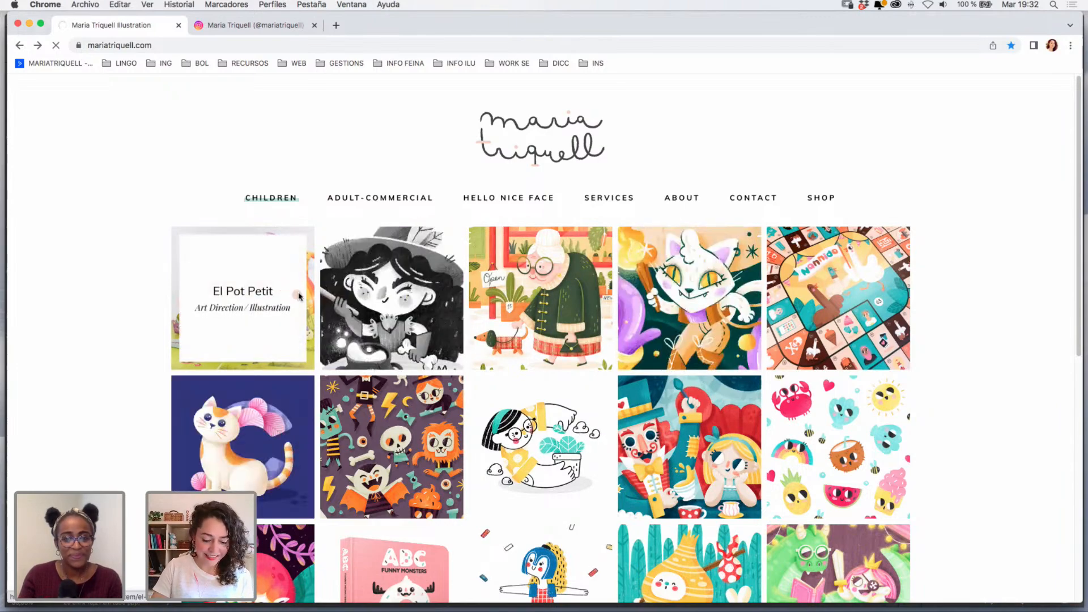
- Open the El Pot Petit project in the portfolio, look through its illustrations and return to the gallery
left_click(293, 290)
right_click(810, 361)
left_click(805, 262)
left_click_drag(1077, 158, 1063, 378)
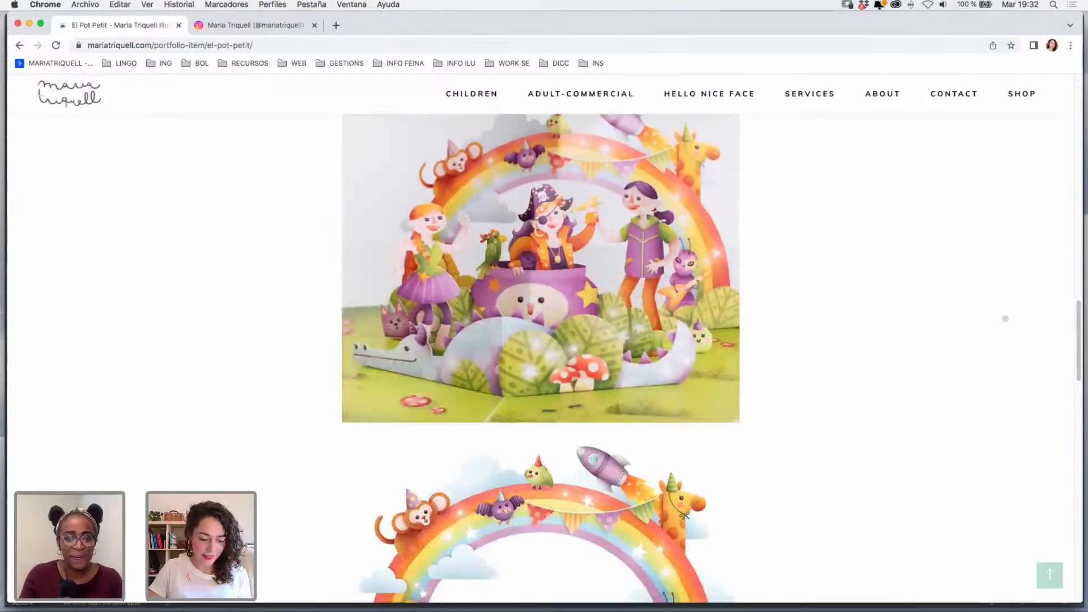
left_click(20, 44)
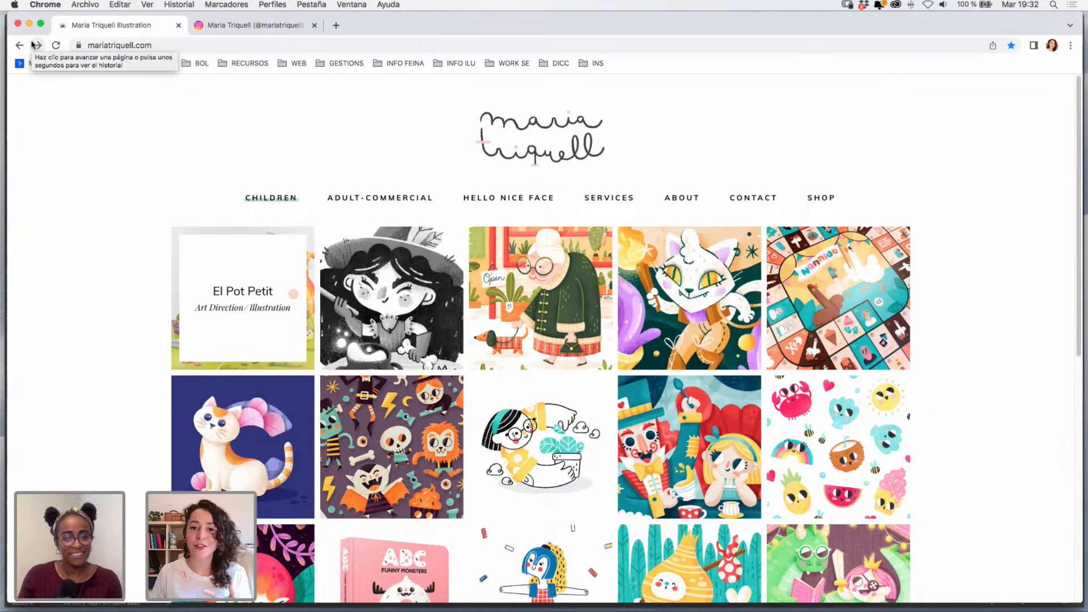
- Look through the Nanna and Bobby project's colour illustrations and sketches, and return to the portfolio gallery
left_click(36, 45)
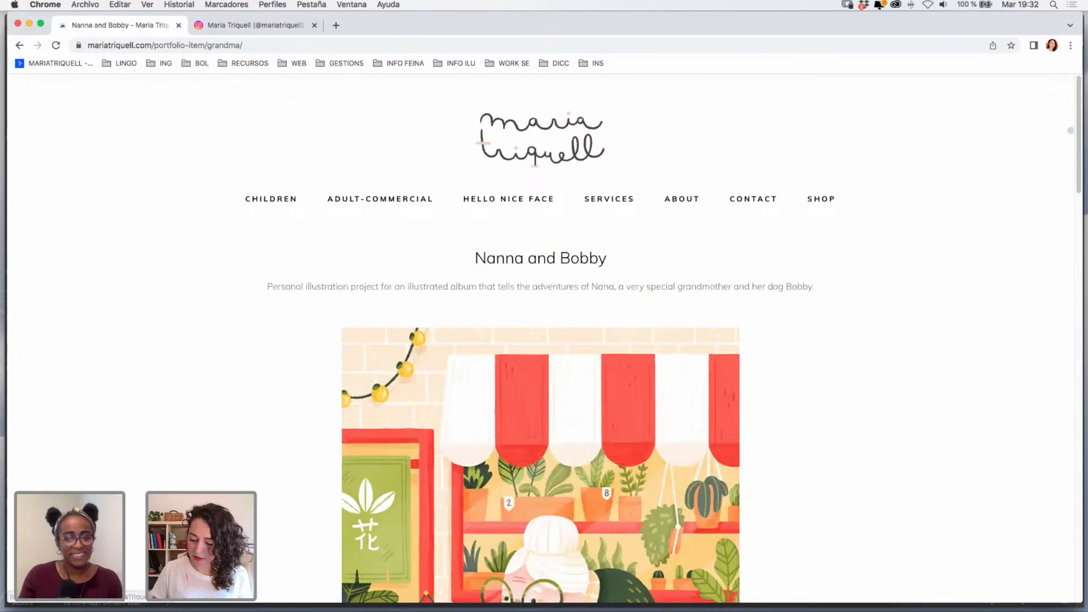
left_click_drag(1078, 136, 1062, 427)
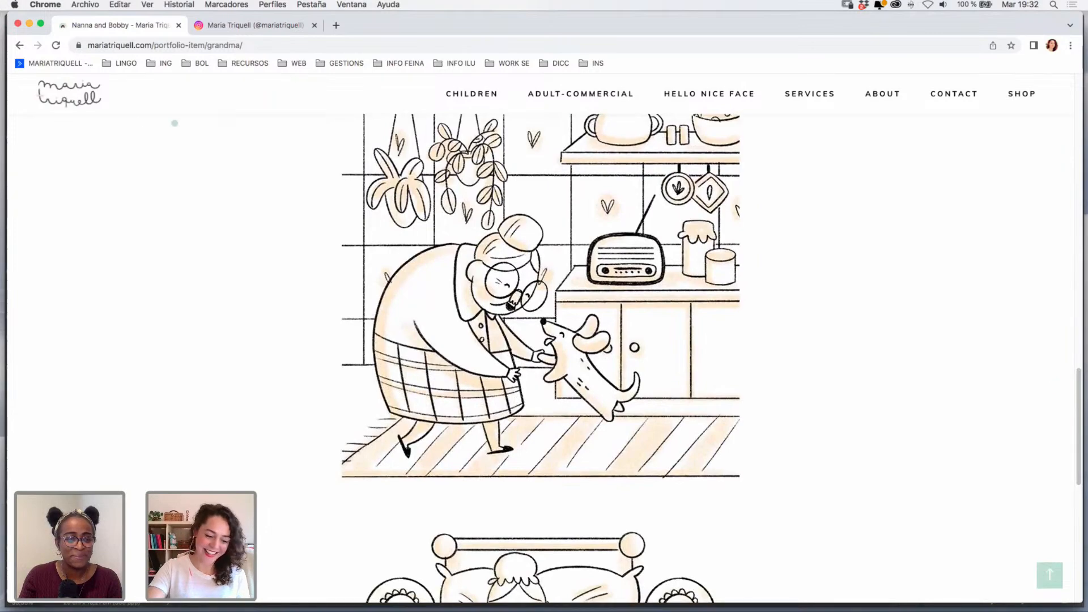
left_click(20, 45)
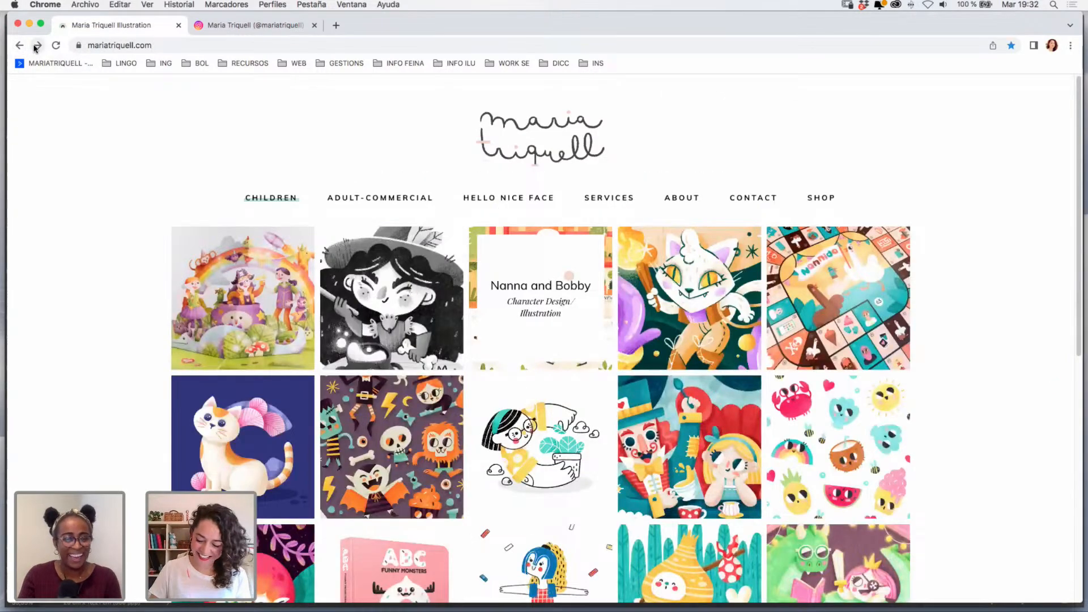
- Browse the project thumbnails in the portfolio's Children gallery
scroll(1070, 221, "down", 3)
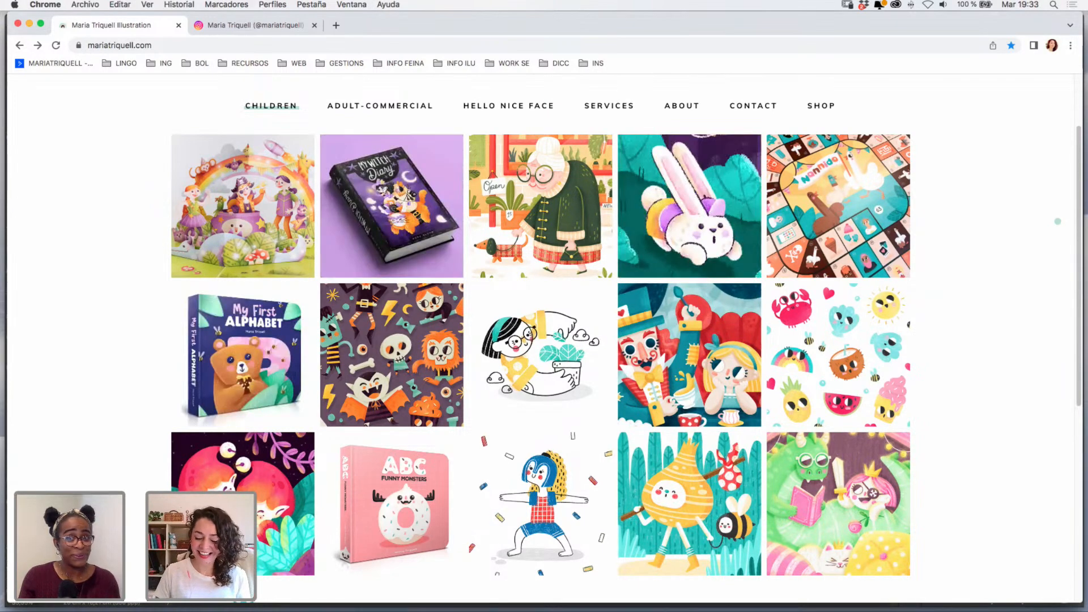
left_click_drag(1076, 168, 1076, 170)
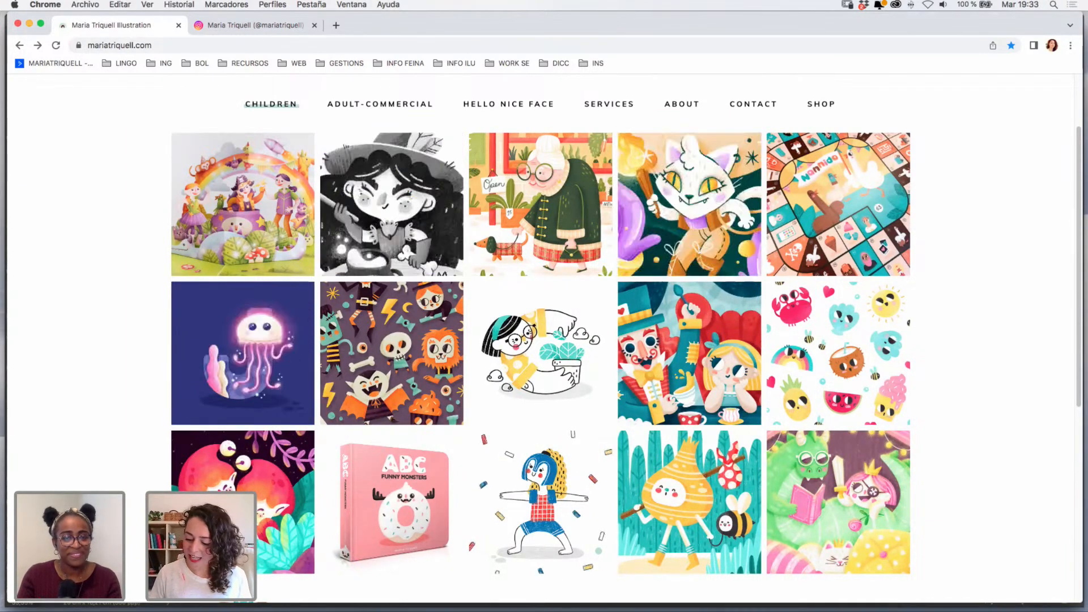
mouse_move(1077, 204)
left_mouse_down()
mouse_move(1078, 190)
mouse_move(1076, 214)
left_mouse_up()
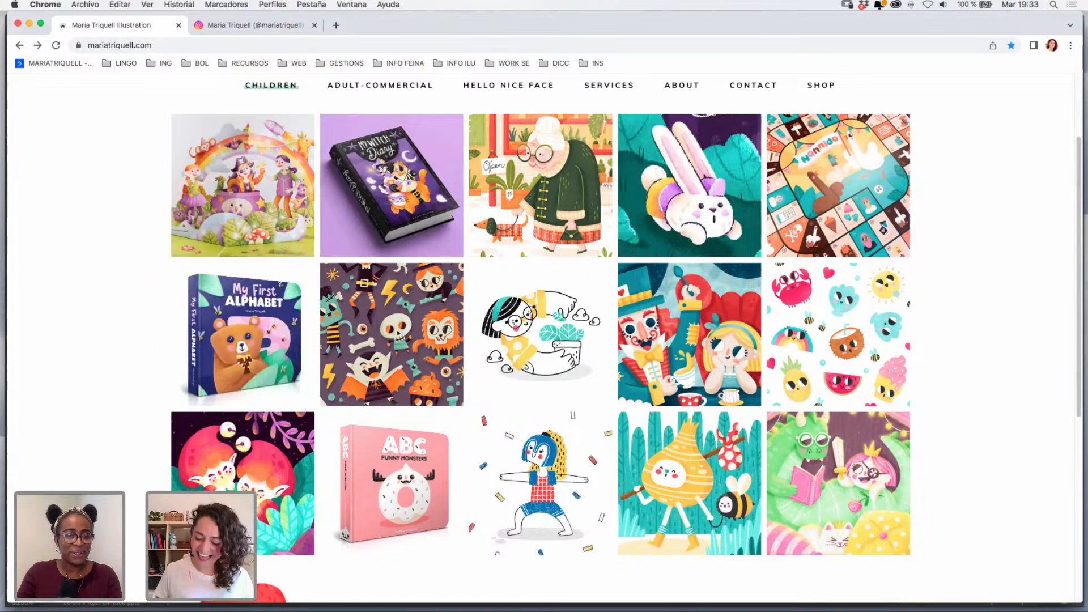
scroll(544, 323, "up", 1)
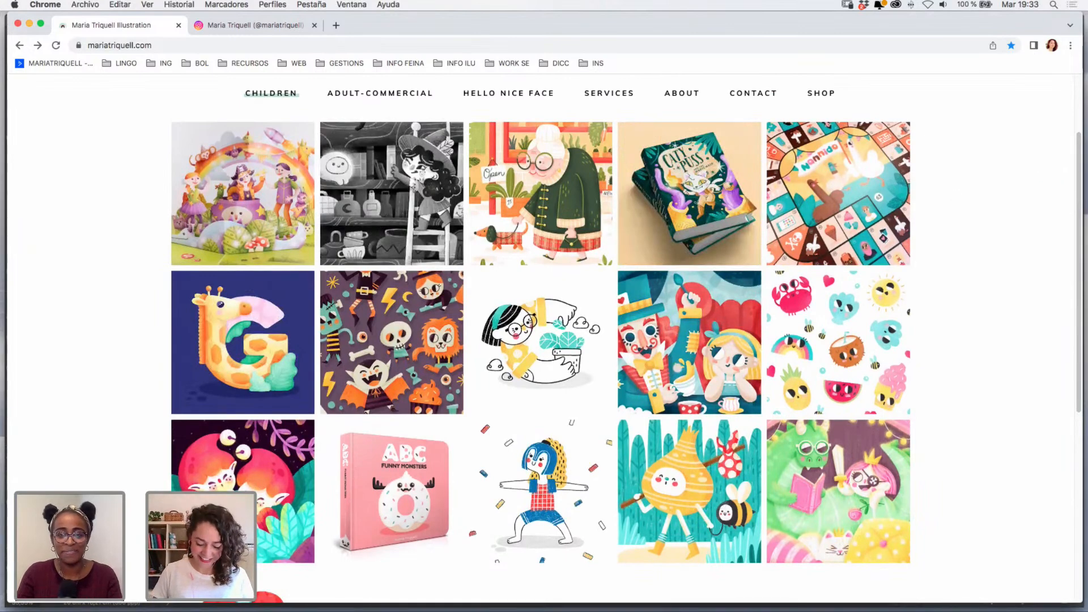
- Switch to Adobe Photoshop 2020 with illustration.psd and activate the Move tool
mouse_move(562, 597)
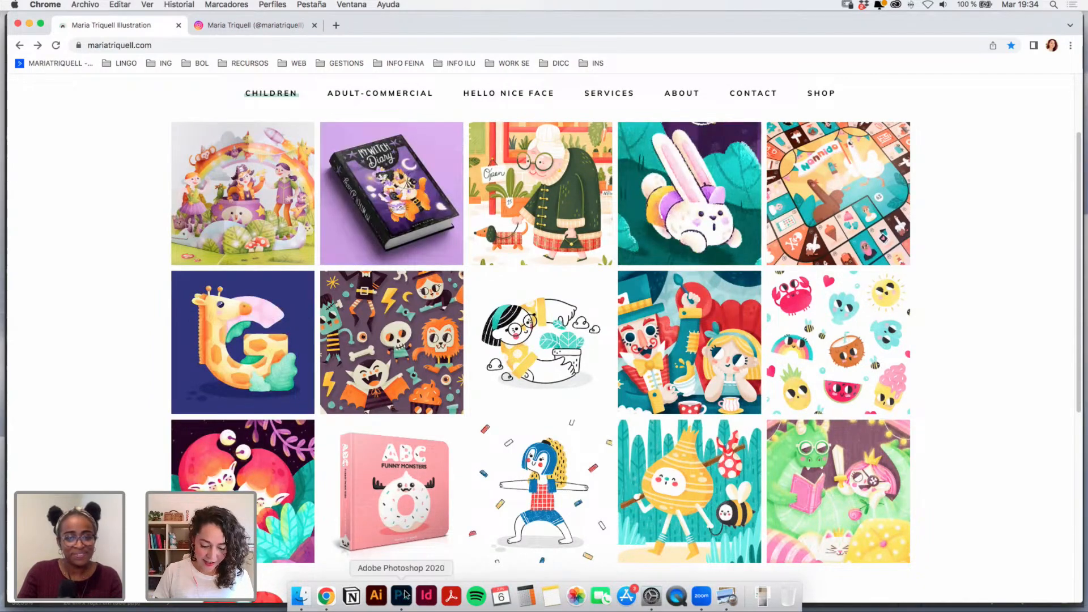
left_click(401, 595)
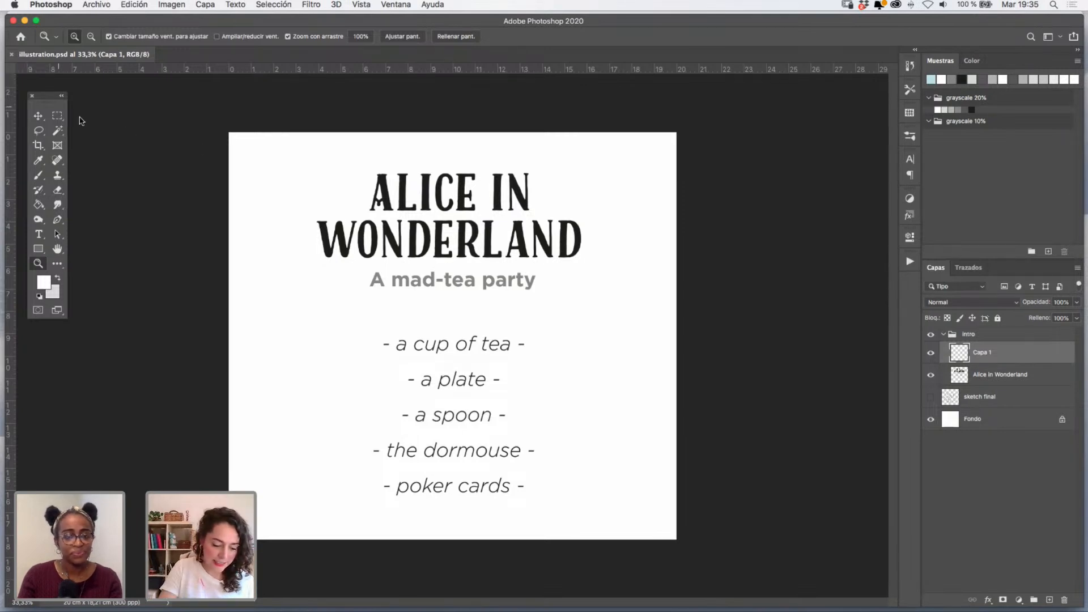
left_click(37, 115)
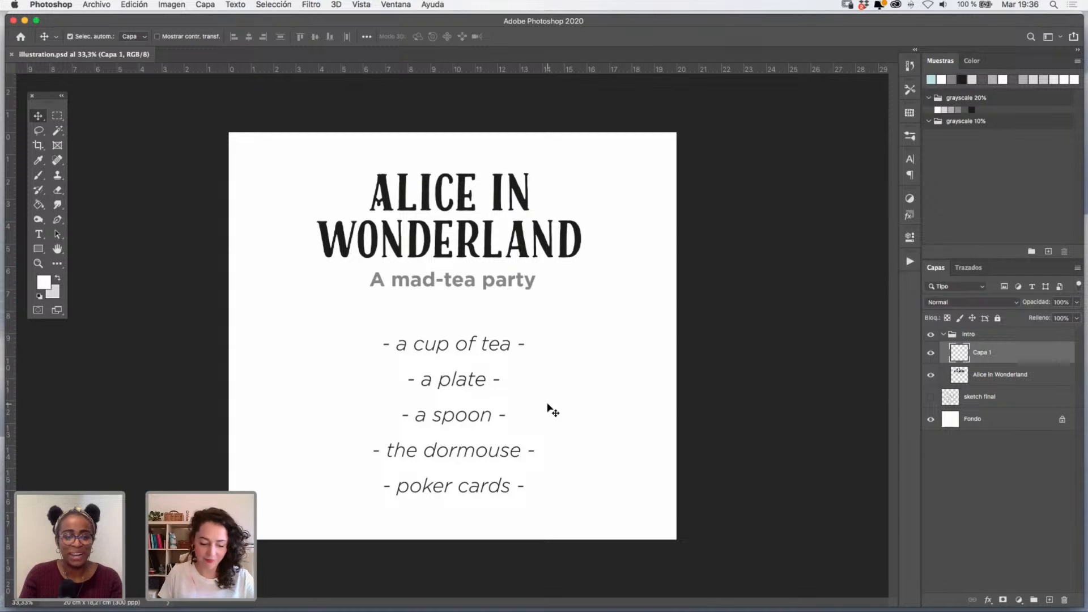
- Choose the Brush tool with the "Lápiz definido definitivo KYLE" preset from the TOP FAVOURITES group
left_click(38, 175)
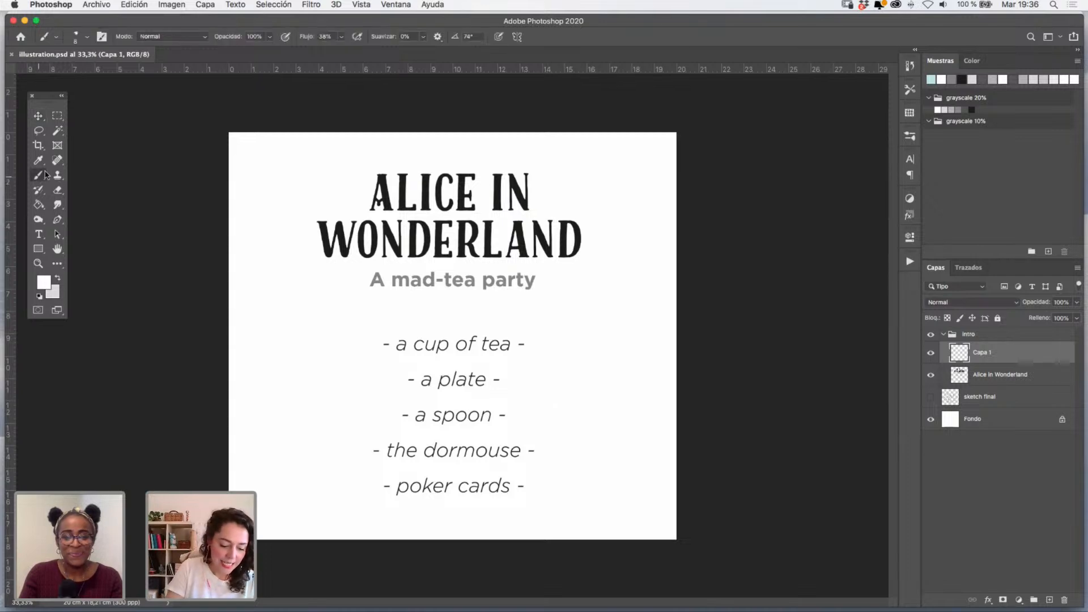
left_click(910, 136)
left_click(845, 219)
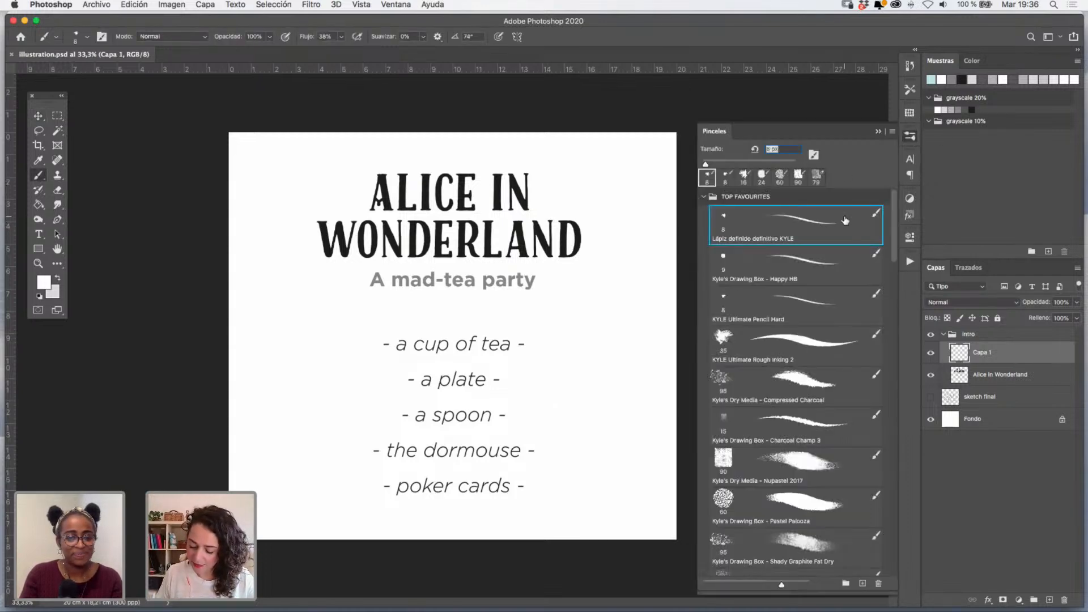
left_click(878, 131)
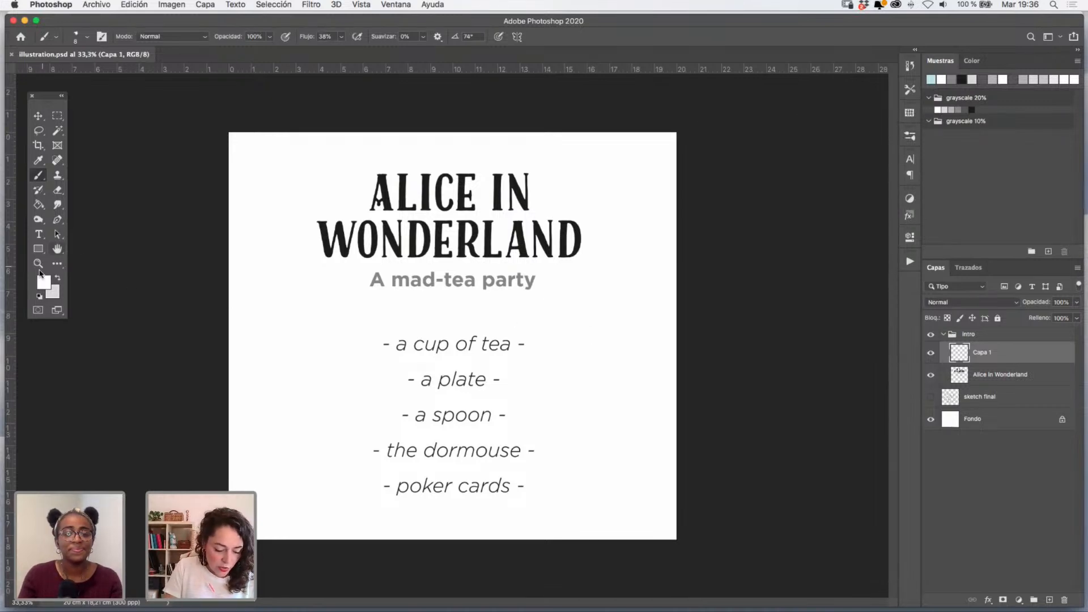
- Sketch the oval rim of a cup beside the "a cup of tea" line in the darkest grayscale 20% swatch
key("z")
left_click(544, 368)
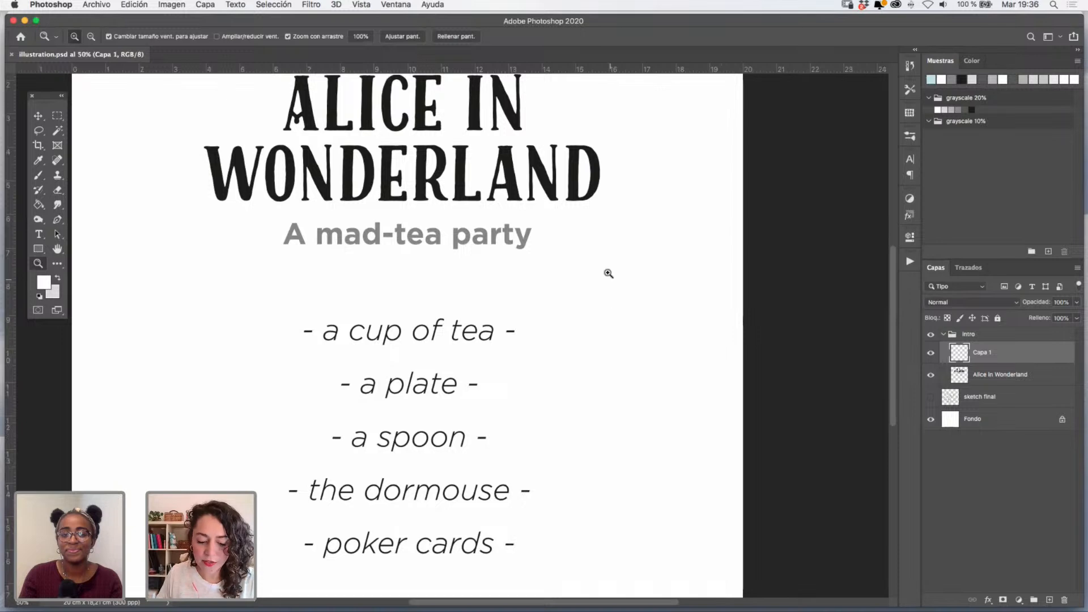
scroll(573, 338, "down", 3)
scroll(573, 337, "left", 3)
left_click(38, 175)
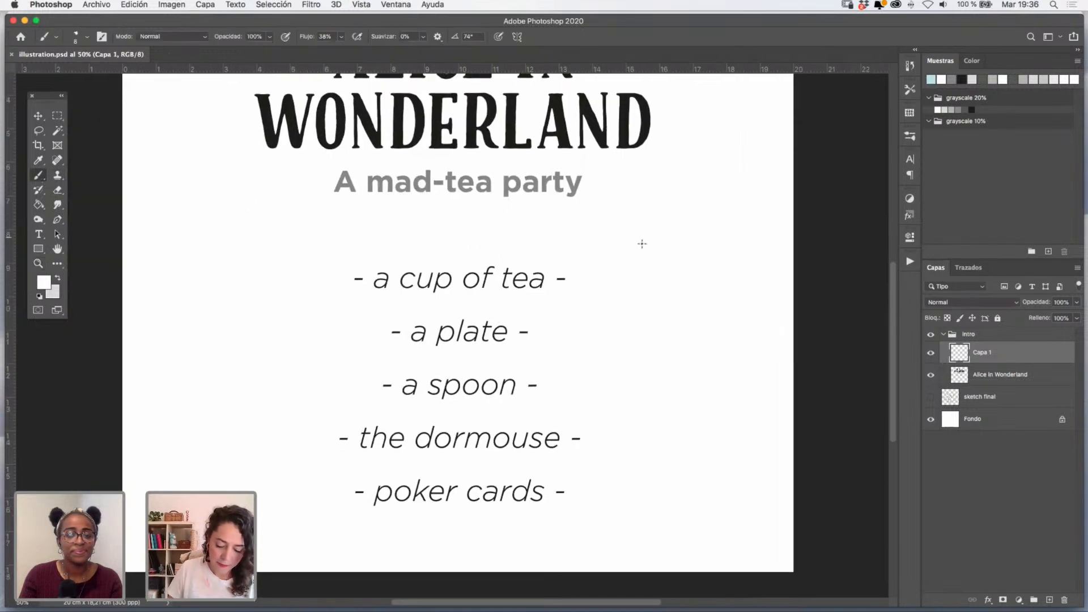
left_click_drag(663, 284, 704, 277)
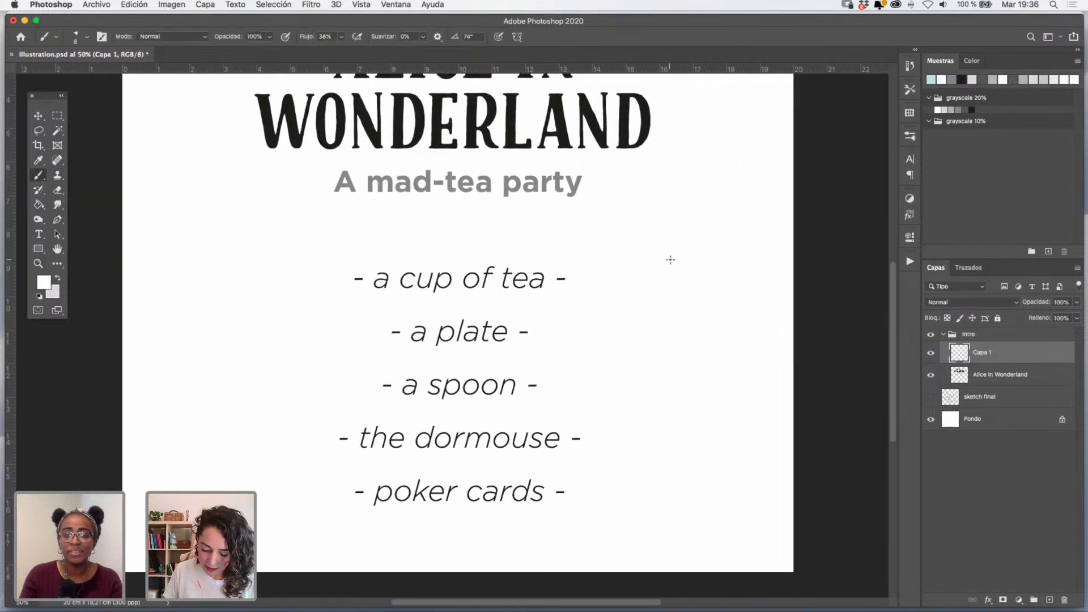
left_click(969, 110)
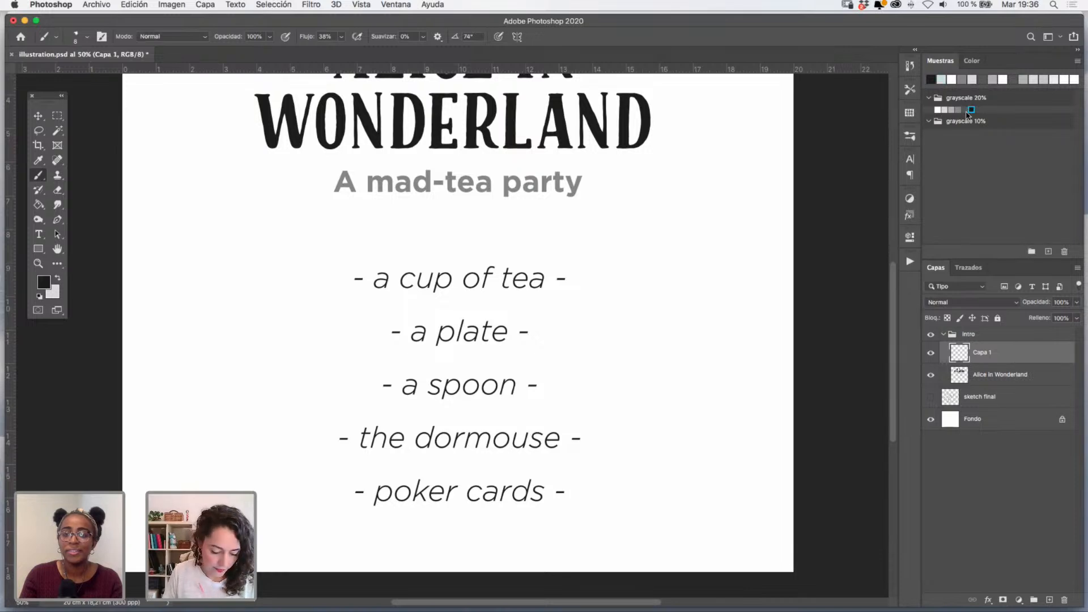
mouse_move(632, 260)
left_mouse_down()
mouse_move(611, 277)
mouse_move(595, 267)
mouse_move(658, 253)
mouse_move(638, 277)
mouse_move(594, 271)
left_mouse_up()
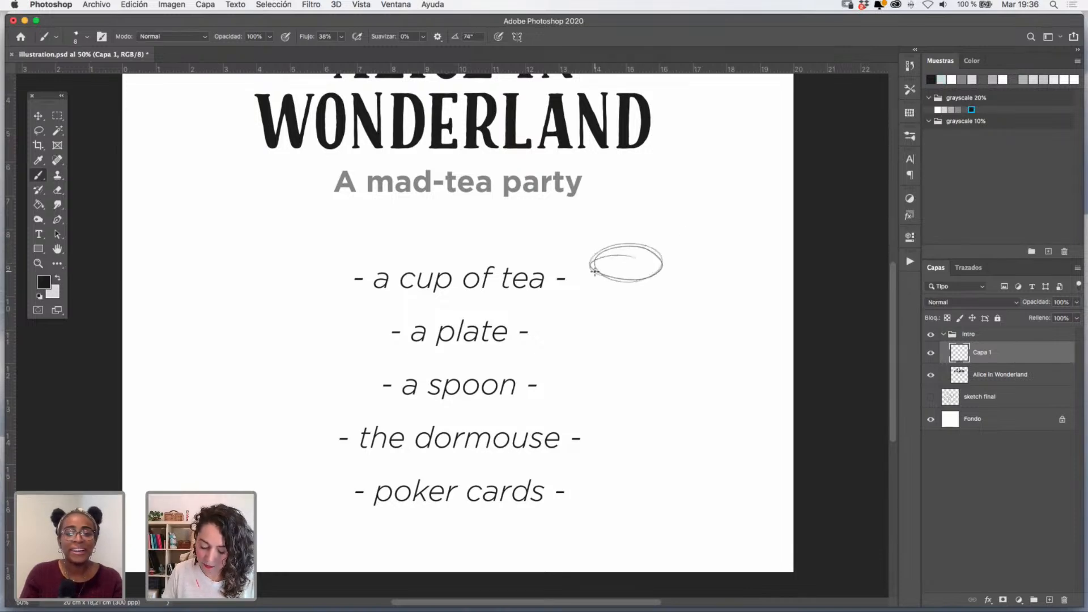
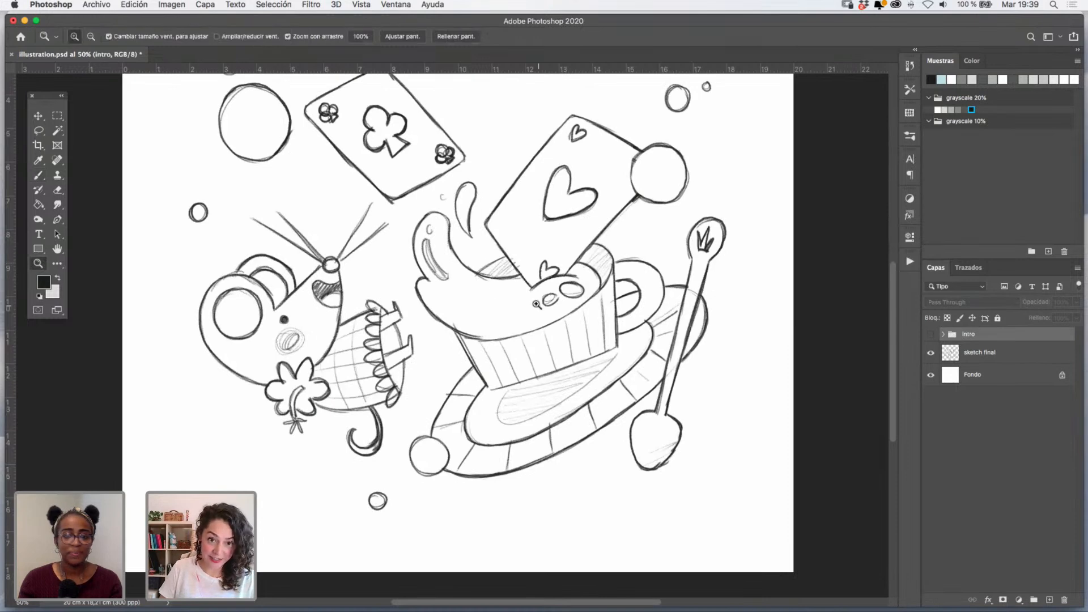
- Add a new empty layer directly above the "sketch final" layer
key("alt")
left_click(551, 357, "alt")
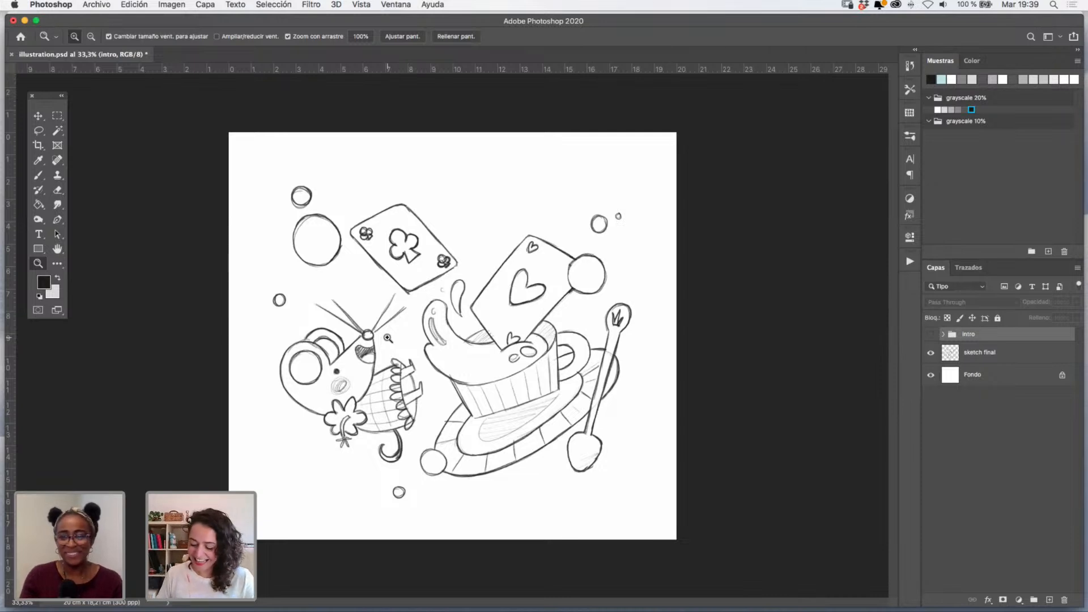
left_click(38, 116)
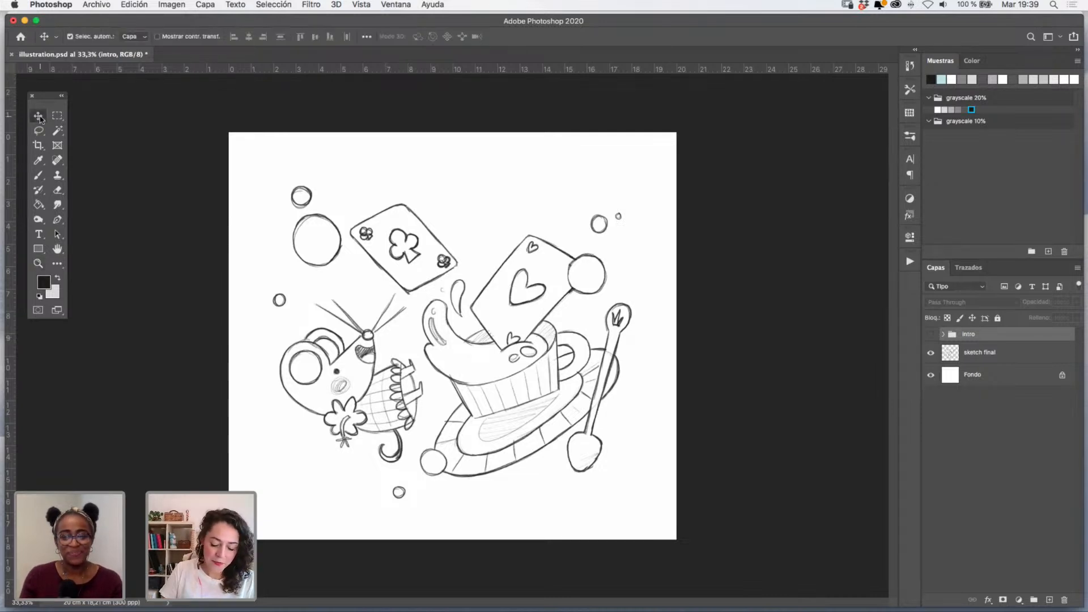
left_click(746, 213)
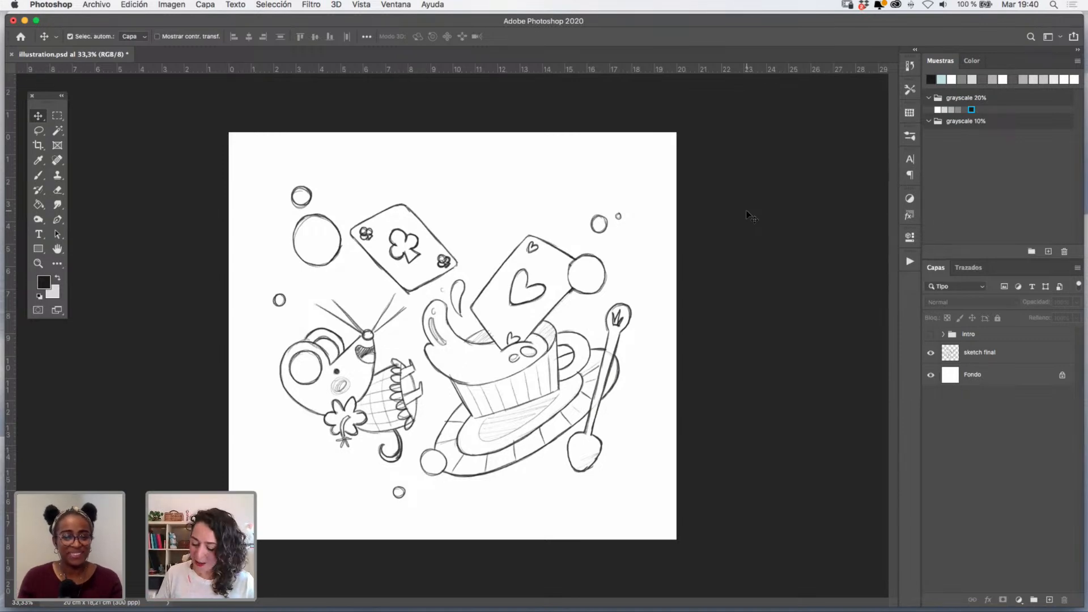
left_click(1002, 355)
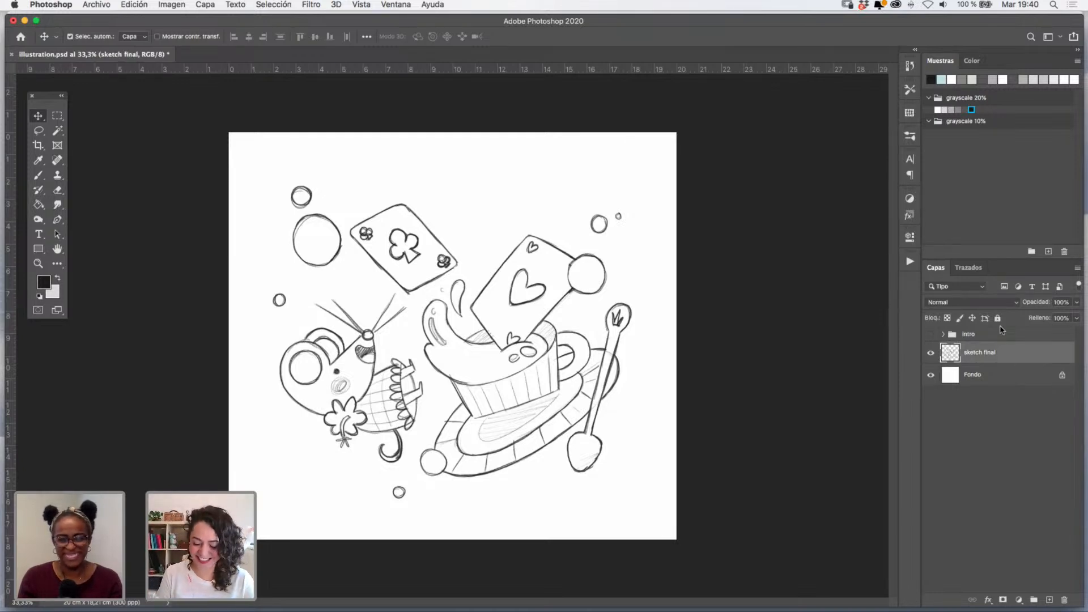
left_click(1049, 600)
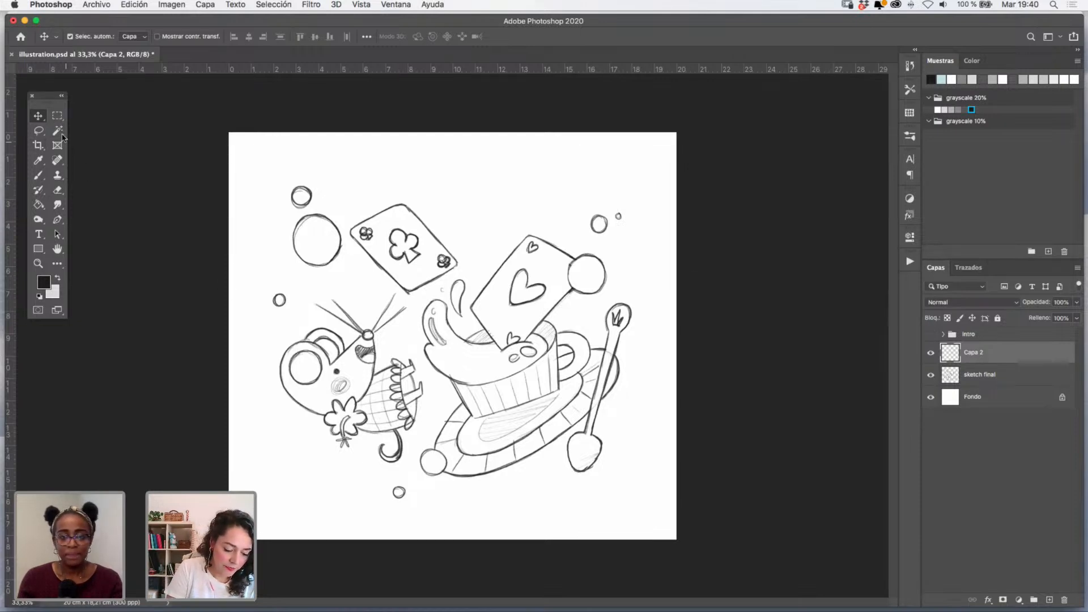
- Define white as the foreground colour by setting C, M, Y and K all to 0% in the colour picker
key("i")
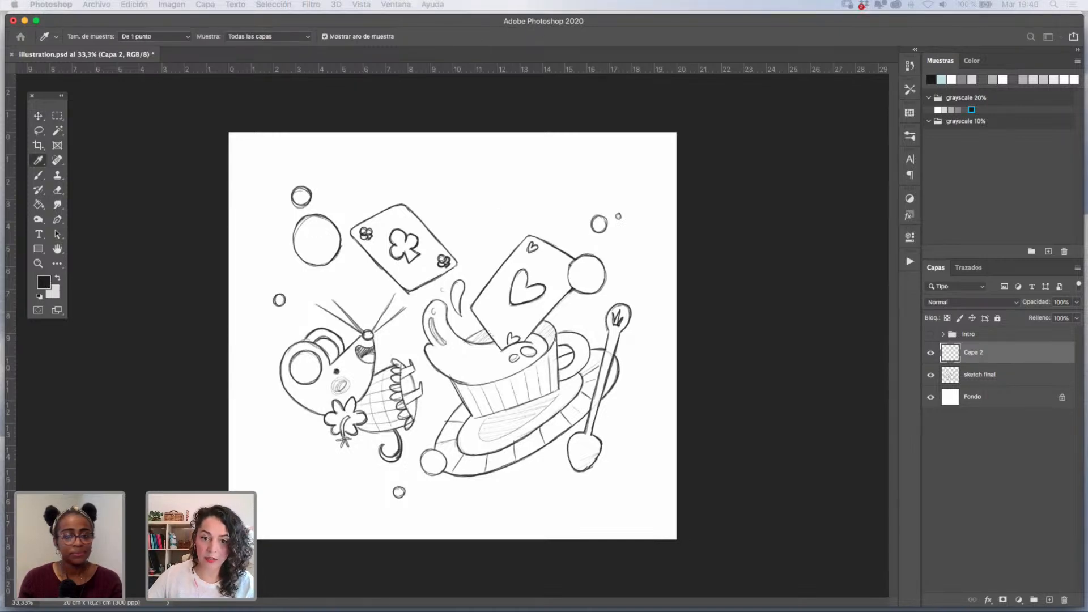
left_click_drag(574, 134, 539, 193)
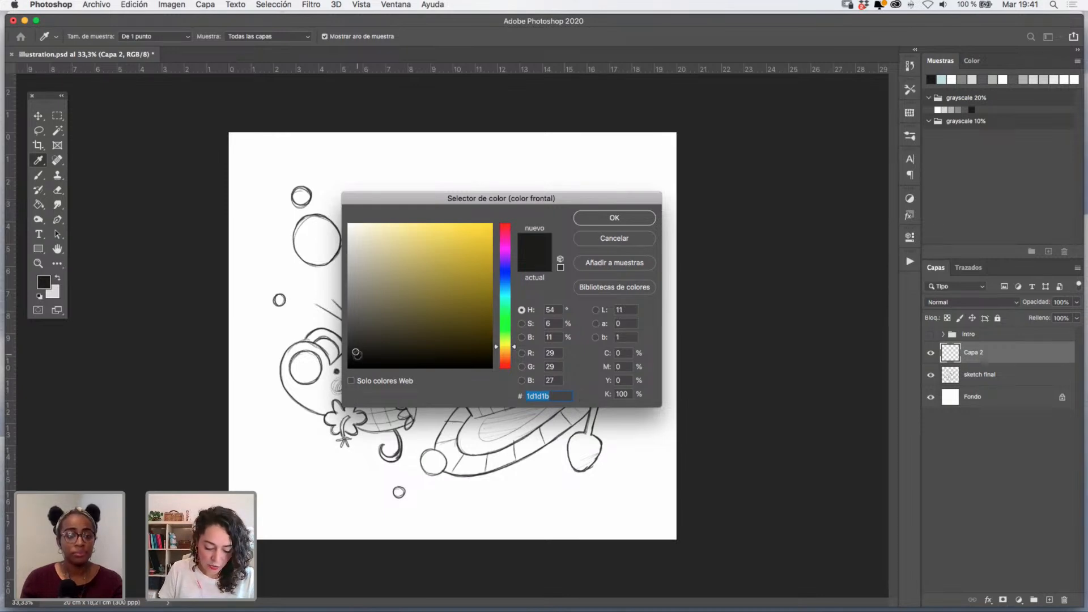
left_click_drag(356, 352, 347, 368)
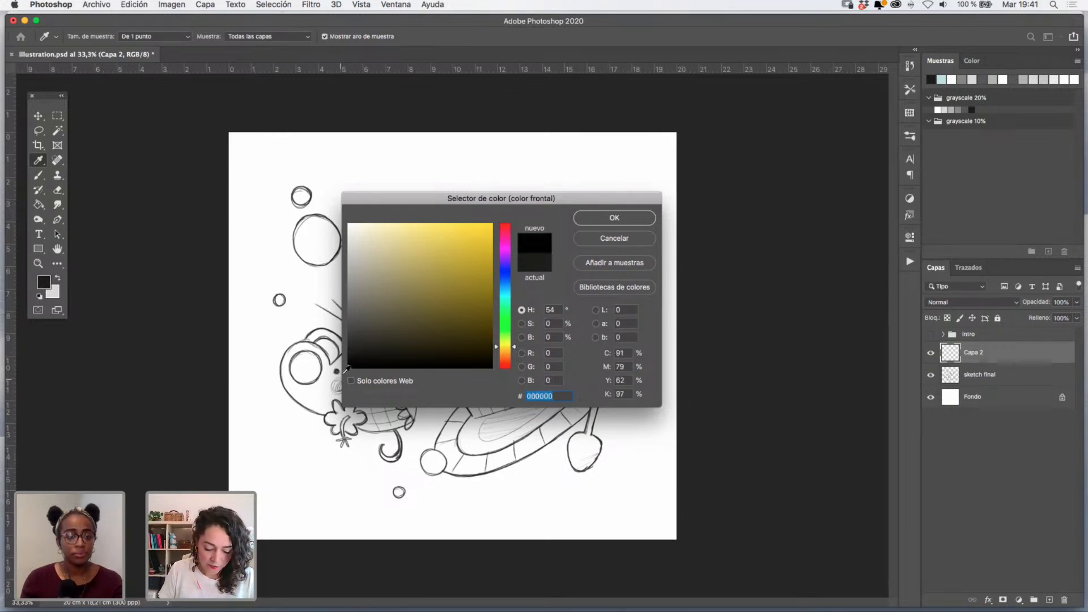
left_click(621, 353)
type("0")
key("Tab")
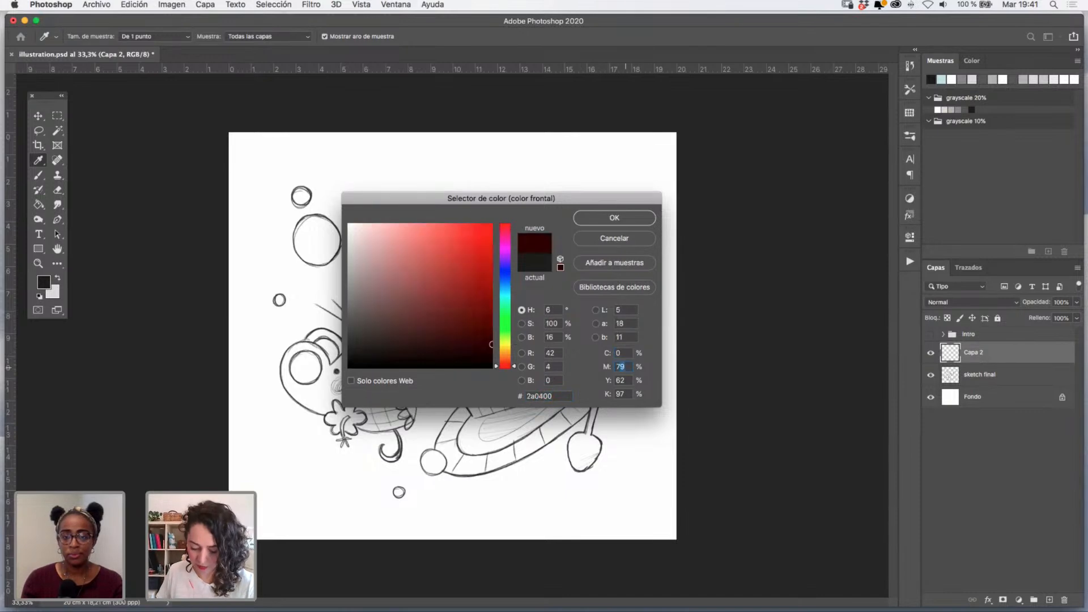
type("0")
key("Tab")
type("0")
key("Tab")
type("0")
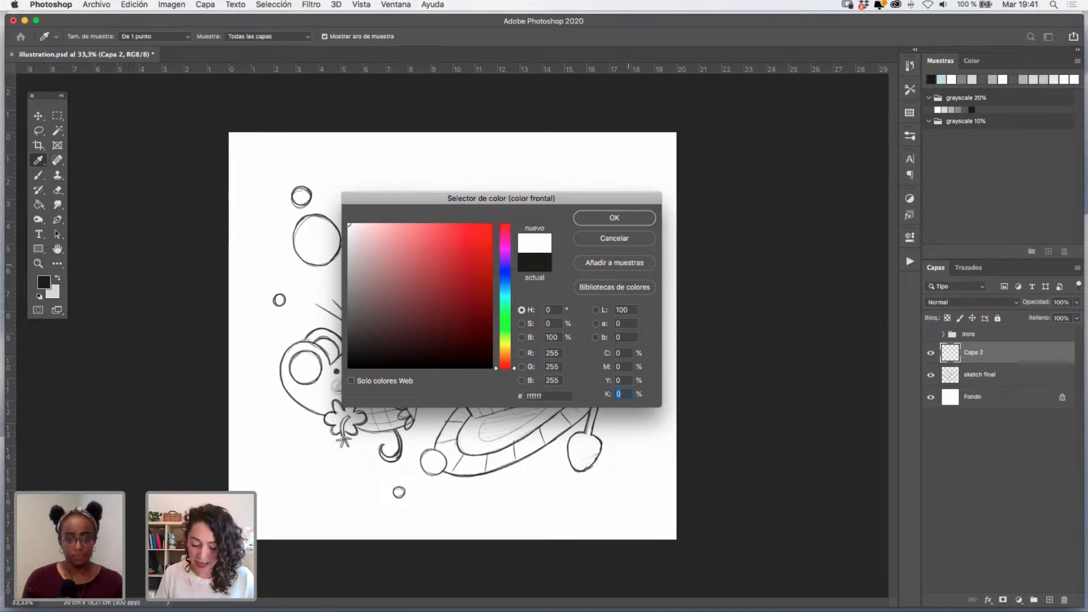
- Save the white colour as a swatch named "0", keeping it added to the current library
left_click(623, 262)
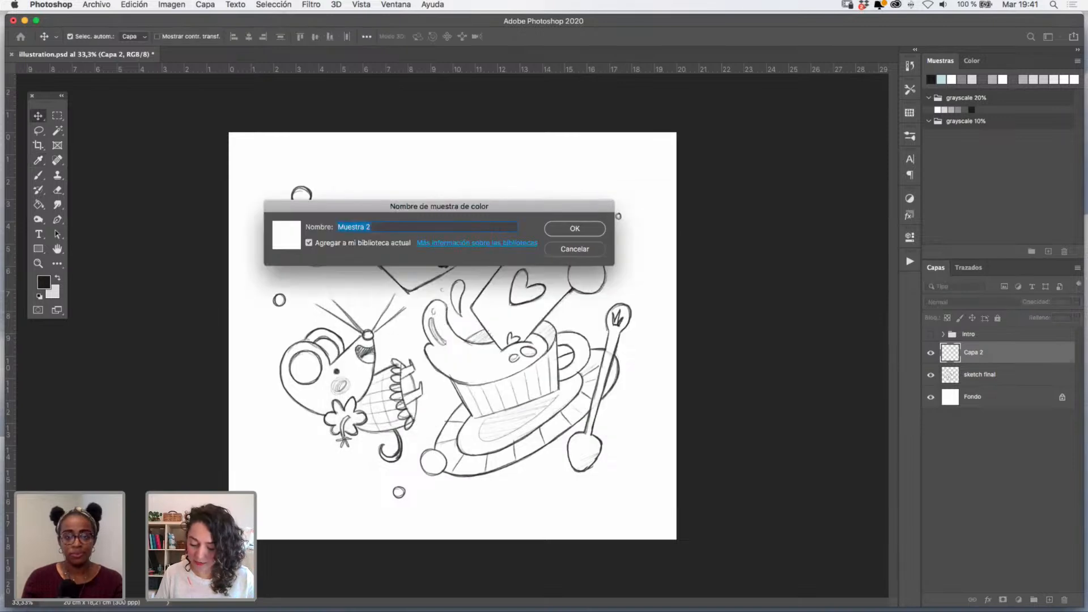
type("0")
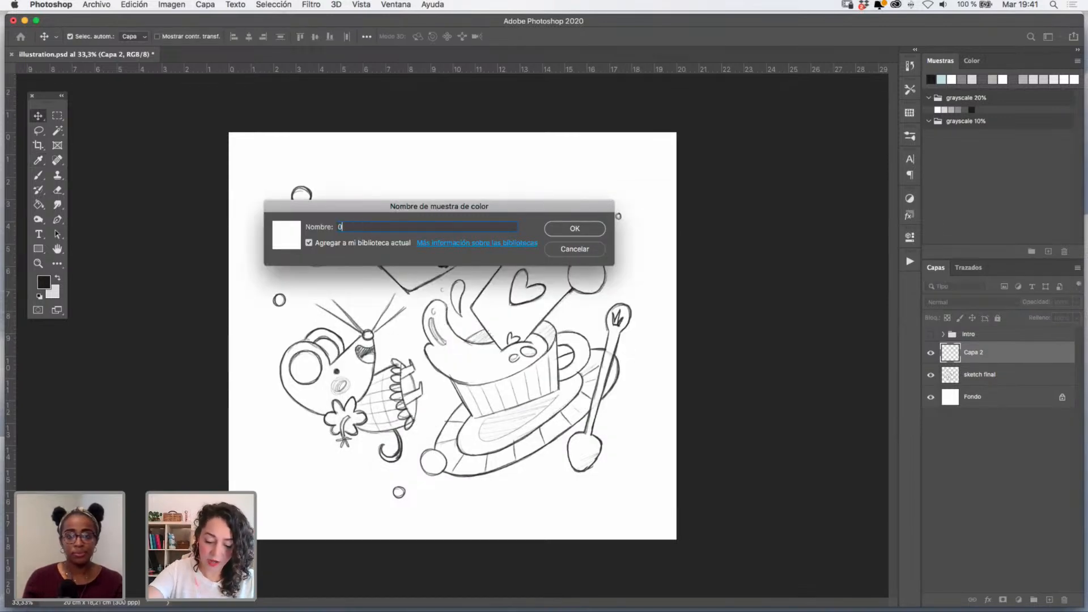
left_click(580, 229)
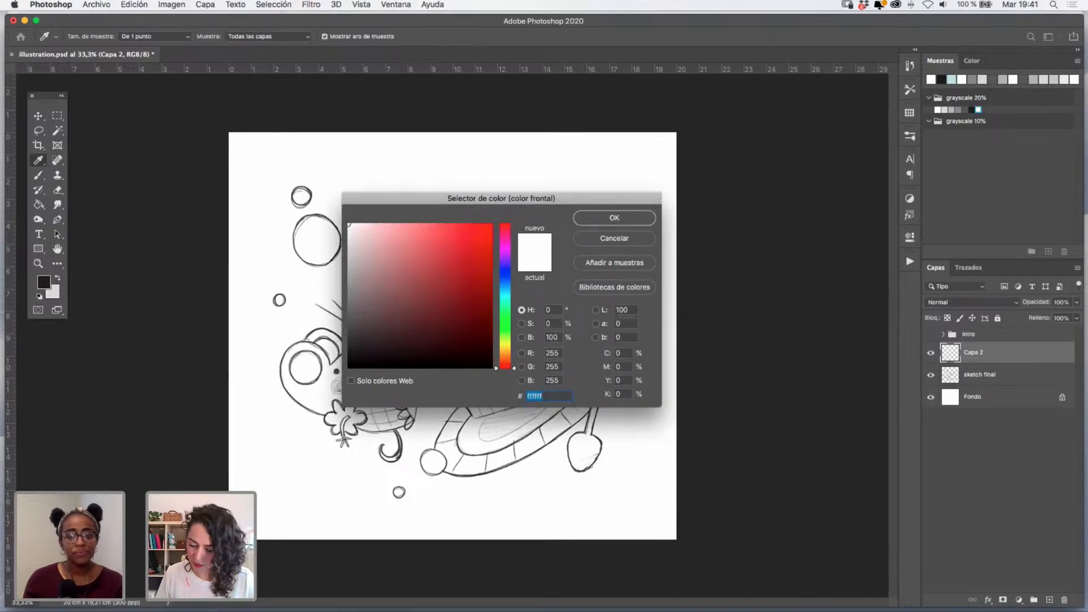
- Set the colour's K value to 20% and save it as a swatch named "20" in the current library
left_click(623, 393)
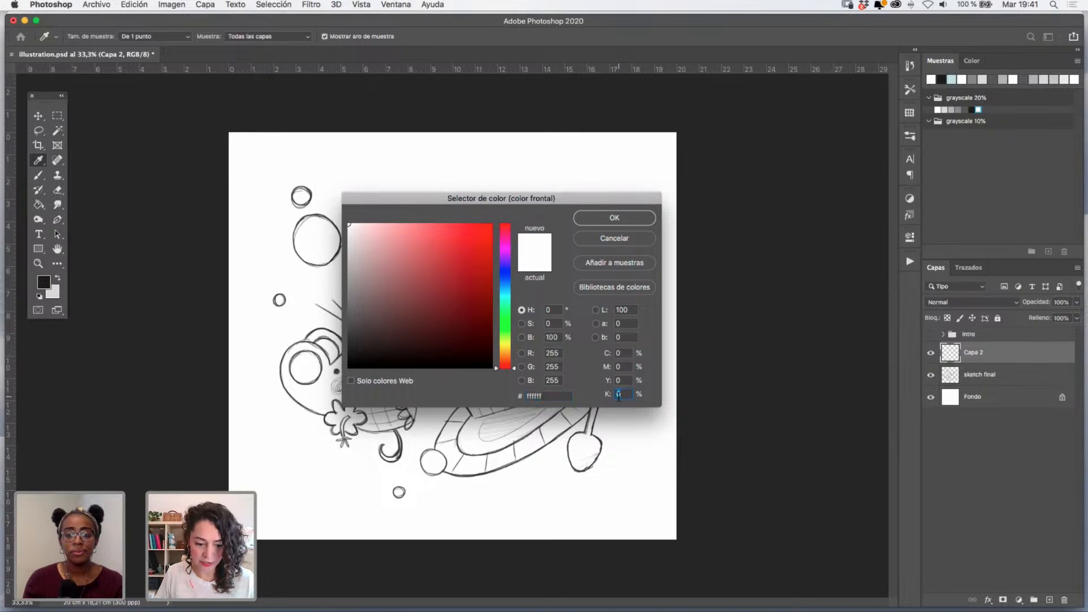
type("20")
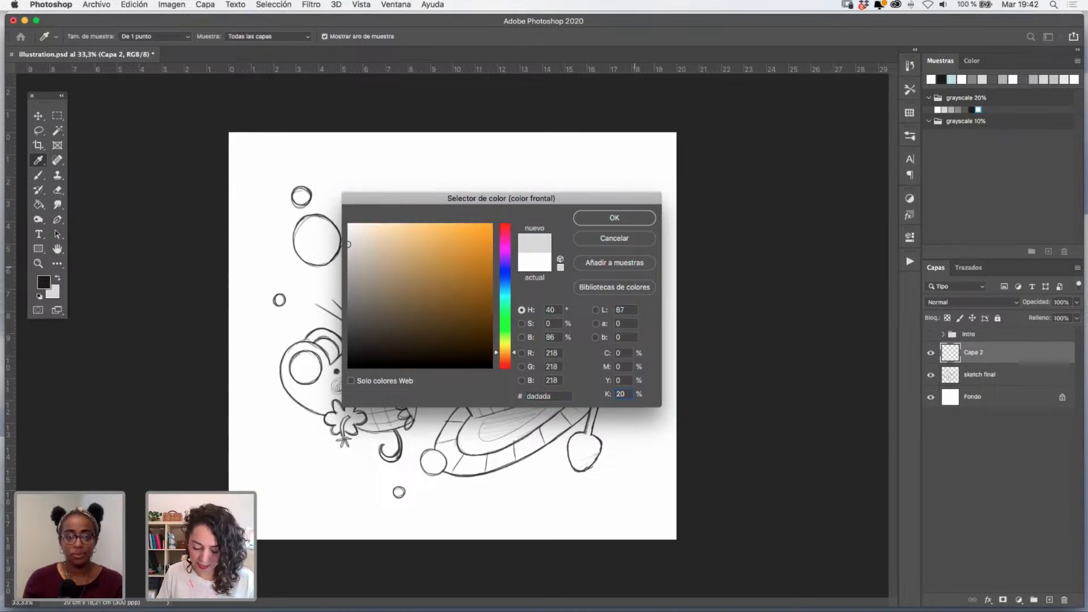
left_click(615, 263)
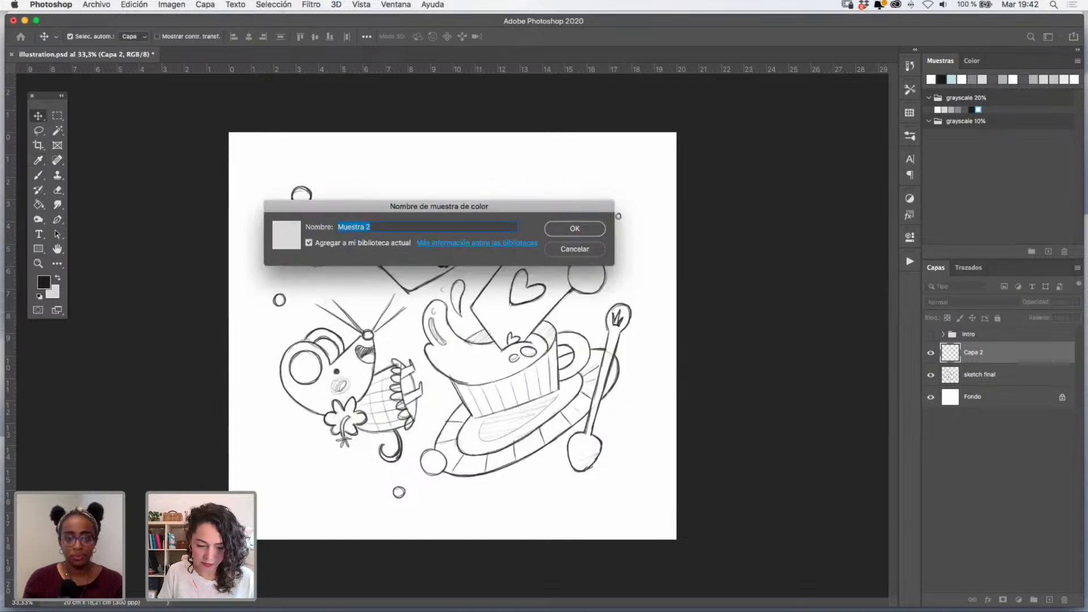
type("20")
key("Return")
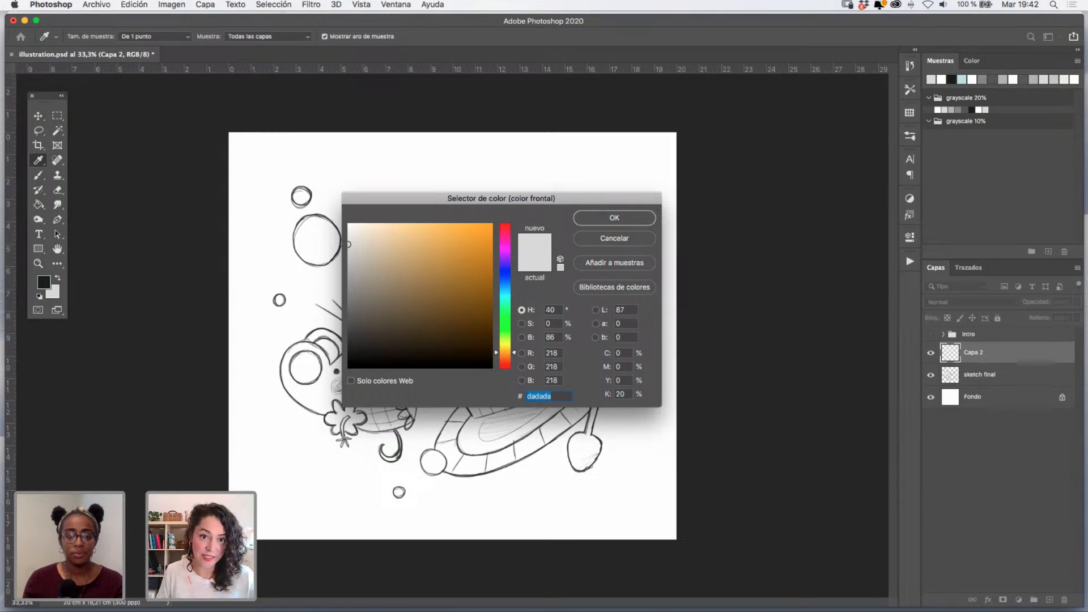
- Set the colour's K value to 40% and save it as a swatch named "40" in the current library
double_click(627, 393)
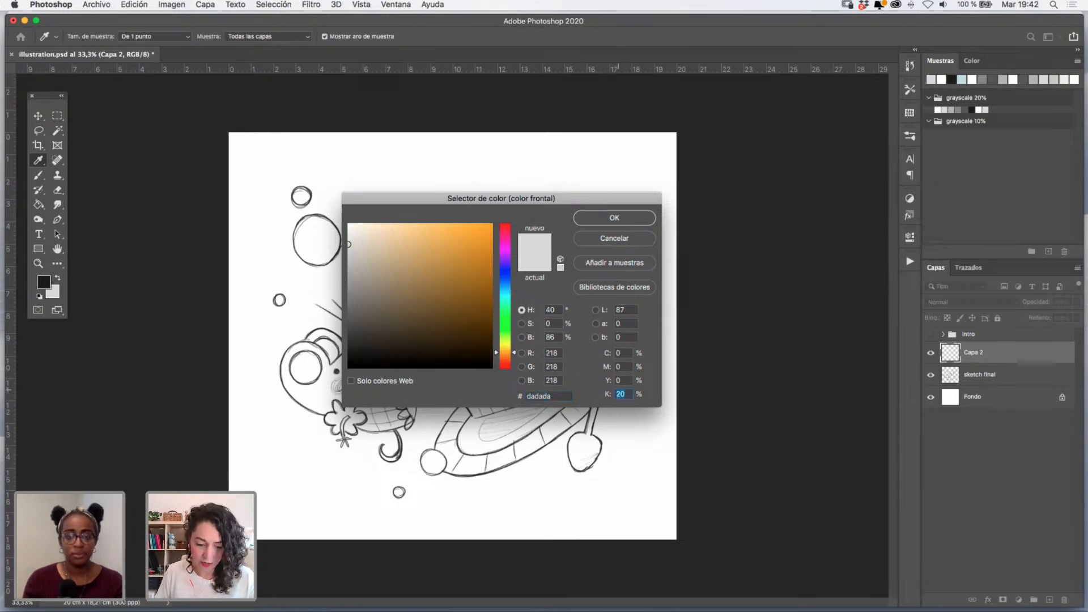
type("30")
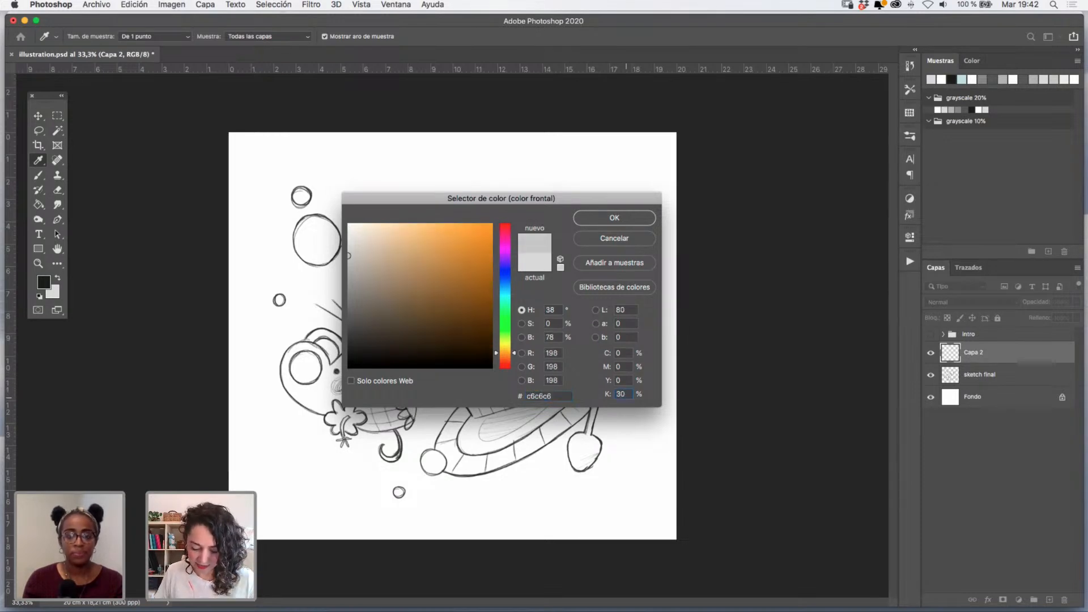
key("BackSpace")
key("BackSpace")
type("4")
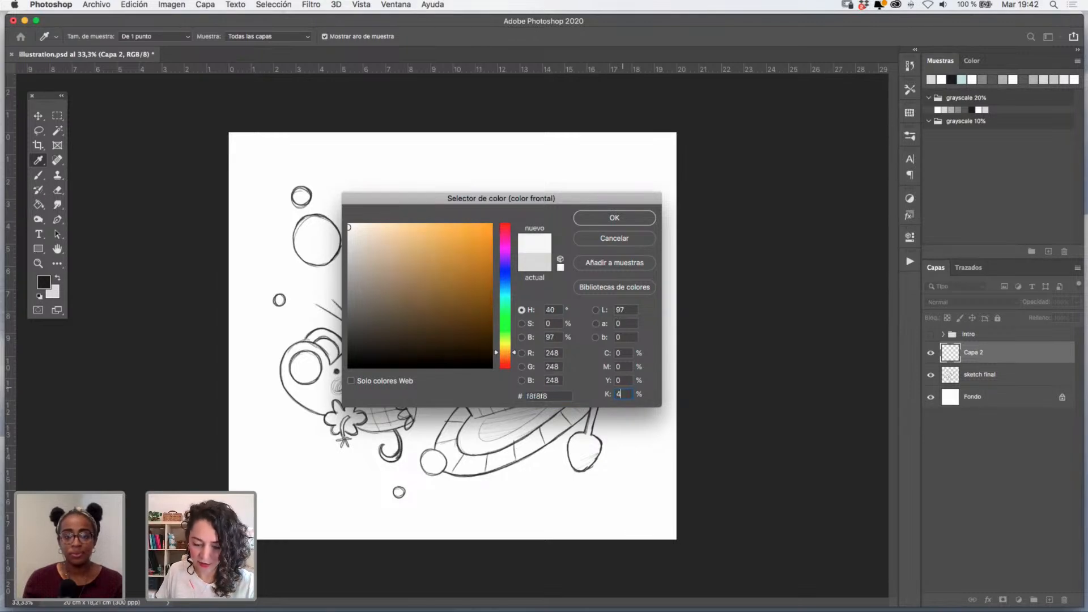
type("0")
left_click(614, 262)
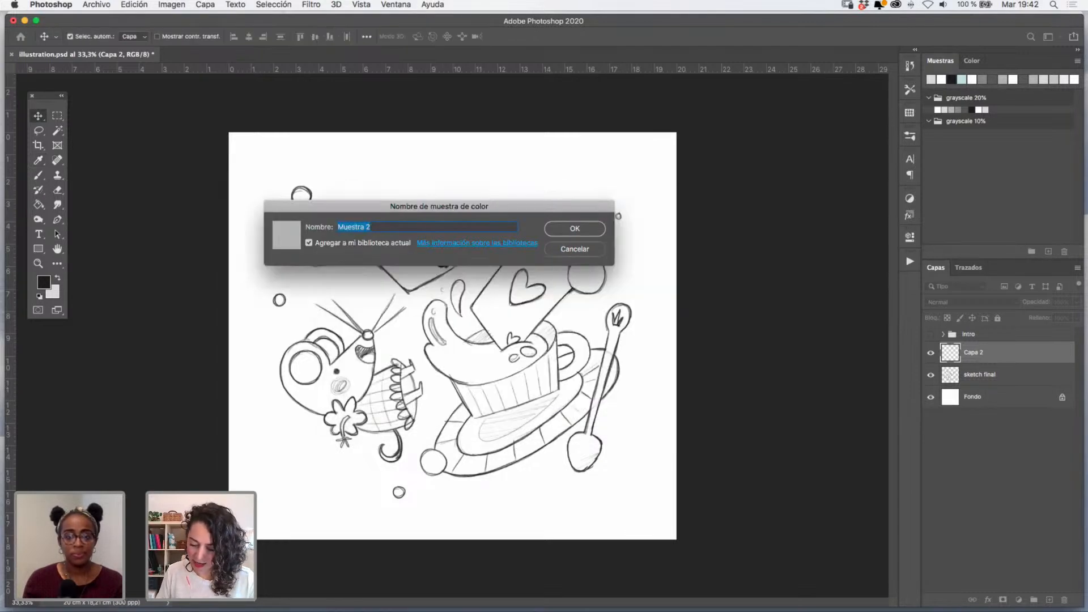
type("40")
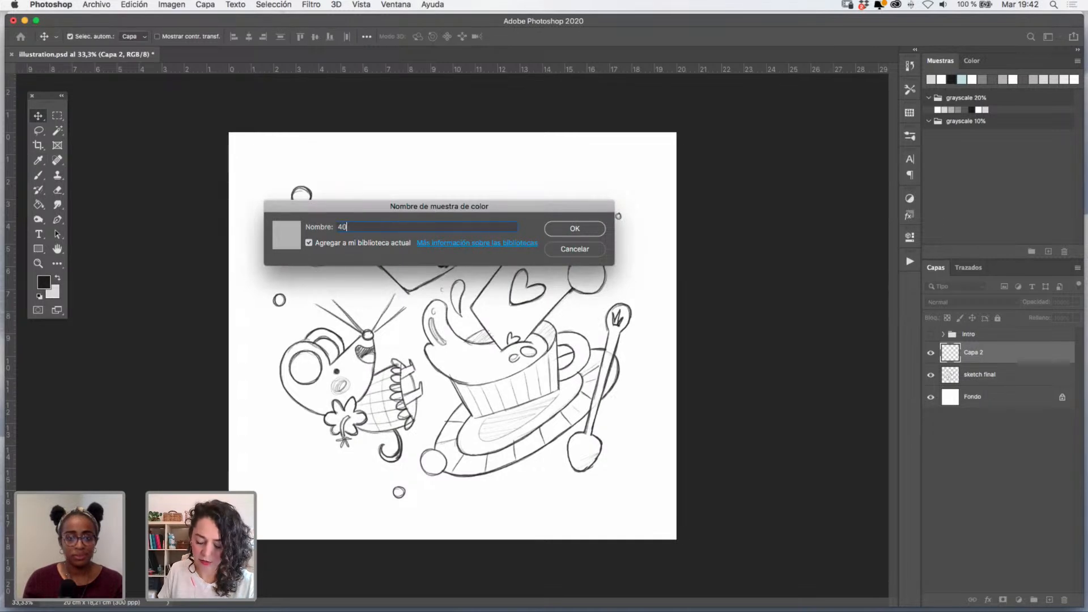
key("Return")
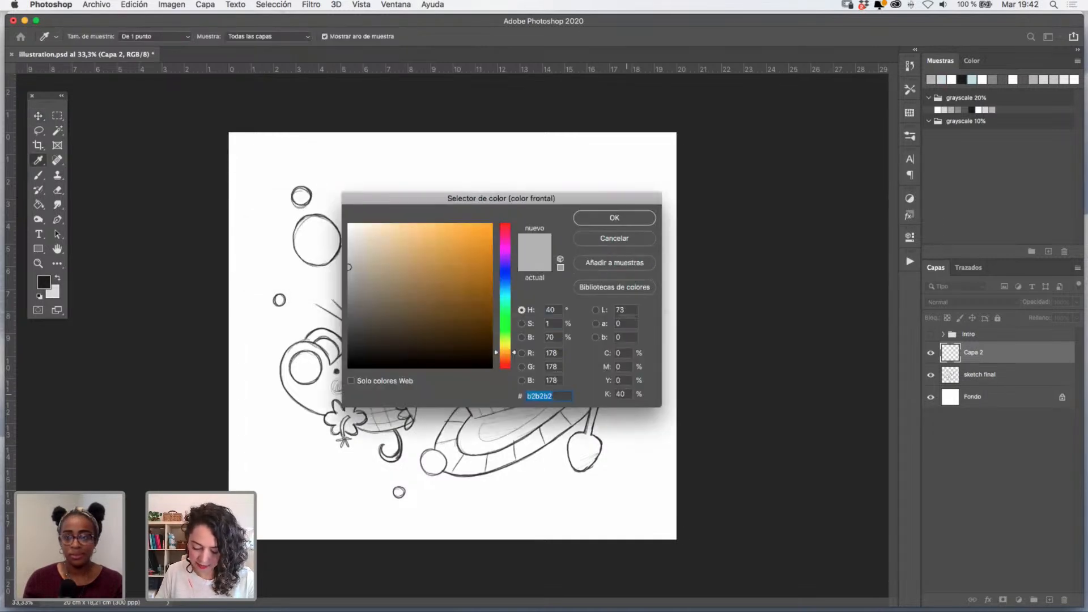
- Set the colour's K value to 60%, save it as a swatch named "60", and leave the colour picker
double_click(626, 395)
type("60")
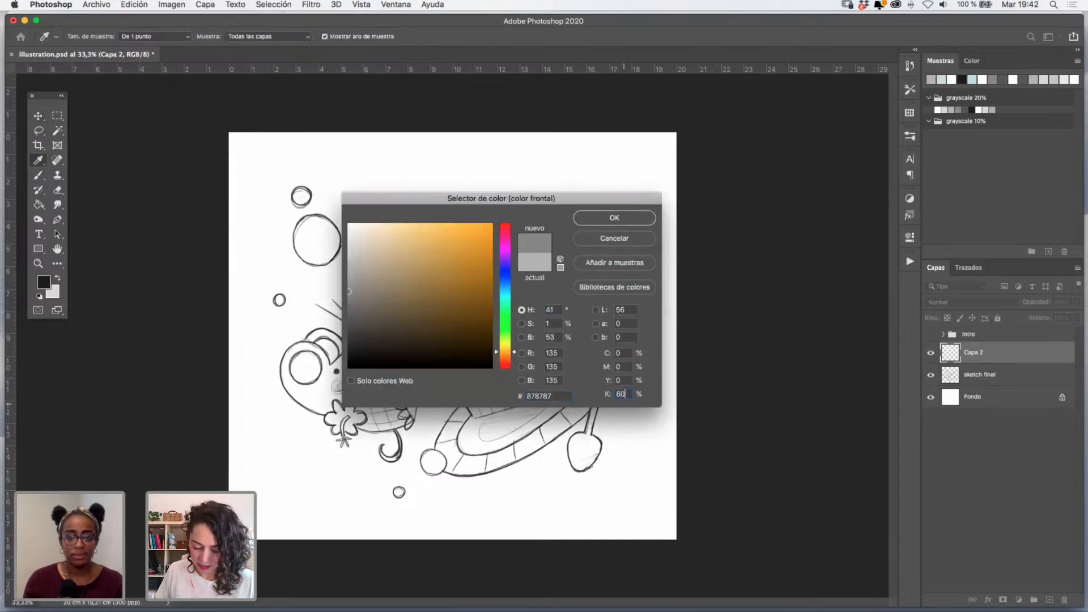
left_click(614, 262)
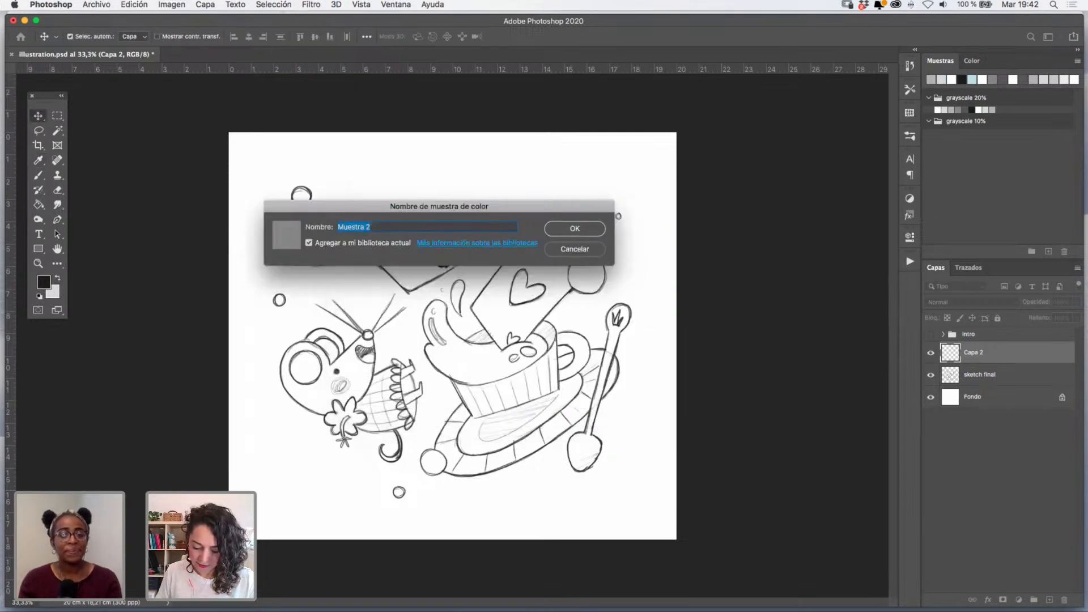
type("60")
key("Return")
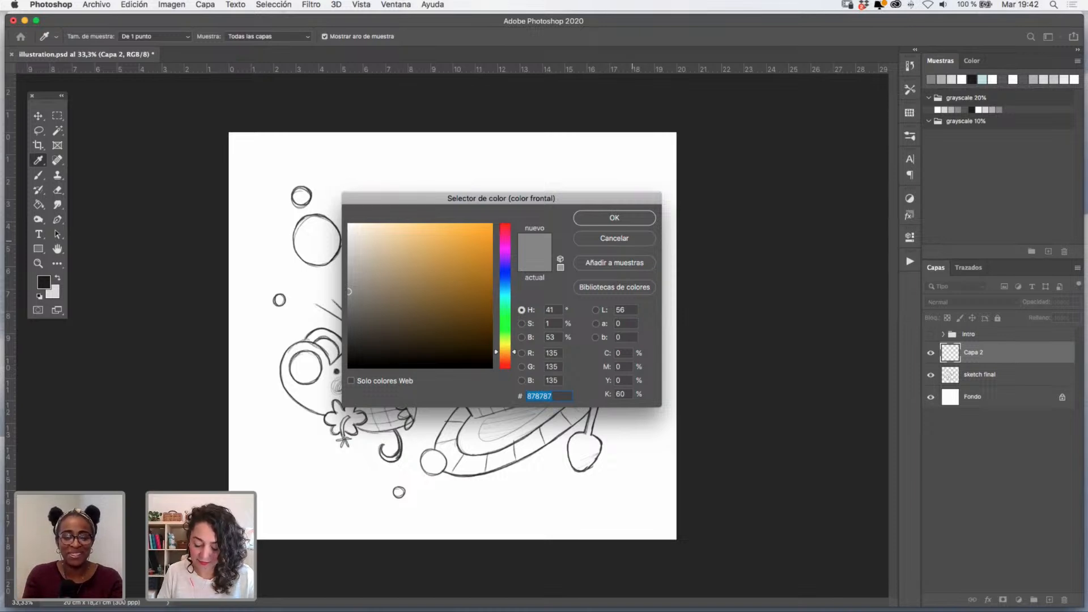
key("Escape")
key("v")
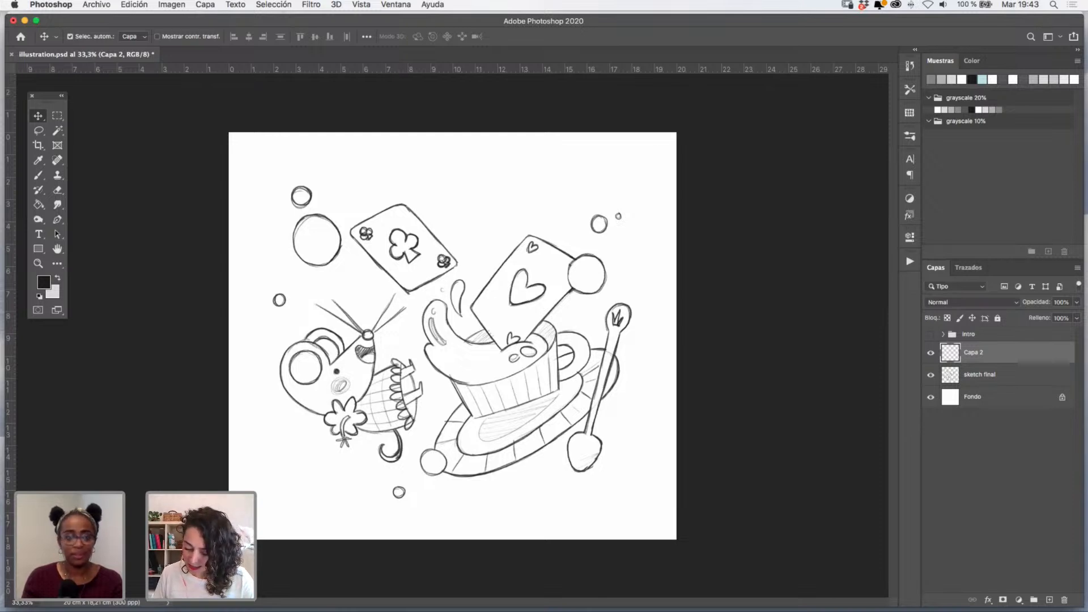
- Hide the empty "Capa 2" layer and set the "sketch final" layer to Multiplicar blending at 28% opacity
key("super+comma")
left_click(979, 374)
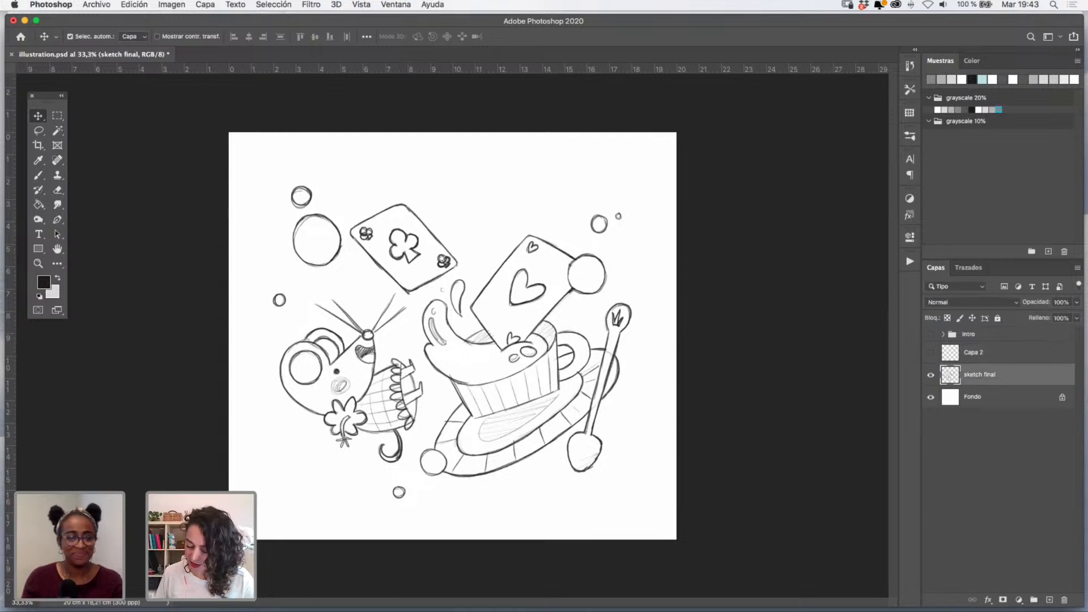
left_click(1014, 303)
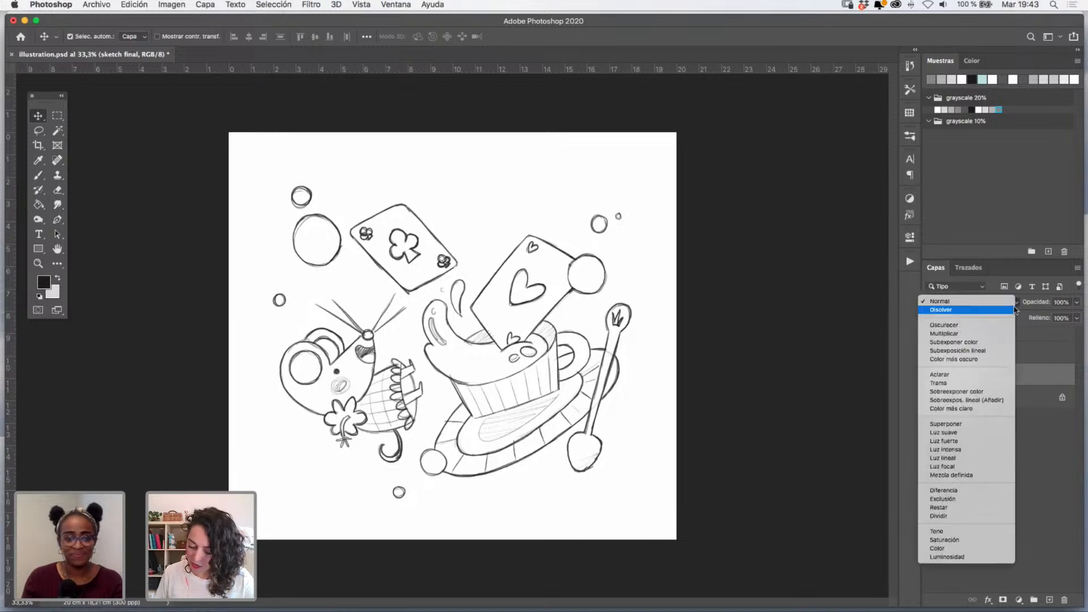
left_click(964, 328)
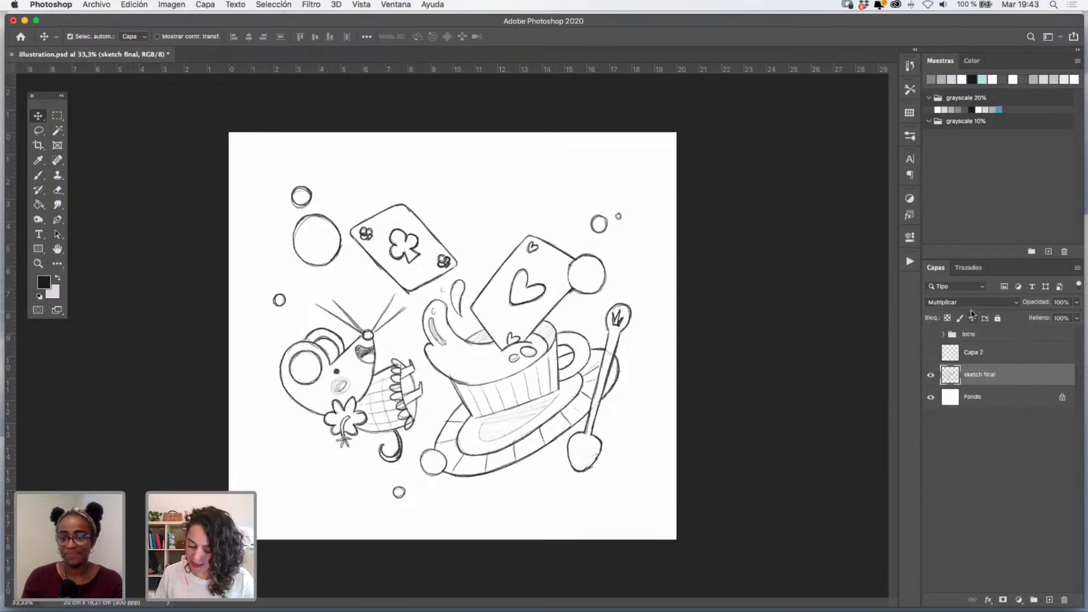
left_click(1076, 304)
left_click_drag(1071, 314, 1040, 320)
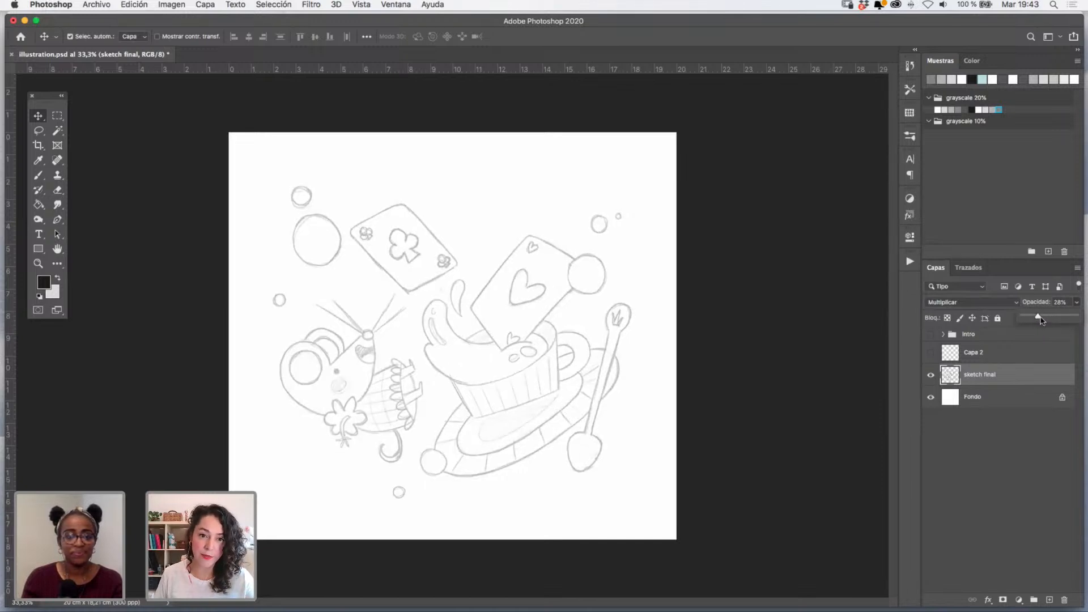
- Add a new empty layer and place it directly beneath the "sketch final" layer
left_click(1049, 600)
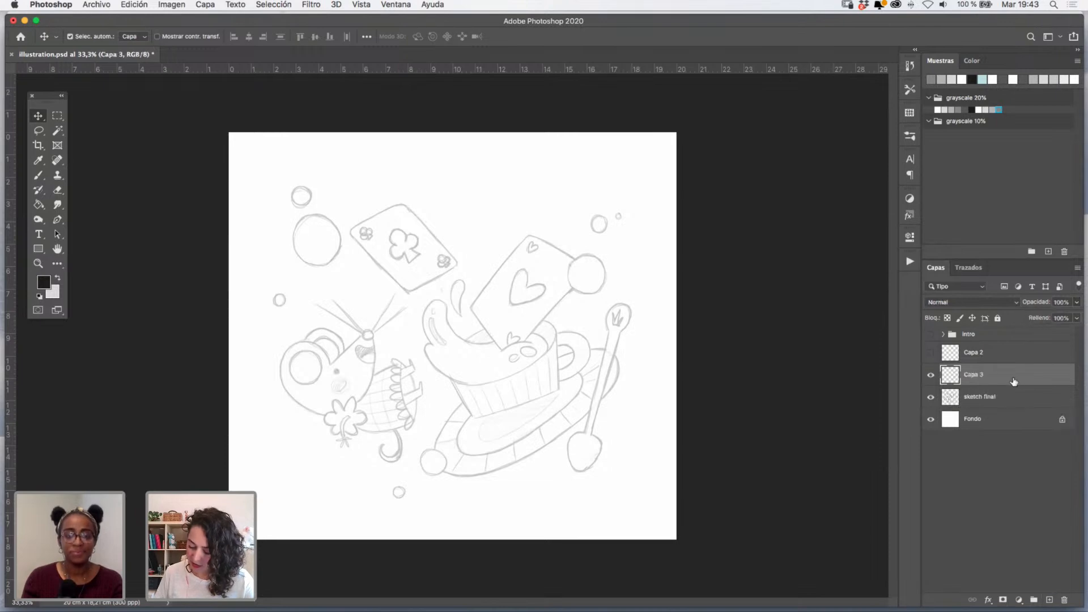
left_click_drag(1014, 380, 1014, 403)
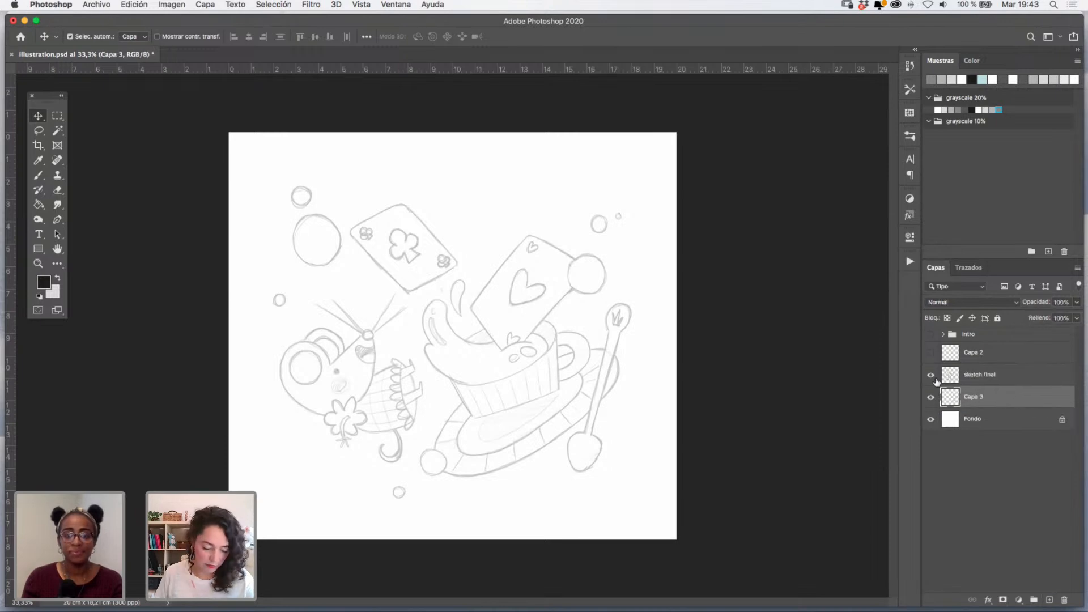
- Choose the KYLE Ultimate Rough Inking 2 brush and the second-lightest swatch of the grayscale 20% group
left_click(38, 175)
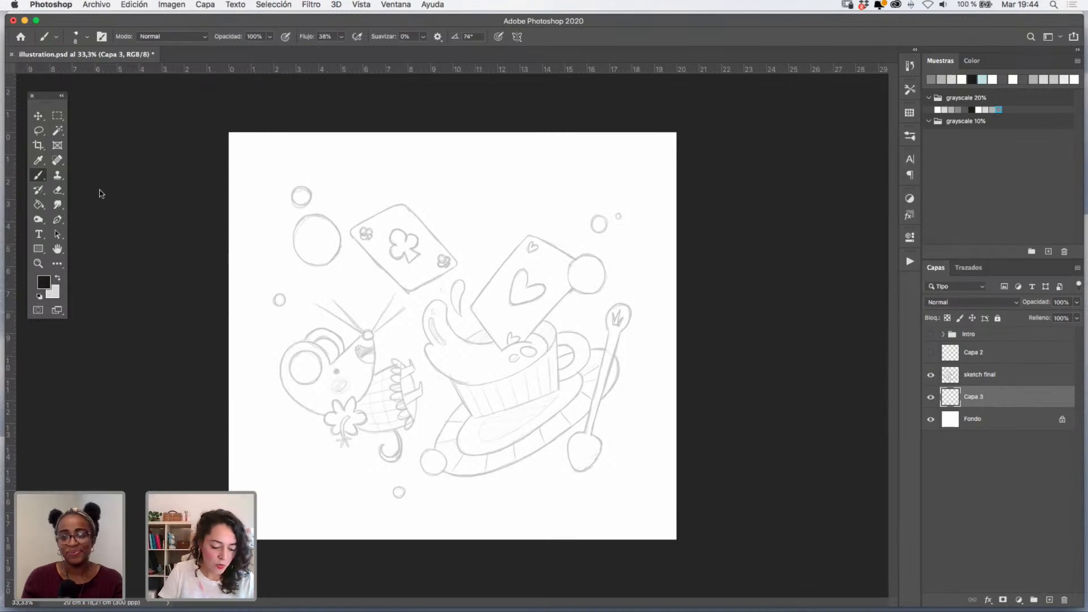
left_click(909, 136)
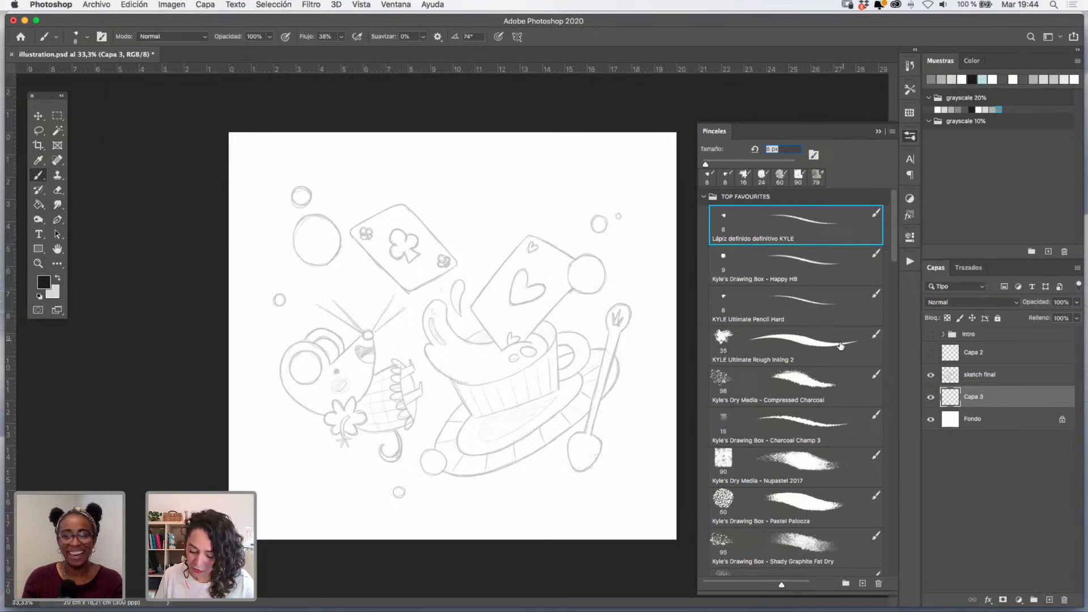
left_click(812, 345)
left_click(879, 131)
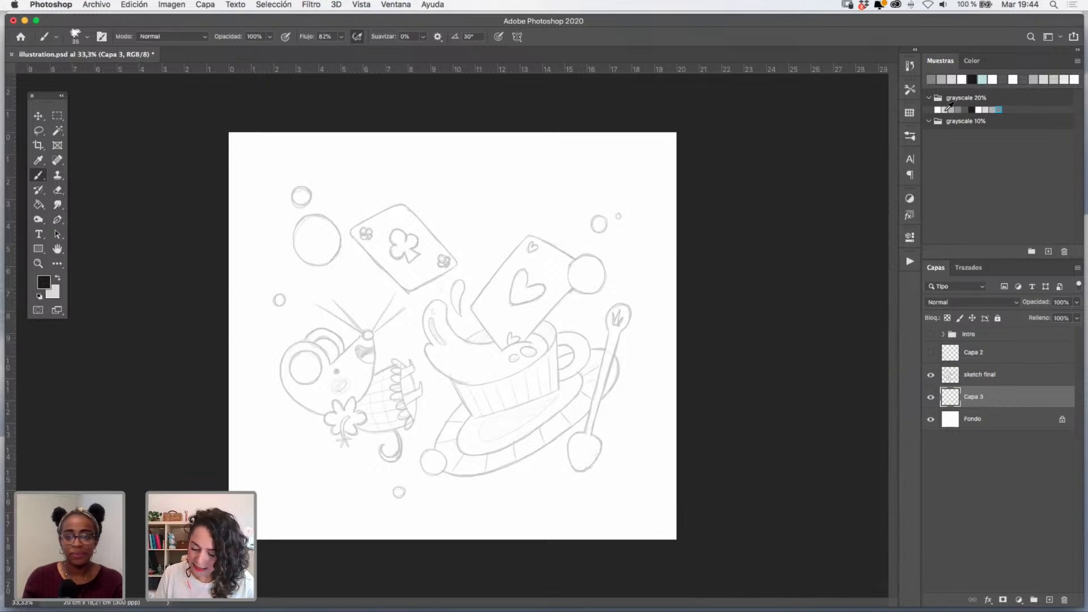
left_click(946, 109)
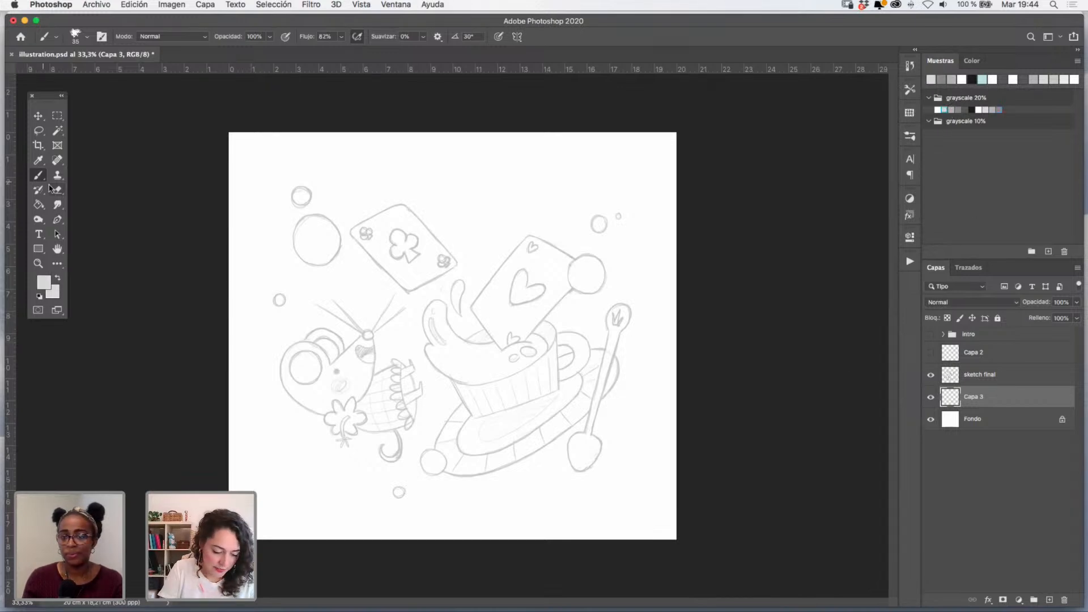
- Paint both playing cards, the heart and the club, solid light grey on the "Capa 3" layer beneath the sketch
key("z")
left_click(546, 304)
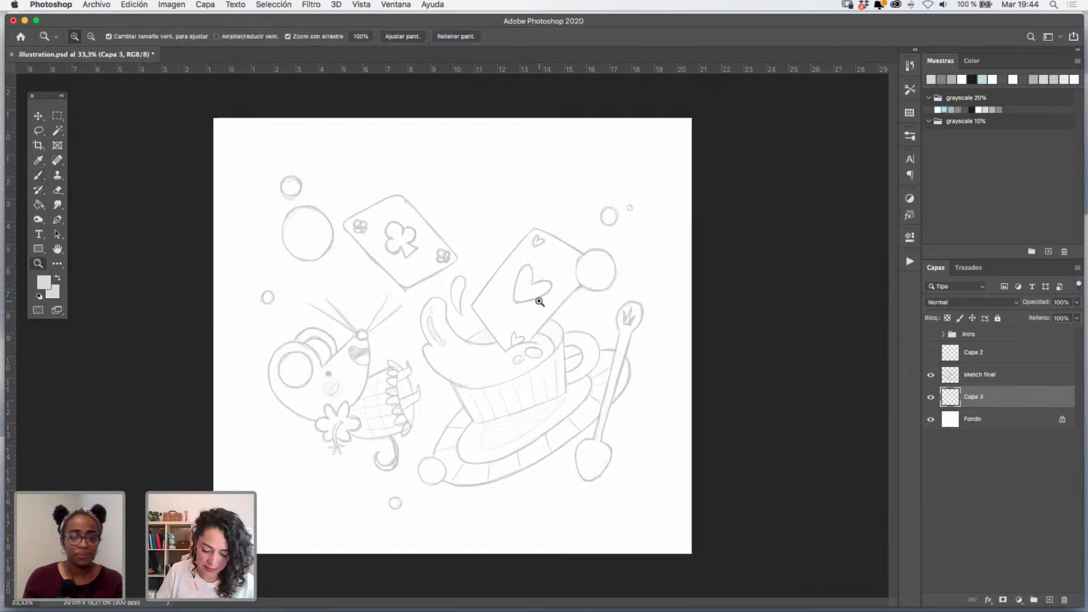
scroll(541, 292, "left", 3)
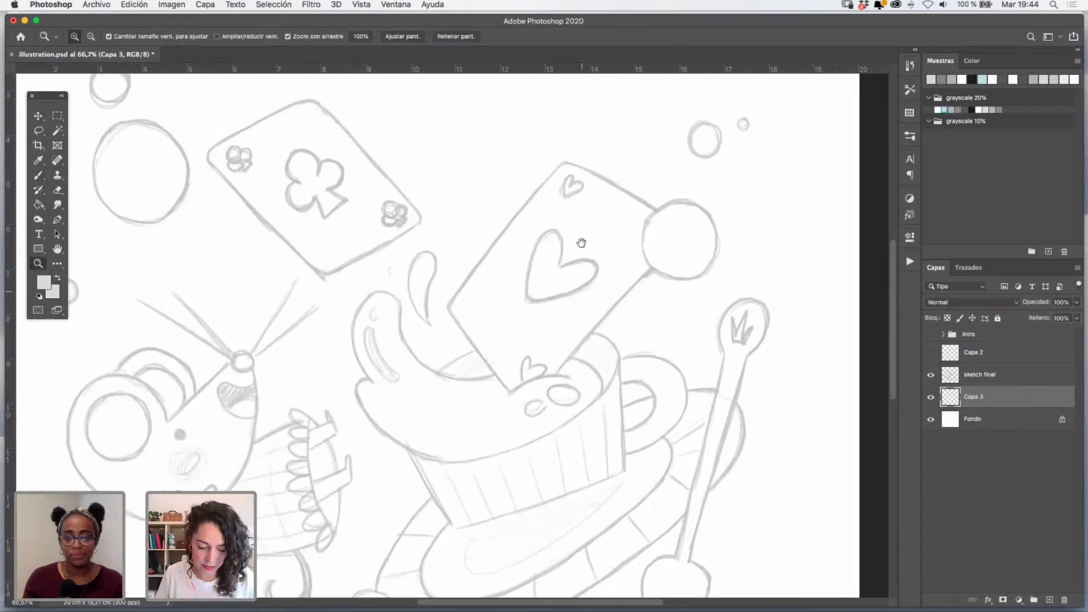
key("b")
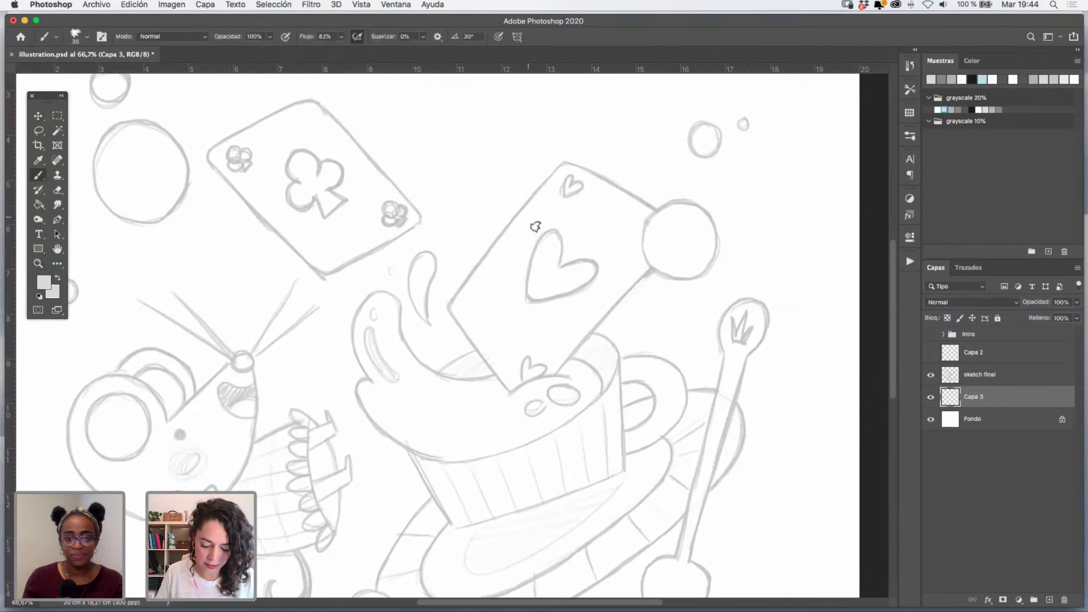
right_click(542, 211, "shift")
left_click(550, 207)
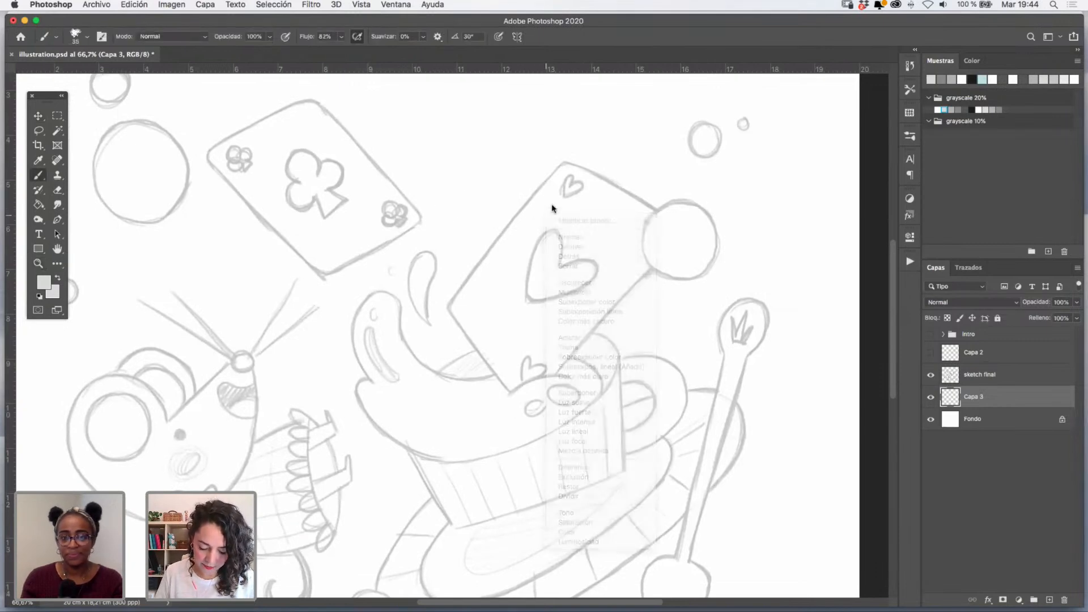
mouse_move(550, 207)
left_mouse_down()
mouse_move(560, 171)
mouse_move(455, 306)
mouse_move(470, 307)
mouse_move(459, 311)
mouse_move(507, 382)
mouse_move(569, 347)
mouse_move(552, 367)
mouse_move(616, 294)
mouse_move(639, 265)
mouse_move(642, 214)
mouse_move(636, 257)
left_mouse_up()
mouse_move(571, 169)
left_mouse_down()
mouse_move(639, 198)
mouse_move(620, 238)
mouse_move(630, 244)
mouse_move(553, 363)
mouse_move(558, 323)
mouse_move(517, 351)
mouse_move(559, 272)
mouse_move(516, 298)
mouse_move(558, 191)
mouse_move(473, 305)
mouse_move(503, 355)
mouse_move(509, 272)
mouse_move(514, 291)
mouse_move(571, 274)
mouse_move(561, 250)
mouse_move(595, 202)
mouse_move(542, 349)
left_mouse_up()
mouse_move(219, 151)
left_mouse_down()
mouse_move(295, 237)
mouse_move(224, 168)
mouse_move(317, 250)
mouse_move(344, 254)
mouse_move(330, 263)
mouse_move(412, 214)
mouse_move(292, 109)
mouse_move(225, 148)
mouse_move(312, 119)
mouse_move(299, 133)
mouse_move(328, 137)
mouse_move(330, 176)
mouse_move(354, 181)
mouse_move(335, 214)
mouse_move(354, 222)
mouse_move(348, 244)
mouse_move(344, 216)
mouse_move(330, 220)
mouse_move(348, 166)
mouse_move(271, 174)
mouse_move(272, 156)
mouse_move(217, 159)
mouse_move(235, 145)
left_mouse_up()
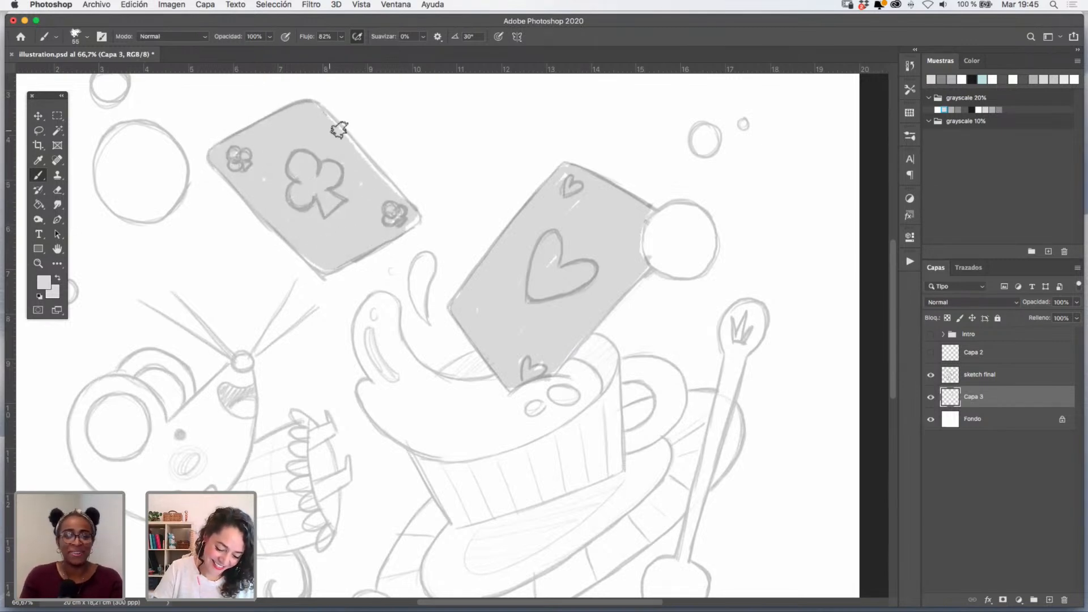
left_click_drag(313, 111, 396, 205)
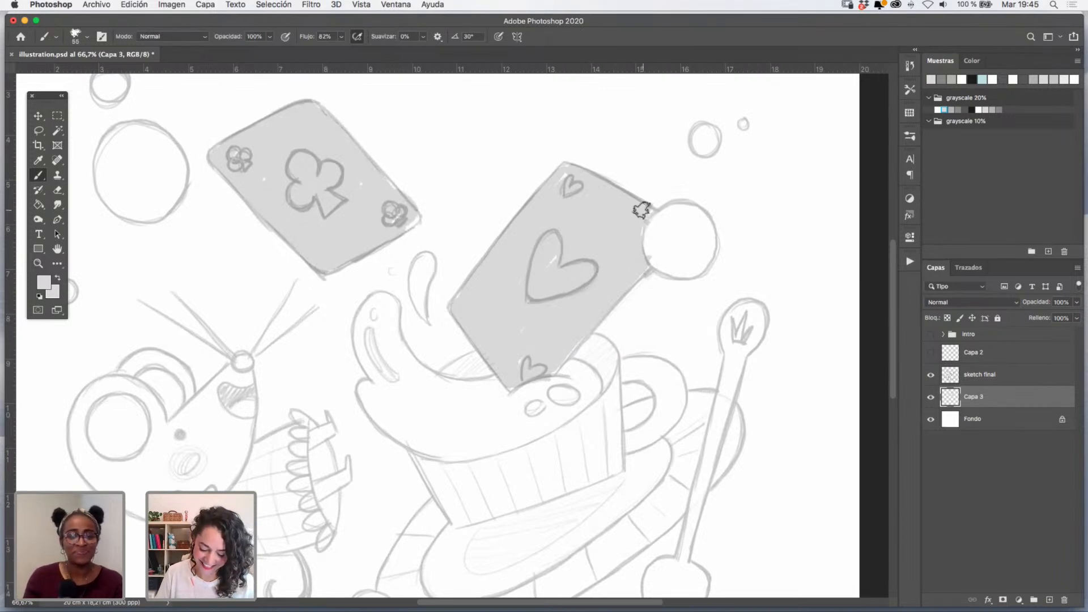
left_click_drag(644, 276, 669, 286)
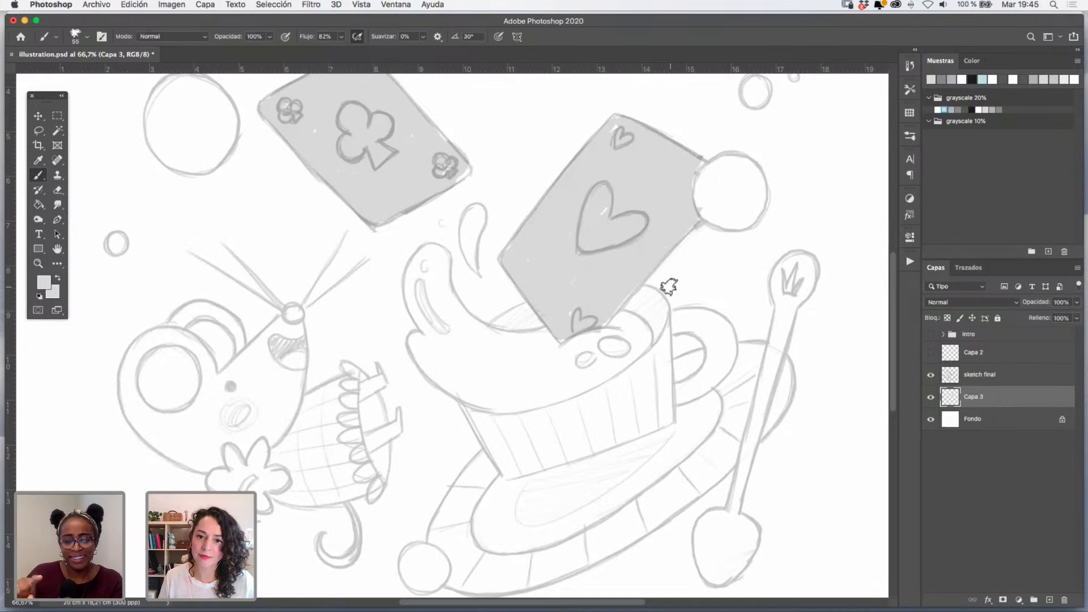
- Paint a few rough light grey zigzag test strokes in the blank area between the two cards at 300% zoom
left_click_drag(626, 236, 606, 263)
key("z")
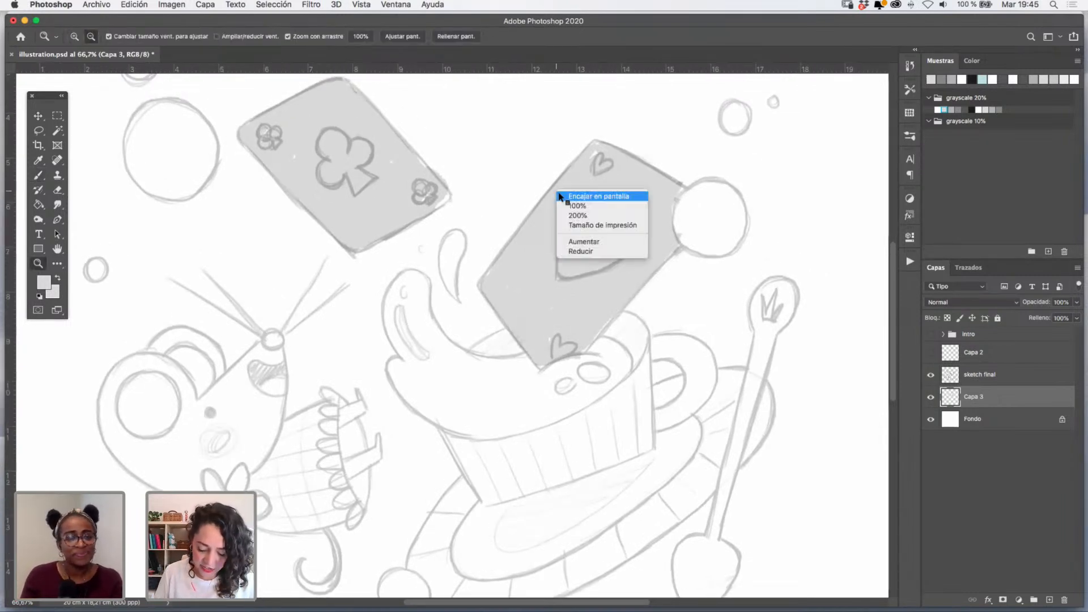
right_click(557, 191)
left_click(525, 181)
right_click(528, 183)
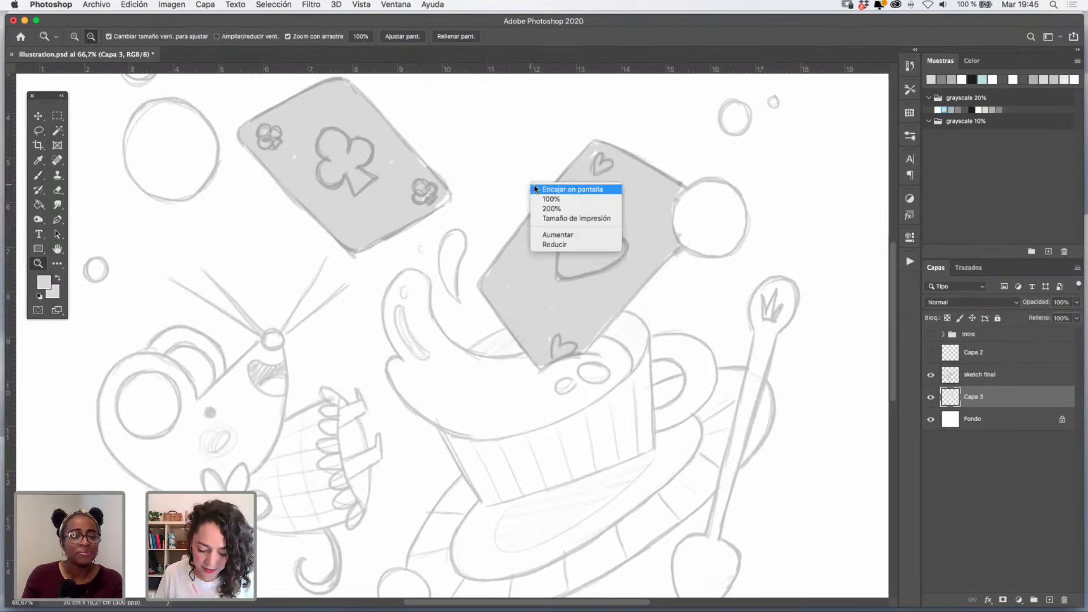
left_click(516, 162)
left_click(525, 218)
left_click(525, 218)
left_click(526, 218)
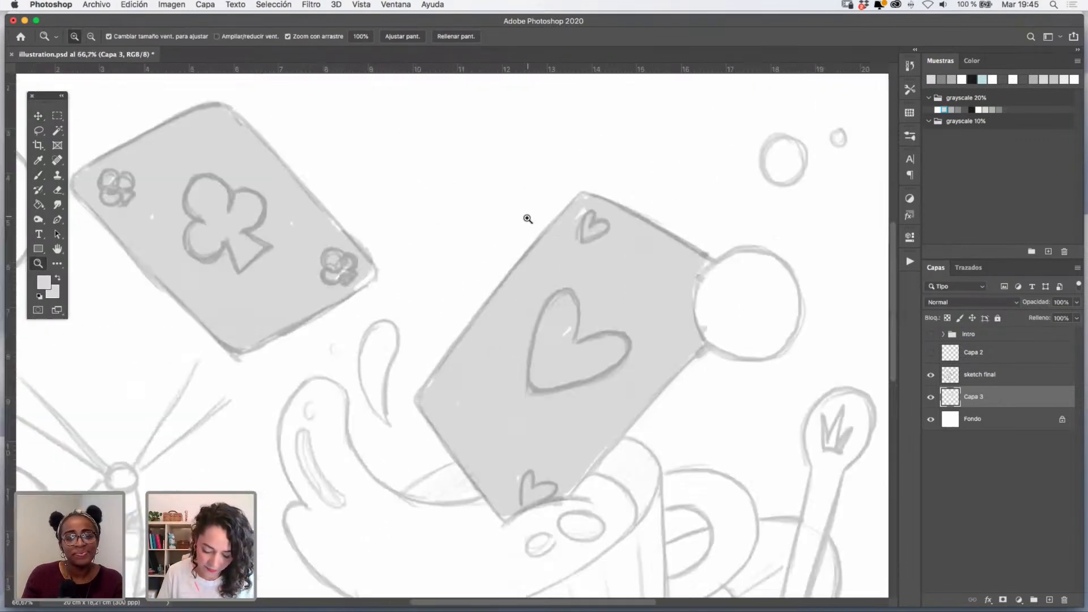
left_click(527, 218)
left_click(532, 211)
mouse_move(239, 255)
left_mouse_down()
mouse_move(450, 182)
mouse_move(428, 207)
mouse_move(250, 320)
mouse_move(404, 269)
mouse_move(470, 261)
mouse_move(286, 371)
mouse_move(450, 317)
left_mouse_up()
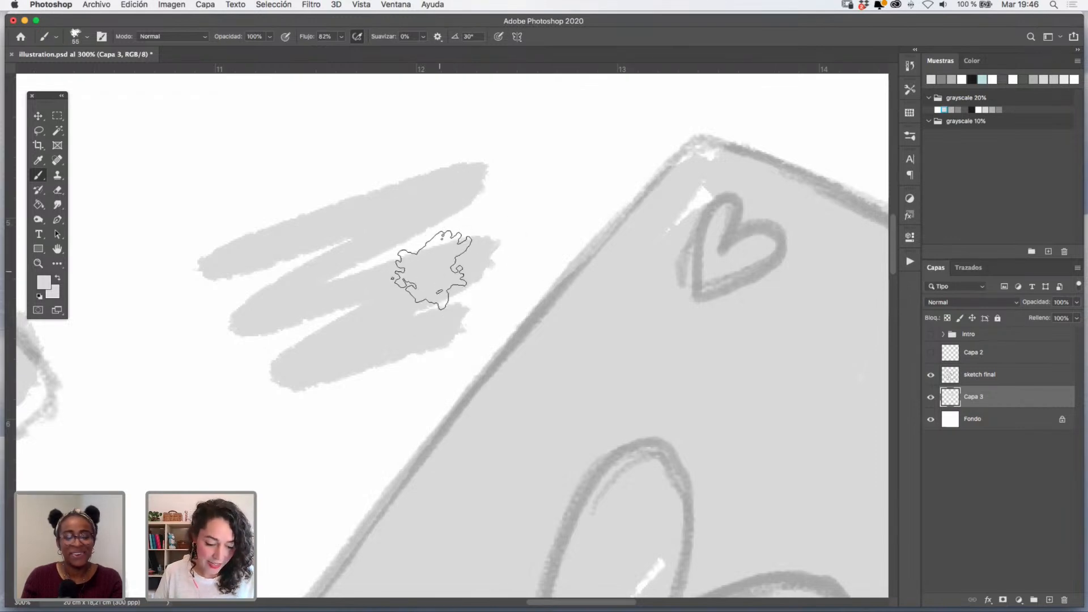
- Undo the light grey test strokes between the cards and check the card fills by hiding and reshowing the "Capa 3" layer
key("super+z")
key("z")
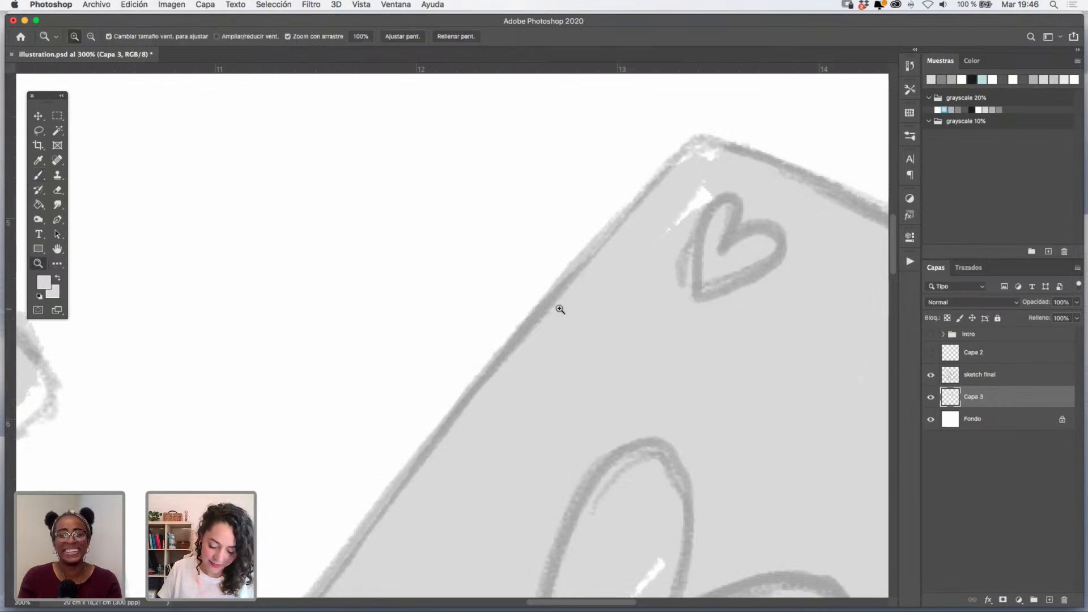
right_click(643, 323)
left_click(610, 303)
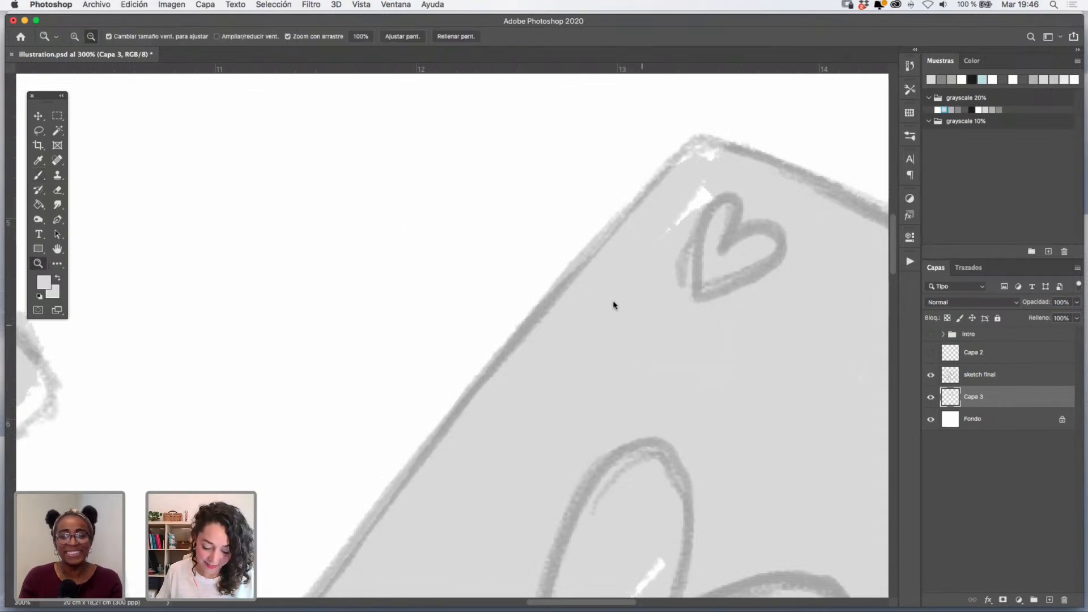
key("alt")
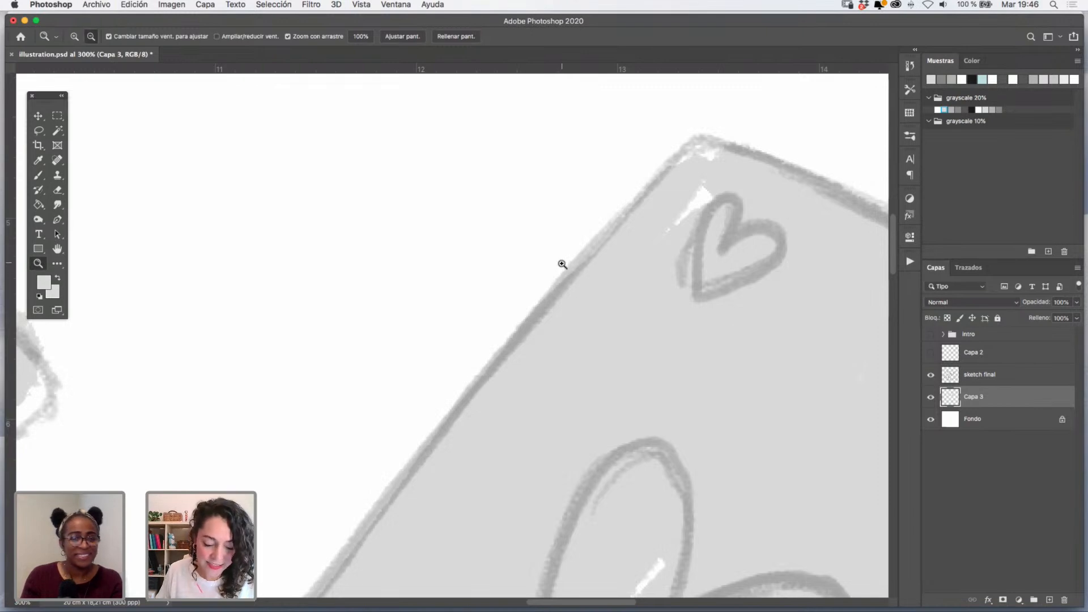
left_click(565, 267, "alt")
left_click(566, 267, "alt")
left_click(565, 267, "alt")
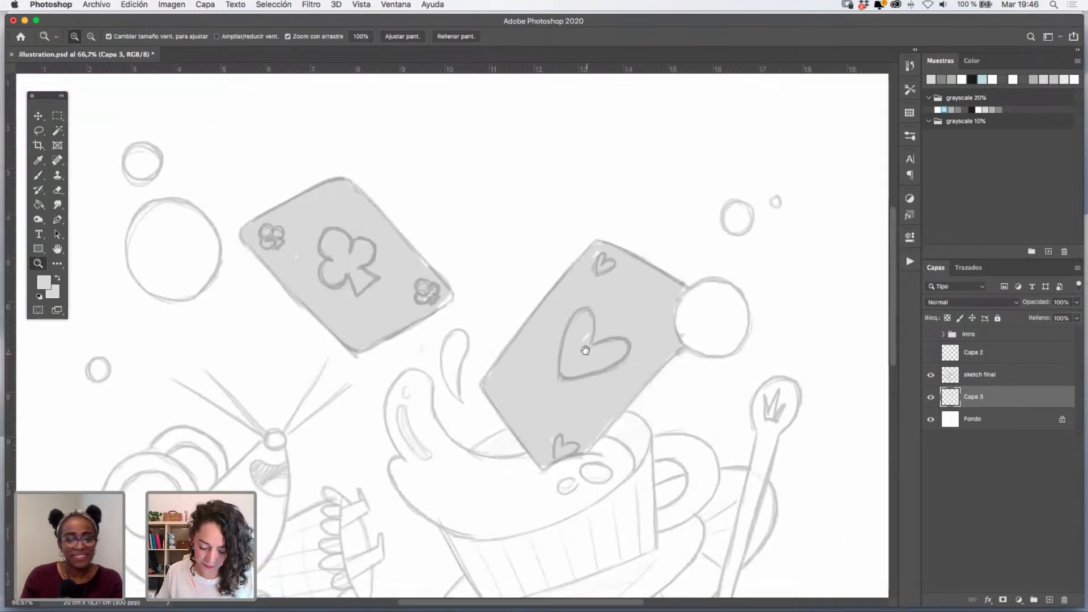
left_click_drag(585, 350, 600, 261)
left_click(50, 175)
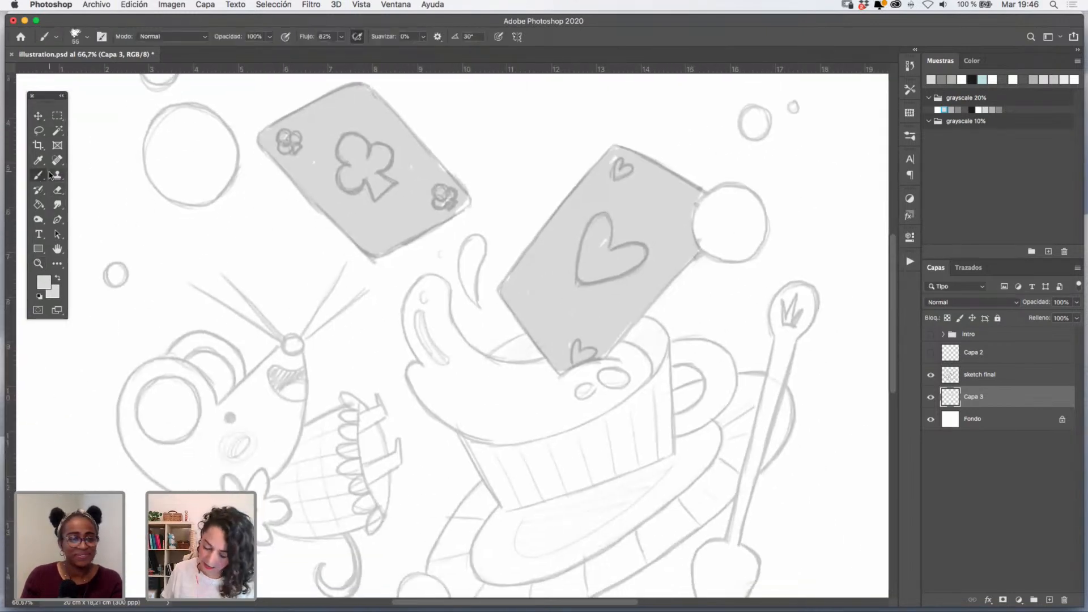
left_click(930, 397)
left_click(930, 396)
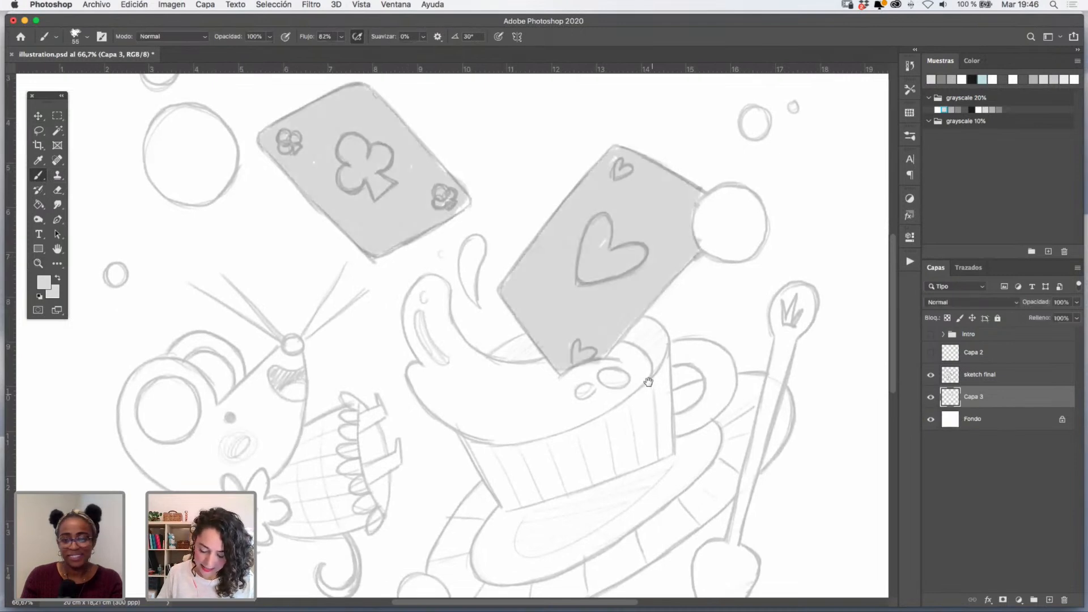
- Fill the large and small hearts and clubs on both cards with the fourth swatch of the grayscale 20% group
left_click_drag(648, 382, 639, 316)
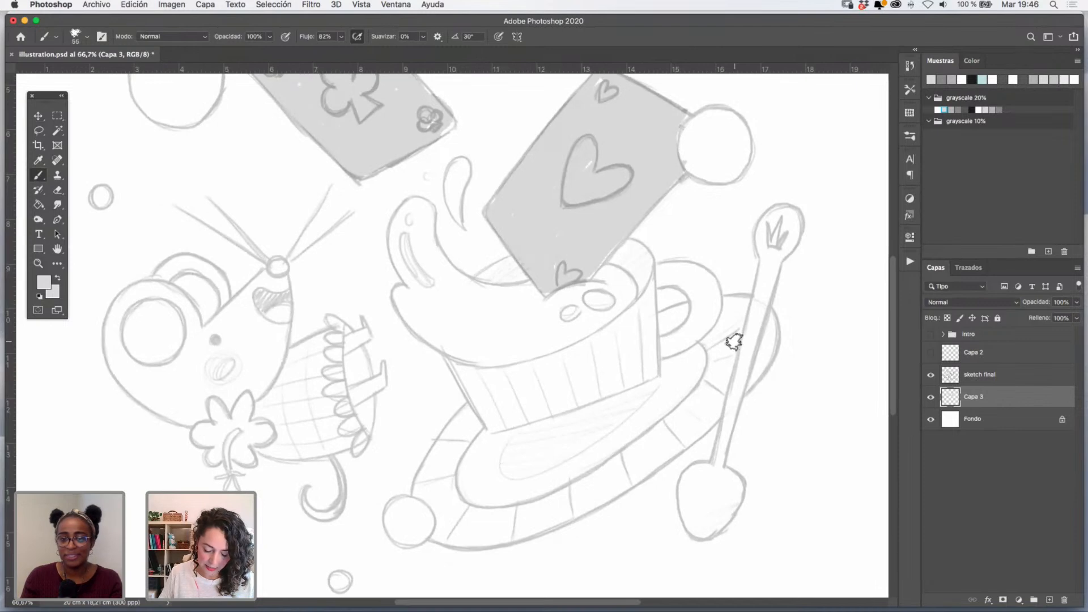
scroll(606, 306, "up", 5)
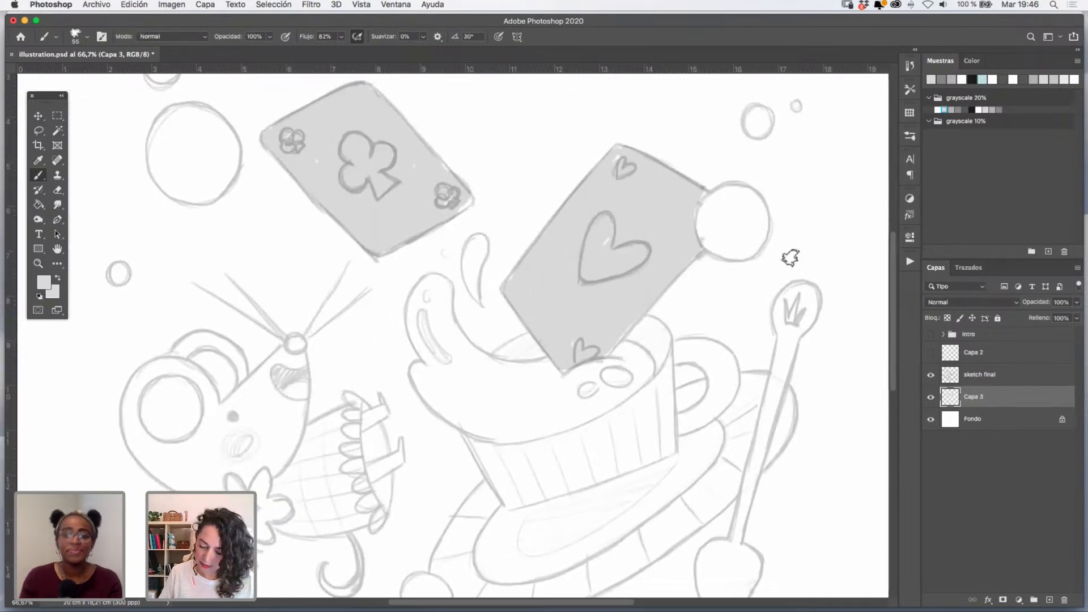
left_click(962, 109)
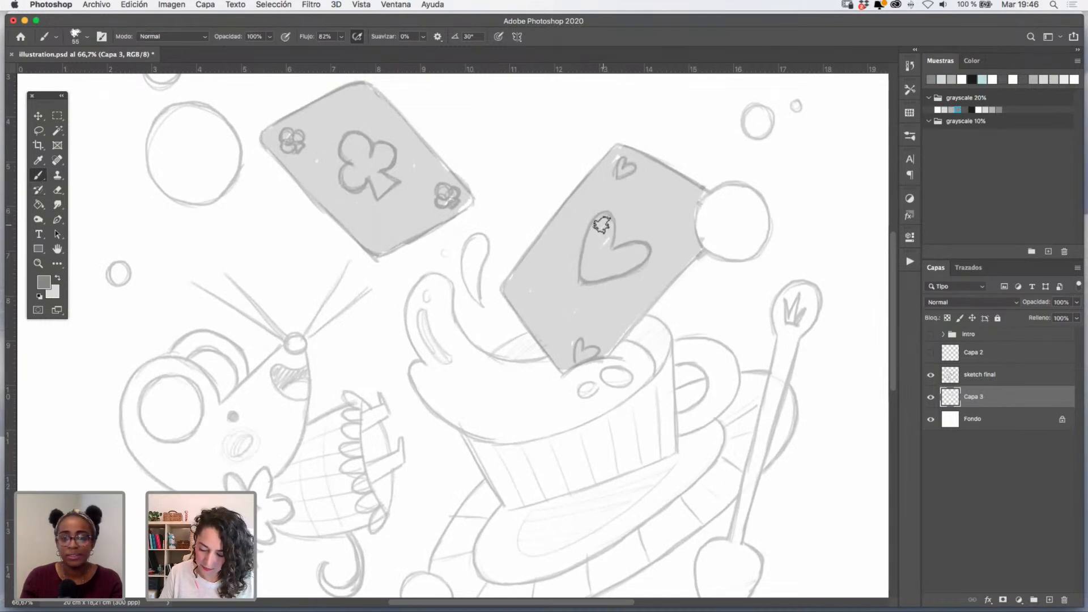
mouse_move(602, 229)
left_mouse_down()
mouse_move(592, 272)
mouse_move(633, 239)
mouse_move(642, 254)
mouse_move(605, 269)
left_mouse_up()
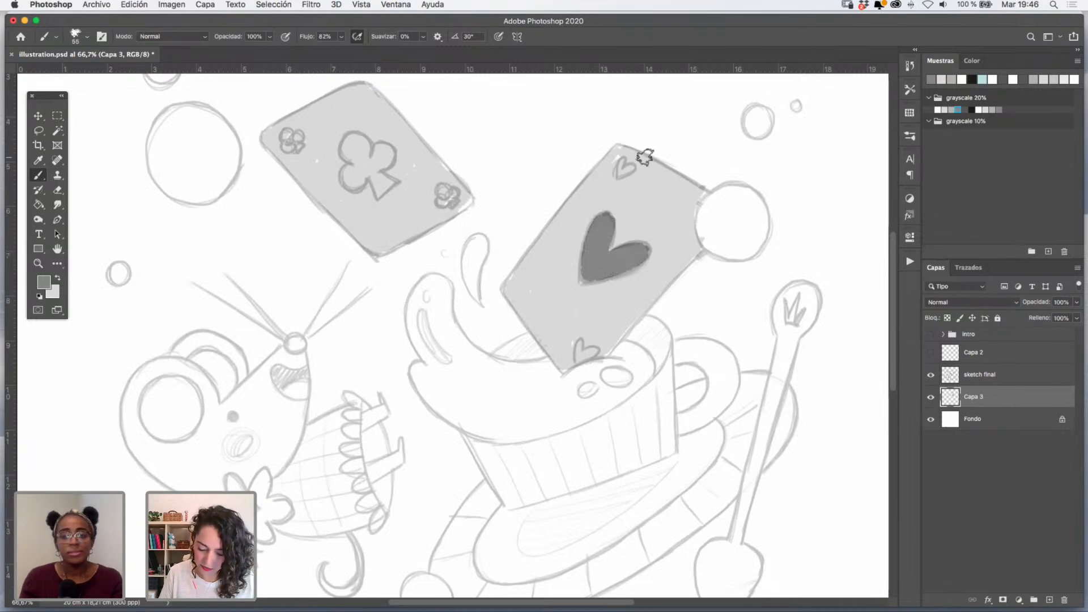
left_click_drag(626, 161, 628, 176)
left_click_drag(585, 344, 581, 356)
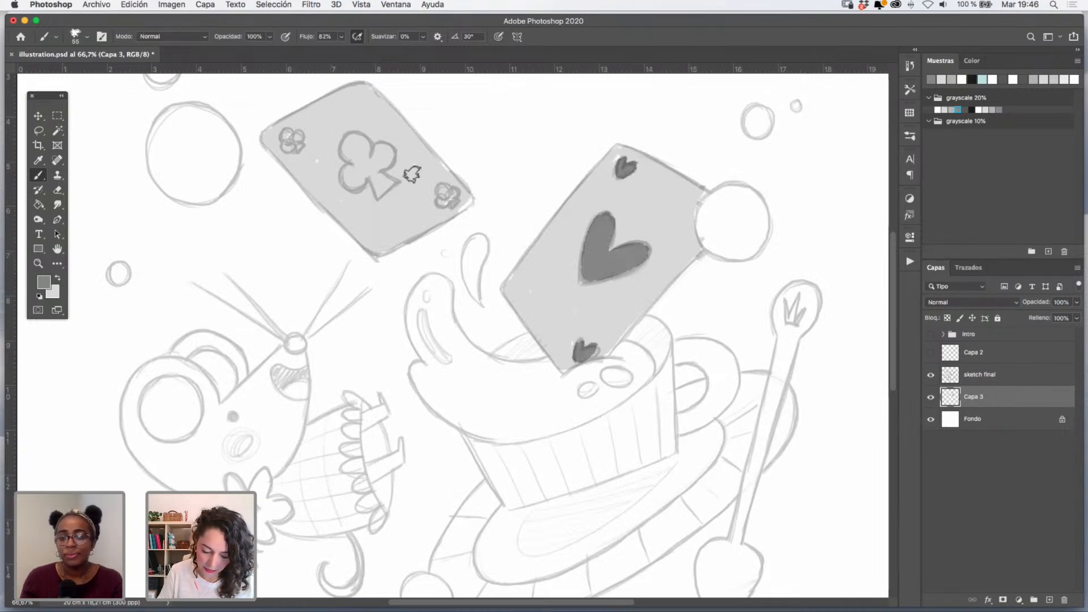
mouse_move(354, 149)
left_mouse_down()
mouse_move(354, 139)
mouse_move(353, 170)
mouse_move(384, 156)
mouse_move(391, 180)
mouse_move(378, 193)
left_mouse_up()
left_click_drag(293, 130, 297, 146)
mouse_move(435, 181)
left_mouse_down()
mouse_move(439, 201)
mouse_move(448, 198)
left_mouse_up()
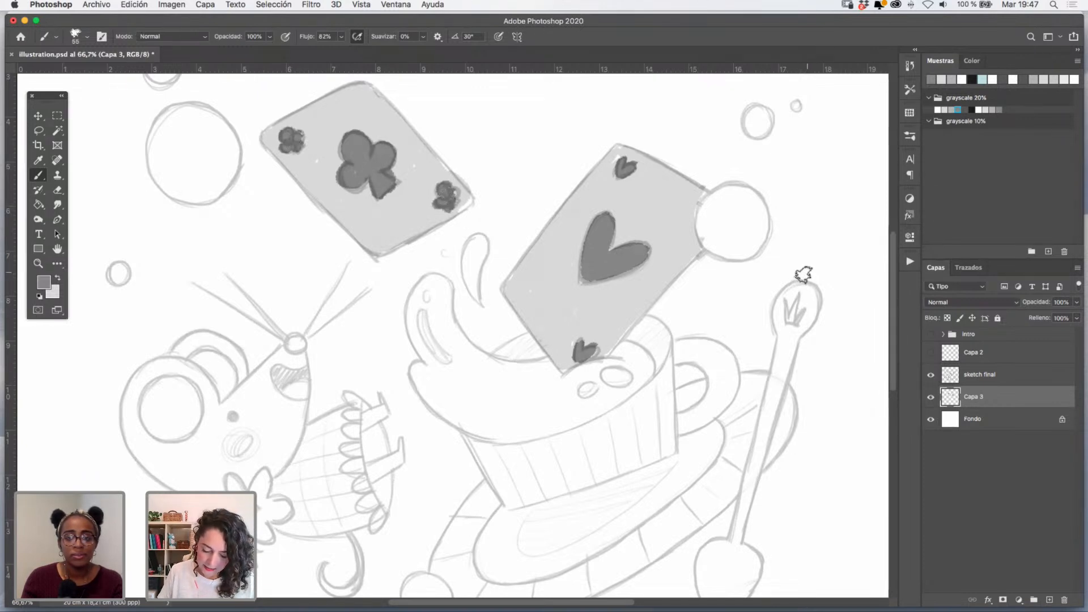
- Fill the liquid splashing out of the teacup and the drop above it with the fifth, dark grey swatch of grayscale 20%
left_click(965, 110)
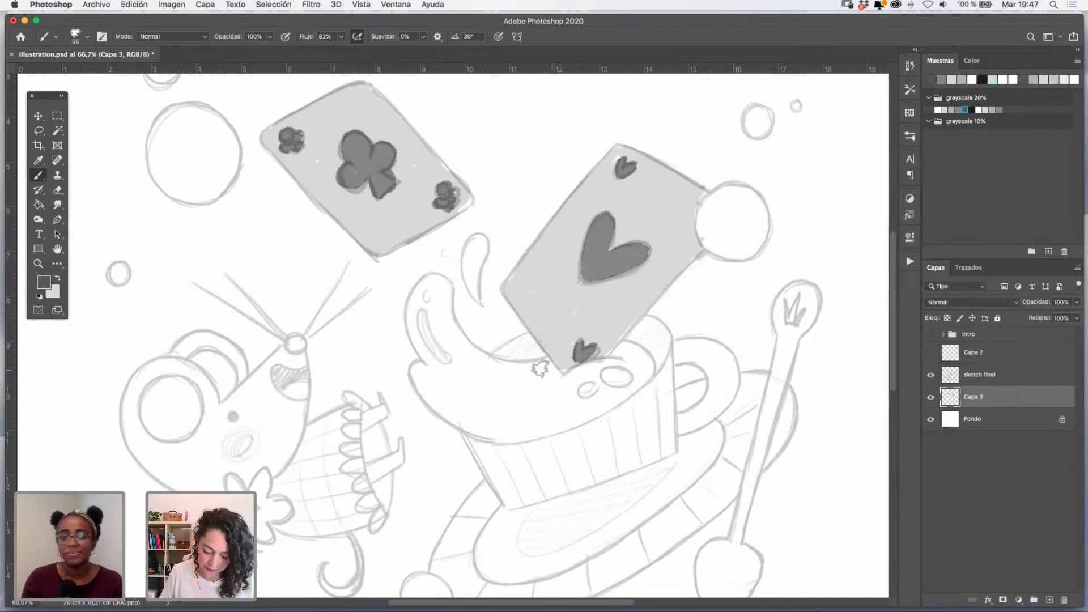
mouse_move(474, 238)
left_mouse_down()
mouse_move(476, 295)
mouse_move(480, 238)
mouse_move(474, 284)
mouse_move(447, 297)
mouse_move(419, 287)
mouse_move(436, 369)
mouse_move(432, 284)
mouse_move(454, 354)
mouse_move(419, 377)
mouse_move(449, 408)
mouse_move(492, 375)
mouse_move(454, 349)
mouse_move(566, 379)
mouse_move(609, 366)
mouse_move(562, 388)
mouse_move(559, 406)
mouse_move(576, 411)
mouse_move(629, 359)
mouse_move(622, 350)
mouse_move(636, 377)
mouse_move(607, 374)
mouse_move(639, 374)
mouse_move(555, 415)
mouse_move(547, 391)
mouse_move(560, 385)
mouse_move(482, 390)
mouse_move(499, 393)
mouse_move(482, 410)
mouse_move(494, 421)
mouse_move(471, 424)
mouse_move(544, 404)
mouse_move(520, 429)
mouse_move(571, 412)
mouse_move(555, 427)
mouse_move(626, 379)
mouse_move(630, 350)
mouse_move(643, 367)
mouse_move(621, 354)
mouse_move(585, 373)
mouse_move(495, 366)
mouse_move(519, 395)
mouse_move(473, 425)
mouse_move(525, 386)
left_mouse_up()
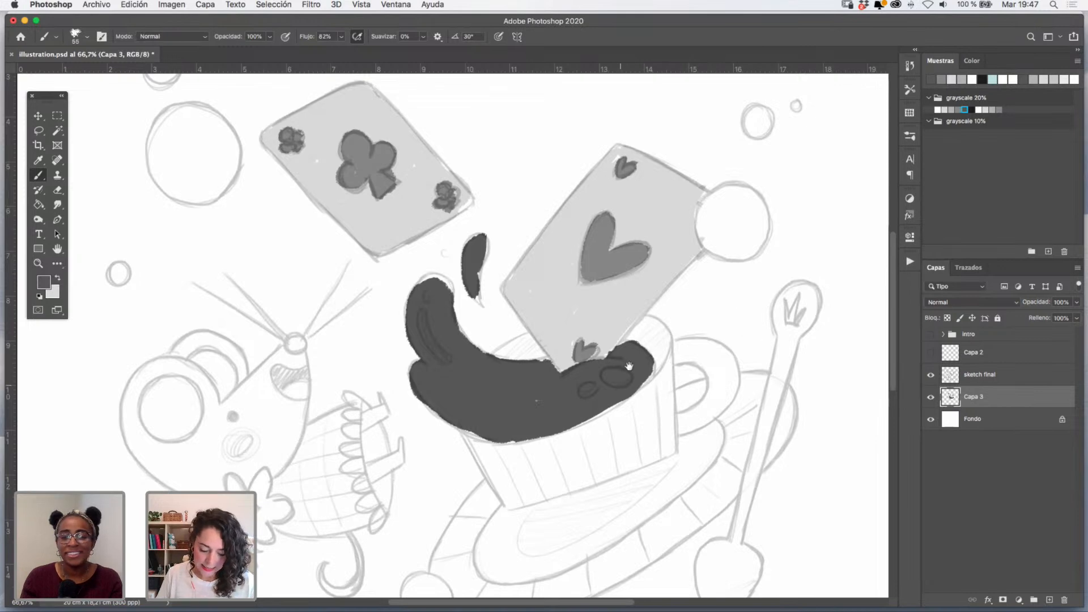
- Paint the mouse's head and both ears with the third swatch of grayscale 20%, enlarging the brush to 64
left_click_drag(628, 366, 673, 328)
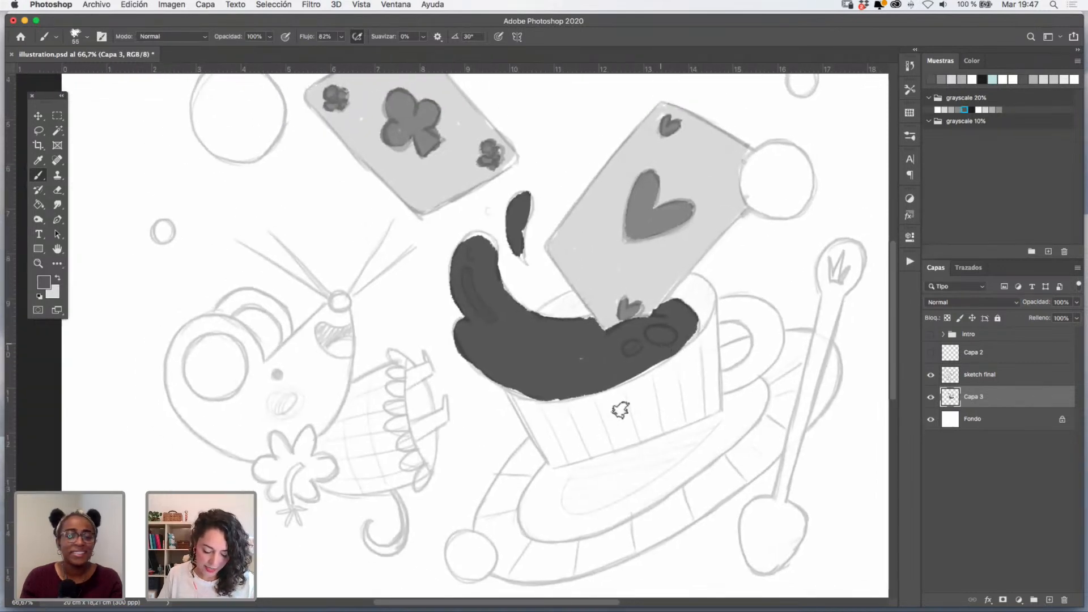
left_click(38, 161)
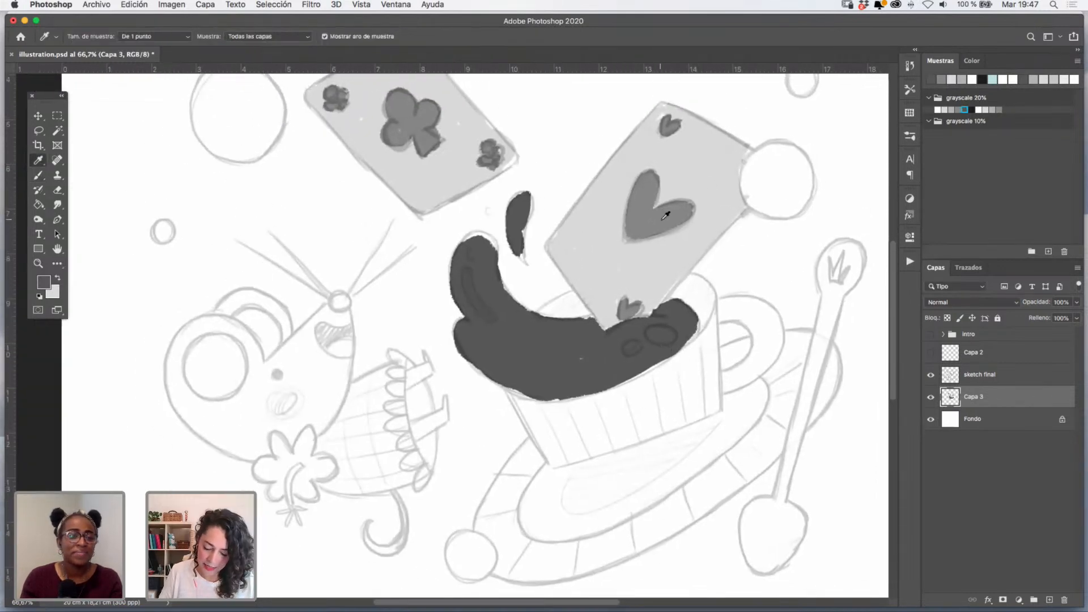
left_click(952, 111)
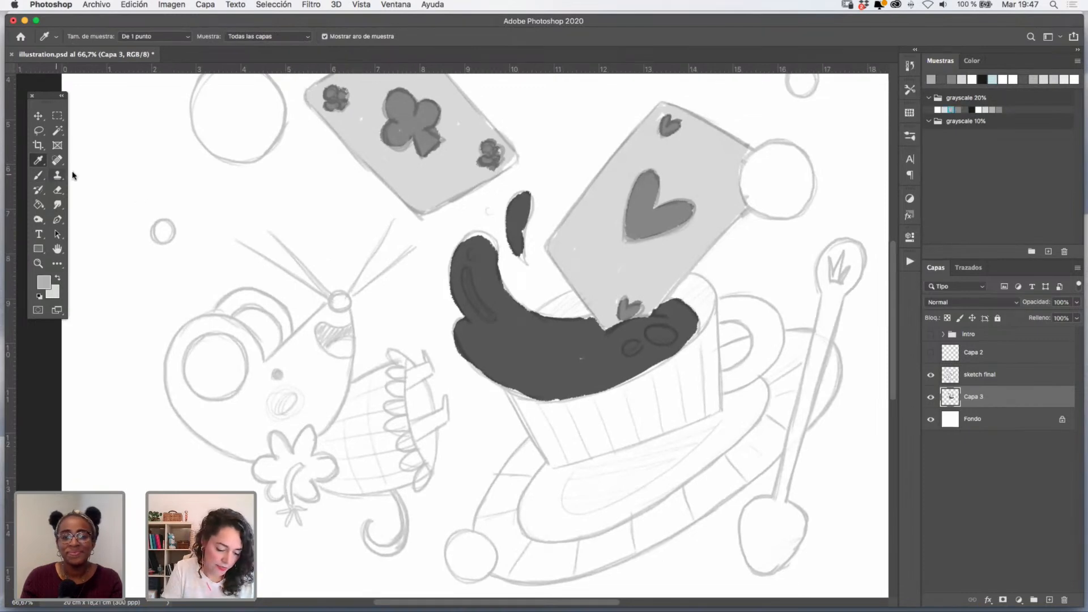
left_click(38, 175)
mouse_move(258, 309)
left_mouse_down()
mouse_move(244, 329)
mouse_move(250, 349)
left_mouse_up()
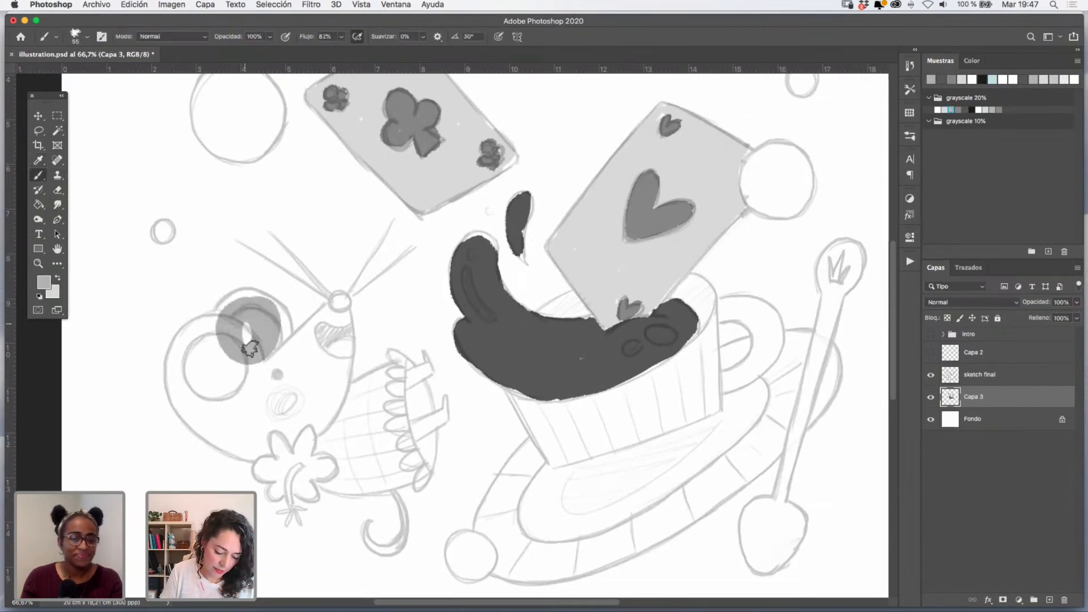
key("]")
mouse_move(337, 306)
left_mouse_down()
mouse_move(315, 331)
mouse_move(327, 316)
mouse_move(269, 361)
mouse_move(280, 328)
mouse_move(210, 371)
mouse_move(184, 337)
mouse_move(220, 432)
mouse_move(262, 439)
mouse_move(272, 371)
mouse_move(291, 403)
mouse_move(318, 380)
mouse_move(319, 422)
mouse_move(339, 321)
mouse_move(311, 373)
mouse_move(283, 390)
mouse_move(326, 312)
mouse_move(333, 397)
mouse_move(236, 350)
mouse_move(246, 291)
mouse_move(274, 317)
mouse_move(202, 343)
mouse_move(194, 411)
mouse_move(233, 437)
left_mouse_up()
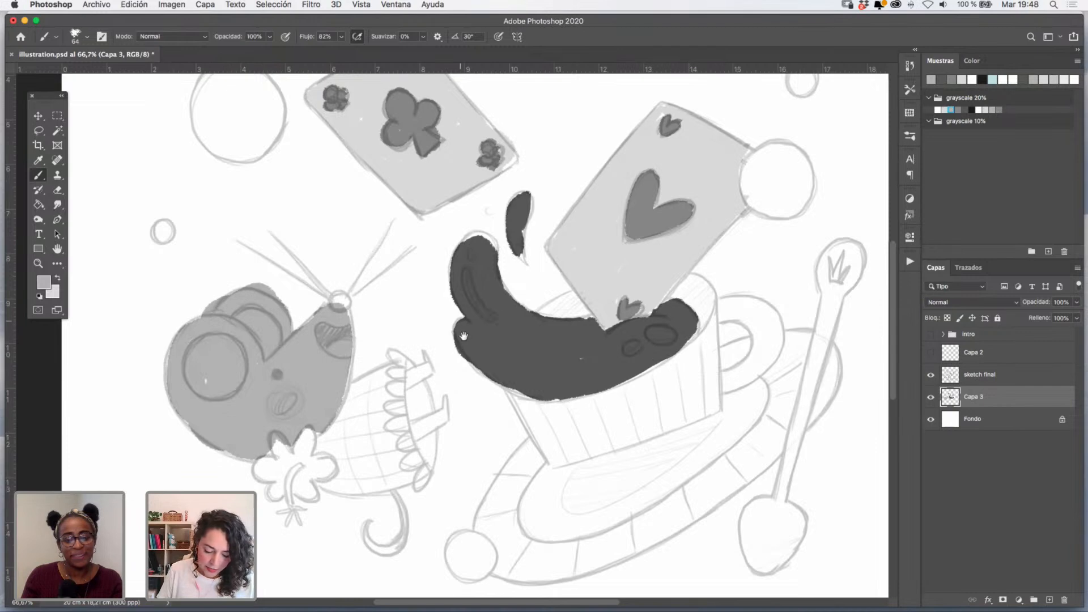
- Sample the dark grey of the splashing liquid and paint the large circle on the heart card and the two smaller ones above it
mouse_move(463, 336)
left_mouse_down()
mouse_move(470, 391)
mouse_move(451, 324)
left_mouse_up()
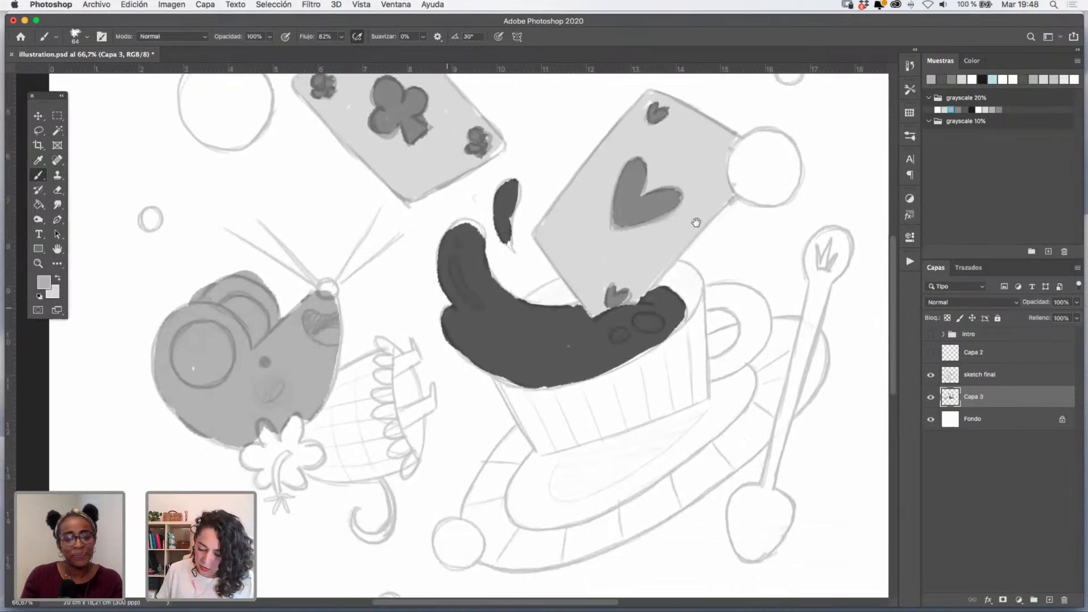
left_click(37, 163)
left_click(493, 313)
key("b")
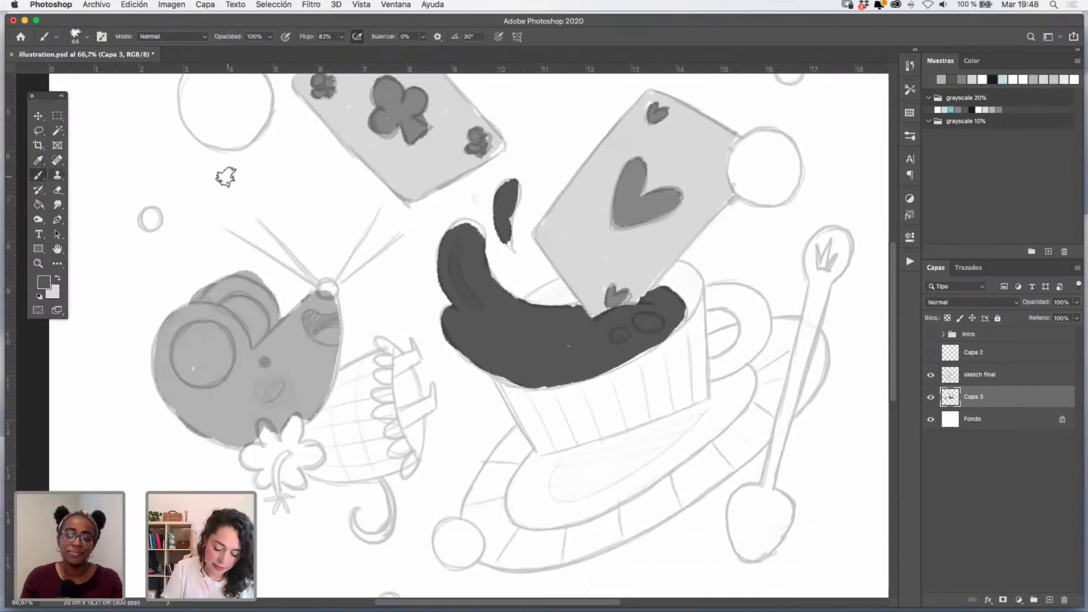
mouse_move(782, 141)
left_mouse_down()
mouse_move(753, 200)
mouse_move(752, 142)
mouse_move(763, 138)
mouse_move(749, 179)
mouse_move(771, 149)
mouse_move(770, 179)
left_mouse_up()
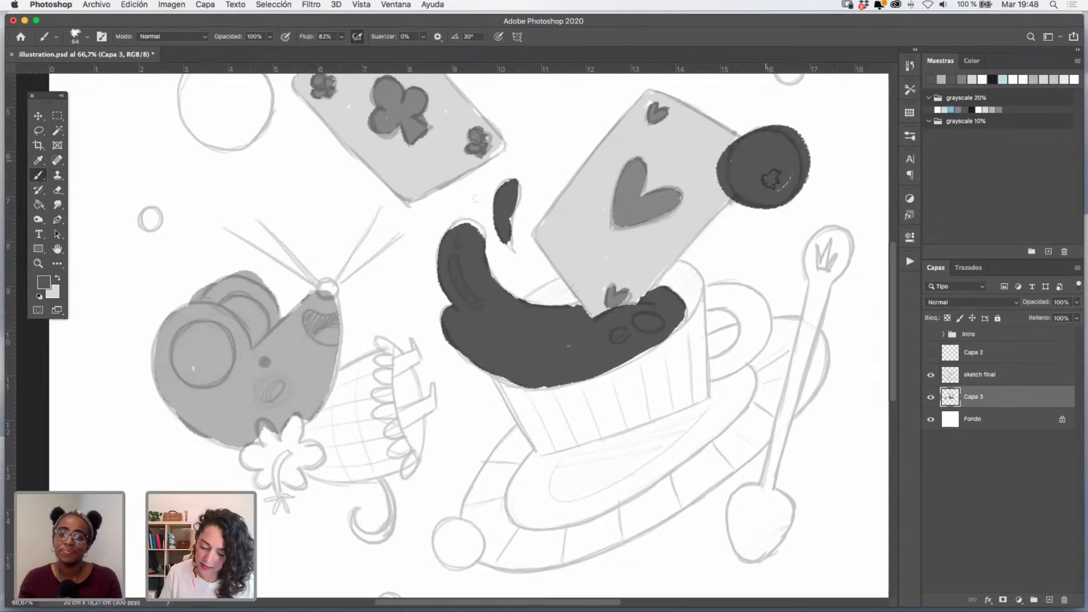
mouse_move(765, 138)
left_mouse_down()
mouse_move(767, 229)
mouse_move(793, 170)
left_mouse_up()
left_click(828, 143)
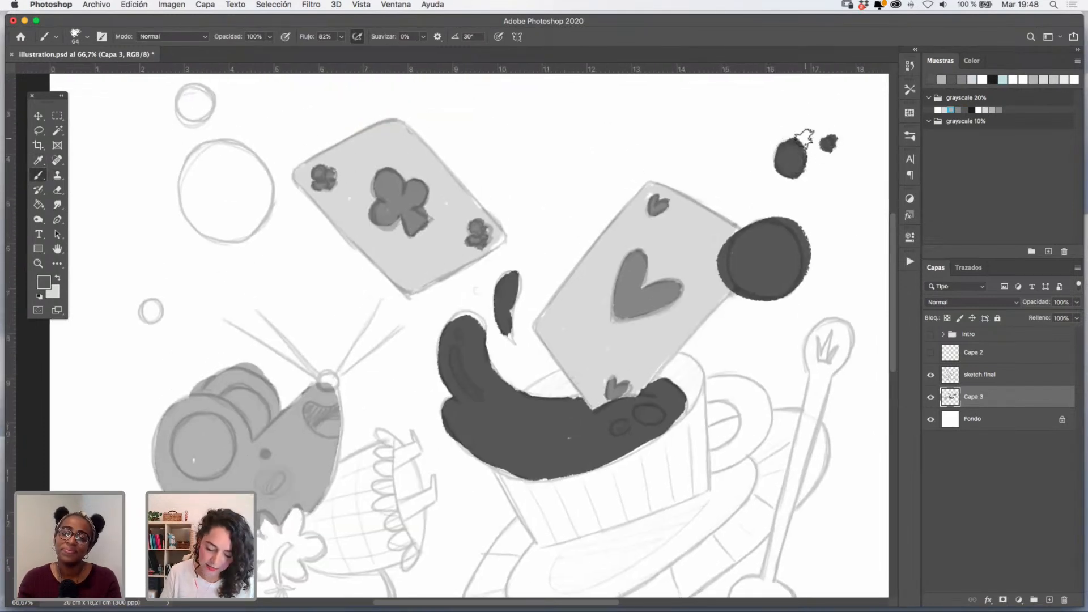
- Fill the remaining circles beside the club card, above the mouse and around the saucer's lower edge with the same dark grey
left_click_drag(197, 156, 238, 150)
mouse_move(190, 194)
left_mouse_down()
mouse_move(203, 169)
mouse_move(218, 213)
mouse_move(251, 163)
mouse_move(247, 210)
mouse_move(201, 211)
left_mouse_up()
left_click_drag(199, 103, 224, 181)
mouse_move(209, 193)
left_mouse_down()
mouse_move(229, 176)
mouse_move(226, 192)
left_mouse_up()
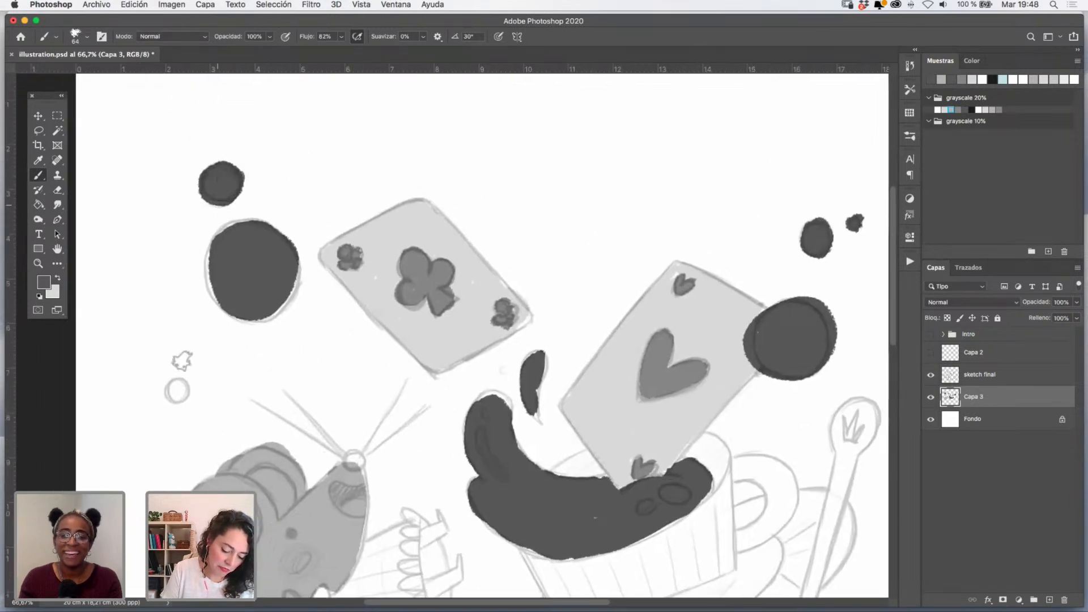
left_click_drag(176, 383, 185, 382)
scroll(626, 311, "down", 8)
mouse_move(478, 456)
left_mouse_down()
mouse_move(506, 456)
mouse_move(509, 471)
left_mouse_up()
left_click_drag(438, 525, 445, 526)
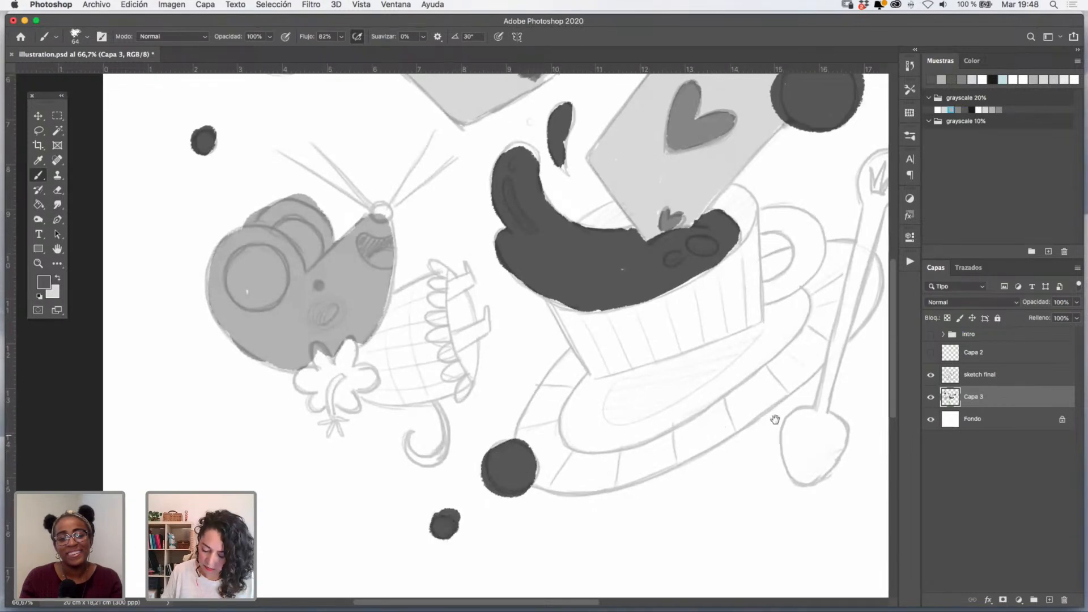
- Paint the mouse's nose, eye and open mouth dark grey
mouse_move(781, 419)
left_mouse_down()
mouse_move(643, 497)
mouse_move(723, 455)
left_mouse_up()
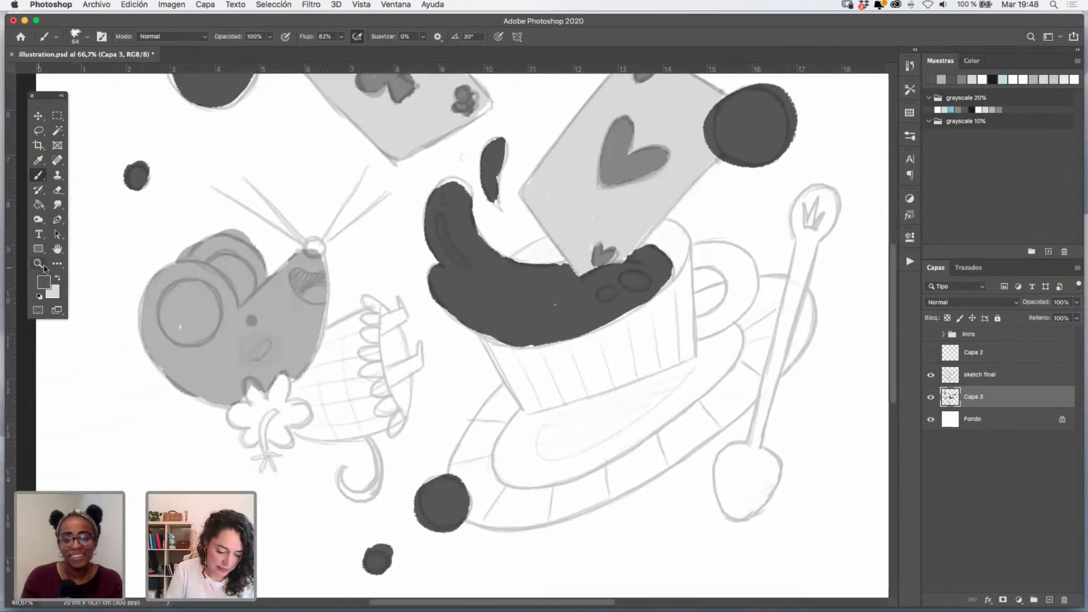
left_click(38, 264)
left_click(471, 342, "alt")
left_click_drag(607, 270, 604, 328)
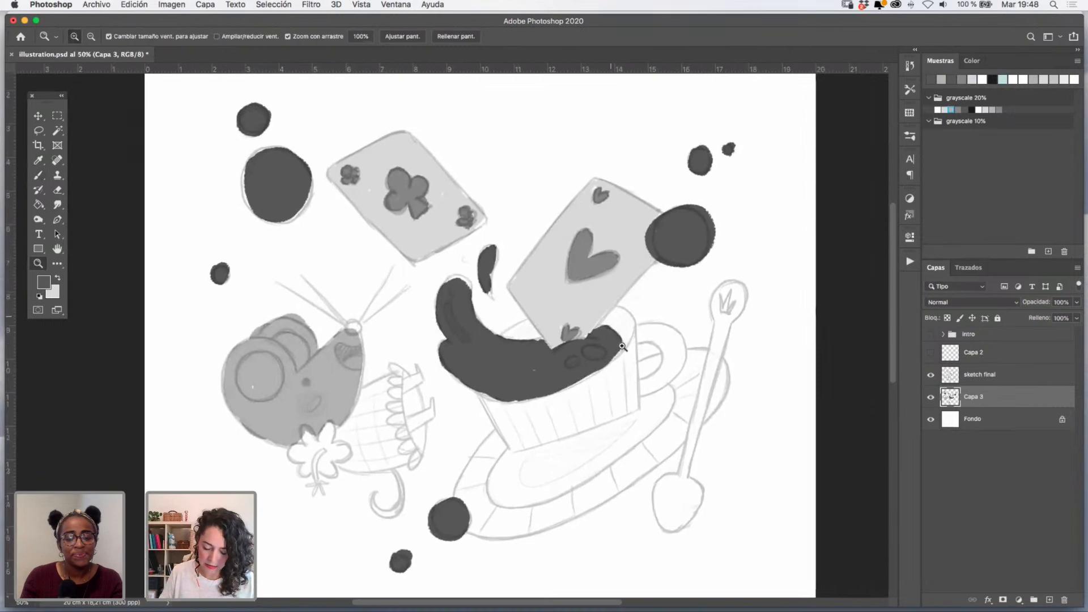
left_click(634, 375, "alt")
left_click(568, 358)
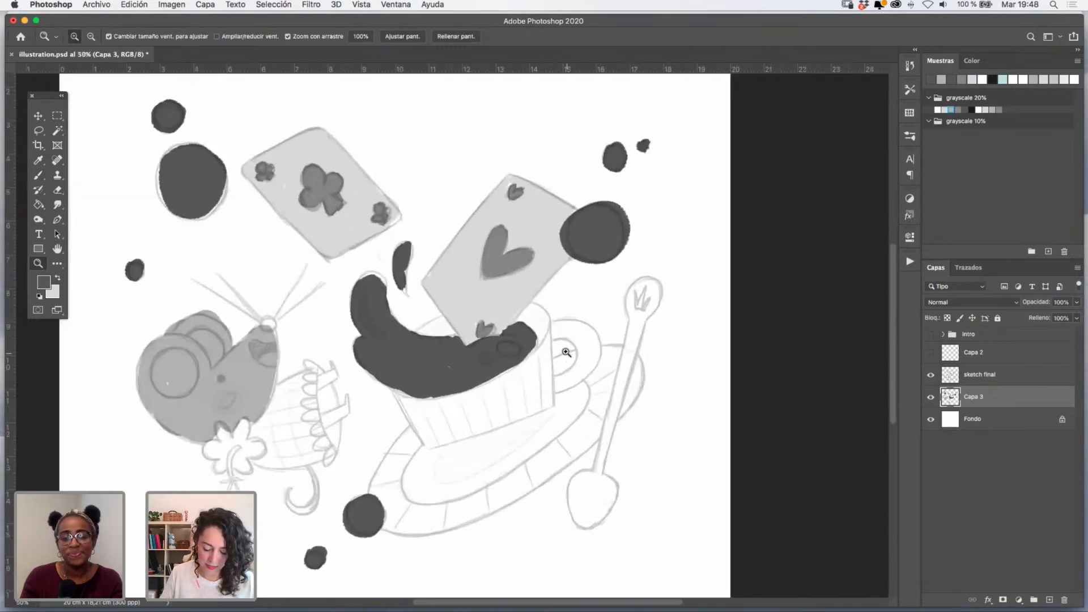
left_click(38, 175)
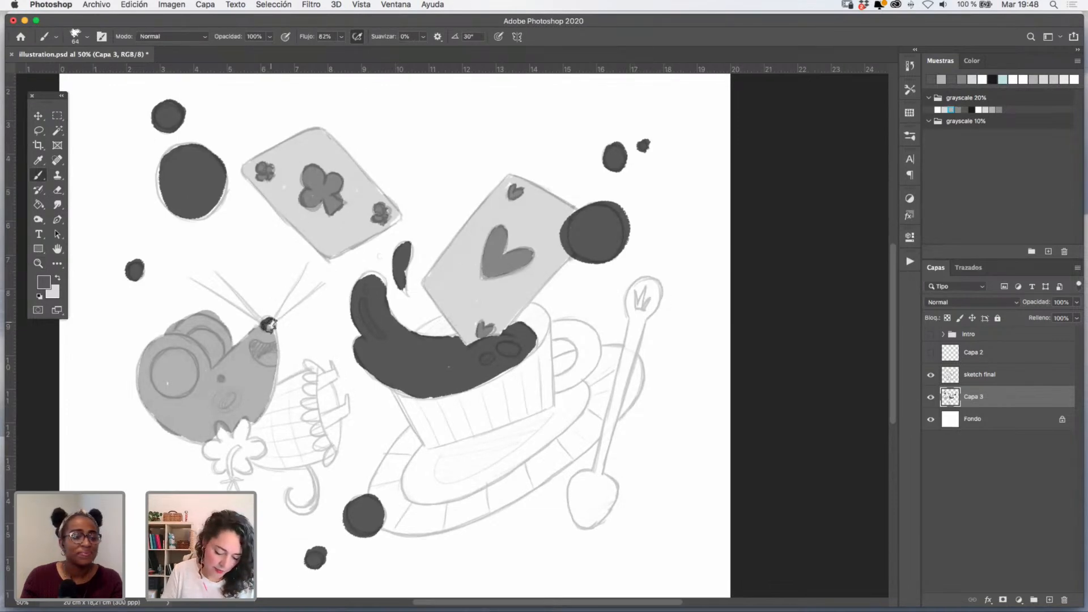
left_click(269, 324)
left_click(221, 379)
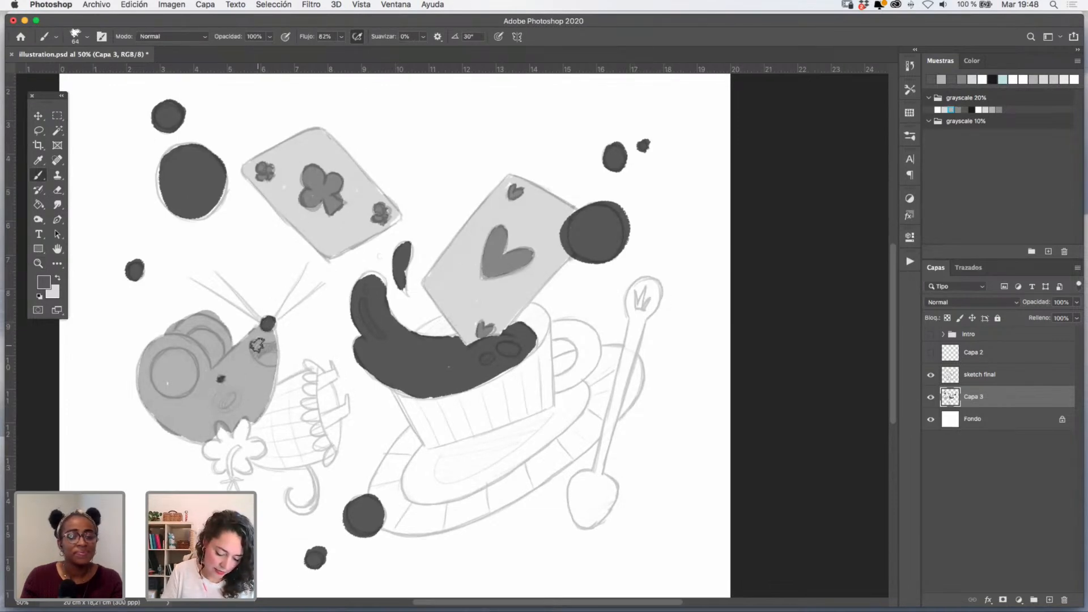
left_click_drag(257, 344, 266, 356)
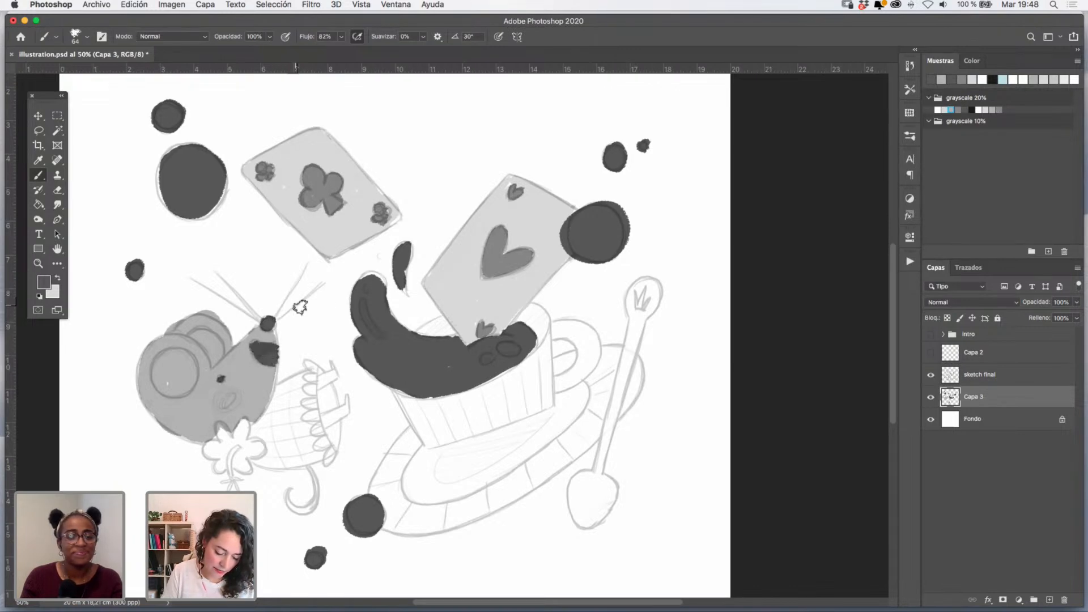
- Reduce the brush size to 21 and trace the mouse's whiskers with thin dark grey lines
mouse_move(340, 320)
left_mouse_down("ctrl+alt")
mouse_move(328, 320)
mouse_move(327, 278)
left_mouse_up("ctrl+alt")
left_click_drag(264, 313, 237, 288)
left_click_drag(189, 273, 250, 310)
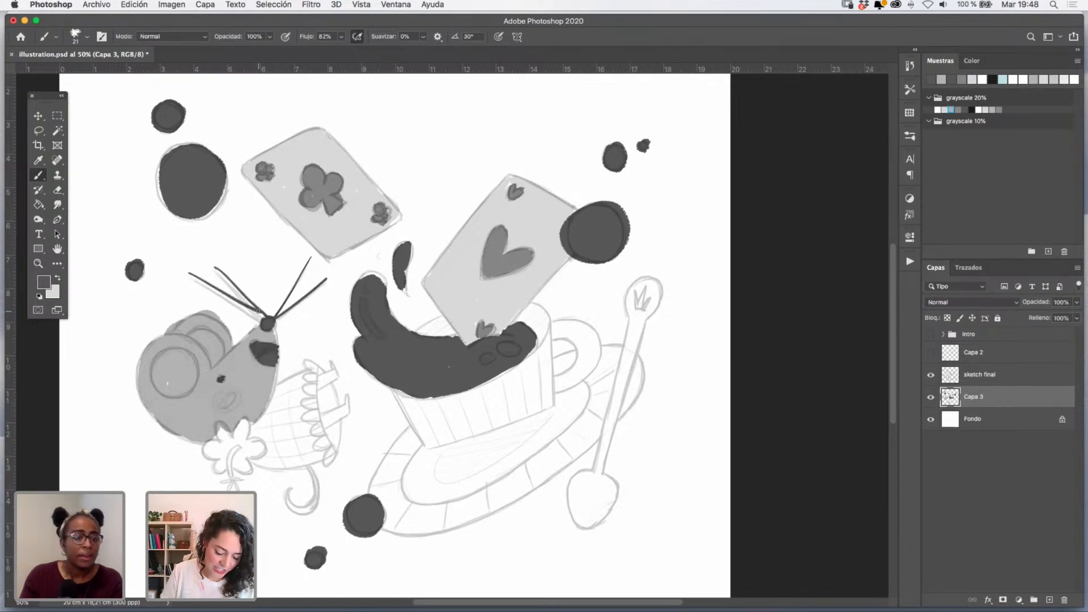
- Fill the insides of the mouse's ears with the white first swatch of grayscale 20%, using brush size 70
left_click(938, 109)
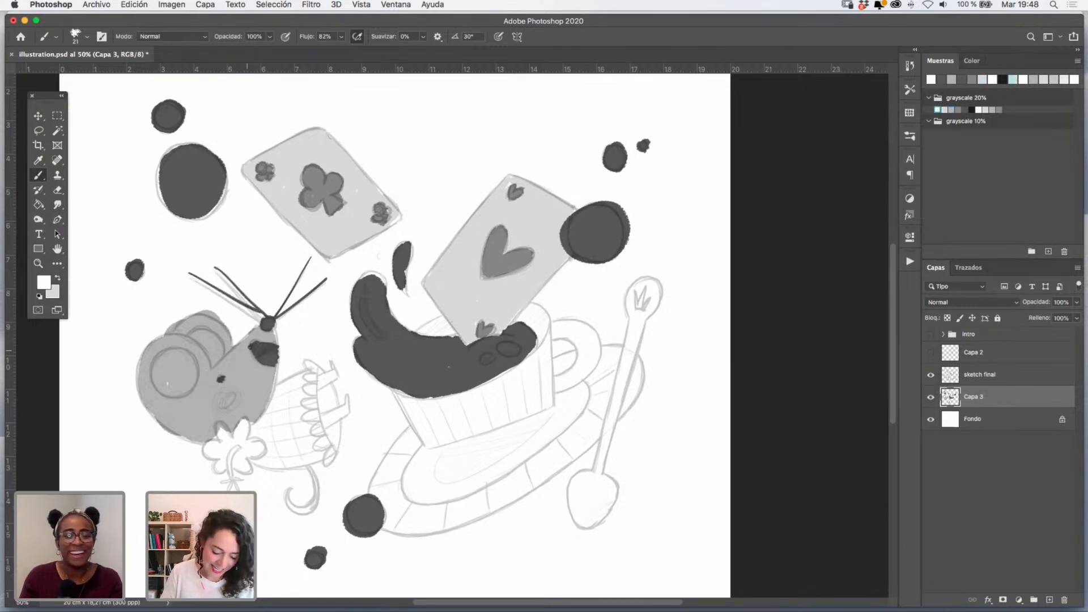
left_click_drag(174, 363, 181, 381)
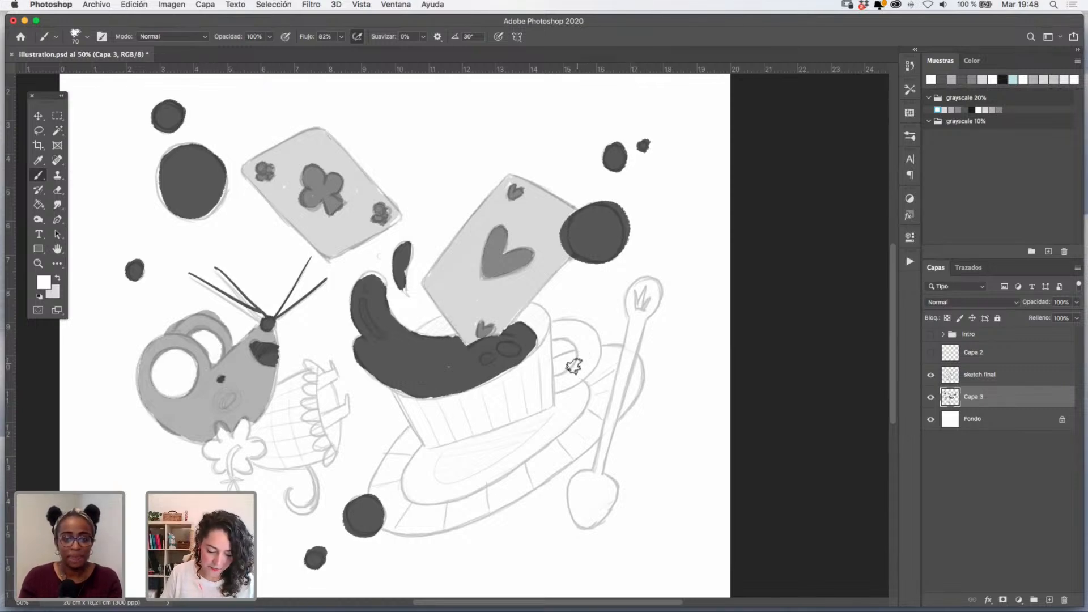
- Fill the mouse's flower collar and checked dress with the light grey second swatch of grayscale 20%
left_click(943, 109)
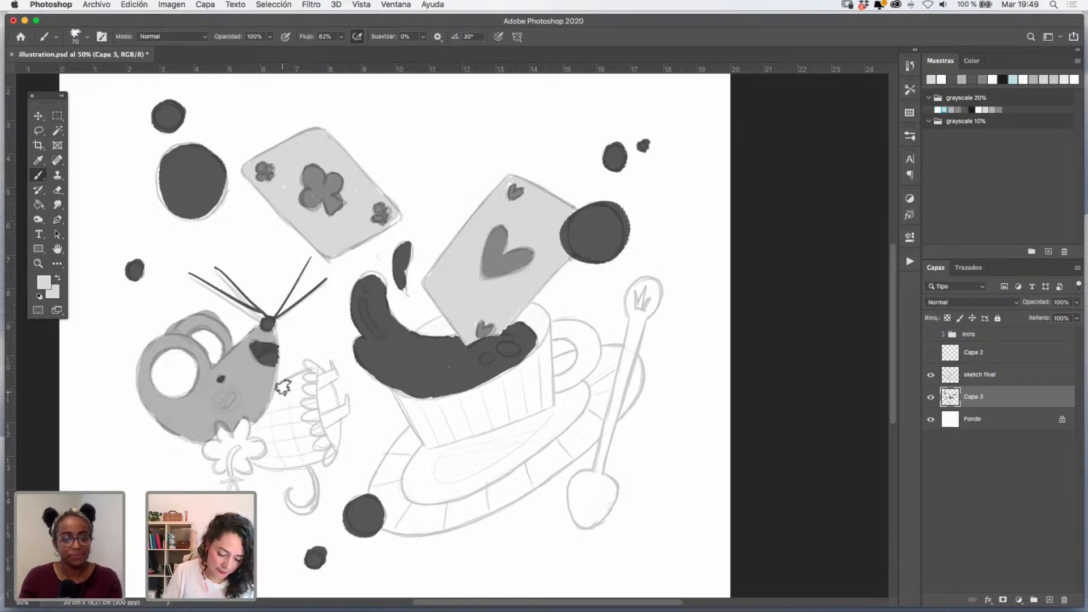
mouse_move(261, 429)
left_mouse_down()
mouse_move(297, 392)
mouse_move(291, 442)
mouse_move(314, 451)
mouse_move(273, 435)
mouse_move(263, 443)
mouse_move(269, 453)
mouse_move(319, 441)
mouse_move(304, 397)
mouse_move(241, 426)
left_mouse_up()
left_click_drag(232, 457, 261, 452)
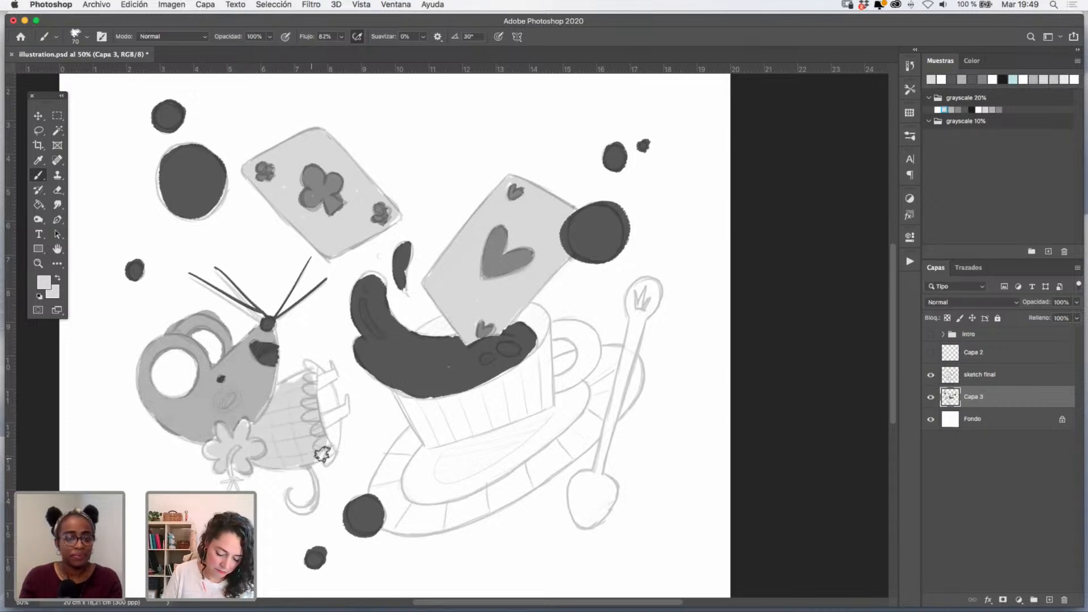
- Sample the grey of the mouse's face and paint its tail, hand and feet with it, using brush size 40
left_click(39, 162)
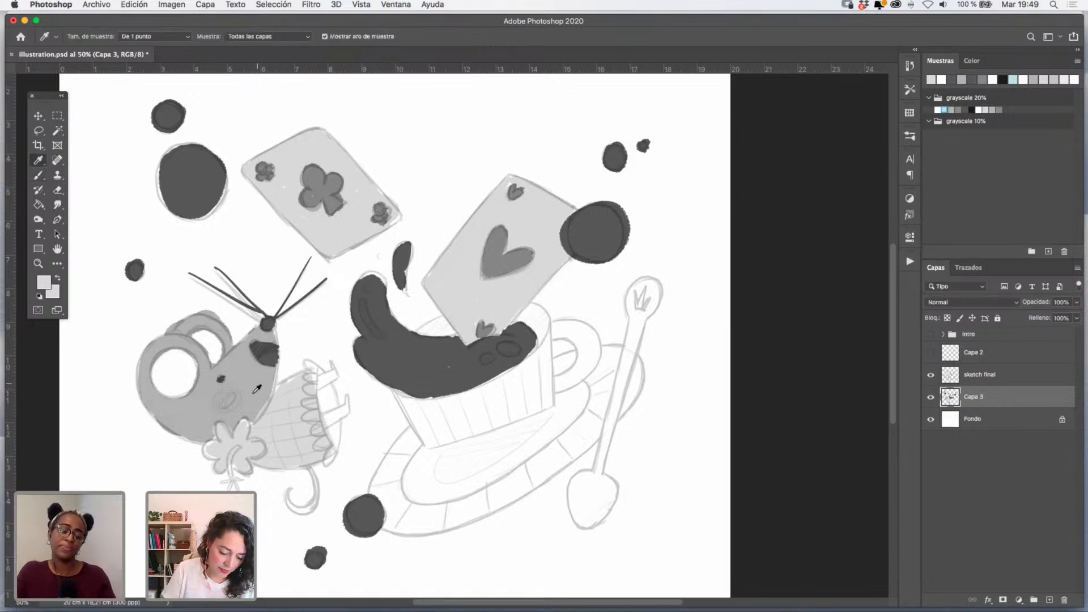
left_click(254, 375)
left_click(39, 176)
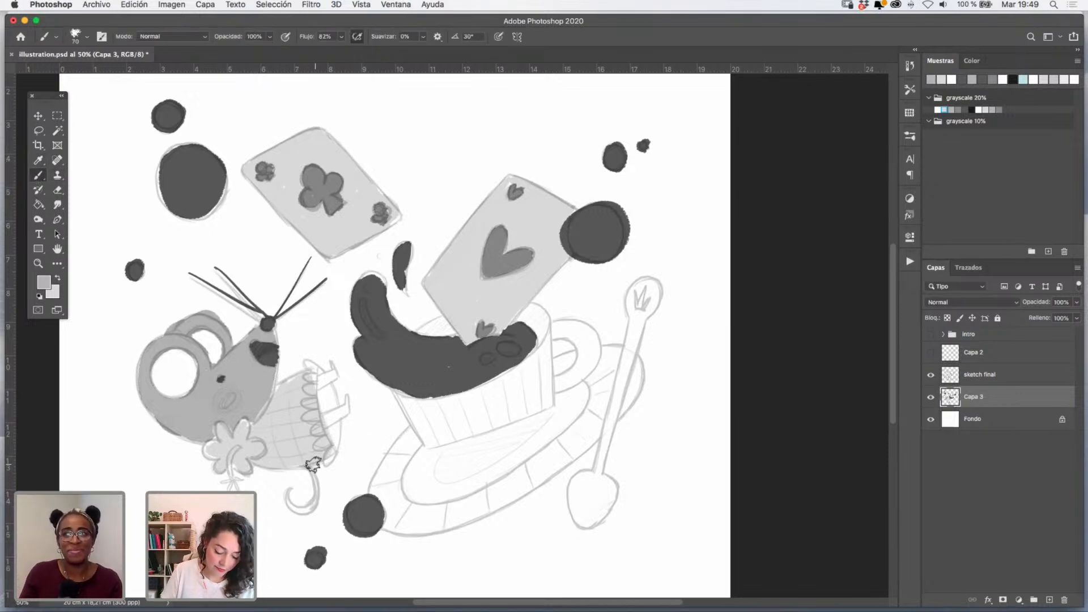
mouse_move(314, 465)
left_mouse_down()
mouse_move(317, 491)
mouse_move(298, 511)
mouse_move(288, 490)
left_mouse_up()
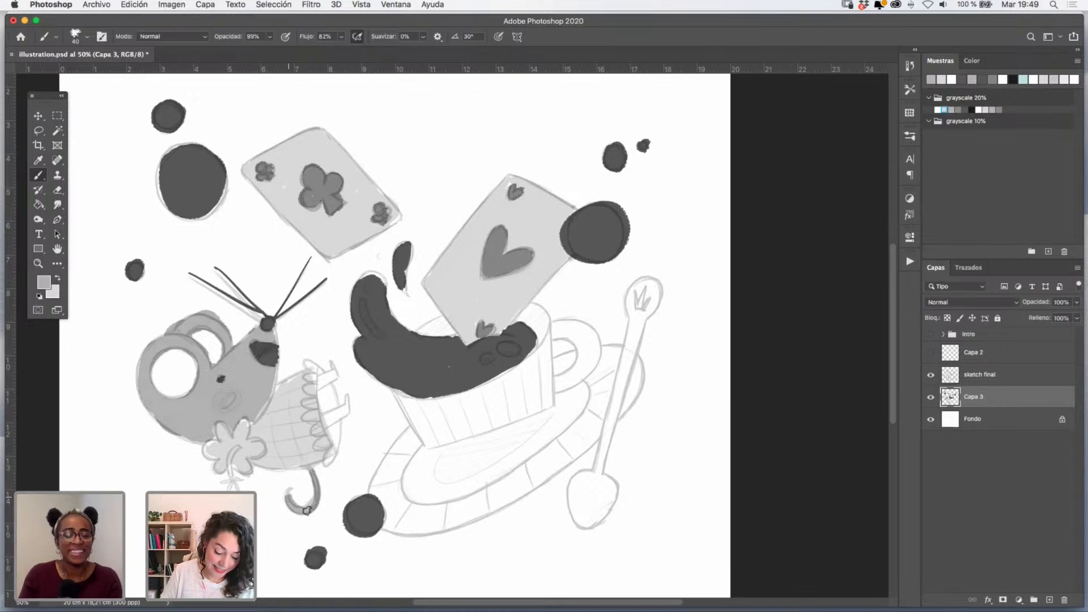
left_click_drag(238, 448, 232, 481)
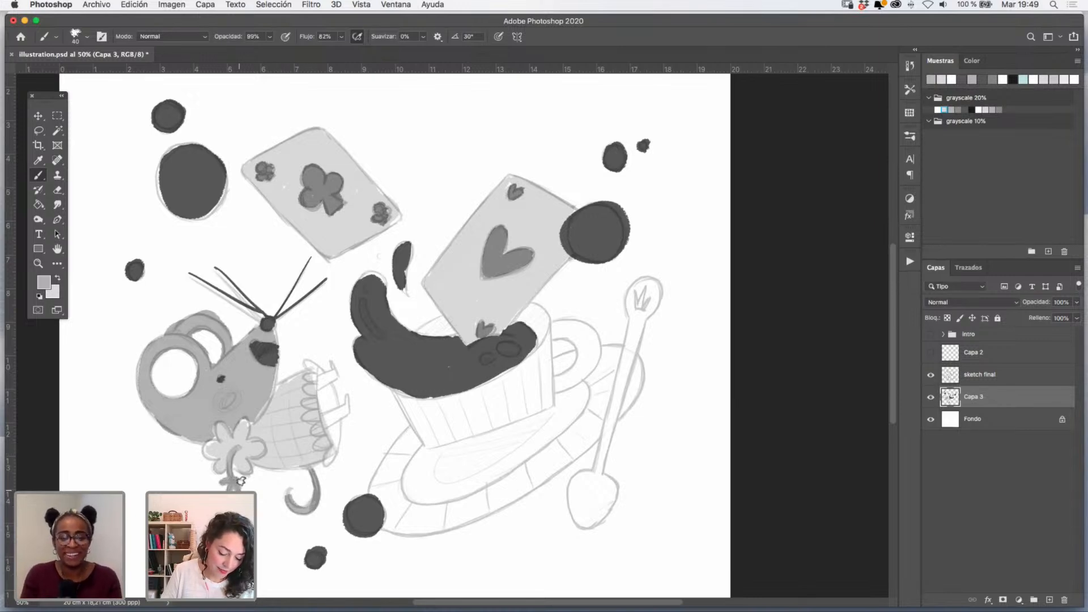
mouse_move(334, 375)
left_mouse_down()
mouse_move(320, 385)
mouse_move(336, 365)
left_mouse_up()
mouse_move(341, 414)
left_mouse_down()
mouse_move(326, 418)
mouse_move(334, 426)
mouse_move(346, 397)
left_mouse_up()
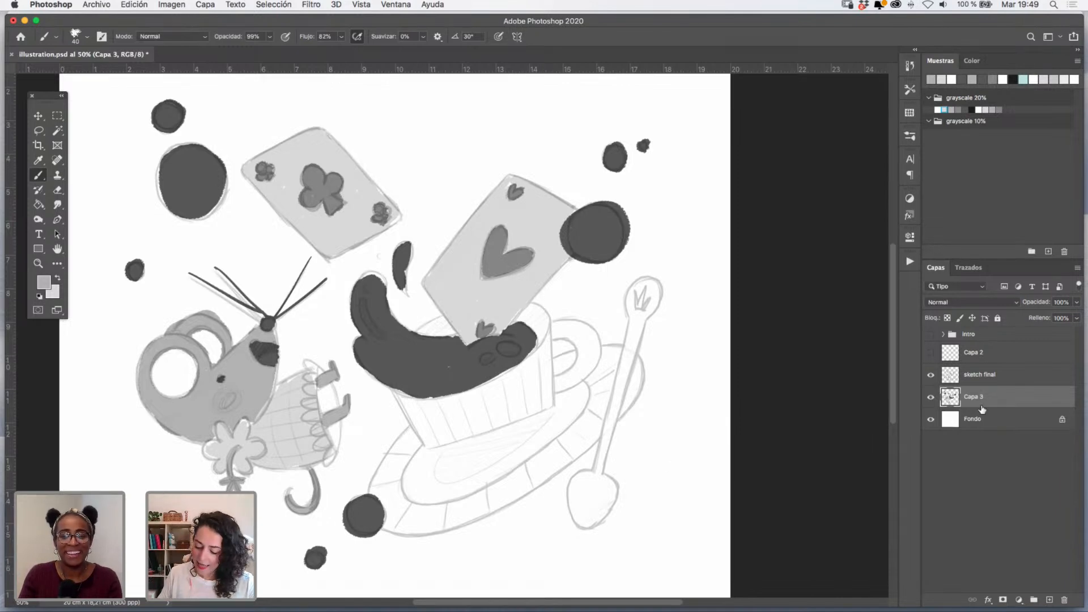
- Paint the whole spoon, from crown end to bowl, with the dark grey fifth swatch of grayscale 20%
left_click(39, 163)
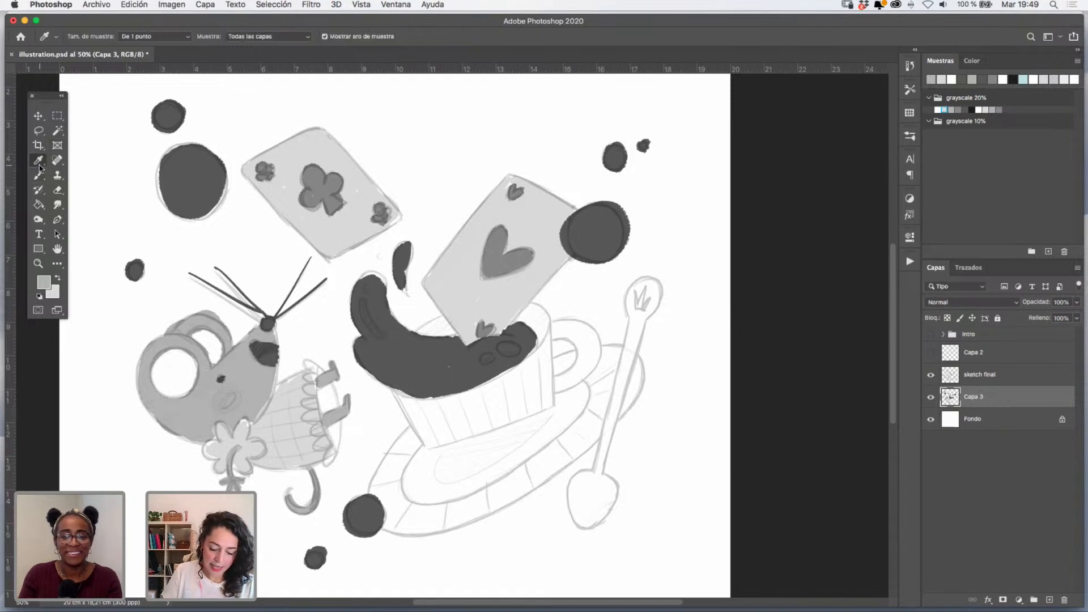
left_click(965, 109)
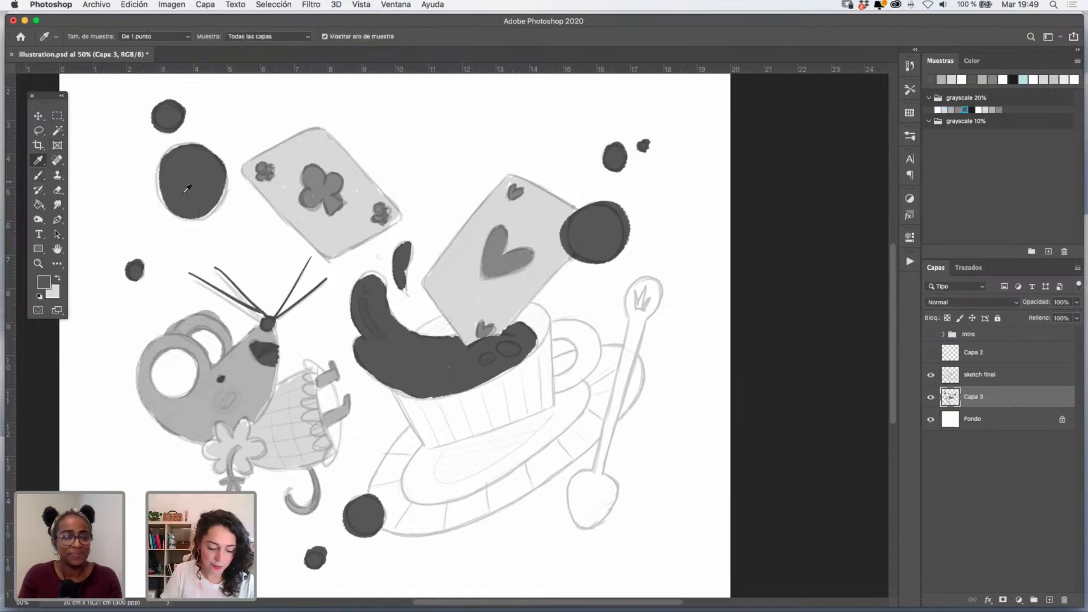
key("b")
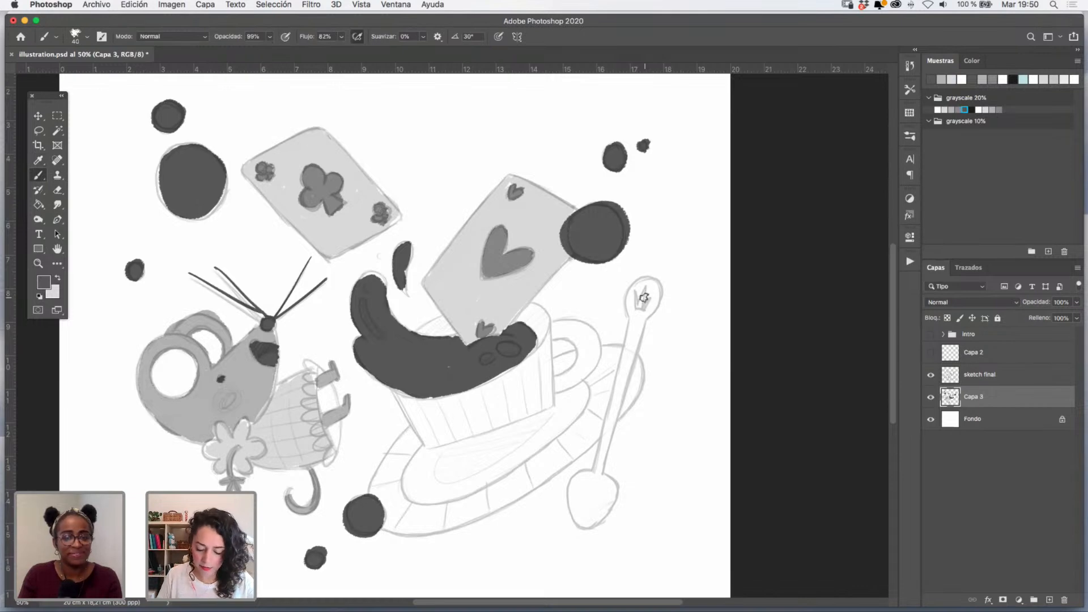
mouse_move(644, 297)
left_mouse_down()
mouse_move(655, 297)
mouse_move(641, 306)
mouse_move(596, 470)
mouse_move(569, 498)
mouse_move(589, 521)
mouse_move(600, 498)
left_mouse_up()
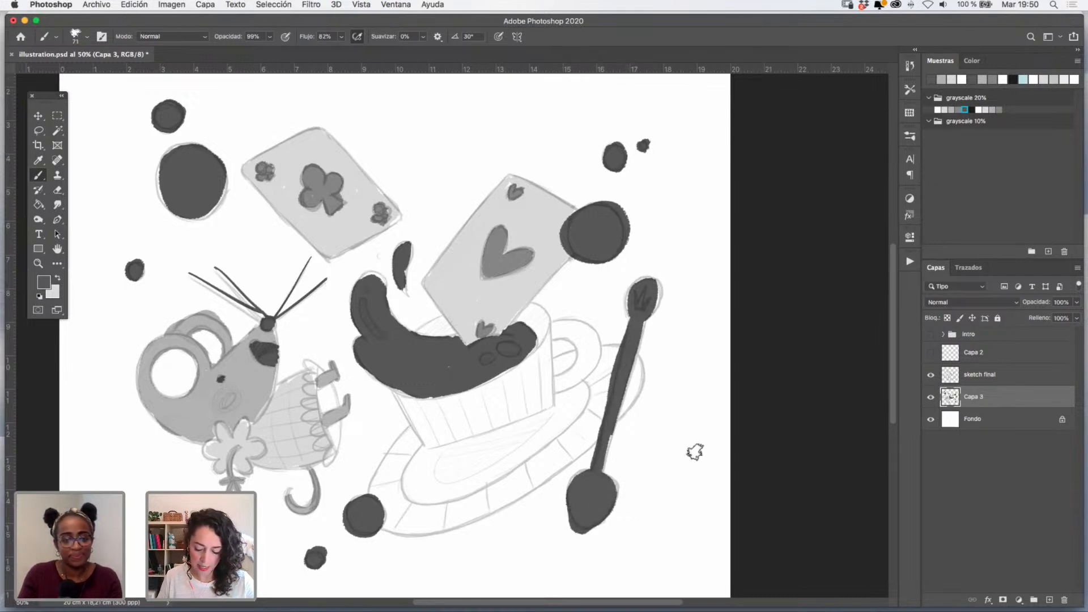
- Add a new layer beneath Capa 3 and paint the cup's body and handle with the second swatch of grayscale 20%
left_click(1049, 599)
left_click_drag(1002, 398, 997, 432)
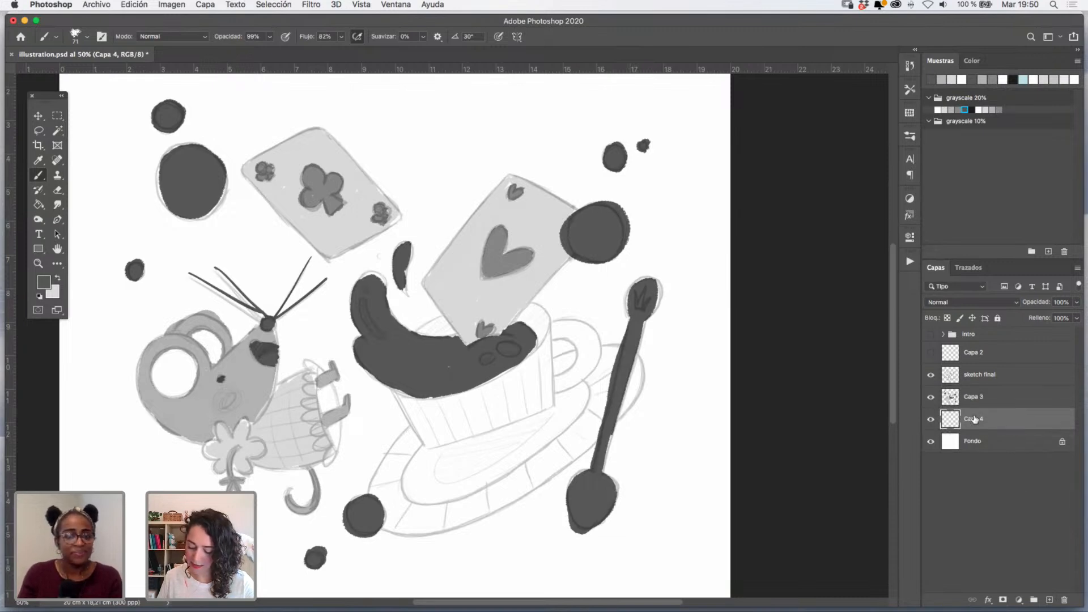
left_click(952, 110)
left_click(942, 110)
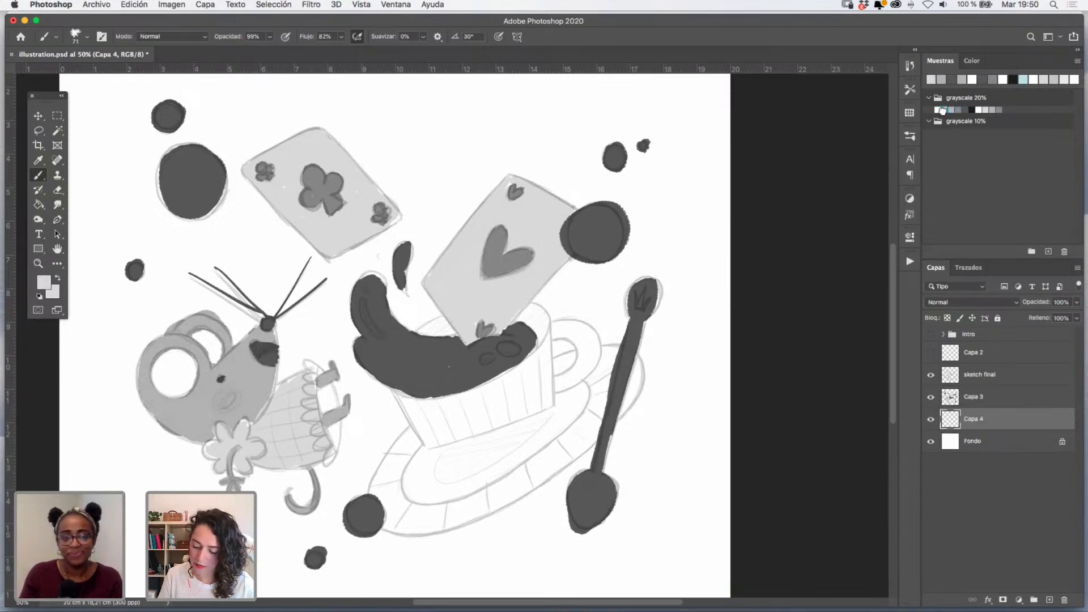
mouse_move(537, 371)
left_mouse_down()
mouse_move(490, 389)
mouse_move(540, 352)
mouse_move(544, 386)
mouse_move(408, 389)
mouse_move(422, 426)
mouse_move(474, 400)
mouse_move(469, 412)
mouse_move(513, 405)
mouse_move(502, 418)
mouse_move(538, 401)
left_mouse_up()
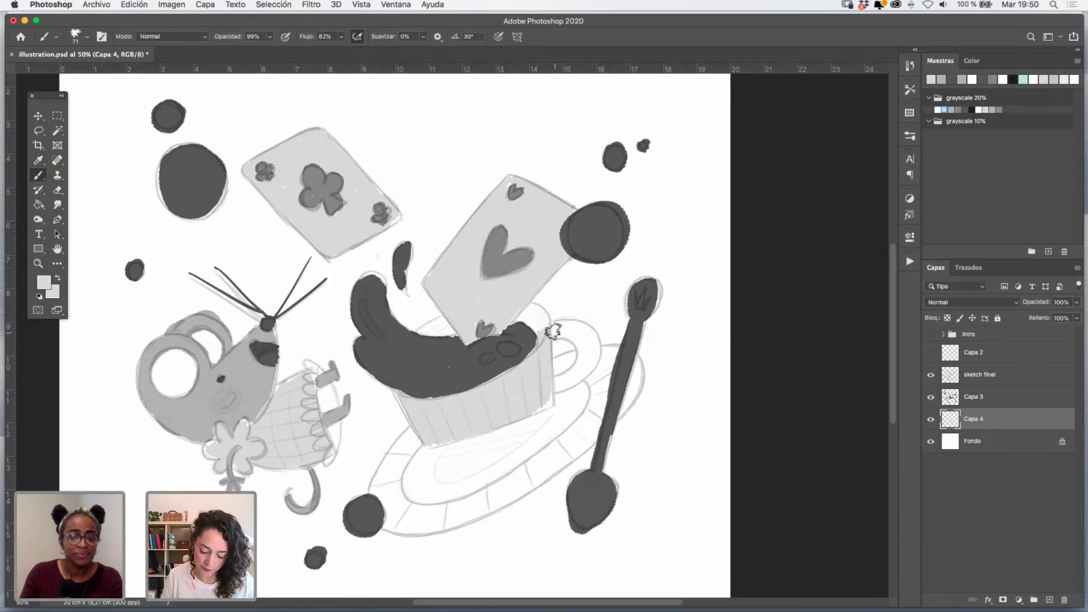
mouse_move(553, 332)
left_mouse_down()
mouse_move(585, 341)
mouse_move(569, 335)
mouse_move(560, 383)
mouse_move(579, 325)
mouse_move(564, 385)
mouse_move(565, 326)
left_mouse_up()
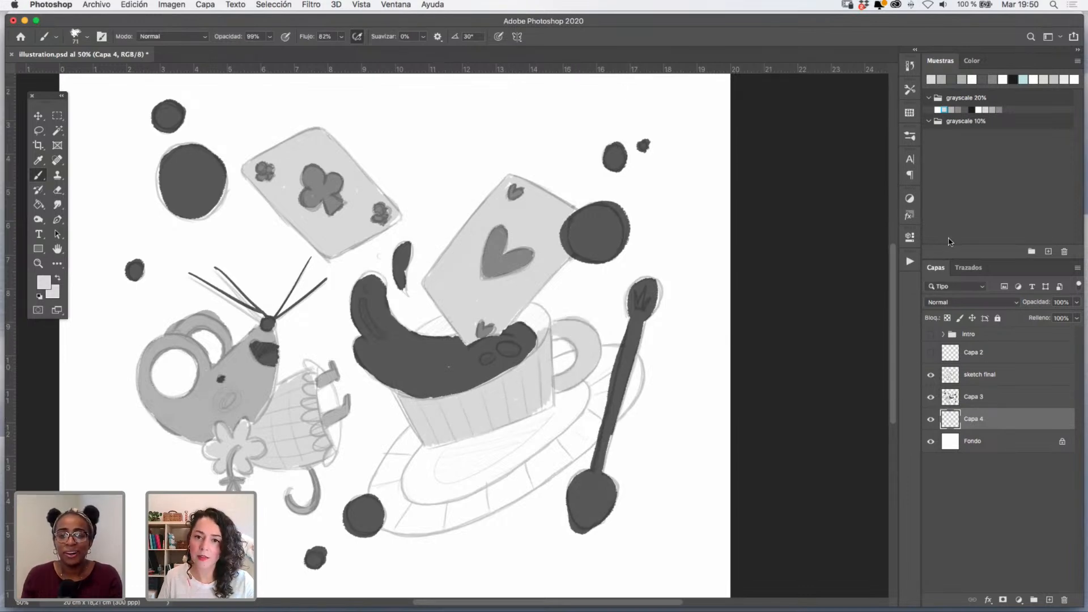
- Fill the saucer, including the part seen through the handle, and the cup's inside with the third swatch of grayscale 20%
left_click(955, 109)
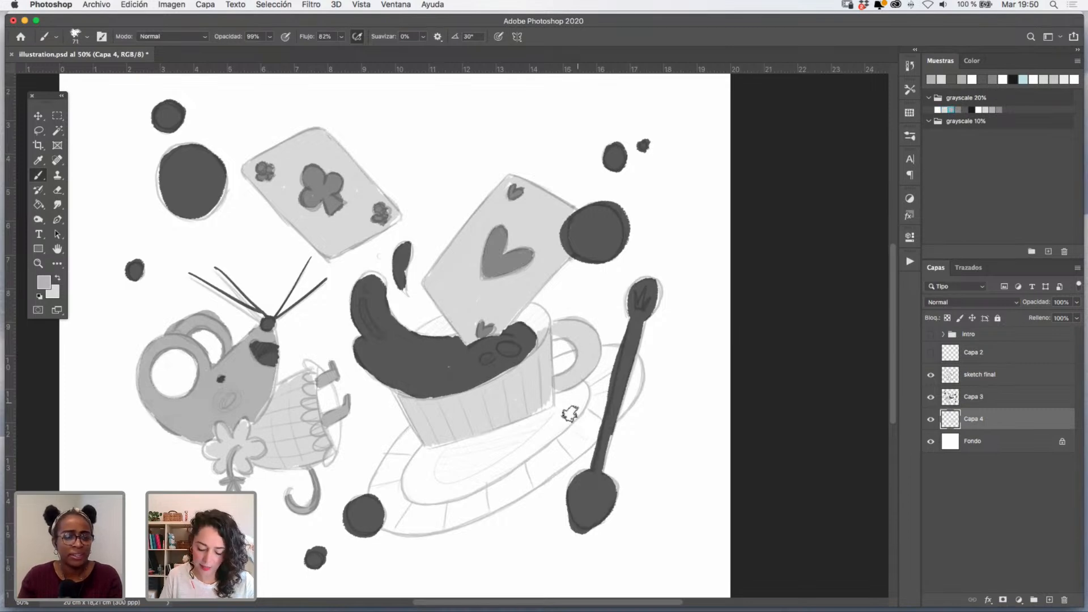
mouse_move(570, 393)
left_mouse_down()
mouse_move(578, 384)
mouse_move(565, 396)
left_mouse_up()
key("super+z")
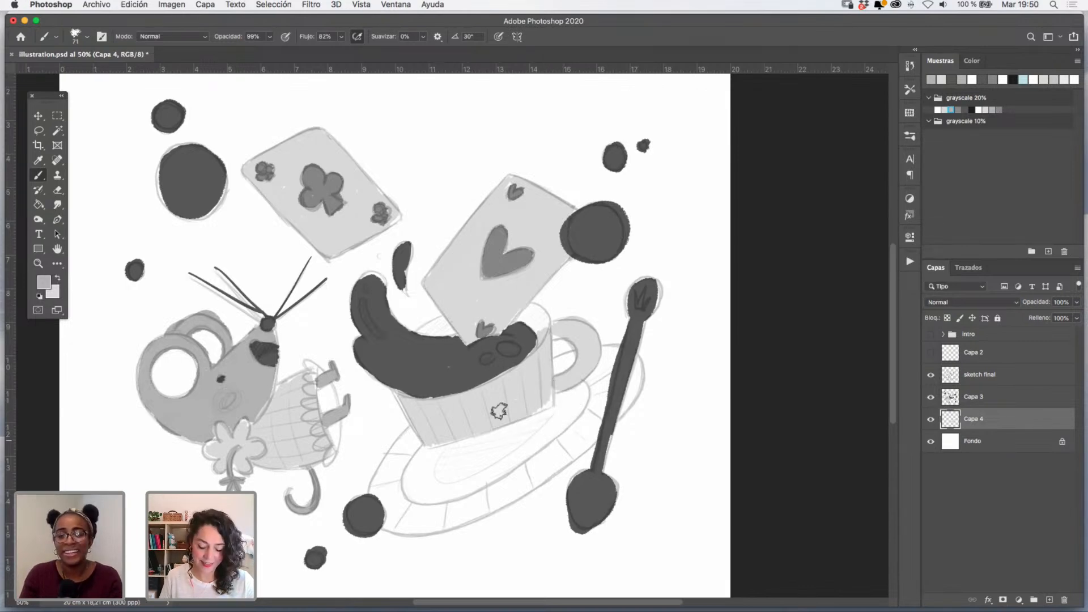
mouse_move(406, 440)
left_mouse_down()
mouse_move(386, 518)
mouse_move(453, 520)
mouse_move(548, 454)
mouse_move(523, 446)
mouse_move(447, 480)
mouse_move(451, 460)
mouse_move(491, 435)
mouse_move(445, 444)
mouse_move(461, 459)
mouse_move(413, 508)
left_mouse_up()
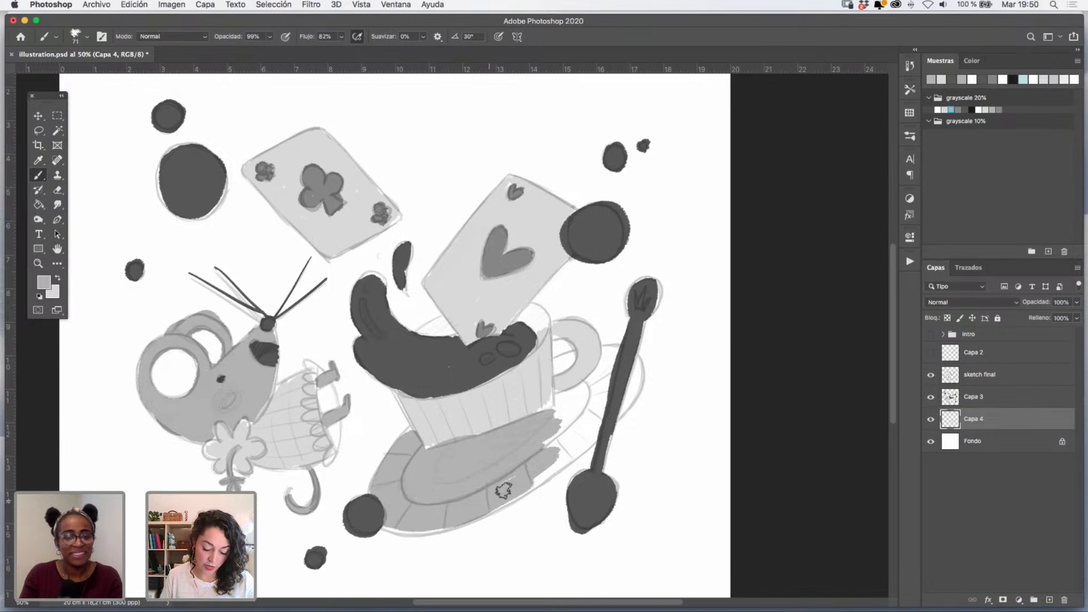
mouse_move(504, 491)
left_mouse_down()
mouse_move(547, 467)
mouse_move(569, 431)
mouse_move(556, 408)
mouse_move(574, 391)
mouse_move(613, 385)
mouse_move(592, 424)
left_mouse_up()
mouse_move(621, 343)
left_mouse_down()
mouse_move(605, 360)
mouse_move(626, 362)
mouse_move(626, 382)
mouse_move(616, 409)
left_mouse_up()
left_click_drag(562, 353, 560, 360)
mouse_move(527, 310)
left_mouse_down()
mouse_move(543, 323)
mouse_move(525, 310)
left_mouse_up()
mouse_move(449, 319)
left_mouse_down()
mouse_move(425, 325)
mouse_move(456, 324)
left_mouse_up()
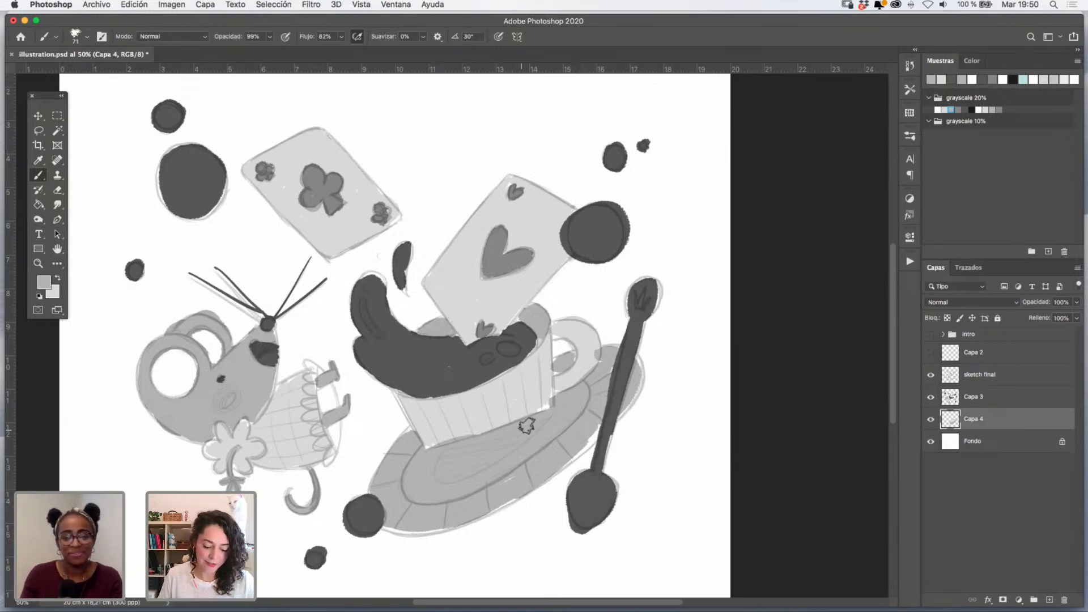
- With the fourth swatch of grayscale 20%, paint the underside of the mouse's dress on Capa 4 and its cheek on Capa 3
left_click_drag(318, 393, 332, 402)
key("super+z")
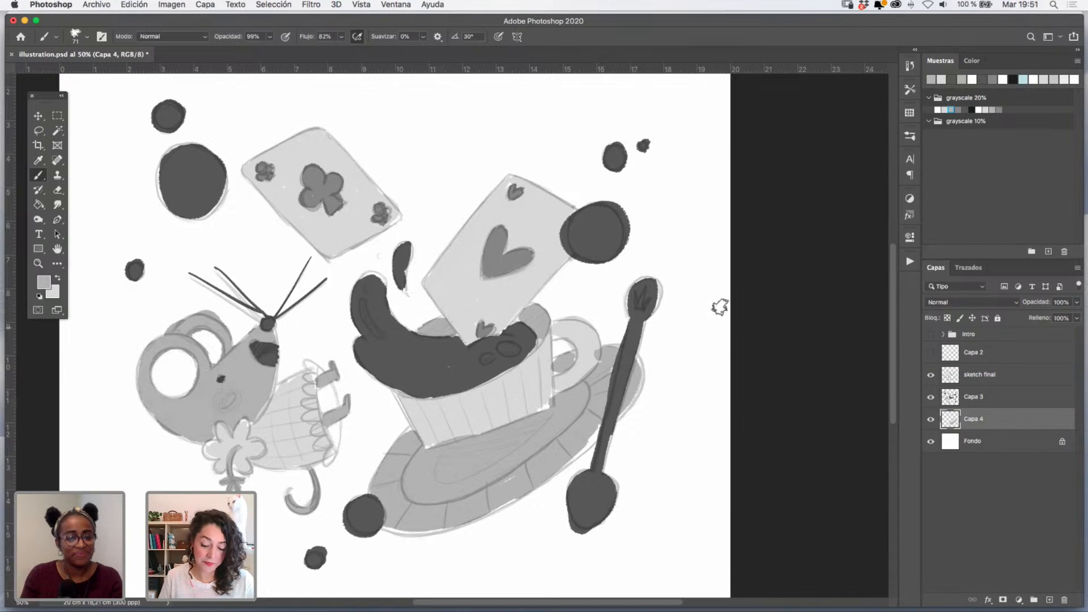
left_click(962, 109)
left_click_drag(331, 425, 335, 437)
left_click_drag(323, 397, 319, 374)
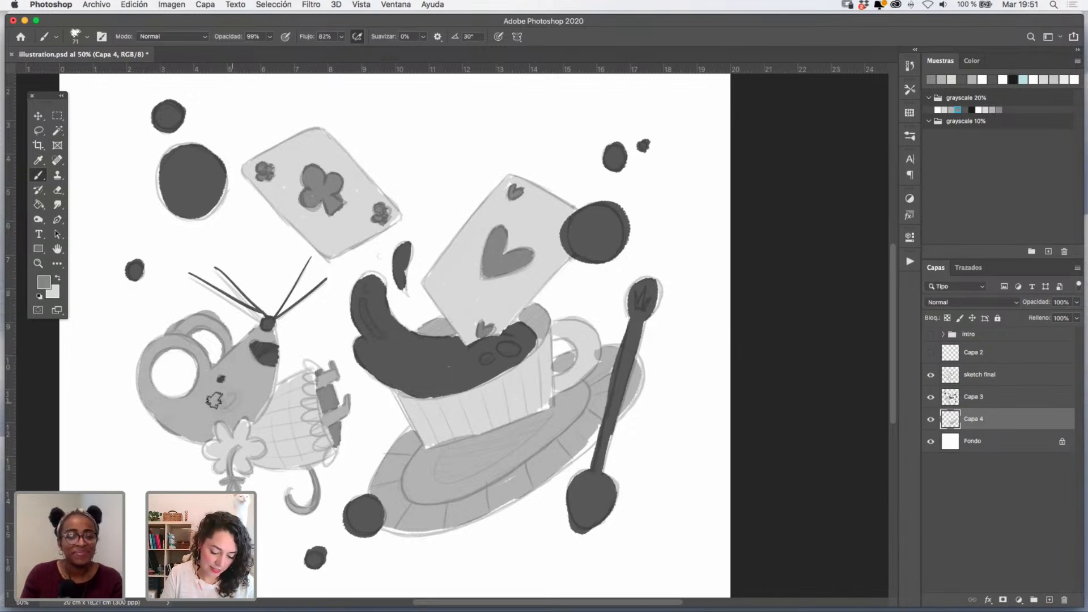
left_click(975, 396)
mouse_move(209, 389)
left_mouse_down()
mouse_move(230, 398)
mouse_move(220, 397)
left_mouse_up()
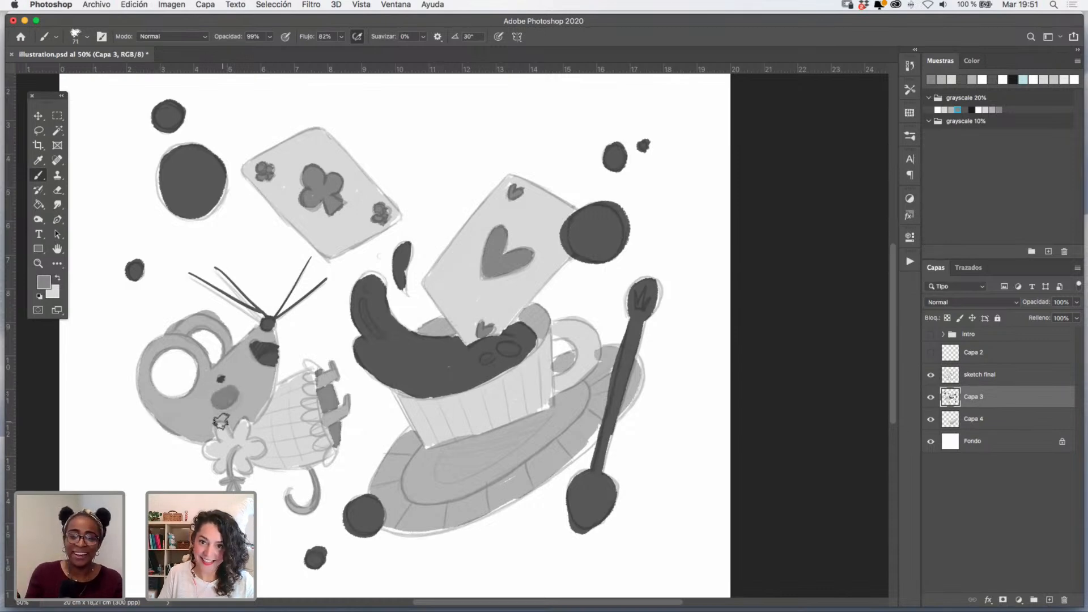
- Raise the opacity of the sketch final layer to 100% and view the whole illustration
left_click(1000, 373)
left_click(1076, 303)
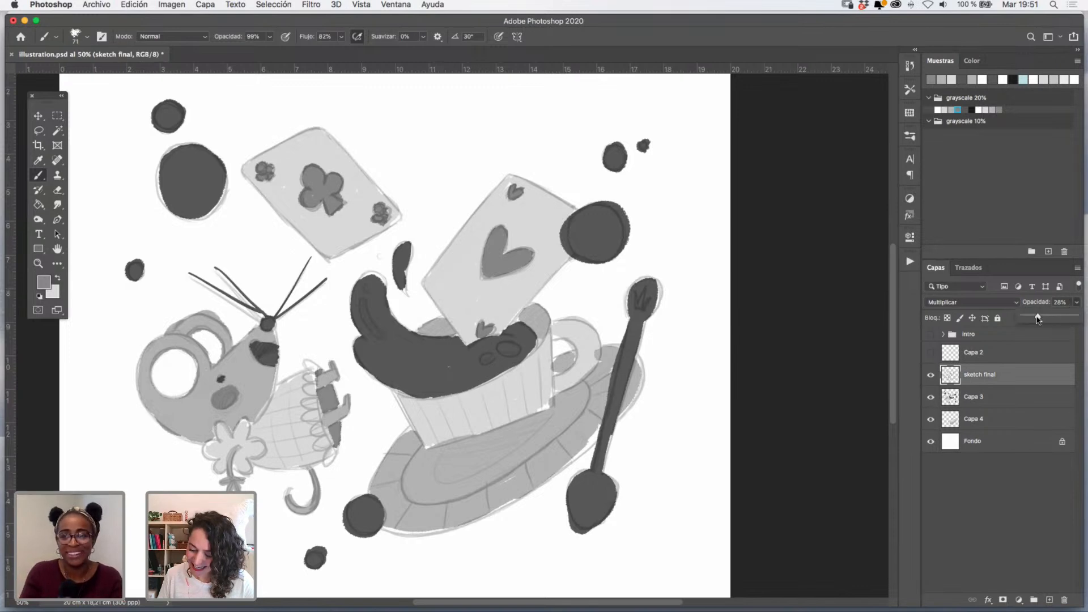
left_click_drag(1038, 318, 1075, 313)
left_click(38, 264)
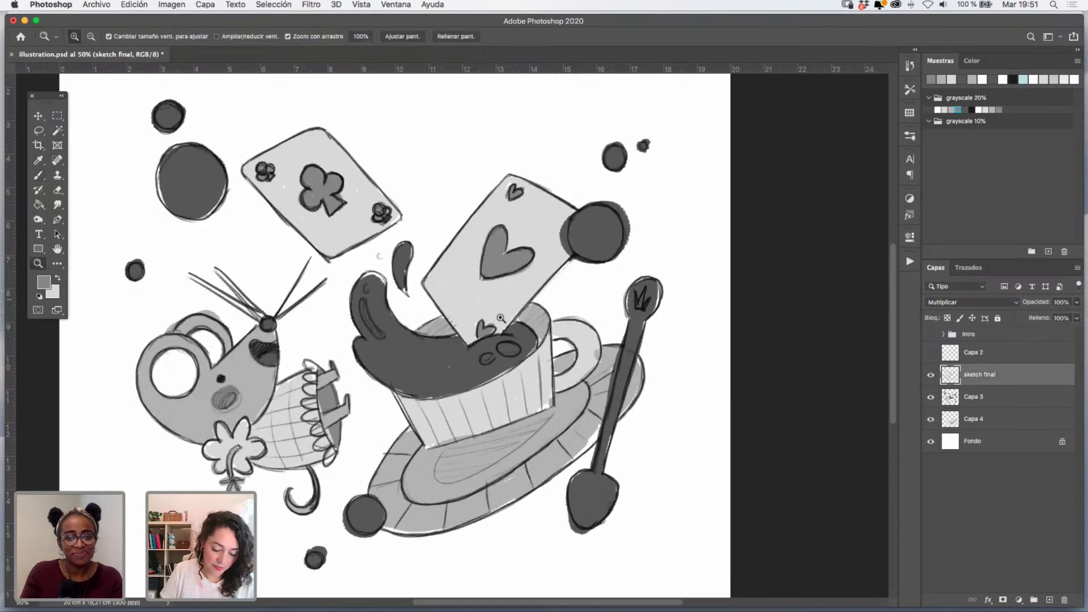
left_click(521, 317, "alt")
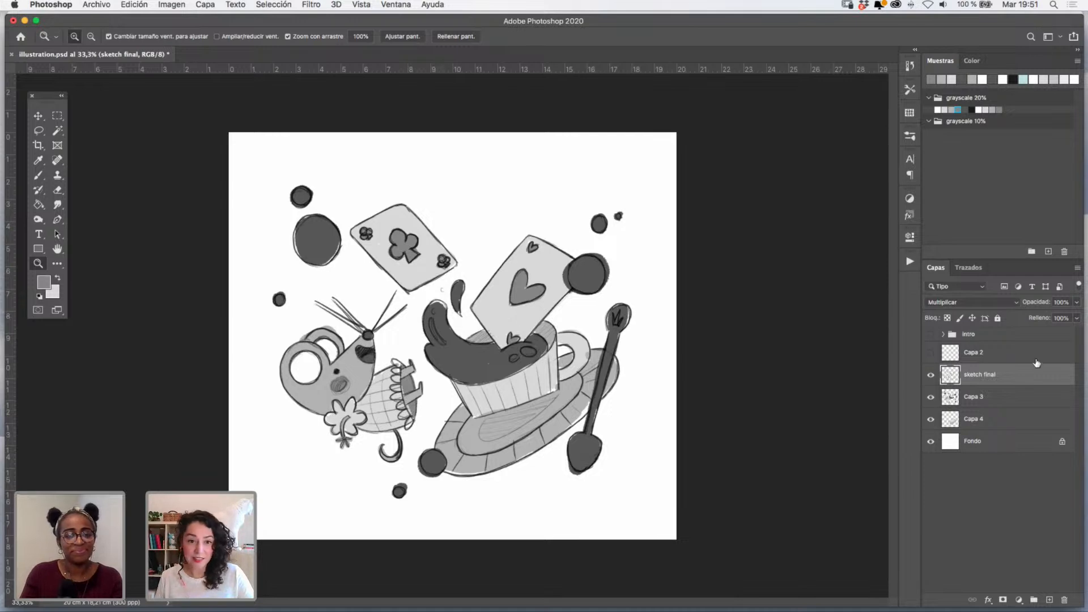
- Hide the sketch final layer and inspect the edges of the grey shapes around the cup and the mouse
left_click(931, 377)
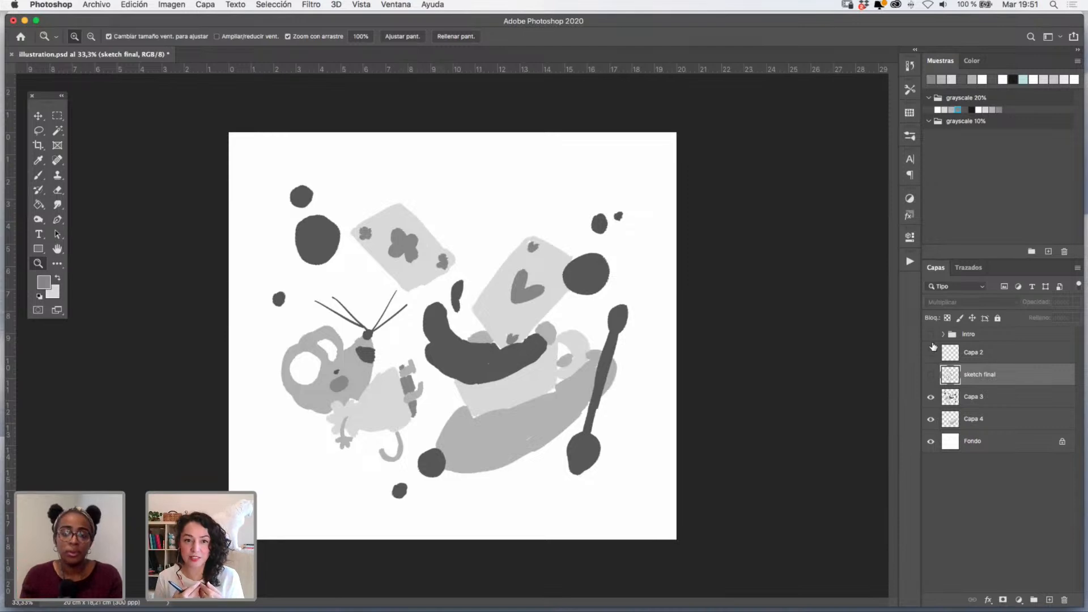
left_click(534, 364)
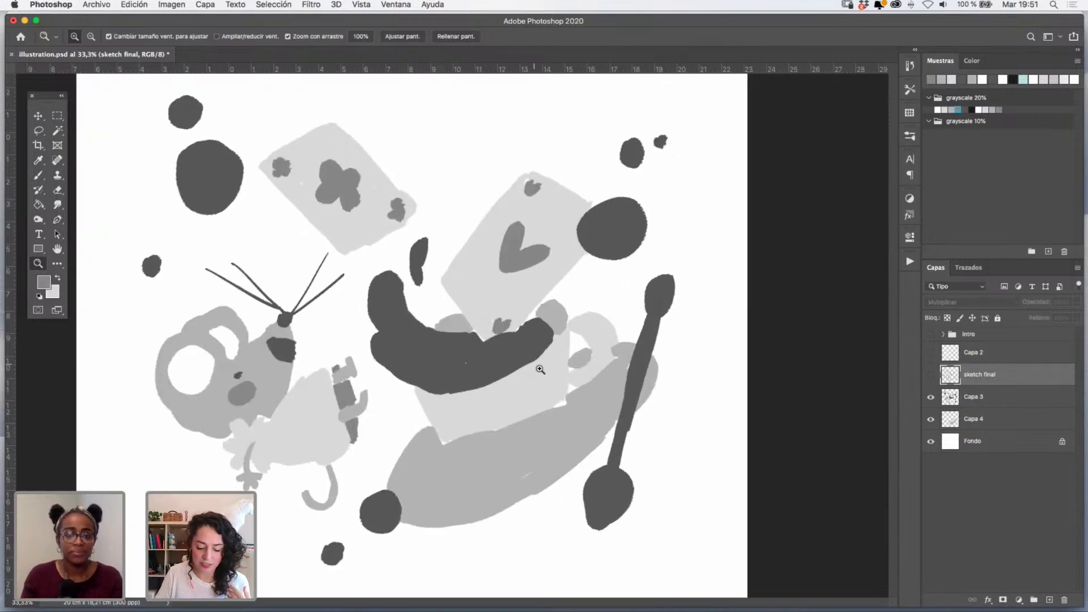
left_click(540, 369)
left_click(558, 366)
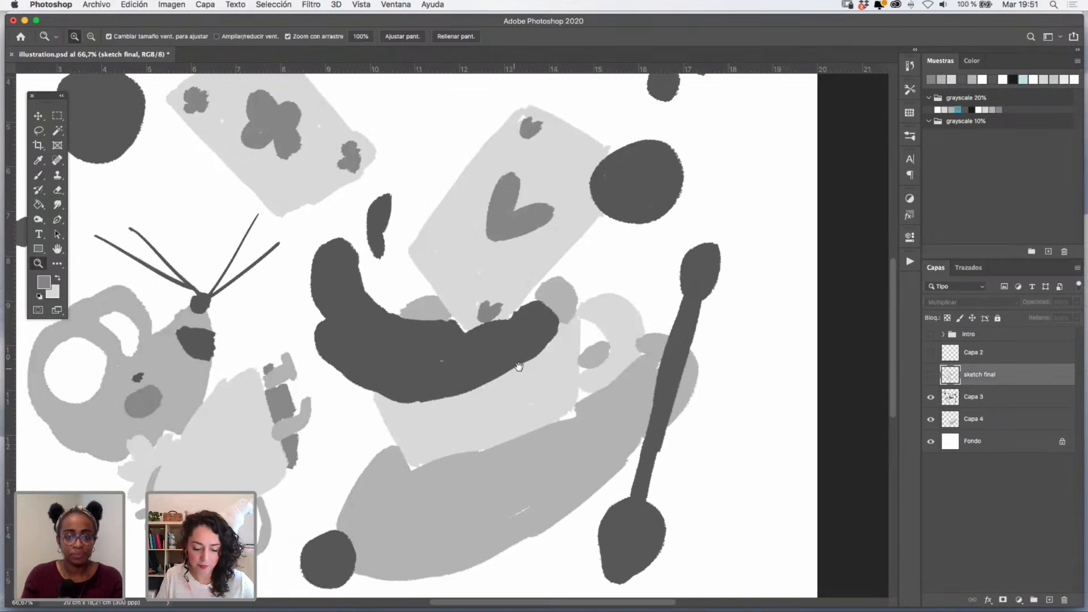
left_click(561, 371, "alt")
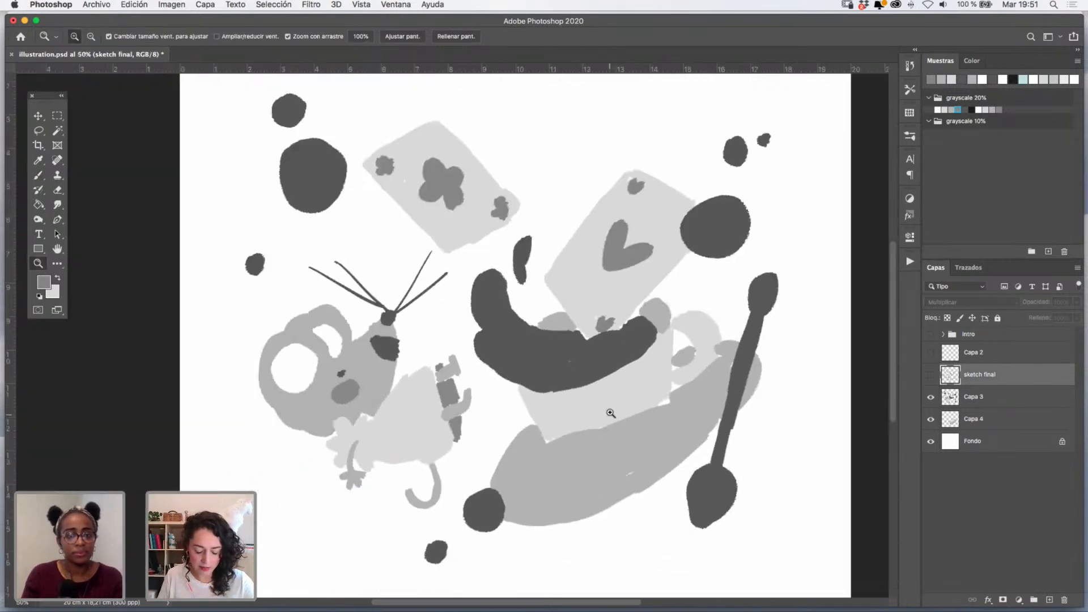
scroll(702, 401, "down", 1)
scroll(703, 401, "right", 1)
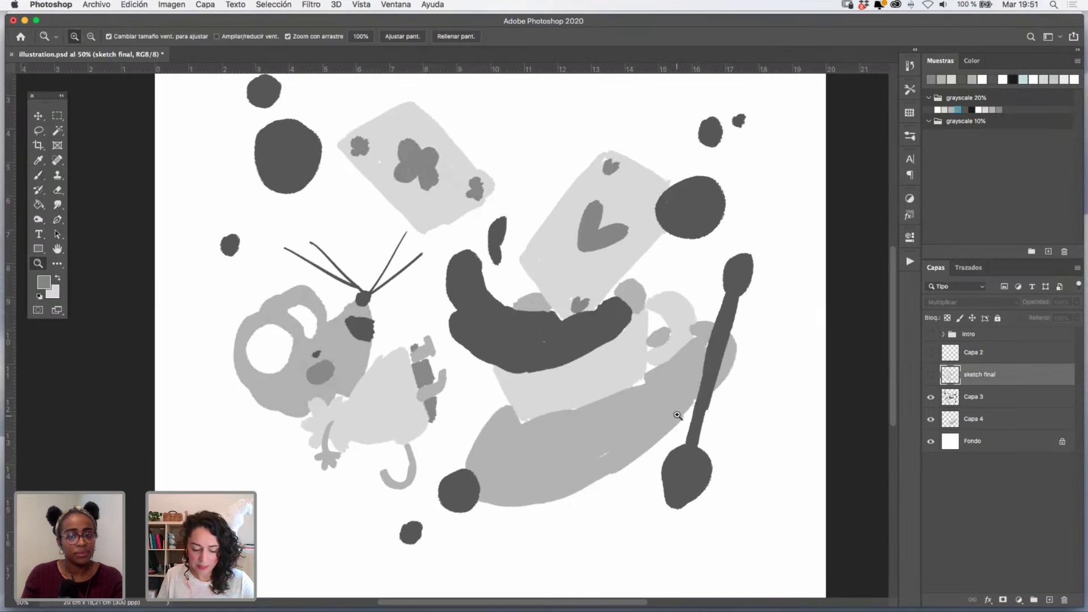
left_click(433, 383)
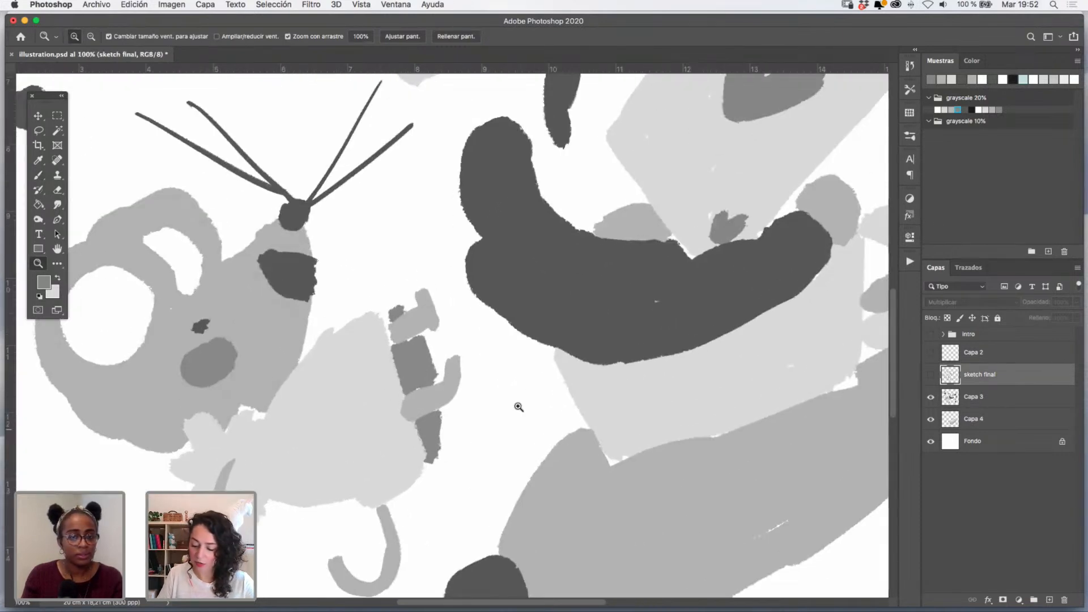
- Merge the layers Capa 3 and Capa 4, and ready the brush with the dark grey fifth swatch of grayscale 20%
left_click(965, 109)
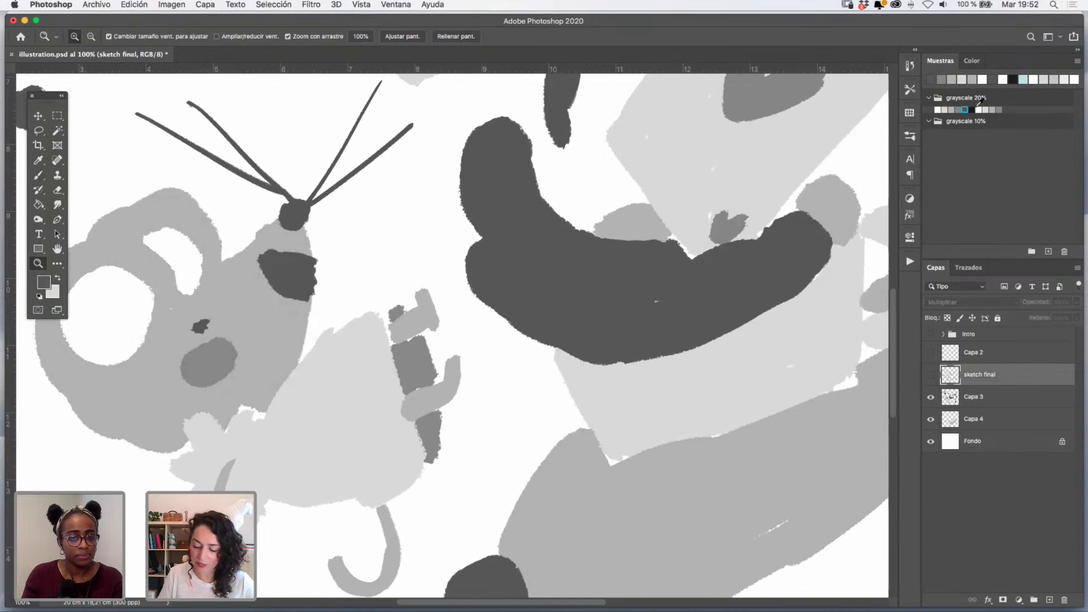
left_click(956, 399, "super")
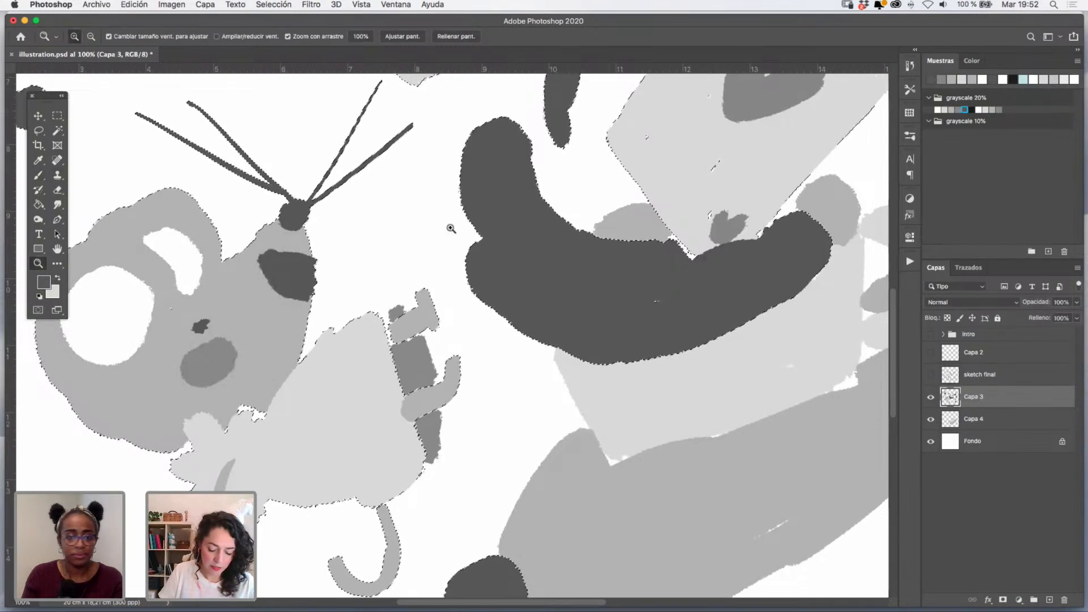
key("super+d")
left_click(988, 420, "shift")
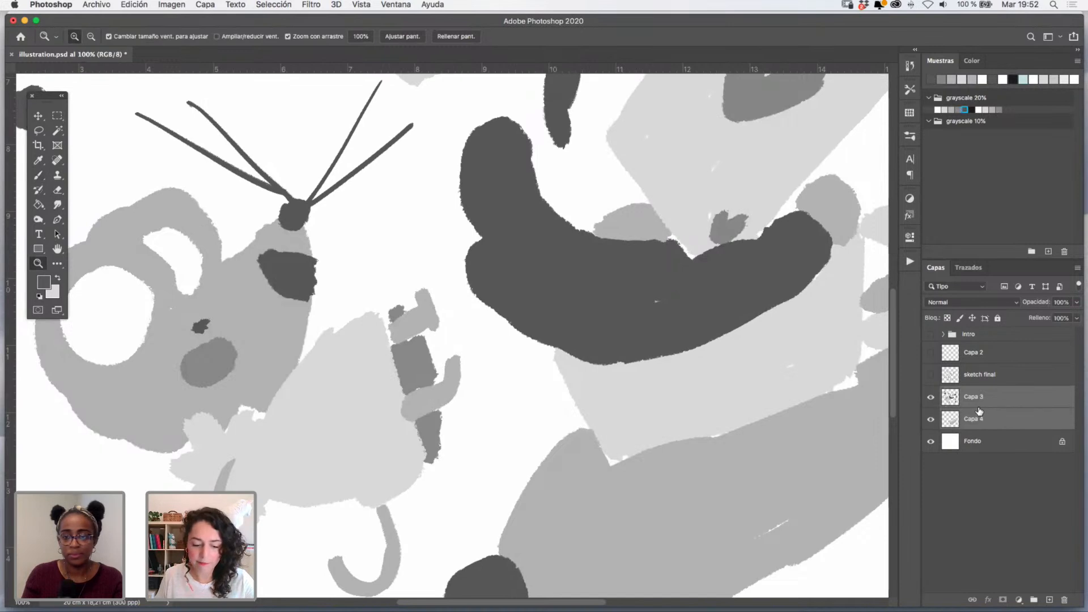
key("super+e")
key("b")
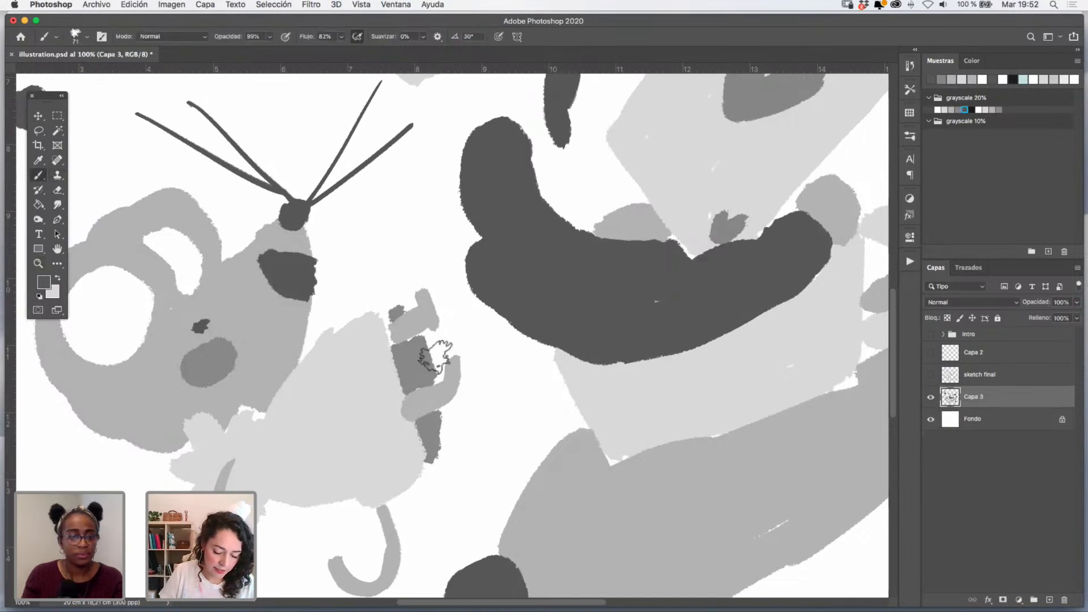
- Repaint the three parts of the mouse's dress underside on Capa 3 with the dark grey fifth swatch
mouse_move(419, 349)
left_mouse_down()
mouse_move(406, 377)
mouse_move(432, 397)
mouse_move(420, 420)
mouse_move(428, 447)
left_mouse_up()
left_click_drag(406, 326, 396, 306)
key("z")
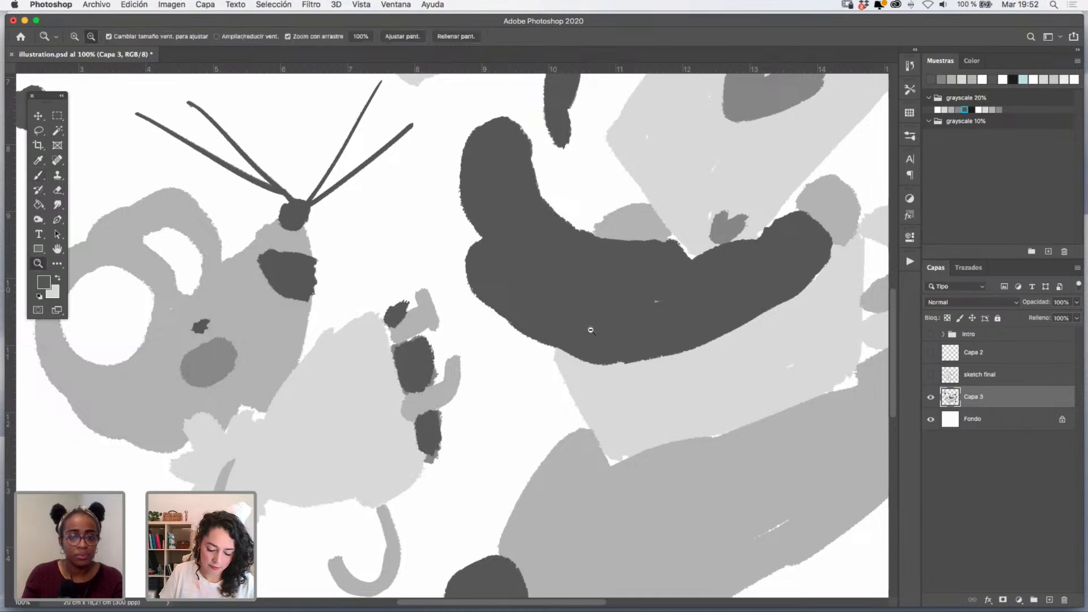
left_click(634, 359, "alt")
left_click_drag(767, 332, 659, 352)
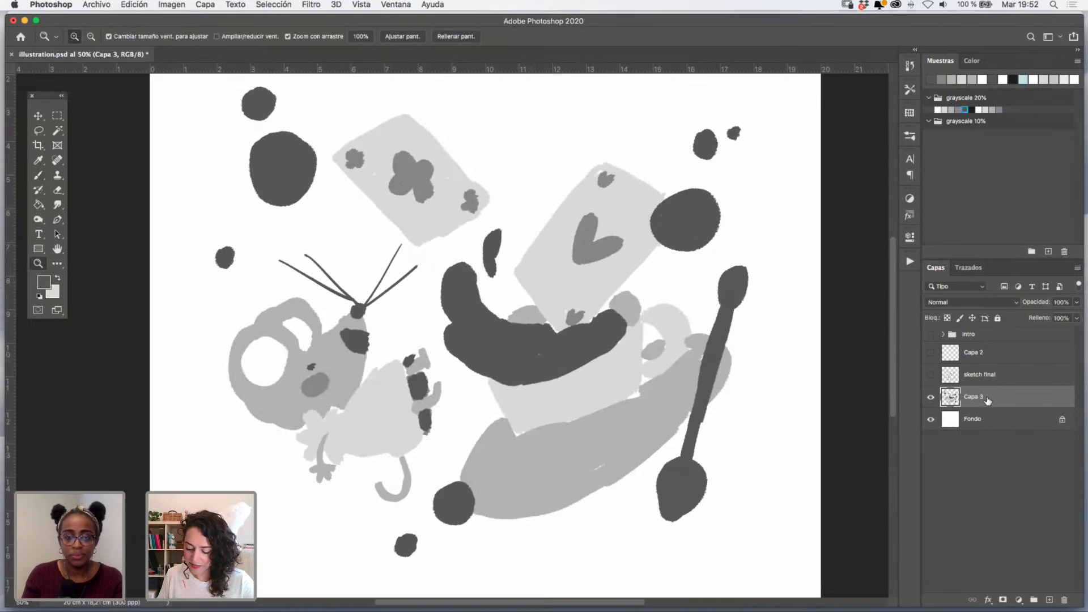
- Load the Capa 3 shapes as a selection and paint the saucer's inner oval with the fourth swatch of grayscale 20%
left_click(950, 396, "super")
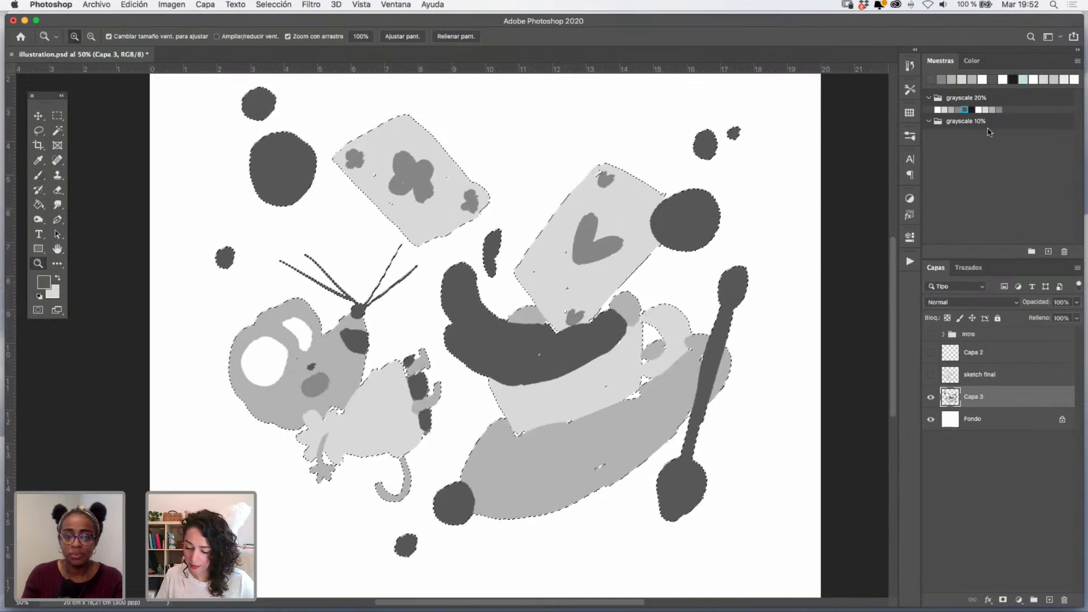
left_click(957, 110)
key("super+minus")
key("super+minus")
key("super+minus")
key("super+minus")
key("super+minus")
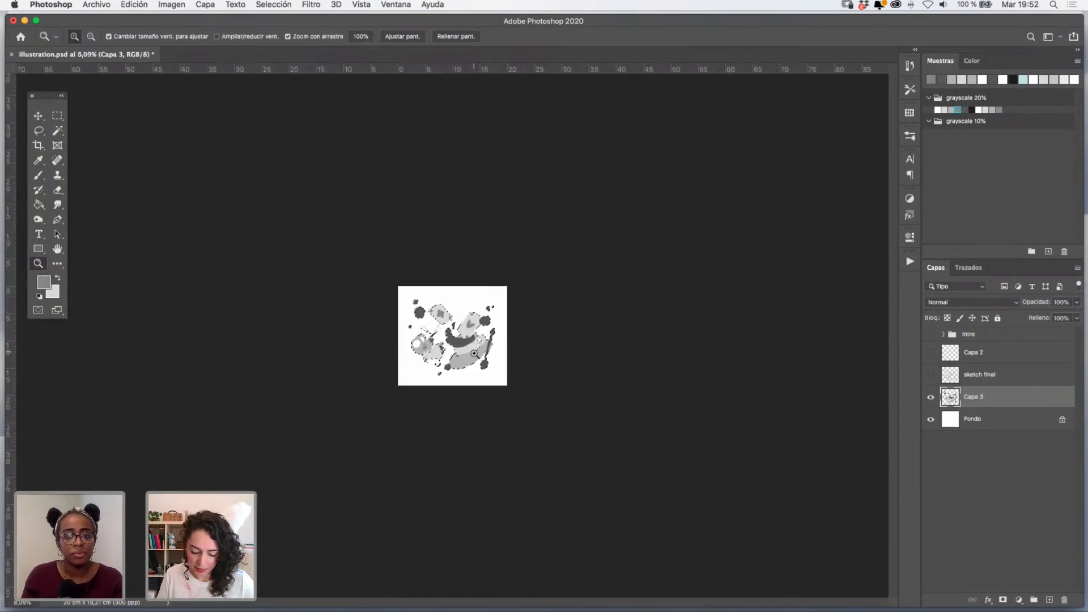
left_click_drag(475, 353, 553, 355)
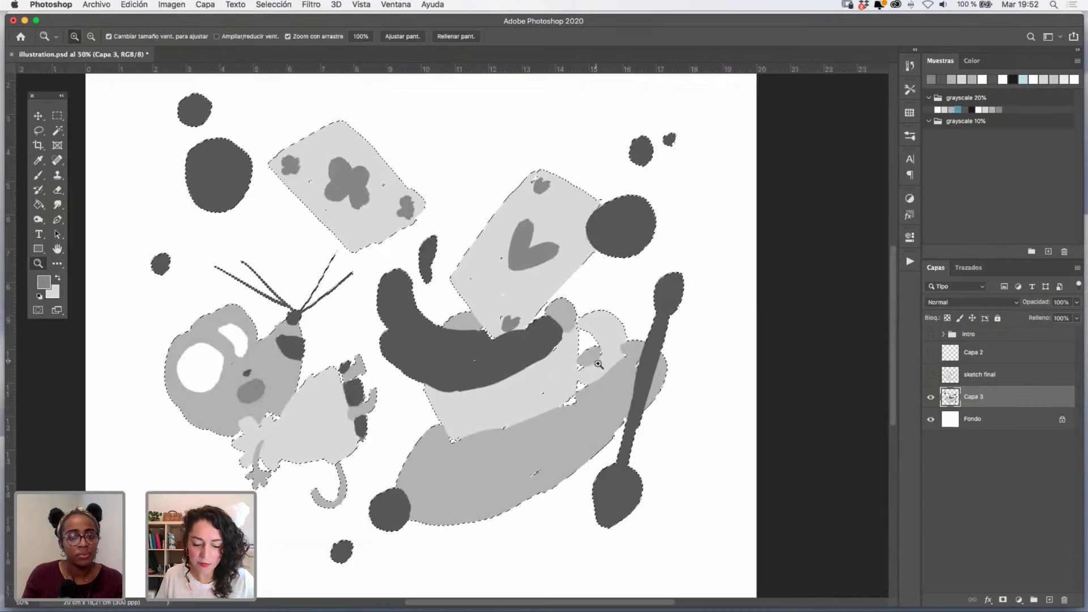
key("b")
mouse_move(561, 425)
left_mouse_down()
mouse_move(481, 455)
mouse_move(577, 407)
mouse_move(526, 453)
mouse_move(473, 474)
mouse_move(600, 395)
mouse_move(498, 471)
mouse_move(471, 466)
left_mouse_up()
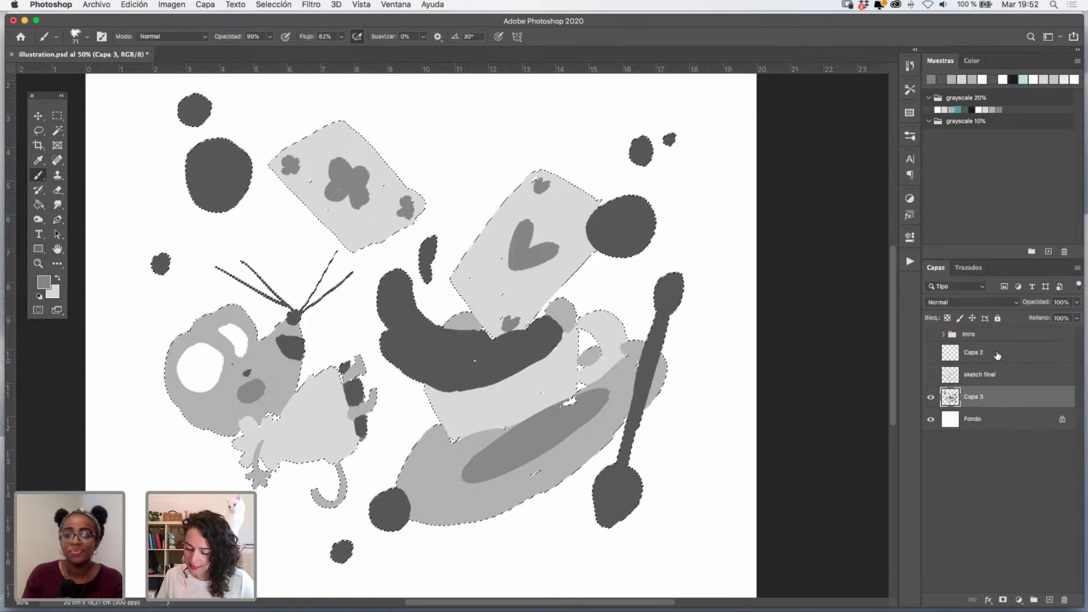
- Paint white line details on the cup, mouse's dress, saucer rim and spoon handle inside the selection, and deselect
left_click(938, 110)
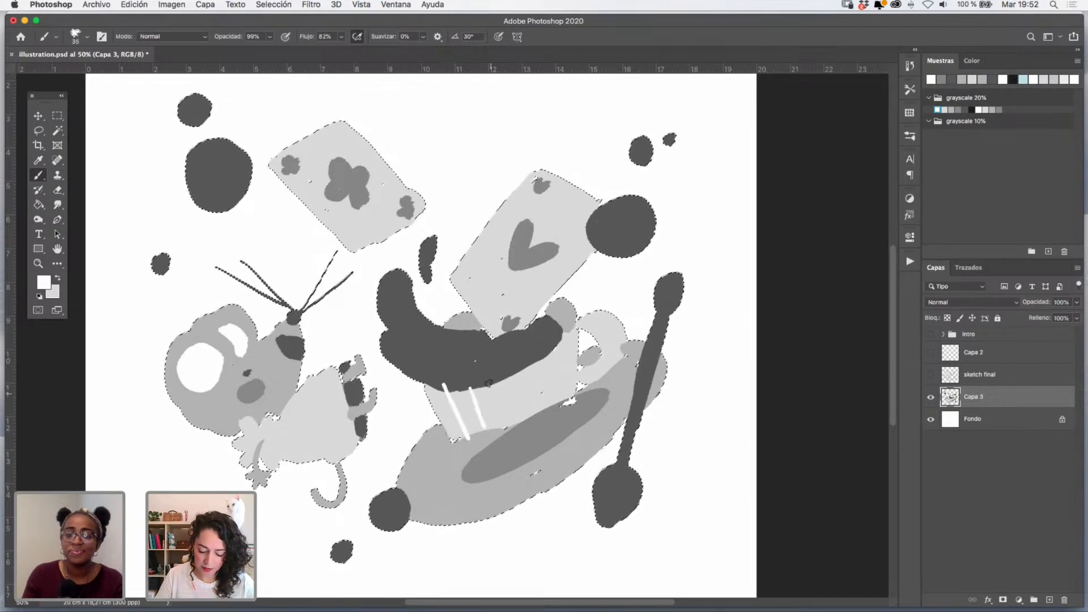
left_click_drag(556, 350, 561, 397)
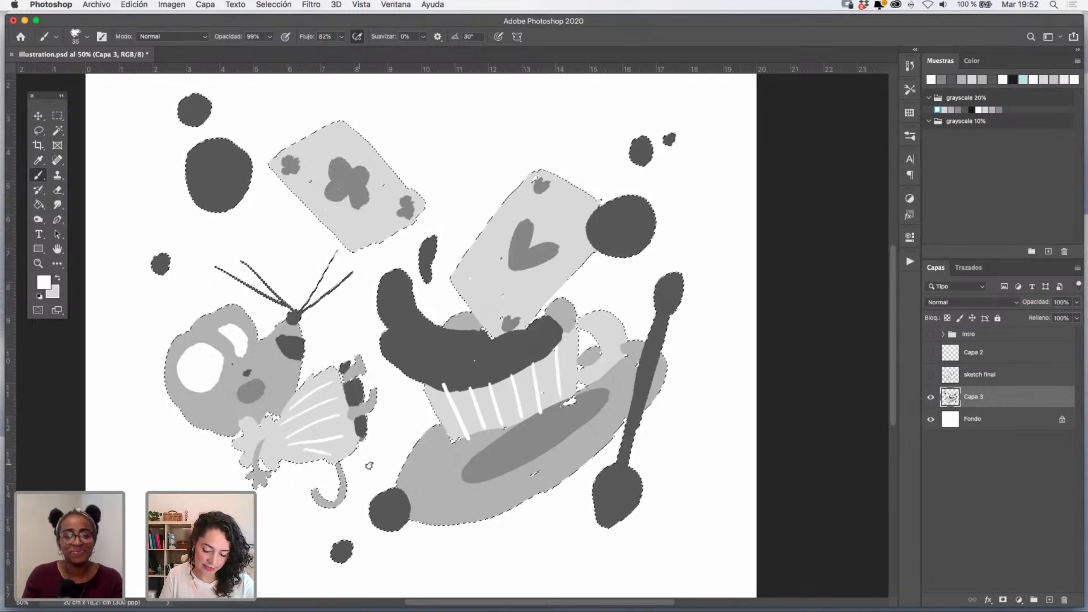
left_click_drag(664, 280, 662, 302)
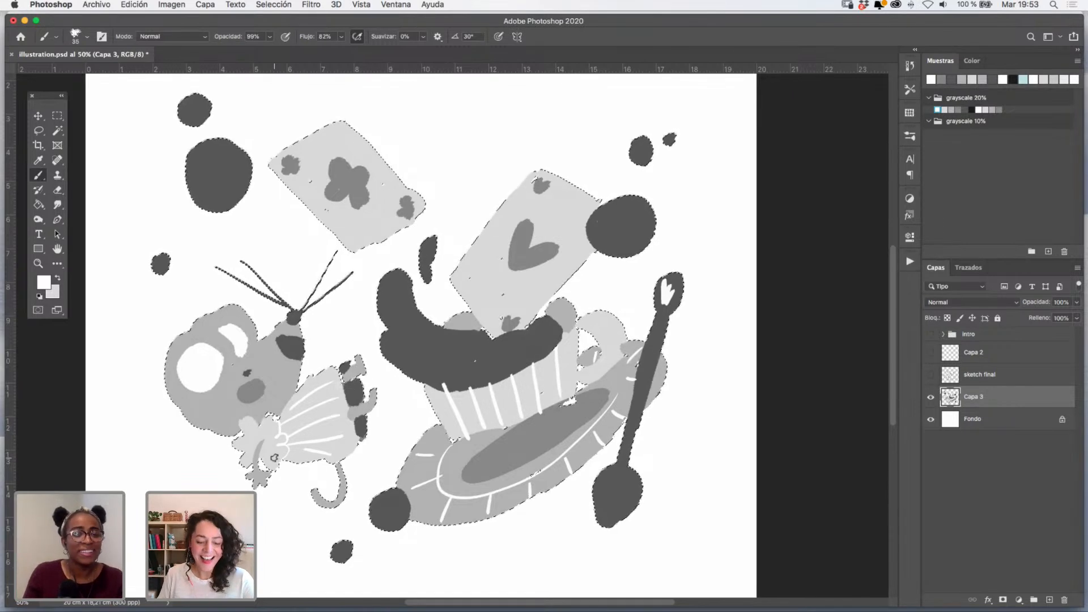
key("super+d")
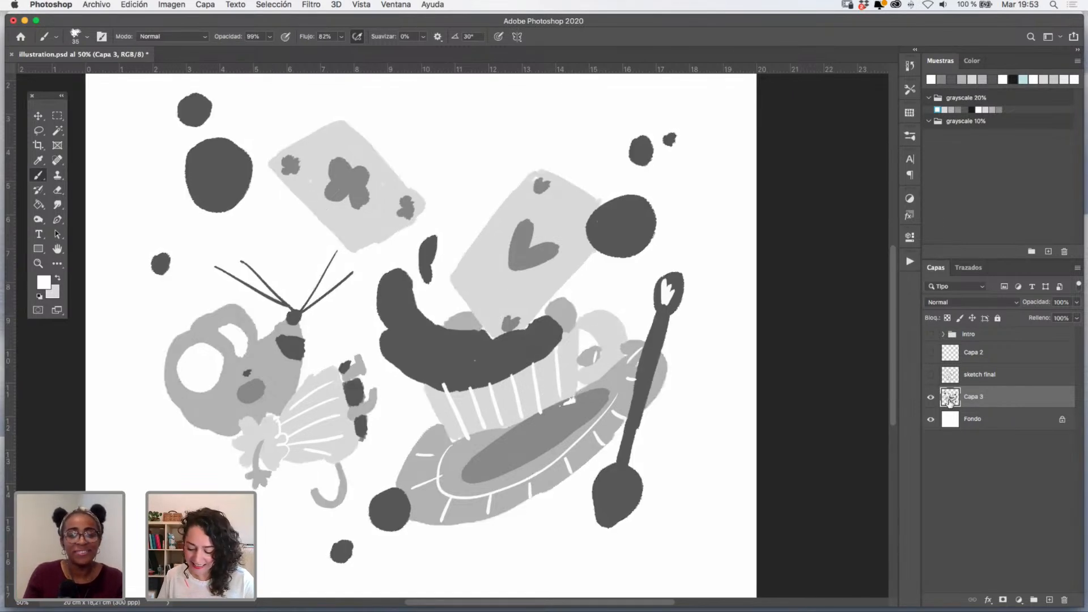
- Reselect the Capa 3 shapes and try white and black stripes on the ball beside the heart card, undoing them and deselecting
left_click(949, 400, "super")
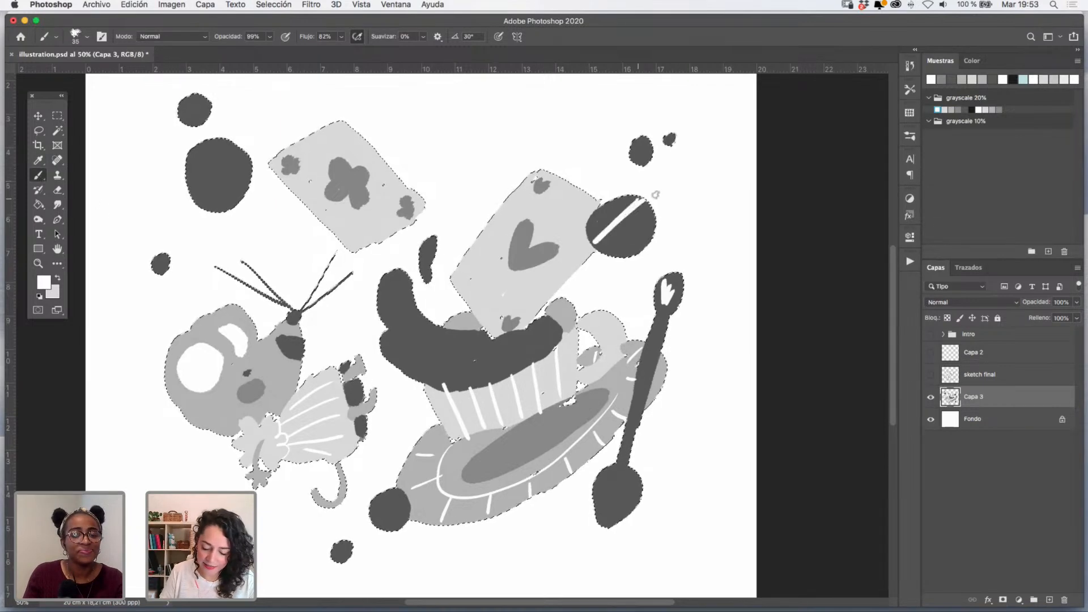
key("super+z")
left_click(971, 110)
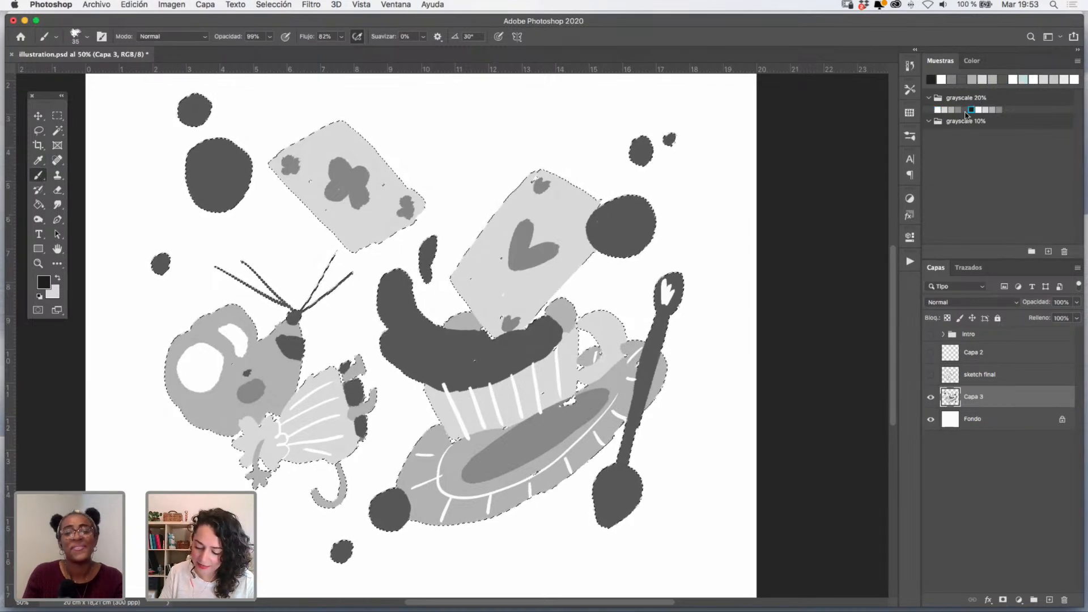
left_click_drag(638, 197, 566, 268)
key("super+z")
key("super+z")
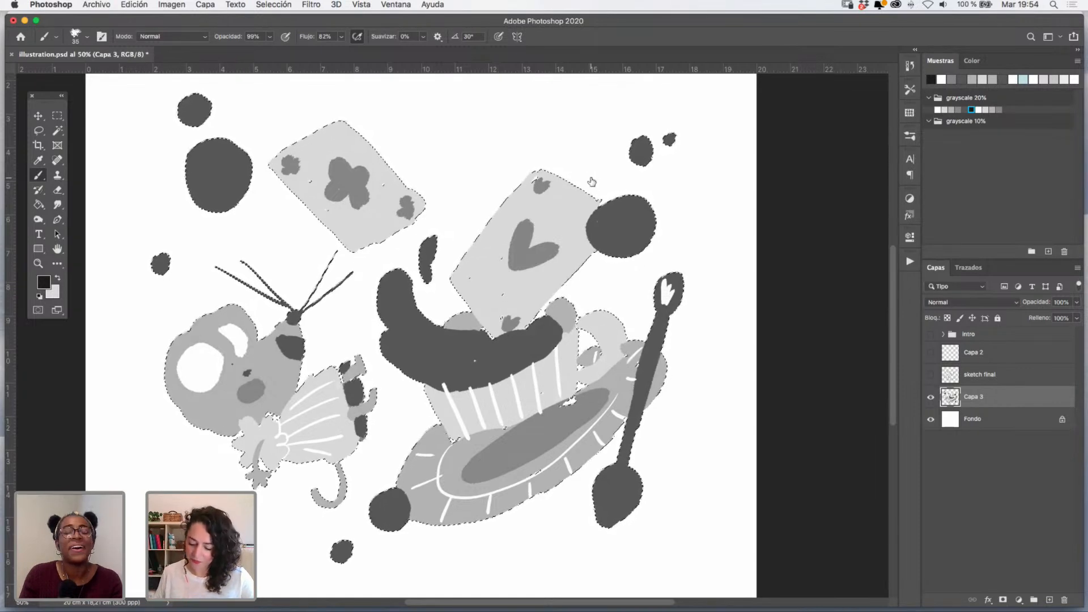
key("super+d")
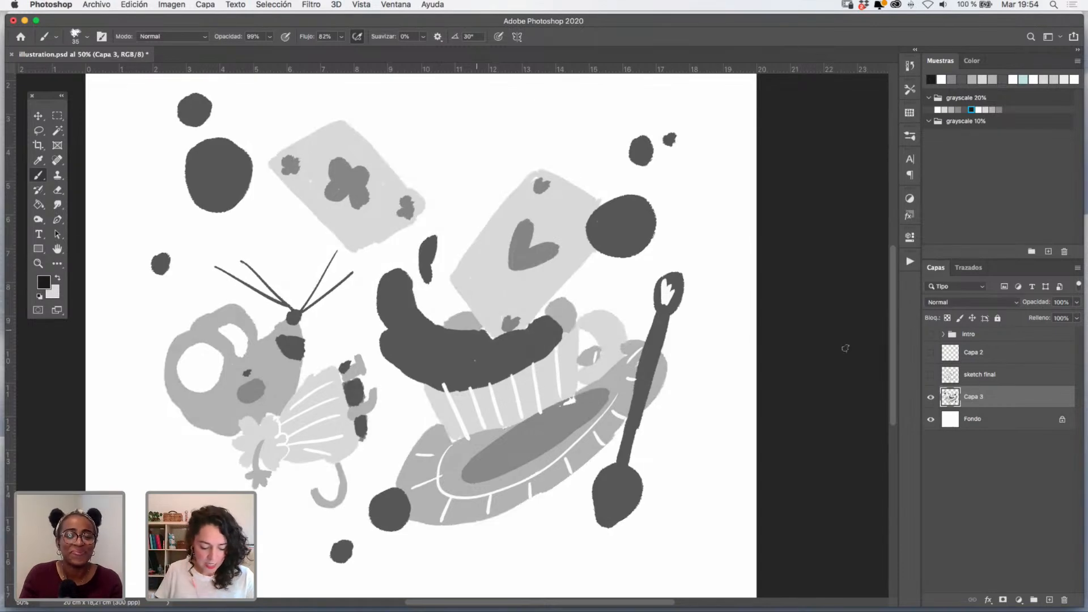
- View the whole illustration and compare the grey shapes with and without the sketch final layer, leaving that layer shown
left_click(38, 263)
left_click(576, 345, "alt")
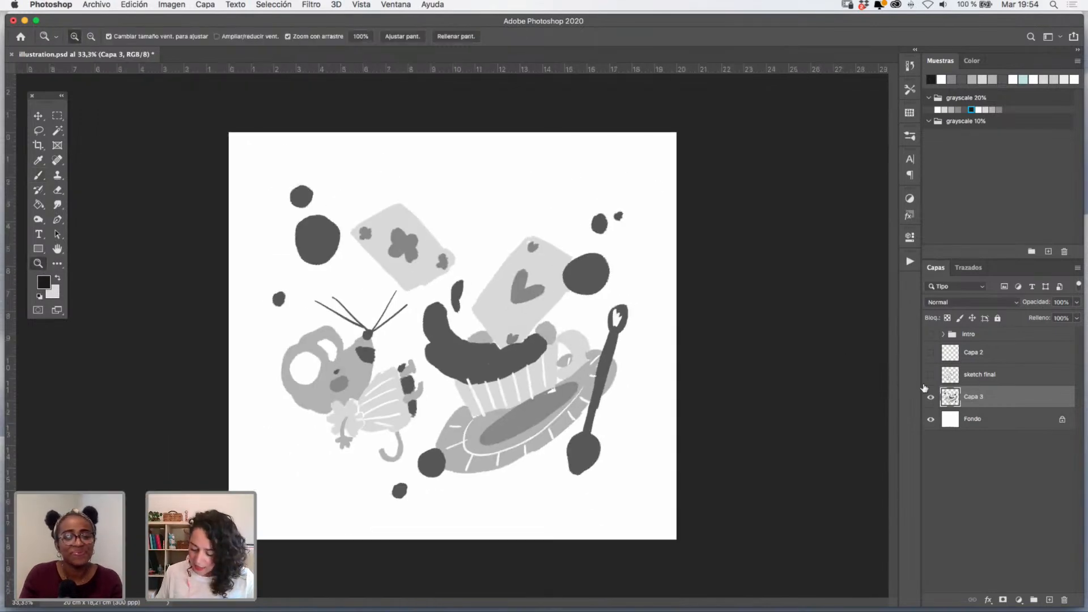
left_click(930, 375)
left_click(930, 376)
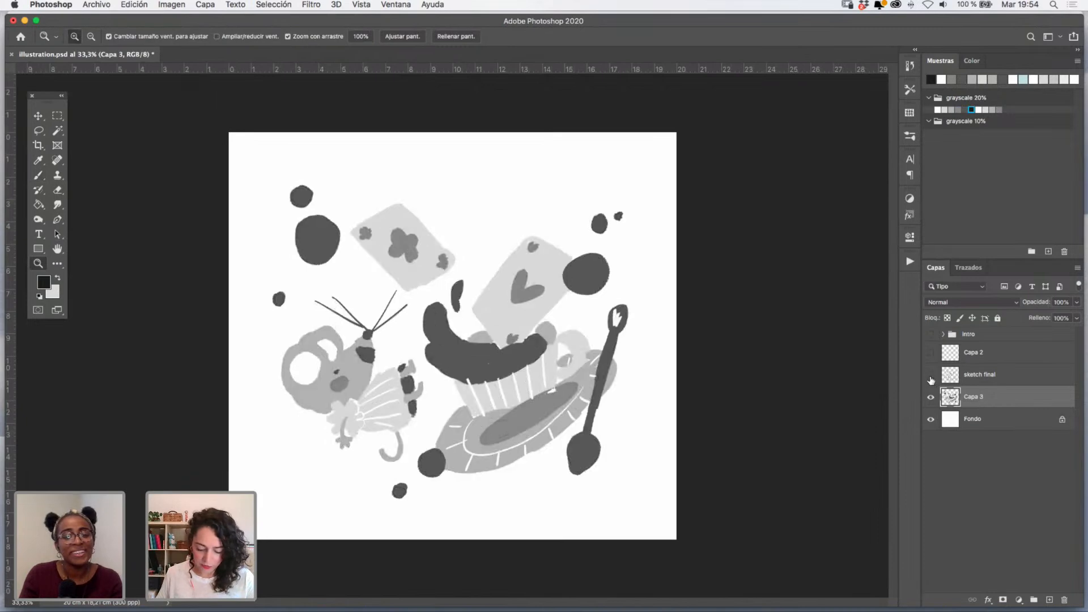
left_click(930, 377)
left_click(930, 377)
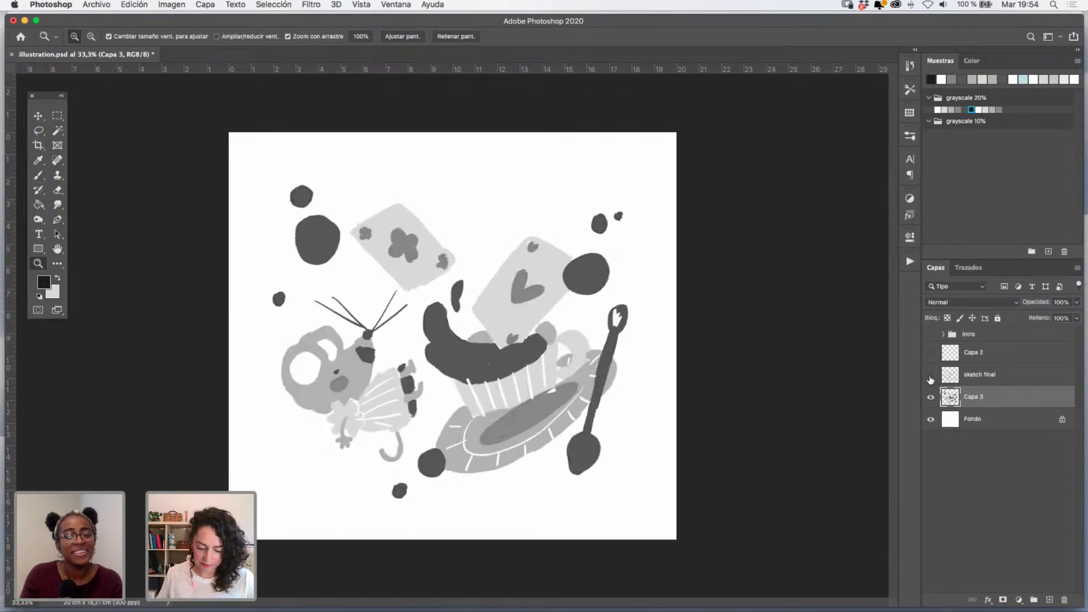
left_click(931, 377)
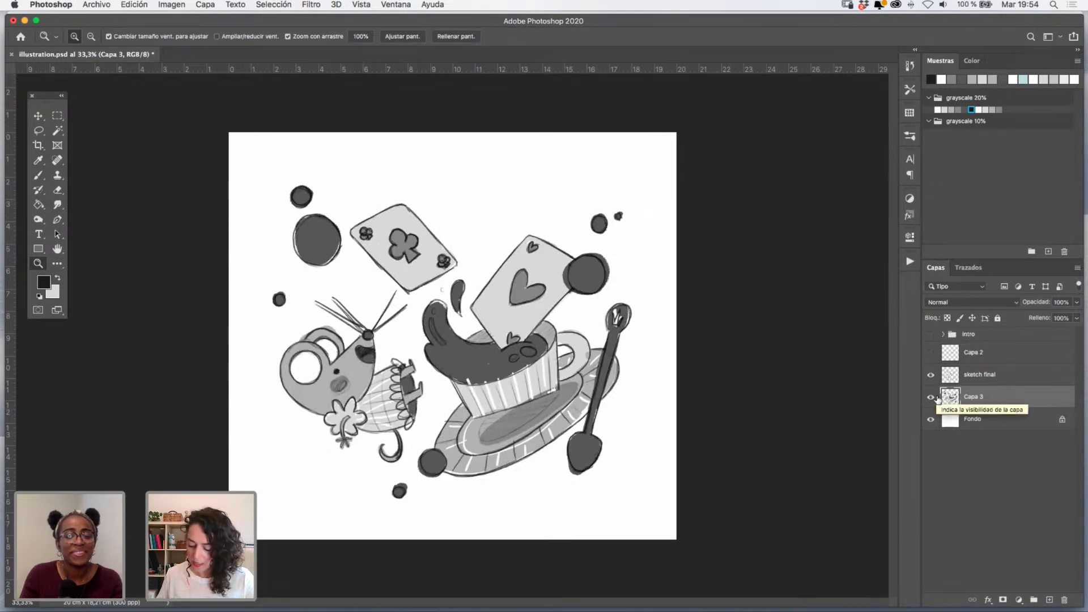
- Rename the layer Capa 3 as color sketch
double_click(973, 398)
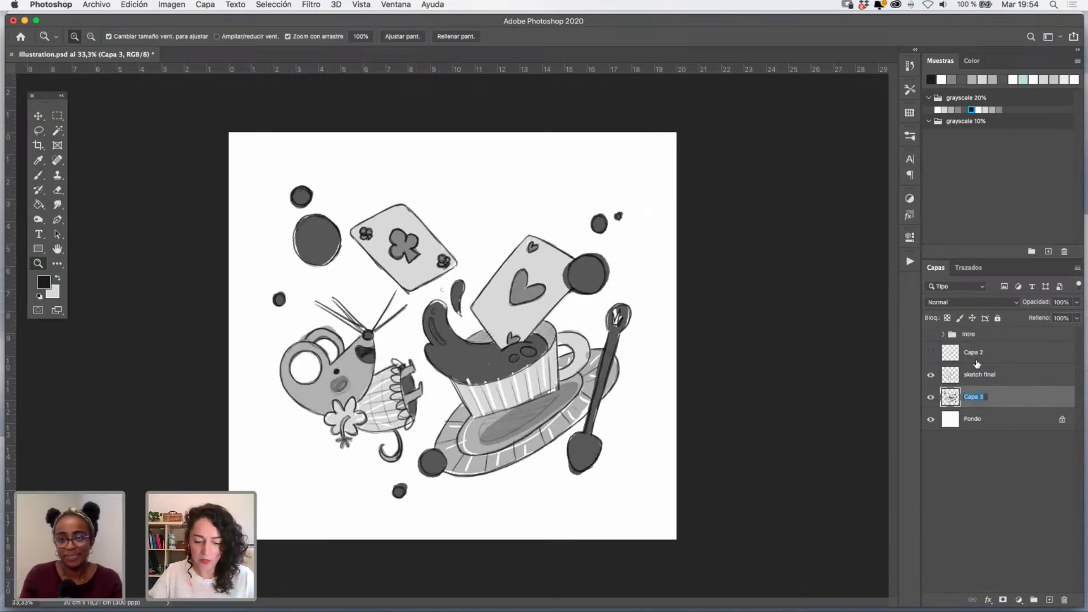
type("color")
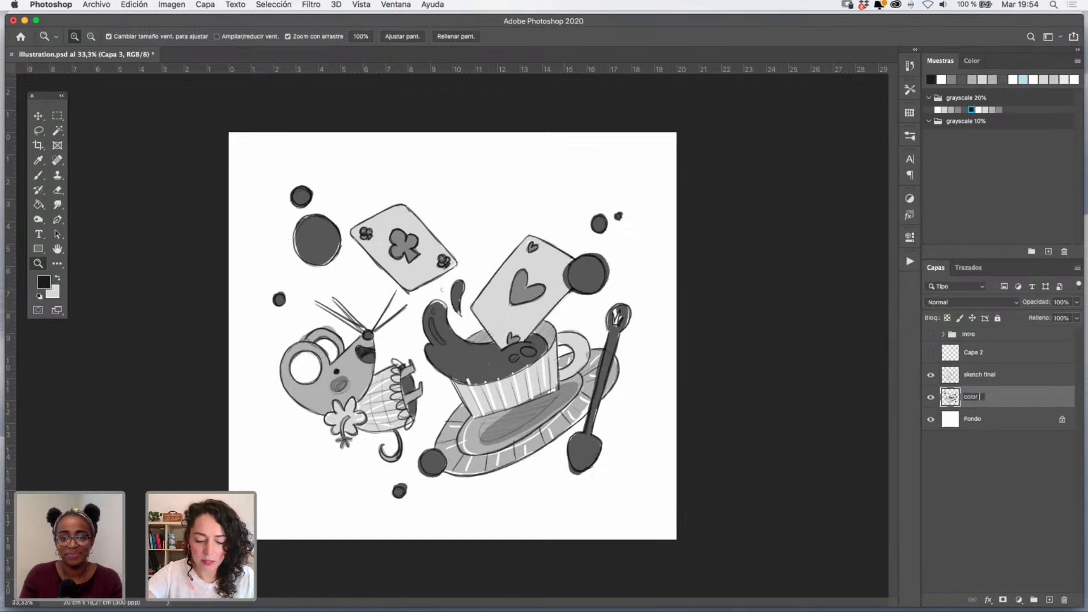
type(" sketch")
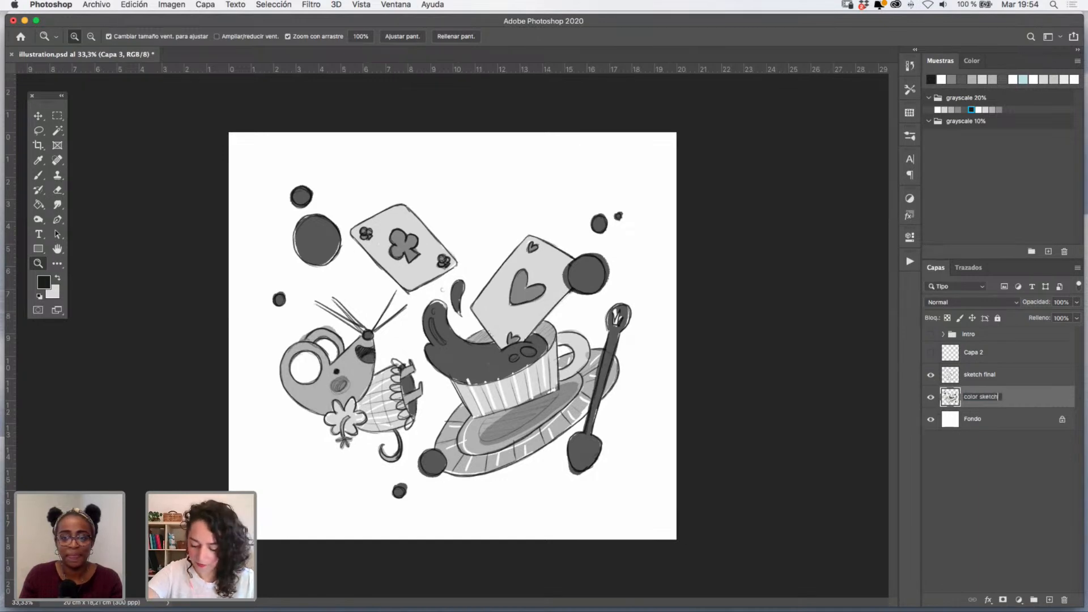
key("Return")
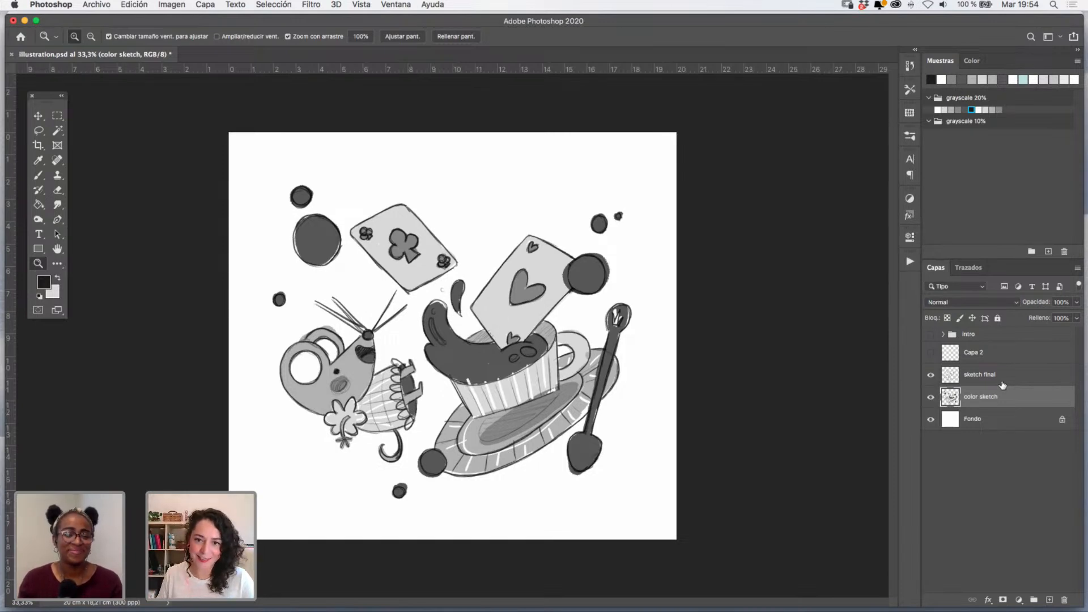
- Toggle the visibility of the sketch layers to compare the line drawing with the grey values of color sketch
left_click(989, 379)
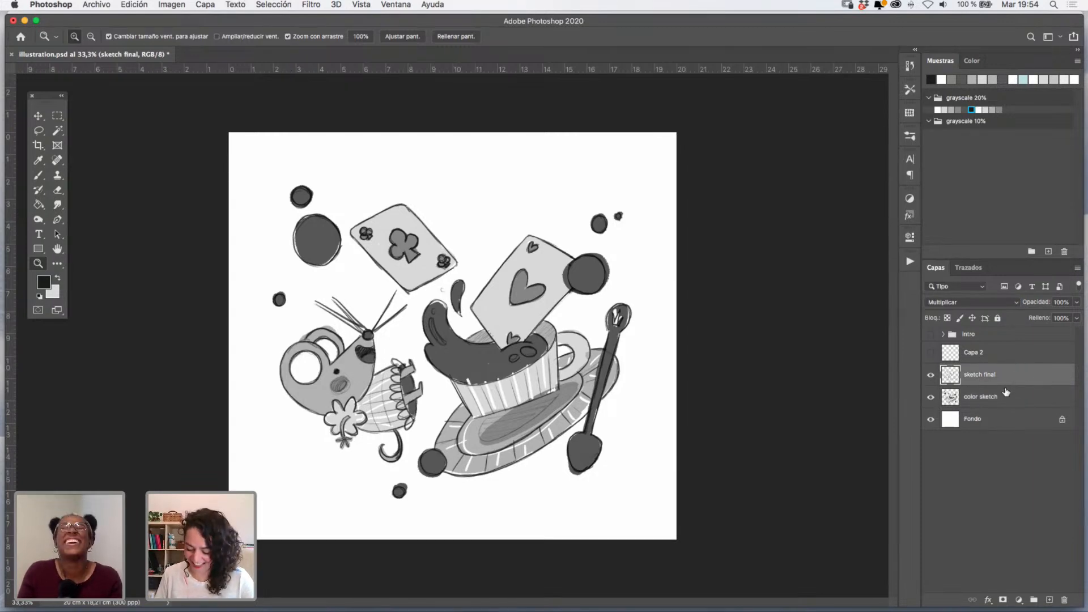
left_click(1011, 401)
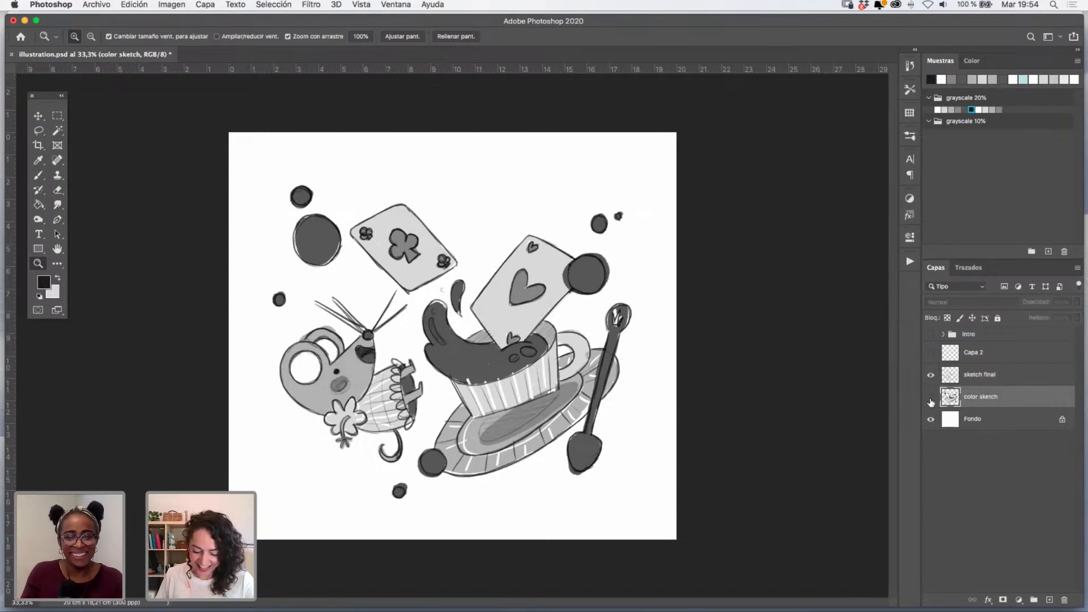
left_click(931, 375)
left_click(931, 375)
left_click(931, 375)
left_click(931, 375)
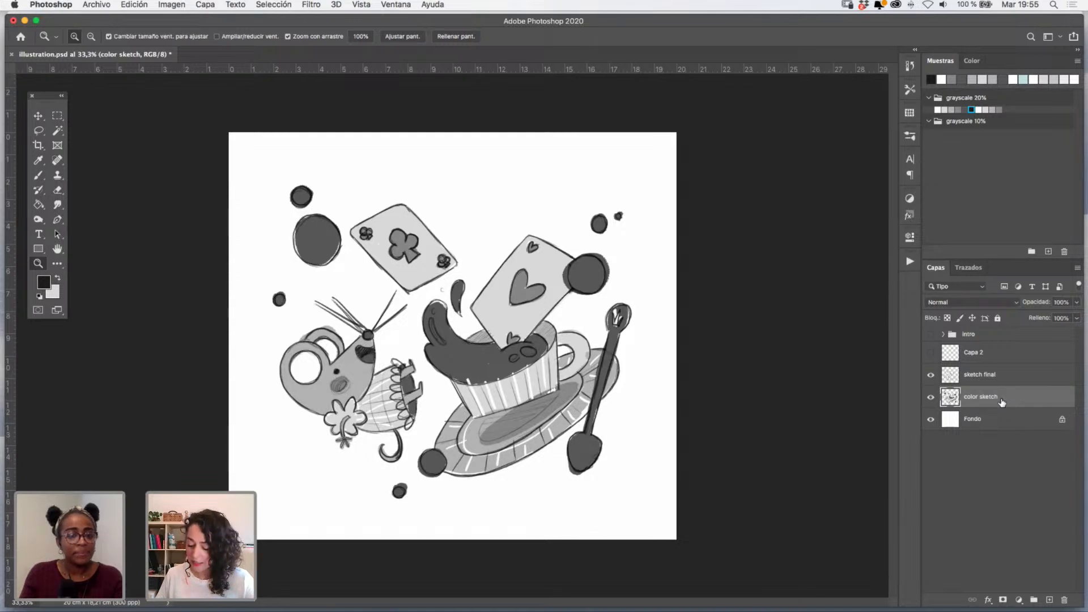
- Hide the color sketch layer and lower the opacity of the sketch final layer to 55%
left_click(931, 397)
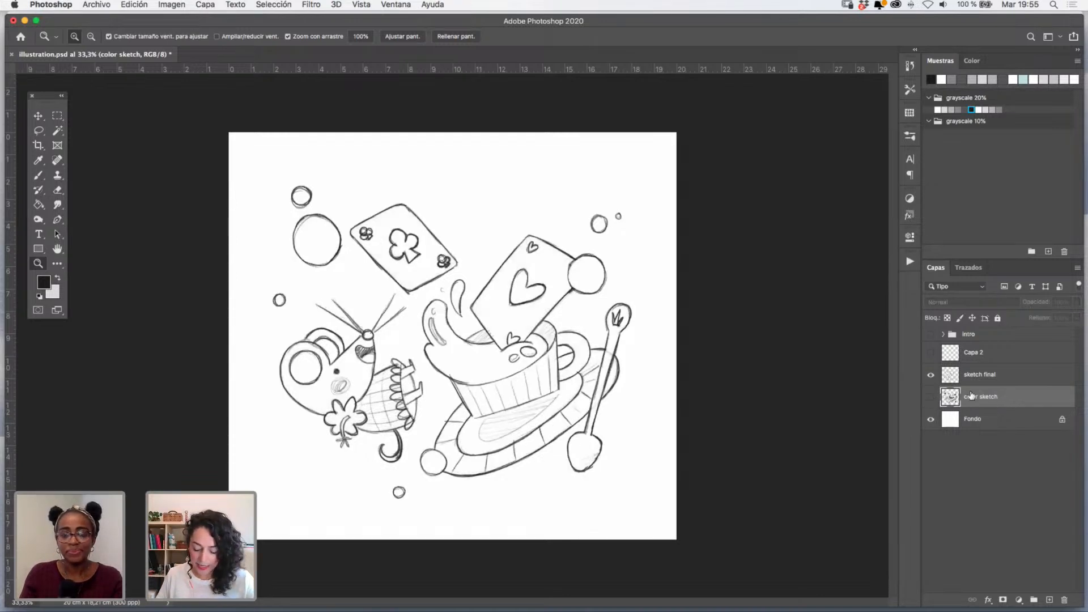
left_click(988, 375)
left_click(1076, 302)
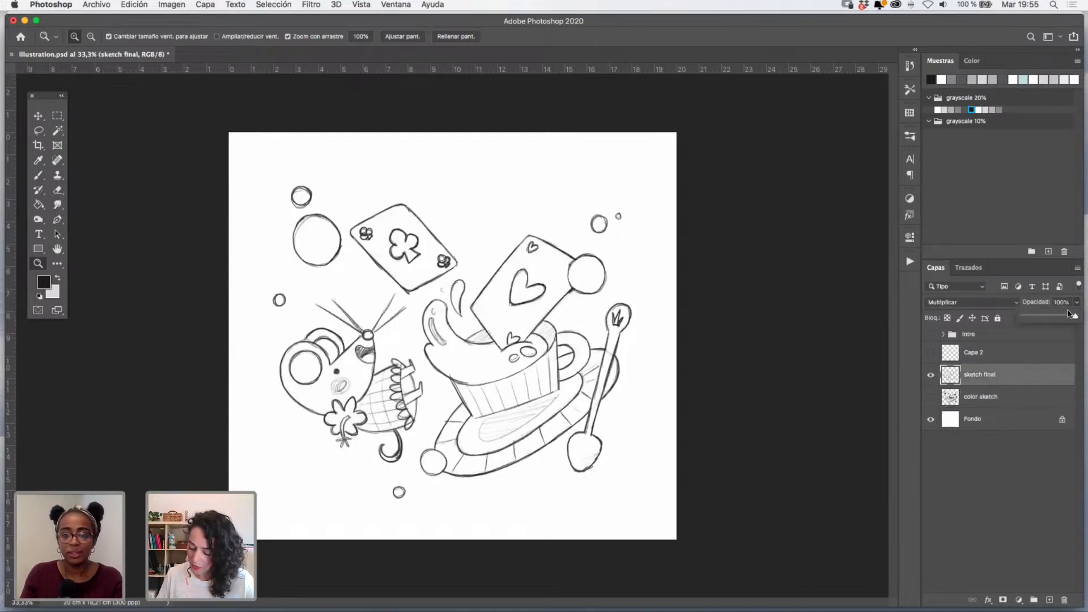
mouse_move(1069, 314)
left_mouse_down()
mouse_move(1037, 320)
mouse_move(1050, 322)
left_mouse_up()
- Move the color sketch layer above Capa 2 and toggle its visibility as a reference, leaving it hidden
mouse_move(1008, 401)
left_mouse_down()
mouse_move(1012, 370)
mouse_move(992, 347)
left_mouse_up()
left_click(930, 380)
left_click(930, 375)
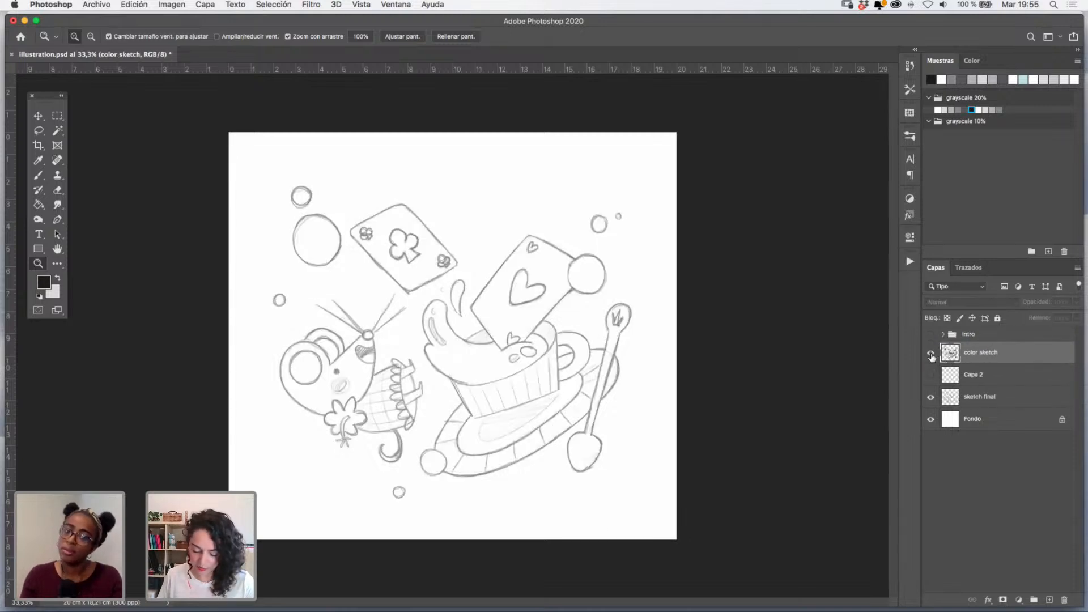
left_click(930, 354)
left_click(930, 353)
left_click(930, 354)
left_click(931, 354)
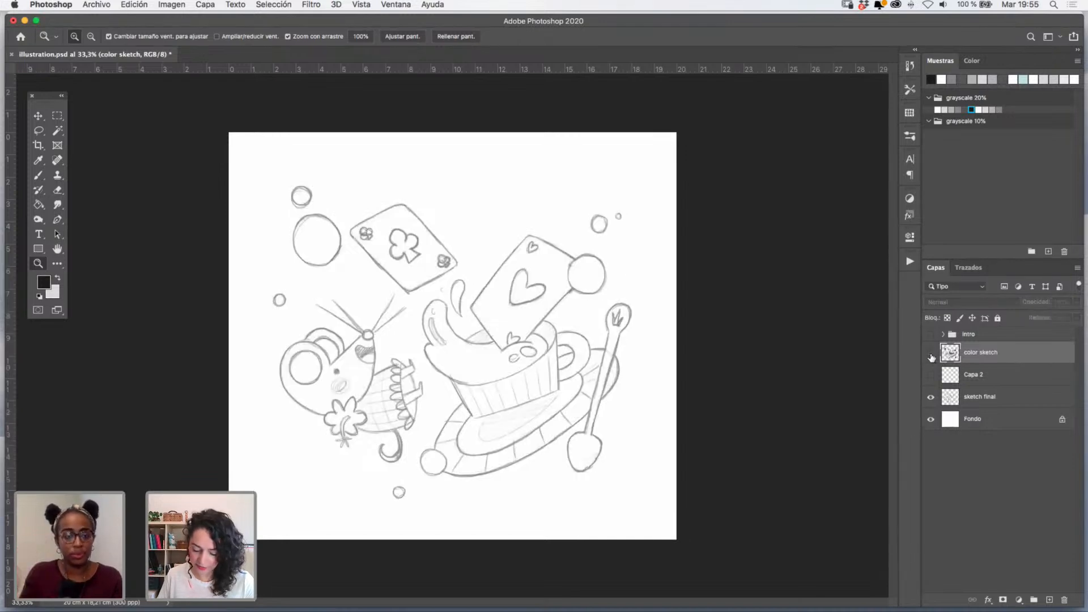
- Move the sketch final layer above Capa 2 and lock it completely
left_click(1002, 397)
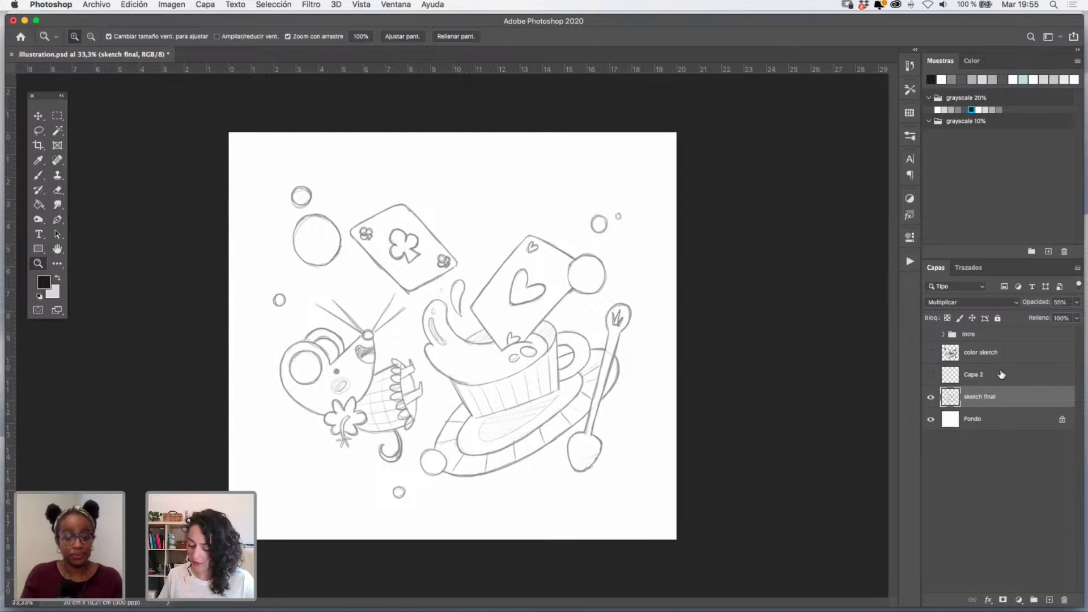
double_click(1003, 401)
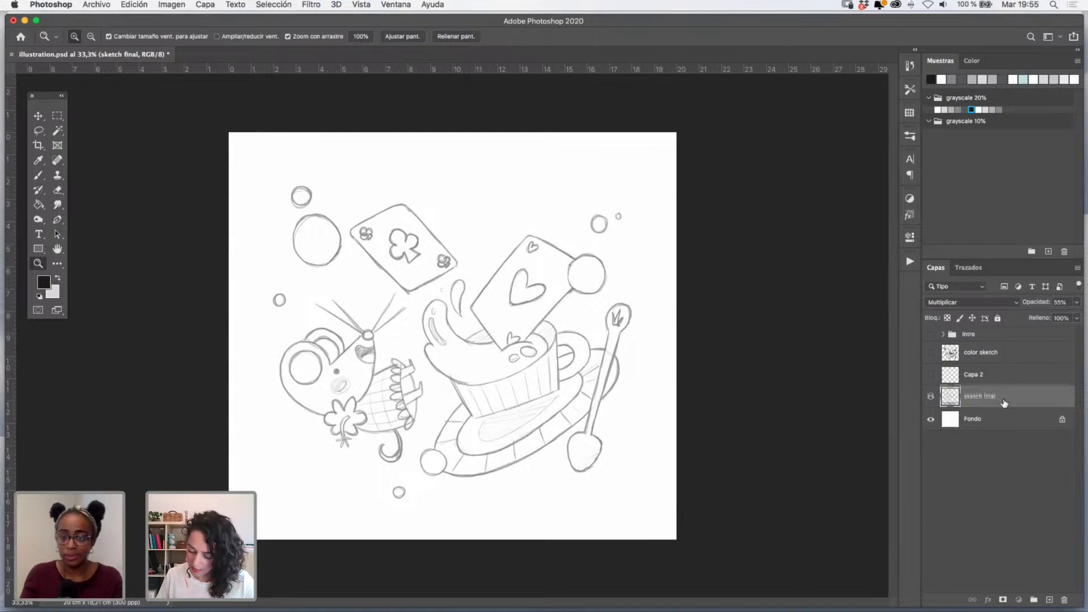
left_click_drag(1004, 403, 1005, 367)
left_click(997, 318)
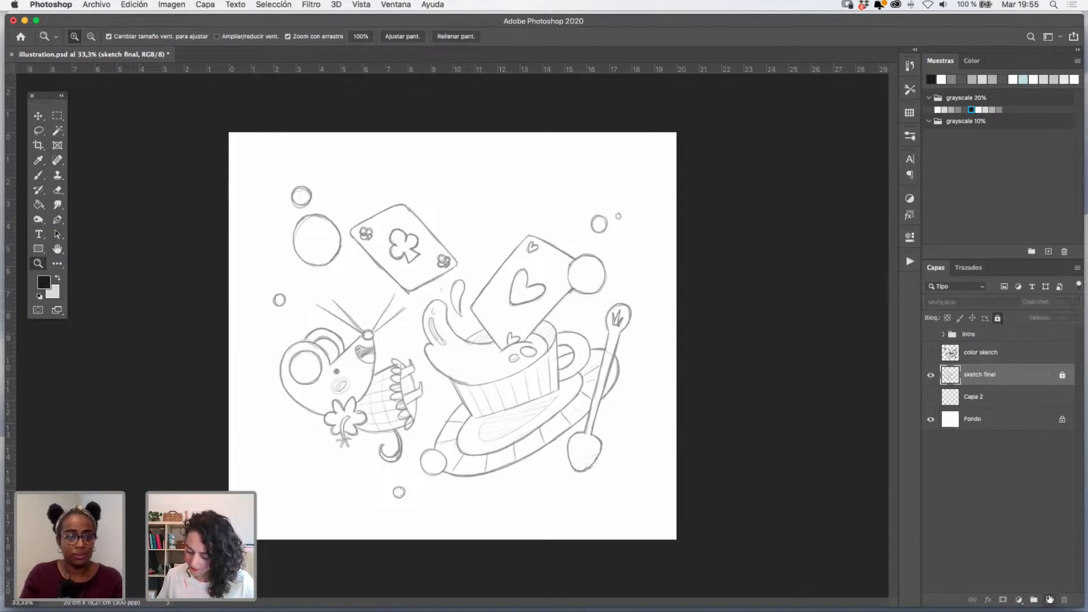
- Add a new layer between sketch final and Capa 2, and pick the third swatch of grayscale 20%
left_click(1050, 599)
left_click_drag(1002, 382, 995, 408)
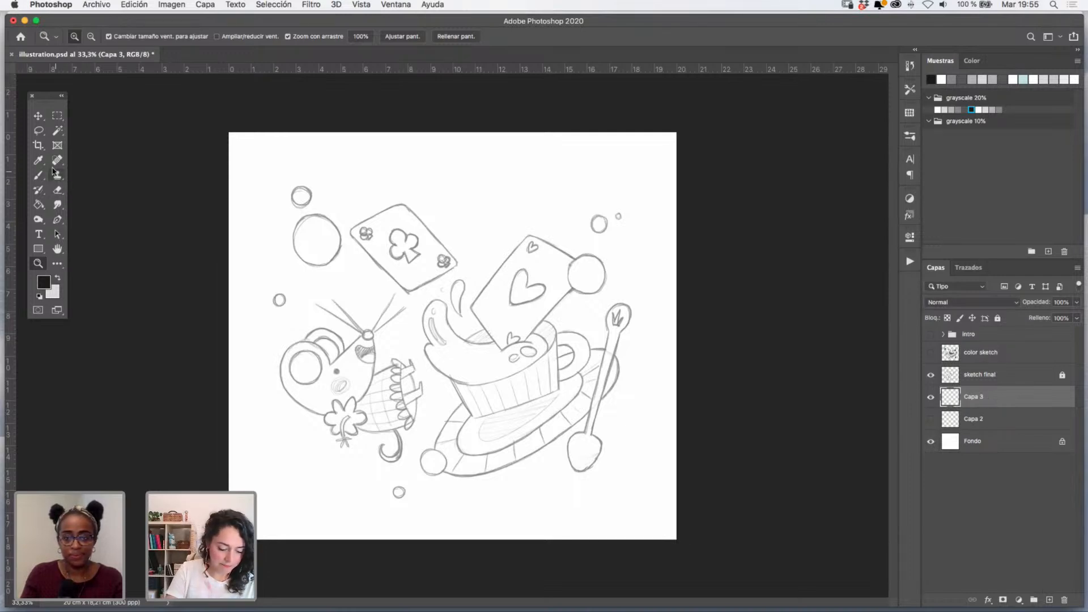
left_click(40, 161)
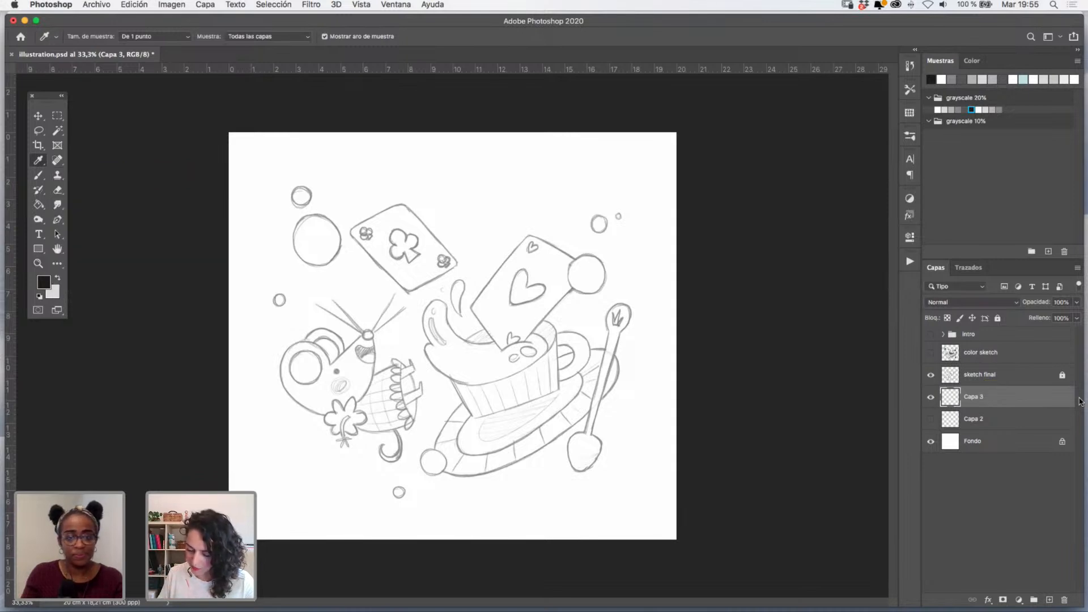
left_click(955, 109)
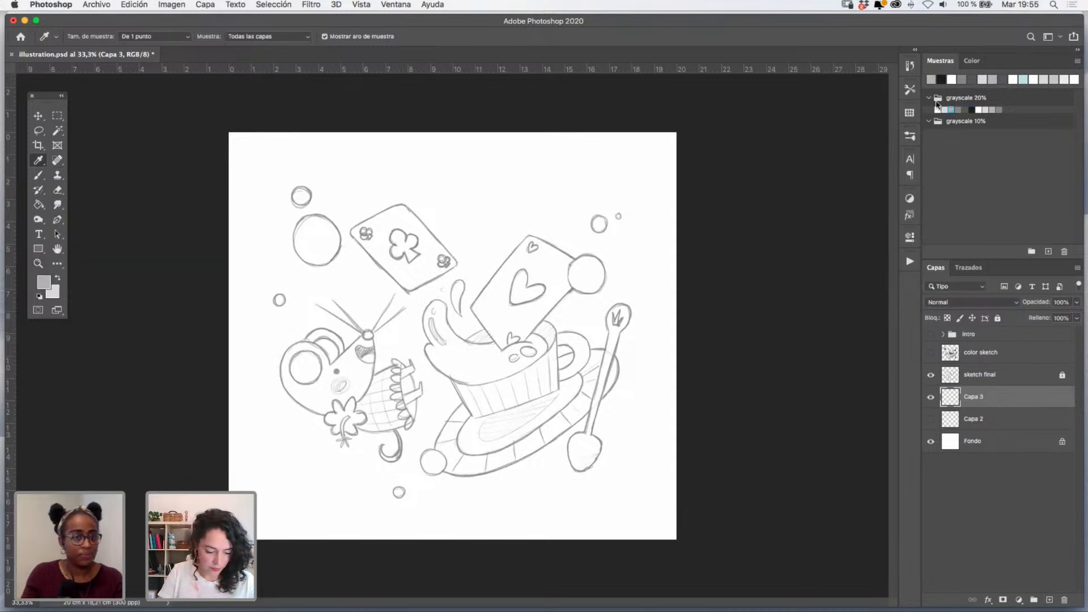
- Unlock the sketch final layer, lower its opacity to 18% and lock it again, leaving Capa 3 active for painting
left_click(38, 178)
left_click(38, 263)
left_click(368, 370)
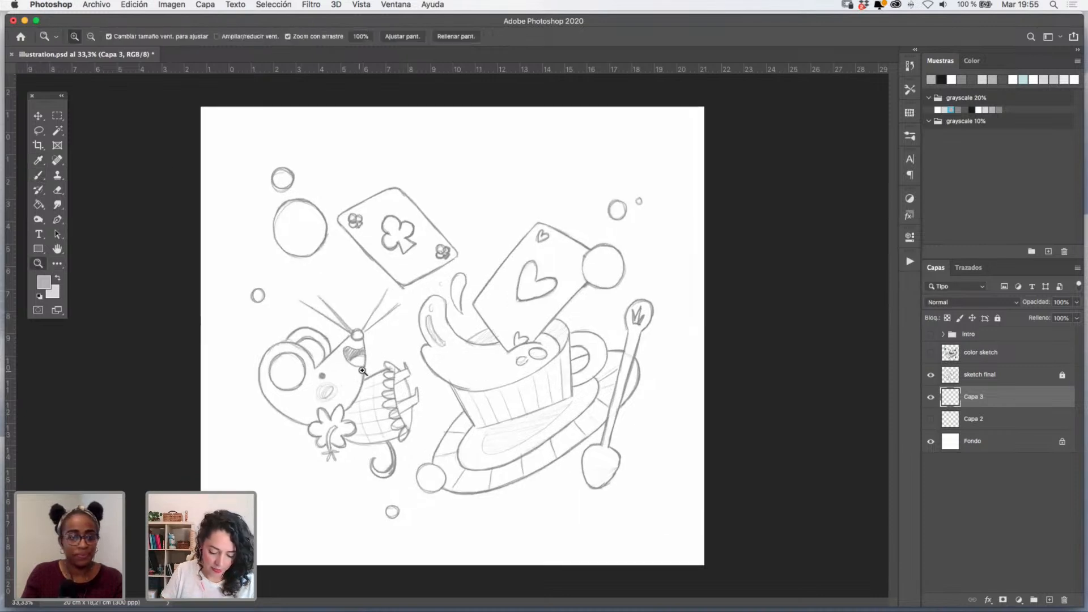
left_click(368, 370)
left_click(368, 370)
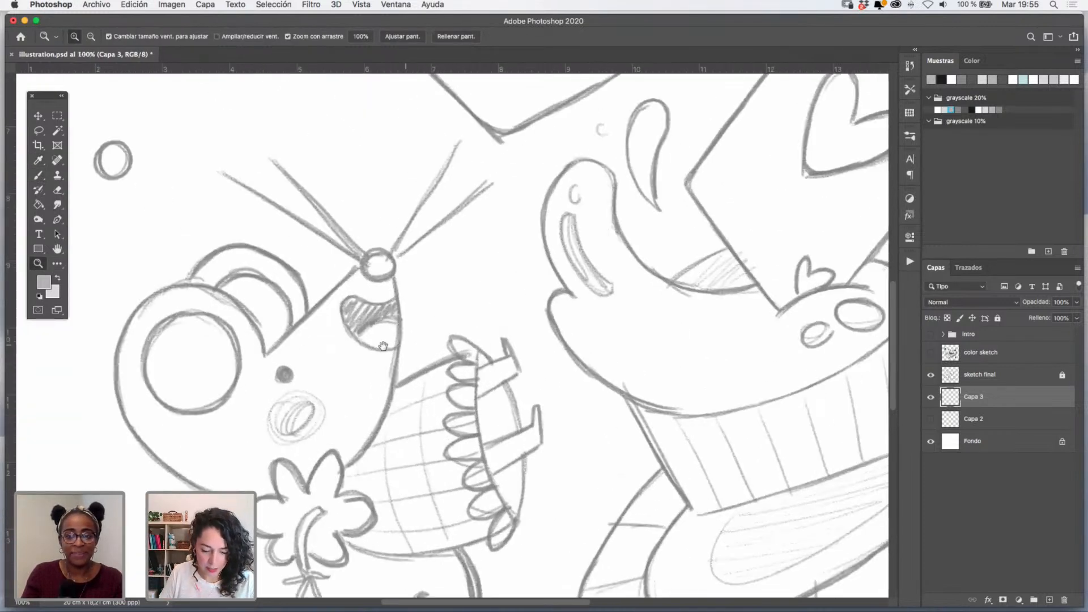
left_click_drag(383, 345, 447, 320)
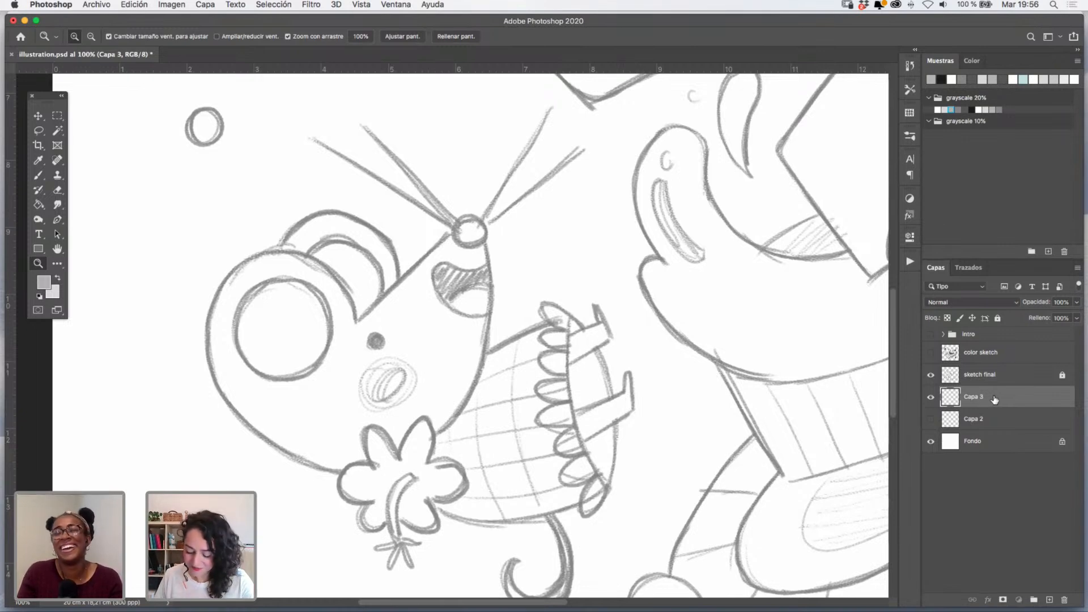
left_click(49, 174)
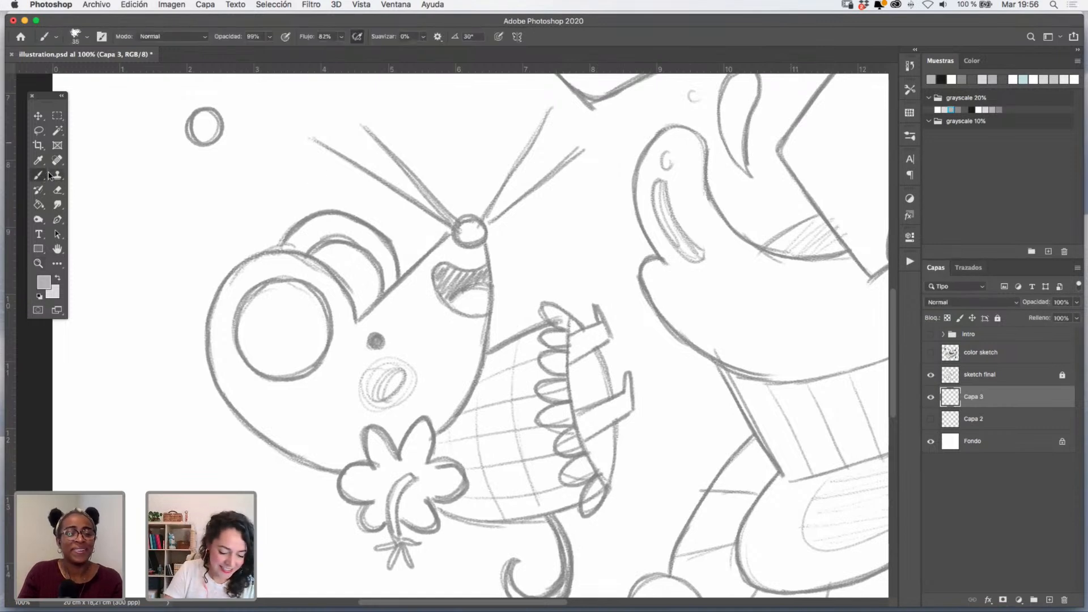
left_click(1013, 375)
left_click(998, 318)
left_click(1075, 305)
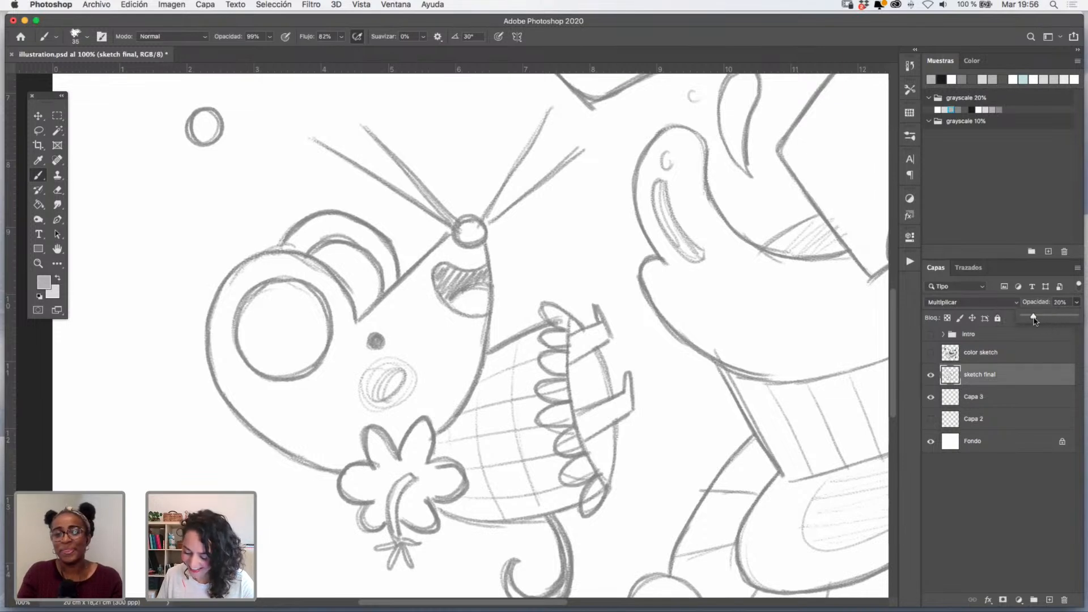
left_click_drag(1034, 320, 1033, 322)
left_click(1065, 300)
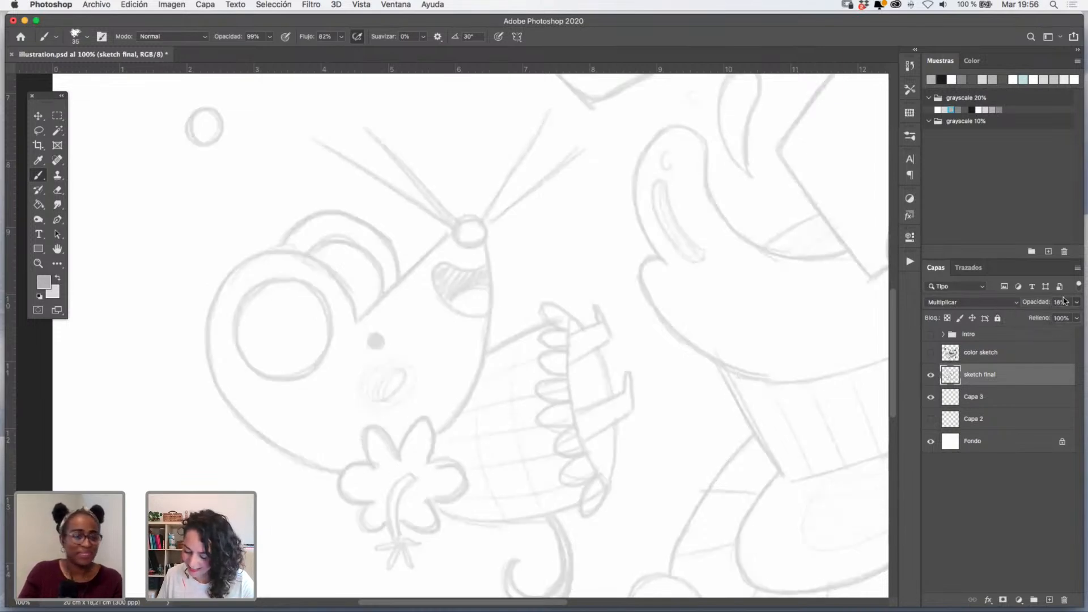
left_click(998, 318)
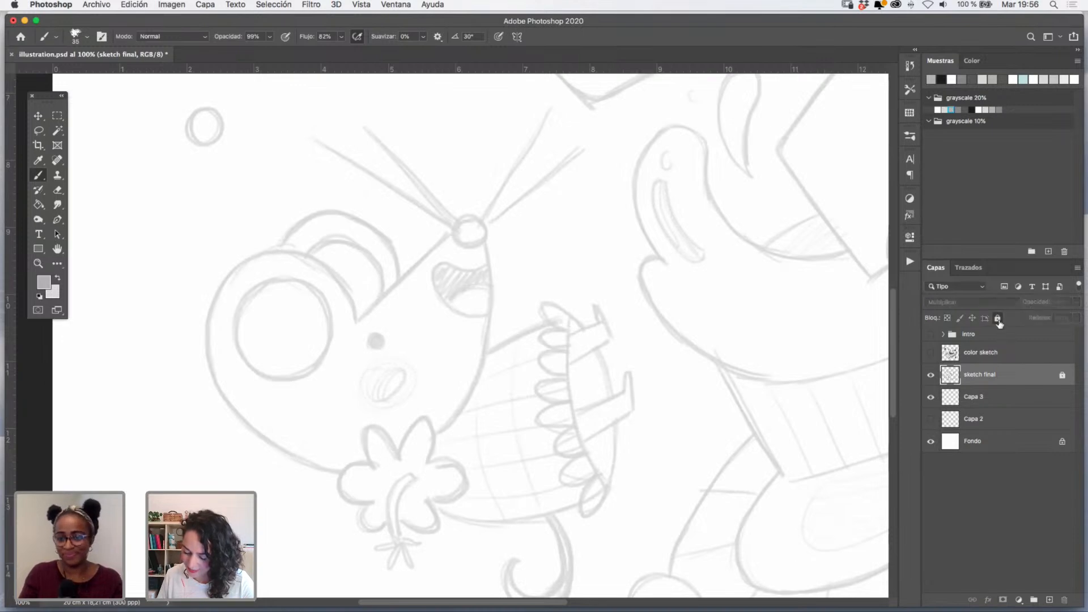
left_click(1009, 396)
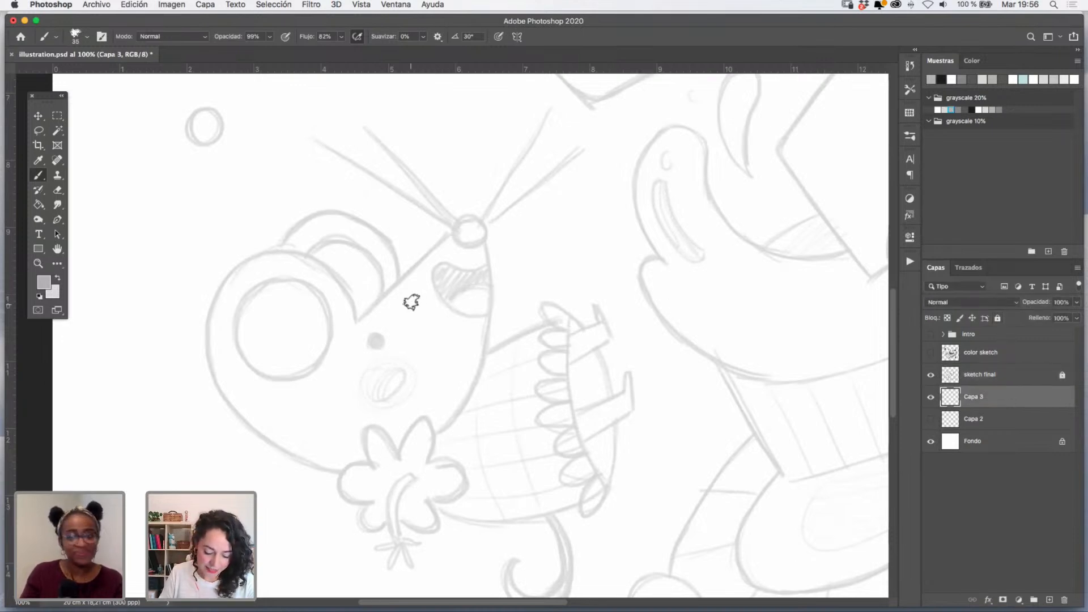
left_click_drag(452, 242, 383, 307)
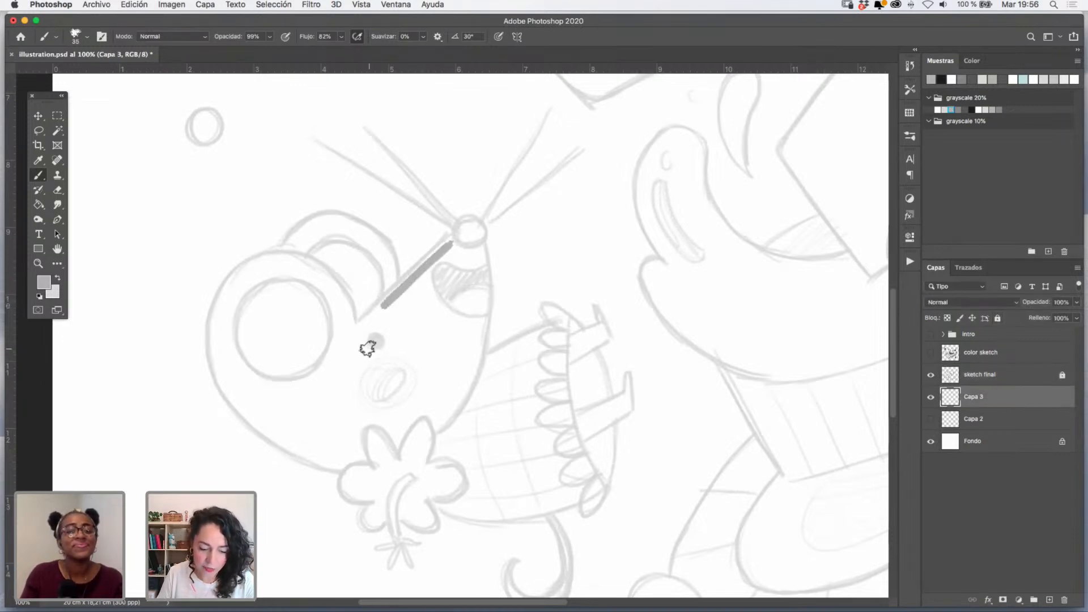
key("super+z")
left_click(931, 353)
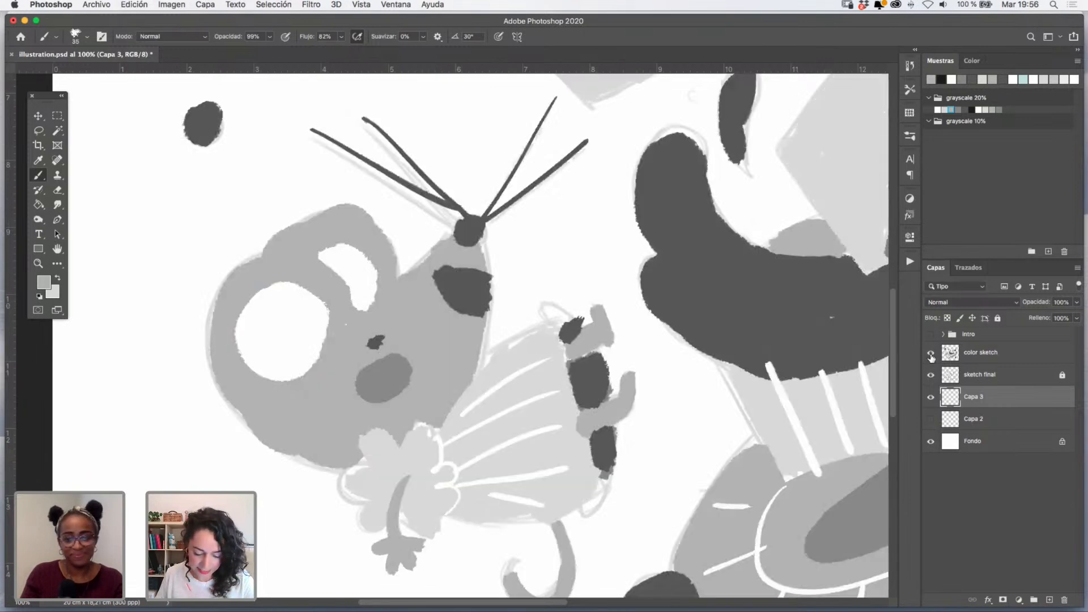
left_click(930, 353)
left_click(930, 353)
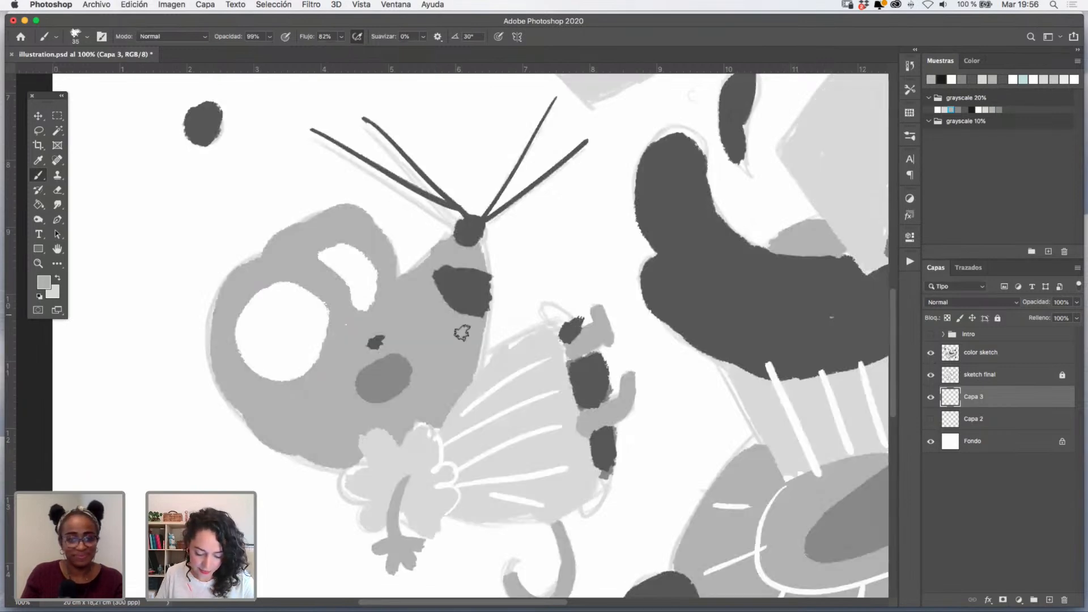
left_click(931, 353)
left_click_drag(376, 324, 424, 277)
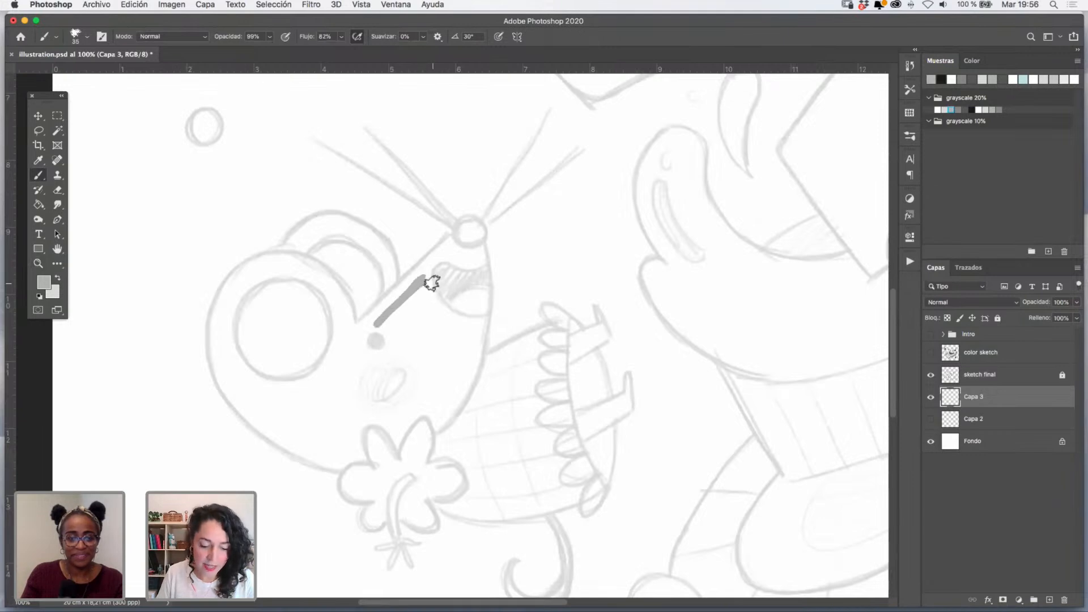
key("super+z")
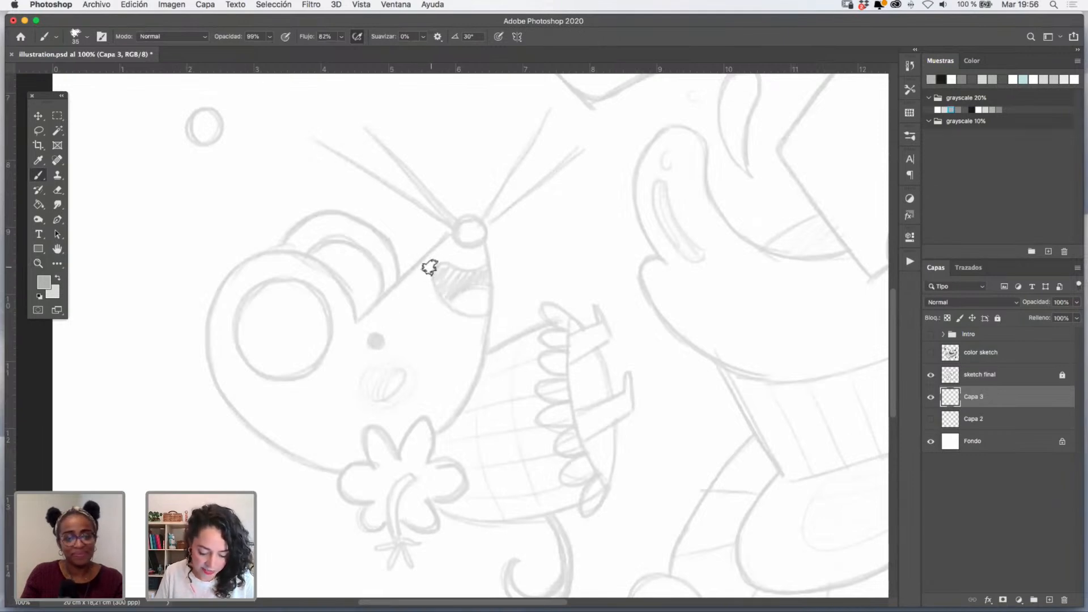
- Enlarge the brush to 49 px and paint the grey contour of the mouse's snout around the nose on Capa 3
mouse_move(430, 269)
left_mouse_down("ctrl+alt")
mouse_move(418, 262)
mouse_move(361, 324)
left_mouse_up("ctrl+alt")
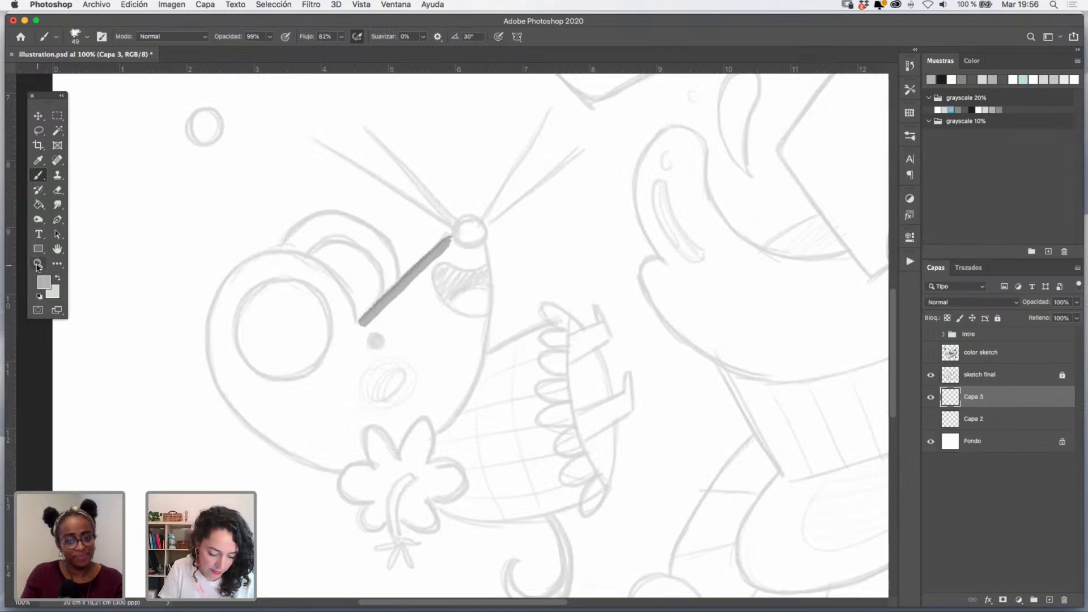
key("z")
left_click(447, 289)
left_click(444, 281)
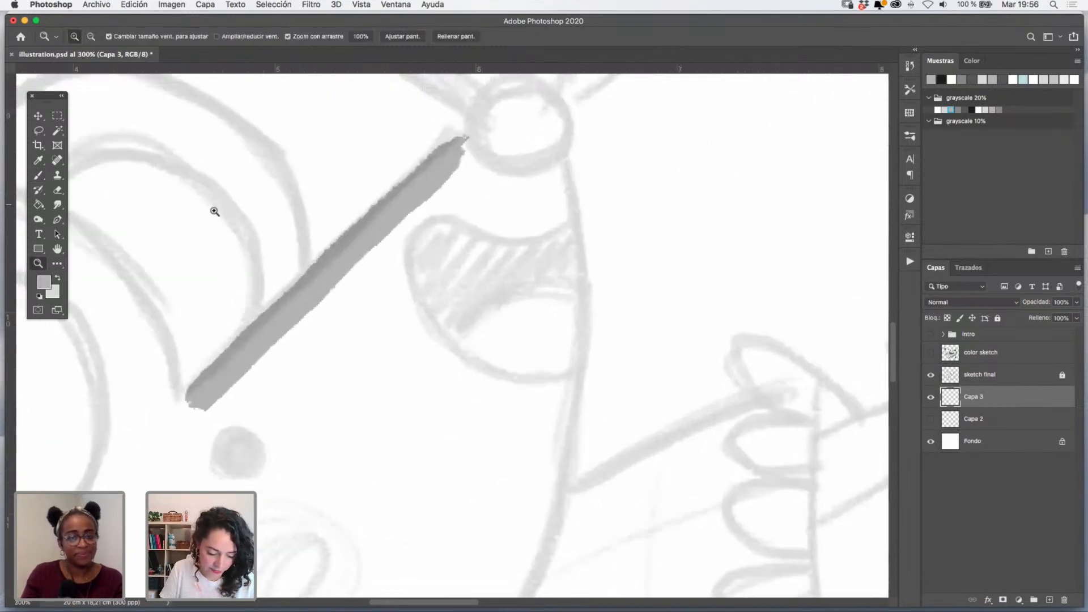
left_click(40, 177)
mouse_move(555, 165)
left_mouse_down()
mouse_move(566, 375)
mouse_move(553, 497)
mouse_move(512, 143)
mouse_move(446, 182)
left_mouse_up()
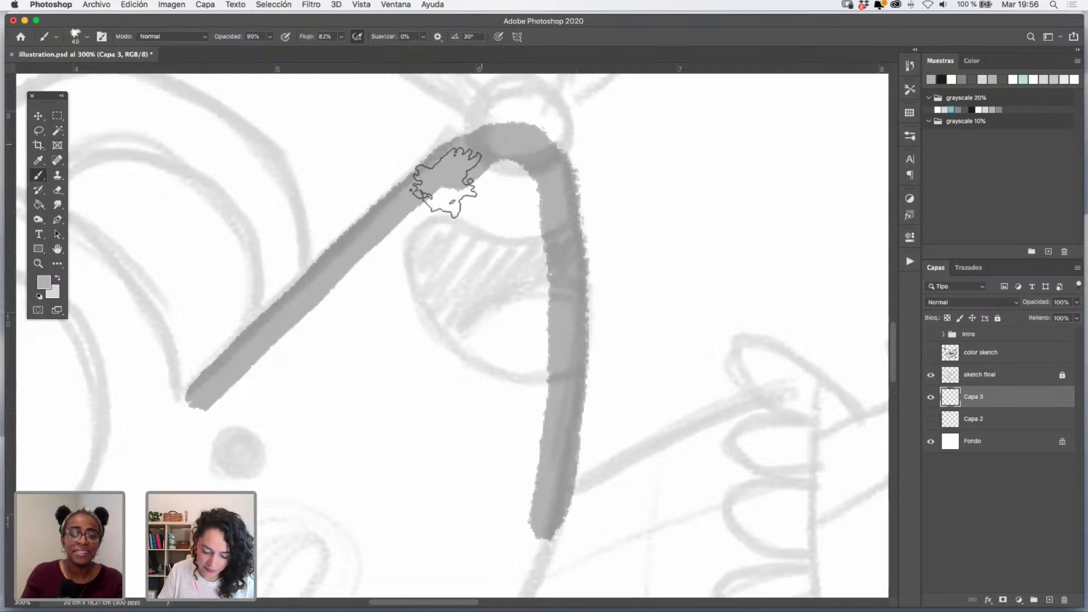
- Continue the grey contour along the mouse's throat, behind the flower and along the underside of the head
left_click_drag(415, 292, 646, 226)
mouse_move(814, 371)
left_mouse_down()
mouse_move(795, 231)
mouse_move(753, 347)
mouse_move(636, 474)
mouse_move(768, 309)
mouse_move(590, 364)
mouse_move(618, 358)
left_mouse_up()
scroll(743, 260, "down", 6)
scroll(742, 260, "left", 3)
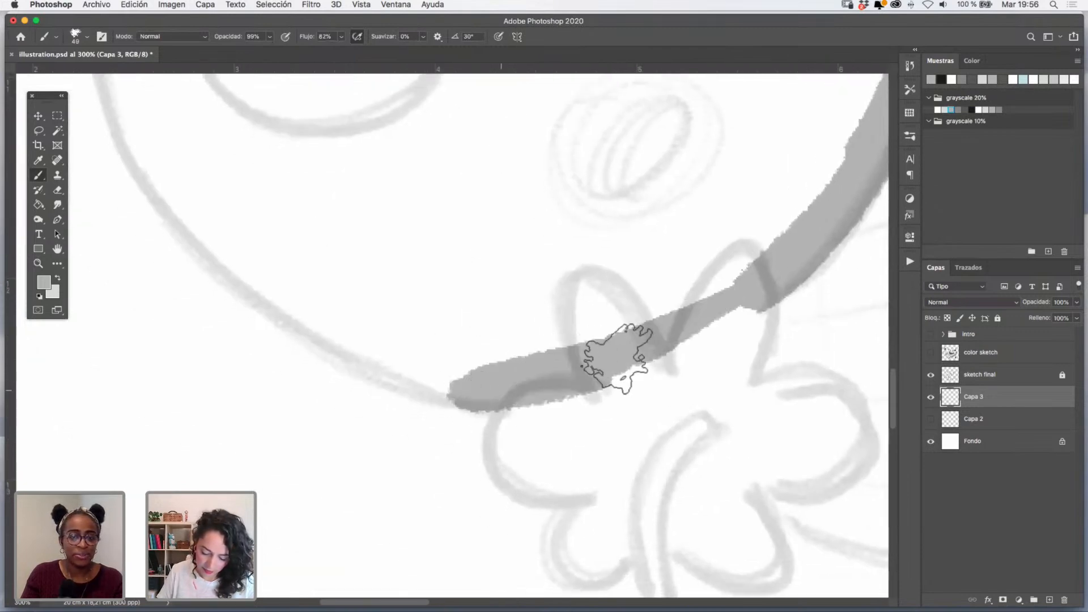
mouse_move(145, 134)
left_mouse_down()
mouse_move(220, 249)
mouse_move(271, 289)
mouse_move(395, 362)
mouse_move(466, 376)
left_mouse_up()
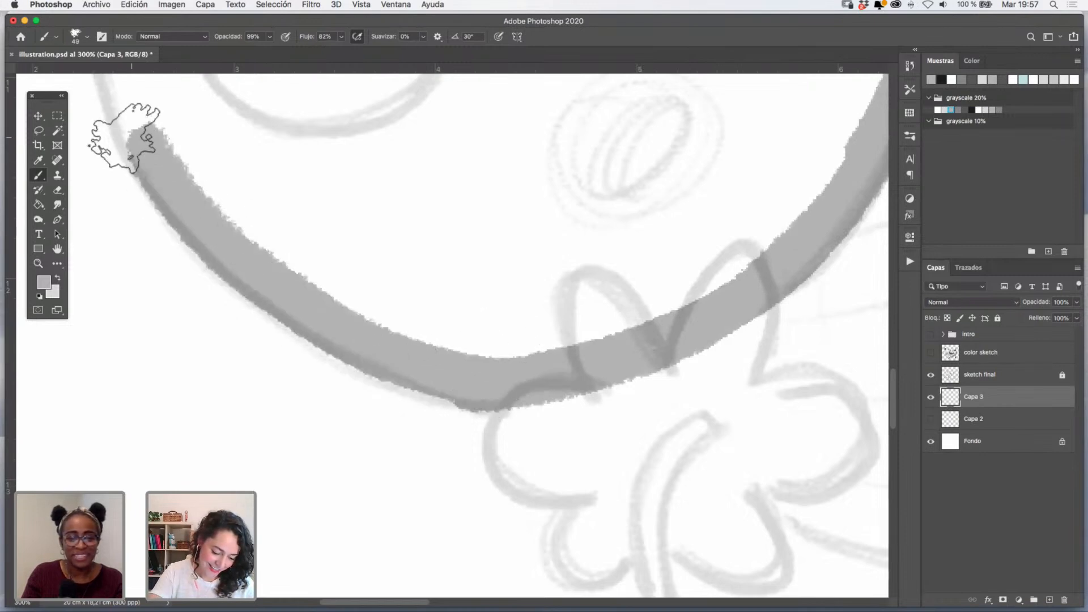
- Paint the grey contour up the back of the mouse's head and over the top of the front ear
scroll(354, 259, "up", 4)
scroll(354, 259, "left", 2)
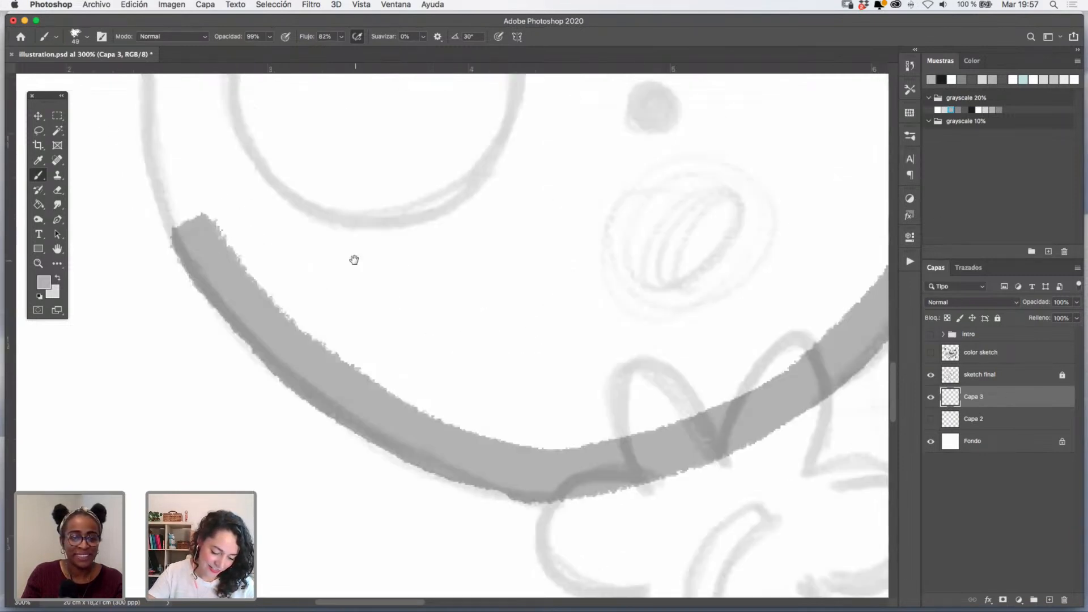
scroll(354, 259, "up", 5)
mouse_move(332, 127)
left_mouse_down()
mouse_move(299, 194)
mouse_move(306, 368)
mouse_move(292, 335)
mouse_move(328, 127)
mouse_move(287, 243)
mouse_move(306, 385)
left_mouse_up()
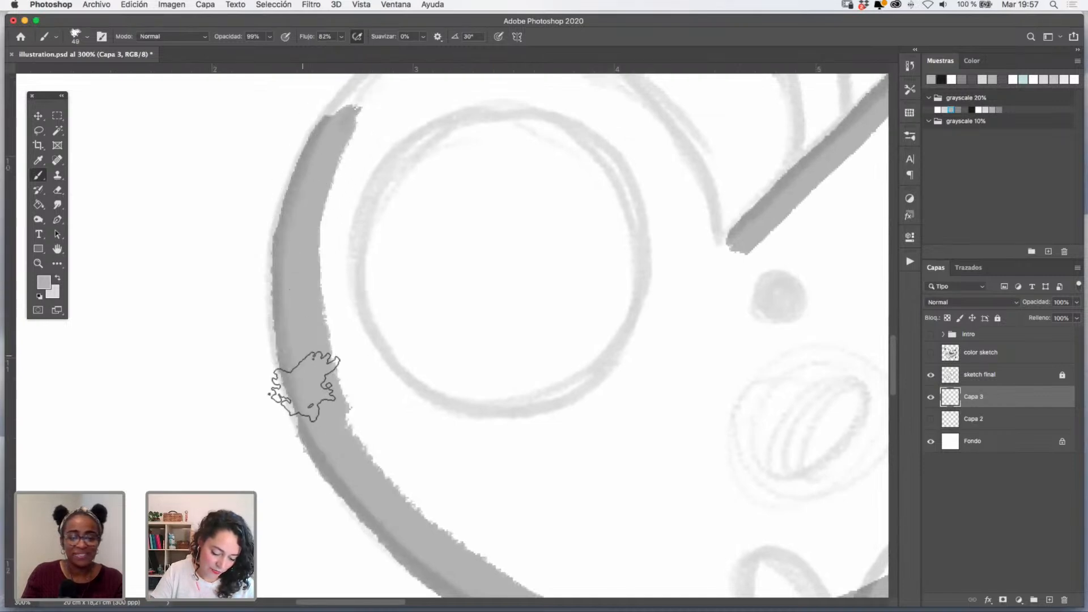
scroll(323, 250, "up", 5)
scroll(323, 250, "right", 2)
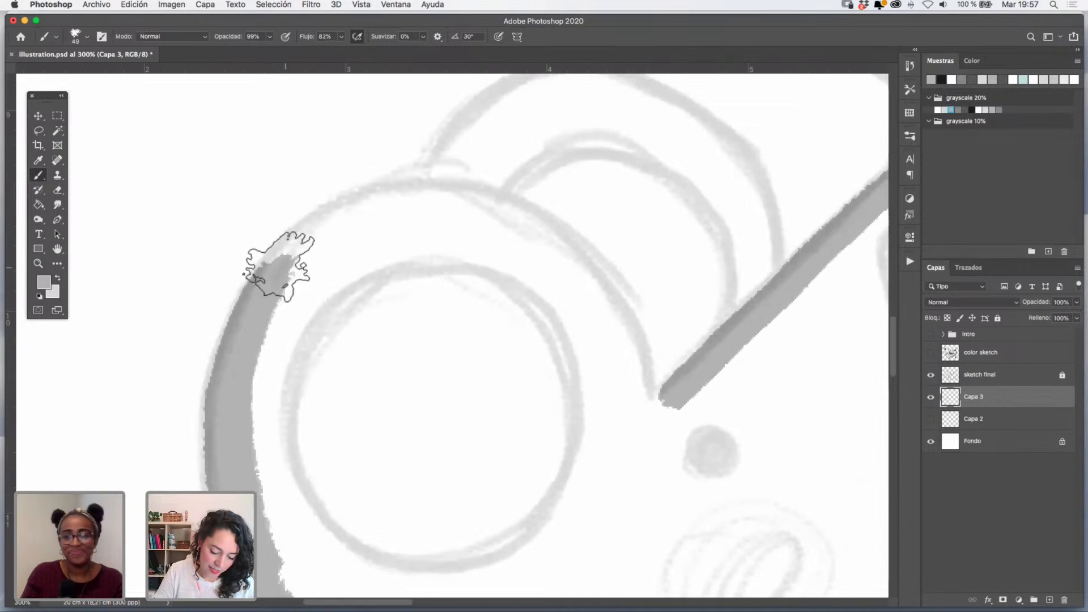
mouse_move(279, 266)
left_mouse_down()
mouse_move(354, 213)
mouse_move(384, 203)
mouse_move(280, 262)
mouse_move(360, 211)
mouse_move(422, 191)
mouse_move(495, 205)
mouse_move(435, 186)
left_mouse_up()
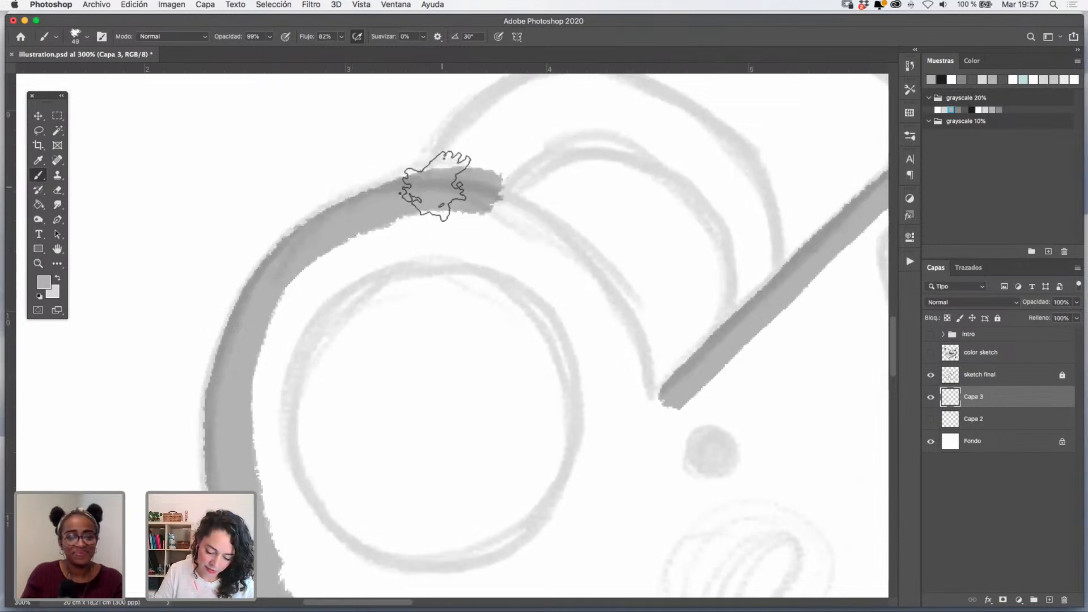
- Paint the grey contour of the mouse's rear ear down to the snout line, undoing the stray stroke
scroll(515, 264, "up", 3)
scroll(515, 265, "right", 2)
mouse_move(346, 264)
left_mouse_down()
mouse_move(382, 229)
mouse_move(469, 176)
mouse_move(572, 176)
mouse_move(625, 204)
mouse_move(666, 250)
mouse_move(688, 326)
mouse_move(681, 271)
mouse_move(612, 198)
mouse_move(512, 162)
mouse_move(413, 191)
mouse_move(345, 262)
left_mouse_up()
key("super+z")
- Examine the brush presets in the TOP FAVOURITES group, keeping KYLE Ultimate Rough Inking 2 as the active brush
left_click(910, 136)
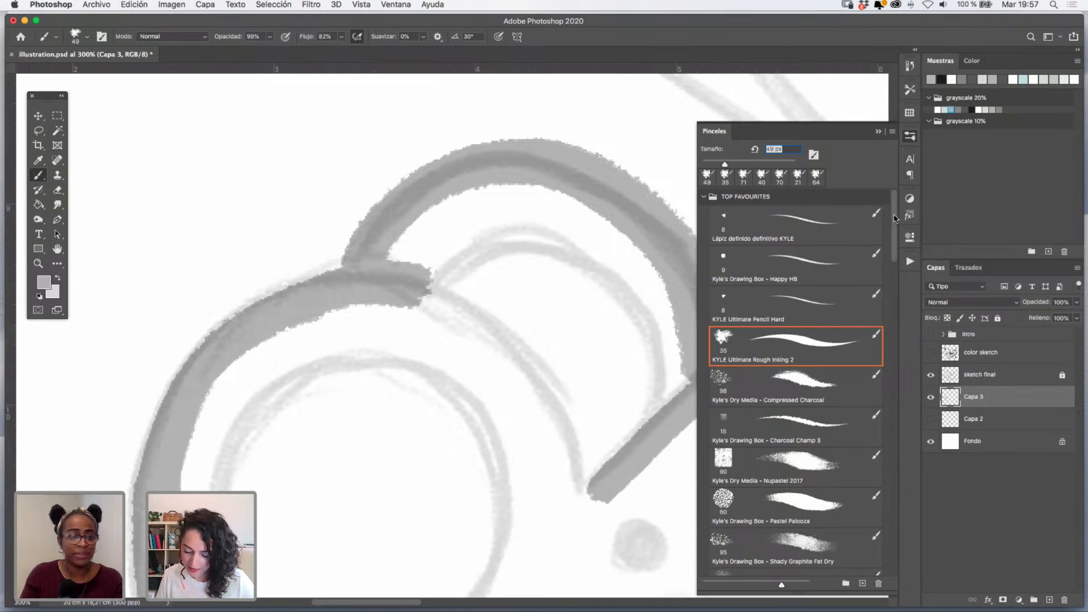
left_click_drag(894, 215, 894, 213)
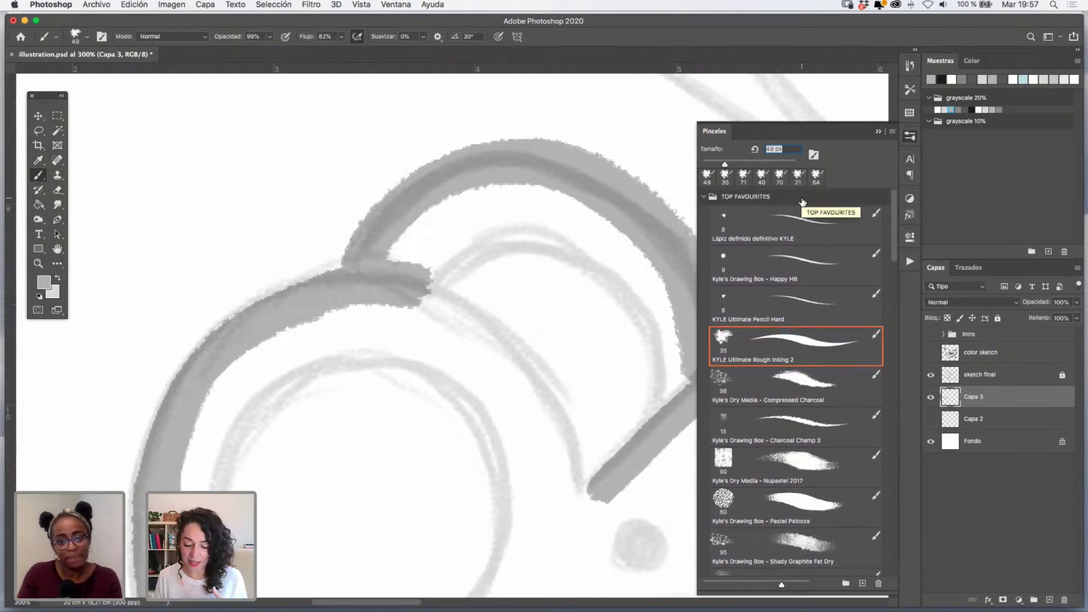
left_click(749, 216)
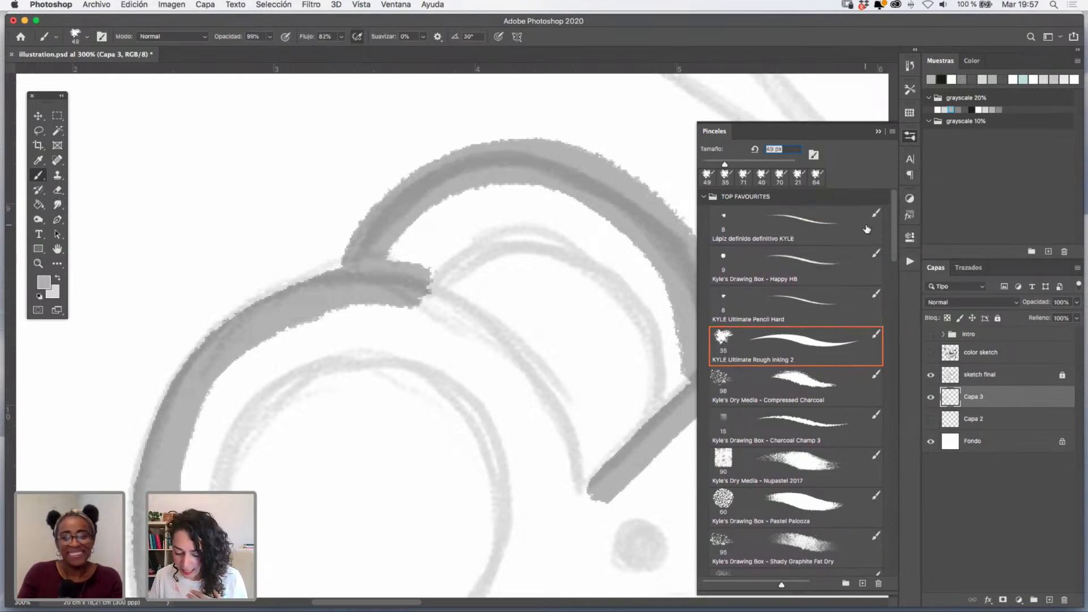
scroll(895, 221, "down", 2)
scroll(893, 221, "up", 2)
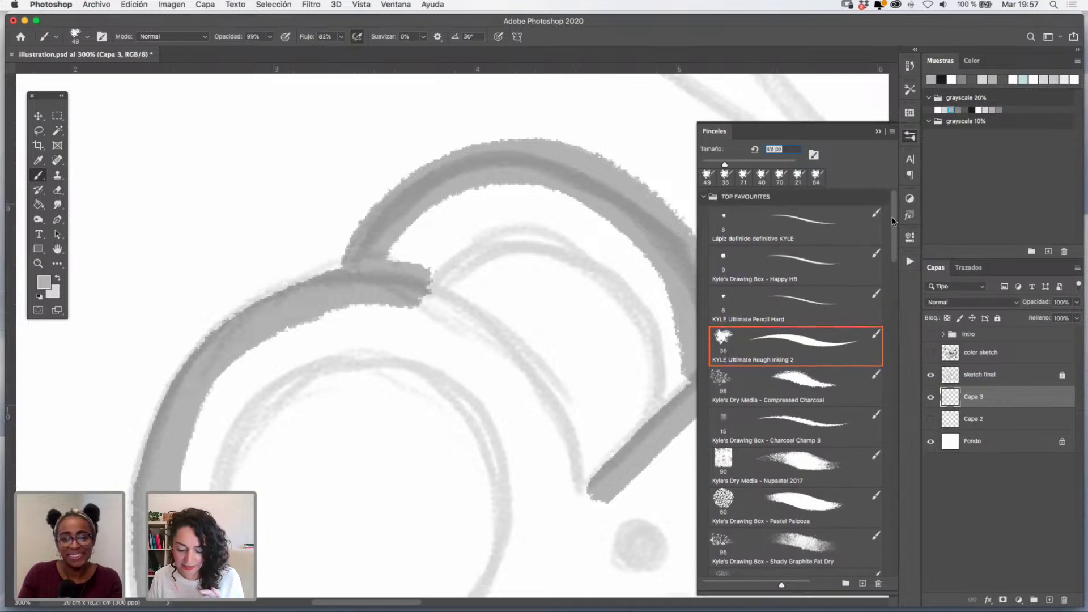
scroll(893, 223, "down", 3)
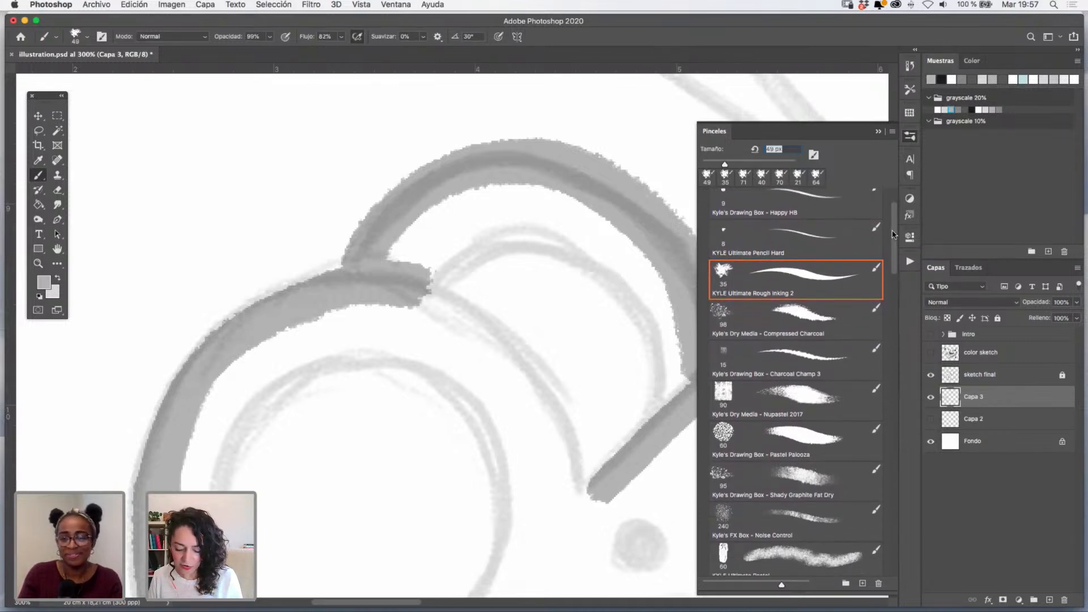
scroll(893, 234, "down", 1)
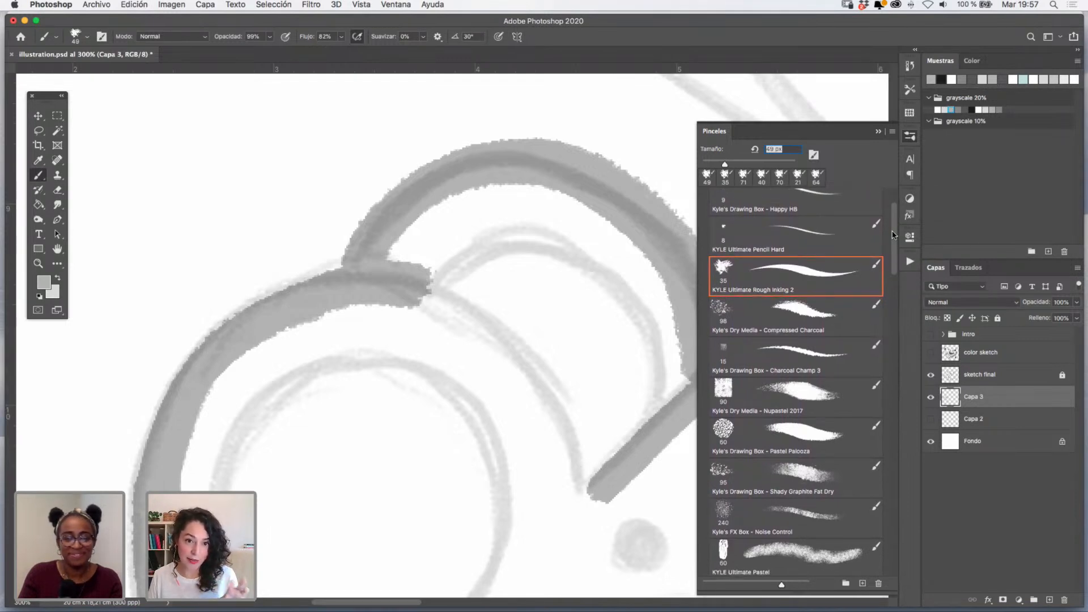
scroll(891, 238, "down", 2)
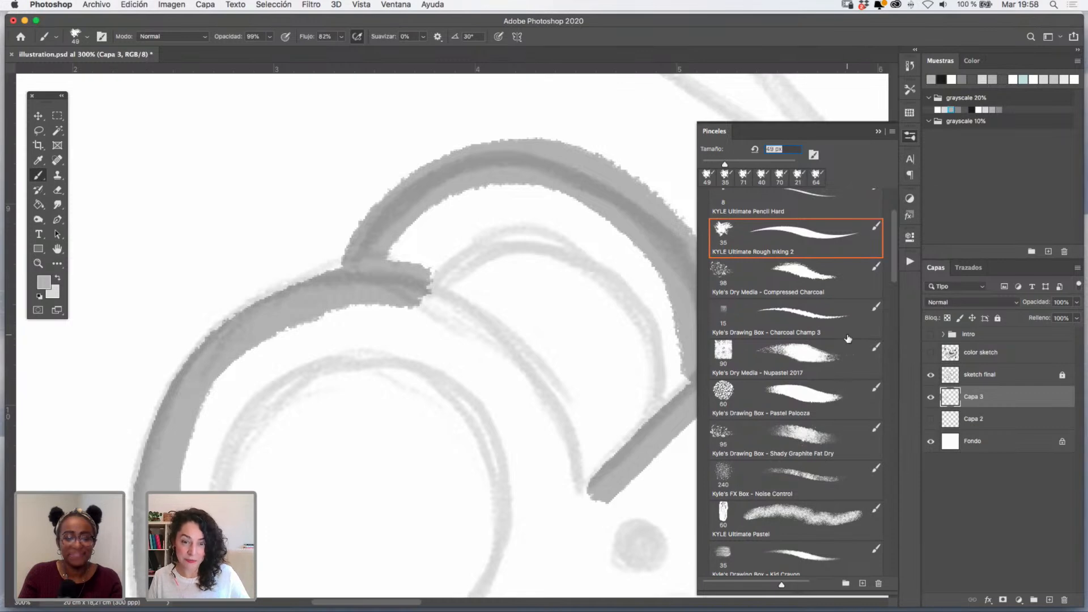
left_click(879, 133)
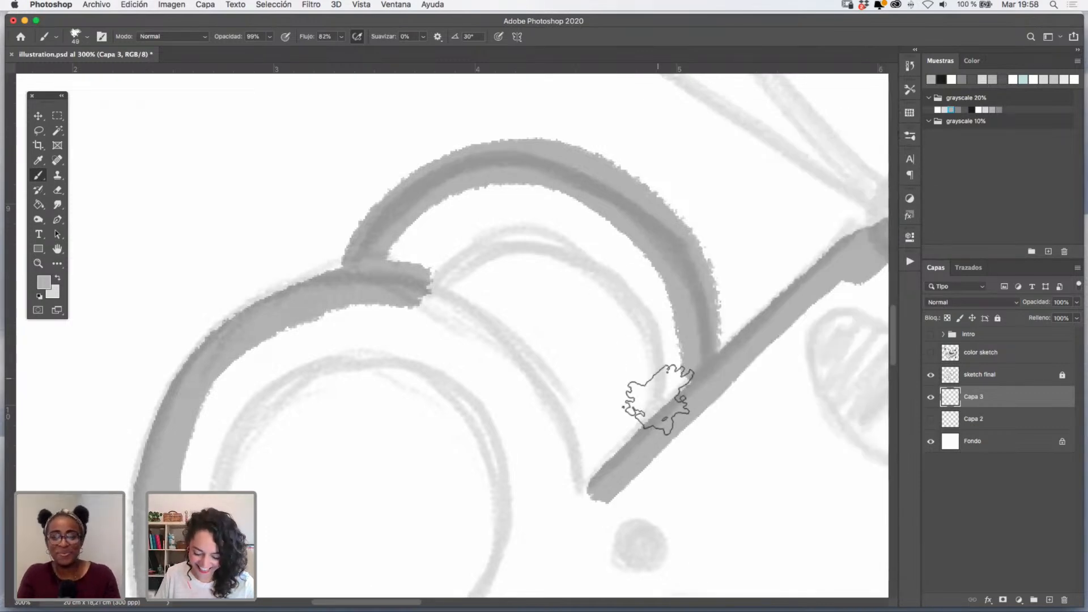
- Fill the outlined mouse head and both ears with solid grey on Capa 3 and cover the remaining gaps
left_click_drag(634, 340, 615, 176)
key("z")
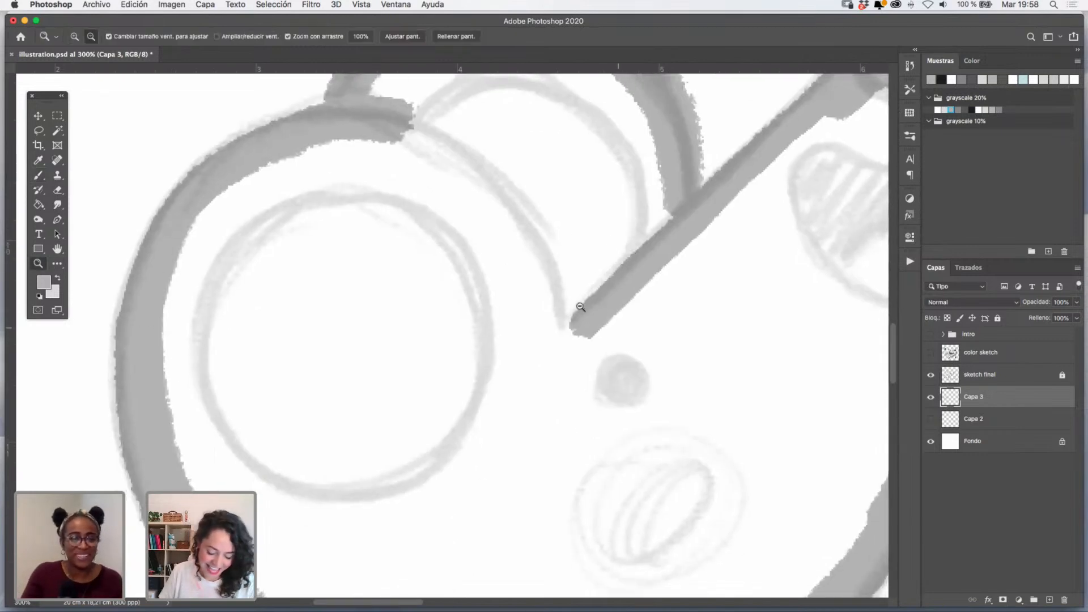
left_click(618, 323, "alt")
left_click_drag(695, 346, 656, 327)
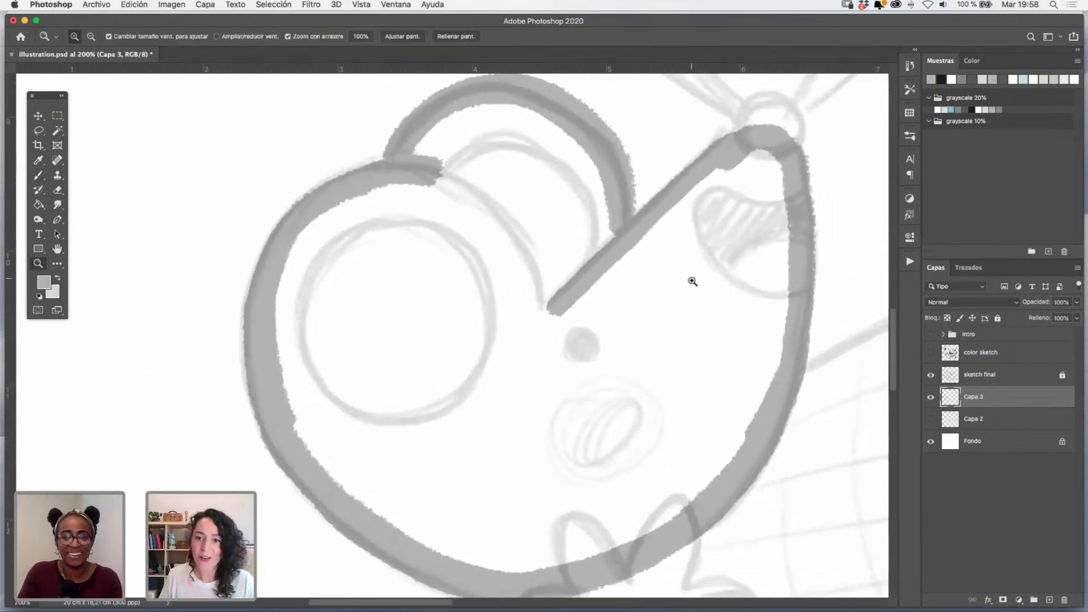
left_click(38, 175)
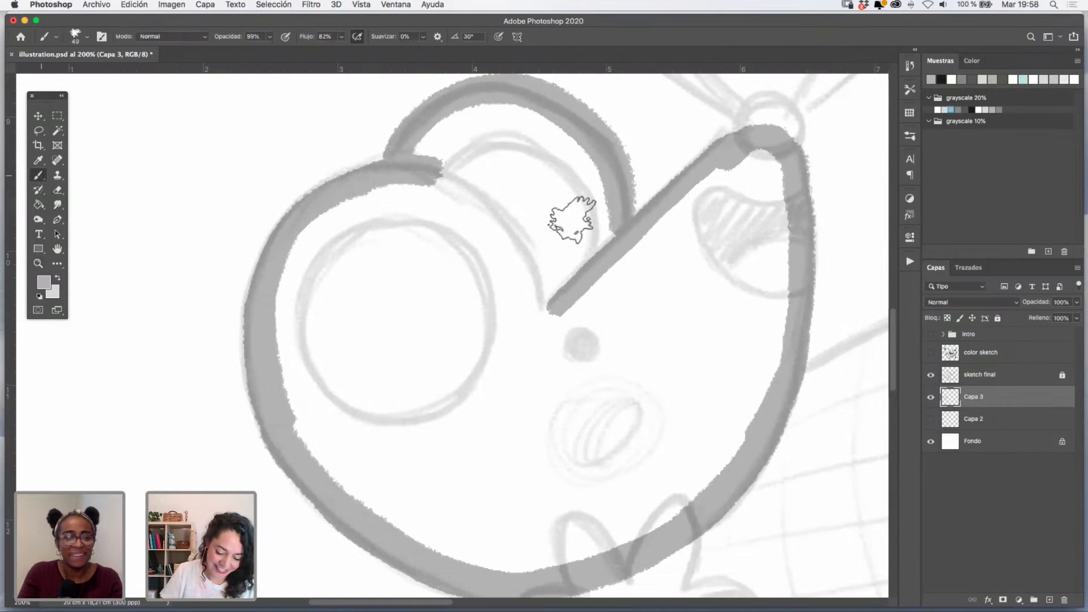
mouse_move(639, 260)
left_mouse_down()
mouse_move(685, 207)
mouse_move(650, 333)
mouse_move(728, 296)
mouse_move(749, 339)
mouse_move(723, 417)
mouse_move(750, 357)
mouse_move(758, 179)
mouse_move(730, 166)
mouse_move(745, 157)
mouse_move(735, 235)
mouse_move(782, 278)
mouse_move(747, 382)
mouse_move(627, 303)
left_mouse_up()
mouse_move(583, 183)
left_mouse_down()
mouse_move(569, 153)
mouse_move(489, 124)
mouse_move(463, 165)
mouse_move(496, 125)
mouse_move(510, 146)
mouse_move(496, 266)
mouse_move(527, 315)
mouse_move(554, 320)
mouse_move(461, 224)
mouse_move(370, 198)
mouse_move(311, 385)
mouse_move(314, 416)
mouse_move(335, 380)
mouse_move(367, 421)
mouse_move(401, 415)
mouse_move(467, 372)
mouse_move(499, 392)
mouse_move(568, 324)
mouse_move(604, 415)
mouse_move(613, 478)
mouse_move(660, 500)
mouse_move(614, 538)
mouse_move(580, 520)
mouse_move(673, 490)
mouse_move(600, 497)
mouse_move(507, 402)
mouse_move(399, 258)
mouse_move(418, 446)
mouse_move(308, 405)
mouse_move(325, 440)
mouse_move(451, 535)
mouse_move(427, 430)
mouse_move(542, 279)
left_mouse_up()
mouse_move(453, 400)
left_mouse_down()
mouse_move(440, 413)
mouse_move(479, 407)
left_mouse_up()
left_click_drag(632, 296, 597, 451)
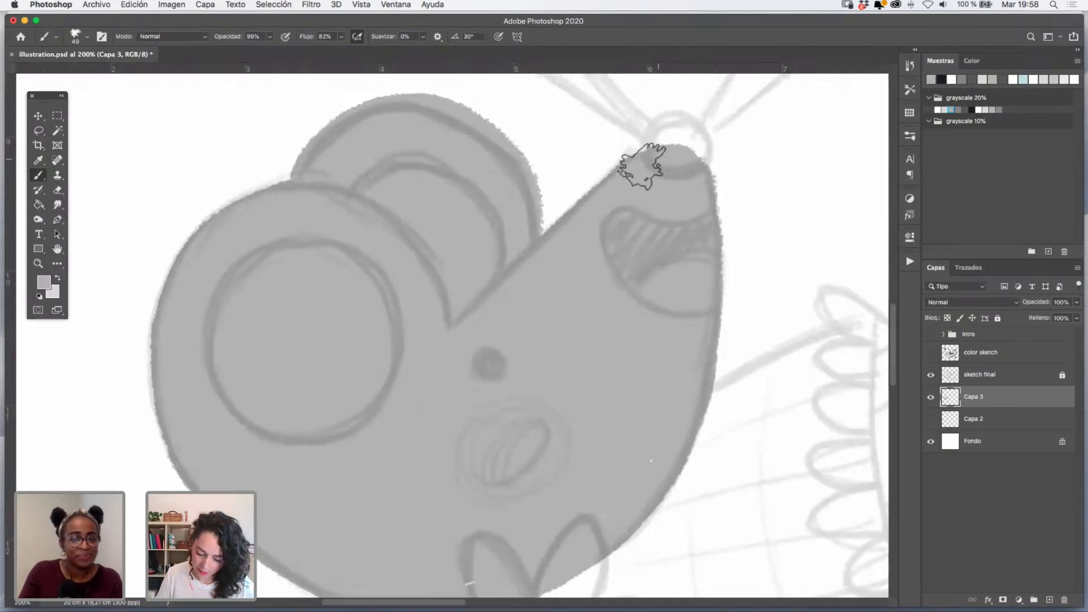
left_click(643, 465)
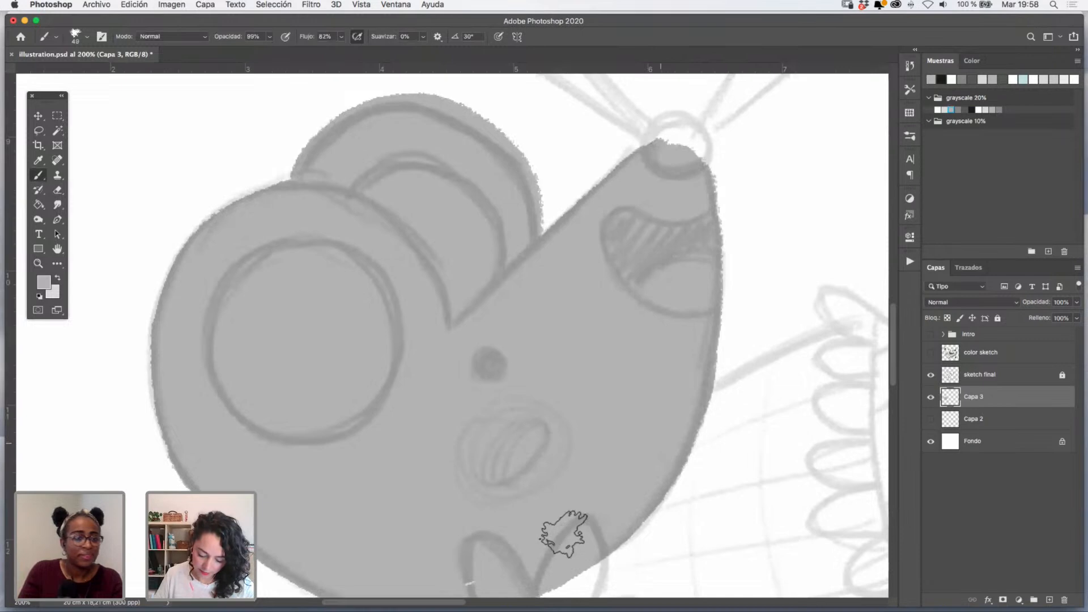
- Create a layer group named dormmouse above Capa 3
mouse_move(599, 445)
left_mouse_down()
mouse_move(620, 323)
mouse_move(597, 368)
left_mouse_up()
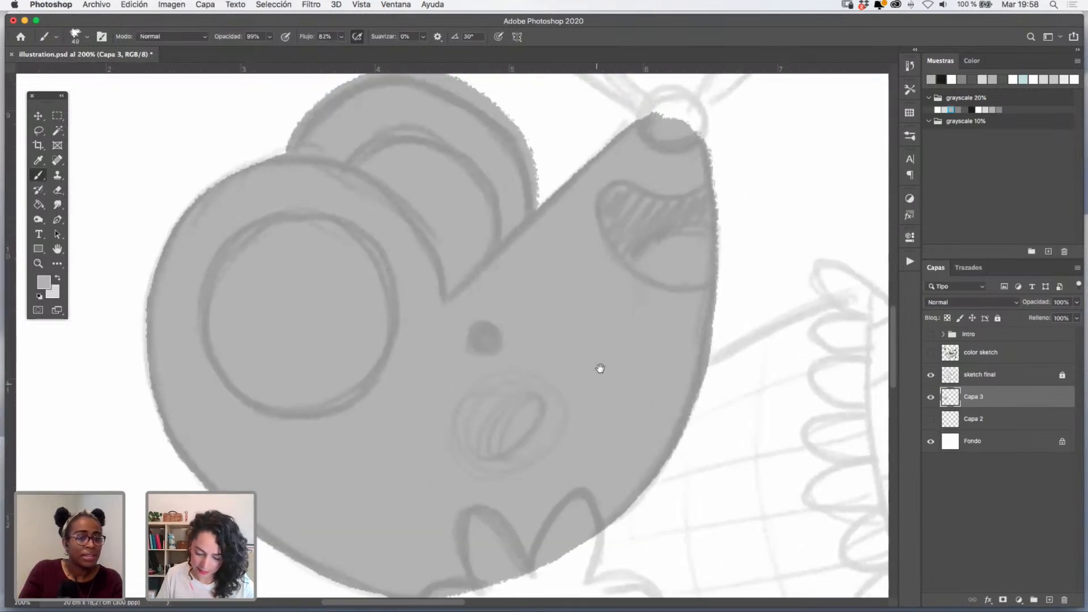
left_click_drag(632, 262, 618, 297)
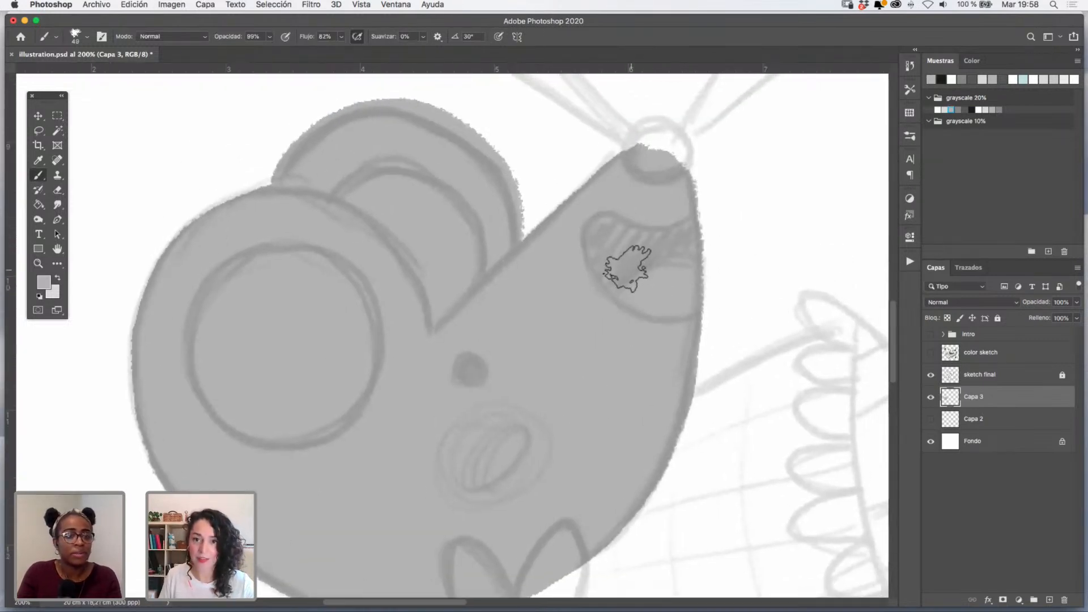
left_click(1034, 599)
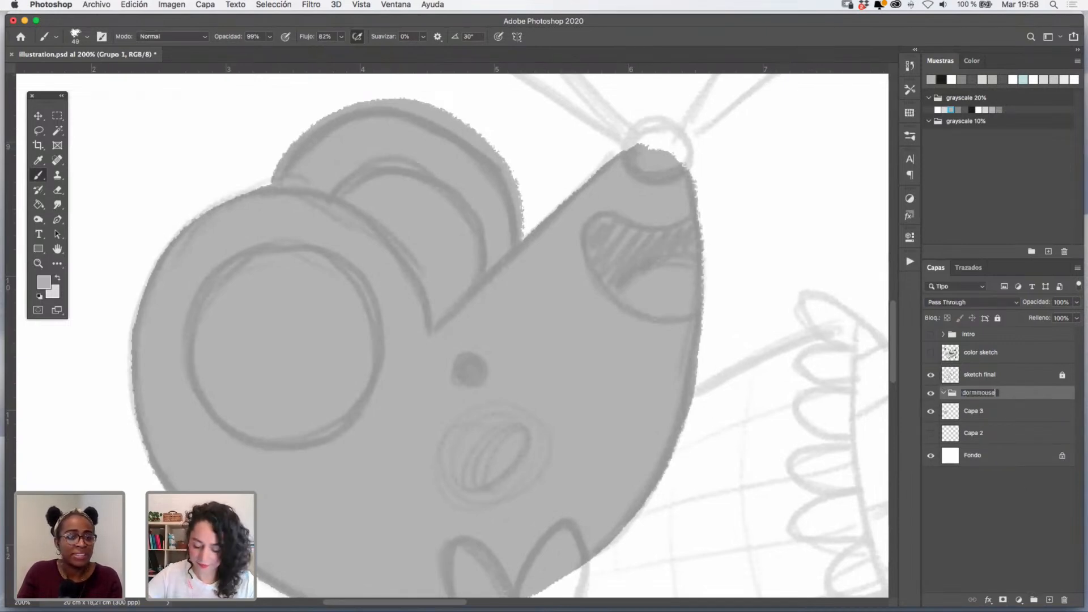
key("Return")
- Add a new layer above Capa 3 inside the group and paint the mouse's nose and eye in dark grey
left_click(1007, 411)
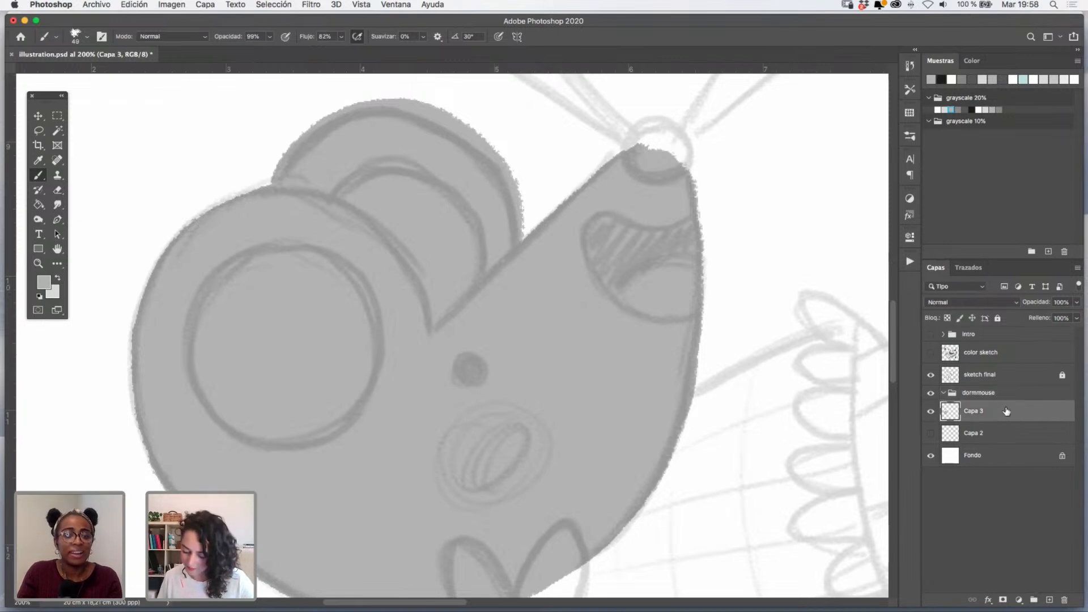
left_click(1049, 600)
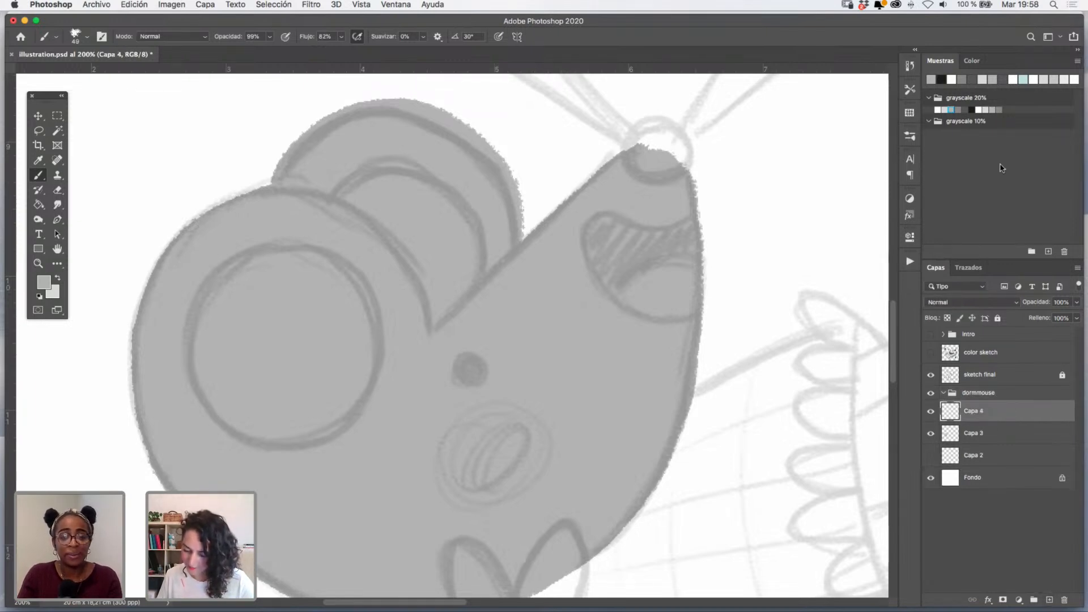
left_click(965, 110)
mouse_move(661, 141)
left_mouse_down()
mouse_move(637, 150)
mouse_move(673, 143)
mouse_move(642, 161)
mouse_move(672, 140)
mouse_move(637, 153)
mouse_move(671, 153)
mouse_move(637, 136)
mouse_move(666, 165)
mouse_move(655, 124)
mouse_move(651, 167)
mouse_move(663, 135)
left_mouse_up()
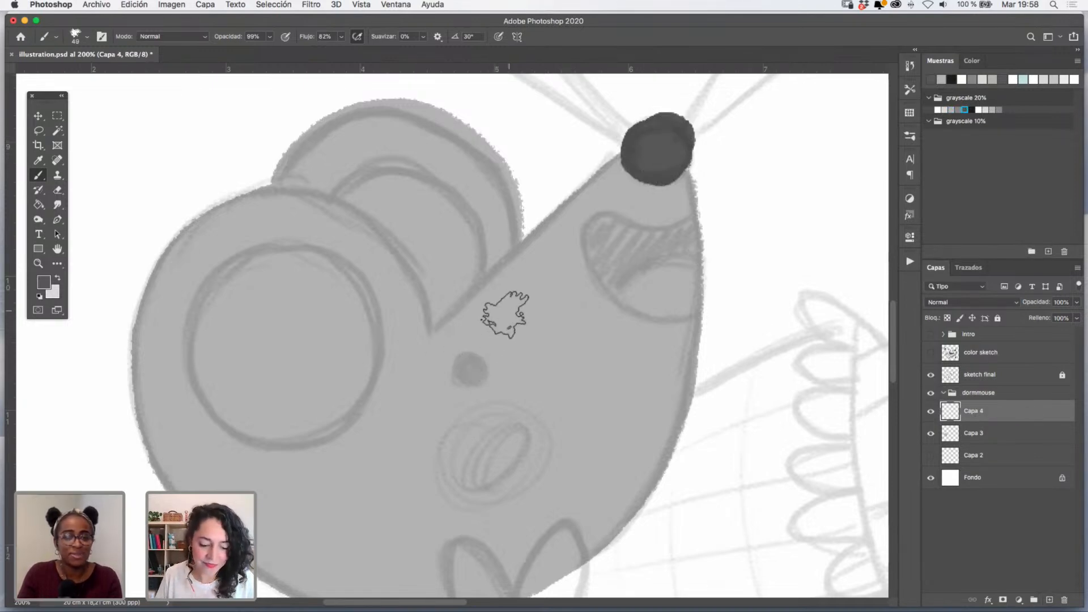
left_click_drag(498, 355, 466, 368)
key("super+z")
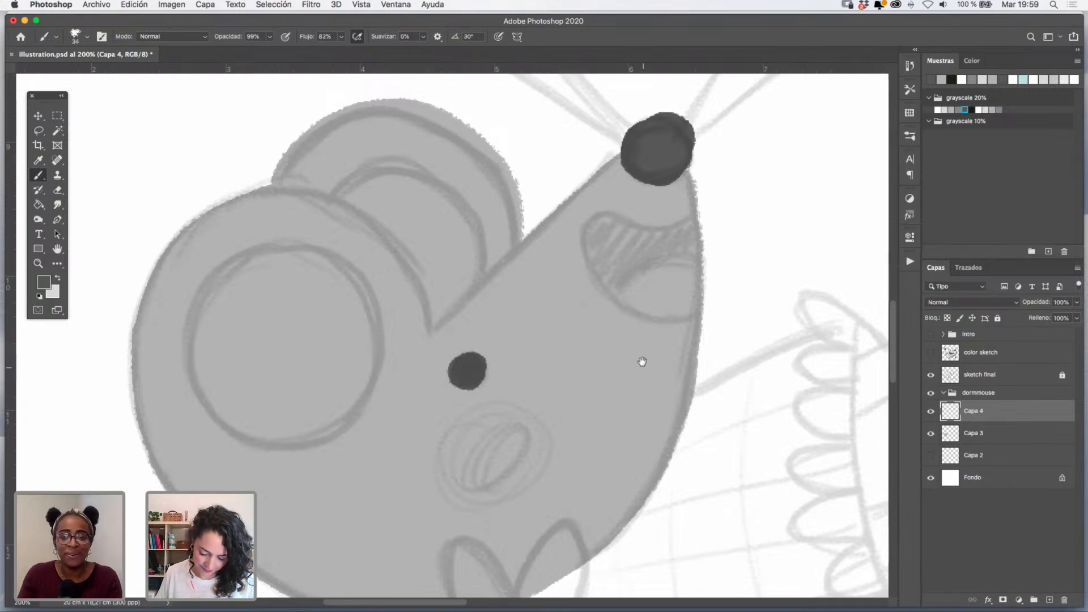
left_click_drag(641, 362, 626, 339)
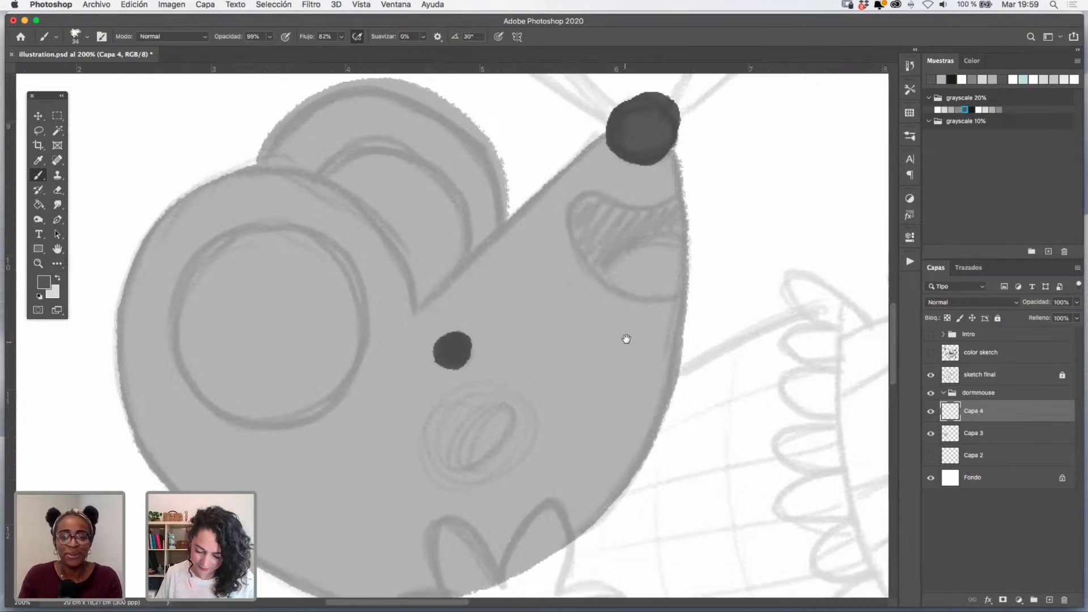
- Add another new layer directly above Capa 3 and clip it to the mouse's head with a clipping mask
left_click(981, 436)
left_click_drag(619, 438, 636, 272)
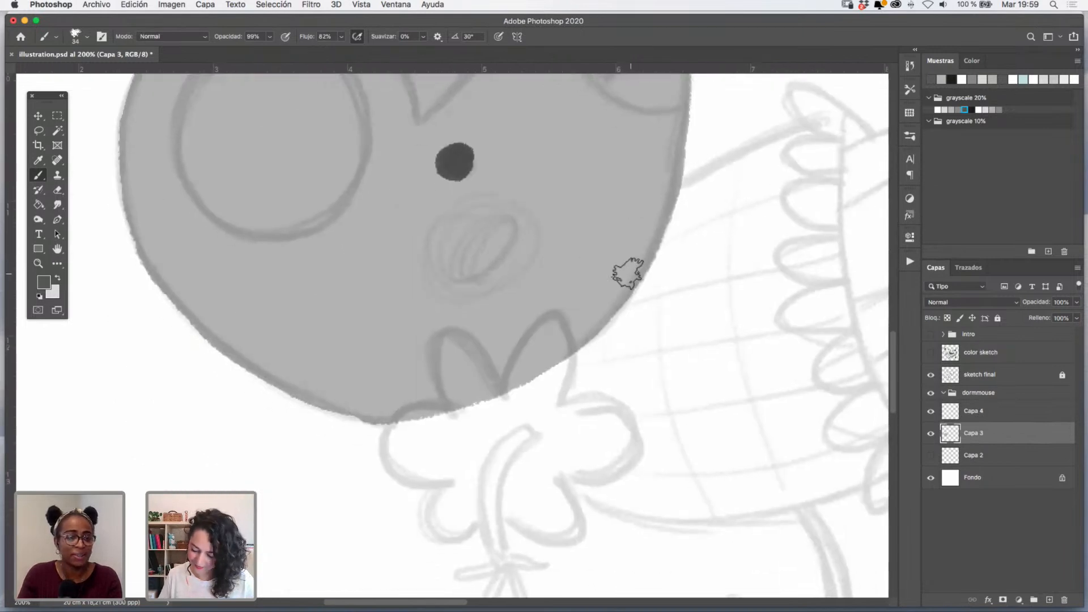
left_click_drag(668, 227, 661, 359)
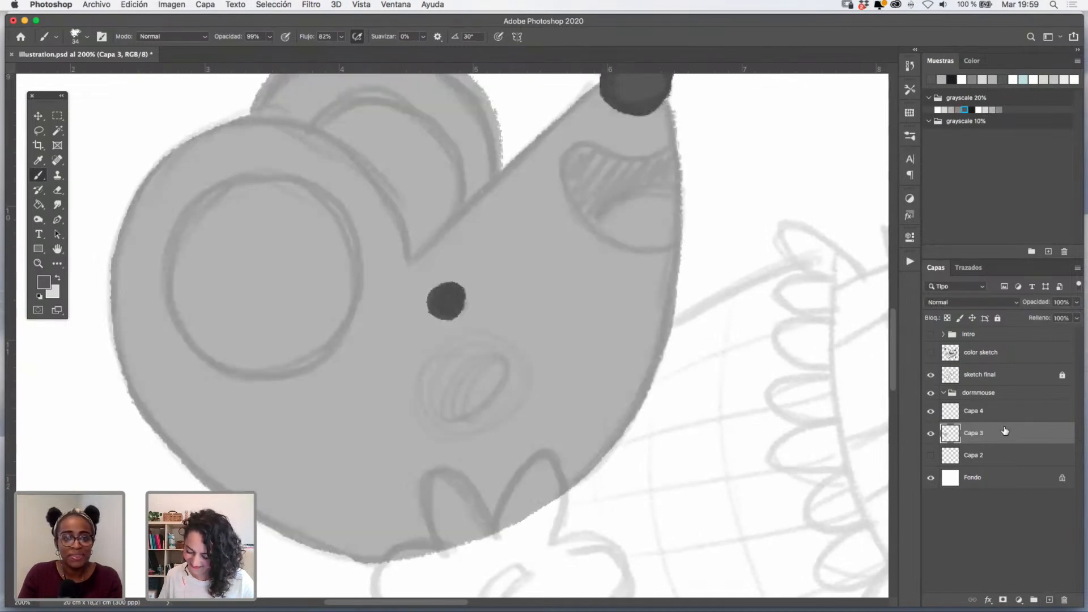
left_click(1049, 600)
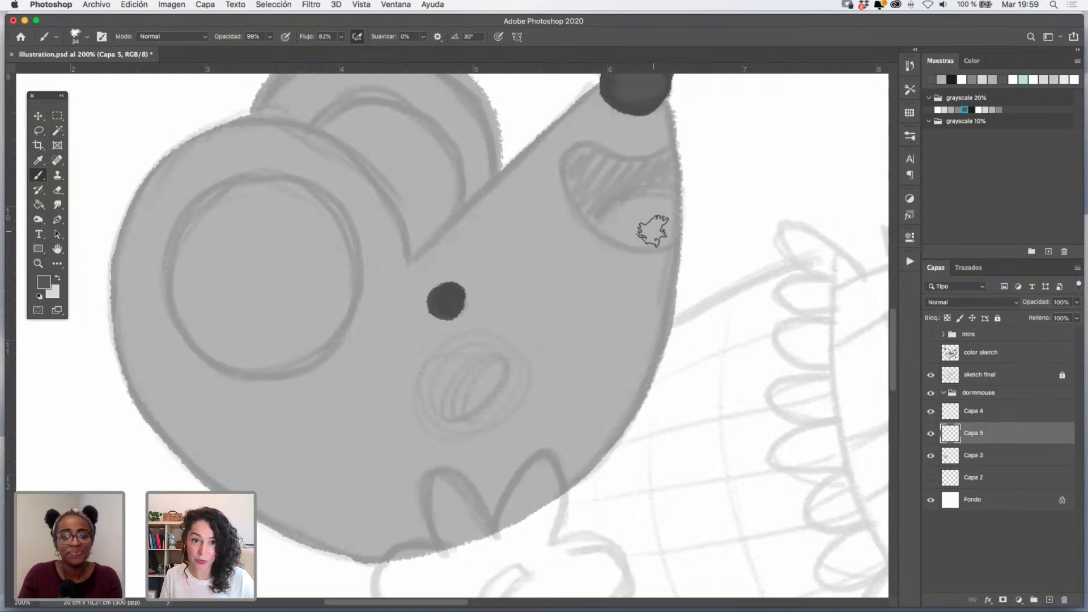
right_click(989, 435)
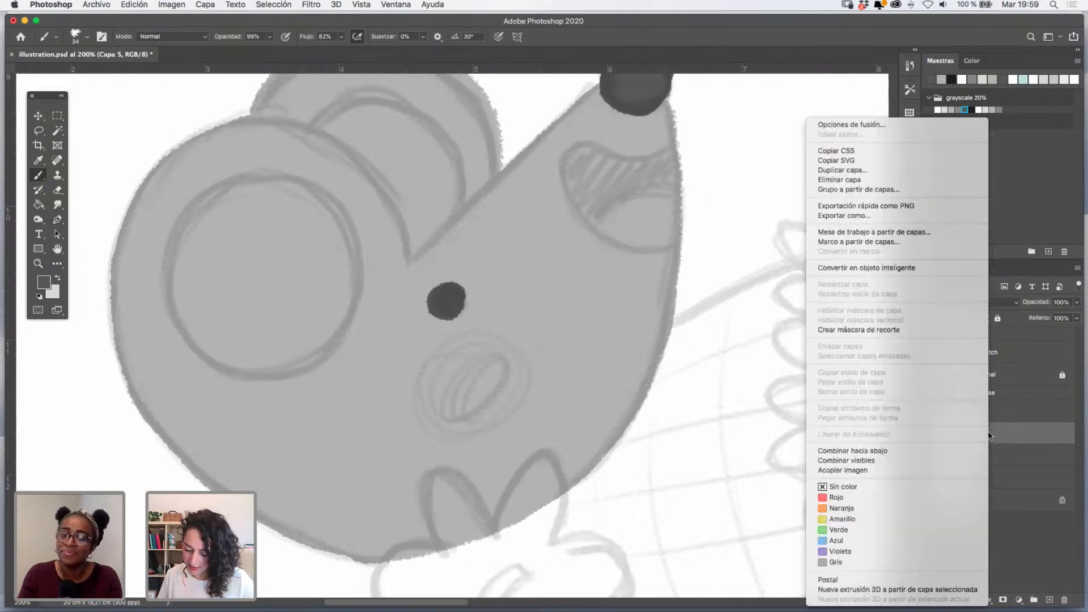
left_click(904, 330)
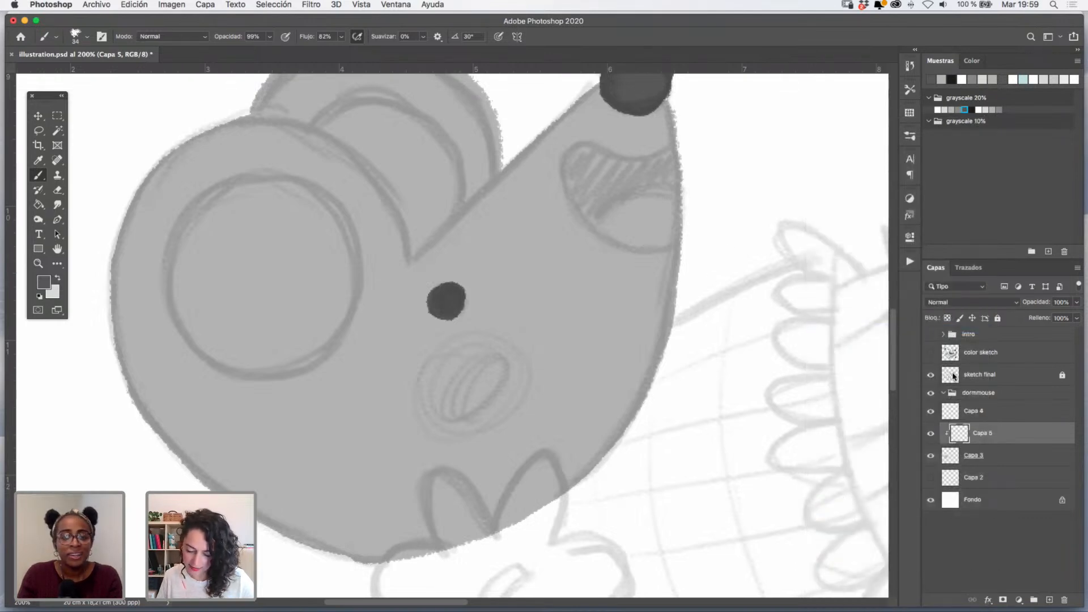
- Paint the mouse's open mouth solid dark grey on the clipped layer, undoing the stray strokes
mouse_move(676, 146)
left_mouse_down()
mouse_move(635, 164)
mouse_move(578, 146)
mouse_move(570, 157)
mouse_move(586, 205)
mouse_move(647, 228)
mouse_move(674, 222)
mouse_move(659, 173)
mouse_move(641, 183)
mouse_move(585, 156)
mouse_move(650, 213)
mouse_move(667, 205)
mouse_move(662, 162)
mouse_move(580, 151)
mouse_move(575, 193)
mouse_move(619, 234)
mouse_move(682, 233)
mouse_move(666, 181)
mouse_move(639, 199)
mouse_move(606, 188)
mouse_move(632, 207)
mouse_move(659, 200)
left_mouse_up()
key("super+z")
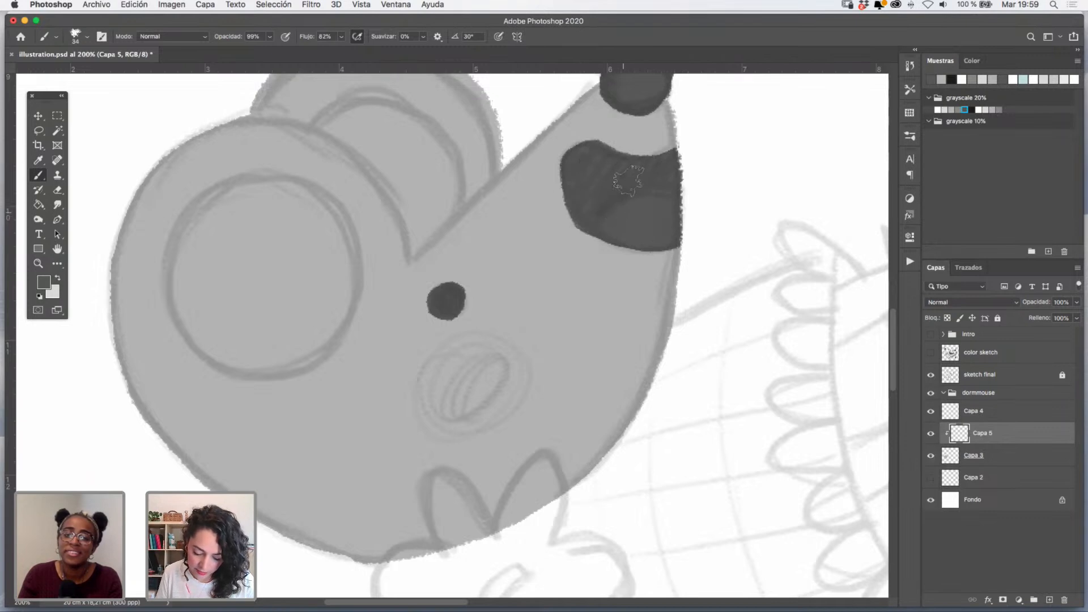
key("super+z")
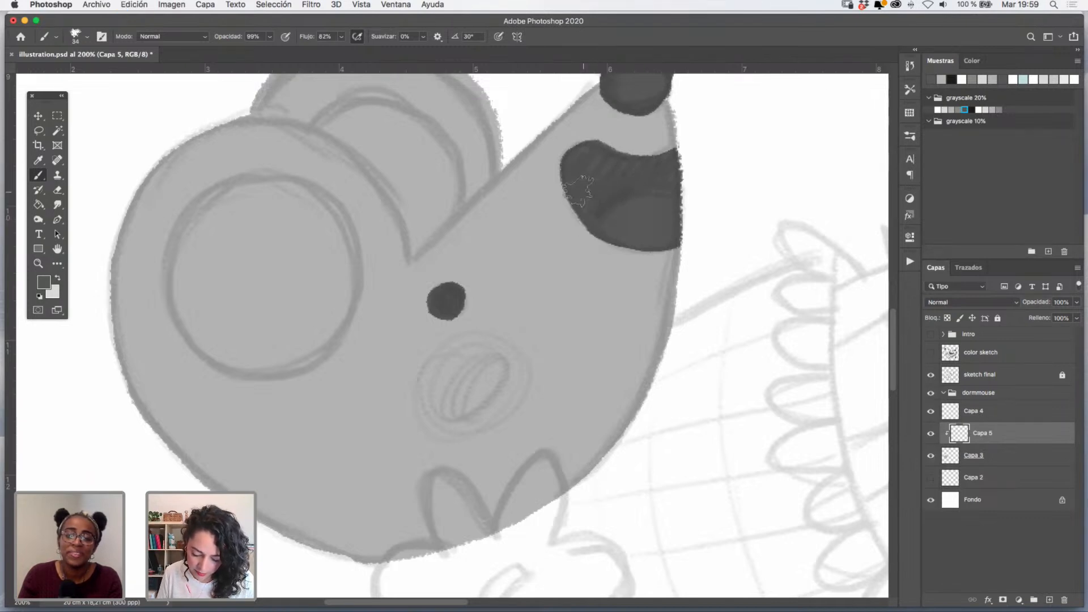
scroll(695, 295, "down", 3)
scroll(695, 314, "up", 3)
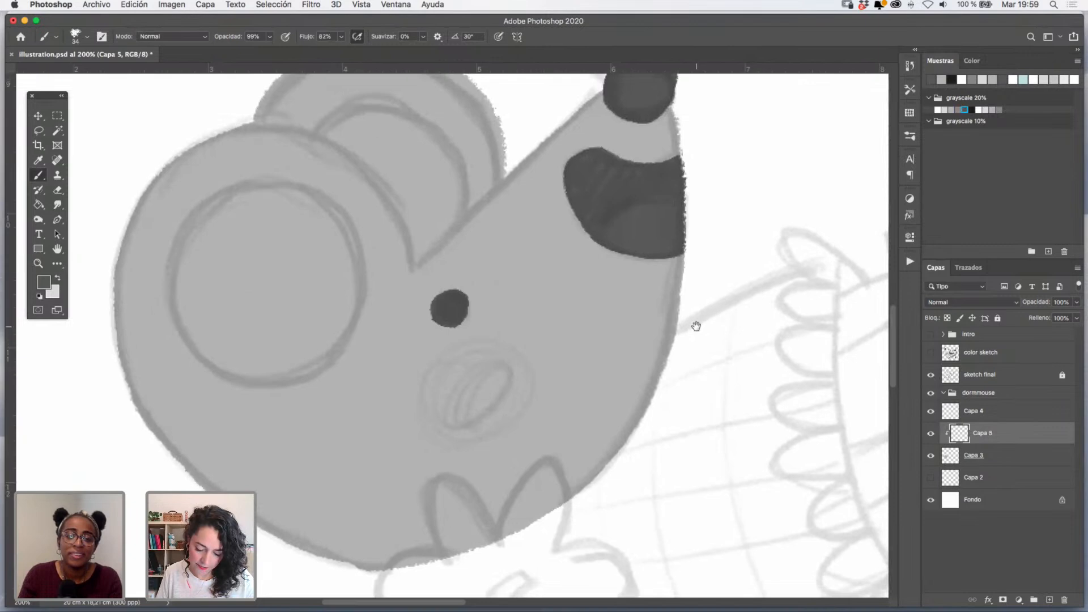
scroll(690, 425, "down", 3)
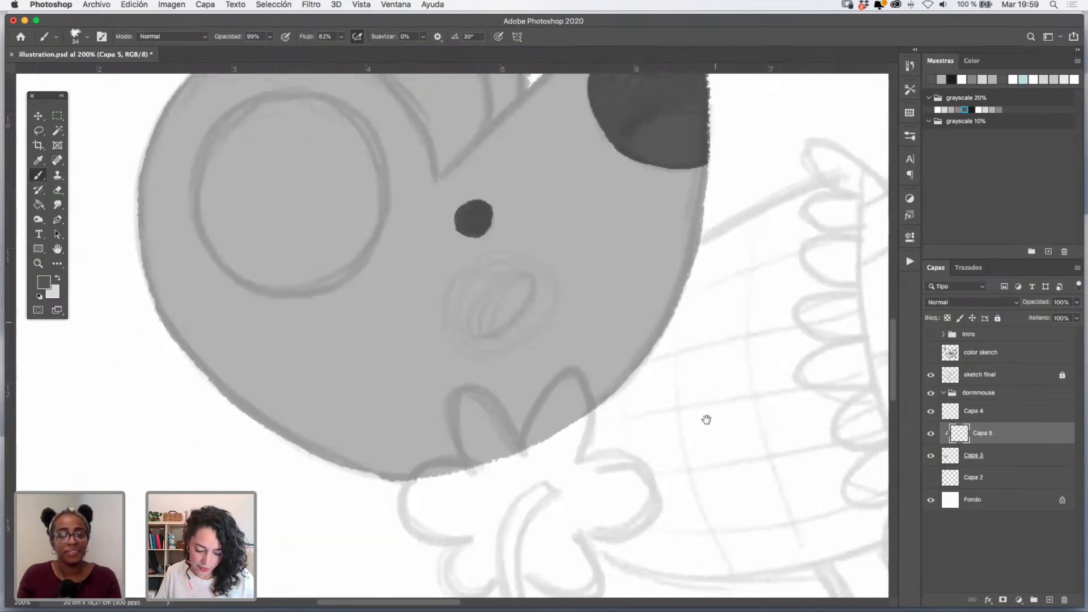
scroll(704, 418, "up", 3)
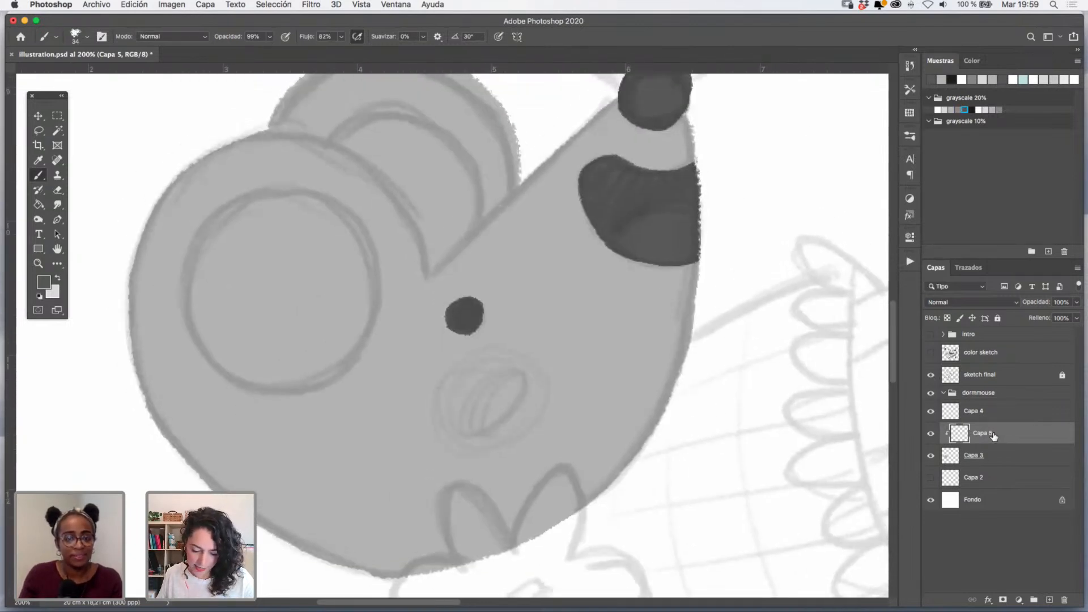
- Fill the inner areas of the mouse's front and rear ears with white on the clipped layer
left_click(978, 109)
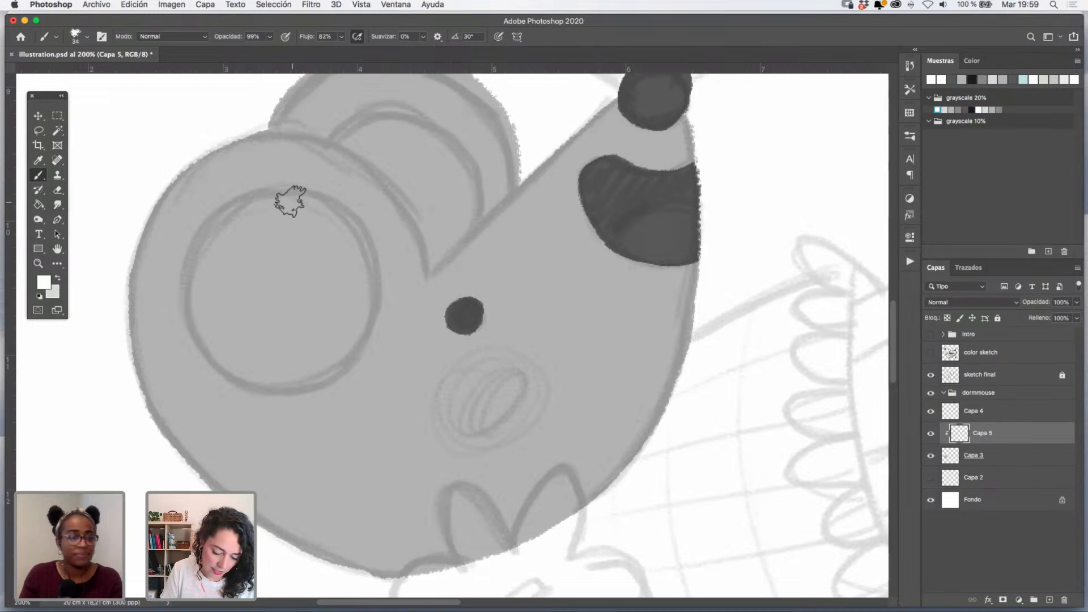
mouse_move(290, 199)
left_mouse_down()
mouse_move(187, 285)
mouse_move(228, 358)
mouse_move(340, 354)
mouse_move(360, 261)
mouse_move(221, 215)
mouse_move(230, 339)
mouse_move(327, 244)
mouse_move(219, 292)
mouse_move(266, 224)
mouse_move(285, 322)
mouse_move(305, 331)
mouse_move(293, 335)
mouse_move(284, 231)
mouse_move(267, 243)
mouse_move(321, 266)
left_mouse_up()
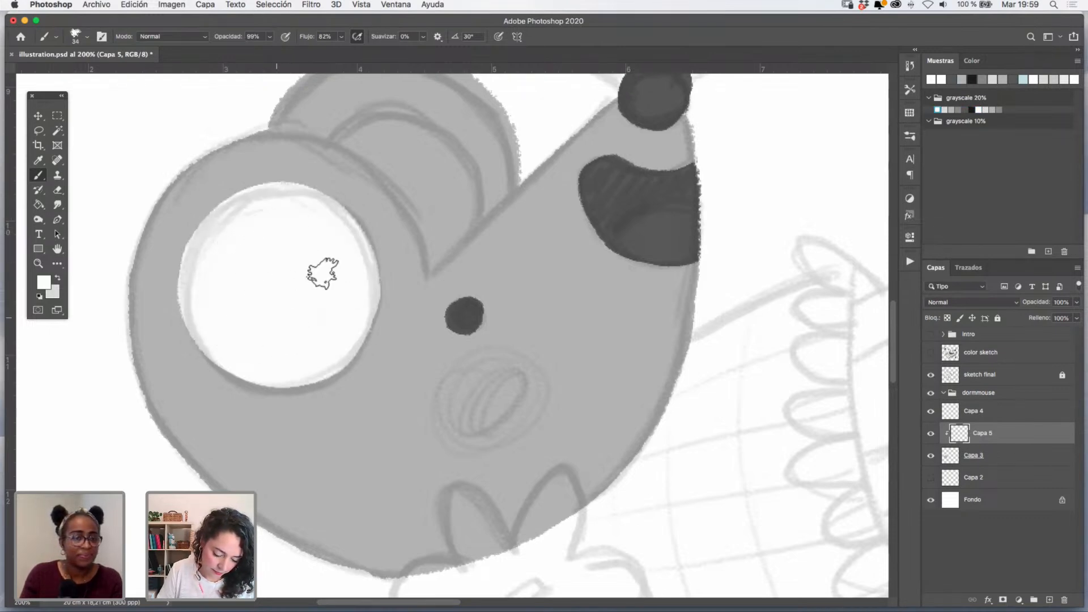
left_click_drag(414, 151, 417, 184)
mouse_move(346, 168)
left_mouse_down()
mouse_move(381, 189)
mouse_move(437, 287)
mouse_move(449, 272)
left_mouse_up()
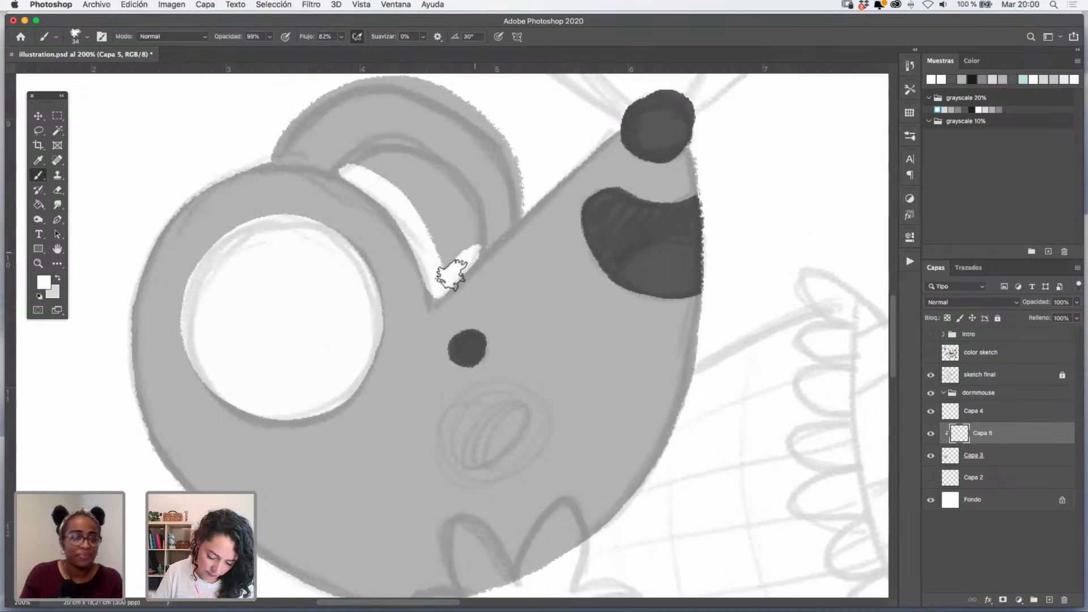
mouse_move(347, 165)
left_mouse_down()
mouse_move(399, 152)
mouse_move(428, 168)
mouse_move(459, 213)
mouse_move(461, 249)
mouse_move(460, 208)
mouse_move(382, 157)
mouse_move(434, 237)
mouse_move(369, 166)
mouse_move(347, 166)
mouse_move(405, 151)
mouse_move(453, 184)
mouse_move(470, 241)
mouse_move(438, 258)
mouse_move(434, 293)
left_mouse_up()
- Add a new layer above Capa 4 and check the color sketch layer for reference values
scroll(609, 380, "down", 5)
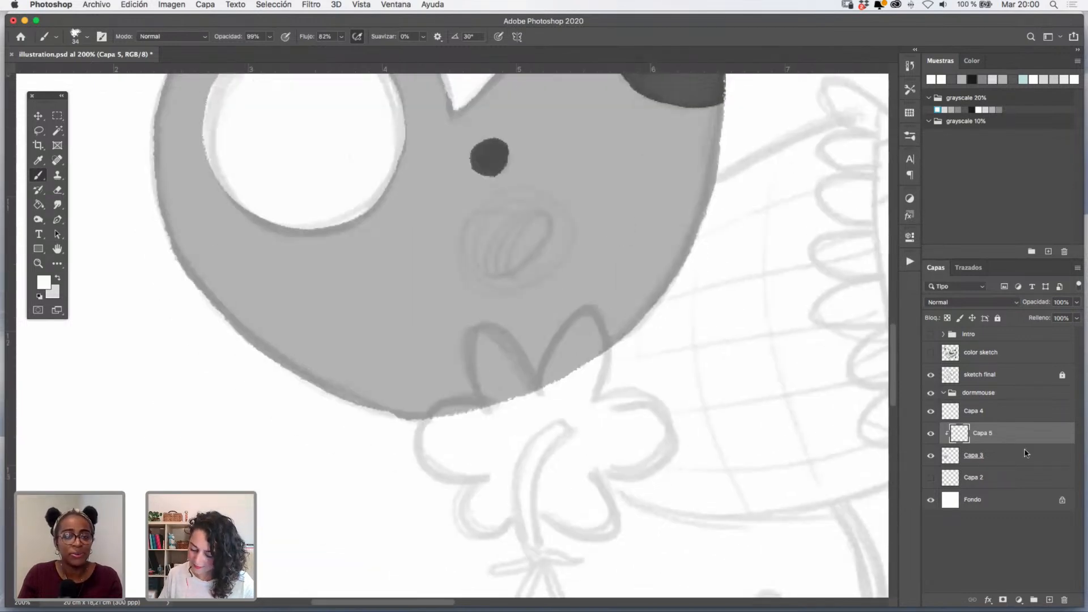
left_click(981, 415)
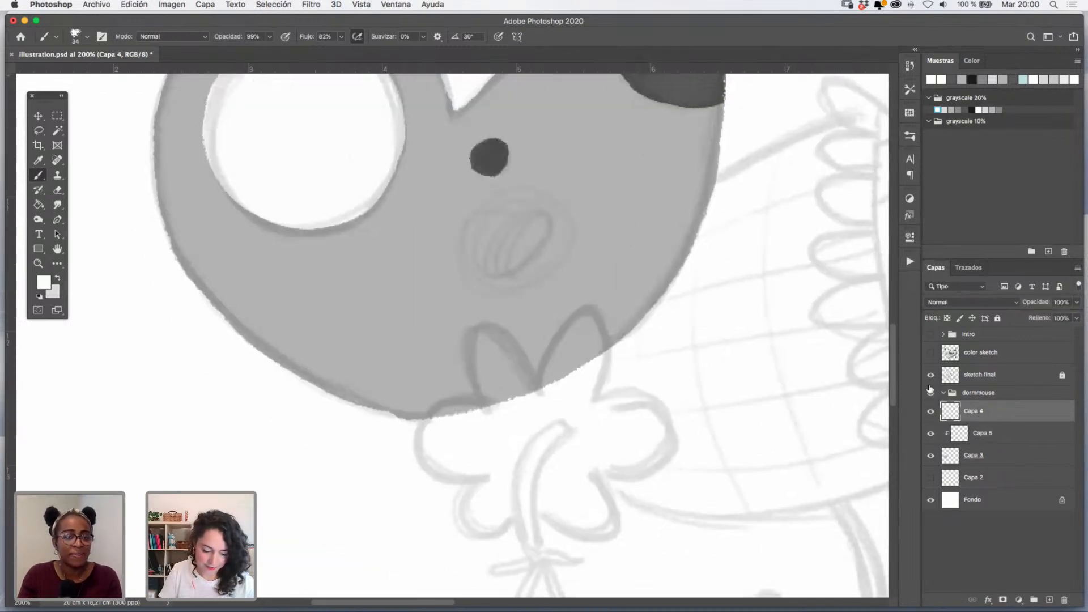
left_click(41, 265)
left_click(669, 327, "alt")
left_click(670, 327, "alt")
left_click_drag(704, 321, 589, 331)
left_click(625, 361)
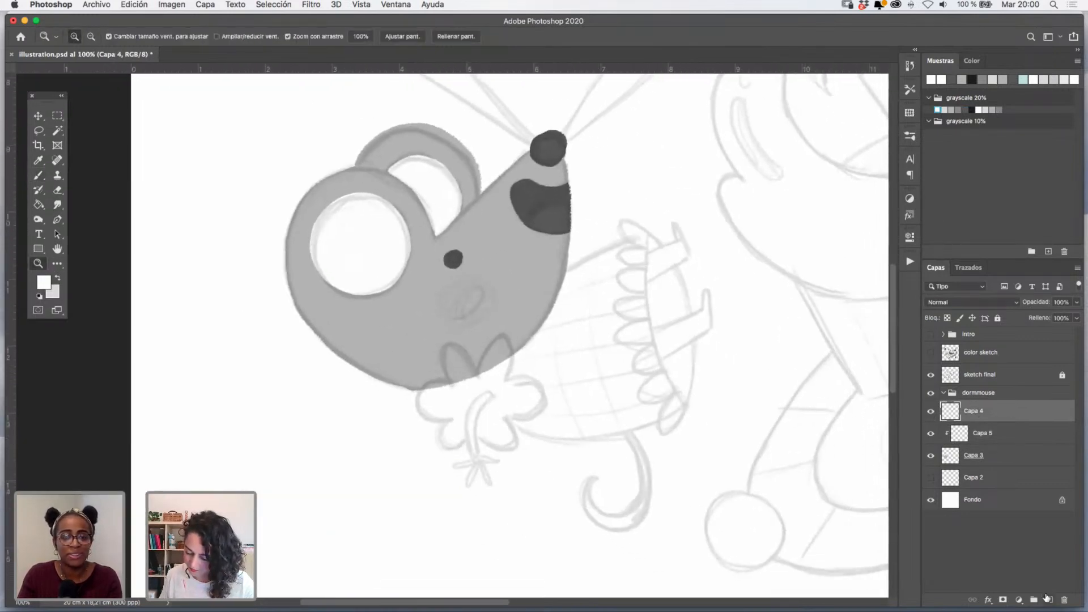
left_click(1048, 599)
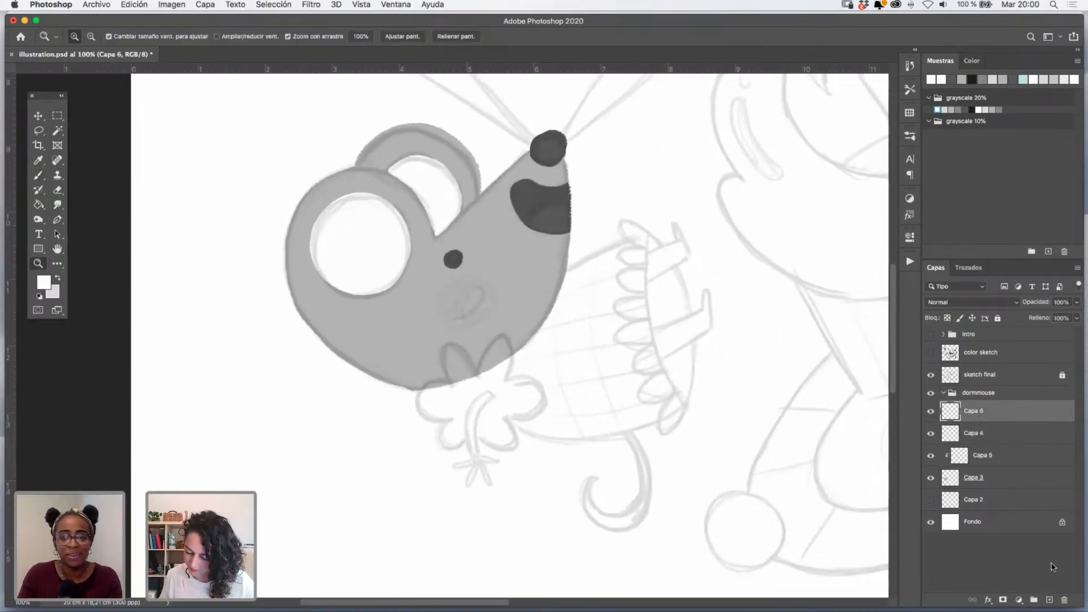
left_click(930, 355)
left_click(930, 355)
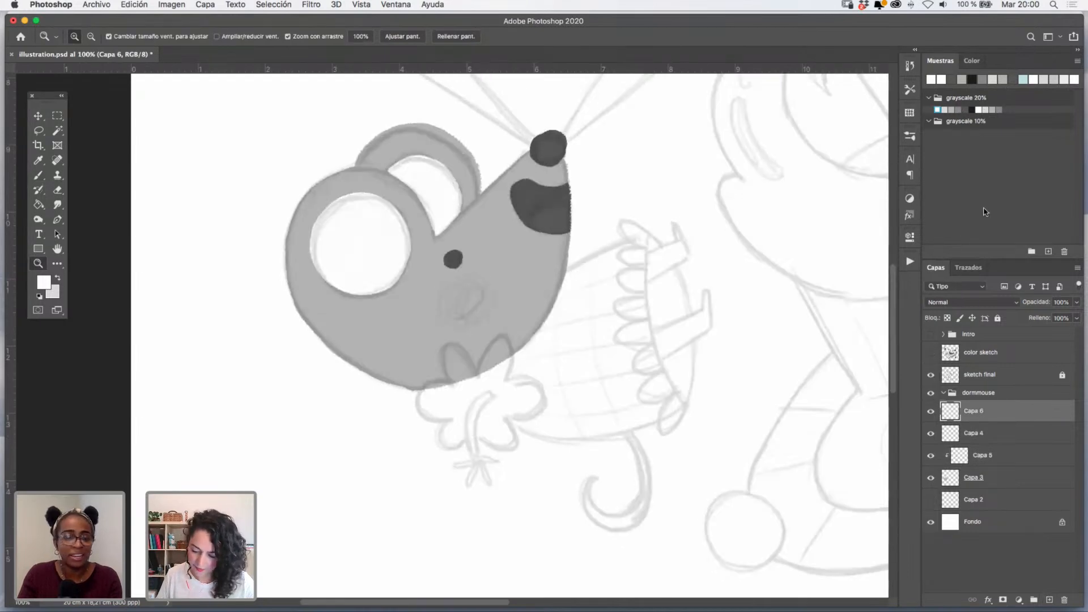
- Paint all the petals and the centre of the flower below the mouse's head in light grey on Capa 6
left_click(944, 110)
left_click(494, 357)
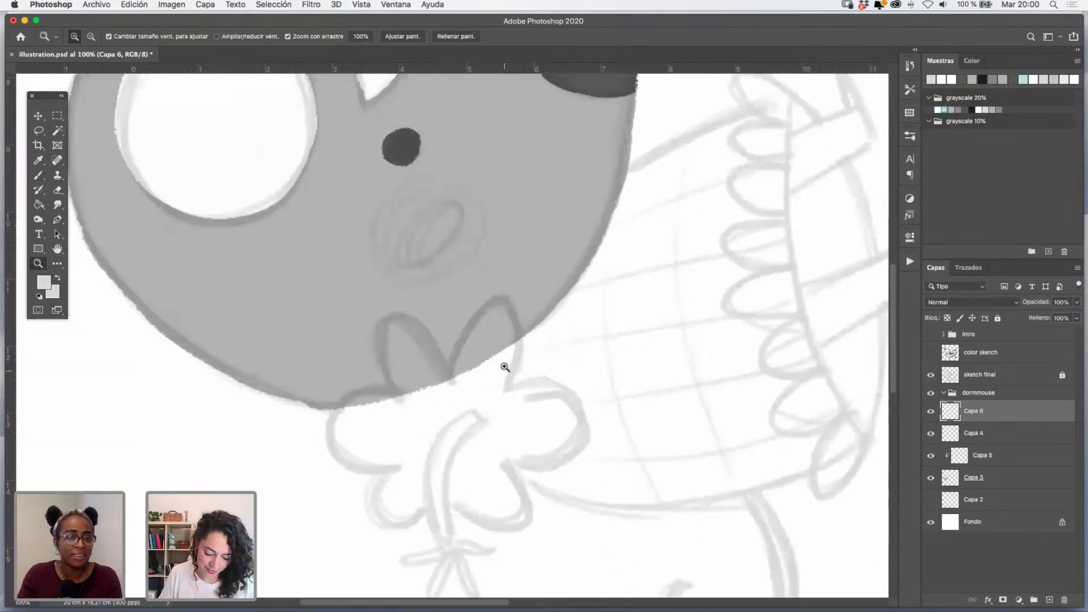
key("b")
mouse_move(500, 307)
left_mouse_down()
mouse_move(465, 358)
mouse_move(498, 306)
mouse_move(494, 388)
mouse_move(471, 384)
mouse_move(497, 313)
mouse_move(498, 372)
left_mouse_up()
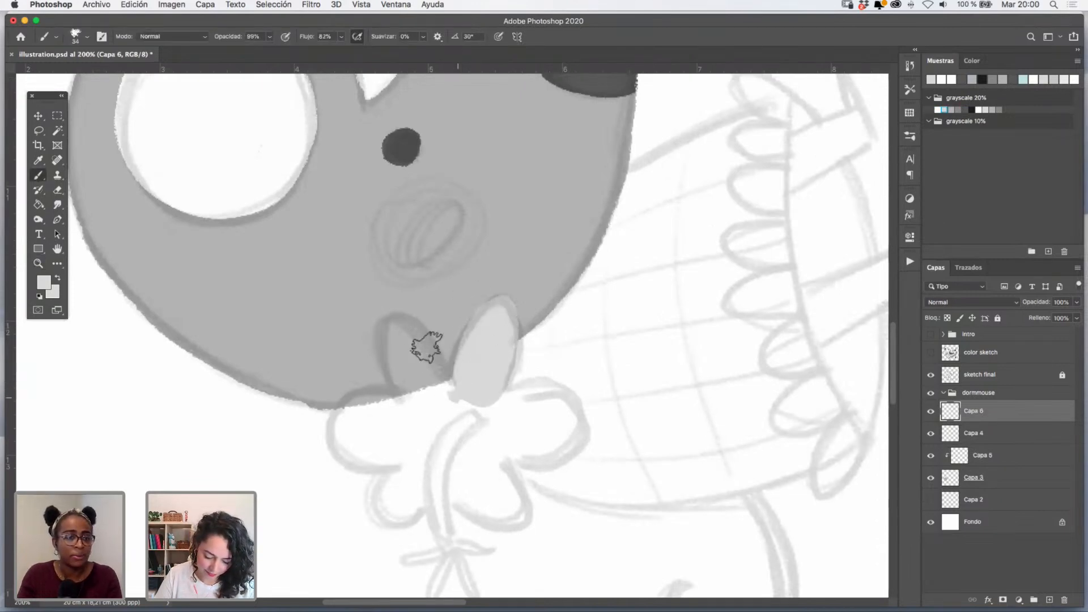
mouse_move(427, 347)
left_mouse_down()
mouse_move(401, 334)
mouse_move(421, 365)
mouse_move(417, 356)
mouse_move(391, 389)
mouse_move(393, 455)
mouse_move(373, 444)
mouse_move(431, 426)
mouse_move(429, 458)
mouse_move(384, 502)
mouse_move(481, 387)
mouse_move(451, 460)
mouse_move(467, 501)
mouse_move(450, 466)
mouse_move(465, 446)
mouse_move(471, 477)
mouse_move(498, 495)
left_mouse_up()
mouse_move(545, 418)
left_mouse_down()
mouse_move(549, 446)
mouse_move(498, 407)
mouse_move(555, 416)
mouse_move(537, 414)
mouse_move(523, 438)
mouse_move(446, 426)
mouse_move(469, 414)
mouse_move(563, 431)
mouse_move(534, 418)
mouse_move(542, 400)
mouse_move(518, 457)
mouse_move(575, 420)
mouse_move(564, 408)
mouse_move(496, 458)
left_mouse_up()
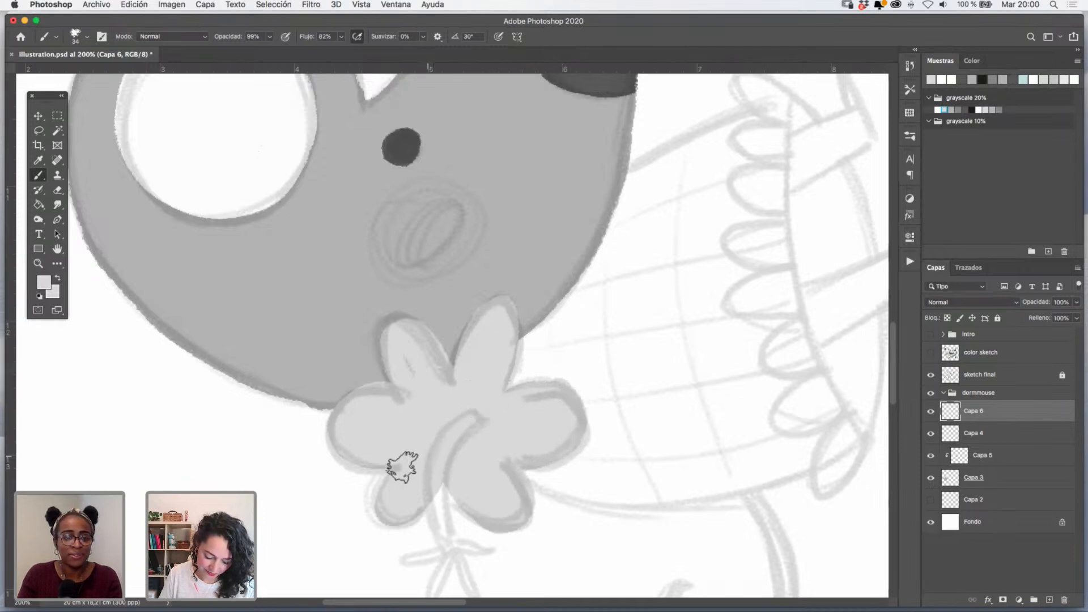
- Check the contents of Capa 6 and Capa 4 by toggling their visibility, and add a new layer between them
left_click_drag(619, 442, 595, 340)
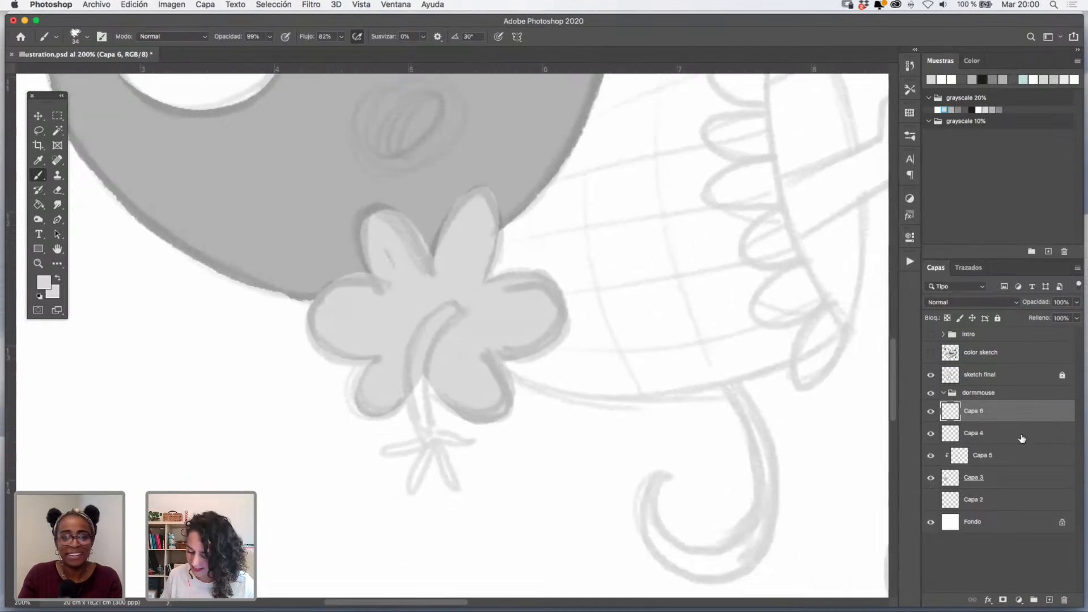
left_click(931, 412)
left_click(931, 412)
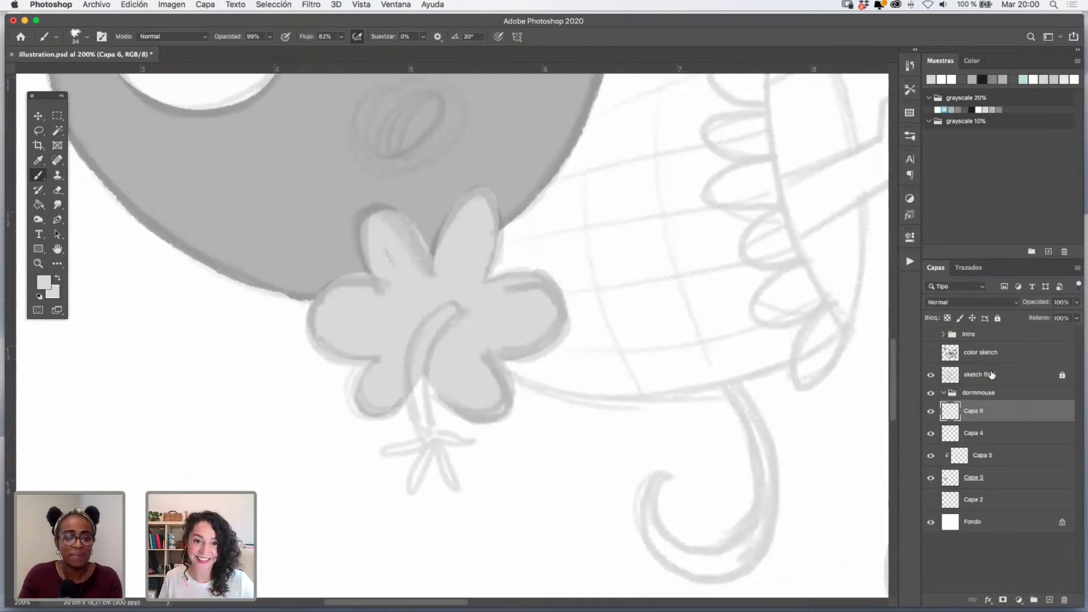
left_click(1005, 438)
left_click(931, 434)
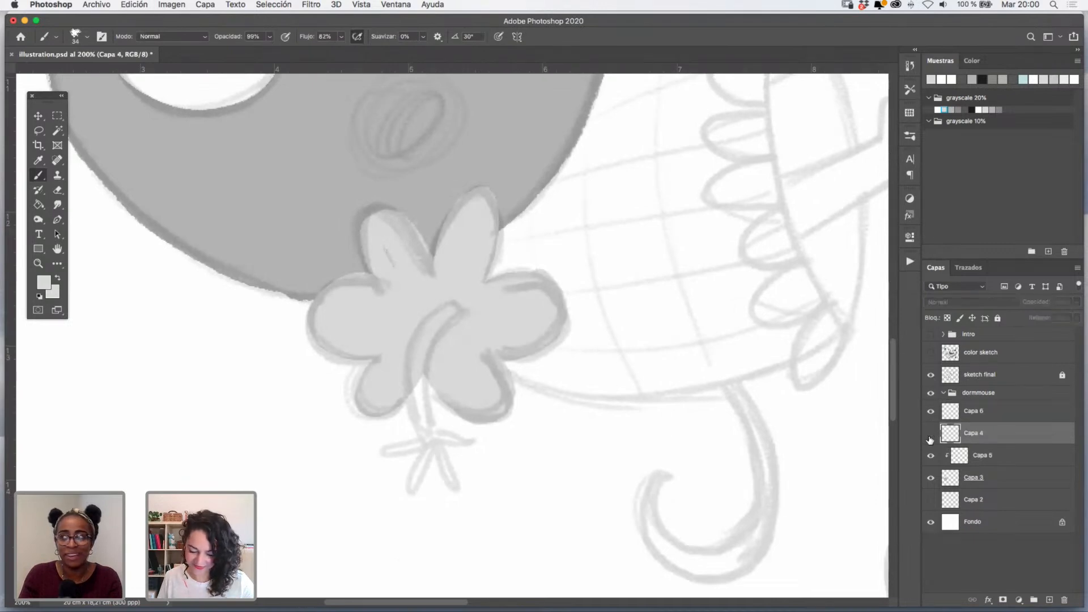
left_click(931, 434)
left_click(1049, 601)
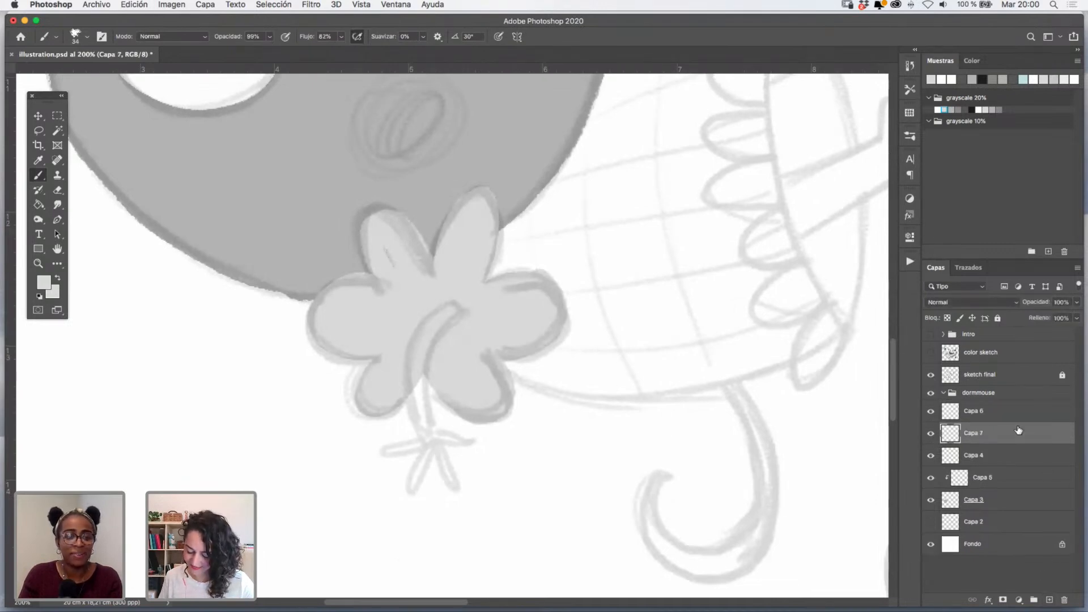
- Try a light grey contour stroke along the upper edge of the mouse's checked dress on Capa 7
left_click_drag(704, 257, 610, 372)
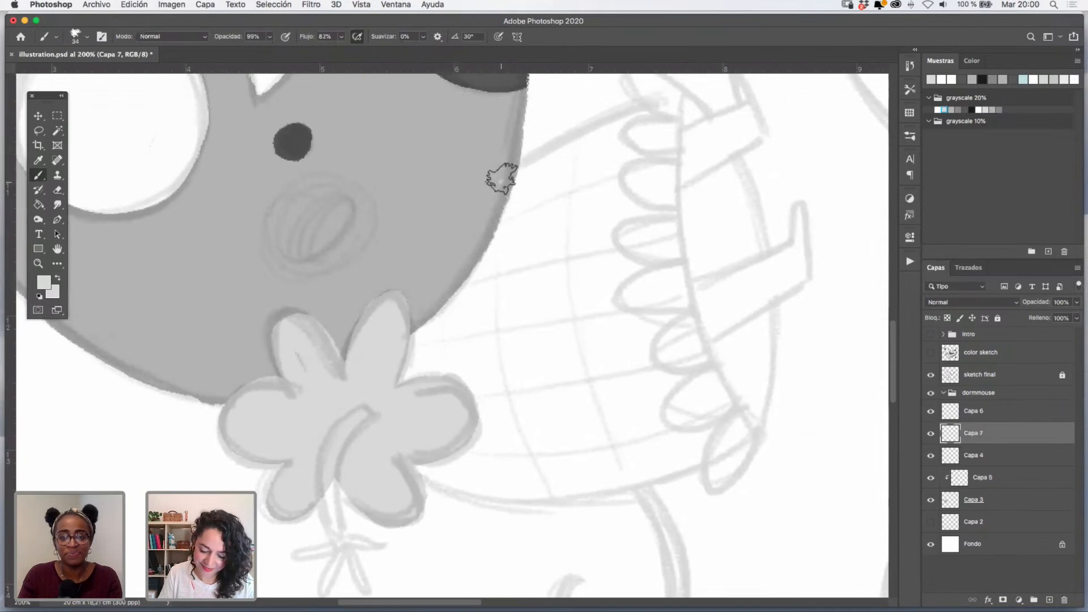
left_click_drag(498, 180, 652, 104)
key("super+z")
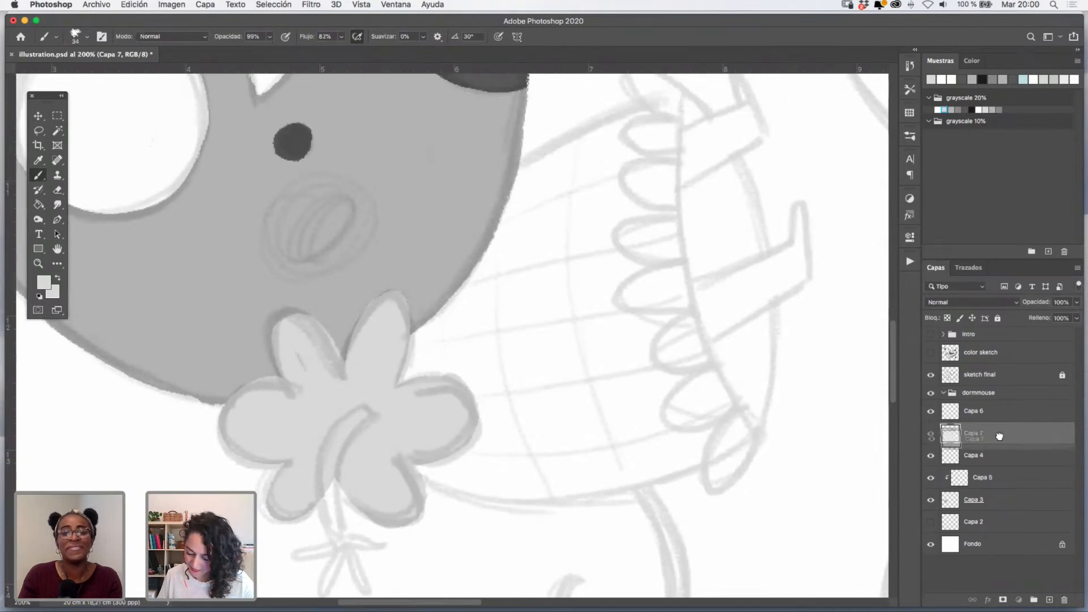
- Move Capa 7 below Capa 3, fill the mouse's checked dress in light grey, and check it by toggling its visibility
left_click_drag(999, 433, 999, 504)
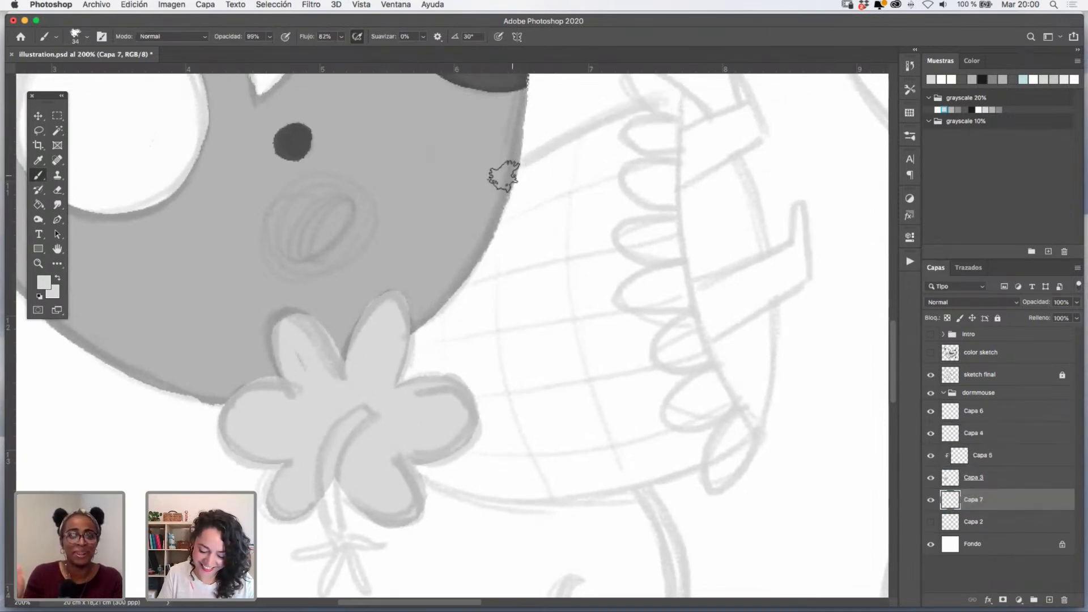
mouse_move(501, 179)
left_mouse_down()
mouse_move(670, 103)
mouse_move(673, 286)
mouse_move(740, 425)
left_mouse_up()
mouse_move(432, 469)
left_mouse_down()
mouse_move(458, 491)
mouse_move(513, 498)
mouse_move(621, 483)
mouse_move(708, 449)
mouse_move(729, 427)
left_mouse_up()
left_click_drag(660, 108, 473, 235)
mouse_move(400, 358)
left_mouse_down()
mouse_move(420, 330)
mouse_move(410, 372)
mouse_move(548, 315)
mouse_move(480, 390)
mouse_move(480, 427)
mouse_move(498, 452)
mouse_move(566, 468)
mouse_move(547, 476)
mouse_move(705, 421)
mouse_move(644, 444)
mouse_move(692, 397)
mouse_move(679, 380)
mouse_move(638, 385)
mouse_move(670, 348)
mouse_move(619, 355)
mouse_move(501, 403)
mouse_move(476, 443)
mouse_move(528, 436)
mouse_move(492, 469)
mouse_move(670, 437)
mouse_move(507, 475)
mouse_move(493, 461)
mouse_move(666, 313)
mouse_move(652, 293)
mouse_move(636, 164)
mouse_move(519, 235)
mouse_move(539, 224)
mouse_move(531, 274)
mouse_move(547, 251)
mouse_move(543, 359)
mouse_move(610, 278)
mouse_move(633, 336)
mouse_move(646, 308)
left_mouse_up()
mouse_move(715, 218)
left_mouse_down()
mouse_move(663, 345)
mouse_move(717, 204)
left_mouse_up()
left_click(931, 499)
left_click(930, 499)
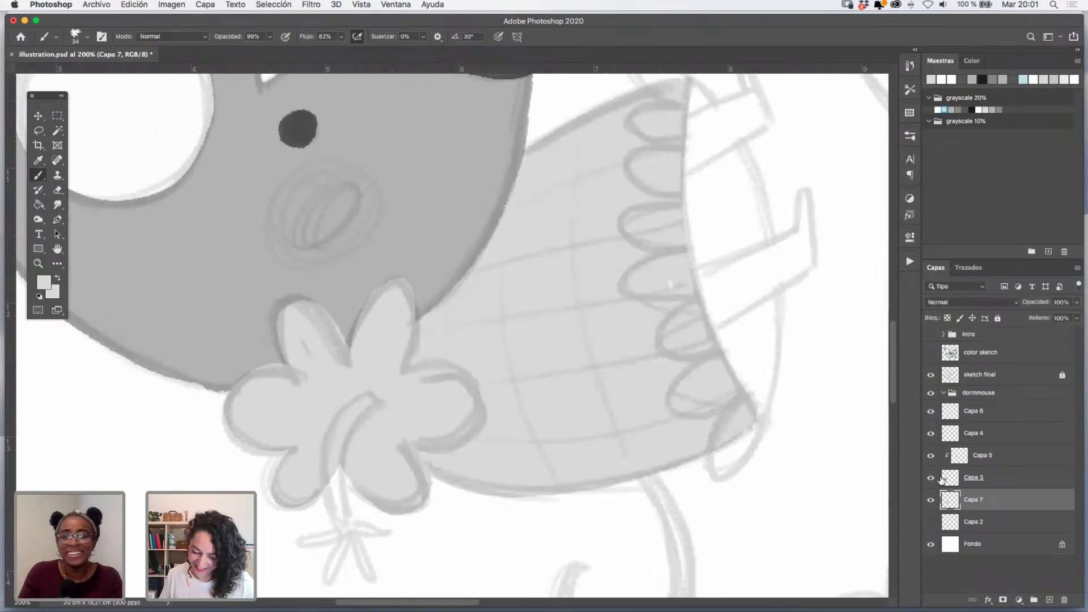
- Add a new layer below Capa 7 and paint the dress's oval hem opening in dark grey
left_click(1050, 600)
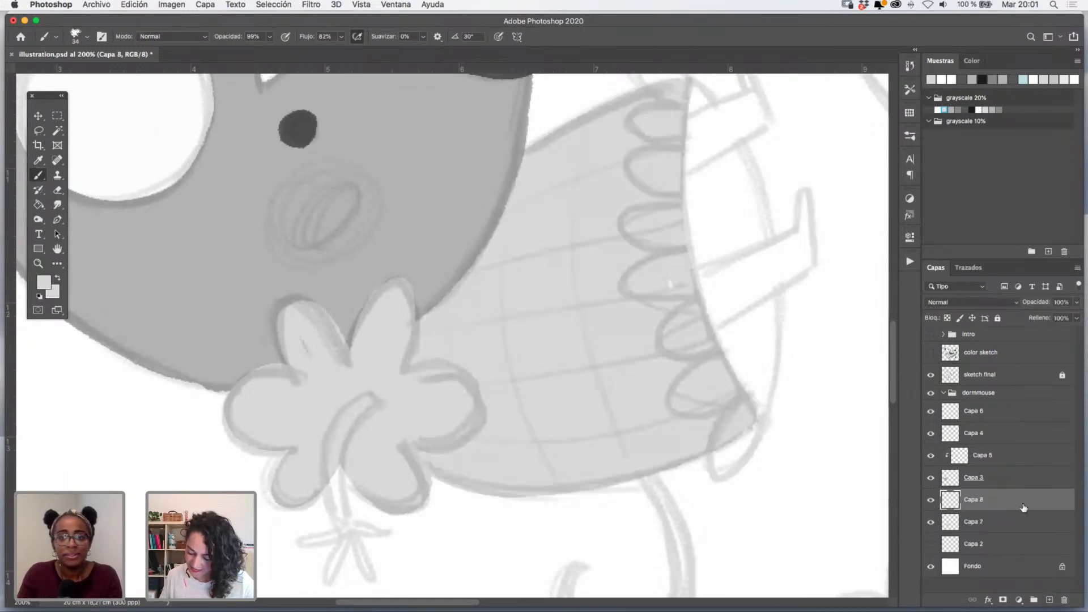
left_click_drag(1022, 506, 1037, 528)
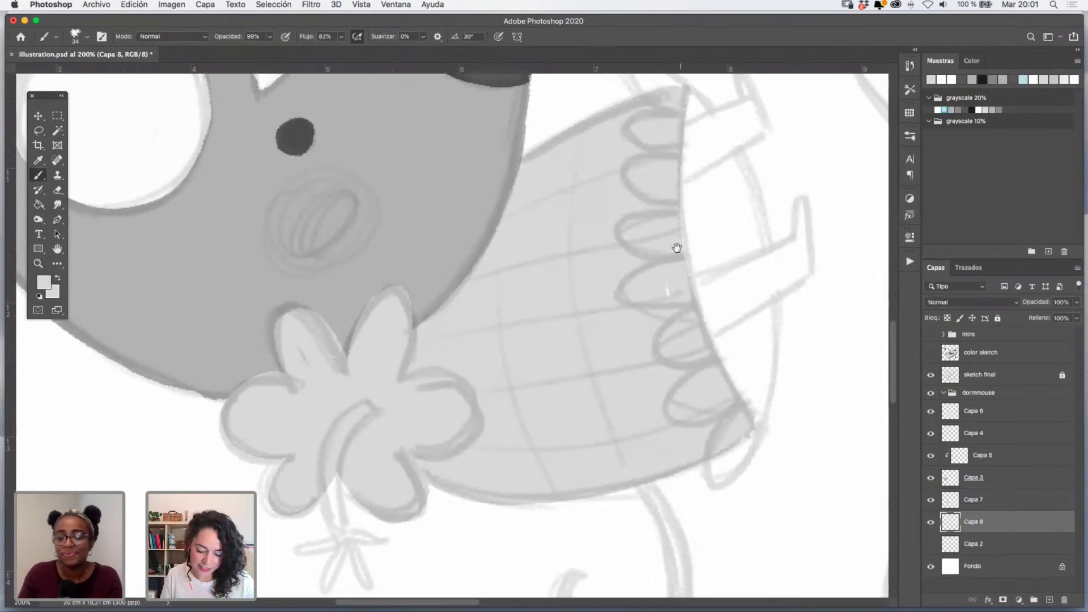
scroll(660, 248, "up", 3)
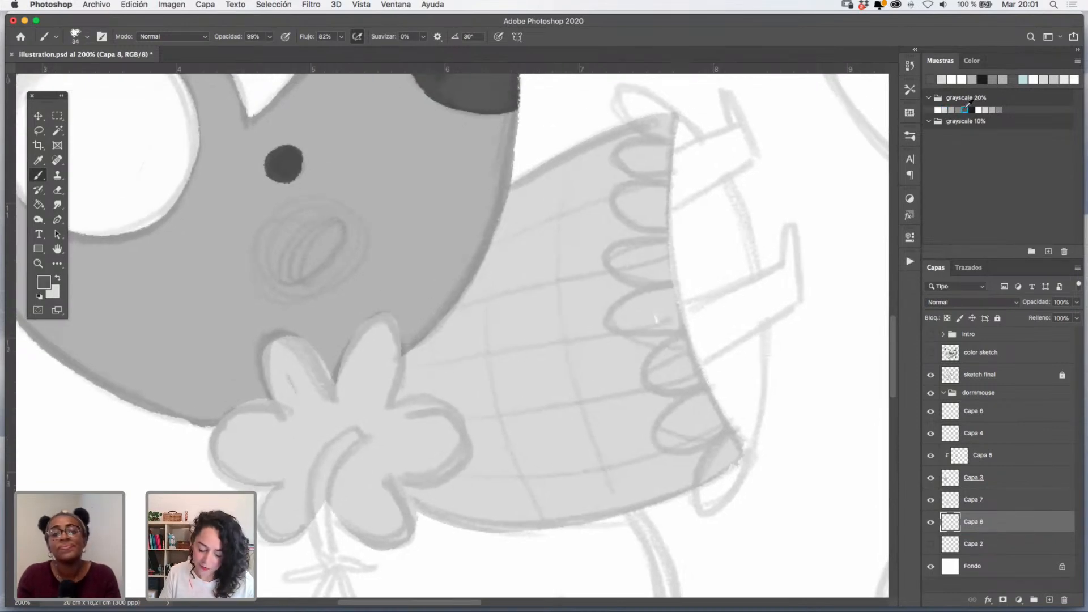
scroll(680, 212, "right", 3)
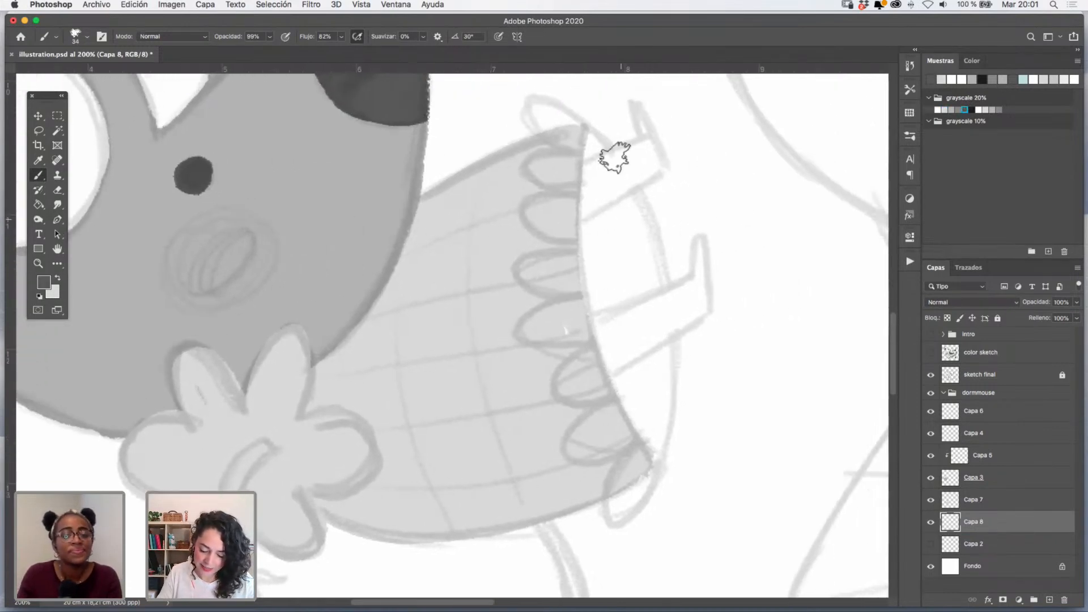
mouse_move(577, 131)
left_mouse_down()
mouse_move(624, 185)
mouse_move(645, 255)
mouse_move(664, 372)
mouse_move(651, 470)
left_mouse_up()
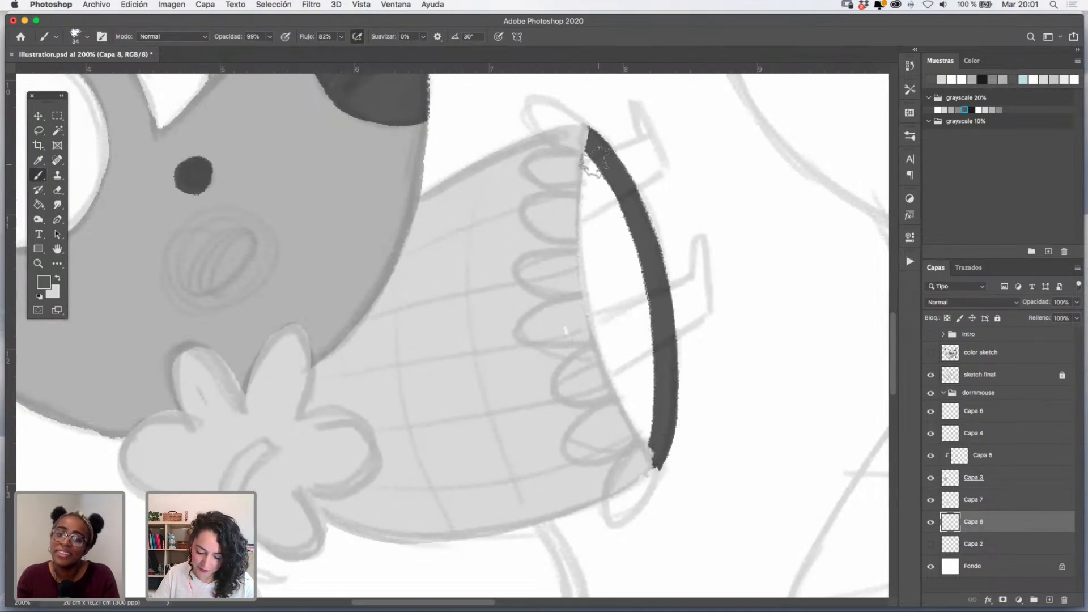
mouse_move(589, 164)
left_mouse_down()
mouse_move(589, 218)
mouse_move(604, 215)
mouse_move(608, 184)
mouse_move(629, 294)
mouse_move(604, 323)
mouse_move(635, 368)
mouse_move(647, 356)
mouse_move(598, 326)
mouse_move(637, 405)
left_mouse_up()
- Examine what each mouse layer from Capa 8 up to Capa 6 contains by switching its visibility off and on
left_click(44, 269)
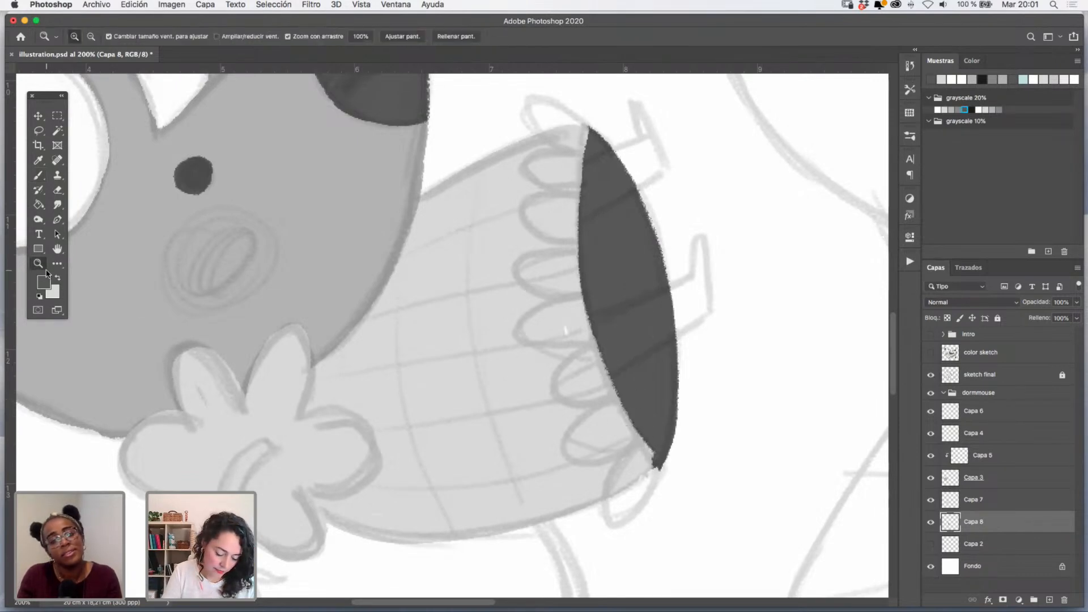
left_click(549, 300, "alt")
left_click(549, 301, "alt")
left_click(930, 523)
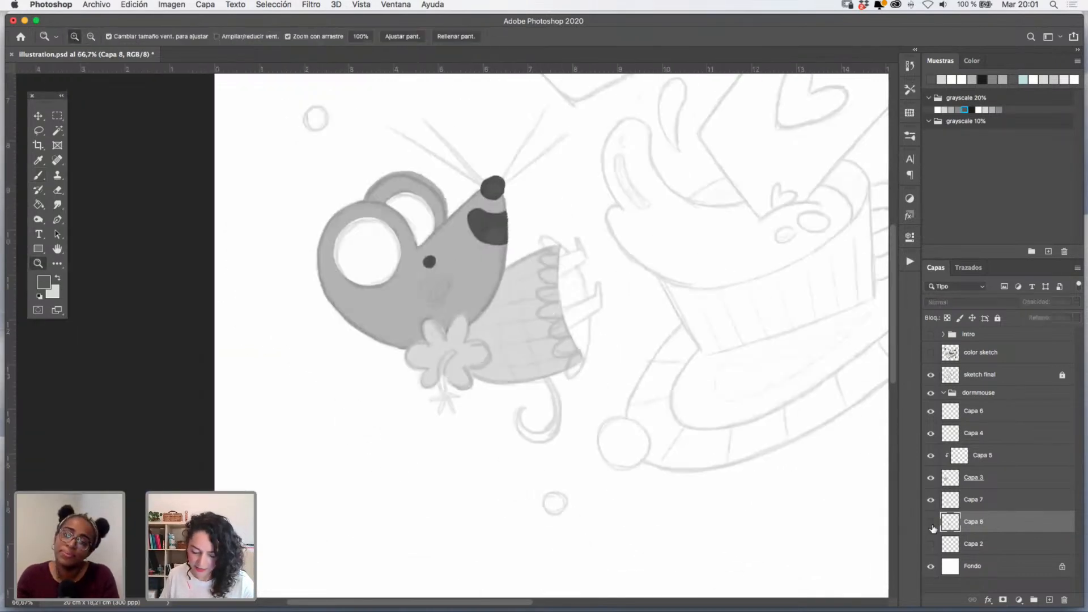
left_click(931, 522)
left_click(931, 501)
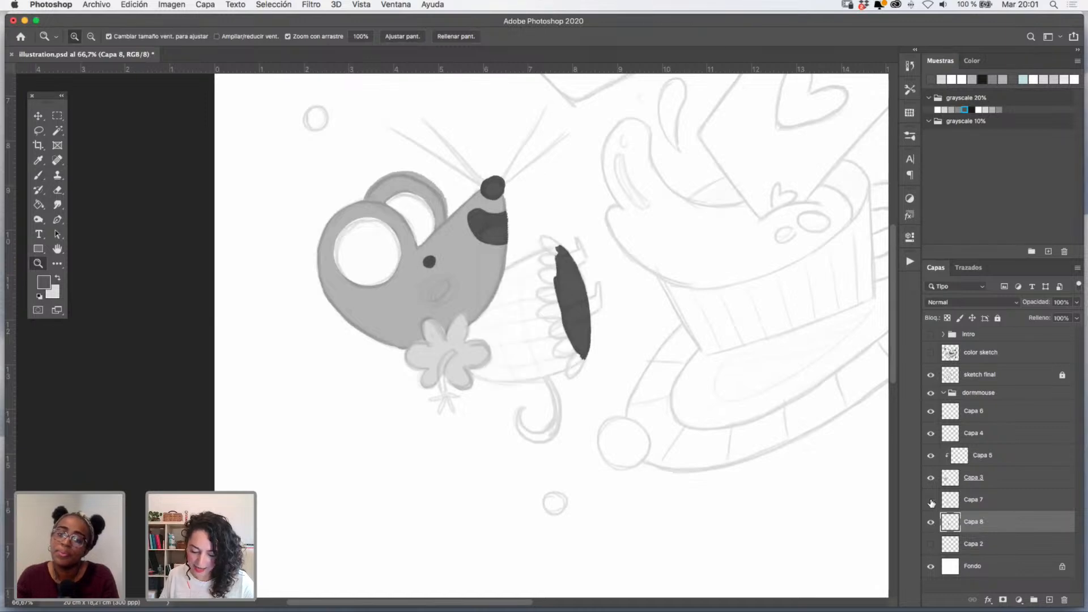
left_click(930, 500)
left_click(930, 478)
left_click(931, 478)
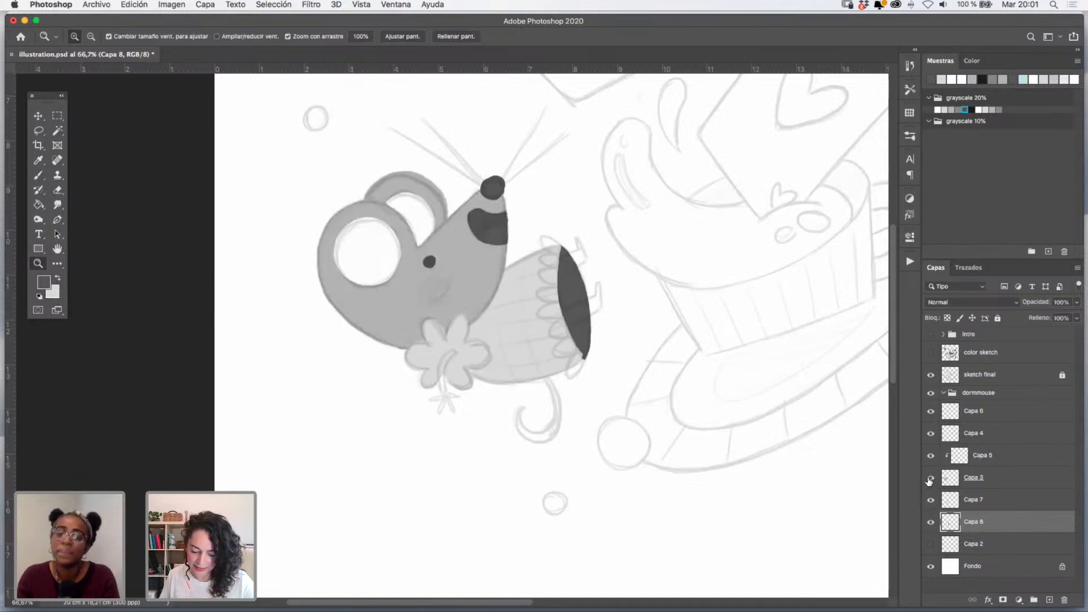
left_click(930, 456)
left_click(930, 456)
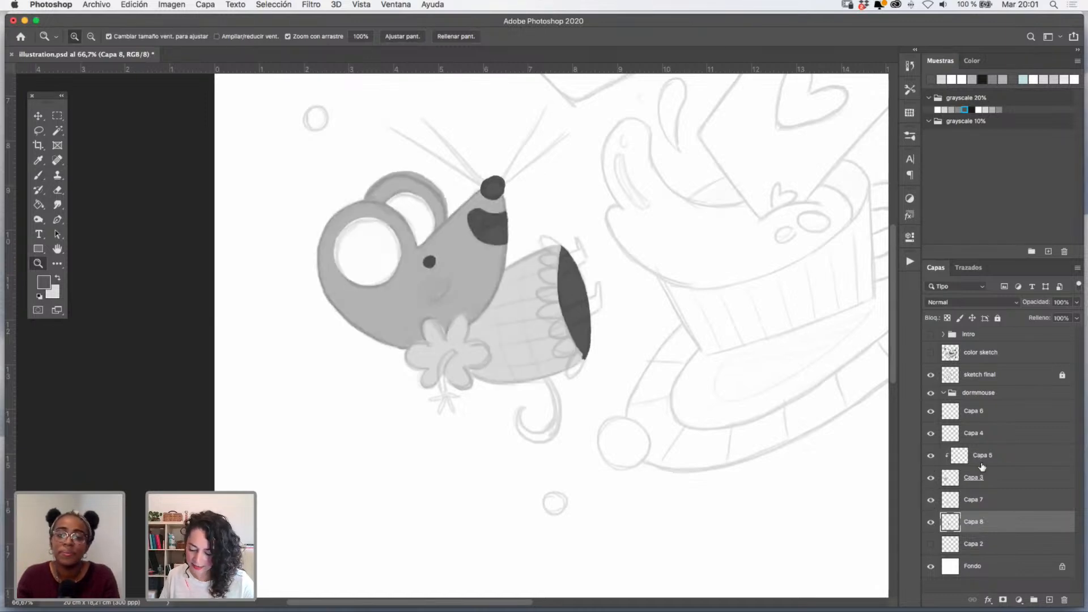
left_click(931, 433)
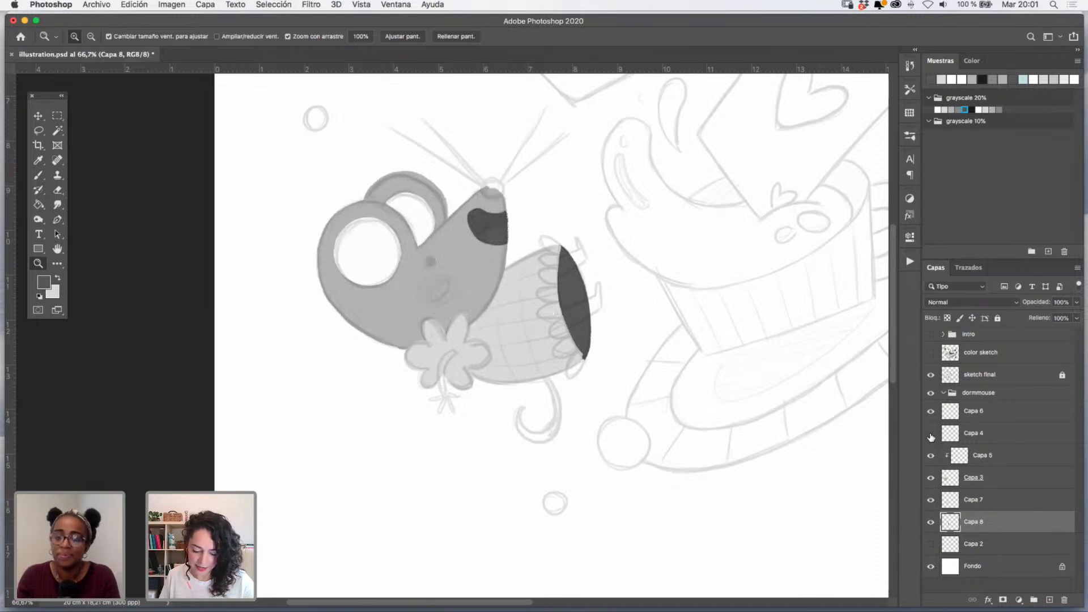
left_click(931, 434)
left_click(931, 433)
left_click(930, 411)
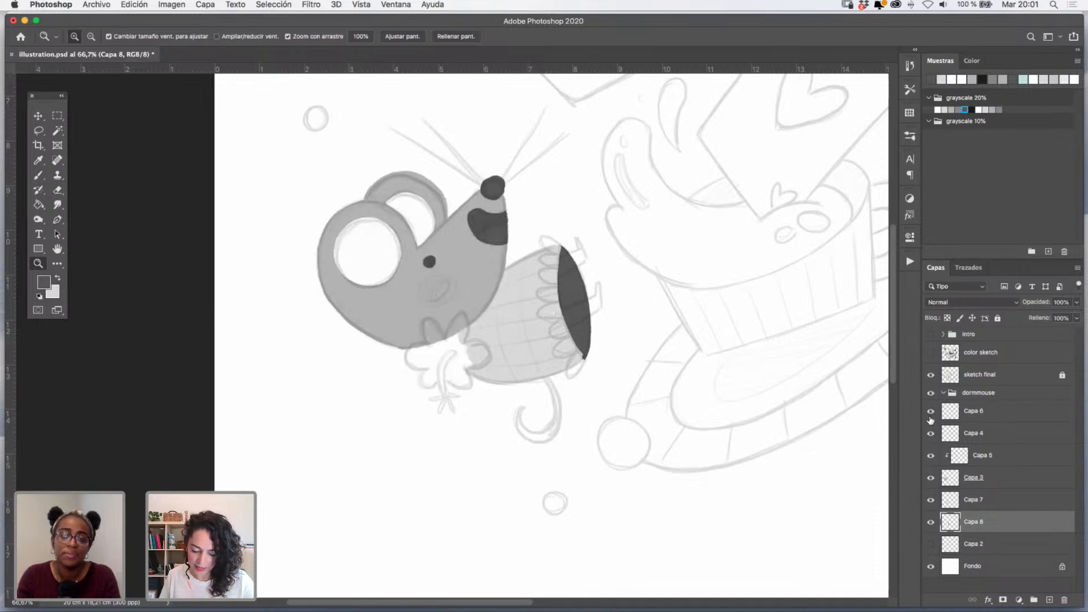
left_click(930, 411)
left_click(969, 419)
left_click(931, 413)
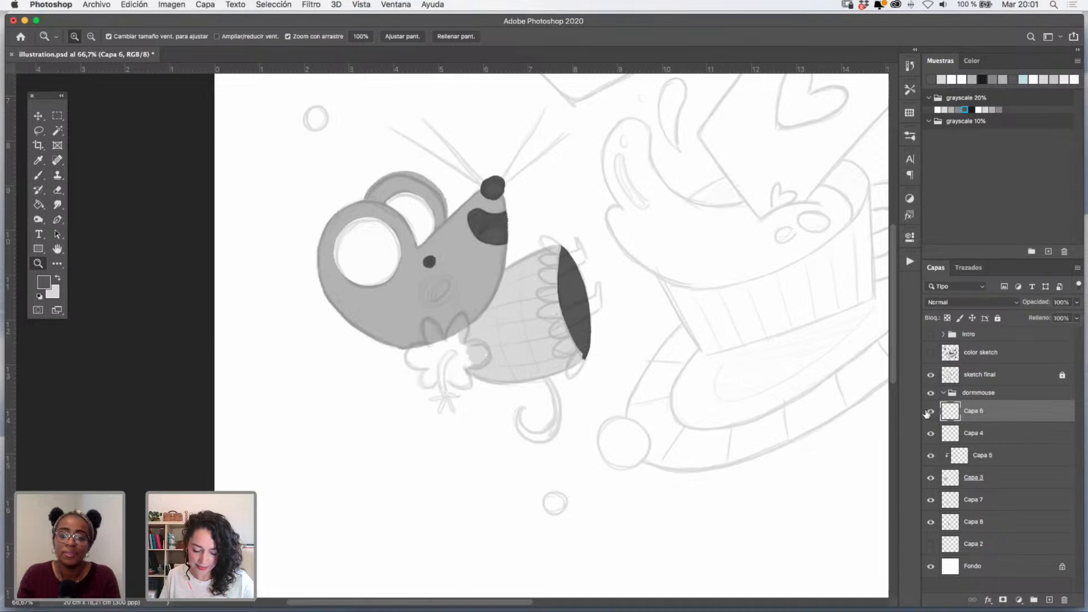
left_click(930, 412)
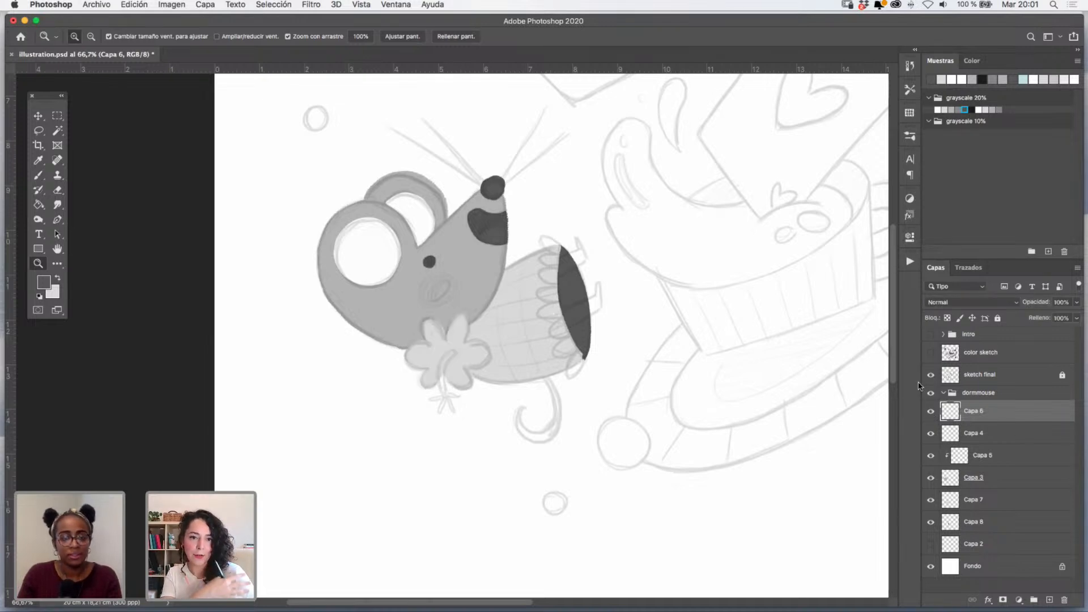
left_click(932, 414)
left_click(933, 413)
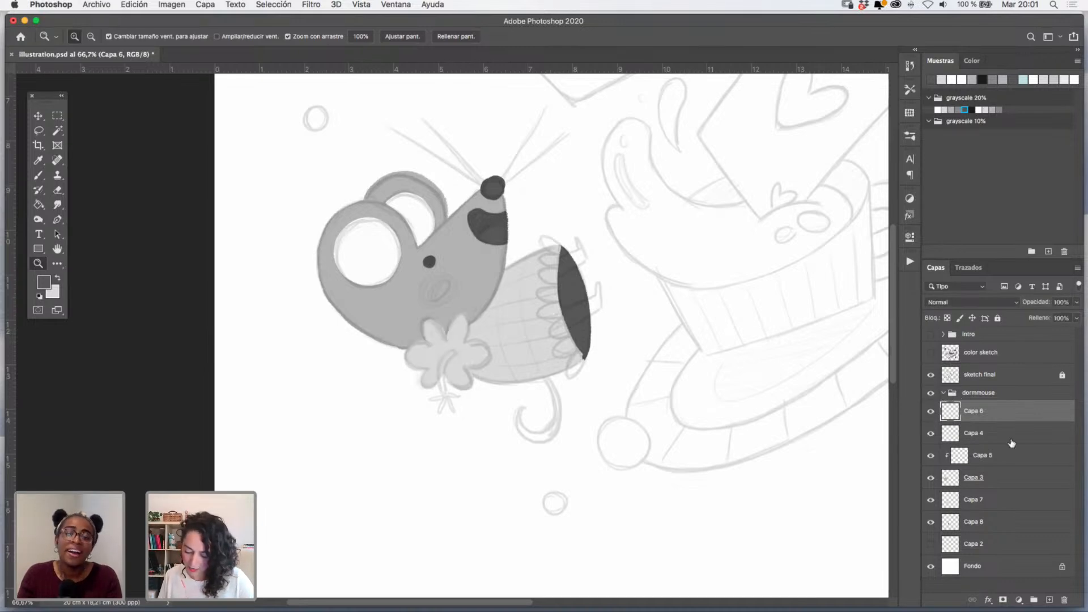
- Move the layers from Capa 6 to Capa 8 into the dormmouse group and check the group by toggling its visibility
left_click(1007, 528, "shift")
left_click_drag(980, 408, 987, 391)
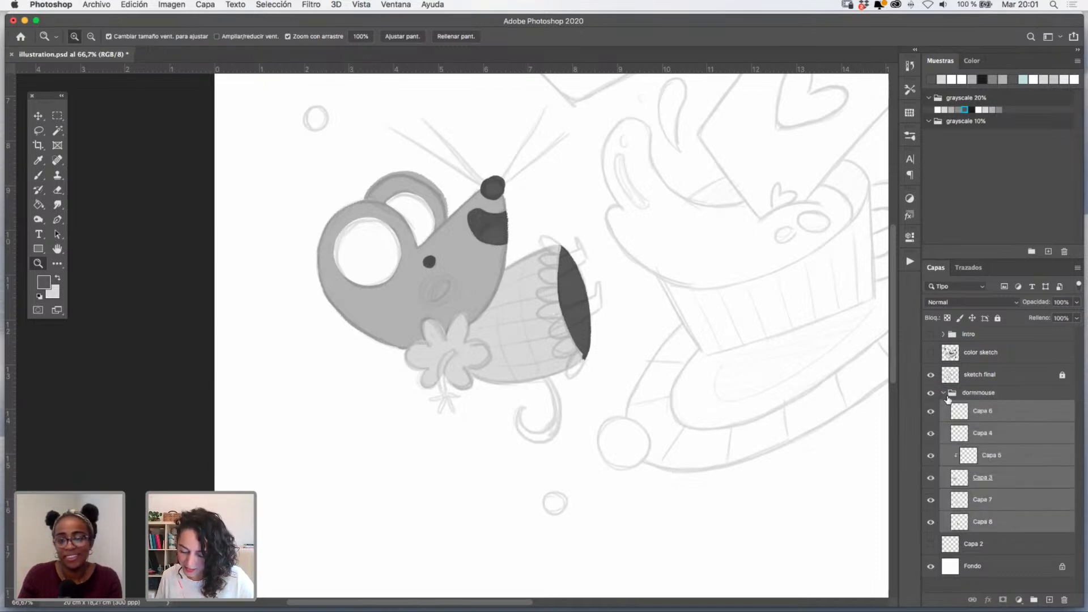
left_click(942, 393)
left_click(931, 394)
left_click(931, 394)
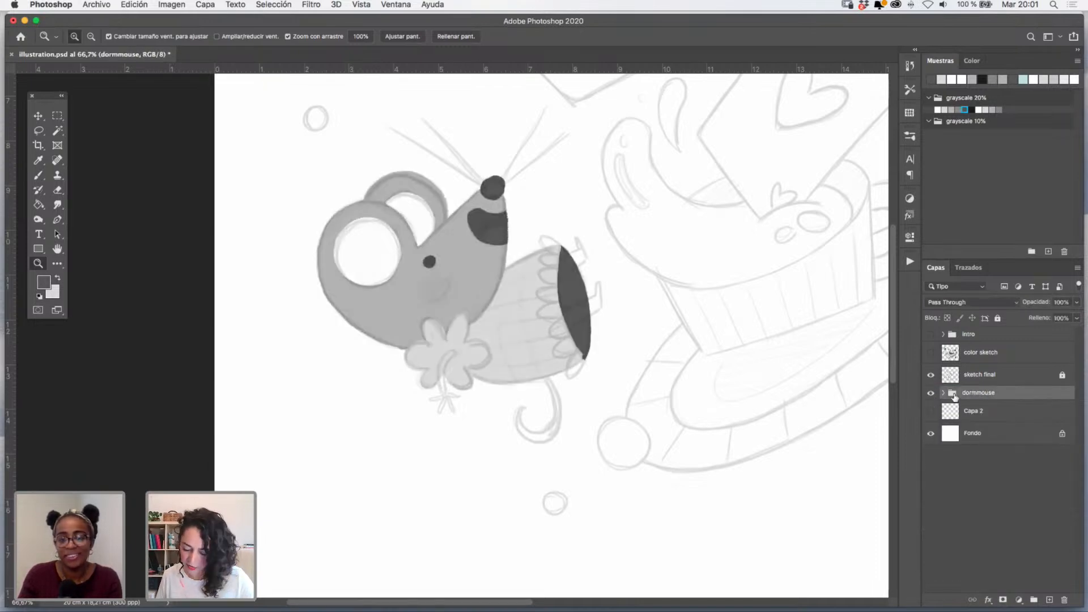
left_click(943, 393)
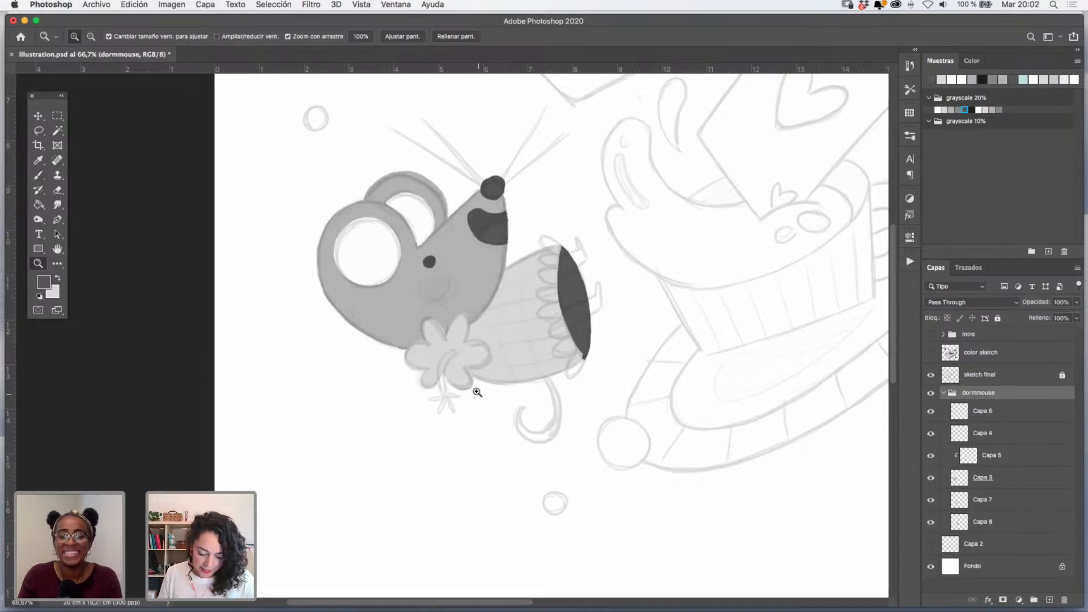
- Add a new layer above Capa 6 and sample the mid grey of the mouse's head as the foreground color
left_click_drag(477, 392, 583, 306)
left_click(992, 412)
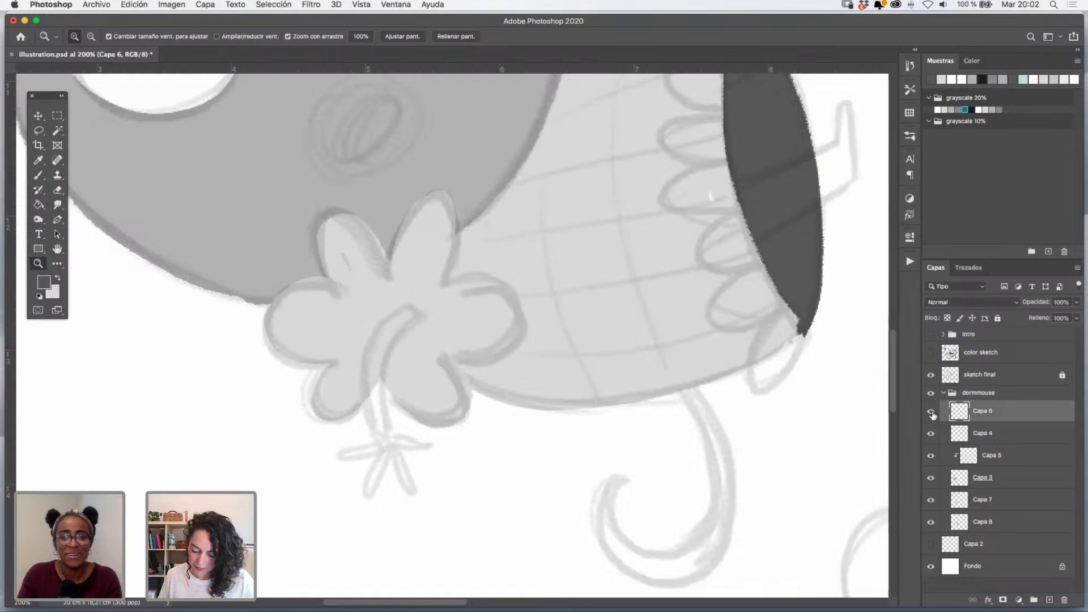
left_click(930, 411)
left_click(931, 411)
left_click(1049, 601)
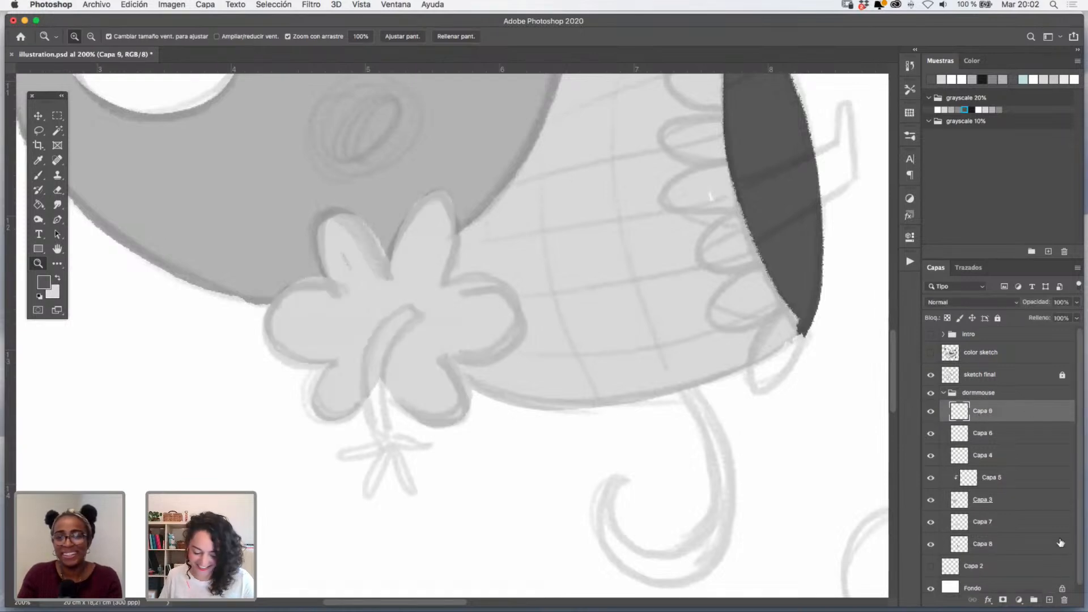
left_click(43, 161)
left_click(261, 180)
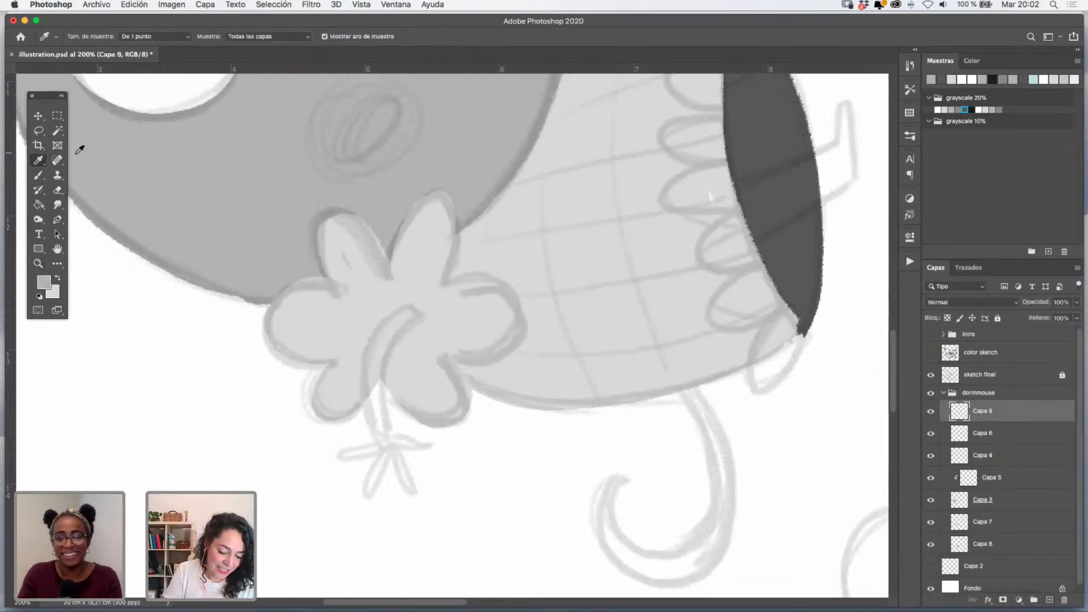
- Paint the mouse's arm and hand over the flower in the sampled grey with the brush reduced to size 24
left_click(38, 177)
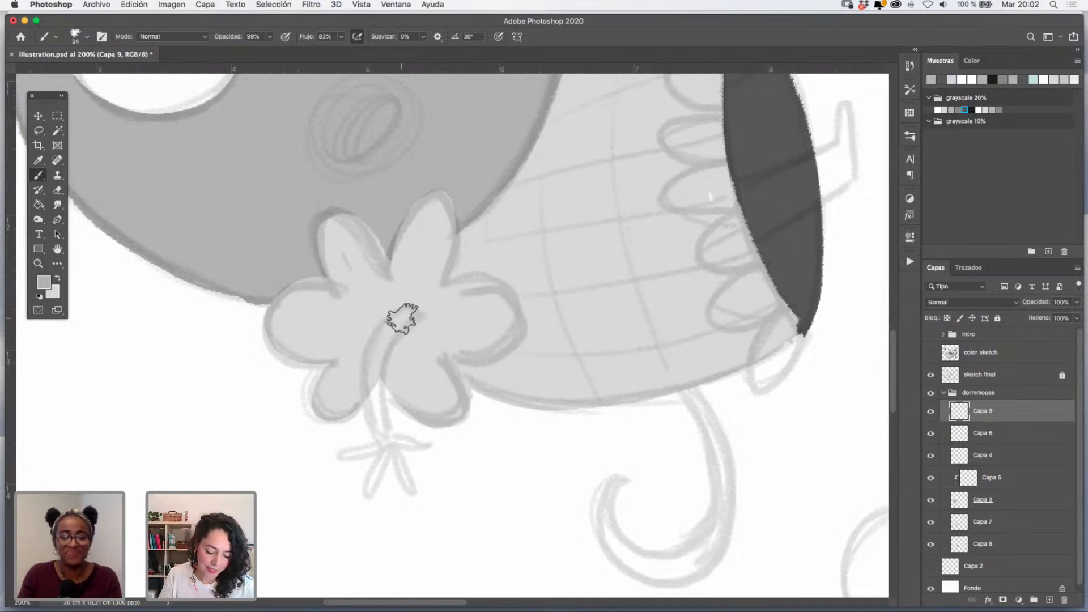
key("bracketleft")
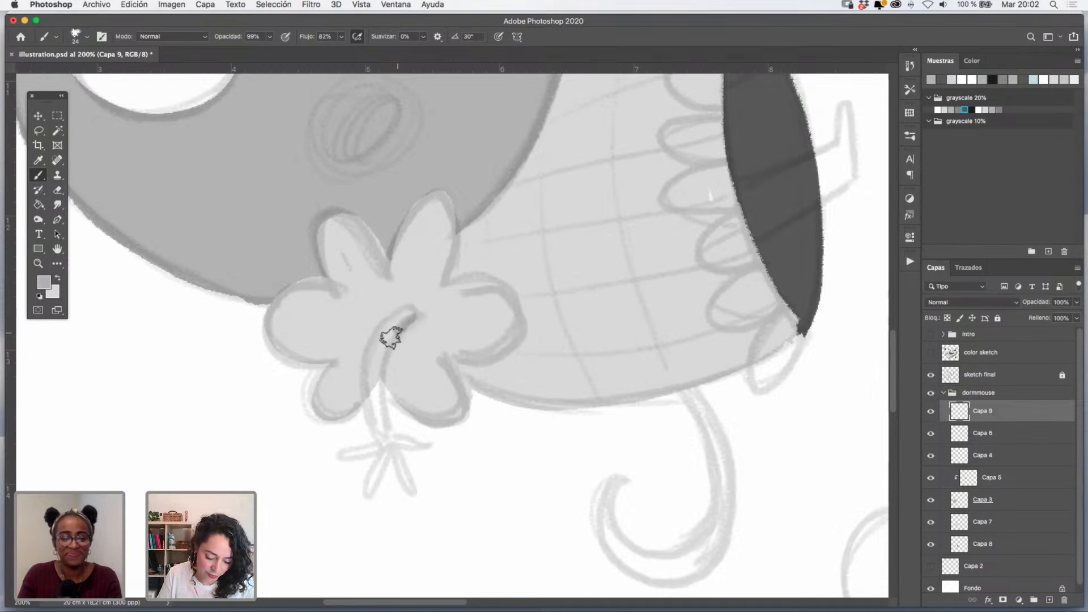
left_click_drag(391, 338, 386, 436)
mouse_move(390, 318)
left_mouse_down()
mouse_move(368, 345)
mouse_move(380, 431)
mouse_move(382, 337)
mouse_move(403, 314)
mouse_move(384, 435)
mouse_move(342, 446)
mouse_move(385, 440)
mouse_move(370, 496)
mouse_move(390, 447)
left_mouse_up()
left_click_drag(395, 455, 419, 440)
- Paint the mouse's lower leg and foot across the dark dress opening in mid grey on Capa 9
left_click_drag(680, 332, 551, 433)
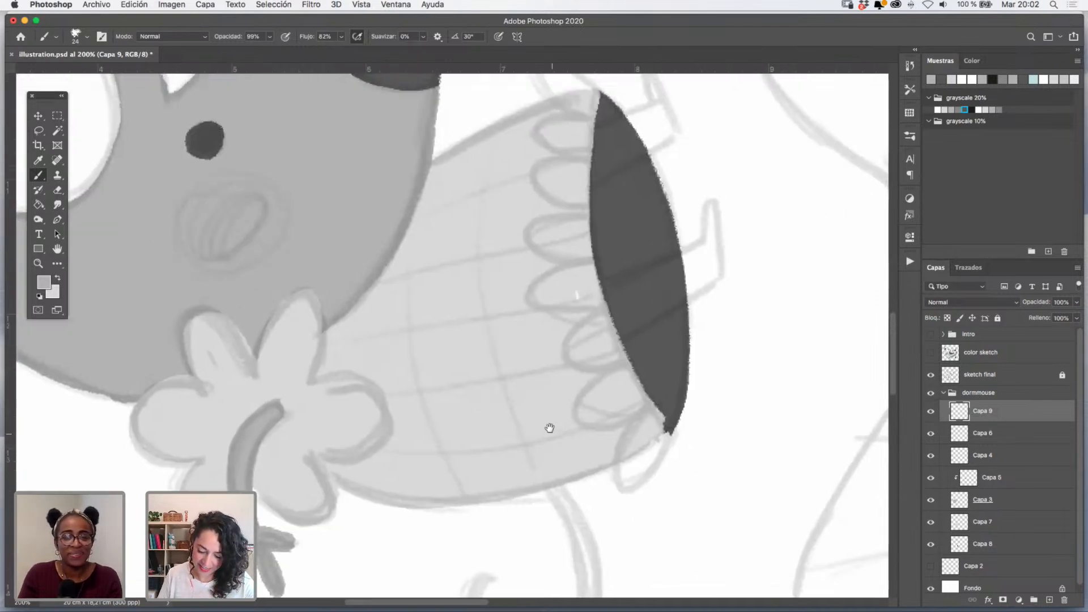
left_click_drag(609, 283, 697, 243)
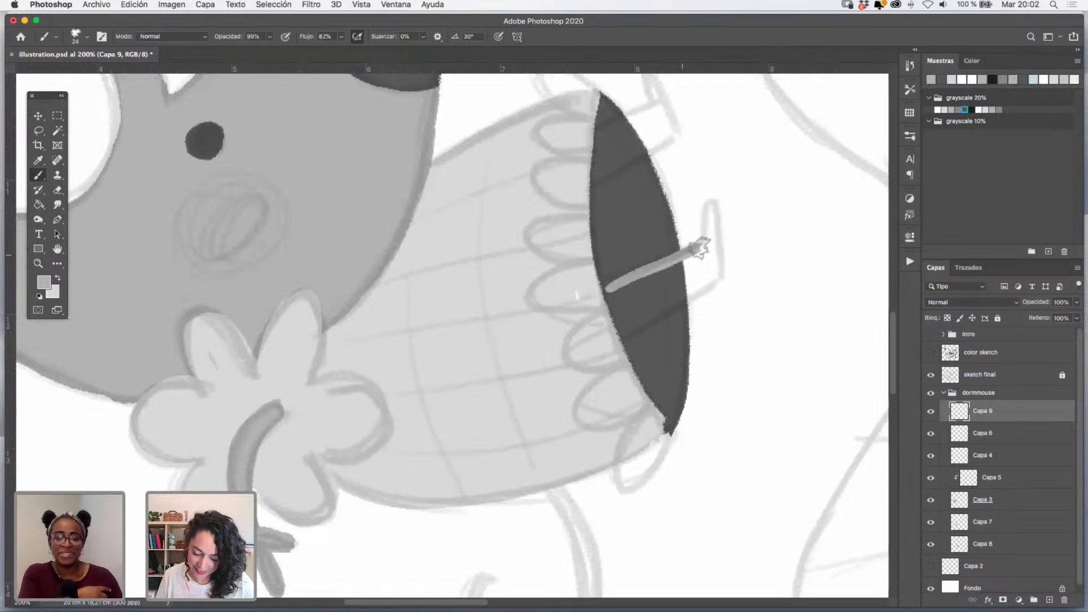
key("super+z")
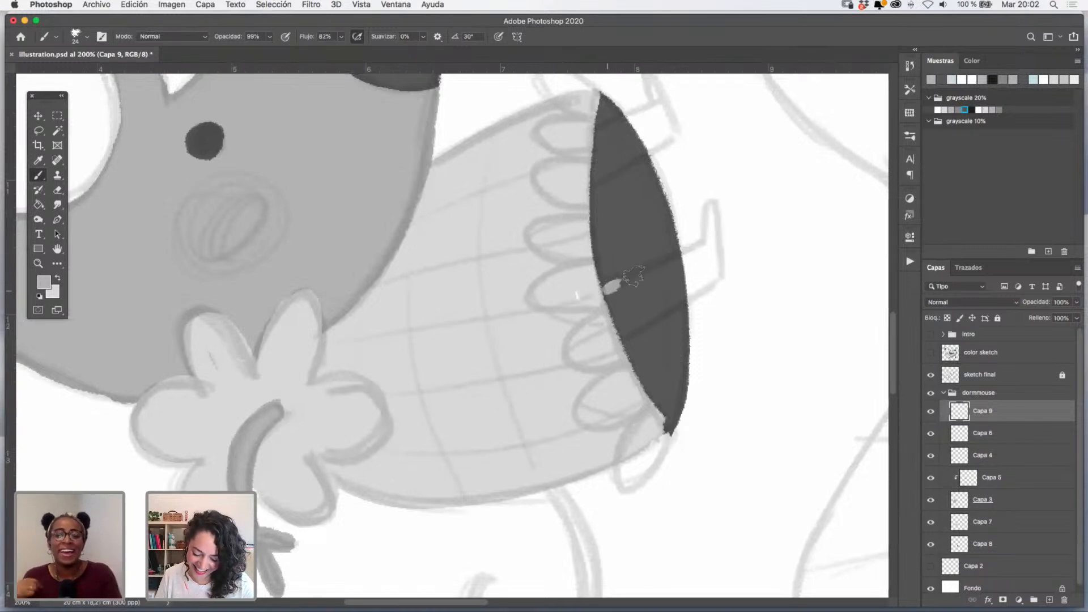
left_click_drag(605, 290, 698, 243)
left_click_drag(623, 340, 711, 283)
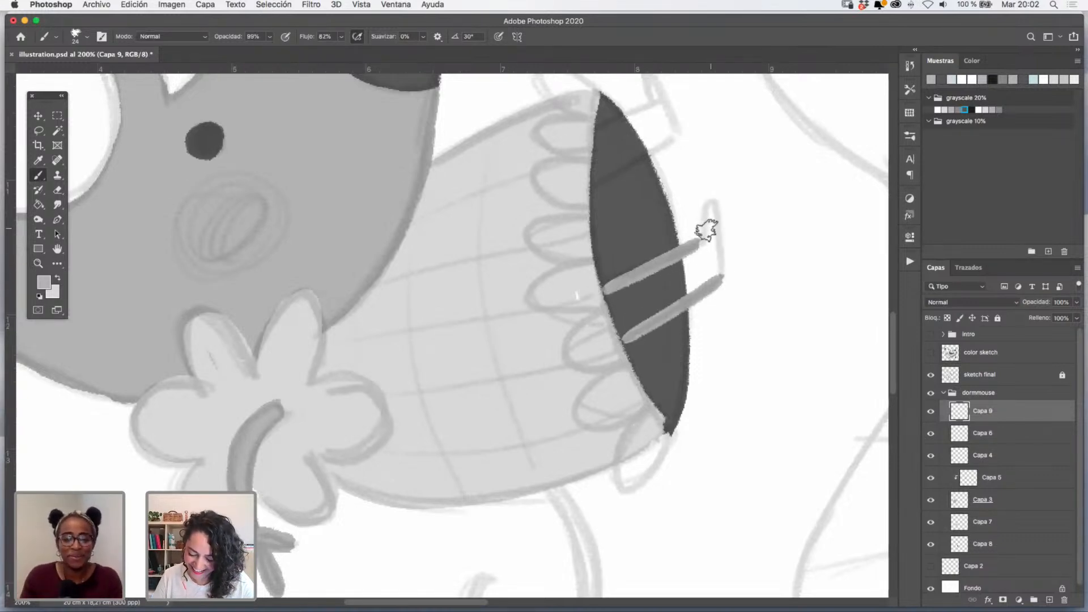
left_click_drag(702, 242, 719, 277)
mouse_move(610, 297)
left_mouse_down()
mouse_move(621, 329)
mouse_move(610, 293)
mouse_move(646, 302)
mouse_move(655, 277)
mouse_move(674, 287)
mouse_move(696, 260)
mouse_move(696, 285)
mouse_move(709, 249)
mouse_move(707, 286)
left_mouse_up()
- Paint the upper leg and foot at the top of the dress opening in the same mid grey
scroll(680, 277, "up", 5)
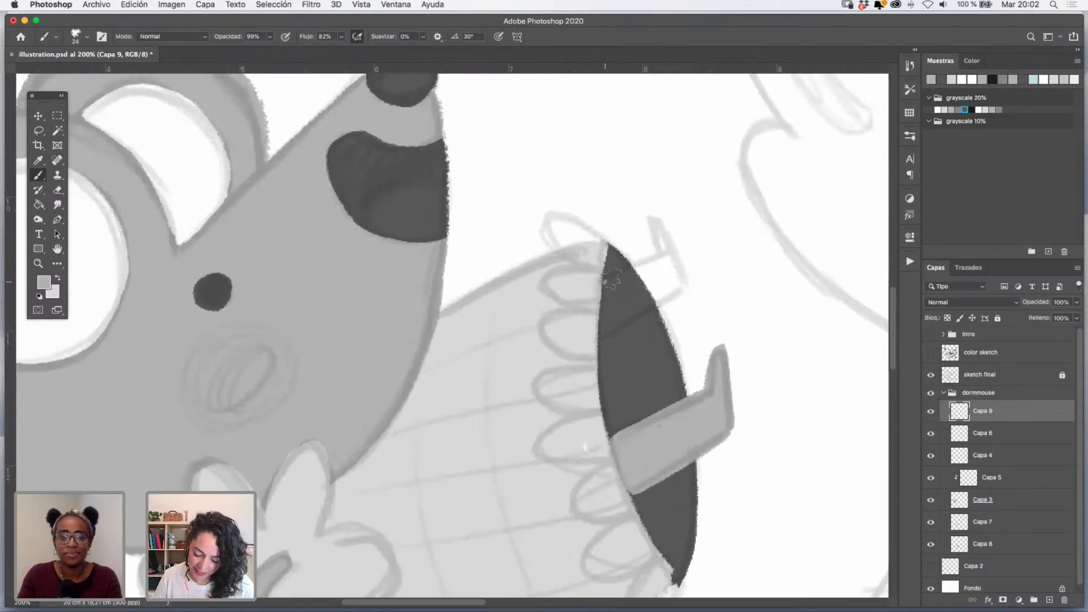
left_click_drag(601, 283, 661, 254)
left_click_drag(599, 338, 689, 280)
mouse_move(653, 239)
left_mouse_down()
mouse_move(682, 279)
mouse_move(656, 263)
mouse_move(630, 308)
mouse_move(616, 284)
mouse_move(604, 326)
mouse_move(610, 288)
mouse_move(602, 328)
mouse_move(611, 294)
left_mouse_up()
- Check Capa 9 by toggling its visibility and paint the curled tail below the dress in mid grey
scroll(611, 294, "down", 10)
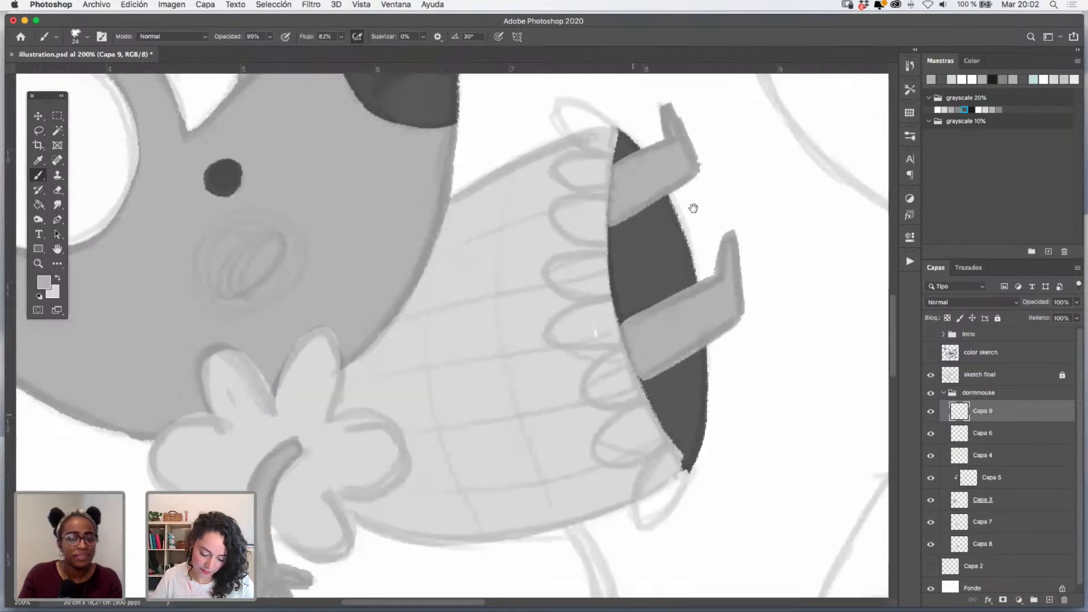
left_click(930, 411)
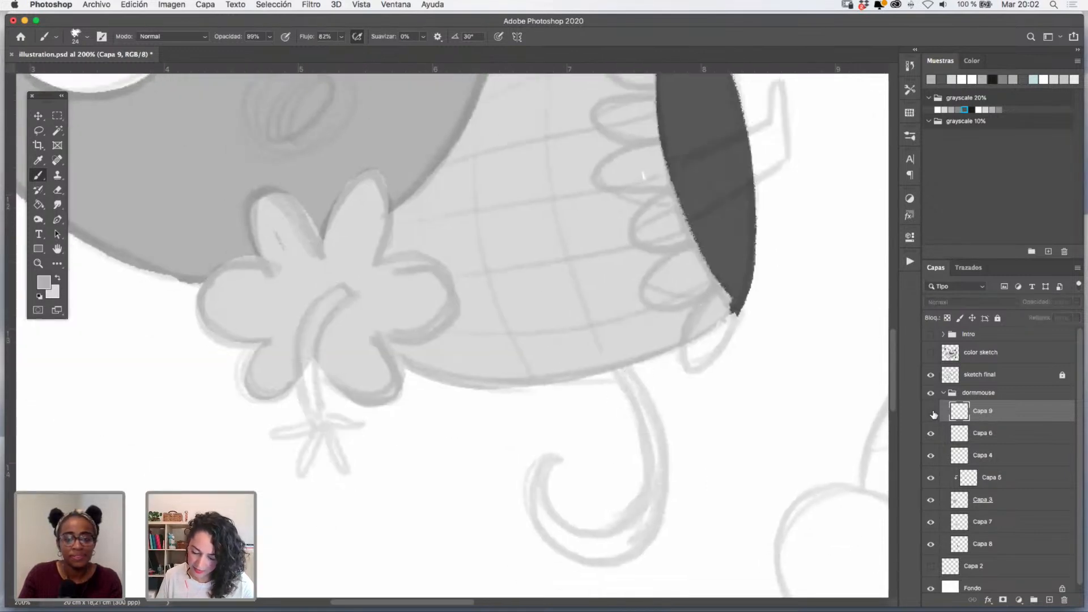
left_click(931, 411)
mouse_move(627, 388)
left_mouse_down()
mouse_move(642, 471)
mouse_move(633, 505)
mouse_move(602, 523)
mouse_move(570, 518)
mouse_move(555, 473)
mouse_move(559, 462)
mouse_move(563, 504)
mouse_move(627, 493)
left_mouse_up()
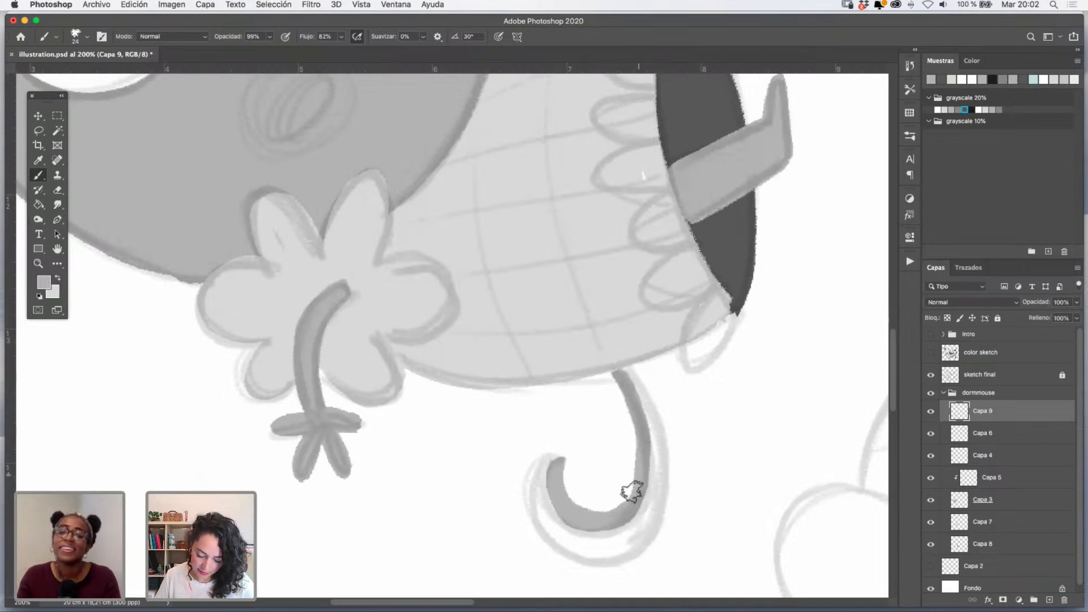
key("super+z")
mouse_move(553, 457)
left_mouse_down()
mouse_move(583, 531)
mouse_move(616, 529)
mouse_move(643, 499)
mouse_move(650, 462)
mouse_move(625, 376)
mouse_move(655, 448)
mouse_move(650, 498)
mouse_move(565, 476)
mouse_move(548, 457)
mouse_move(538, 490)
mouse_move(556, 533)
mouse_move(611, 545)
mouse_move(645, 527)
mouse_move(659, 472)
mouse_move(634, 382)
left_mouse_up()
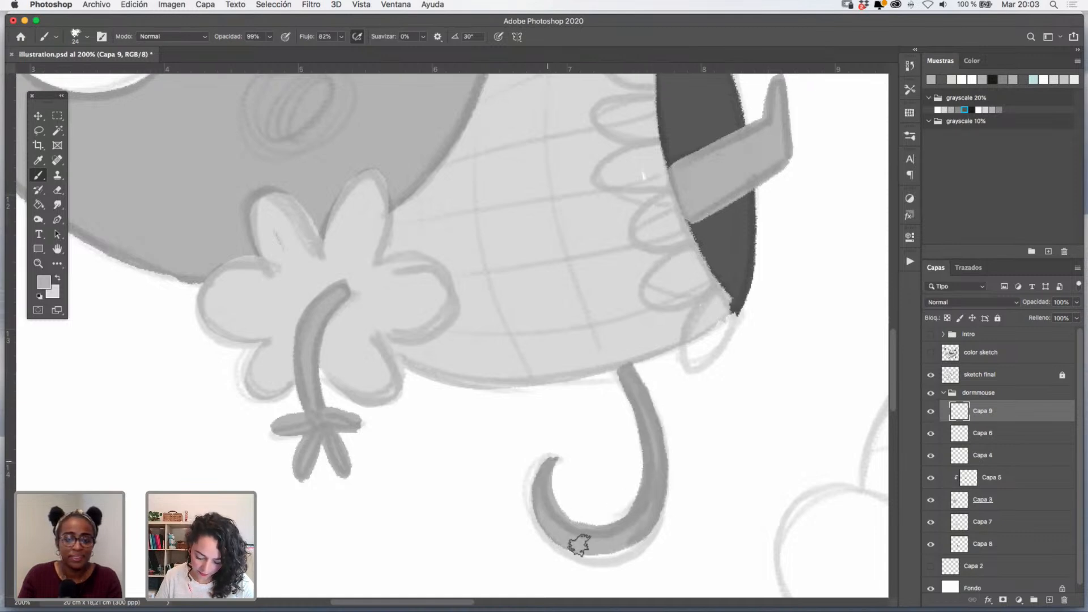
left_click(40, 264)
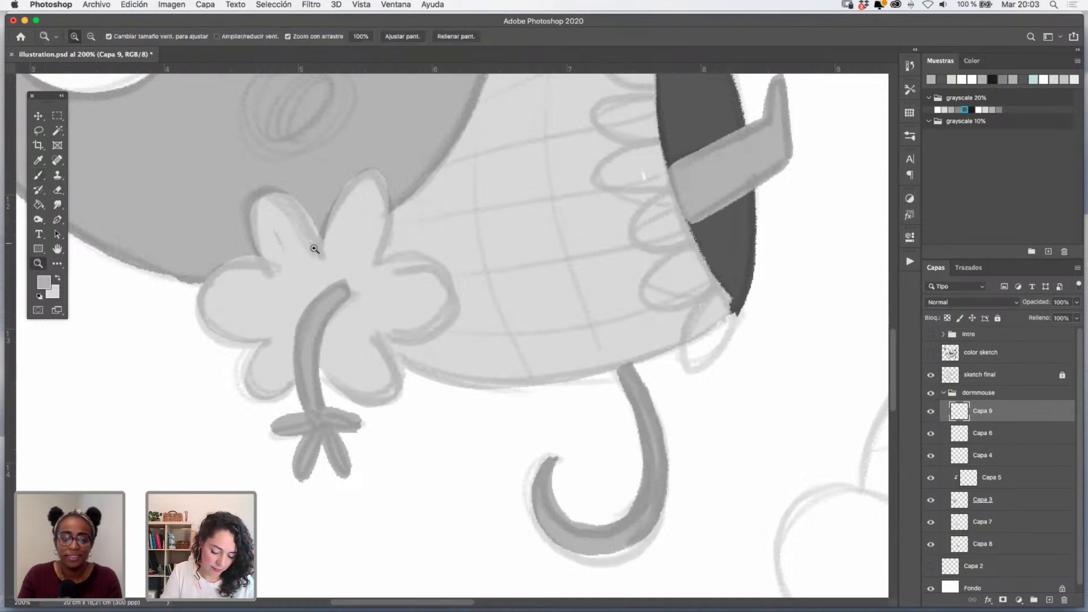
- Toggle the sketch final layer and leave it hidden to check the mouse's painted grey shapes on their own
left_click(580, 309, "alt")
left_click(580, 309, "alt")
left_click_drag(633, 235, 629, 312)
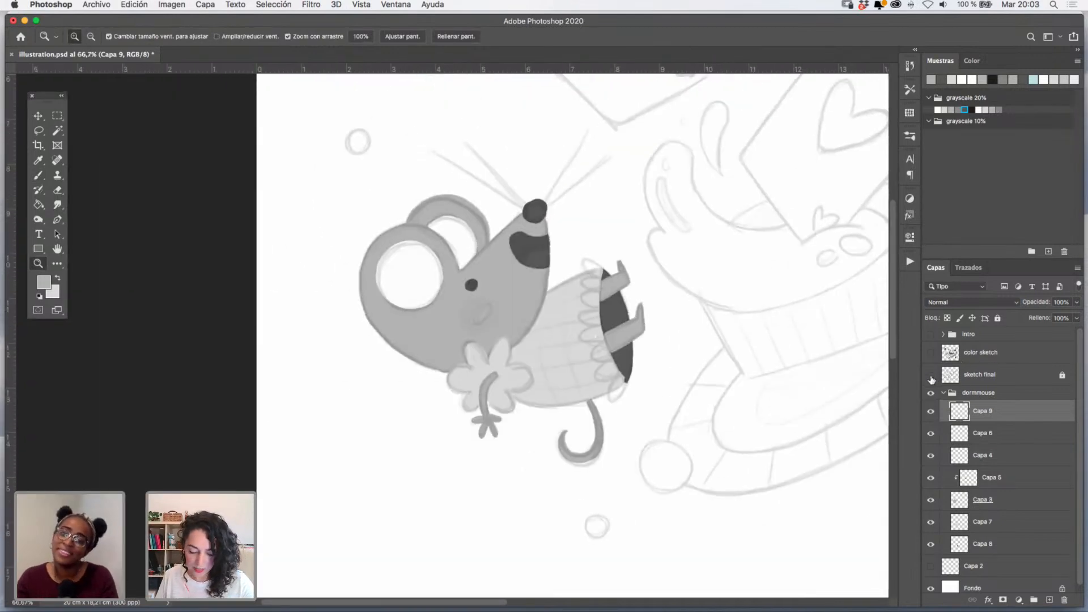
left_click(931, 375)
left_click(931, 375)
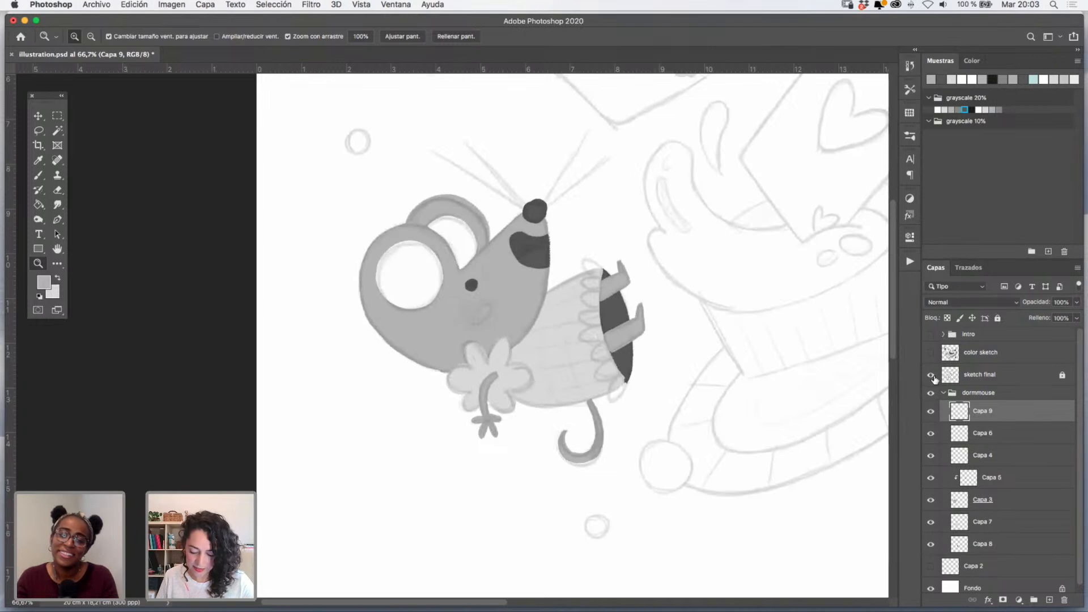
left_click(931, 376)
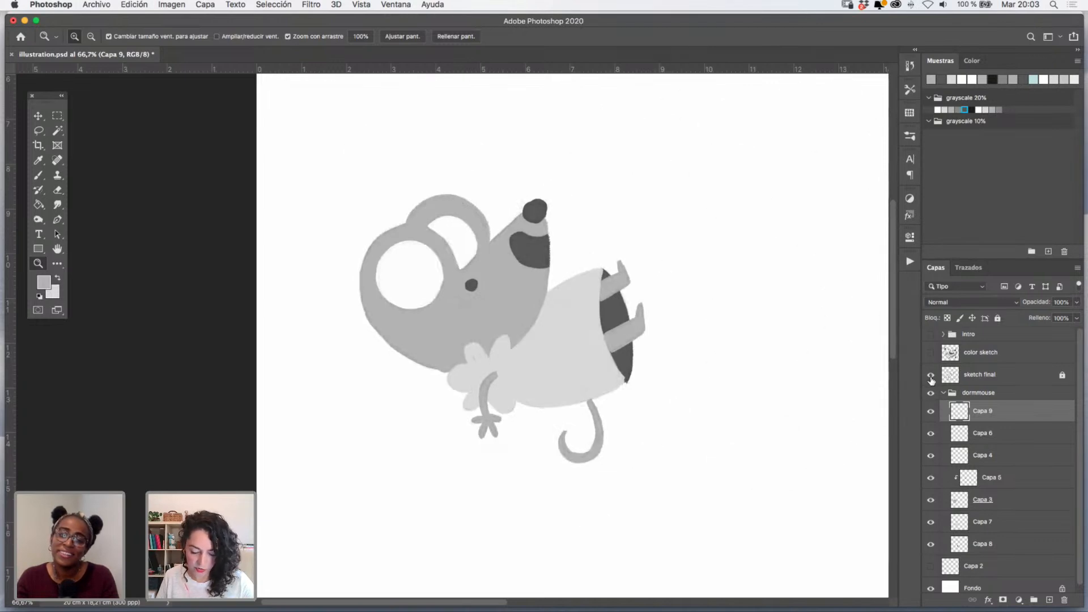
left_click(931, 376)
left_click_drag(515, 320, 584, 321)
left_click(931, 376)
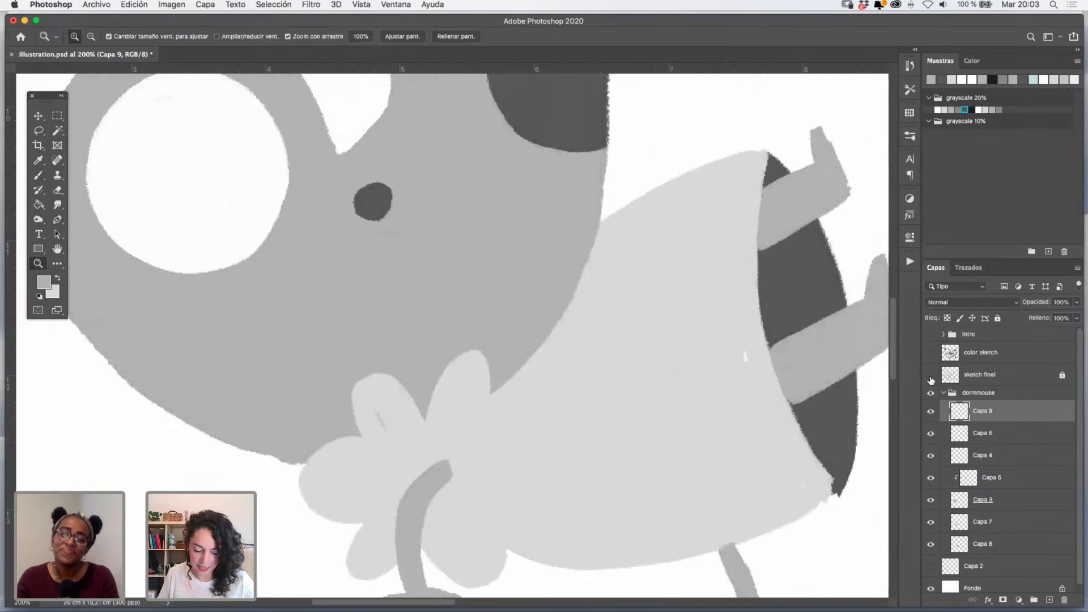
left_click(635, 412, "alt")
left_click_drag(740, 414, 680, 440)
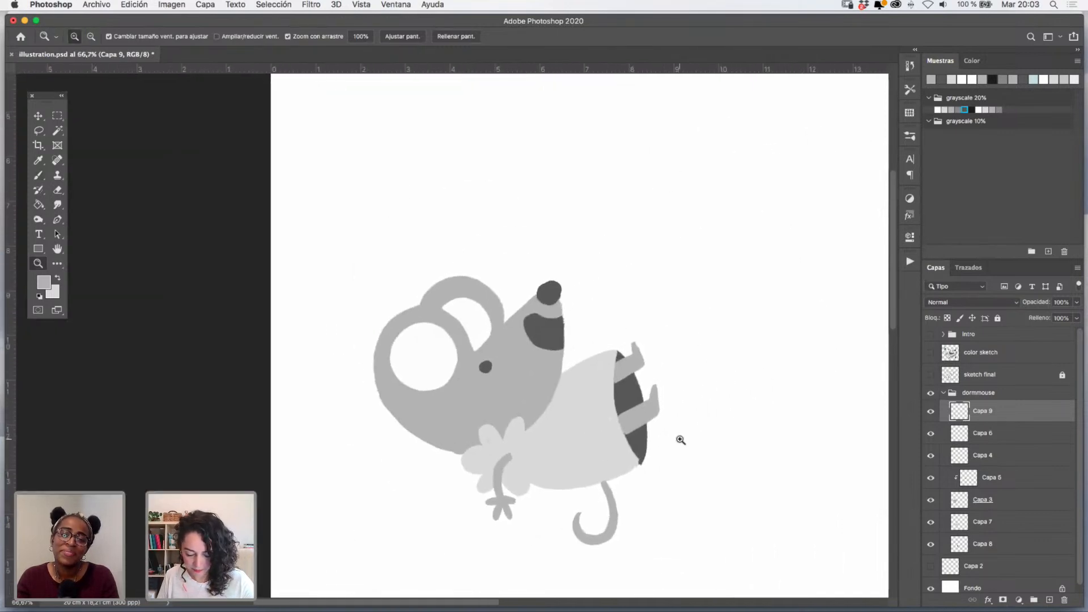
- Select the head's layer Capa 3 and smooth the lower back edge of the head with the mid-grey brush
left_click(510, 426)
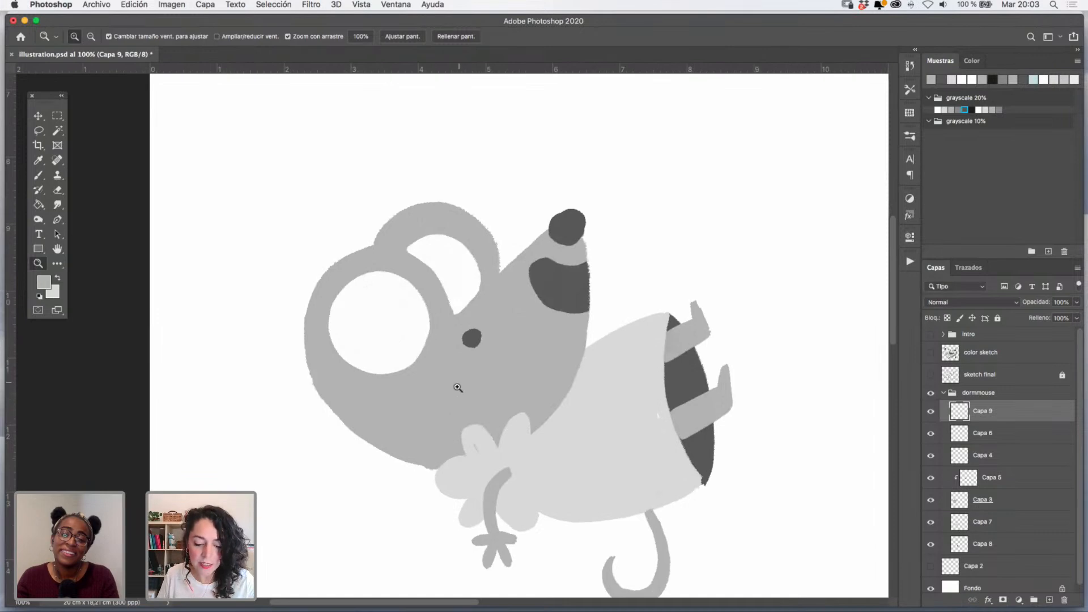
key("v")
left_click(440, 412)
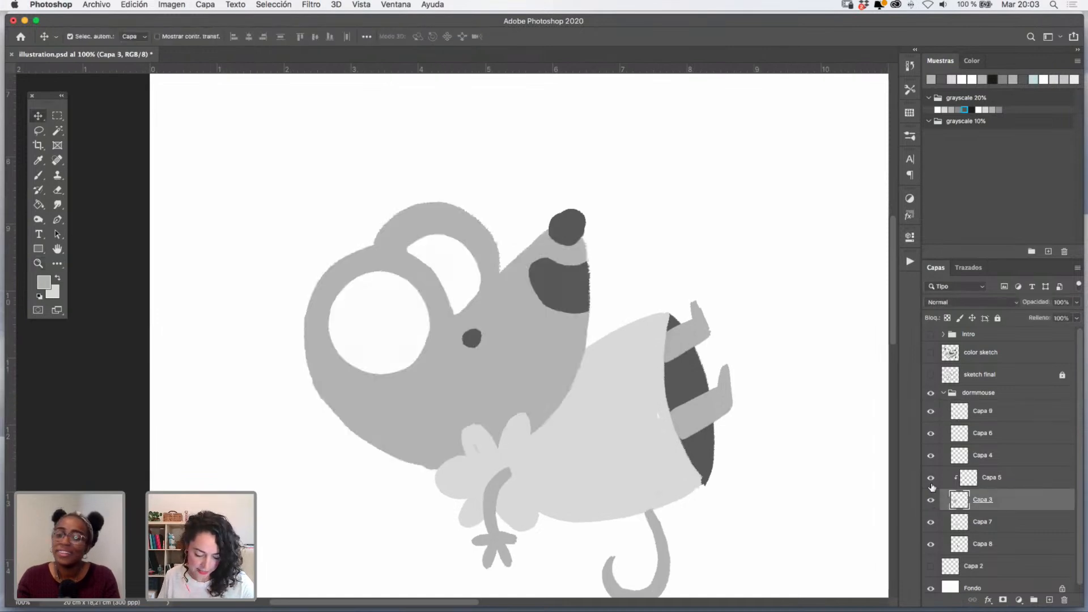
left_click(38, 161)
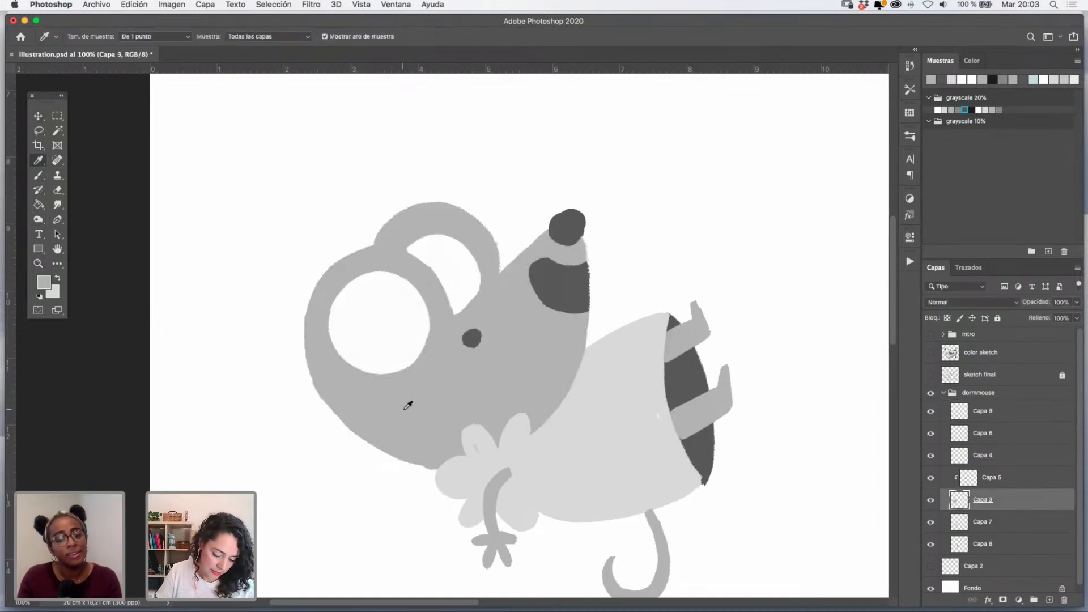
left_click(38, 264)
left_click(392, 416)
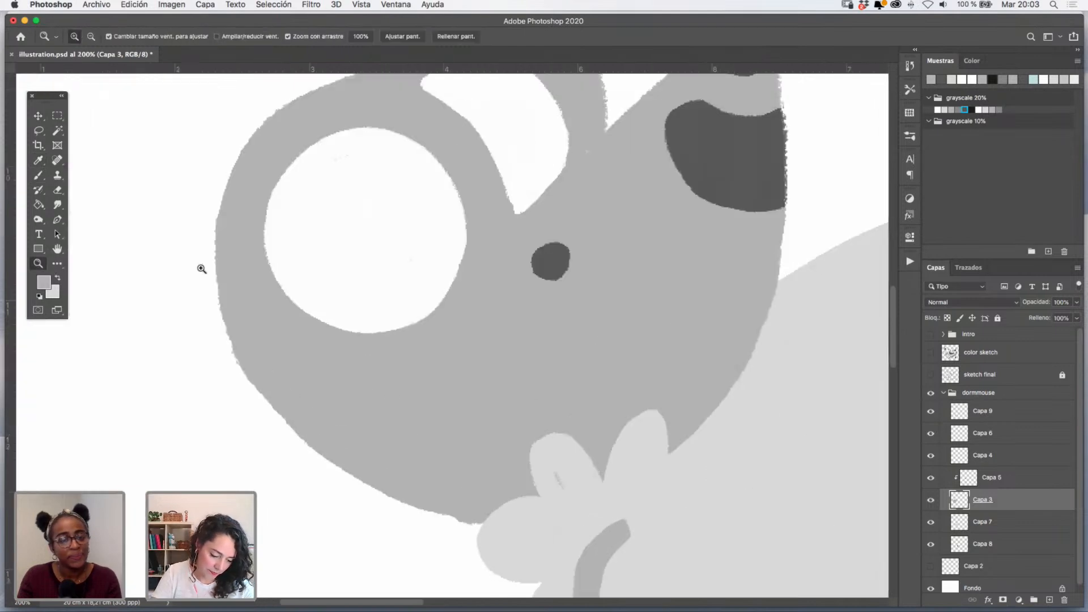
left_click(38, 177)
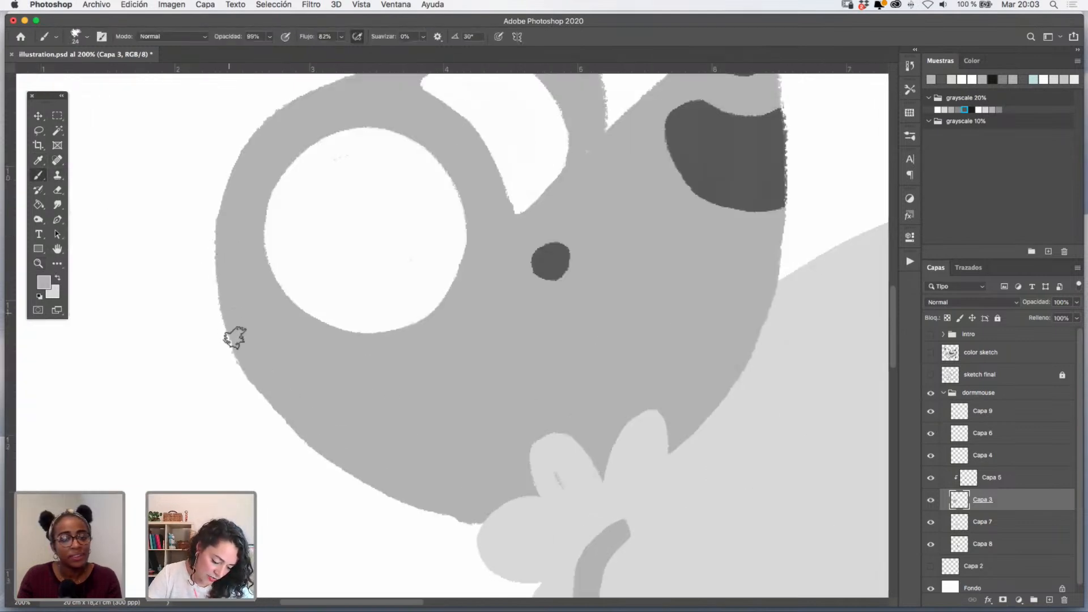
mouse_move(280, 406)
left_mouse_down()
mouse_move(382, 490)
mouse_move(428, 512)
mouse_move(501, 517)
left_mouse_up()
left_click_drag(245, 357, 311, 441)
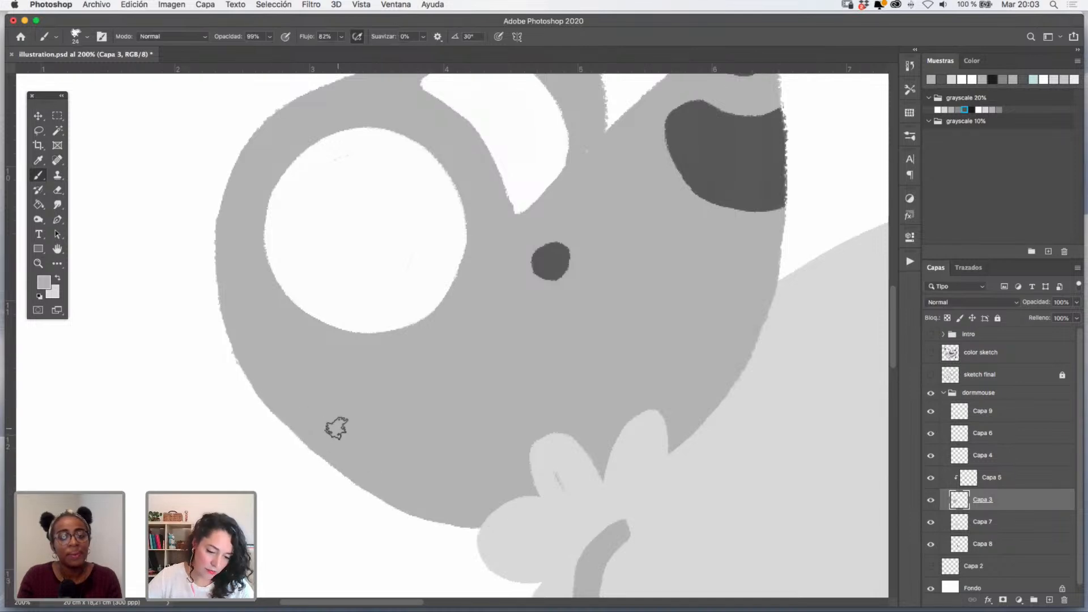
- Rotate the canvas and refine the head's outline along the neck and chin in the same mid grey
key("r")
left_click_drag(420, 293, 484, 291)
key("b")
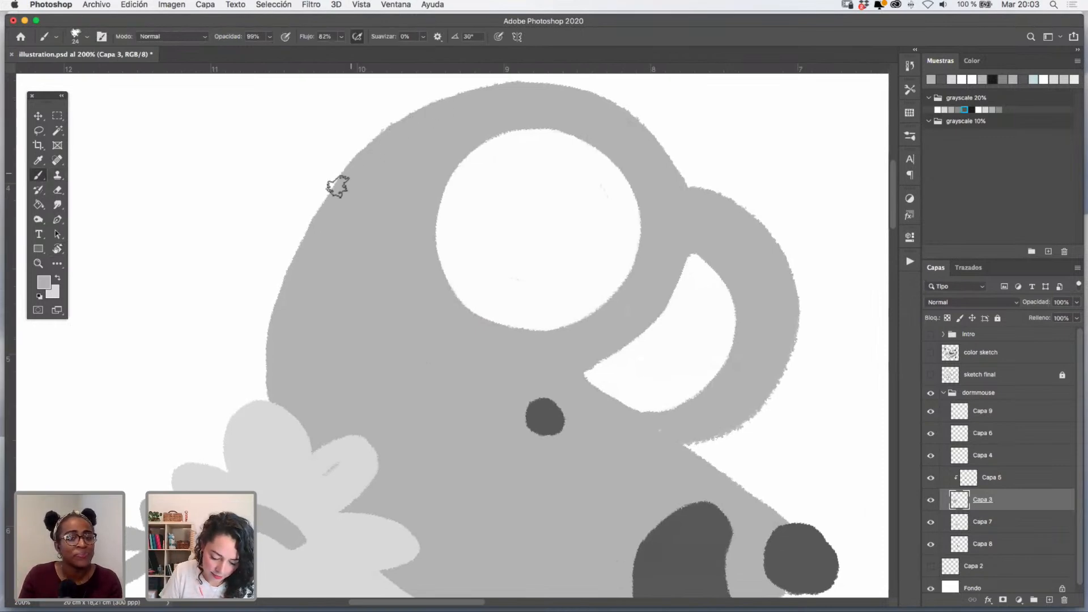
left_click_drag(476, 397, 498, 230)
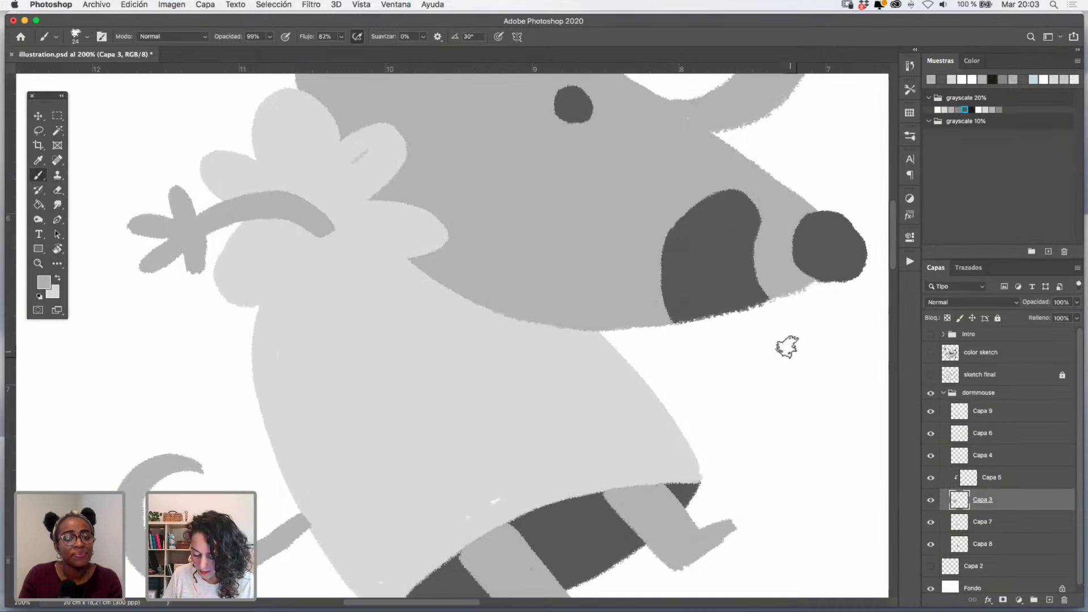
mouse_move(772, 355)
left_mouse_down()
mouse_move(740, 314)
mouse_move(717, 364)
mouse_move(612, 396)
mouse_move(625, 385)
left_mouse_up()
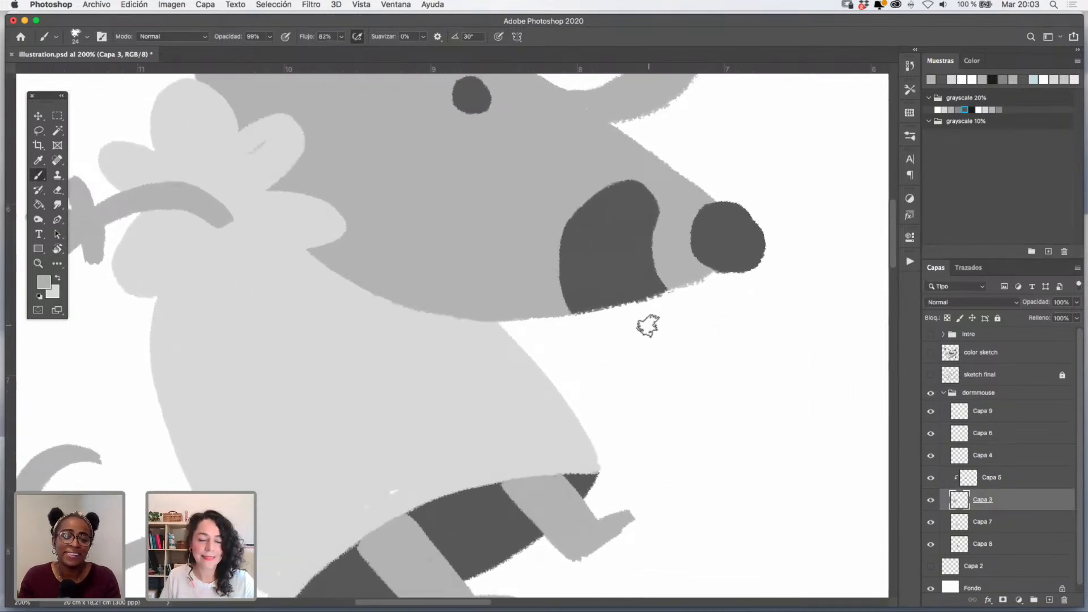
key("r")
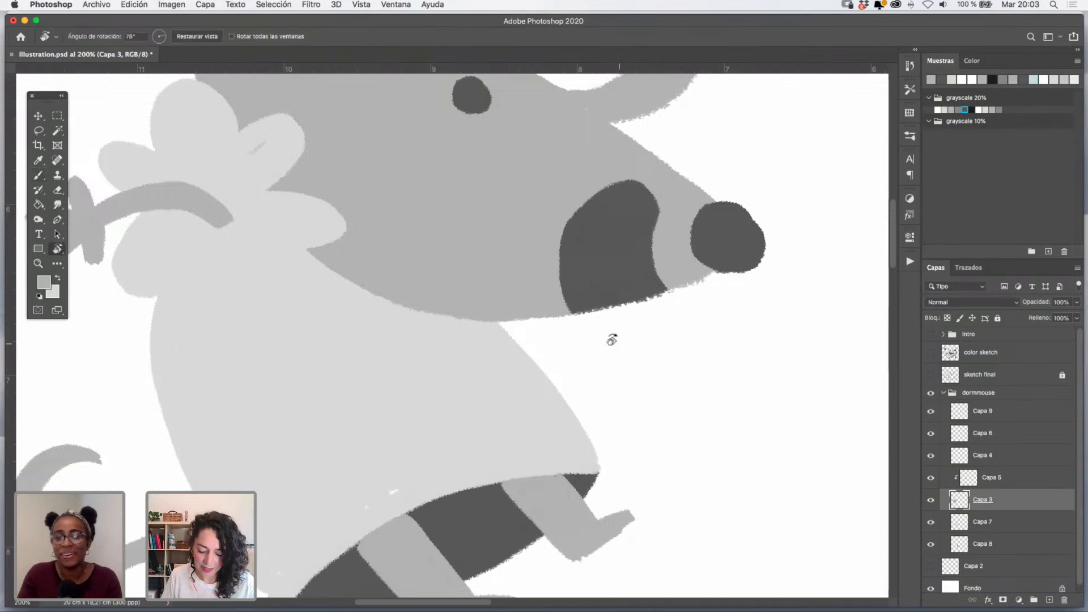
left_click_drag(613, 338, 559, 289)
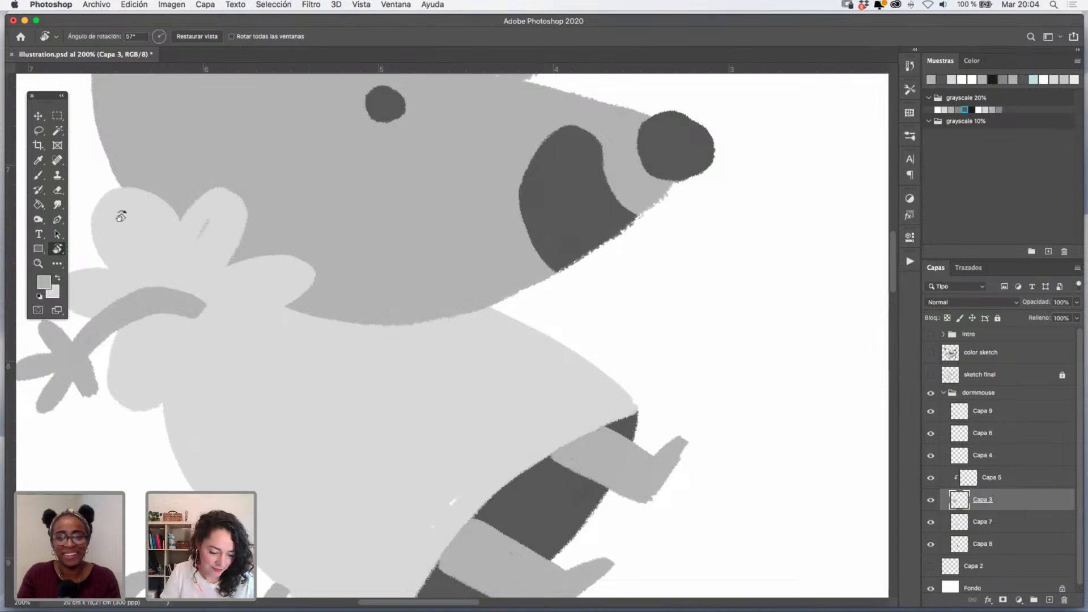
- Select the dress layer Capa 7 and touch up the unpainted specks and hem of the dress in light grey
left_click(38, 161)
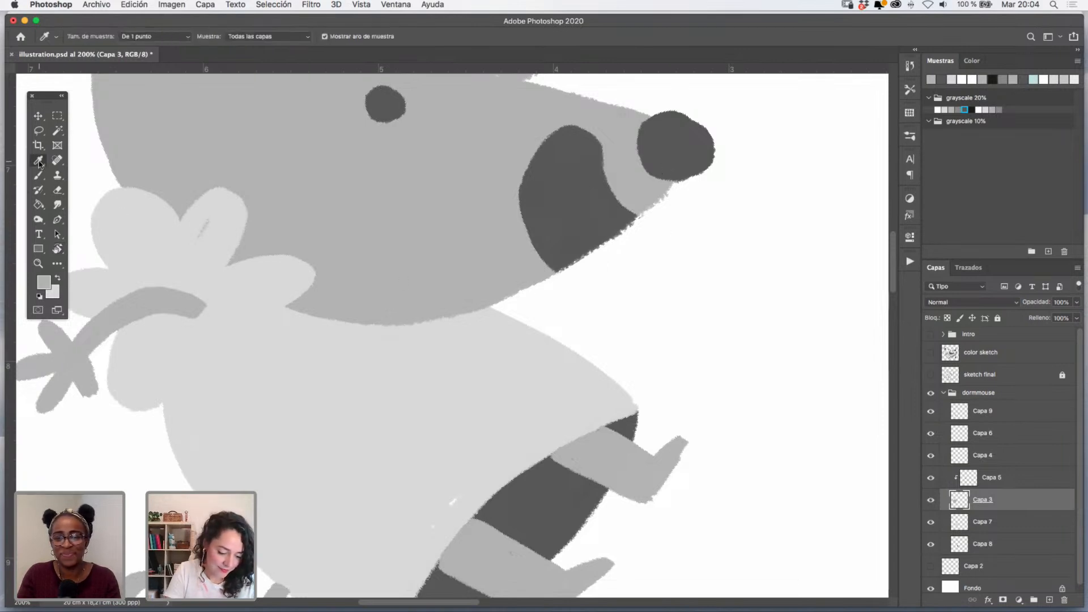
left_click(931, 500)
left_click(931, 499)
key("v")
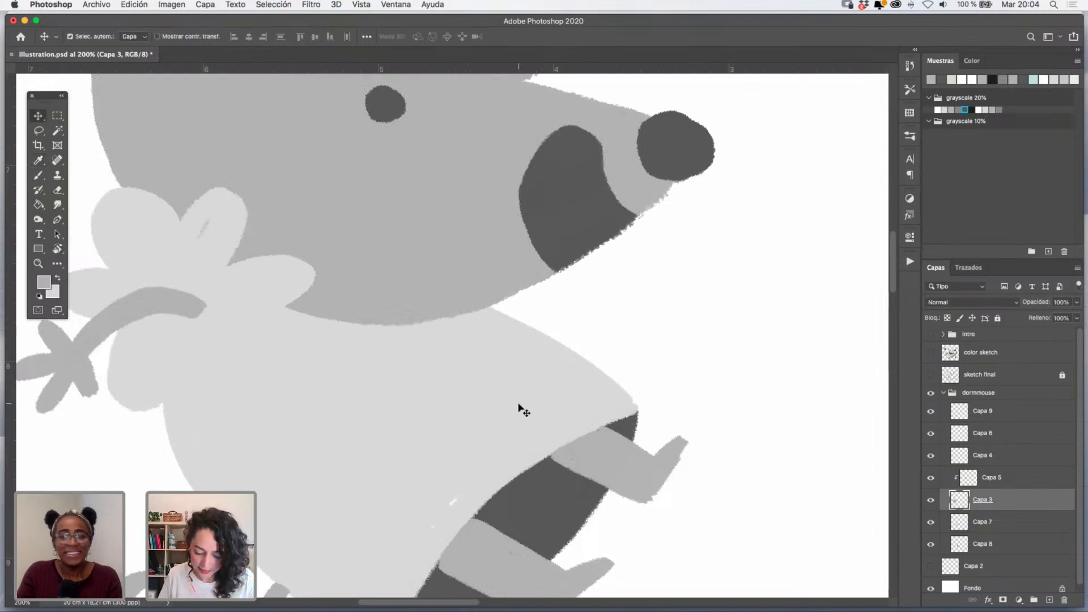
left_click(520, 409)
left_click(930, 522)
left_click(930, 522)
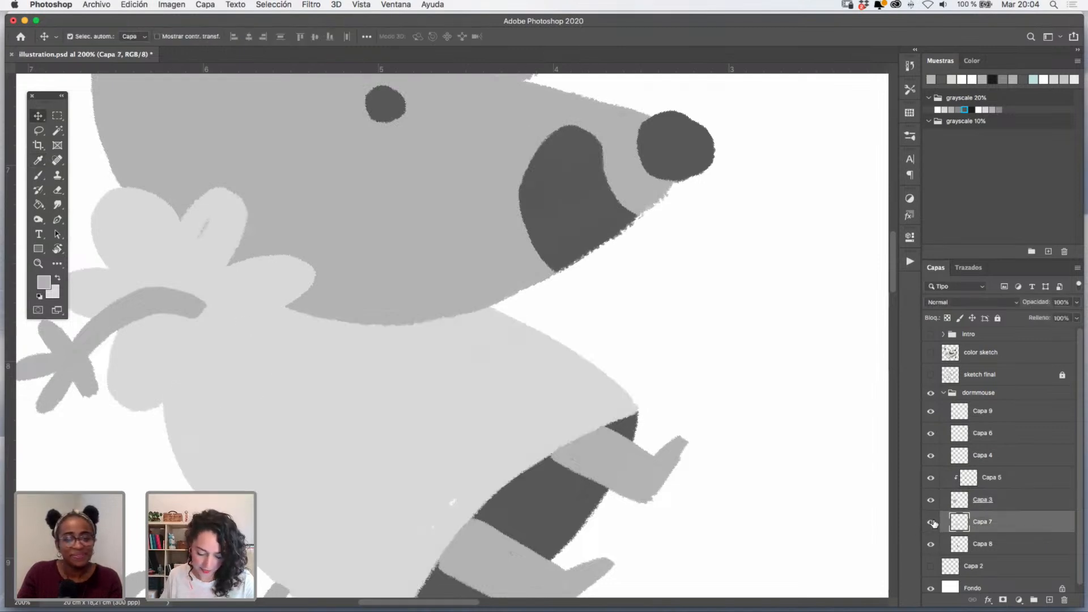
left_click(39, 175)
mouse_move(678, 432)
left_mouse_down()
mouse_move(672, 311)
mouse_move(704, 294)
left_mouse_up()
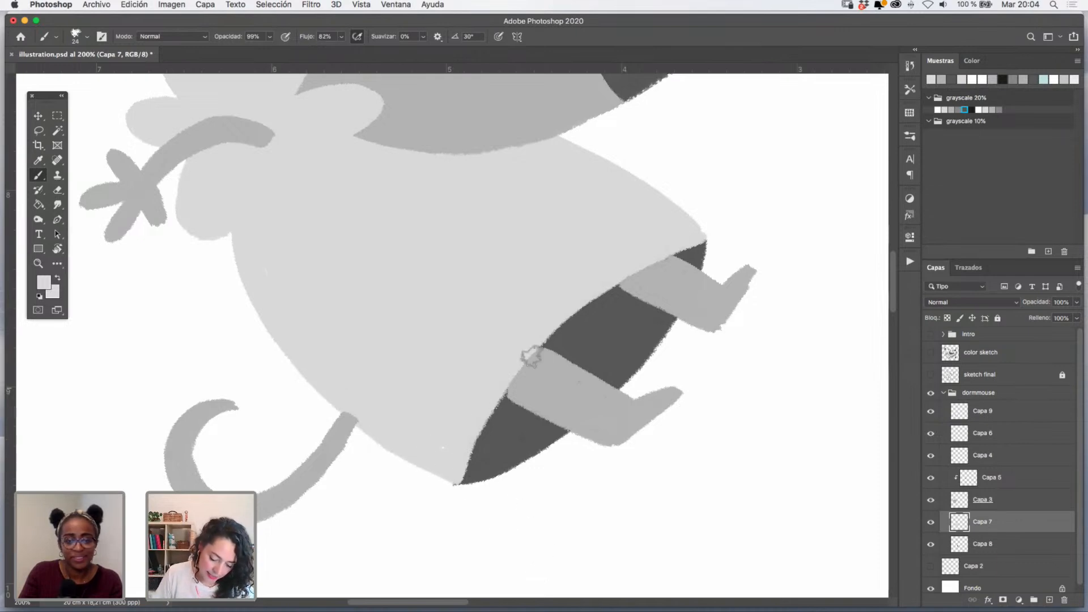
left_click_drag(658, 288, 621, 395)
- Restore the canvas rotation and examine the whole painted mouse for rough or unfinished edges
left_click(38, 264)
left_click(589, 371, "alt")
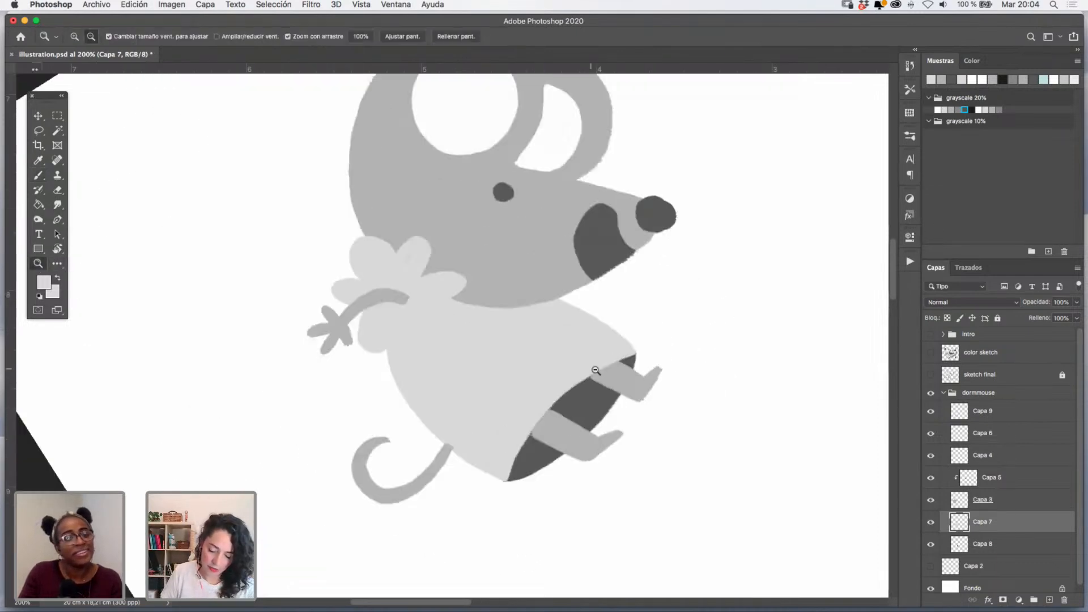
left_click(624, 380, "alt")
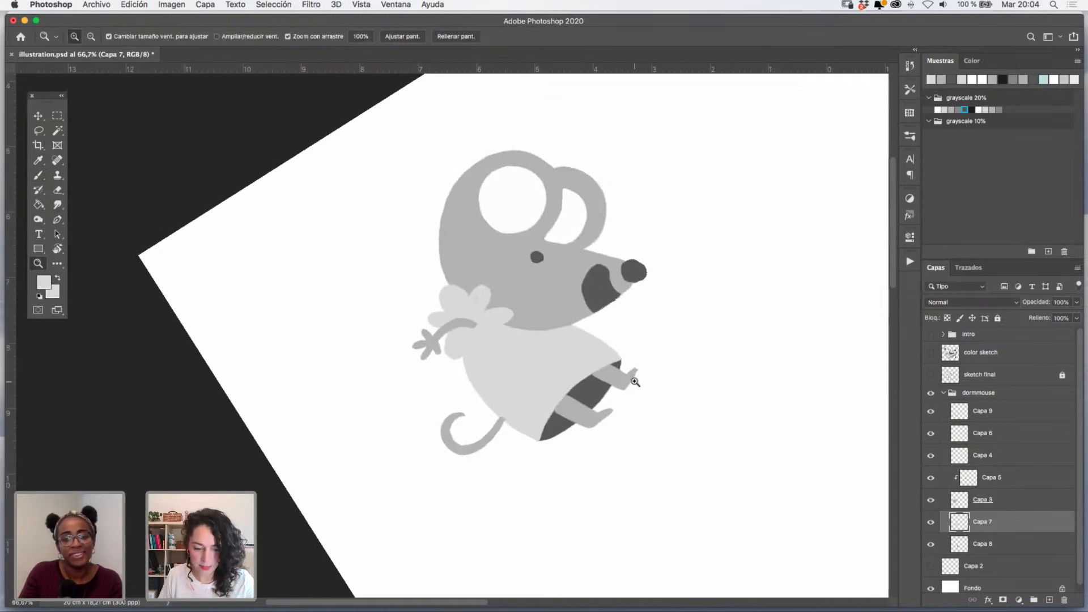
key("Escape")
left_click_drag(597, 250, 589, 355)
left_click(512, 282)
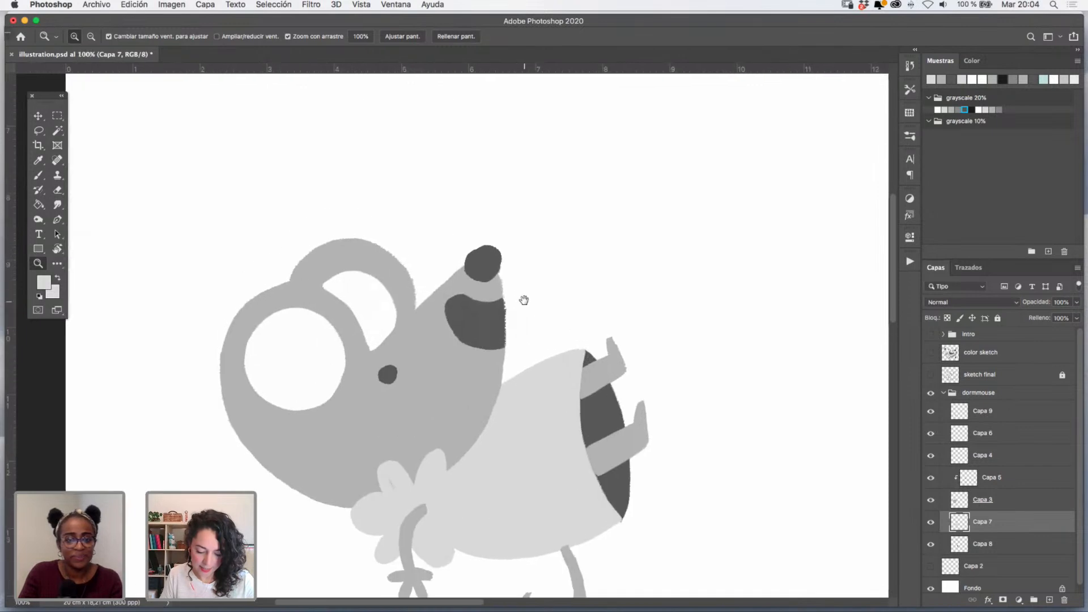
left_click(564, 374, "alt")
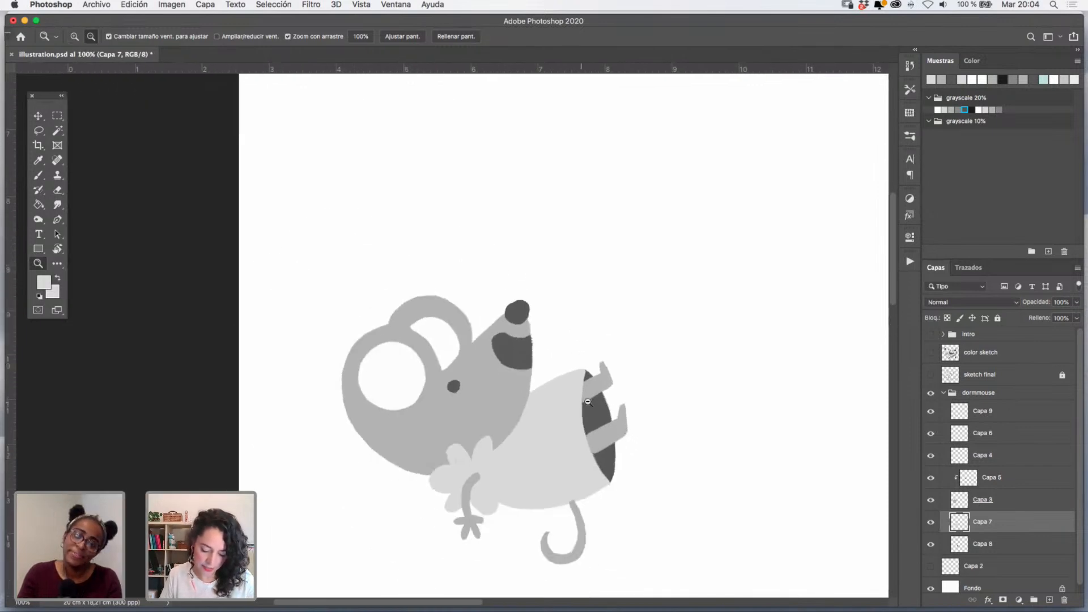
left_click_drag(639, 457, 606, 373)
left_click(545, 387)
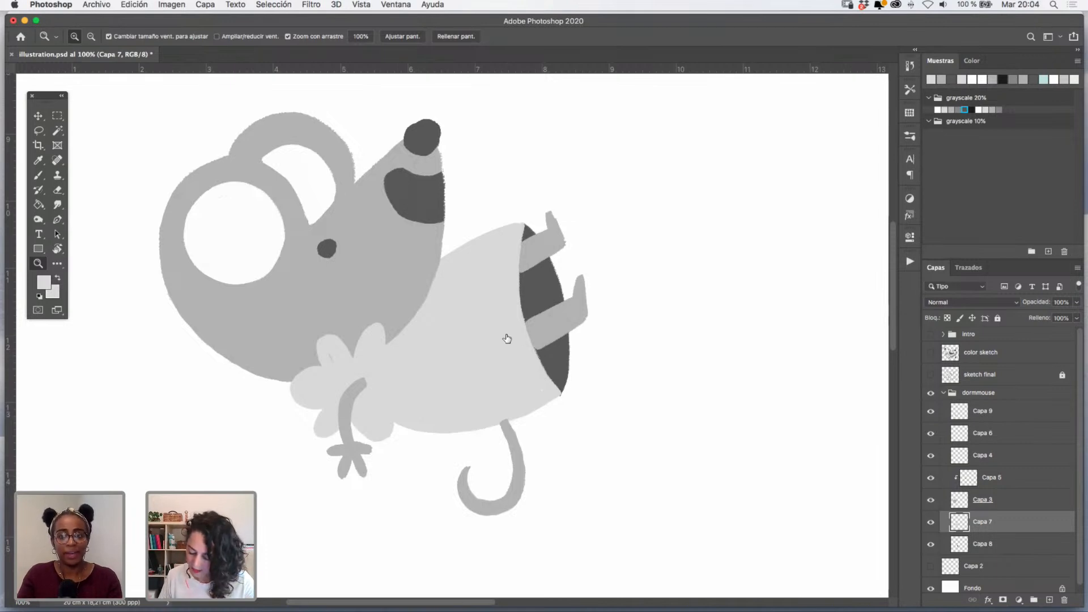
- Collapse the dormmouse layer group
left_click(943, 393)
left_click(943, 394)
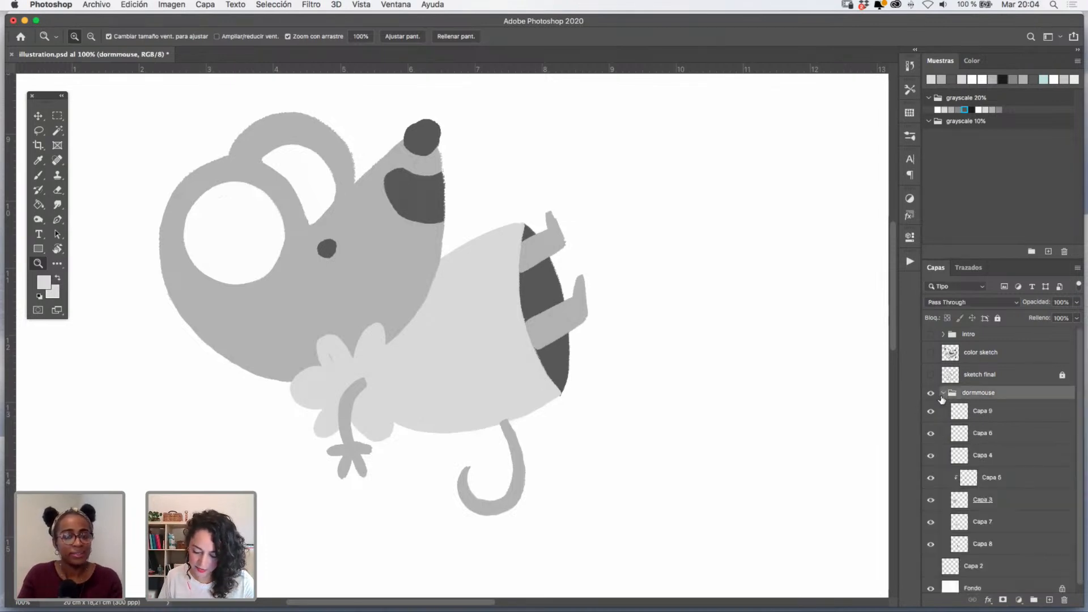
left_click(942, 394)
left_click(937, 395)
left_click(937, 390)
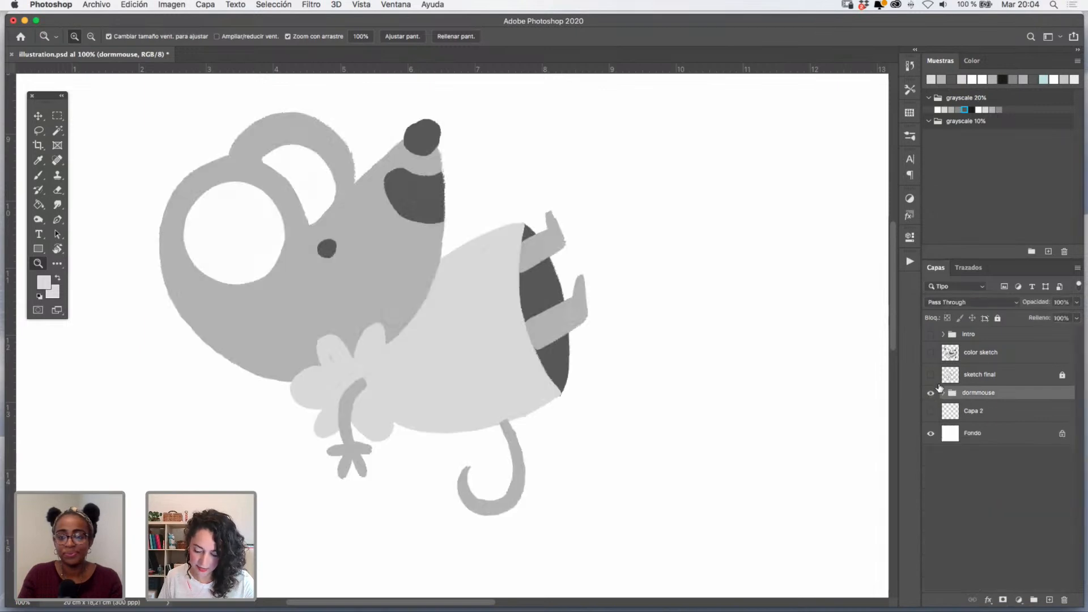
- Show the sketch final layer again and add a new empty layer above the dormmouse group for the teacup area
left_click(930, 376)
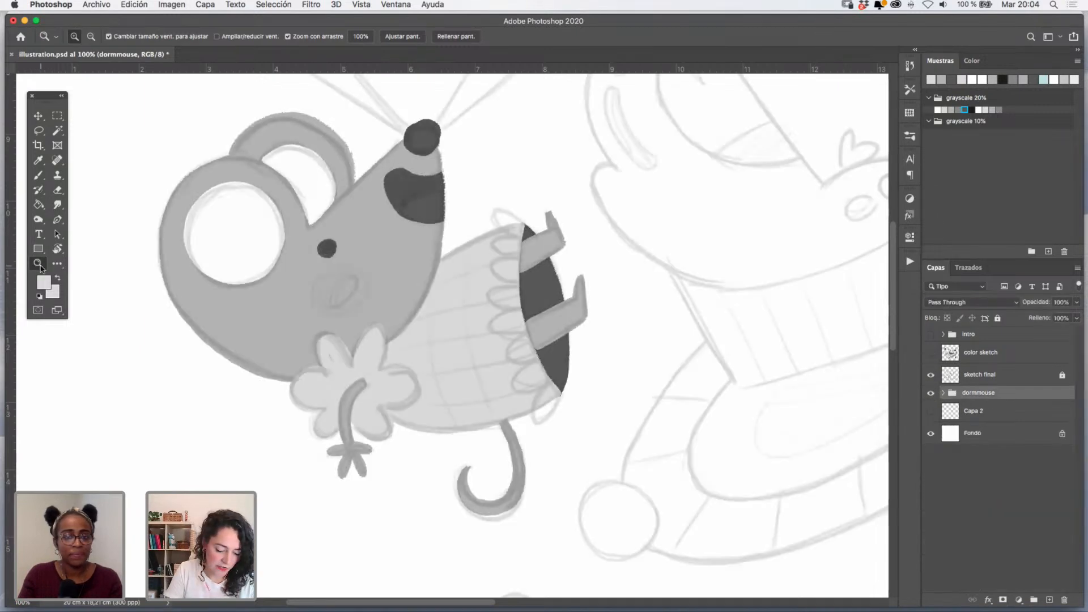
left_click(670, 314, "alt")
left_click(670, 317, "alt")
left_click_drag(746, 309, 597, 380)
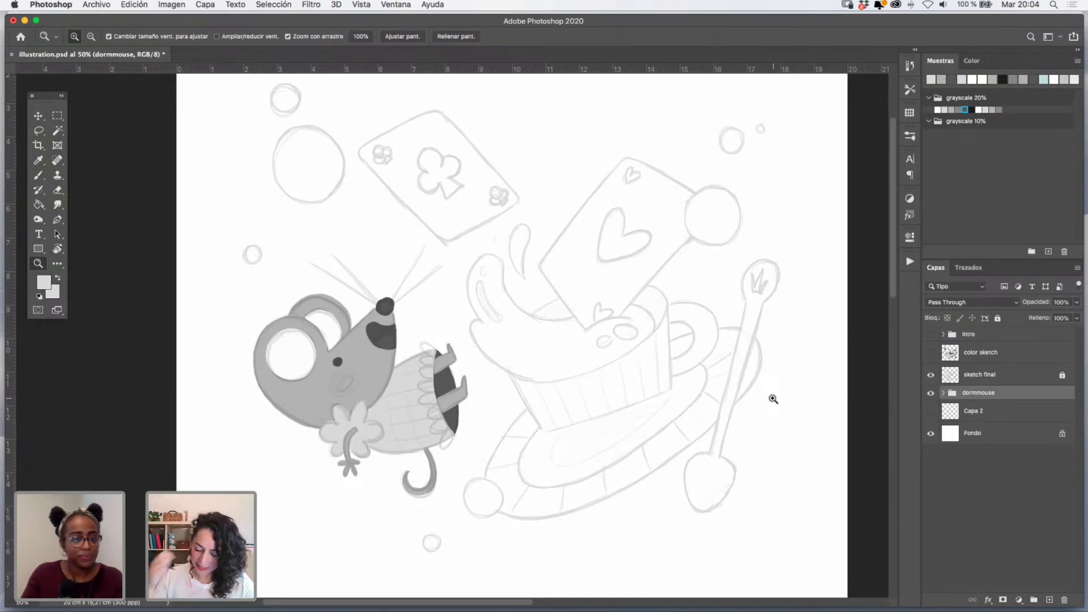
left_click(1049, 600)
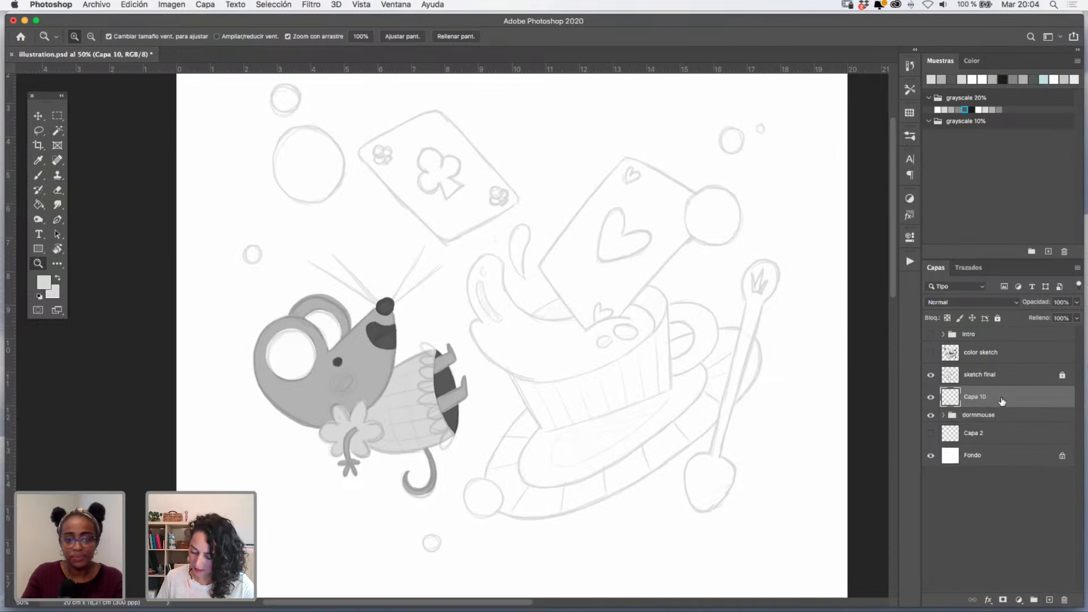
left_click(660, 422)
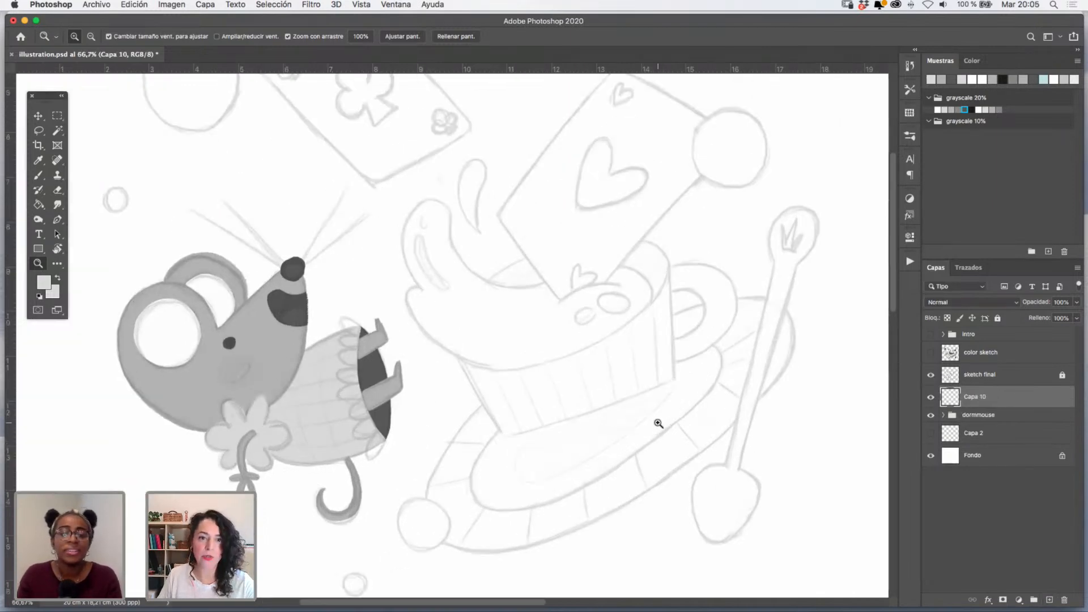
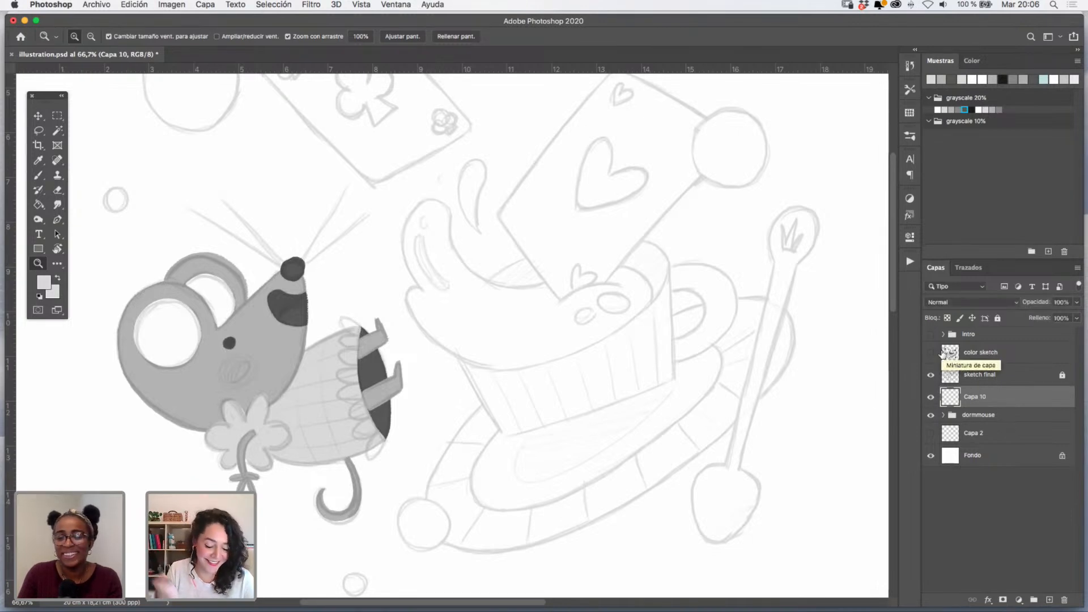
- Show the color sketch layer to check the planned grey values of the cup and saucer, and hide it again
left_click(39, 161)
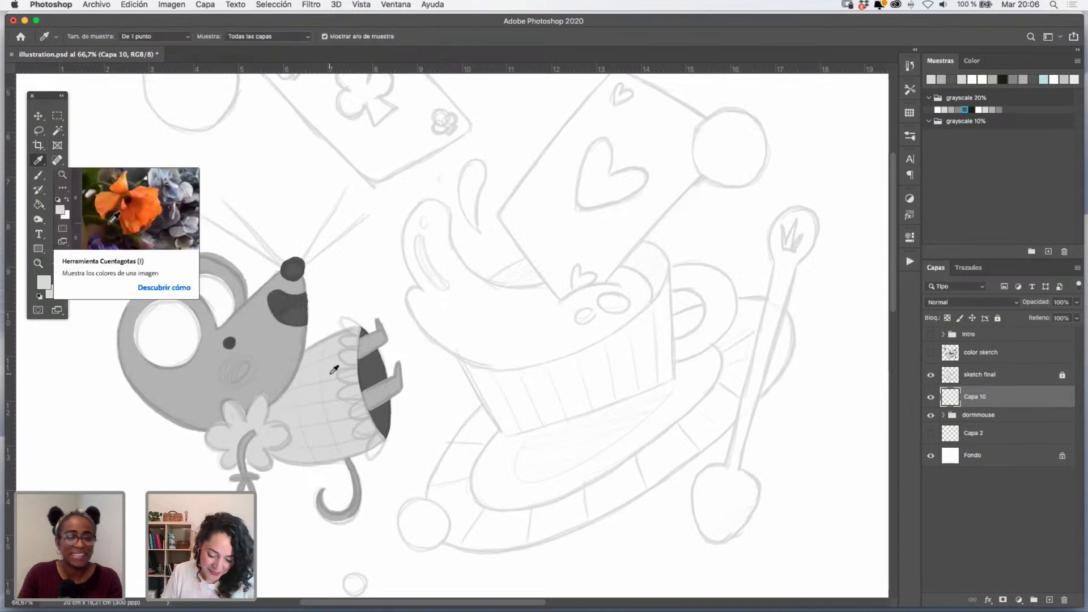
left_click(930, 353)
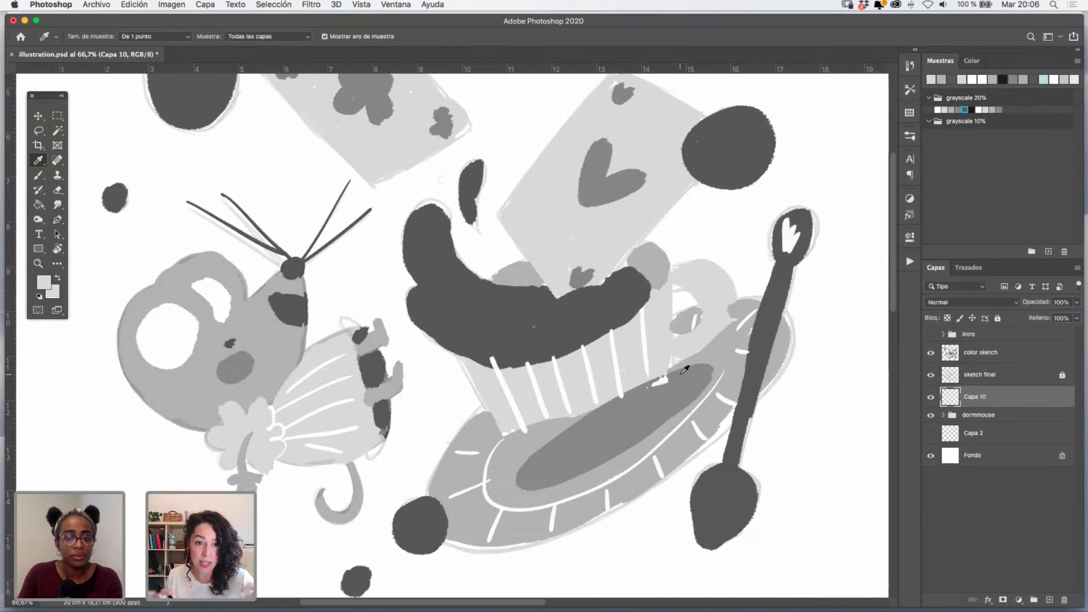
left_click(931, 353)
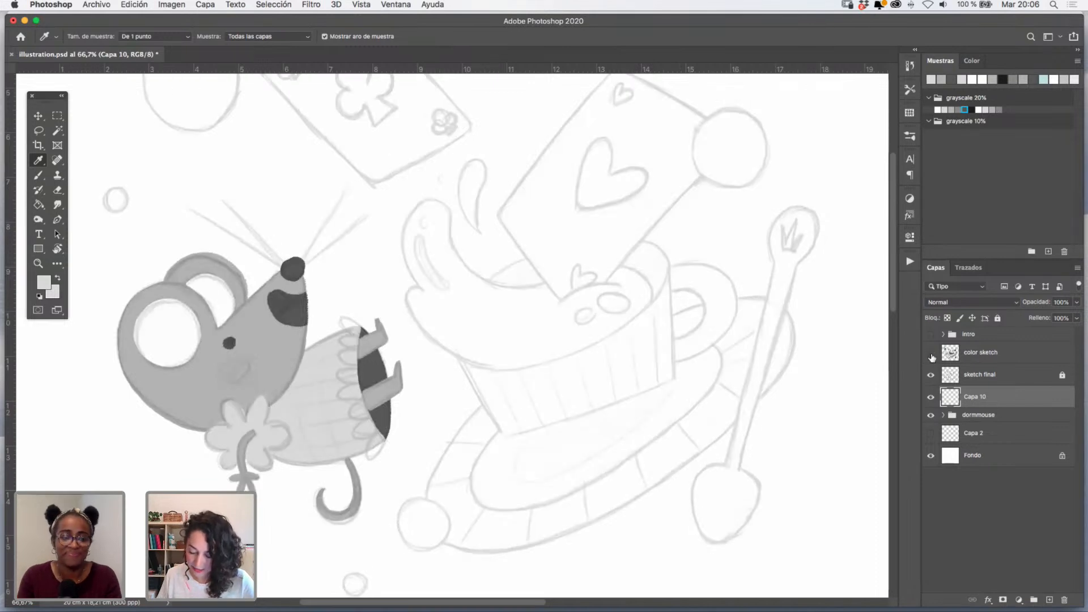
- Show the color sketch layer, sample the saucer's mid grey from it, and hide the layer again
left_click(931, 355)
left_click(931, 355)
left_click(931, 355)
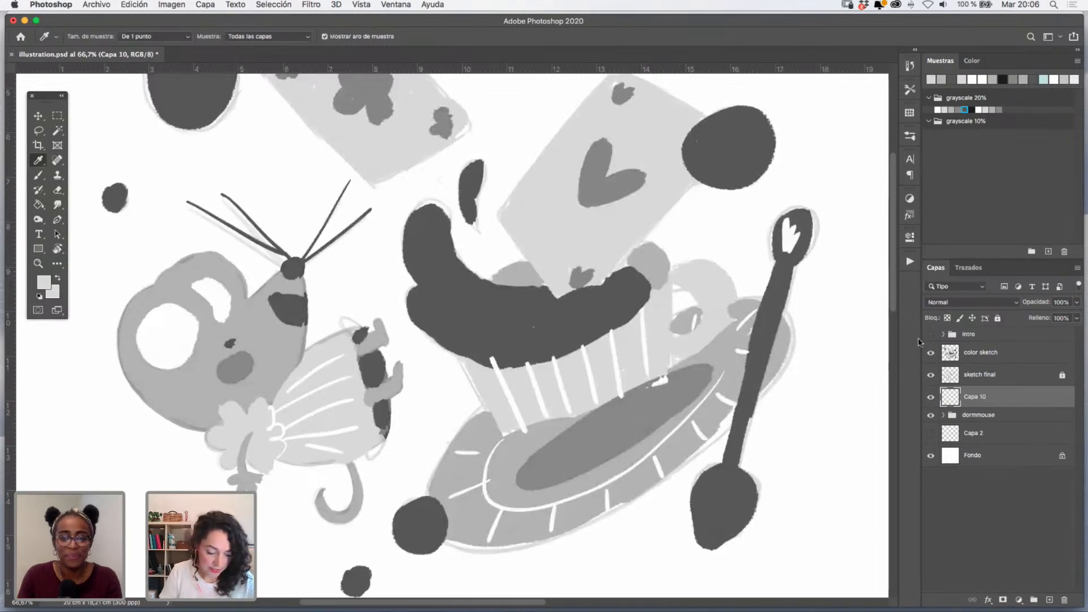
left_click(646, 447)
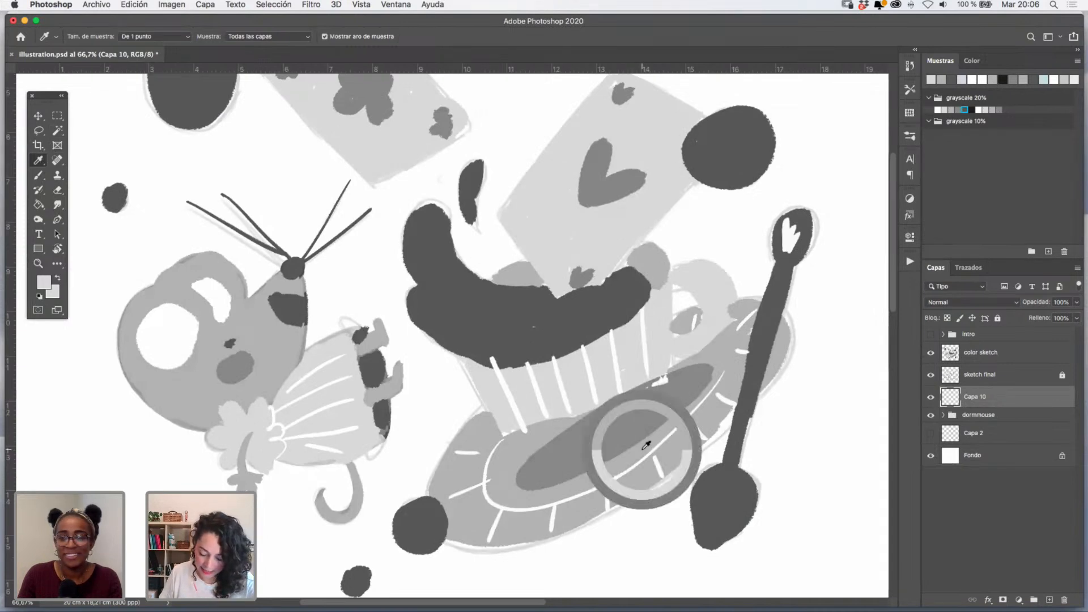
left_click(931, 354)
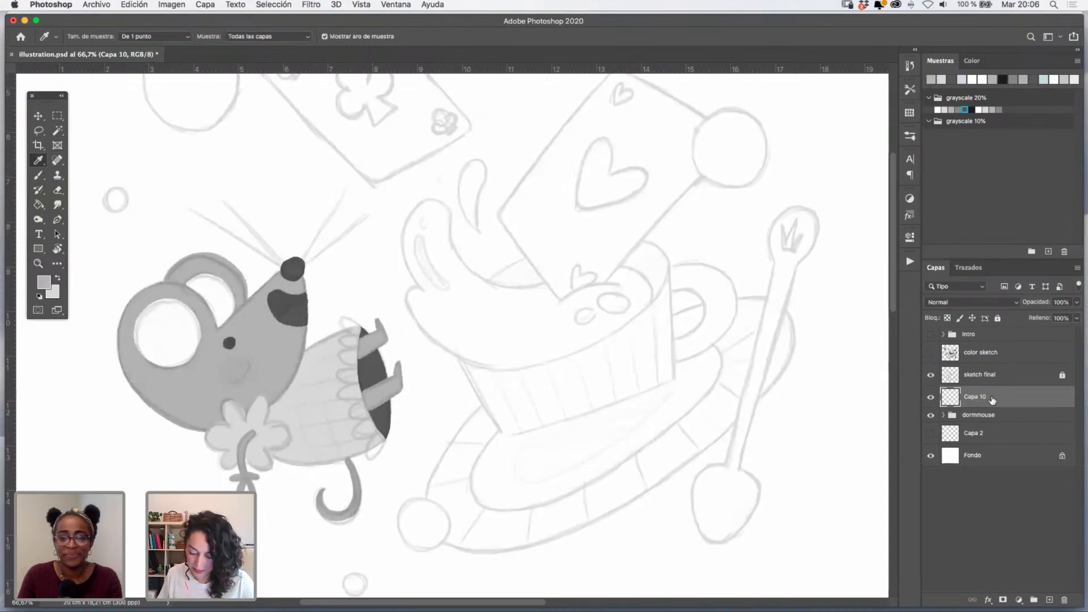
- Enlarge the brush and paint a first mid-grey stroke at the upper end of the saucer's left rim on Capa 10
left_click(38, 175)
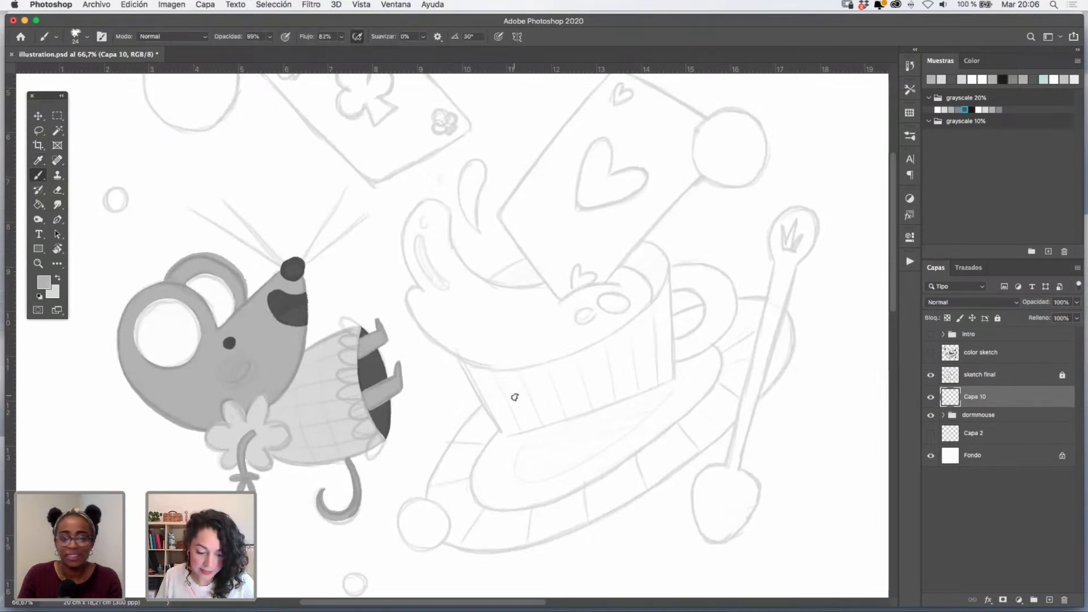
key("bracketright")
key("bracketright")
key("bracketright")
key("bracketright")
key("bracketright")
mouse_move(498, 409)
left_mouse_down()
mouse_move(463, 446)
mouse_move(494, 443)
mouse_move(566, 310)
mouse_move(592, 313)
left_mouse_up()
- Paint the saucer's left rim and the lower outer edge in mid grey, following the sketch outline behind the ball
key("z")
left_click(491, 446)
left_click(930, 353)
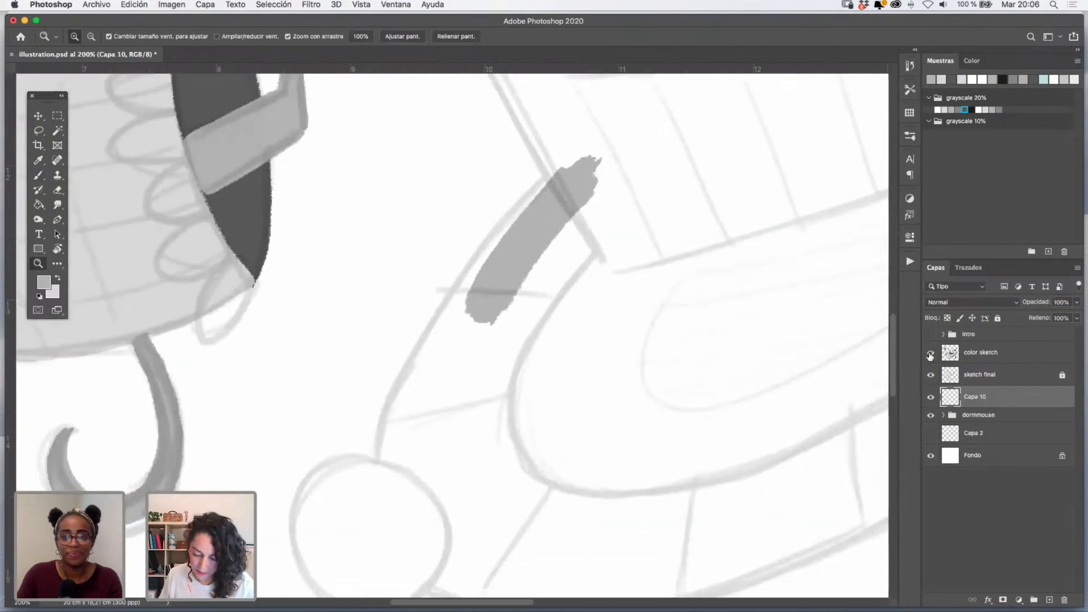
left_click(930, 352)
left_click(45, 179)
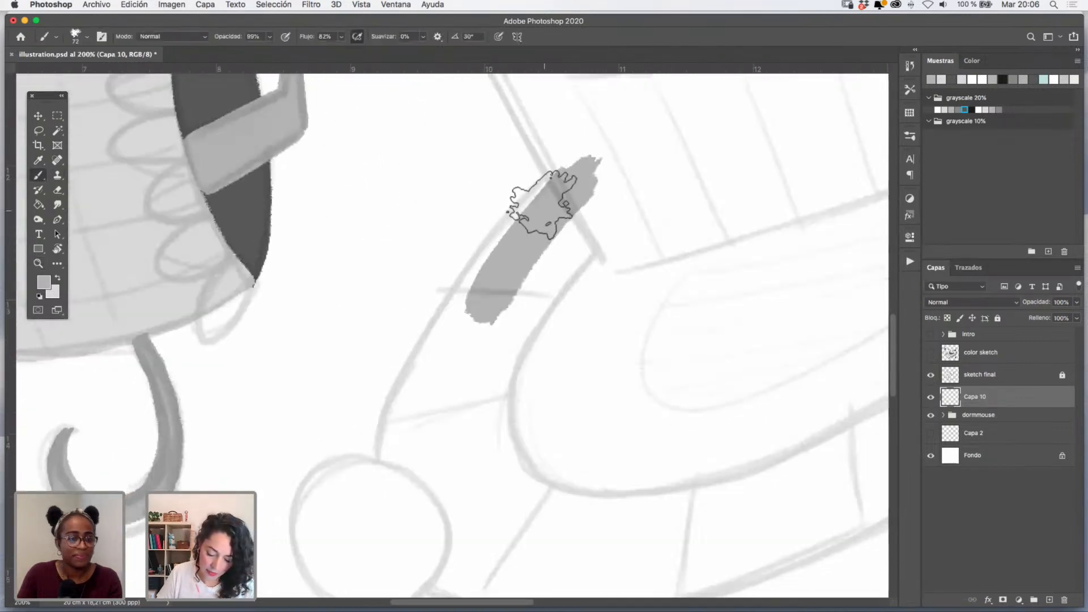
mouse_move(563, 175)
left_mouse_down()
mouse_move(463, 299)
mouse_move(404, 422)
mouse_move(407, 464)
mouse_move(545, 243)
mouse_move(501, 345)
mouse_move(515, 357)
mouse_move(443, 211)
left_mouse_up()
mouse_move(347, 238)
left_mouse_down()
mouse_move(334, 374)
mouse_move(348, 377)
mouse_move(333, 319)
mouse_move(362, 409)
mouse_move(443, 447)
mouse_move(540, 448)
mouse_move(677, 409)
mouse_move(753, 372)
left_mouse_up()
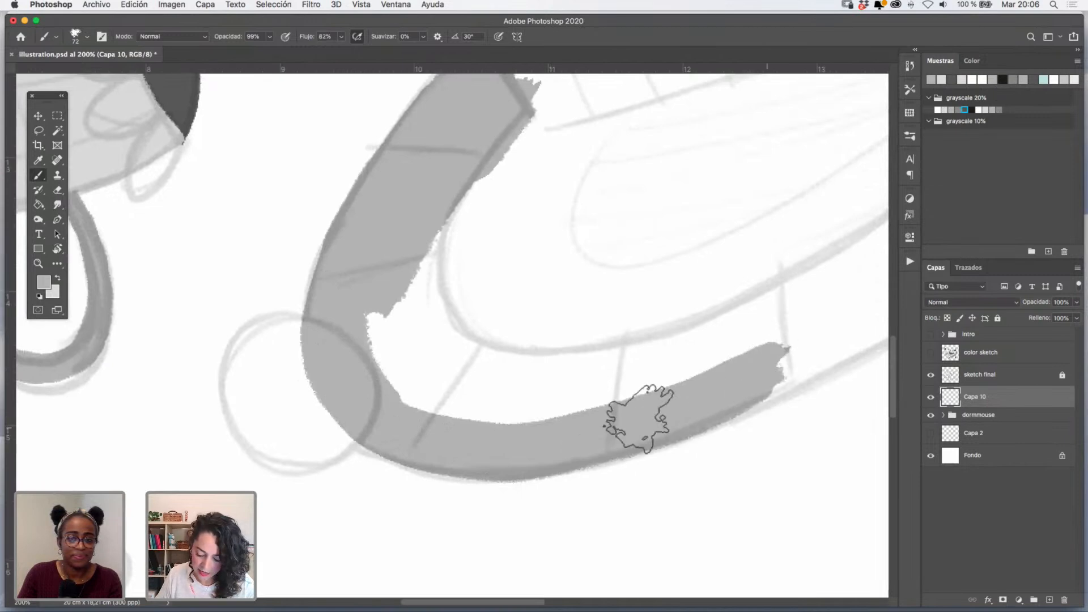
left_click_drag(588, 381, 505, 443)
- Continue the grey along the saucer's lower right edge and around its right end, behind the spoon and cup handle
left_click_drag(665, 377, 140, 497)
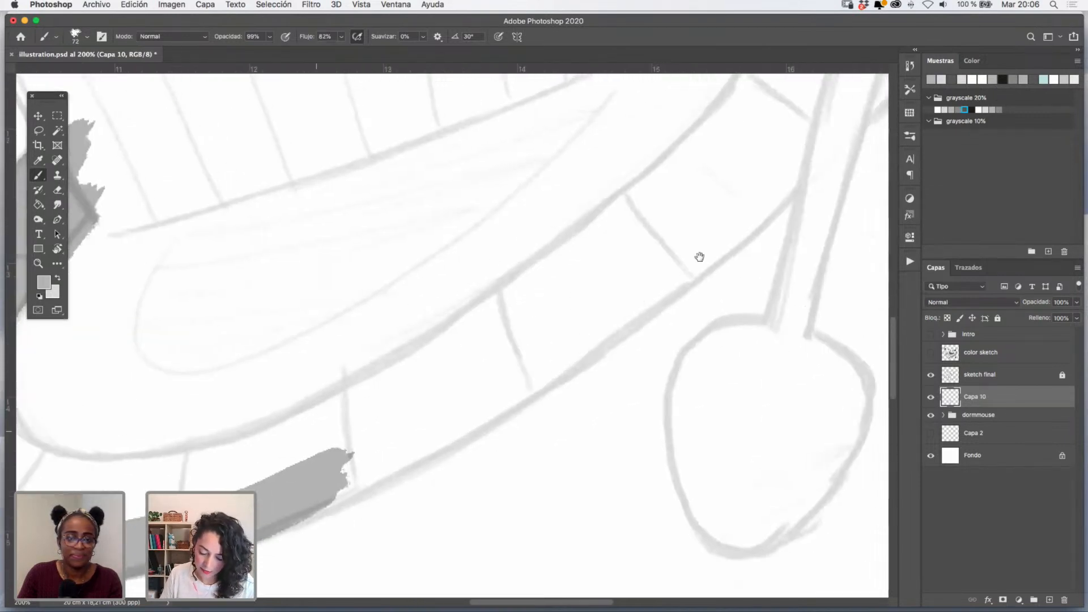
mouse_move(787, 178)
left_mouse_down()
mouse_move(469, 407)
mouse_move(315, 483)
mouse_move(560, 352)
mouse_move(793, 169)
left_mouse_up()
left_click_drag(789, 175, 528, 478)
mouse_move(340, 204)
left_mouse_down()
mouse_move(522, 151)
mouse_move(680, 244)
mouse_move(453, 533)
left_mouse_up()
mouse_move(353, 226)
left_mouse_down()
mouse_move(517, 187)
mouse_move(517, 308)
mouse_move(529, 267)
mouse_move(431, 175)
left_mouse_up()
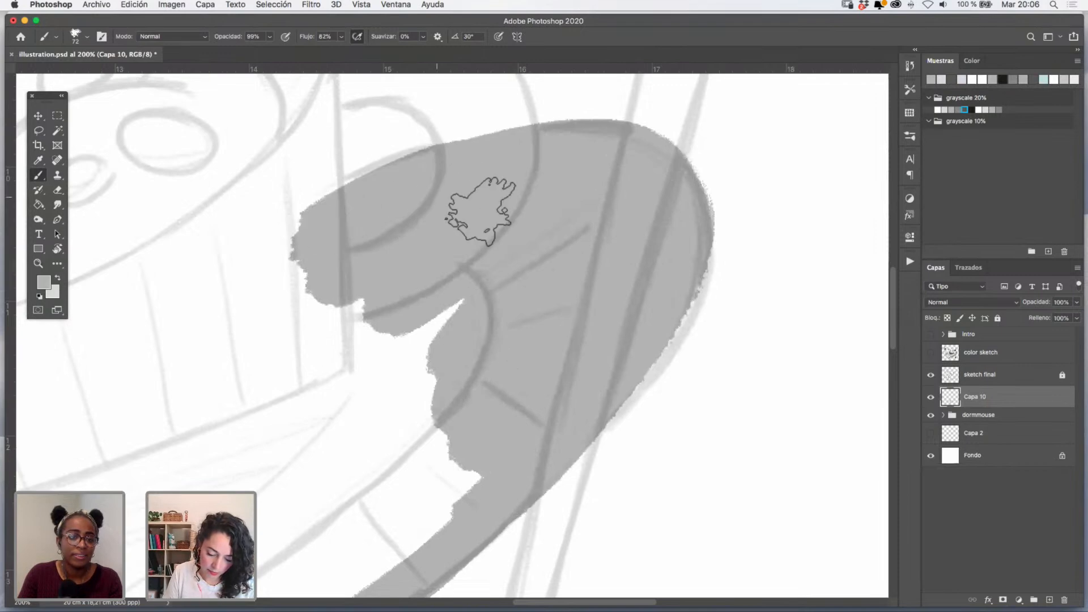
- Fill the inside of the saucer with the same mid grey, up to the base of the cup
mouse_move(482, 206)
left_mouse_down()
mouse_move(484, 300)
mouse_move(453, 396)
mouse_move(376, 554)
left_mouse_up()
mouse_move(381, 465)
left_mouse_down()
mouse_move(714, 169)
mouse_move(399, 417)
mouse_move(691, 249)
mouse_move(728, 270)
mouse_move(484, 356)
mouse_move(445, 295)
mouse_move(483, 158)
mouse_move(629, 116)
mouse_move(285, 231)
mouse_move(255, 218)
mouse_move(383, 226)
mouse_move(300, 285)
mouse_move(303, 319)
mouse_move(444, 277)
mouse_move(546, 315)
left_mouse_up()
mouse_move(443, 375)
left_mouse_down()
mouse_move(602, 285)
mouse_move(667, 217)
left_mouse_up()
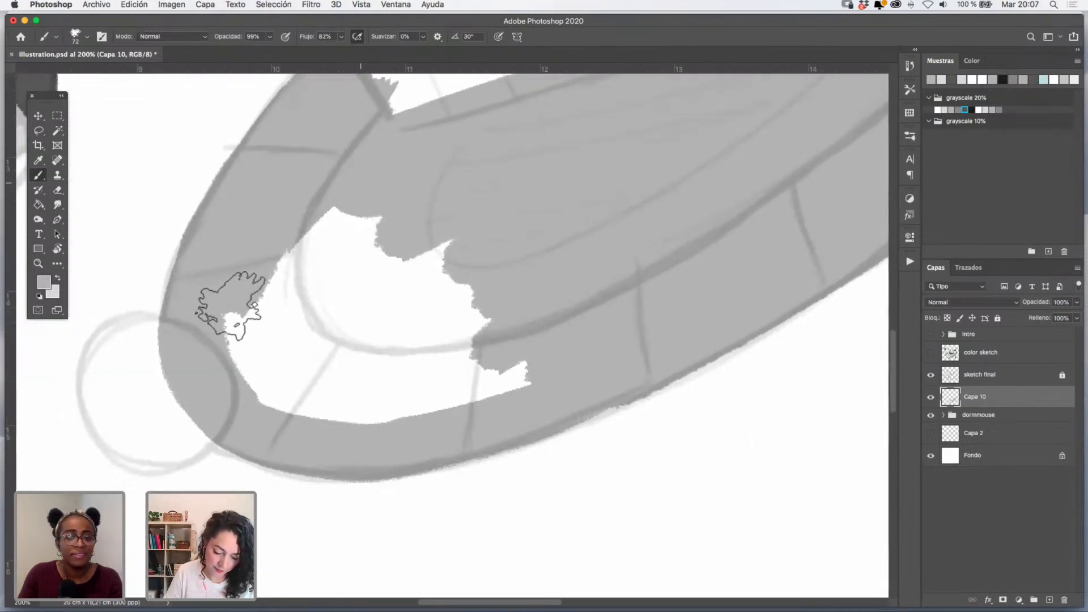
mouse_move(230, 311)
left_mouse_down()
mouse_move(337, 208)
mouse_move(313, 360)
mouse_move(498, 213)
mouse_move(512, 274)
mouse_move(570, 288)
mouse_move(583, 340)
left_mouse_up()
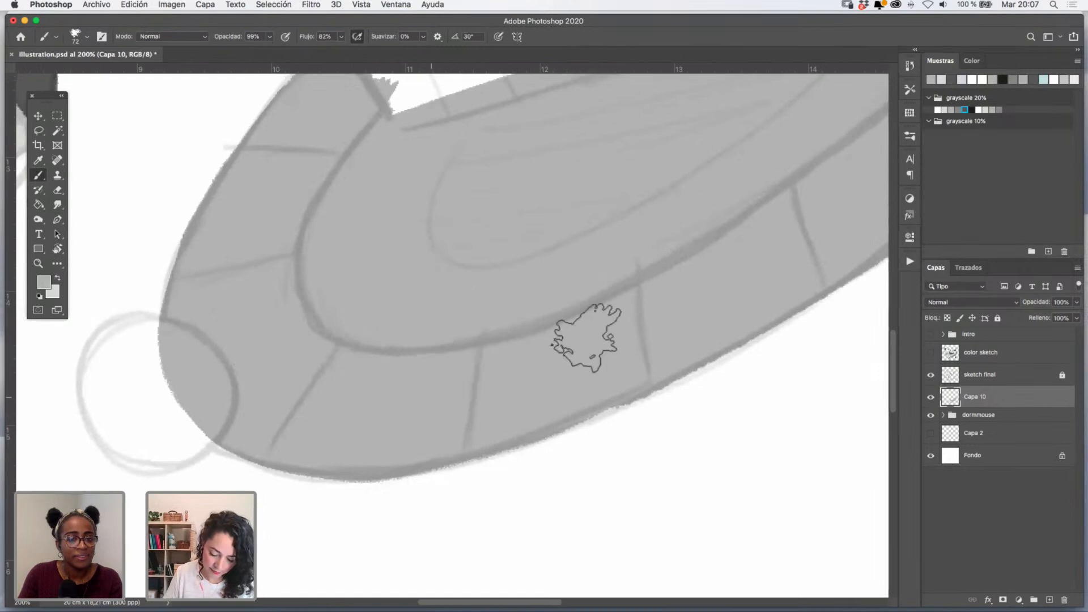
mouse_move(636, 189)
left_mouse_down()
mouse_move(517, 432)
mouse_move(551, 304)
left_mouse_up()
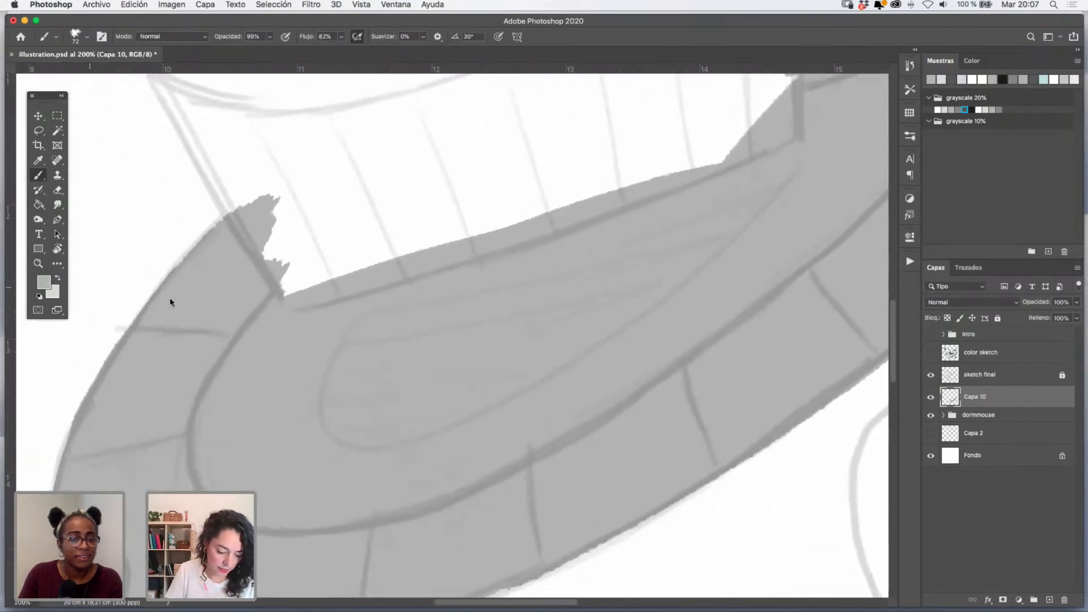
- Examine the painted saucer for gaps and rough edges, and toggle its layer to check the shape
left_click(38, 263)
left_click(598, 343, "alt")
left_click(597, 342, "alt")
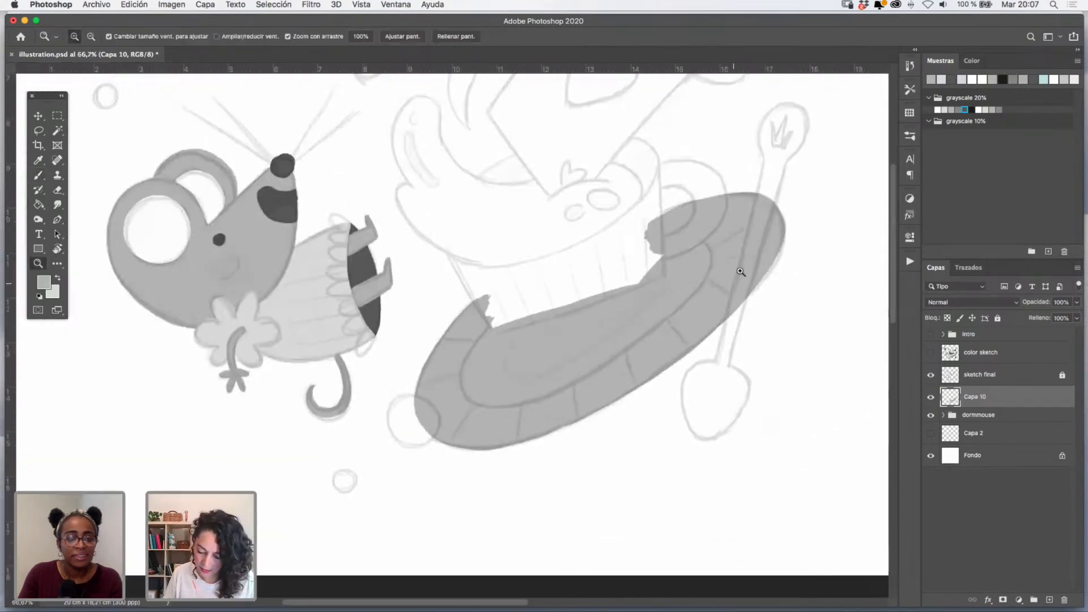
left_click(701, 280)
left_click(682, 274)
left_click_drag(682, 274, 596, 391)
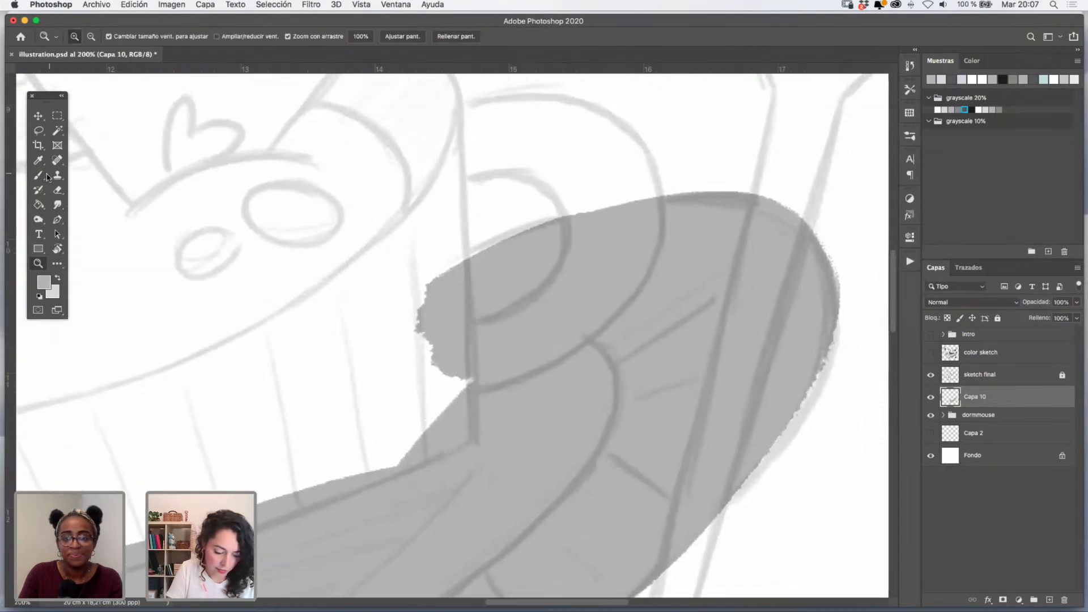
left_click(44, 175)
left_click_drag(532, 258, 518, 260)
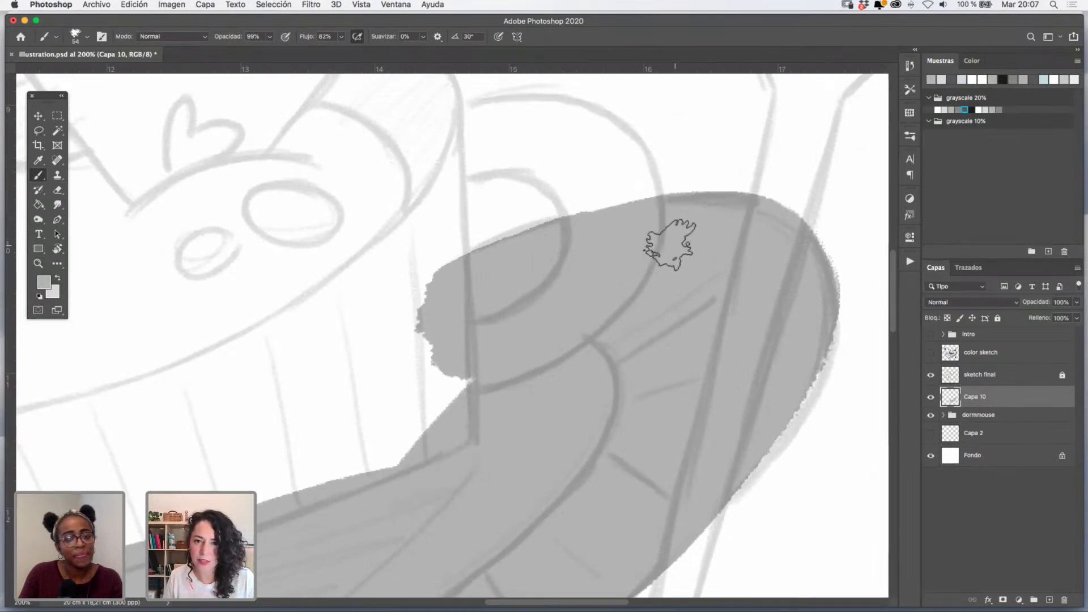
scroll(670, 243, "right", 5)
scroll(670, 244, "down", 3)
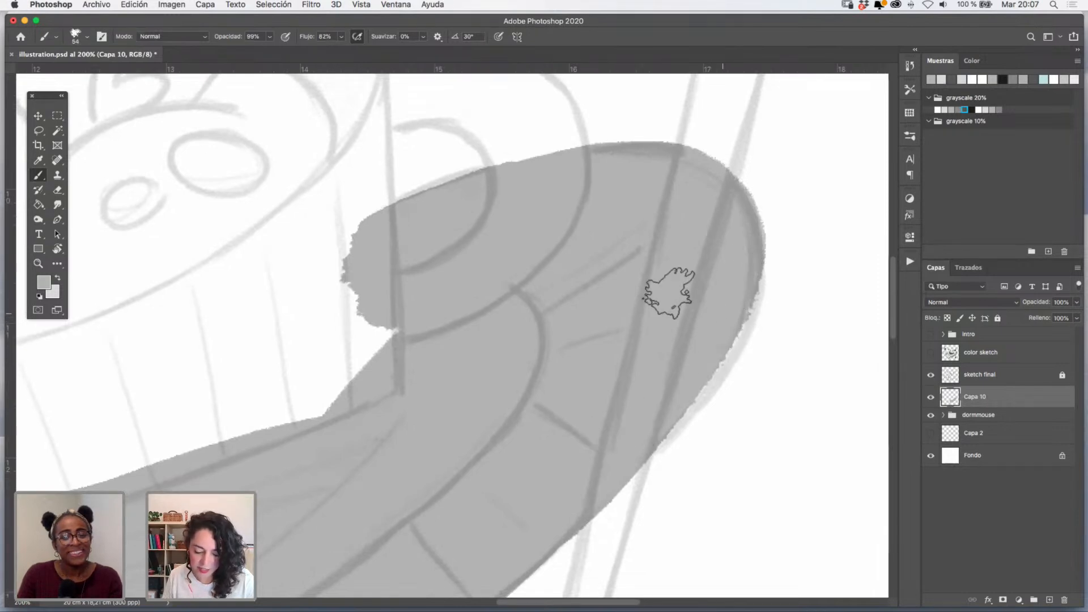
scroll(641, 236, "left", 5)
scroll(641, 236, "down", 3)
left_click_drag(345, 384, 534, 199)
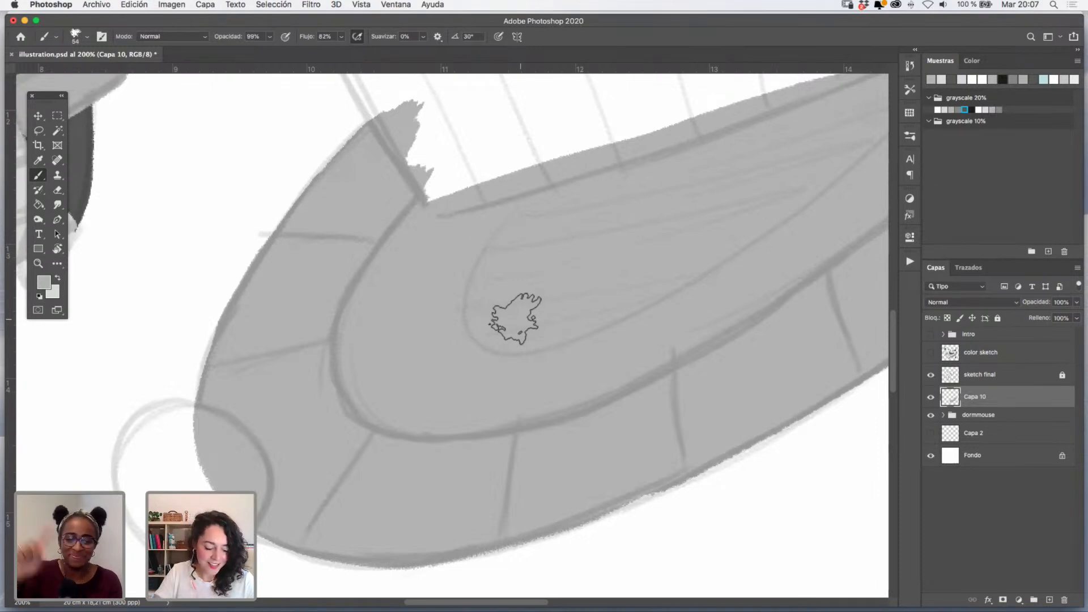
key("z")
left_click(565, 299, "alt")
left_click_drag(600, 282, 558, 356)
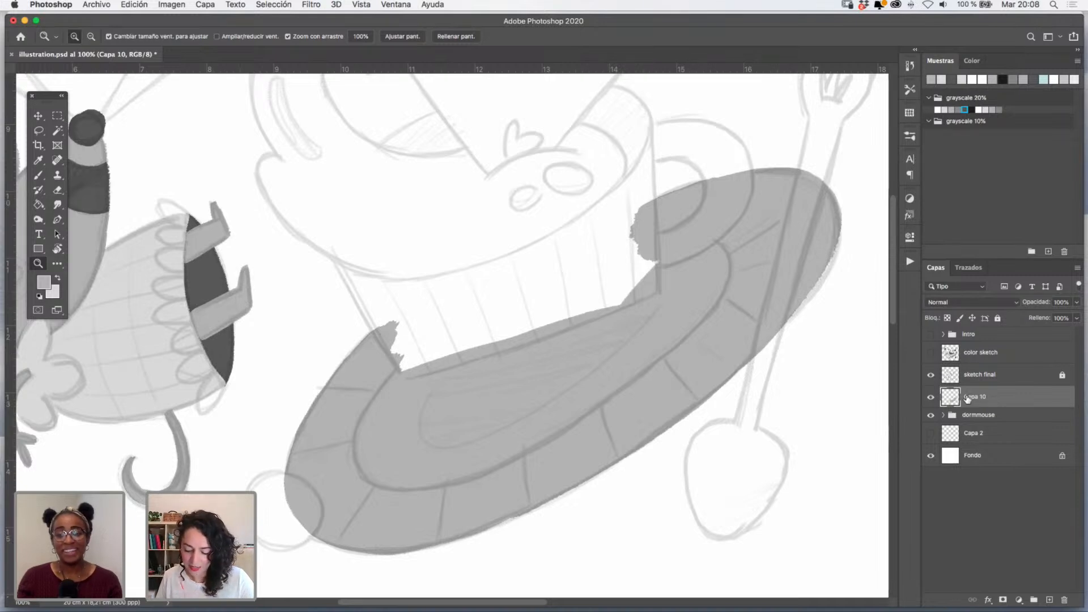
left_click(930, 397)
left_click(931, 398)
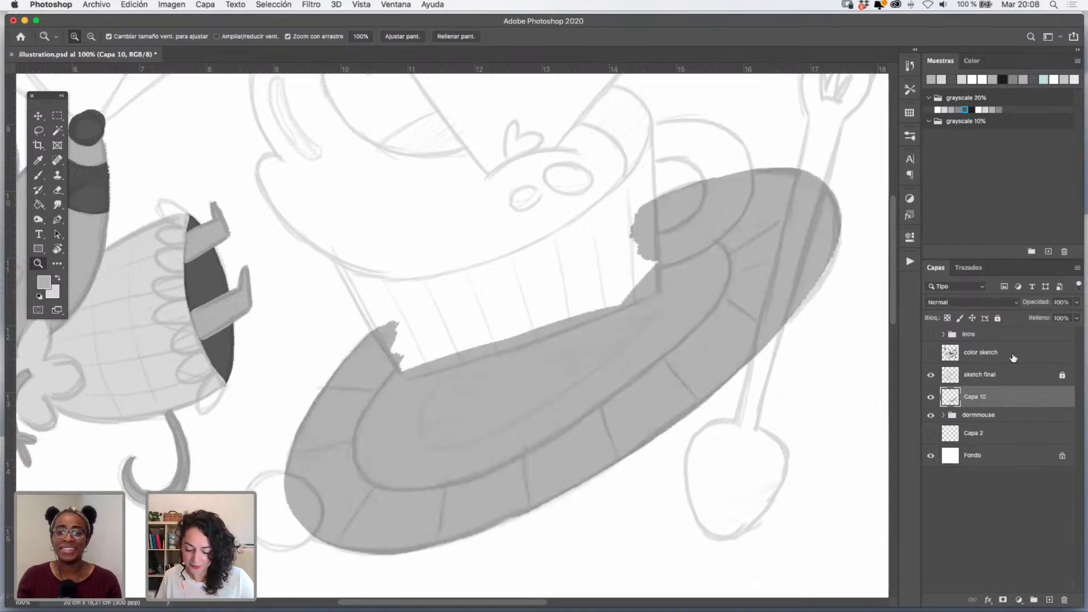
- Create a layer group named plate, move Capa 10 into it, and collapse the group
left_click(1034, 599)
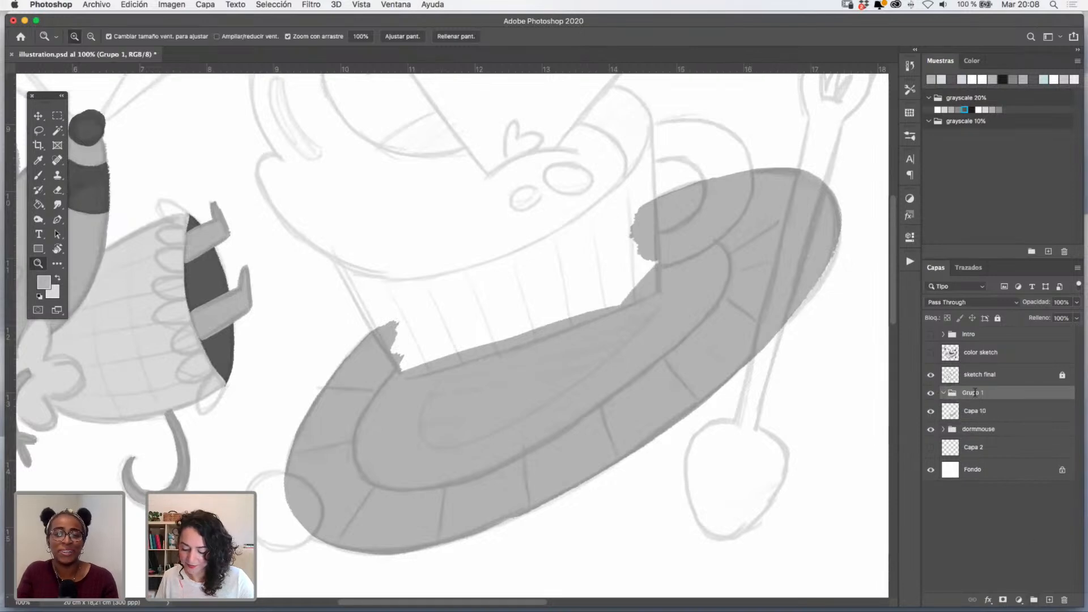
double_click(974, 392)
type("p")
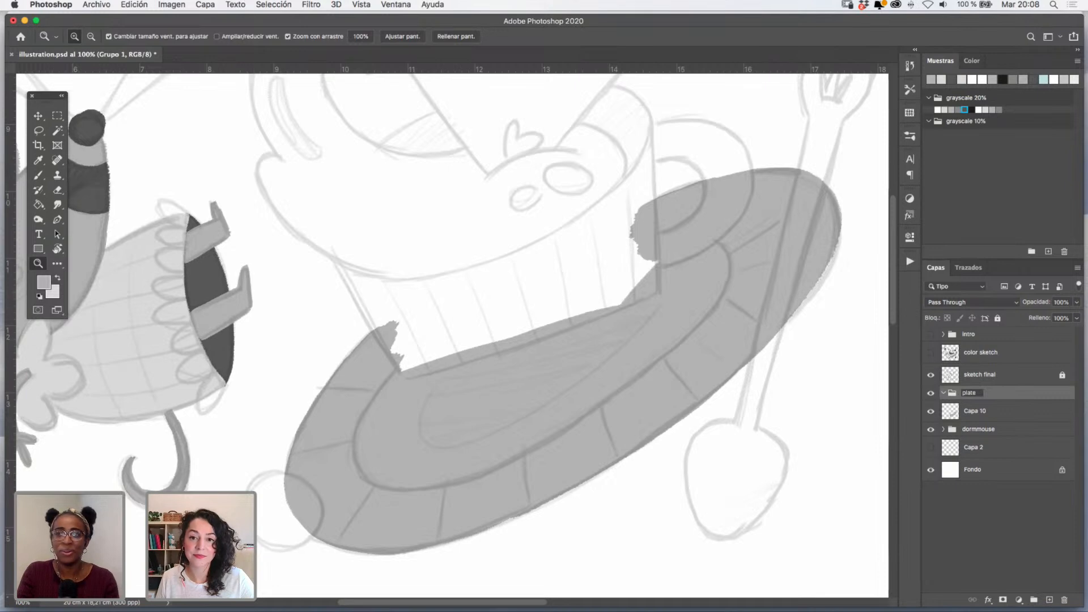
type("late")
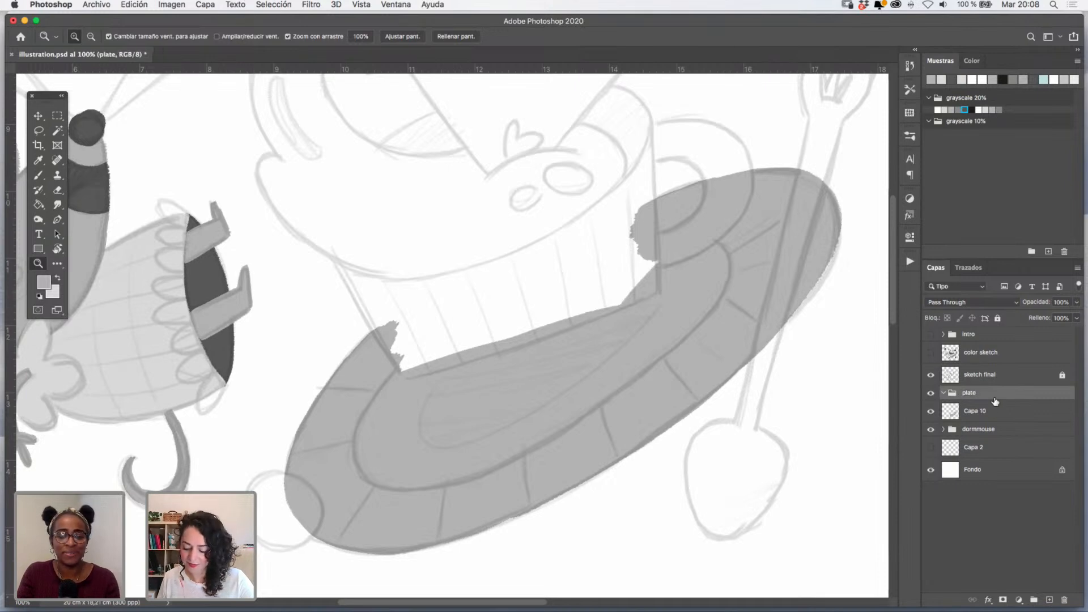
mouse_move(991, 403)
left_mouse_down()
mouse_move(970, 412)
mouse_move(972, 395)
left_mouse_up()
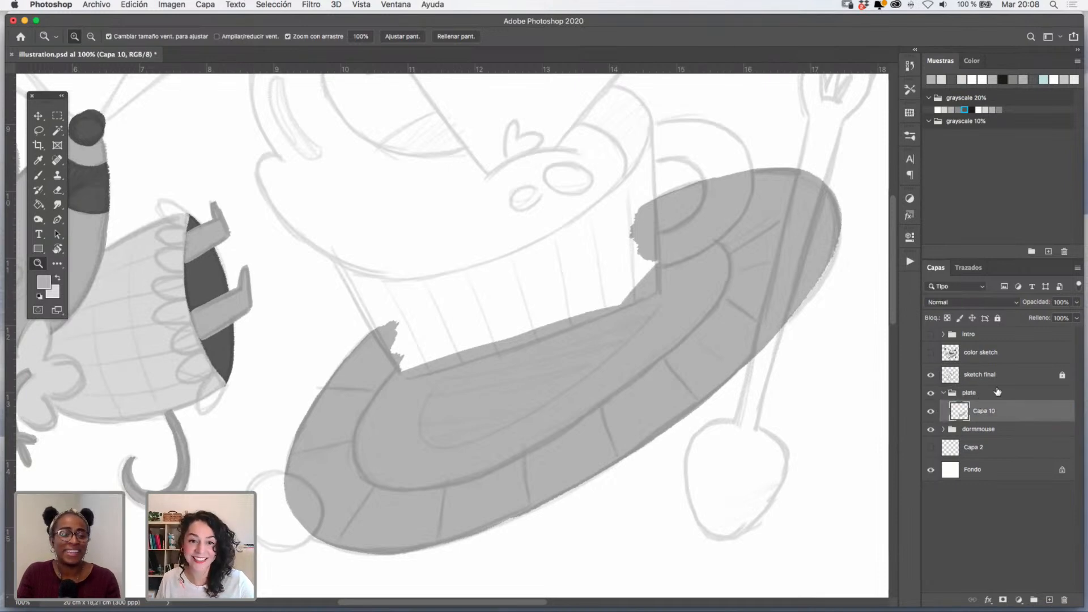
left_click(944, 393)
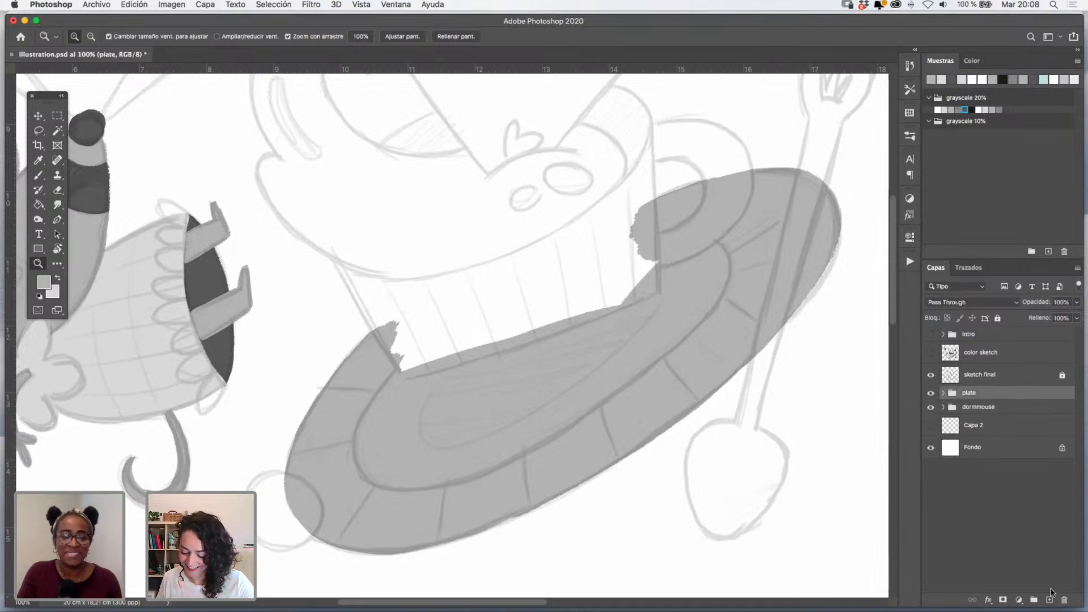
- Add a new layer above the plate group and sample the cup's light grey from the color sketch layer, leaving that layer hidden
left_click(1049, 599)
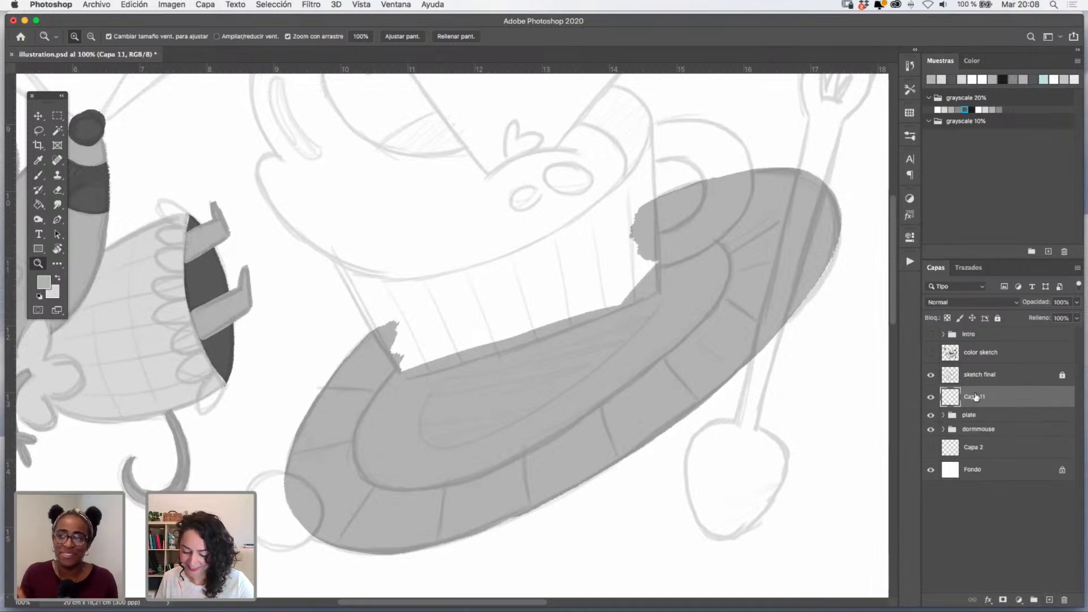
left_click(931, 353)
key("i")
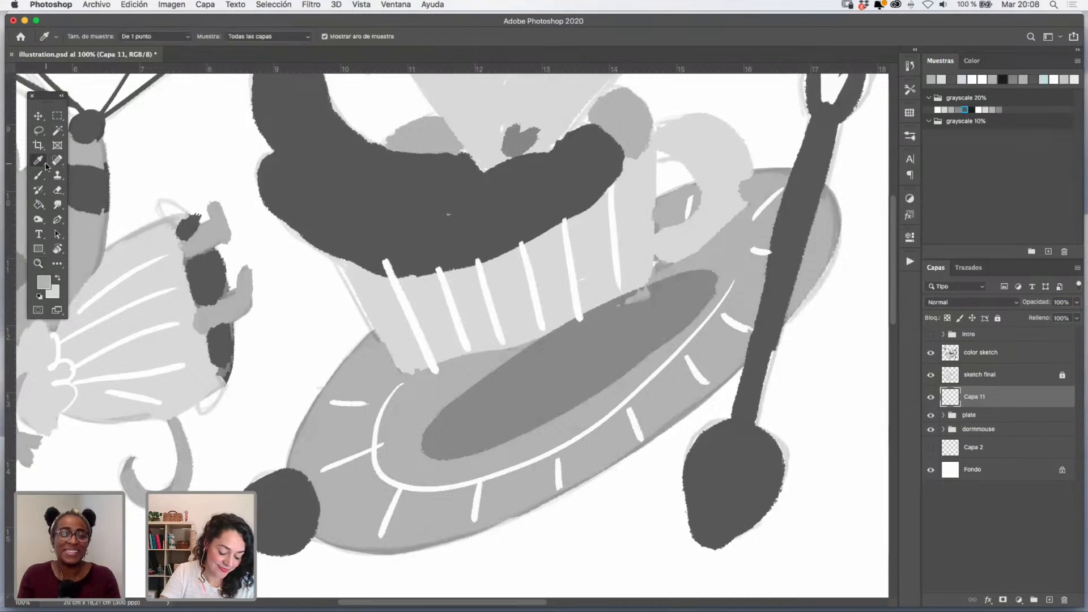
left_click(440, 303)
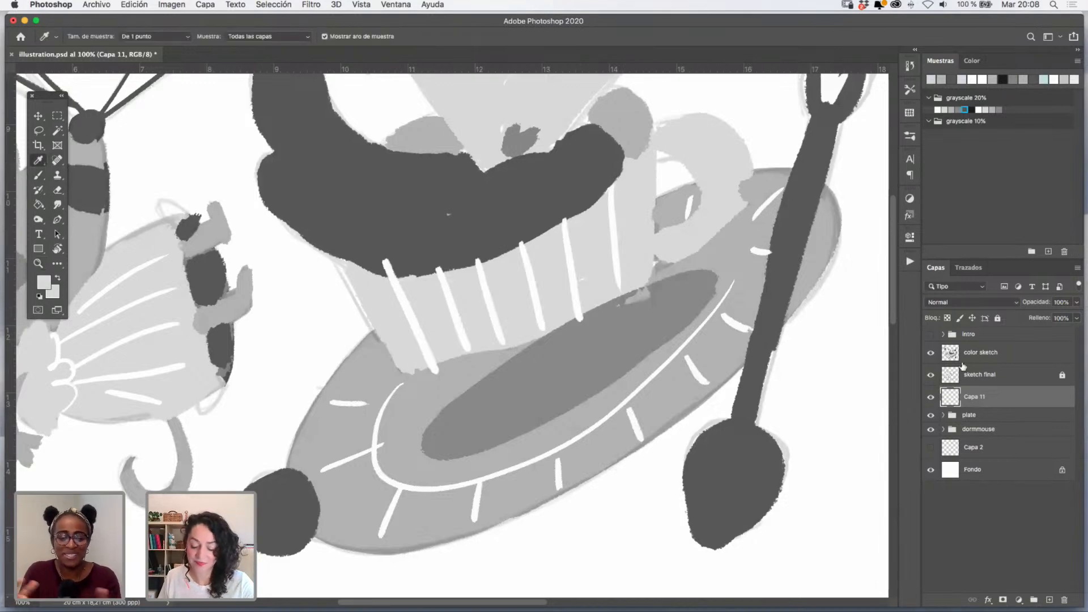
left_click(931, 353)
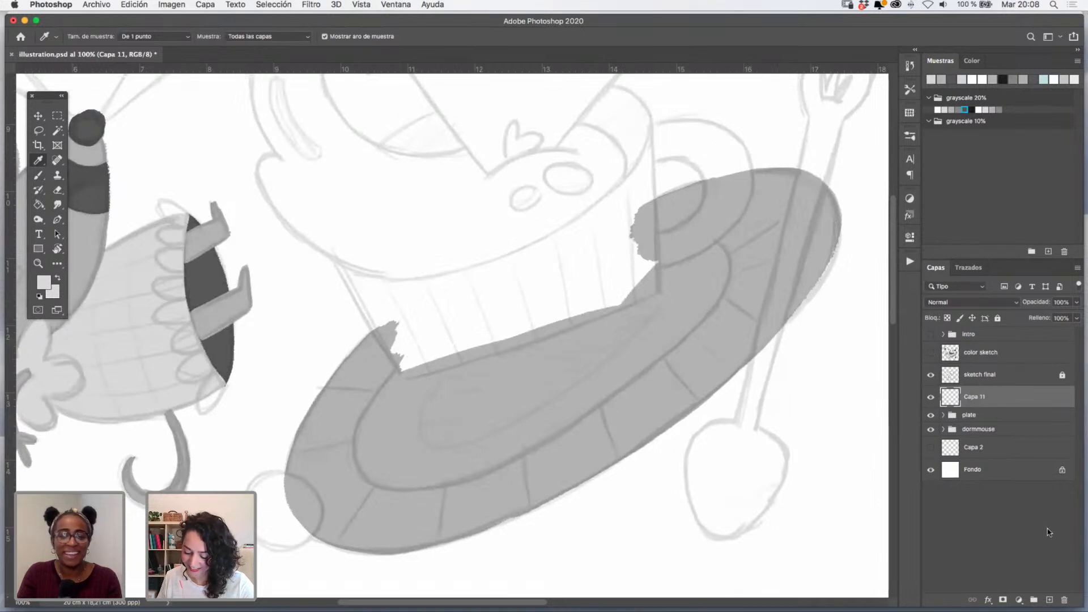
left_click(930, 398)
left_click(930, 398)
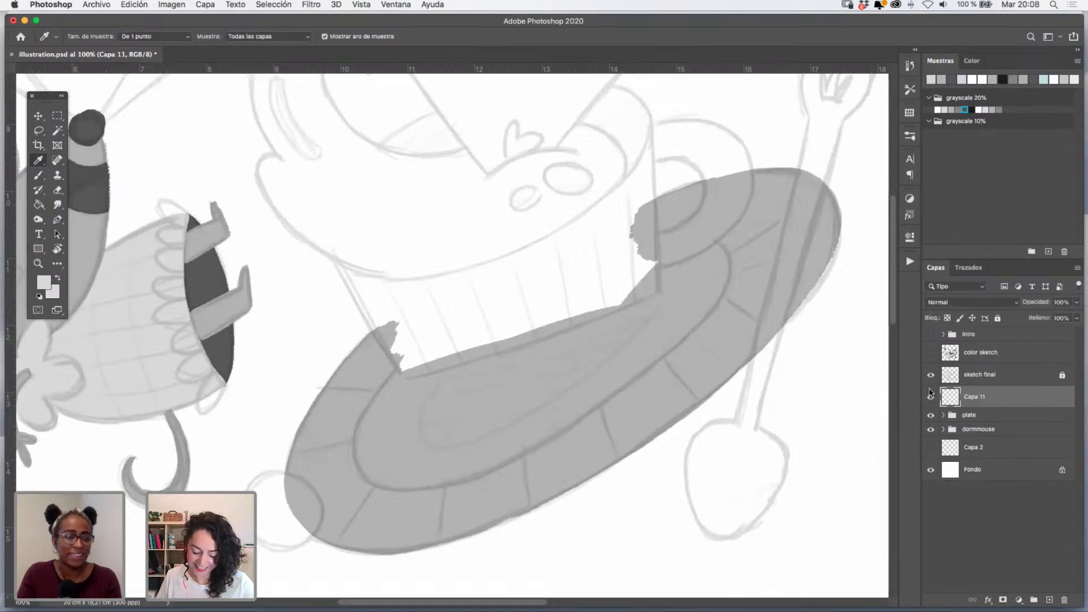
left_click(37, 175)
left_click_drag(648, 138, 650, 258)
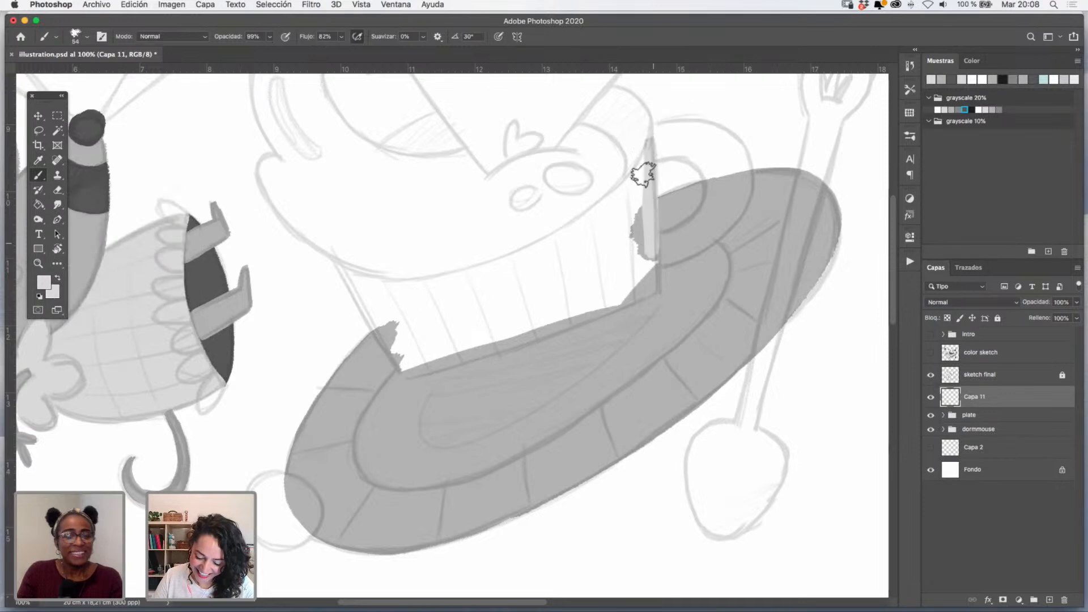
key("super+z")
- Paint the left side edge of the cup in light grey on Capa 11, undoing the surplus stroke
key("z")
left_click(628, 234)
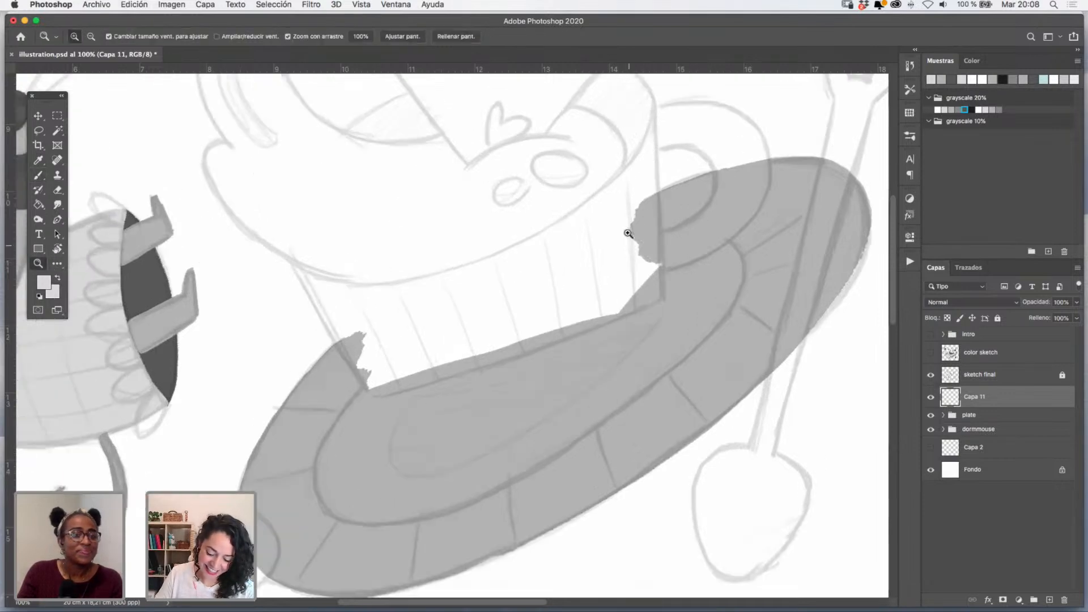
left_click(628, 234)
scroll(391, 241, "left", 5)
key("b")
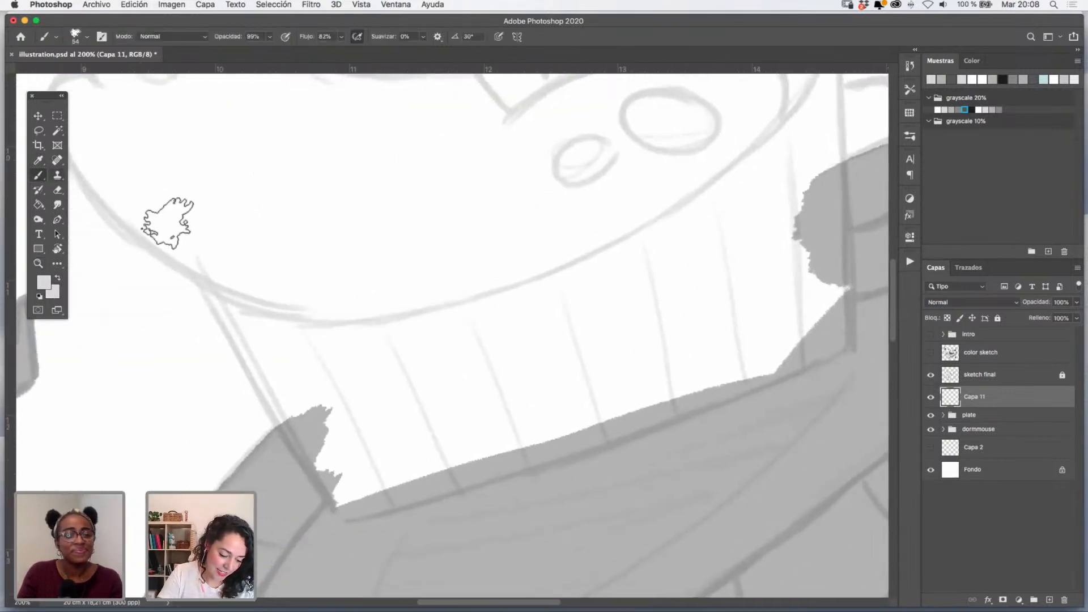
mouse_move(214, 291)
left_mouse_down()
mouse_move(346, 503)
mouse_move(356, 495)
mouse_move(352, 505)
mouse_move(833, 353)
mouse_move(802, 359)
left_mouse_up()
key("super+z")
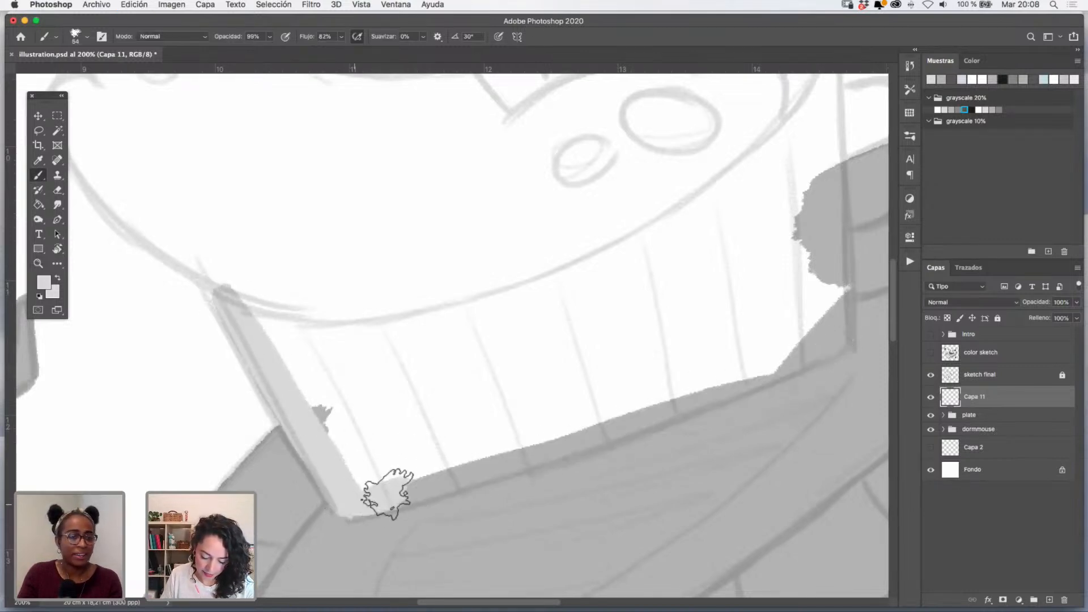
- Paint the cup's bottom edge and its right side edge in light grey along the sketch outline
left_click_drag(387, 493, 838, 339)
left_click_drag(662, 395, 458, 498)
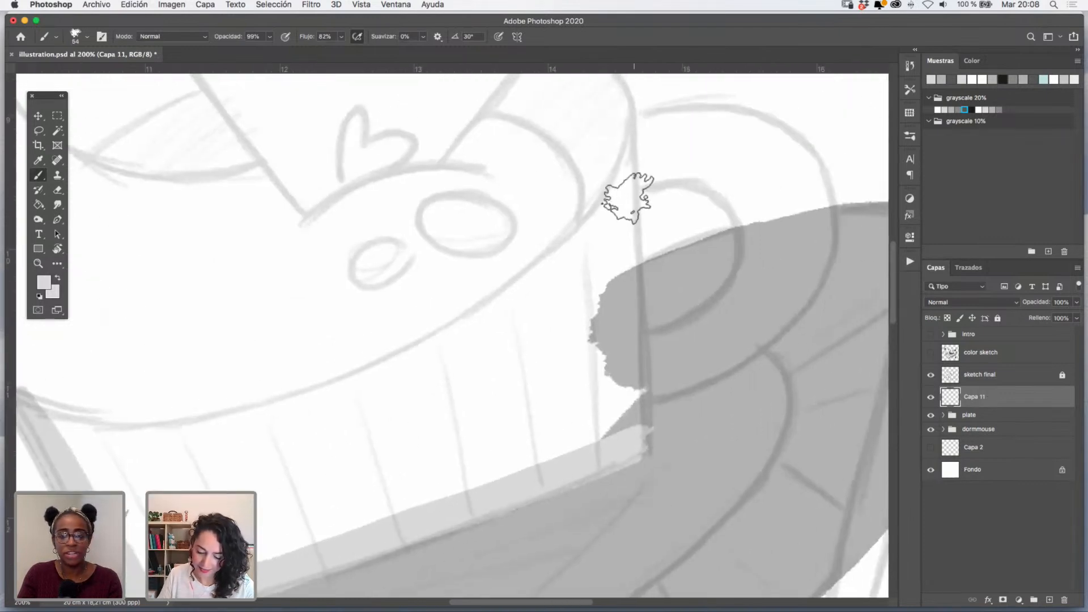
left_click_drag(620, 142, 631, 453)
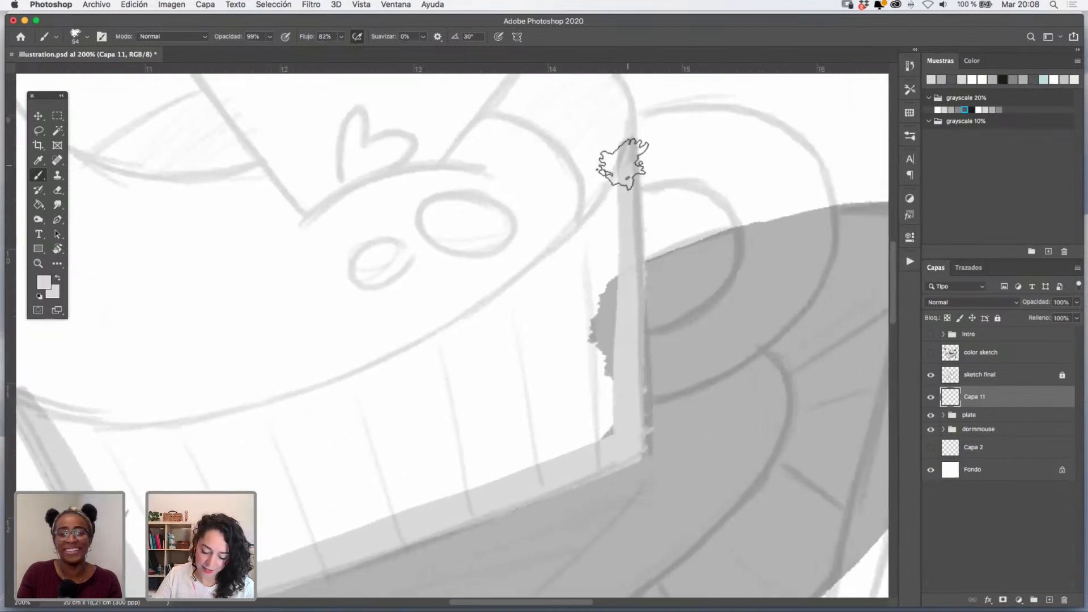
- Paint the cup's curved upper edge in light grey along the sketch, and fill the body inside the painted outline
mouse_move(561, 323)
left_mouse_down()
mouse_move(668, 298)
mouse_move(680, 277)
left_mouse_up()
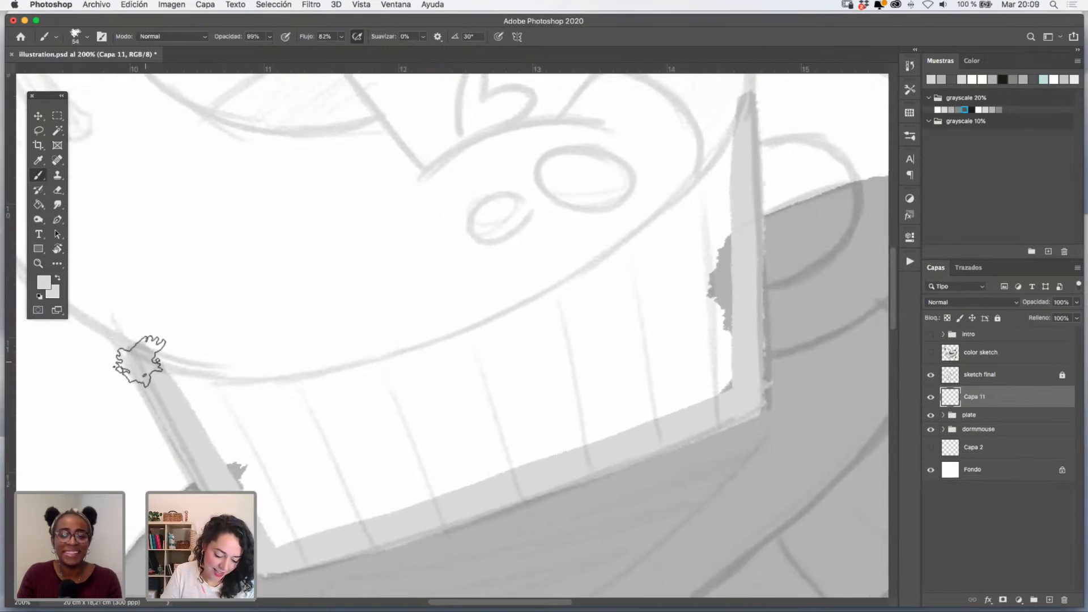
mouse_move(139, 361)
left_mouse_down()
mouse_move(282, 397)
mouse_move(402, 374)
mouse_move(484, 340)
left_mouse_up()
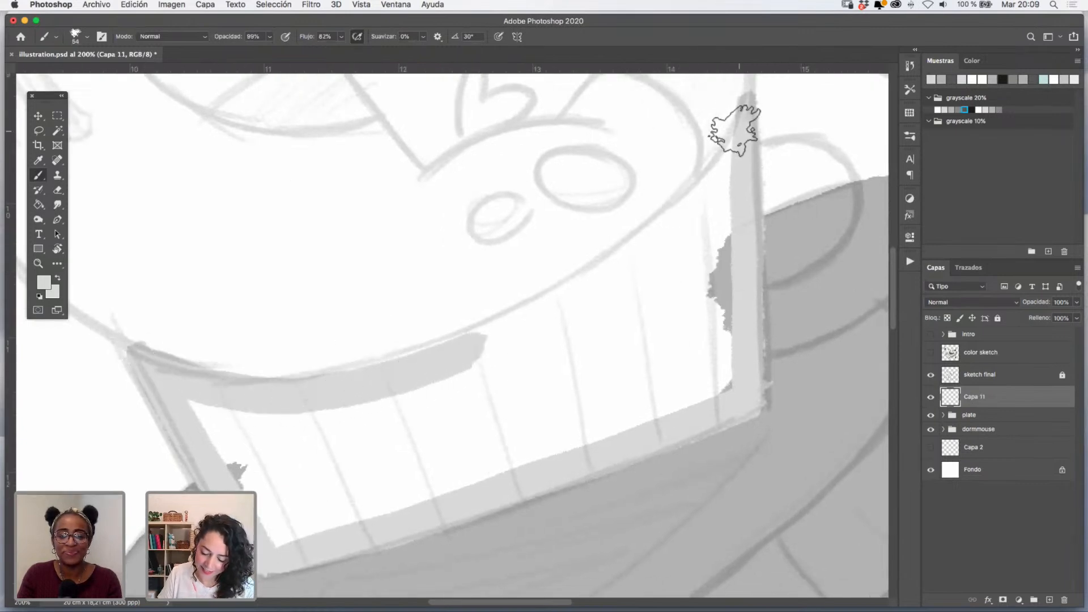
mouse_move(735, 129)
left_mouse_down()
mouse_move(722, 158)
mouse_move(538, 311)
mouse_move(515, 316)
left_mouse_up()
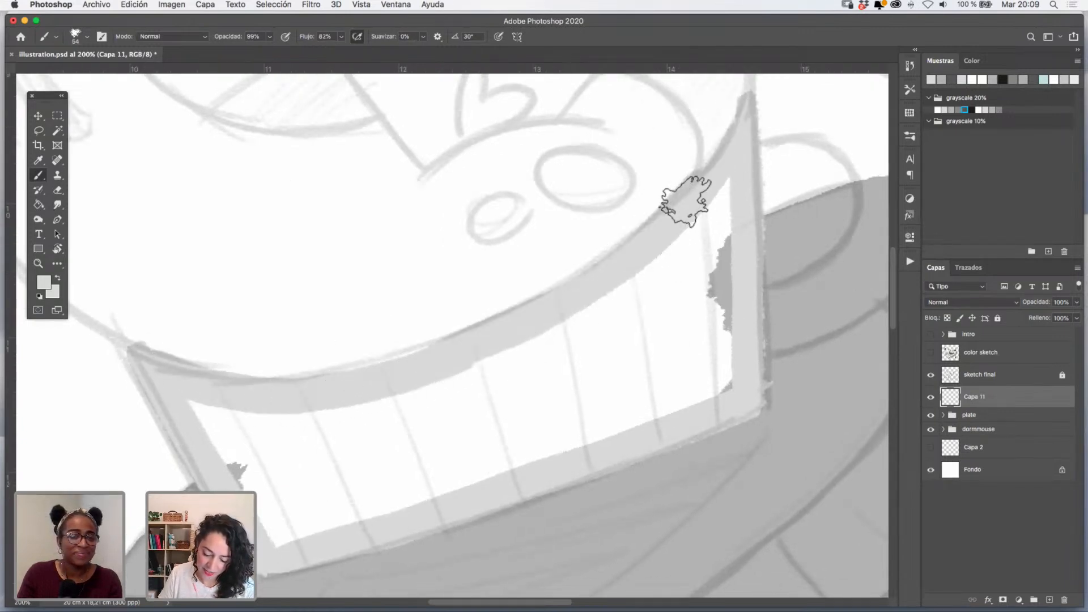
mouse_move(133, 355)
left_mouse_down()
mouse_move(198, 406)
mouse_move(295, 512)
mouse_move(416, 468)
mouse_move(333, 516)
mouse_move(713, 371)
mouse_move(720, 199)
mouse_move(704, 247)
mouse_move(625, 378)
mouse_move(695, 223)
mouse_move(604, 382)
mouse_move(679, 269)
mouse_move(670, 356)
mouse_move(730, 187)
mouse_move(718, 370)
mouse_move(649, 381)
mouse_move(671, 256)
mouse_move(689, 241)
mouse_move(519, 408)
mouse_move(546, 364)
mouse_move(600, 394)
mouse_move(493, 418)
mouse_move(546, 358)
mouse_move(509, 378)
mouse_move(398, 400)
mouse_move(219, 405)
mouse_move(296, 427)
mouse_move(417, 393)
mouse_move(392, 442)
mouse_move(352, 467)
mouse_move(422, 444)
left_mouse_up()
- Paint the cup's handle in the same light grey along the sketch outline, redoing the first outer stroke and leaving the inner opening unpainted
scroll(614, 344, "right", 5)
scroll(614, 344, "up", 3)
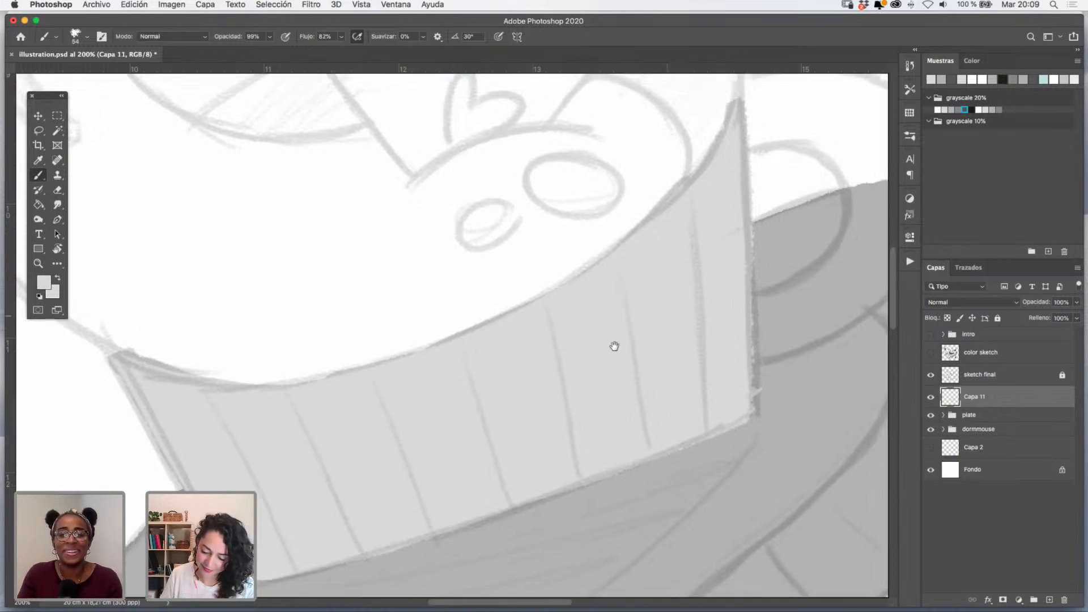
mouse_move(576, 190)
left_mouse_down()
mouse_move(680, 190)
mouse_move(732, 235)
mouse_move(751, 283)
mouse_move(753, 324)
mouse_move(721, 384)
mouse_move(602, 453)
mouse_move(596, 426)
left_mouse_up()
key("super+z")
mouse_move(569, 188)
left_mouse_down()
mouse_move(648, 183)
mouse_move(696, 204)
mouse_move(751, 277)
mouse_move(746, 340)
mouse_move(715, 383)
mouse_move(606, 427)
left_mouse_up()
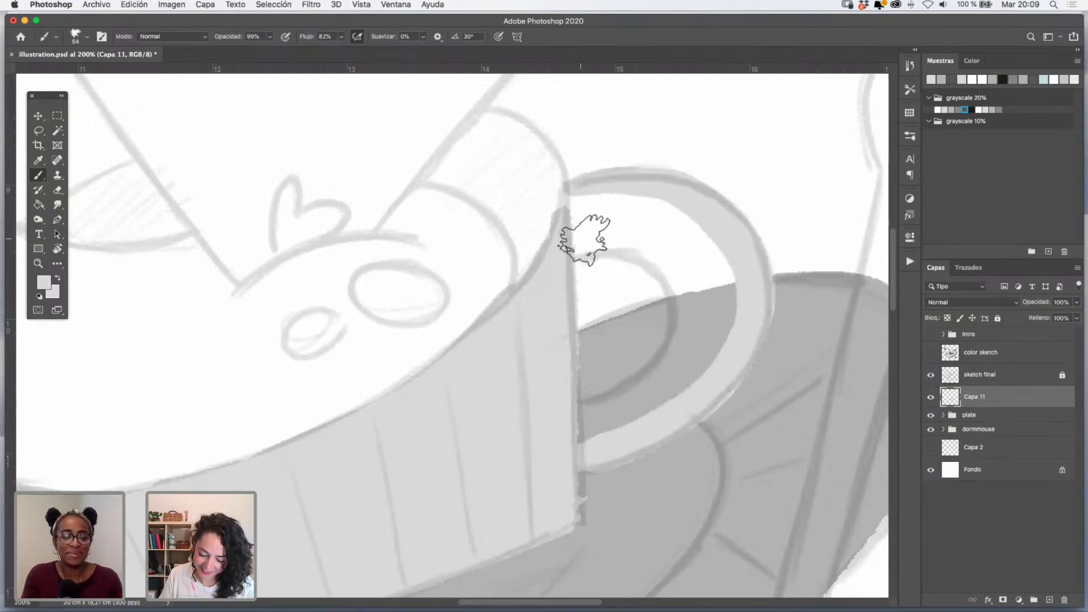
mouse_move(583, 238)
left_mouse_down()
mouse_move(640, 246)
mouse_move(680, 293)
mouse_move(684, 341)
mouse_move(646, 385)
mouse_move(575, 415)
mouse_move(615, 419)
mouse_move(644, 405)
mouse_move(725, 284)
mouse_move(708, 324)
mouse_move(708, 248)
mouse_move(670, 211)
mouse_move(574, 201)
left_mouse_up()
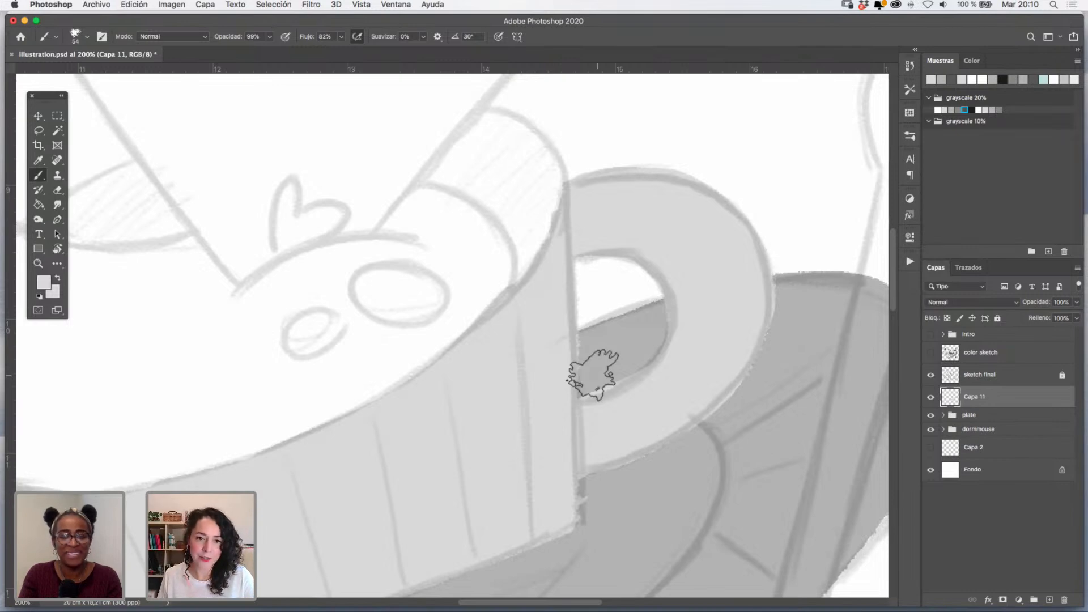
key("z")
left_click(604, 323, "alt")
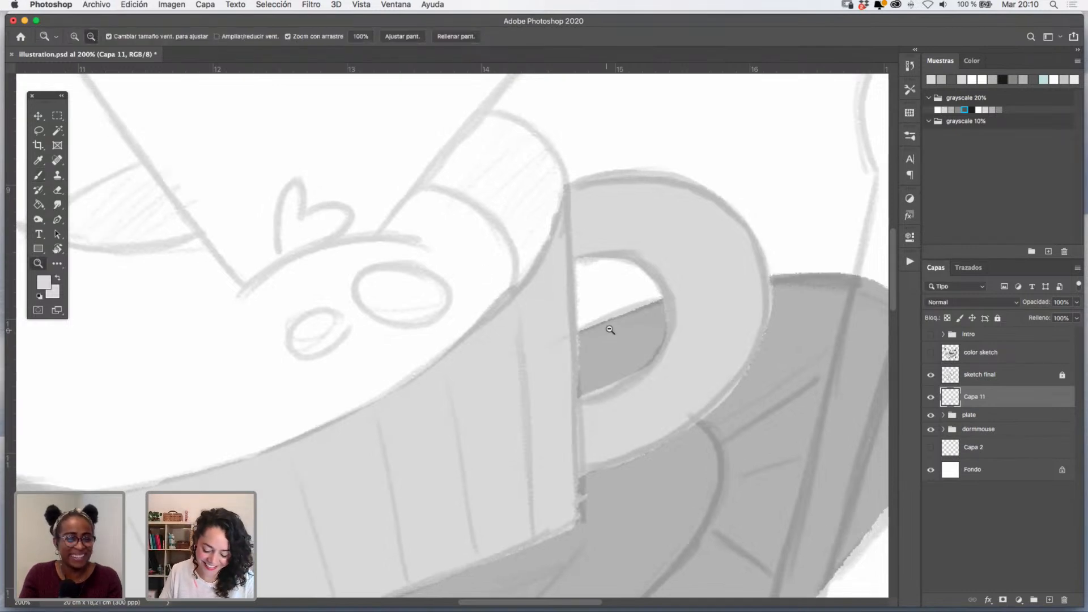
- Touch up the teacup's upper-left rim corner with light gray brush paint on layer Capa 11
left_click_drag(632, 326, 662, 281)
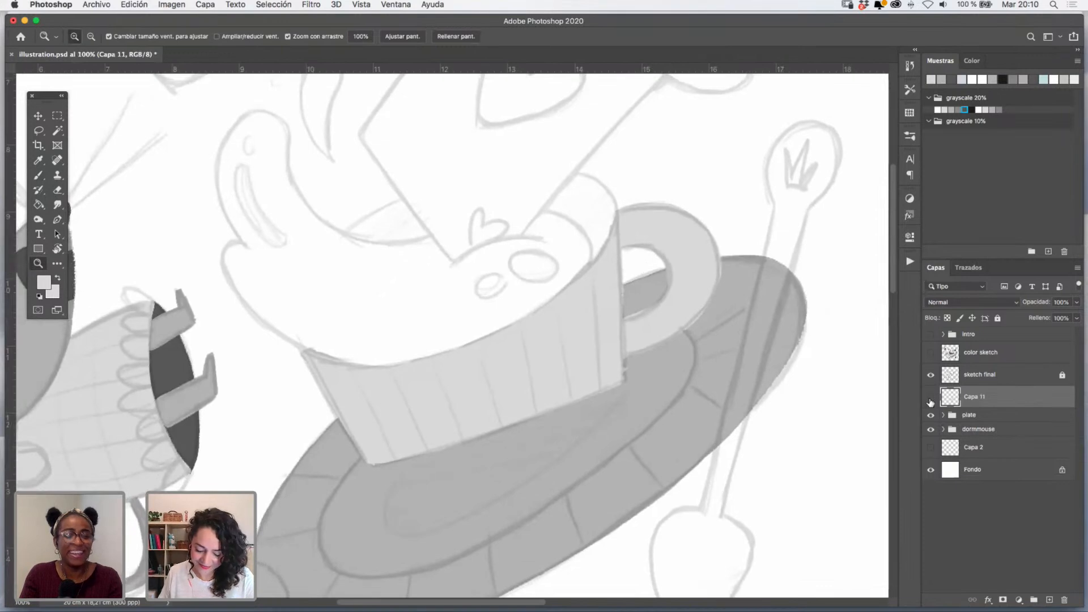
left_click(331, 363)
left_click(333, 360)
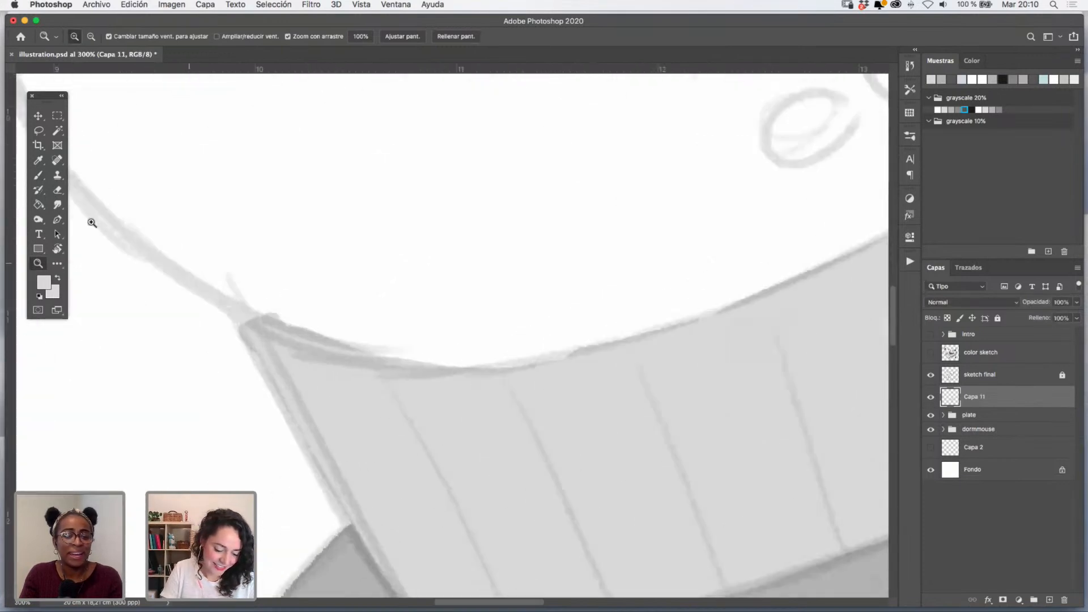
left_click(40, 179)
left_click_drag(275, 313, 253, 318)
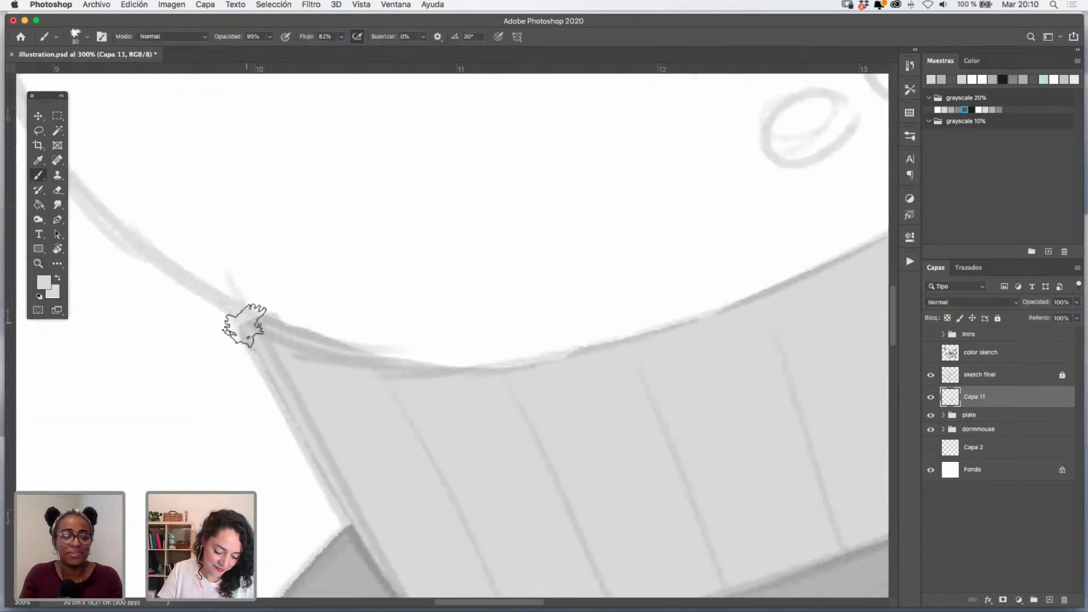
- Examine the painted teacup body and handle up close and overall, comparing the drawing with and without layer Capa 11
left_click(38, 263)
left_click(546, 317, "alt")
left_click(608, 352, "alt")
left_click(614, 353, "alt")
left_click(725, 331)
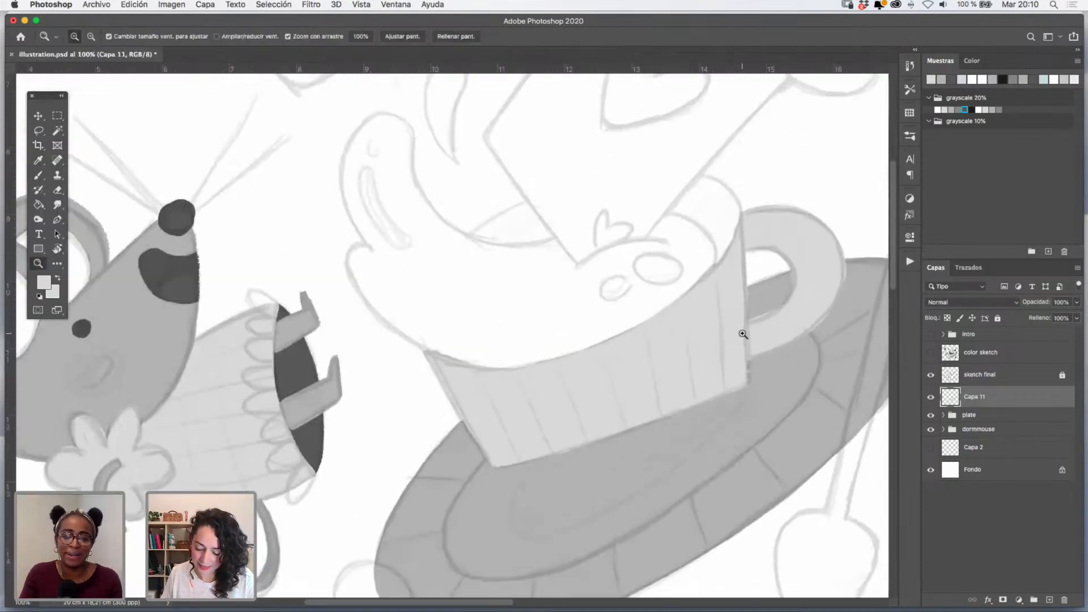
left_click(750, 325)
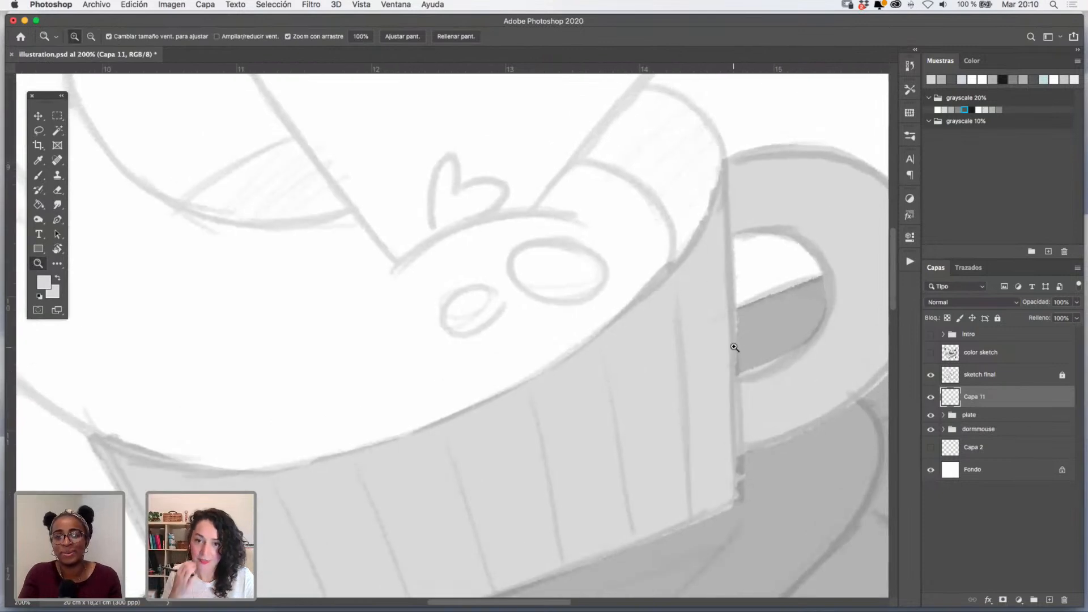
left_click(663, 327, "alt")
left_click_drag(669, 345, 667, 347)
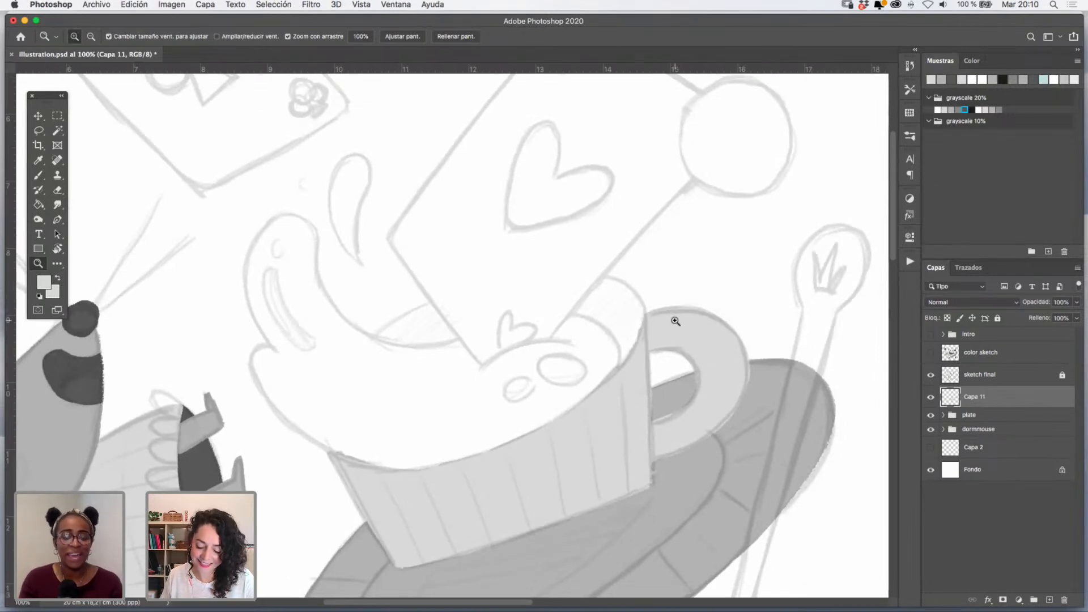
left_click(930, 398)
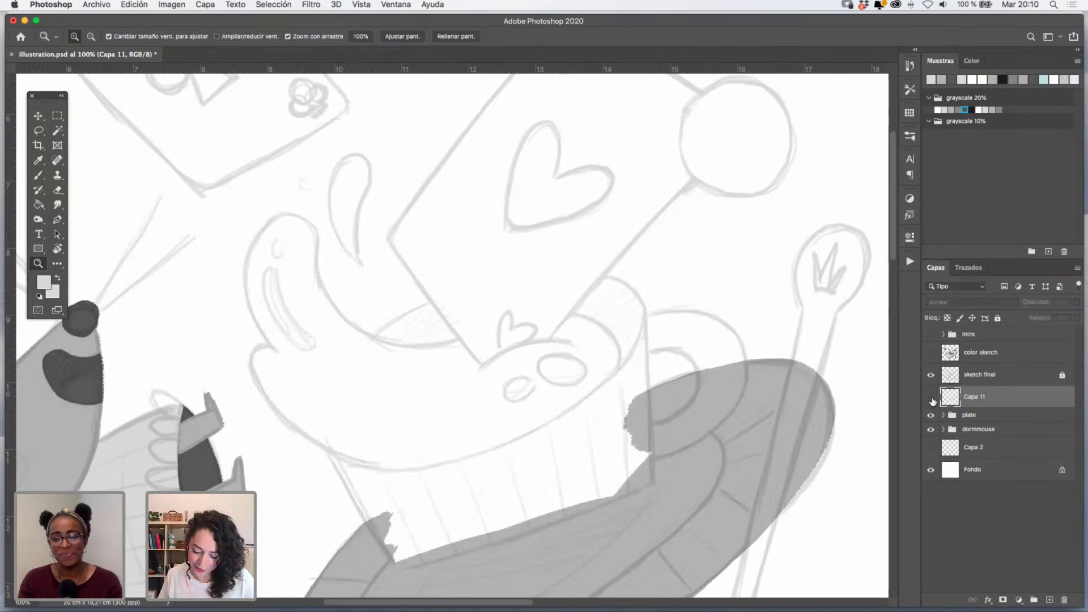
left_click(931, 397)
- Add a new layer directly beneath Capa 11 for the cup's interior, and check both layers' visibility
left_click(1049, 599)
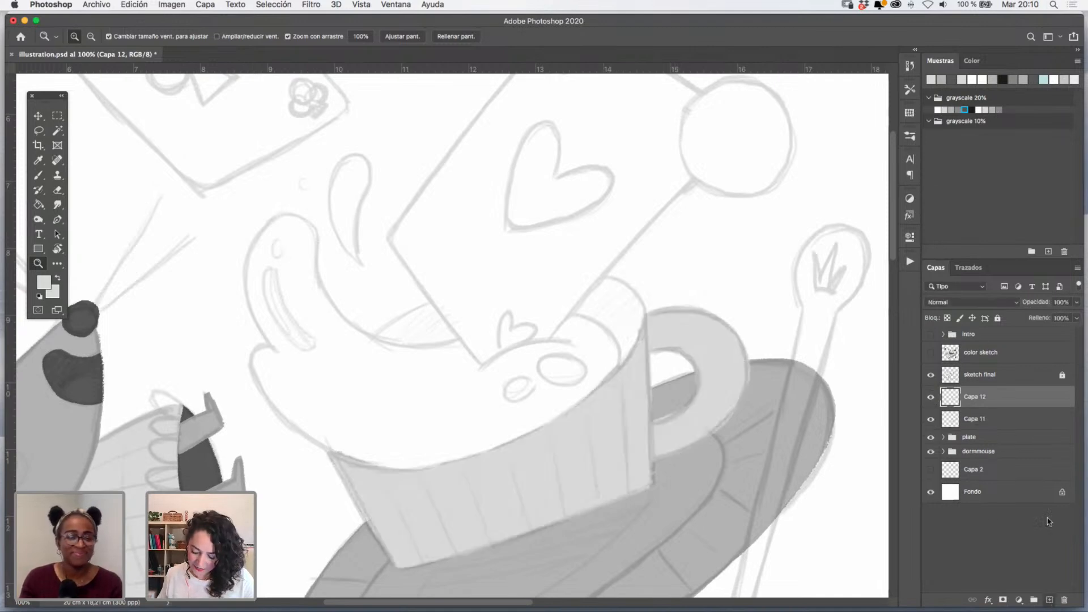
left_click_drag(1002, 404, 997, 426)
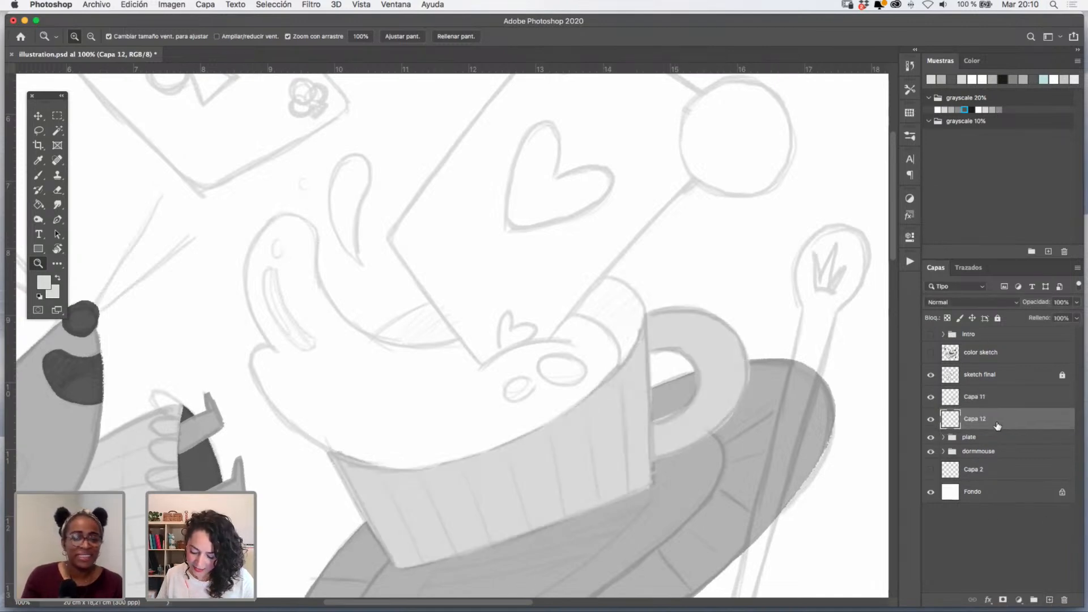
left_click(930, 398)
left_click(930, 397)
left_click(931, 398)
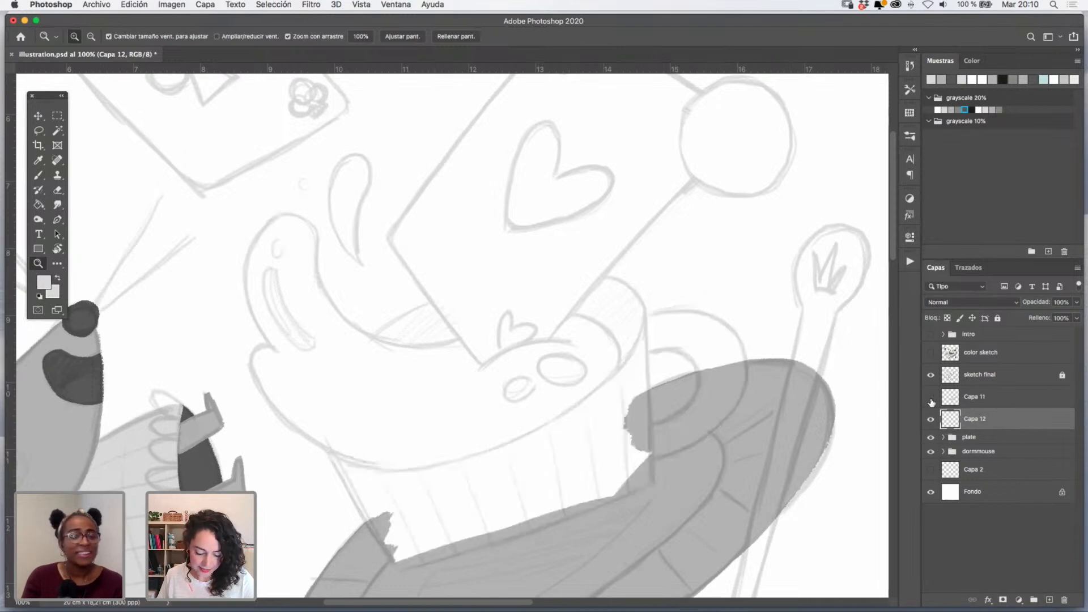
left_click(930, 399)
left_click(930, 420)
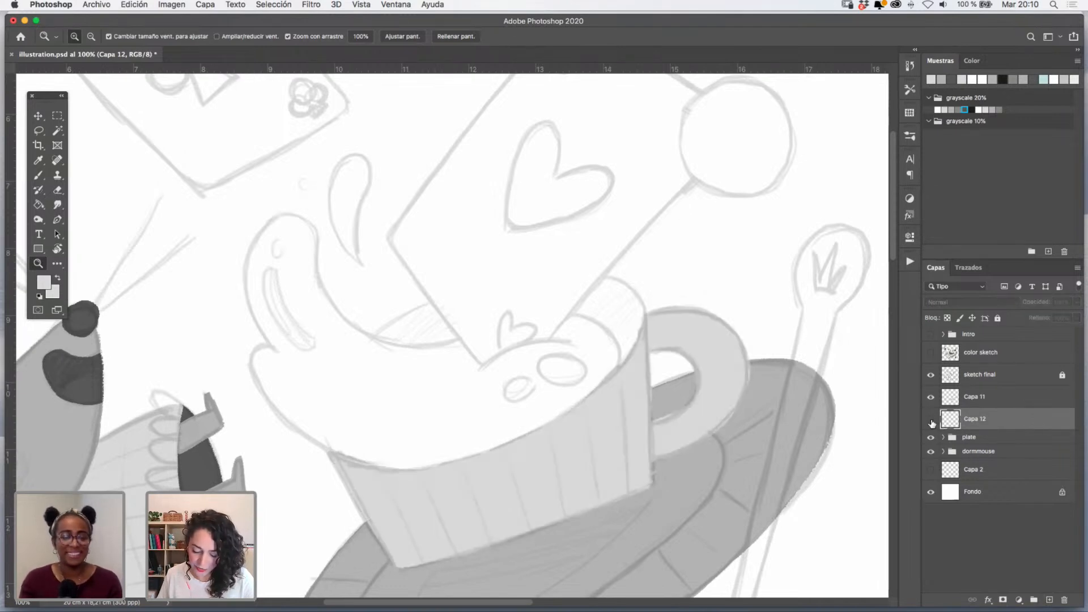
left_click(930, 421)
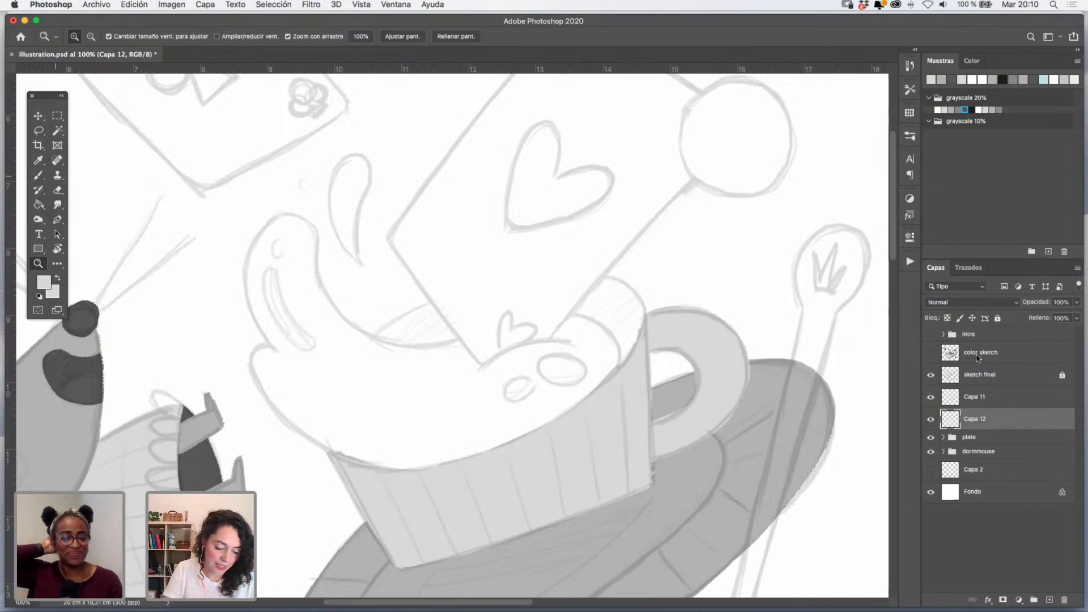
- Sample the mid gray of the cup's interior from the color sketch layer, leaving that layer hidden
left_click(40, 163)
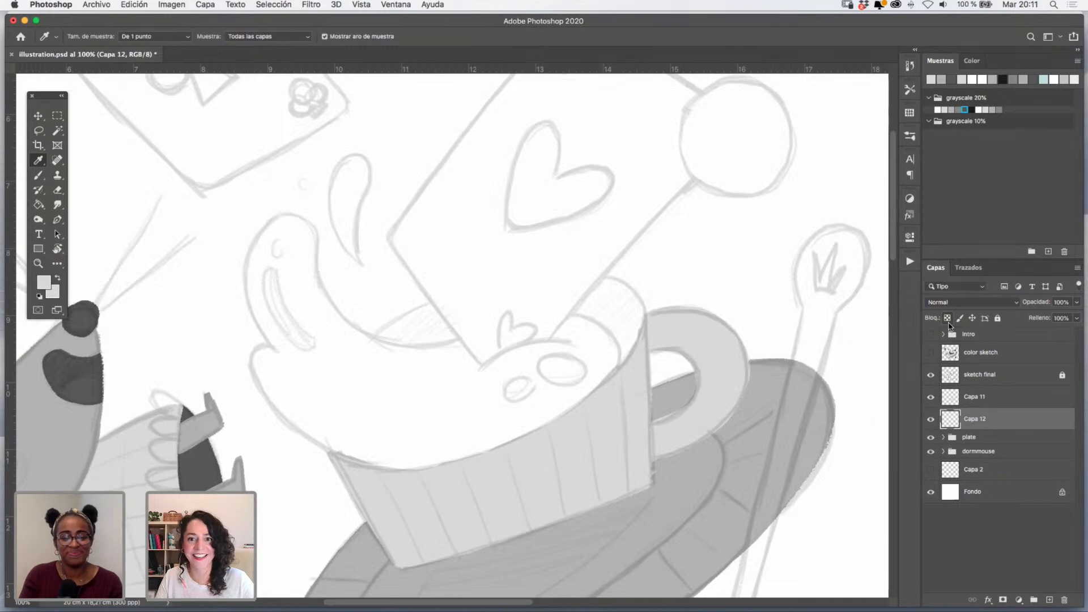
left_click(930, 397)
left_click(930, 397)
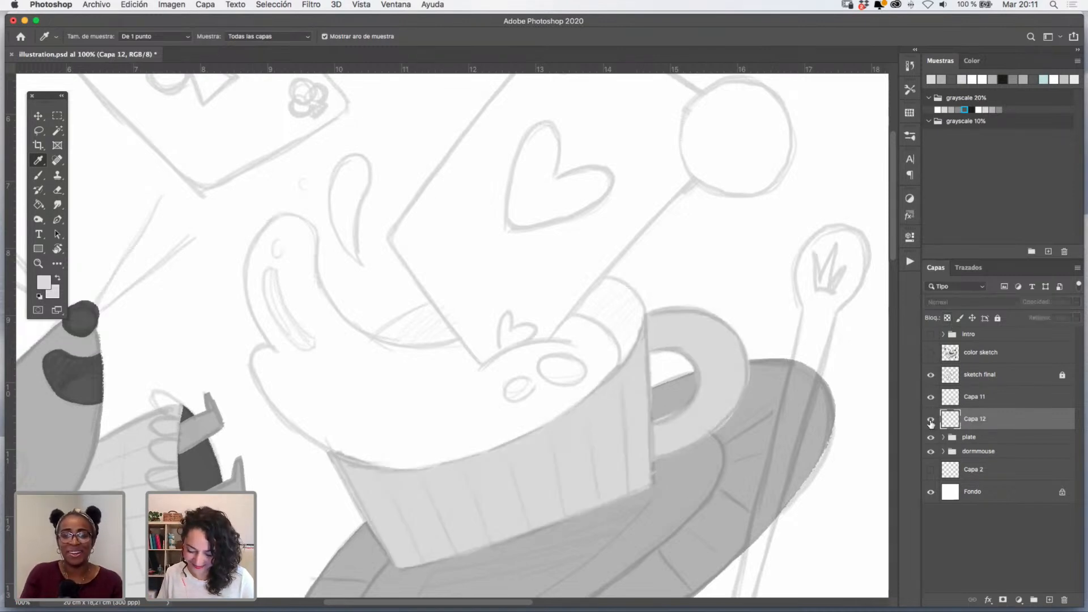
left_click(931, 353)
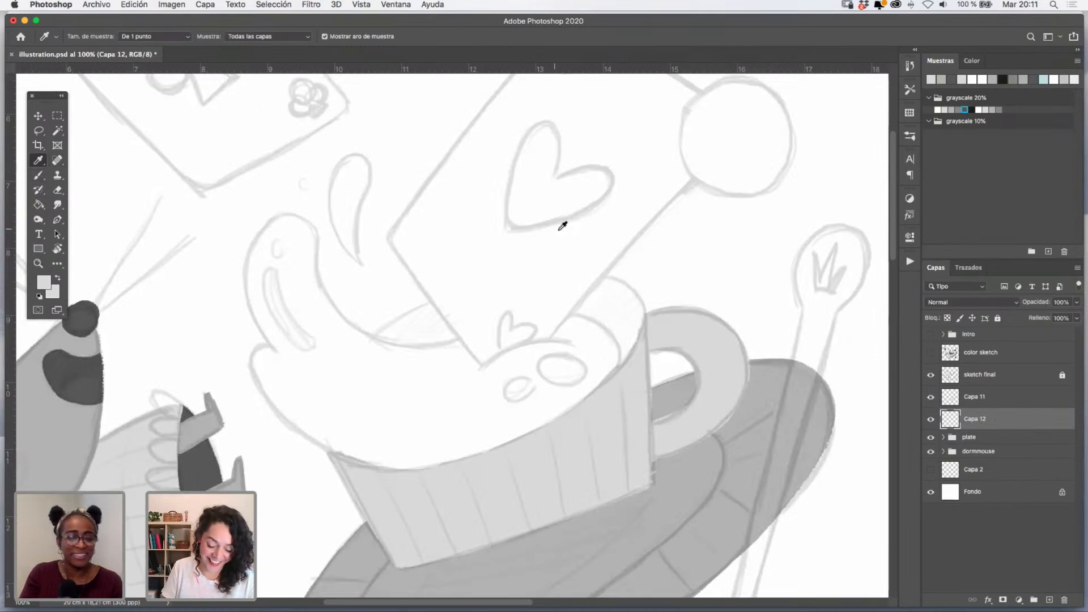
left_click(930, 353)
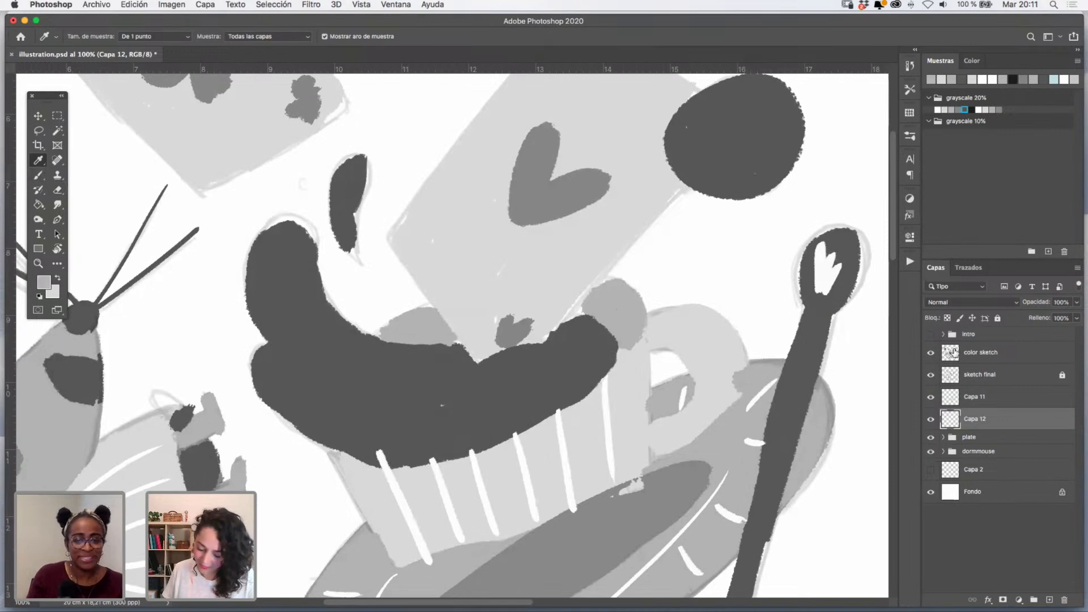
left_click(931, 354)
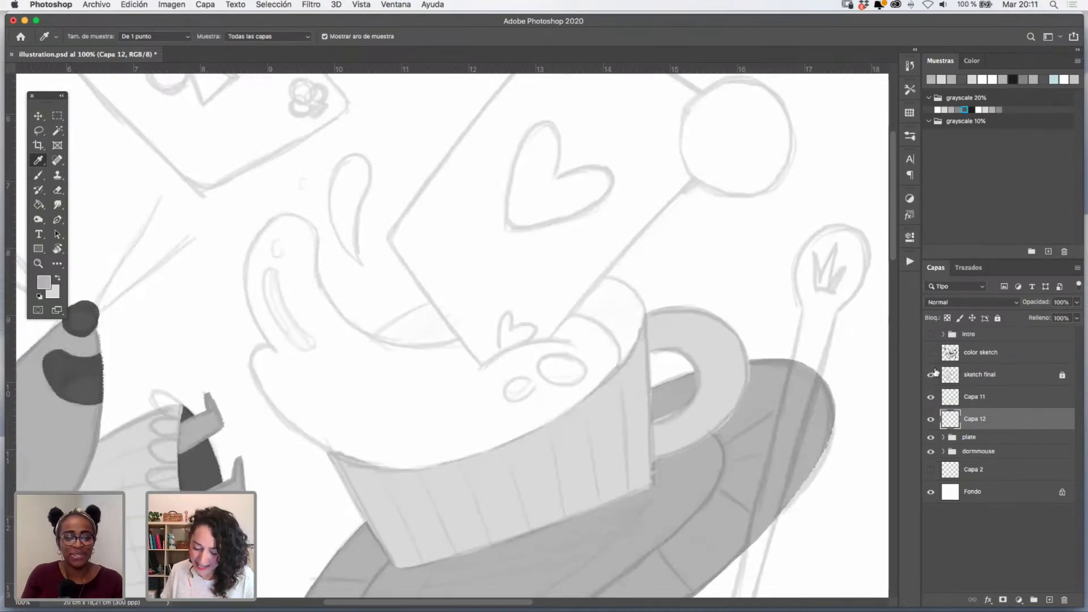
left_click(930, 353)
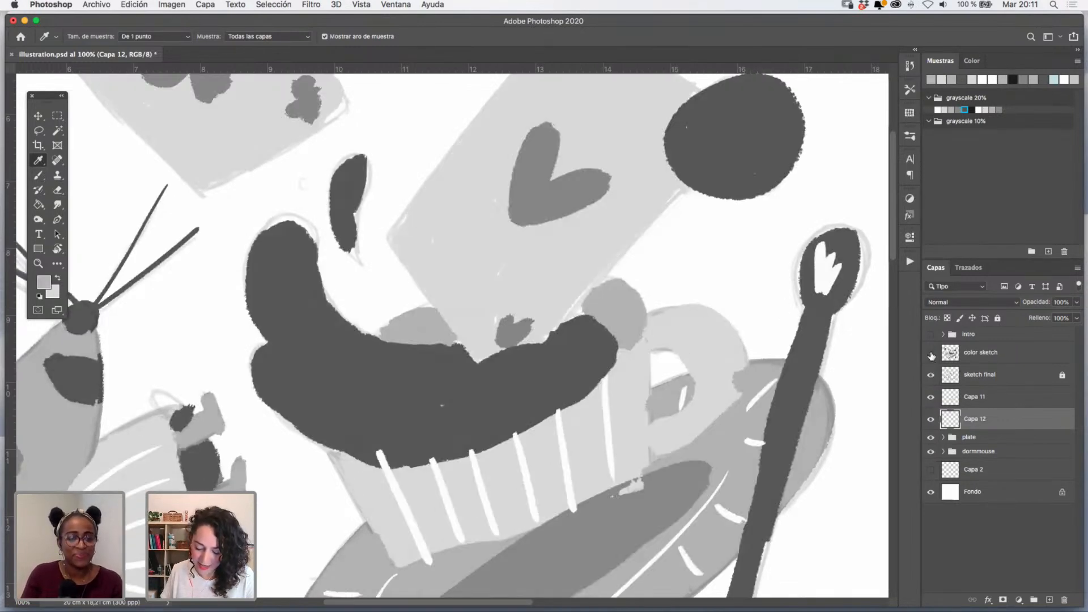
left_click(930, 354)
left_click(930, 353)
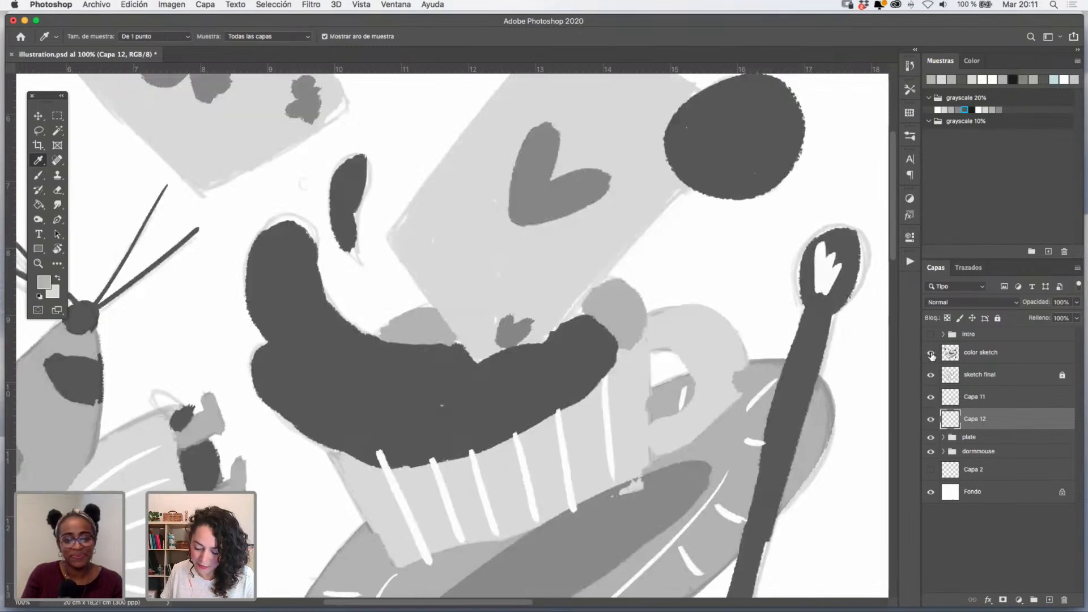
left_click(930, 354)
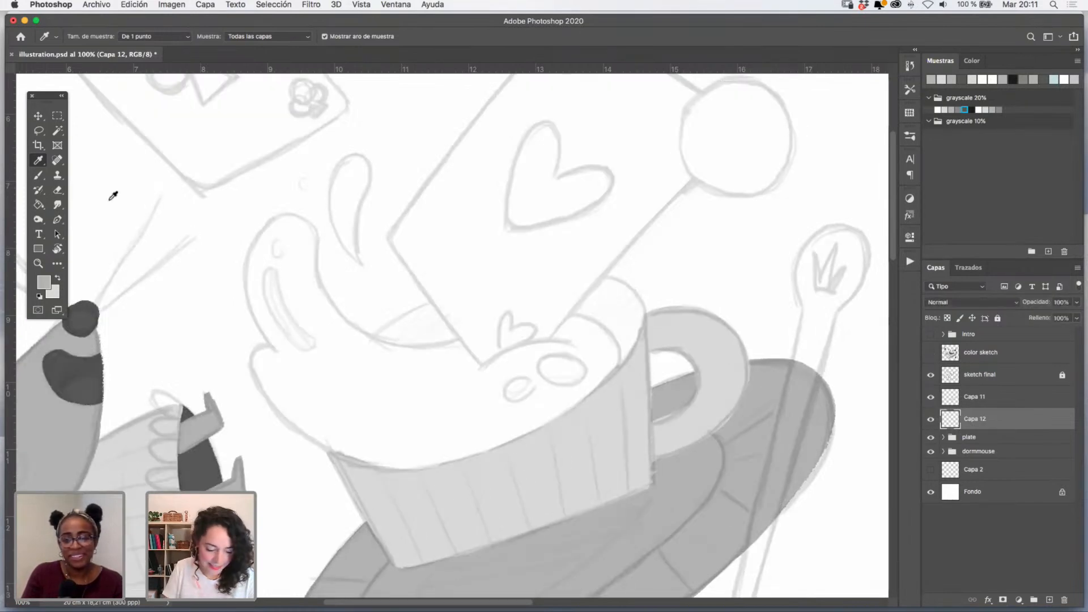
- Brush the cup's inner wall in mid gray on Capa 12, outlining the back rim and filling down to the liquid's edge
key("b")
mouse_move(606, 320)
left_mouse_down()
mouse_move(593, 311)
mouse_move(612, 323)
left_mouse_up()
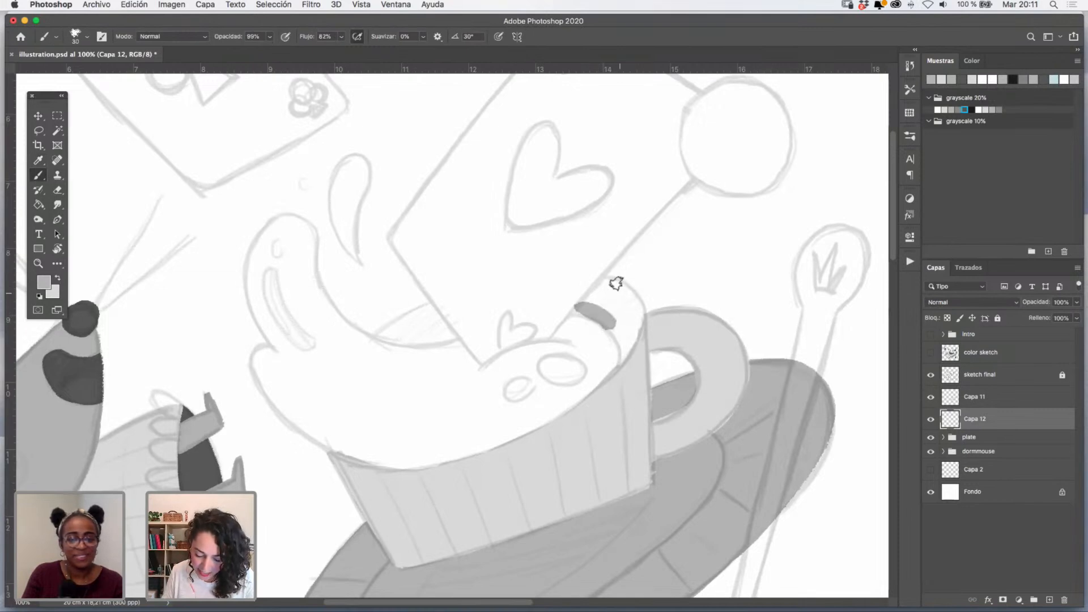
mouse_move(607, 283)
left_mouse_down()
mouse_move(590, 297)
mouse_move(602, 284)
mouse_move(619, 297)
mouse_move(634, 315)
mouse_move(629, 338)
left_mouse_up()
left_click(38, 263)
left_click(628, 340)
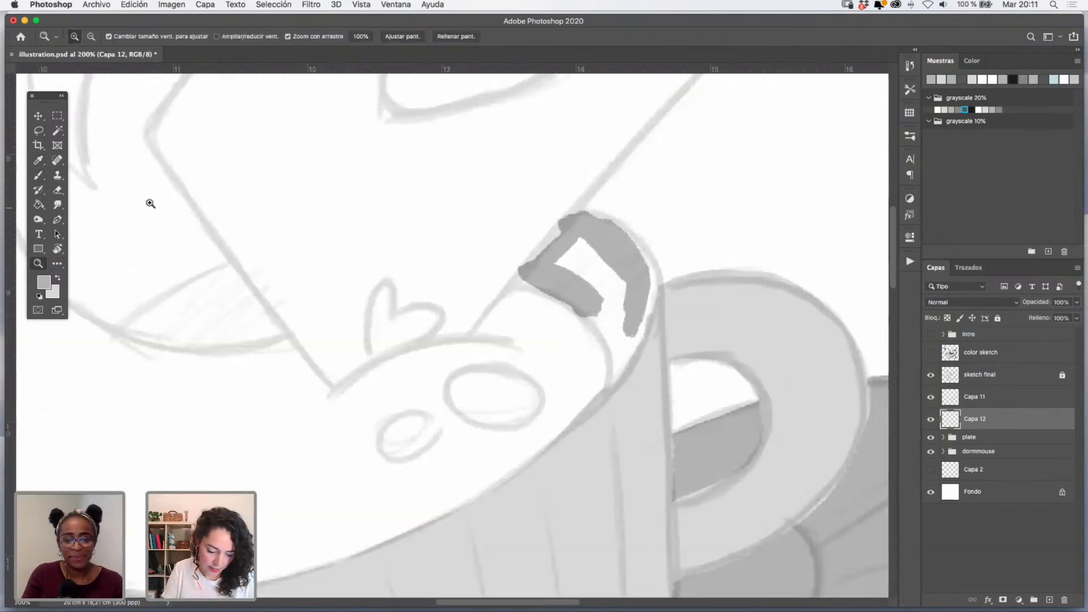
key("b")
mouse_move(134, 323)
left_mouse_down()
mouse_move(264, 259)
mouse_move(136, 324)
mouse_move(291, 251)
mouse_move(416, 223)
mouse_move(563, 217)
mouse_move(617, 270)
left_mouse_up()
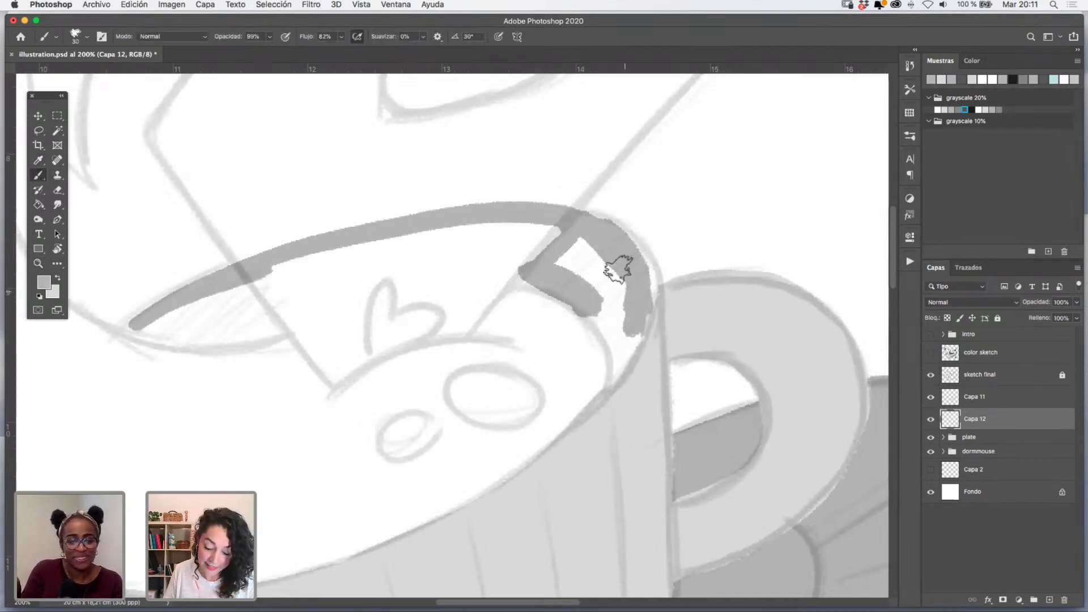
mouse_move(522, 275)
left_mouse_down()
mouse_move(591, 299)
mouse_move(571, 294)
mouse_move(616, 342)
mouse_move(612, 332)
mouse_move(612, 365)
mouse_move(638, 312)
mouse_move(618, 240)
mouse_move(634, 327)
mouse_move(635, 262)
mouse_move(626, 351)
mouse_move(630, 287)
mouse_move(569, 265)
mouse_move(585, 255)
mouse_move(623, 291)
left_mouse_up()
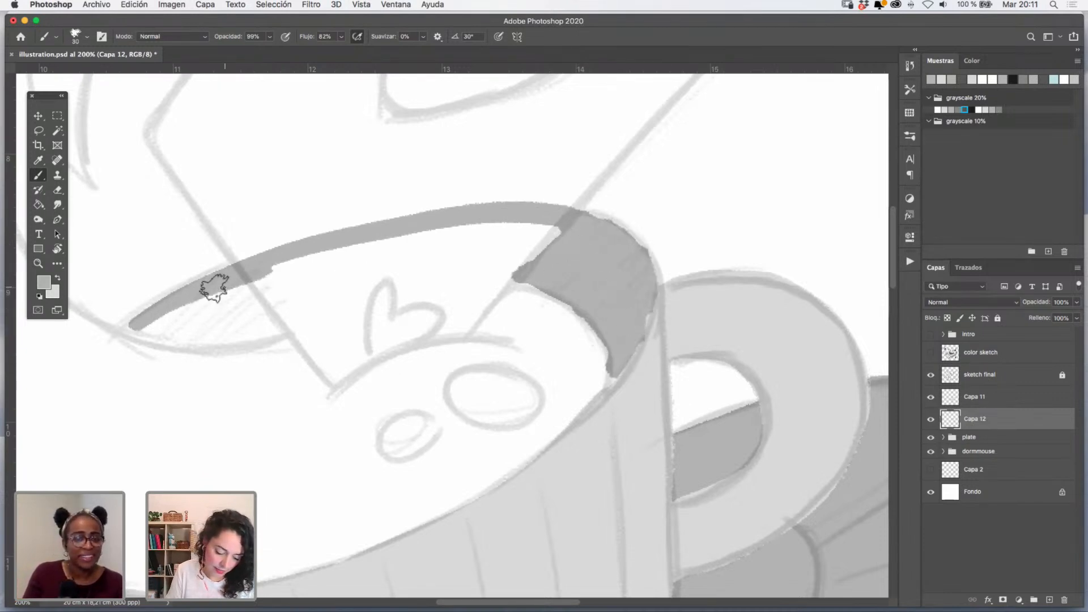
mouse_move(214, 289)
left_mouse_down()
mouse_move(234, 336)
mouse_move(159, 327)
mouse_move(265, 279)
mouse_move(286, 302)
mouse_move(226, 333)
mouse_move(274, 266)
mouse_move(127, 329)
mouse_move(286, 324)
mouse_move(399, 286)
mouse_move(414, 298)
mouse_move(274, 328)
mouse_move(532, 273)
mouse_move(446, 273)
mouse_move(406, 247)
mouse_move(525, 229)
mouse_move(289, 273)
mouse_move(255, 296)
mouse_move(417, 278)
mouse_move(479, 246)
left_mouse_up()
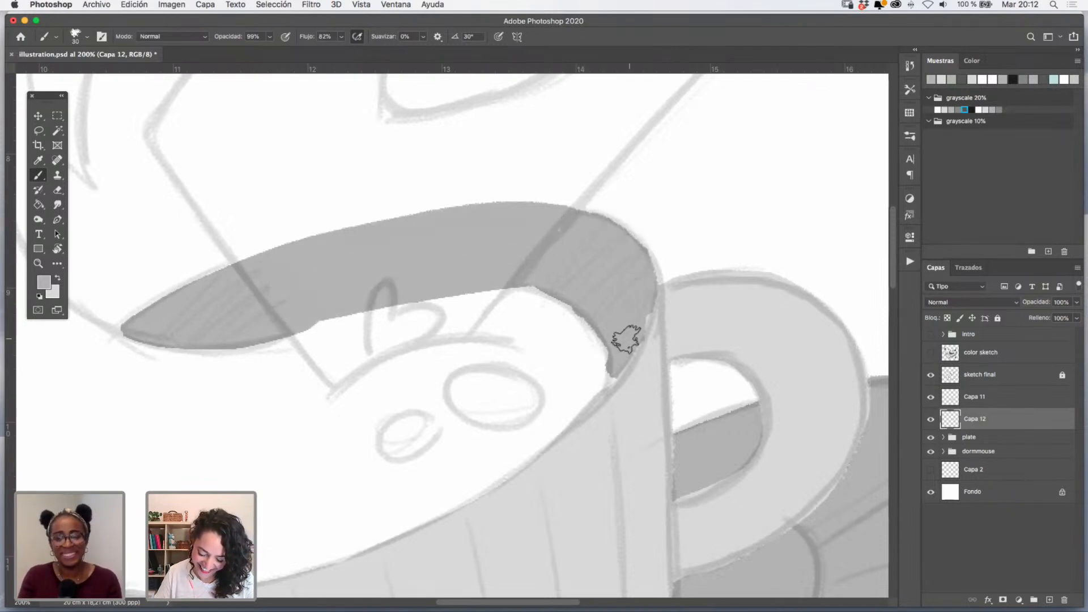
left_click_drag(598, 321, 613, 360)
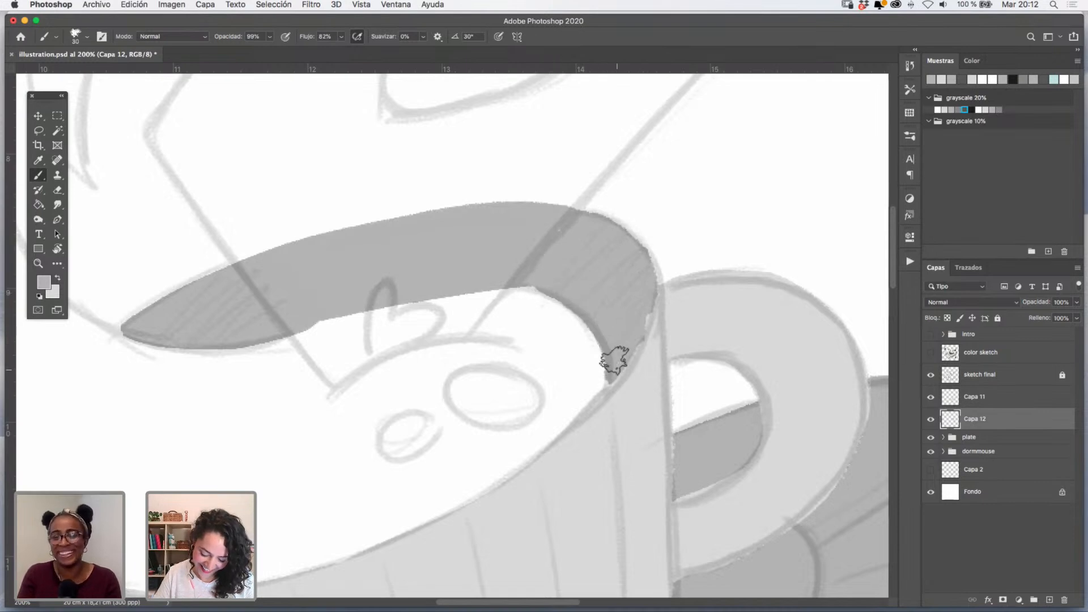
- Examine the whole teacup and compare the interior and body layers by toggling Capa 12 and Capa 11
scroll(517, 267, "left", 5)
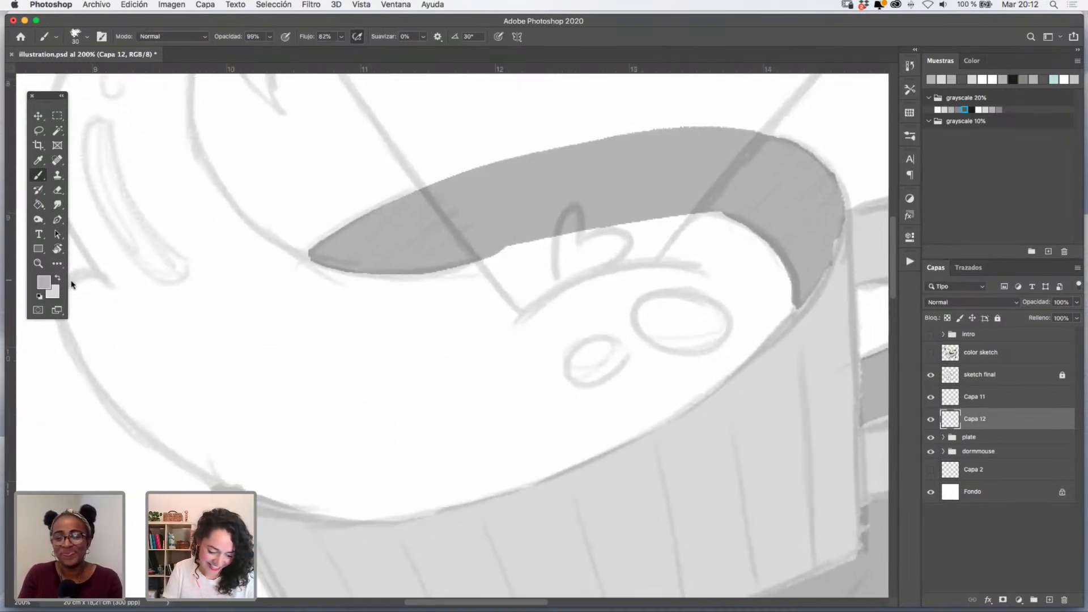
left_click(38, 263)
left_click(646, 252, "alt")
left_click(624, 294, "alt")
left_click(631, 292)
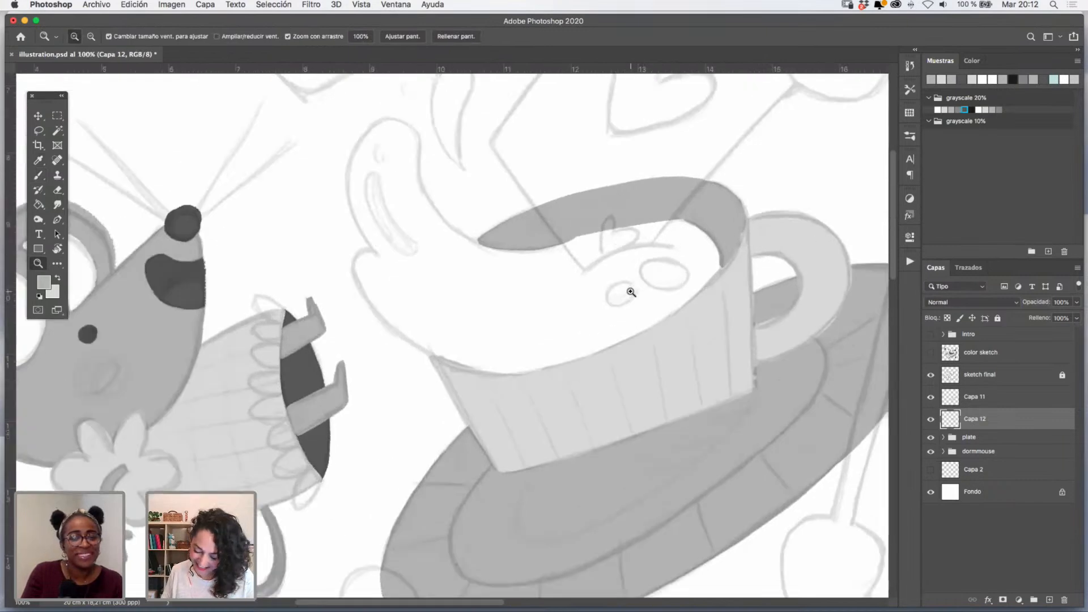
left_click(930, 420)
left_click(930, 420)
left_click(930, 399)
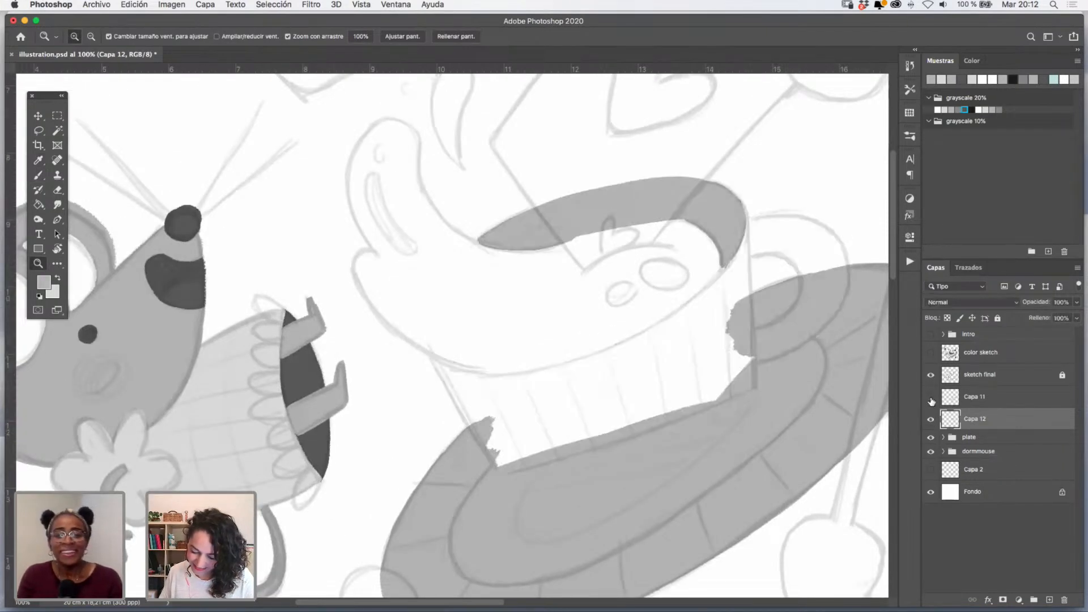
left_click(930, 399)
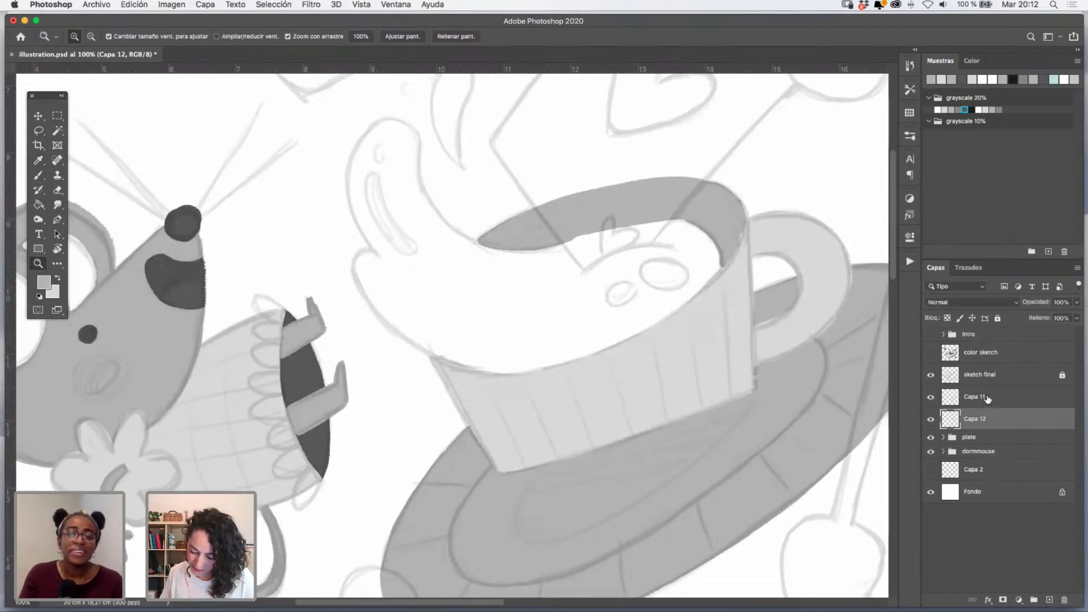
- Add a new layer above Capa 11 and choose the dark gray from the grayscale 20% swatches
left_click(987, 399)
left_click(930, 397)
left_click(931, 397)
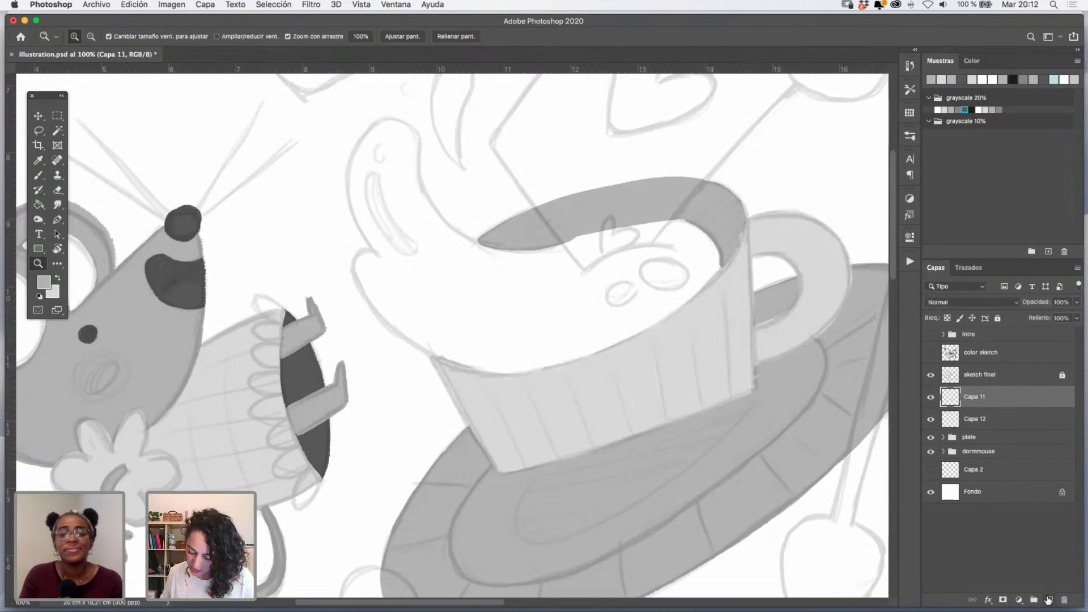
left_click(1049, 600)
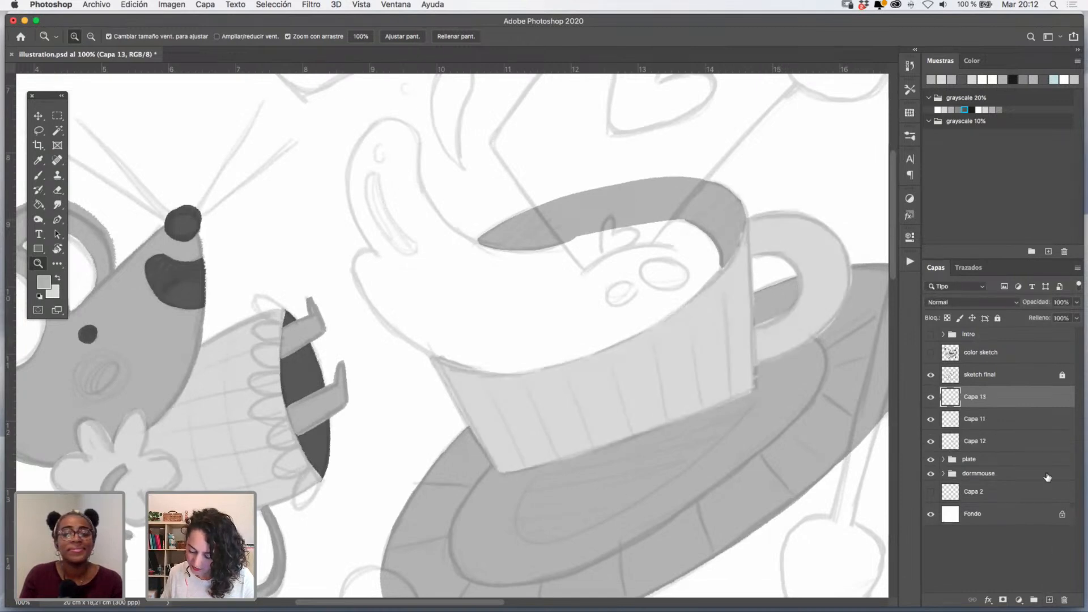
left_click(972, 109)
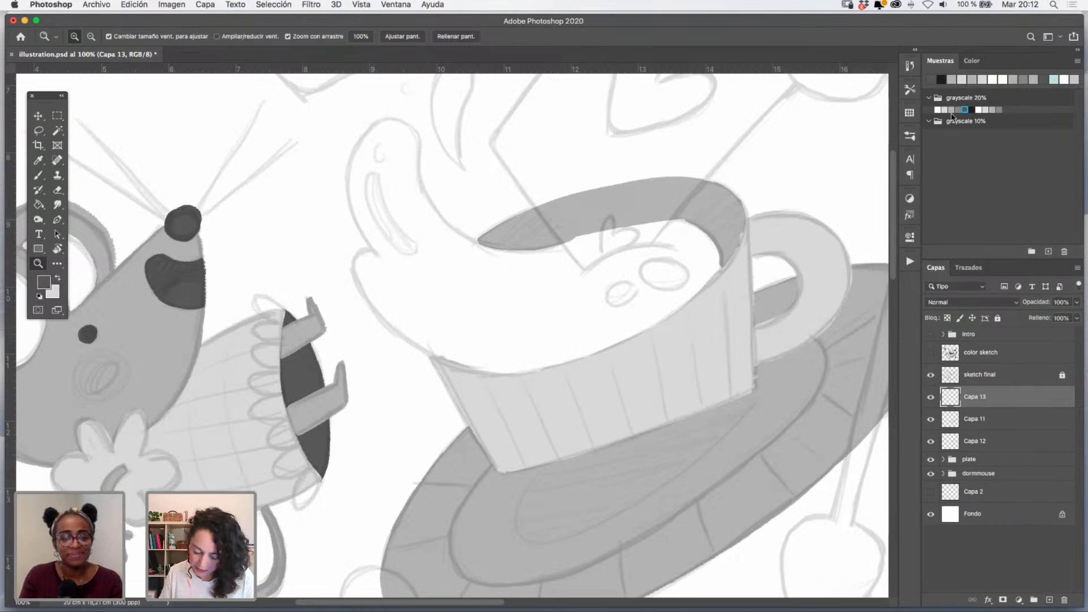
left_click(38, 175)
mouse_move(649, 246)
left_mouse_down()
mouse_move(578, 262)
mouse_move(651, 236)
left_mouse_up()
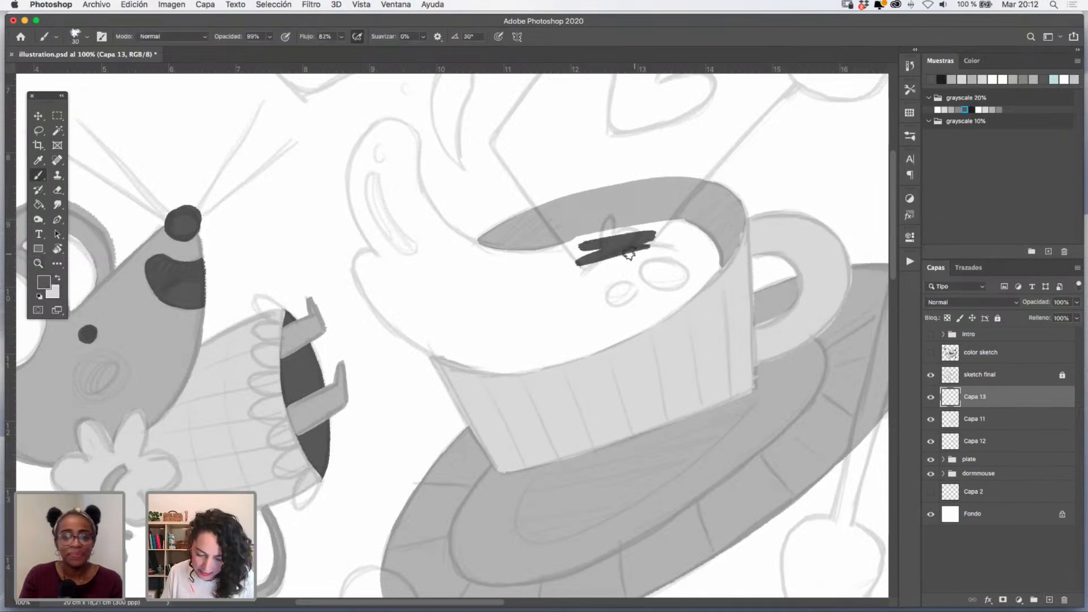
key("super+z")
key("super+z")
key("z")
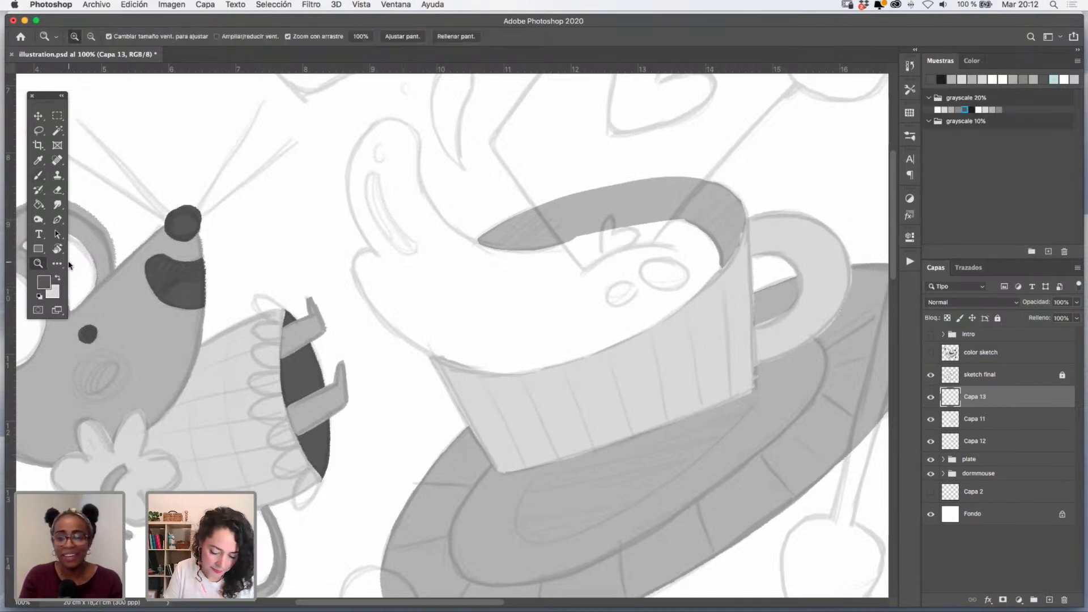
- Brush the tea's back edge inside the cup and the rounded tip spilling over the rim in dark gray on Capa 13
left_click(613, 275)
left_click(44, 175)
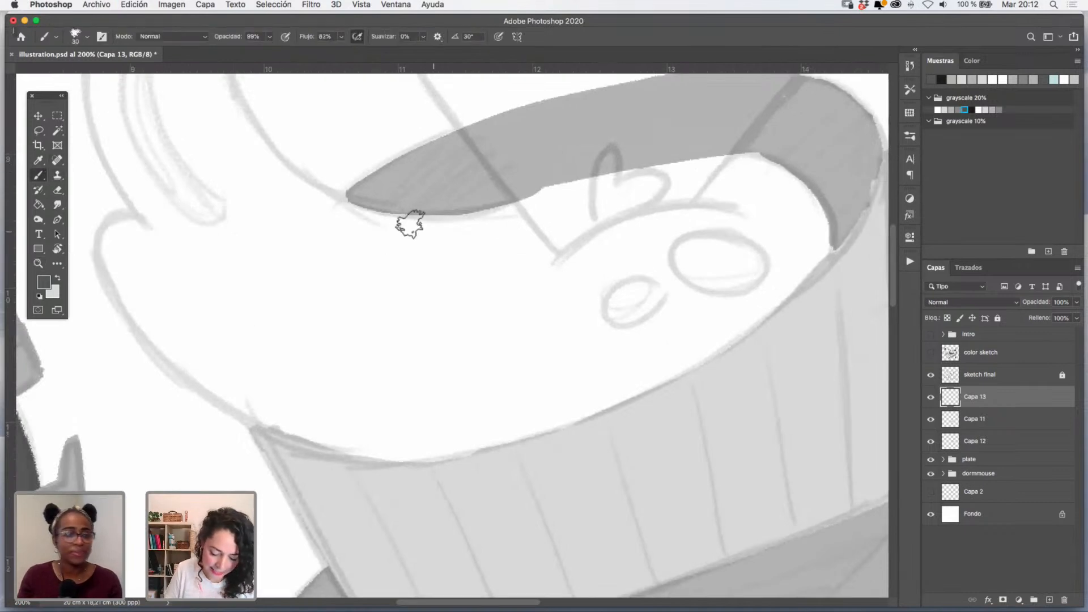
mouse_move(340, 196)
left_mouse_down()
mouse_move(425, 226)
mouse_move(476, 219)
mouse_move(503, 202)
left_mouse_up()
key("super+z")
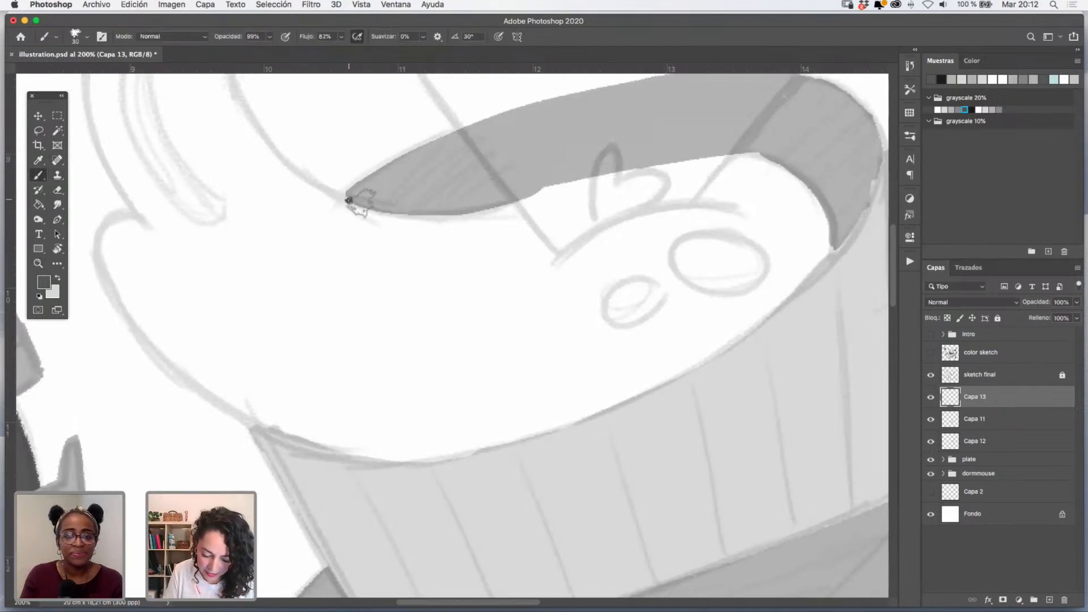
mouse_move(347, 199)
left_mouse_down()
mouse_move(413, 213)
mouse_move(513, 202)
mouse_move(663, 155)
mouse_move(729, 151)
mouse_move(782, 168)
mouse_move(836, 221)
mouse_move(803, 183)
mouse_move(825, 204)
mouse_move(830, 239)
mouse_move(742, 315)
left_mouse_up()
mouse_move(150, 226)
left_mouse_down()
mouse_move(95, 253)
mouse_move(108, 283)
left_mouse_up()
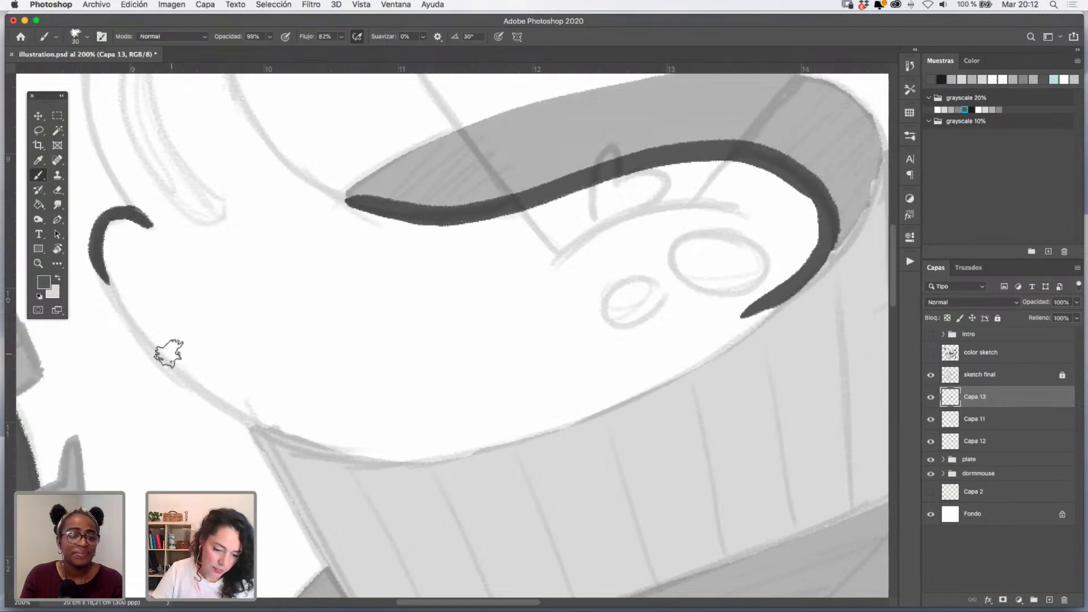
- Rotate the canvas and outline the tea's front edge in dark gray, from the rounded tip along the cup's rim to the back edge
key("r")
mouse_move(260, 263)
left_mouse_down()
mouse_move(430, 214)
mouse_move(467, 161)
mouse_move(430, 281)
left_mouse_up()
key("b")
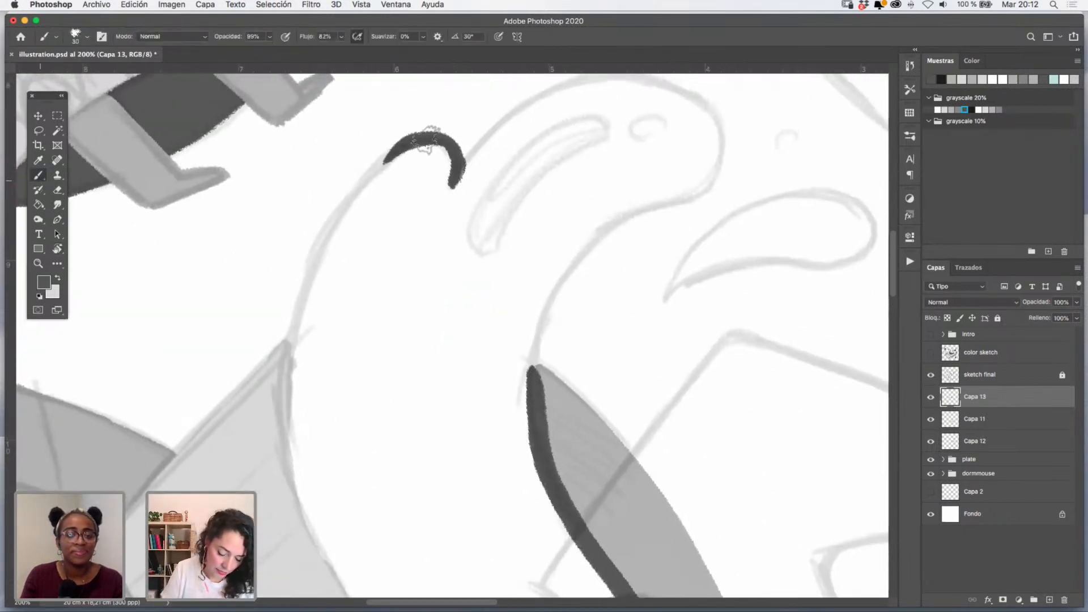
mouse_move(420, 140)
left_mouse_down()
mouse_move(328, 226)
mouse_move(291, 339)
mouse_move(292, 462)
left_mouse_up()
scroll(355, 216, "down", 8)
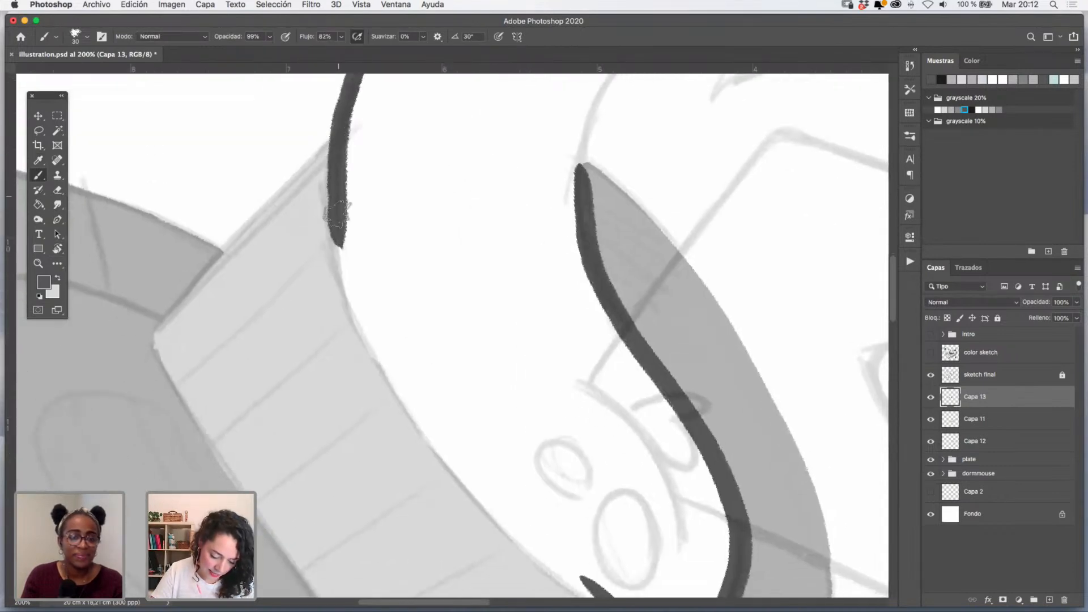
mouse_move(336, 215)
left_mouse_down()
mouse_move(346, 272)
mouse_move(417, 440)
mouse_move(395, 341)
mouse_move(353, 337)
mouse_move(433, 431)
mouse_move(517, 503)
left_mouse_up()
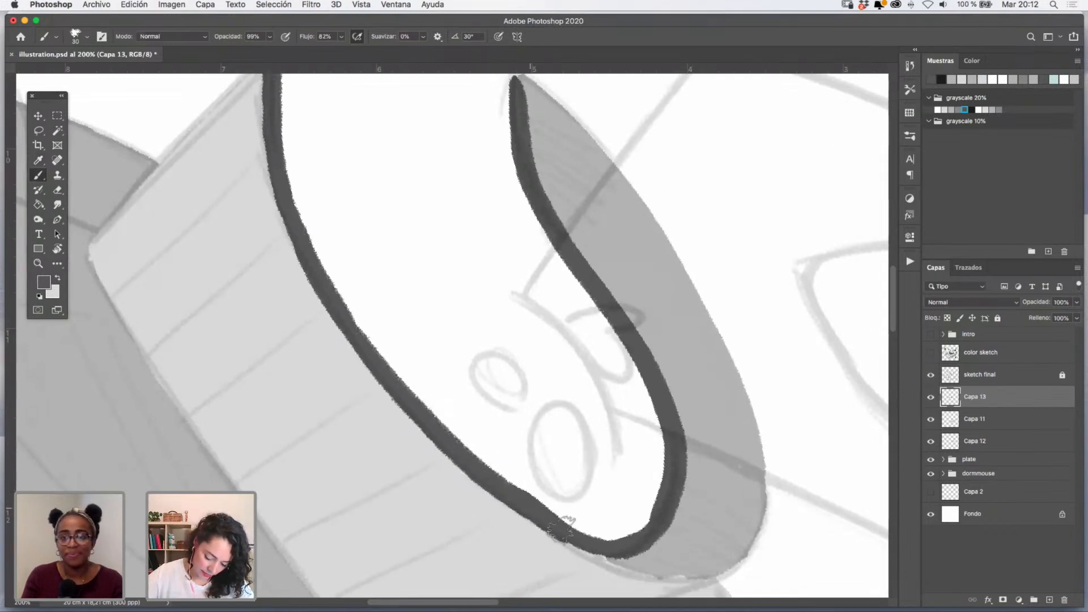
- Fill the tea surface inside the cup with dark gray, using a larger brush for the middle and a 48 px brush near the outline
mouse_move(626, 469)
left_mouse_down()
mouse_move(637, 504)
mouse_move(594, 336)
left_mouse_up()
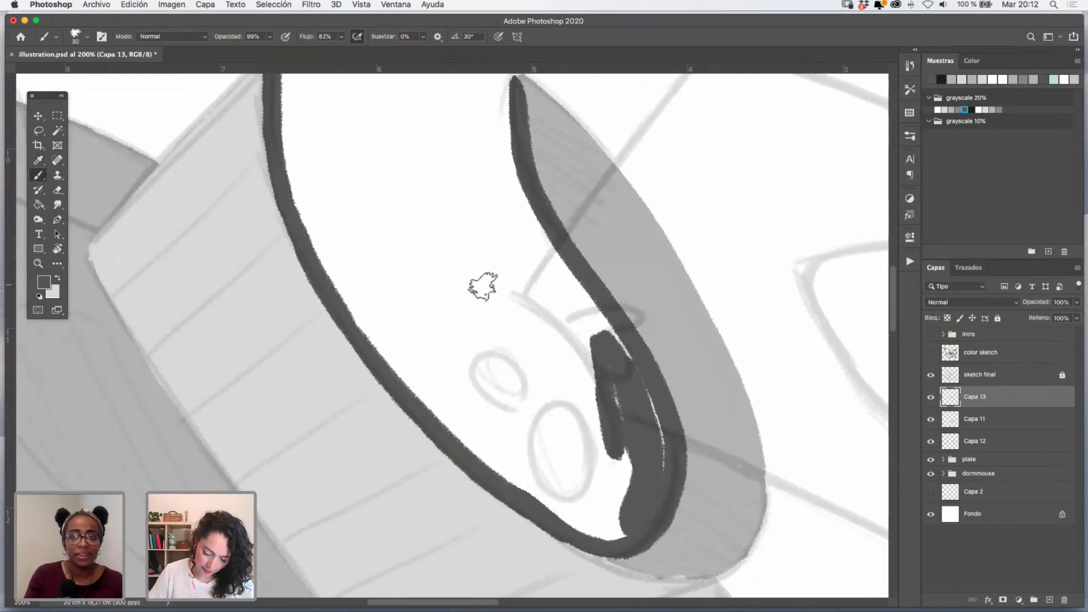
left_click_drag(475, 275, 497, 276)
left_click_drag(435, 241, 485, 237)
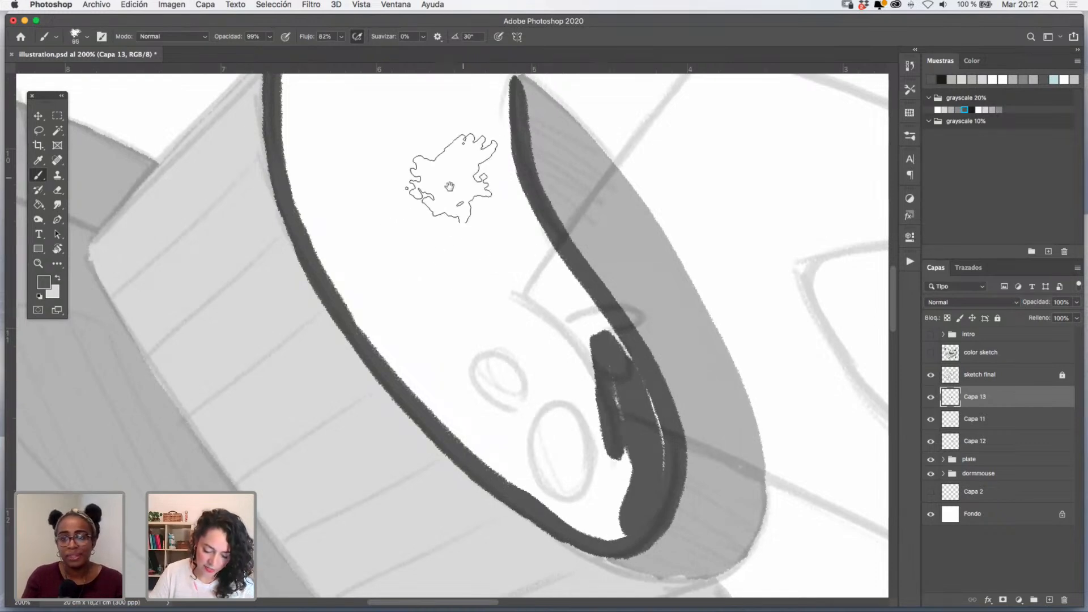
left_click_drag(424, 130, 442, 291)
mouse_move(437, 340)
left_mouse_down()
mouse_move(404, 152)
mouse_move(411, 411)
mouse_move(520, 488)
mouse_move(357, 153)
mouse_move(321, 244)
mouse_move(334, 385)
mouse_move(450, 357)
mouse_move(448, 146)
left_mouse_up()
left_click_drag(443, 264, 423, 279)
left_click_drag(406, 227, 399, 228)
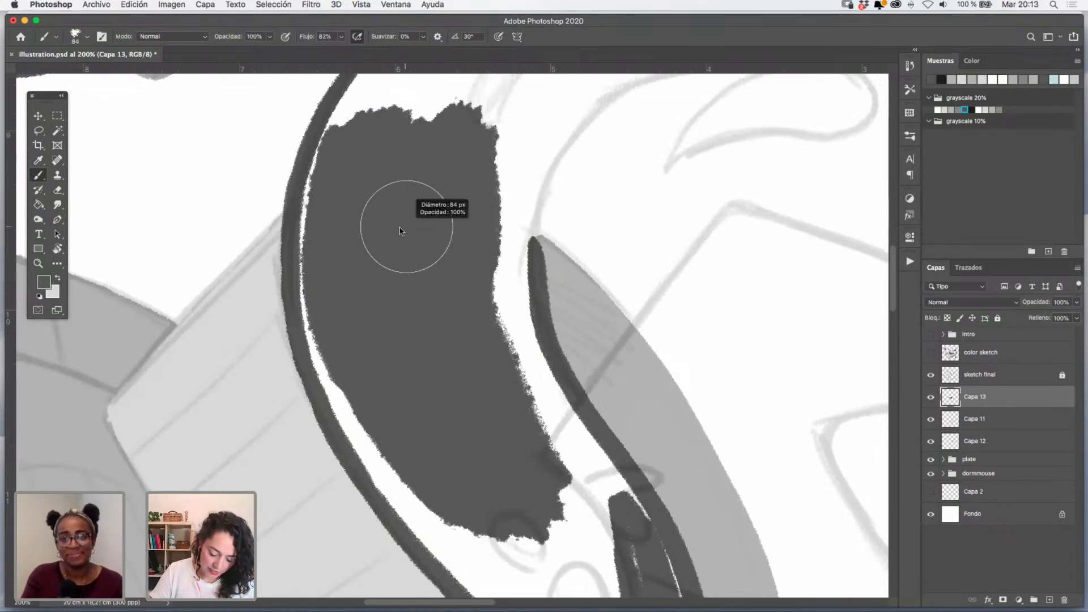
mouse_move(317, 154)
left_mouse_down()
mouse_move(297, 266)
mouse_move(352, 430)
mouse_move(417, 513)
mouse_move(567, 442)
mouse_move(618, 510)
mouse_move(515, 227)
left_mouse_up()
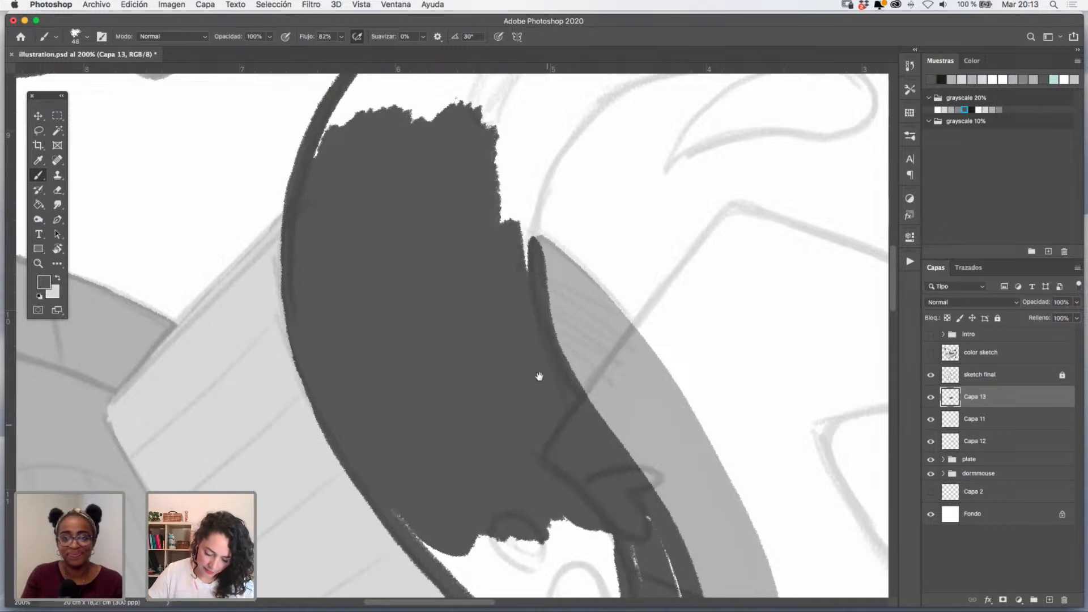
left_click_drag(540, 377, 493, 214)
mouse_move(569, 391)
left_mouse_down()
mouse_move(535, 289)
mouse_move(600, 351)
mouse_move(455, 262)
mouse_move(419, 340)
mouse_move(515, 412)
mouse_move(497, 352)
left_mouse_up()
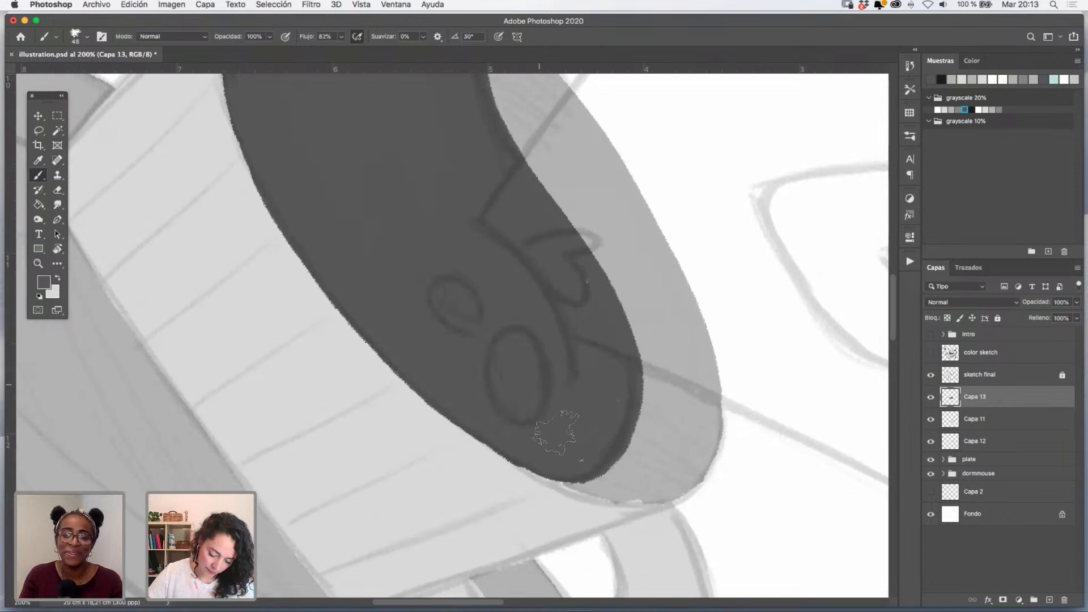
- Block in the rising tea splash in dark gray with a large brush and outline its curved contour with a finer brush following the sketch
mouse_move(476, 148)
left_mouse_down()
mouse_move(568, 495)
mouse_move(570, 554)
left_mouse_up()
left_click_drag(533, 278, 641, 175)
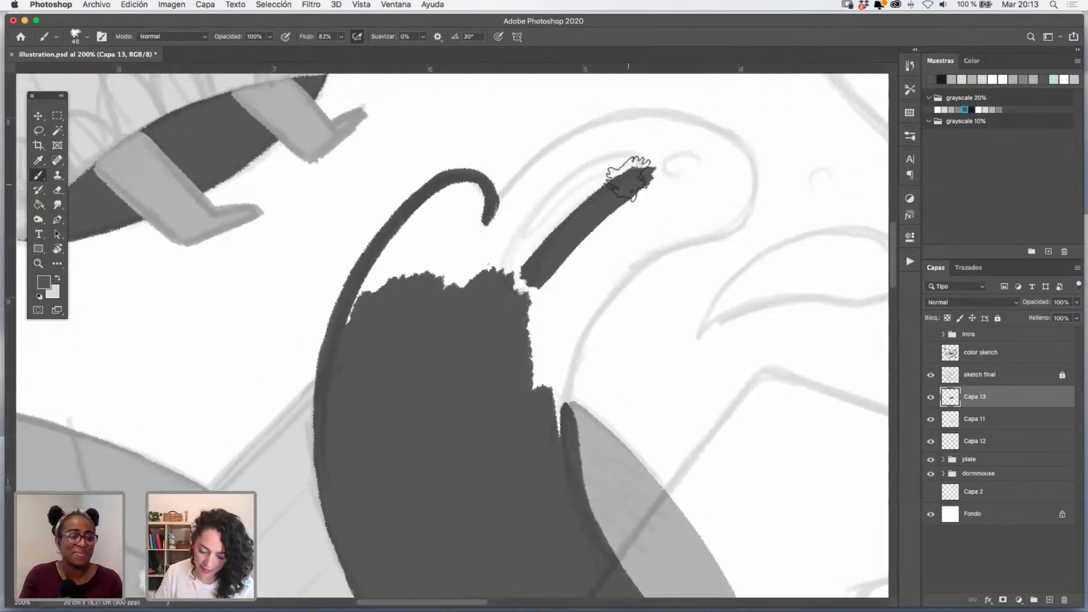
left_click_drag(650, 219, 694, 227)
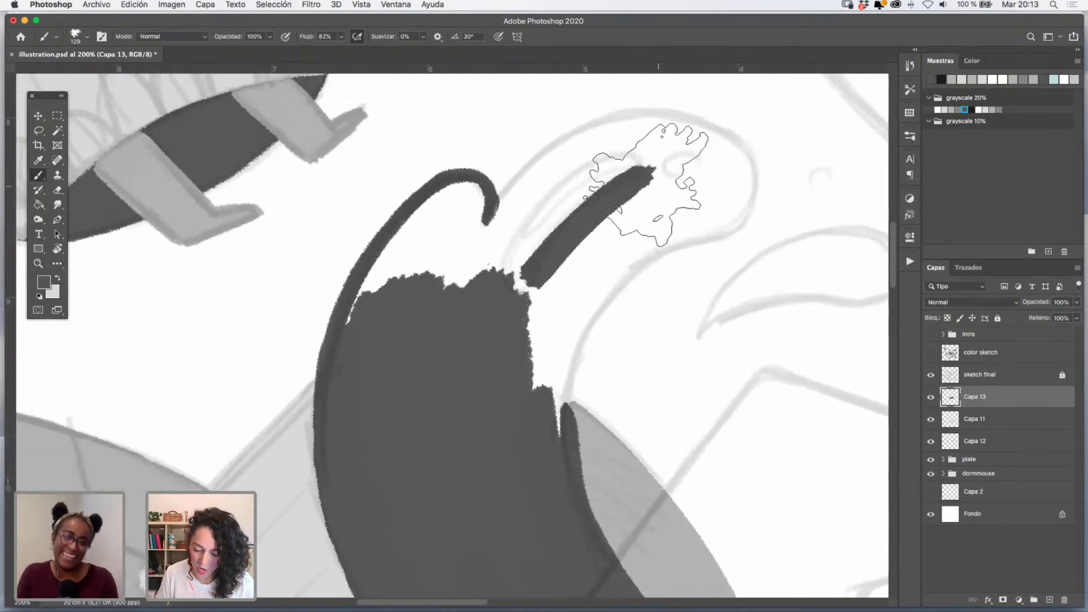
mouse_move(650, 187)
left_mouse_down()
mouse_move(578, 229)
mouse_move(611, 198)
mouse_move(600, 203)
mouse_move(583, 183)
left_mouse_up()
mouse_move(491, 219)
left_mouse_down()
mouse_move(583, 134)
mouse_move(499, 223)
mouse_move(485, 257)
mouse_move(508, 218)
mouse_move(479, 272)
left_mouse_up()
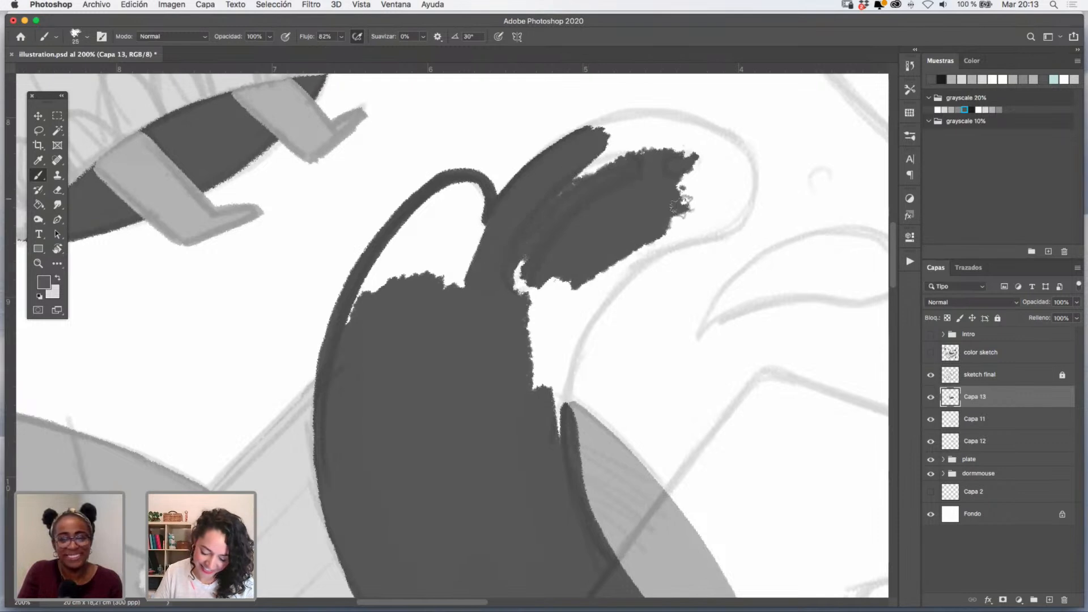
mouse_move(624, 274)
left_mouse_down()
mouse_move(590, 313)
mouse_move(561, 405)
mouse_move(570, 362)
mouse_move(635, 263)
mouse_move(716, 227)
left_mouse_up()
mouse_move(565, 142)
left_mouse_down()
mouse_move(654, 118)
mouse_move(704, 131)
mouse_move(737, 153)
mouse_move(743, 182)
mouse_move(699, 229)
mouse_move(741, 204)
mouse_move(737, 152)
mouse_move(703, 124)
mouse_move(610, 122)
mouse_move(552, 165)
left_mouse_up()
- Paint the small round drop and the teardrop beside the splash in dark gray
left_click_drag(822, 174, 816, 176)
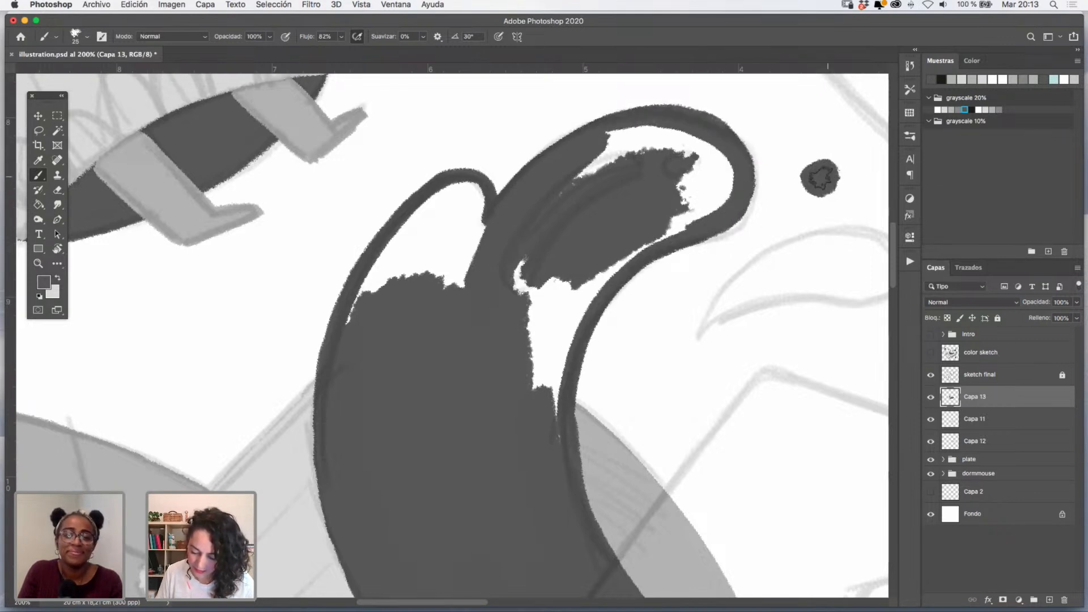
scroll(597, 303, "right", 5)
scroll(597, 303, "up", 1)
mouse_move(543, 350)
left_mouse_down()
mouse_move(666, 264)
mouse_move(727, 277)
mouse_move(710, 324)
mouse_move(618, 325)
mouse_move(541, 355)
mouse_move(633, 282)
mouse_move(667, 280)
mouse_move(651, 298)
mouse_move(698, 310)
mouse_move(732, 296)
left_mouse_up()
- Fill the remaining white gaps inside the tea splash with dark gray using a 38 px brush
left_click_drag(417, 283, 429, 284)
mouse_move(387, 318)
left_mouse_down()
mouse_move(362, 419)
mouse_move(396, 358)
mouse_move(504, 245)
mouse_move(495, 260)
mouse_move(522, 179)
mouse_move(399, 207)
mouse_move(416, 188)
mouse_move(527, 195)
left_mouse_up()
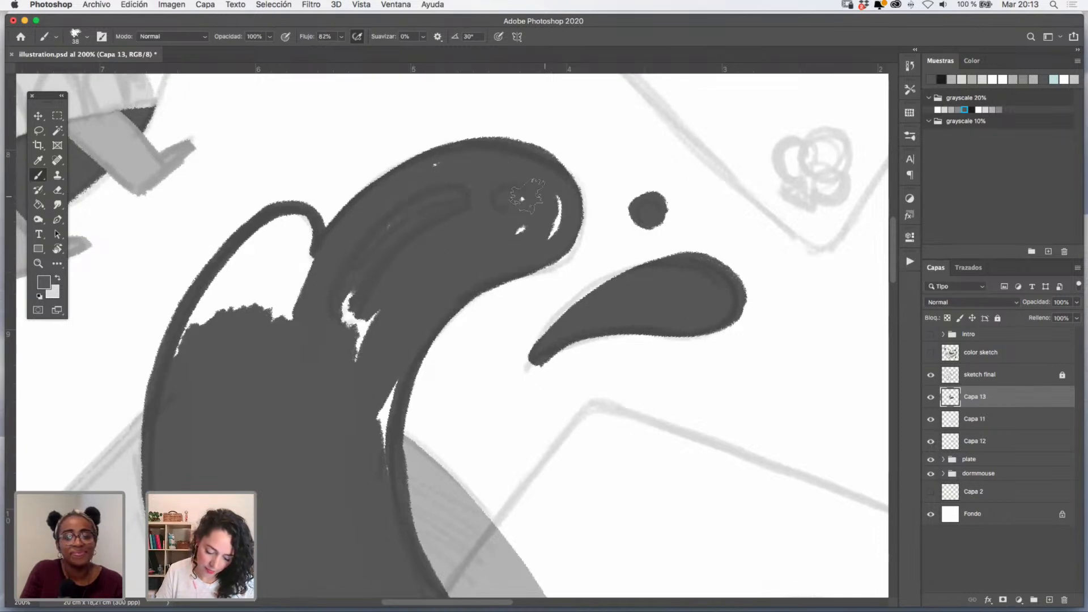
mouse_move(453, 248)
left_mouse_down()
mouse_move(327, 372)
mouse_move(351, 408)
mouse_move(365, 405)
mouse_move(392, 381)
mouse_move(289, 310)
mouse_move(306, 240)
mouse_move(285, 277)
mouse_move(295, 223)
mouse_move(196, 342)
mouse_move(224, 268)
mouse_move(241, 322)
left_mouse_up()
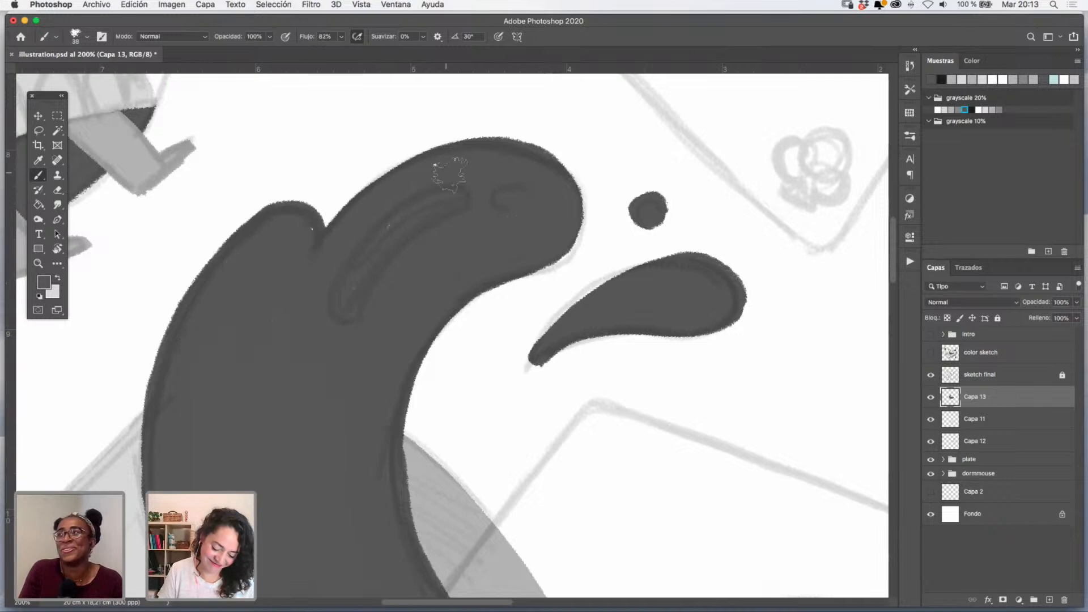
- Reset the canvas rotation, view the dormouse and teacup together, and hide the sketch final layer
key("z")
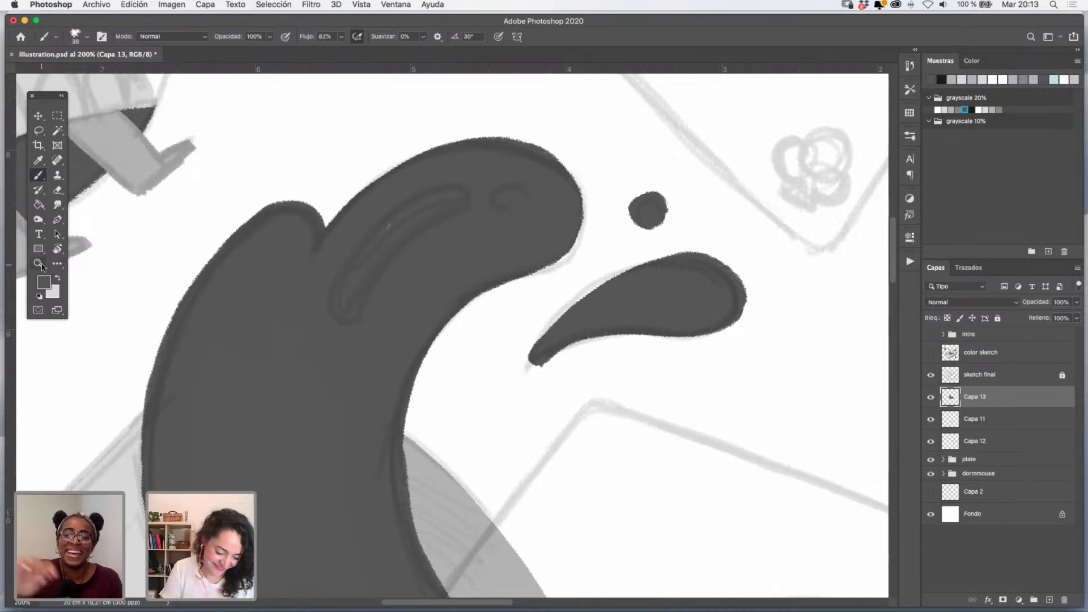
left_click(483, 357, "alt")
left_click(550, 349, "alt")
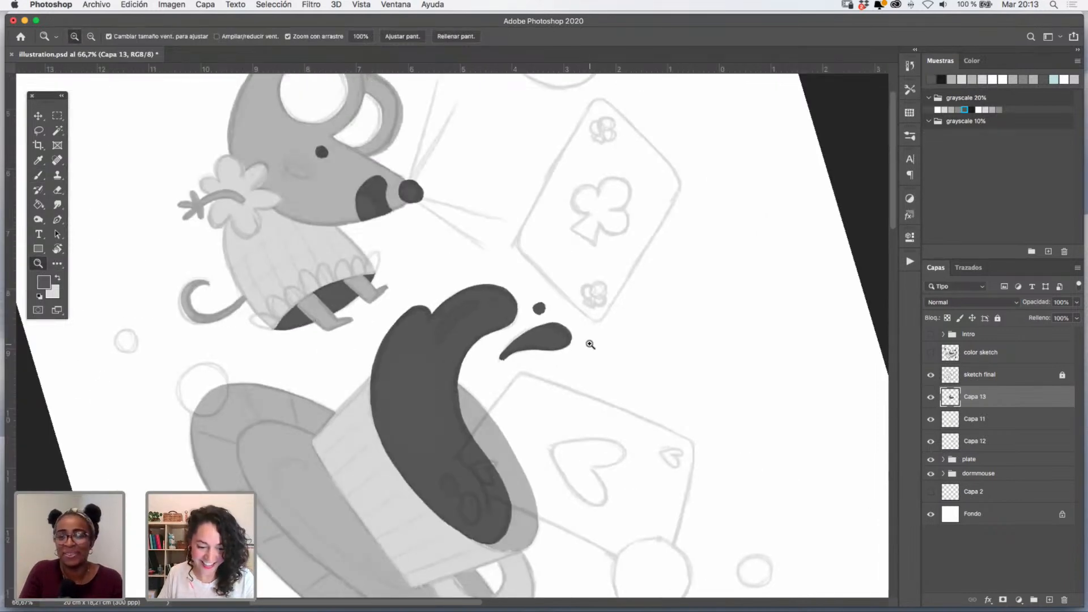
key("Escape")
left_click_drag(692, 413, 659, 388)
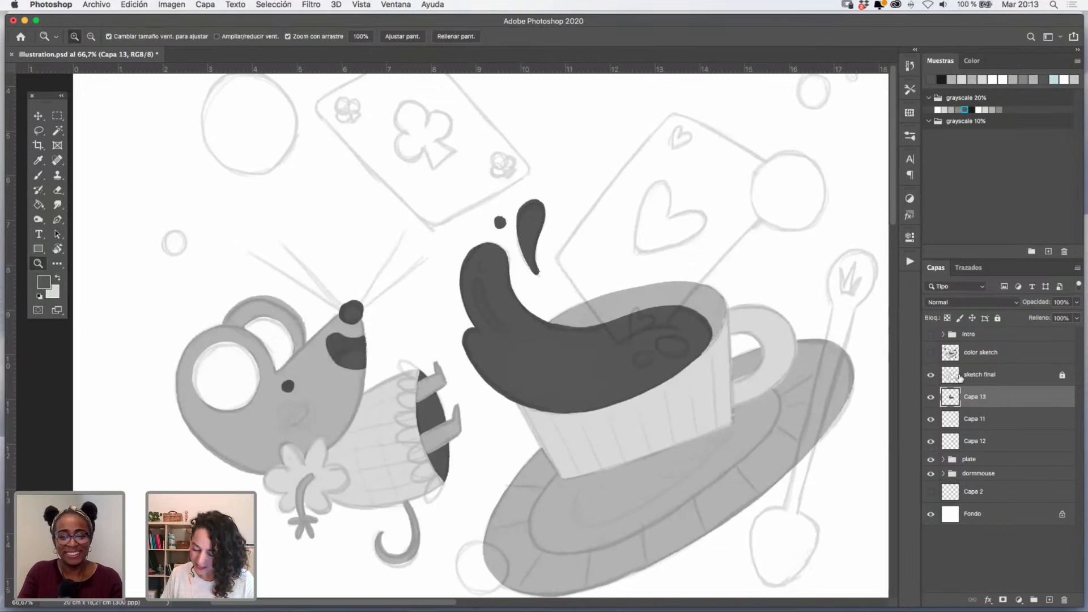
left_click(930, 376)
left_click(930, 382)
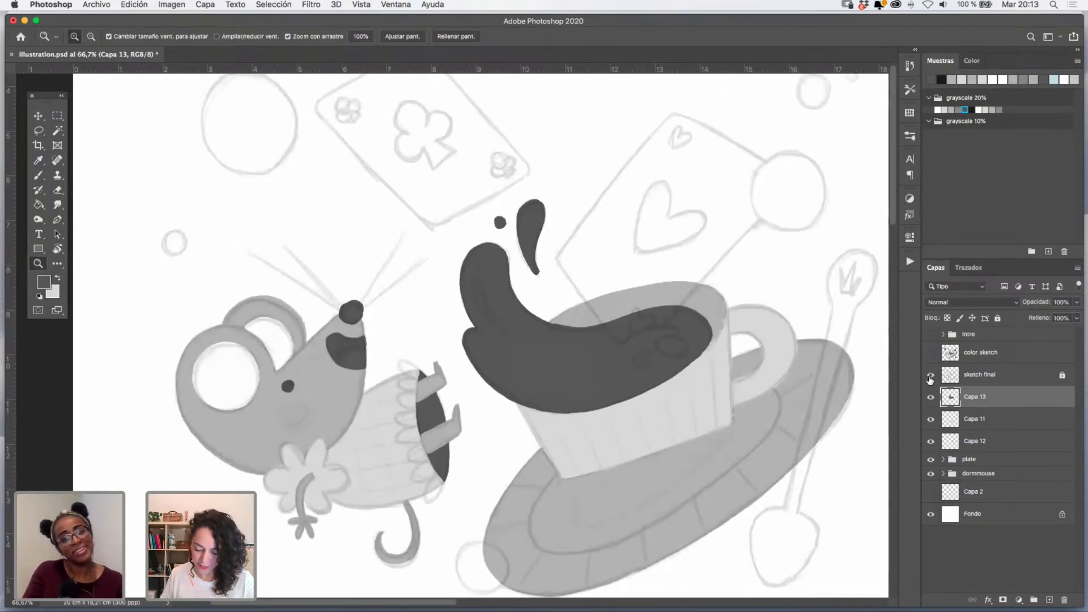
left_click(929, 381)
left_click(929, 380)
left_click(929, 381)
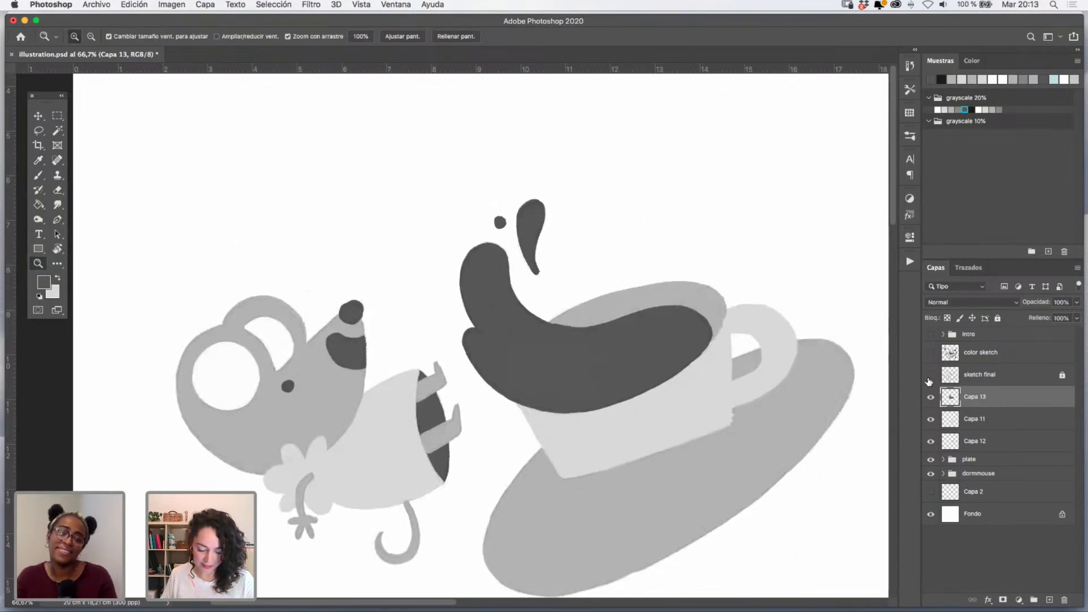
left_click_drag(694, 435, 663, 334)
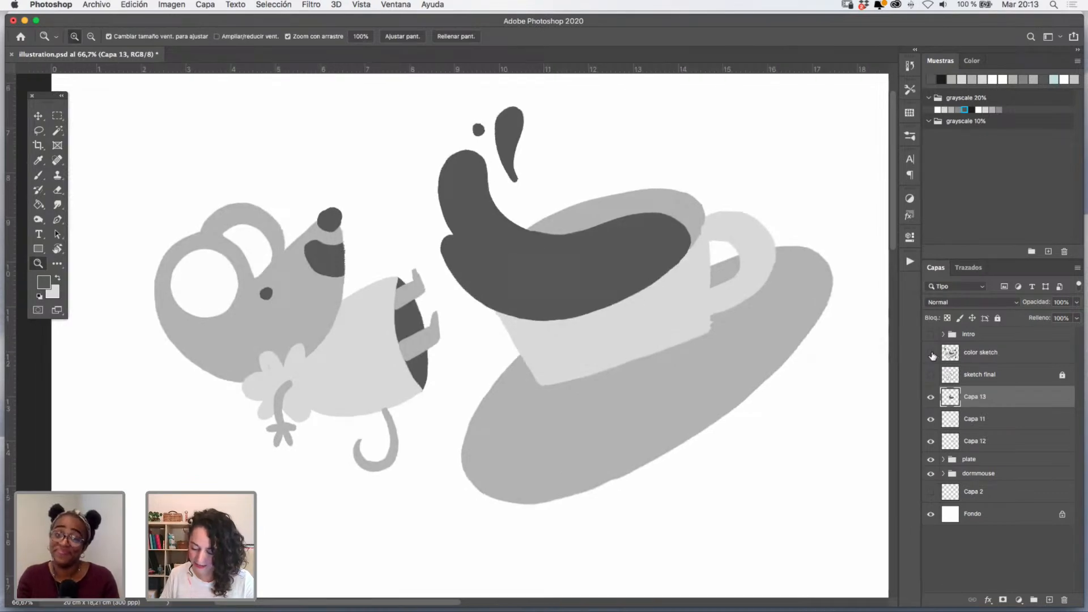
- Compare the painted tea with the color sketch layer, and inspect the edges of the tea, splash and drops up close
left_click(931, 353)
scroll(499, 328, "up", 2)
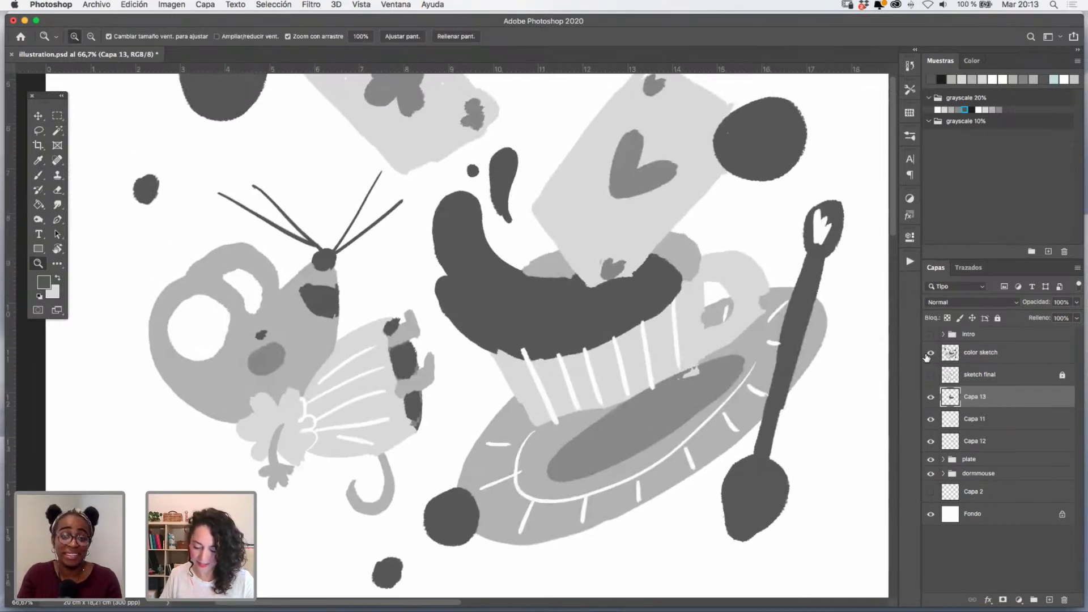
left_click(930, 353)
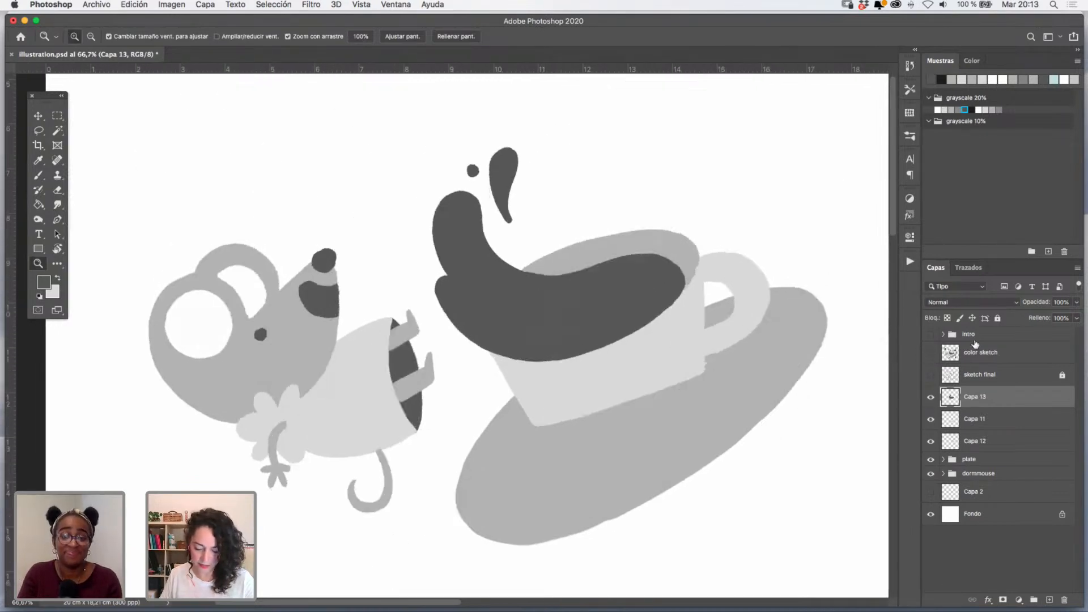
left_click_drag(698, 294, 702, 256)
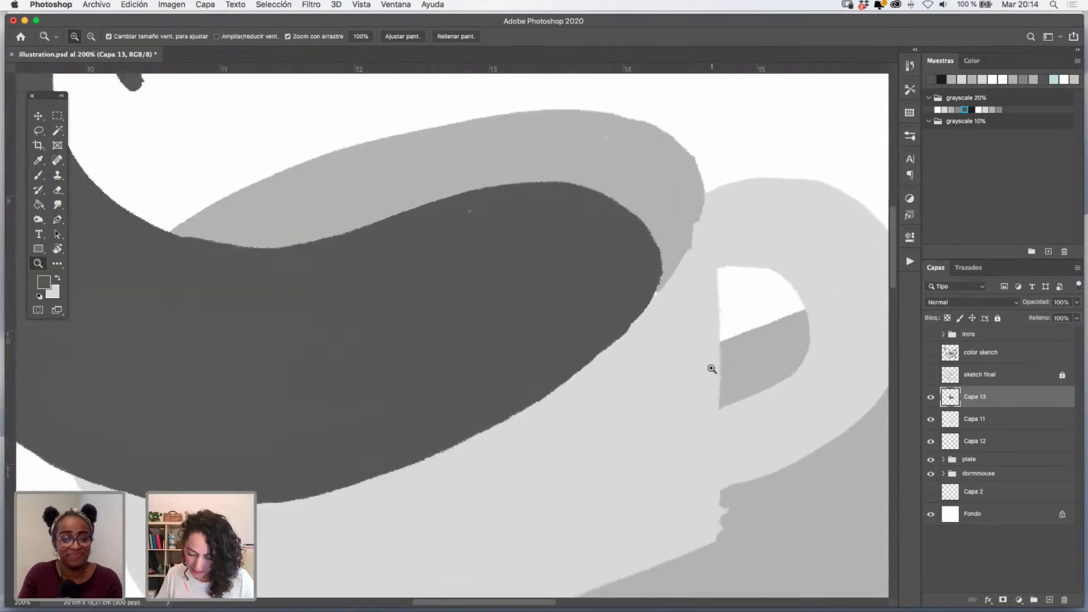
left_click_drag(631, 273, 769, 320)
left_click_drag(488, 340, 518, 435)
left_click(432, 176)
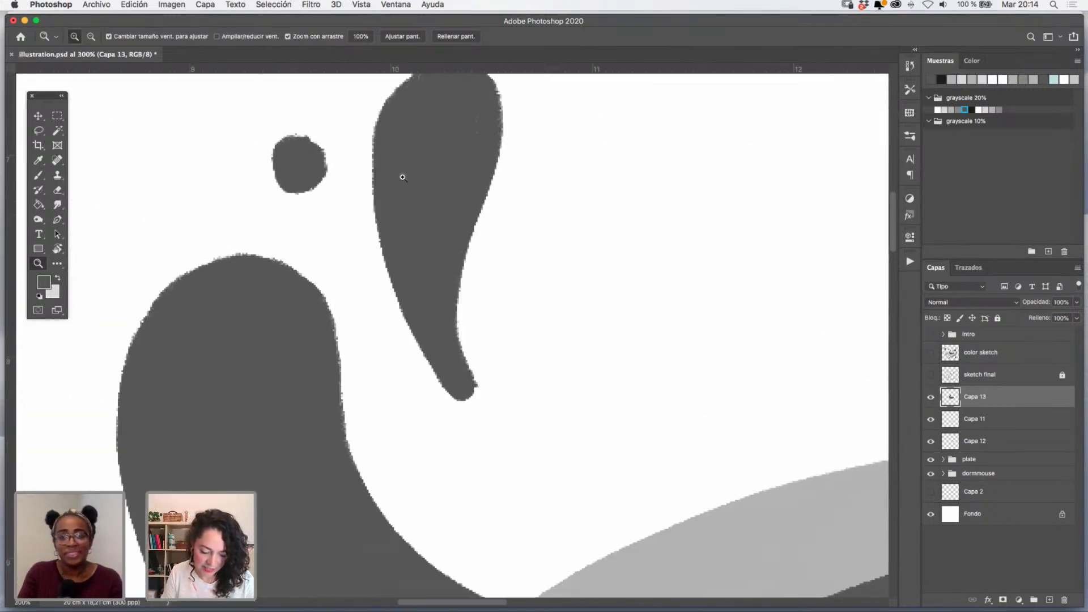
left_click_drag(368, 157, 414, 277)
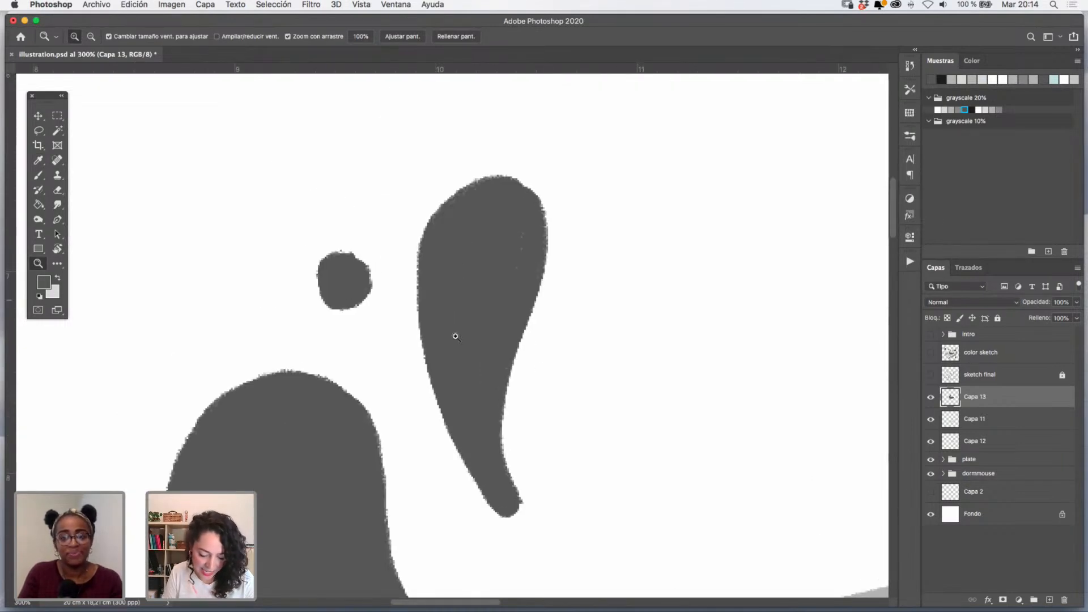
scroll(522, 280, "down", 10)
left_click(666, 346, "alt")
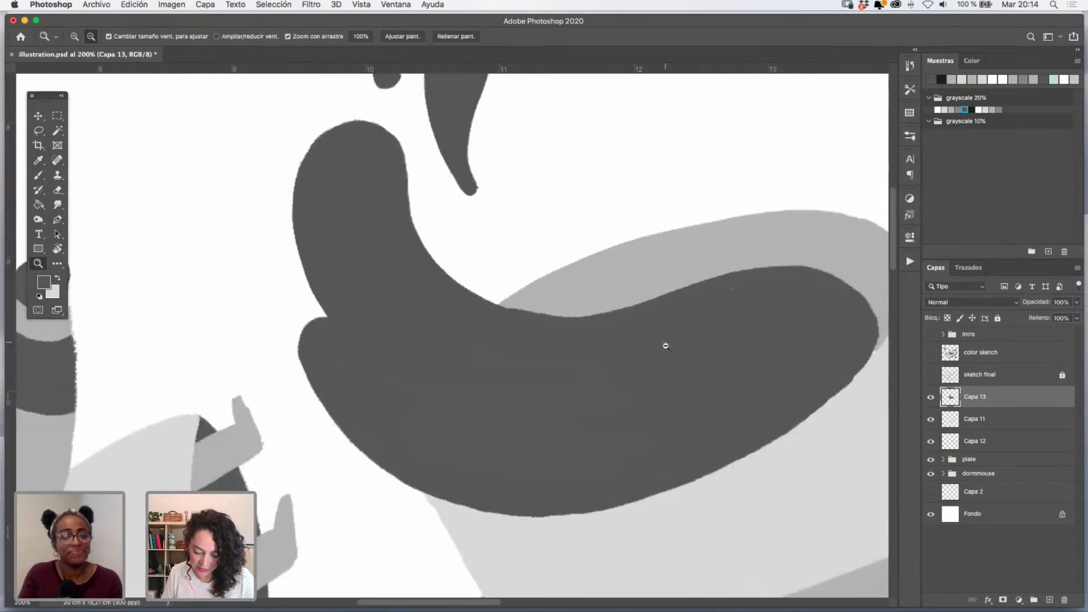
left_click(666, 346, "alt")
left_click_drag(739, 385, 637, 359)
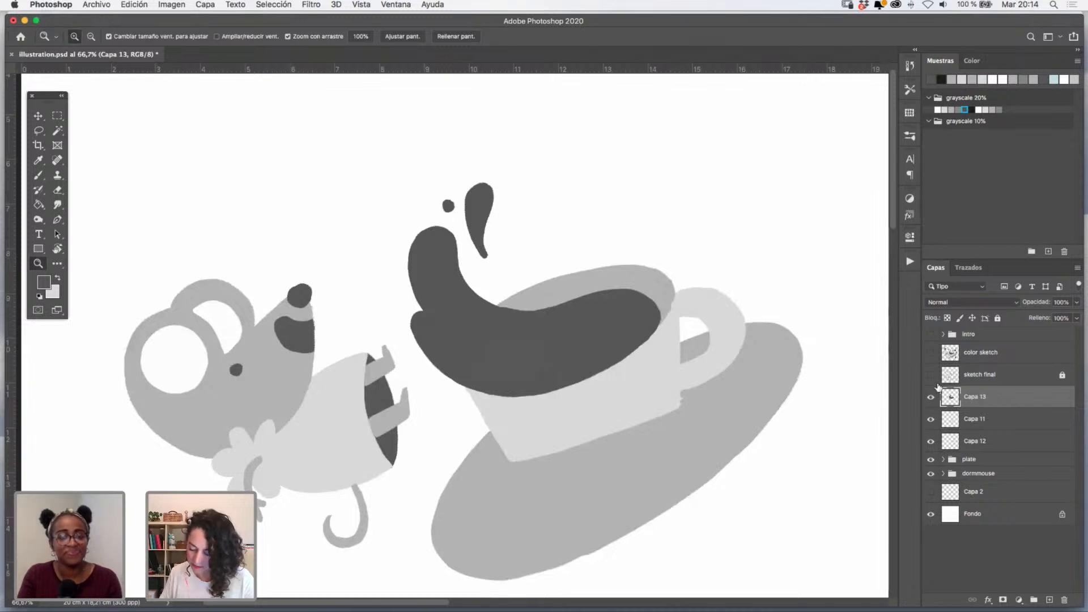
- Compare the teacup with the color sketch again, and check Capa 13, Capa 11 and Capa 12 by toggling their visibility
left_click(930, 354)
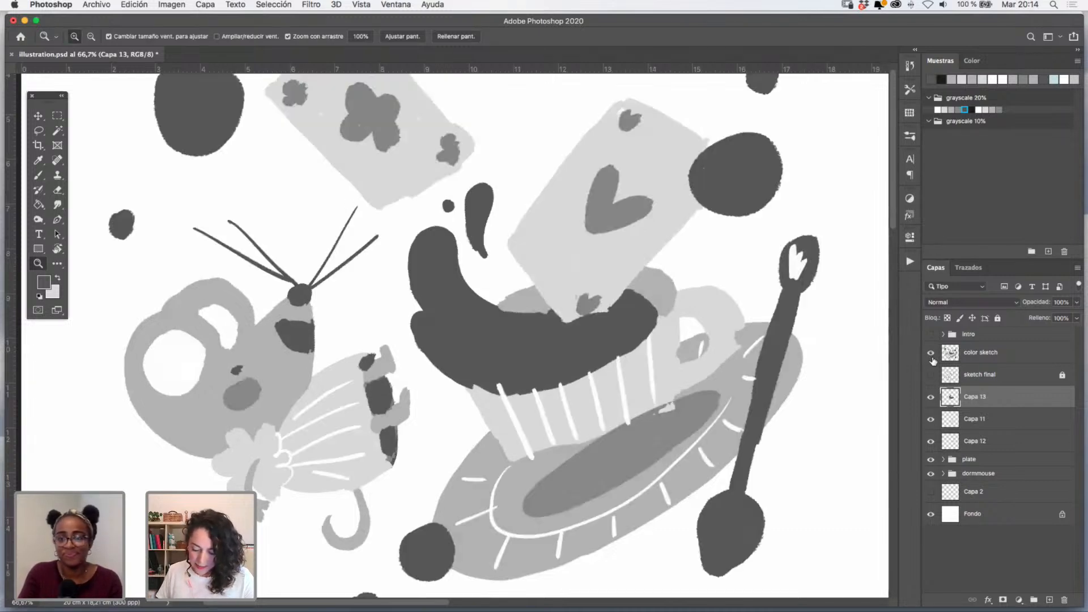
left_click(929, 354)
left_click(930, 353)
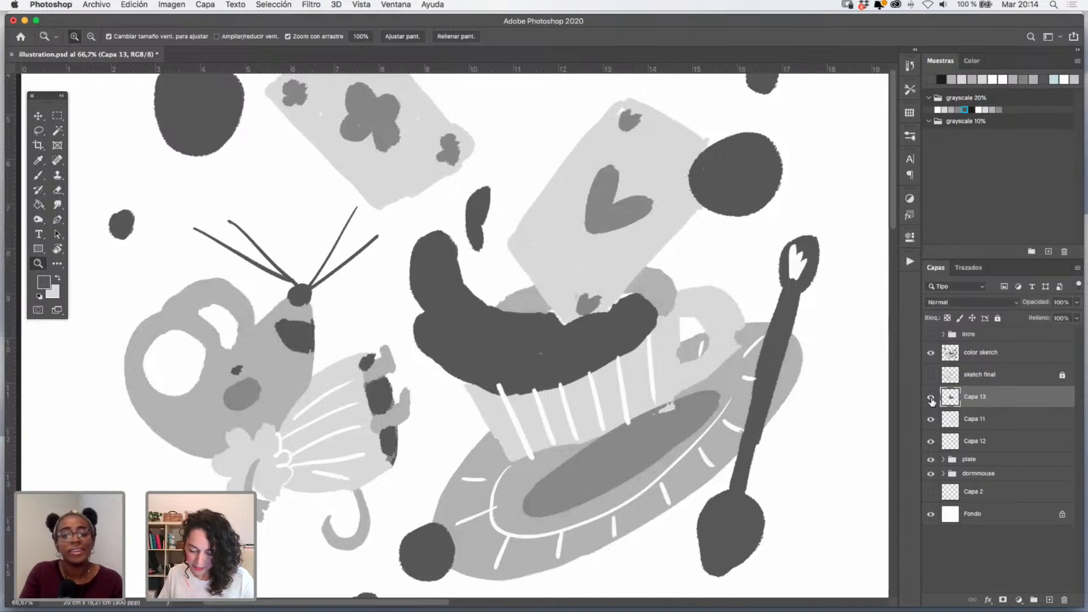
left_click(930, 353)
left_click(930, 397)
left_click(930, 398)
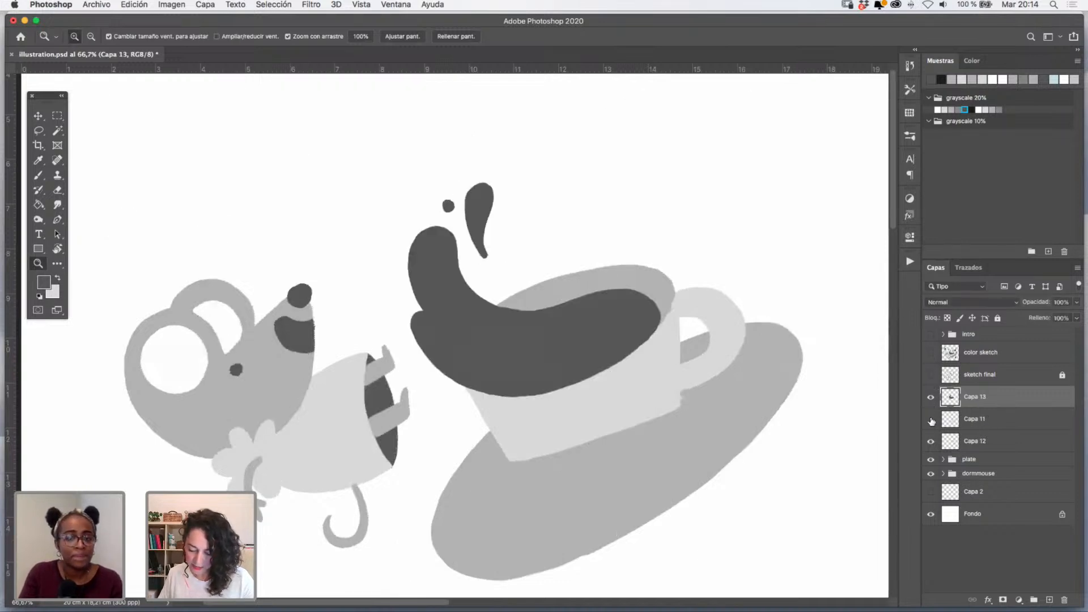
left_click(931, 419)
left_click(931, 419)
left_click(930, 441)
left_click(931, 441)
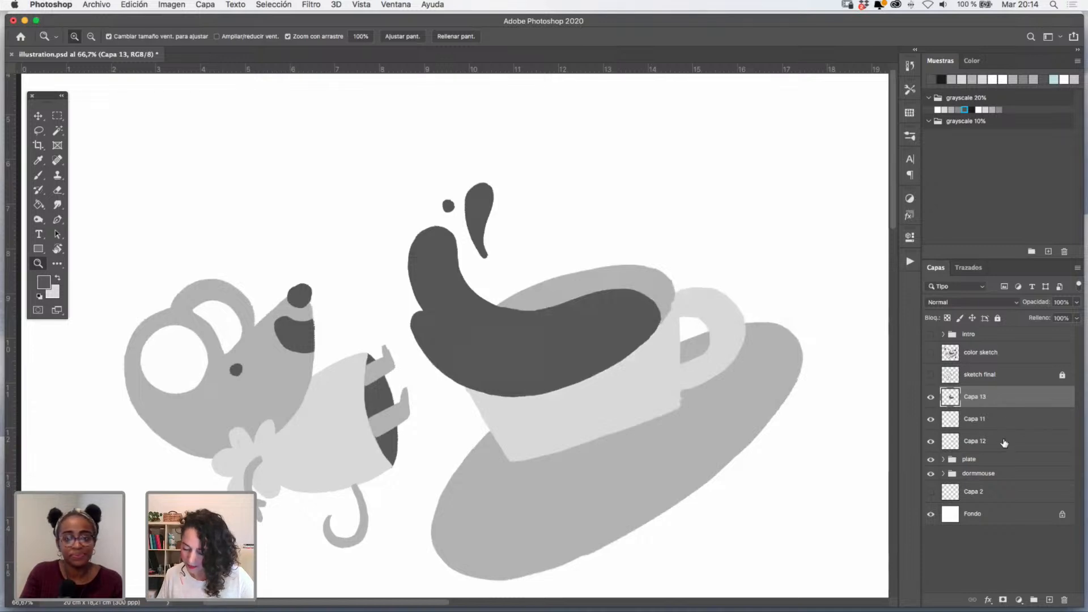
- Group Capa 13, Capa 11 and Capa 12 into a layer group named "cup tea"
left_click(1004, 442, "shift")
left_click(1035, 598)
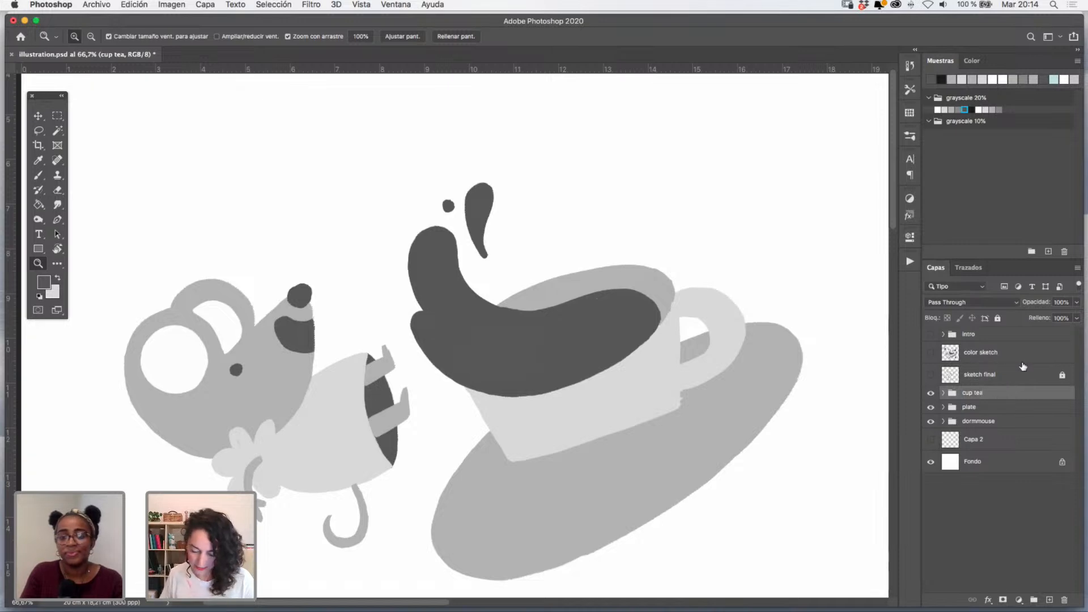
- Check the spoon in the color sketch, and add a layer above the cup tea group with sketch final shown instead
left_click(931, 352)
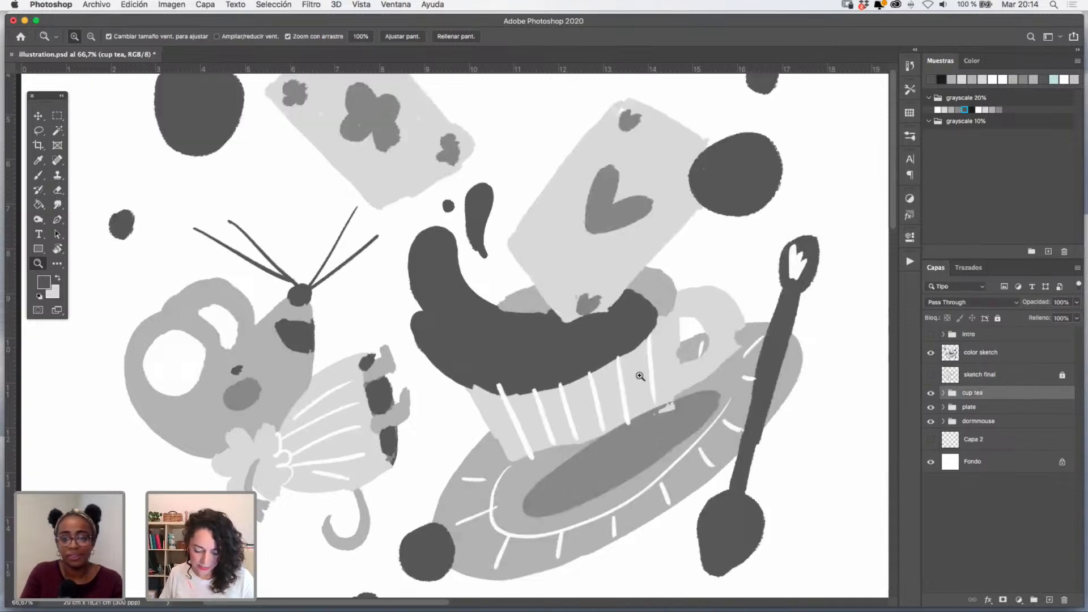
left_click_drag(723, 393, 651, 366)
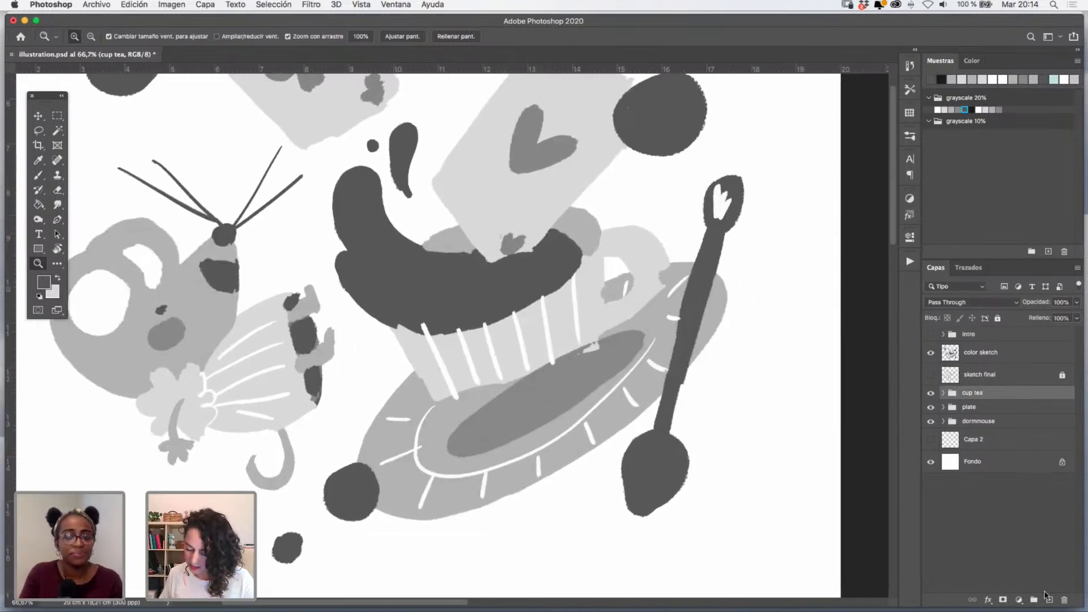
left_click(1049, 598)
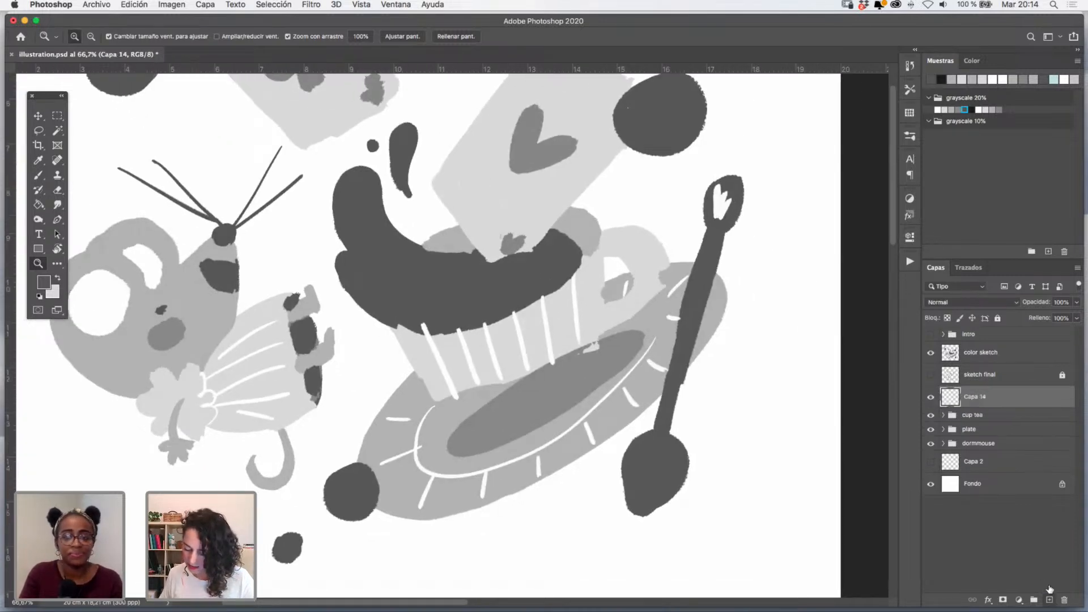
left_click(39, 161)
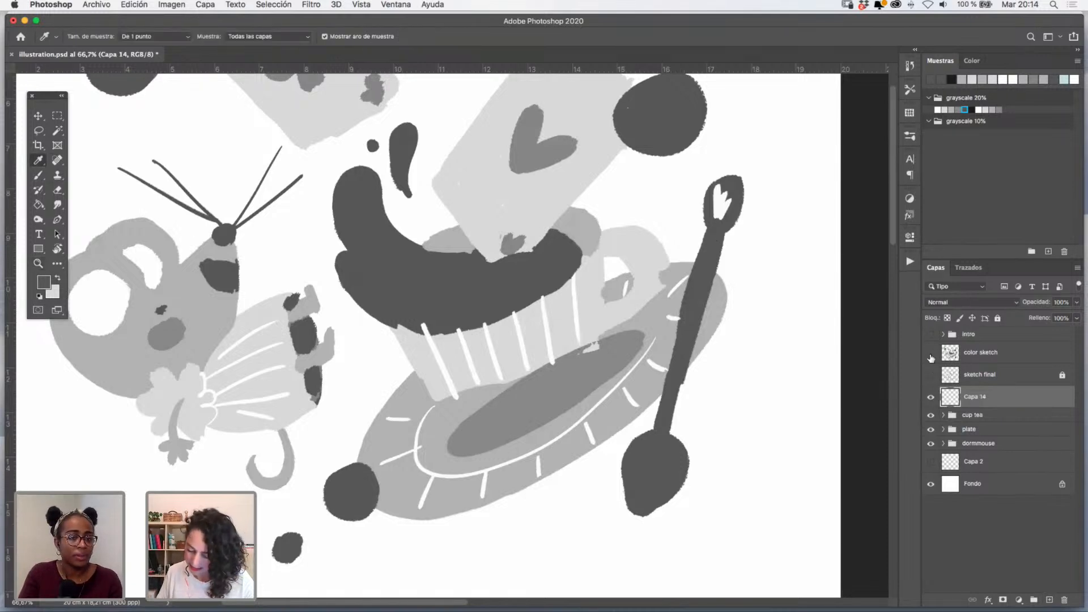
left_click(931, 357)
left_click(931, 376)
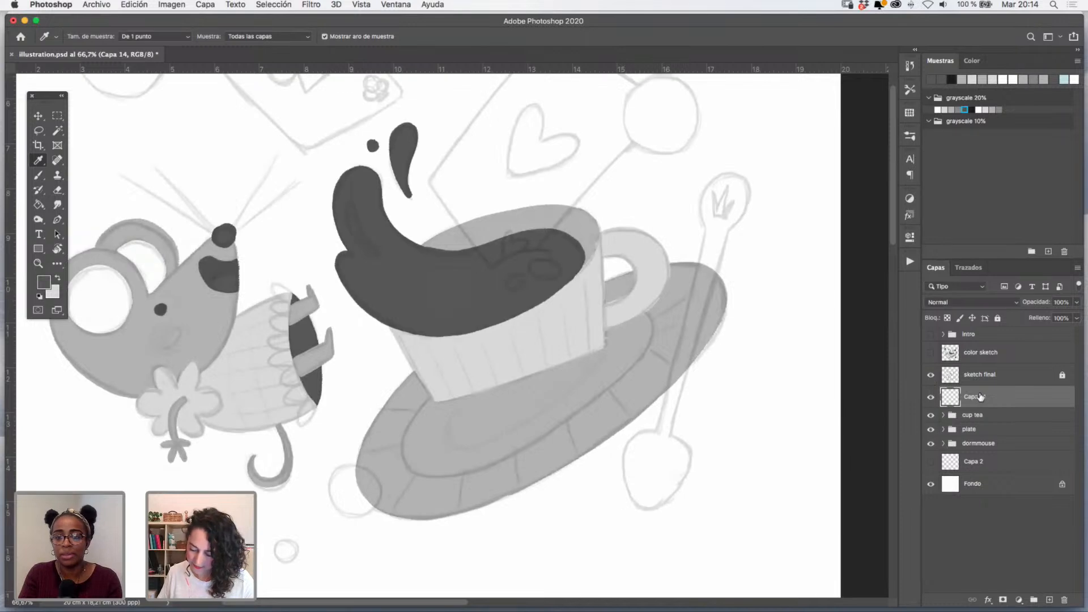
- Paint the spoon's rounded handle end and long stem in dark gray on Capa 14, undoing the last stem stroke
left_click(38, 263)
left_click(715, 334)
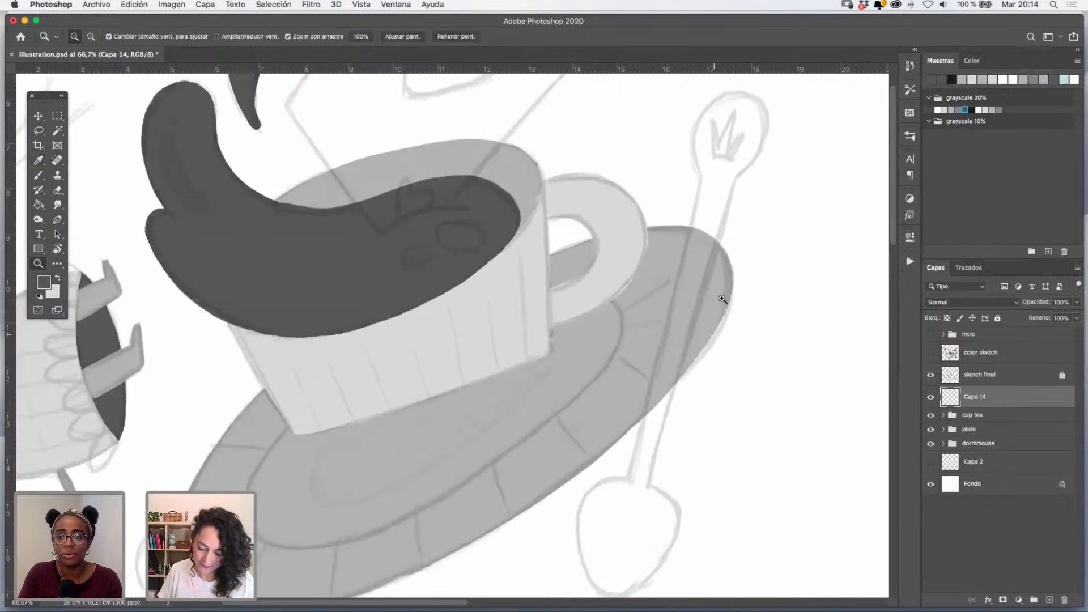
left_click_drag(743, 214, 674, 315)
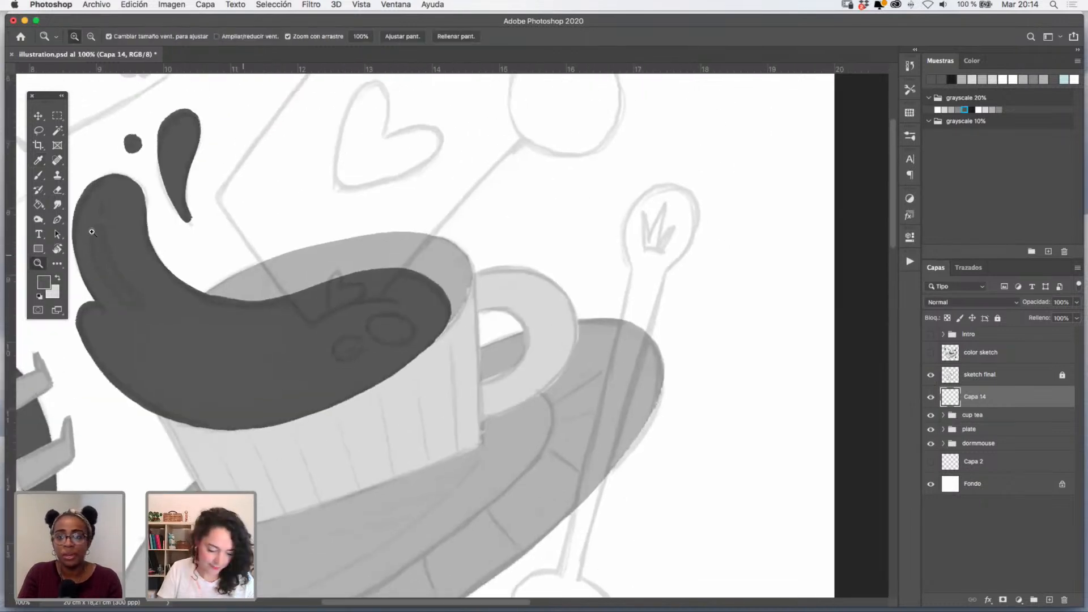
left_click(39, 175)
mouse_move(662, 198)
left_mouse_down()
mouse_move(634, 216)
mouse_move(637, 258)
mouse_move(689, 198)
mouse_move(688, 240)
mouse_move(666, 262)
left_mouse_up()
left_click_drag(669, 303, 666, 190)
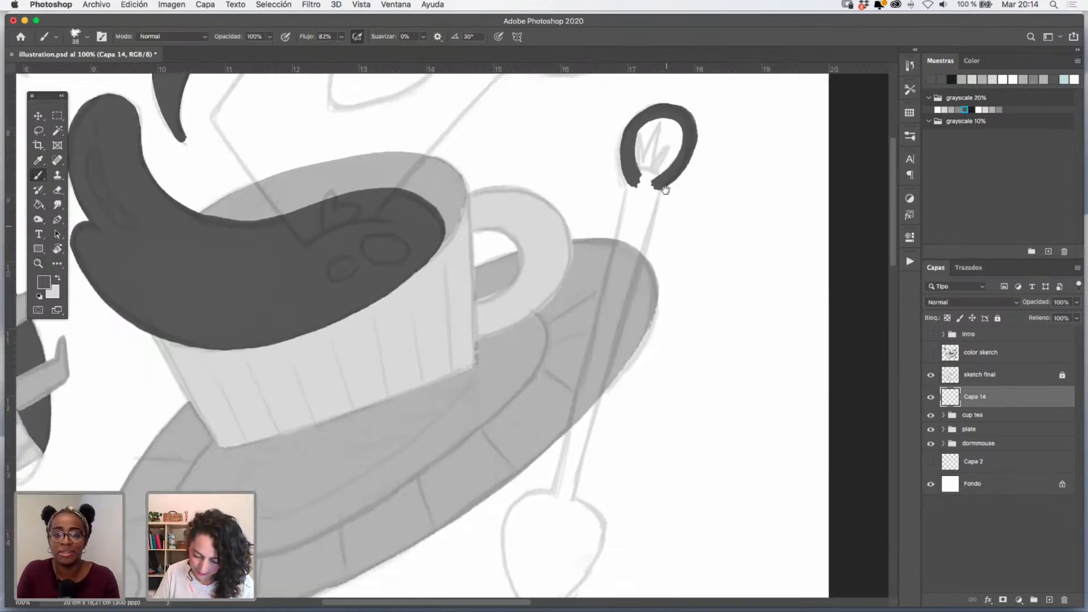
left_click_drag(670, 231, 669, 209)
left_click_drag(656, 163, 571, 474)
mouse_move(633, 163)
left_mouse_down()
mouse_move(560, 482)
mouse_move(656, 112)
mouse_move(641, 146)
left_mouse_up()
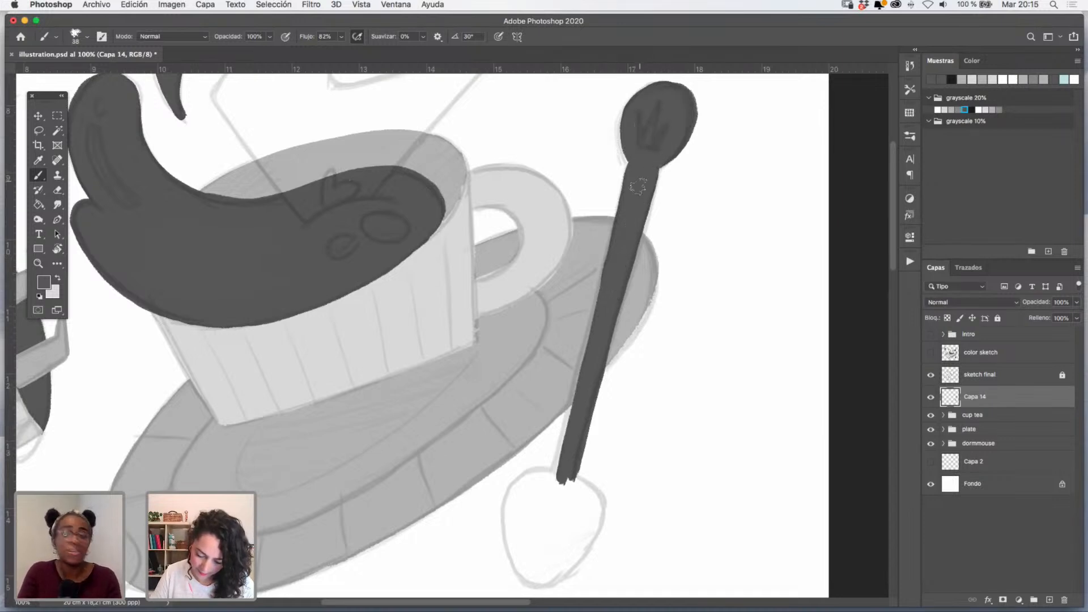
left_click_drag(599, 315, 564, 431)
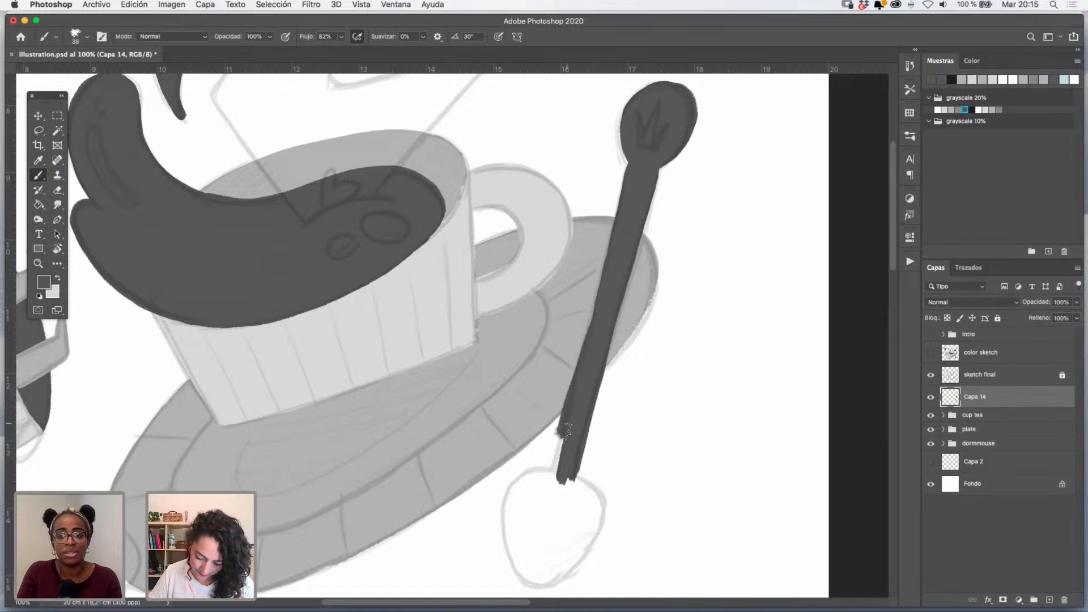
key("super+z")
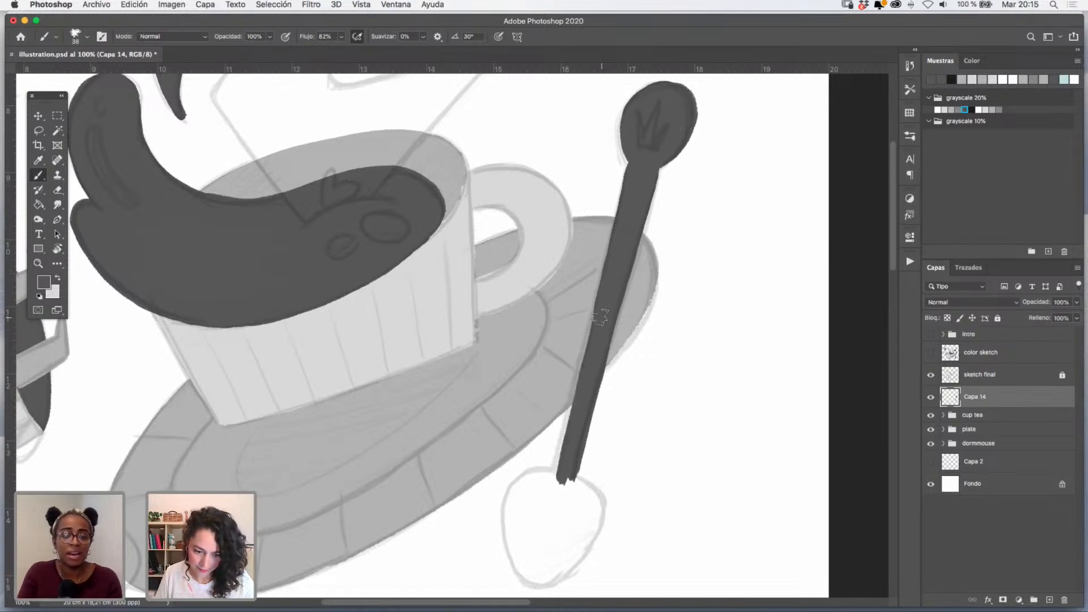
- Rotate the canvas to about 46° and fill the spoon's bowl in dark gray along the sketch, then reset the rotation
key("r")
left_click_drag(644, 308, 476, 303)
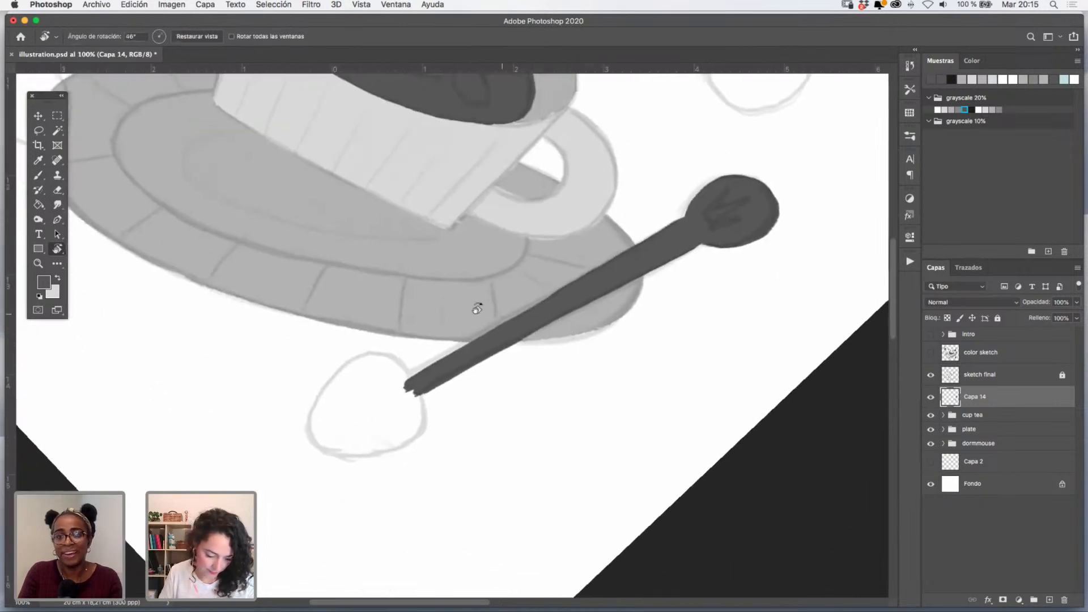
left_click(39, 264)
left_click(449, 394)
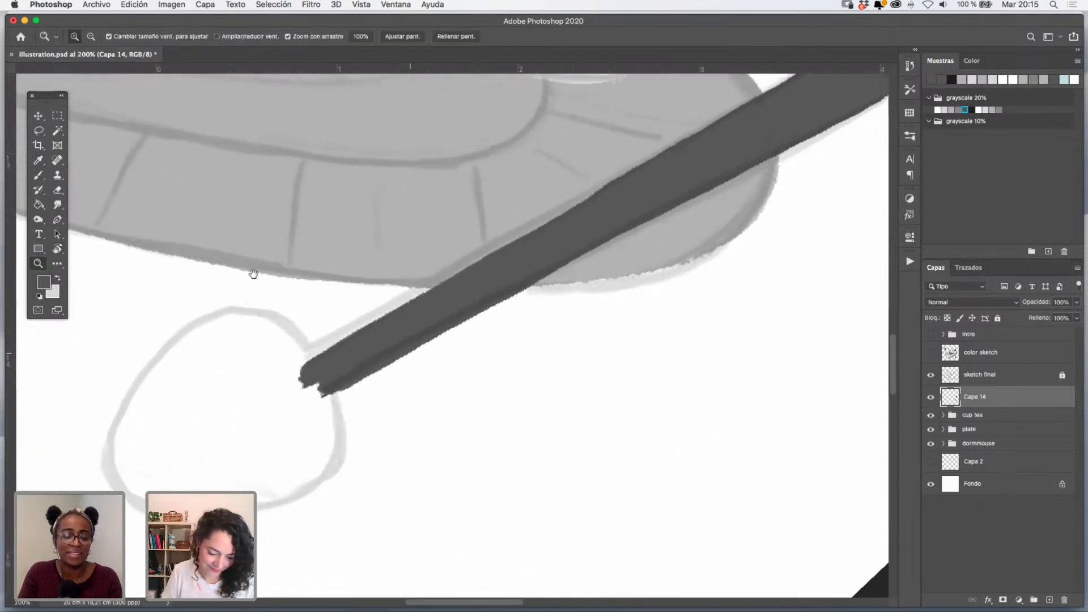
key("b")
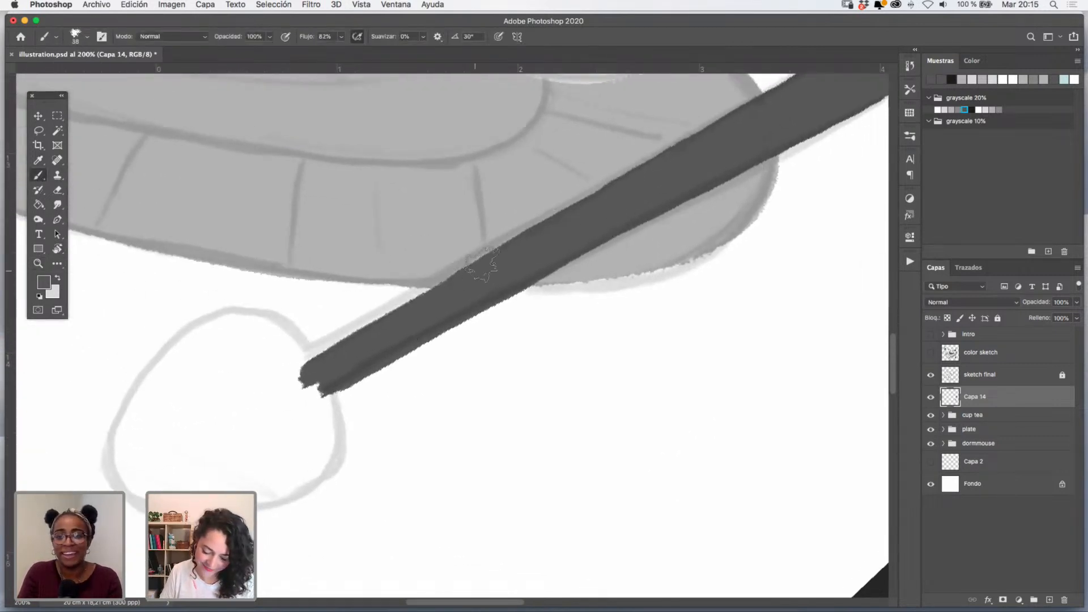
mouse_move(493, 279)
left_mouse_down()
mouse_move(673, 188)
mouse_move(482, 257)
mouse_move(462, 235)
mouse_move(342, 271)
mouse_move(294, 381)
mouse_move(403, 413)
mouse_move(498, 364)
mouse_move(501, 306)
mouse_move(448, 391)
mouse_move(418, 268)
mouse_move(343, 292)
mouse_move(328, 371)
mouse_move(349, 345)
mouse_move(453, 345)
mouse_move(399, 399)
left_mouse_up()
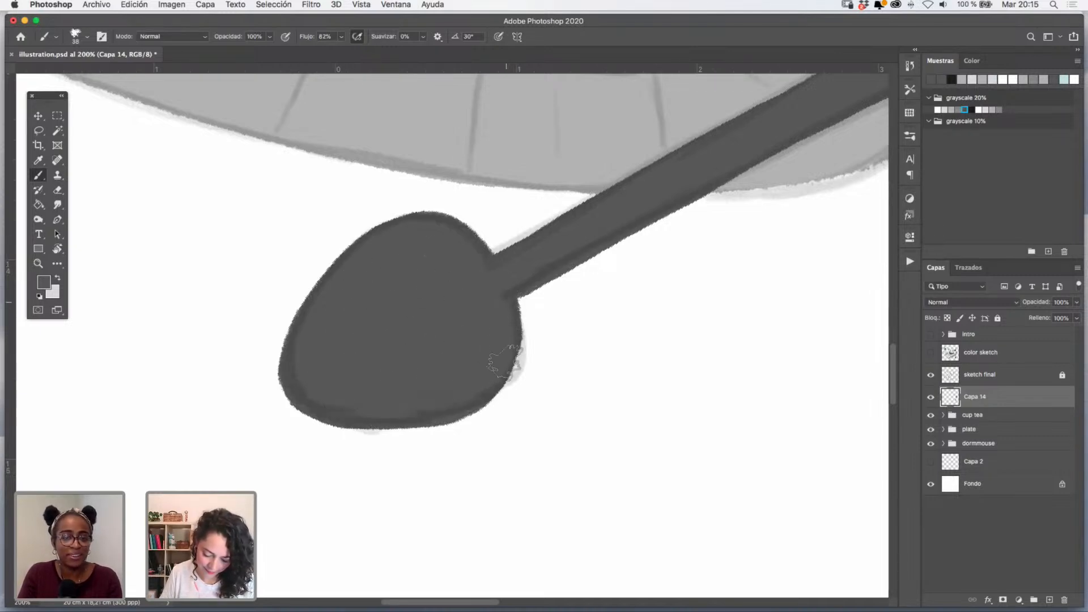
left_click_drag(501, 374, 483, 285)
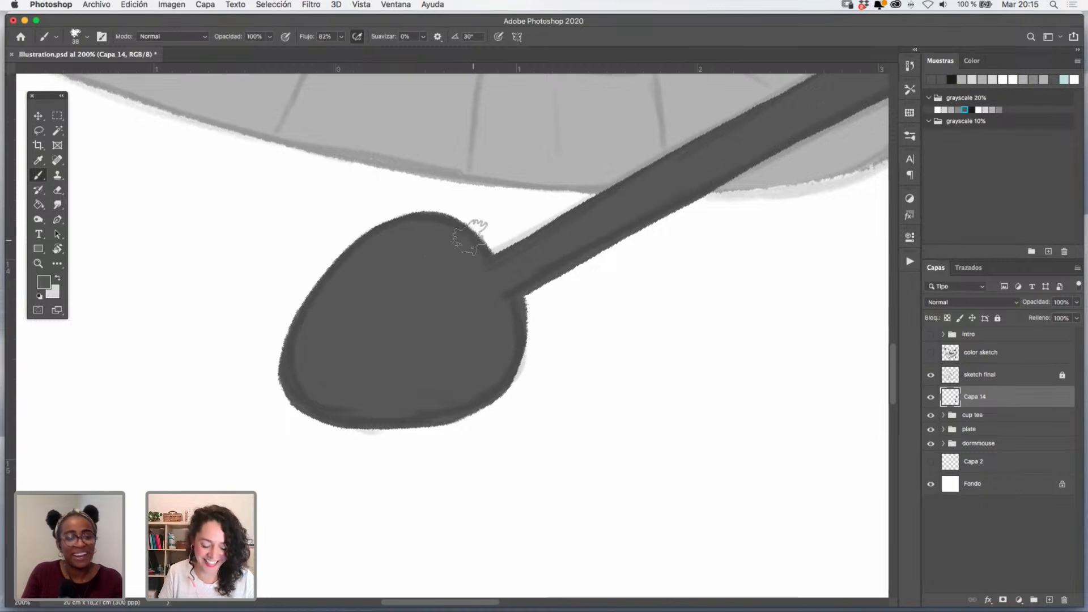
key("Escape")
- Inspect the painted spoon within the whole illustration, and its rounded handle end up close
left_click(38, 264)
left_click(549, 257, "alt")
left_click(549, 257, "alt")
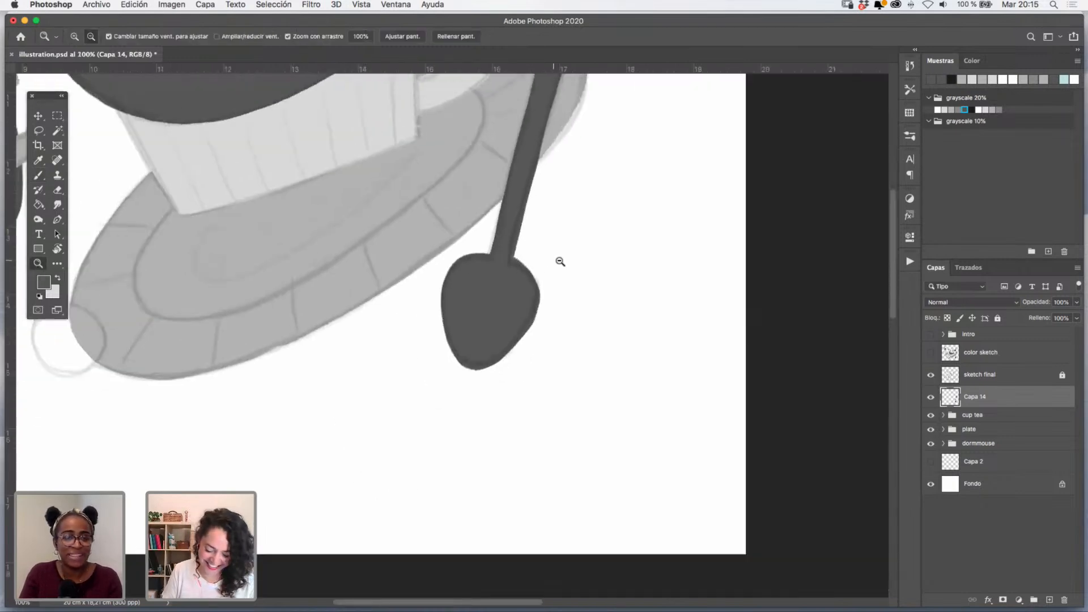
left_click(550, 257, "alt")
left_click_drag(582, 129, 595, 323)
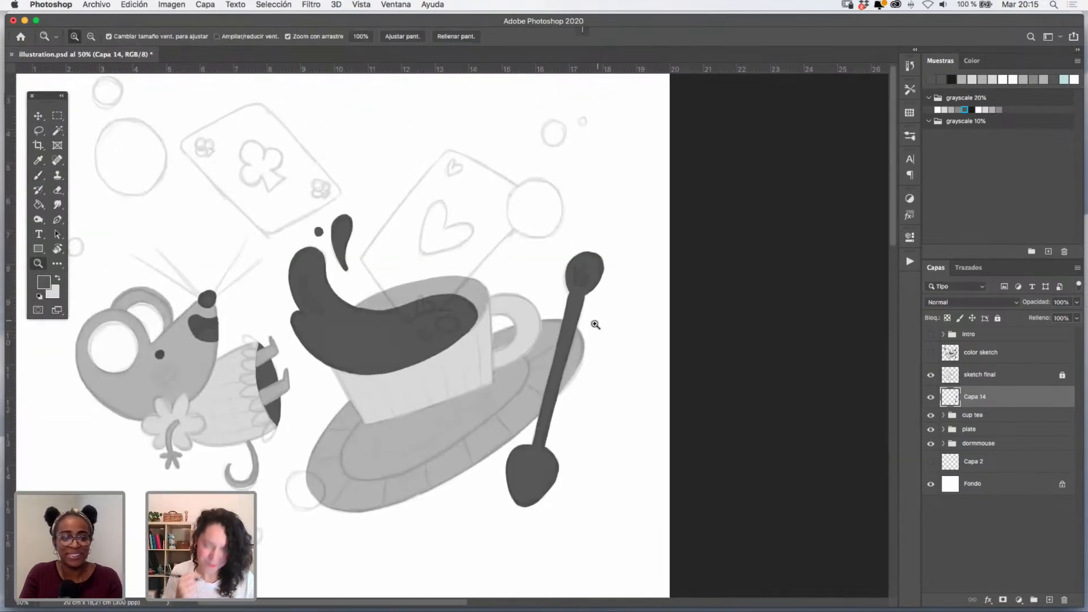
left_click(571, 284)
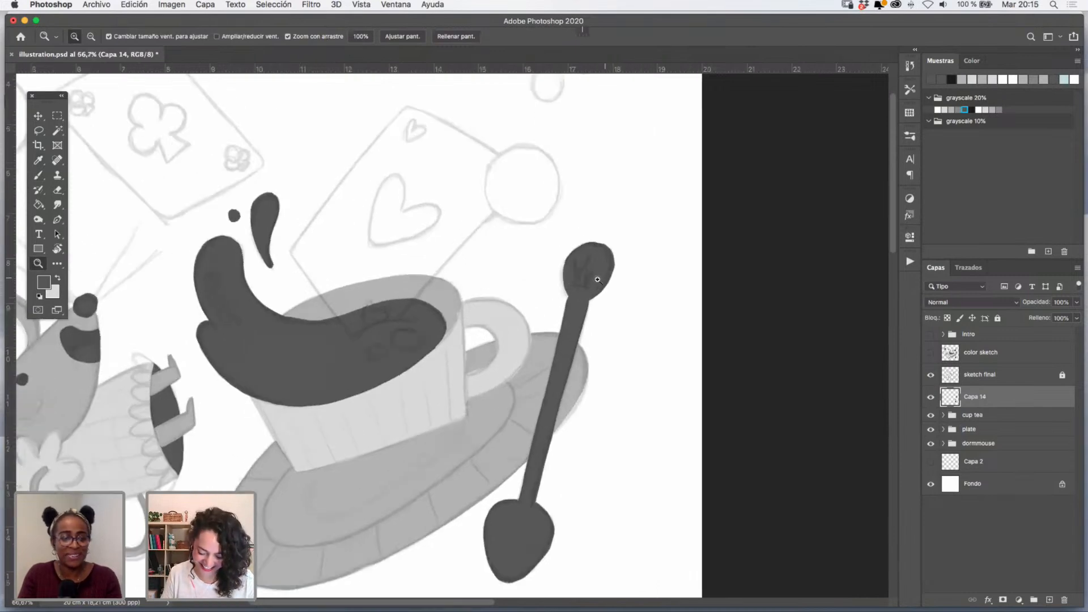
left_click(595, 278)
left_click_drag(542, 236, 689, 248)
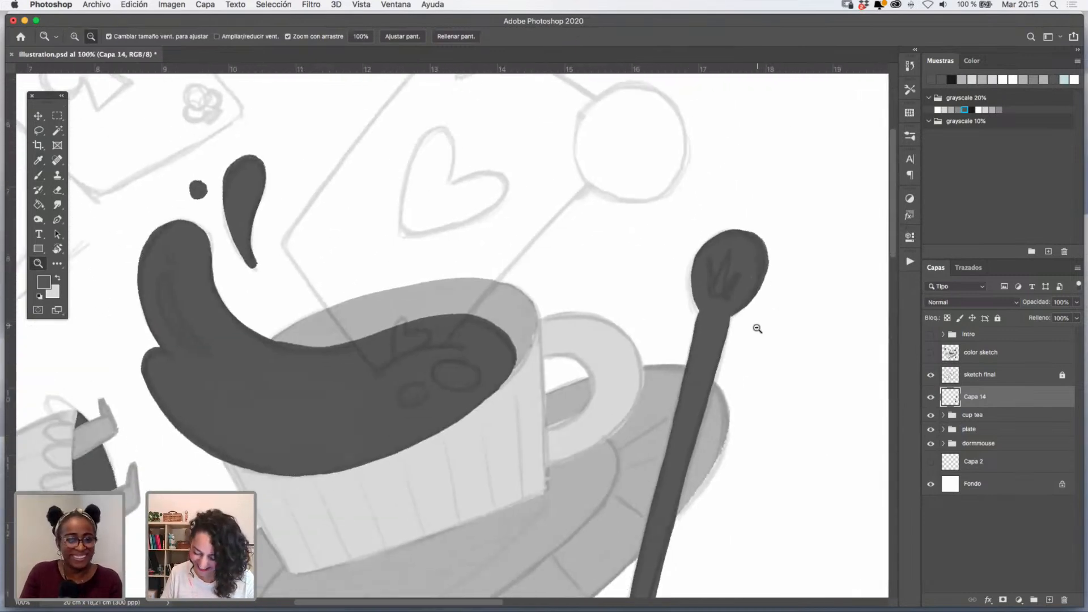
left_click(758, 323, "alt")
- Add a layer above Capa 14 and paint the small crown on the spoon's handle end in medium gray with a smaller brush
left_click(1050, 599)
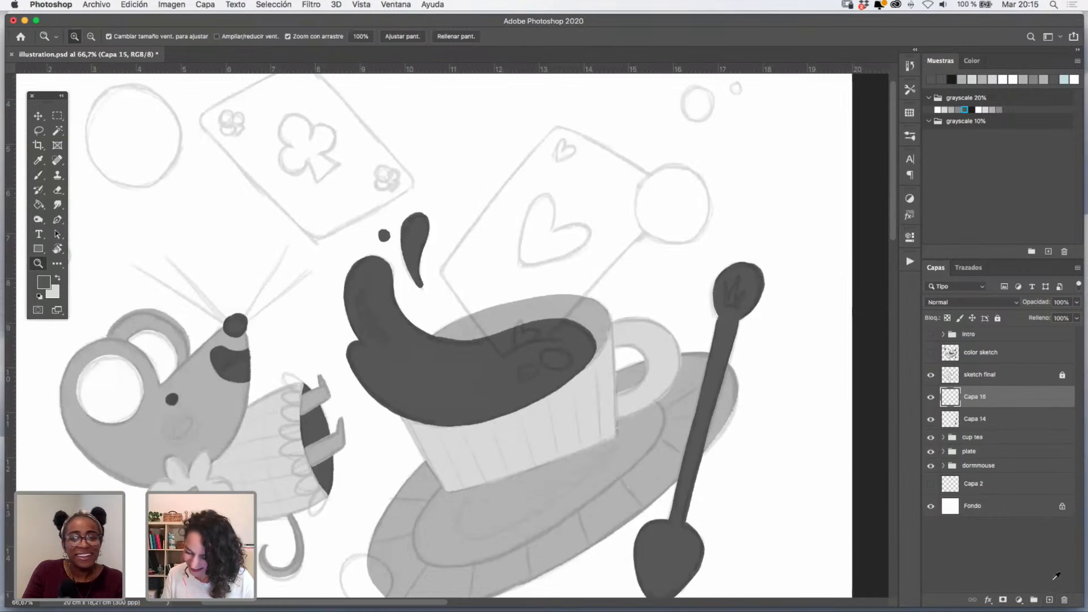
left_click(955, 109)
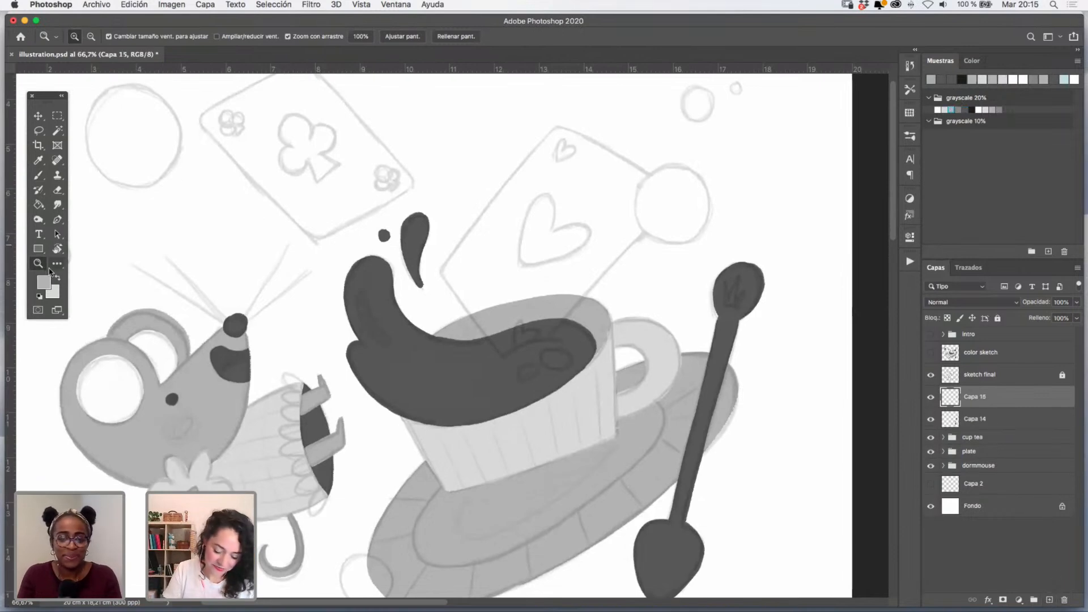
left_click(755, 297)
left_click(755, 302)
left_click_drag(758, 307, 705, 304)
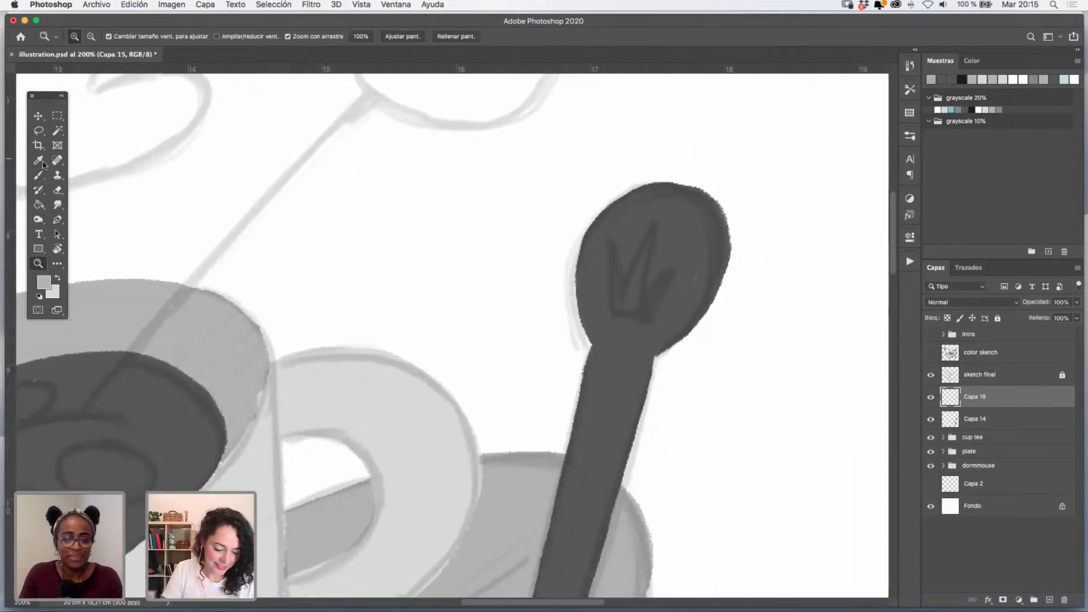
left_click(39, 162)
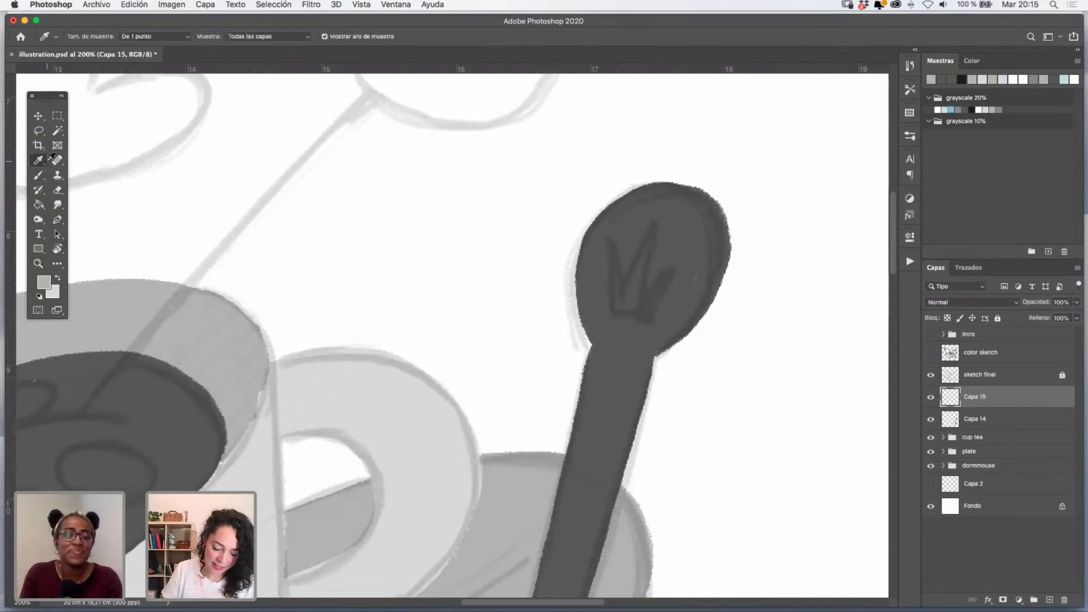
left_click(38, 177)
left_click_drag(637, 286, 618, 266, "ctrl+alt")
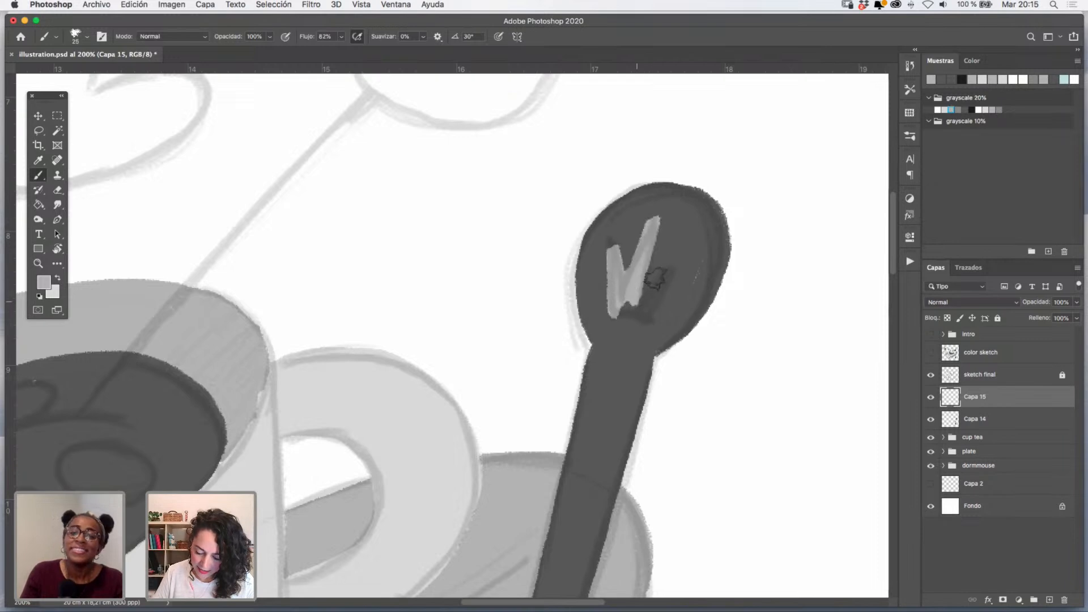
- Group Capa 15 and Capa 14 into a layer group named "spoon"
left_click(38, 264)
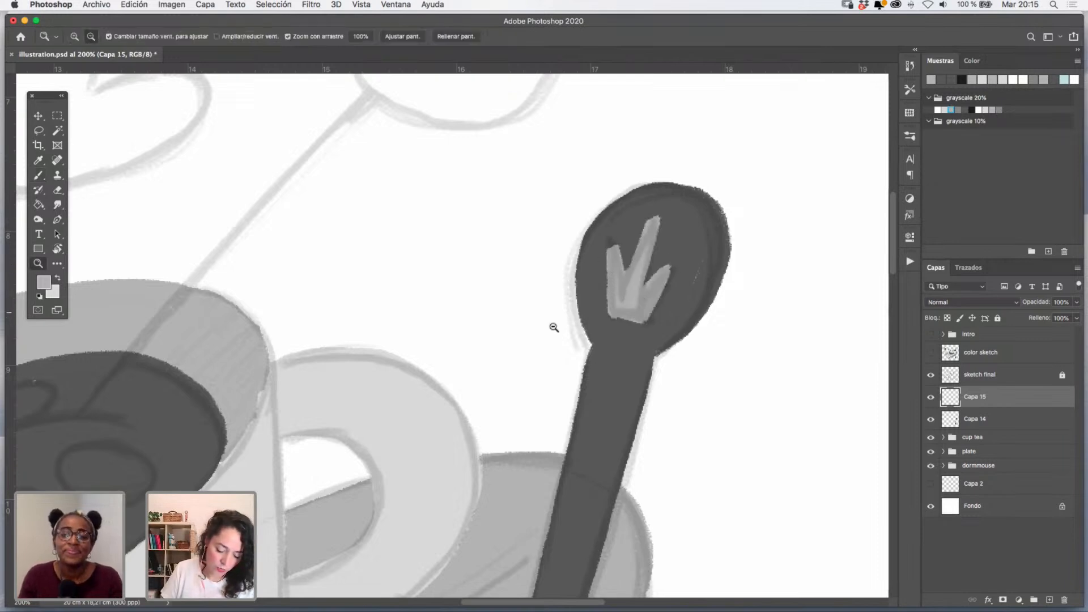
left_click(596, 350, "alt")
left_click(596, 350, "alt")
left_click(596, 350, "alt")
left_click_drag(624, 373, 670, 358)
left_click(464, 229)
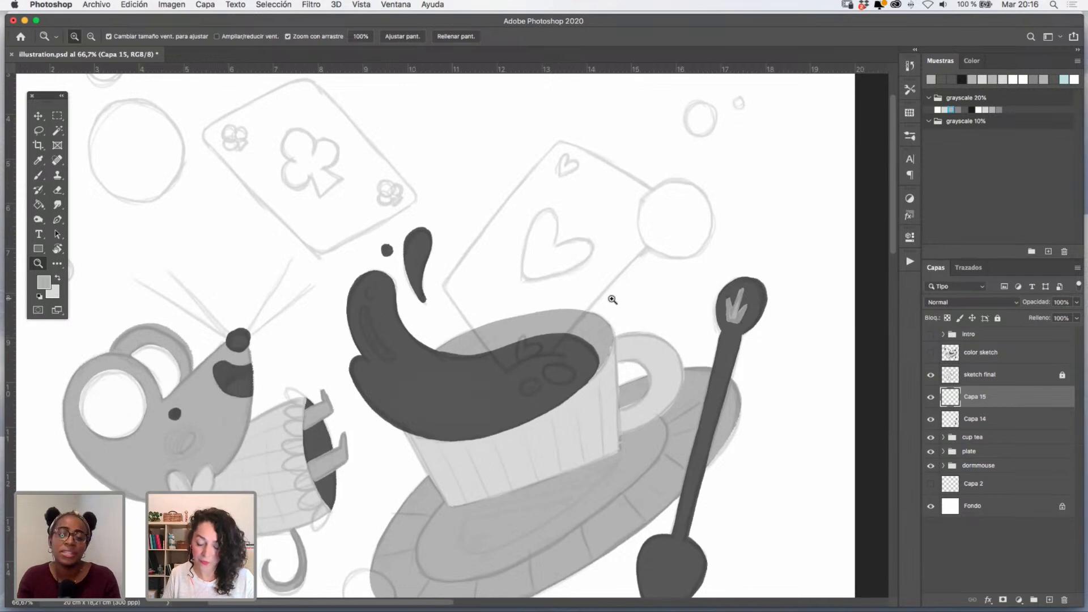
left_click_drag(712, 439, 755, 399)
left_click(728, 368, "alt")
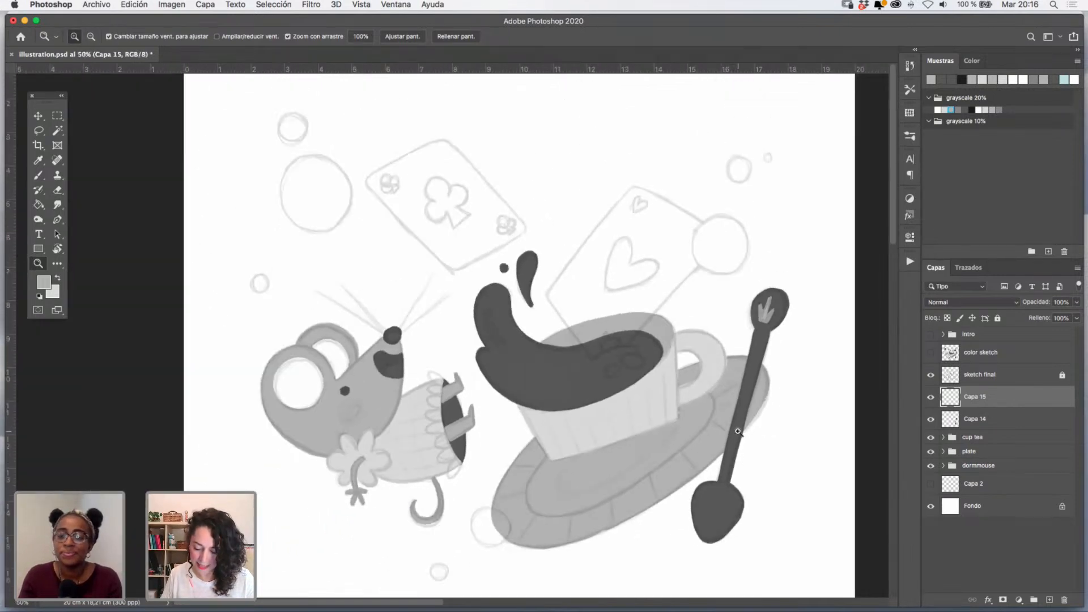
left_click(984, 420, "shift")
left_click(1034, 595)
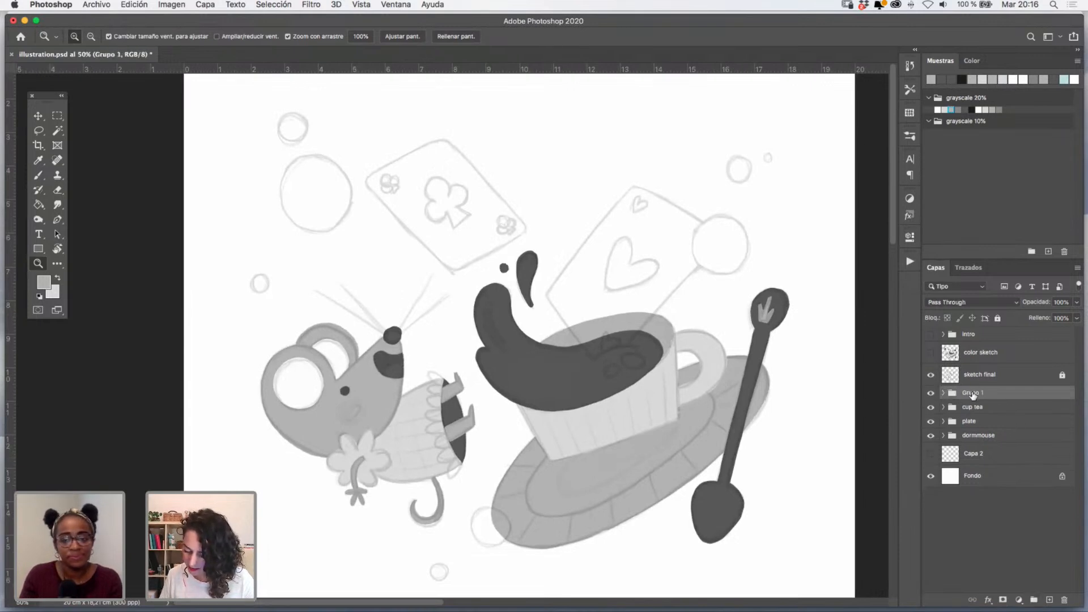
- Add a layer above the spoon group and paint the heart card's upper-left edge in light gray along the sketch
left_click(1050, 599)
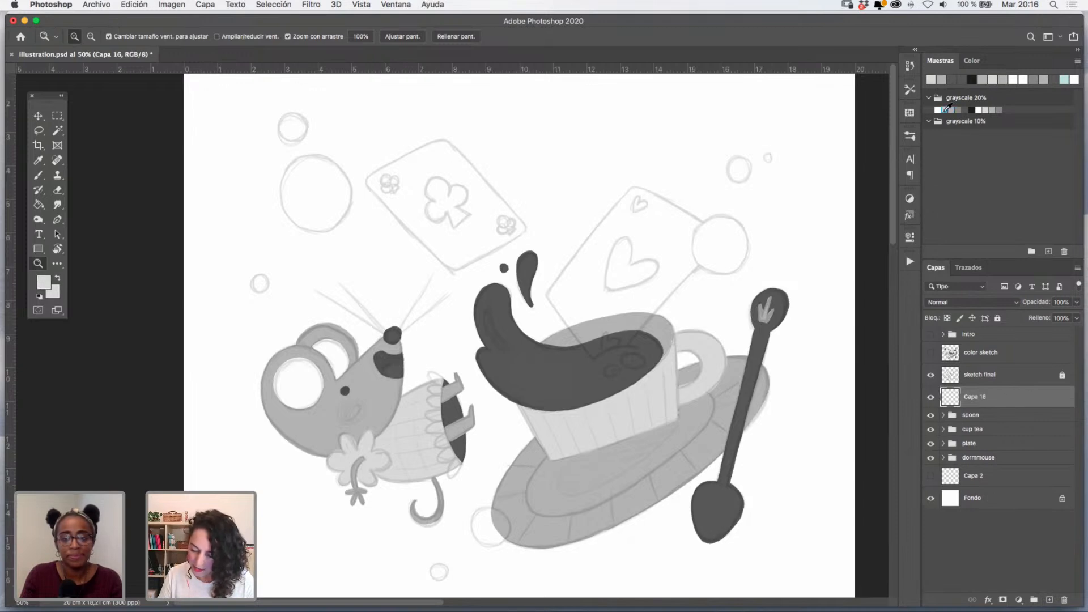
left_click(655, 278)
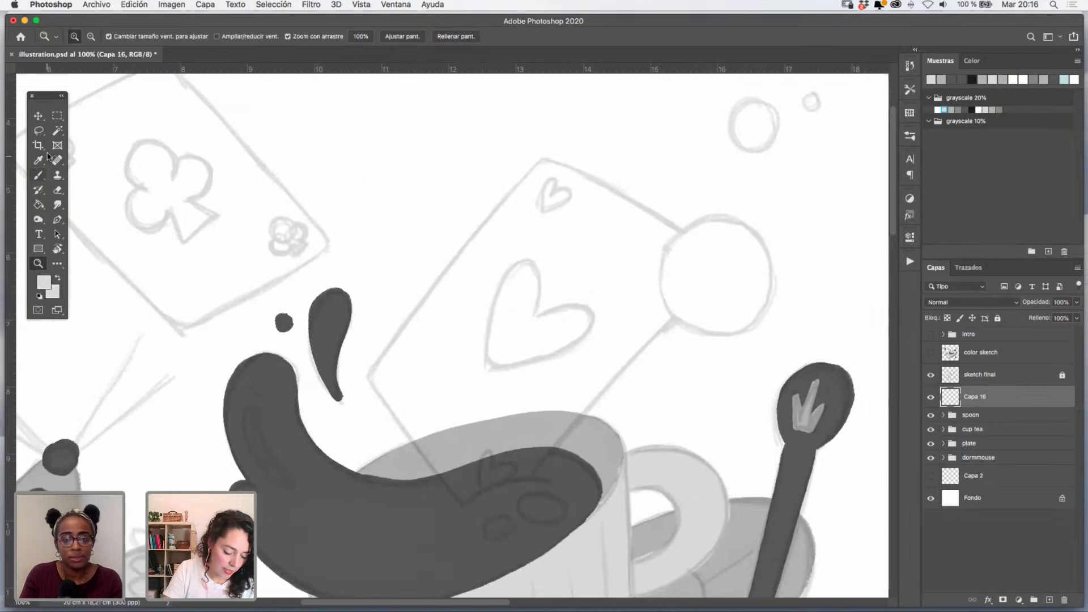
left_click(39, 176)
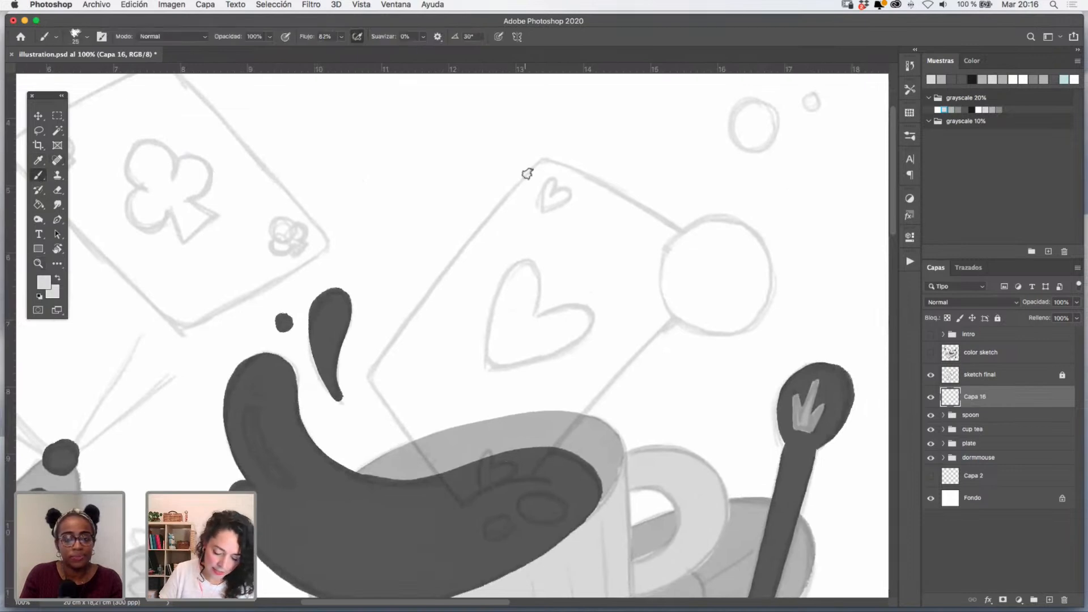
left_click(39, 263)
left_click(556, 235)
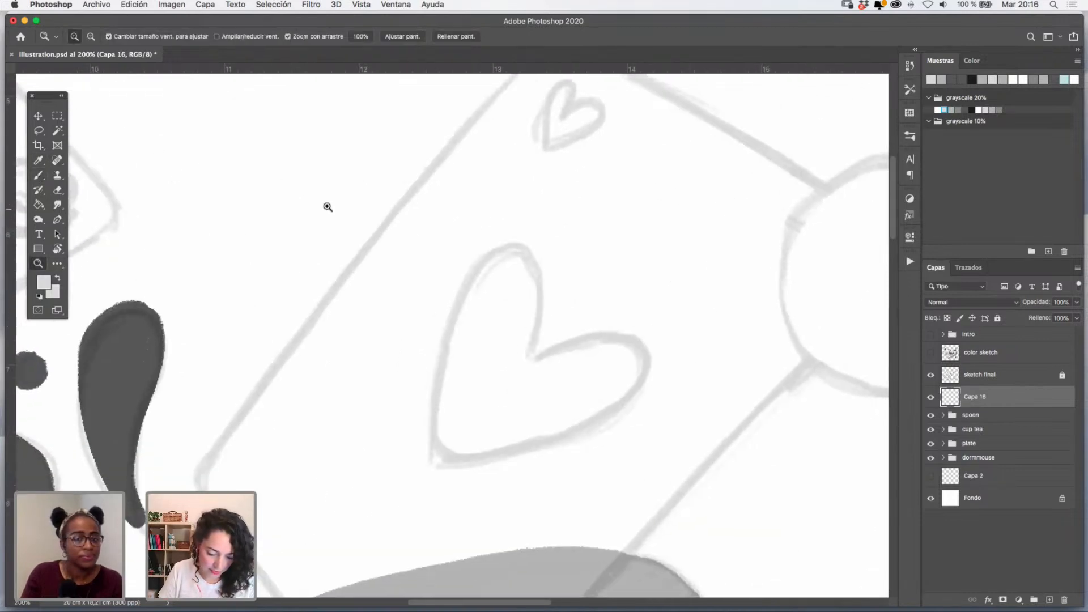
left_click(38, 175)
left_click_drag(598, 179, 563, 266)
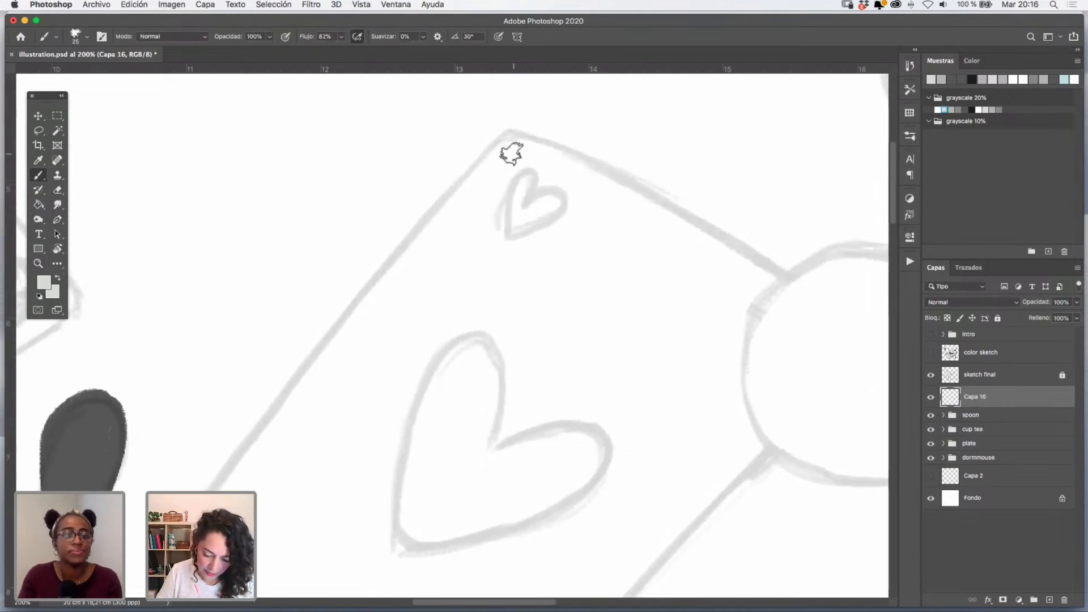
left_click_drag(506, 137, 418, 237)
key("super+z")
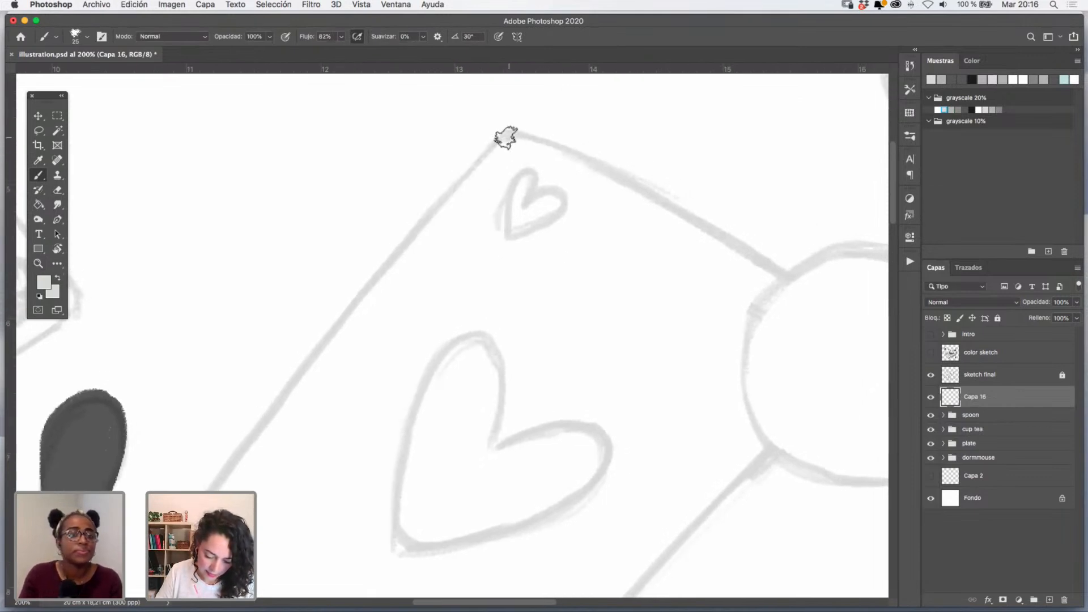
mouse_move(505, 136)
left_mouse_down()
mouse_move(234, 469)
mouse_move(353, 311)
mouse_move(380, 254)
left_mouse_up()
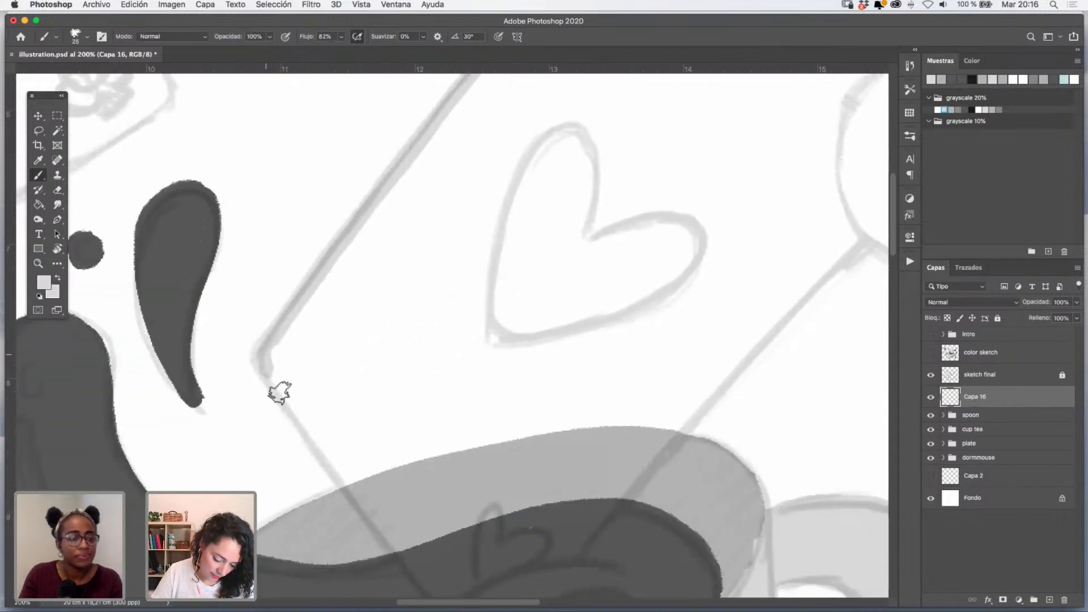
- Paint the heart card's lower edges in light gray, with a curved edge where the card dips into the tea
mouse_move(264, 357)
left_mouse_down()
mouse_move(323, 455)
mouse_move(318, 346)
left_mouse_up()
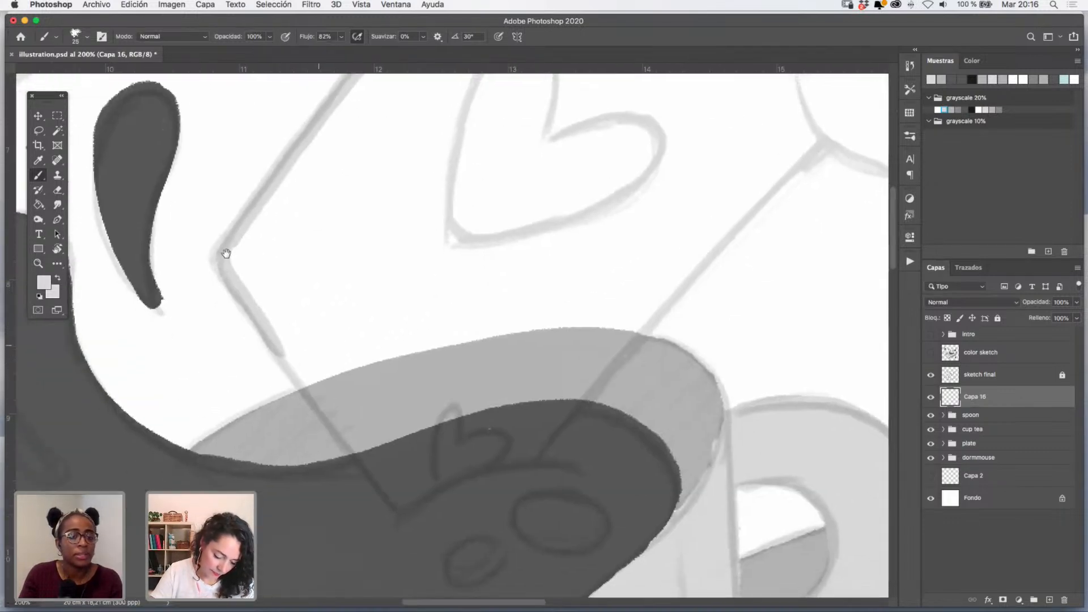
left_click_drag(308, 389, 358, 457)
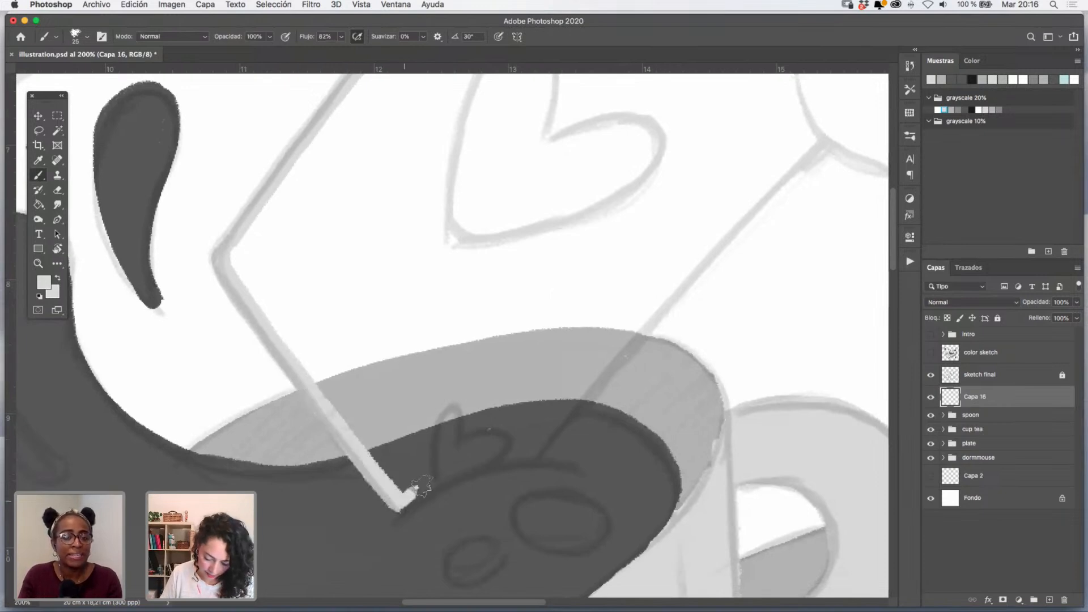
key("super+z")
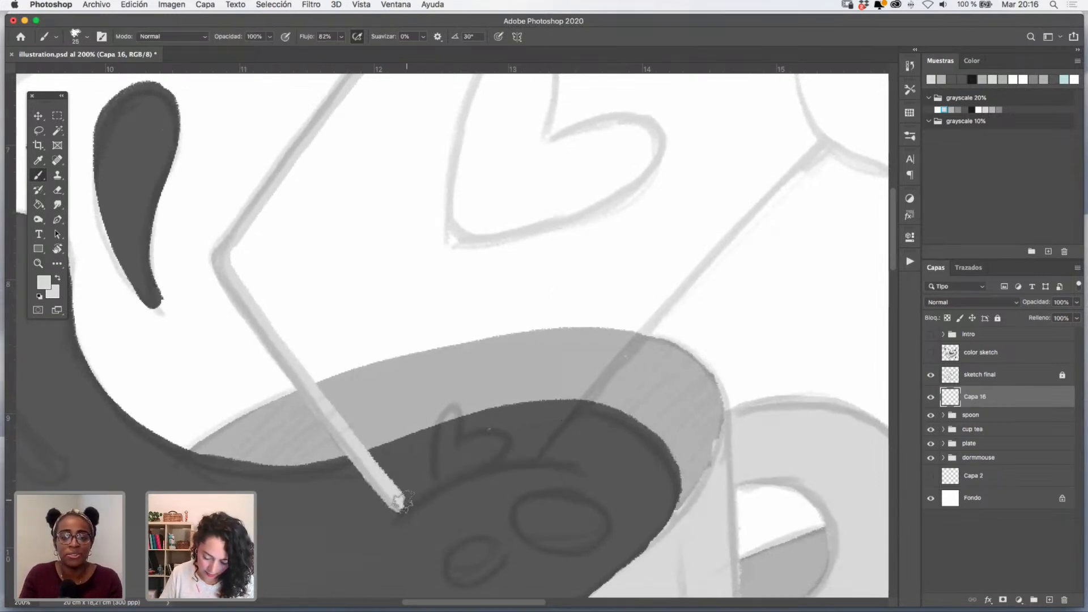
left_click_drag(678, 332, 589, 367)
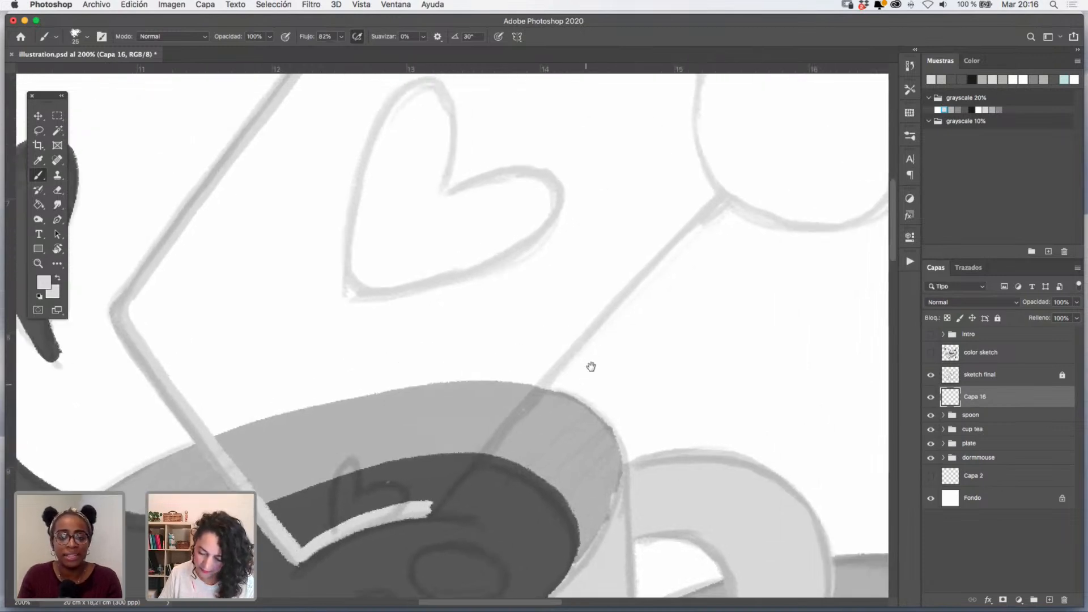
left_click_drag(746, 165, 445, 498)
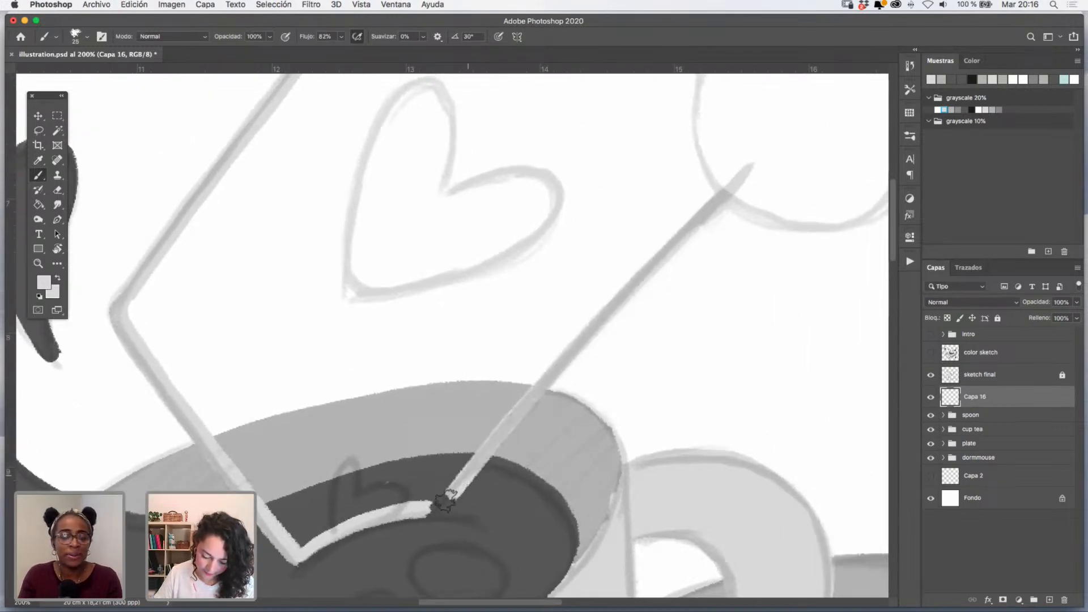
- Paint the heart card's upper-right edge and round its corner behind the bubble in light gray
left_click_drag(687, 240, 551, 367)
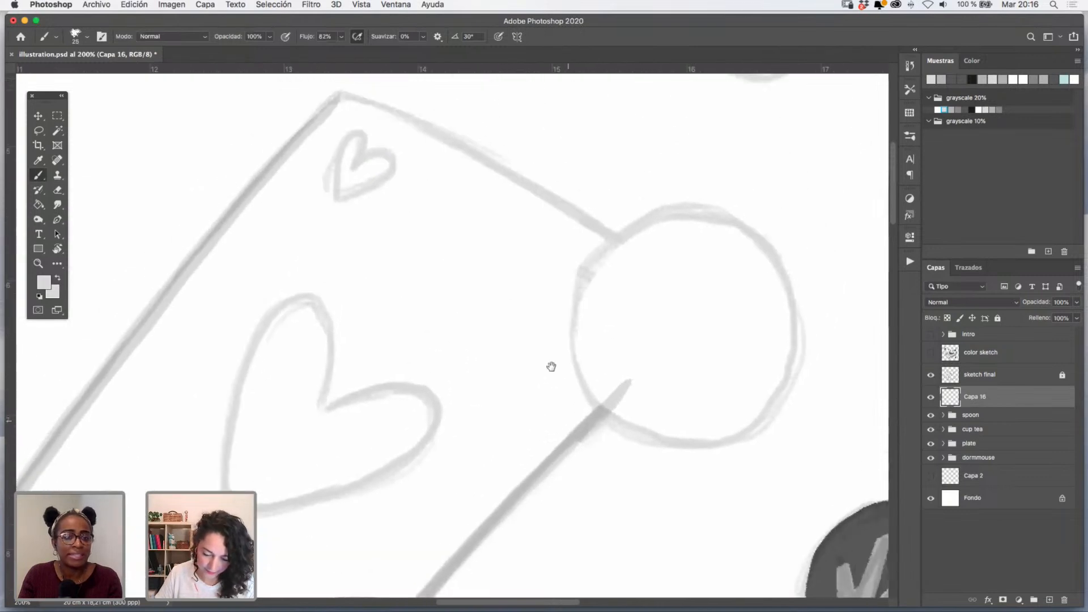
left_click_drag(375, 111, 645, 264)
left_click_drag(655, 342, 590, 418)
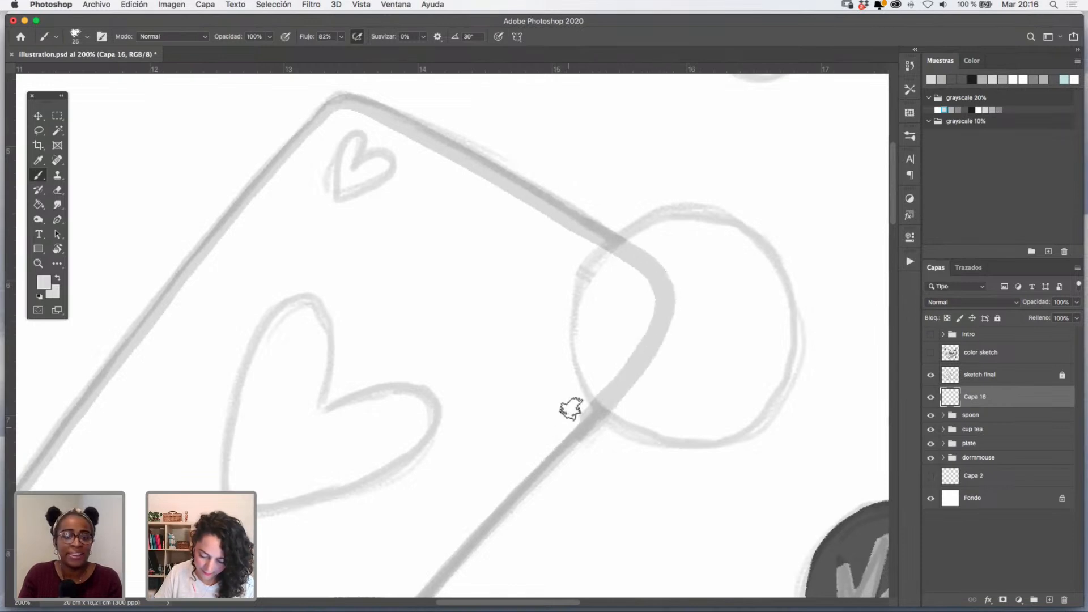
- Fill the middle of the heart card in light gray with a large 122 px brush
left_click_drag(538, 385, 694, 309)
mouse_move(390, 297)
left_mouse_down()
mouse_move(421, 286)
mouse_move(461, 293)
left_mouse_up()
mouse_move(517, 235)
left_mouse_down()
mouse_move(325, 417)
mouse_move(454, 179)
mouse_move(476, 183)
mouse_move(456, 352)
mouse_move(460, 458)
mouse_move(629, 305)
mouse_move(684, 287)
mouse_move(680, 226)
mouse_move(606, 197)
mouse_move(539, 142)
mouse_move(523, 339)
mouse_move(564, 245)
left_mouse_up()
mouse_move(525, 340)
left_mouse_down()
mouse_move(533, 319)
mouse_move(385, 354)
mouse_move(378, 366)
left_mouse_up()
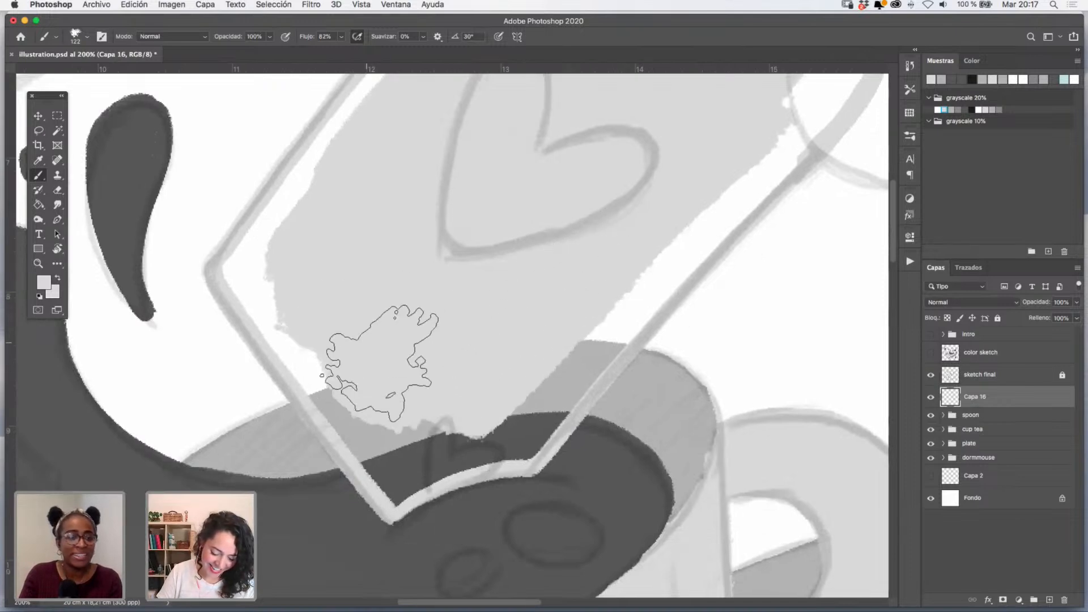
- Reduce the brush to 62 and then 47 px and fill the remaining gaps along the heart card's edges
left_click_drag(566, 304, 523, 304)
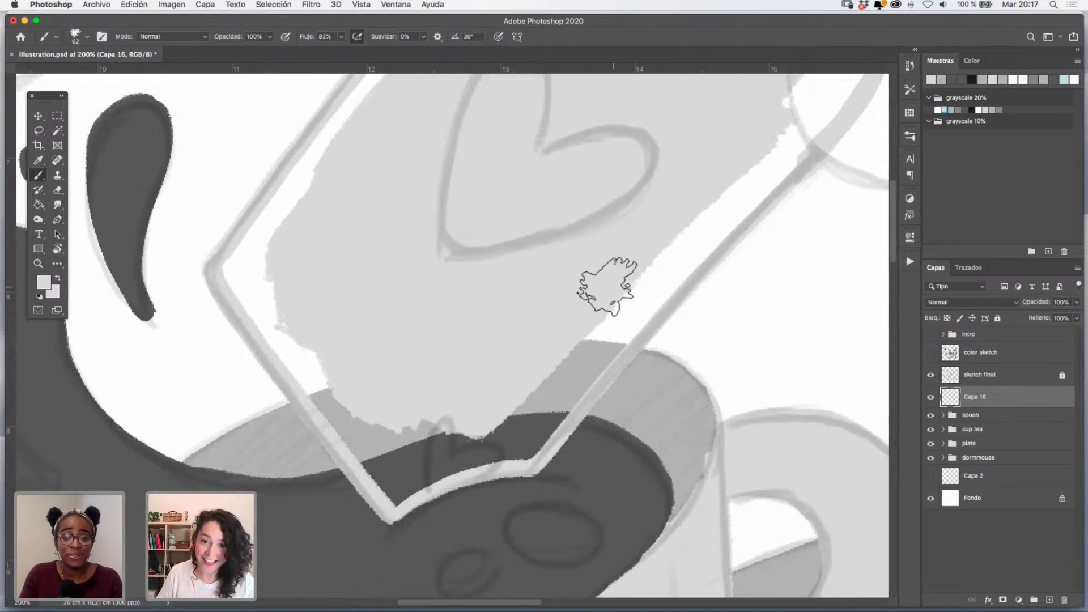
mouse_move(604, 293)
left_mouse_down()
mouse_move(628, 297)
mouse_move(658, 267)
mouse_move(578, 380)
mouse_move(722, 208)
mouse_move(654, 270)
mouse_move(565, 390)
mouse_move(526, 415)
mouse_move(532, 392)
mouse_move(555, 403)
left_mouse_up()
mouse_move(323, 170)
left_mouse_down()
mouse_move(273, 224)
mouse_move(317, 156)
mouse_move(249, 253)
mouse_move(250, 287)
mouse_move(234, 271)
mouse_move(258, 255)
mouse_move(257, 303)
mouse_move(342, 398)
mouse_move(401, 389)
mouse_move(500, 407)
mouse_move(432, 468)
mouse_move(531, 439)
mouse_move(391, 460)
mouse_move(403, 484)
left_mouse_up()
left_click_drag(604, 180, 467, 461)
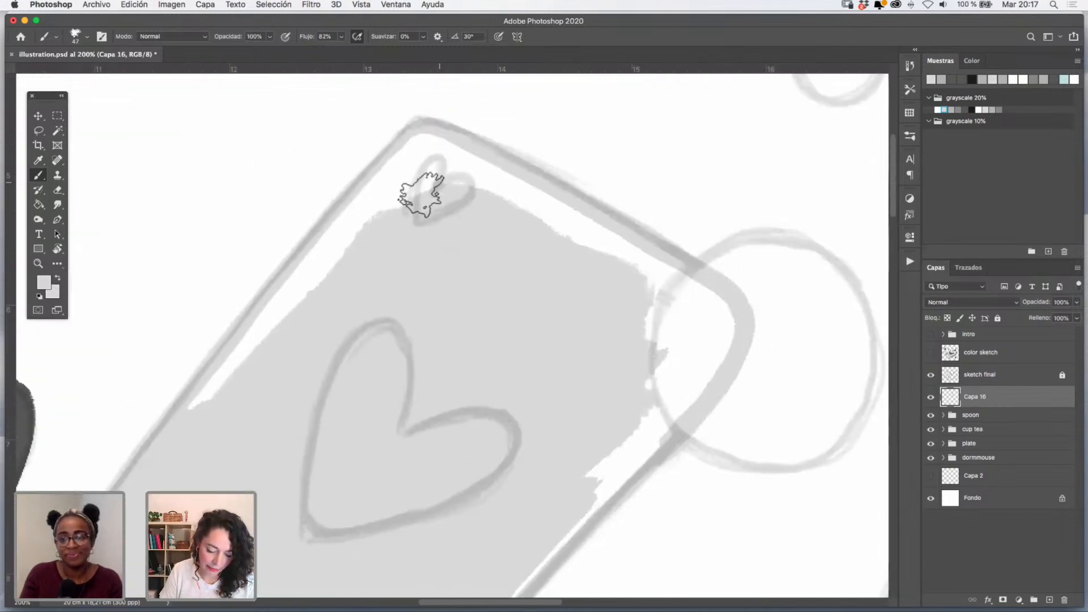
mouse_move(420, 194)
left_mouse_down()
mouse_move(409, 148)
mouse_move(313, 282)
mouse_move(289, 303)
mouse_move(345, 219)
mouse_move(199, 413)
left_mouse_up()
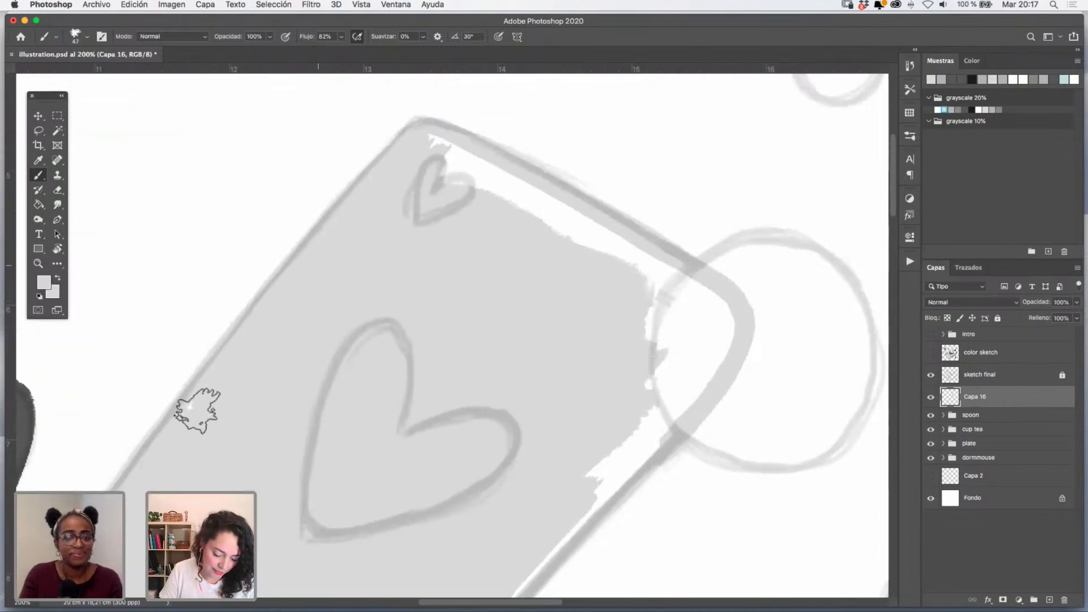
mouse_move(422, 175)
left_mouse_down()
mouse_move(439, 158)
mouse_move(558, 233)
mouse_move(481, 197)
mouse_move(517, 193)
mouse_move(630, 275)
mouse_move(633, 265)
mouse_move(635, 285)
mouse_move(701, 316)
mouse_move(724, 308)
mouse_move(713, 308)
mouse_move(691, 380)
mouse_move(688, 340)
mouse_move(663, 320)
mouse_move(678, 325)
mouse_move(638, 352)
mouse_move(653, 359)
mouse_move(602, 484)
mouse_move(673, 407)
mouse_move(638, 446)
mouse_move(661, 421)
mouse_move(658, 303)
left_mouse_up()
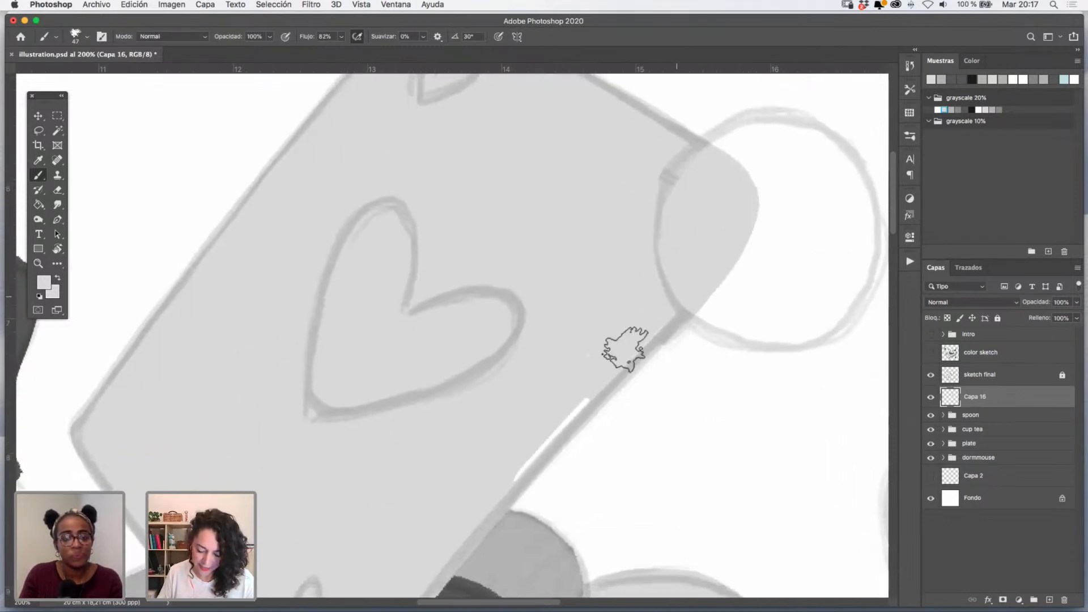
left_click_drag(624, 350, 511, 465)
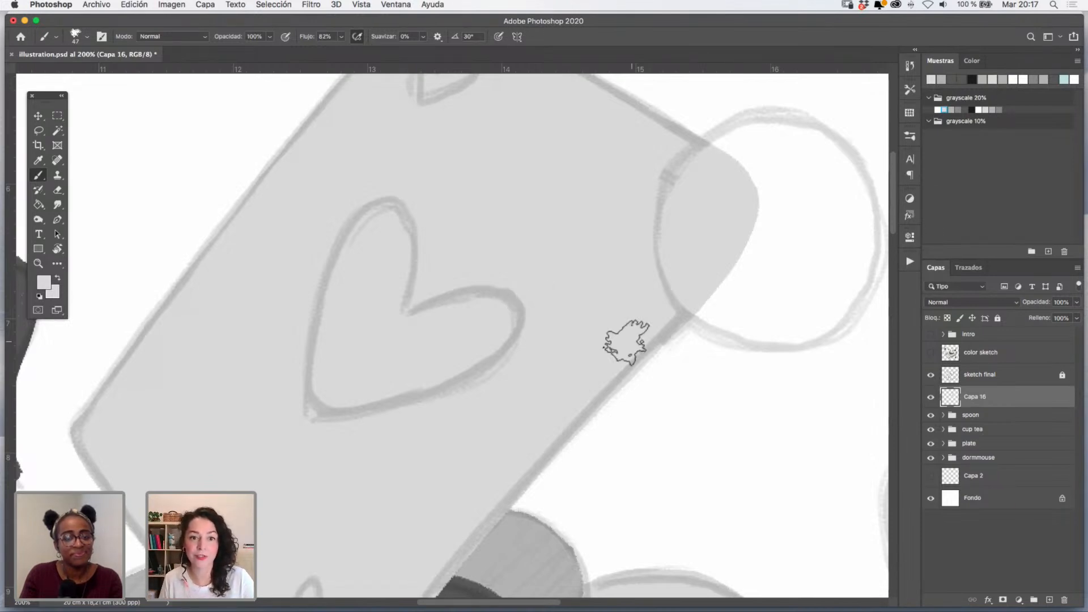
- Paint the club card's lower-left edge in light gray on the same layer, redoing the stroke along the sketch
left_click(38, 263)
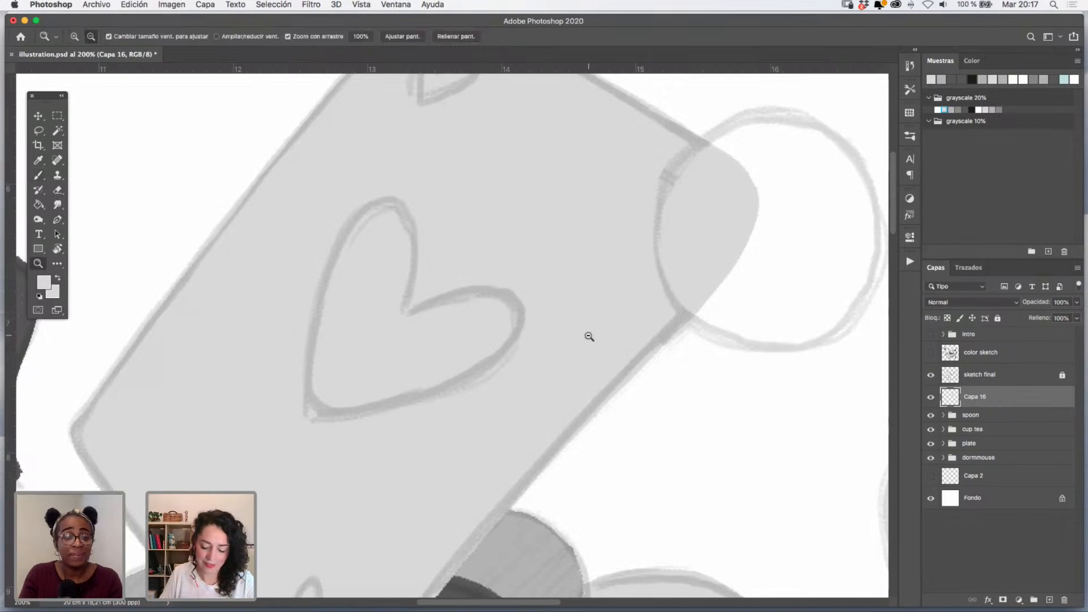
left_click(589, 337, "alt")
left_click(590, 336, "alt")
left_click(343, 284)
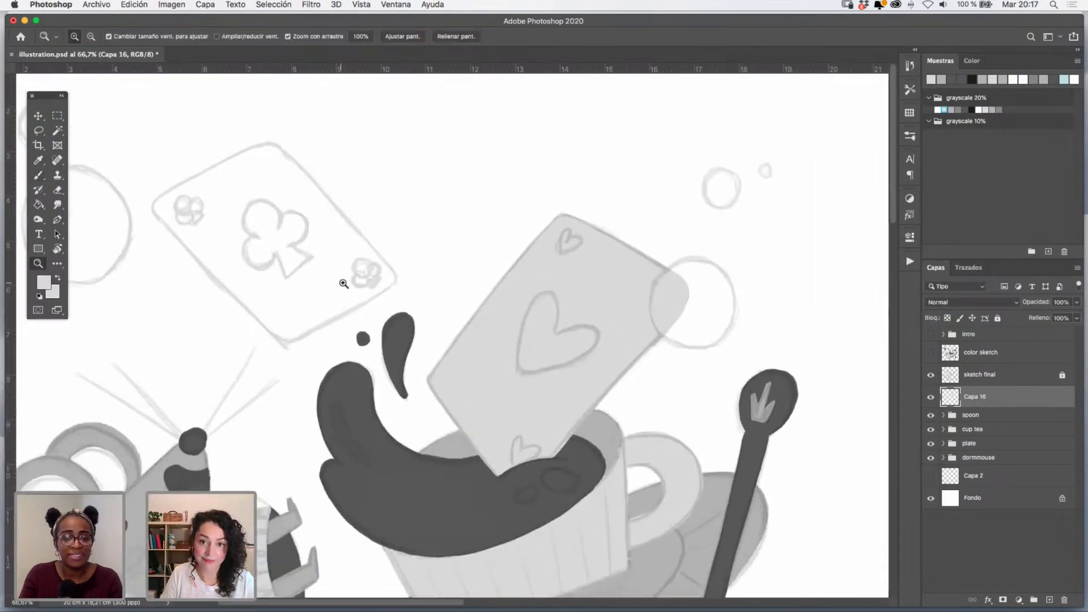
left_click(343, 284)
left_click_drag(294, 265, 571, 405)
key("b")
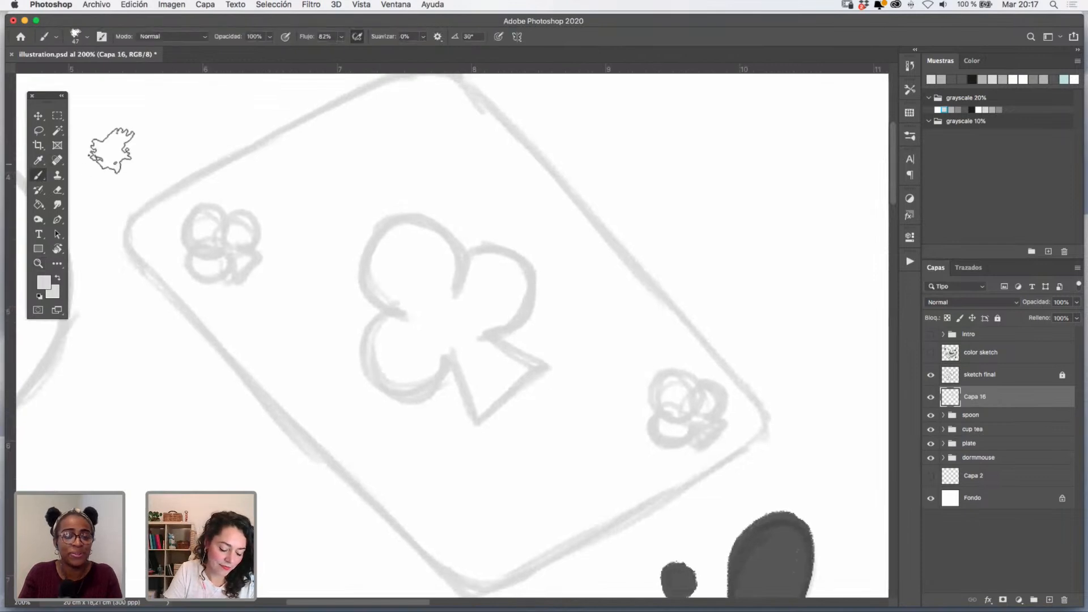
mouse_move(164, 205)
left_mouse_down()
mouse_move(301, 127)
mouse_move(168, 203)
mouse_move(140, 237)
mouse_move(193, 243)
mouse_move(153, 242)
mouse_move(148, 253)
mouse_move(352, 454)
left_mouse_up()
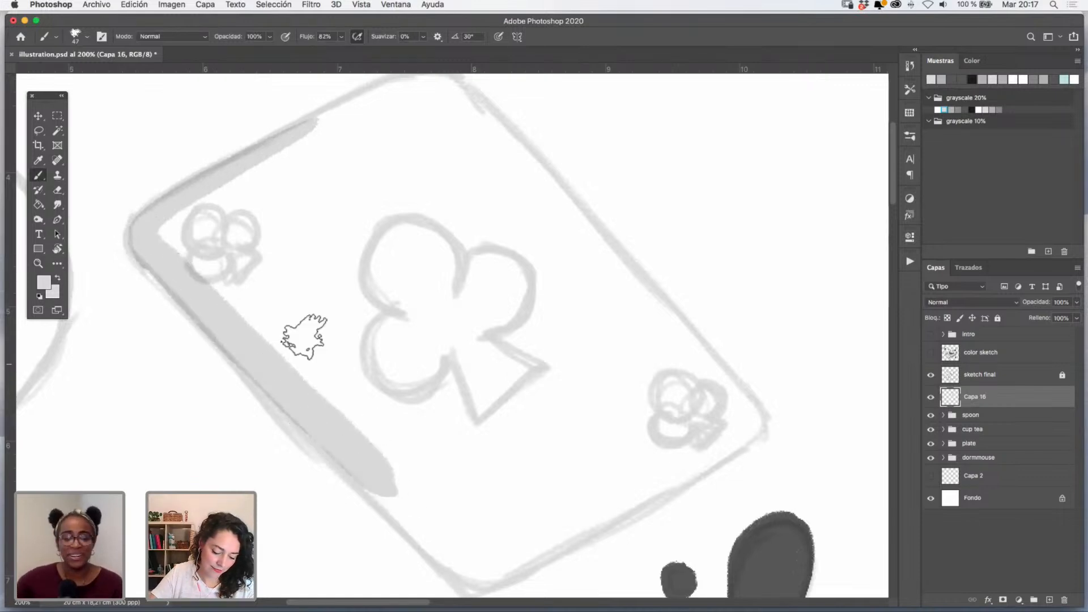
key("super+z")
left_click_drag(155, 260, 448, 558)
- Paint the club card's remaining edges in light gray, rounding its corners along the sketch
left_click_drag(526, 468, 498, 389)
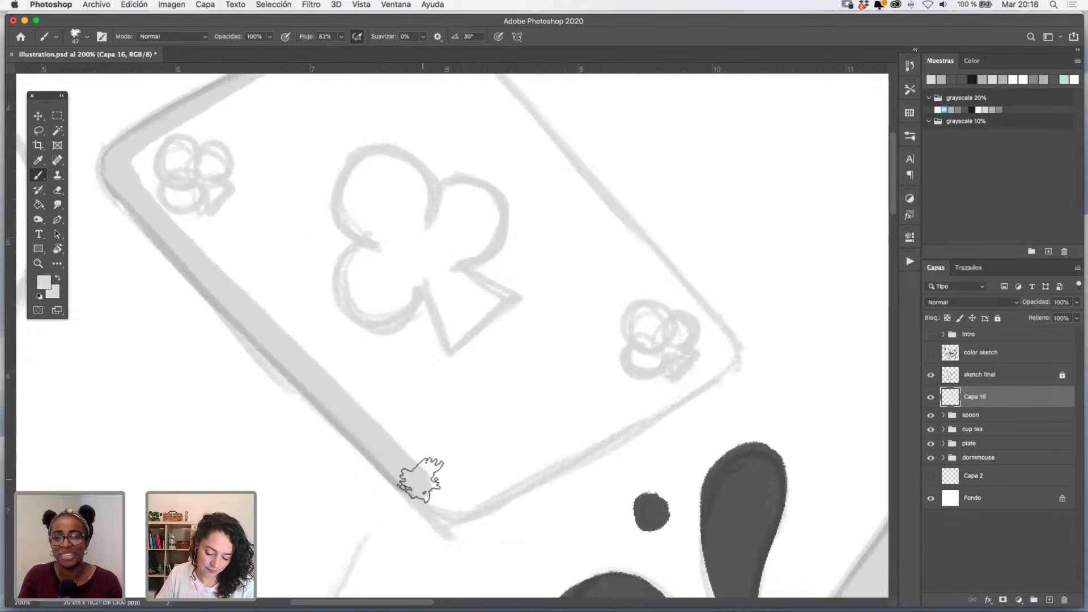
mouse_move(417, 476)
left_mouse_down()
mouse_move(464, 507)
mouse_move(533, 466)
mouse_move(461, 495)
mouse_move(660, 401)
mouse_move(692, 371)
mouse_move(496, 487)
mouse_move(664, 400)
mouse_move(721, 338)
left_mouse_up()
left_click_drag(654, 251, 675, 321)
left_click_drag(360, 169, 379, 219)
left_click_drag(227, 239, 399, 141)
mouse_move(241, 219)
left_mouse_down()
mouse_move(422, 136)
mouse_move(439, 147)
mouse_move(476, 131)
mouse_move(439, 137)
mouse_move(466, 162)
mouse_move(438, 140)
mouse_move(469, 149)
mouse_move(470, 139)
mouse_move(429, 135)
mouse_move(484, 165)
mouse_move(453, 145)
mouse_move(549, 233)
left_mouse_up()
mouse_move(469, 152)
left_mouse_down()
mouse_move(589, 290)
mouse_move(510, 193)
mouse_move(559, 245)
mouse_move(719, 445)
mouse_move(654, 366)
mouse_move(748, 456)
left_mouse_up()
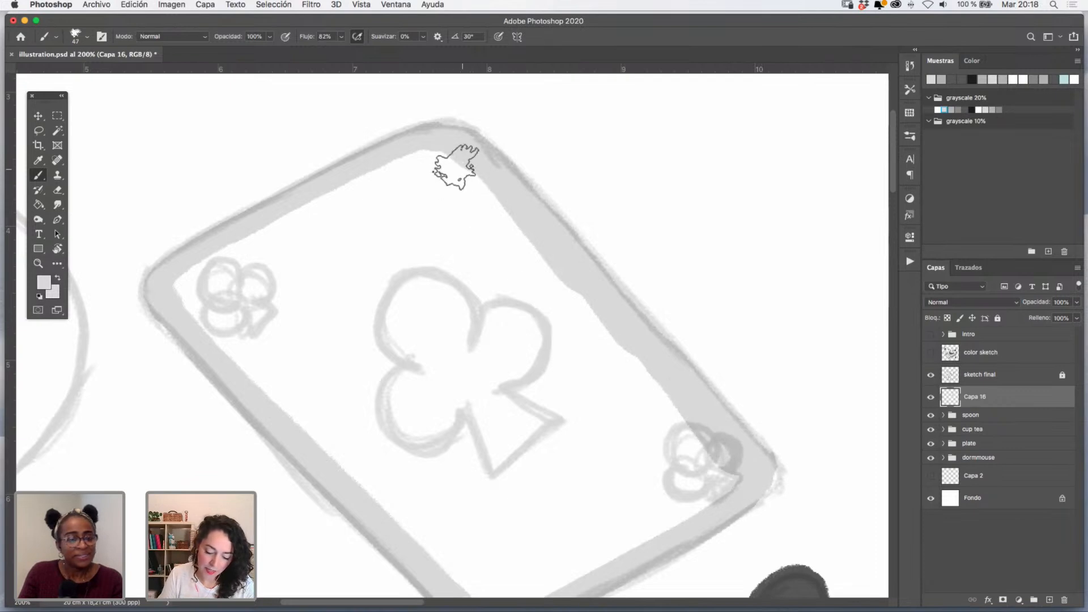
- Fill the club card's interior in light gray and touch up its right corner with a smaller 24 px brush
mouse_move(451, 165)
left_mouse_down()
mouse_move(413, 157)
mouse_move(182, 280)
mouse_move(197, 299)
mouse_move(375, 198)
mouse_move(461, 182)
mouse_move(369, 252)
mouse_move(308, 253)
mouse_move(236, 359)
mouse_move(373, 415)
mouse_move(406, 254)
mouse_move(478, 286)
mouse_move(553, 295)
mouse_move(573, 309)
mouse_move(531, 332)
mouse_move(530, 432)
mouse_move(510, 476)
mouse_move(427, 529)
mouse_move(368, 487)
left_mouse_up()
left_click_drag(561, 437, 550, 311)
mouse_move(595, 286)
left_mouse_down()
mouse_move(639, 262)
mouse_move(639, 291)
mouse_move(558, 381)
mouse_move(680, 364)
mouse_move(656, 287)
mouse_move(631, 396)
mouse_move(584, 428)
mouse_move(522, 359)
mouse_move(488, 369)
mouse_move(430, 417)
mouse_move(495, 431)
mouse_move(519, 471)
left_mouse_up()
mouse_move(731, 366)
left_mouse_down()
mouse_move(750, 347)
mouse_move(721, 355)
left_mouse_up()
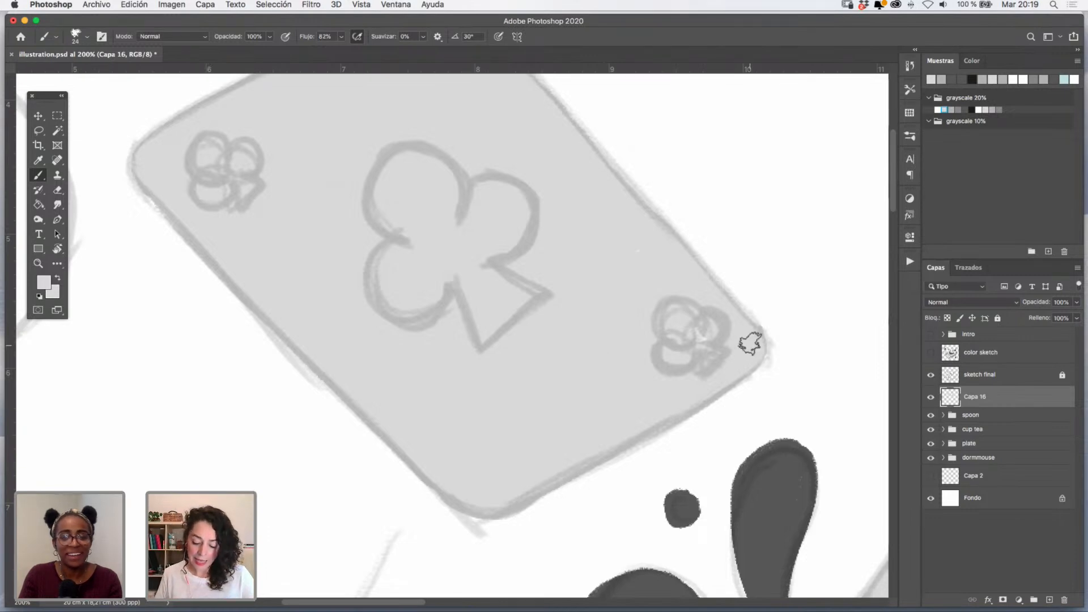
- Inspect the edges of the painted club card up close and both cards within the whole illustration
key("z")
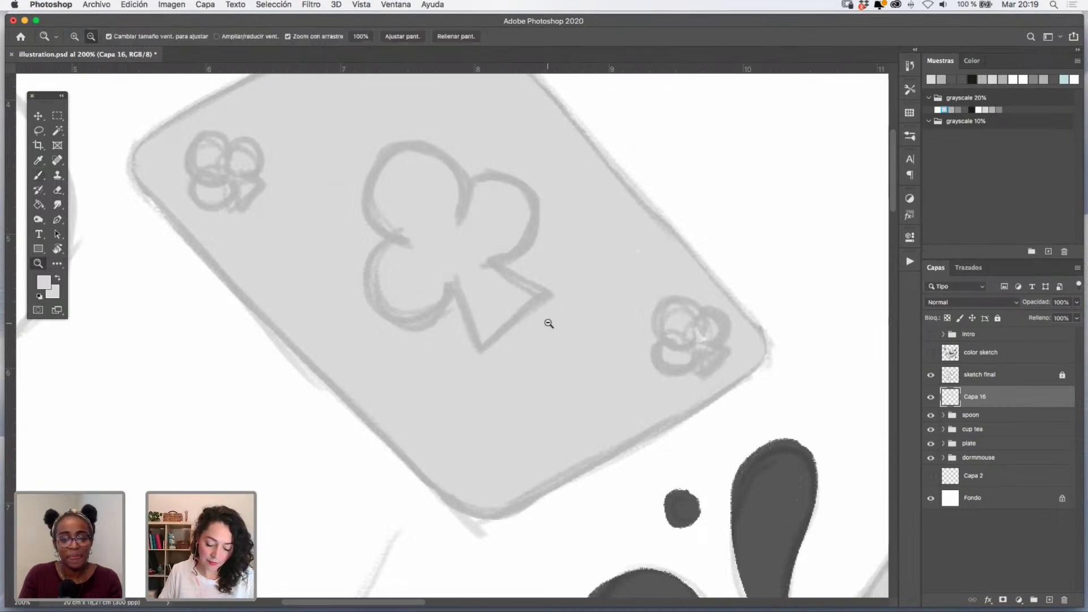
left_click(550, 326, "alt")
left_click_drag(492, 252, 578, 389)
left_click(40, 175)
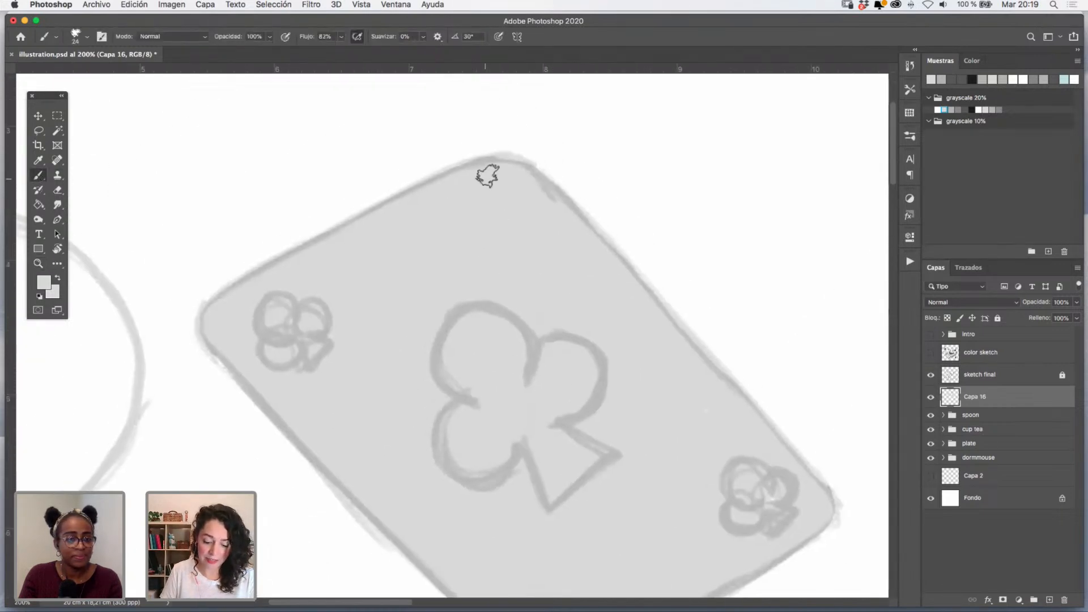
left_click(39, 264)
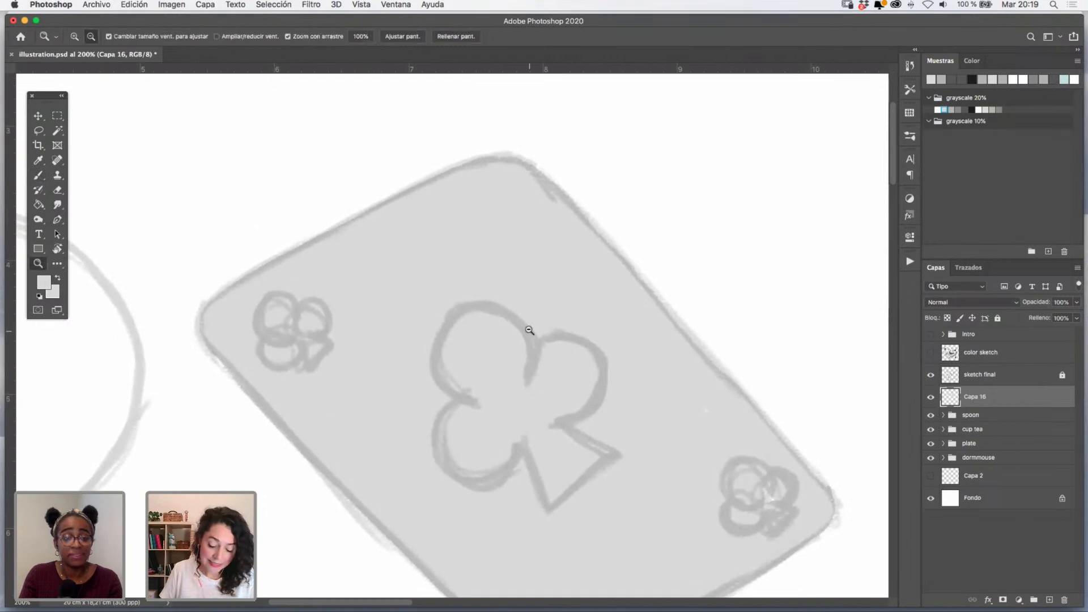
left_click(533, 331, "alt")
left_click(535, 332, "alt")
left_click_drag(575, 367, 539, 323)
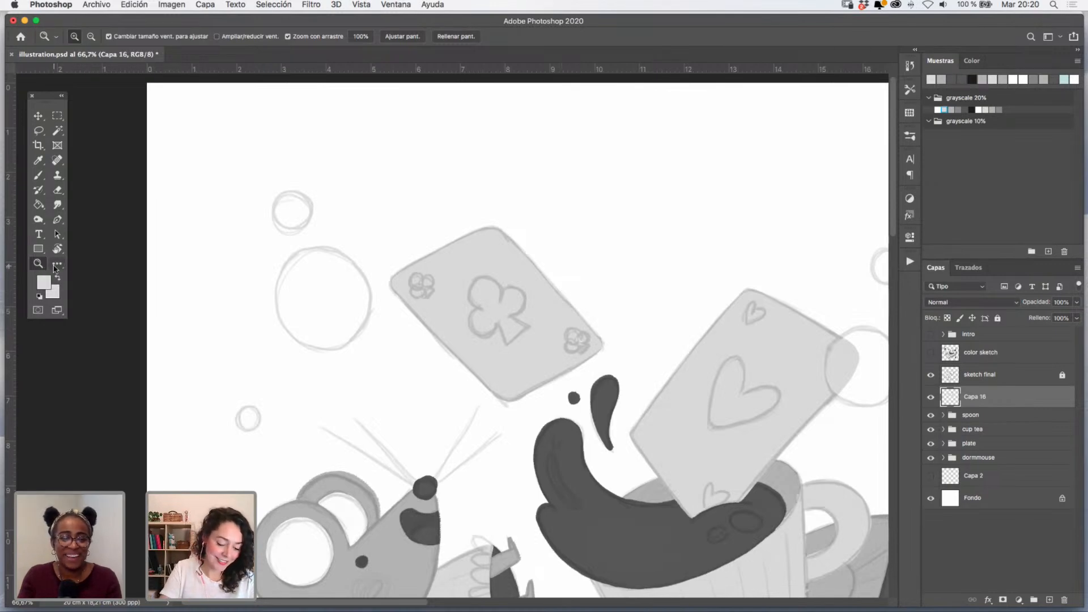
left_click(586, 338, "alt")
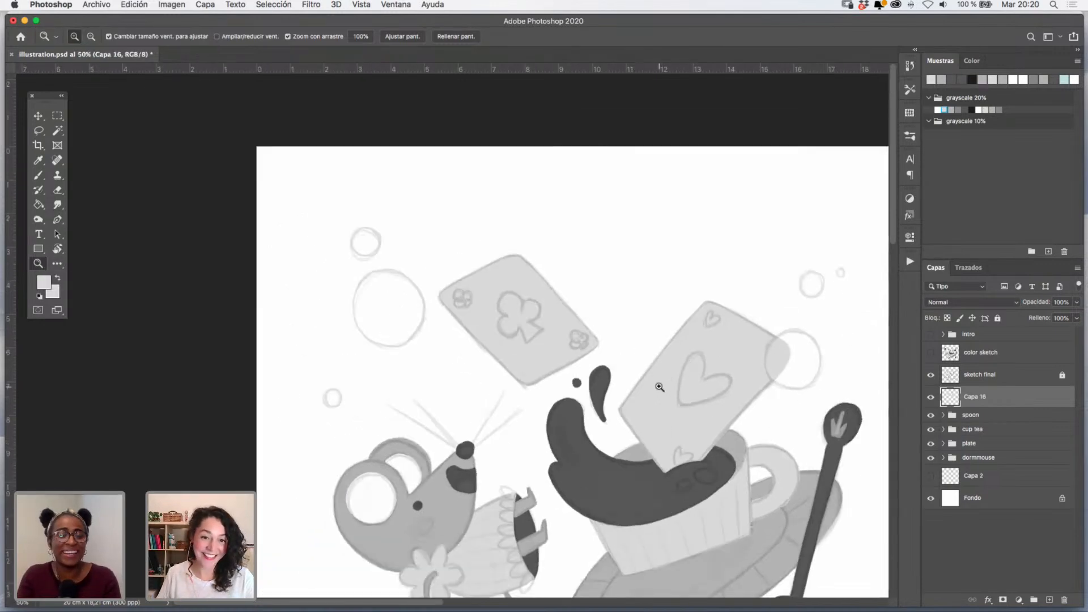
left_click(590, 347)
left_click(589, 347)
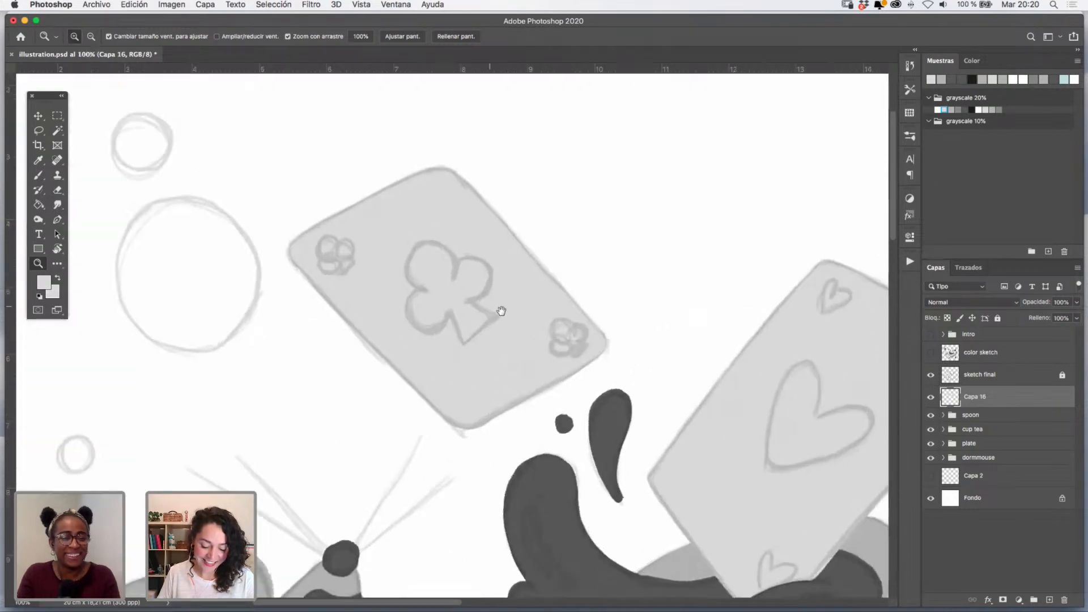
left_click_drag(502, 311, 546, 330)
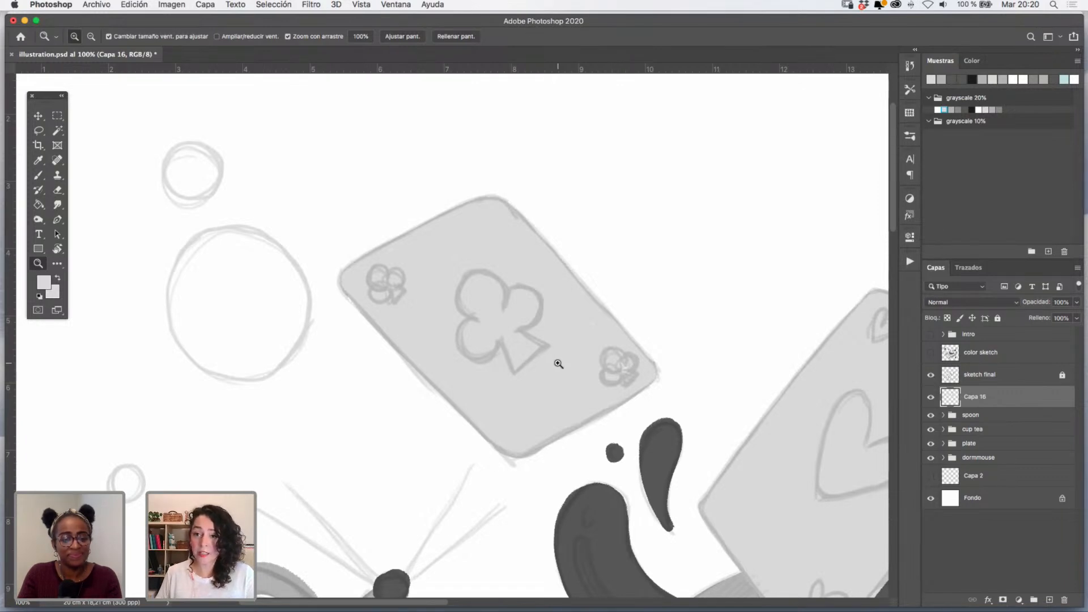
left_click(593, 346, "alt")
left_click_drag(628, 354, 597, 321)
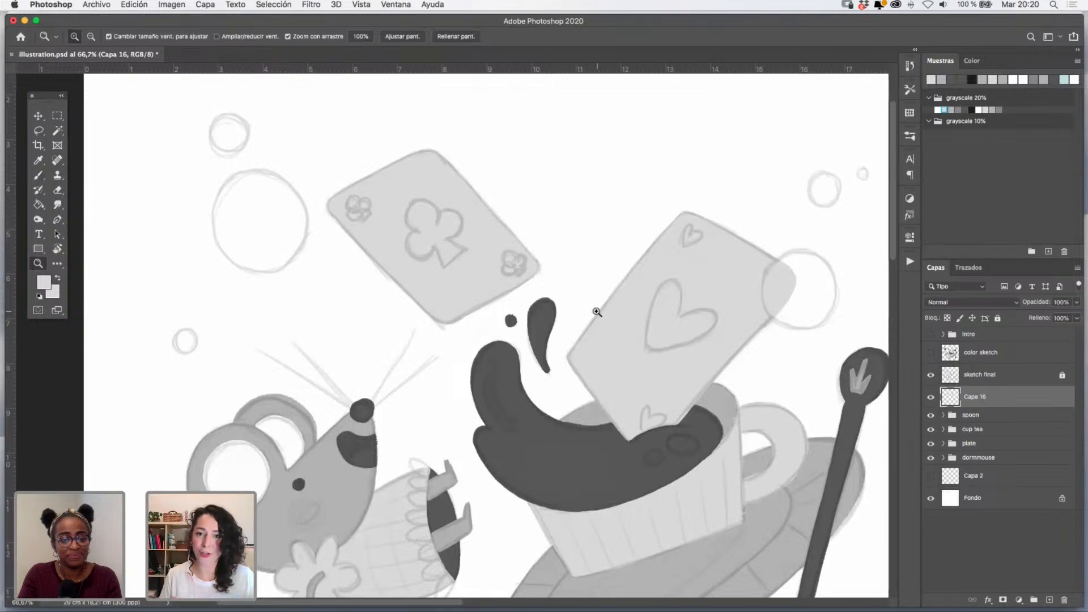
- Compare the illustration with and without the card layer, and pick the tea splash's dark gray as the painting color
left_click(931, 398)
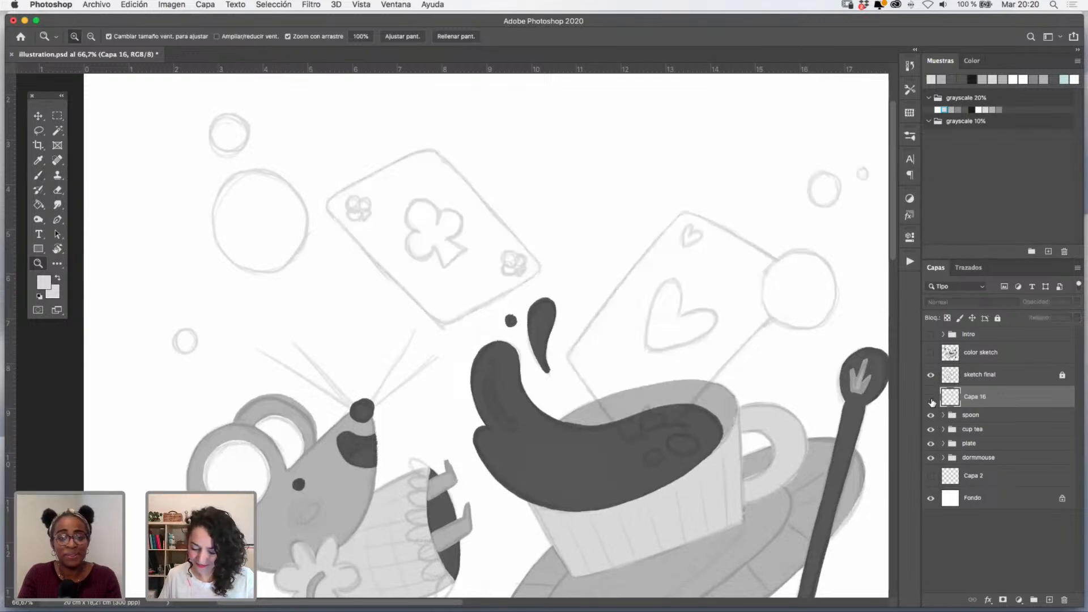
left_click(931, 398)
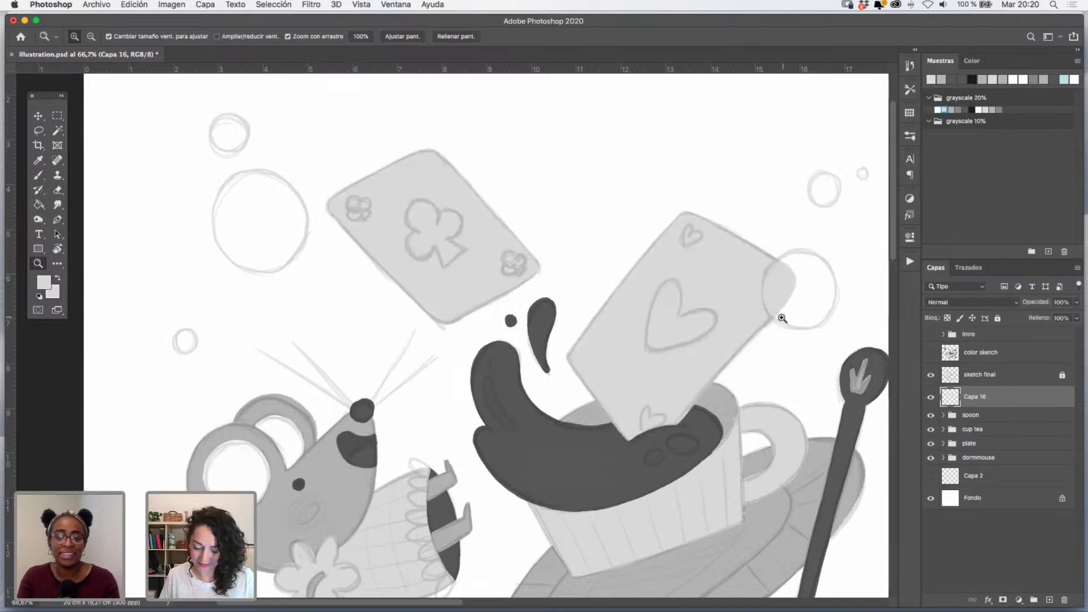
left_click(651, 401)
key("i")
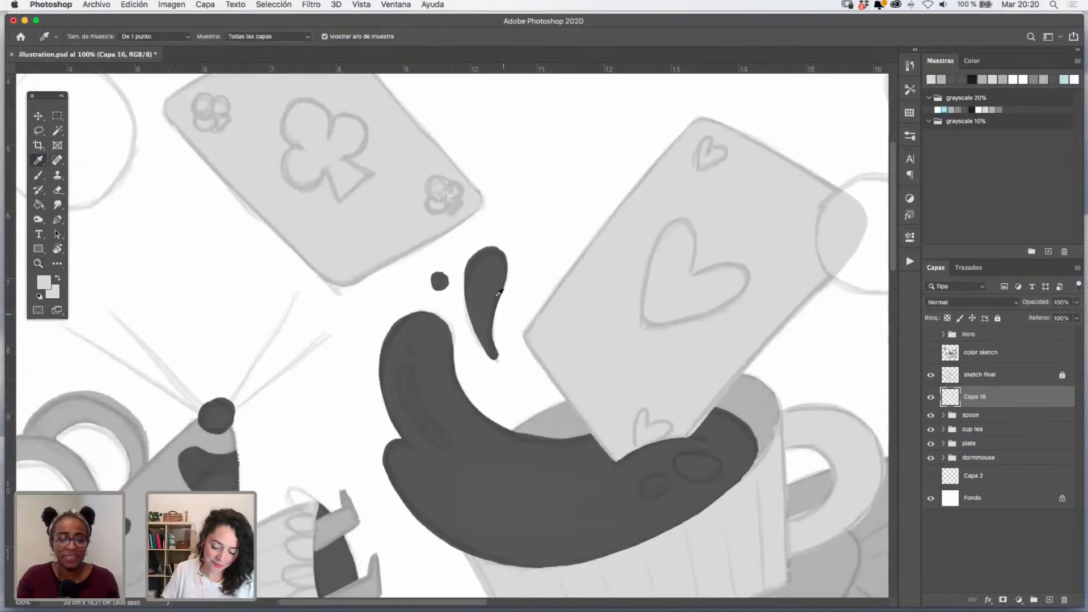
left_click(499, 321)
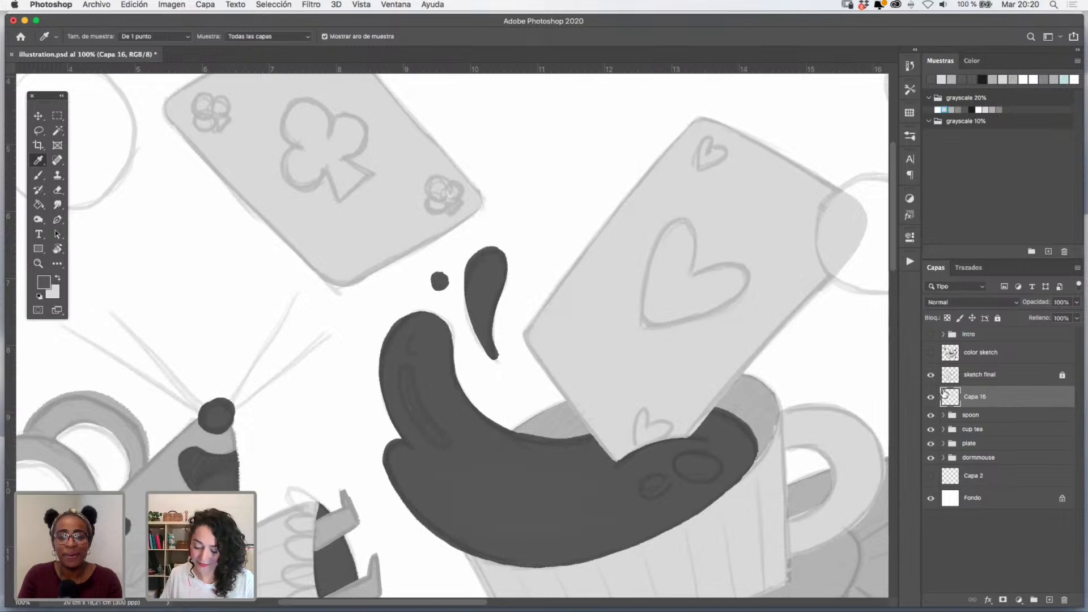
left_click(964, 109)
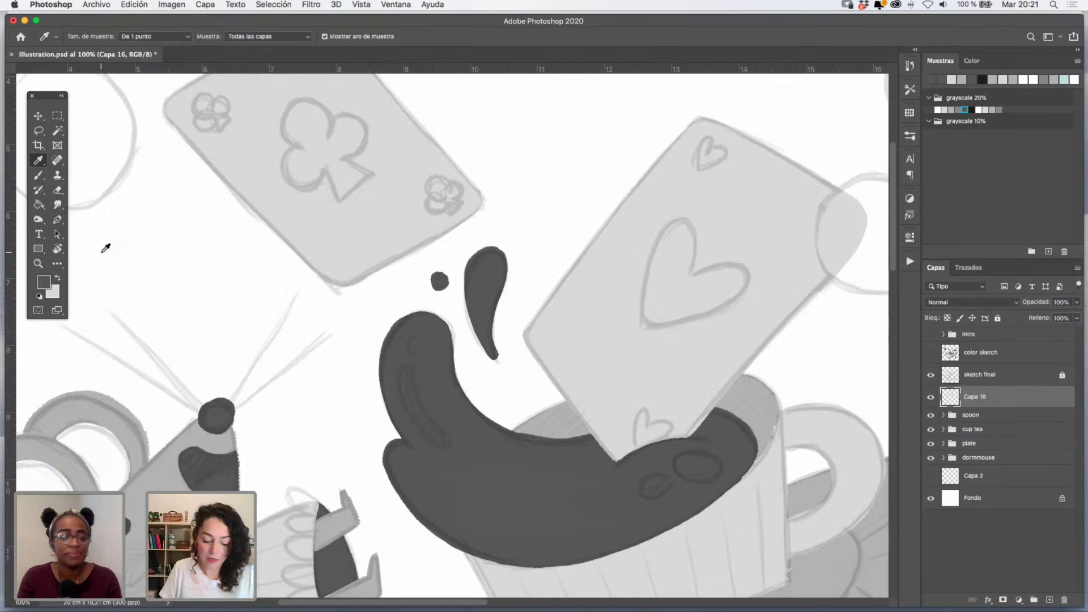
- Create a new layer above the card layer for the suit symbols, checking the card layer's content
left_click(38, 263)
left_click(587, 284, "alt")
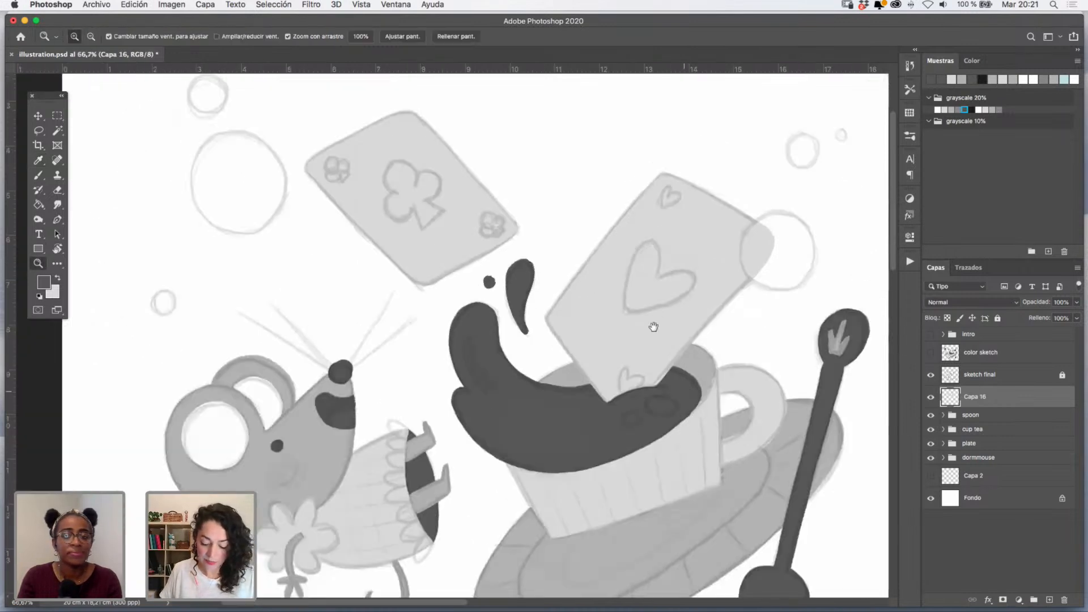
mouse_move(653, 327)
left_mouse_down()
mouse_move(639, 284)
mouse_move(638, 337)
left_mouse_up()
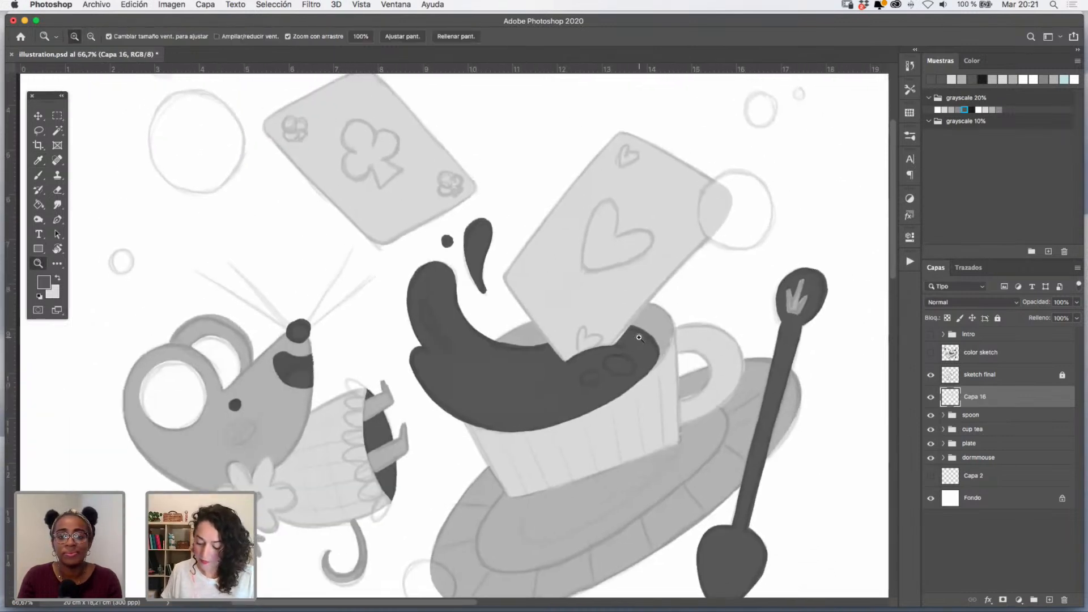
left_click(930, 397)
left_click(930, 397)
left_click(1049, 600)
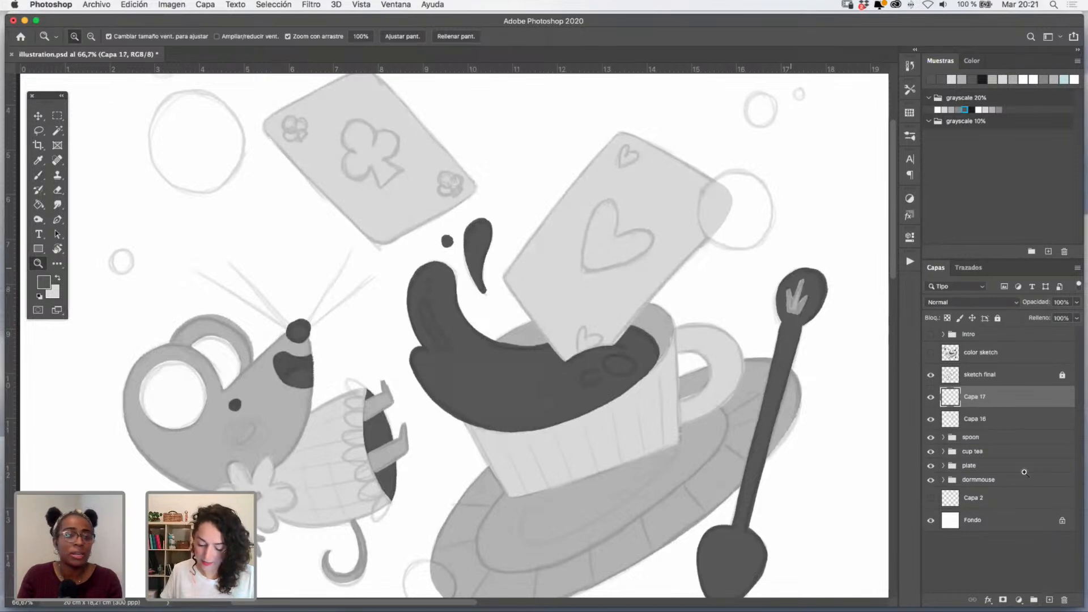
- Try outlining the large heart's right lobe in dark gray with the brush on the new layer
left_click(38, 159)
left_click(529, 369)
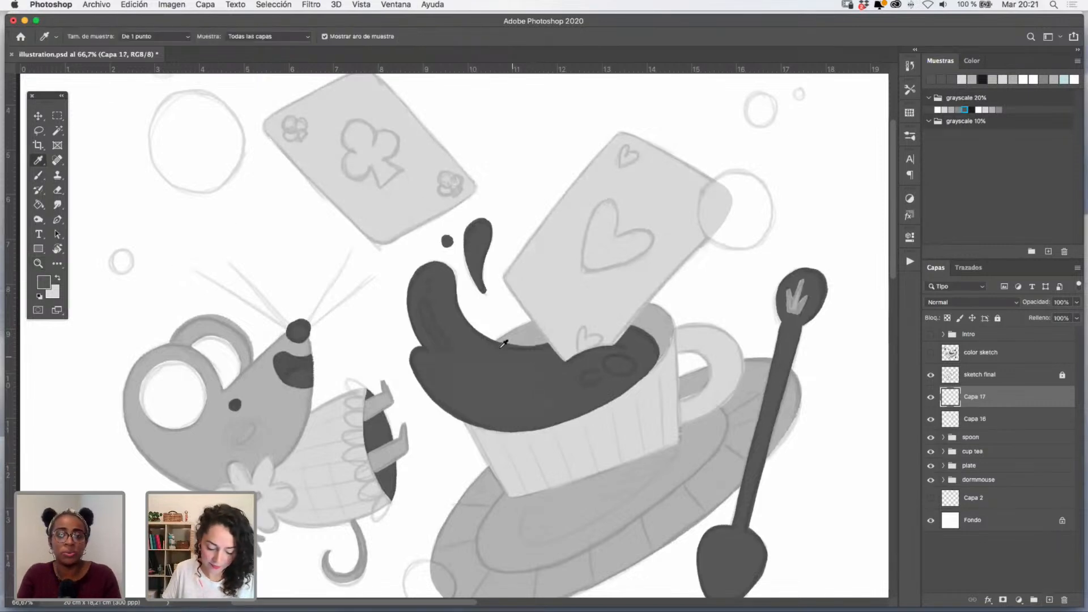
left_click(38, 264)
left_click(617, 266)
left_click(628, 261)
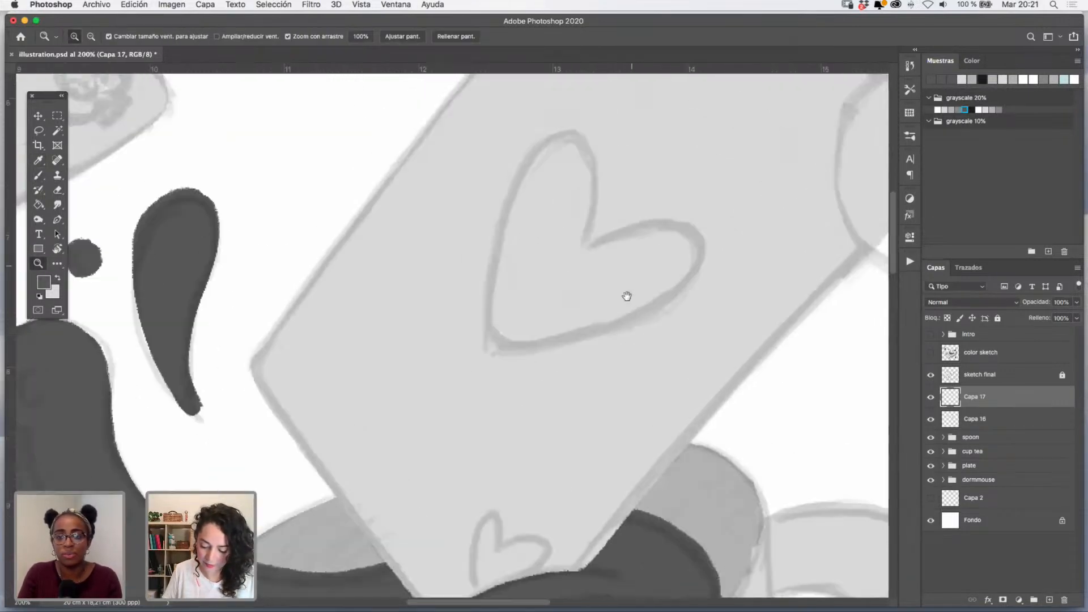
left_click(38, 175)
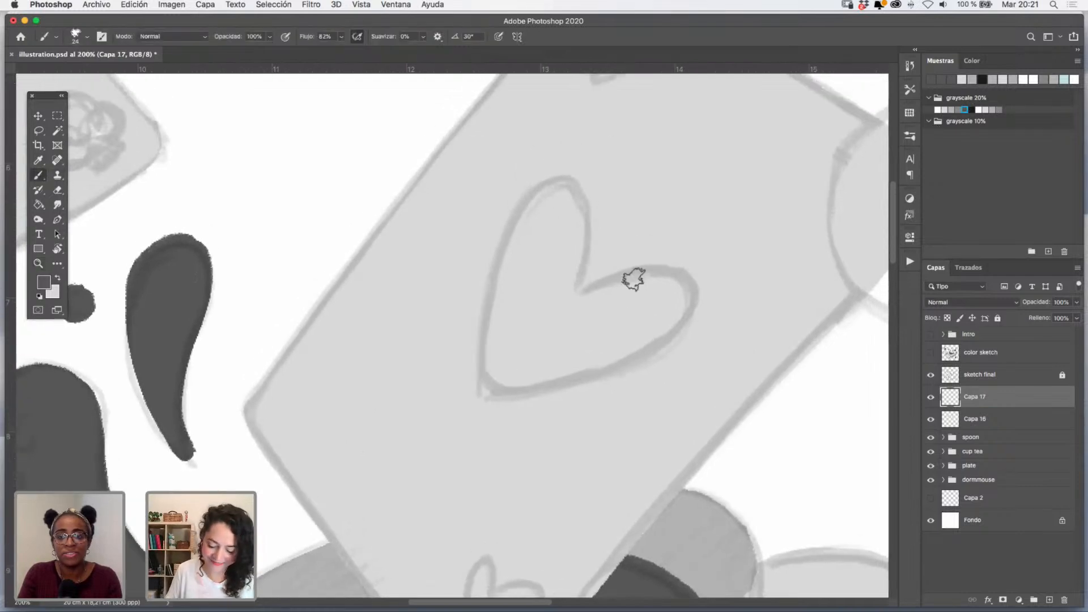
mouse_move(576, 293)
left_mouse_down()
mouse_move(595, 284)
mouse_move(498, 398)
left_mouse_up()
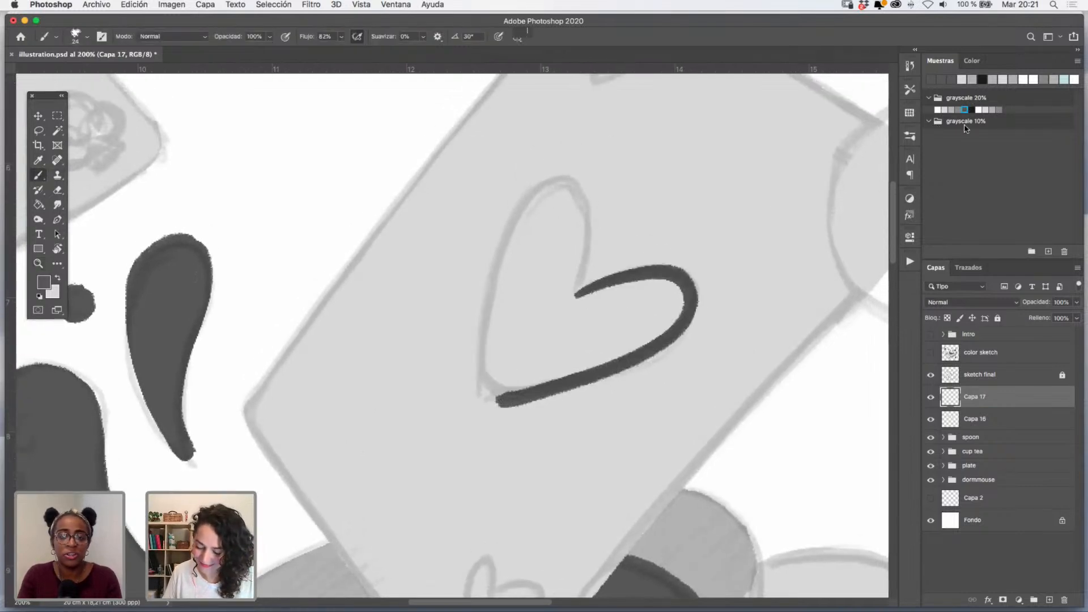
key("super+z")
- Paint the heart card's large central heart in medium gray from the grayscale 20% swatches, filling it with a 32 px brush
left_click(957, 110)
mouse_move(584, 289)
left_mouse_down()
mouse_move(689, 310)
mouse_move(581, 370)
mouse_move(486, 390)
left_mouse_up()
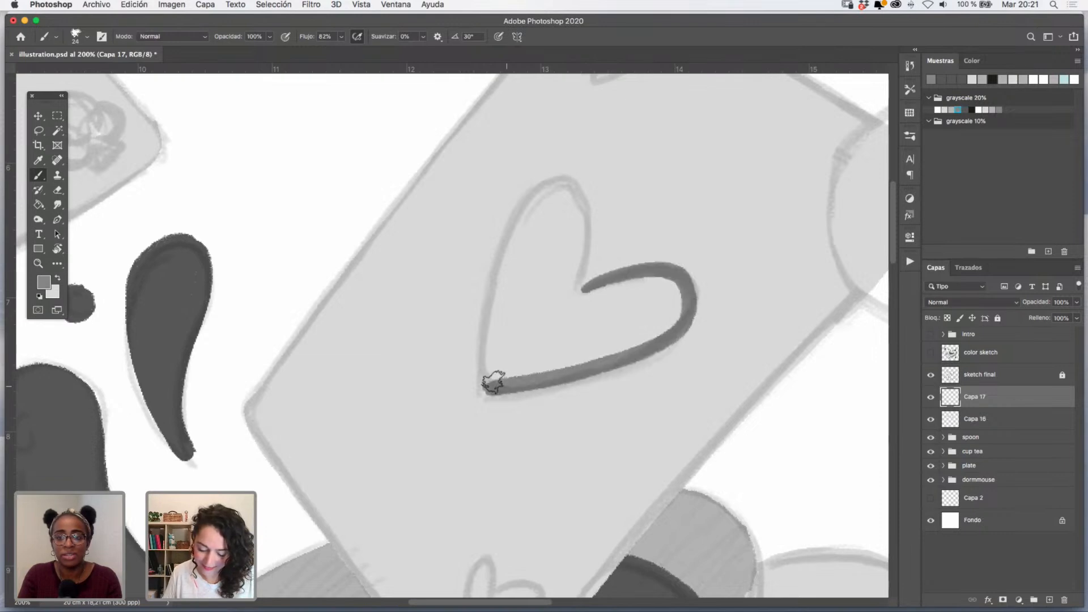
mouse_move(579, 287)
left_mouse_down()
mouse_move(557, 178)
mouse_move(518, 257)
mouse_move(507, 355)
left_mouse_up()
key("super+z")
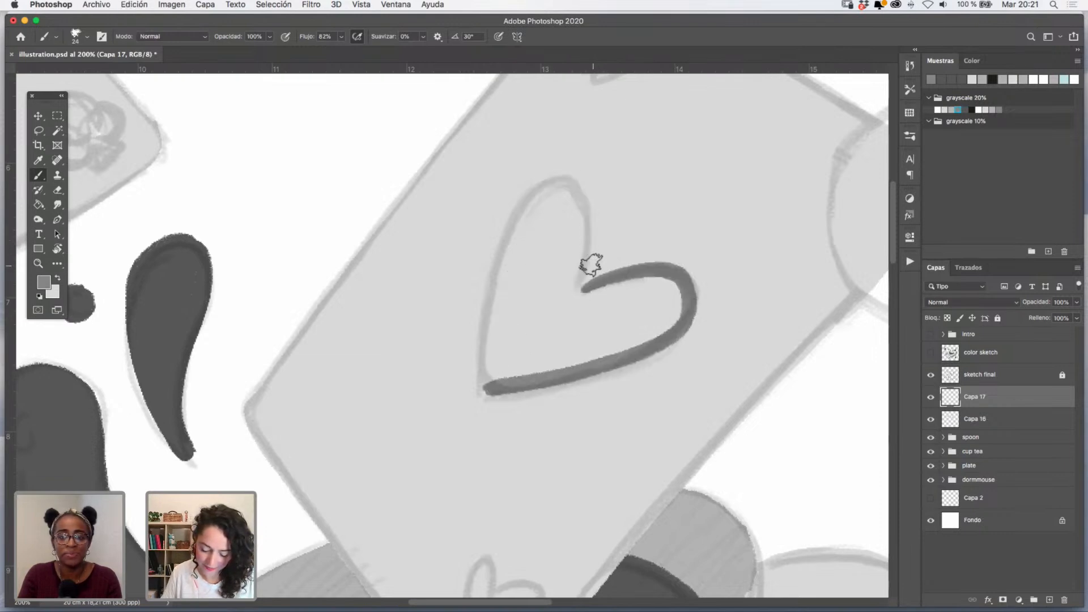
key("bracketright")
mouse_move(587, 272)
left_mouse_down()
mouse_move(581, 244)
mouse_move(554, 187)
mouse_move(498, 267)
mouse_move(492, 379)
mouse_move(635, 334)
mouse_move(614, 285)
mouse_move(639, 301)
mouse_move(658, 289)
mouse_move(622, 331)
mouse_move(663, 316)
mouse_move(605, 342)
mouse_move(563, 308)
mouse_move(564, 233)
mouse_move(556, 245)
mouse_move(552, 210)
mouse_move(517, 344)
mouse_move(546, 304)
mouse_move(555, 321)
mouse_move(517, 357)
left_mouse_up()
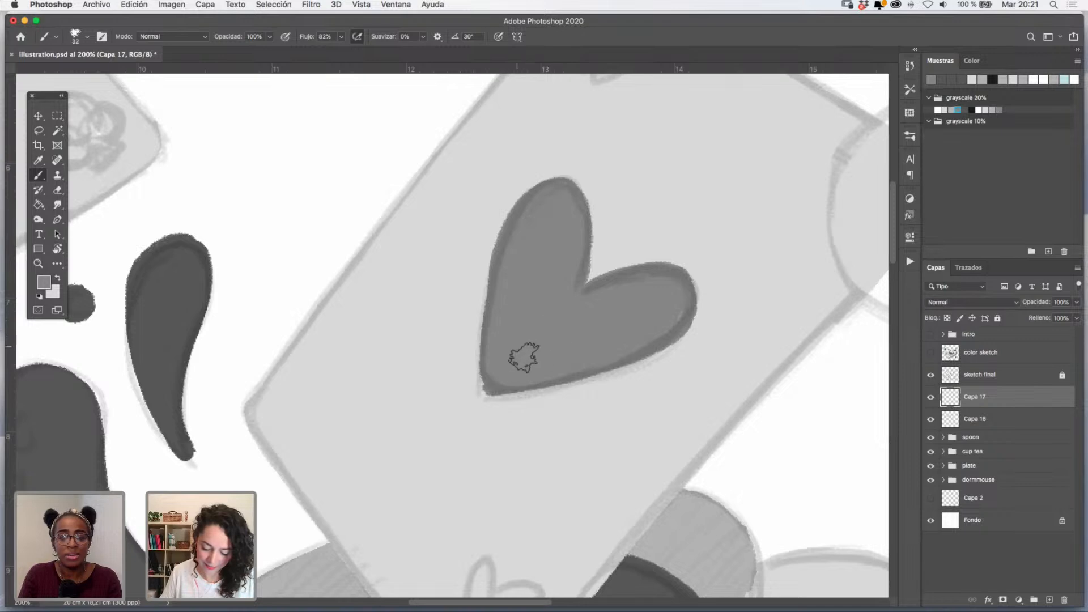
scroll(563, 330, "up", 5)
mouse_move(580, 201)
left_mouse_down()
mouse_move(556, 224)
mouse_move(565, 180)
mouse_move(569, 213)
left_mouse_up()
- Clip the suit symbols layer to the card layer below with a clipping mask
left_click_drag(585, 524, 621, 235)
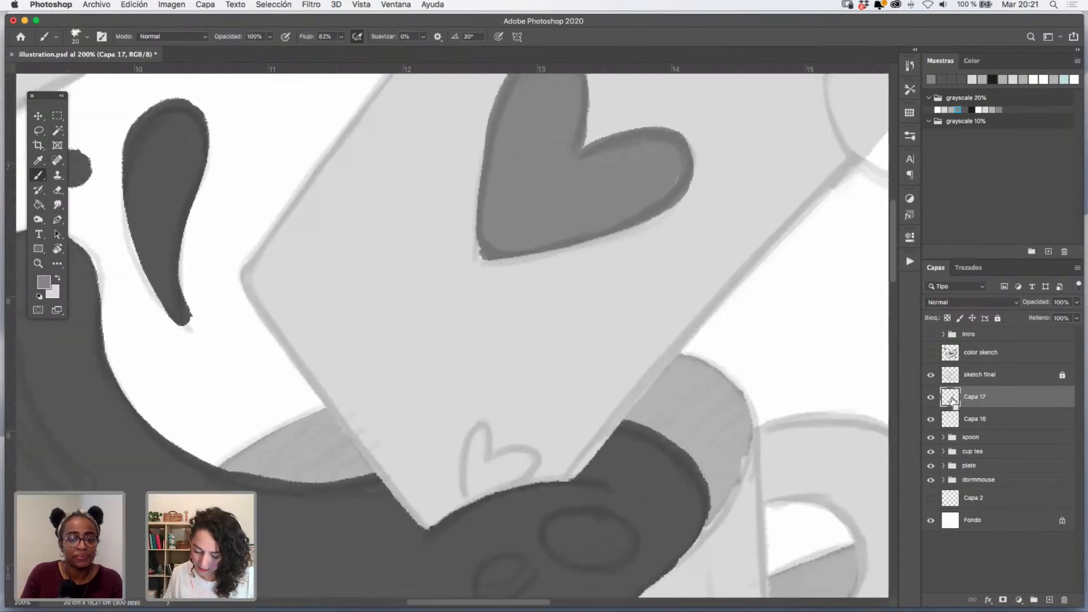
left_click(956, 400, "super")
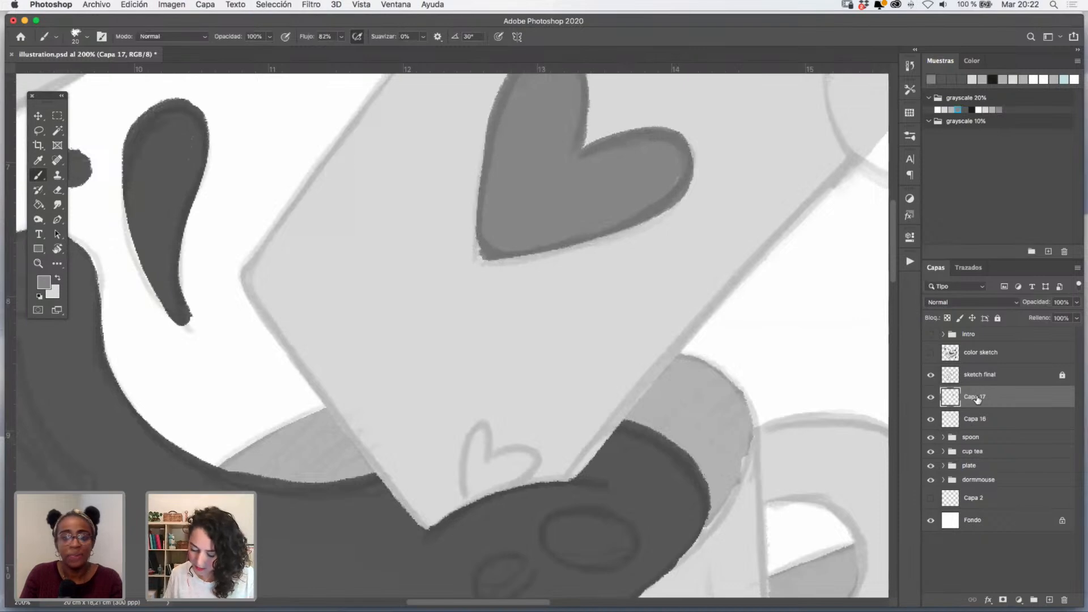
right_click(979, 397)
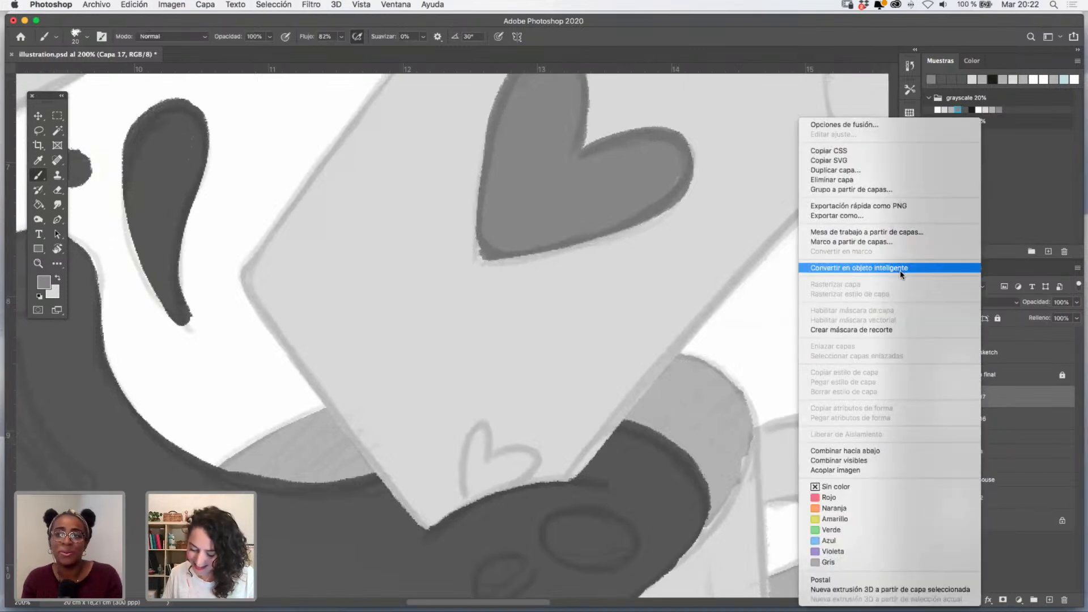
left_click(907, 334)
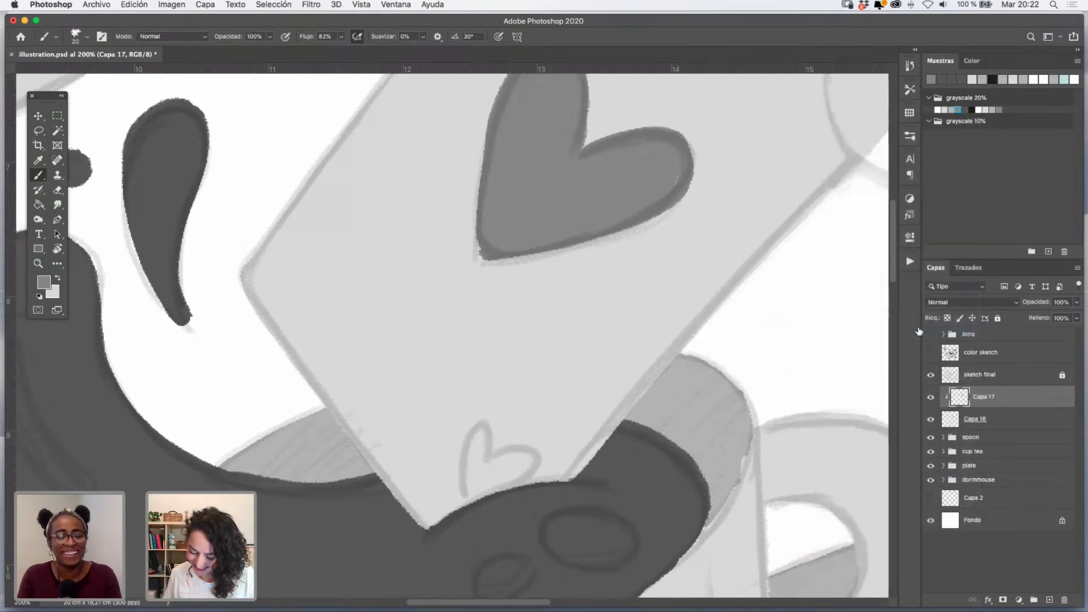
- Paint the heart card's two small corner hearts in medium gray with a 20 px brush and check the symbols layer
mouse_move(493, 458)
left_mouse_down()
mouse_move(535, 466)
mouse_move(486, 454)
mouse_move(474, 485)
mouse_move(487, 461)
mouse_move(517, 456)
mouse_move(509, 471)
left_mouse_up()
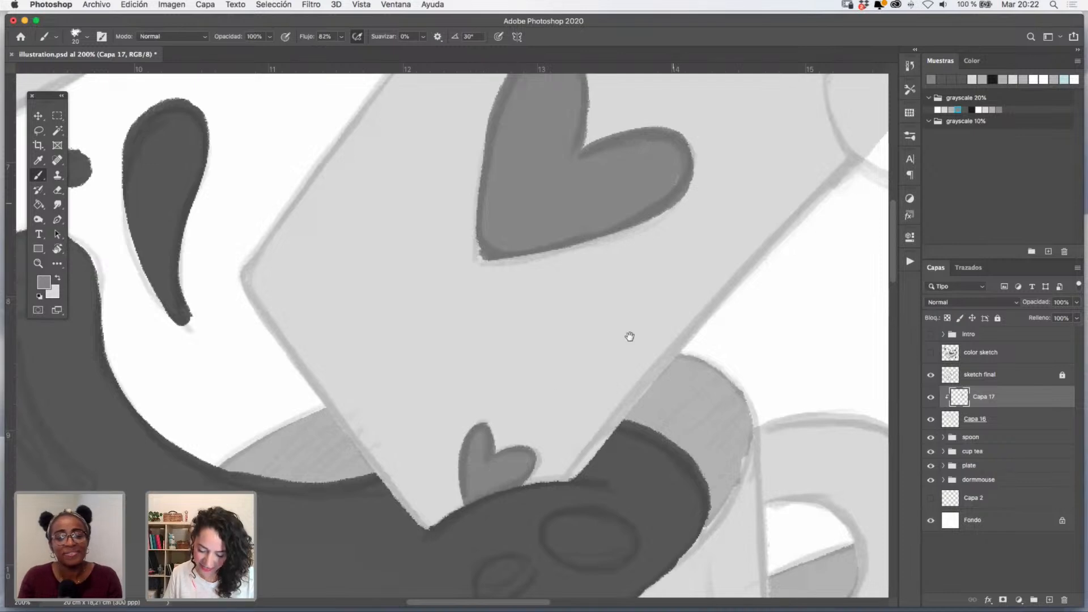
left_click_drag(676, 132, 604, 347)
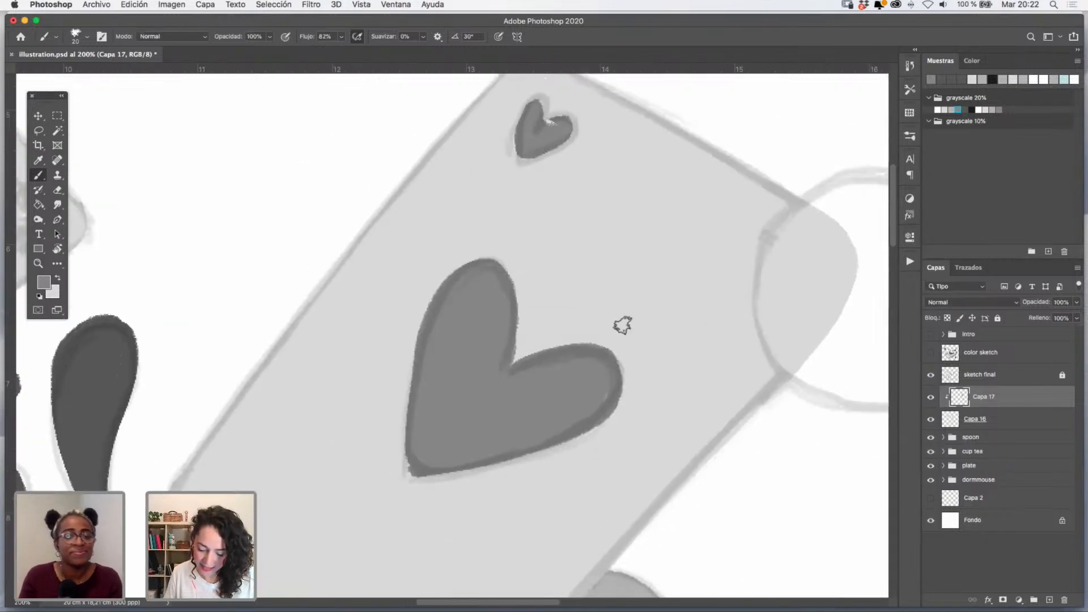
left_click_drag(186, 202, 535, 289)
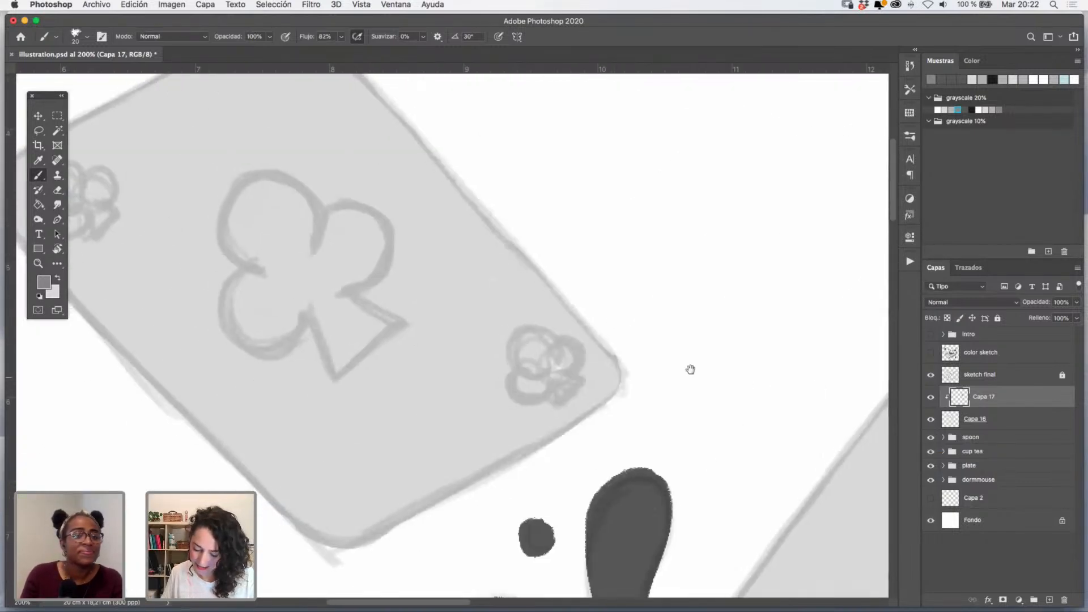
left_click_drag(690, 369, 376, 355)
left_click(931, 401)
left_click(931, 400)
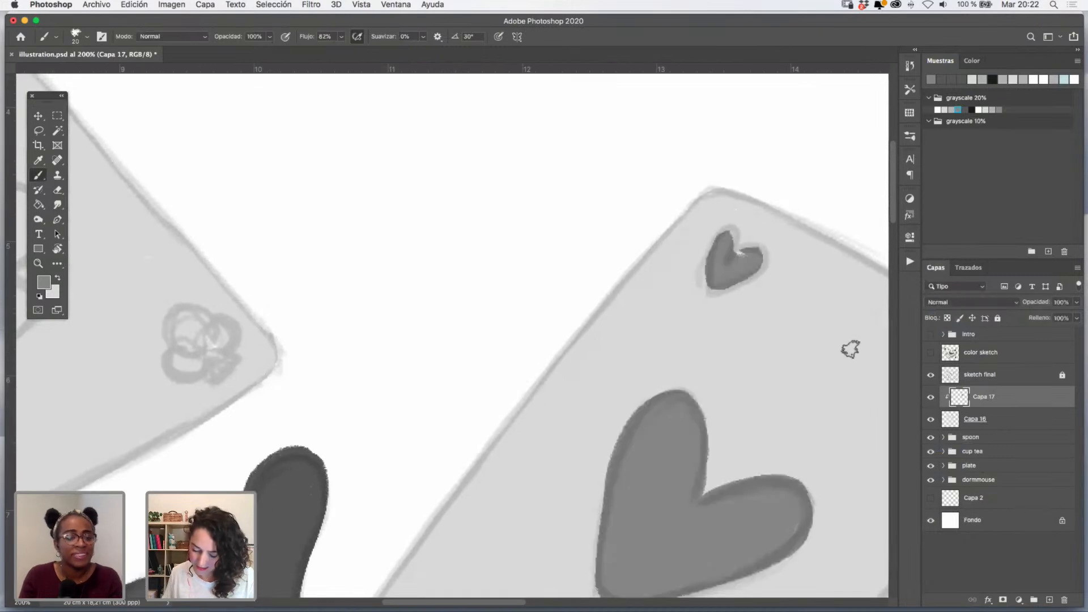
- Paint the large central club on the club card in medium gray with a 24 px brush, redoing the first stroke
left_click_drag(355, 265, 691, 318)
mouse_move(426, 297)
left_mouse_down()
mouse_move(399, 231)
mouse_move(343, 257)
mouse_move(371, 317)
mouse_move(418, 285)
mouse_move(409, 254)
mouse_move(376, 240)
mouse_move(368, 313)
mouse_move(356, 244)
mouse_move(413, 277)
mouse_move(380, 253)
mouse_move(387, 302)
mouse_move(395, 287)
mouse_move(420, 286)
mouse_move(366, 232)
mouse_move(375, 390)
mouse_move(364, 322)
mouse_move(363, 352)
left_mouse_up()
key("super+z")
mouse_move(439, 280)
left_mouse_down()
mouse_move(493, 299)
mouse_move(460, 330)
mouse_move(457, 294)
left_mouse_up()
mouse_move(436, 354)
left_mouse_down()
mouse_move(451, 420)
mouse_move(492, 383)
mouse_move(447, 319)
mouse_move(445, 348)
mouse_move(486, 373)
mouse_move(420, 316)
mouse_move(434, 328)
mouse_move(425, 344)
mouse_move(417, 319)
mouse_move(471, 388)
left_mouse_up()
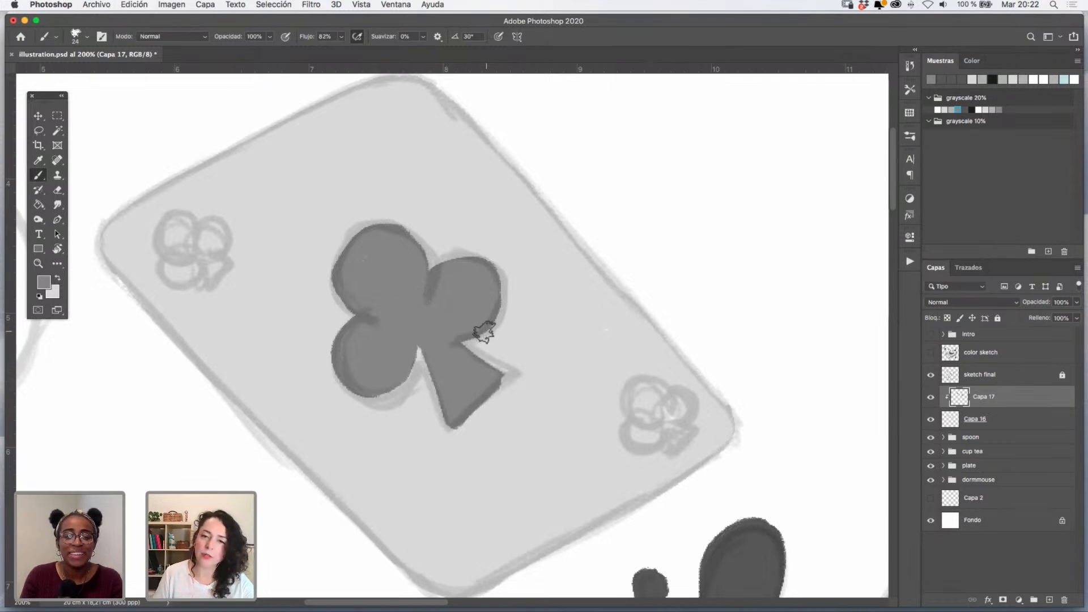
mouse_move(382, 320)
left_mouse_down()
mouse_move(354, 380)
mouse_move(417, 349)
left_mouse_up()
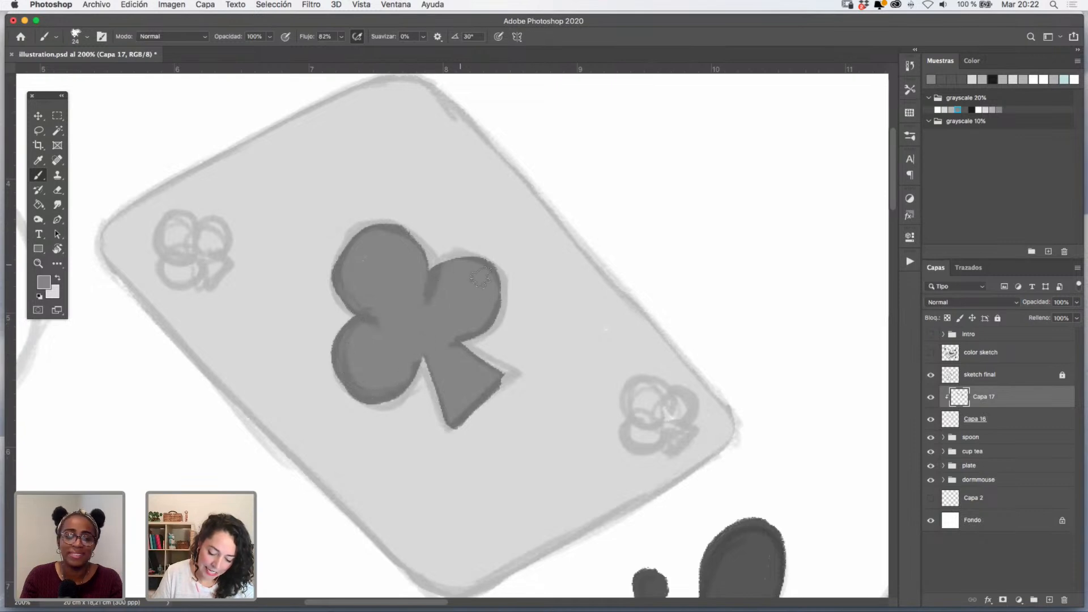
- Paint the club card's two small corner clubs in medium gray along the sketch
mouse_move(651, 394)
left_mouse_down()
mouse_move(638, 411)
mouse_move(638, 394)
mouse_move(652, 432)
mouse_move(638, 422)
mouse_move(644, 429)
mouse_move(664, 406)
mouse_move(680, 430)
left_mouse_up()
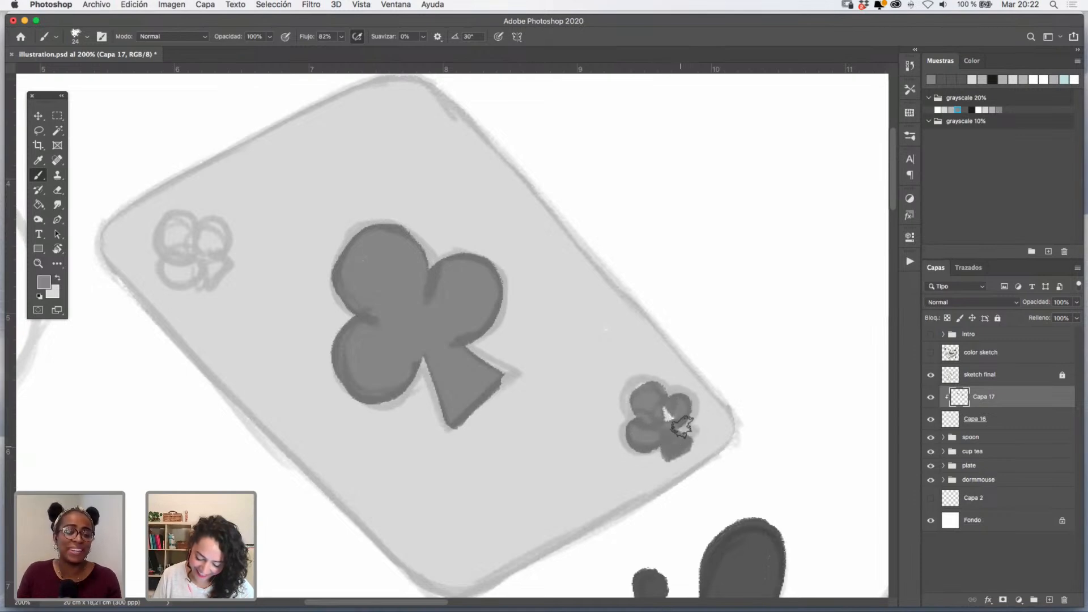
mouse_move(189, 213)
left_mouse_down()
mouse_move(185, 252)
mouse_move(169, 250)
mouse_move(188, 236)
mouse_move(207, 254)
mouse_move(216, 233)
left_mouse_up()
mouse_move(164, 264)
left_mouse_down()
mouse_move(177, 242)
mouse_move(205, 261)
left_mouse_up()
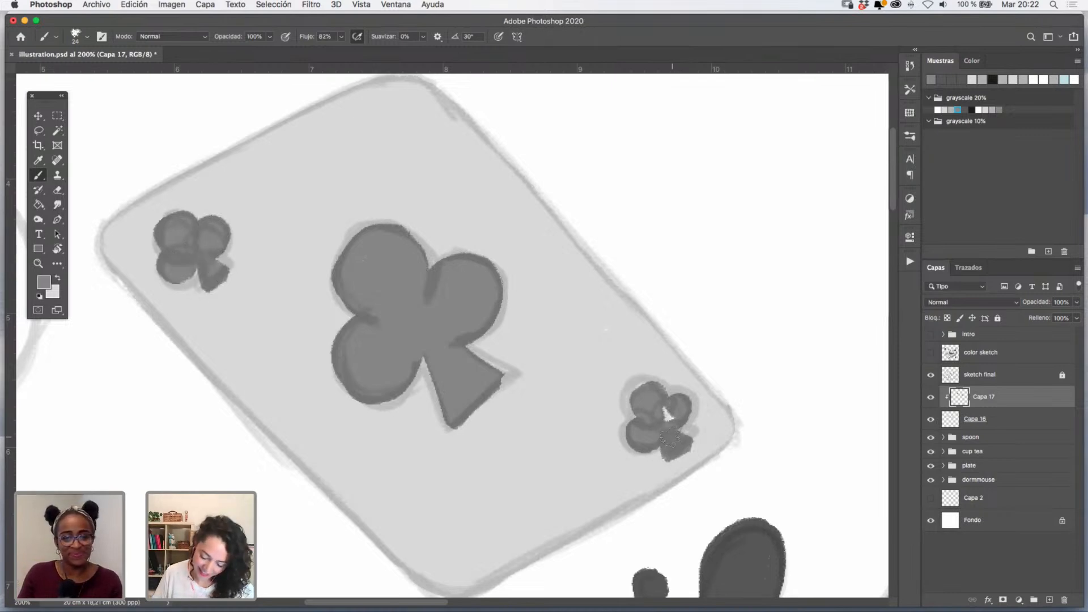
- Fill the gap beneath the club card's lower-right small club on the card layer, using the card's sampled light gray
left_click(931, 399)
left_click(931, 398)
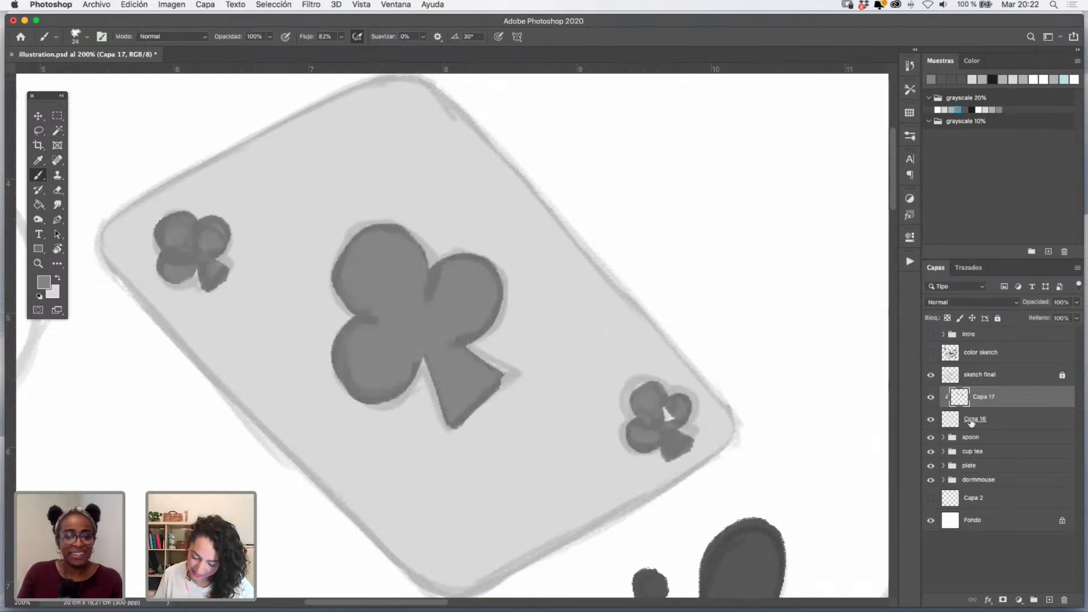
left_click(954, 421)
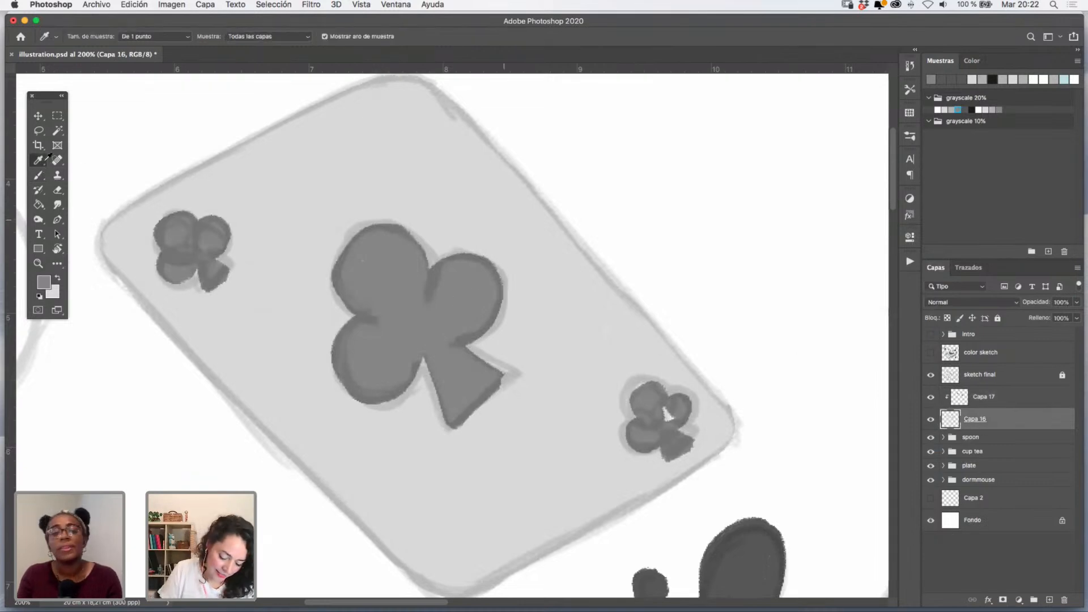
left_click(485, 206, "alt")
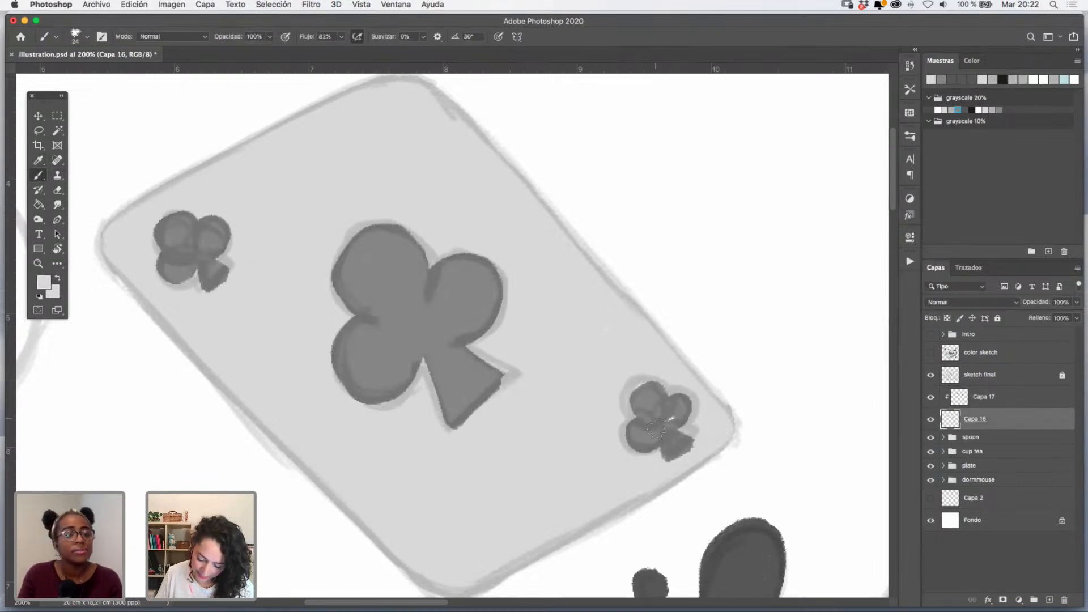
- Hide the sketch final layer to view both painted cards within the illustration without sketch lines
left_click(38, 263)
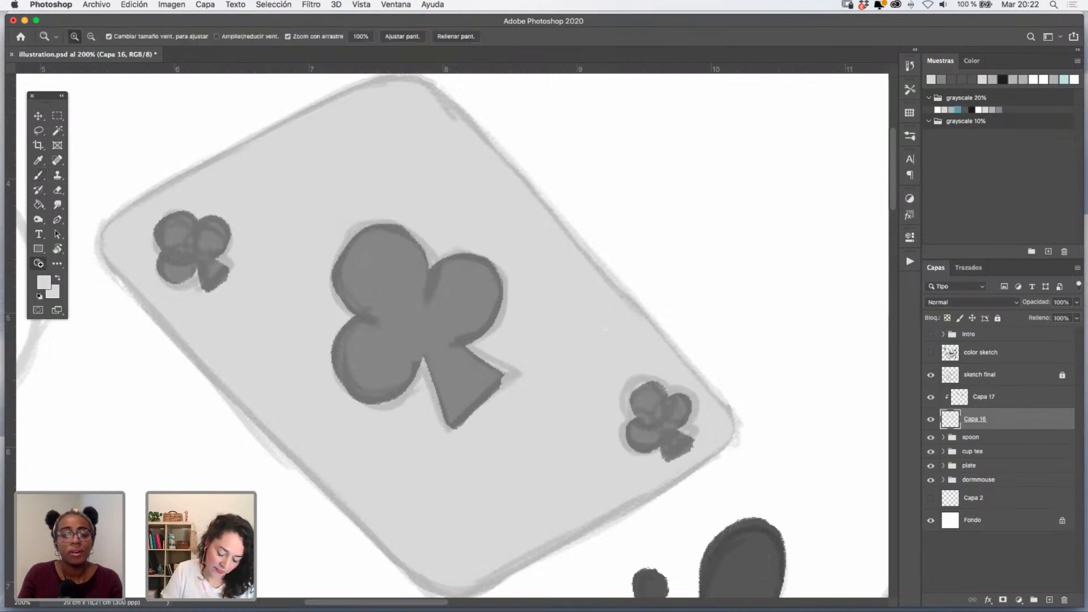
left_click(654, 361, "alt")
left_click(653, 361, "alt")
left_click_drag(730, 469, 584, 370)
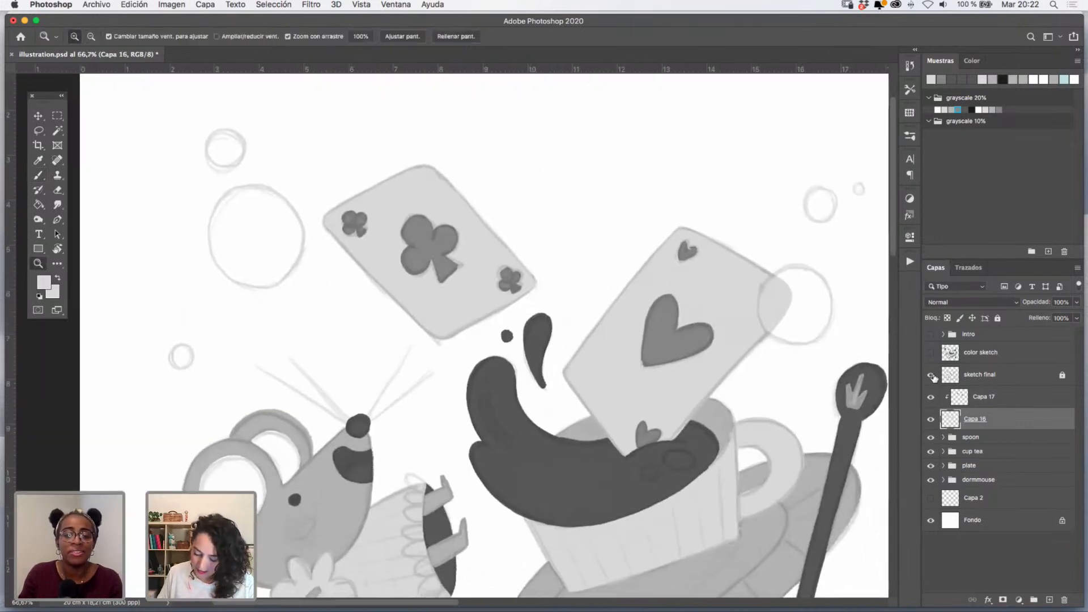
left_click(931, 376)
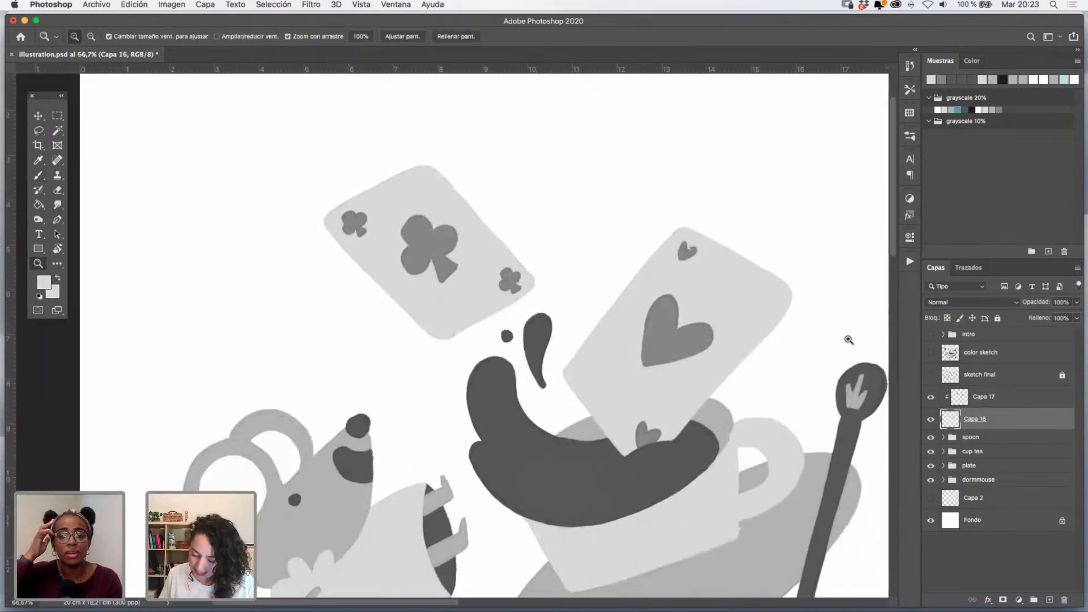
- Examine the heart card's upper small heart up close with the symbols layer hidden and shown
left_click_drag(696, 262, 627, 251)
left_click(931, 400)
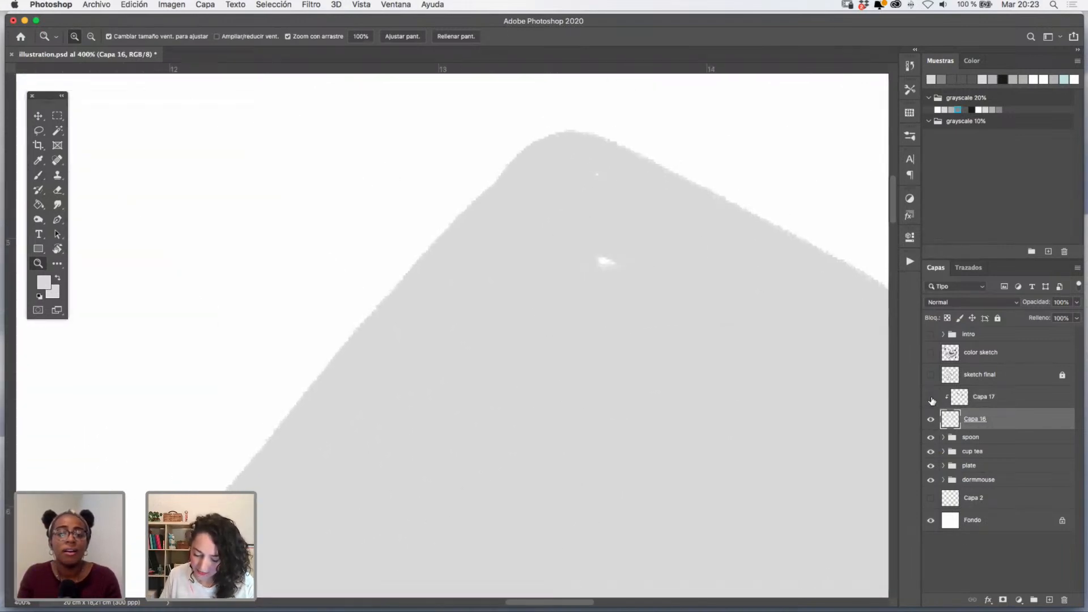
left_click(930, 400)
left_click(931, 400)
left_click(931, 399)
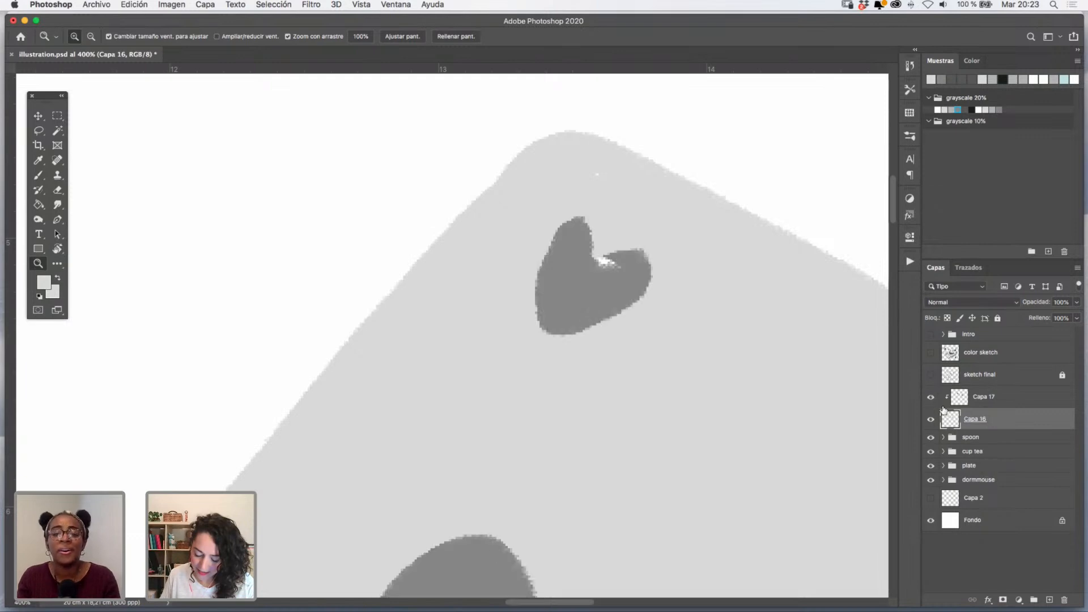
- Fill the white gap in the notch of the heart card's upper small heart with light gray on Capa 16
left_click(39, 173)
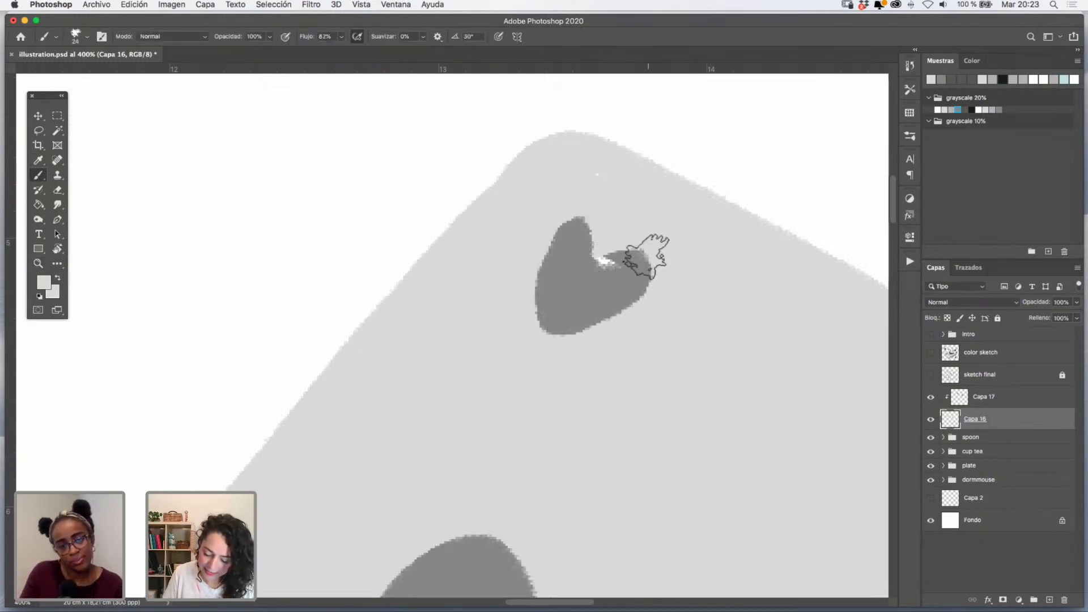
left_click(41, 161)
left_click(40, 173)
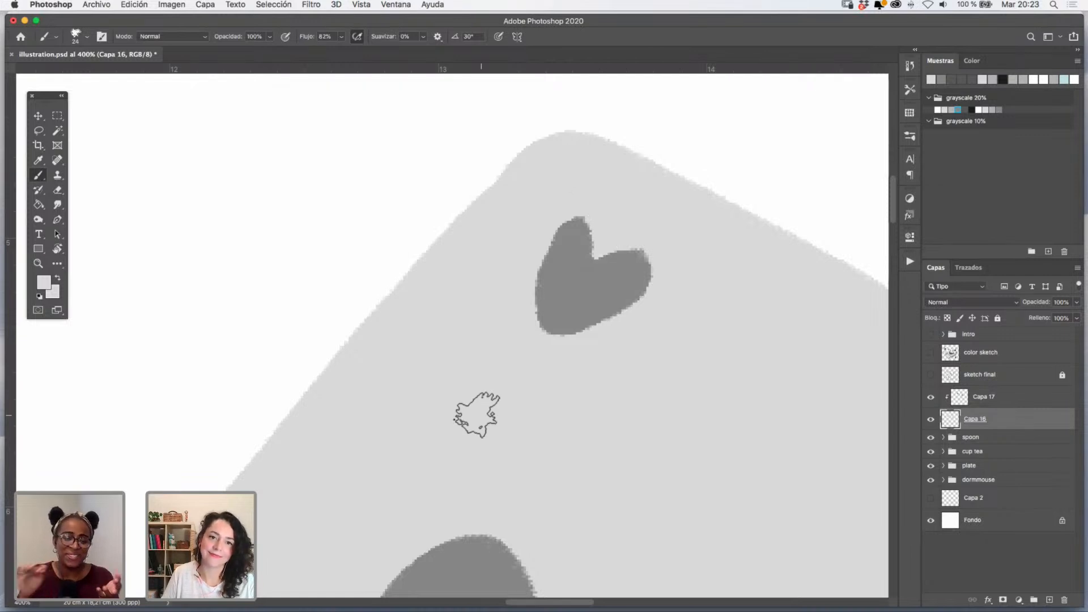
- Inspect the edges and symbols of the heart card and the club card up close for remaining gaps
key("space")
left_click_drag(619, 469, 646, 260)
mouse_move(478, 527)
left_mouse_down()
mouse_move(578, 330)
mouse_move(578, 274)
left_mouse_up()
mouse_move(172, 245)
left_mouse_down()
mouse_move(131, 296)
mouse_move(120, 337)
mouse_move(176, 402)
left_mouse_up()
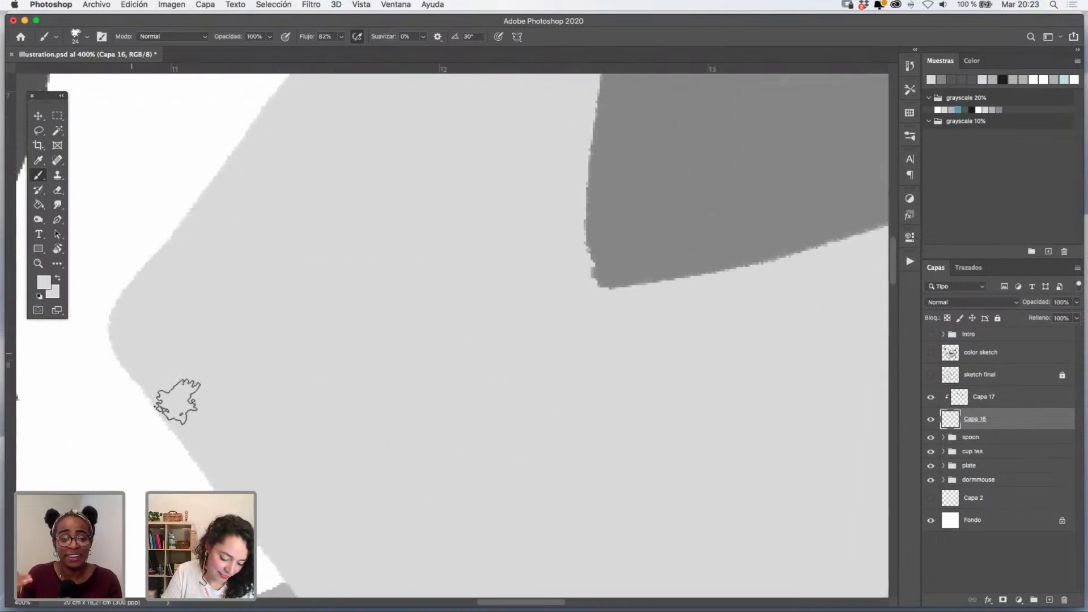
key("space")
left_click_drag(713, 556, 495, 175)
left_click_drag(752, 121, 539, 416)
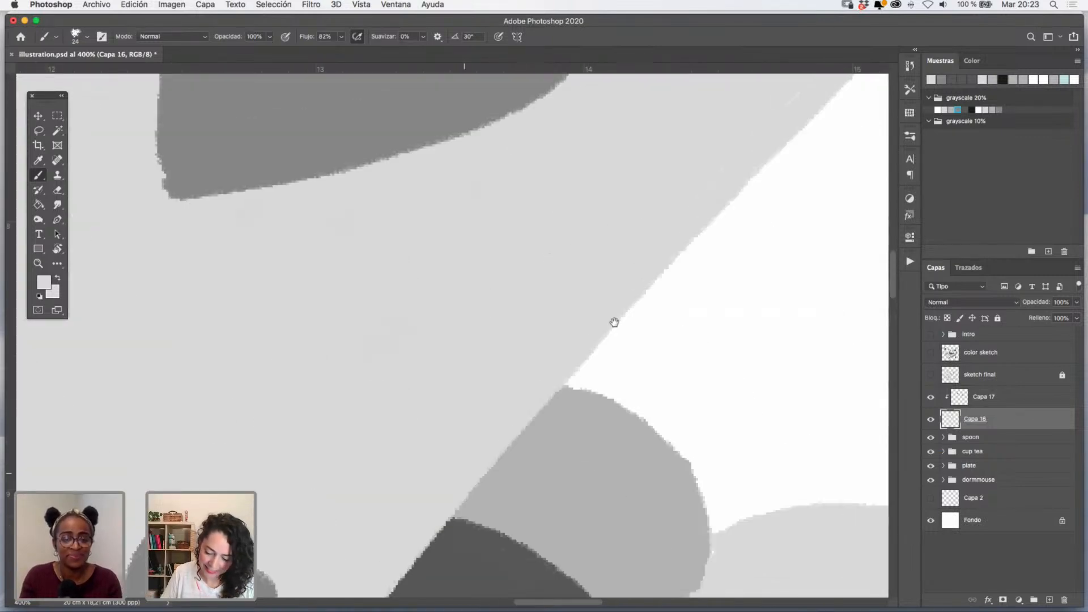
left_click_drag(780, 132, 497, 493)
left_click_drag(683, 258, 585, 397)
mouse_move(622, 204)
left_mouse_down()
mouse_move(658, 234)
mouse_move(674, 296)
mouse_move(626, 384)
left_mouse_up()
key("space")
mouse_move(347, 392)
left_mouse_down()
mouse_move(636, 374)
mouse_move(707, 325)
mouse_move(850, 433)
left_mouse_up()
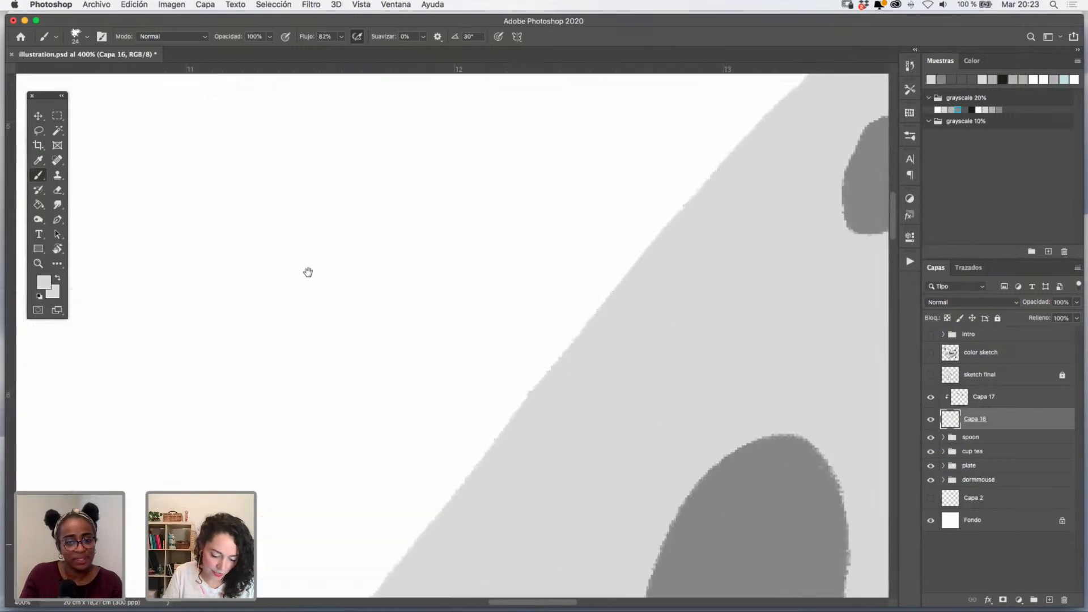
left_click_drag(308, 272, 607, 255)
left_click_drag(454, 278, 629, 250)
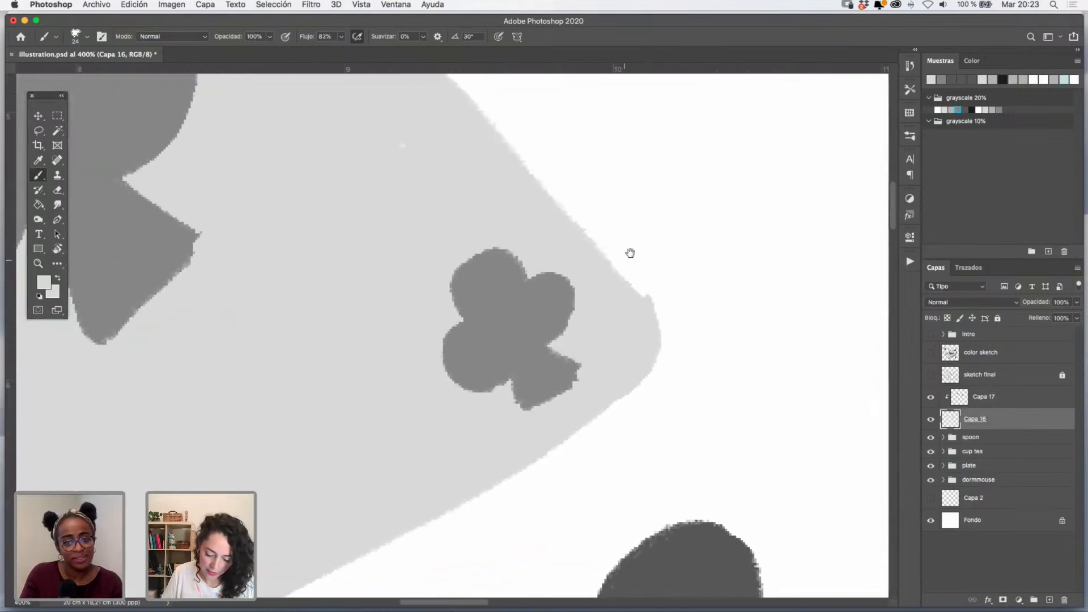
- Erase the right lobe area of the club card's lower-right small club on the card layer Capa 16
left_click(932, 400)
left_click(932, 400)
left_click(959, 396)
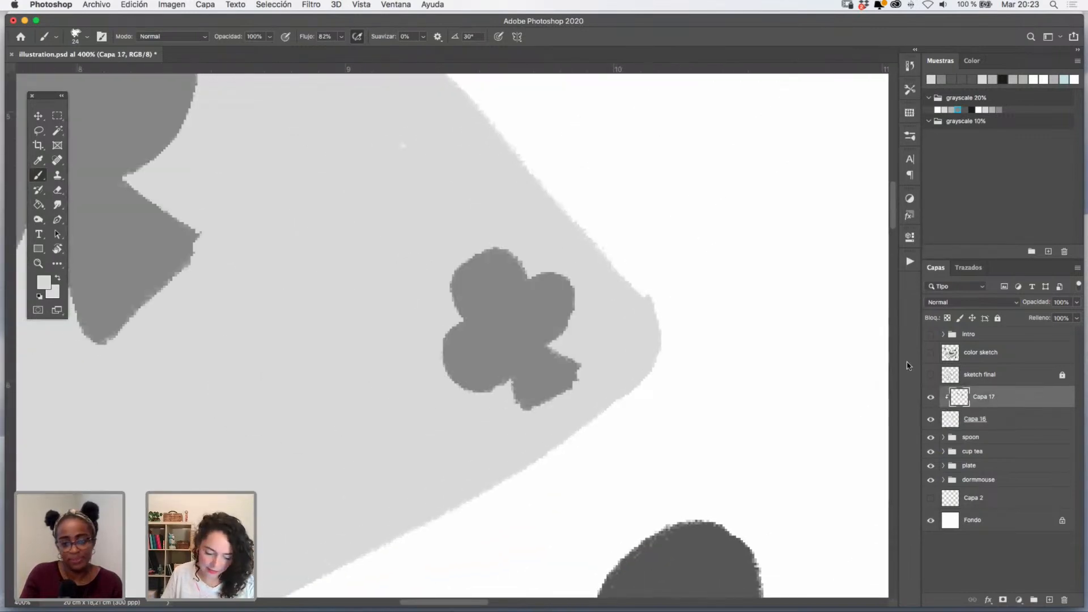
key("i")
left_click(552, 306)
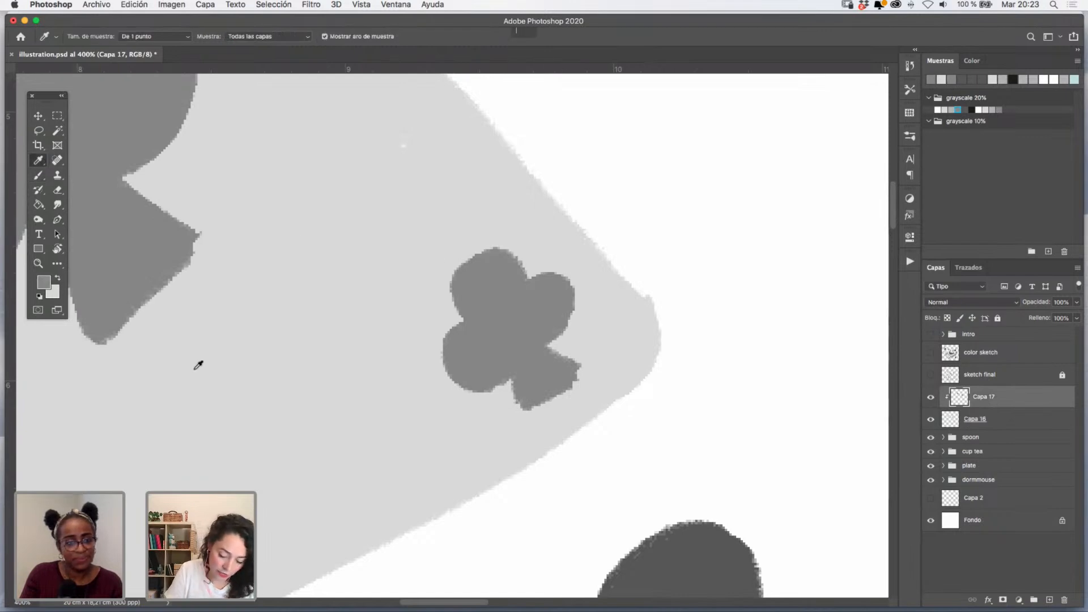
left_click(971, 417)
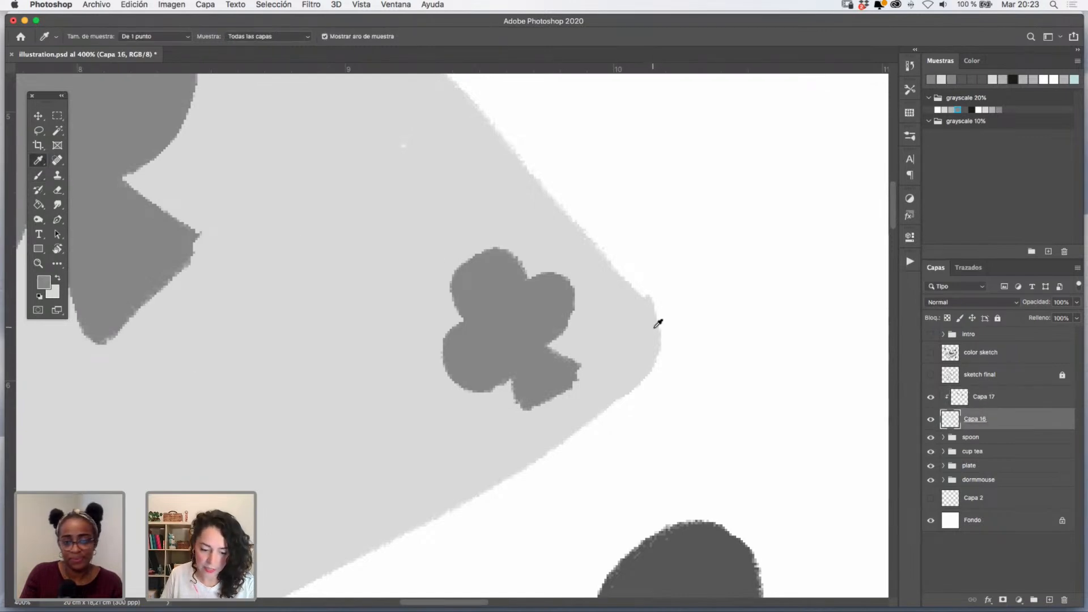
key("e")
left_click_drag(544, 325, 481, 325)
left_click_drag(573, 311, 535, 327)
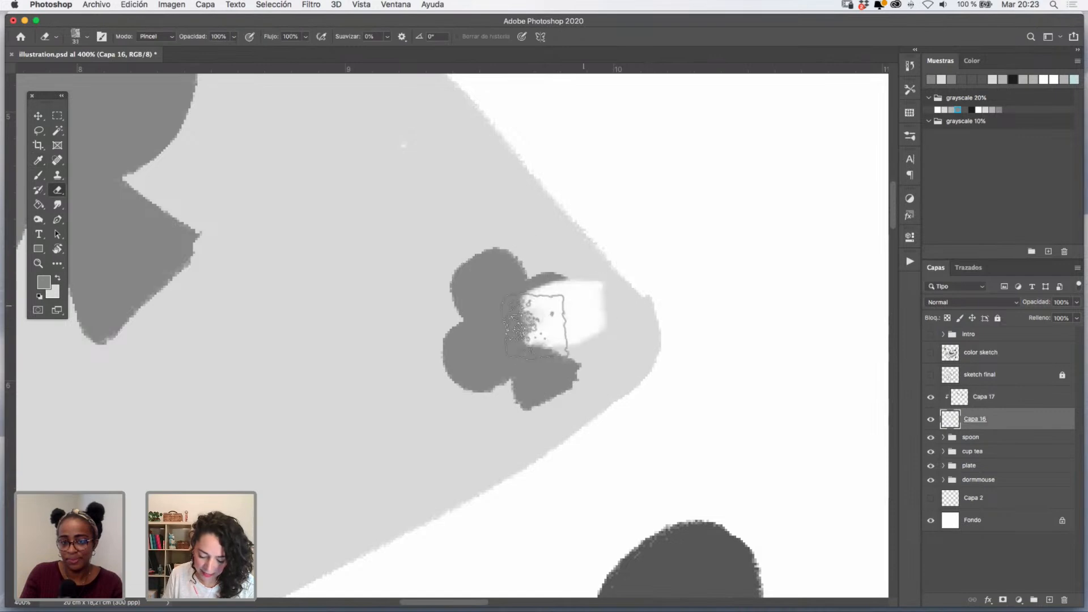
- Compare the card layer Capa 16 and the symbols layer Capa 17 around the erased area by hiding and showing each
left_click(930, 419)
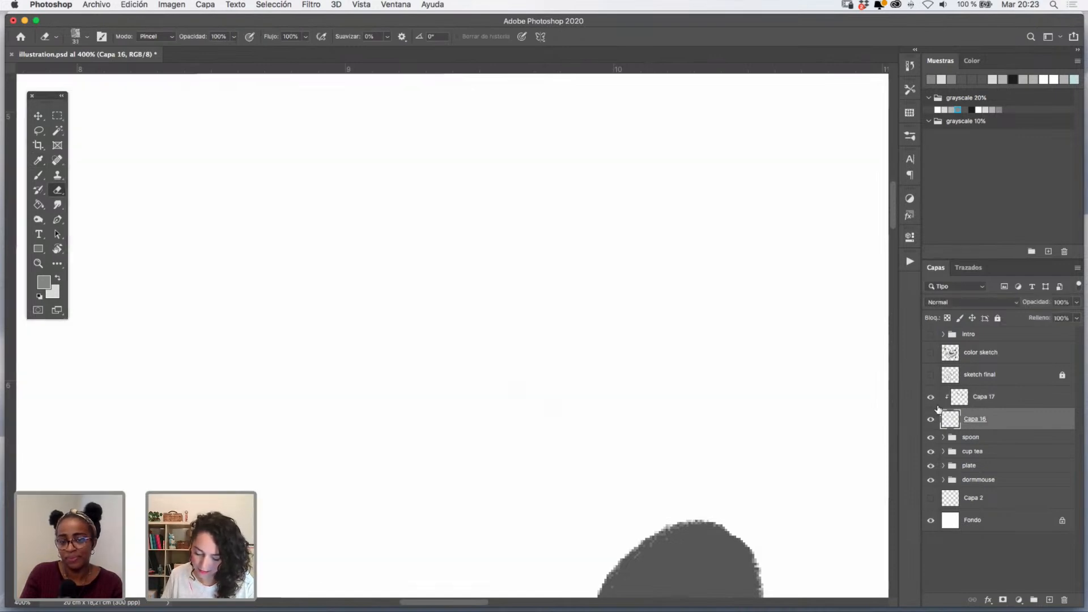
left_click(930, 419)
left_click(929, 396)
left_click(930, 396)
left_click(965, 401)
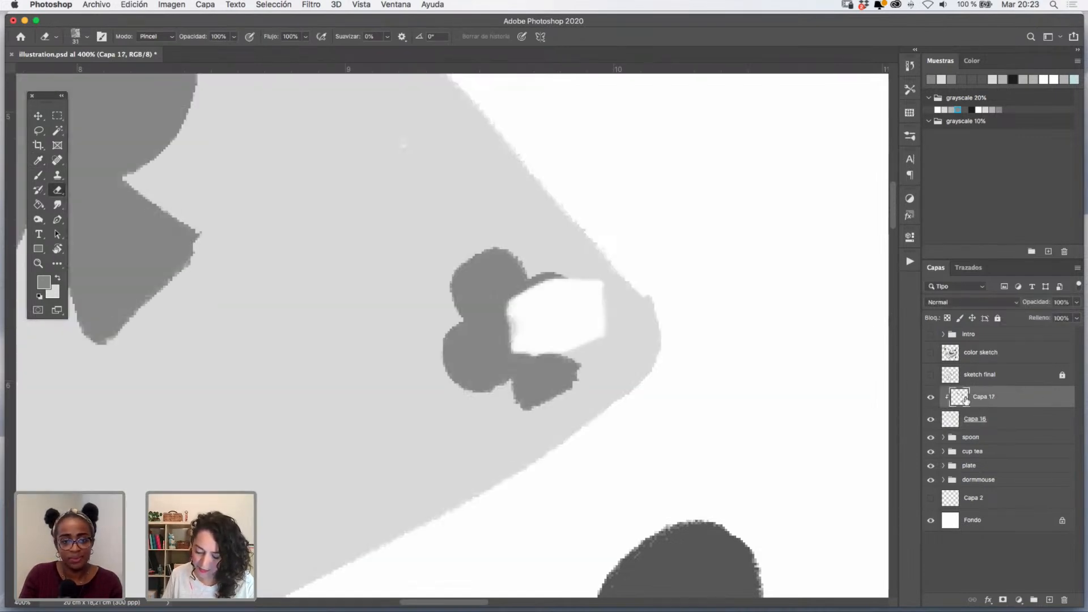
left_click(39, 161)
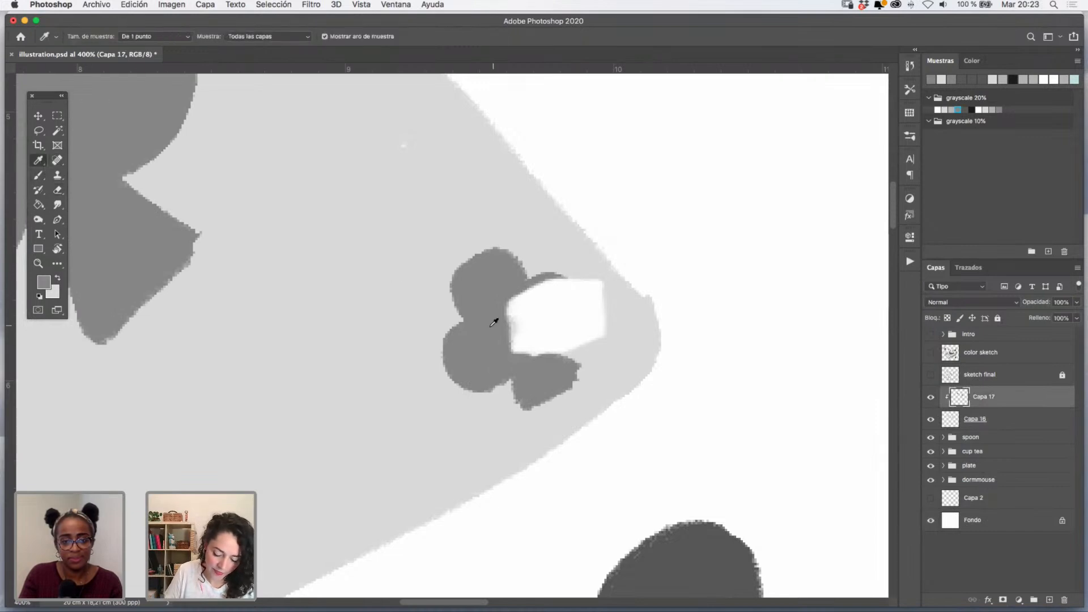
key("b")
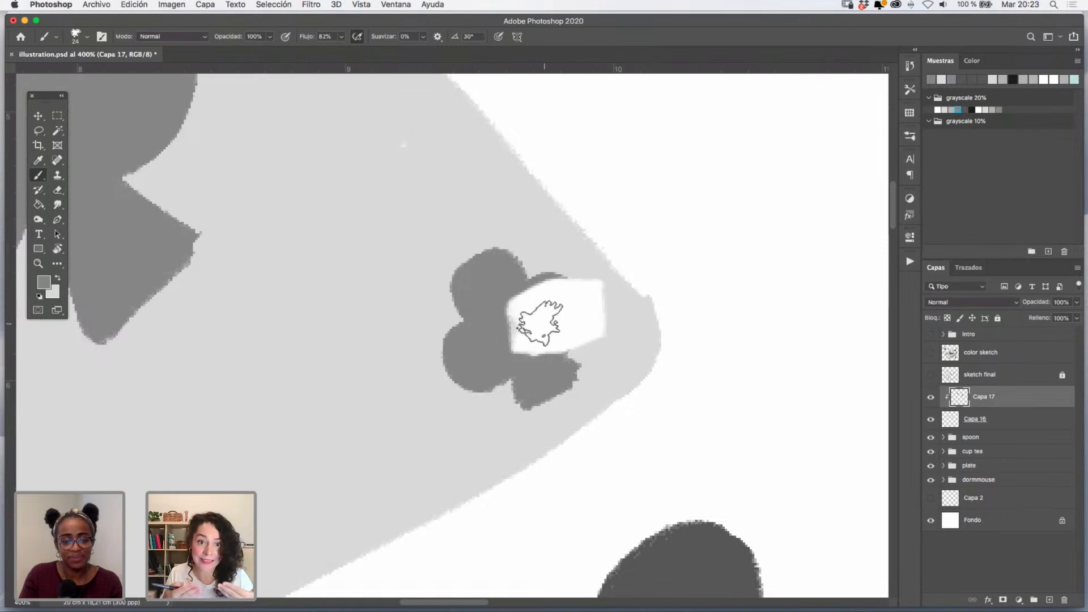
- Repaint the erased area around the lower-right small club on Capa 16 with the card's sampled light gray
left_click(985, 420)
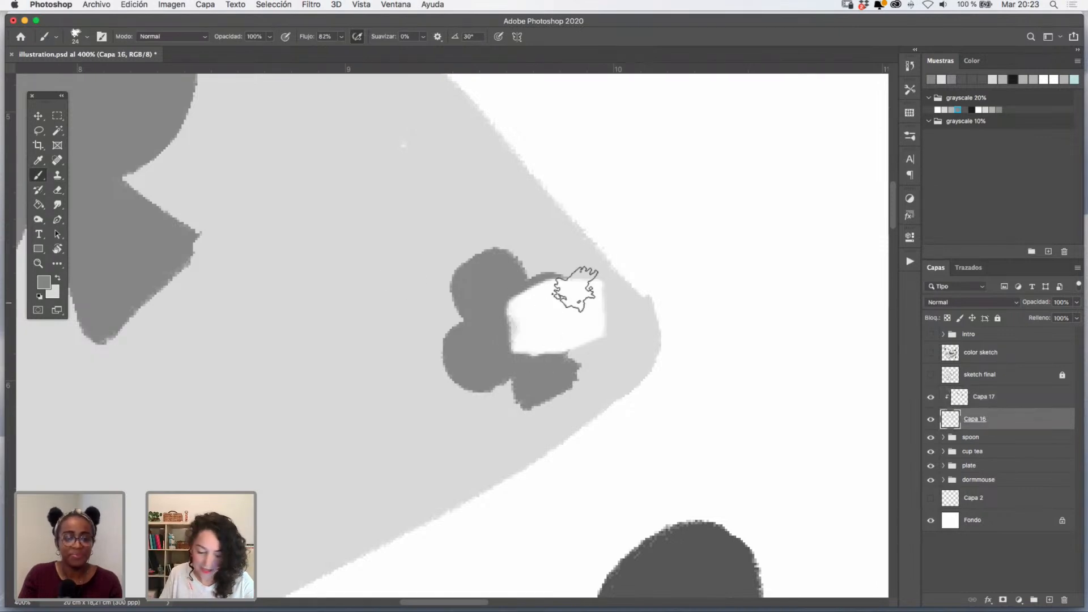
key("i")
left_click(299, 170)
key("b")
mouse_move(570, 295)
left_mouse_down()
mouse_move(526, 292)
mouse_move(538, 292)
mouse_move(560, 351)
mouse_move(581, 286)
mouse_move(581, 306)
mouse_move(591, 298)
mouse_move(634, 323)
left_mouse_up()
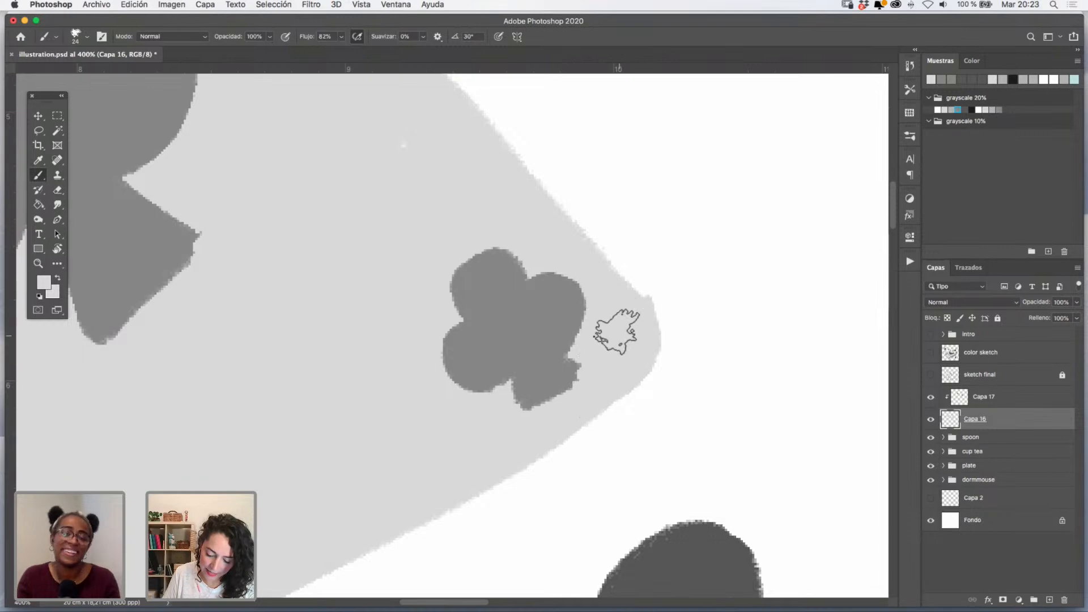
- Round out the lower-right small club's right lobe and touch up its edges on Capa 17 with its sampled medium gray
left_click(930, 398)
left_click(930, 398)
left_click(985, 395)
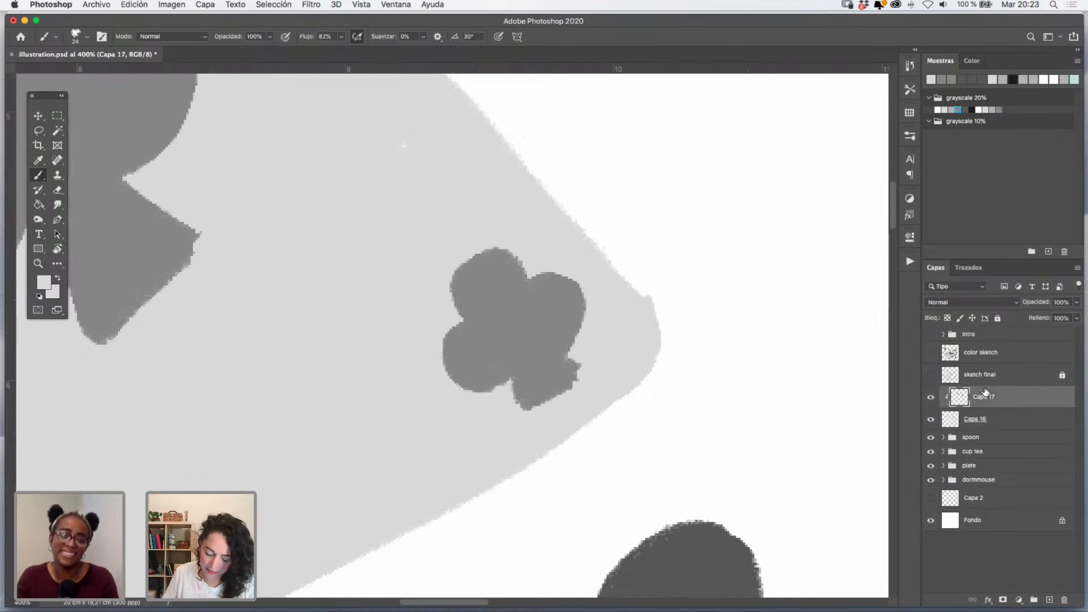
left_click(38, 159)
left_click(546, 313)
left_click(38, 175)
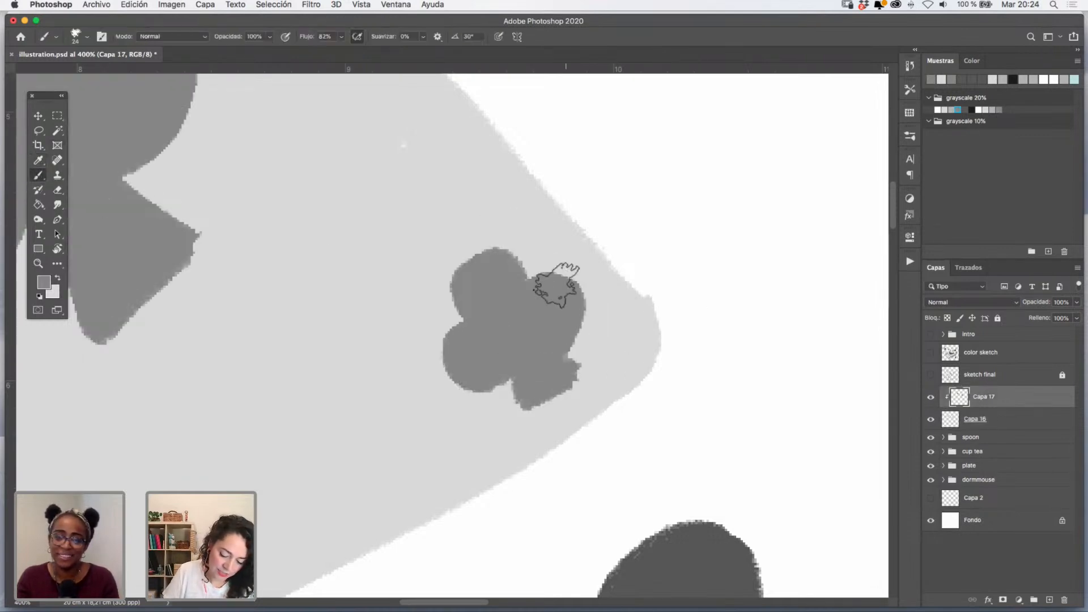
mouse_move(559, 310)
left_mouse_down()
mouse_move(530, 289)
mouse_move(577, 289)
mouse_move(549, 354)
left_mouse_up()
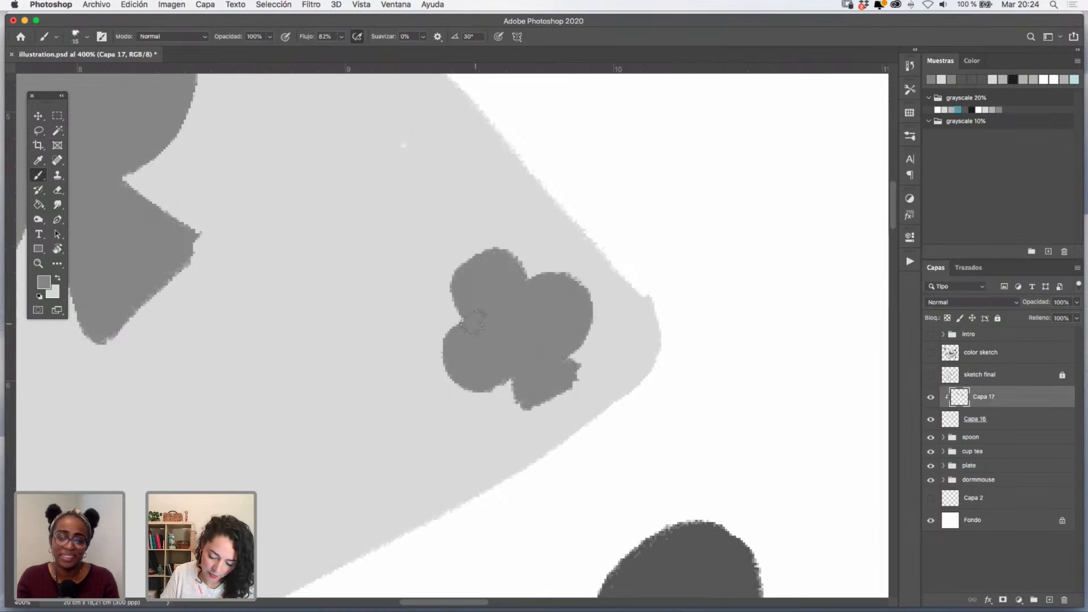
mouse_move(474, 323)
left_mouse_down()
mouse_move(545, 385)
mouse_move(520, 376)
mouse_move(575, 366)
left_mouse_up()
- Refine the large central club's stem and upper-left lobe, plus the upper-left small club's edge, in medium gray on Capa 17
left_click_drag(441, 304, 735, 400)
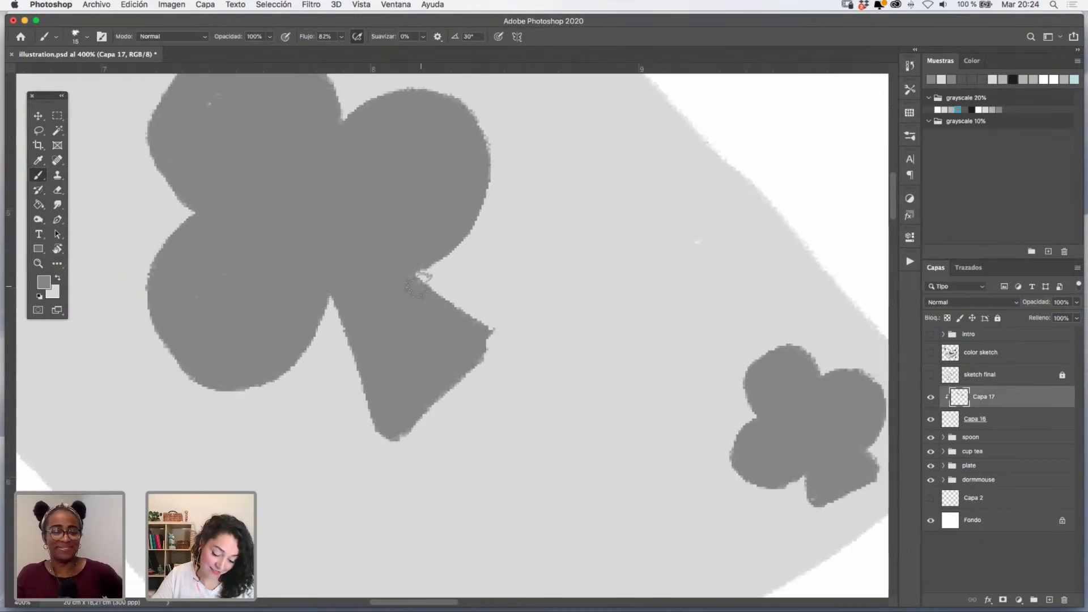
left_click_drag(401, 415, 503, 333)
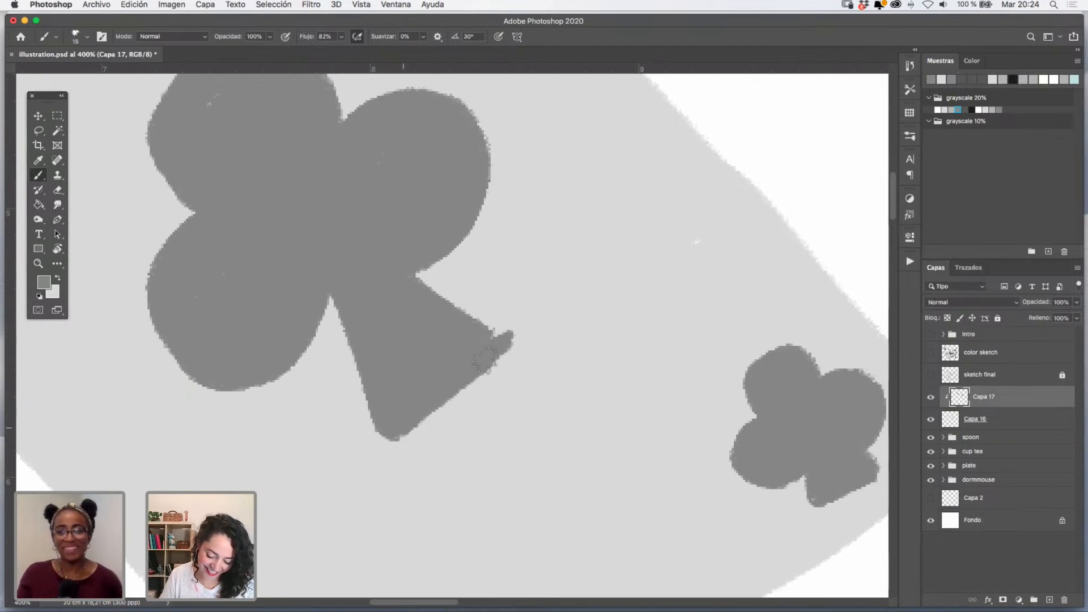
mouse_move(413, 294)
left_mouse_down()
mouse_move(473, 318)
mouse_move(612, 441)
left_mouse_up()
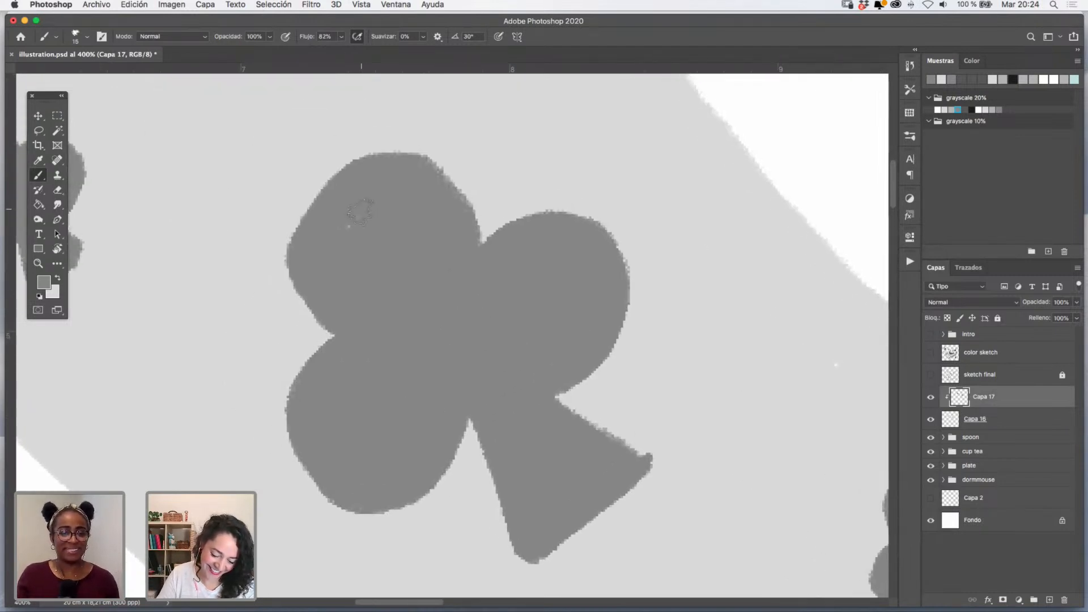
mouse_move(357, 165)
left_mouse_down()
mouse_move(315, 191)
mouse_move(312, 289)
left_mouse_up()
mouse_move(409, 168)
left_mouse_down()
mouse_move(459, 199)
mouse_move(444, 265)
left_mouse_up()
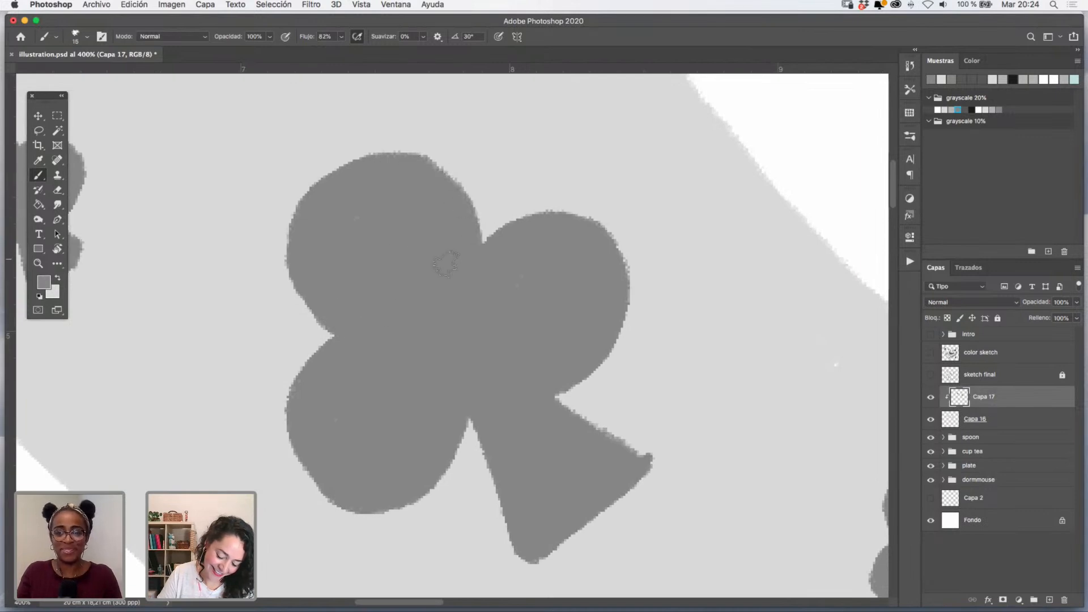
left_click_drag(296, 267, 577, 328)
mouse_move(324, 338)
left_mouse_down()
mouse_move(353, 300)
mouse_move(327, 264)
left_mouse_up()
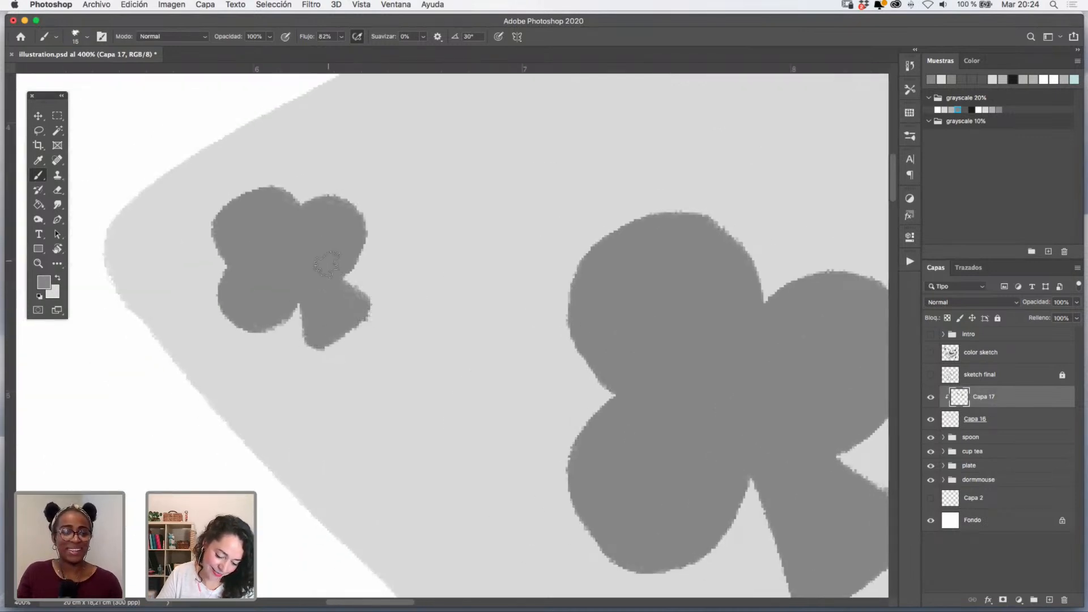
- Review the whole illustration and compare the symbols on the two cards
left_click(38, 264)
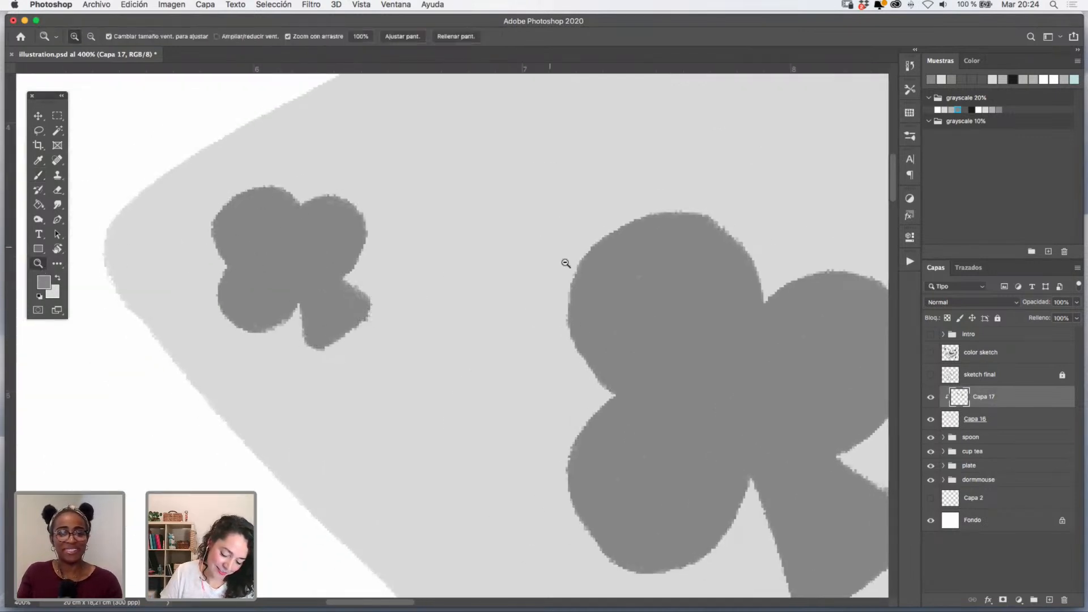
left_click(600, 342)
left_click(600, 342)
left_click(600, 342)
left_click(600, 341)
left_click(706, 400)
left_click(719, 408, "alt")
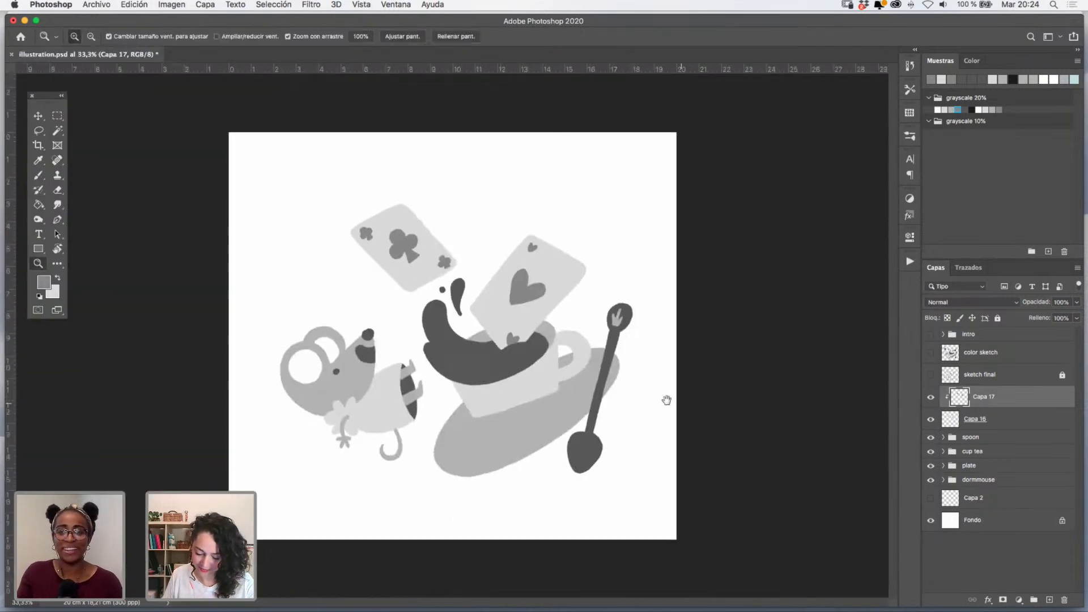
left_click(494, 288)
left_click(494, 288)
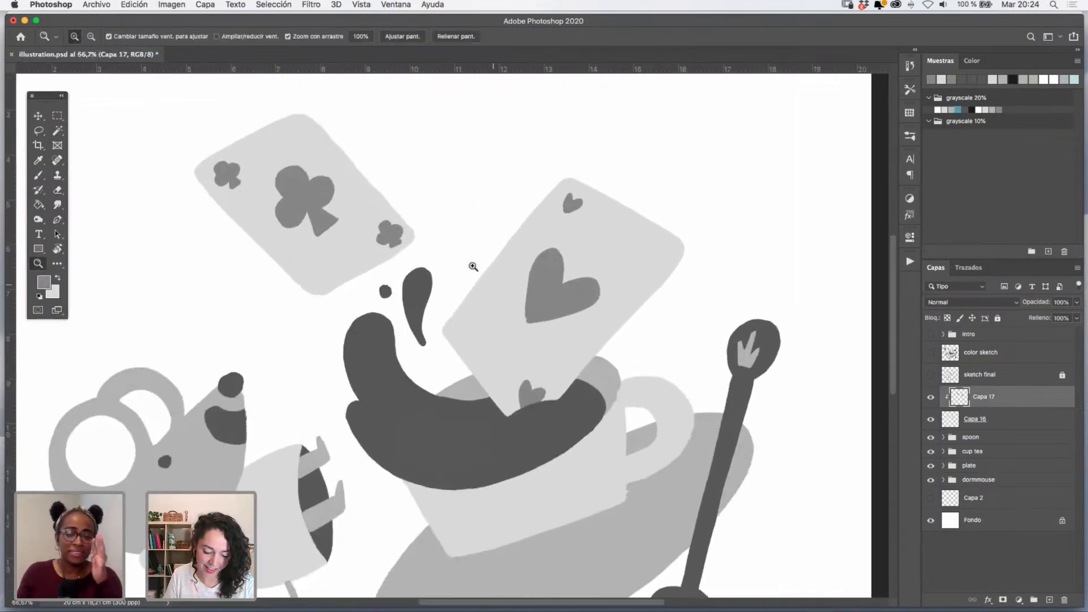
- Lasso the club card's lower-right small club, scale it to about 82%, and reposition it within the card's corner
left_click(474, 272)
left_click_drag(471, 300, 594, 453)
left_click(503, 369)
left_click(519, 334)
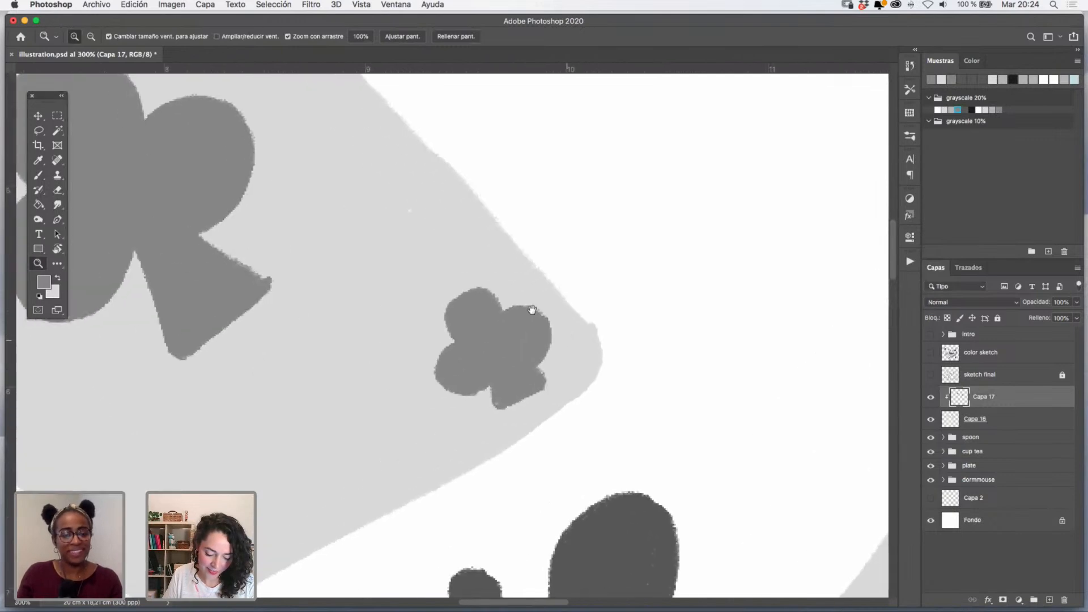
key("l")
mouse_move(501, 254)
left_mouse_down()
mouse_move(483, 425)
mouse_move(494, 255)
left_mouse_up()
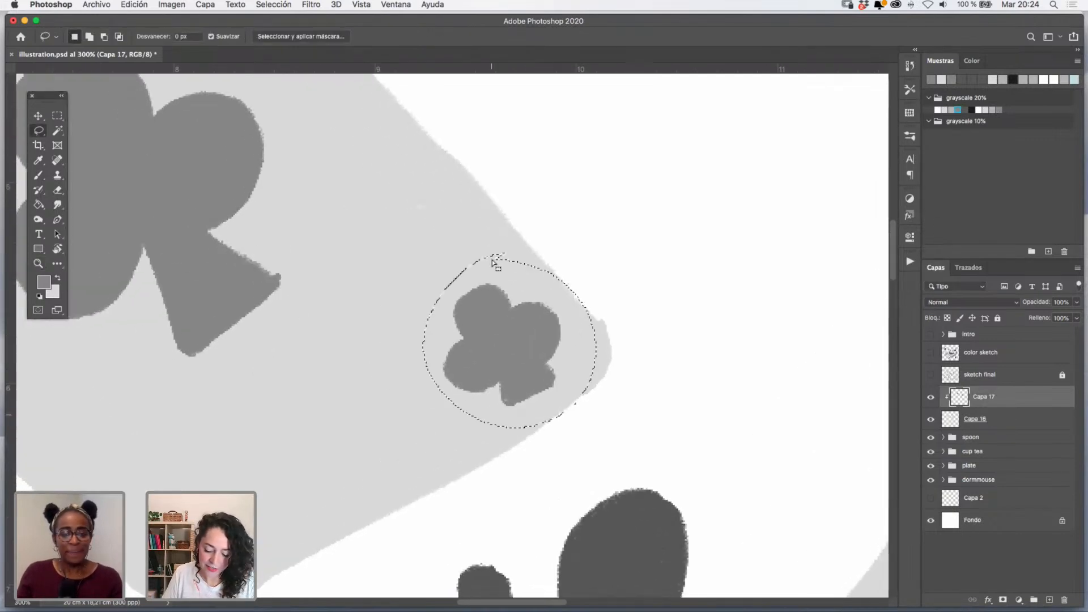
key("ctrl+t")
left_click_drag(595, 253, 570, 279)
left_click_drag(533, 338, 549, 330)
left_click_drag(588, 266, 581, 274)
left_click_drag(529, 344, 532, 340)
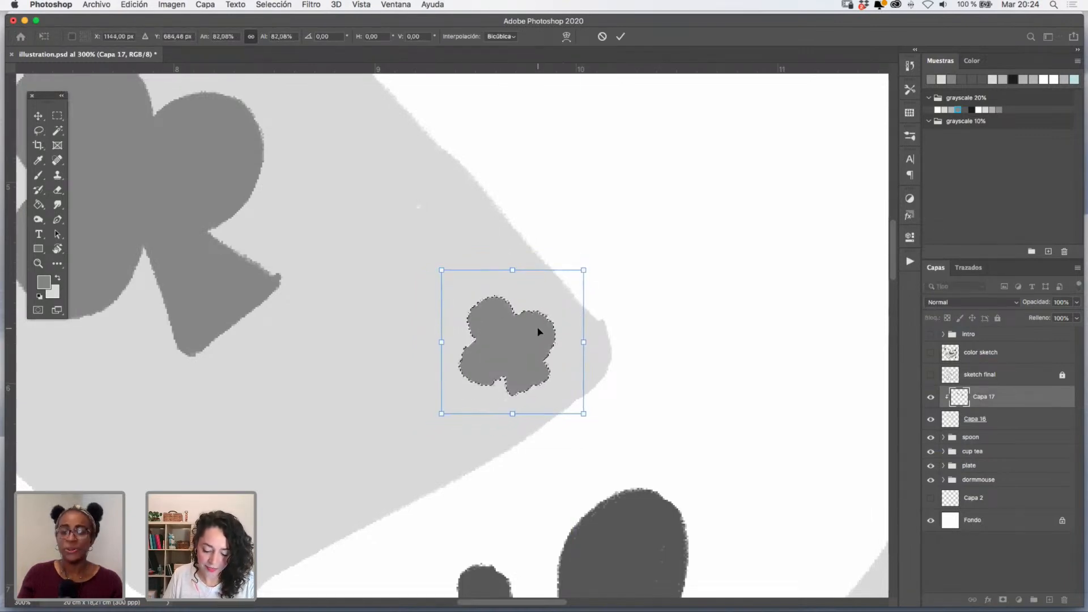
key("Return")
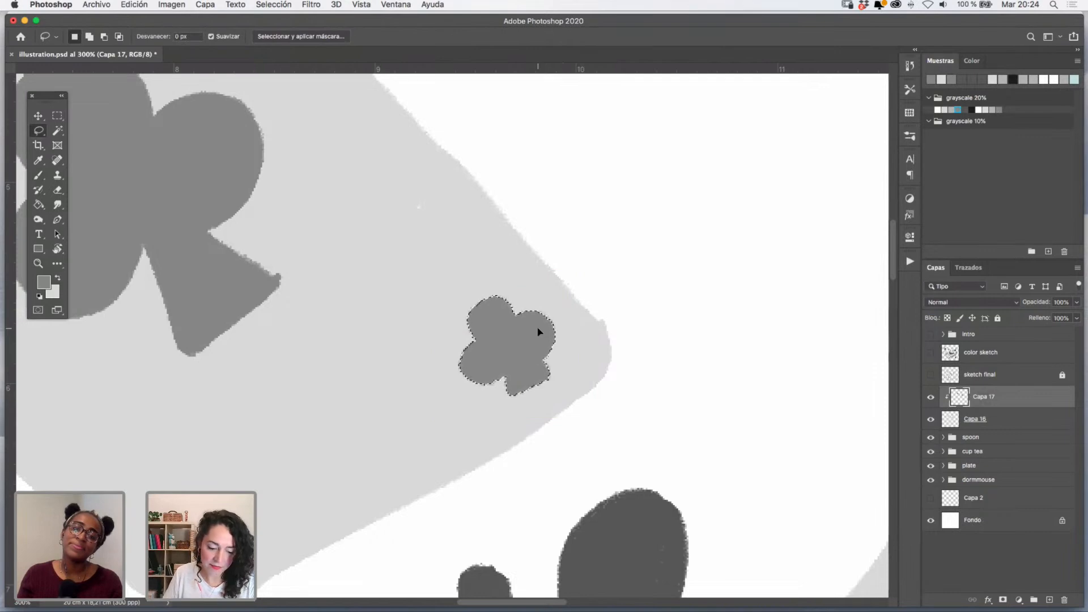
key("ctrl+d")
- Smooth the club card's lower-left edge and bottom corner on Capa 16 with the Brush, using its sampled light gray
key("z")
left_click(478, 354, "alt")
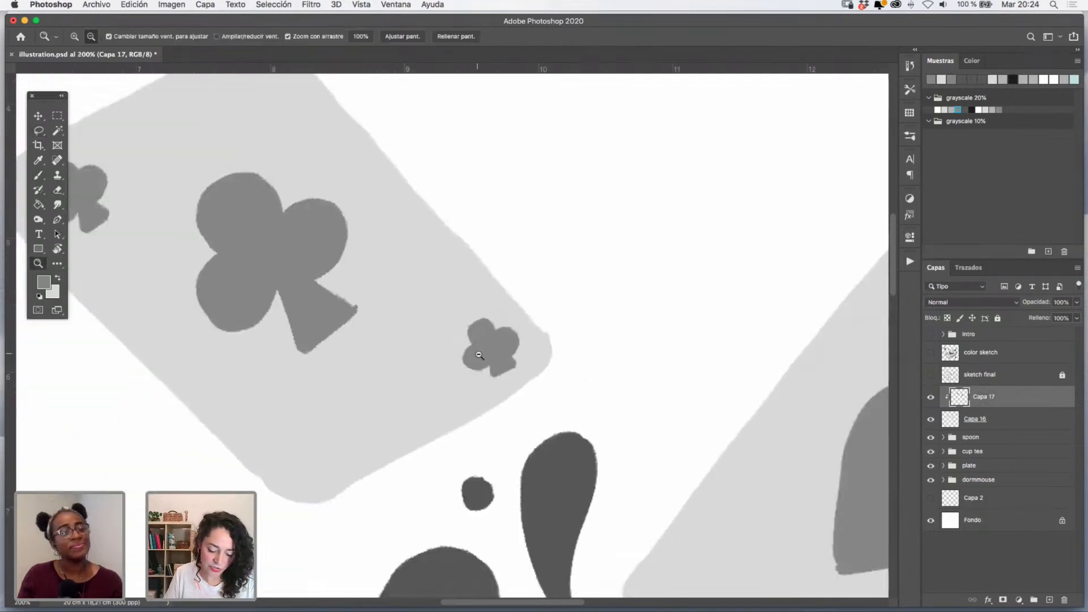
left_click(479, 355, "alt")
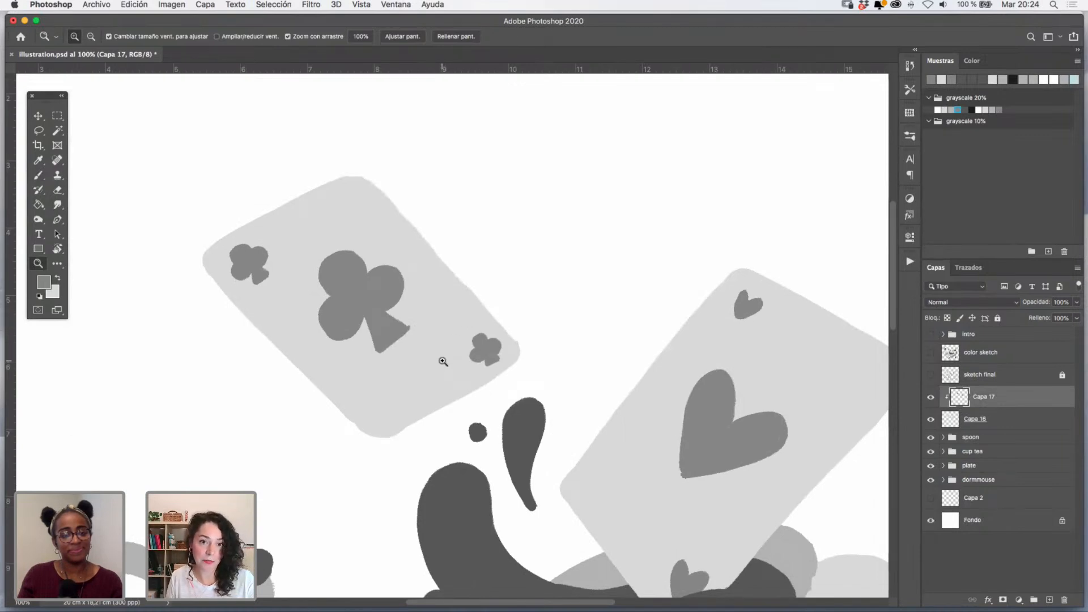
left_click(401, 417)
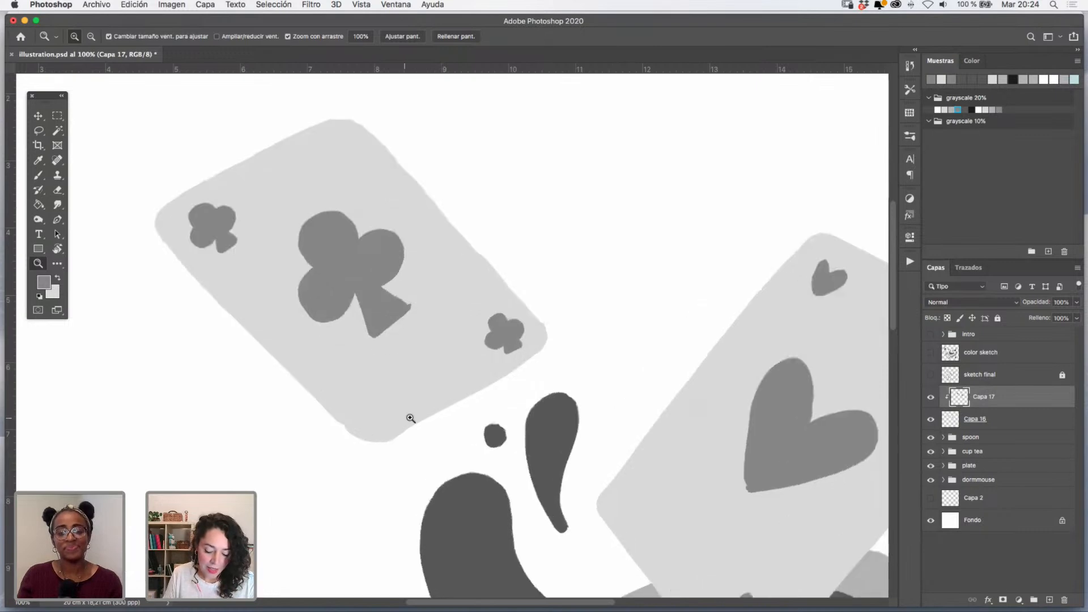
left_click(985, 420)
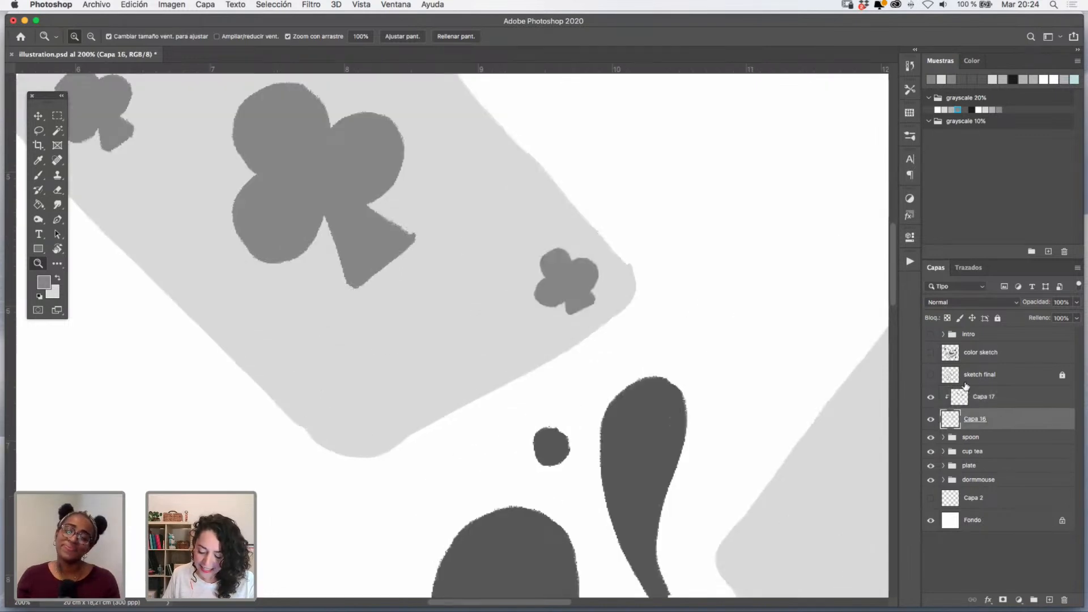
key("i")
left_click(126, 177)
key("b")
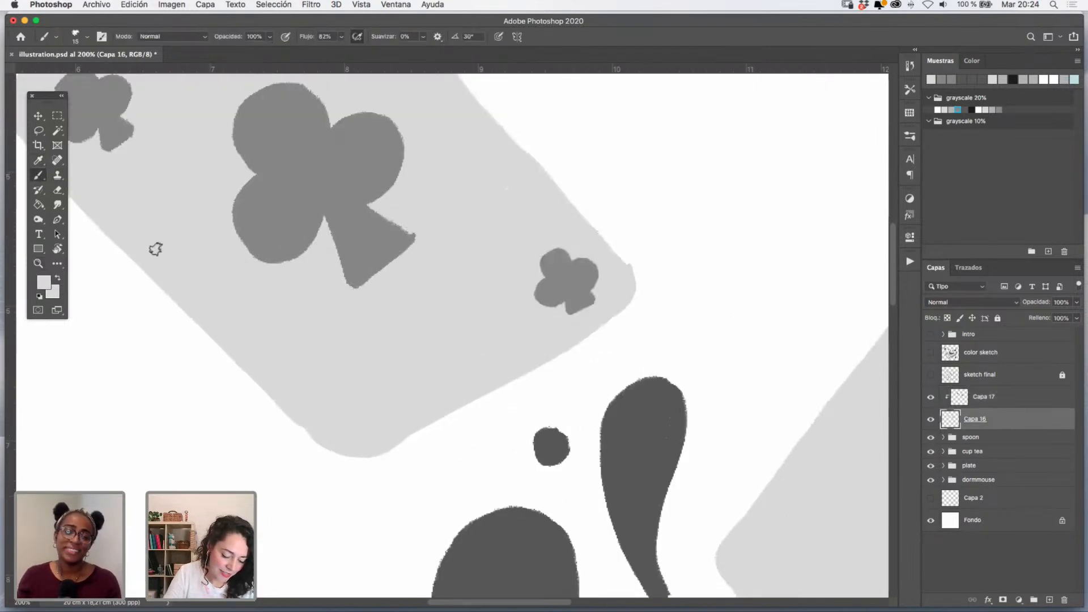
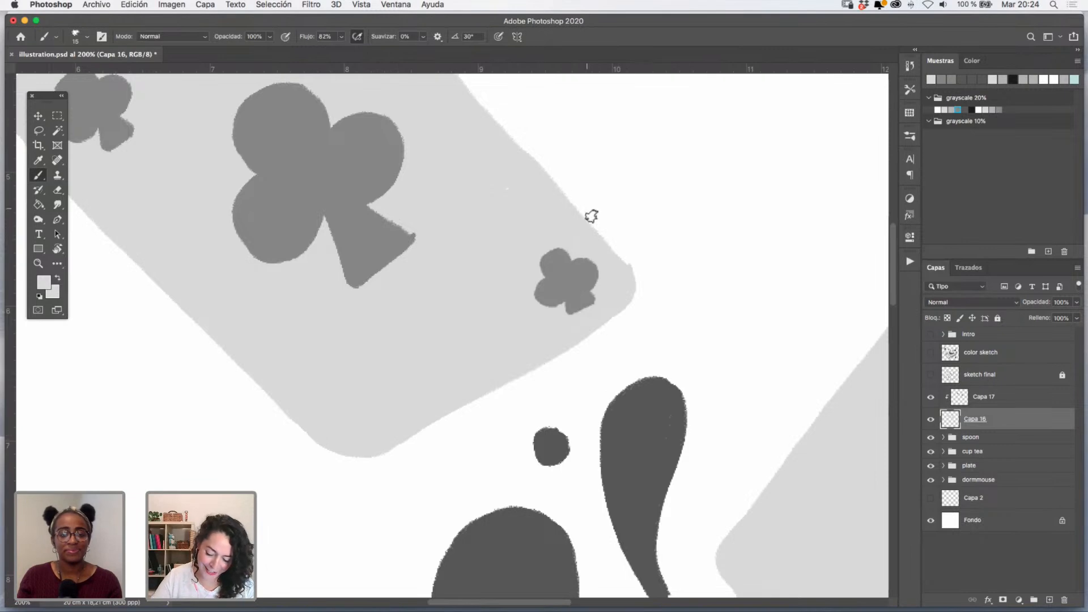
- Straighten the club card's upper-right edge and round its adjoining corners in light gray on Capa 16
left_click_drag(541, 197, 560, 327)
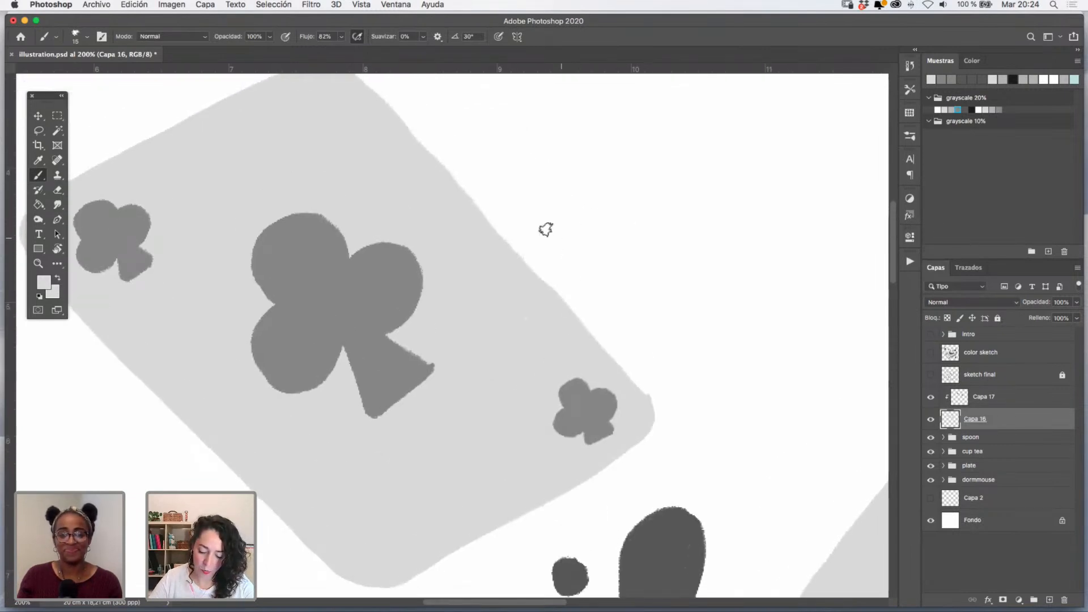
mouse_move(442, 172)
left_mouse_down()
mouse_move(455, 172)
mouse_move(643, 397)
left_mouse_up()
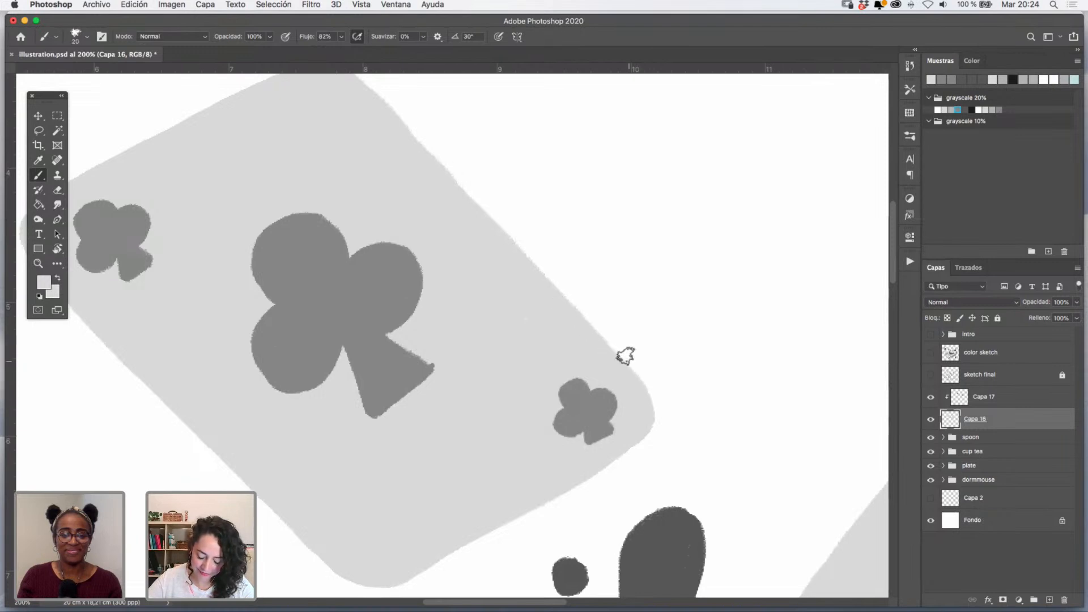
left_click_drag(622, 306, 658, 393)
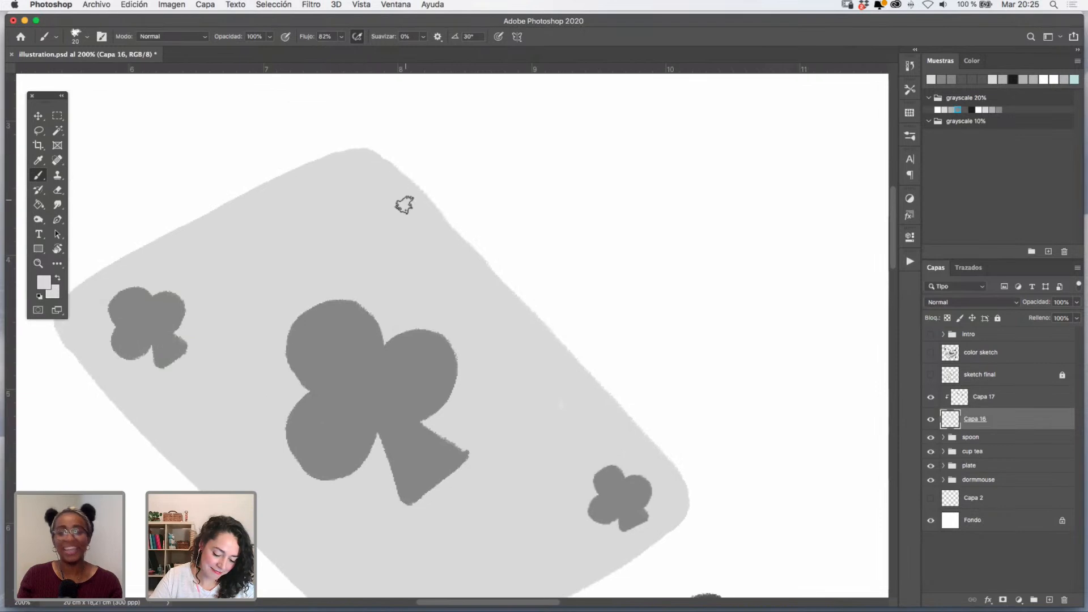
left_click_drag(385, 233, 478, 178)
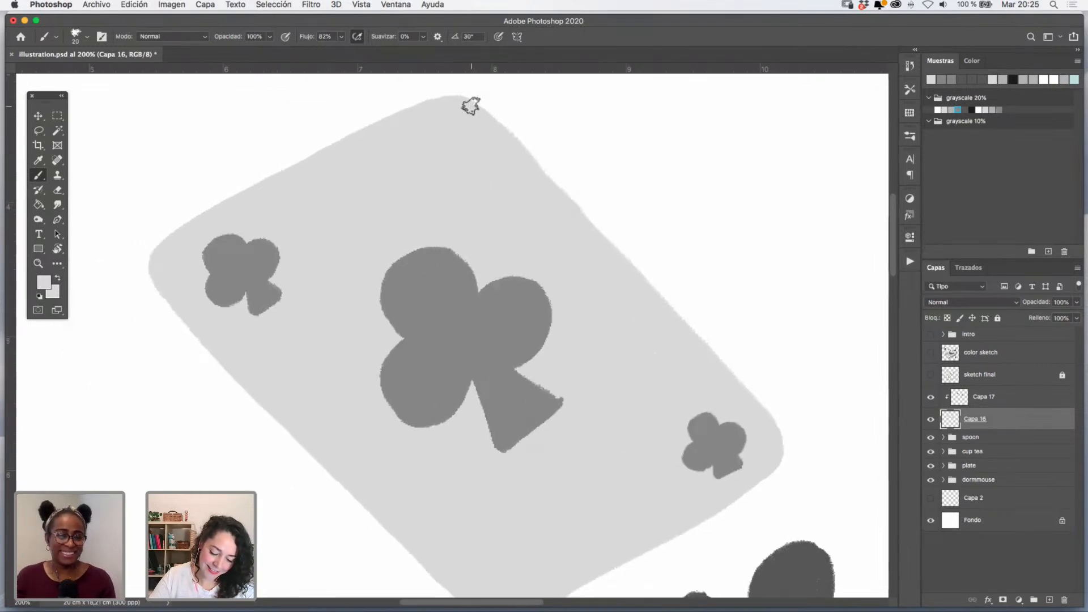
- Compare the whole painted illustration with the sketch final layer and leave that sketch layer visible
left_click(39, 263)
left_click(592, 294, "alt")
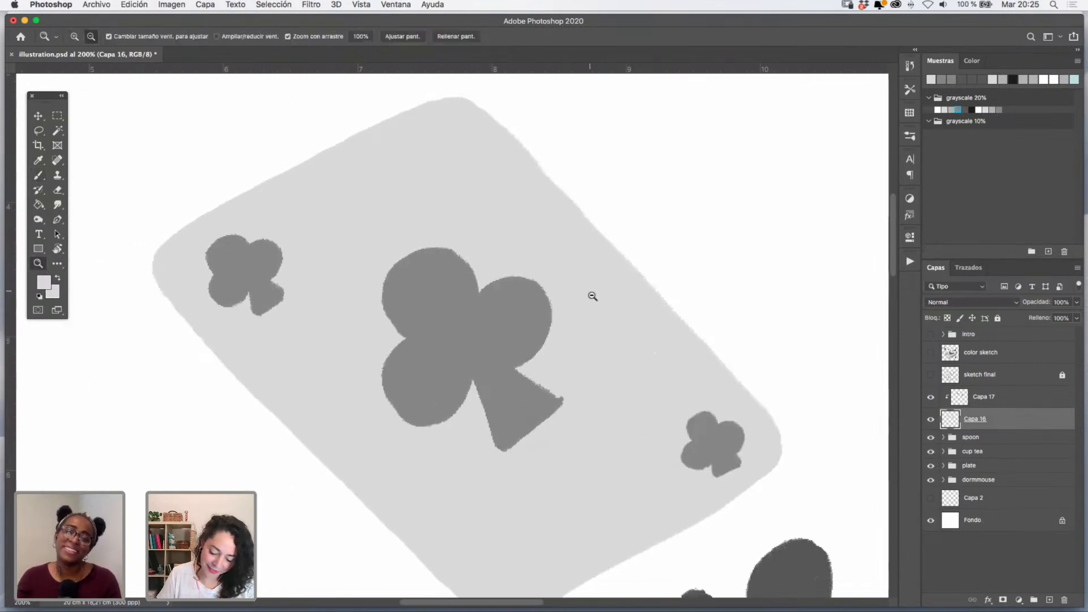
left_click(593, 295, "alt")
left_click(593, 294, "alt")
left_click_drag(718, 435, 625, 339)
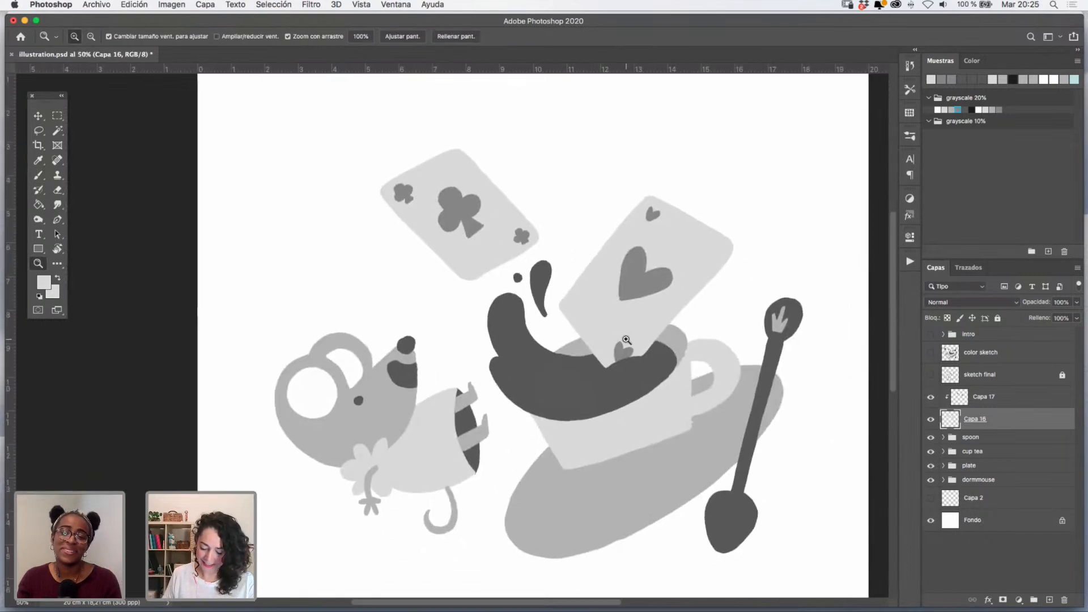
left_click_drag(675, 401, 666, 390)
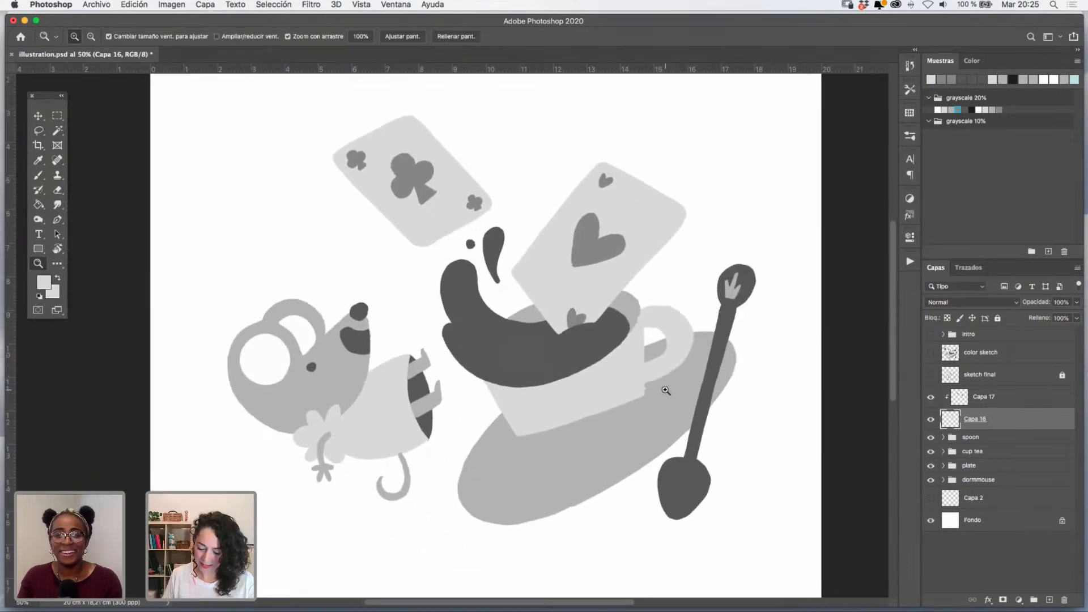
left_click(931, 375)
left_click(931, 376)
left_click(931, 376)
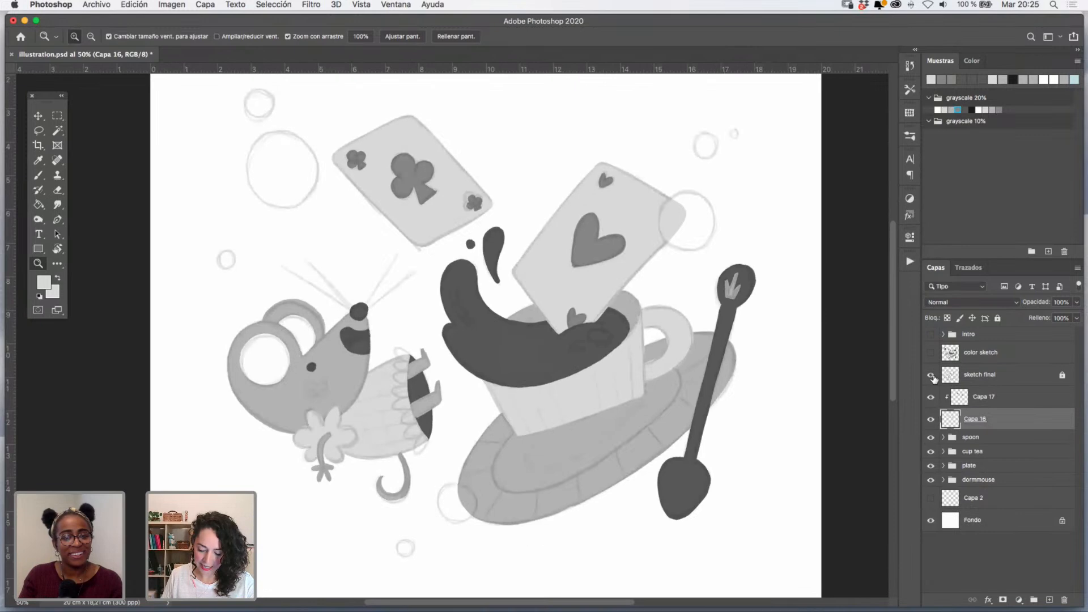
left_click(932, 376)
left_click(932, 376)
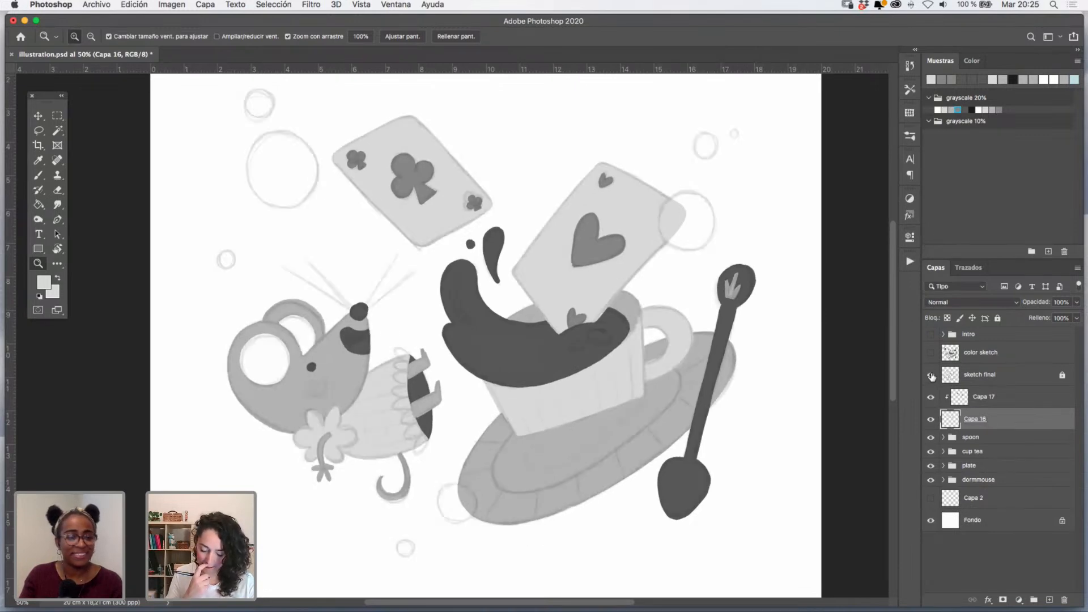
- Group Capa 17 and Capa 16 together and name the group "cards"
left_click(990, 398)
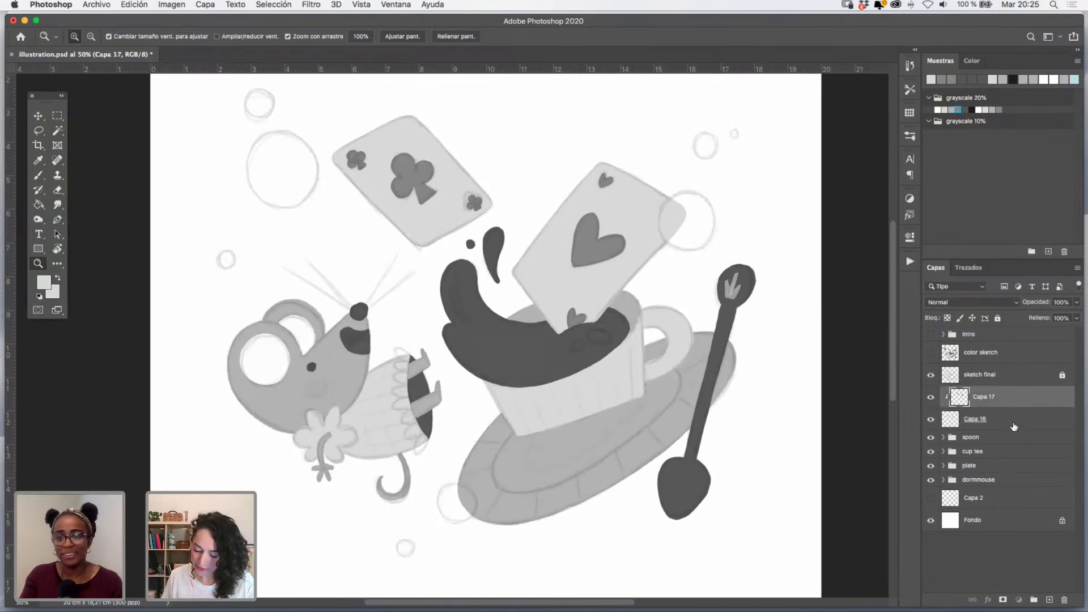
left_click(1014, 427, "shift")
left_click(1034, 599)
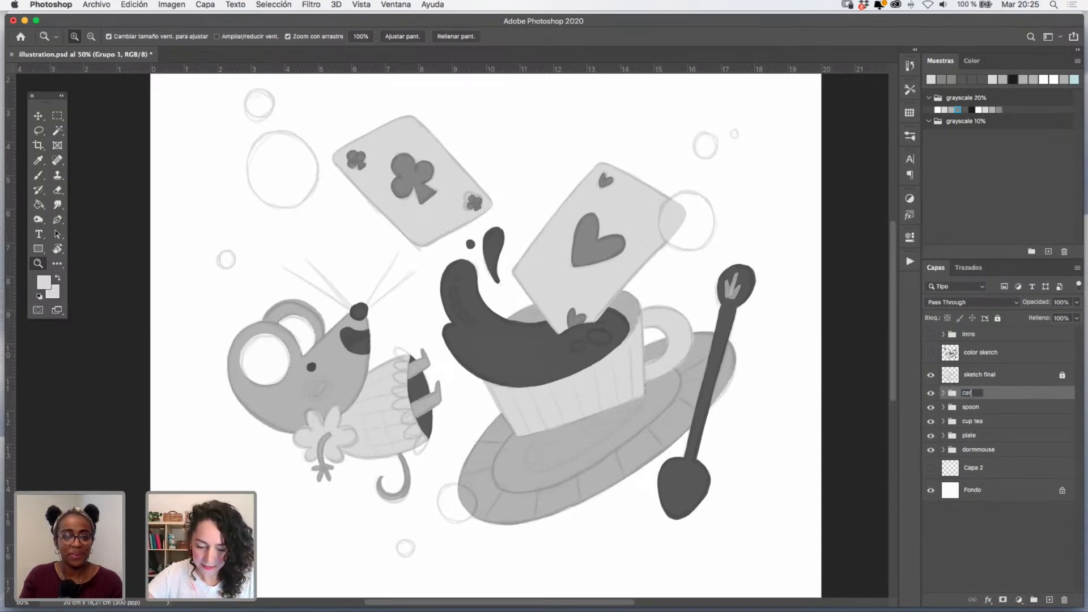
key("Return")
- Create a new layer above the cards group and sample the tea splash's dark gray for the Brush
left_click(1050, 600)
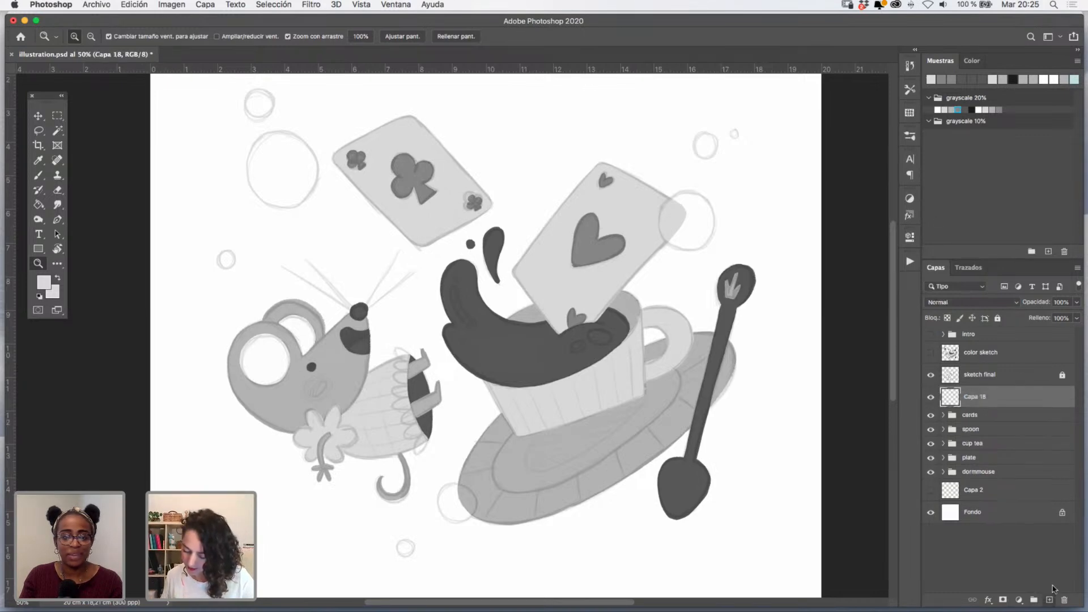
left_click(39, 164)
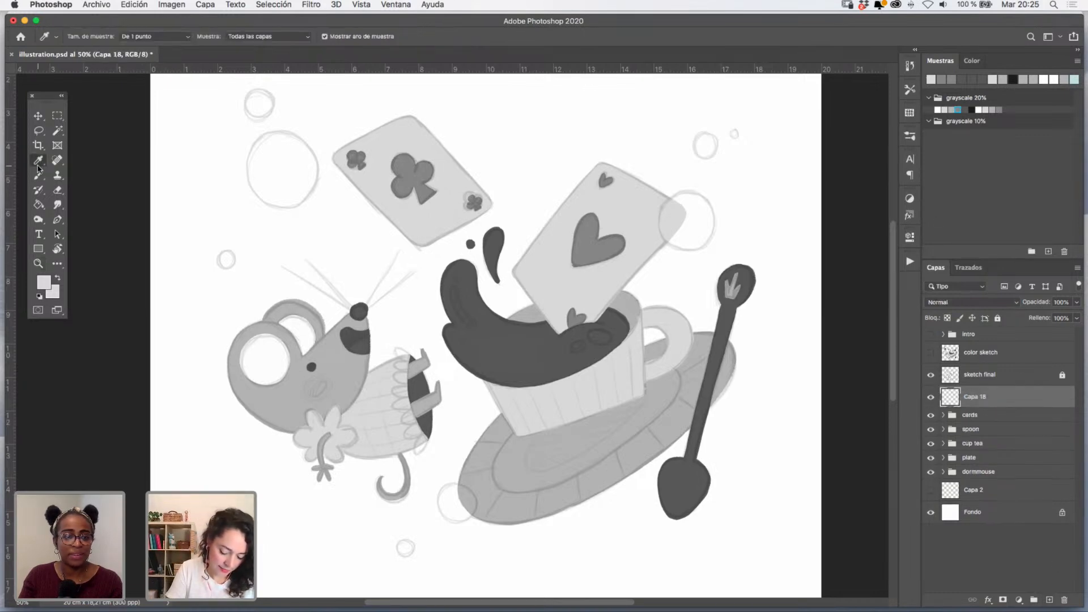
left_click(515, 339)
left_click(39, 176)
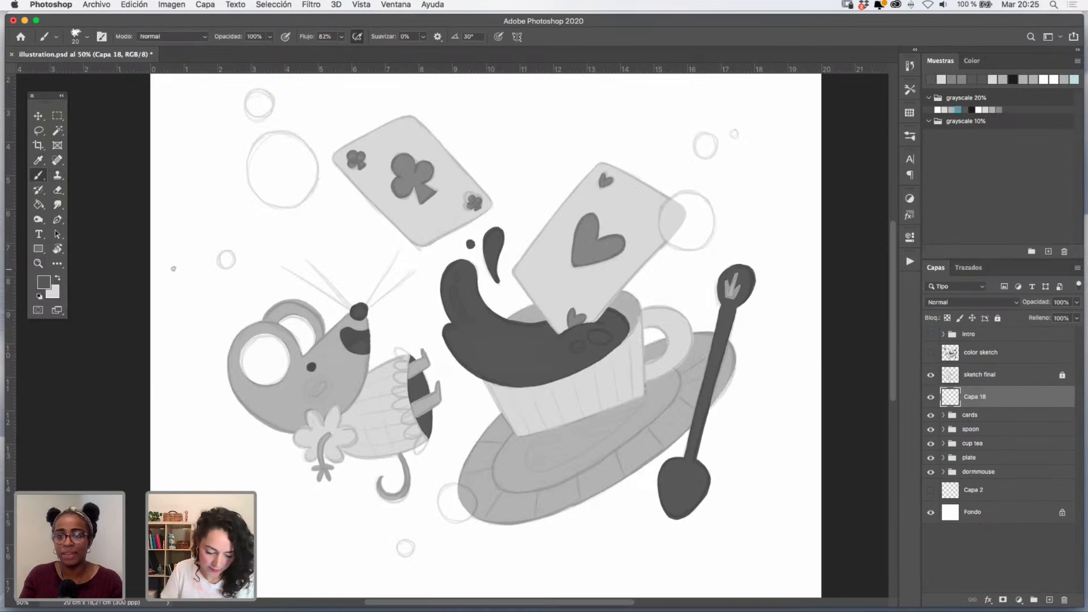
- Paint the sketched bubble overlapping the heart card's right corner as a solid dark gray circle on Capa 18
left_click(40, 264)
left_click(704, 229)
left_click(698, 220)
left_click_drag(698, 220, 644, 299)
left_click(643, 298)
left_click(39, 177)
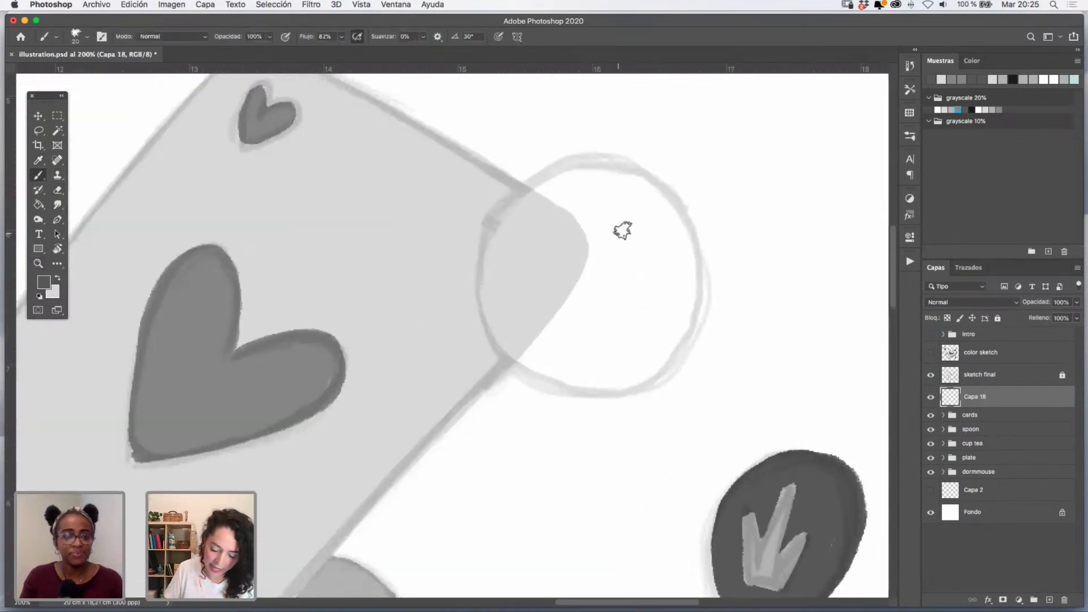
mouse_move(644, 177)
left_mouse_down()
mouse_move(502, 231)
mouse_move(541, 367)
mouse_move(639, 364)
mouse_move(661, 233)
mouse_move(516, 256)
mouse_move(623, 308)
mouse_move(545, 306)
mouse_move(565, 279)
mouse_move(622, 312)
mouse_move(614, 350)
mouse_move(552, 212)
mouse_move(511, 209)
mouse_move(604, 189)
mouse_move(680, 265)
mouse_move(647, 343)
left_mouse_up()
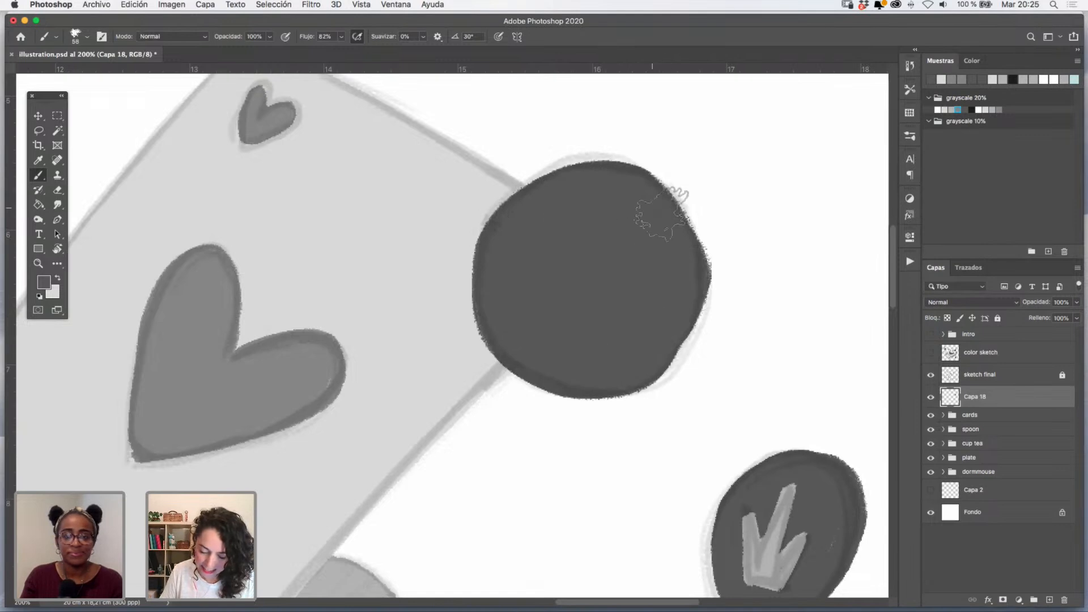
left_click_drag(658, 225, 643, 351)
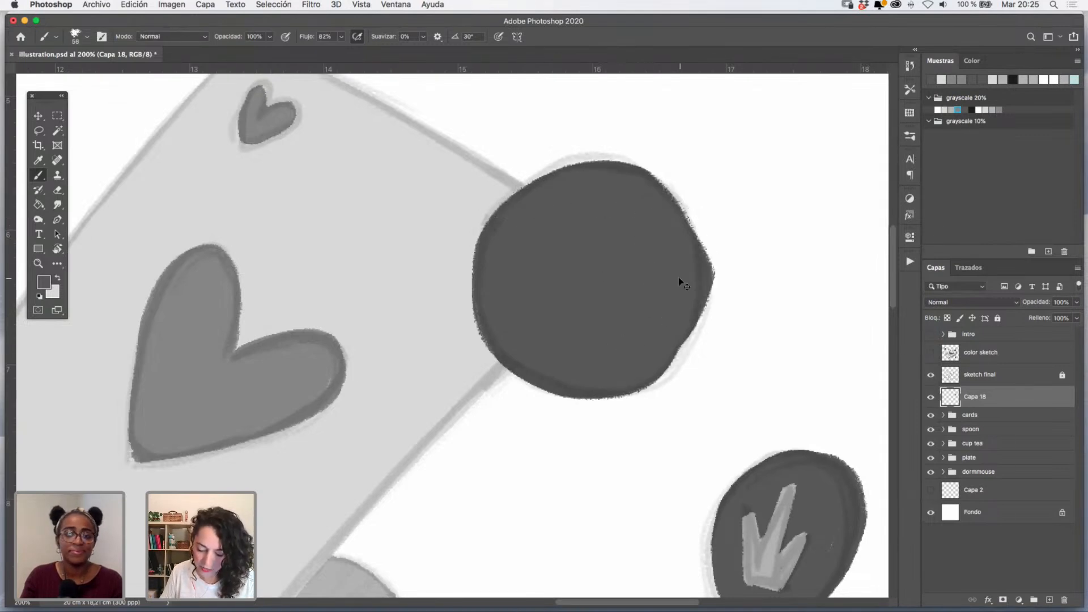
key("super+z")
mouse_move(598, 184)
left_mouse_down()
mouse_move(634, 189)
mouse_move(686, 283)
mouse_move(646, 356)
mouse_move(672, 267)
left_mouse_up()
- Fill the two small sketched bubbles above the heart card with dark gray on Capa 18
left_click_drag(697, 214, 658, 456)
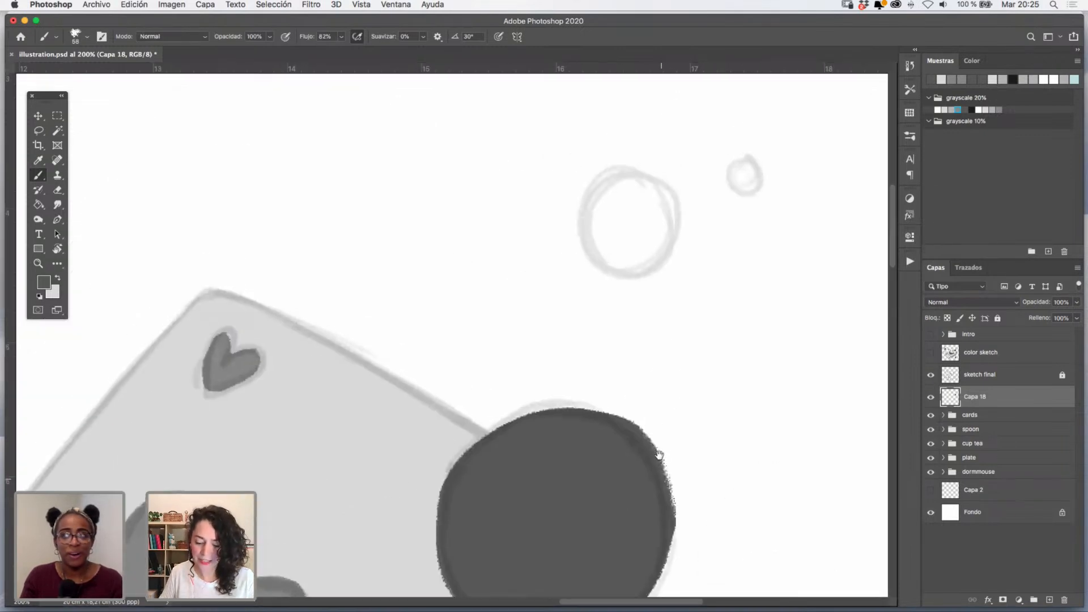
left_click_drag(642, 216, 636, 216)
mouse_move(635, 179)
left_mouse_down()
mouse_move(595, 258)
mouse_move(617, 182)
mouse_move(642, 222)
mouse_move(621, 220)
mouse_move(633, 205)
mouse_move(615, 221)
left_mouse_up()
left_click_drag(750, 160, 748, 170)
- Paint the small bubble above the mouse and the one at the illustration's upper left in dark gray on Capa 18
key("space")
left_click_drag(300, 365, 873, 305)
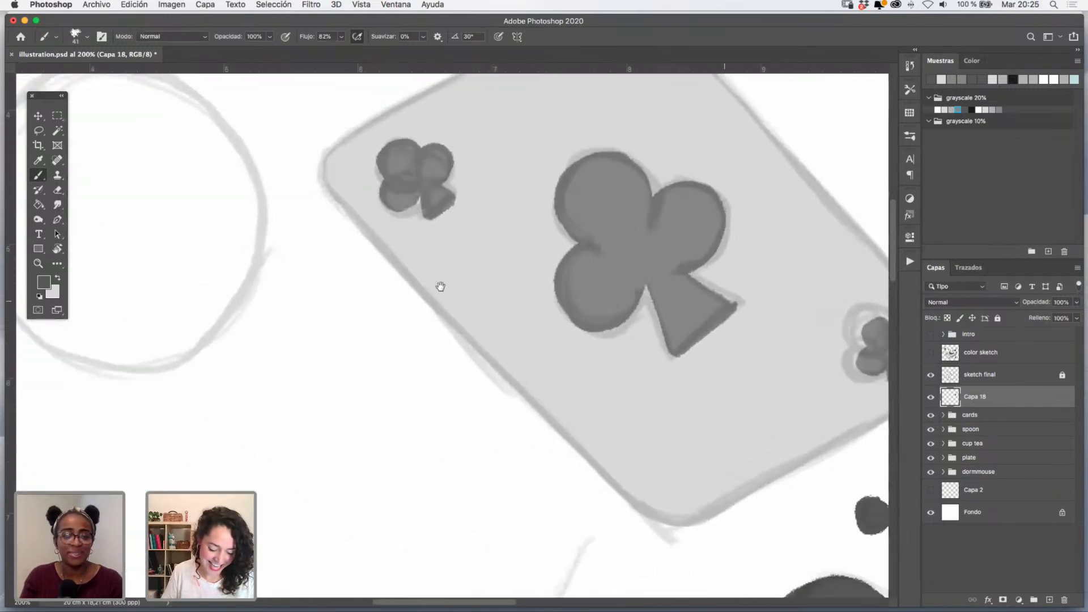
mouse_move(331, 419)
left_mouse_down()
mouse_move(293, 461)
mouse_move(340, 429)
mouse_move(324, 452)
mouse_move(325, 426)
left_mouse_up()
key("space")
left_click_drag(557, 204, 531, 316)
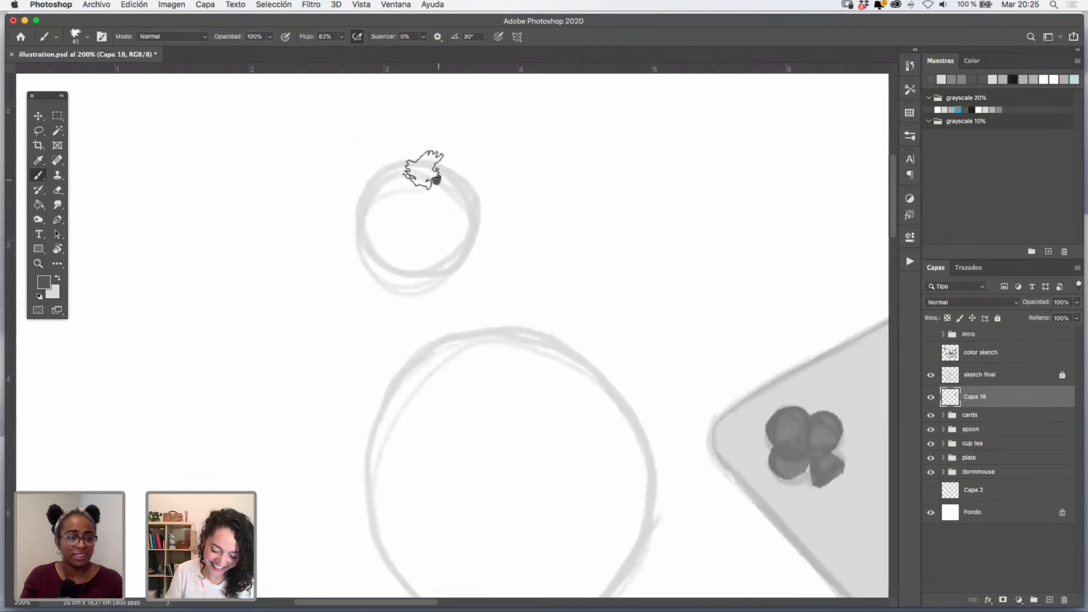
mouse_move(425, 165)
left_mouse_down()
mouse_move(368, 226)
mouse_move(454, 243)
mouse_move(412, 184)
mouse_move(436, 207)
mouse_move(413, 234)
left_mouse_up()
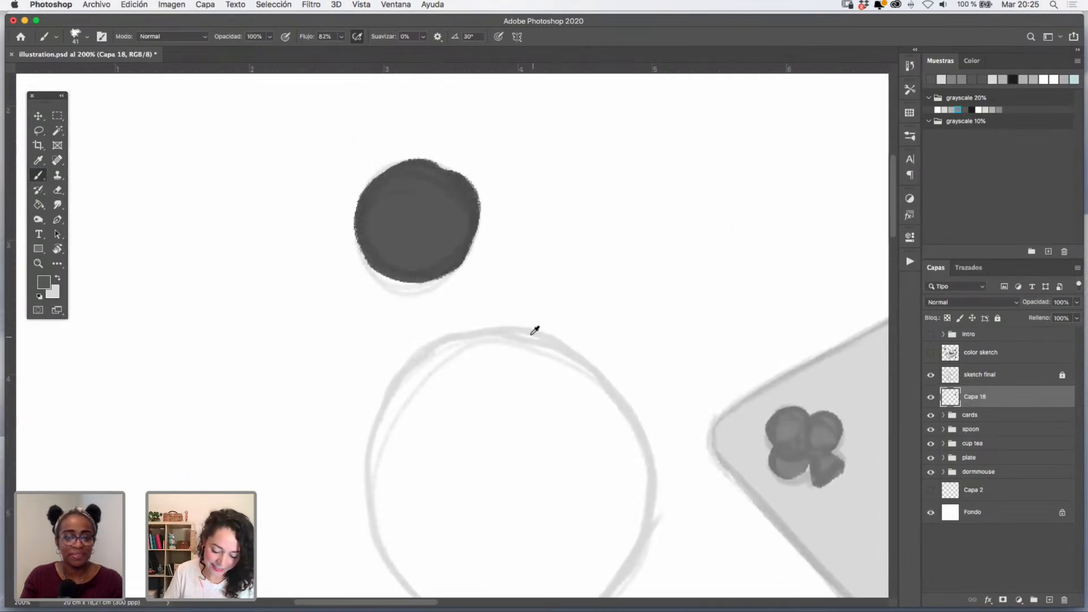
- Paint the large bubble beside the club card in dark gray, undoing and redoing the stroke along its outline
left_click_drag(531, 337, 571, 340)
key("space")
left_click_drag(635, 397, 611, 268)
mouse_move(430, 295)
left_mouse_down()
mouse_move(474, 400)
mouse_move(461, 250)
mouse_move(487, 317)
mouse_move(476, 280)
mouse_move(455, 282)
mouse_move(498, 214)
mouse_move(340, 303)
mouse_move(385, 419)
mouse_move(443, 466)
left_mouse_up()
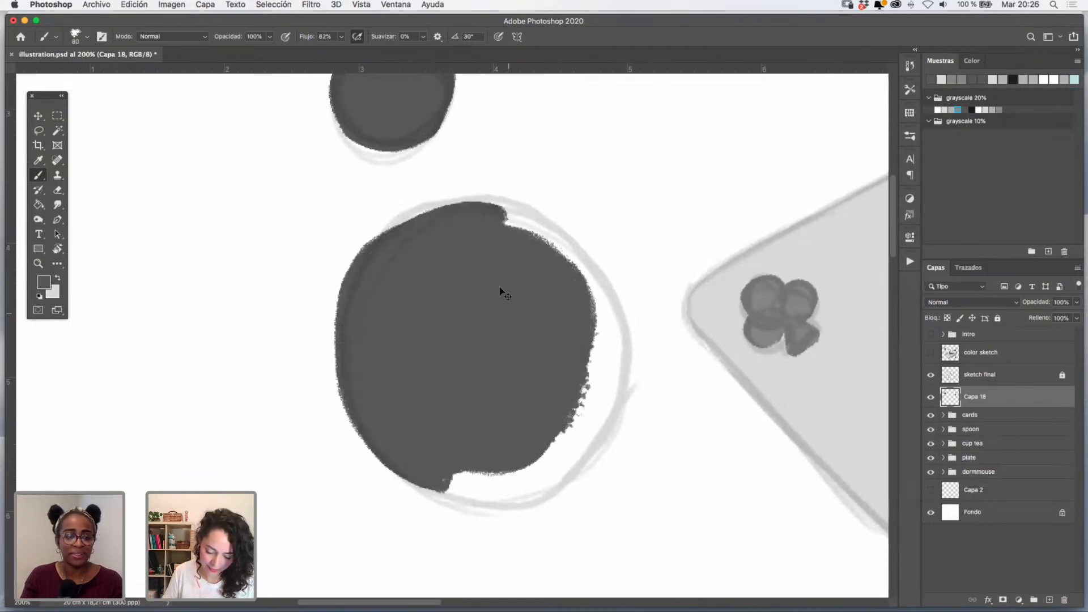
key("super+z")
mouse_move(480, 217)
left_mouse_down()
mouse_move(408, 239)
mouse_move(357, 318)
mouse_move(365, 384)
mouse_move(412, 449)
mouse_move(459, 471)
mouse_move(528, 378)
mouse_move(442, 250)
mouse_move(420, 239)
mouse_move(480, 232)
mouse_move(530, 249)
mouse_move(561, 280)
mouse_move(591, 324)
mouse_move(600, 376)
mouse_move(587, 421)
mouse_move(534, 465)
mouse_move(493, 496)
left_mouse_up()
- Paint the bubble overlapping the plate's lower-left edge and the small one below the mouse's tail in dark gray on Capa 18
left_click(39, 263)
left_click(652, 356, "alt")
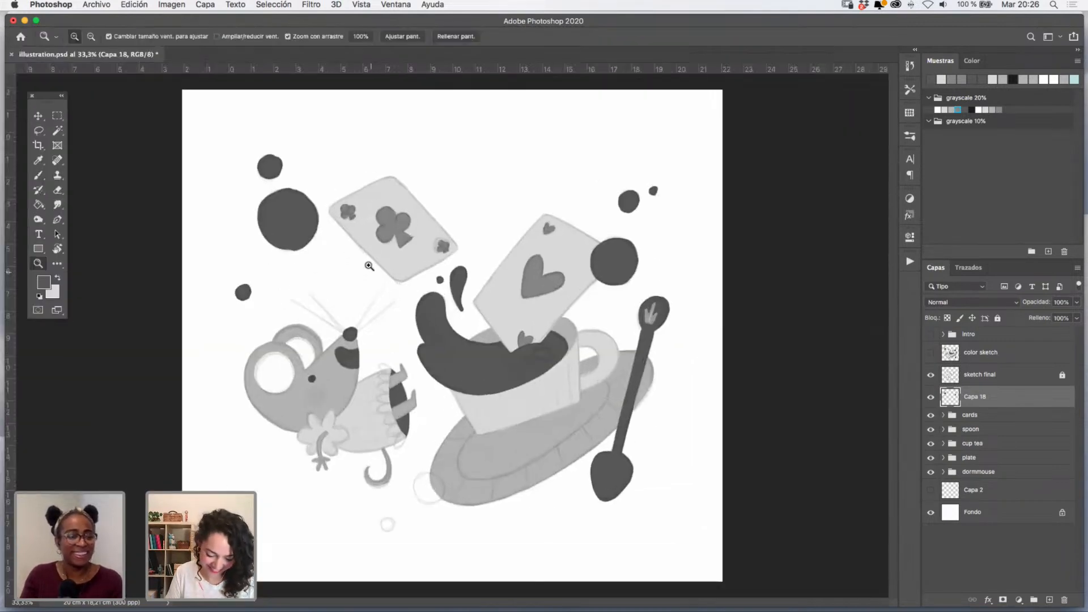
left_click(369, 266)
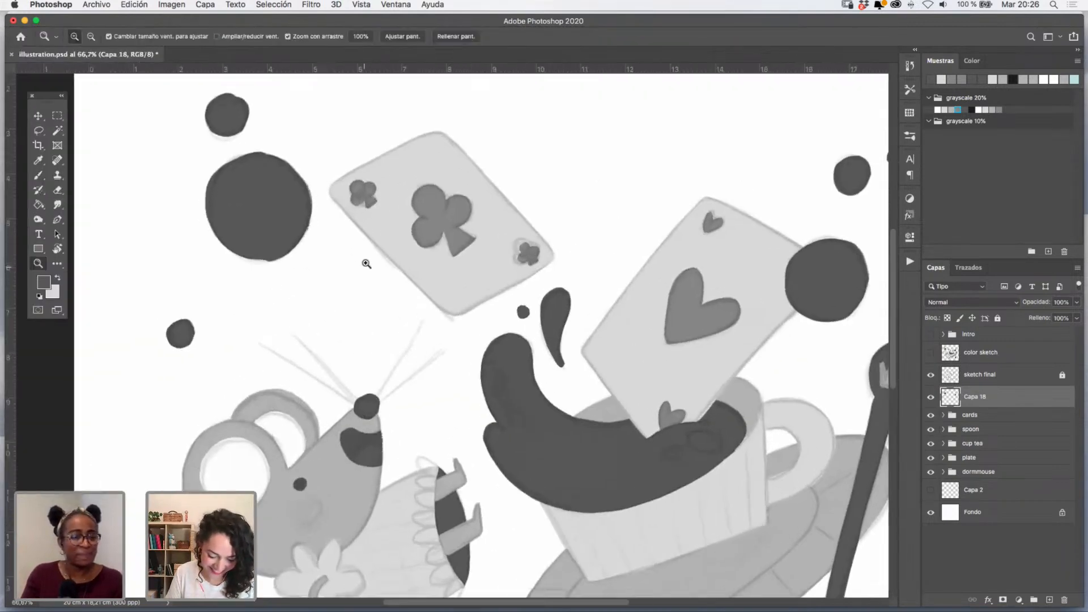
left_click(362, 260)
left_click_drag(626, 500, 608, 168)
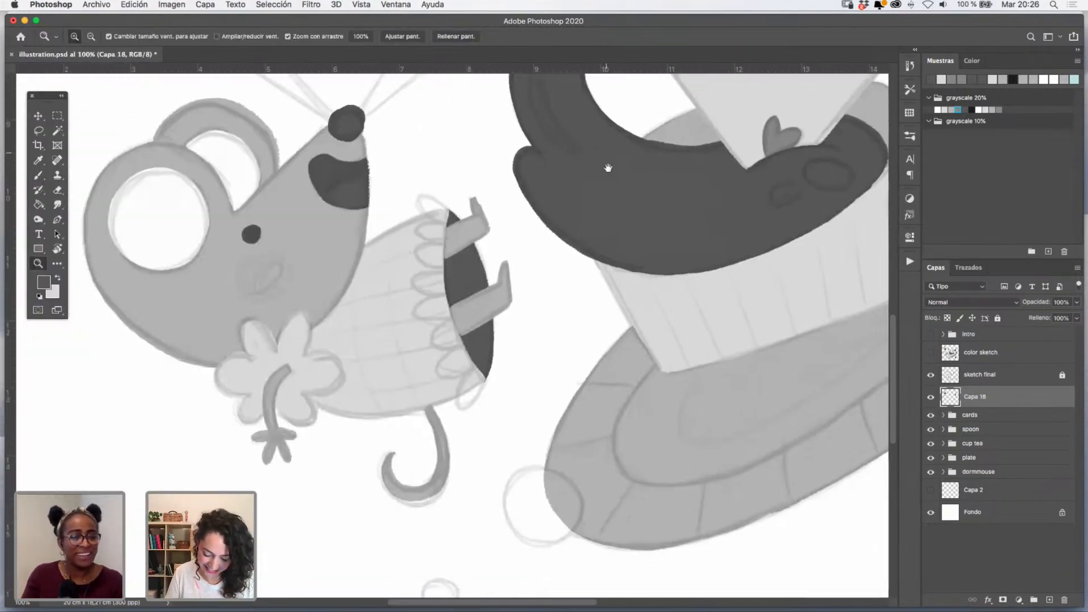
left_click(589, 485)
left_click_drag(589, 486, 614, 250)
left_click(39, 175)
left_click_drag(524, 309, 529, 301)
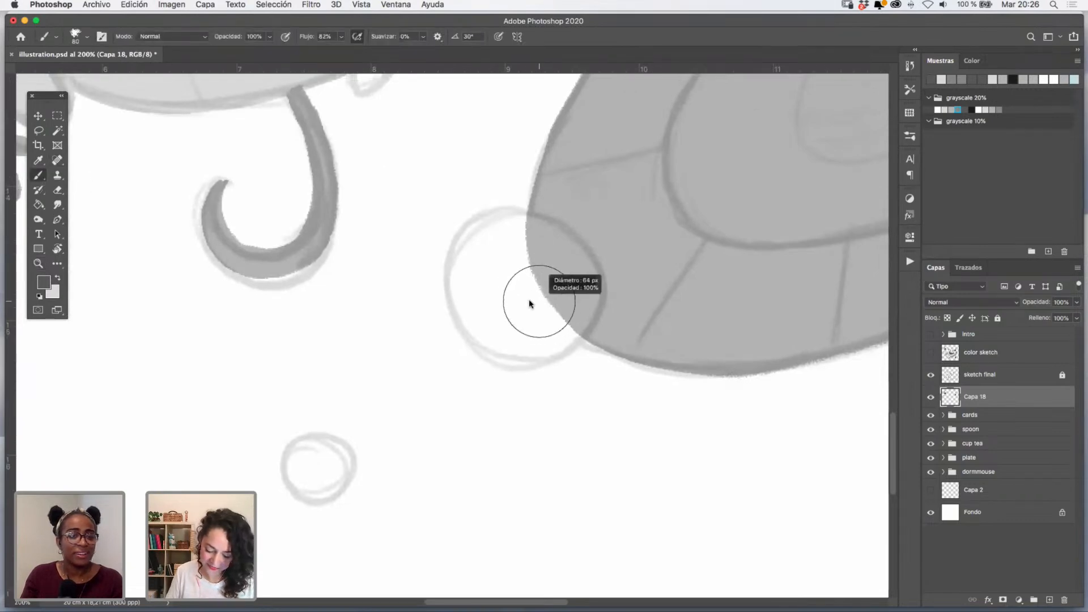
mouse_move(538, 236)
left_mouse_down()
mouse_move(503, 232)
mouse_move(473, 339)
mouse_move(524, 223)
mouse_move(462, 303)
mouse_move(549, 263)
mouse_move(507, 288)
mouse_move(533, 295)
left_mouse_up()
mouse_move(340, 431)
left_mouse_down()
mouse_move(285, 471)
mouse_move(340, 454)
mouse_move(303, 465)
left_mouse_up()
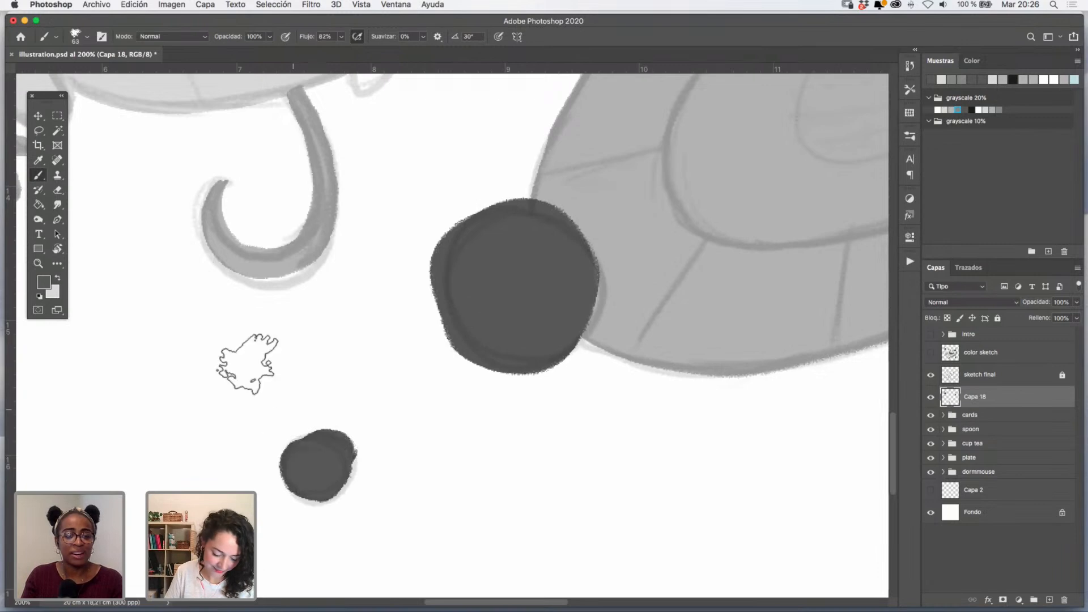
left_click(38, 263)
left_click(554, 288, "alt")
left_click(561, 290, "alt")
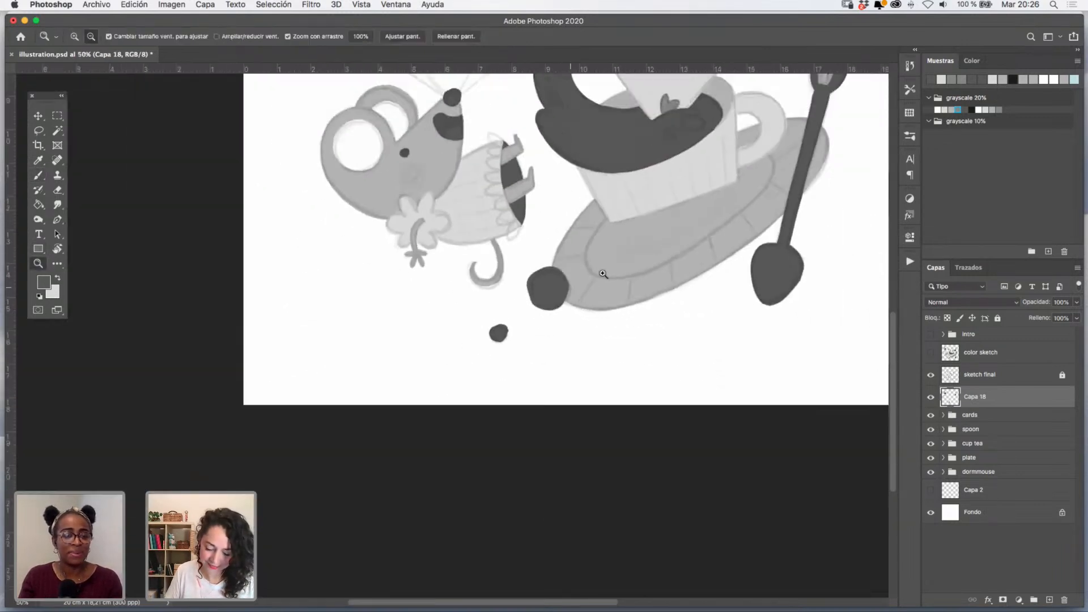
left_click_drag(649, 236, 549, 393)
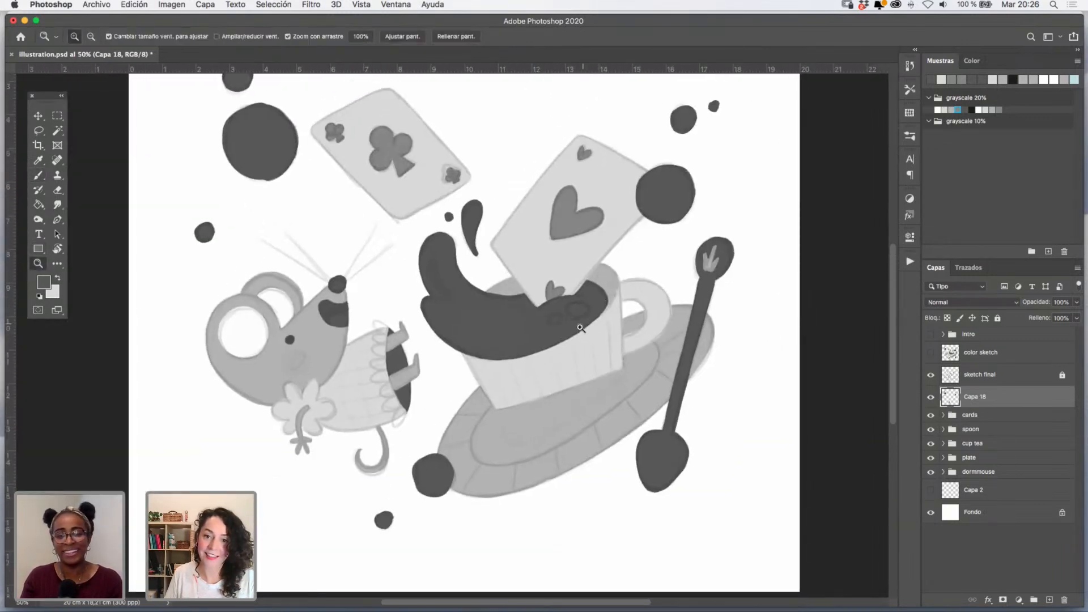
- Hide the sketch final layer and examine the flat gray shapes across the whole illustration and up close
left_click(605, 323, "alt")
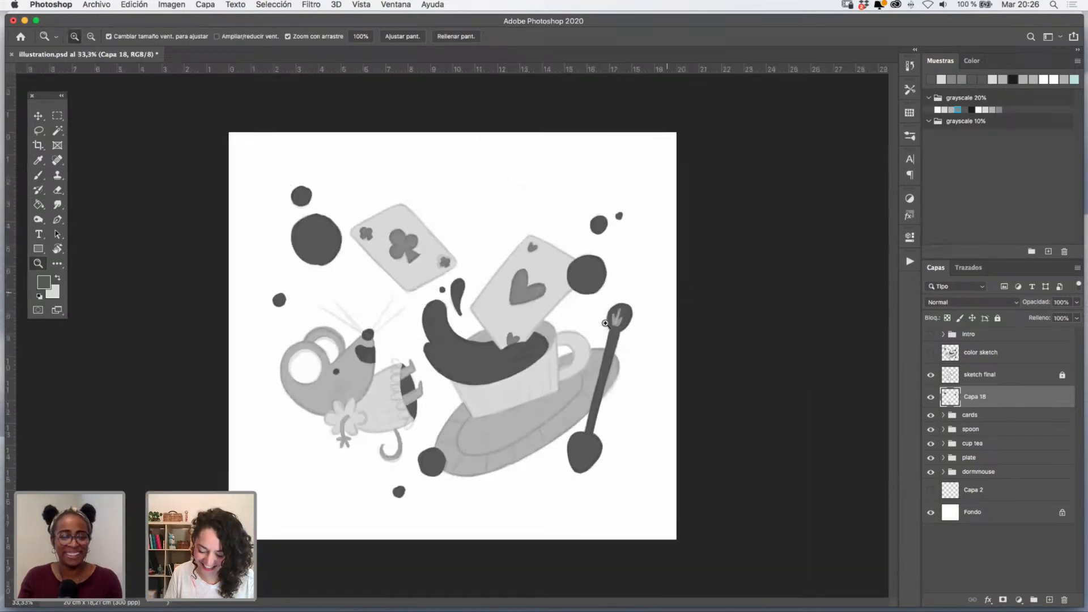
left_click(525, 362)
scroll(541, 346, "left", 2)
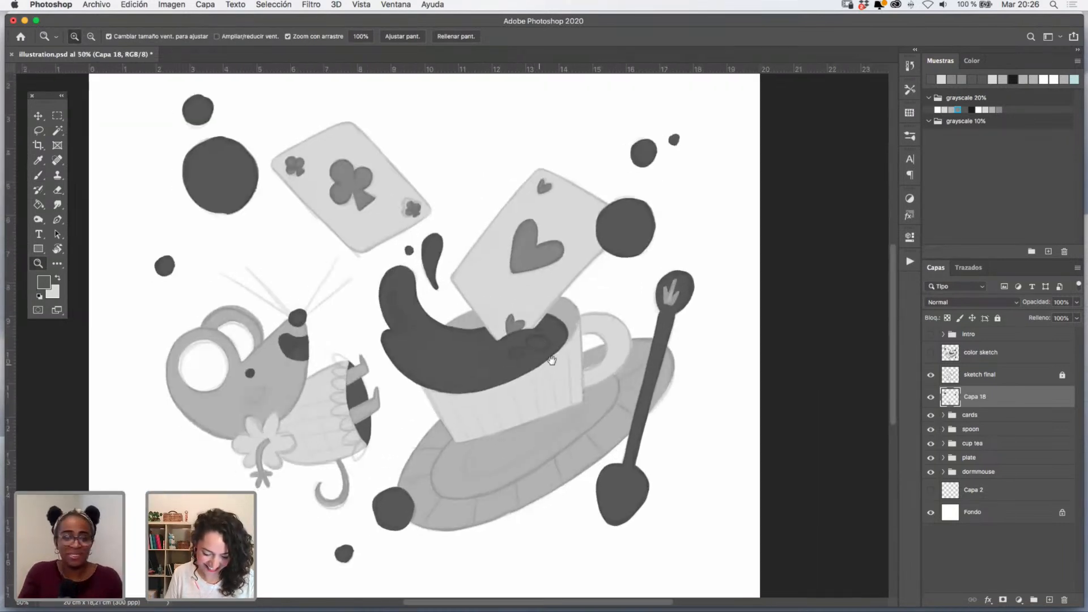
left_click(546, 355, "alt")
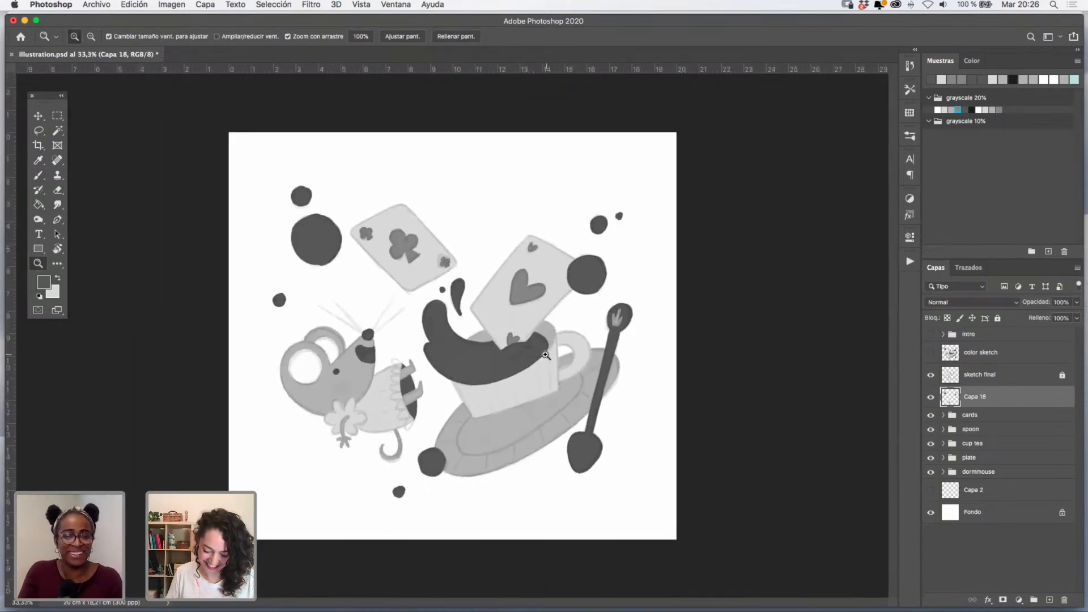
left_click(930, 354)
left_click(930, 353)
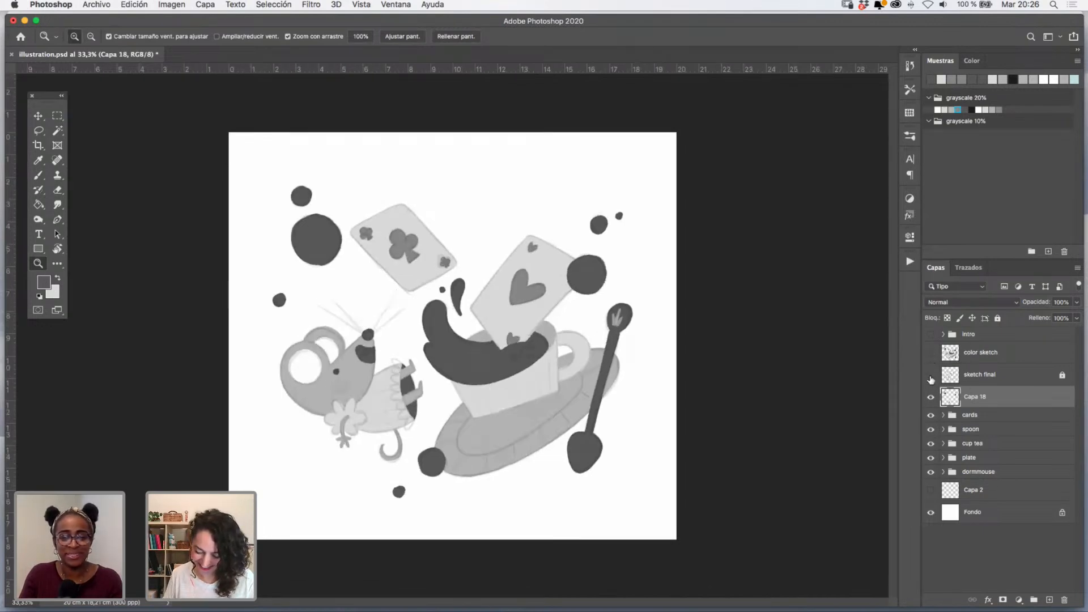
left_click(931, 376)
left_click(931, 375)
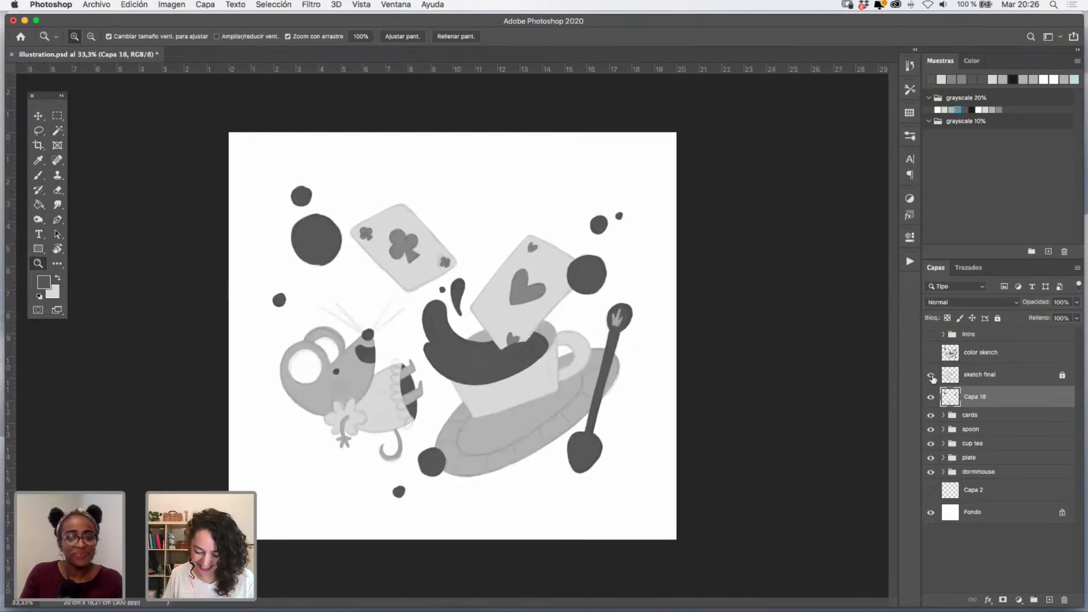
left_click(931, 375)
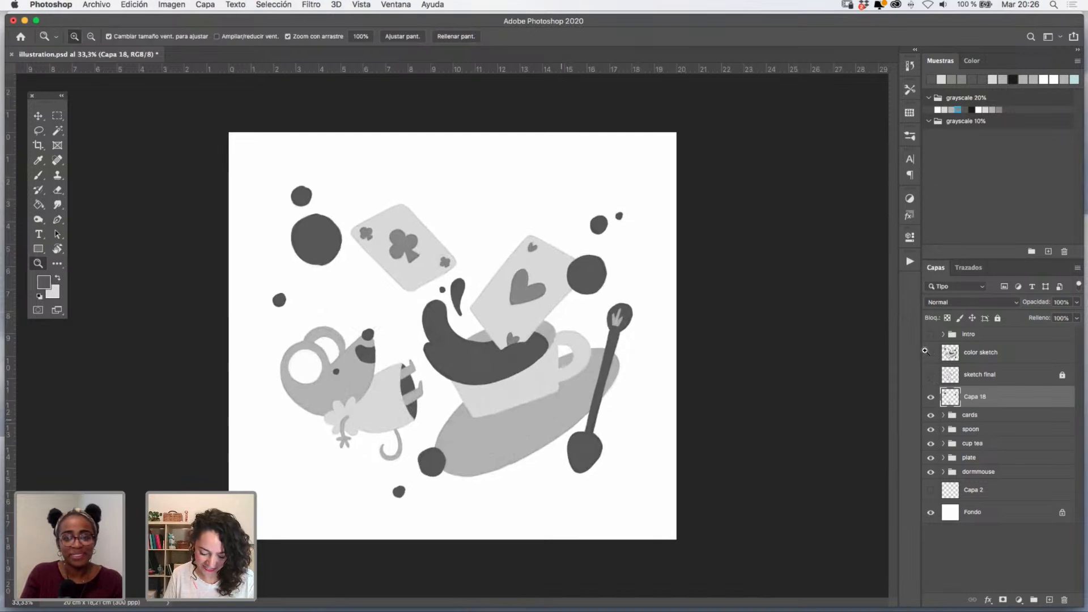
left_click(560, 433)
left_click_drag(573, 419, 604, 442)
left_click(607, 440, "alt")
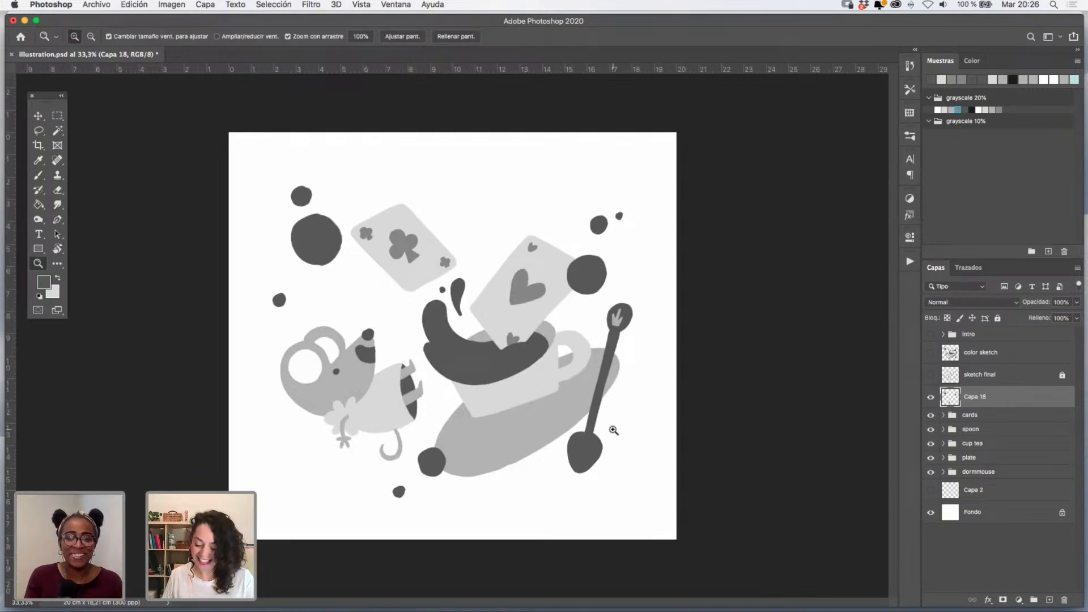
left_click(531, 403)
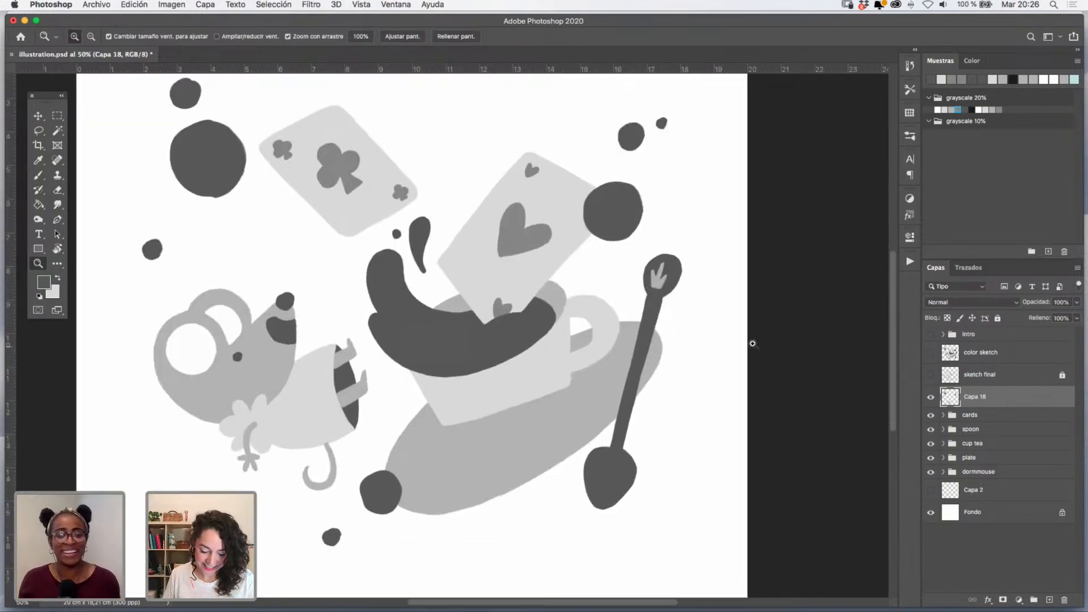
left_click_drag(658, 347, 679, 377)
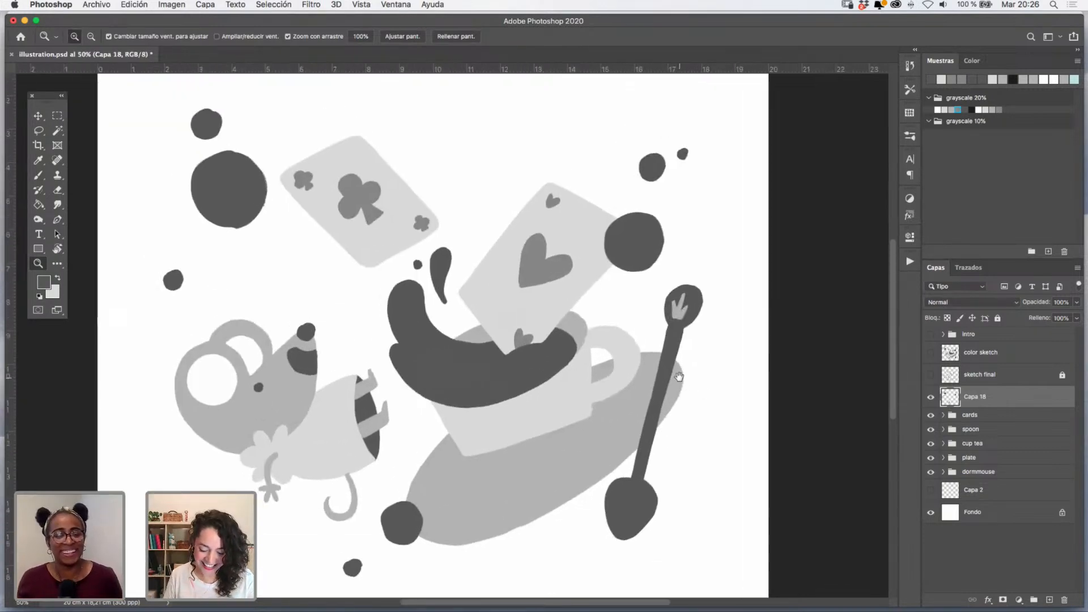
- Show and unlock the sketch final layer, try it at 100% opacity, and set its opacity to 20%
left_click(931, 375)
left_click(1028, 374)
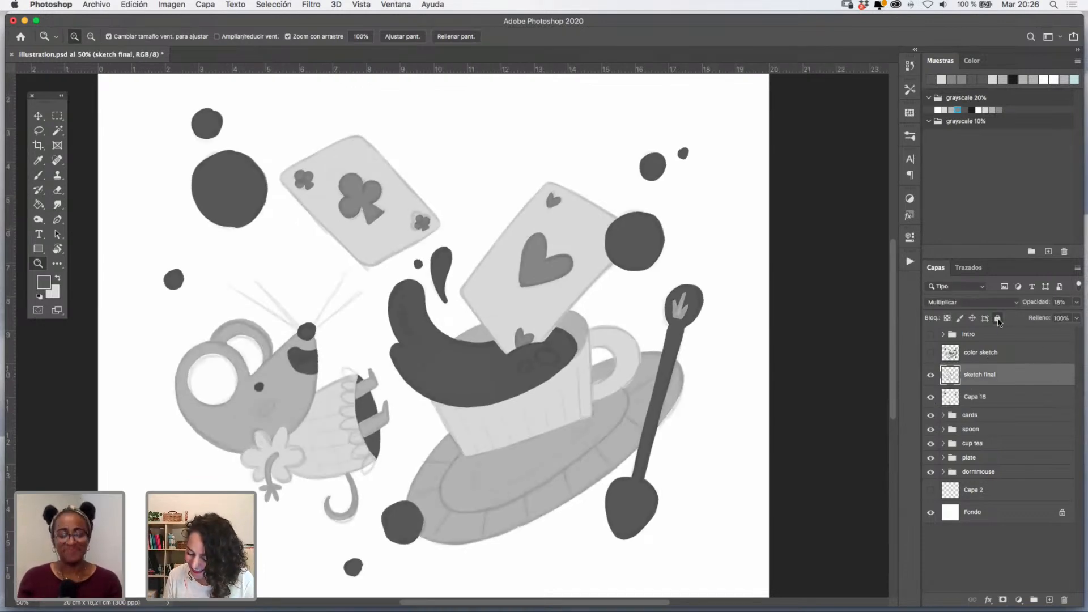
left_click(1076, 304)
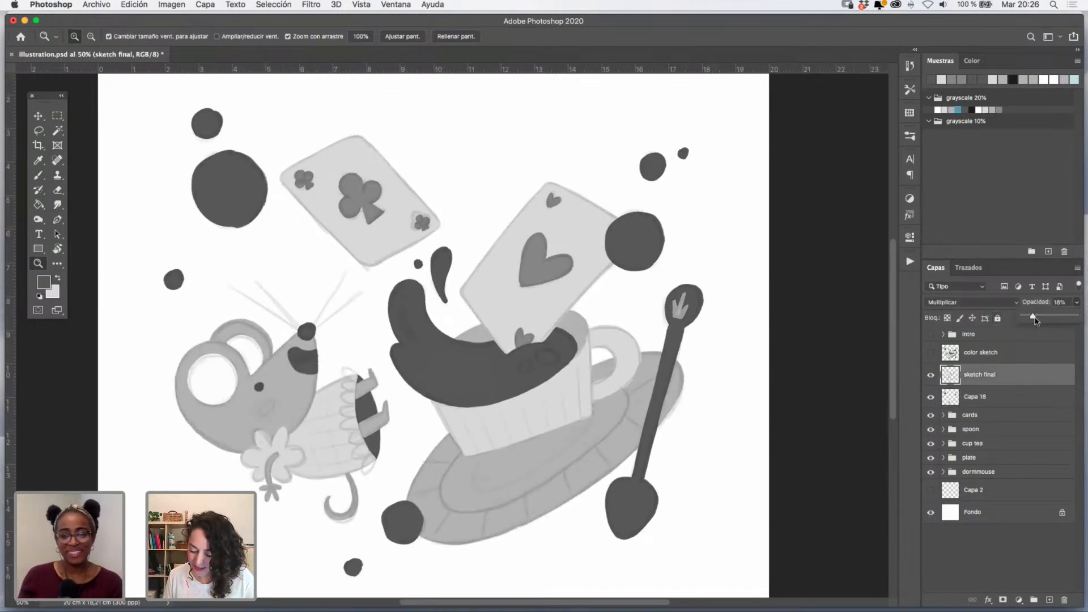
left_click_drag(1034, 320, 1076, 318)
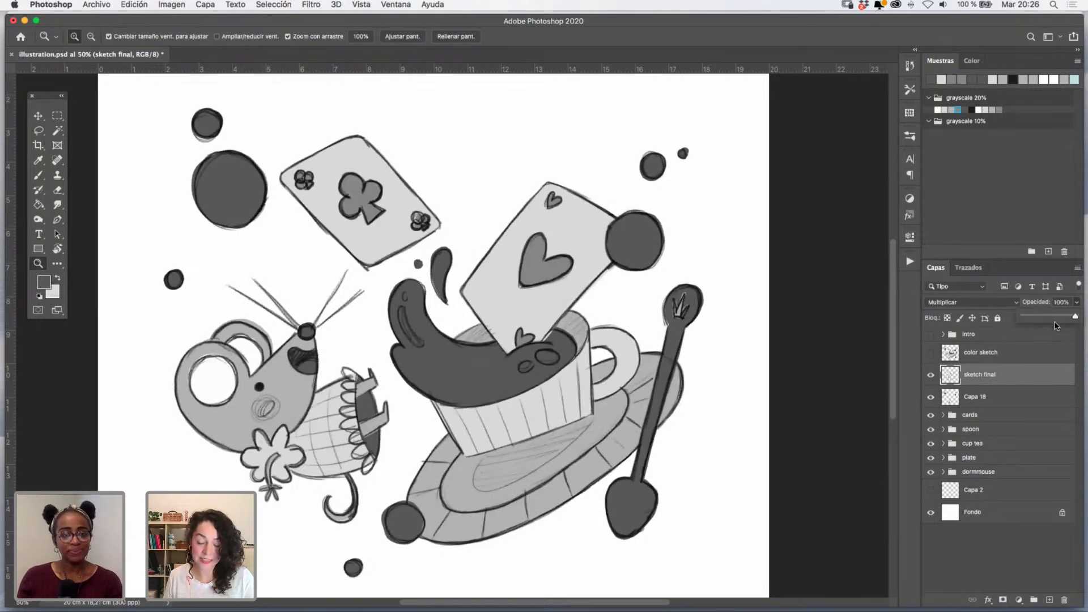
mouse_move(1075, 321)
left_mouse_down()
mouse_move(1022, 321)
mouse_move(1034, 321)
left_mouse_up()
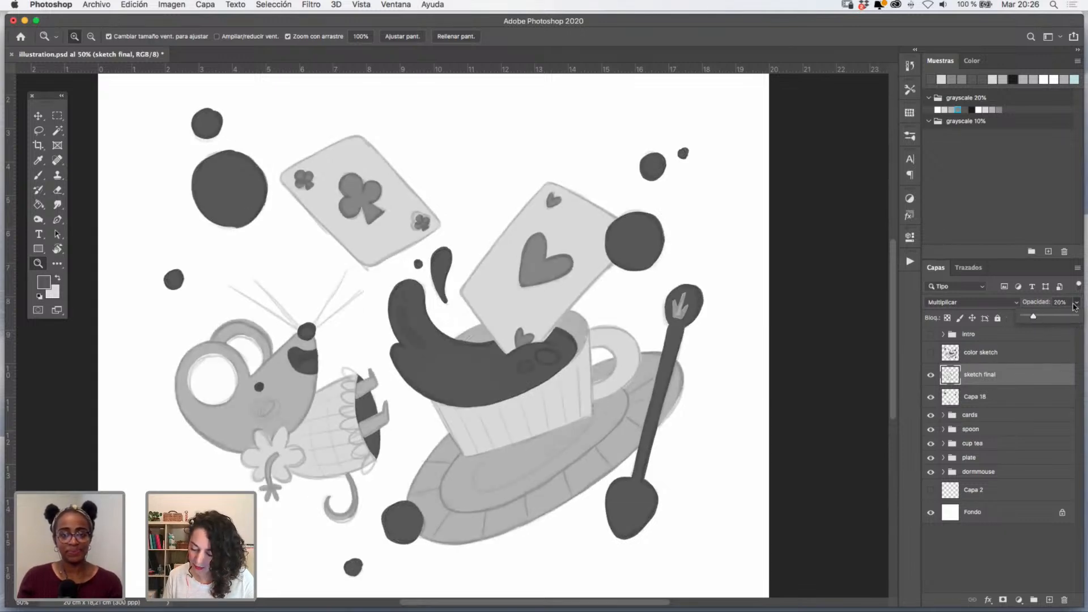
left_click(1020, 373)
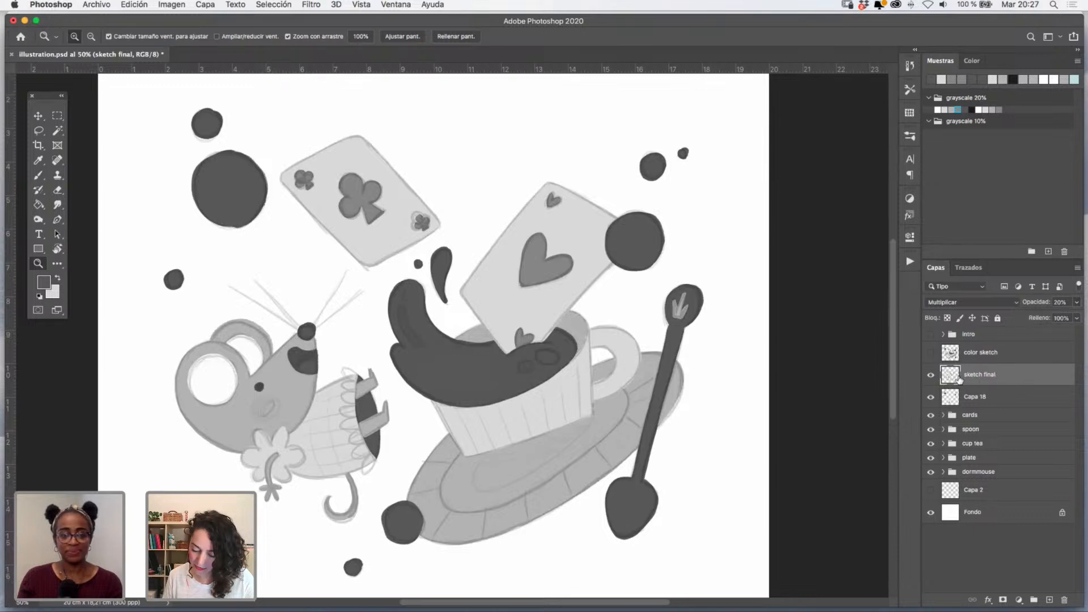
- Toggle the visibility of the sketch final layer and of Capa 18 to check what each one contains
left_click(930, 377)
left_click(930, 377)
left_click(995, 399)
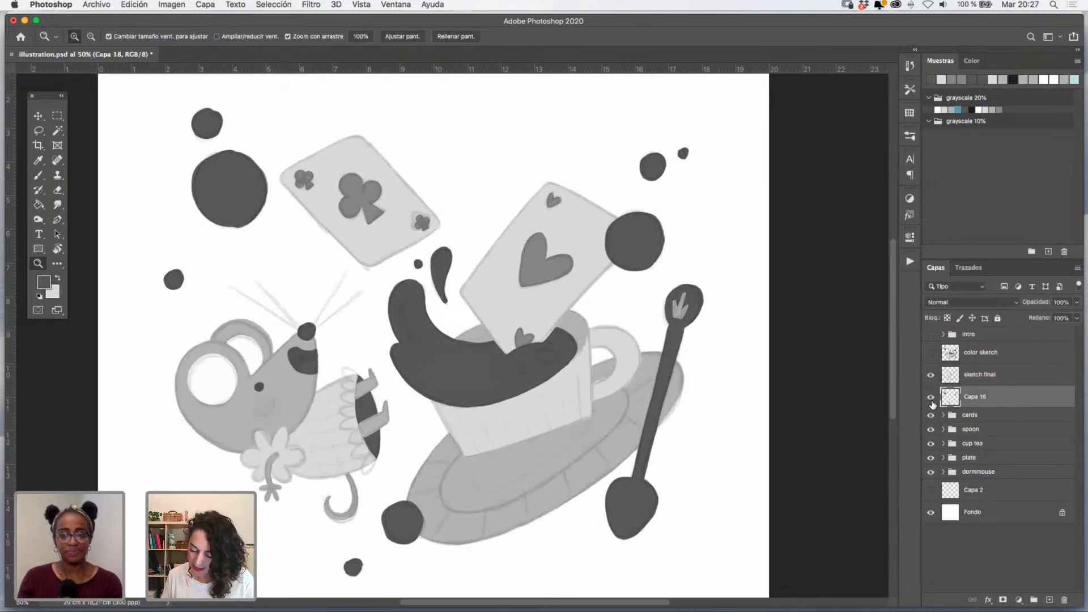
left_click(930, 399)
left_click(930, 398)
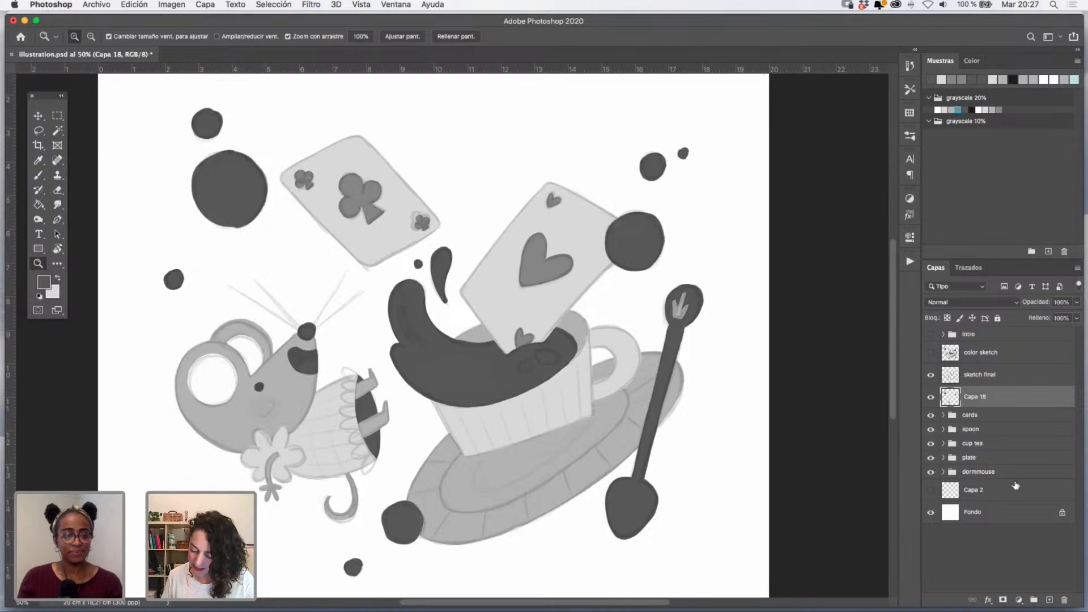
- Create a layer group named drops, move Capa 18 into it and collapse the group
left_click(1034, 600)
double_click(972, 392)
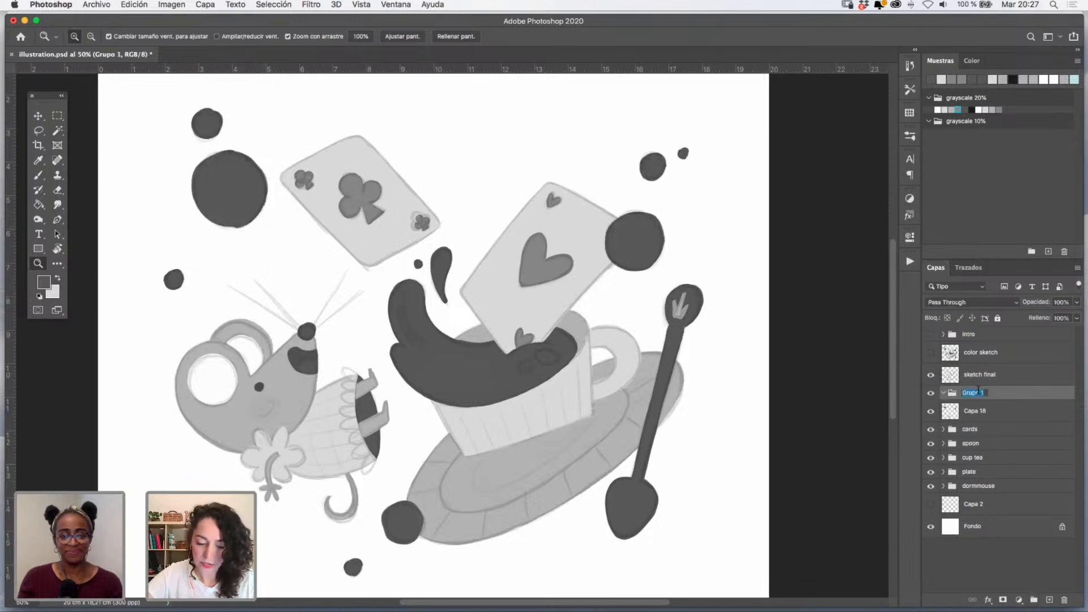
type("drops")
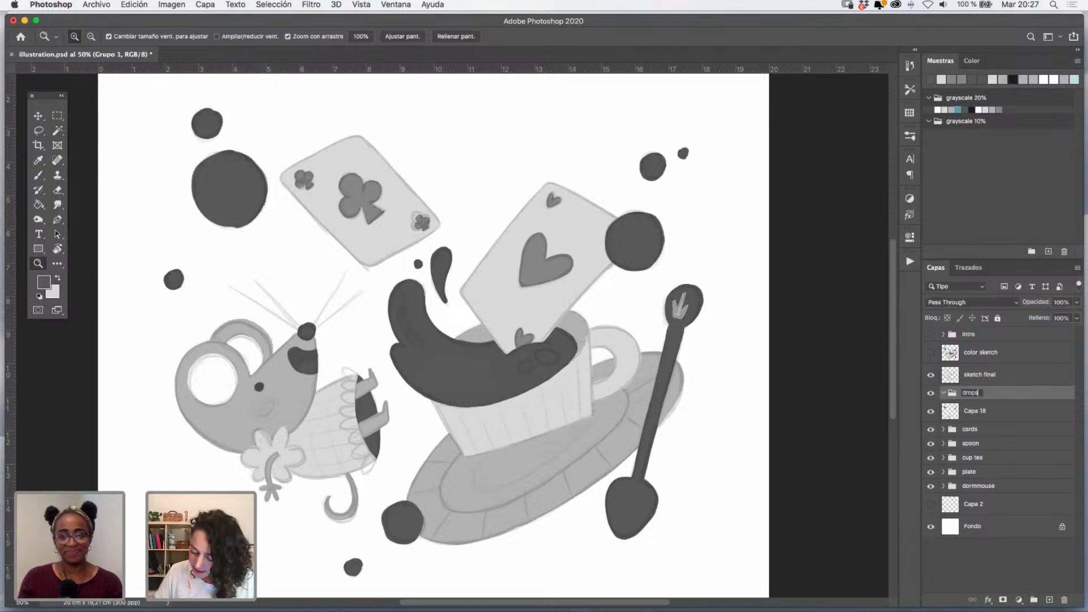
key("Return")
left_click_drag(993, 410, 990, 403)
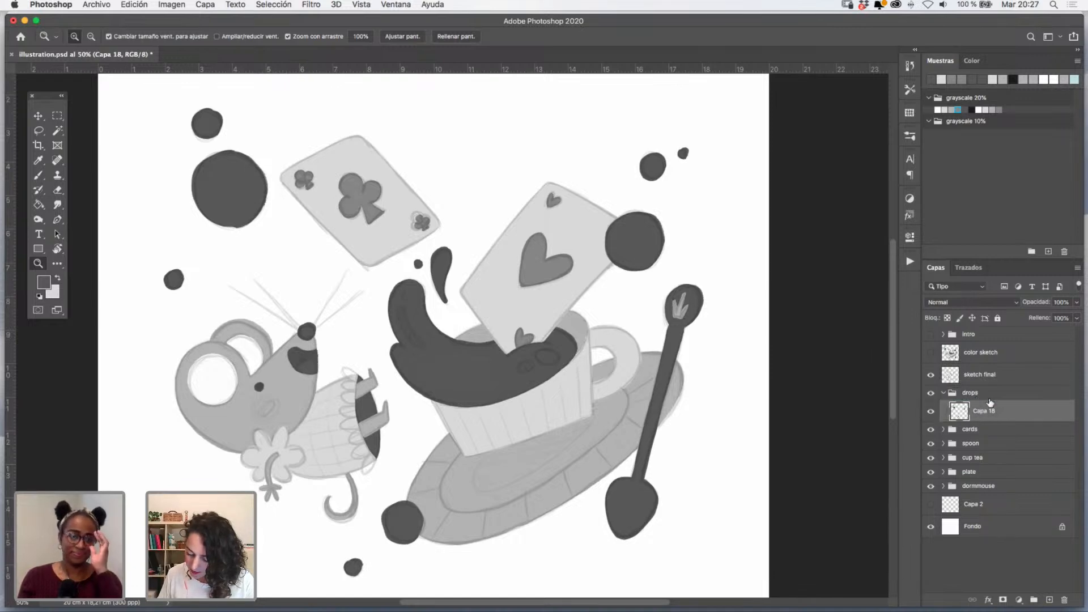
left_click(989, 397)
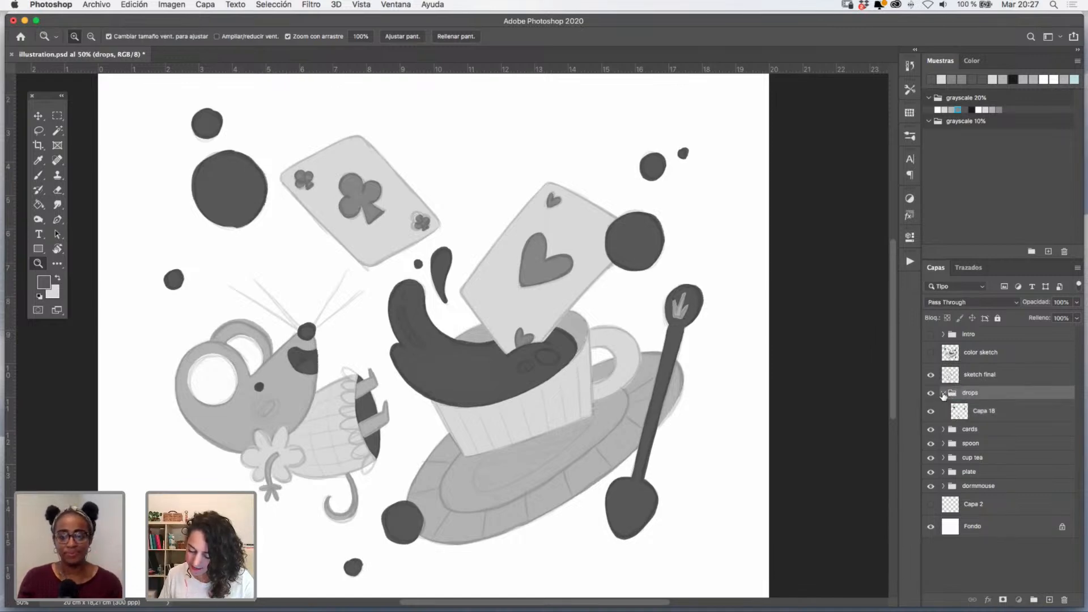
left_click(944, 393)
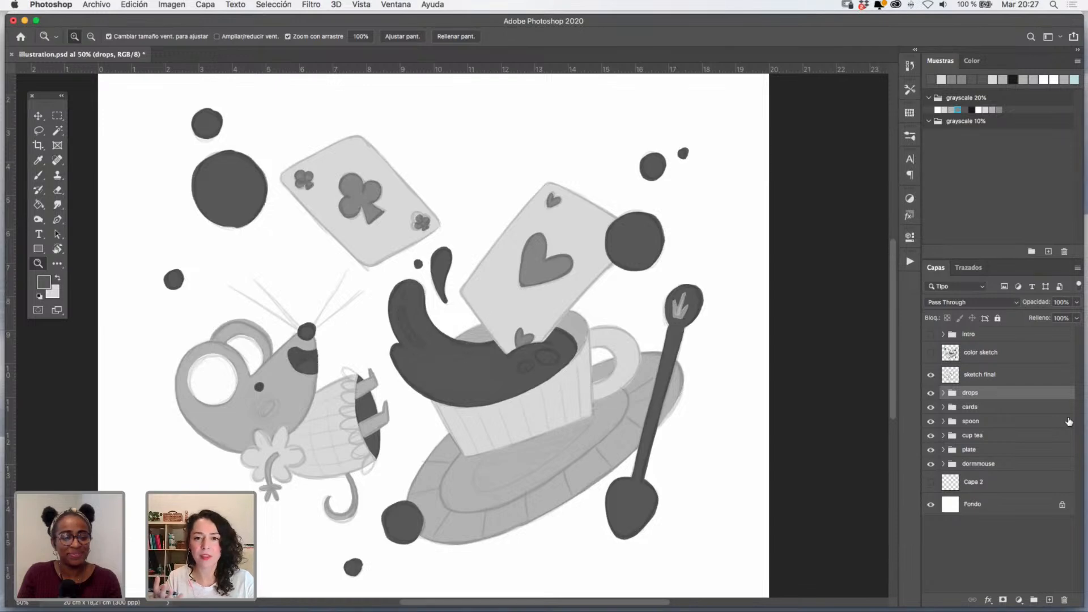
- Check the drops group by toggling its visibility, and hide and lock the sketch final layer
left_click(930, 393)
left_click(931, 393)
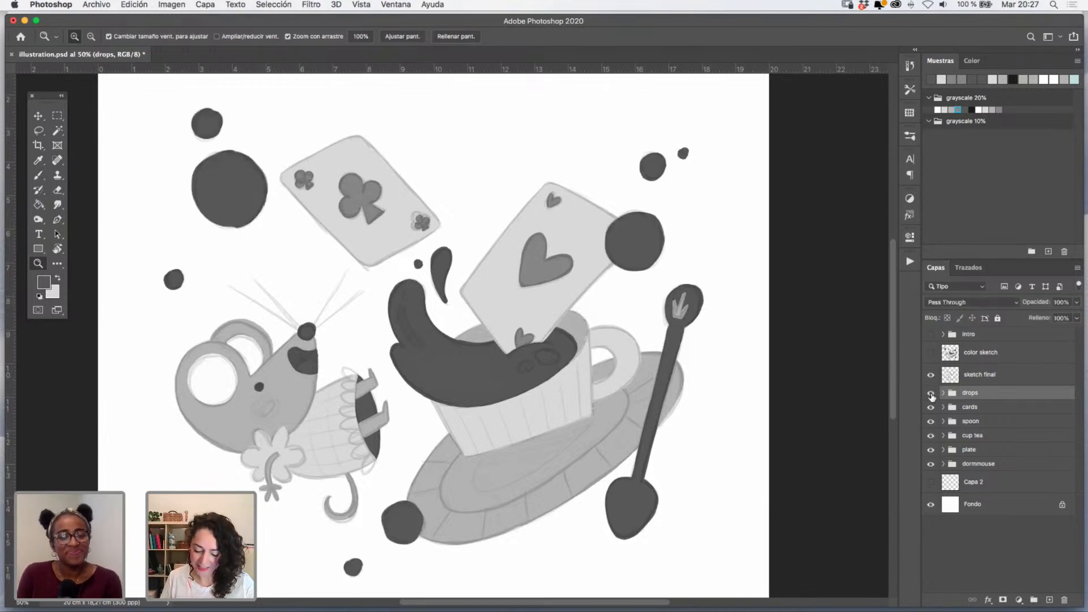
left_click(980, 464)
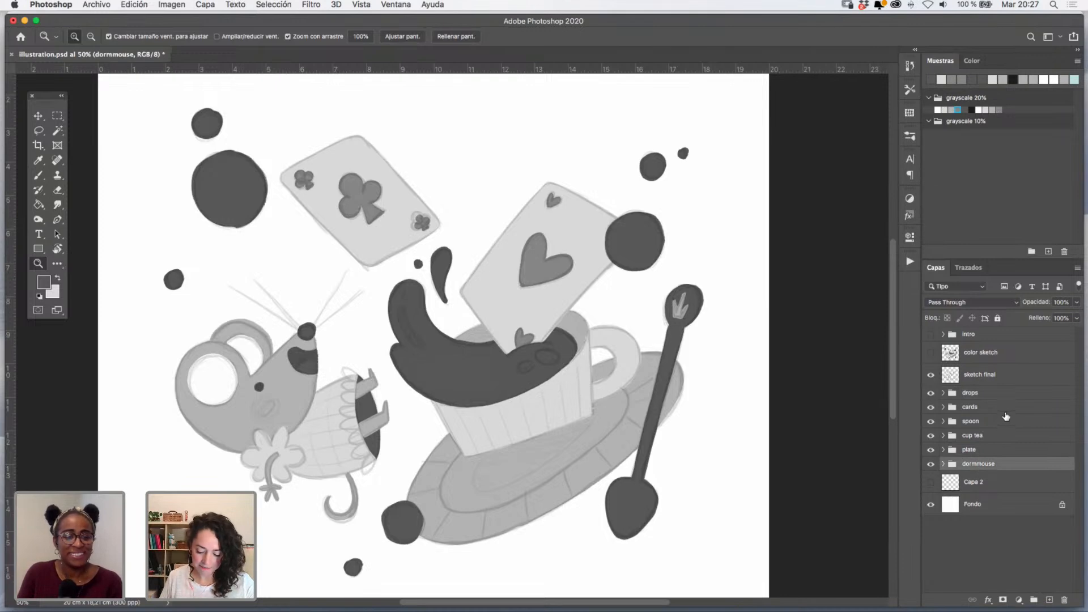
left_click(930, 375)
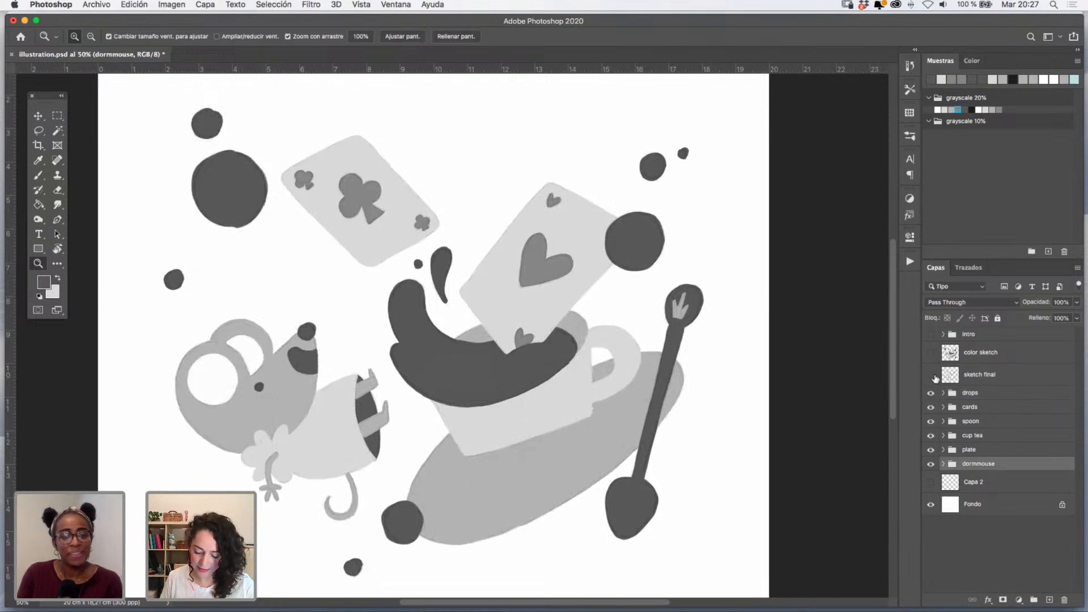
left_click(997, 377)
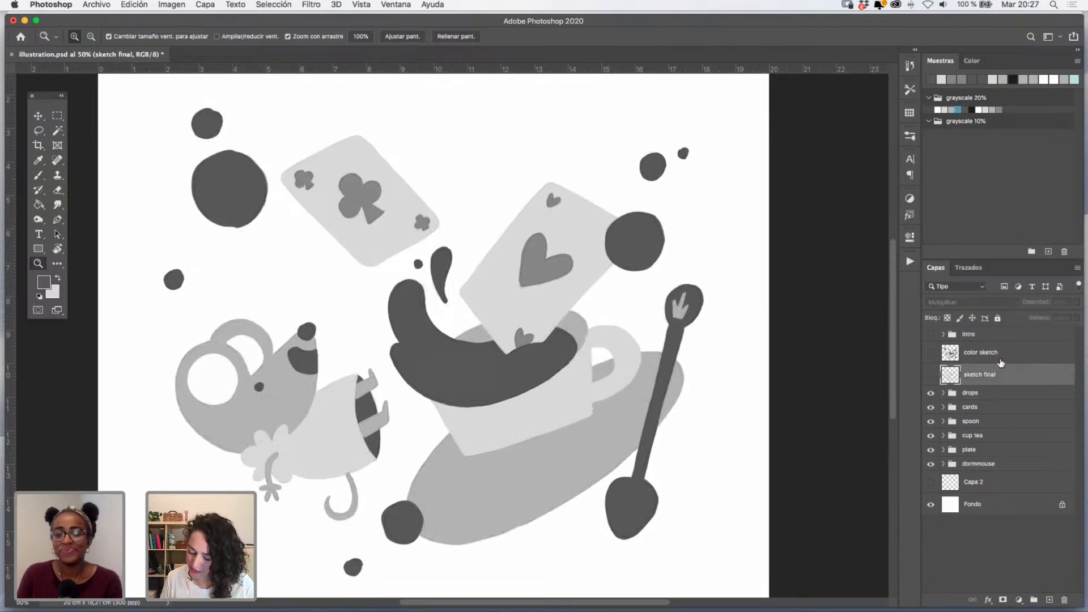
left_click(997, 318)
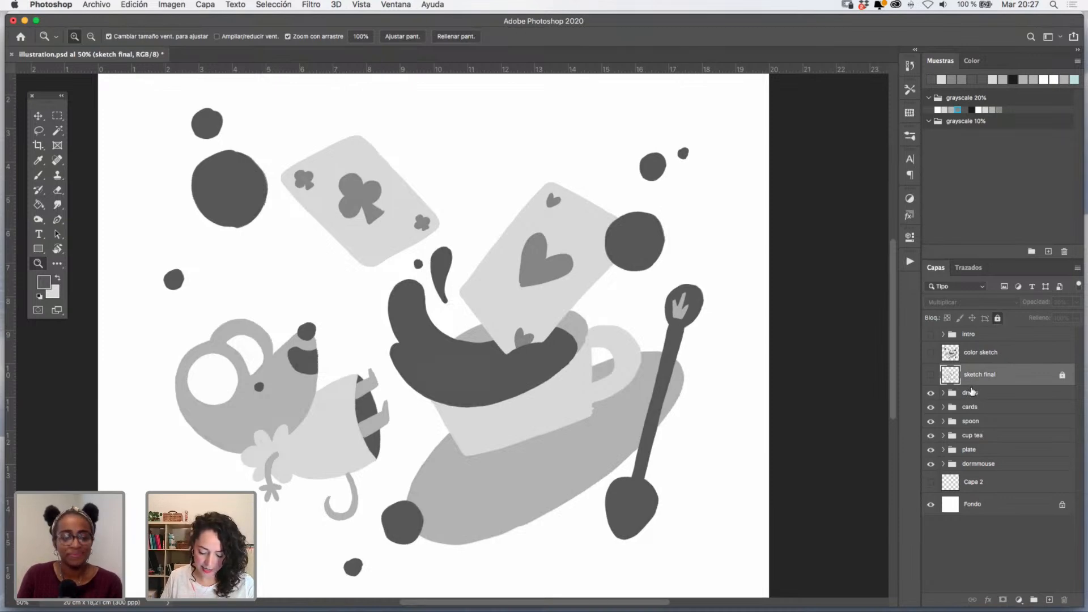
- Expand the dormmouse group and toggle Capa 9 to check which parts of the mouse it holds
left_click(281, 421)
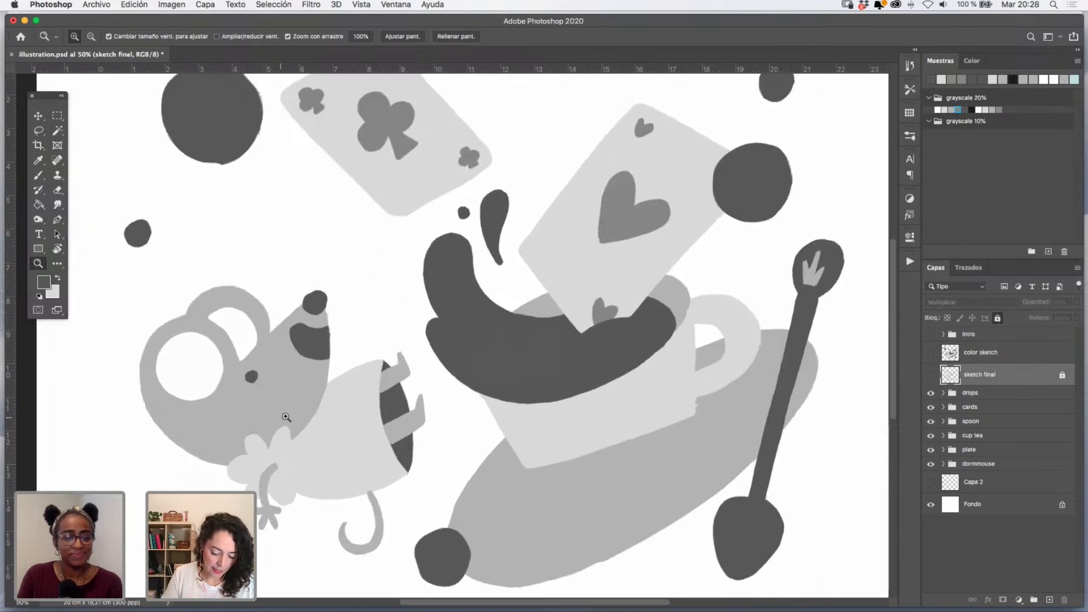
left_click(269, 389)
left_click_drag(269, 388, 404, 399)
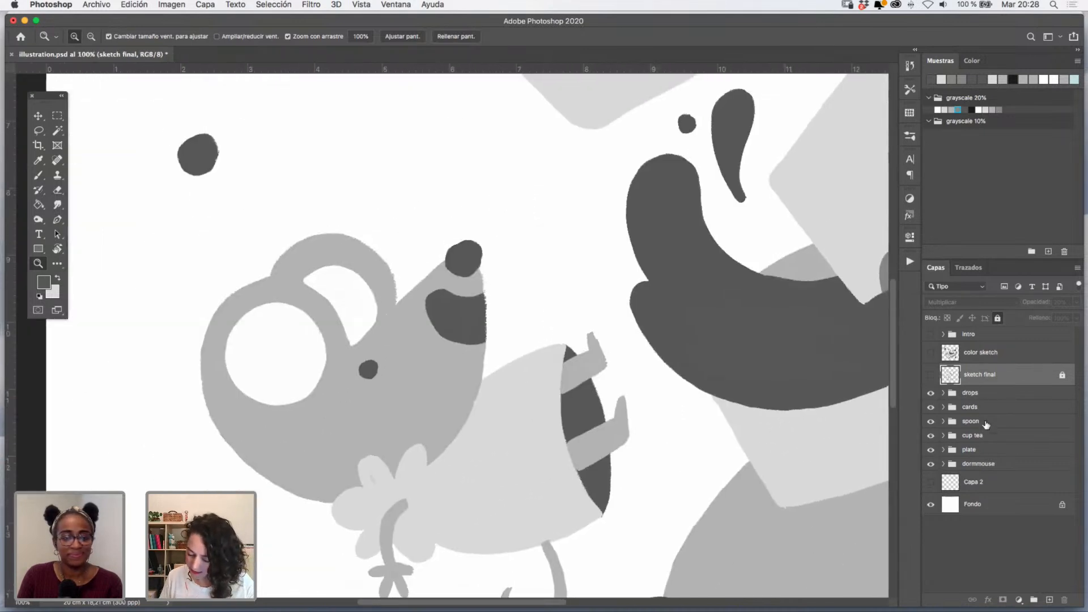
left_click(989, 466)
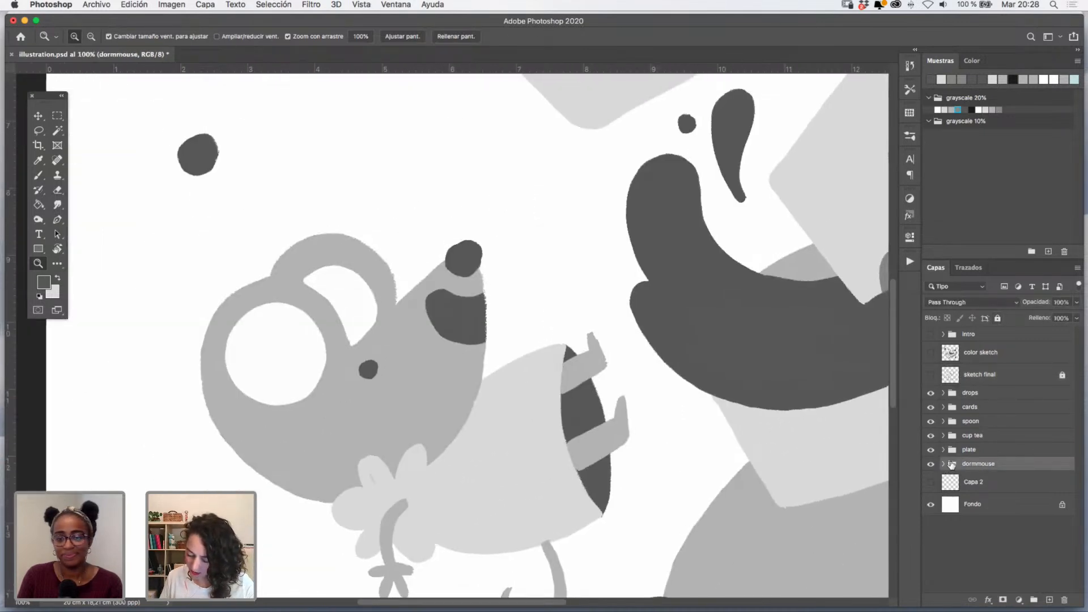
left_click(943, 464)
left_click(1003, 482)
left_click_drag(1080, 468, 1081, 543)
left_click(931, 405)
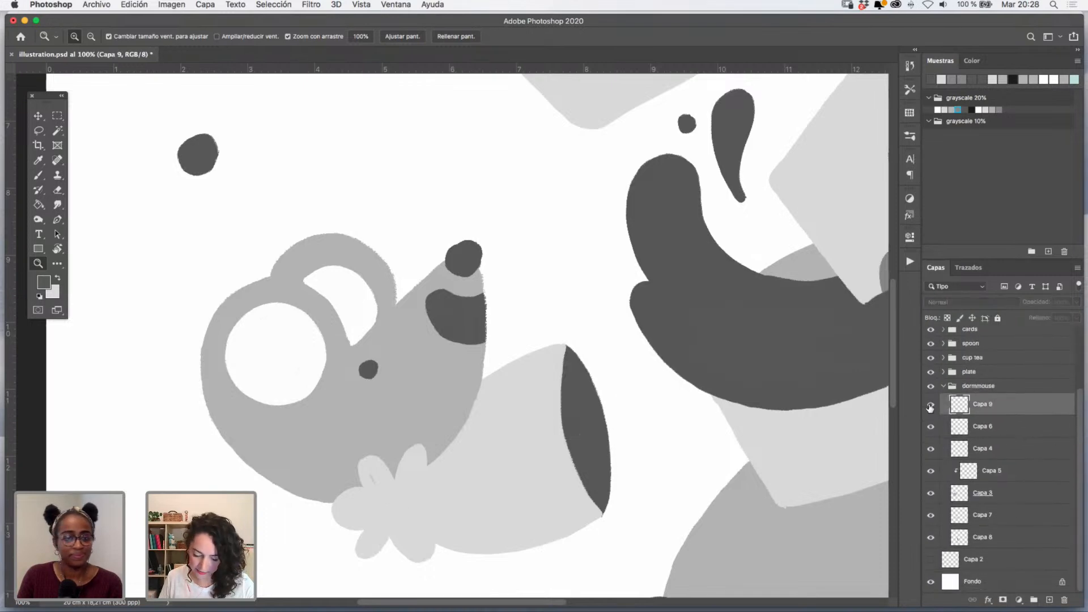
left_click(931, 405)
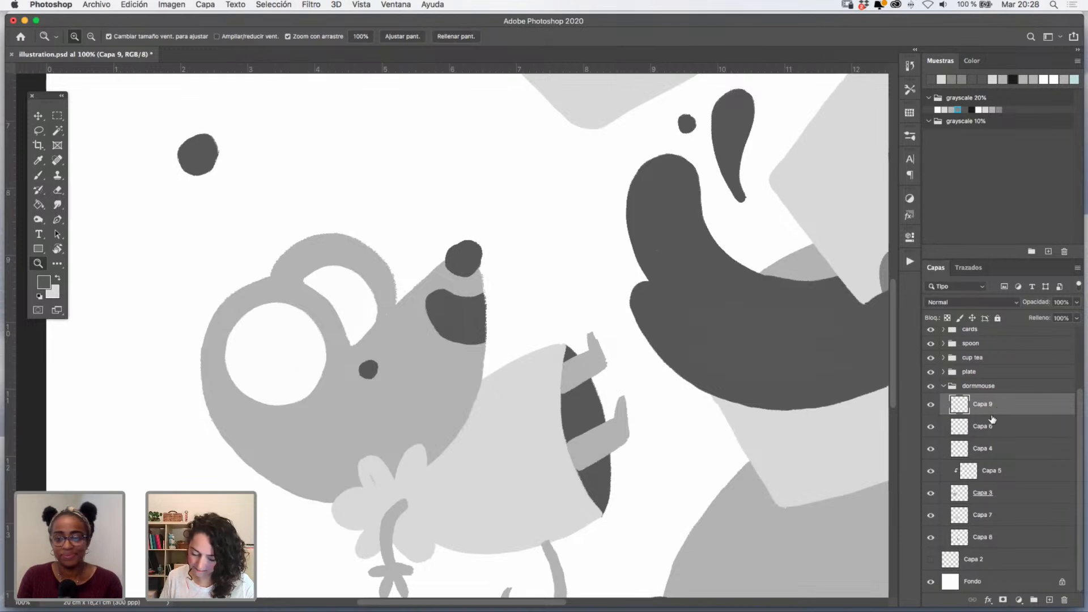
- Load the mouse's dress on Capa 7 as a selection and sample its light gray as the foreground color
key("v")
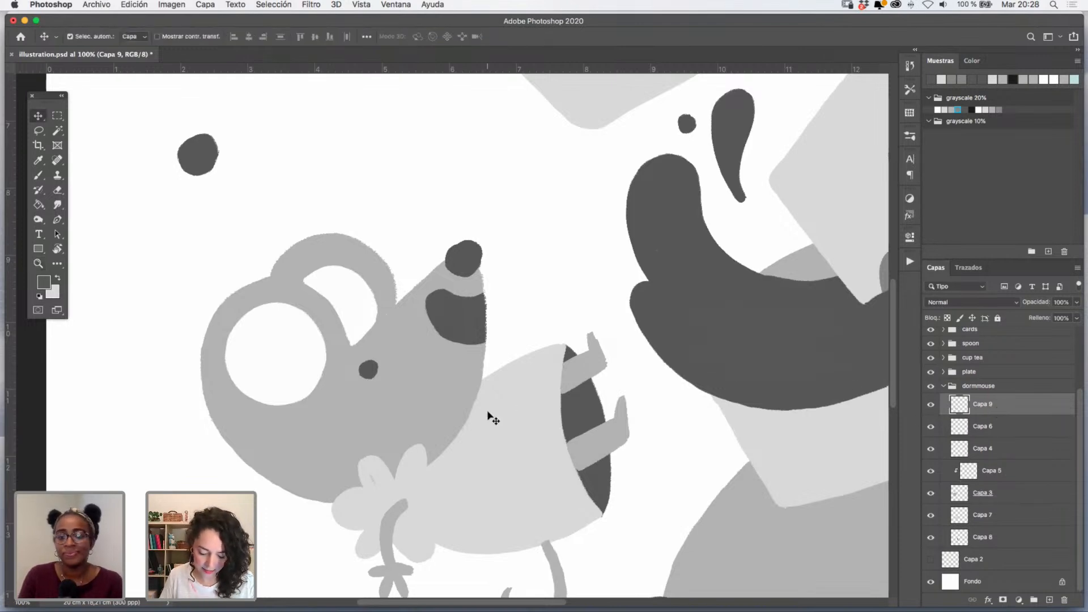
left_click(538, 447)
left_click(953, 524, "ctrl")
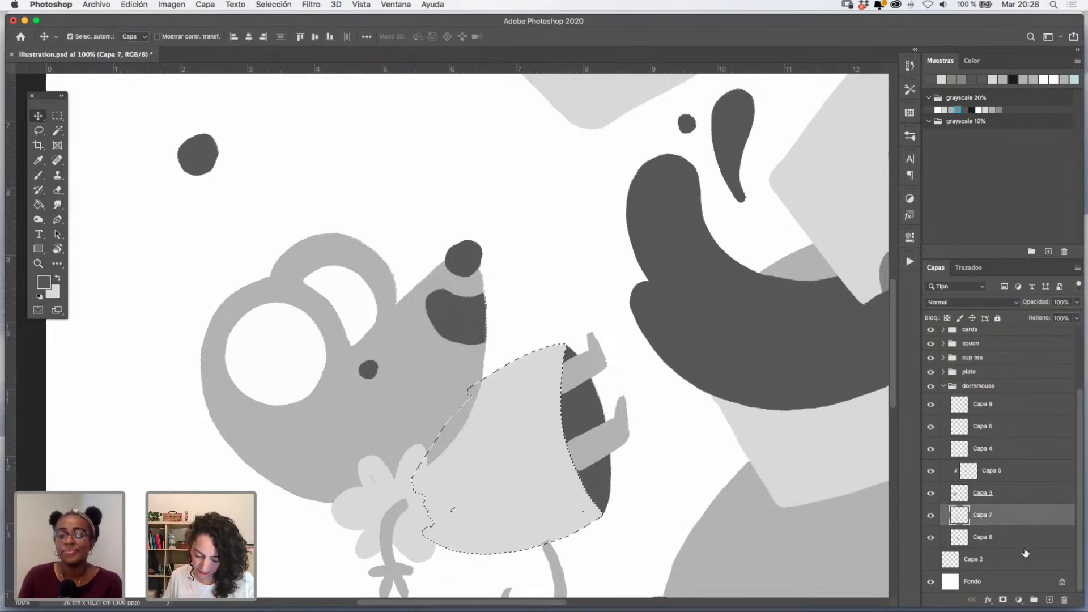
left_click_drag(569, 468, 549, 338)
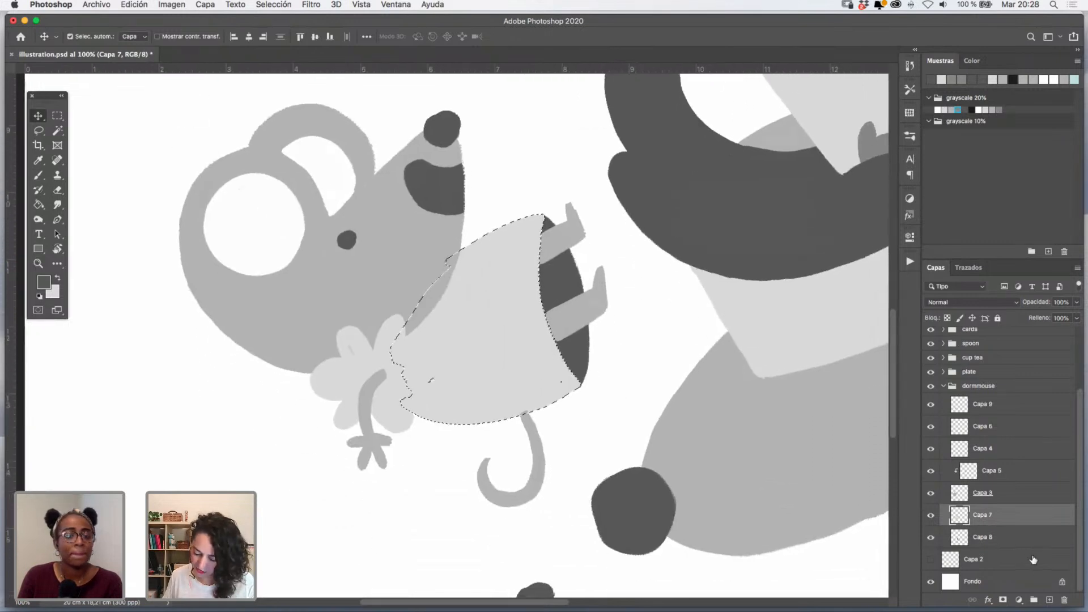
left_click(39, 161)
left_click(505, 332)
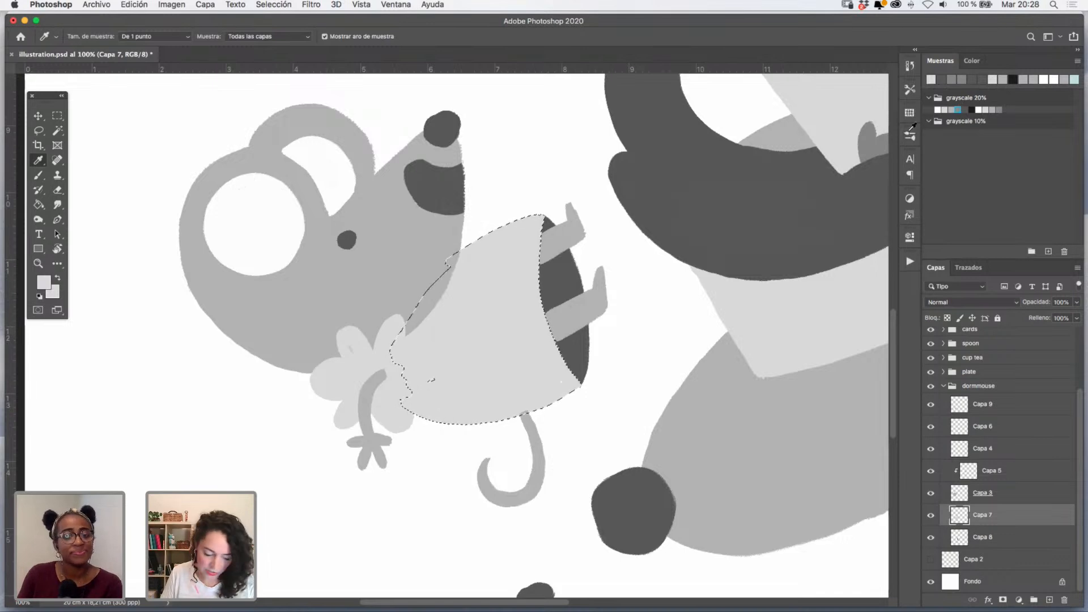
- Test two grays from the grayscale 20% swatches on the dress's lower edge, undo both strokes and keep the lighter one as foreground color
left_click(968, 108)
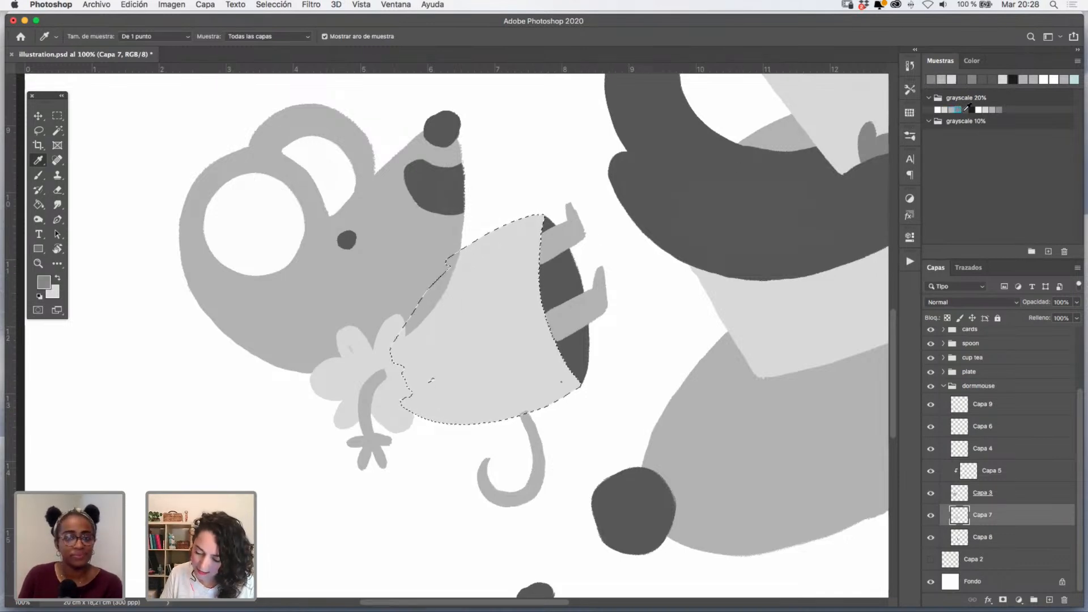
left_click(39, 175)
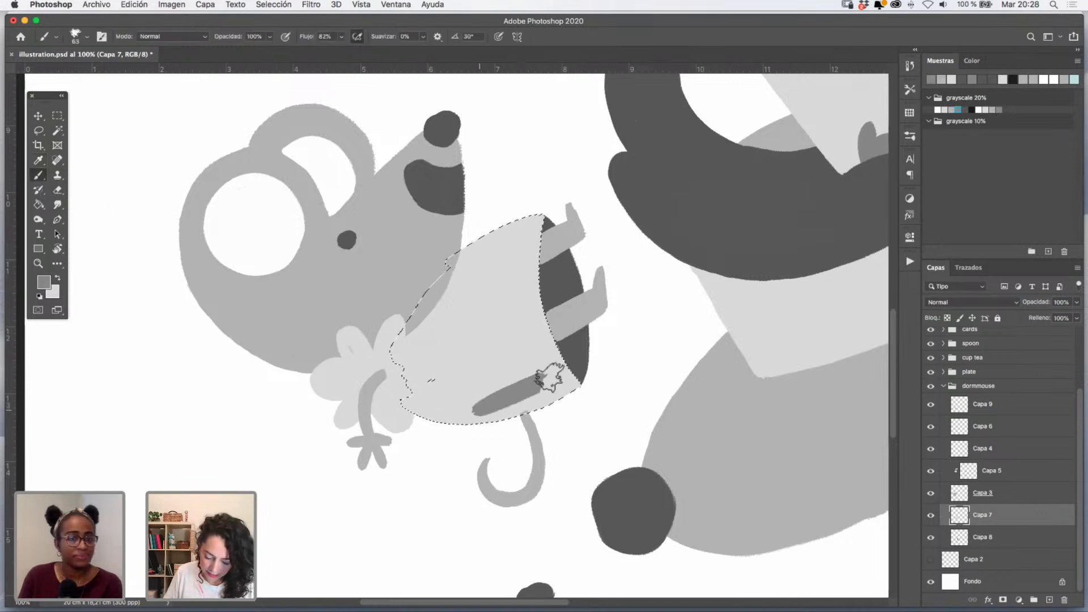
key("super+z")
left_click(955, 109)
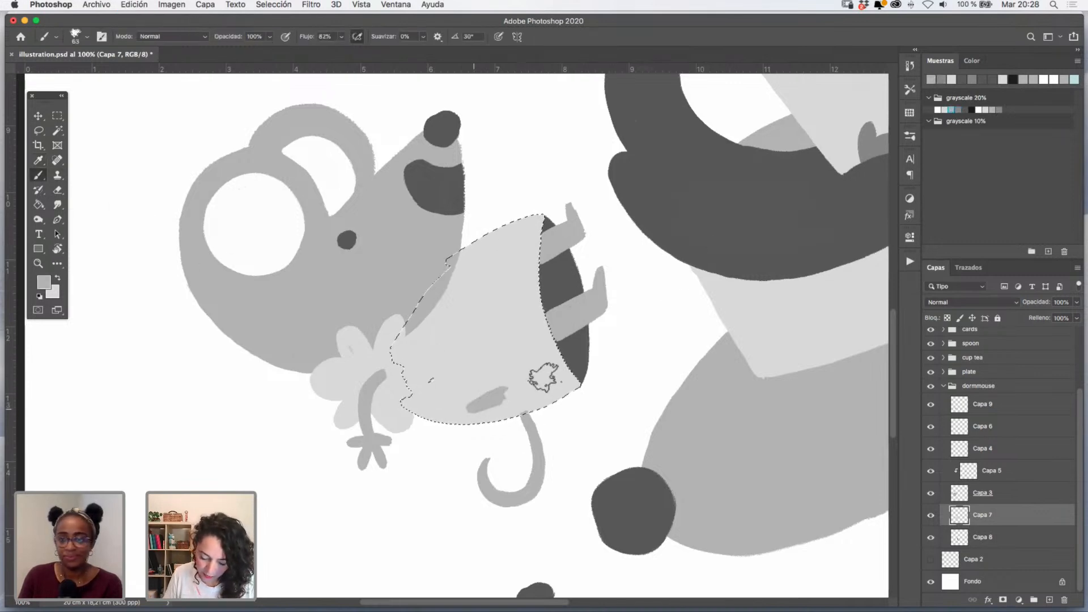
left_click(946, 110)
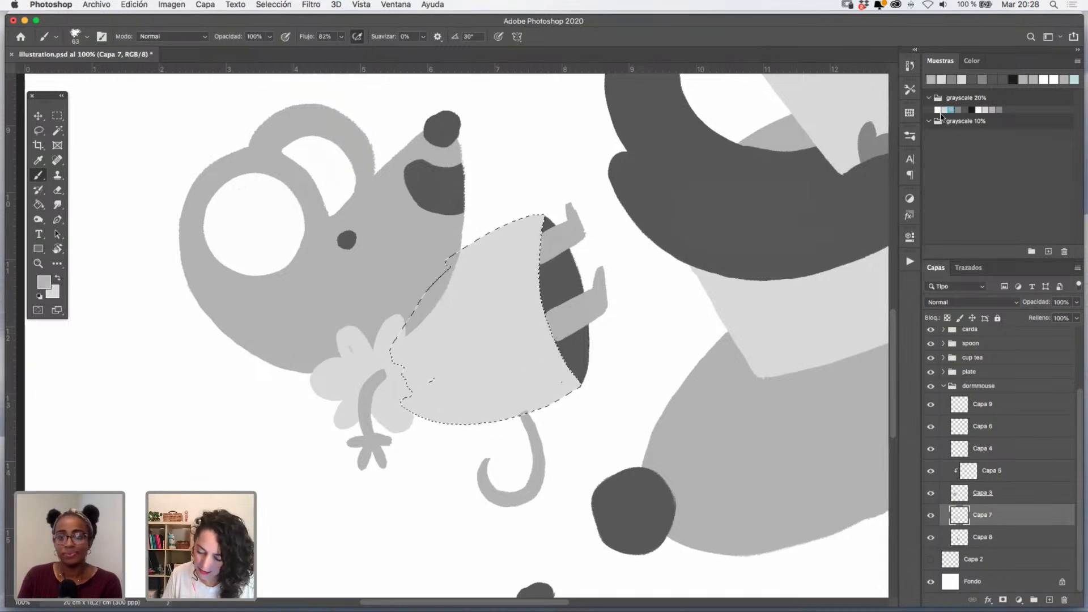
left_click(950, 110)
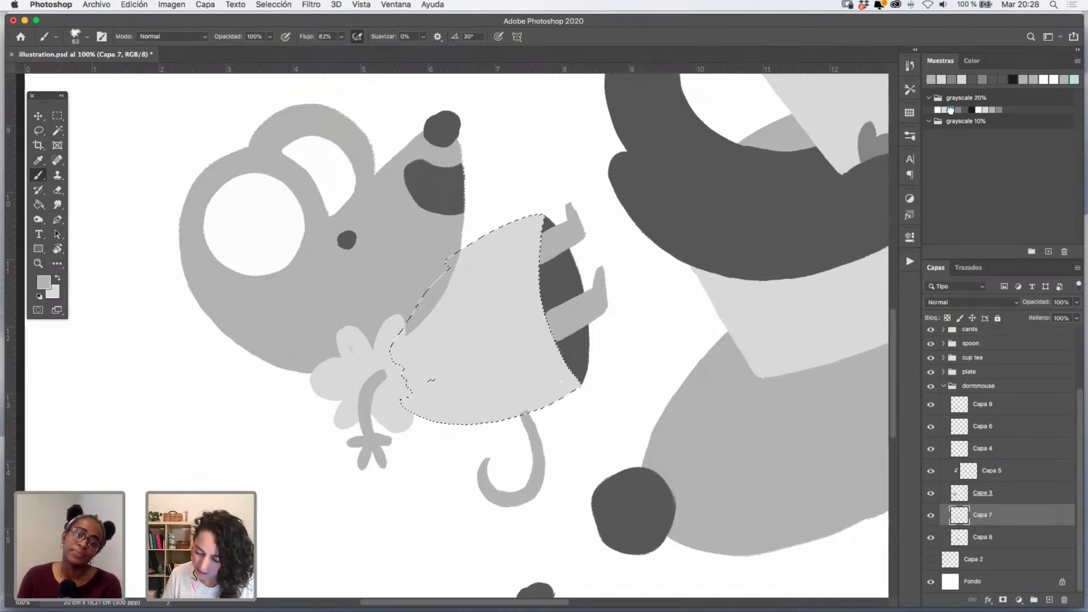
- Toggle Capa 7's visibility to check which part of the mouse it holds
left_click(931, 516)
left_click(931, 515)
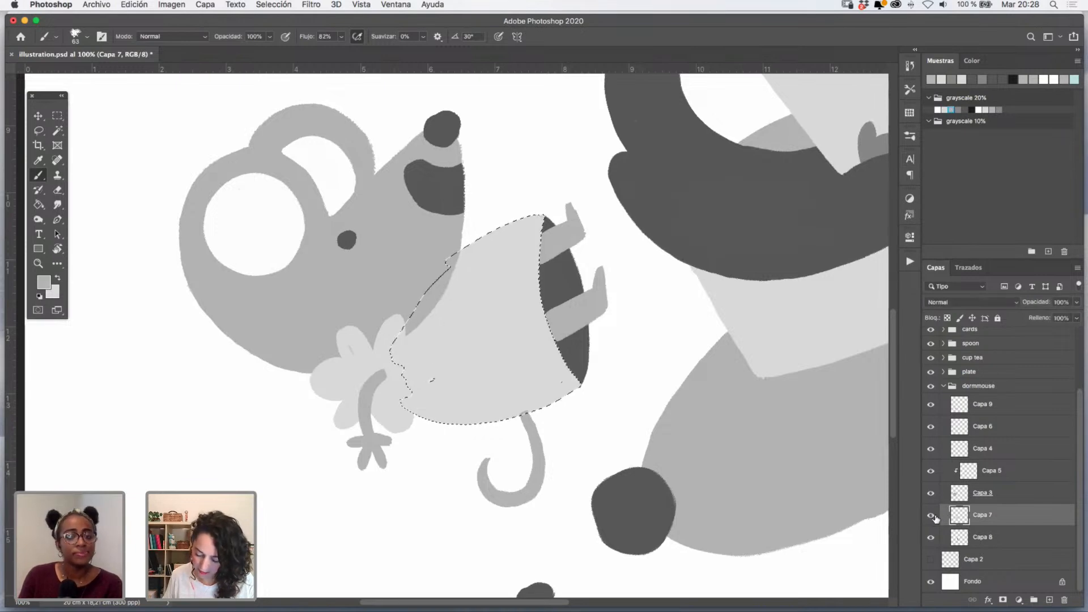
left_click(930, 516)
left_click(930, 516)
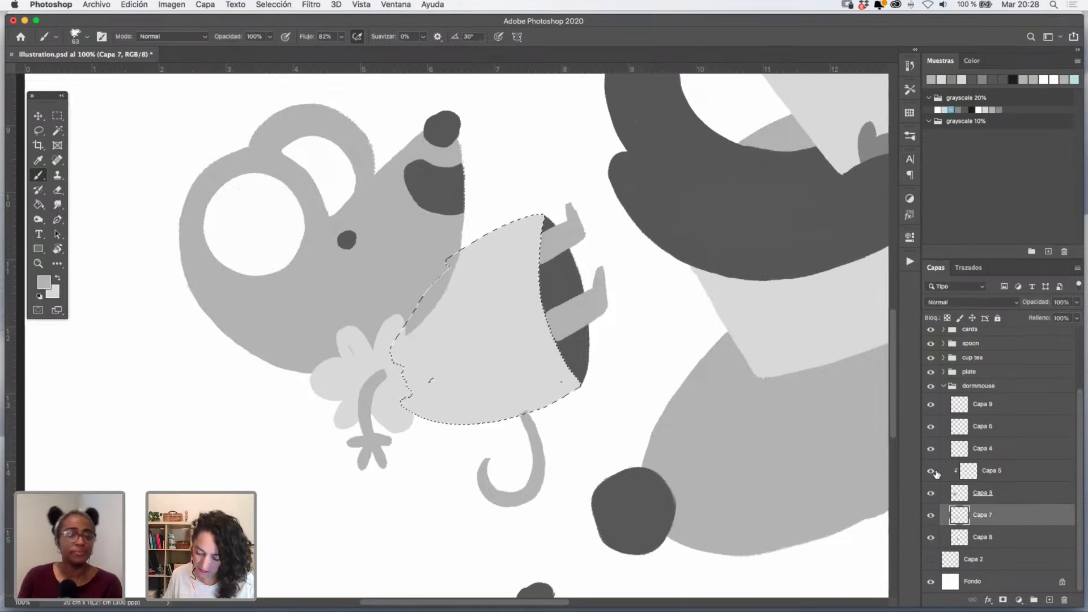
left_click(930, 517)
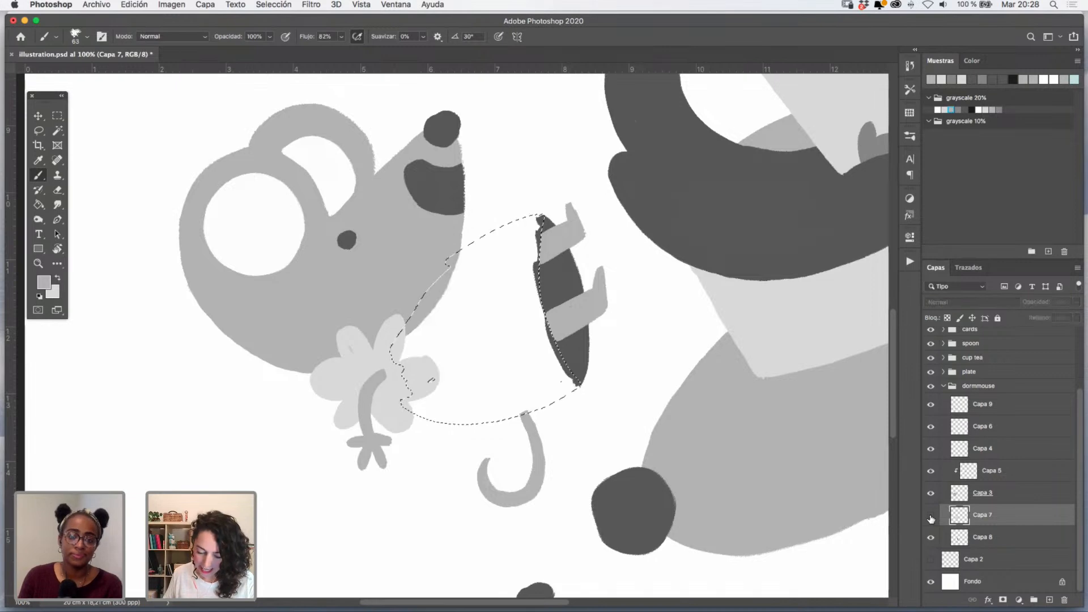
left_click(930, 517)
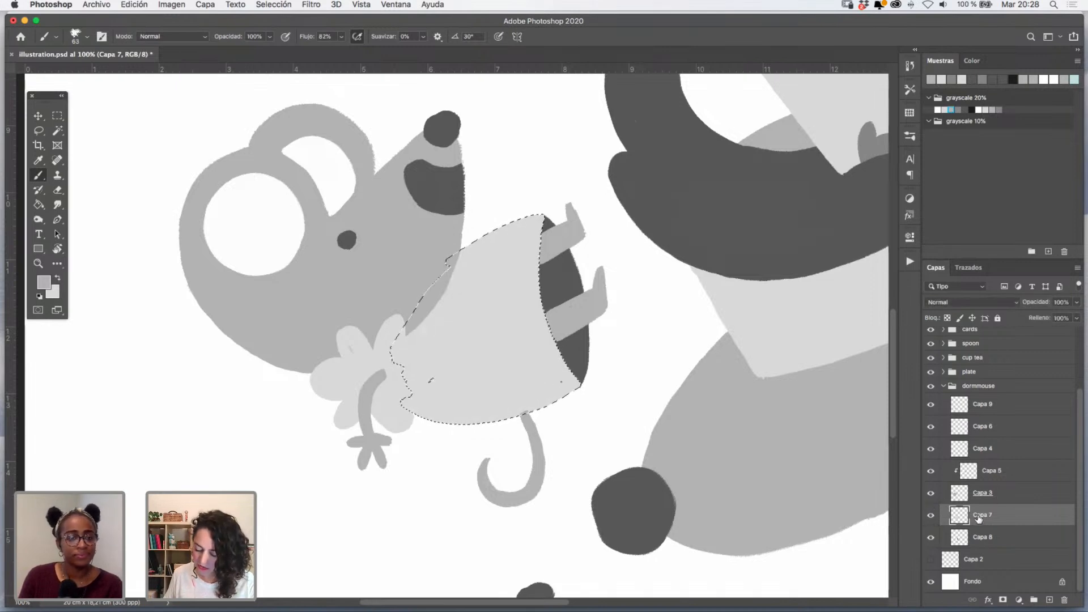
left_click(930, 517)
left_click(931, 517)
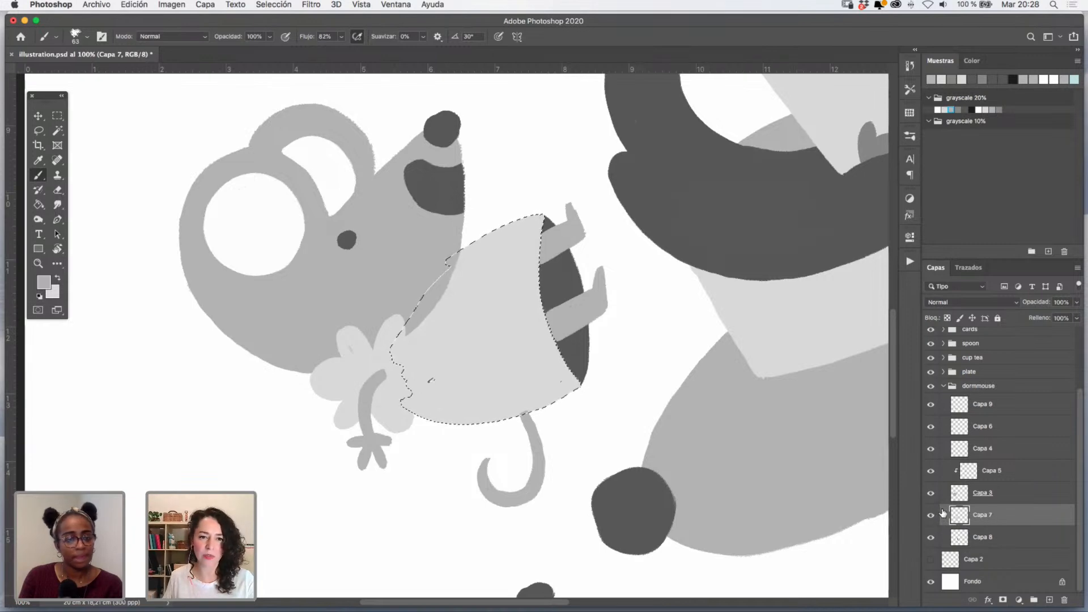
left_click(932, 517)
left_click(930, 517)
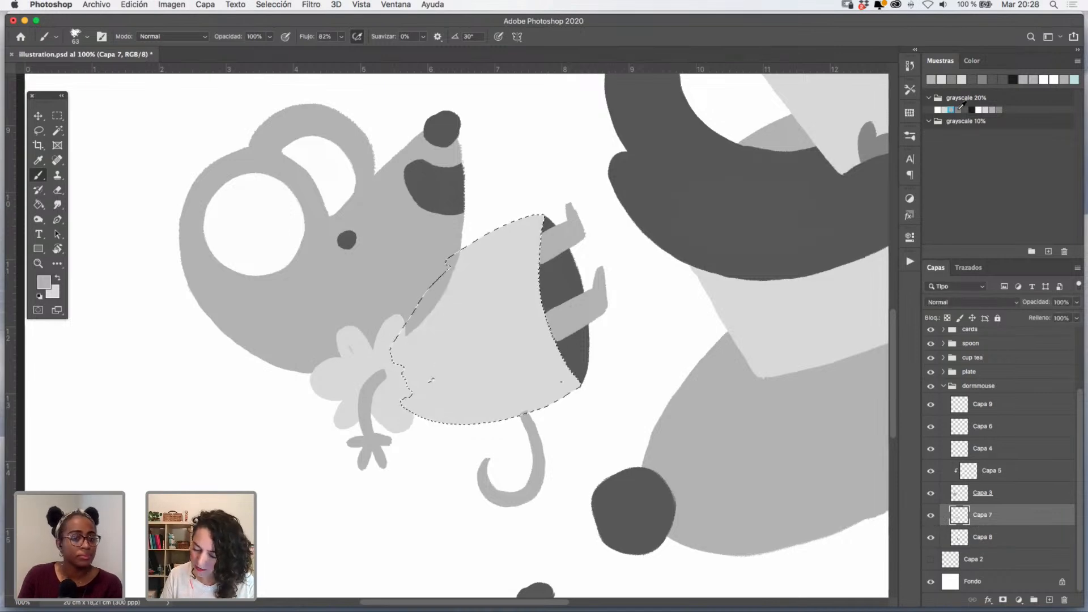
- Choose the Kyle's Dry Media - Nupastel 2017 brush at 90 px and apply grainy mid-gray shading along the dress's lower edge
left_click(909, 136)
scroll(845, 282, "up", 3)
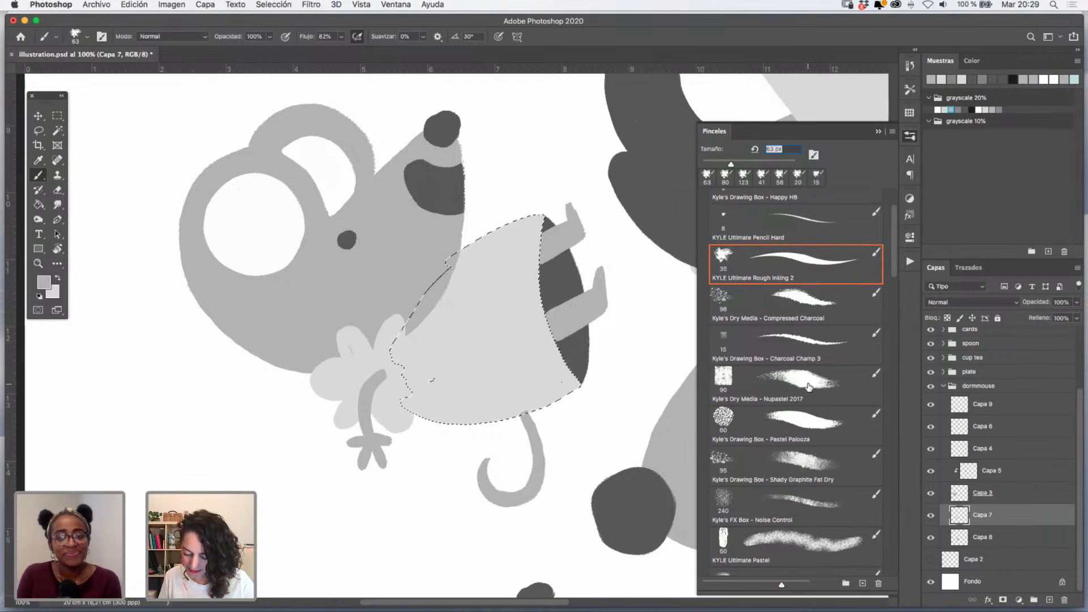
left_click(808, 387)
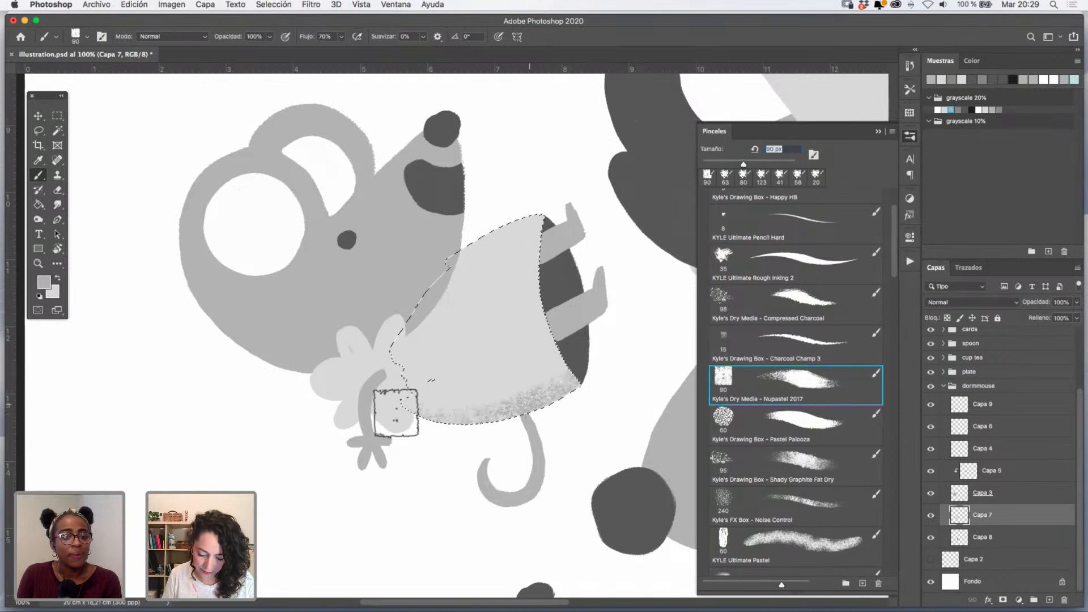
left_click(39, 263)
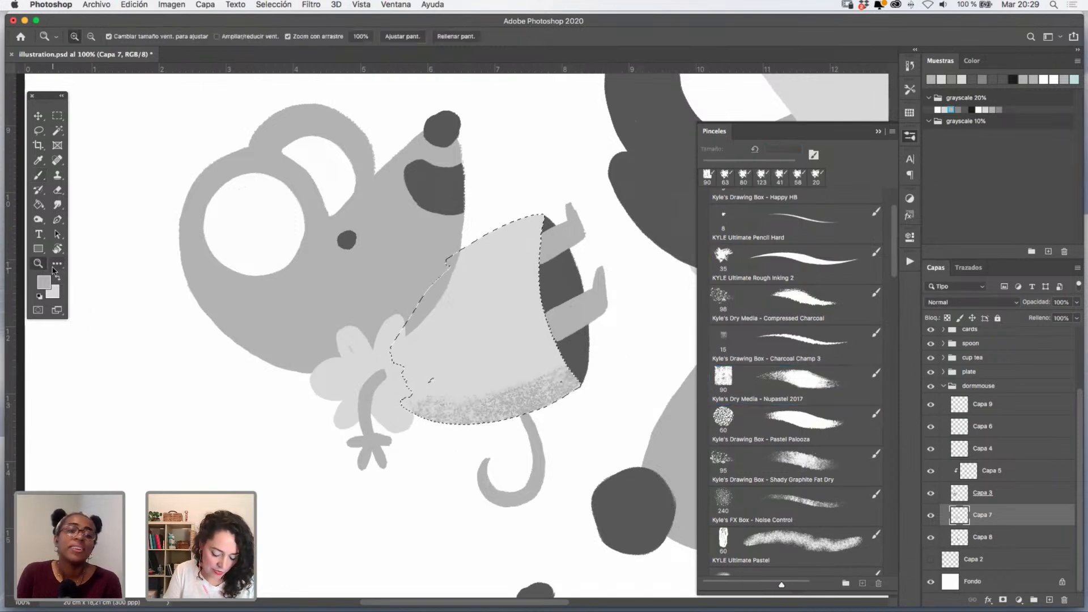
left_click(533, 432)
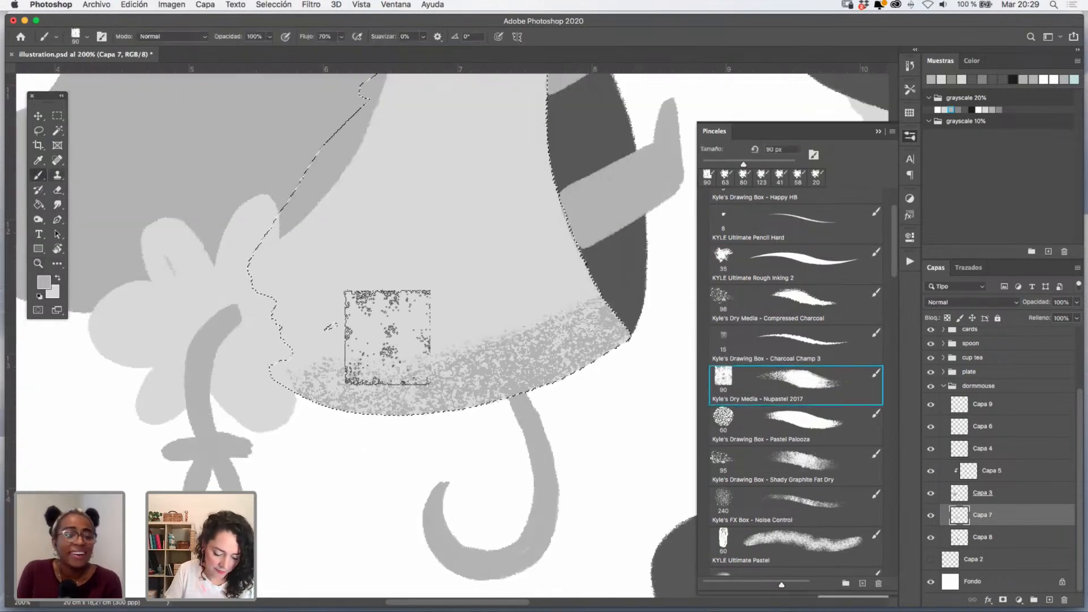
left_click(503, 386)
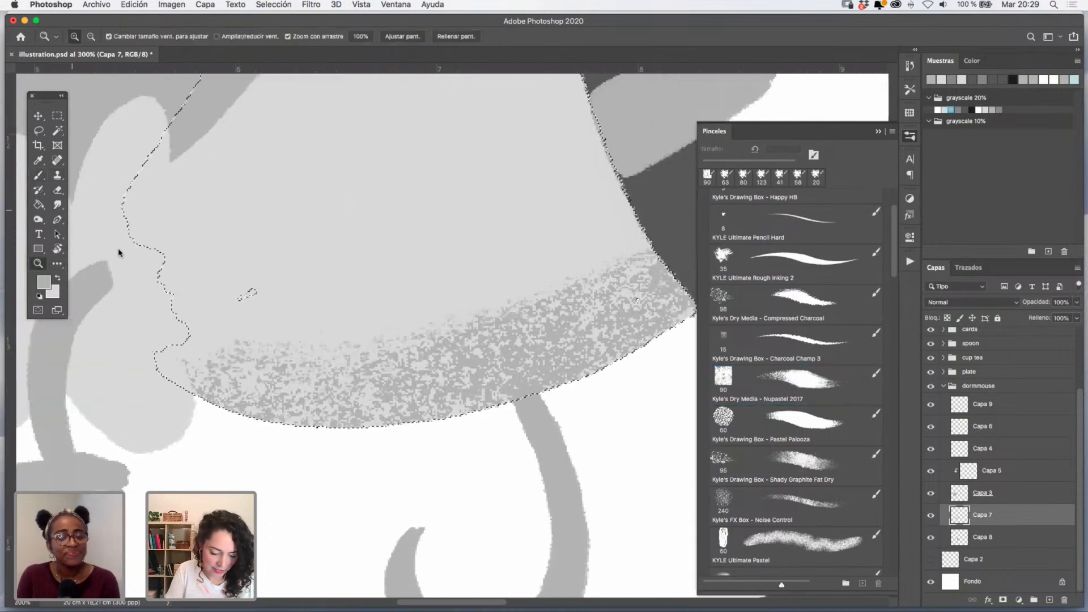
key("b")
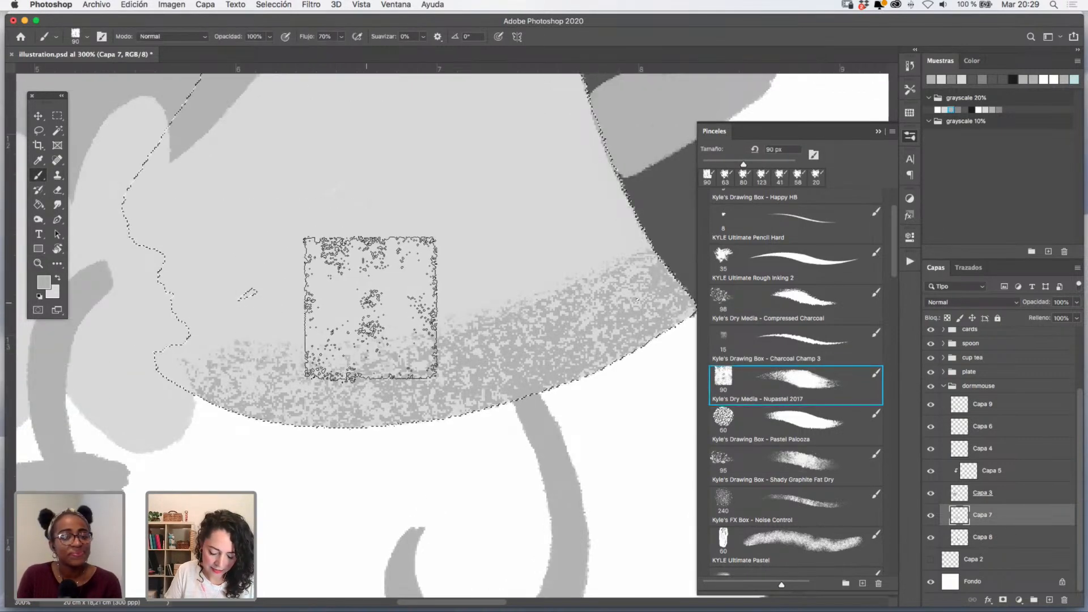
left_click(877, 131)
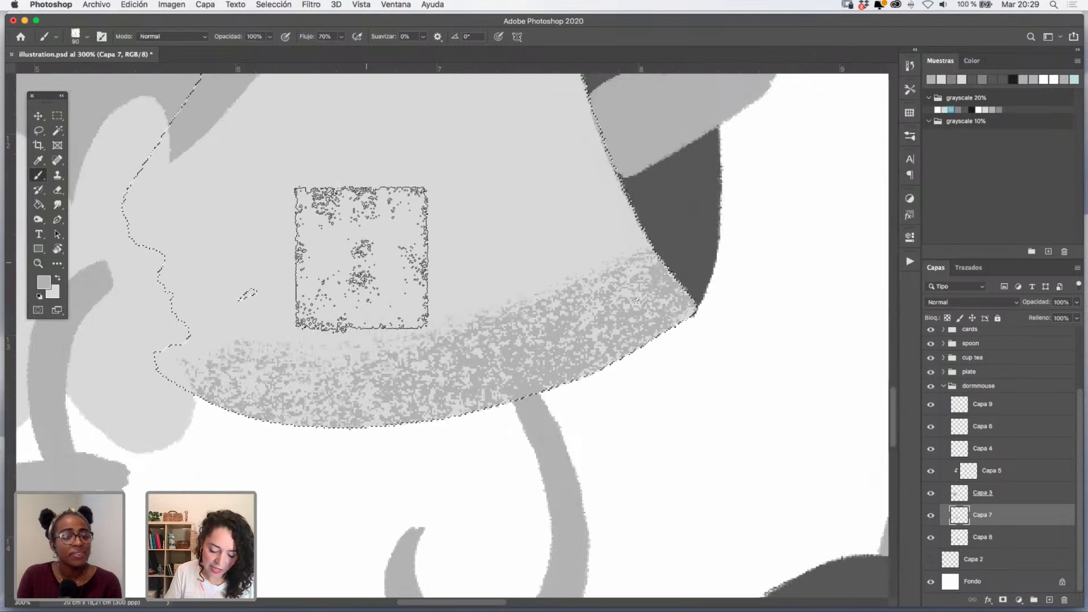
- Try broader grainy strokes across the dress and undo them together with the shading along its lower edge
mouse_move(324, 238)
left_mouse_down()
mouse_move(507, 243)
mouse_move(610, 296)
left_mouse_up()
key("super+z")
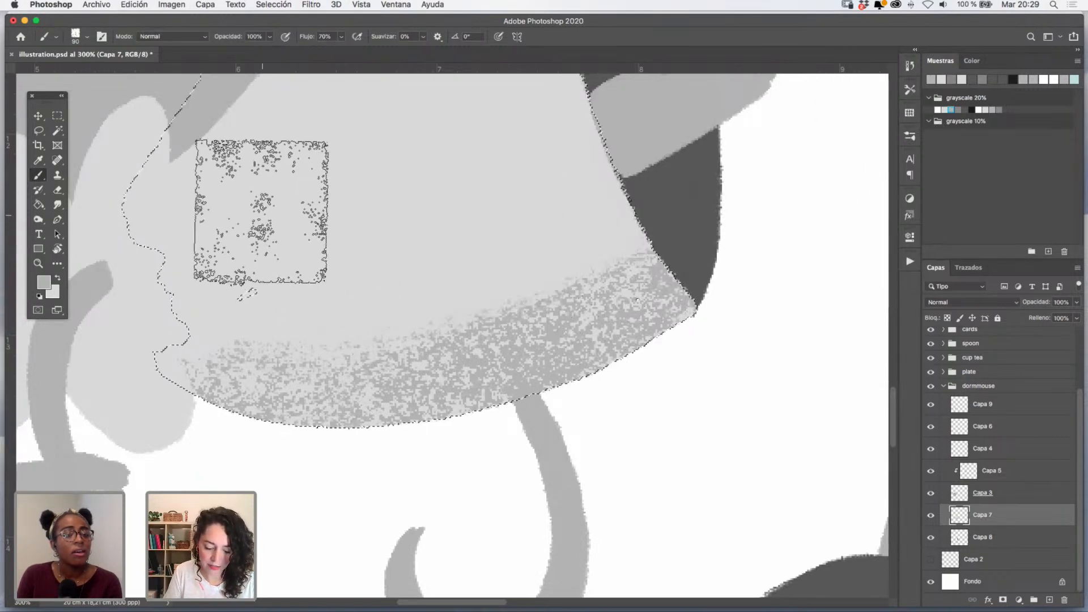
mouse_move(260, 211)
left_mouse_down()
mouse_move(513, 198)
mouse_move(330, 288)
mouse_move(497, 290)
left_mouse_up()
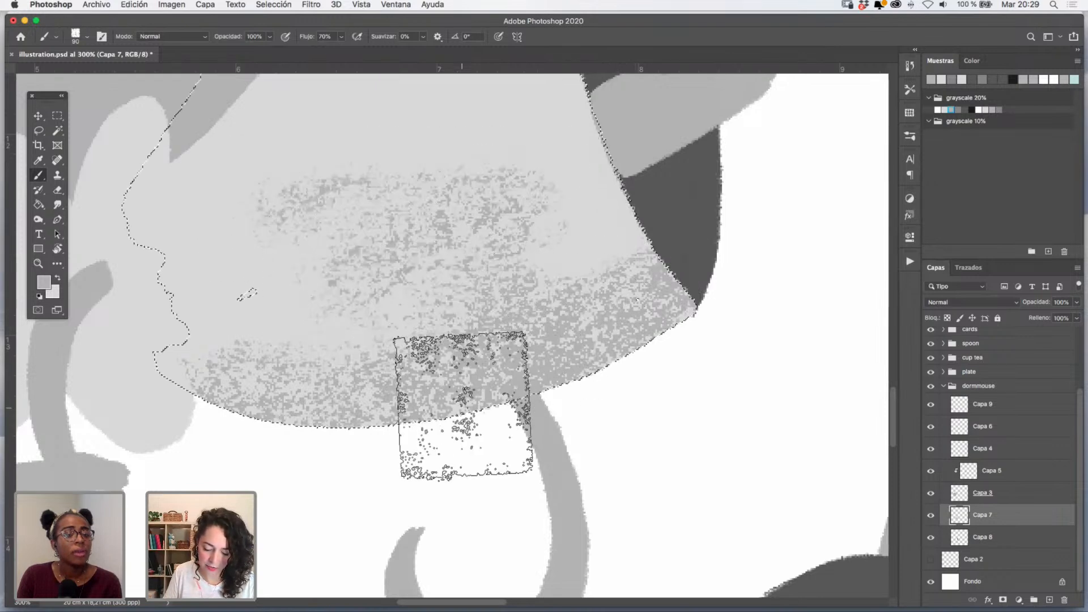
key("super+z")
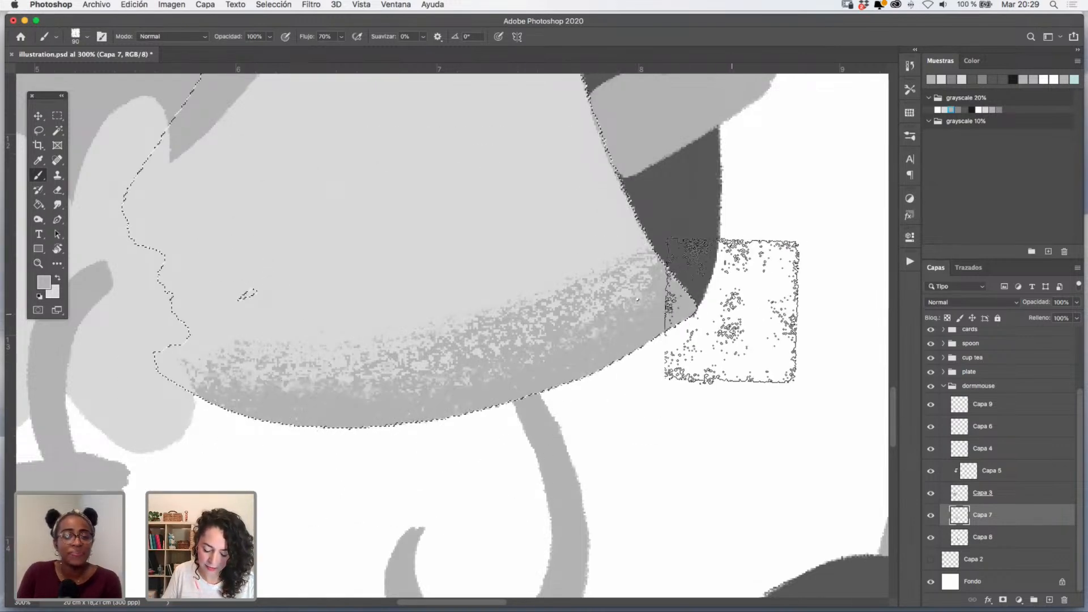
key("super+z")
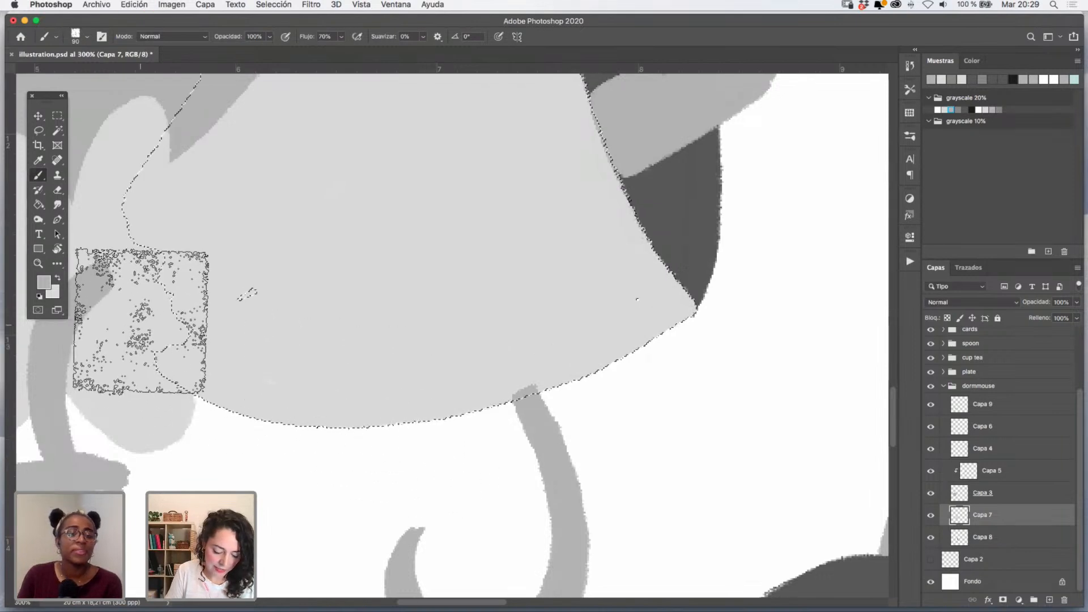
- Paint grainy mid-gray shading along the dress's lower edge, fading out toward the middle of the dress
mouse_move(140, 316)
left_mouse_down()
mouse_move(226, 380)
mouse_move(302, 398)
mouse_move(446, 401)
mouse_move(574, 364)
mouse_move(706, 260)
mouse_move(701, 209)
mouse_move(600, 281)
mouse_move(370, 351)
mouse_move(180, 343)
mouse_move(305, 335)
mouse_move(540, 290)
mouse_move(686, 185)
mouse_move(472, 275)
mouse_move(273, 301)
mouse_move(573, 212)
mouse_move(670, 222)
mouse_move(480, 370)
mouse_move(441, 426)
mouse_move(598, 379)
mouse_move(700, 318)
mouse_move(697, 293)
mouse_move(711, 290)
mouse_move(626, 365)
left_mouse_up()
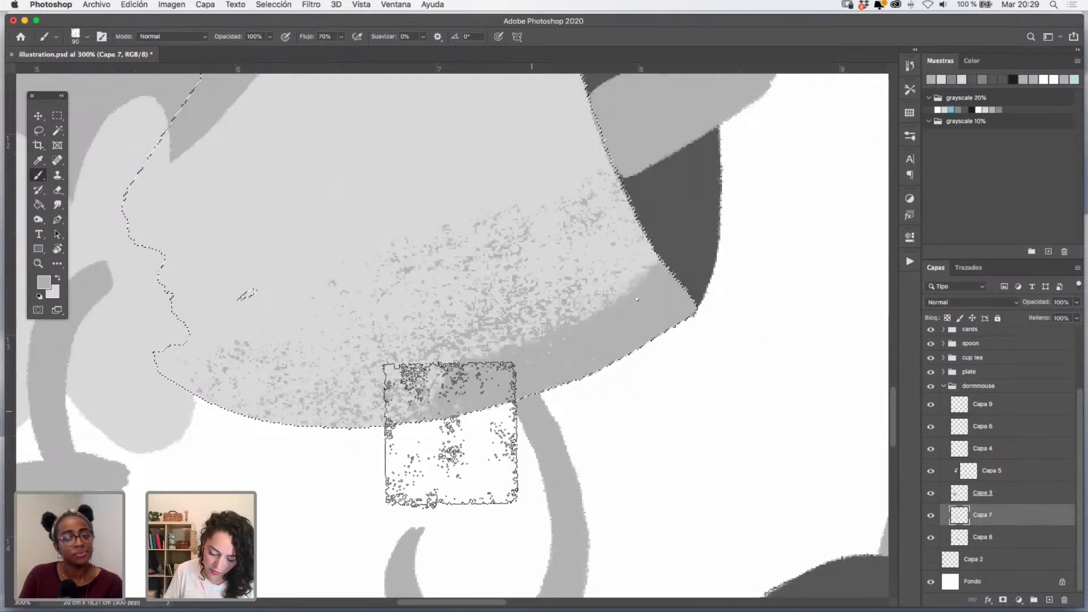
key("super+d")
key("shift+super+d")
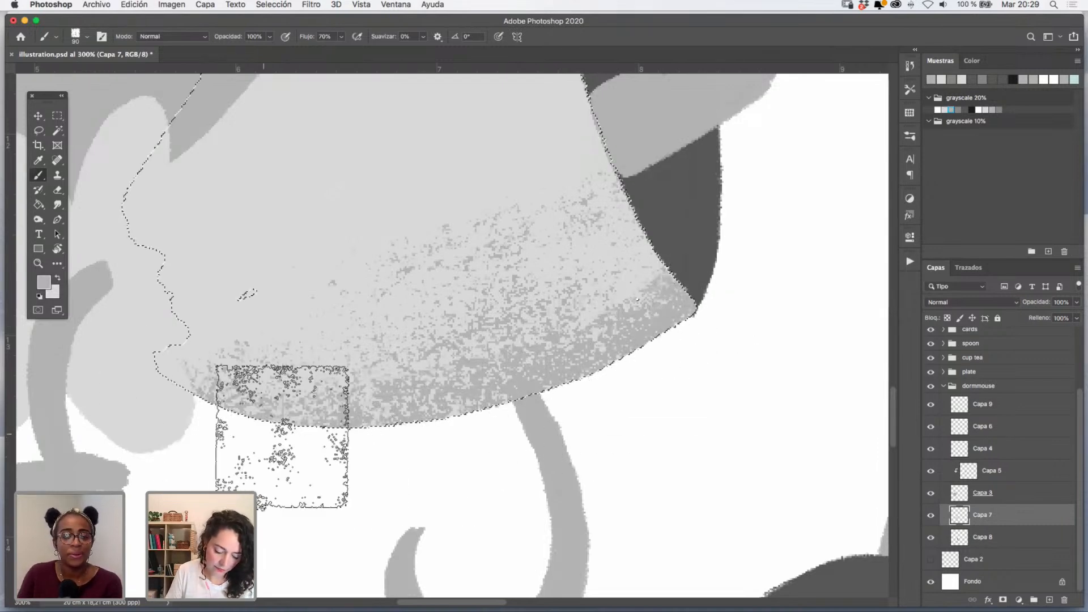
- Examine the grainy shading on the dress both close up and within the whole mouse
key("z")
left_click(549, 315, "alt")
left_click(548, 315, "alt")
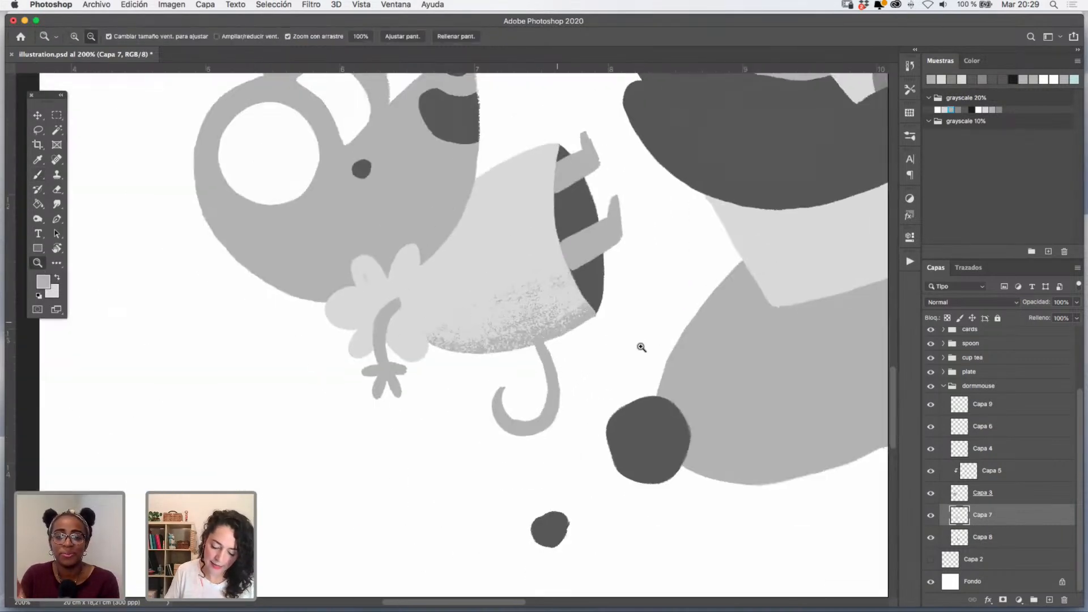
left_click(581, 318)
left_click_drag(619, 346, 680, 438)
left_click(595, 388)
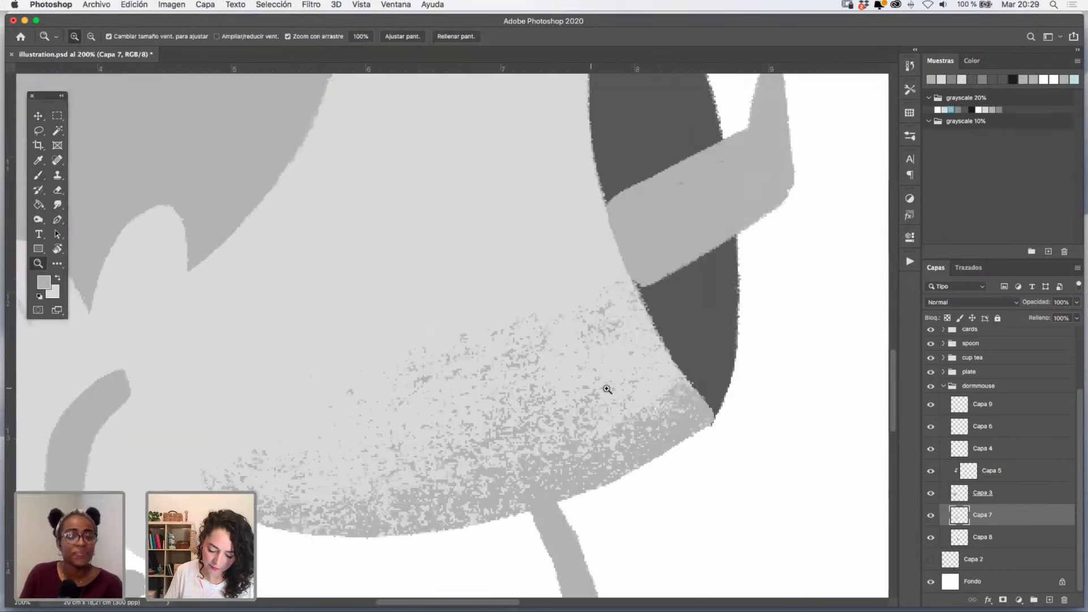
left_click(609, 381, "alt")
left_click(609, 381, "alt")
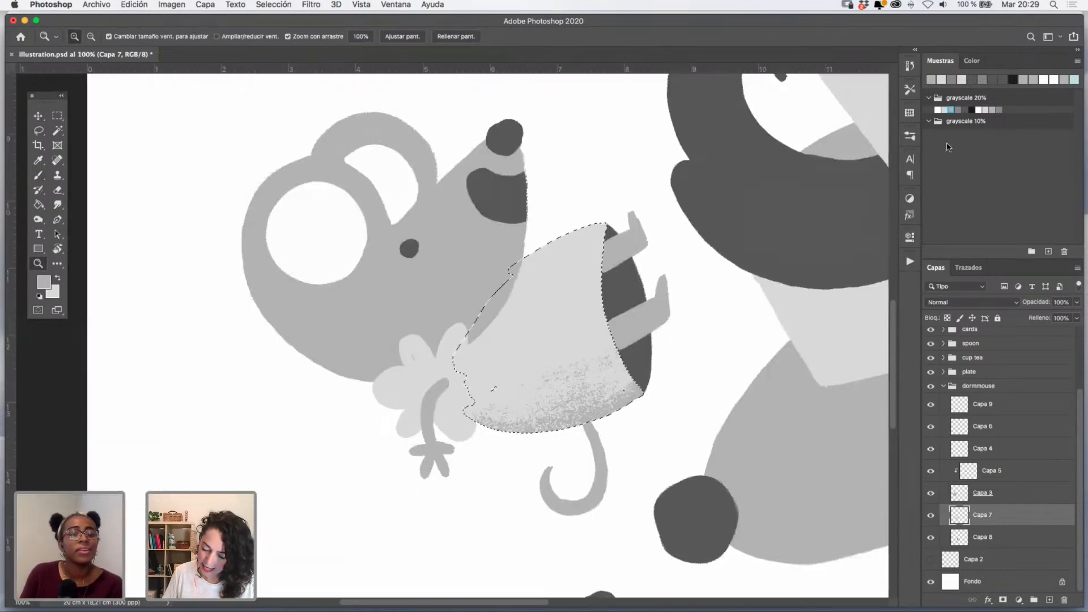
- Paint grainy white highlights on the dress's upper part with the Nupastel brush and check the texture without the selection outline
left_click(939, 109)
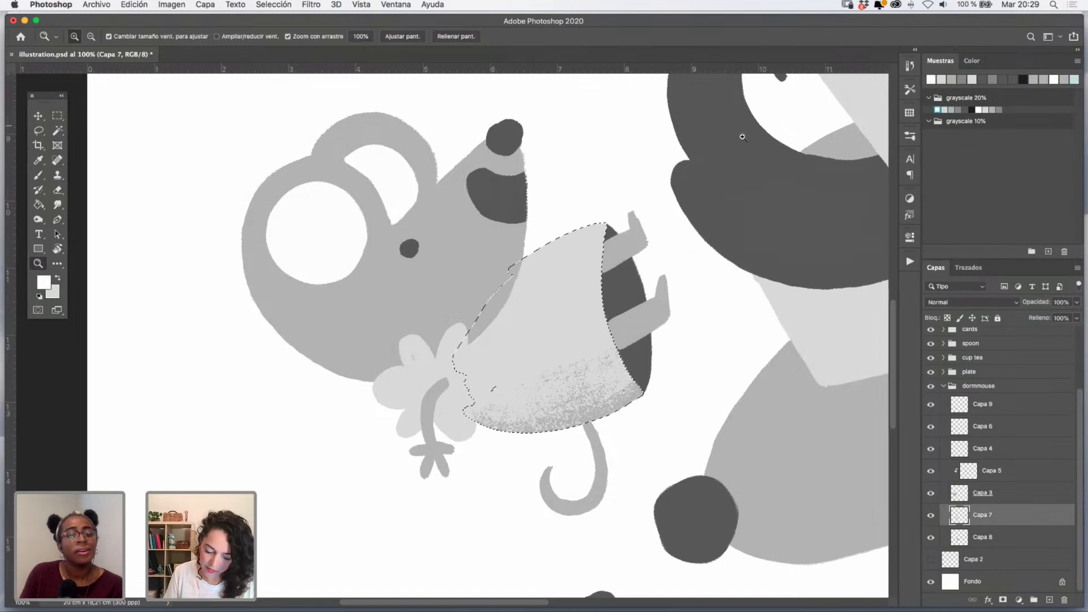
left_click(950, 108)
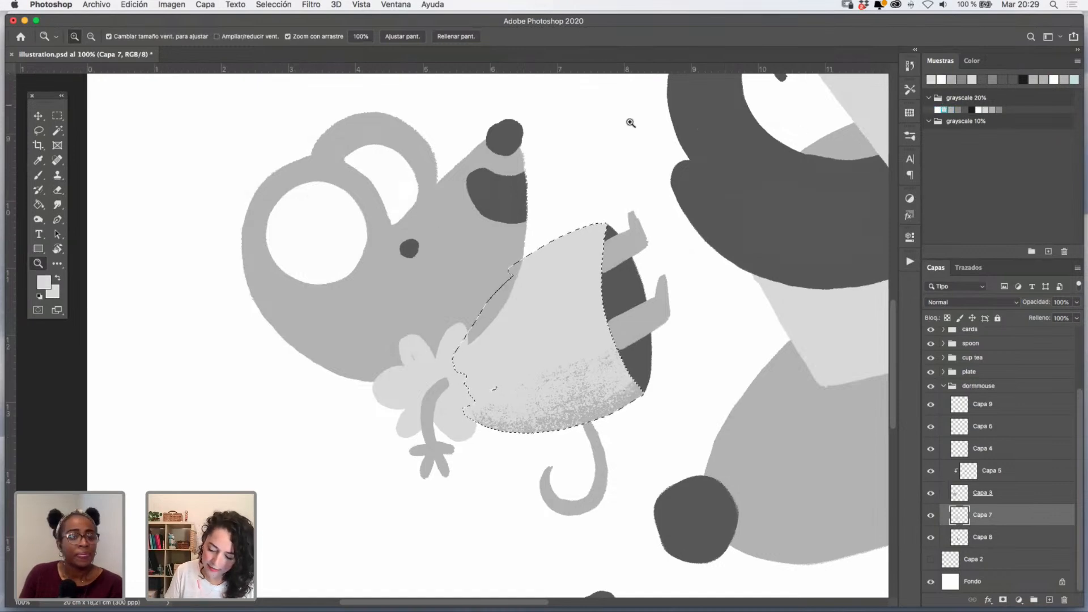
left_click(44, 179)
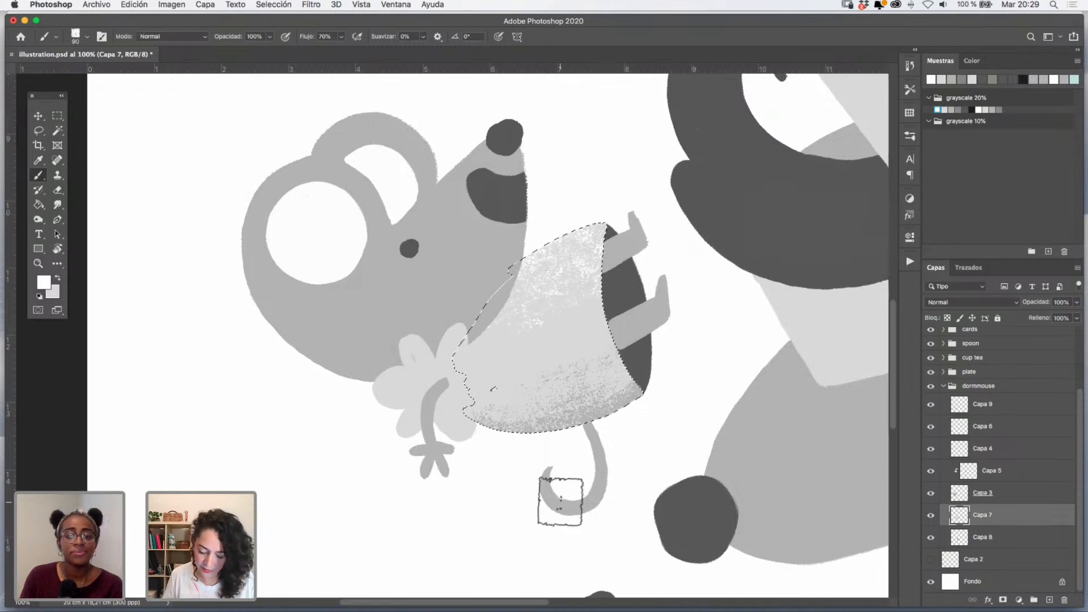
key("super+d")
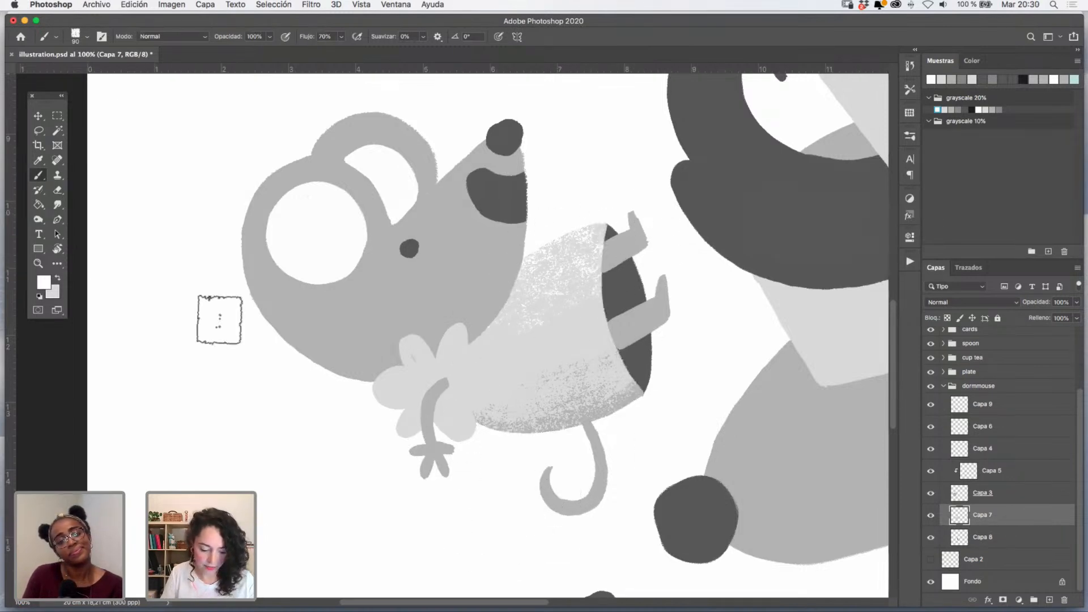
left_click(38, 263)
left_click(634, 326)
left_click_drag(635, 333, 645, 371)
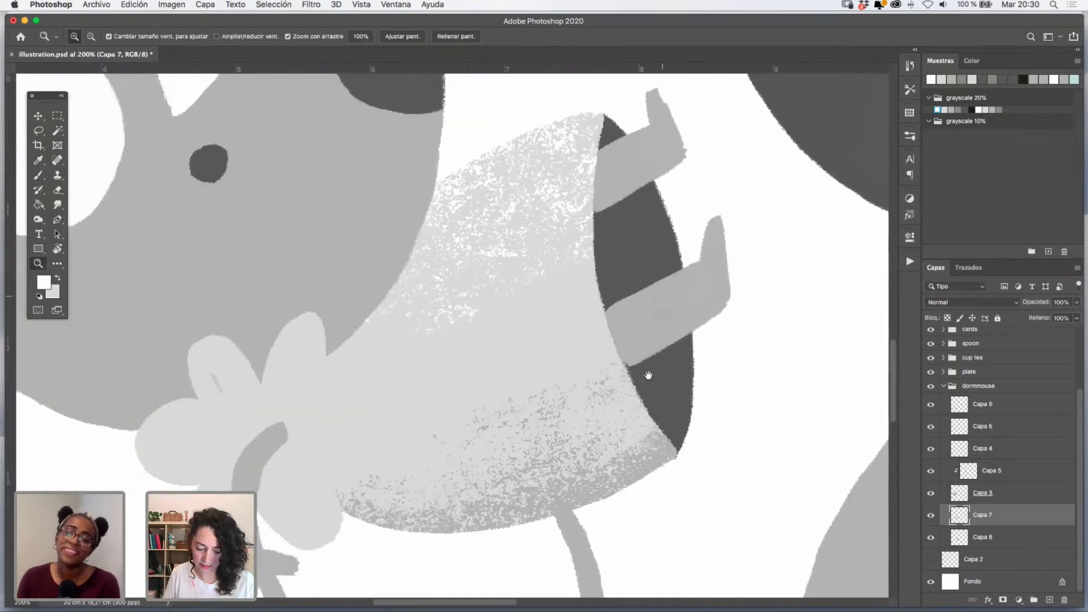
left_click(585, 345, "alt")
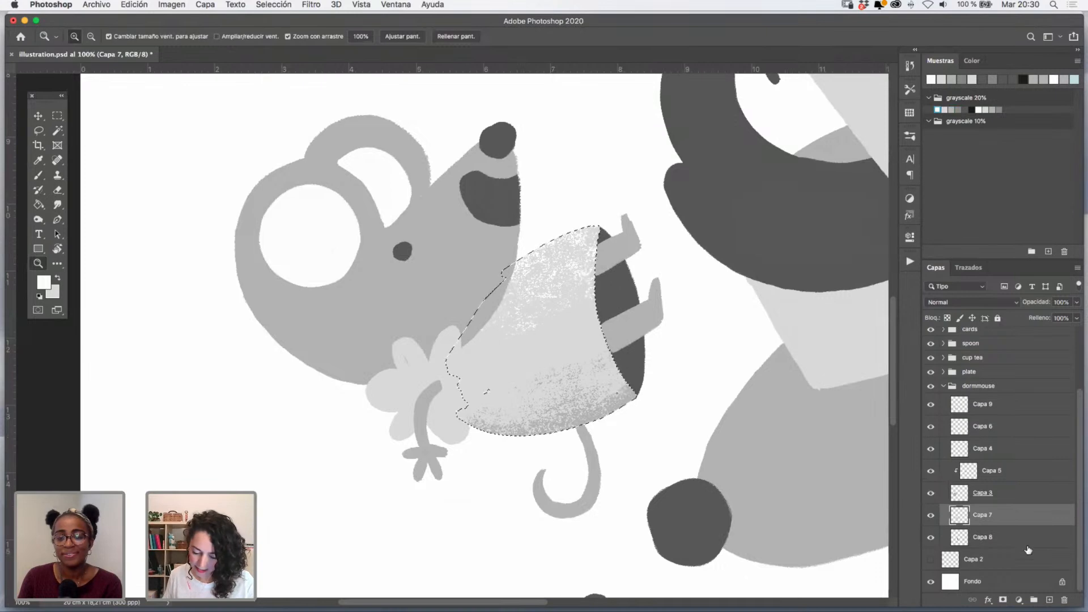
- Add a new layer above Capa 7 and rotate the canvas view until the mouse stands upright, ready for the Brush tool
left_click(1049, 600)
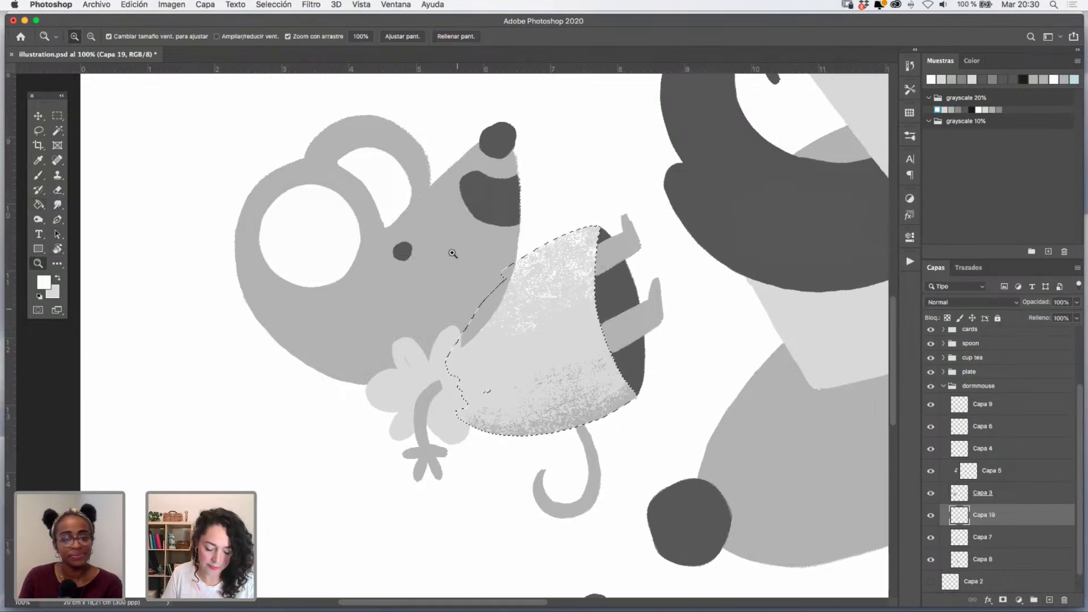
key("r")
left_click_drag(446, 288, 422, 298)
left_click(40, 176)
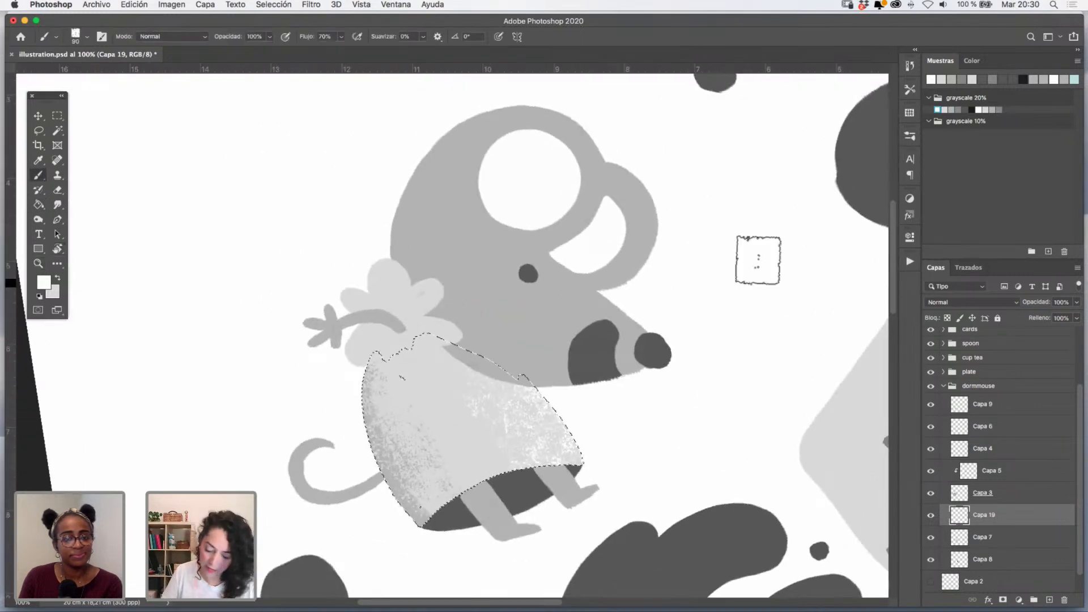
- Test the Compressed Charcoal and Charcoal Champ 3 brushes on the dress, undo the strokes, and keep Charcoal Champ 3
left_click(910, 138)
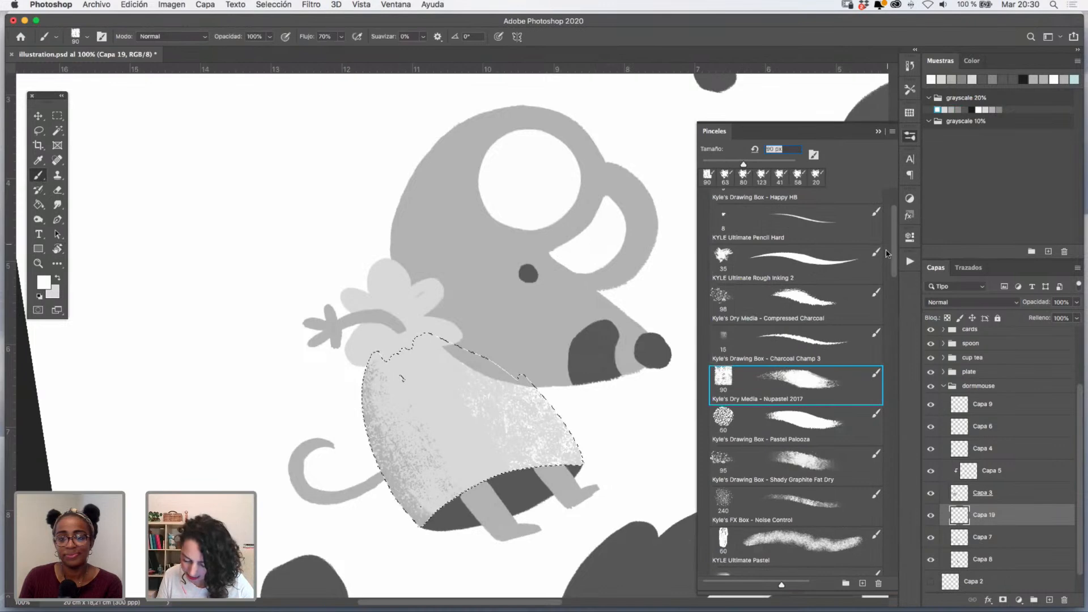
left_click(824, 348)
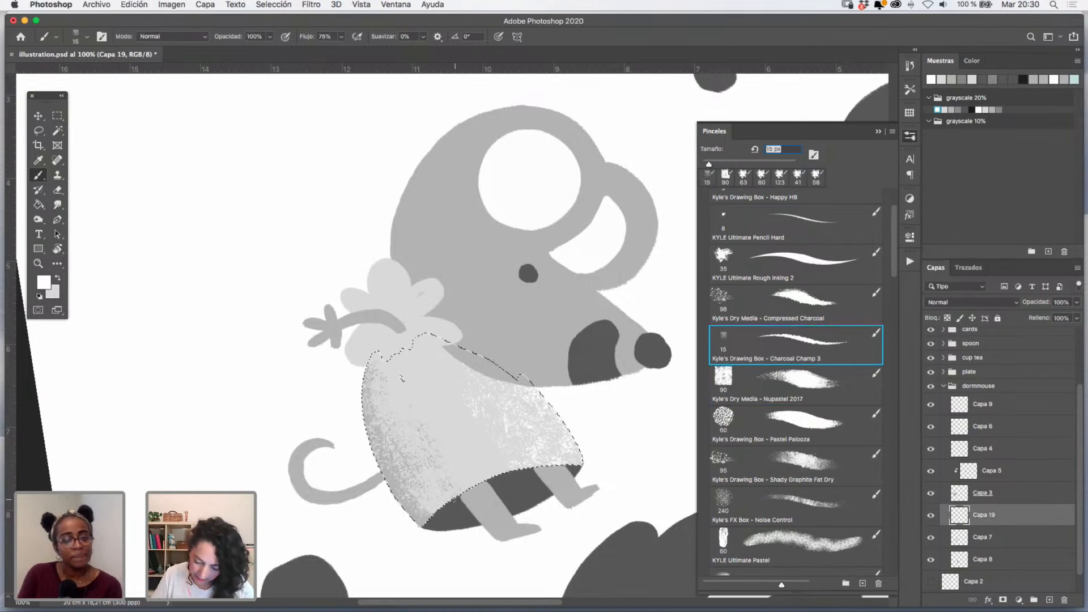
scroll(891, 270, "up", 2)
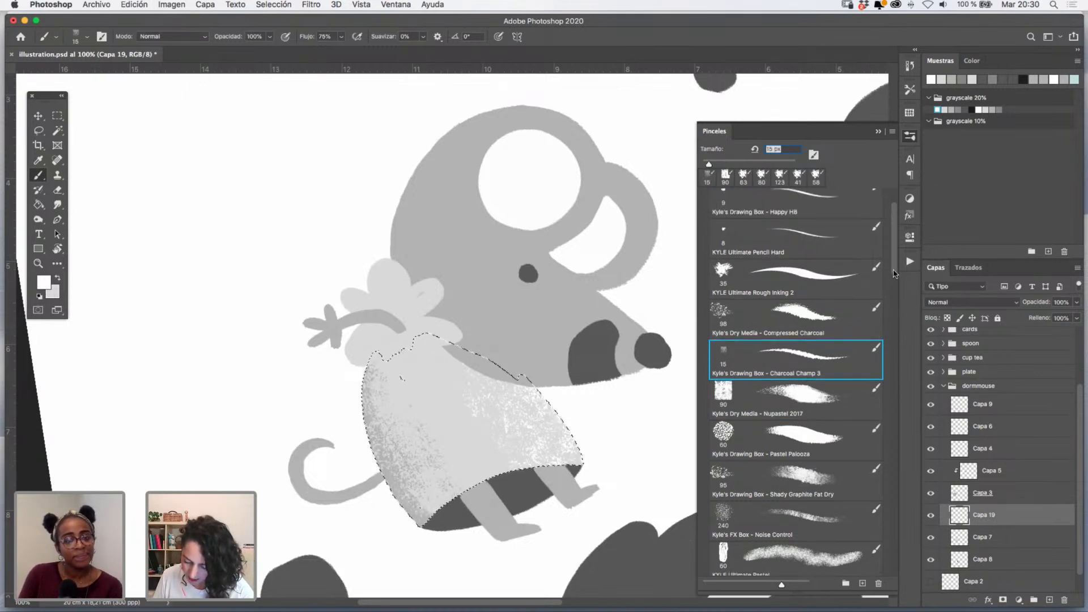
left_click(825, 333)
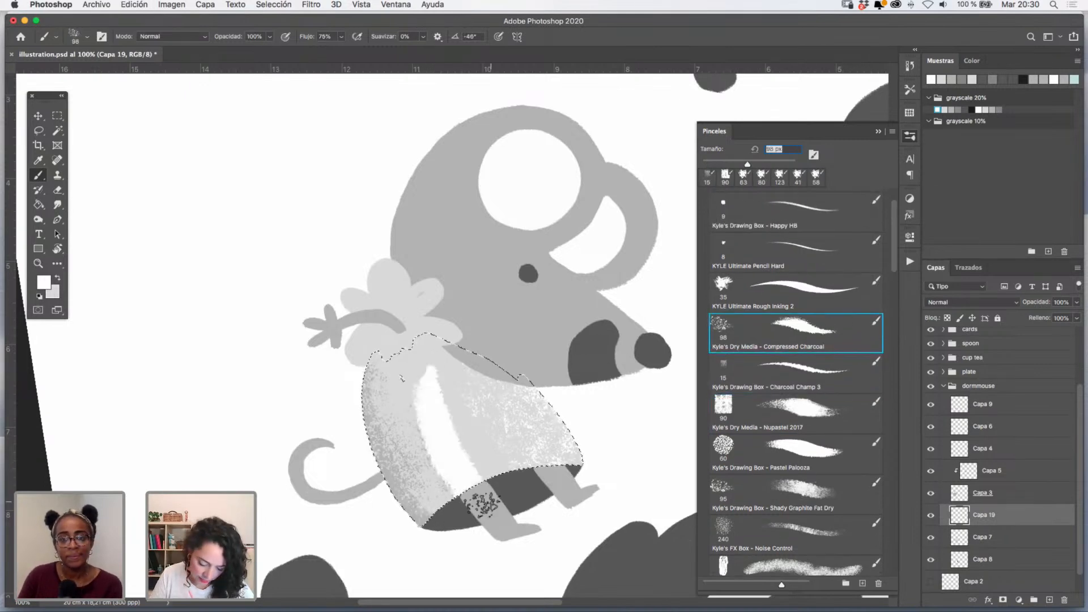
left_click(818, 371)
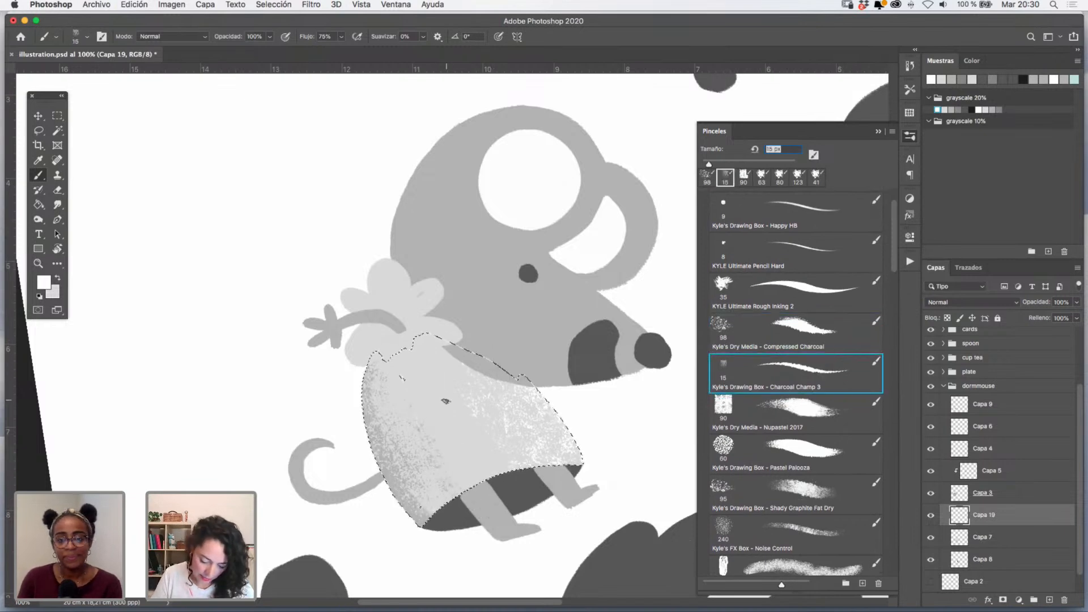
left_click_drag(447, 401, 471, 365)
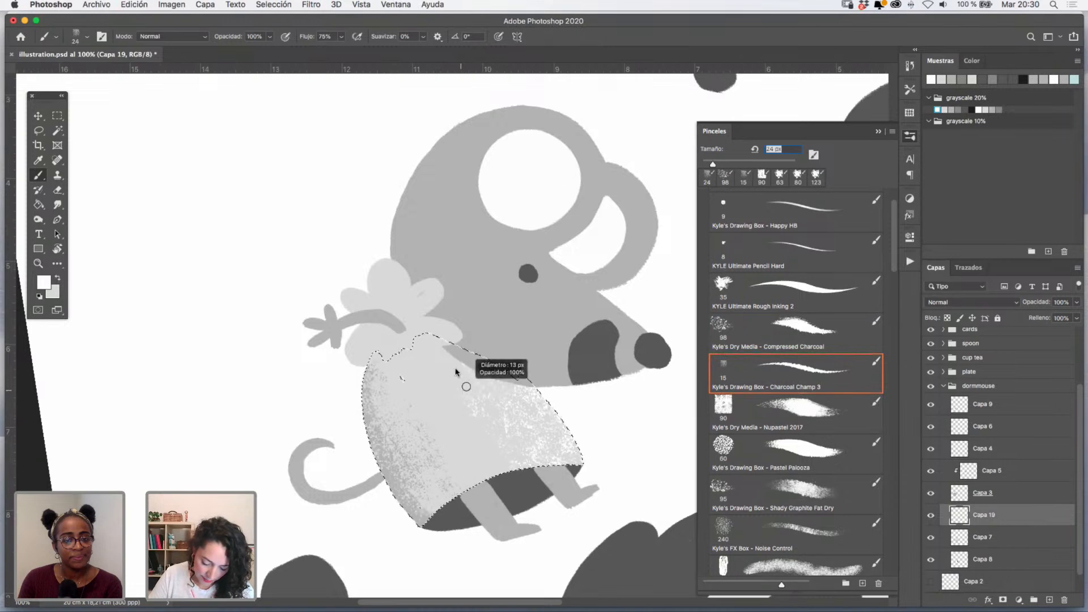
left_click_drag(456, 372, 467, 376)
key("super+z")
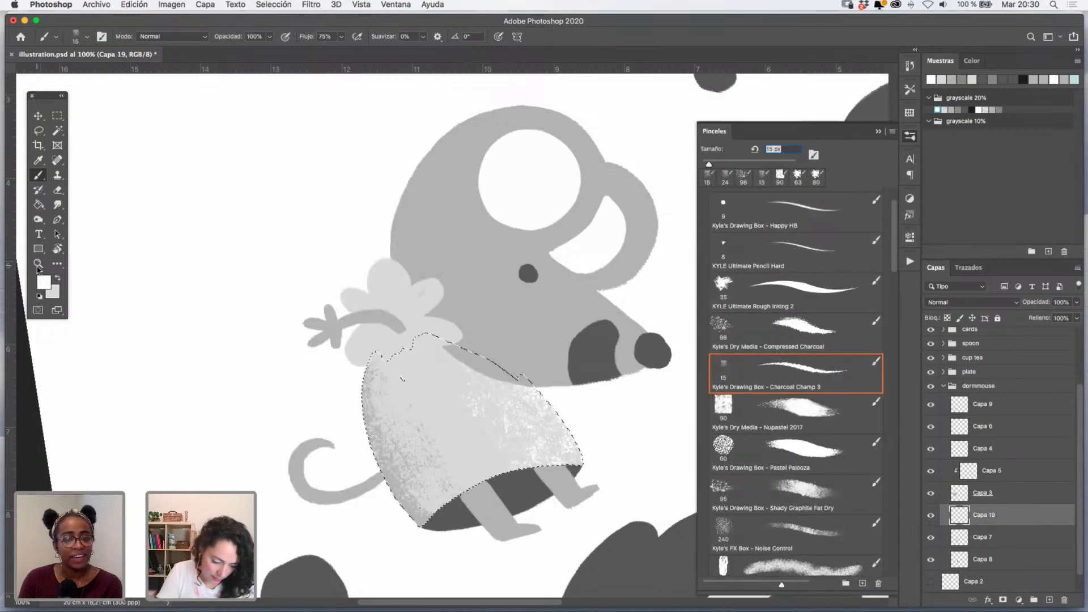
- Paint four white stripes down the dress on Capa 19 with the Charcoal Champ 3 brush at 12 px
left_click(38, 264)
left_click(459, 395)
left_click_drag(448, 395, 413, 298)
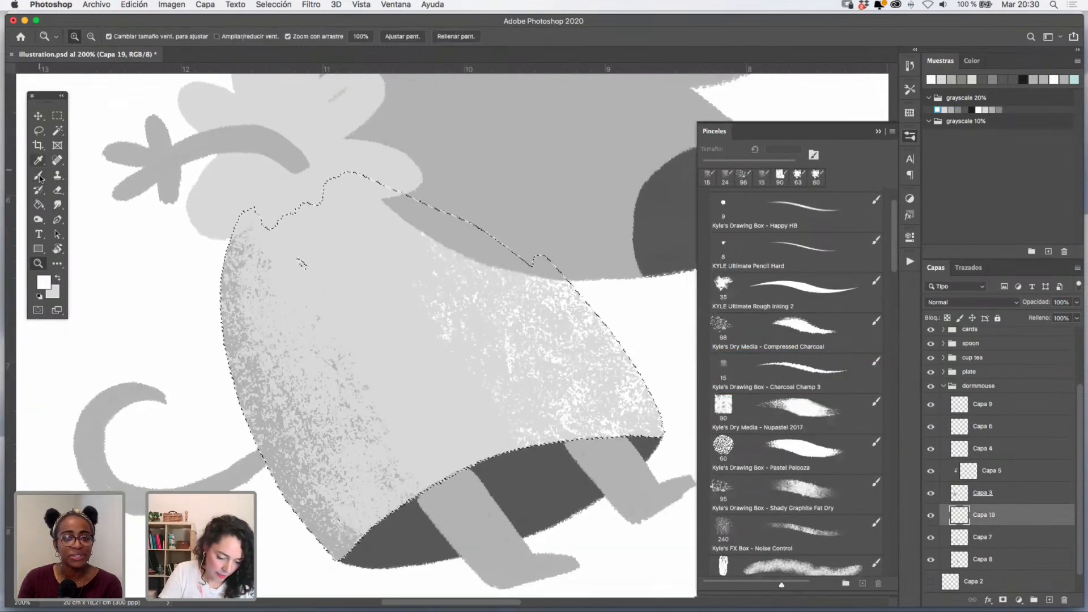
key("b")
left_click_drag(403, 251, 395, 250)
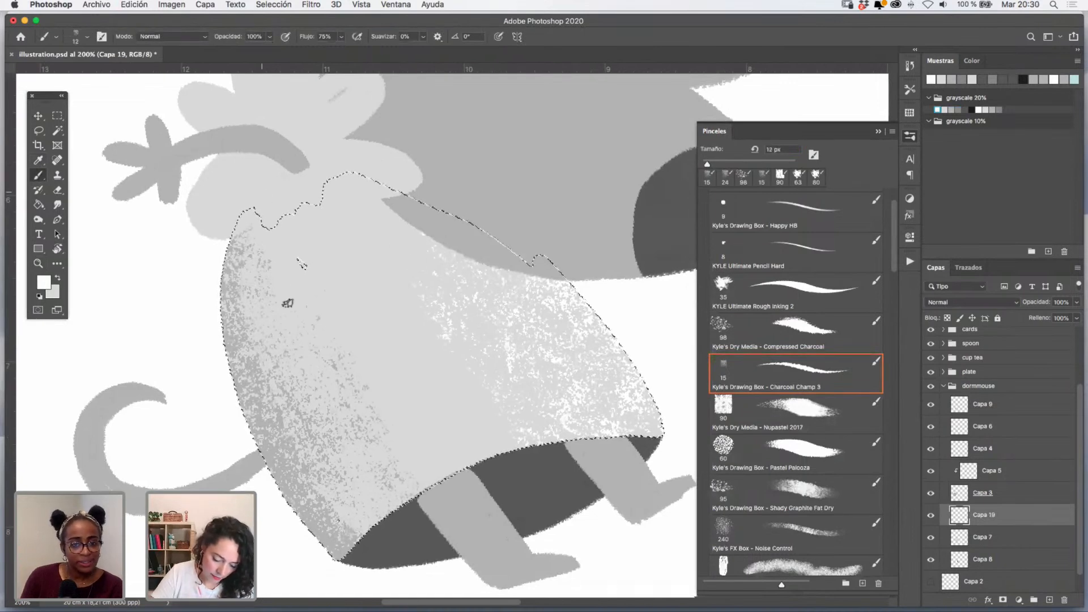
left_click_drag(272, 263, 377, 519)
left_click_drag(334, 263, 447, 499)
left_click_drag(391, 207, 501, 453)
left_click_drag(493, 265, 573, 436)
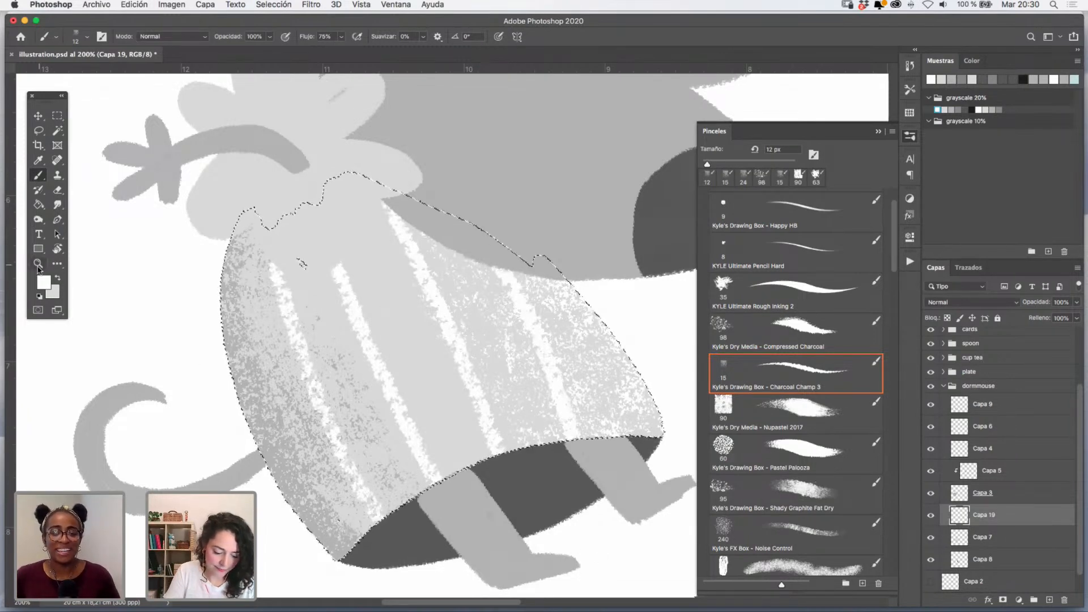
- Check the stripes on the whole mouse, reset the canvas rotation and deselect the dress
key("z")
left_click(503, 391, "alt")
left_click(505, 394, "alt")
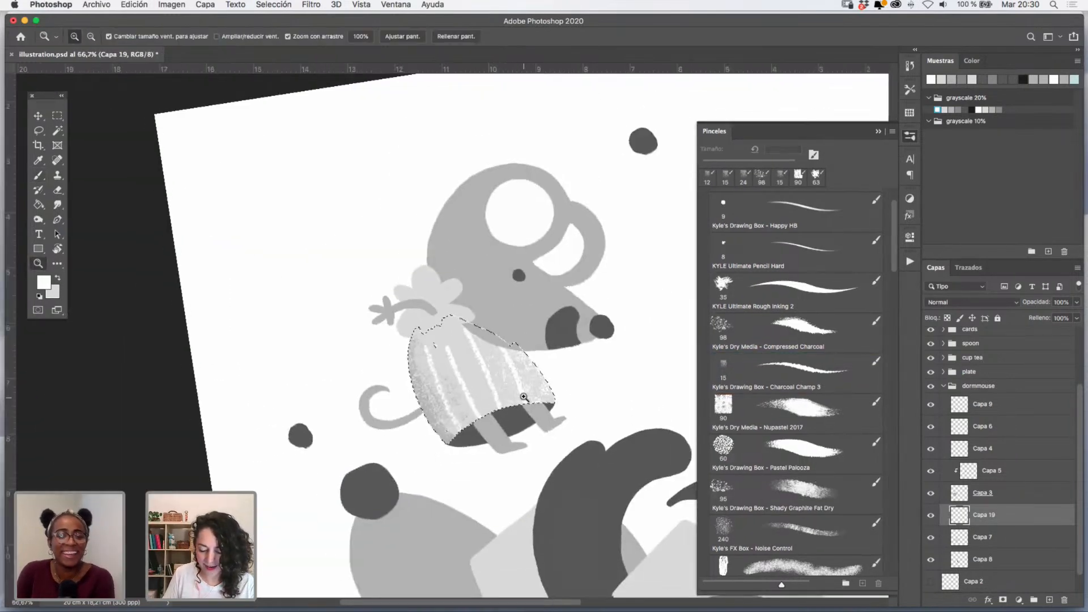
left_click(524, 397)
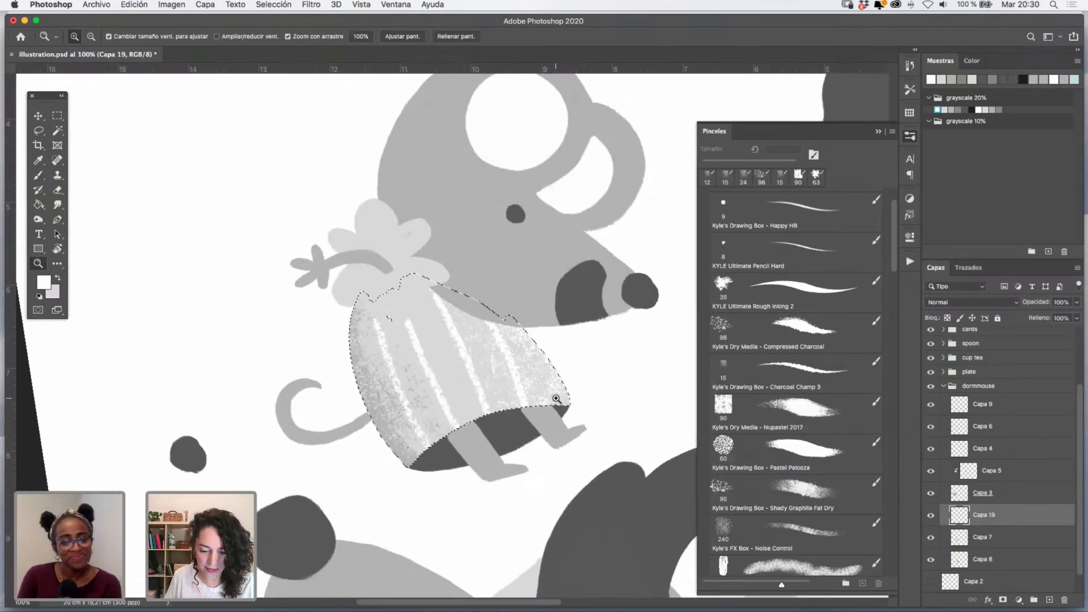
key("Escape")
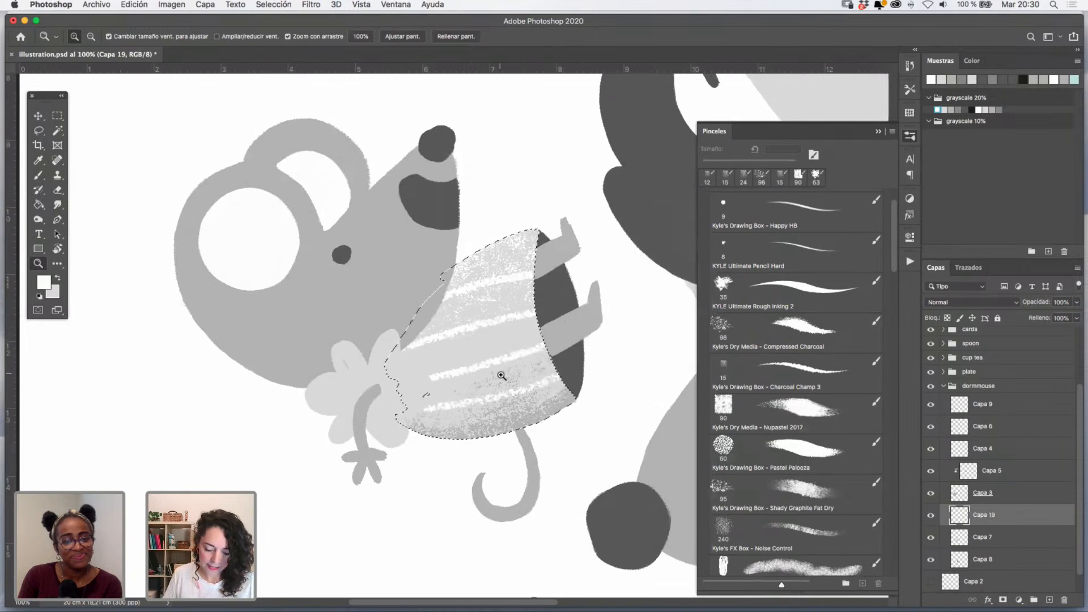
key("super+d")
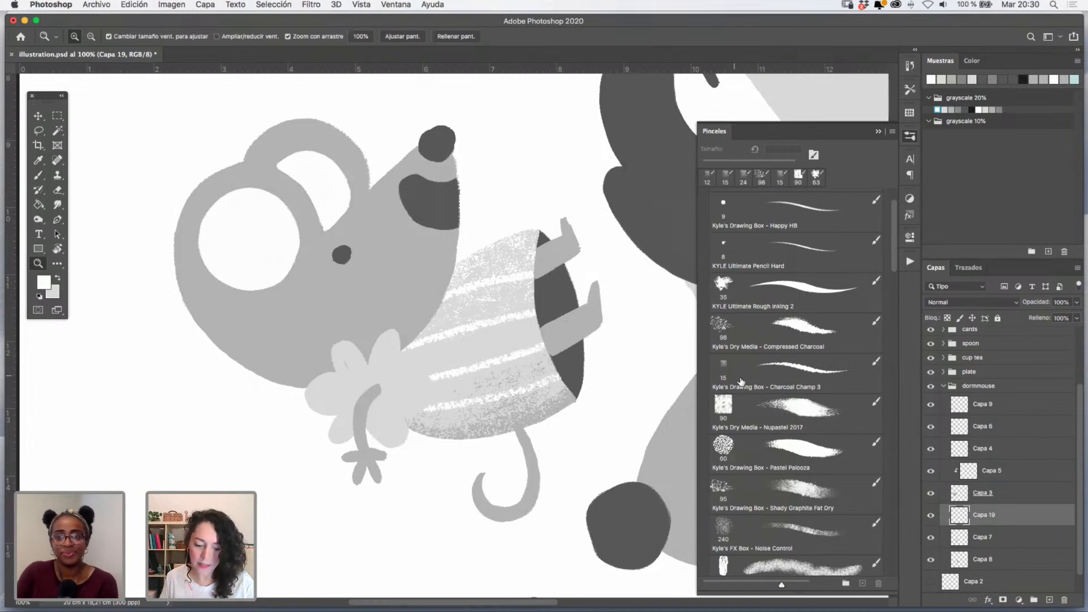
- Load the head on Capa 3 as a selection and paint grainy darker gray shading along its lower and back edges with the Nupastel brush
key("v")
left_click(427, 293)
left_click(958, 498, "super")
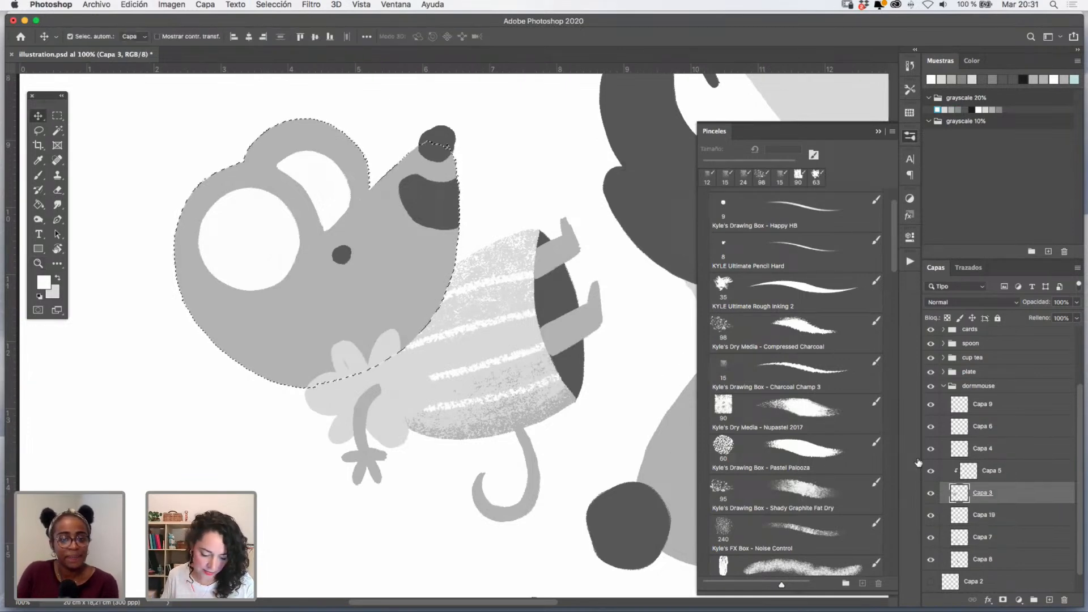
key("i")
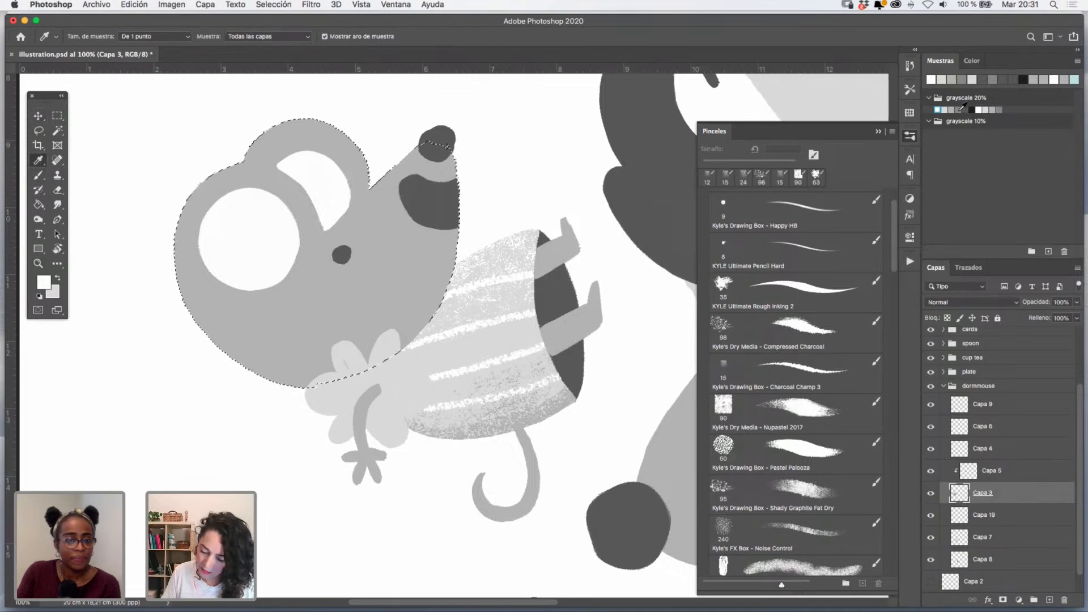
left_click(334, 165)
left_click(796, 377)
left_click(798, 399)
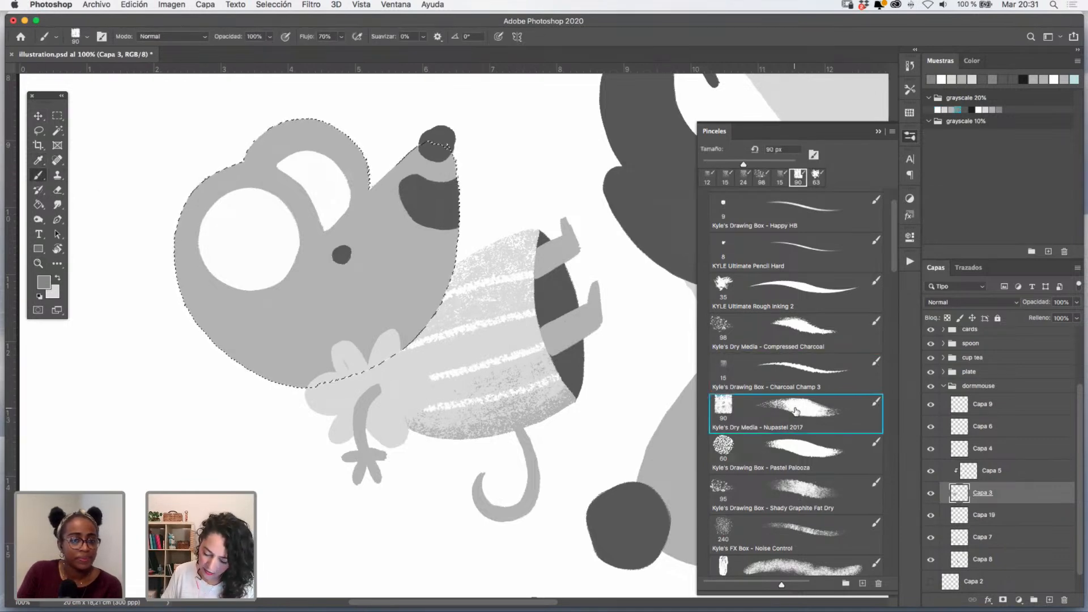
mouse_move(218, 237)
left_mouse_down()
mouse_move(229, 342)
mouse_move(208, 341)
mouse_move(188, 291)
mouse_move(262, 341)
mouse_move(338, 368)
mouse_move(354, 363)
mouse_move(303, 345)
mouse_move(350, 354)
mouse_move(410, 325)
mouse_move(326, 369)
mouse_move(441, 315)
left_mouse_up()
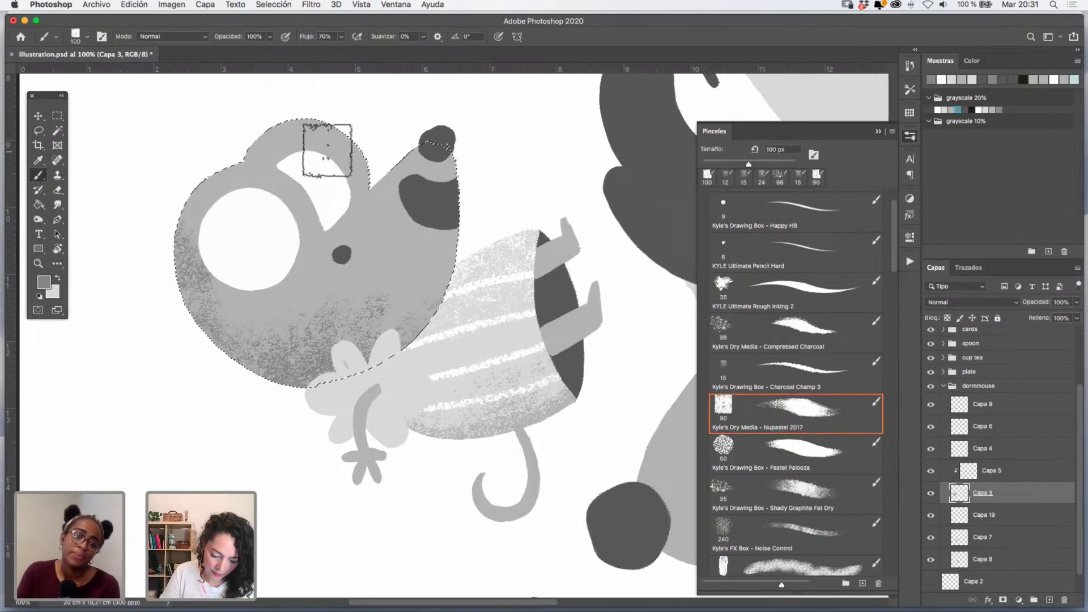
- Shade the far ear, the area around the eye and the snout beside the nose with the brush at 59 px, then deselect
mouse_move(373, 170)
left_mouse_down("ctrl+alt")
mouse_move(360, 182)
mouse_move(382, 153)
left_mouse_up("ctrl+alt")
left_click_drag(250, 156, 246, 150)
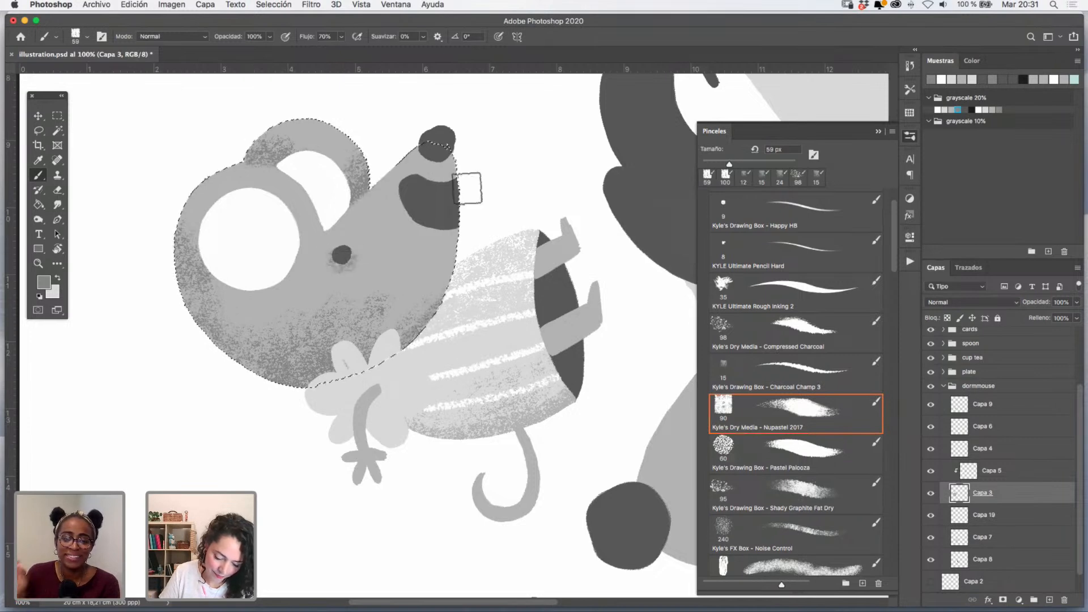
mouse_move(441, 163)
left_mouse_down()
mouse_move(462, 148)
mouse_move(432, 160)
left_mouse_up()
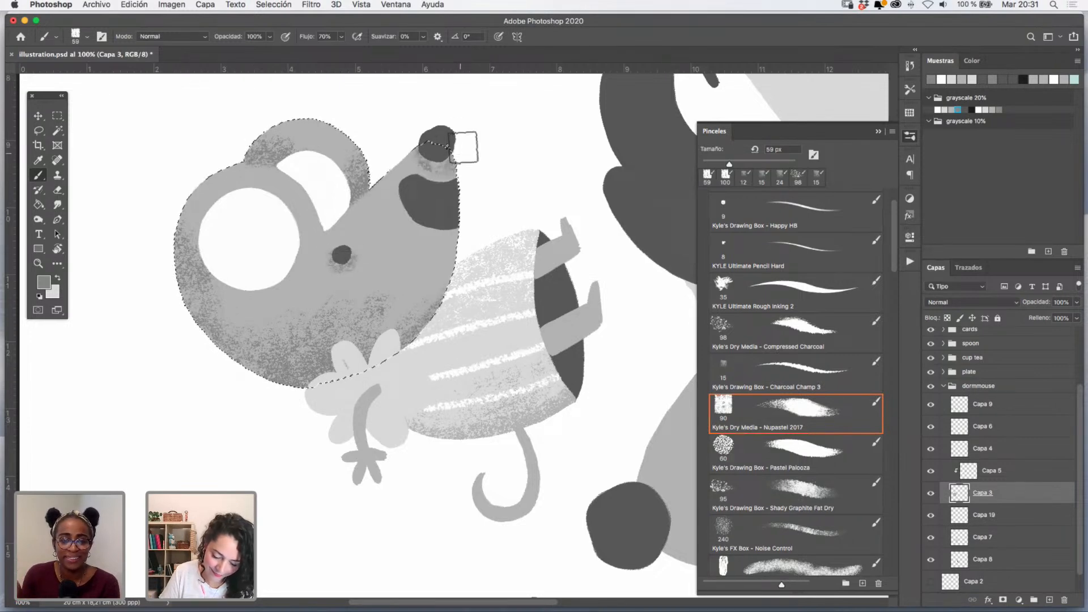
left_click(931, 493)
left_click(931, 493)
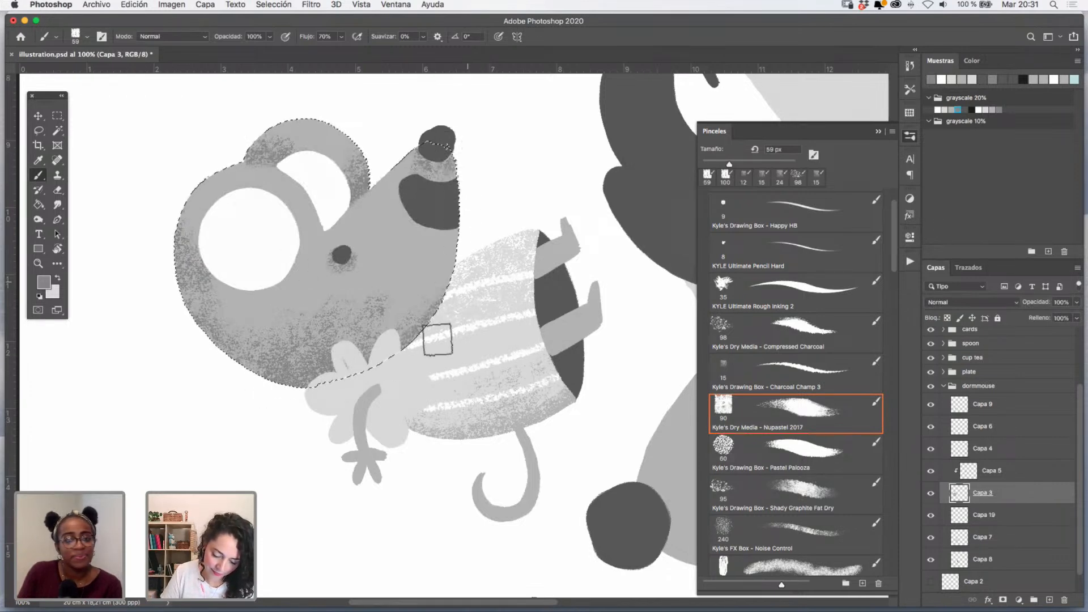
key("super+d")
left_click_drag(404, 293, 408, 303)
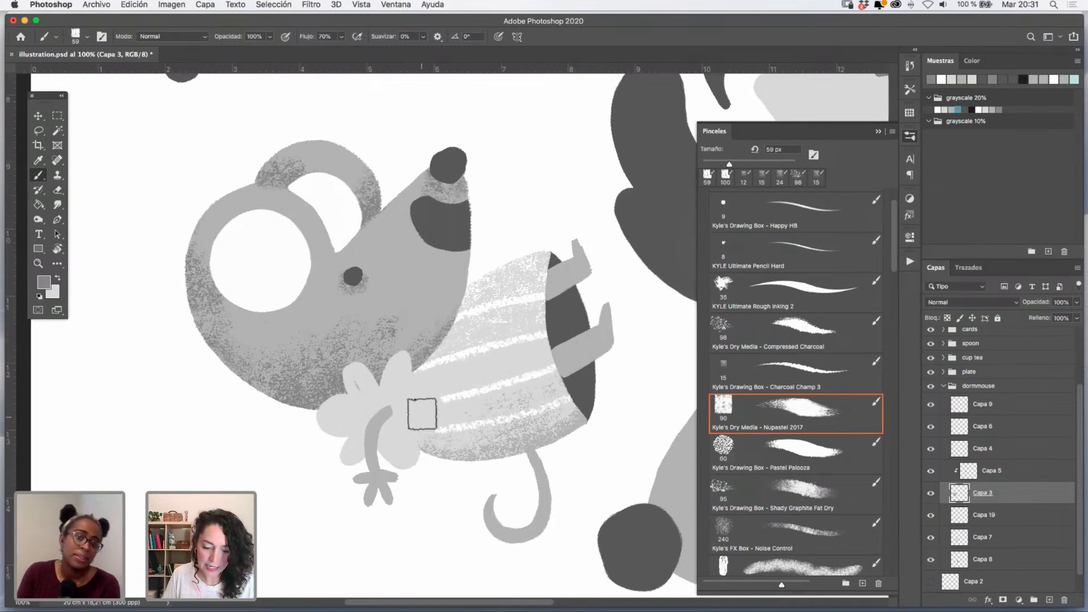
- Paint grainy white highlights on the flower collar's upper petals and gray shading on its lower petals, within the Capa 6 selection
key("v")
left_click(413, 413)
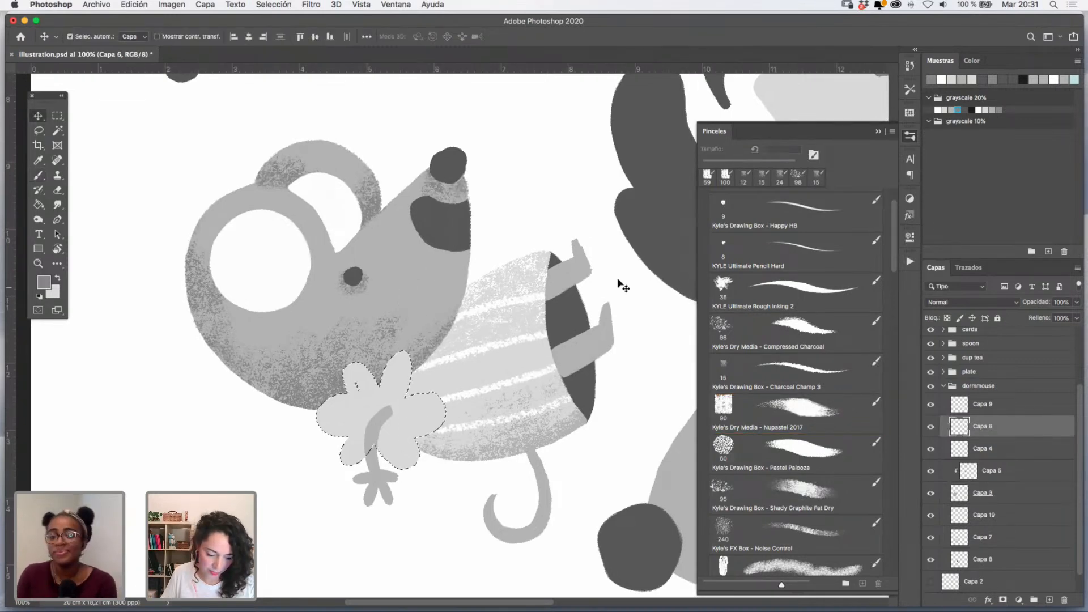
left_click(38, 160)
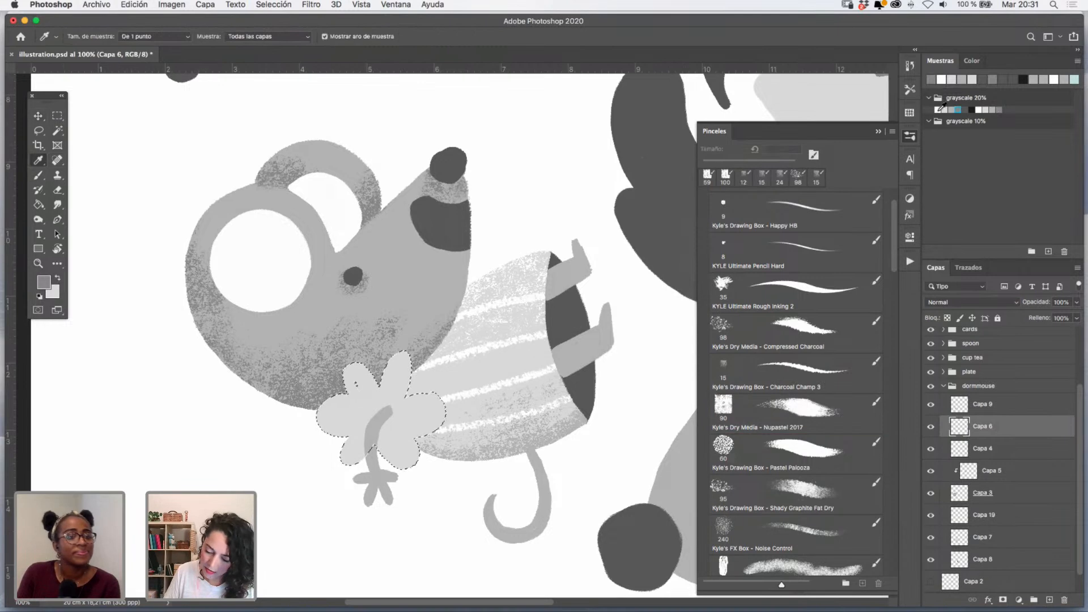
left_click(39, 176)
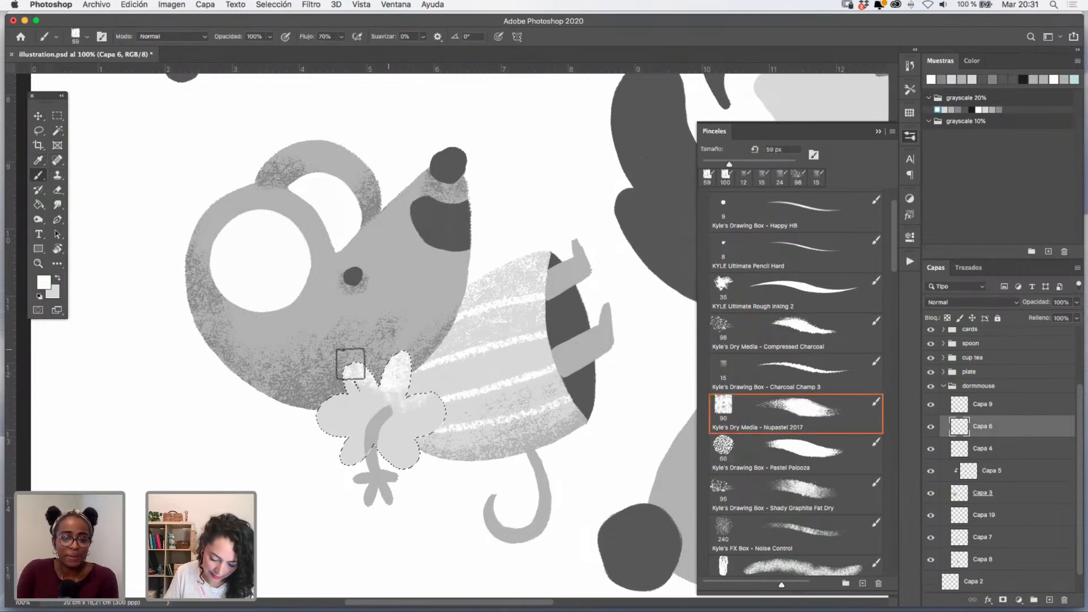
mouse_move(350, 363)
left_mouse_down()
mouse_move(403, 387)
mouse_move(439, 365)
mouse_move(415, 367)
mouse_move(380, 411)
mouse_move(412, 344)
left_mouse_up()
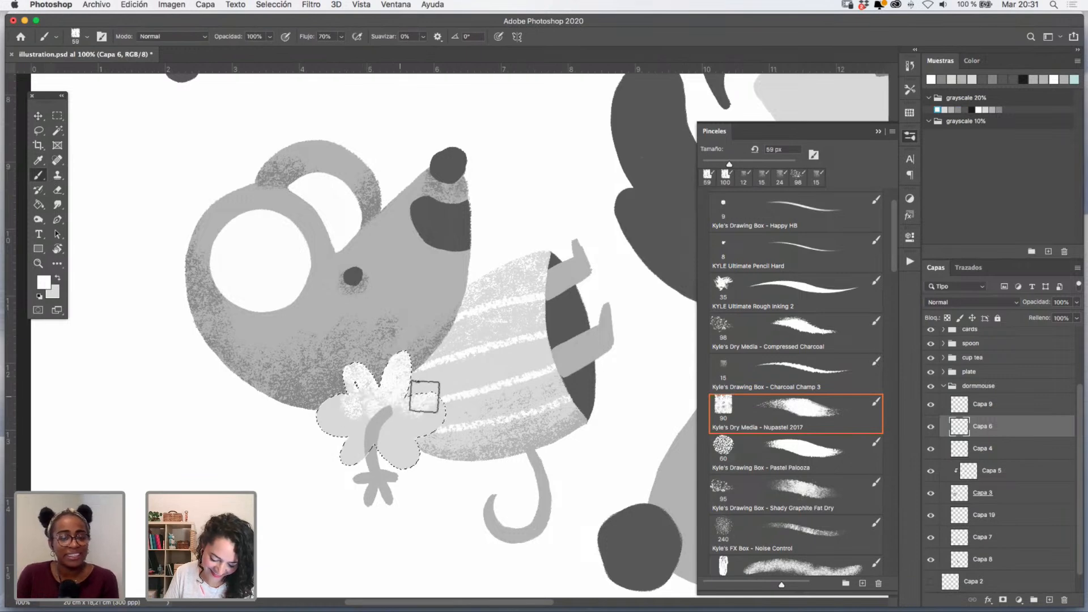
left_click_drag(424, 397, 393, 342)
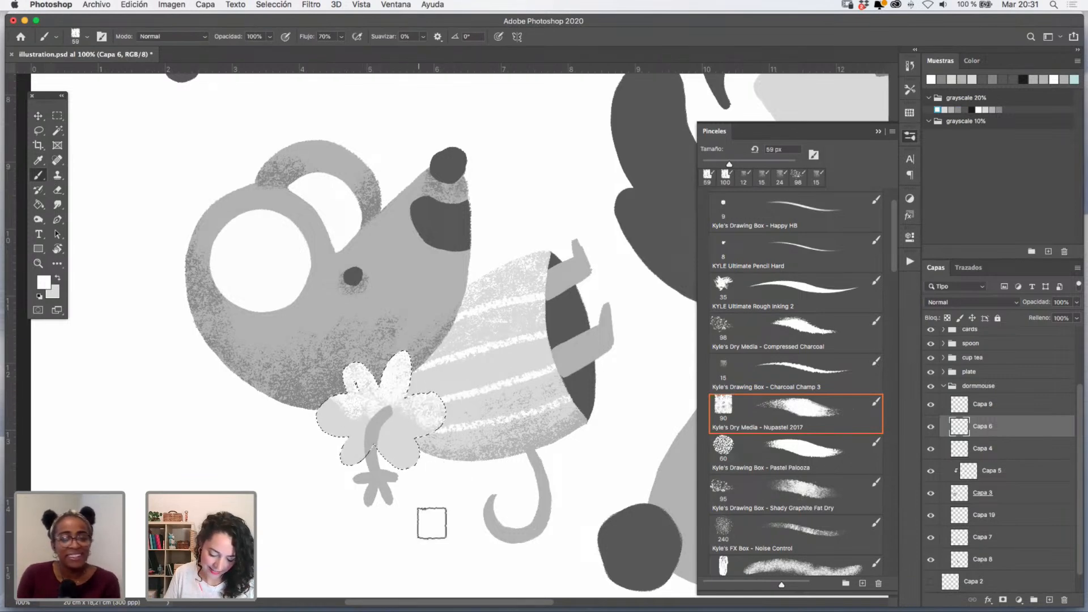
left_click(952, 109)
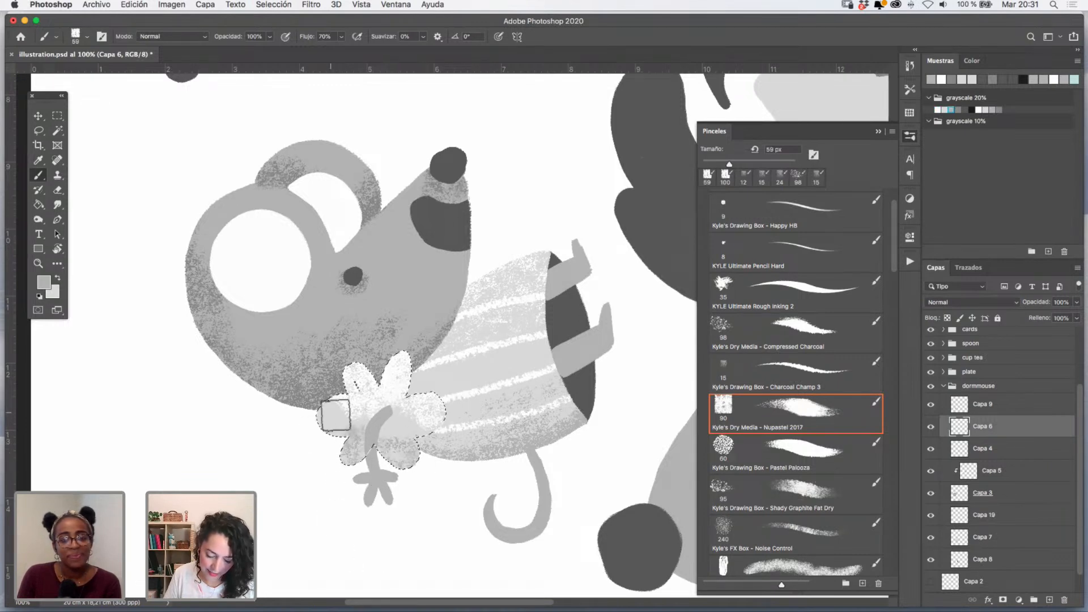
key("super+d")
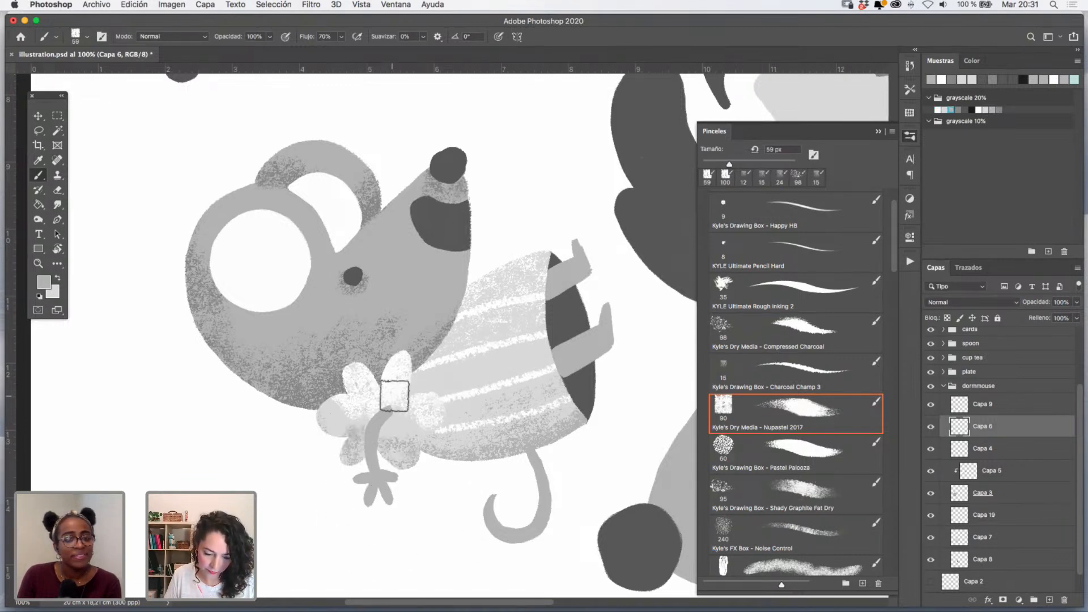
- Load the limbs and tail on Capa 9 as a selection and paint grainy darker gray shading on the legs, tail and arm
key("v")
left_click(379, 441)
left_click(957, 406, "super")
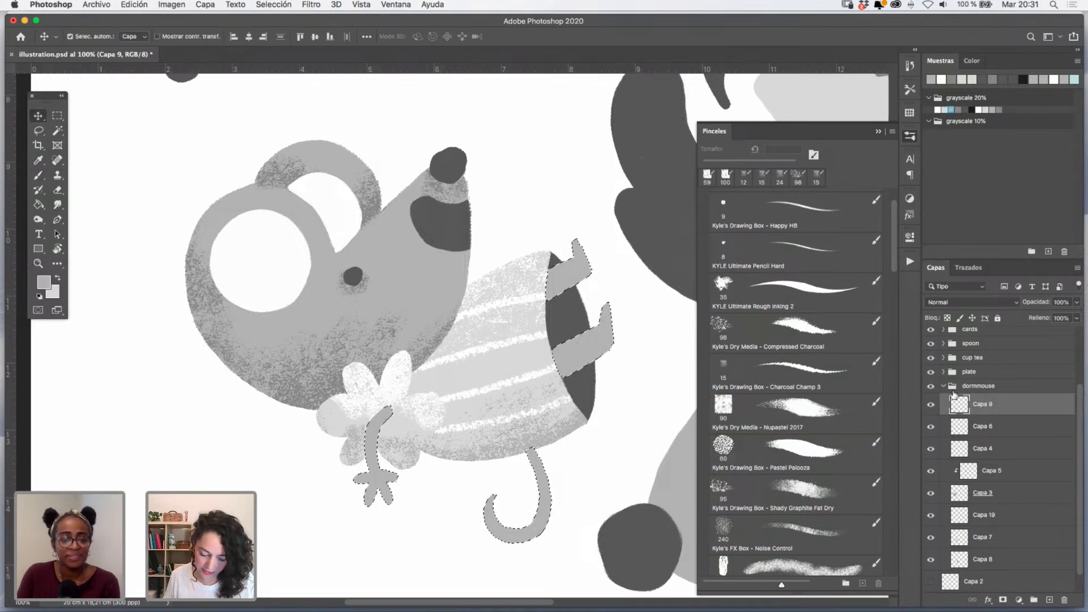
key("i")
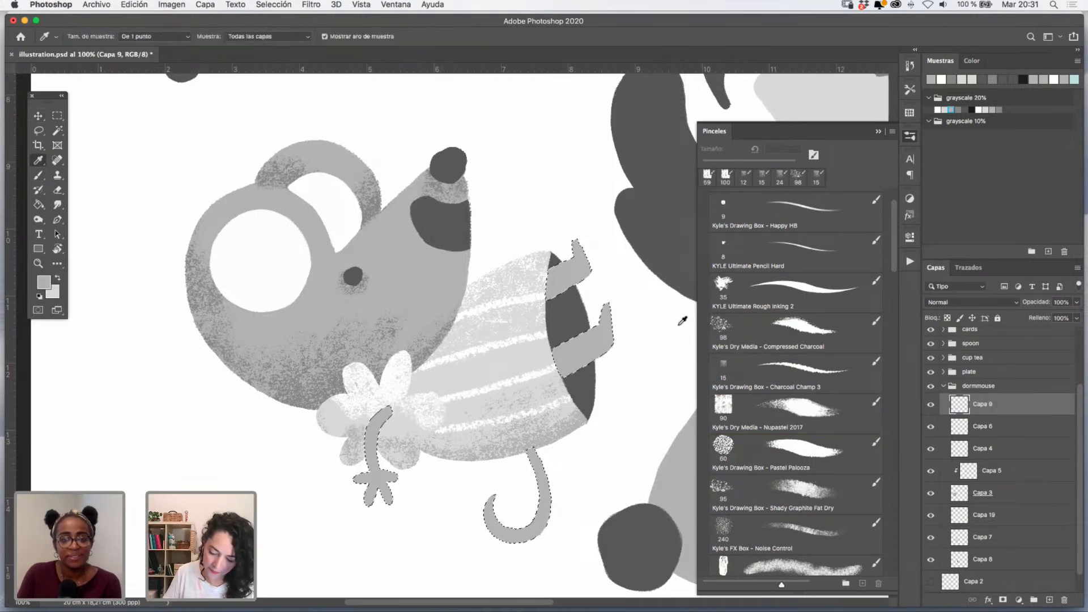
left_click(966, 110)
key("b")
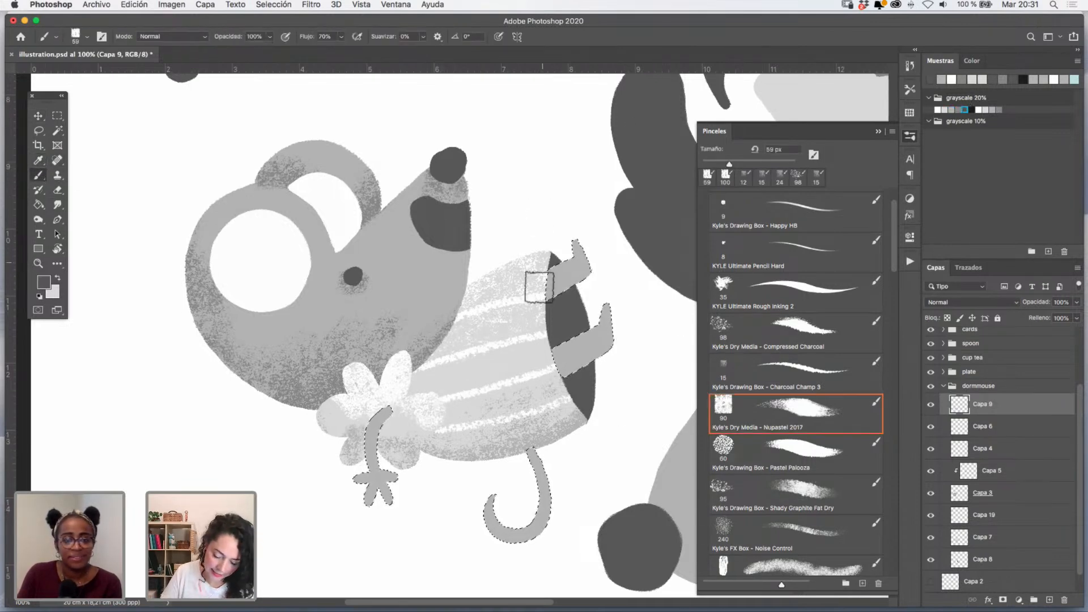
left_click(958, 110)
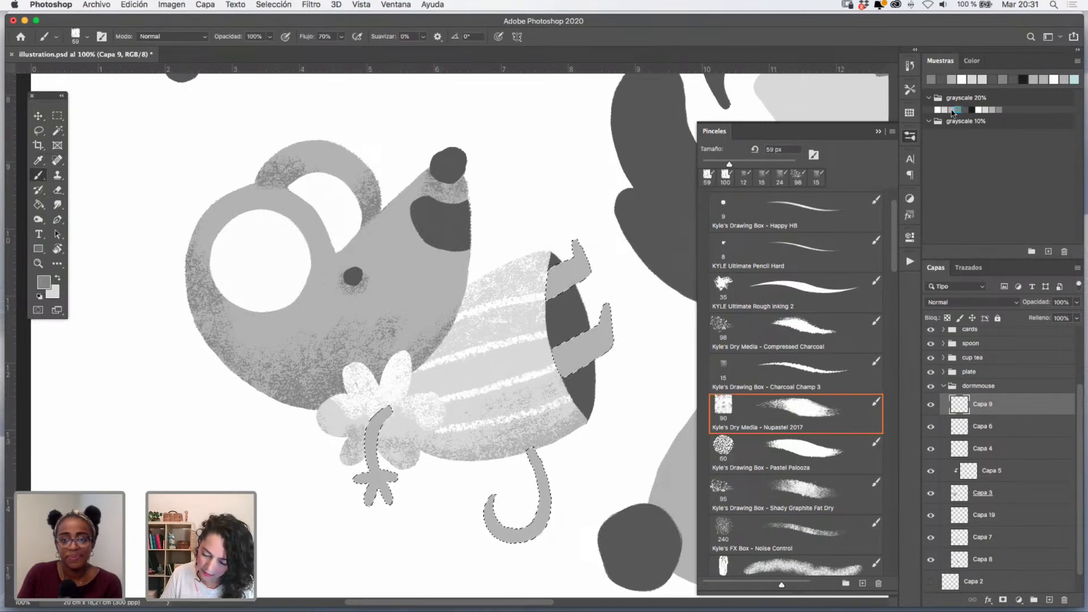
mouse_move(549, 284)
left_mouse_down()
mouse_move(539, 329)
mouse_move(569, 379)
mouse_move(578, 354)
left_mouse_up()
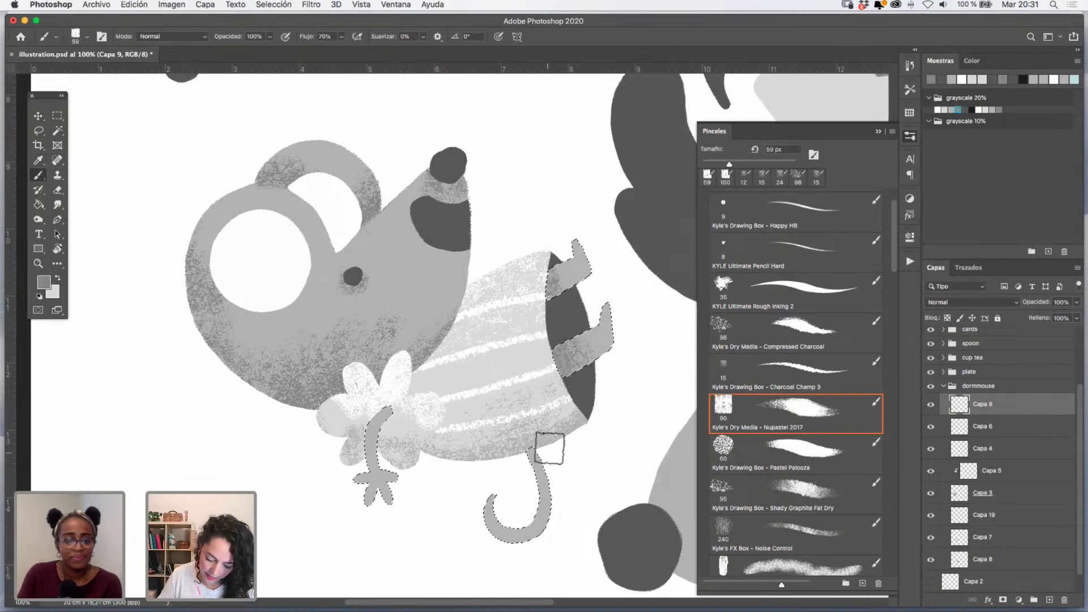
mouse_move(550, 447)
left_mouse_down()
mouse_move(523, 452)
mouse_move(559, 457)
mouse_move(549, 471)
mouse_move(557, 534)
mouse_move(522, 553)
left_mouse_up()
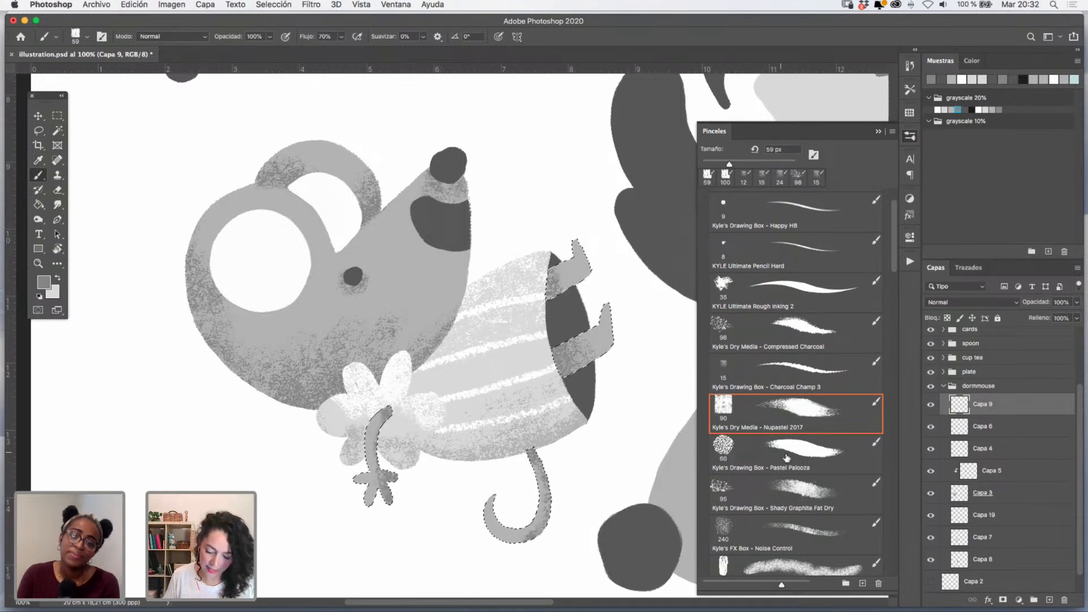
- Deselect the limbs and examine the dormouse's grainy shading up close and against the surrounding cup, plate and cards
key("super+d")
left_click(37, 264)
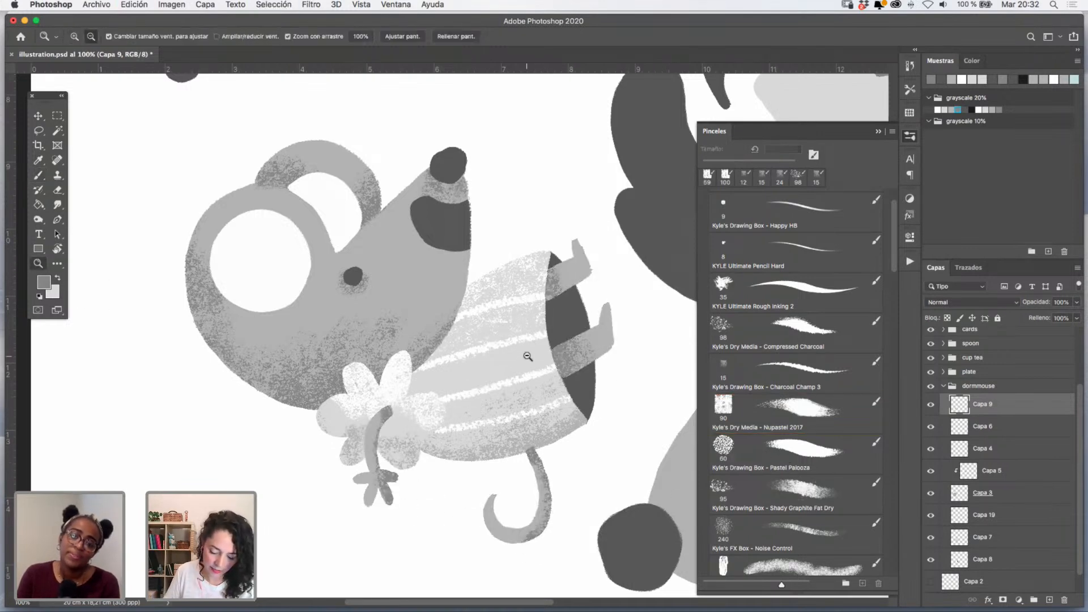
left_click(527, 356, "alt")
left_click(527, 357, "alt")
scroll(444, 399, "right", 5)
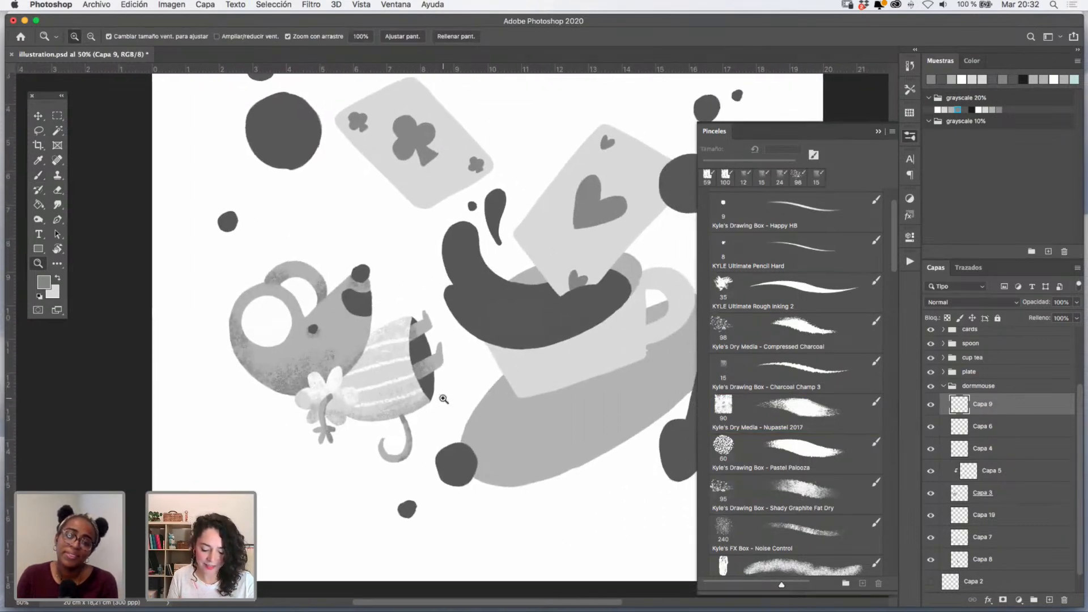
left_click(407, 378)
scroll(434, 371, "left", 2)
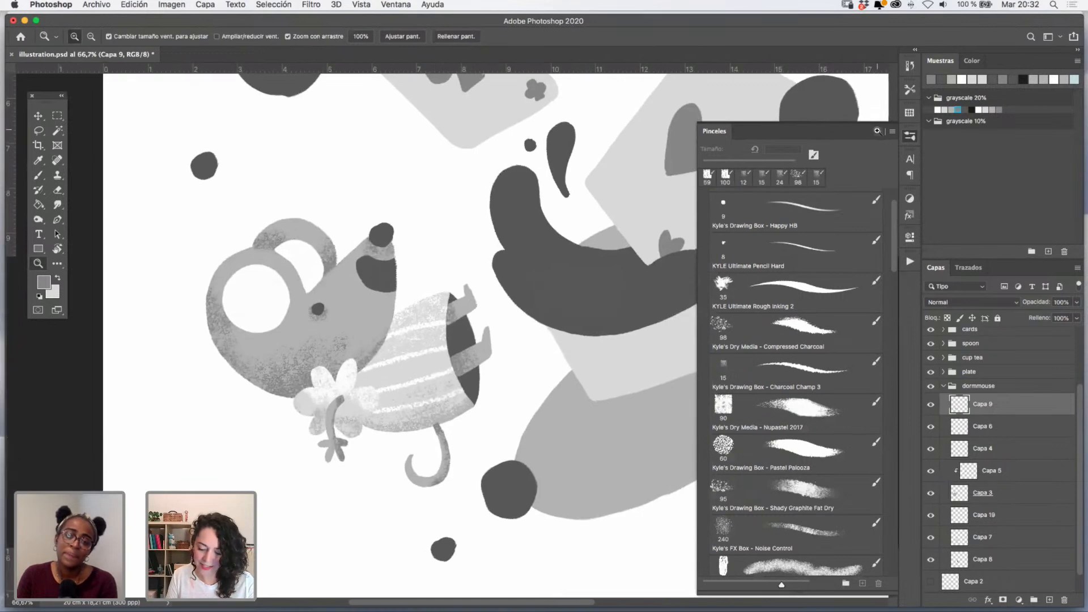
left_click(877, 131)
left_click(415, 354)
scroll(496, 319, "left", 3)
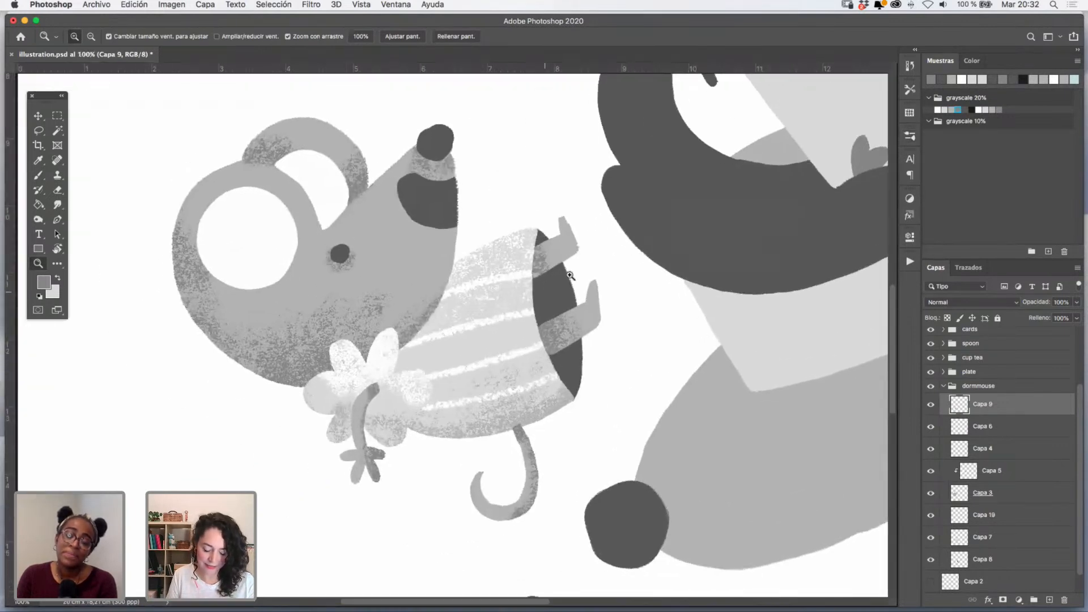
left_click(526, 325, "alt")
left_click_drag(580, 306, 584, 335)
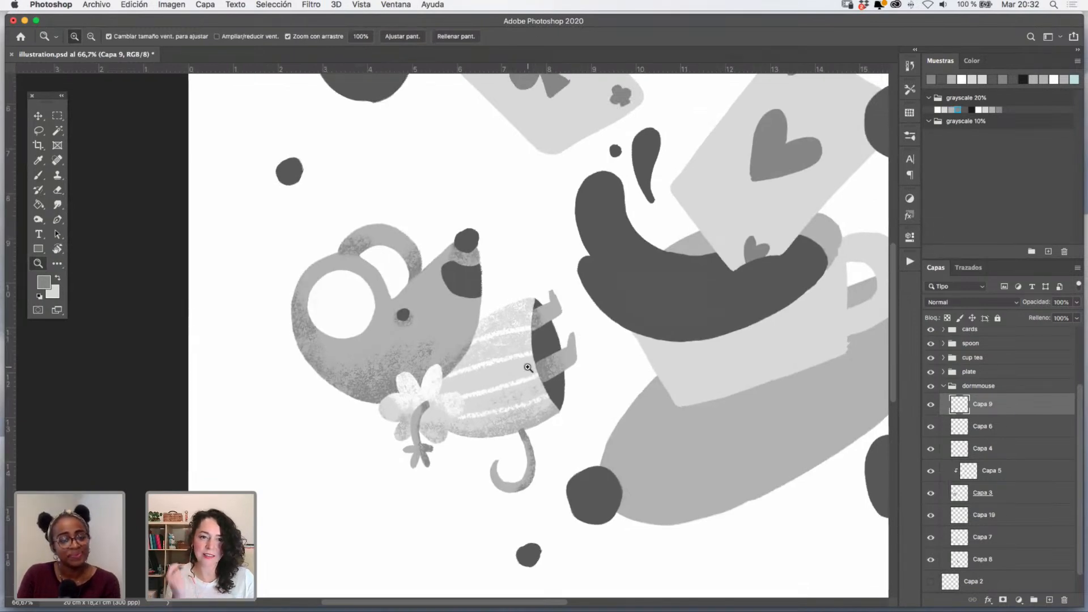
left_click(502, 294)
- Load the nose and eye on Capa 4 as a selection and paint grainy near-black shading on their lower parts
key("v")
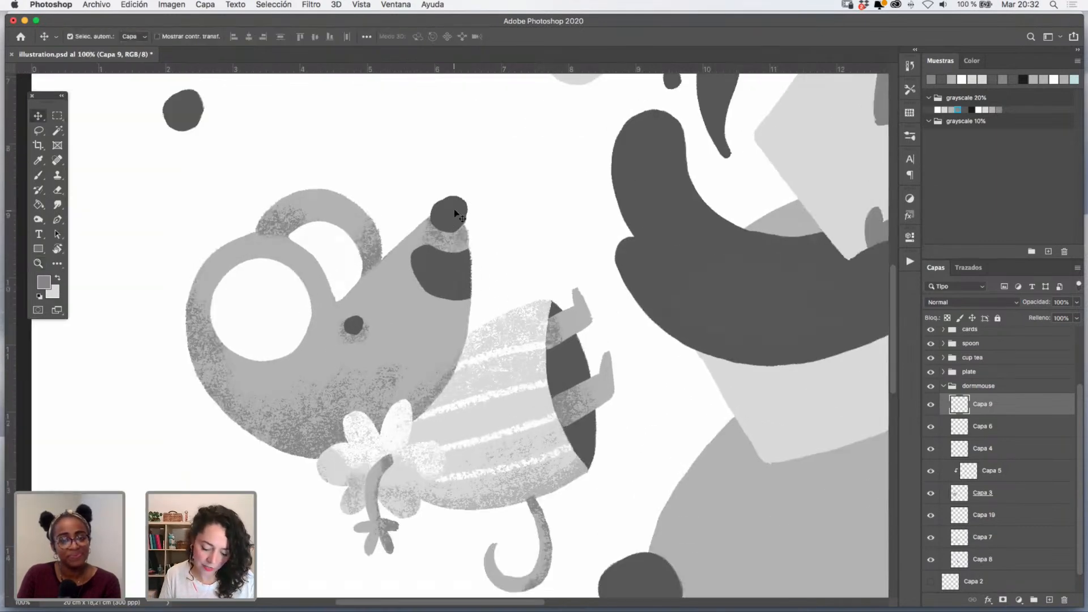
left_click(455, 213)
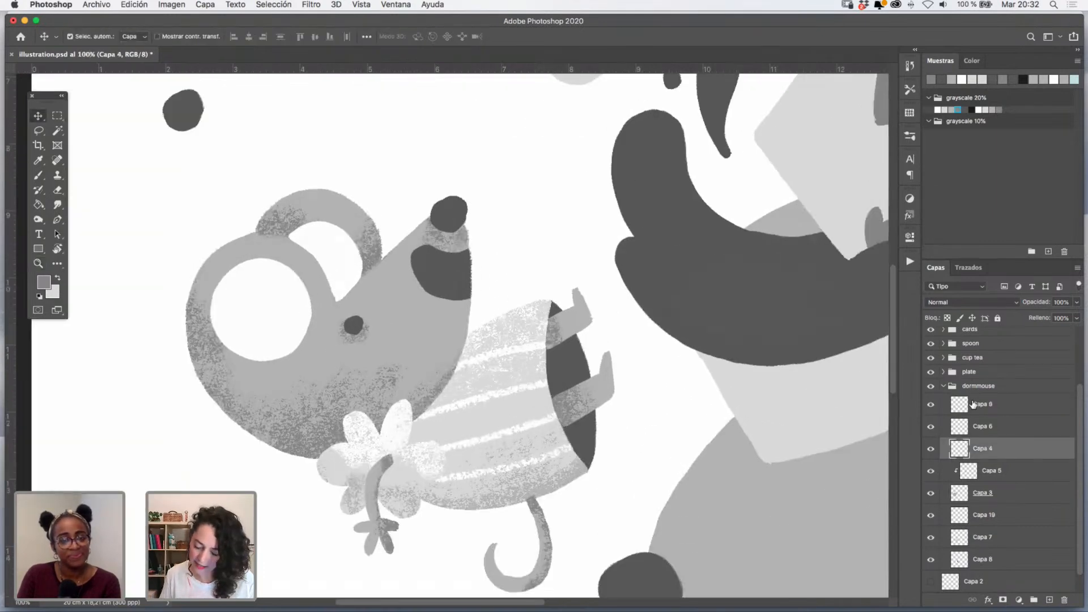
left_click(973, 109)
left_click(38, 175)
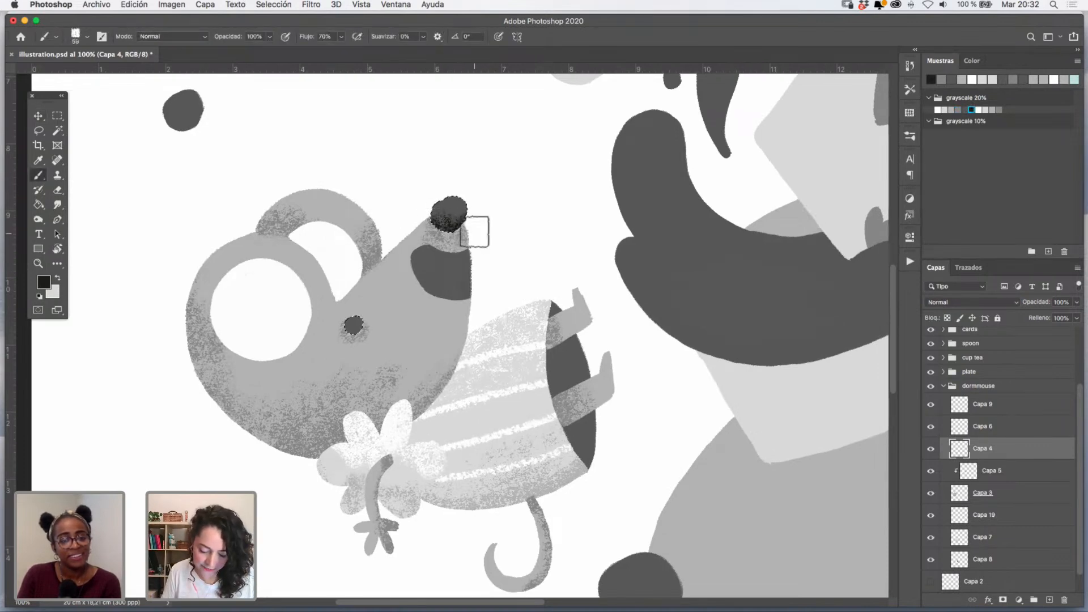
left_click_drag(357, 334, 361, 332)
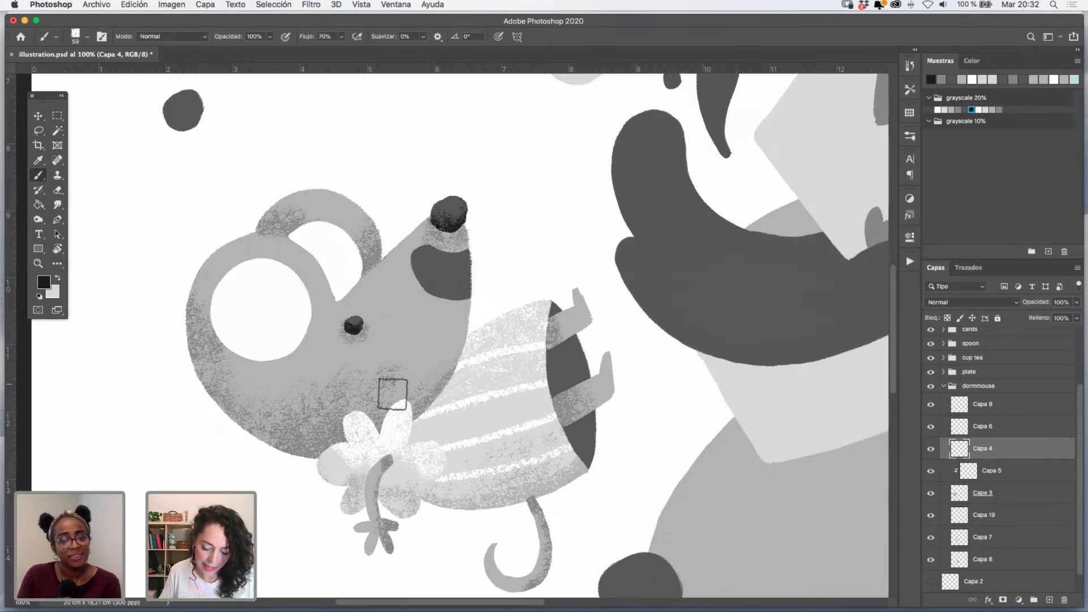
- Load Capa 5 as a selection, paint a grainy white patch on Capa 9 inside the mouth's lower edge, and deselect
key("v")
left_click(935, 466)
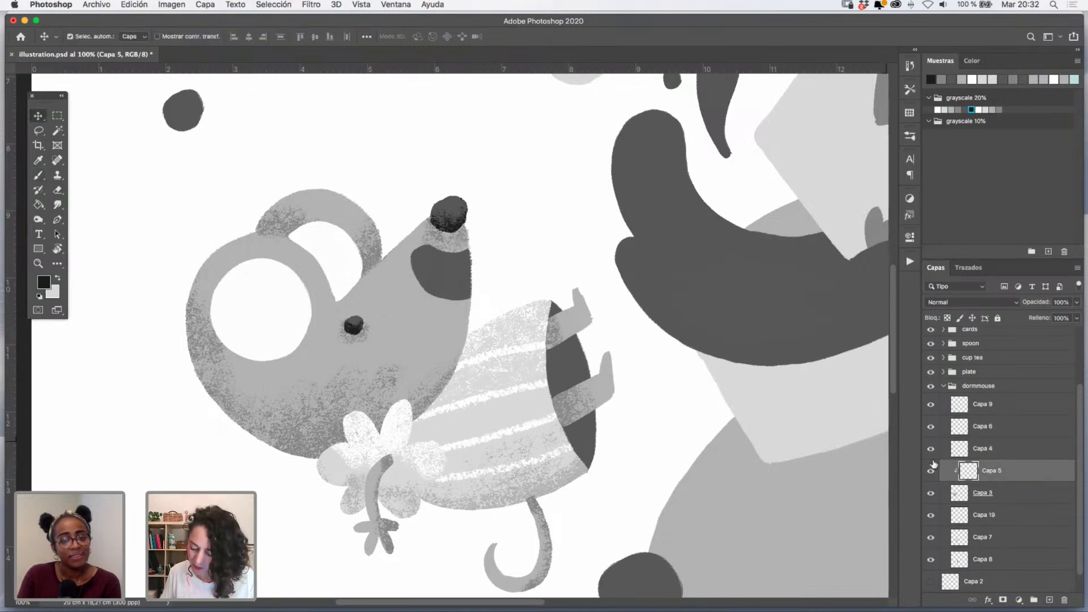
left_click(968, 472, "super")
left_click(982, 404)
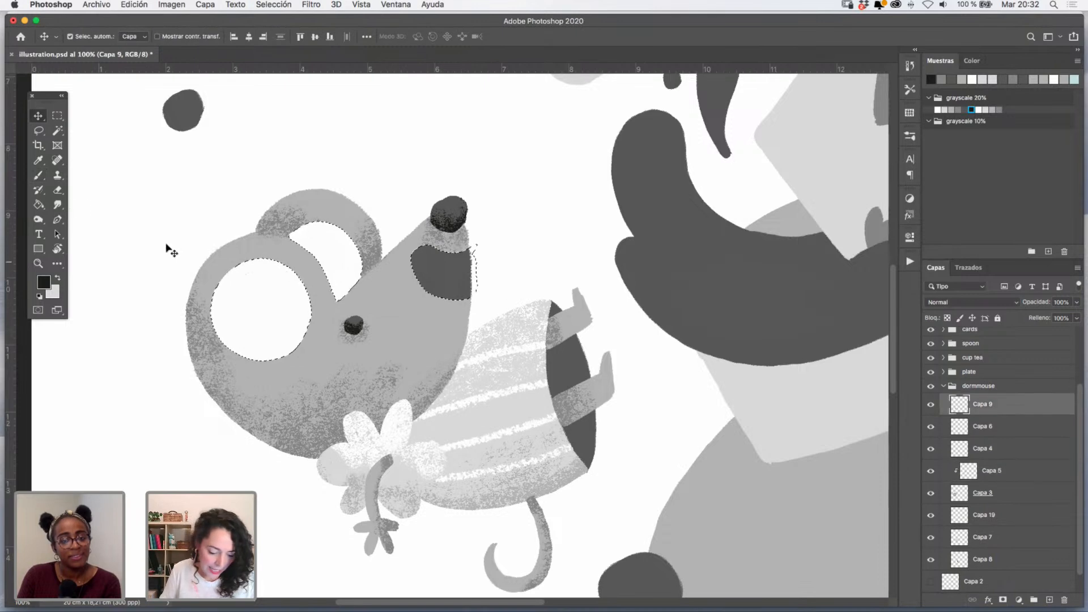
left_click(39, 161)
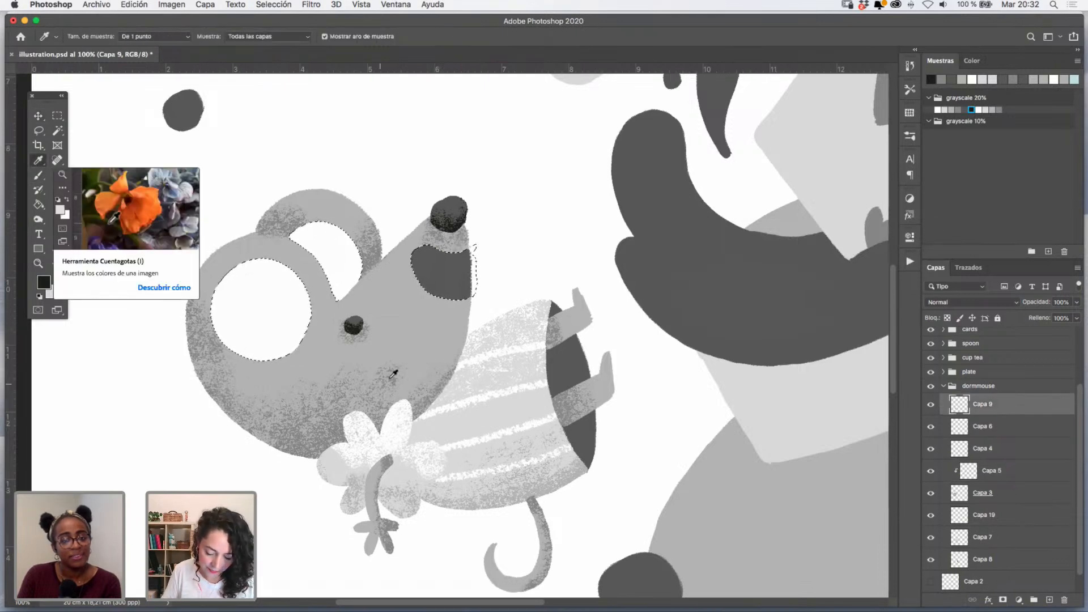
left_click(271, 316)
key("b")
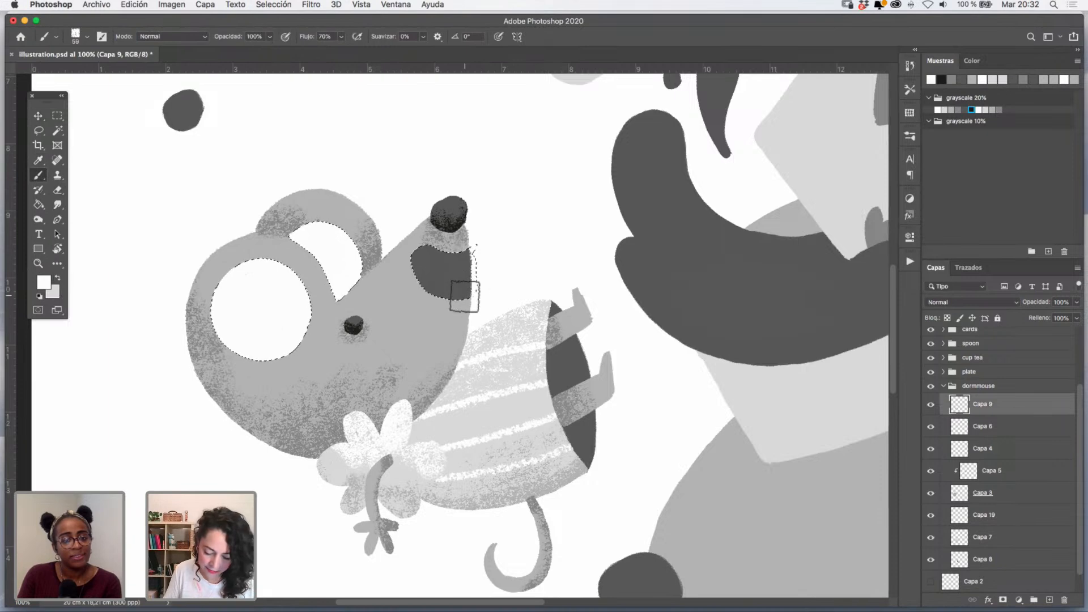
mouse_move(464, 294)
left_mouse_down()
mouse_move(433, 303)
mouse_move(478, 295)
mouse_move(430, 306)
mouse_move(470, 293)
left_mouse_up()
key("super+d")
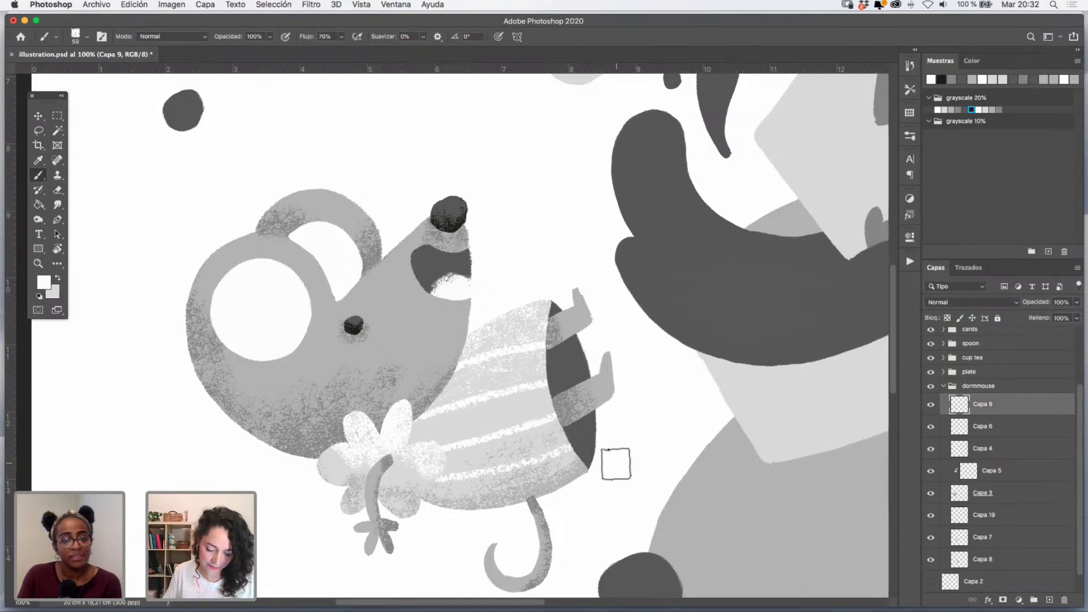
left_click(38, 263)
left_click(595, 367, "alt")
left_click(596, 368, "alt")
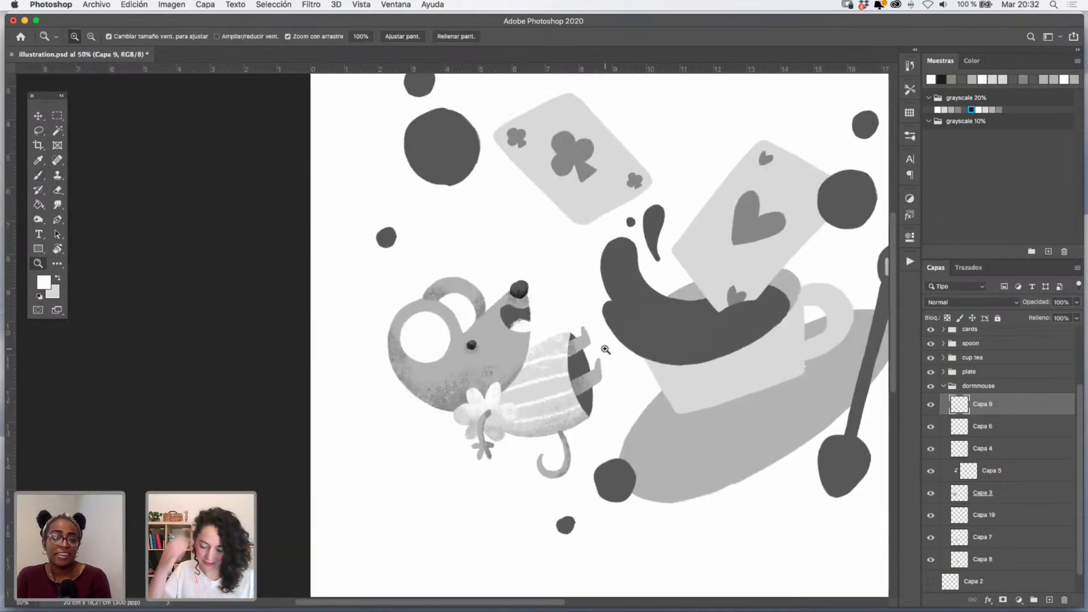
- Add a layer atop the dormmouse group and choose the near-black swatch with the 15 px Kyle's Drawing Box - Charcoal Champ 3 brush
left_click(605, 349)
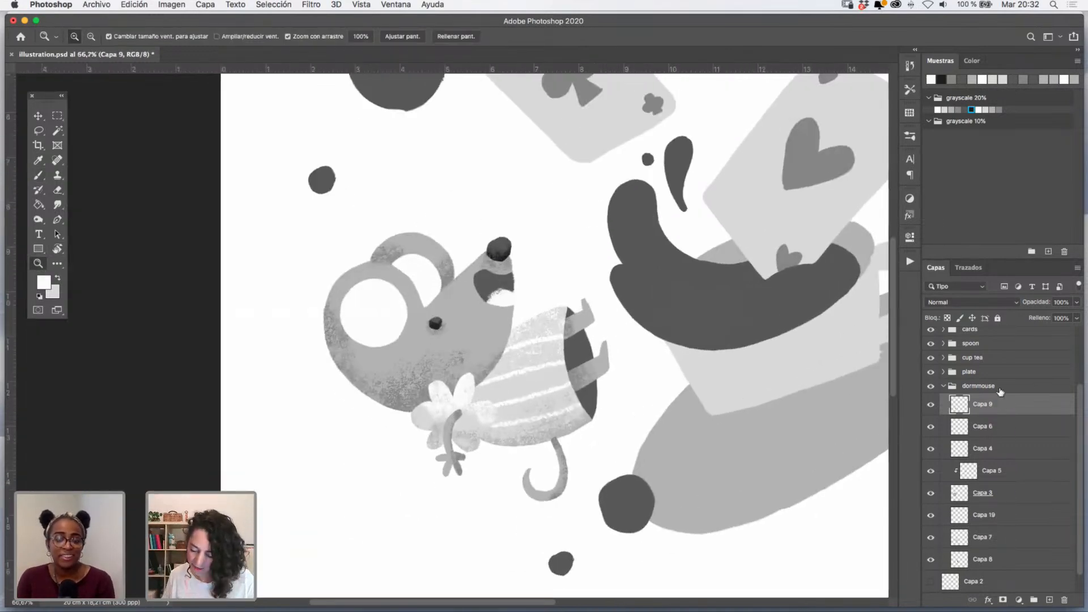
left_click(1049, 600)
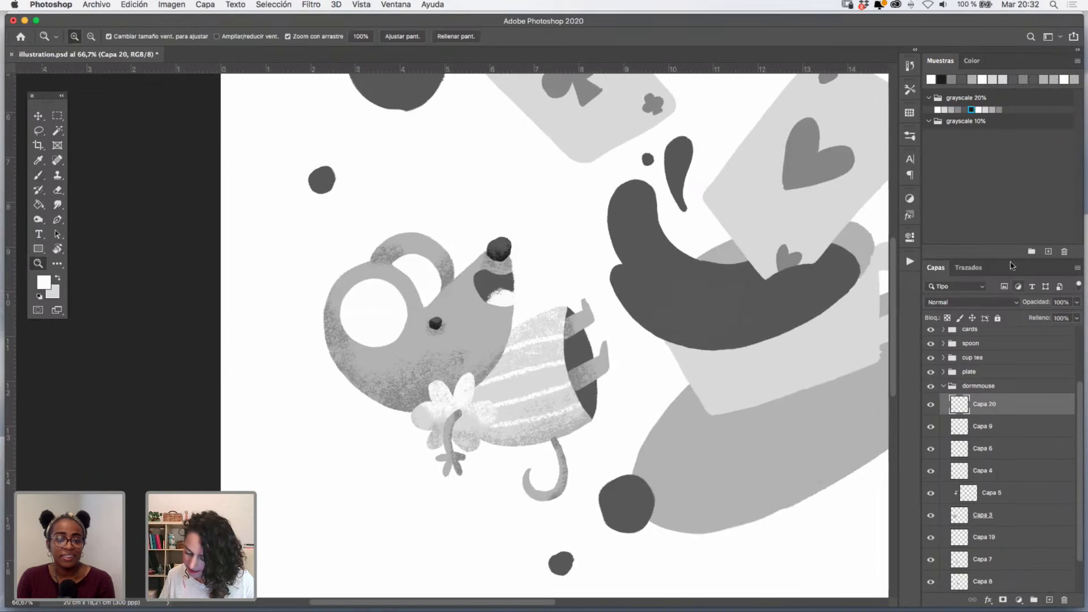
left_click(972, 110)
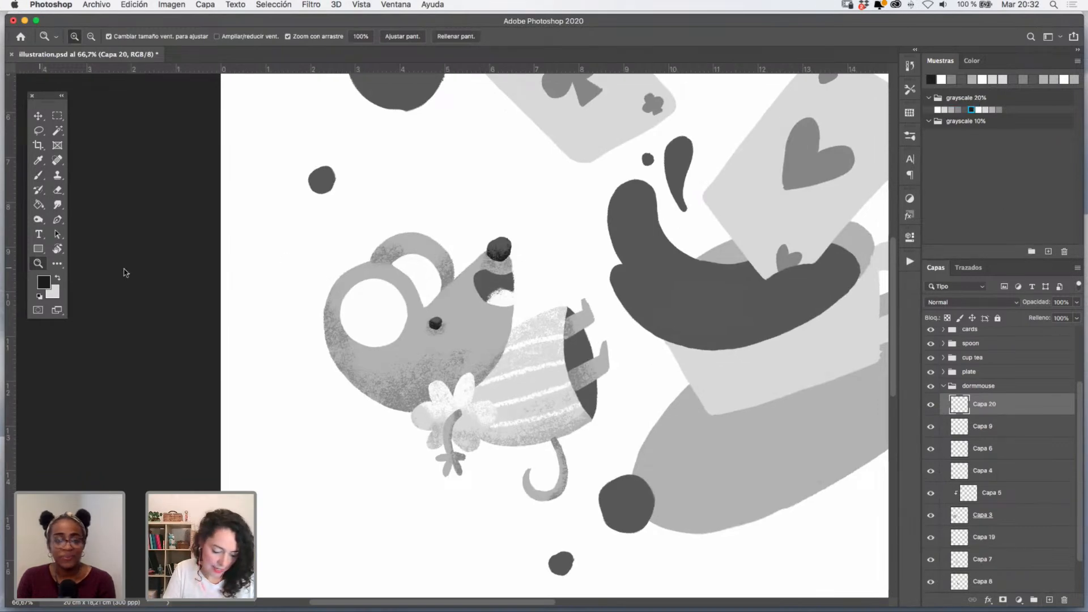
left_click(530, 342)
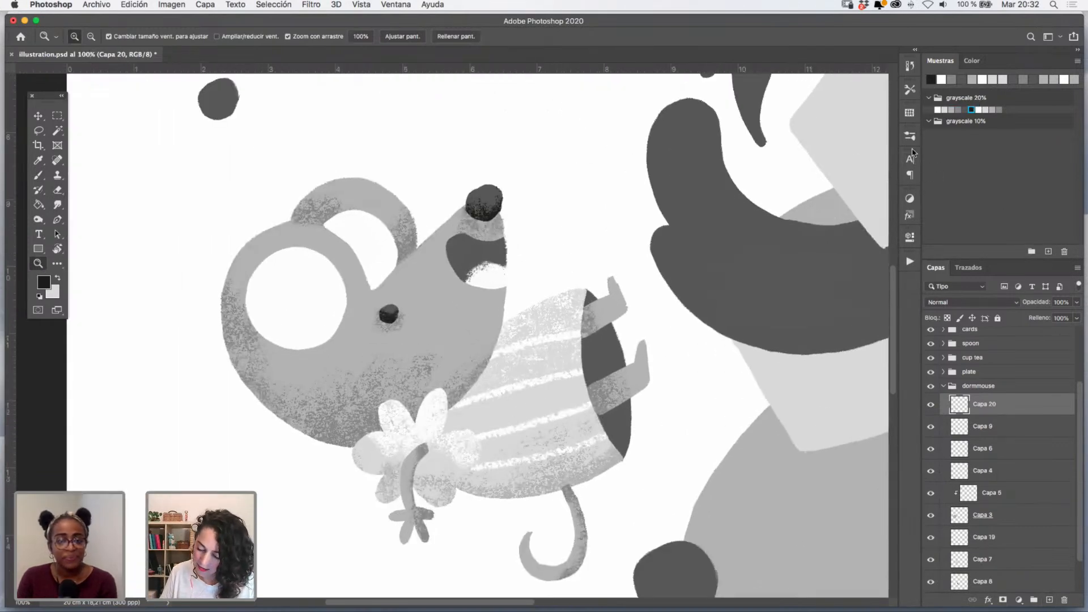
left_click(910, 137)
left_click(808, 372)
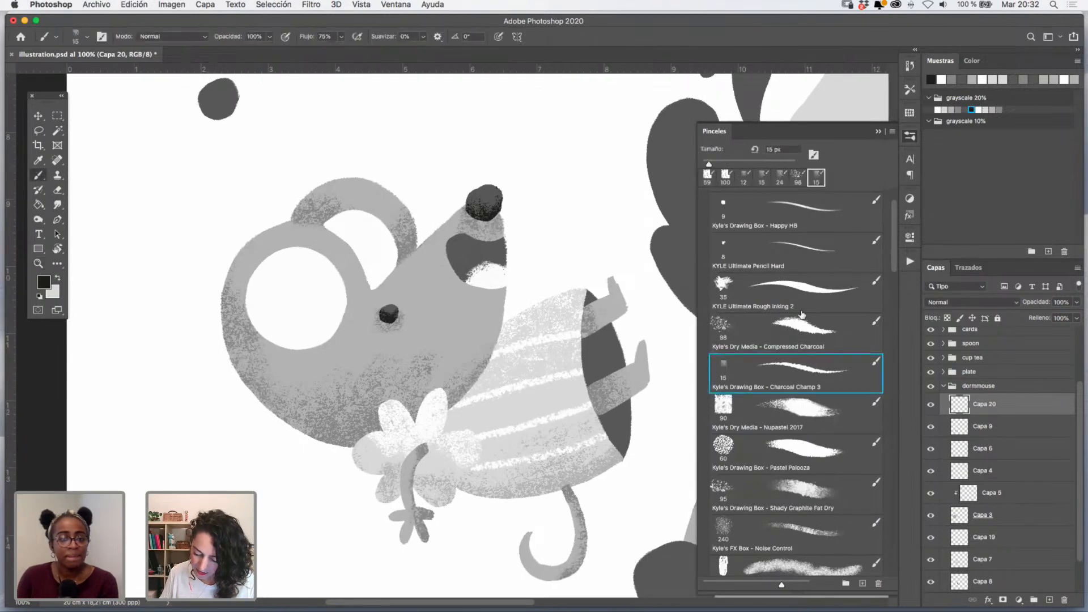
- Draw two thin whiskers from the dormouse's nose towards the club card, with the brush reduced to 8 px
scroll(471, 307, "right", 5)
scroll(471, 307, "down", 1)
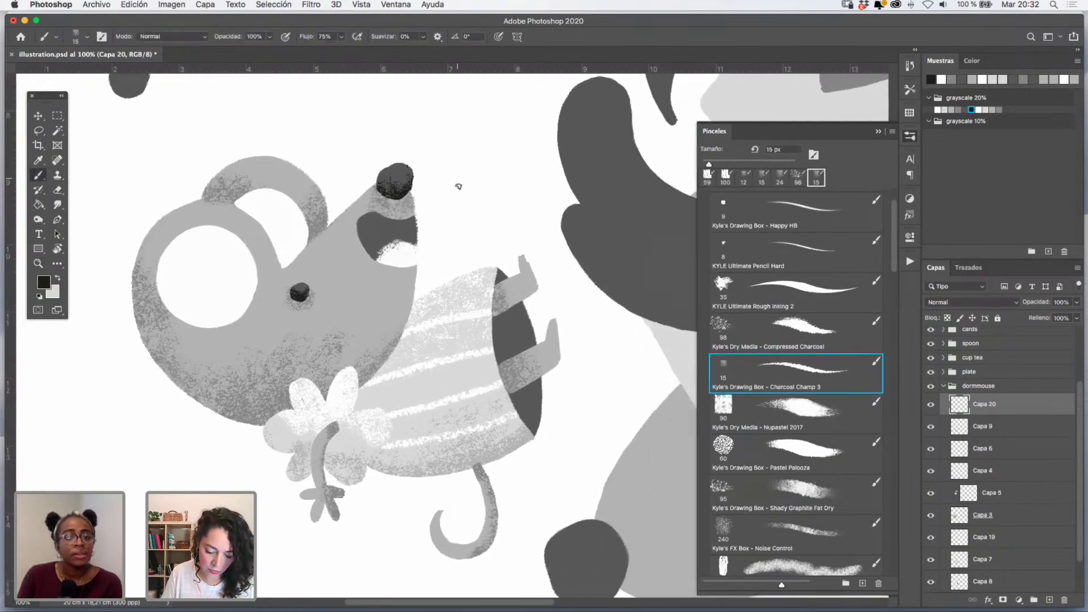
scroll(458, 186, "up", 6)
left_click_drag(421, 317, 532, 200)
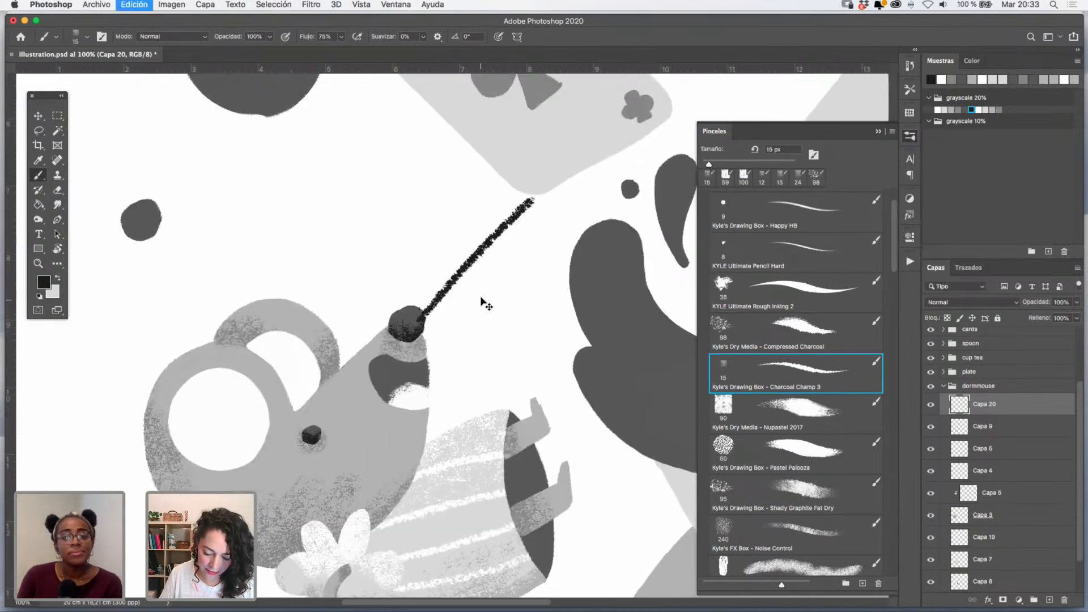
key("super+z")
mouse_move(422, 322)
left_mouse_down()
mouse_move(525, 210)
mouse_move(500, 279)
left_mouse_up()
- Draw two more long, thin whiskers rising from the nose on the side nearer the ears
left_click_drag(381, 140, 412, 324)
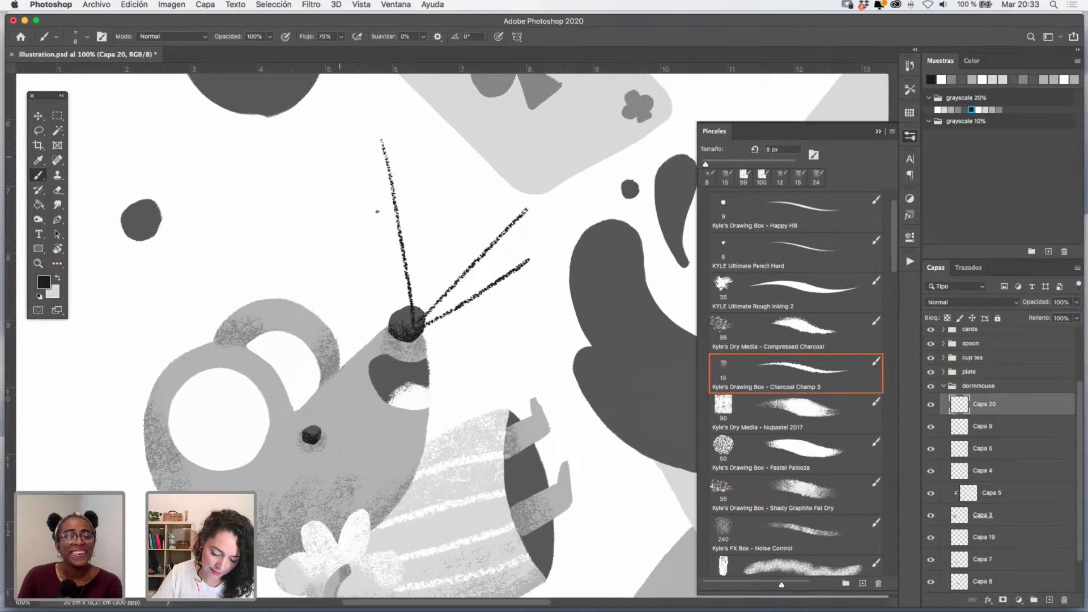
left_click_drag(337, 145, 392, 302)
key("super+z")
key("super+z")
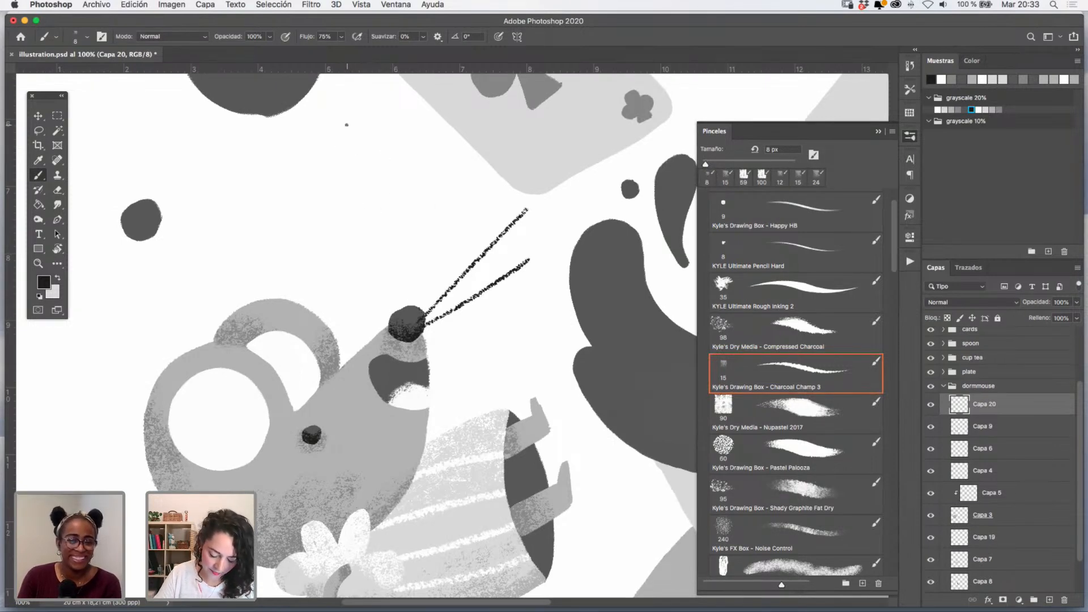
left_click_drag(348, 127, 400, 305)
left_click_drag(309, 160, 388, 307)
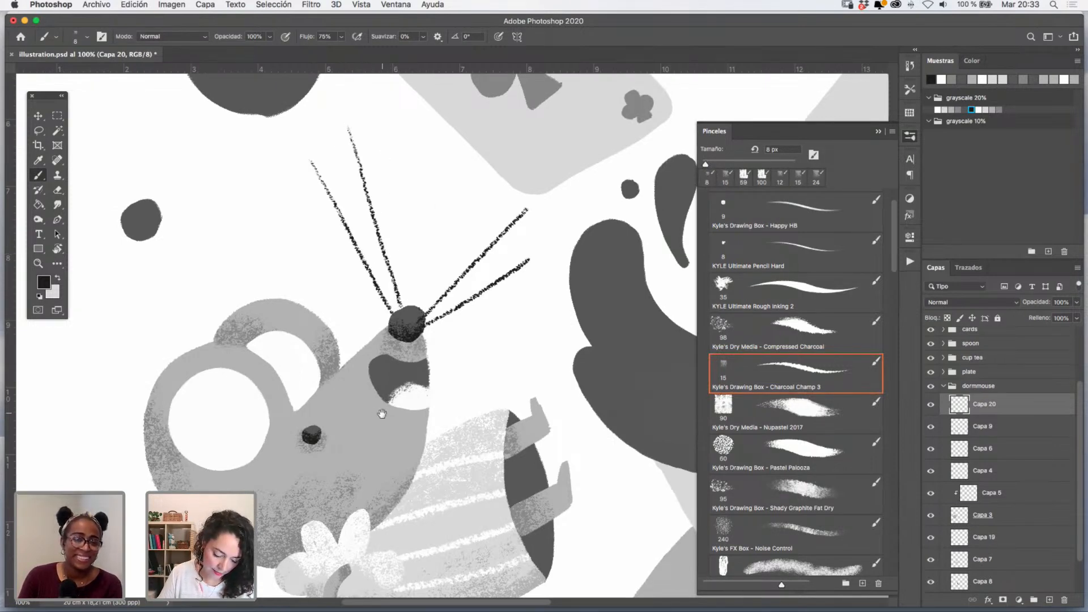
- Add charcoal line details beside the eye, along the chin, around the flower petals and arm, and on the dress hem
left_click_drag(382, 413, 342, 375)
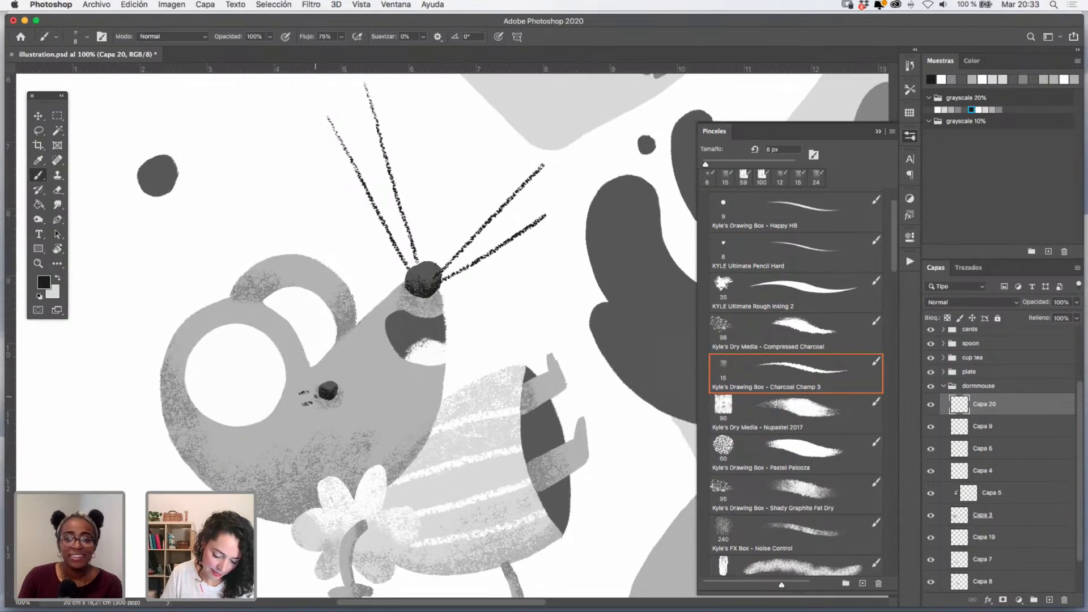
mouse_move(456, 423)
left_mouse_down()
mouse_move(427, 311)
mouse_move(388, 356)
left_mouse_up()
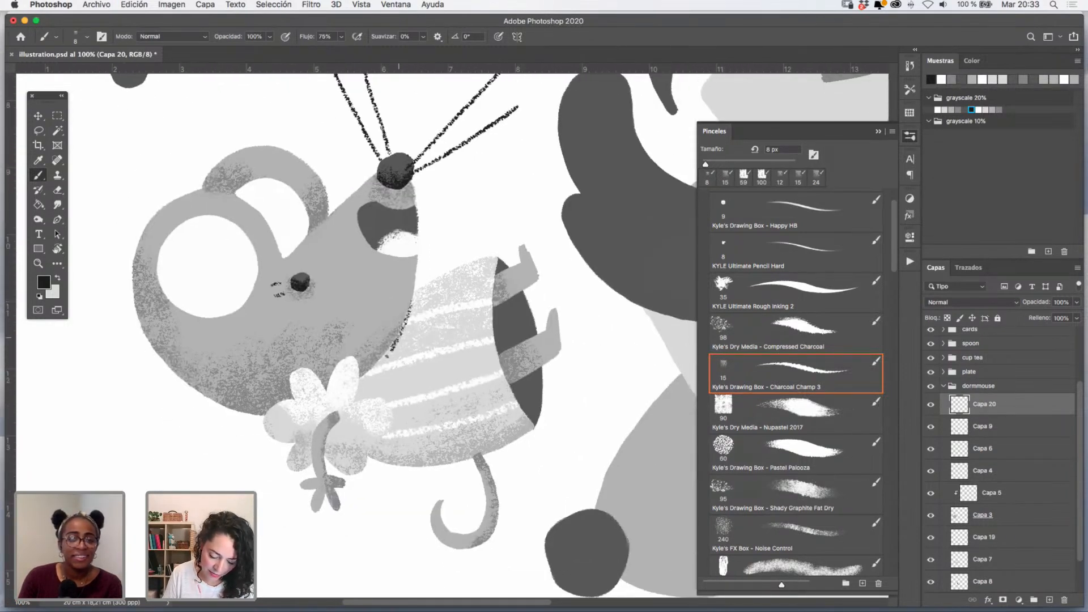
key("super+z")
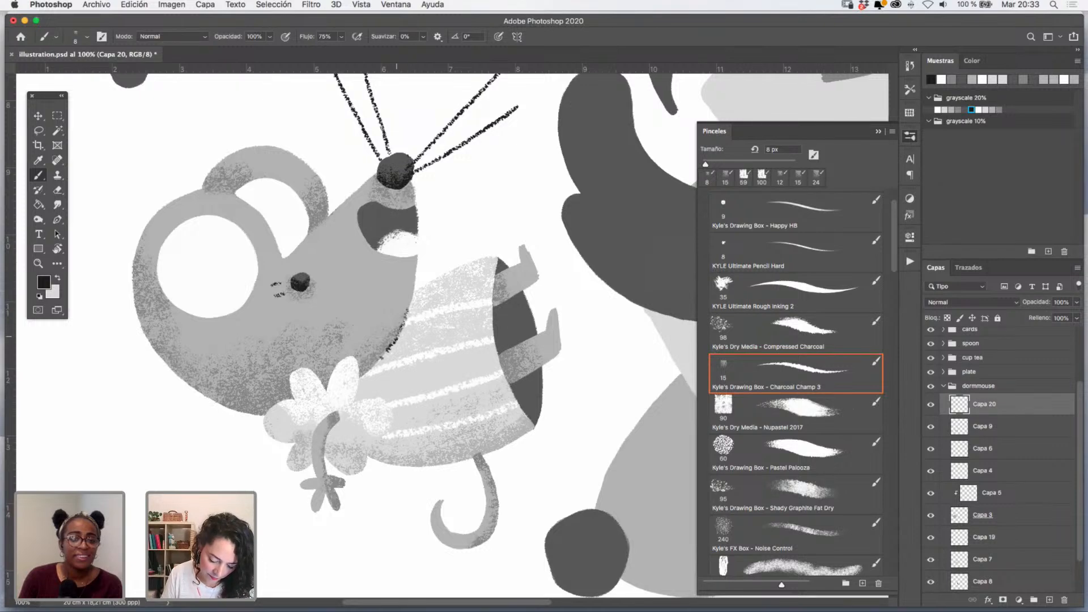
left_click_drag(337, 368, 352, 404)
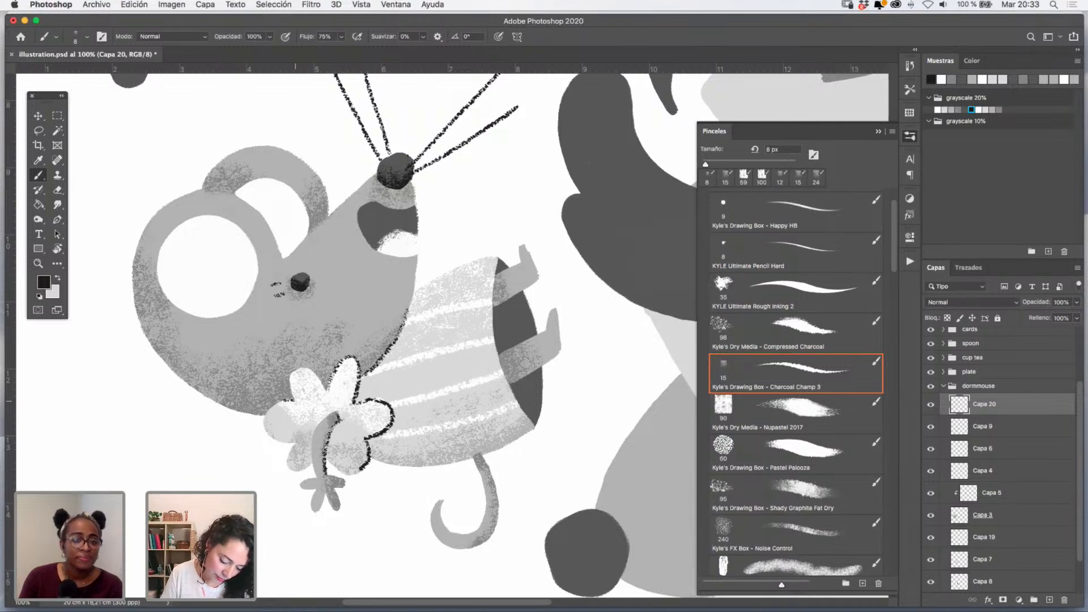
left_click_drag(507, 321, 447, 333)
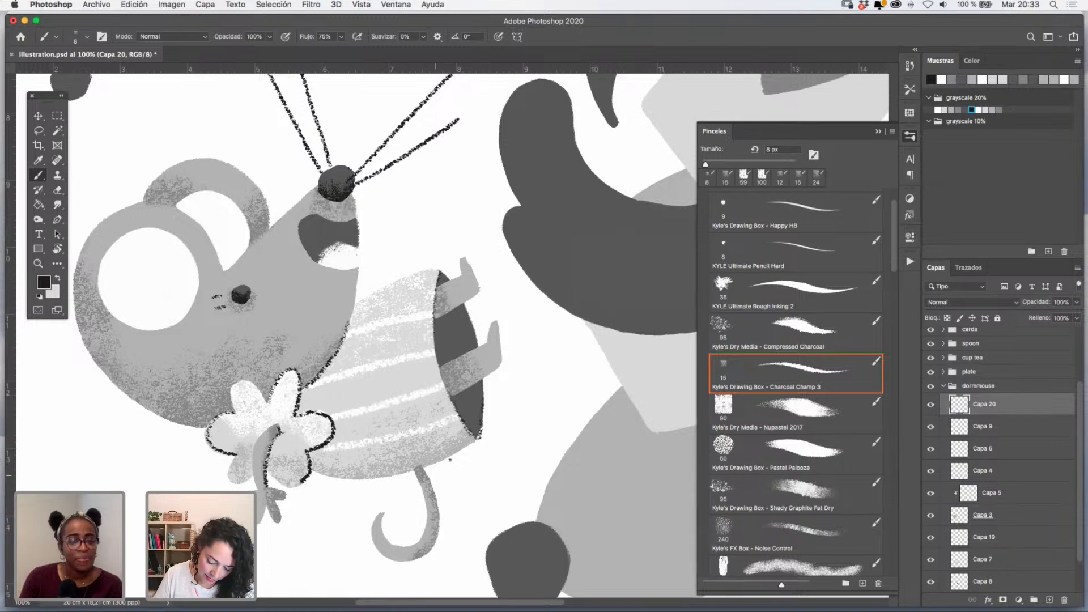
- Draw a scalloped ruffle along the dress hem in a rotated view, after briefly checking it against the sketch final layer
left_click(38, 263)
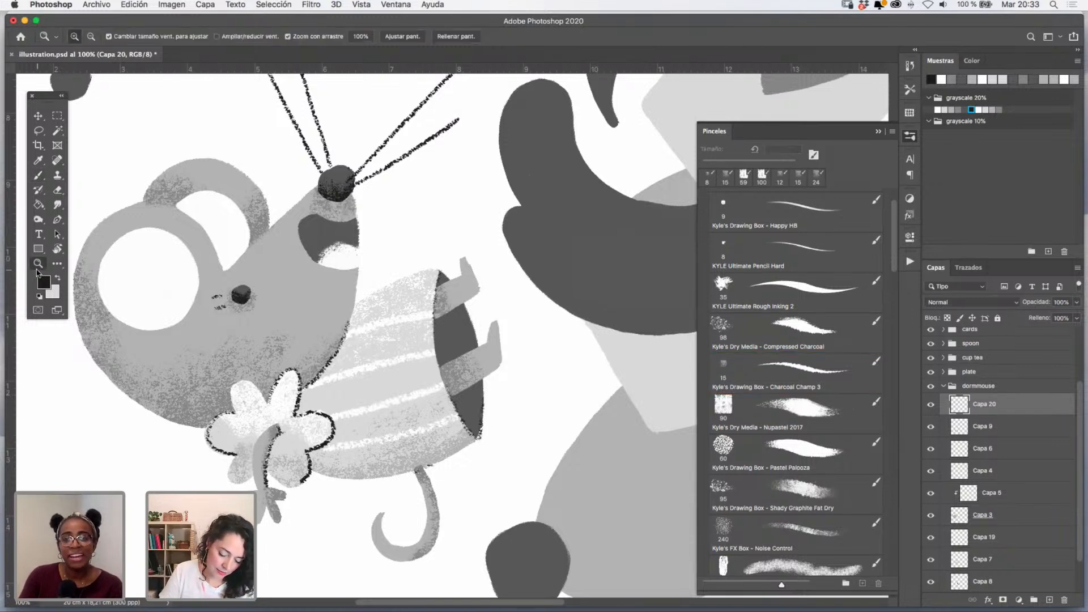
left_click(462, 380)
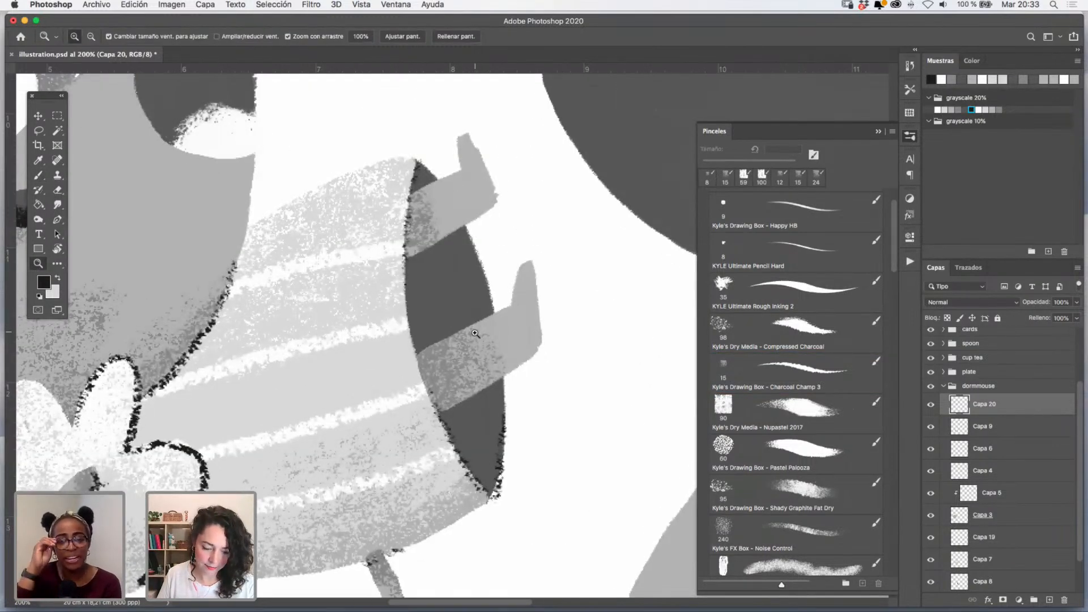
key("r")
mouse_move(493, 204)
left_mouse_down()
mouse_move(574, 285)
mouse_move(480, 462)
mouse_move(355, 422)
mouse_move(333, 387)
left_mouse_up()
left_click(38, 176)
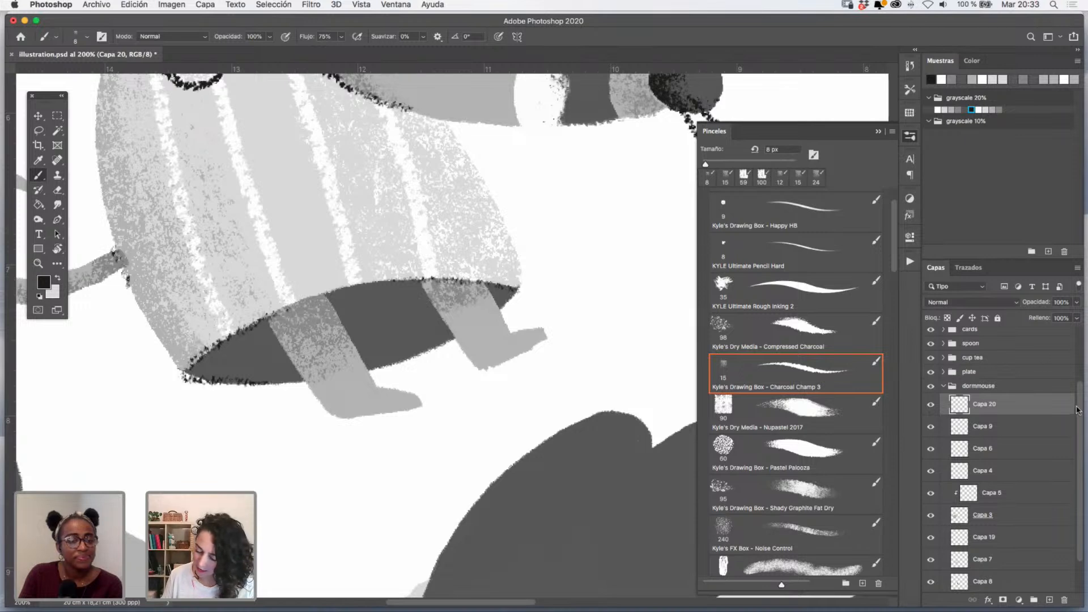
left_click_drag(1077, 410, 1078, 329)
left_click(931, 375)
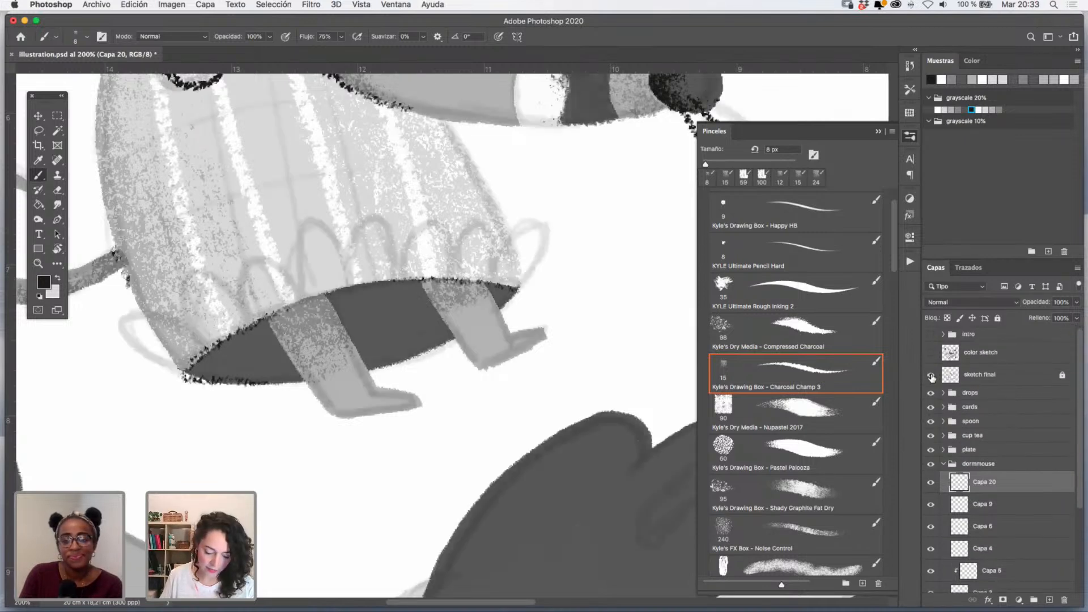
left_click(932, 376)
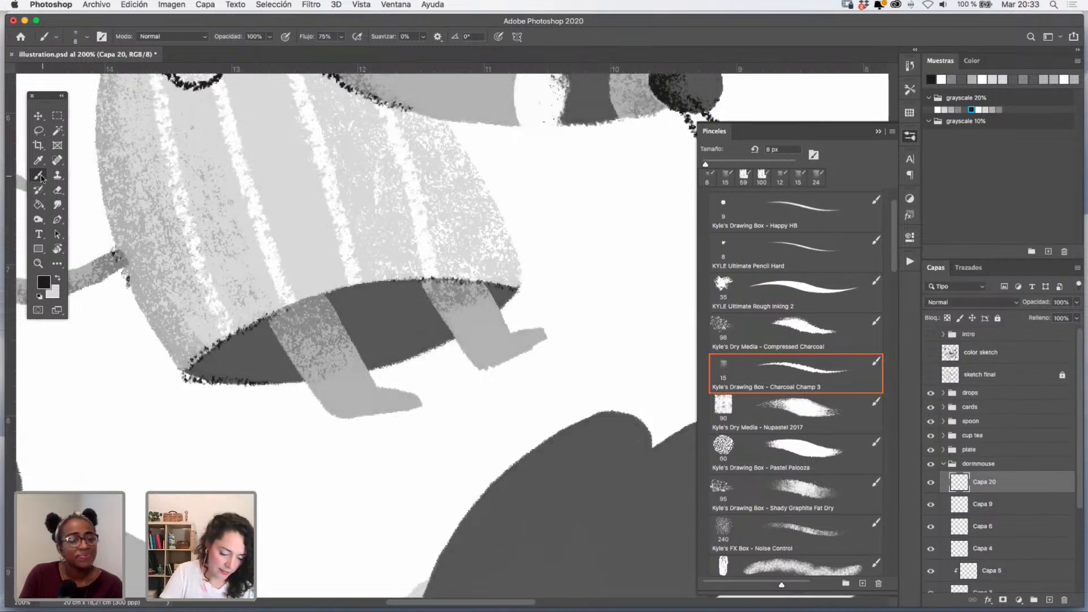
left_click_drag(139, 315, 185, 373)
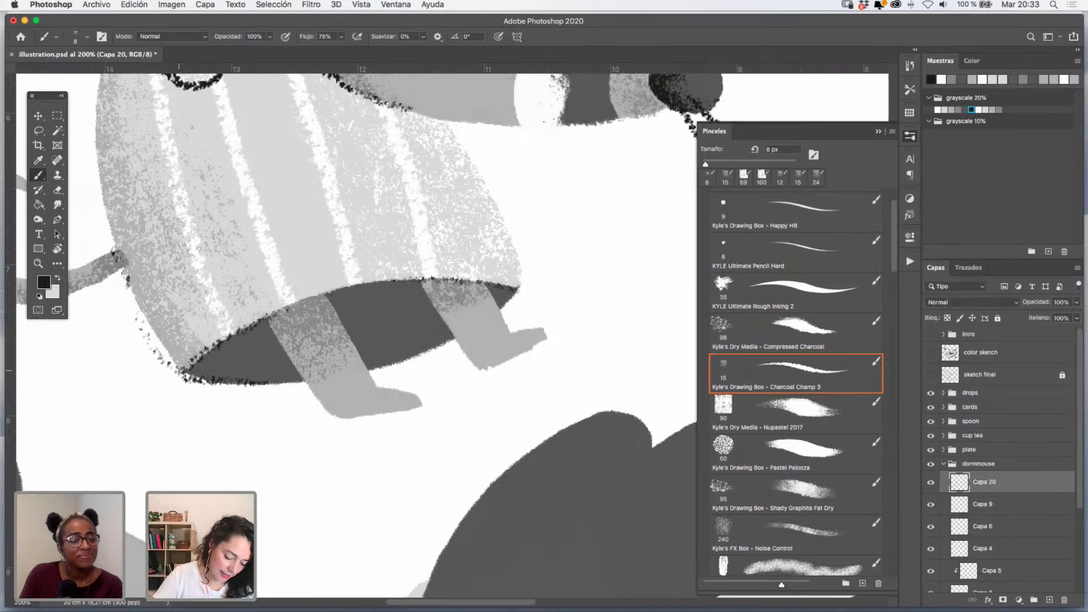
mouse_move(139, 303)
left_mouse_down()
mouse_move(192, 356)
mouse_move(348, 279)
mouse_move(518, 266)
mouse_move(518, 284)
left_mouse_up()
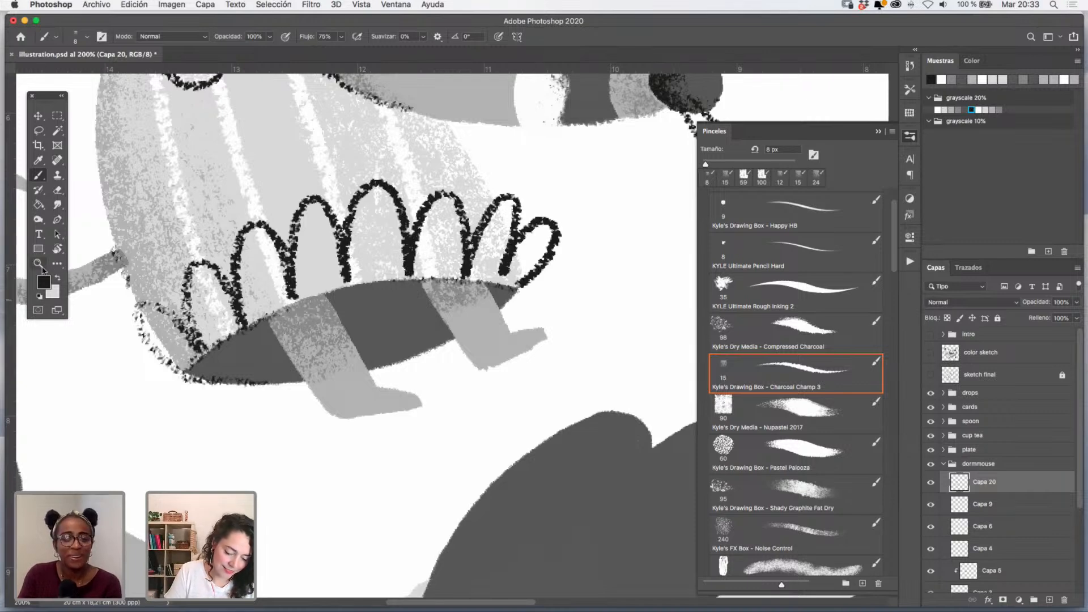
key("Escape")
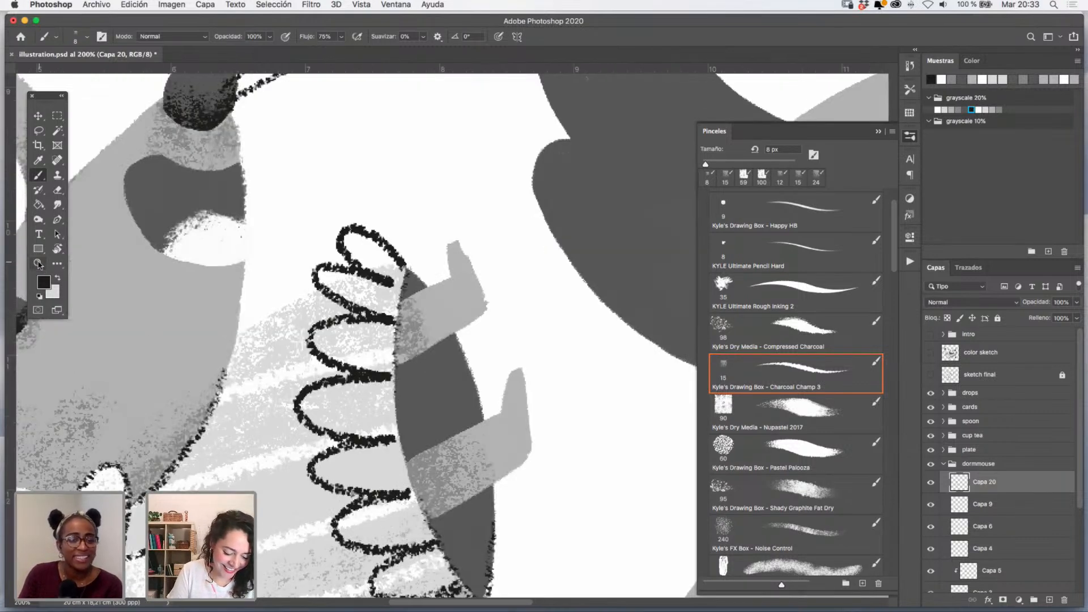
- Outline the front ear, snout top and inner ear edge, and add short fur dashes to the head and back ear
left_click(38, 264)
left_click(480, 392, "alt")
left_click(480, 392, "alt")
left_click(483, 391, "alt")
left_click_drag(528, 465, 492, 365)
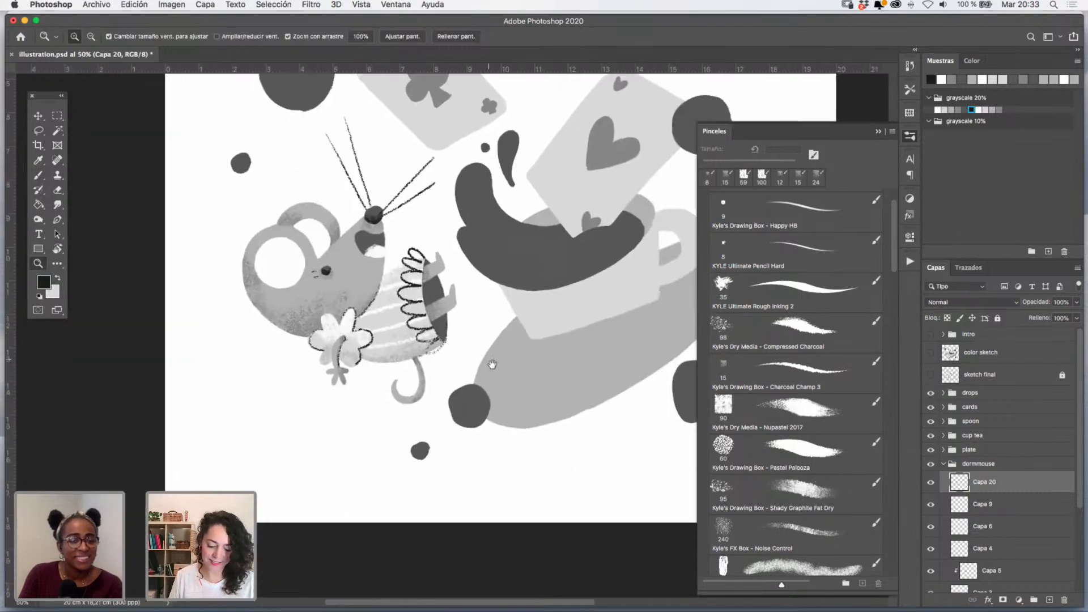
left_click(339, 269)
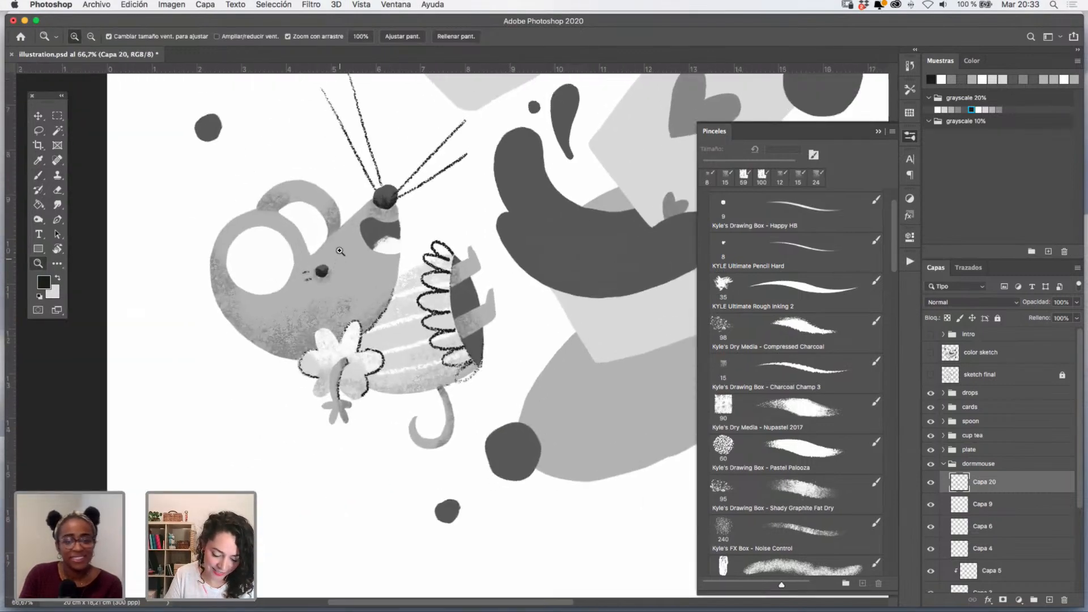
left_click(338, 270)
mouse_move(297, 194)
left_mouse_down()
mouse_move(332, 264)
mouse_move(332, 313)
left_mouse_up()
key("b")
mouse_move(283, 254)
left_mouse_down()
mouse_move(316, 281)
mouse_move(331, 318)
left_mouse_up()
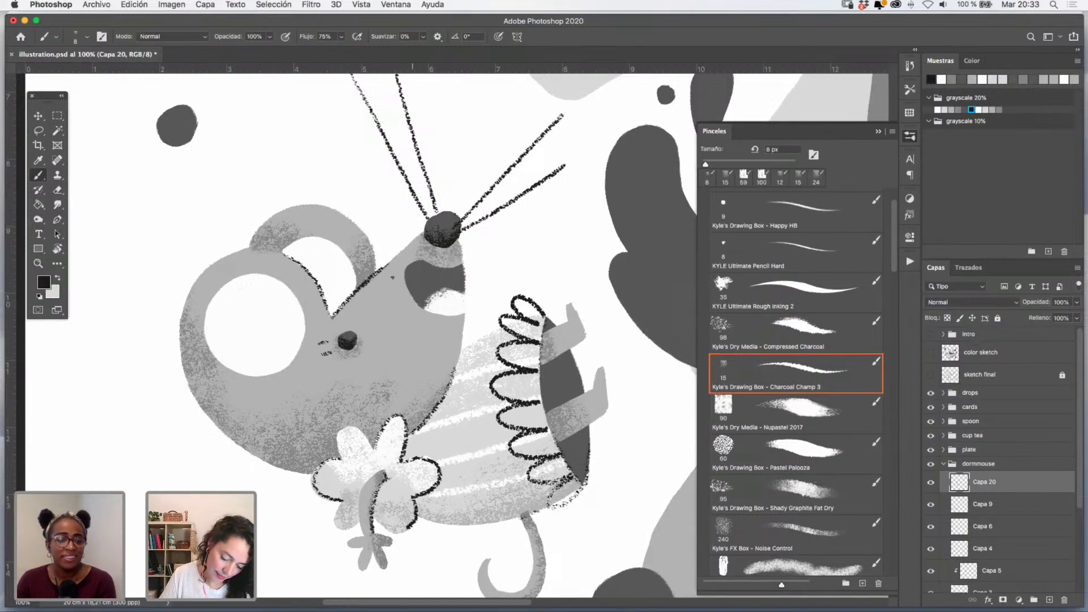
left_click_drag(207, 329, 252, 368)
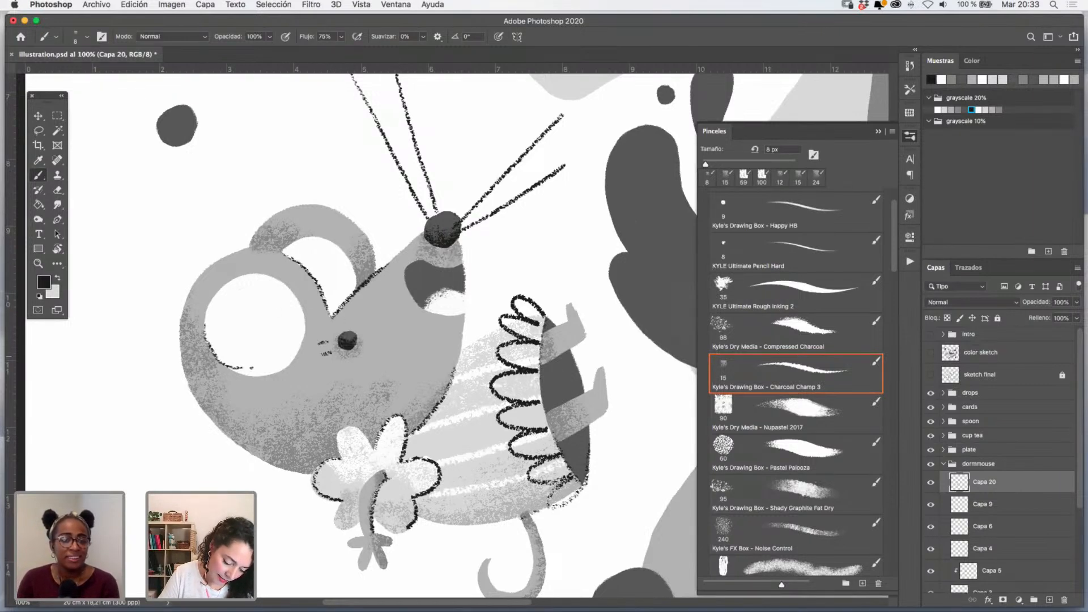
key("super+z")
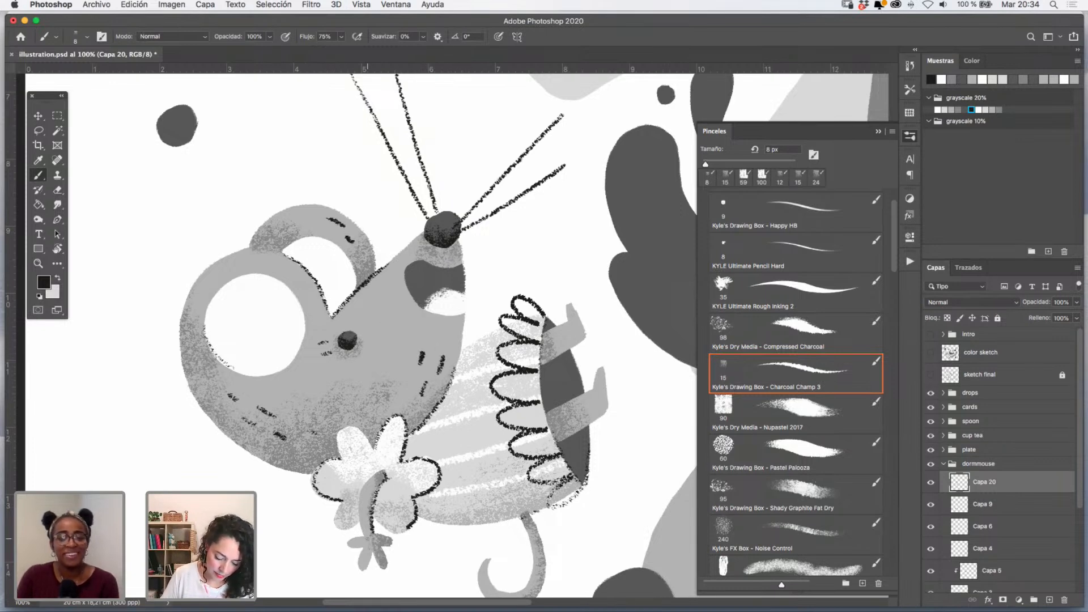
- Outline the inner edge of the dormouse's open mouth with the charcoal brush
left_click(37, 263)
left_click(502, 385, "alt")
left_click(501, 386, "alt")
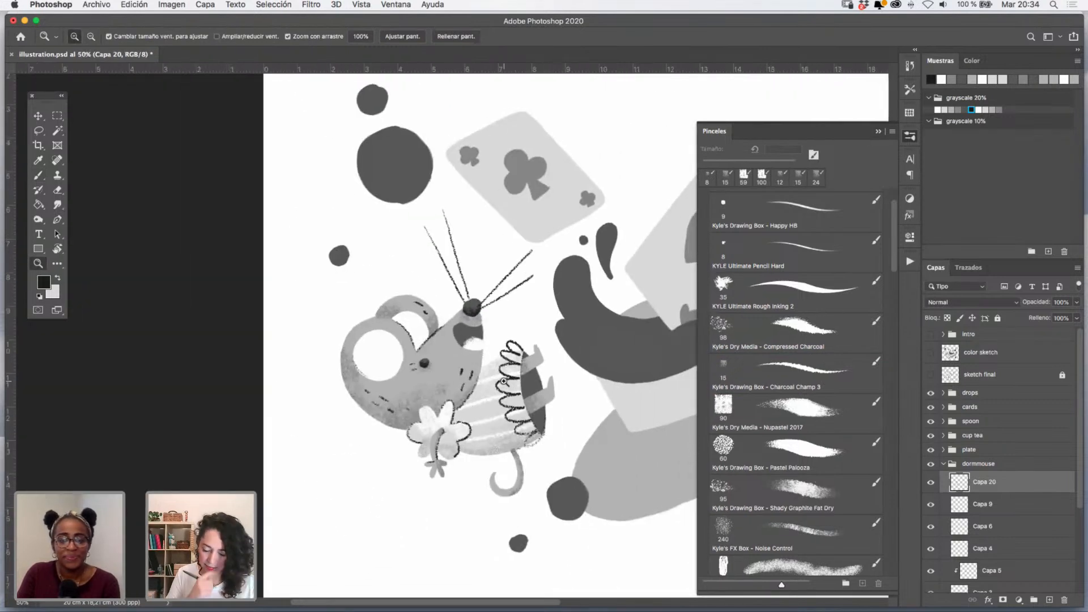
left_click(463, 353)
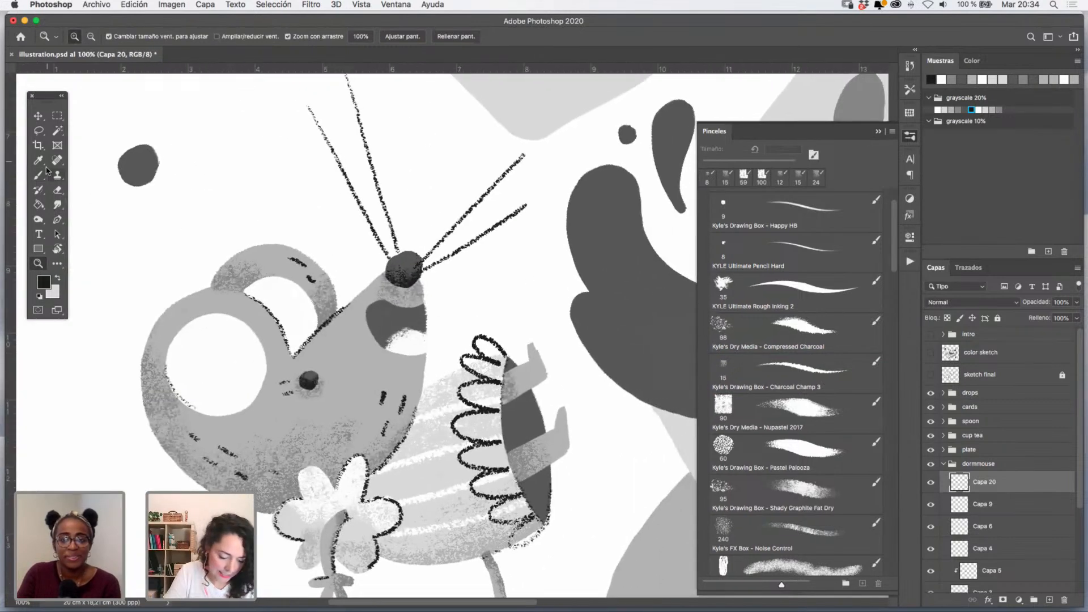
left_click(40, 176)
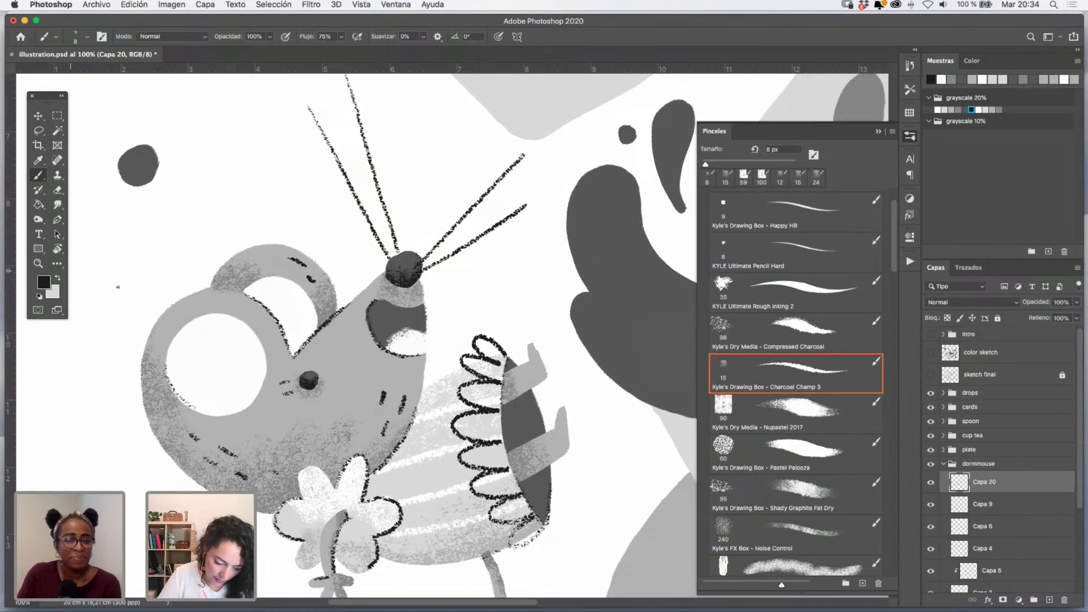
- Load the shape of the plate's layer, Capa 10, as a selection and sample the plate's grey as the foreground colour
left_click(38, 263)
left_click(548, 390, "alt")
left_click(548, 390, "alt")
left_click(548, 391, "alt")
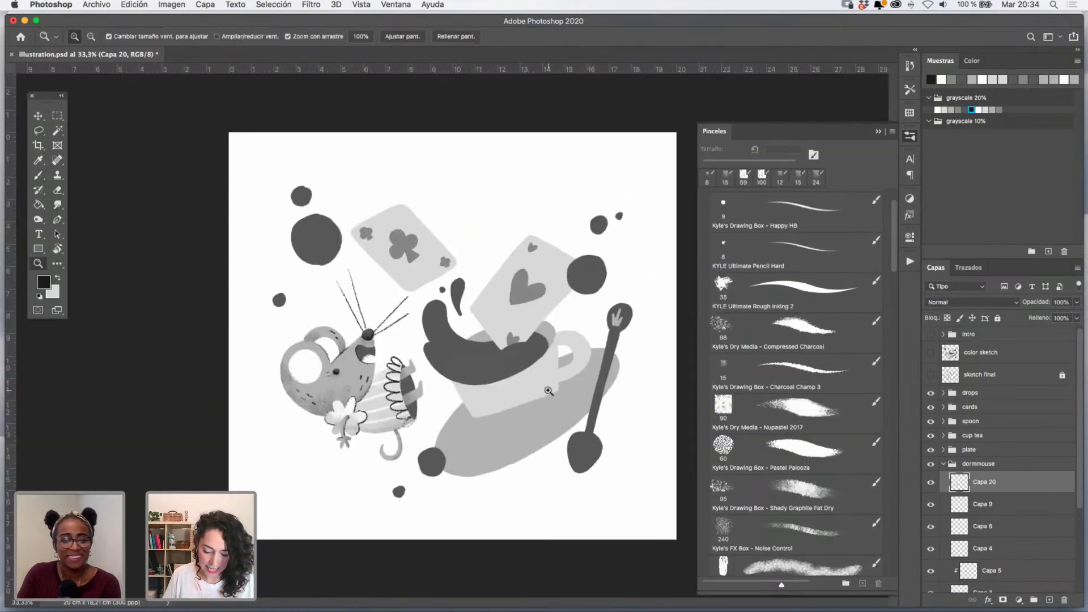
left_click(527, 420)
left_click_drag(540, 413, 494, 407)
left_click(532, 417)
key("v")
left_click(522, 407)
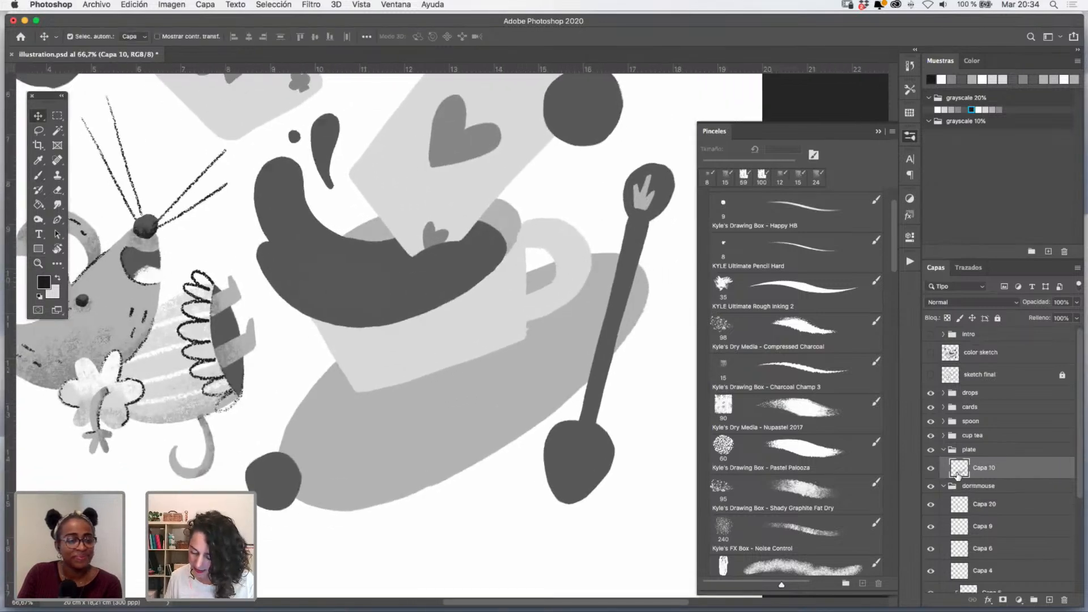
left_click(958, 473, "super")
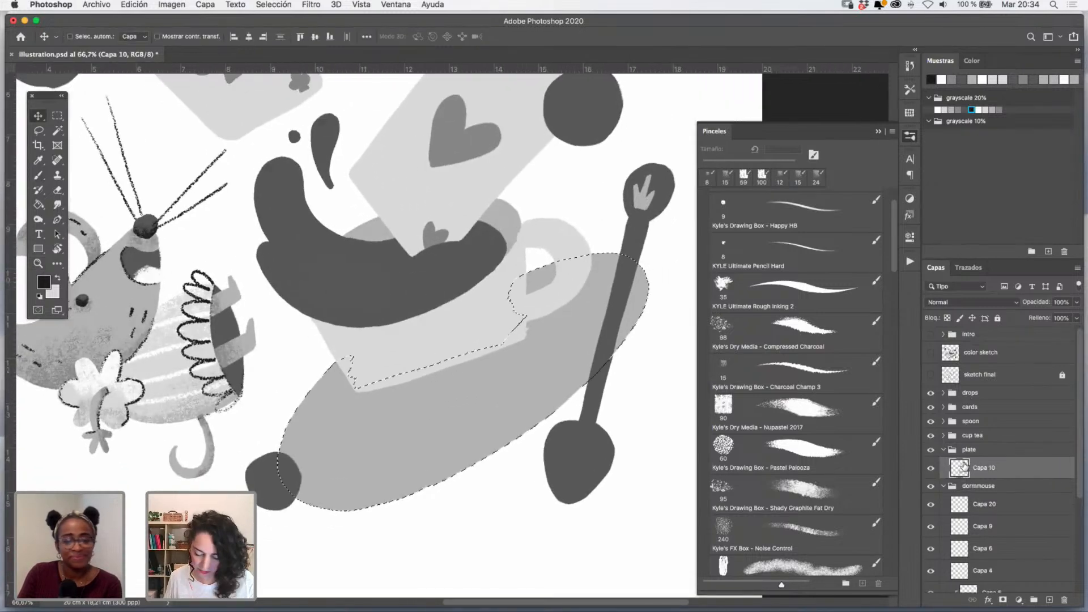
left_click(39, 160)
left_click(510, 453)
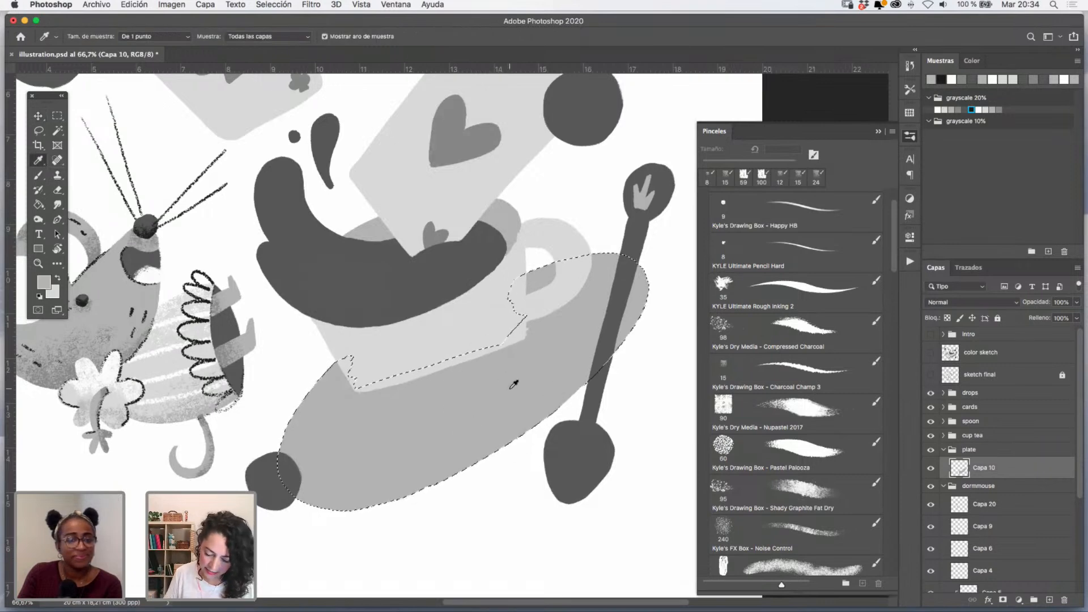
- Fill the plate's central well with a darker grey swatch using the Charcoal Champ 3 brush at 96 px, refining its edges at 76 px
left_click(958, 110)
left_click(793, 374)
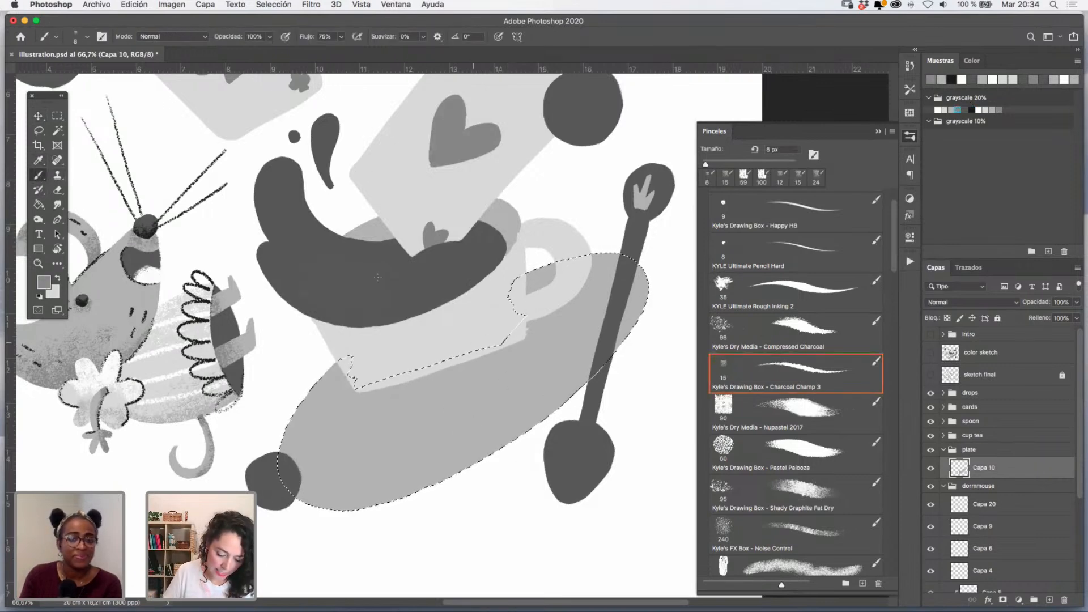
mouse_move(496, 378)
left_mouse_down()
mouse_move(446, 387)
mouse_move(513, 361)
mouse_move(400, 414)
mouse_move(542, 339)
mouse_move(376, 425)
mouse_move(563, 323)
mouse_move(394, 406)
mouse_move(450, 415)
mouse_move(481, 399)
mouse_move(554, 326)
mouse_move(375, 428)
mouse_move(545, 352)
left_mouse_up()
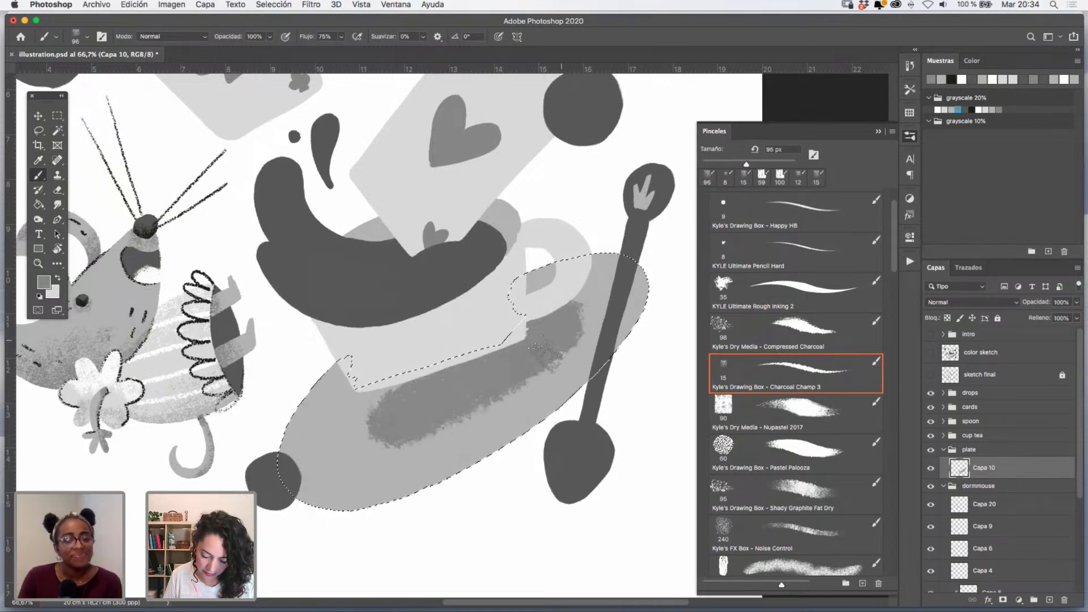
left_click(930, 352)
left_click(930, 352)
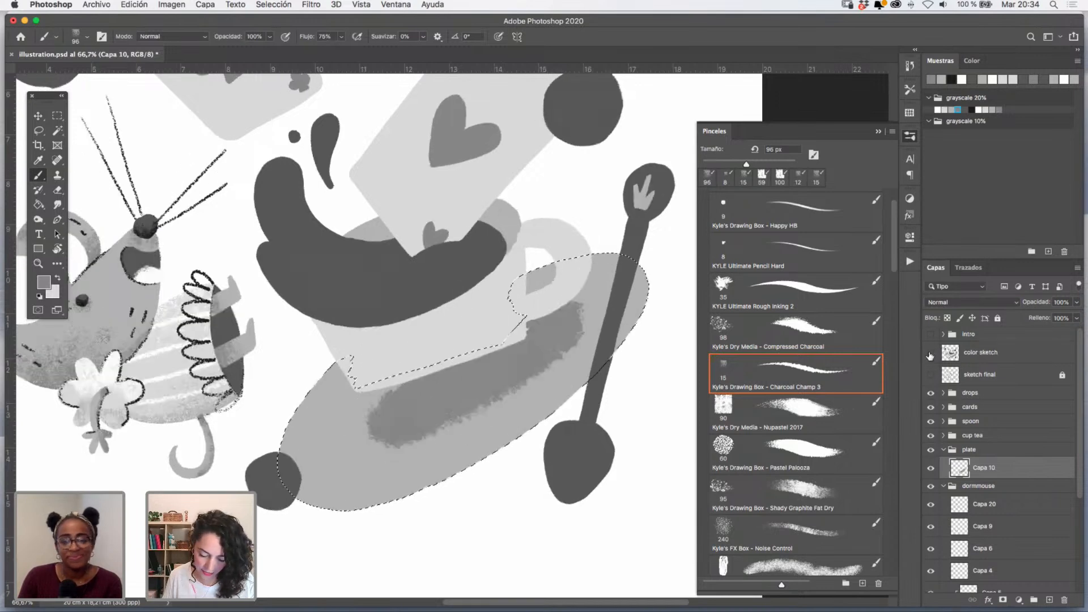
left_click_drag(476, 381, 465, 381, "ctrl+alt")
left_click_drag(381, 426, 369, 437)
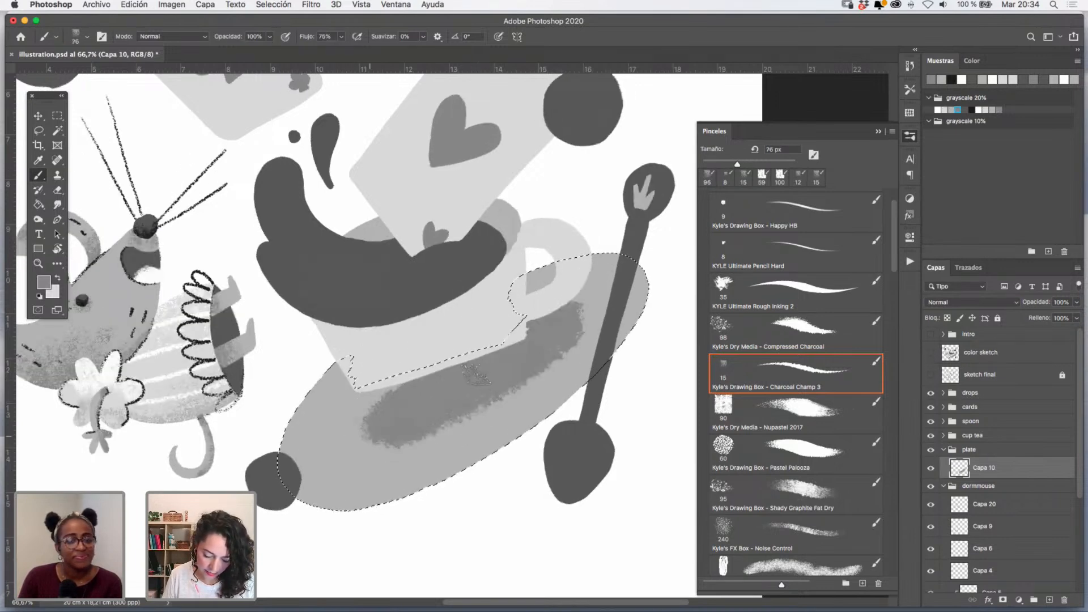
left_click_drag(475, 375, 587, 318)
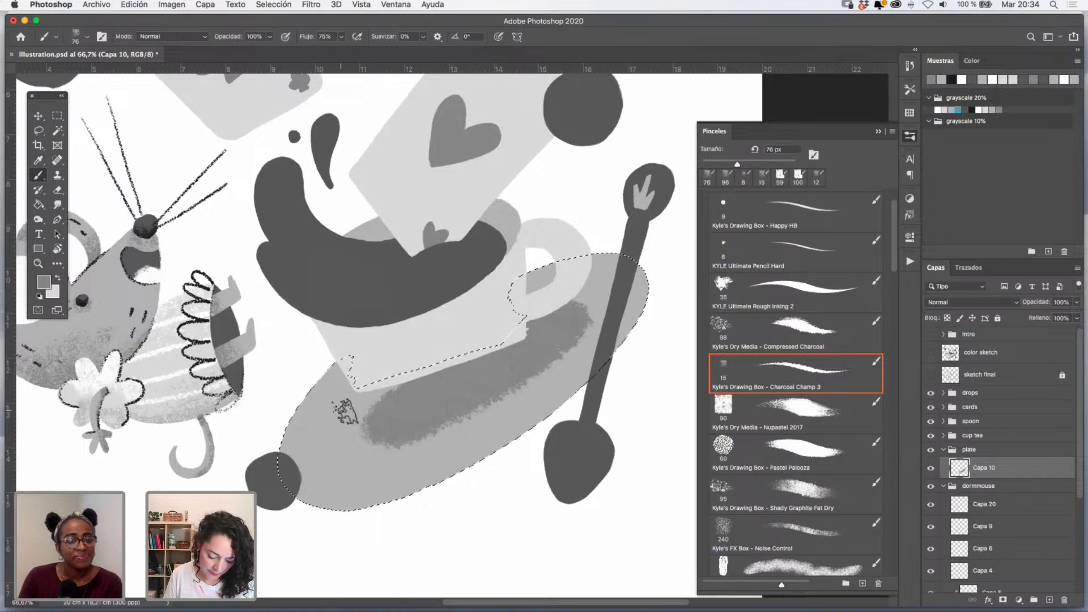
- Draw a white curved line following the plate's inner rim with the Charcoal Champ 3 brush at 9 px
left_click_drag(344, 412, 327, 418, "ctrl+alt")
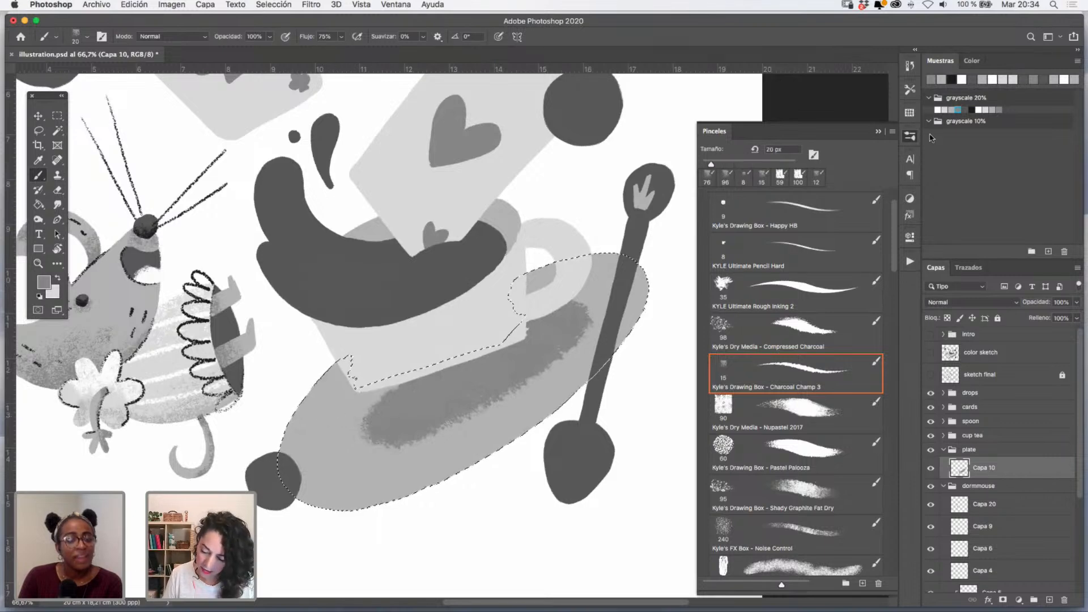
left_click(937, 110)
left_click(38, 264)
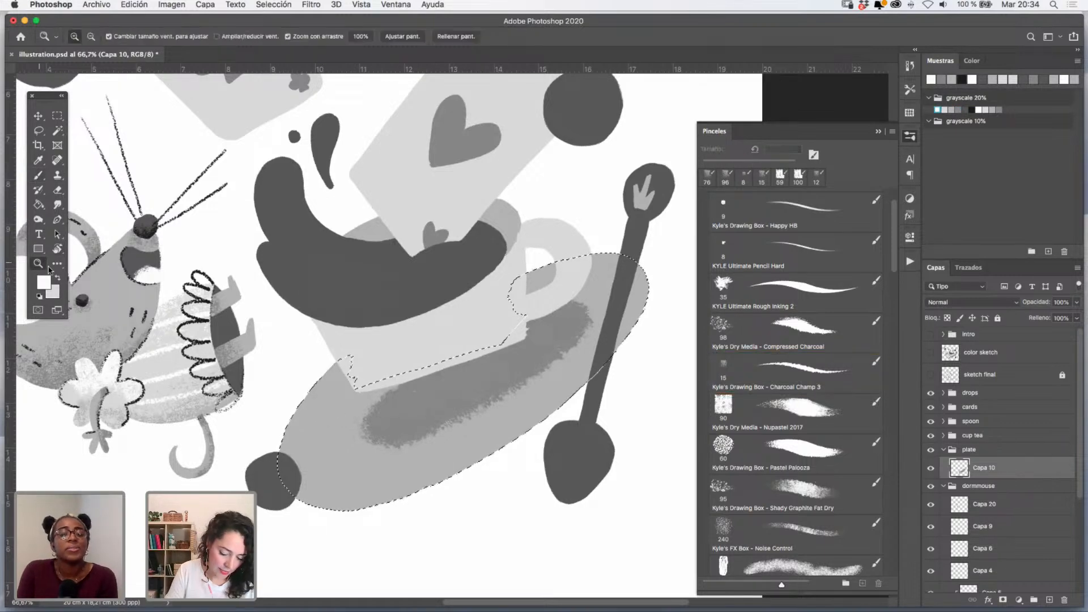
left_click(501, 401)
left_click(805, 373)
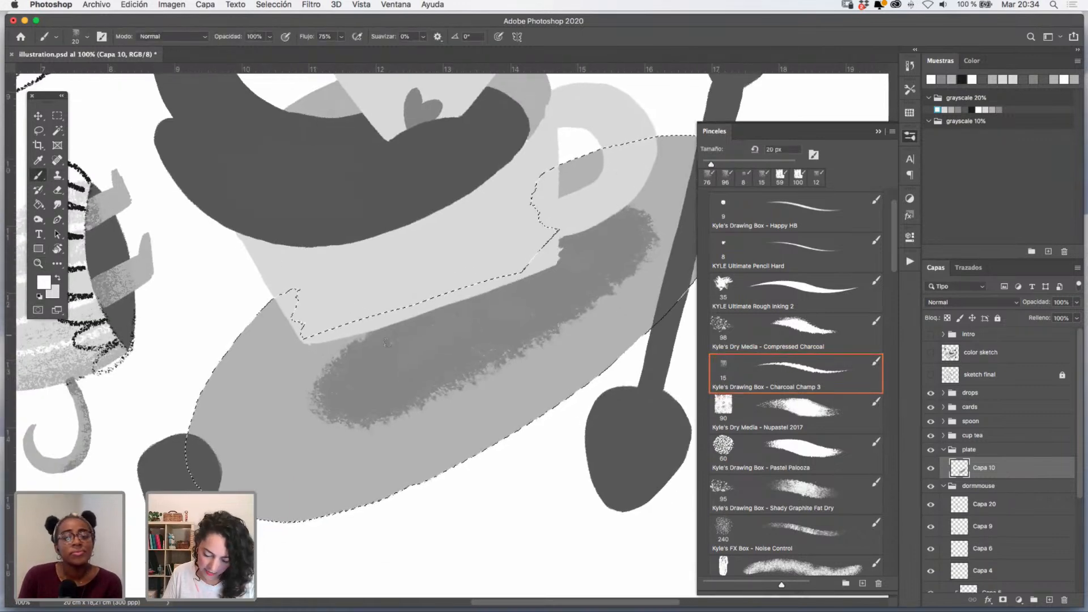
left_click_drag(406, 347, 331, 336)
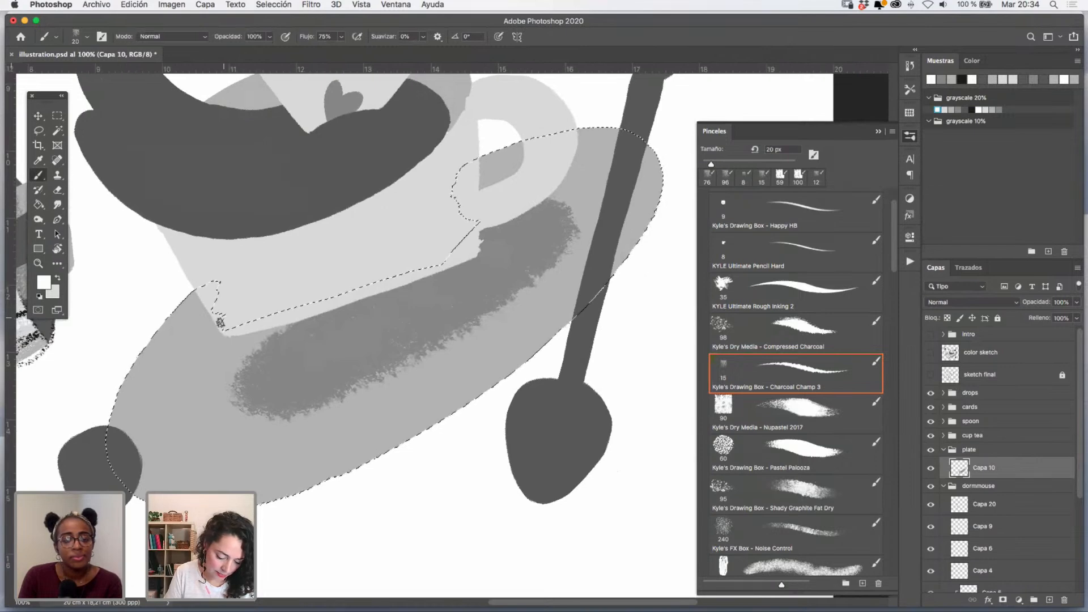
left_click_drag(219, 320, 173, 456)
key("super+z")
left_click_drag(219, 359, 212, 359, "ctrl+alt")
mouse_move(181, 435)
left_mouse_down()
mouse_move(221, 462)
mouse_move(305, 452)
mouse_move(437, 380)
mouse_move(576, 273)
left_mouse_up()
left_click_drag(408, 311, 526, 235)
left_click_drag(280, 248, 321, 265)
left_click_drag(254, 306, 294, 311)
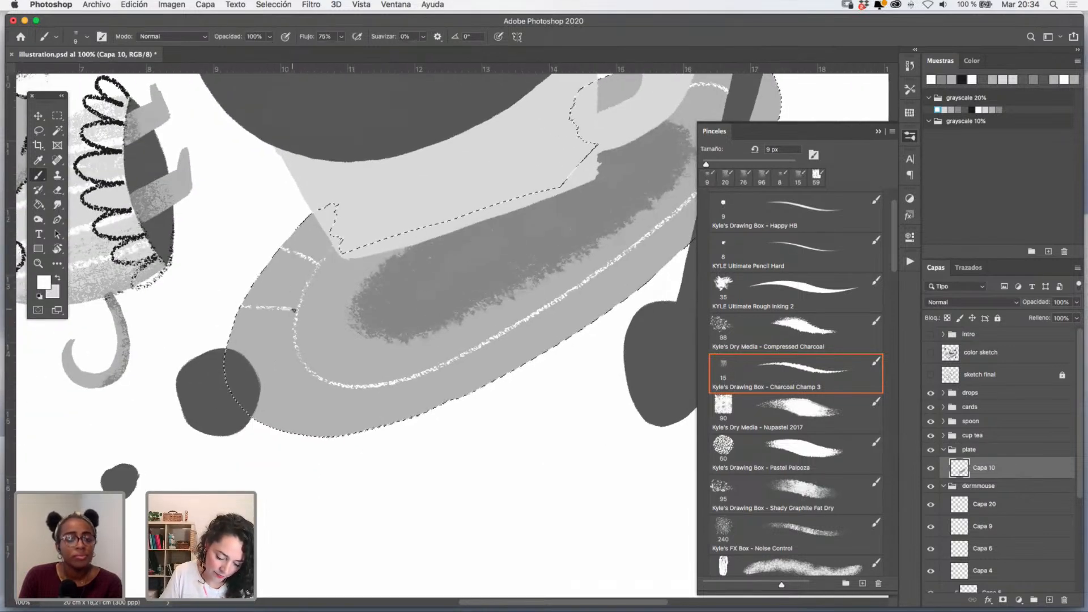
key("super+z")
key("super+z")
- Draw short white dashes across the lower and left parts of the plate's rim with the charcoal brush at 13 px
left_click_drag(335, 389, 307, 436, "ctrl+alt")
left_click_drag(393, 381, 391, 422)
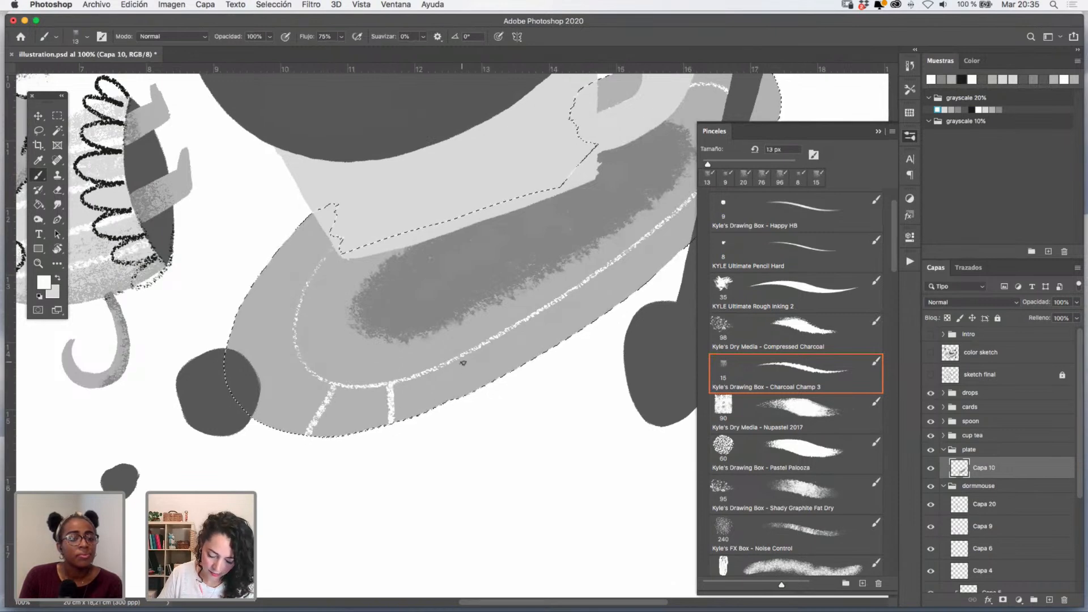
left_click_drag(466, 361, 470, 391)
left_click_drag(532, 323, 540, 343)
left_click_drag(294, 354, 258, 373)
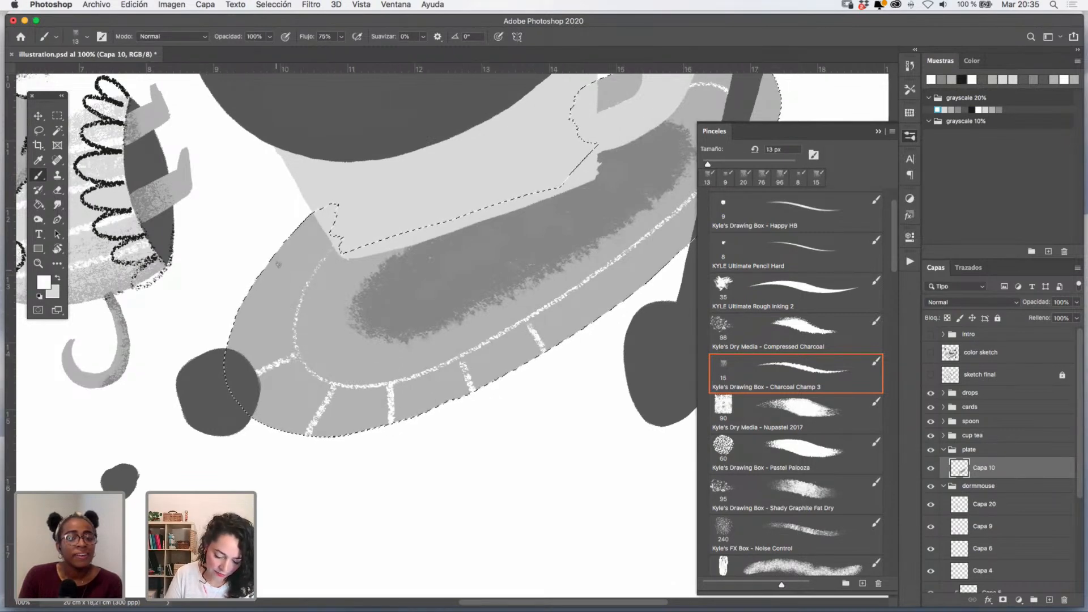
left_click_drag(251, 292, 292, 306)
left_click_drag(289, 238, 320, 260)
- Continue the white rim dashes around the plate's right end and inside the cup's handle opening, and remove the selection
left_click_drag(504, 298, 336, 337)
left_click_drag(420, 321, 440, 347)
left_click_drag(488, 272, 512, 297)
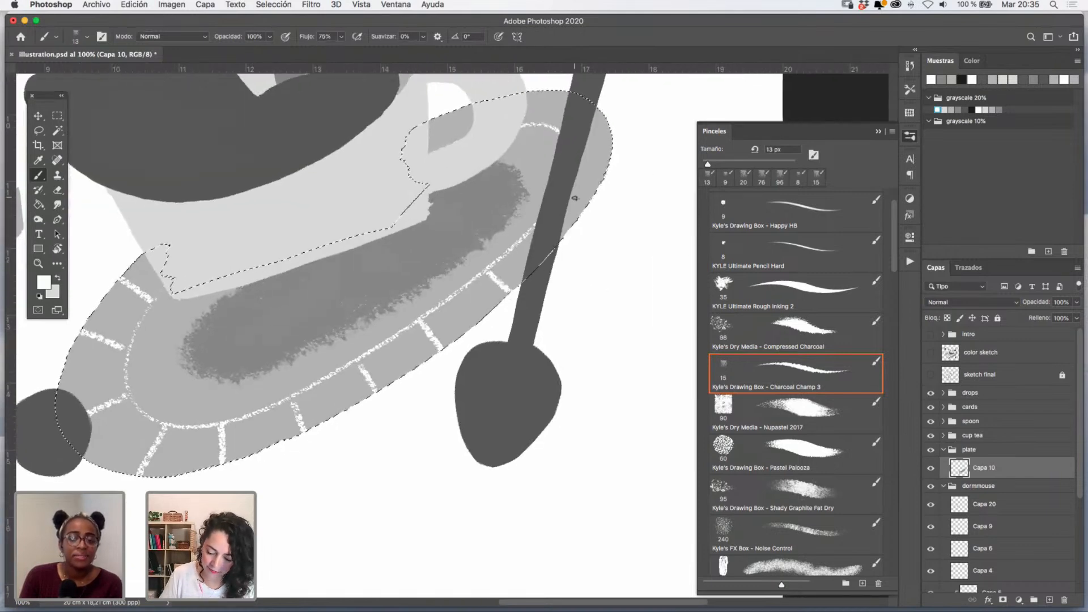
mouse_move(572, 192)
left_mouse_down()
mouse_move(597, 195)
mouse_move(571, 241)
mouse_move(583, 177)
left_mouse_up()
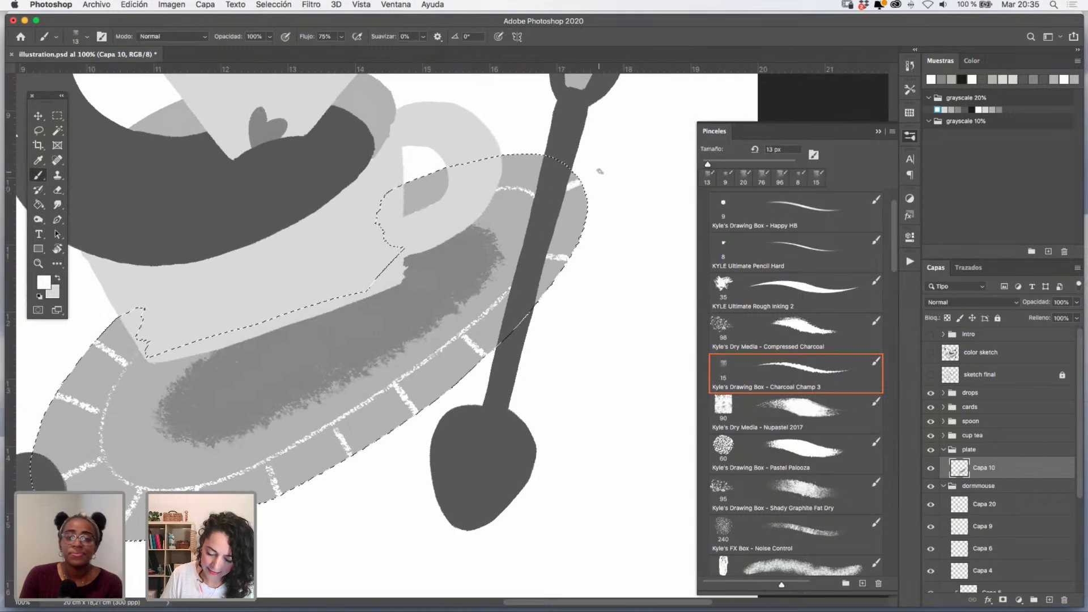
left_click_drag(521, 154, 515, 186)
left_click_drag(438, 199, 426, 168)
left_click_drag(451, 276, 559, 200)
key("z")
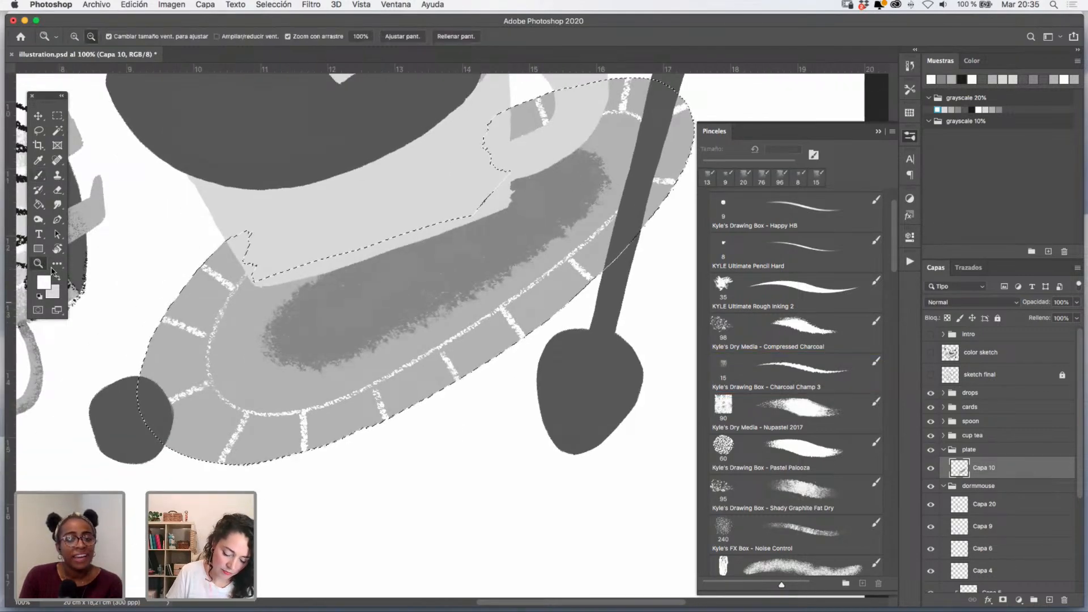
left_click(478, 322, "alt")
key("super+d")
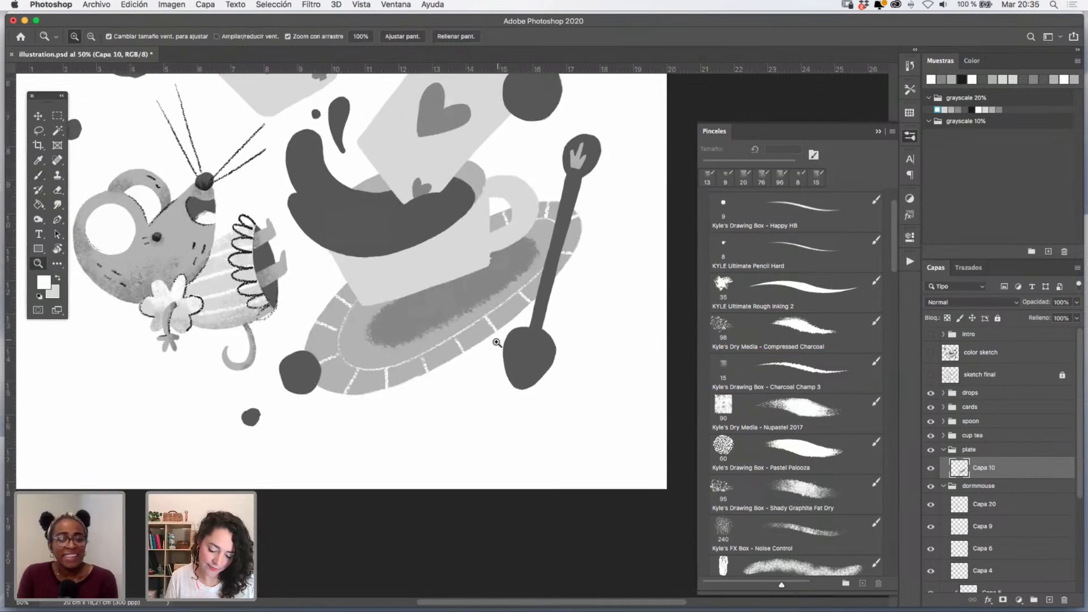
scroll(497, 342, "up", 5)
left_click(519, 389)
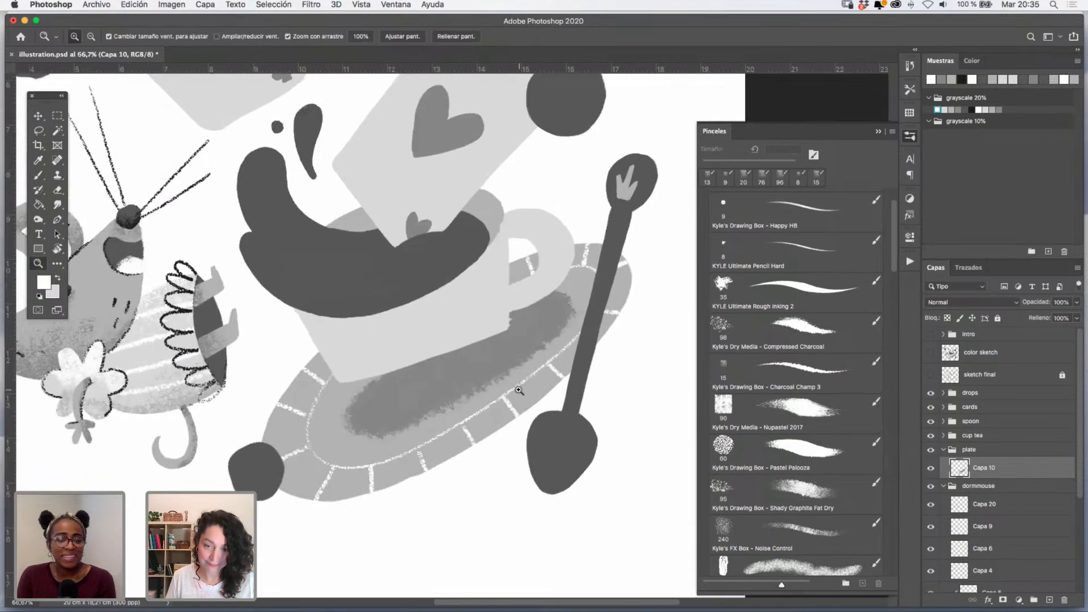
left_click(545, 384)
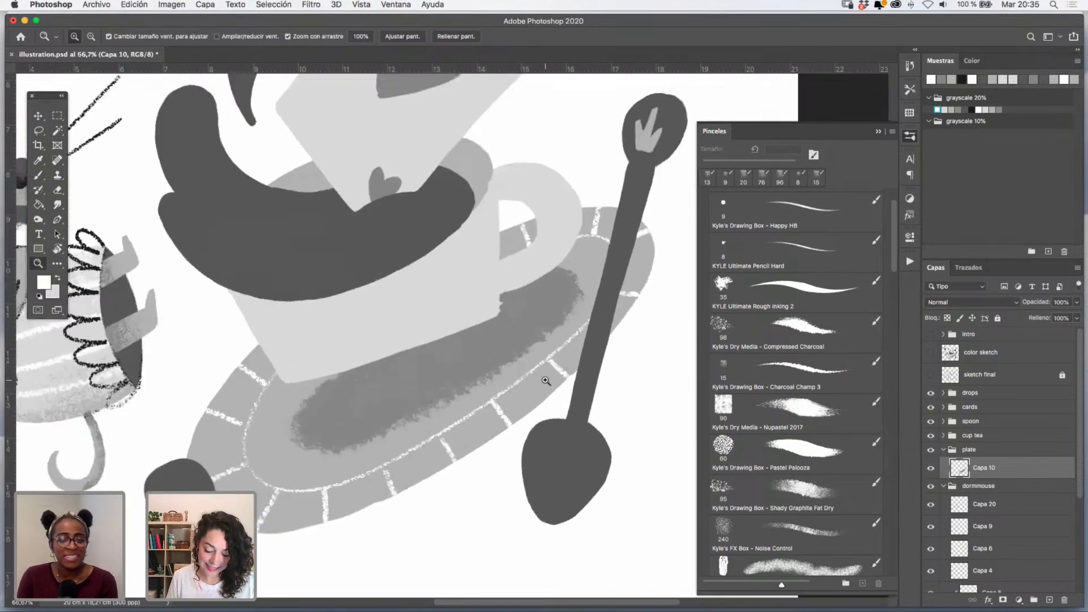
left_click(547, 384)
left_click(549, 384, "alt")
left_click(549, 383, "alt")
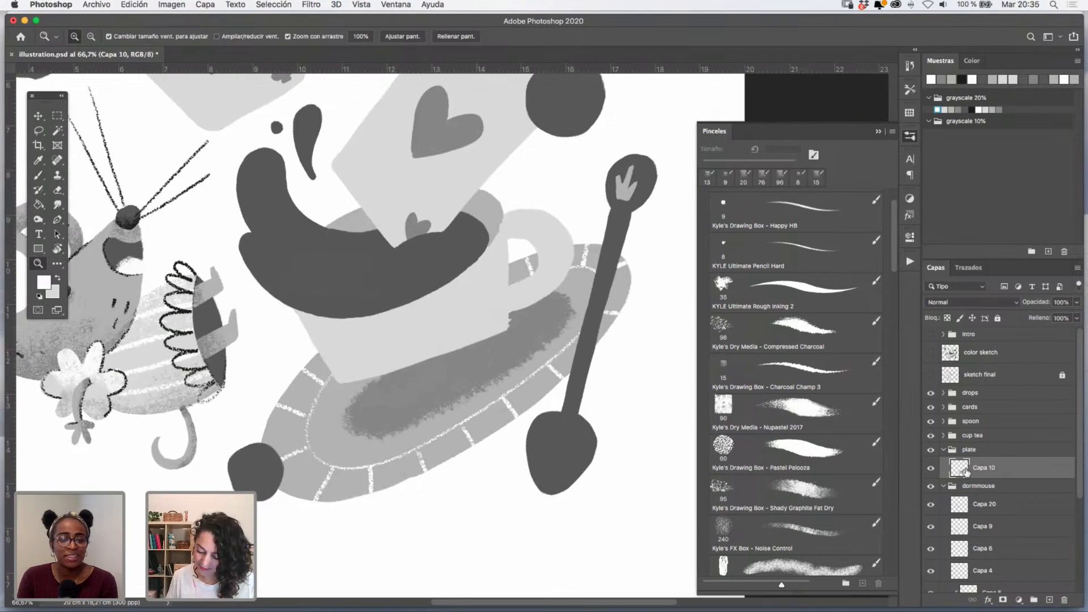
- Add a new layer above Capa 10 in the plate group and make it a clipping mask
left_click(1050, 600)
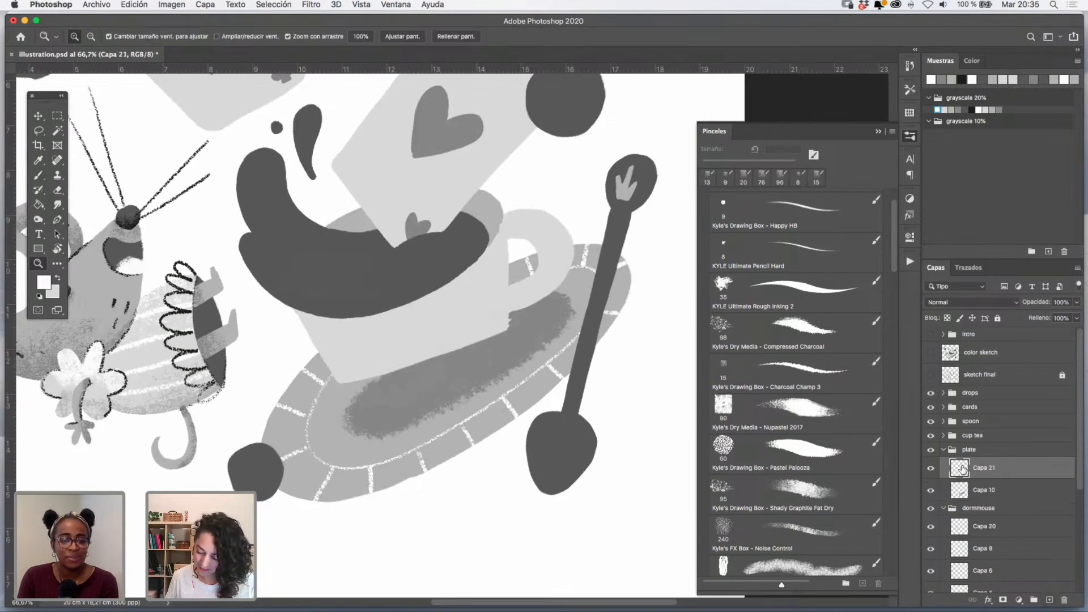
left_click(962, 470, "super")
left_click(630, 213)
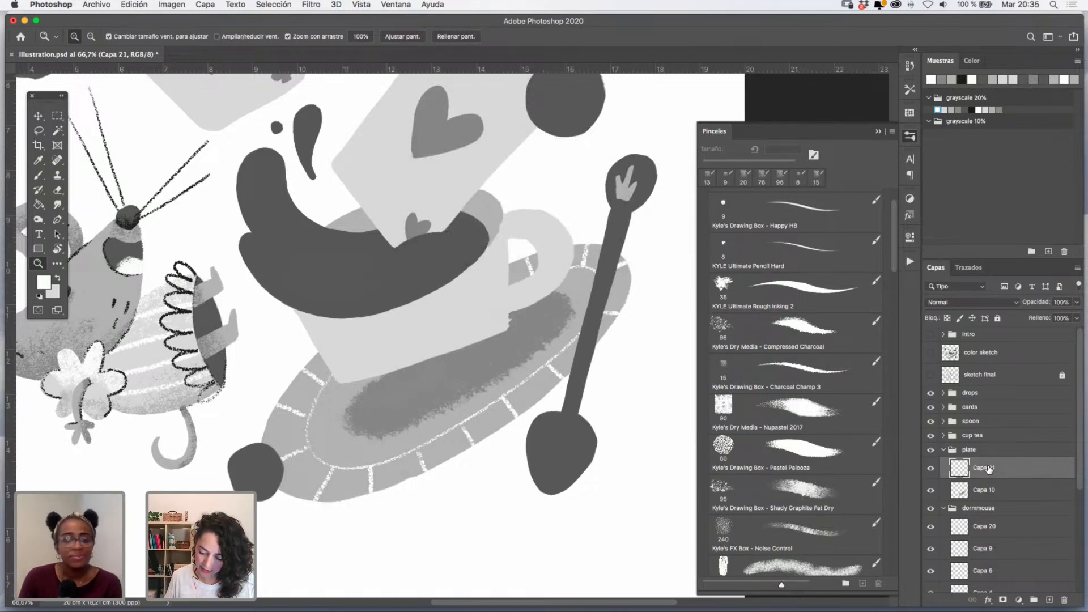
right_click(1005, 468)
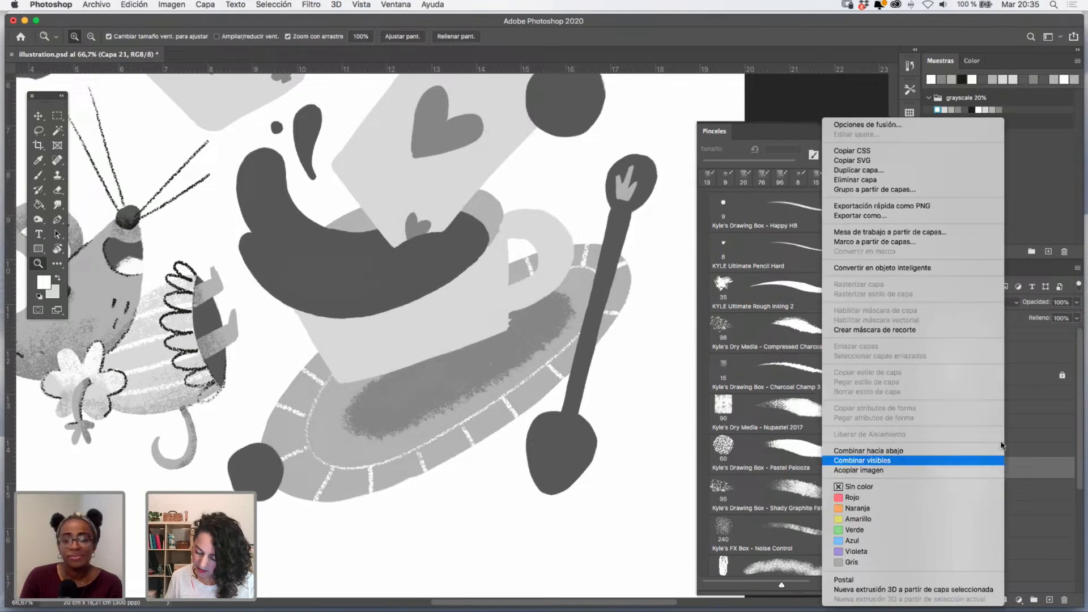
left_click(937, 328)
- Shade the plate's lower outer edge and the rim beside the cup in mid grey with the Nupastel 2017 brush at 122 px
left_click(965, 110)
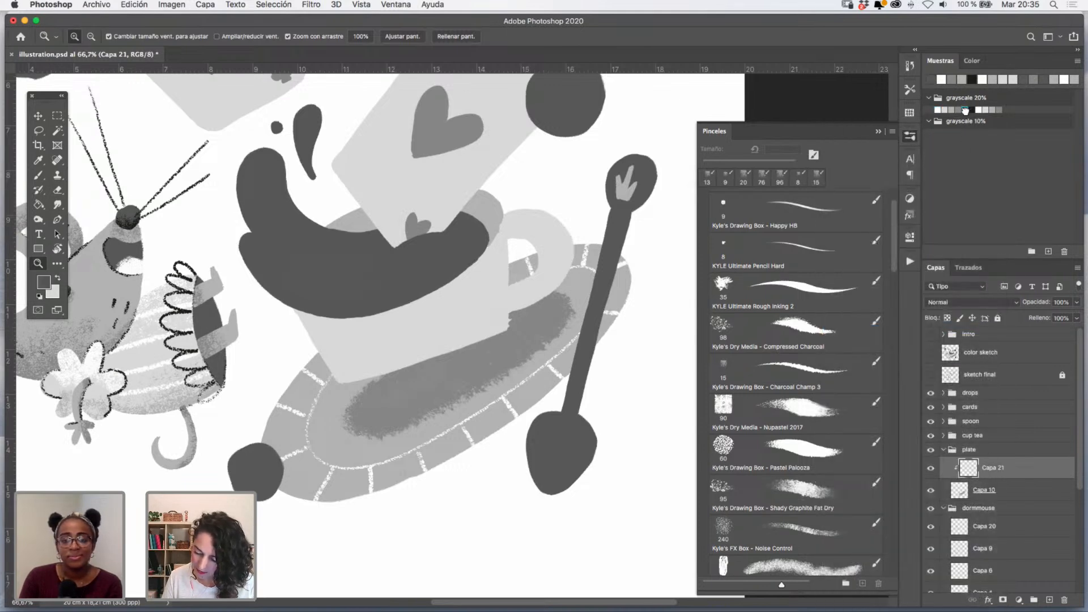
left_click(582, 377)
left_click_drag(356, 310, 372, 274)
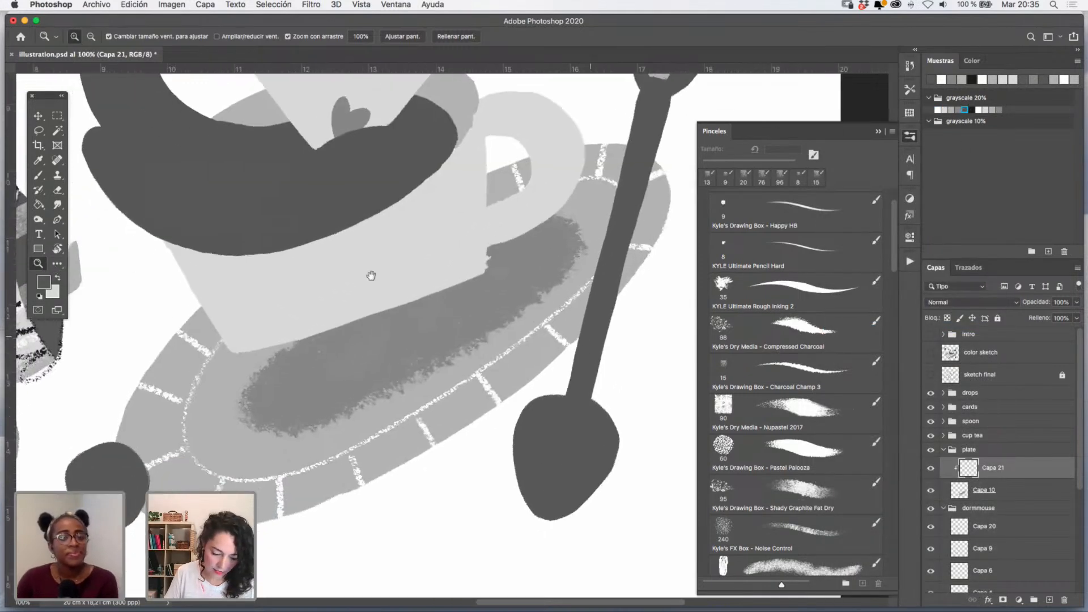
left_click(39, 175)
left_click(780, 407)
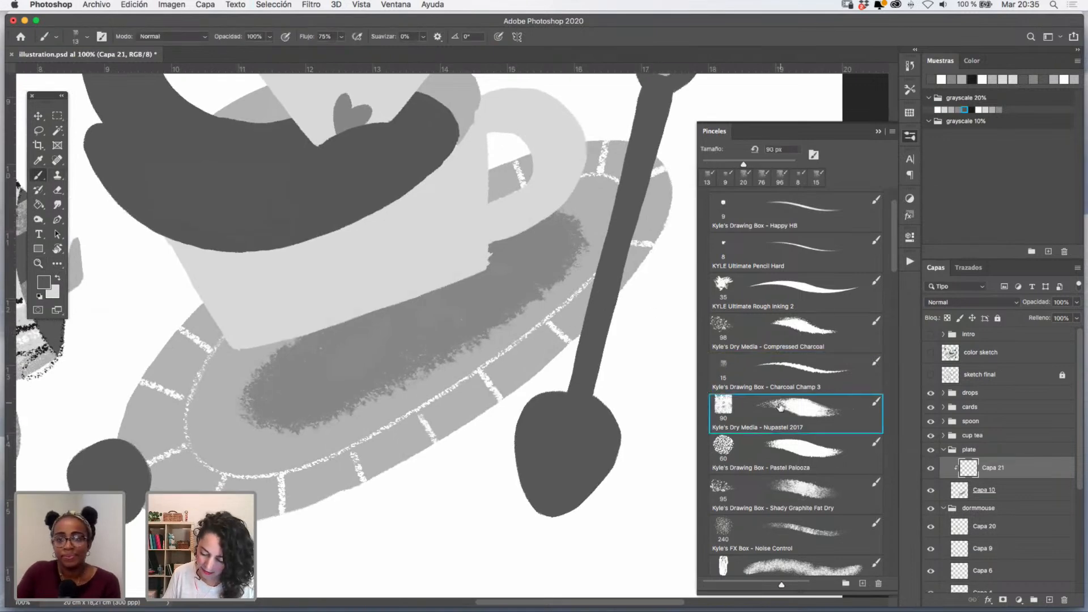
left_click_drag(589, 309, 606, 329)
left_click_drag(506, 407, 583, 351)
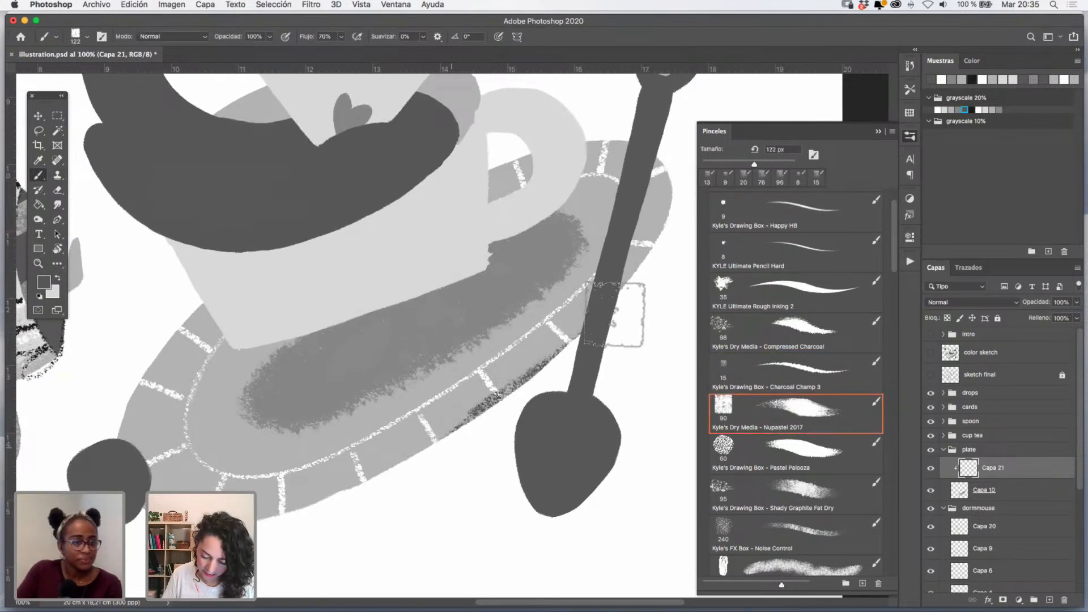
key("super+z")
left_click(949, 110)
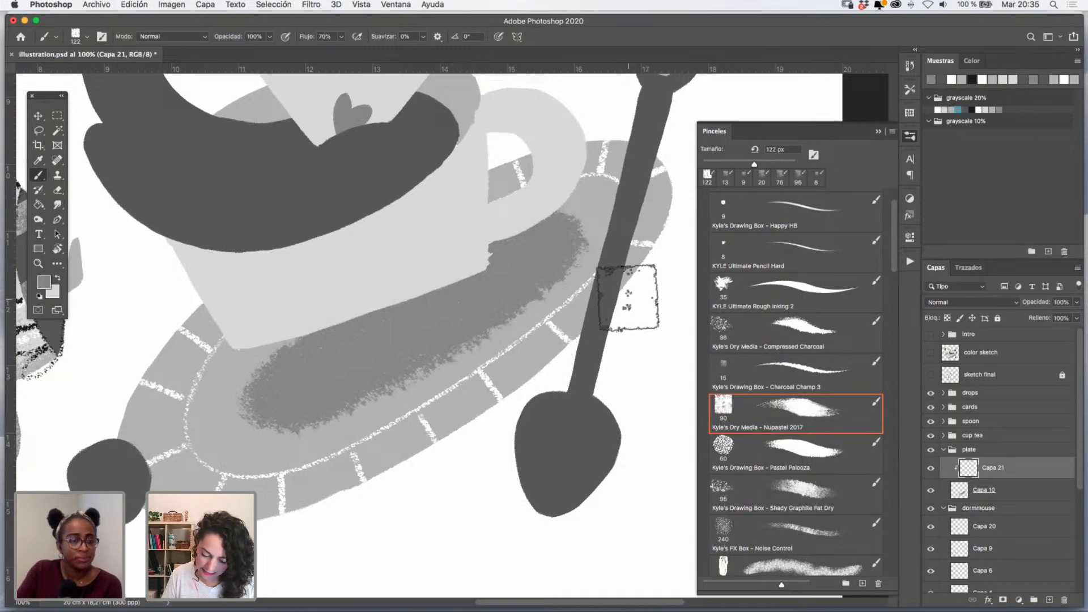
left_click_drag(570, 354, 425, 463)
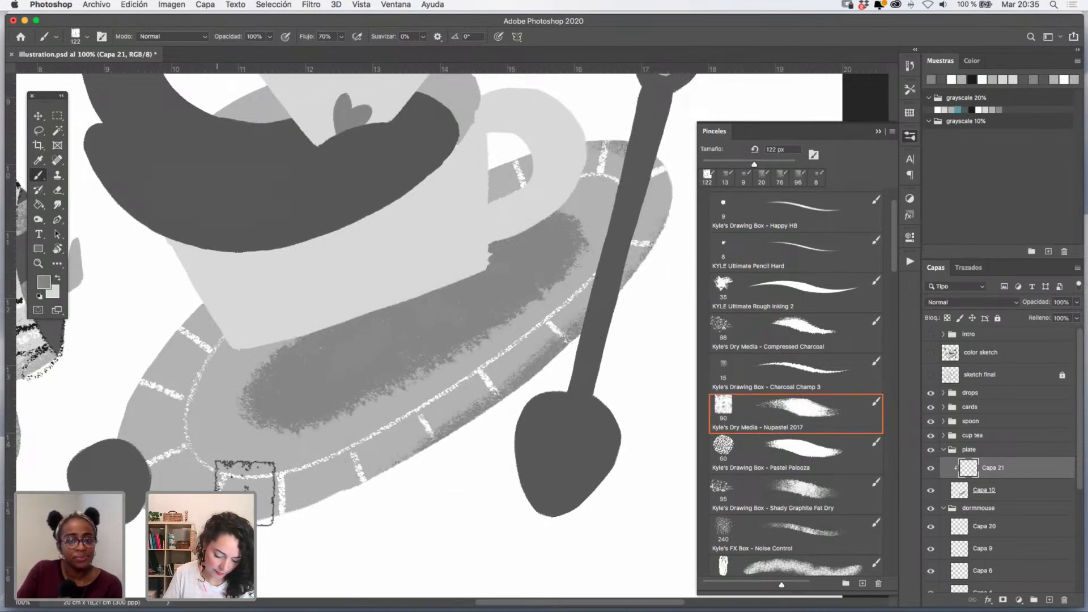
mouse_move(226, 321)
left_mouse_down()
mouse_move(154, 347)
mouse_move(235, 311)
mouse_move(161, 365)
mouse_move(230, 316)
mouse_move(209, 336)
left_mouse_up()
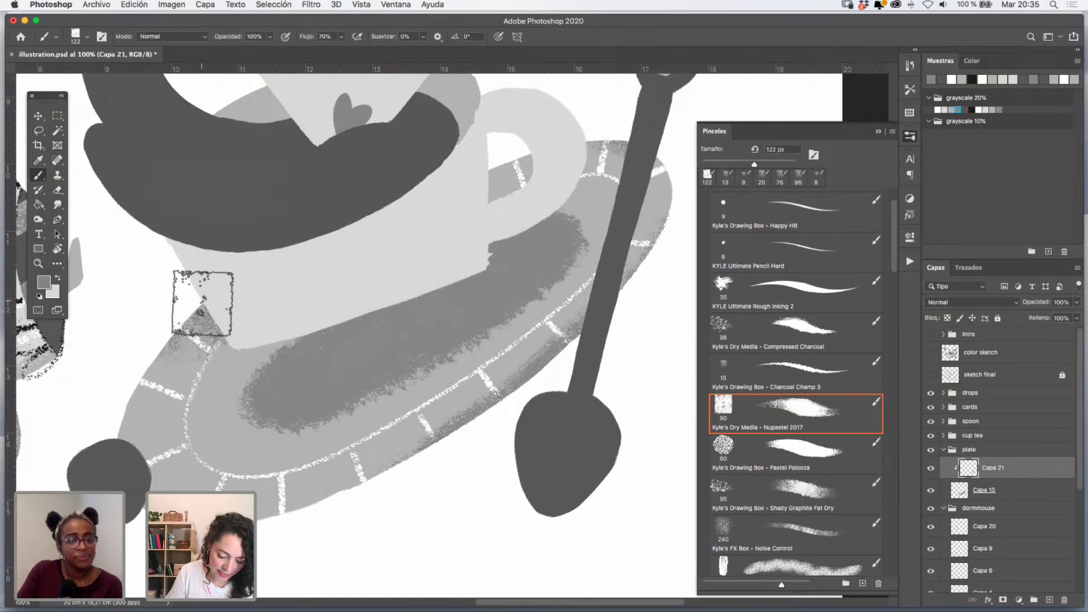
- Shade the part of the plate seen through the cup's handle with the Nupastel 2017 brush at 122 px
left_click(38, 264)
left_click(264, 350)
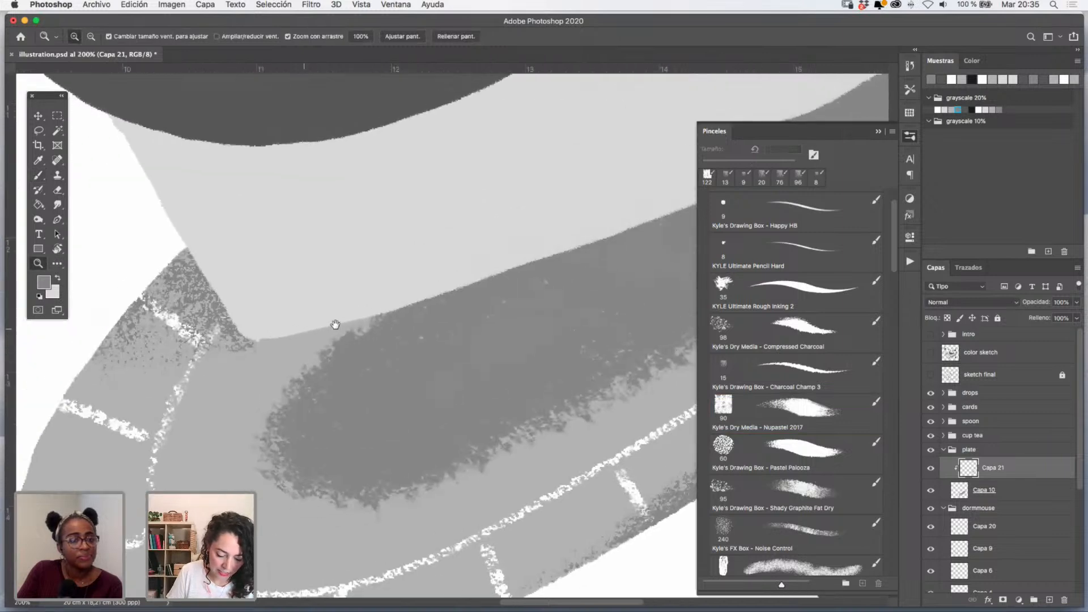
left_click(256, 316, "alt")
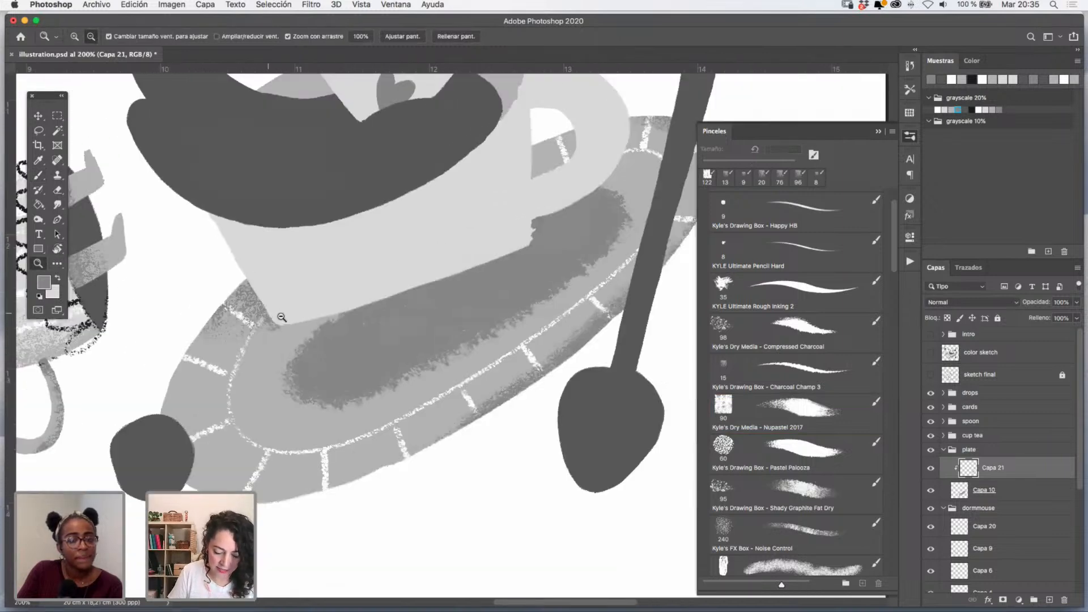
left_click(410, 397, "alt")
left_click(462, 272)
key("b")
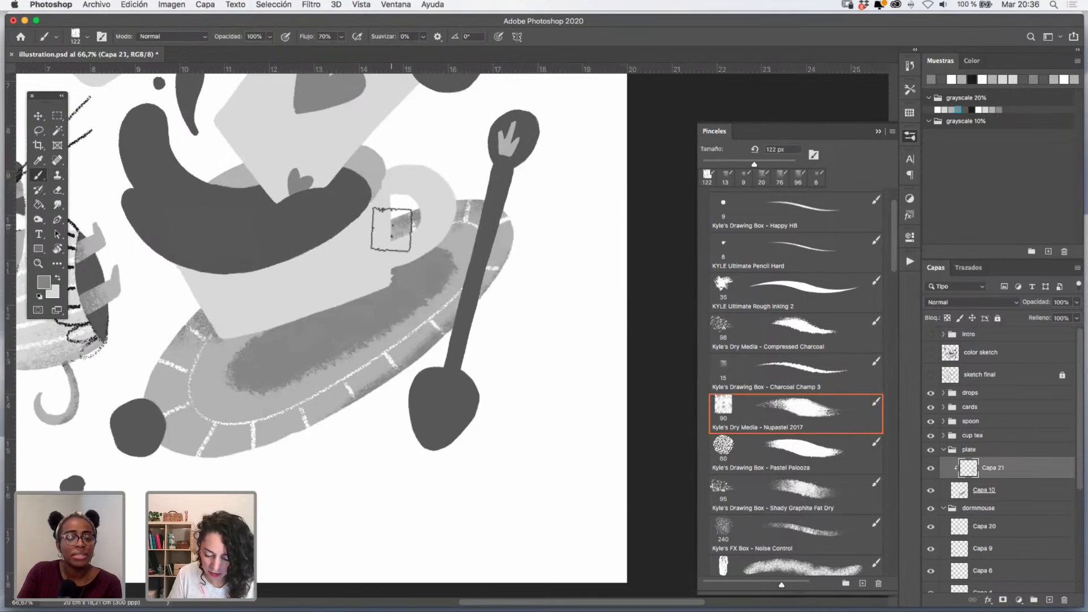
left_click_drag(433, 312, 517, 353)
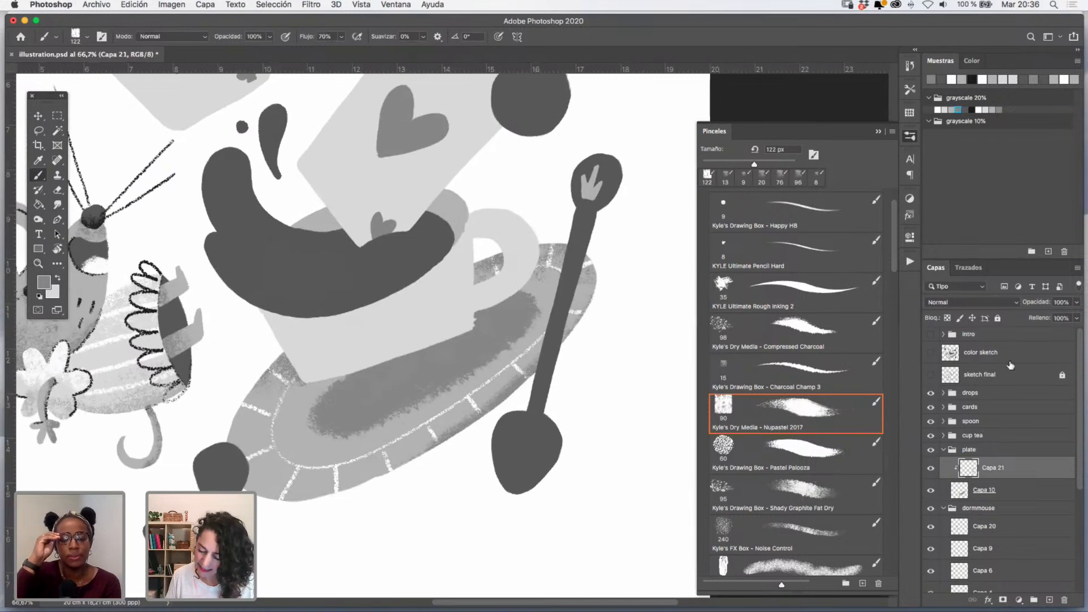
- Compare the textured plate with the color sketch layer
left_click(930, 357)
left_click(931, 357)
left_click(931, 357)
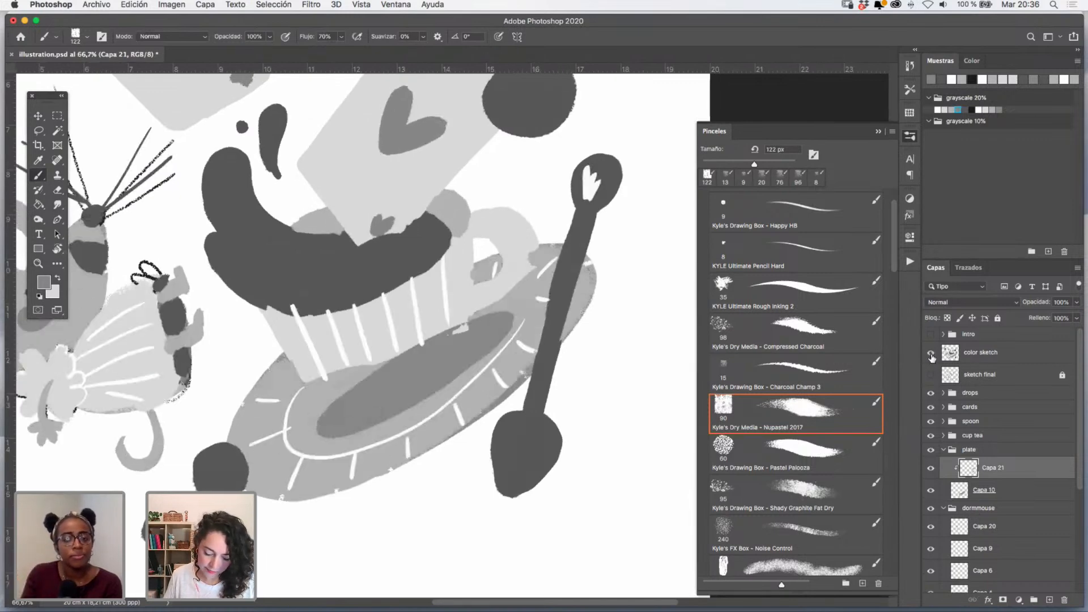
left_click(931, 357)
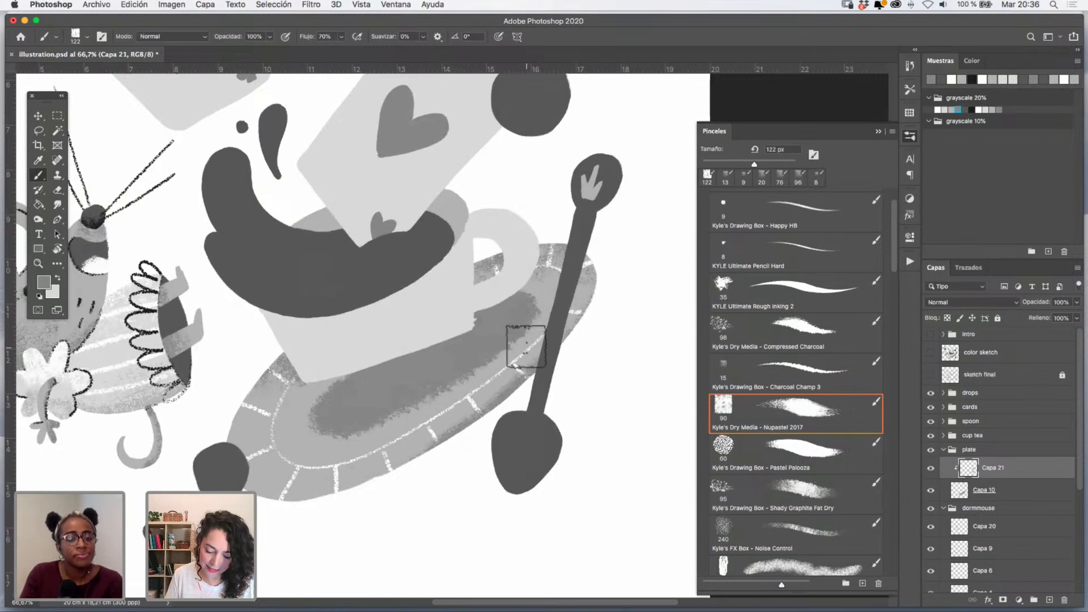
- Check the cup, spoon and plate details against the color sketch layer
left_click(931, 356)
left_click(930, 356)
left_click(932, 356)
left_click(932, 357)
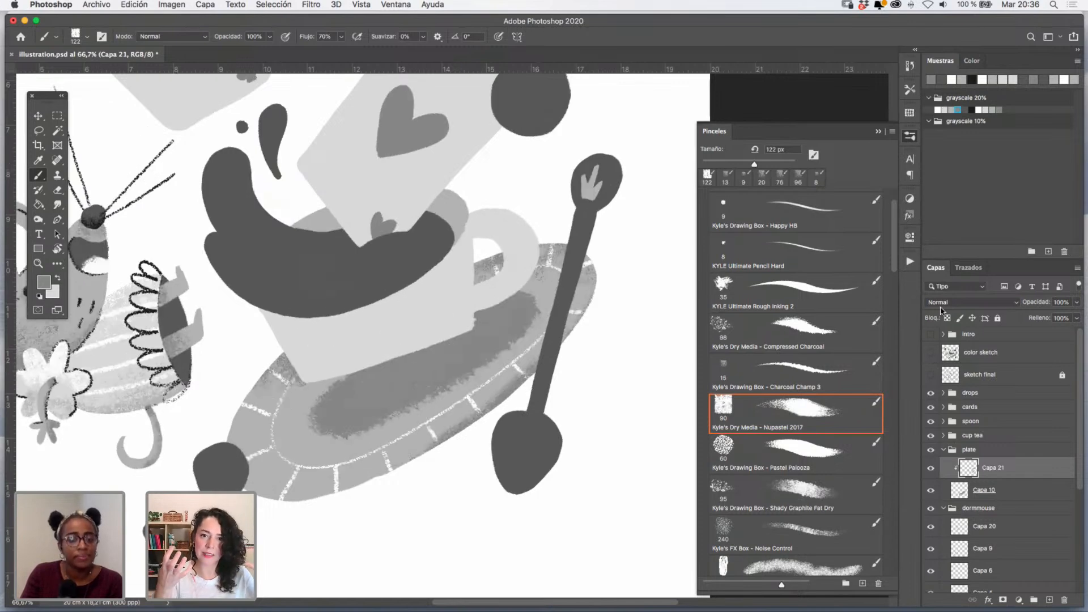
left_click(931, 355)
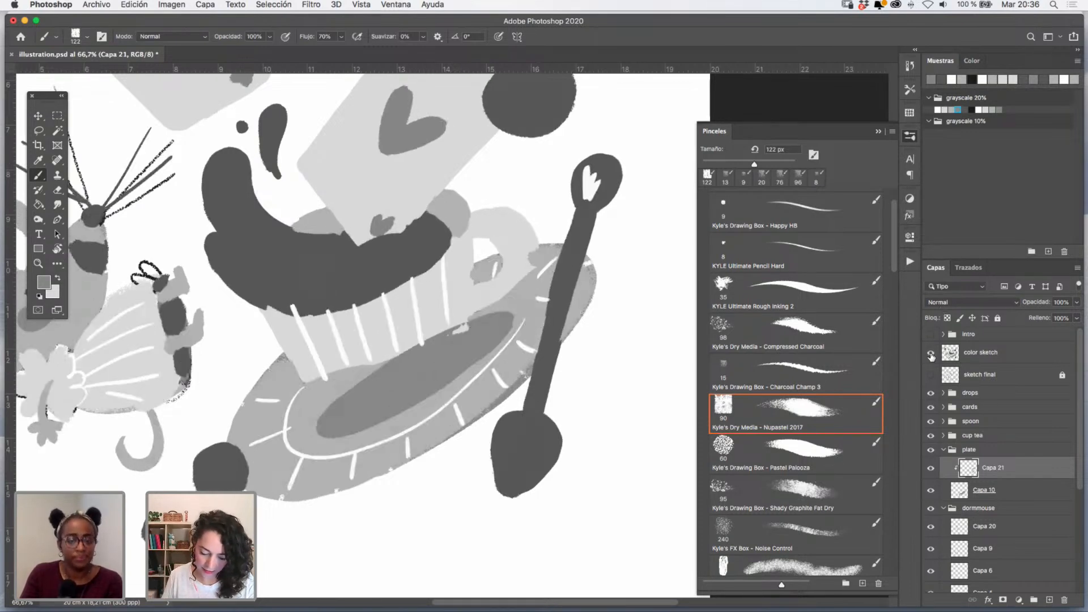
left_click(931, 355)
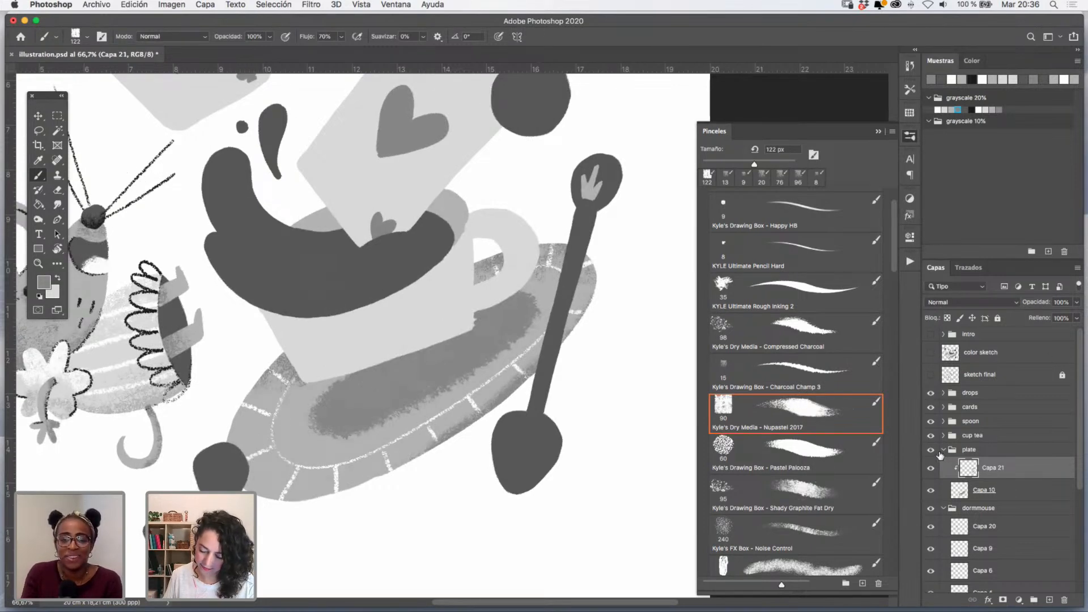
- Collapse the plate group and check which objects the plate and cup tea groups hold
left_click(943, 451)
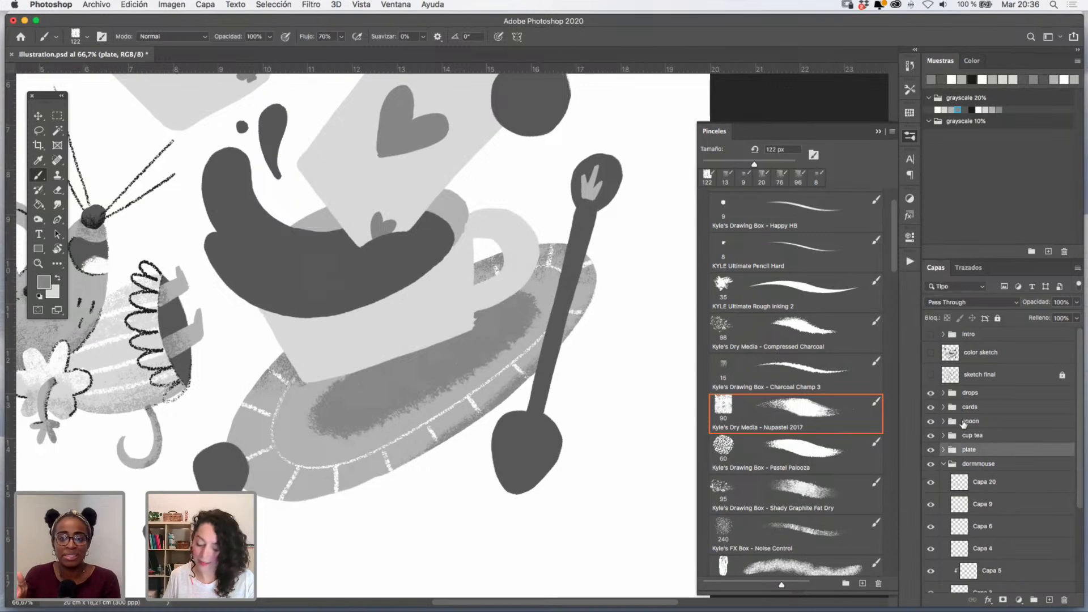
left_click(931, 451)
left_click(931, 452)
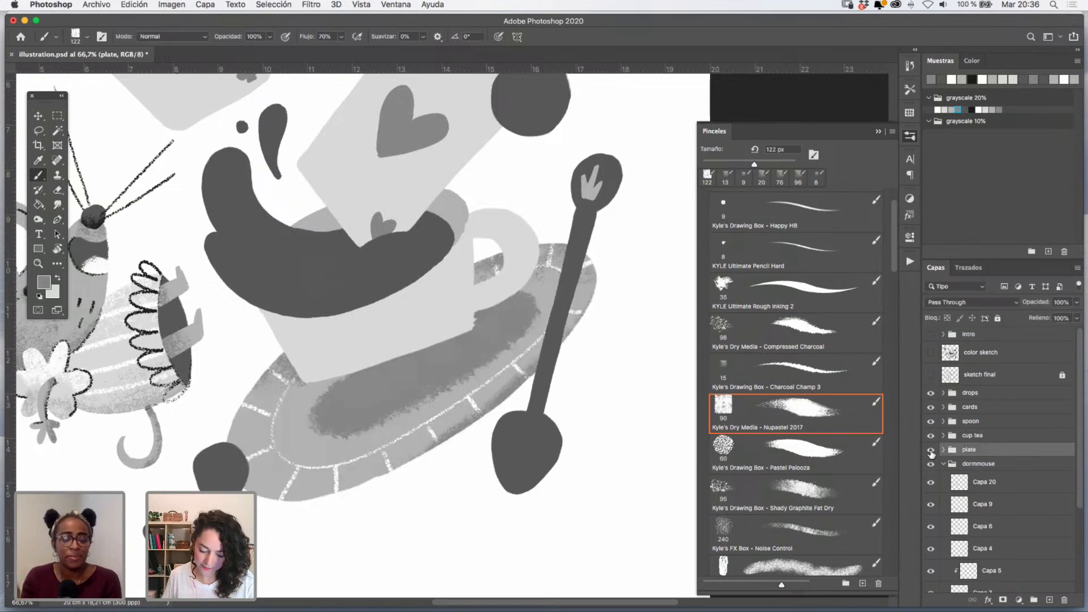
left_click(930, 437)
left_click(931, 436)
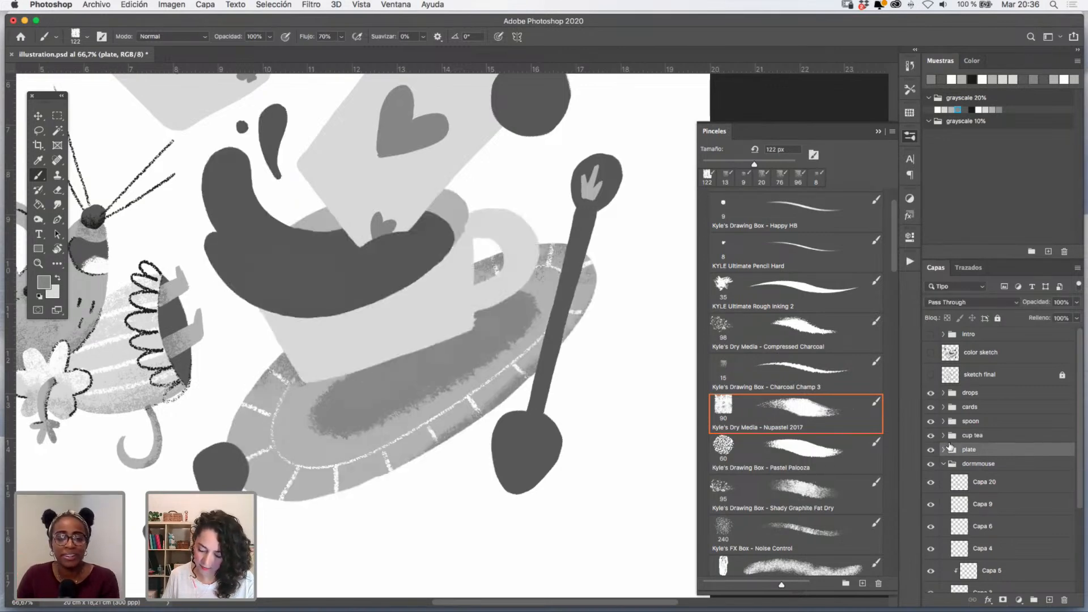
- Expand the cup tea group and identify what Capa 13 and Capa 11 contain by toggling their visibility
left_click(943, 436)
left_click(992, 456)
left_click(930, 454)
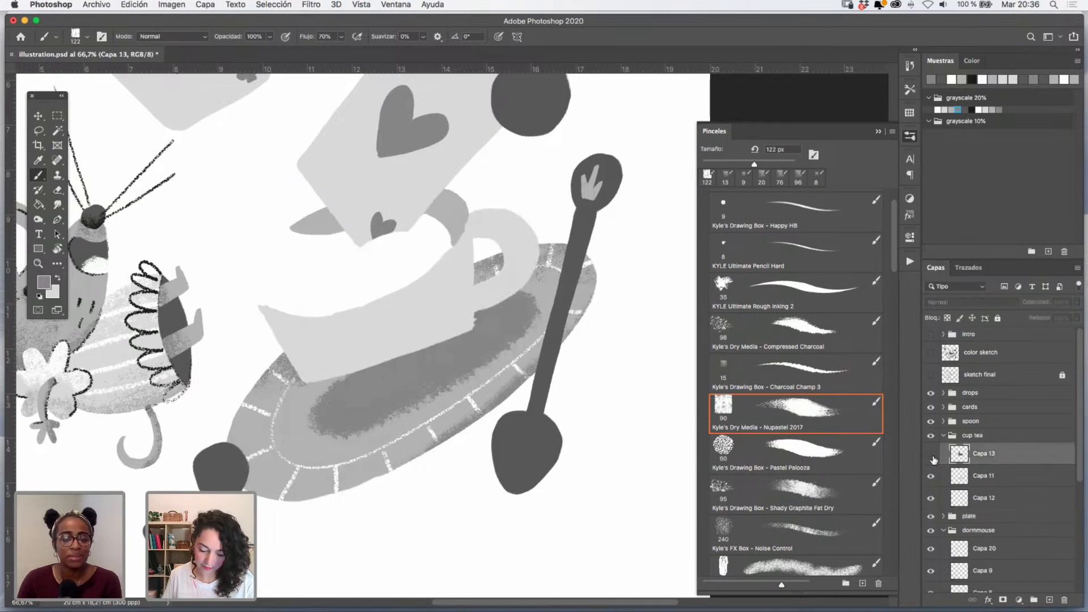
left_click(931, 456)
left_click(959, 499)
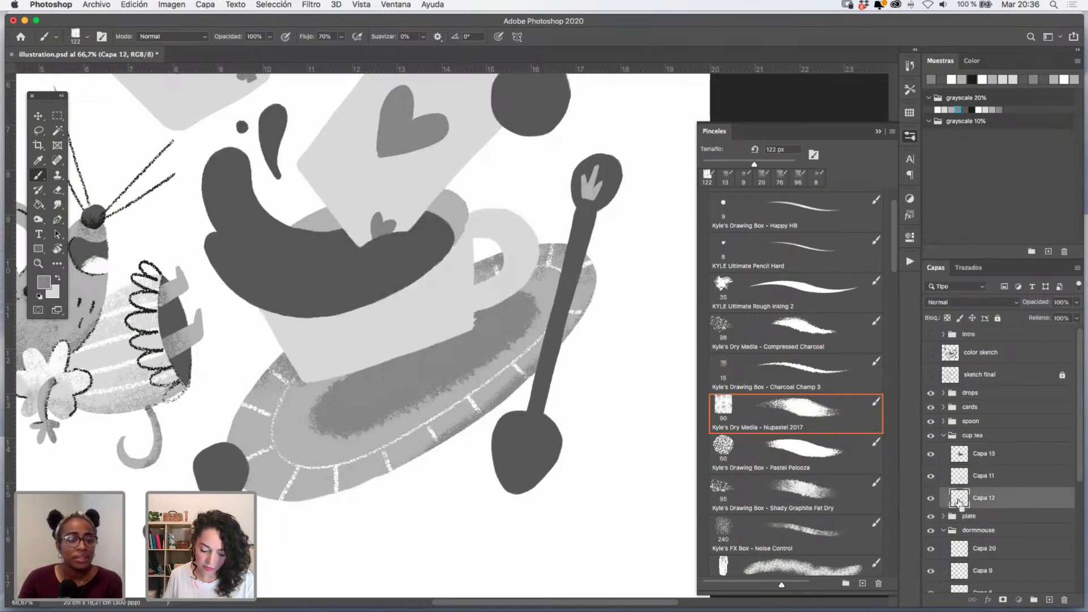
left_click(983, 477)
left_click(930, 478)
left_click(930, 476)
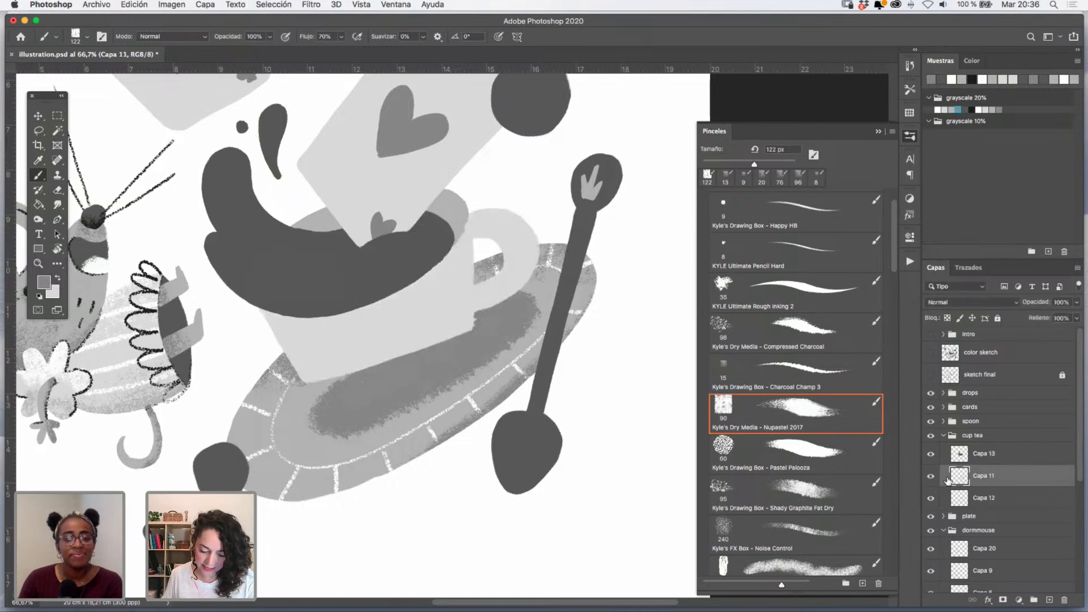
- Shade the cup's handle and body in light grey within Capa 11's outline, on a new layer above it, using Nupastel 2017 at 77 px
left_click(955, 479, "super")
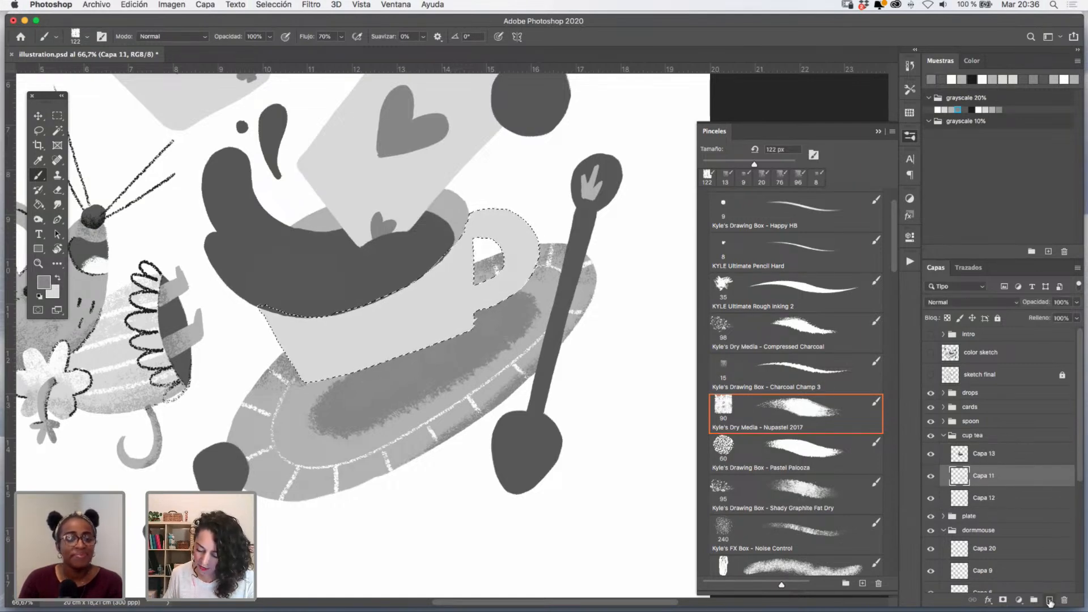
left_click(1049, 600)
key("z")
left_click(470, 322)
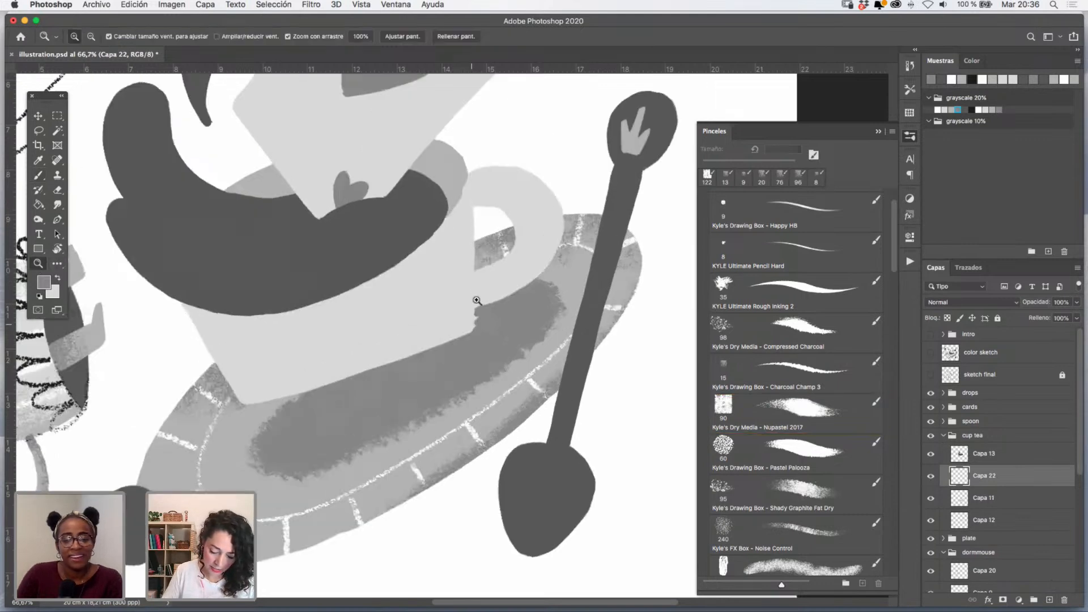
left_click_drag(471, 283, 521, 320)
left_click(951, 109)
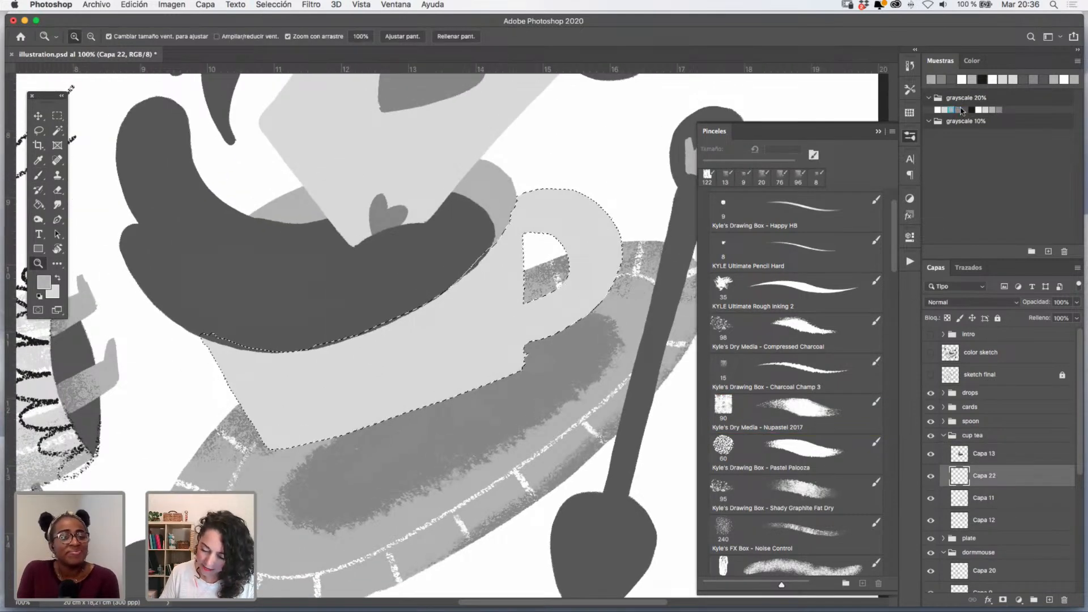
left_click(38, 175)
mouse_move(550, 208)
left_mouse_down()
mouse_move(535, 180)
mouse_move(543, 338)
mouse_move(555, 223)
mouse_move(564, 310)
mouse_move(547, 278)
mouse_move(531, 277)
mouse_move(563, 327)
mouse_move(521, 262)
mouse_move(514, 208)
mouse_move(523, 302)
mouse_move(492, 305)
mouse_move(419, 422)
mouse_move(346, 448)
mouse_move(327, 505)
mouse_move(205, 324)
mouse_move(243, 356)
mouse_move(461, 445)
left_mouse_up()
- Add white pastel texture to the cup's left edge, lower front and handle with the Nupastel 2017 brush at 77 px
left_click(938, 110)
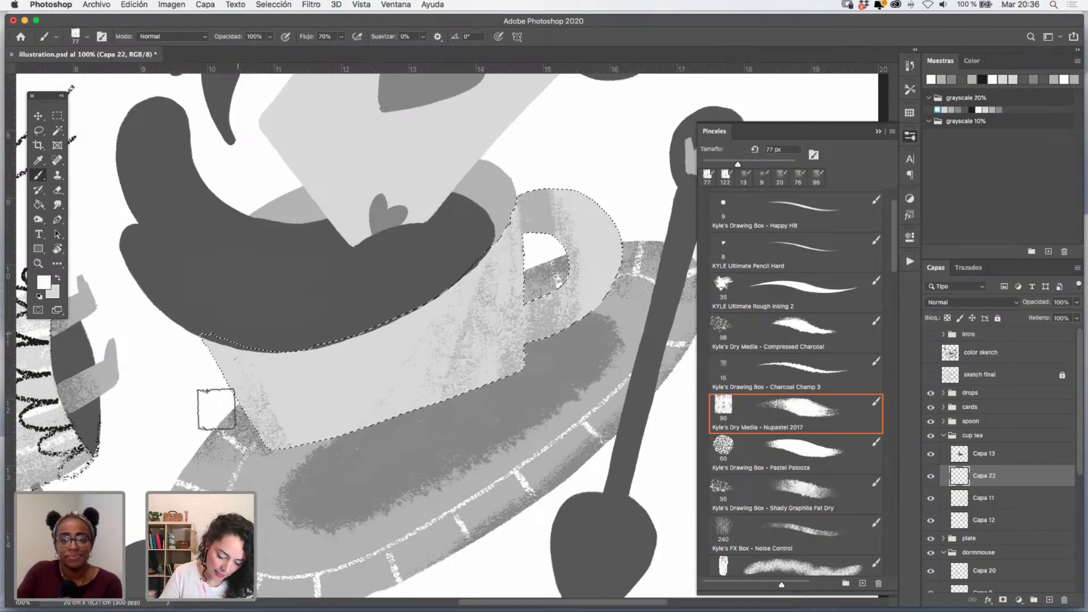
mouse_move(214, 400)
left_mouse_down()
mouse_move(214, 378)
mouse_move(274, 300)
mouse_move(299, 321)
mouse_move(293, 367)
mouse_move(419, 307)
left_mouse_up()
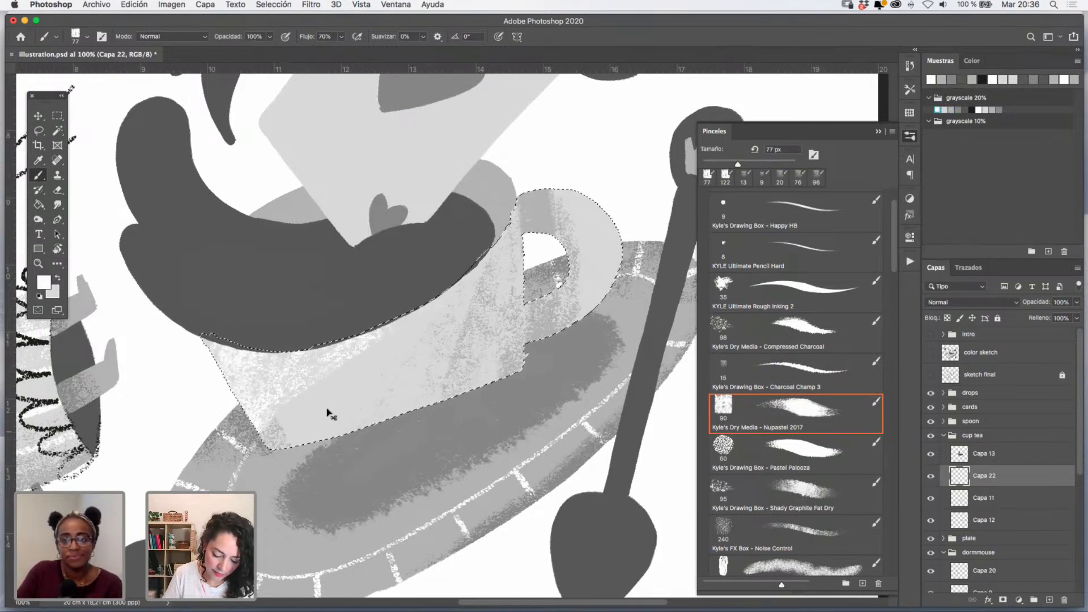
key("ctrl+z")
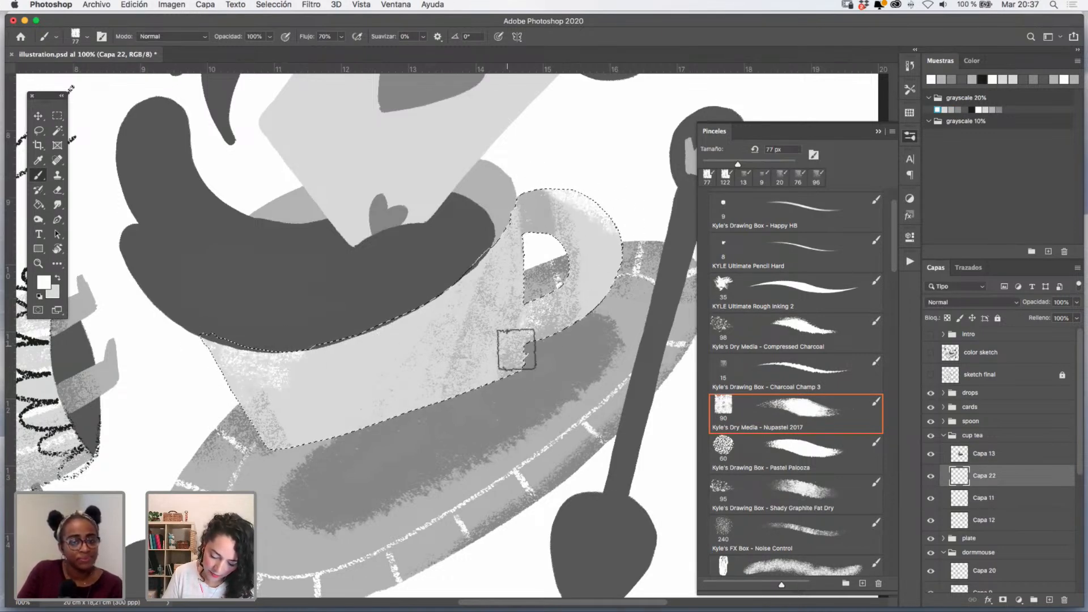
mouse_move(515, 350)
left_mouse_down()
mouse_move(384, 354)
mouse_move(352, 397)
left_mouse_up()
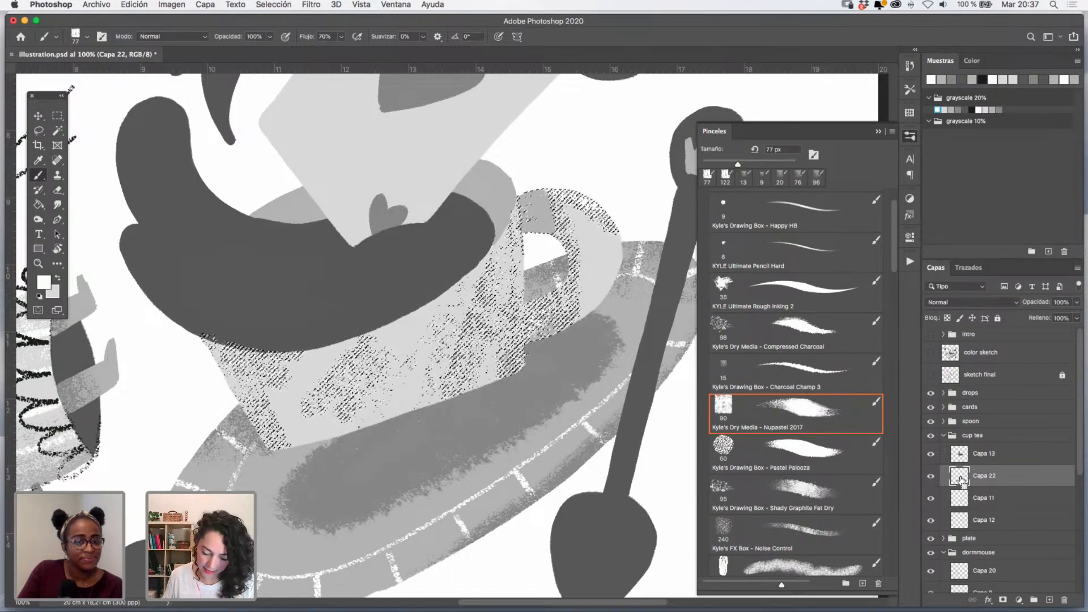
- Merge the texture layer Capa 22 with the cup layer Capa 11
key("ctrl+d")
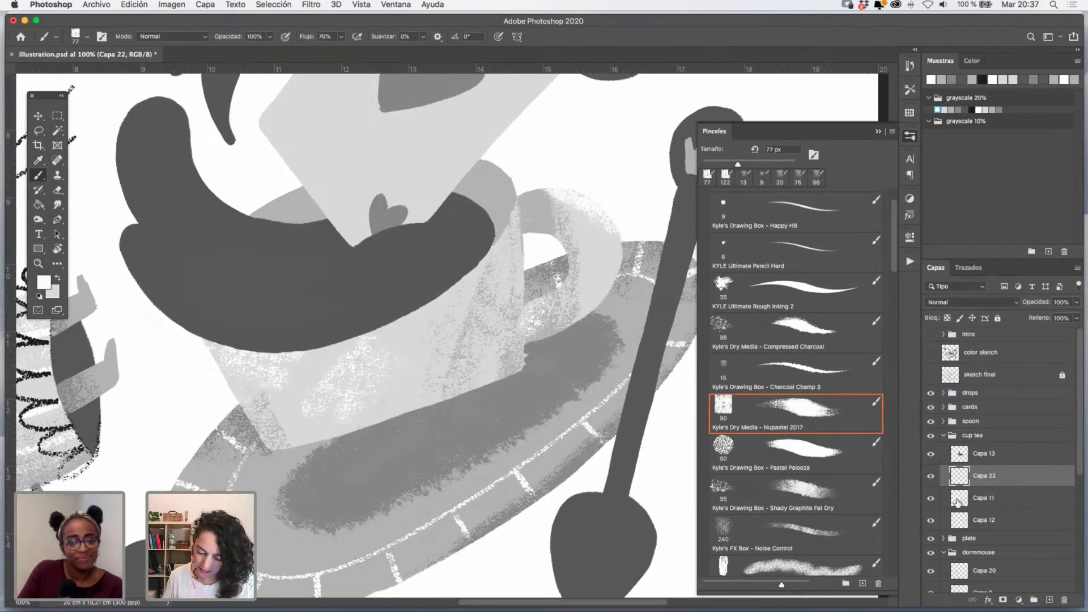
left_click(961, 501)
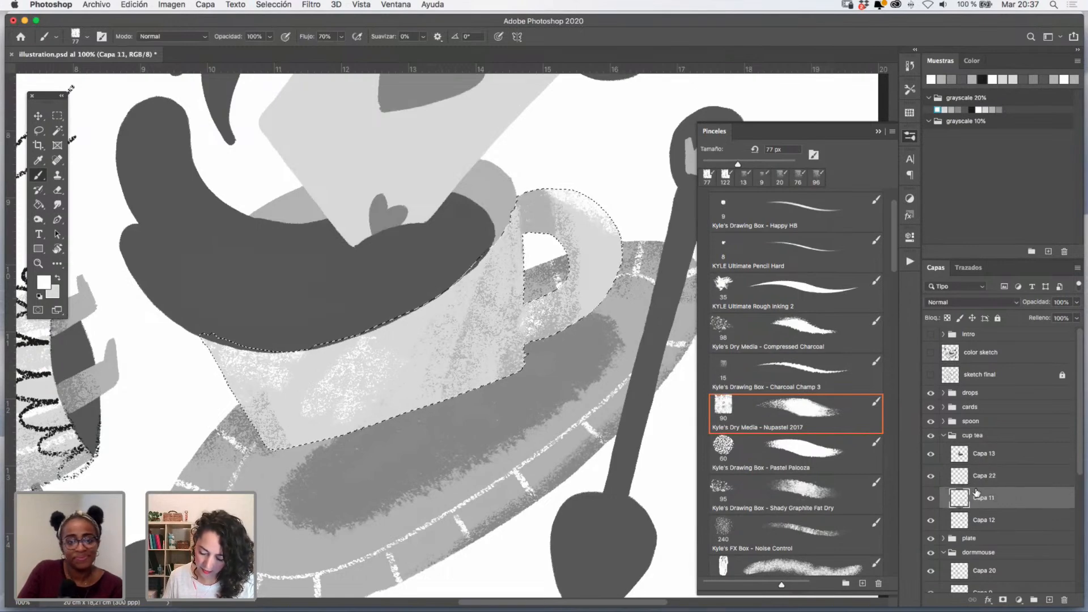
left_click(969, 485)
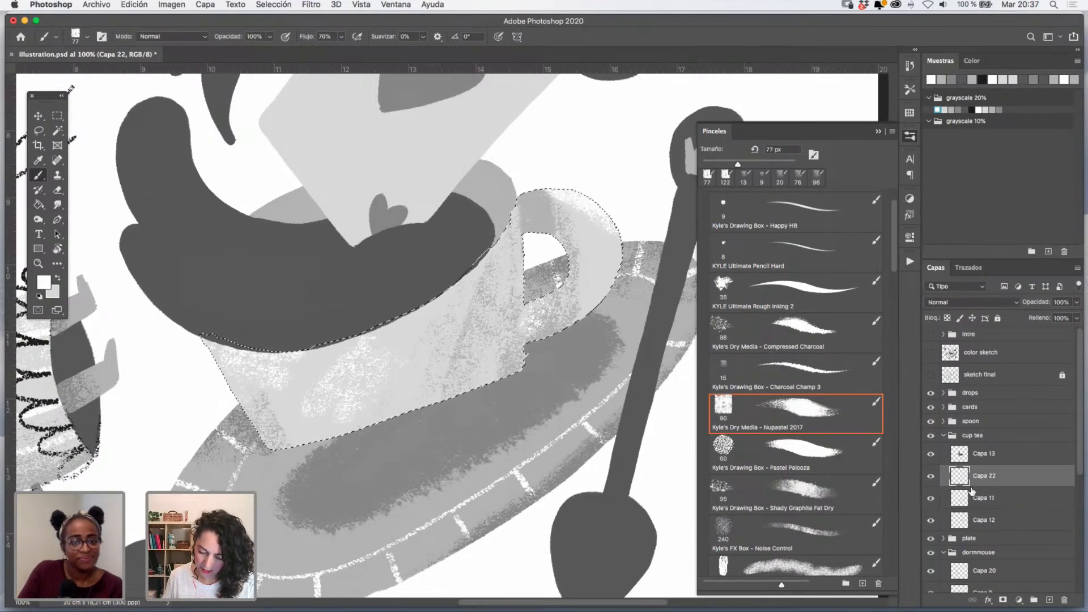
key("ctrl+d")
left_click(987, 501, "shift")
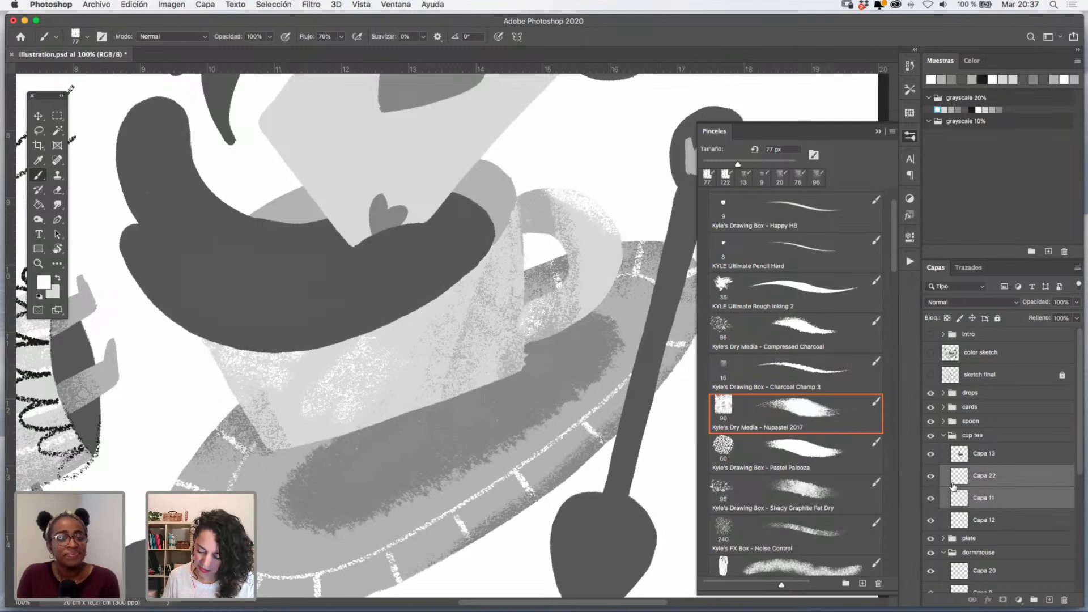
key("ctrl+e")
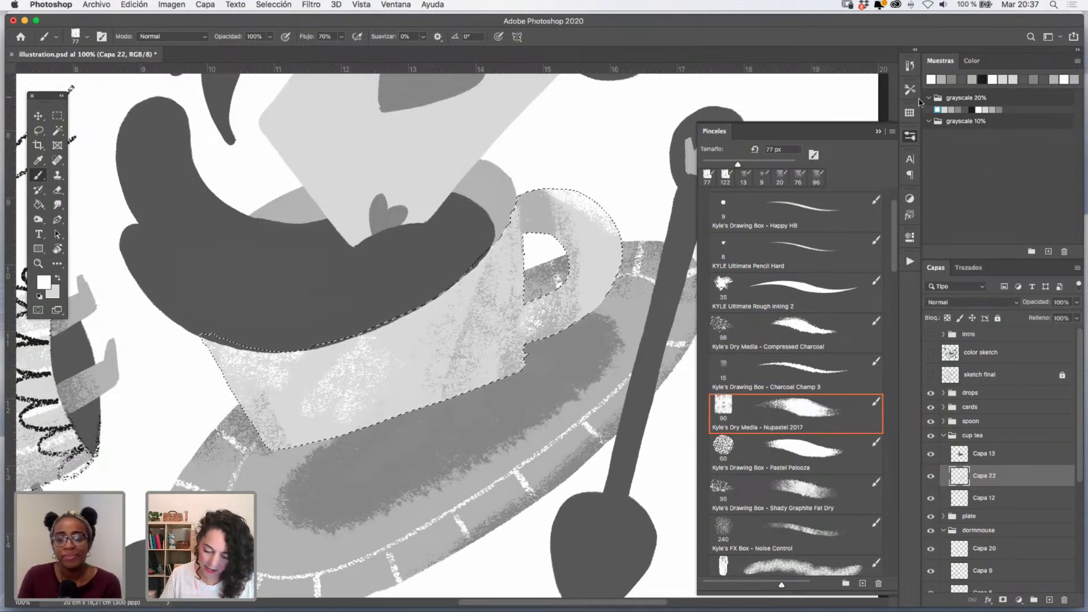
- Draw white vertical stripes across the cup's body with the Charcoal Champ 3 brush, mainly at 11 px, and clear the selection
left_click(44, 162)
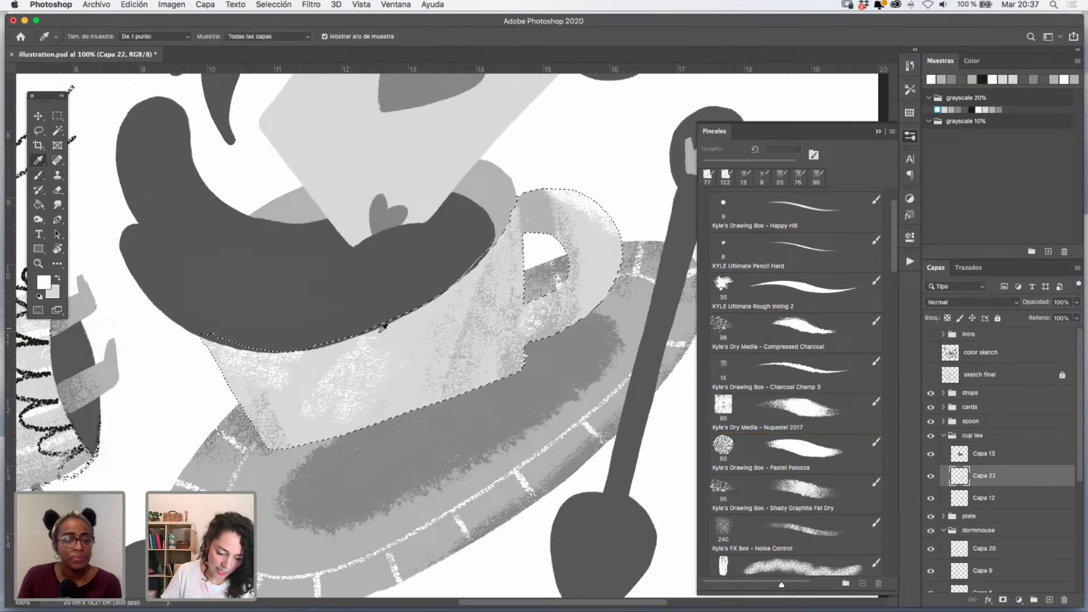
left_click(38, 176)
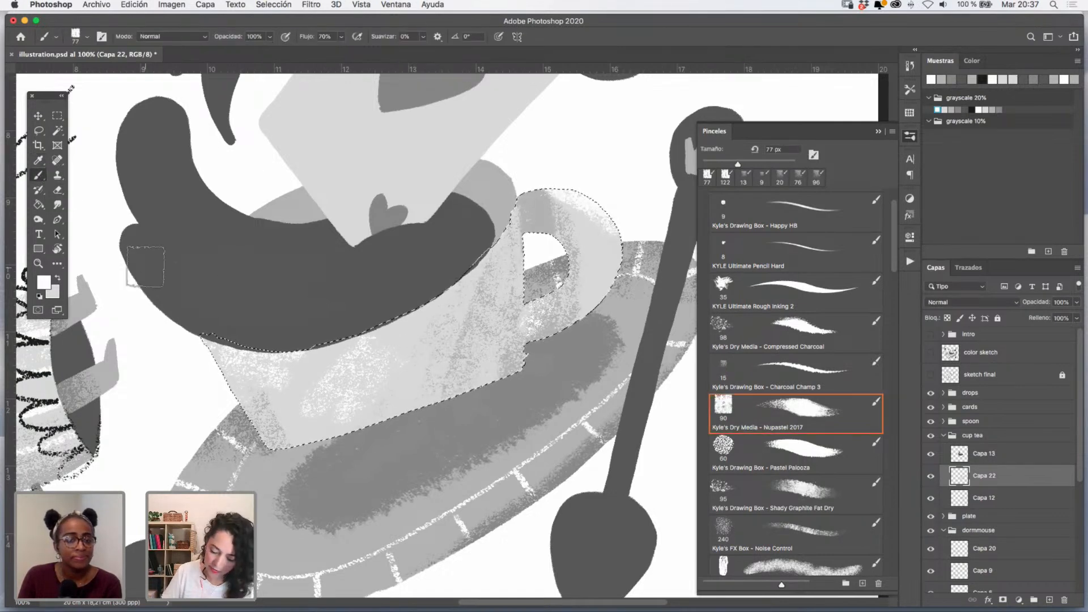
left_click(791, 365)
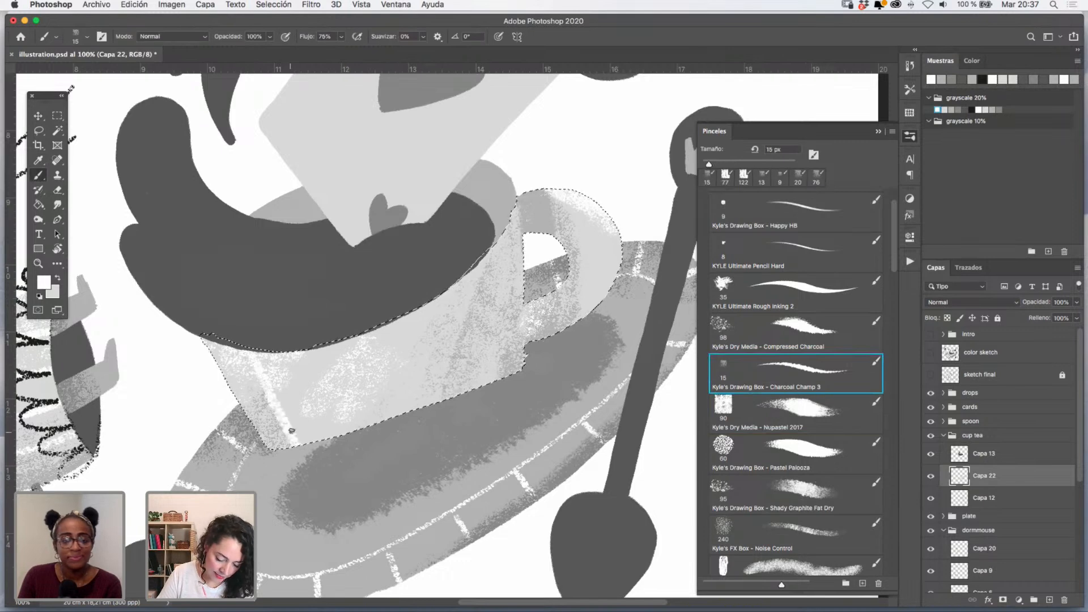
left_click_drag(282, 386, 280, 386)
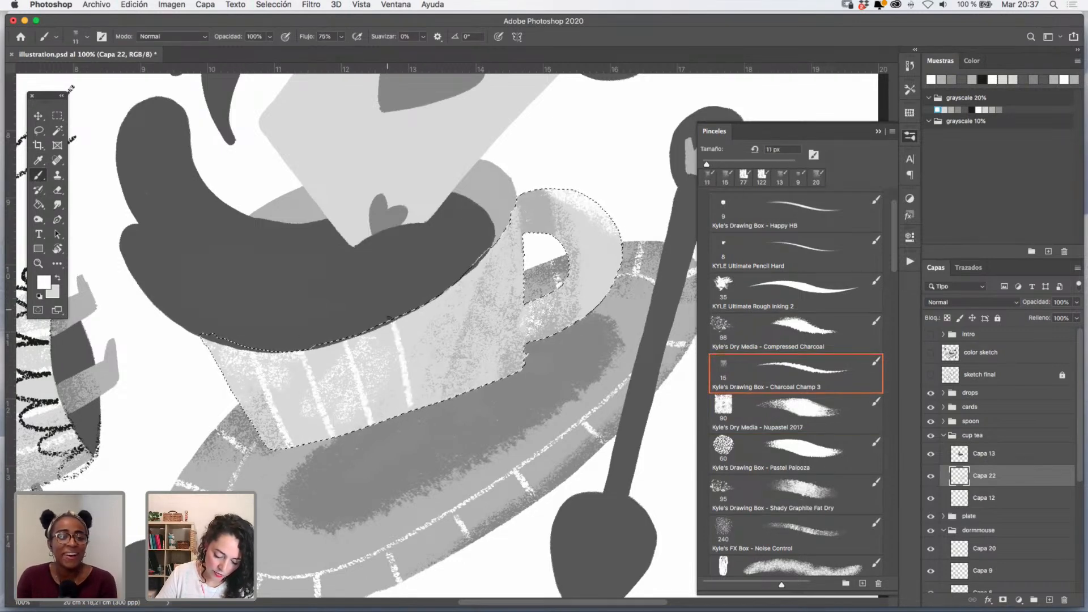
scroll(501, 401, "down", 5)
scroll(501, 401, "left", 3)
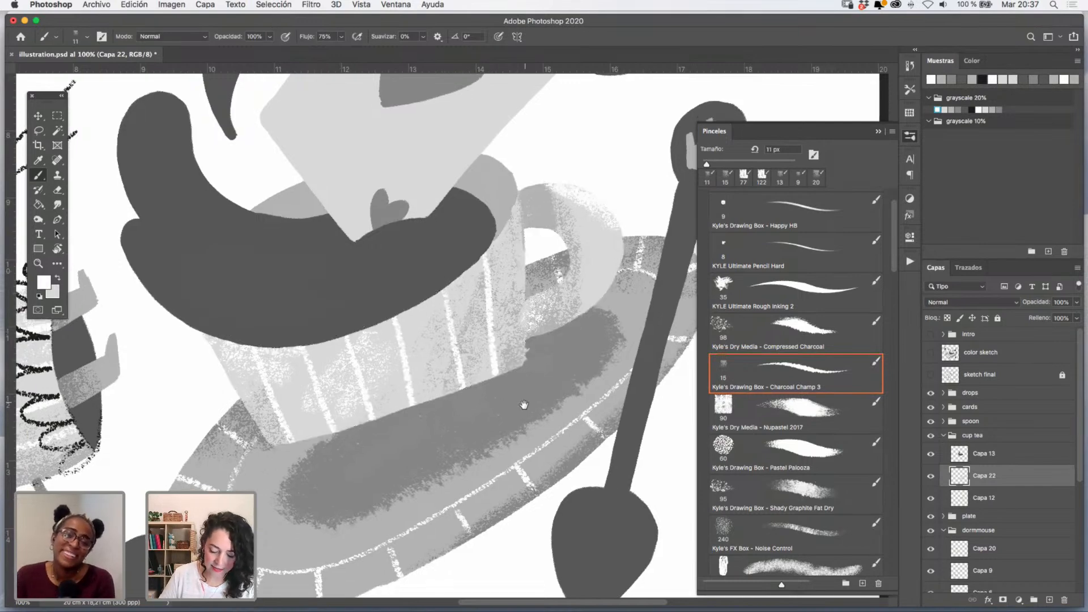
key("z")
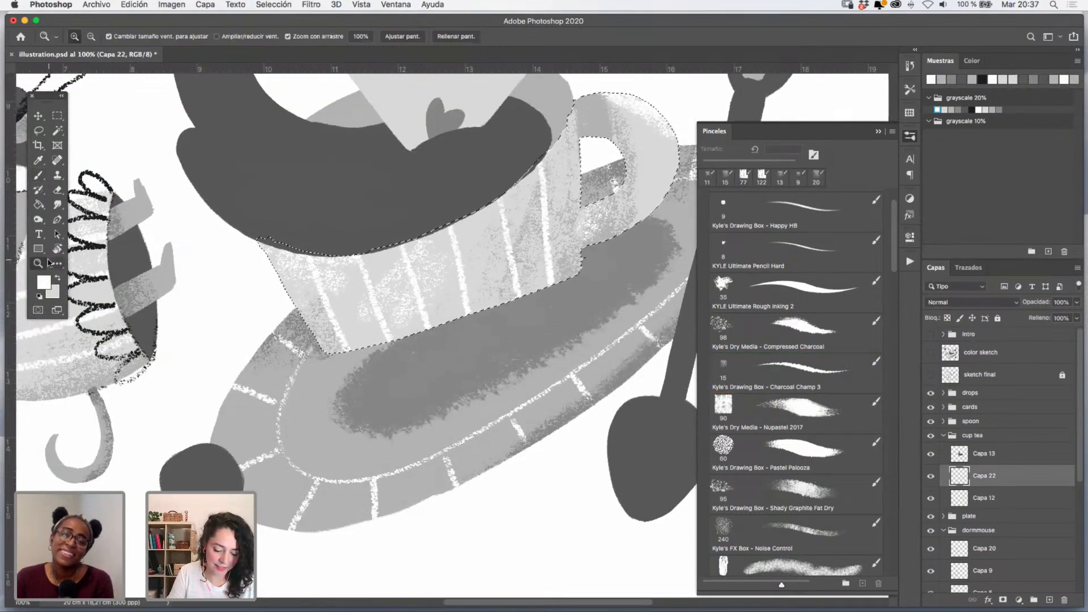
left_click(524, 327, "alt")
left_click_drag(526, 300, 544, 347)
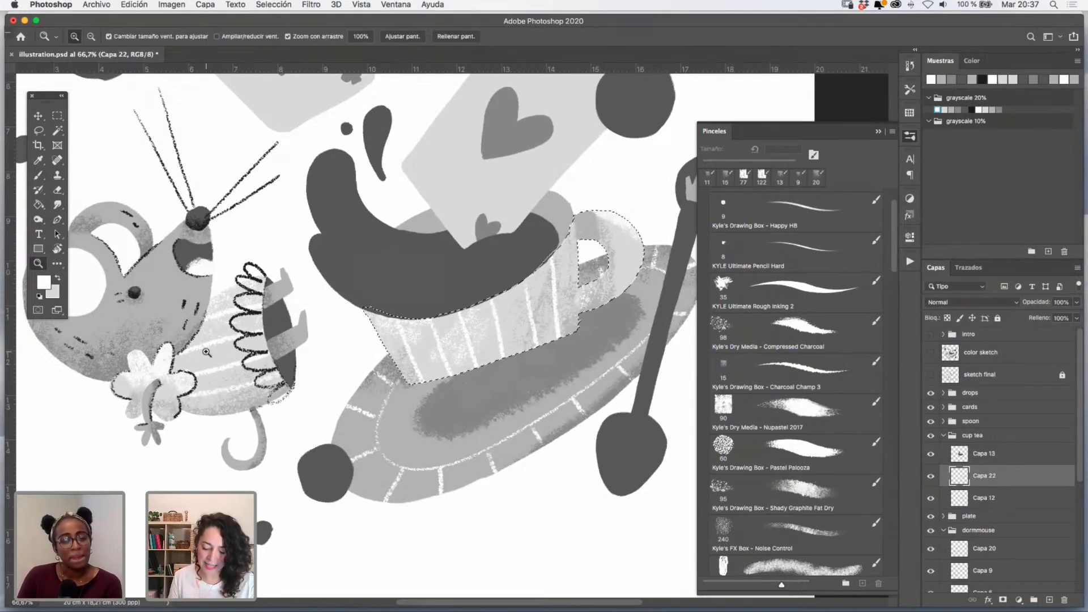
left_click_drag(526, 330, 470, 369)
left_click(543, 332)
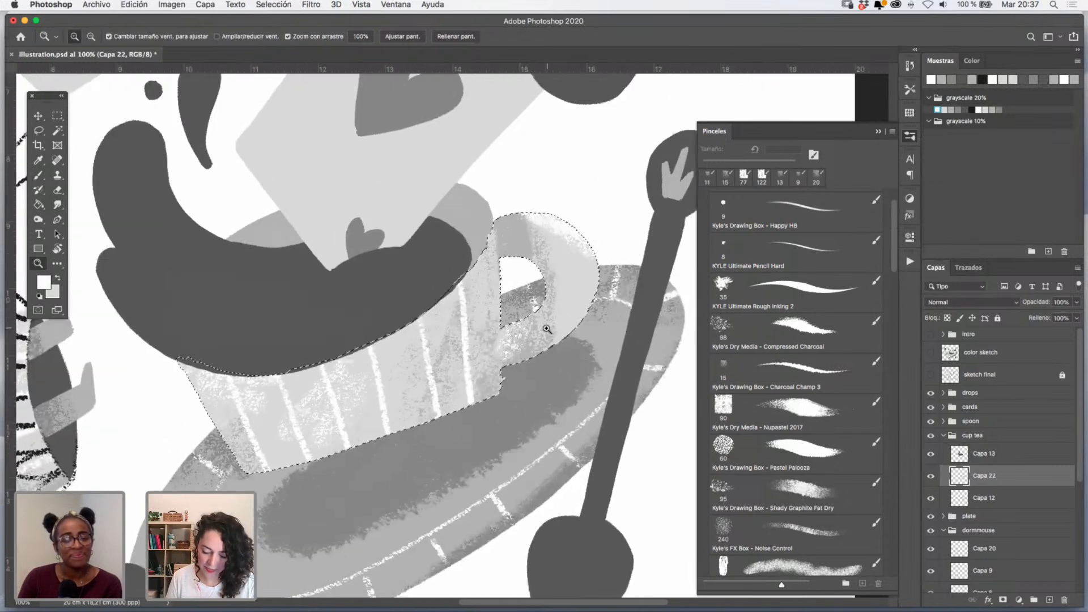
key("super+d")
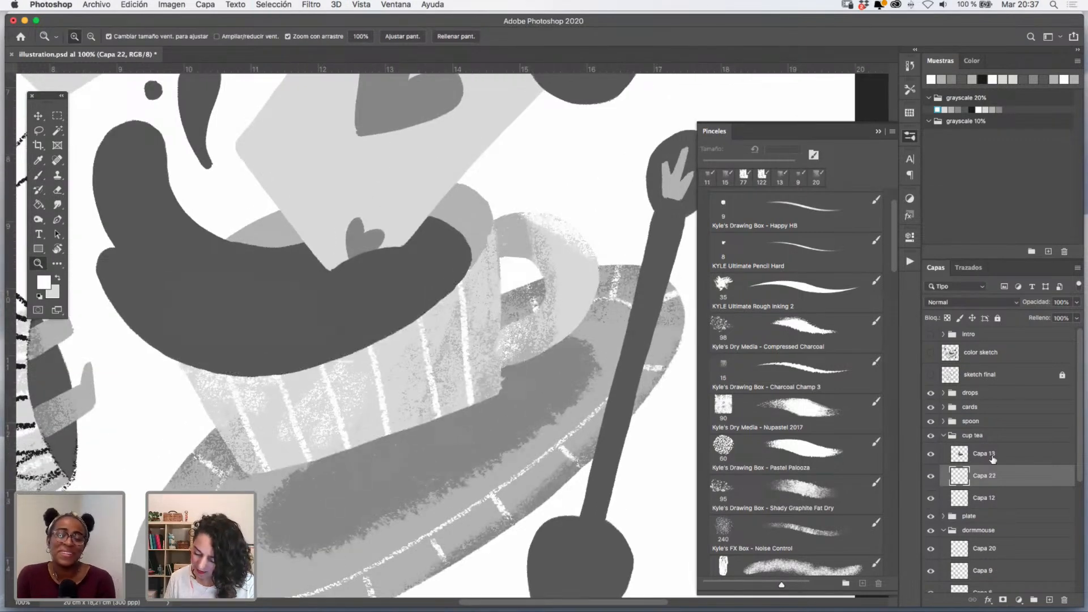
- Shade the edges of the splashing tea in black within Capa 13's outline, using the Nupastel 2017 brush at 137 px
left_click(993, 456)
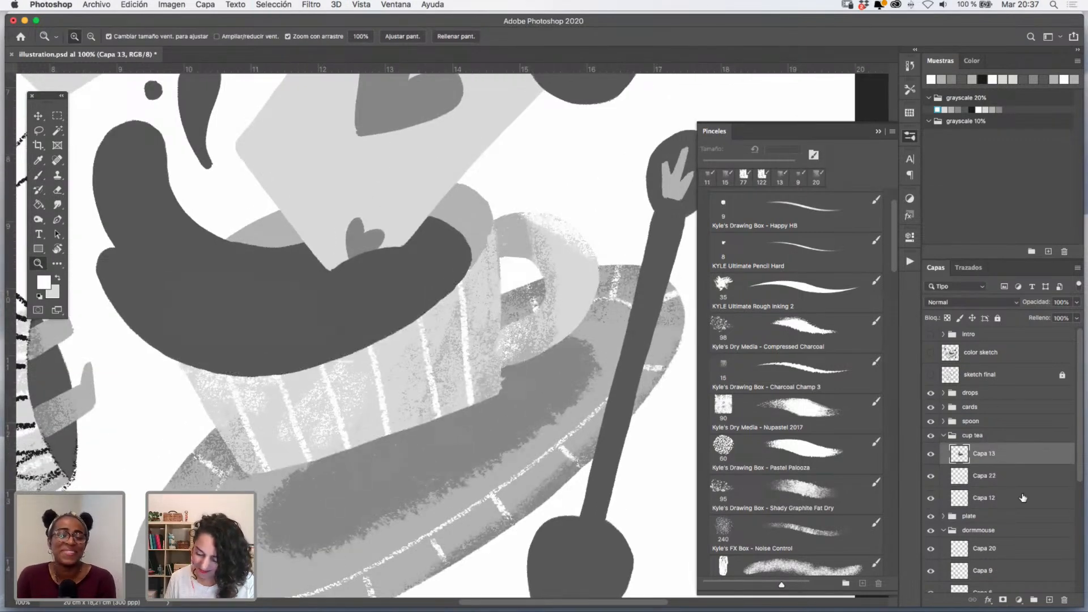
left_click(959, 458, "super")
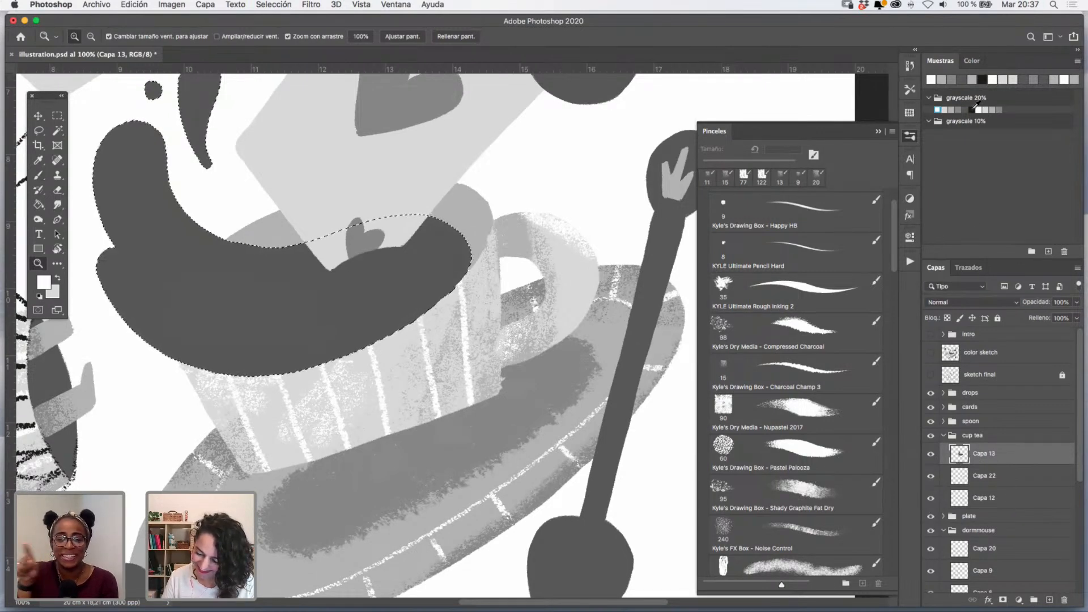
left_click(973, 110)
left_click(45, 179)
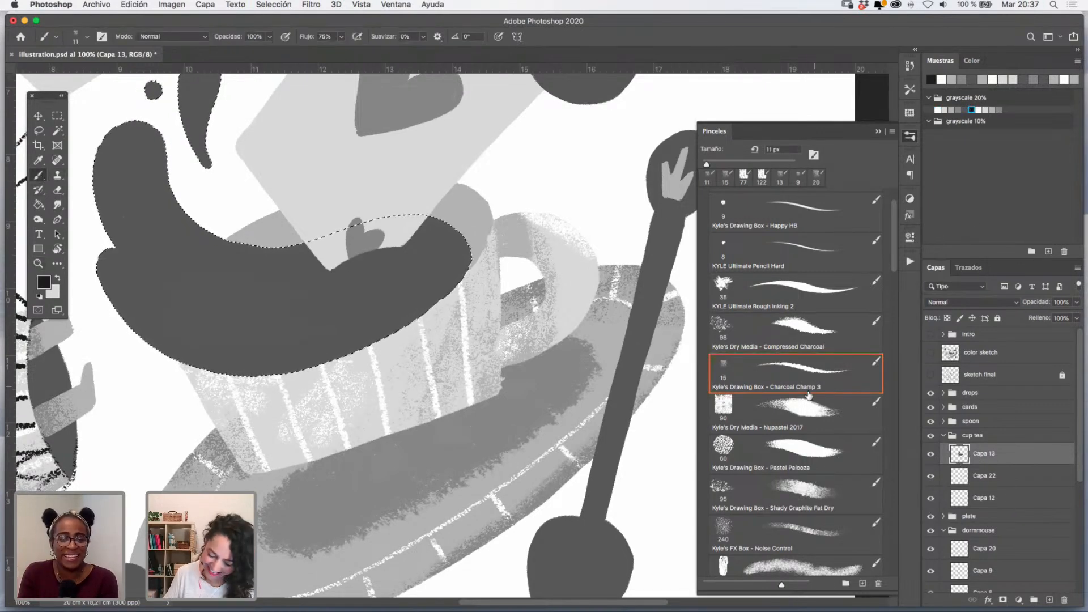
left_click(805, 405)
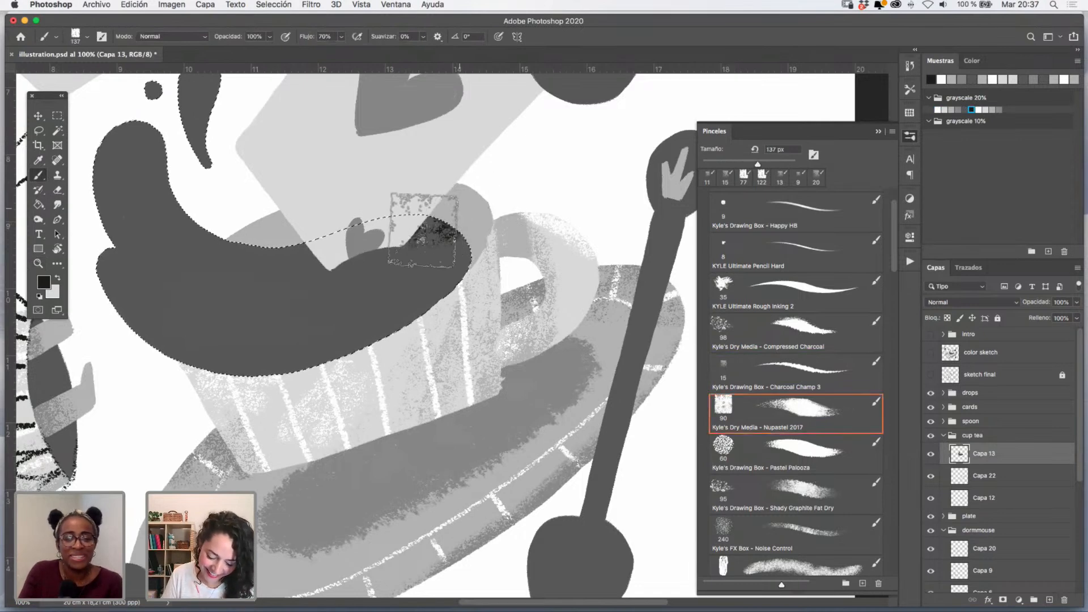
mouse_move(424, 230)
left_mouse_down()
mouse_move(441, 227)
mouse_move(372, 357)
mouse_move(352, 345)
mouse_move(395, 278)
mouse_move(255, 399)
mouse_move(243, 397)
mouse_move(201, 163)
mouse_move(259, 238)
mouse_move(190, 192)
mouse_move(266, 261)
mouse_move(134, 320)
mouse_move(241, 379)
mouse_move(335, 357)
mouse_move(235, 371)
mouse_move(119, 318)
mouse_move(204, 385)
mouse_move(292, 340)
mouse_move(181, 340)
mouse_move(243, 368)
mouse_move(326, 321)
left_mouse_up()
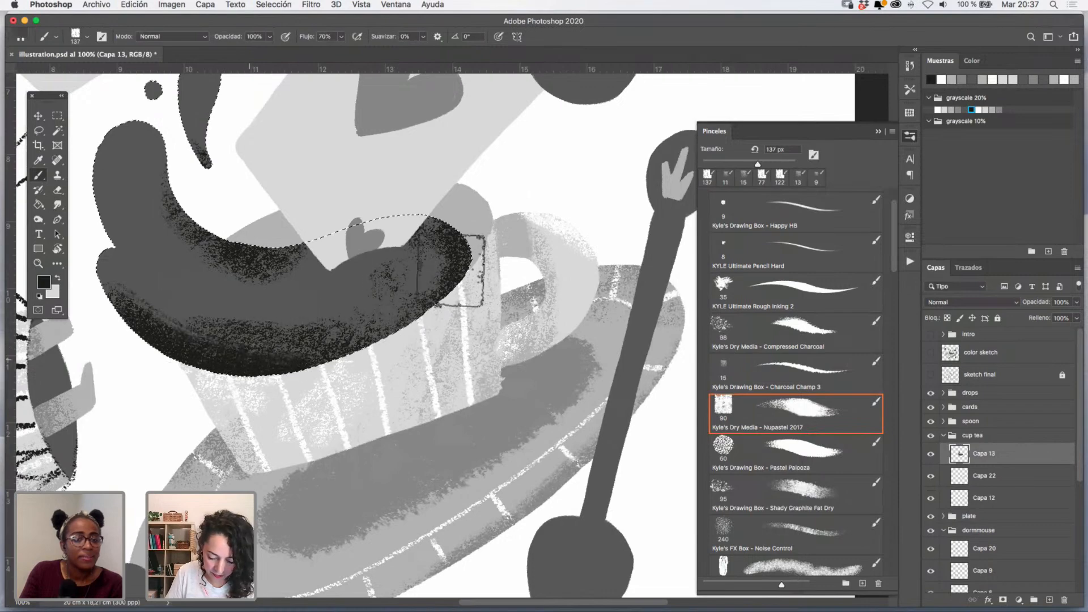
- Extend the black pastel shading over the tea's body and up the outer edge of its splash with the Nupastel 2017 brush at 137 px
mouse_move(451, 271)
left_mouse_down()
mouse_move(453, 222)
mouse_move(408, 275)
mouse_move(298, 349)
mouse_move(169, 332)
mouse_move(181, 368)
mouse_move(342, 312)
left_mouse_up()
left_click_drag(423, 340, 476, 405)
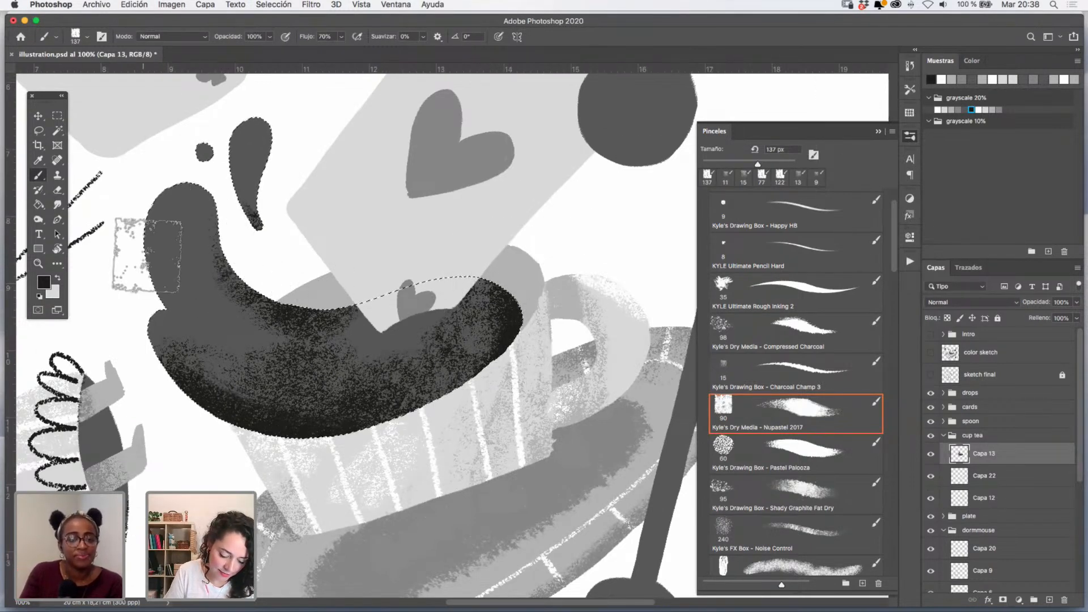
left_click_drag(161, 287, 155, 207)
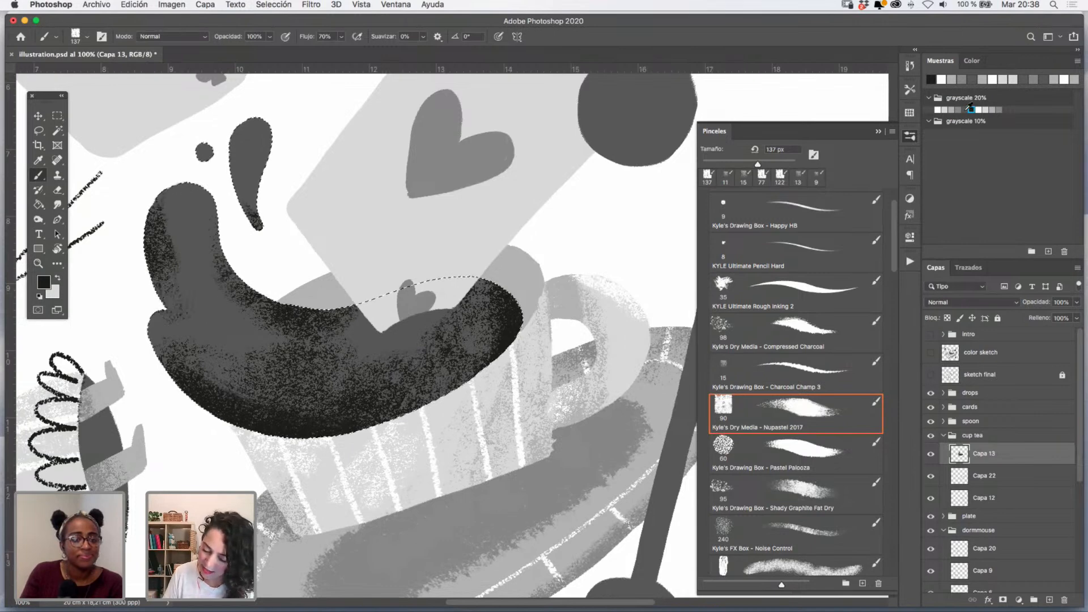
- Add mid-gray pastel highlights to the tea's splash tip, drop and surface below the card, reducing the Nupastel 2017 brush to 81 px
left_click(958, 110)
left_click(971, 110)
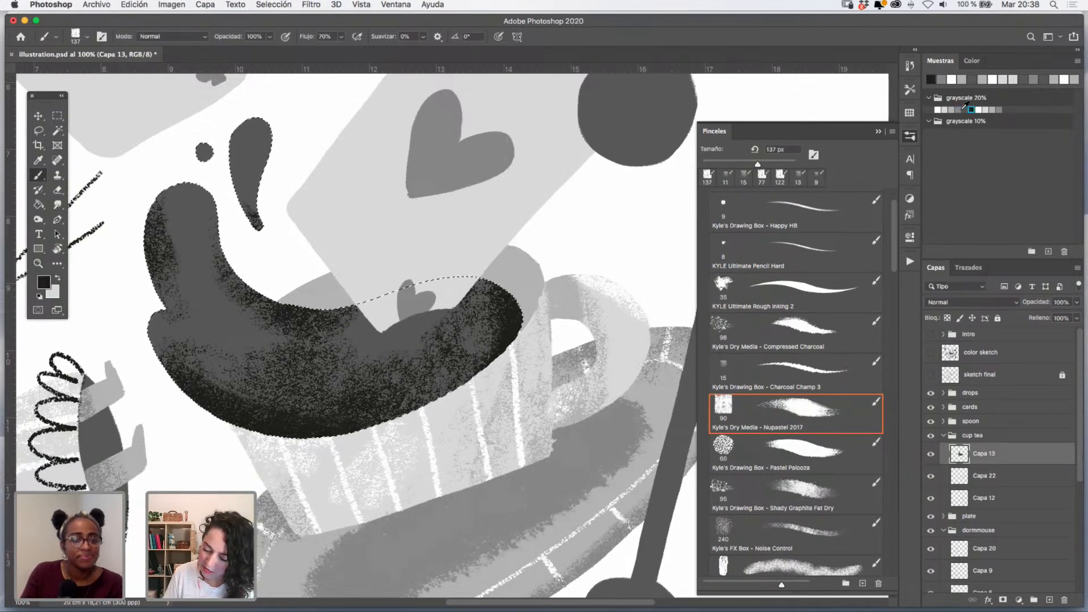
left_click(958, 109)
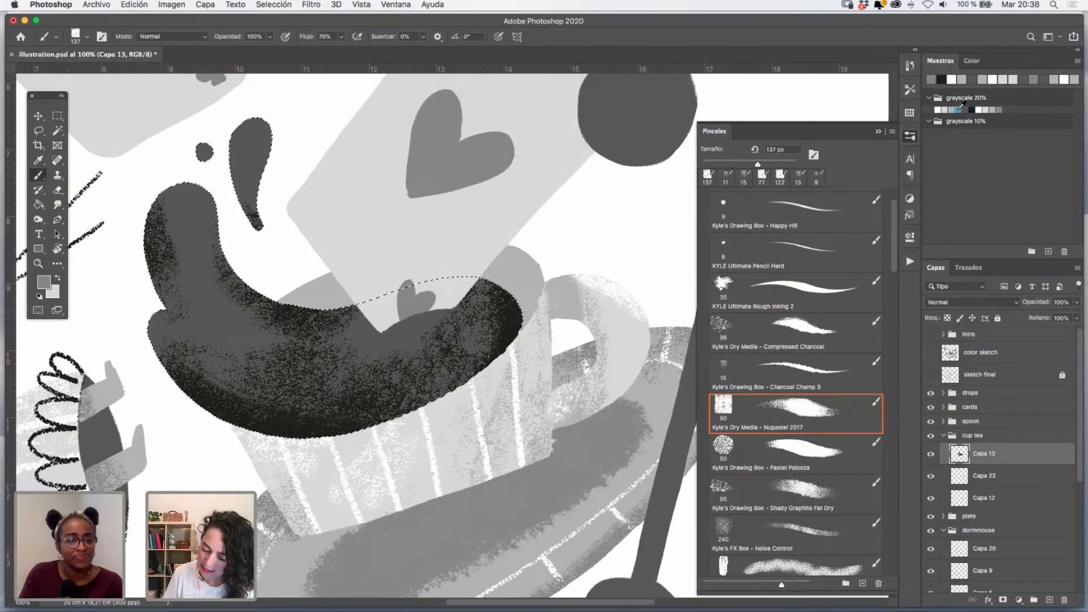
mouse_move(197, 207)
left_mouse_down()
mouse_move(264, 148)
mouse_move(267, 109)
left_mouse_up()
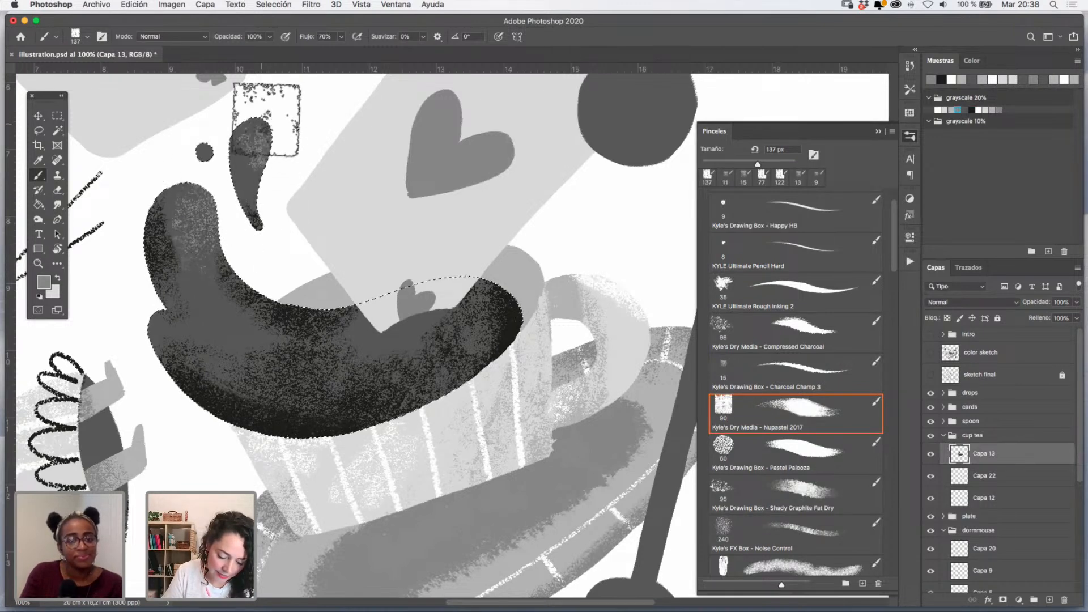
left_click_drag(406, 330, 393, 327)
left_click(392, 327)
left_click_drag(164, 327, 216, 346)
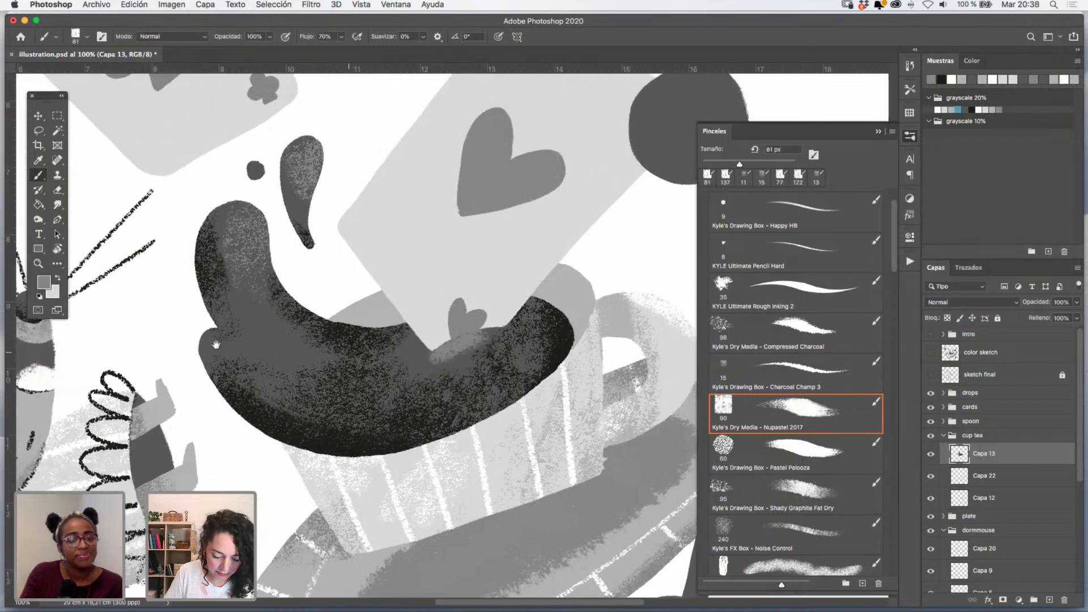
left_click(232, 343)
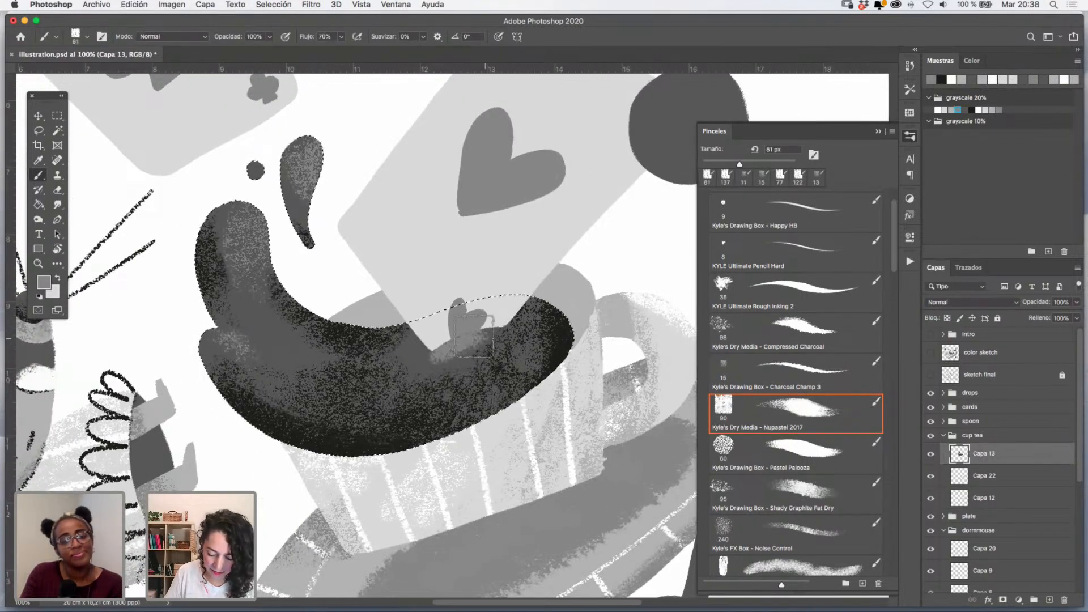
mouse_move(524, 395)
left_mouse_down()
mouse_move(549, 316)
mouse_move(540, 372)
left_mouse_up()
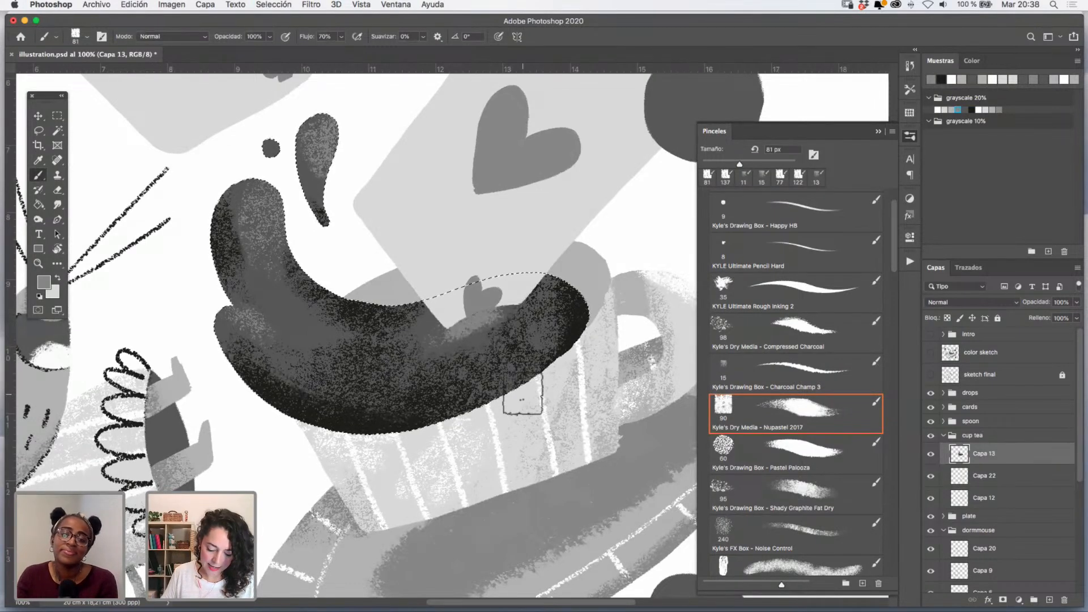
left_click(39, 263)
left_click(505, 344, "alt")
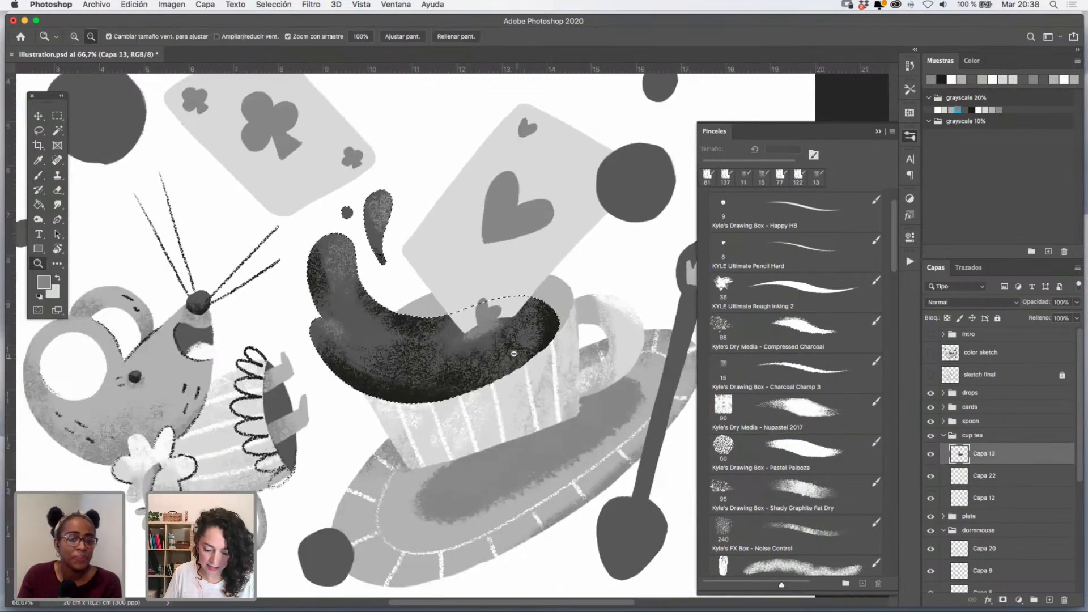
left_click(511, 349, "alt")
scroll(490, 418, "right", 5)
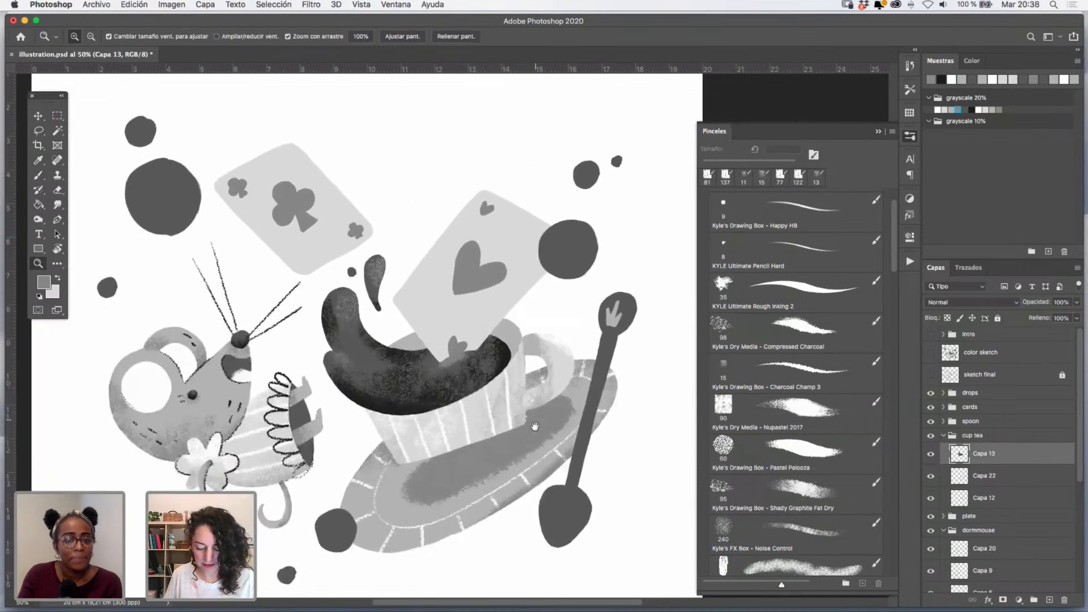
- Shade the cup's inner wall in mid-gray within Capa 12's outline using the Nupastel 2017 brush at 81 px, and clear the selection
left_click(511, 401)
left_click(501, 372)
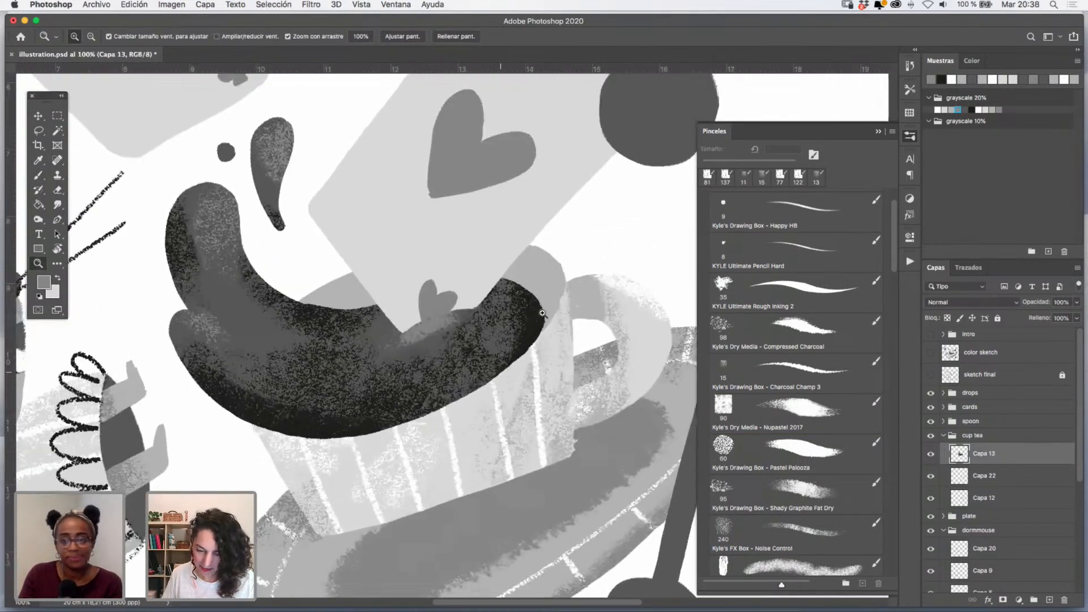
key("v")
left_click(552, 283)
left_click(957, 499, "super")
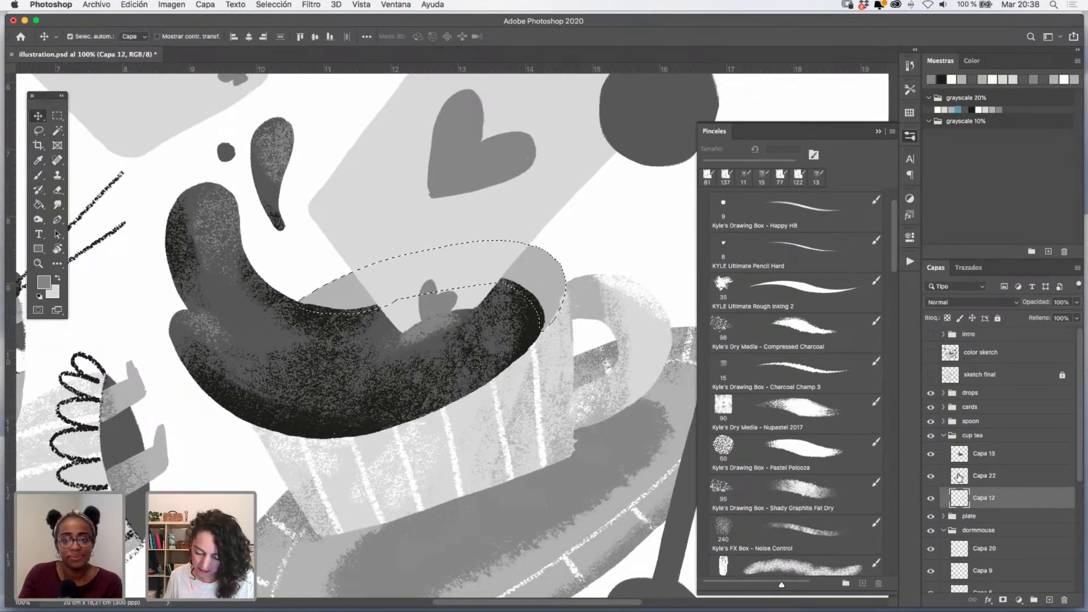
left_click(962, 109)
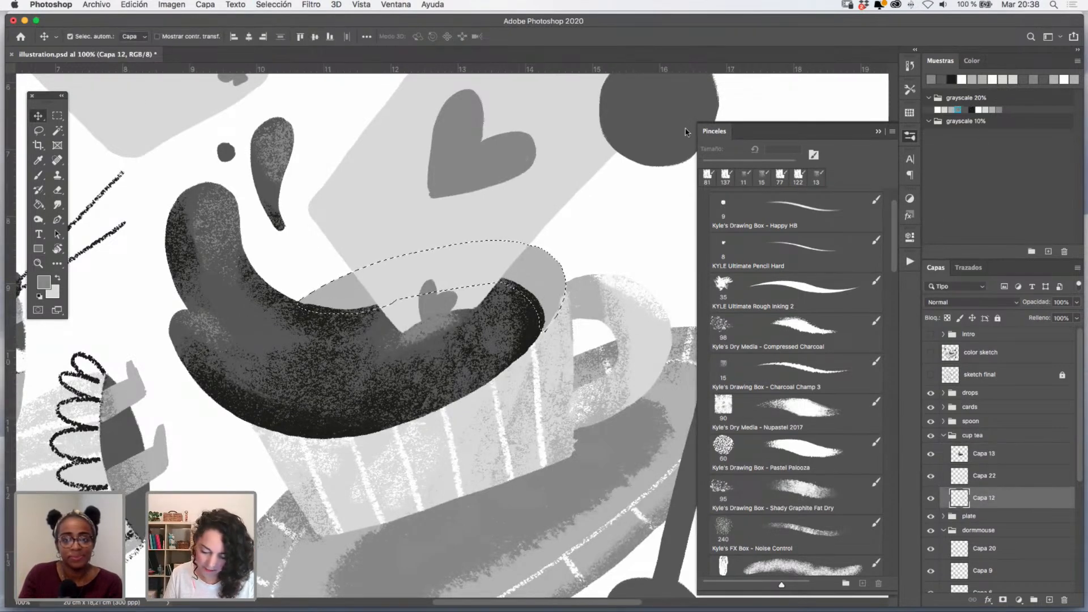
key("b")
mouse_move(513, 263)
left_mouse_down()
mouse_move(583, 213)
mouse_move(602, 175)
mouse_move(600, 255)
mouse_move(521, 296)
mouse_move(303, 280)
mouse_move(389, 311)
mouse_move(365, 311)
mouse_move(340, 292)
left_mouse_up()
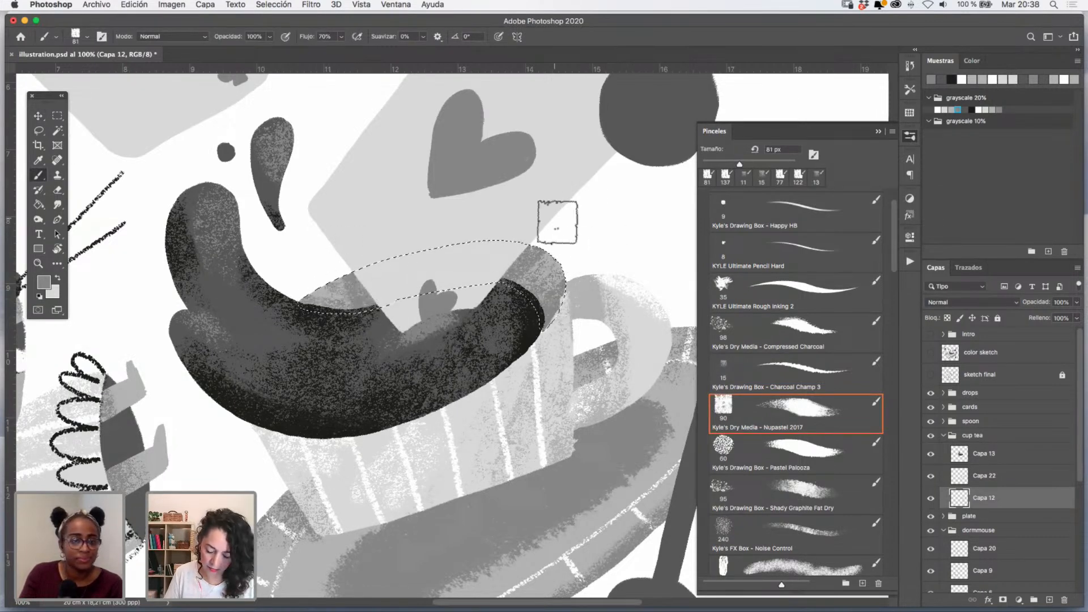
key("super+d")
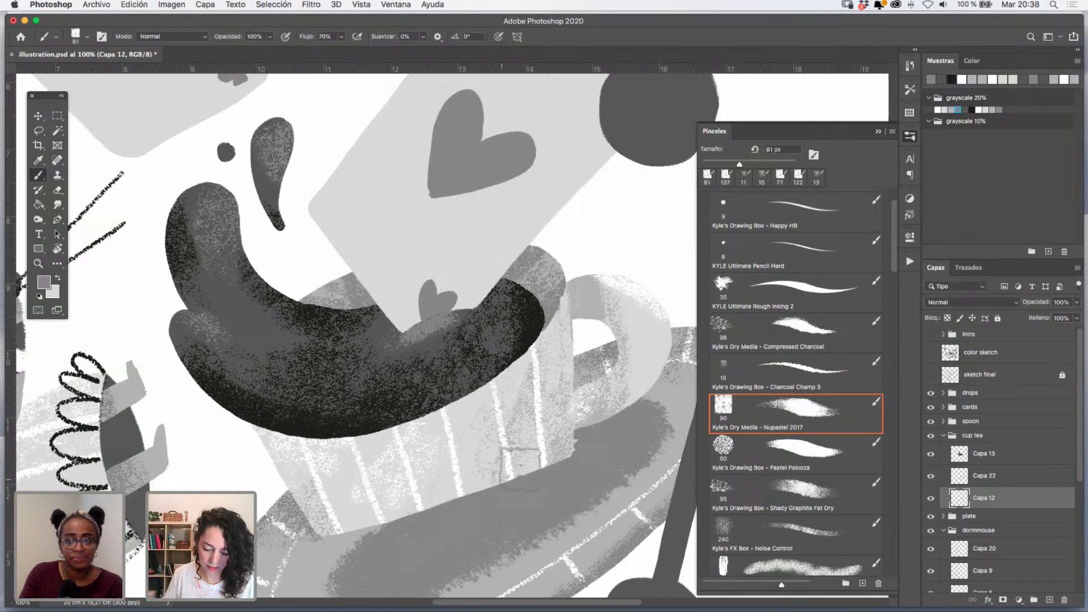
- Outline the cup's sides, base and handle in black on a new layer above Capa 13, using the Charcoal Champ 3 brush at 6 px
left_click(1005, 455)
left_click(1049, 600)
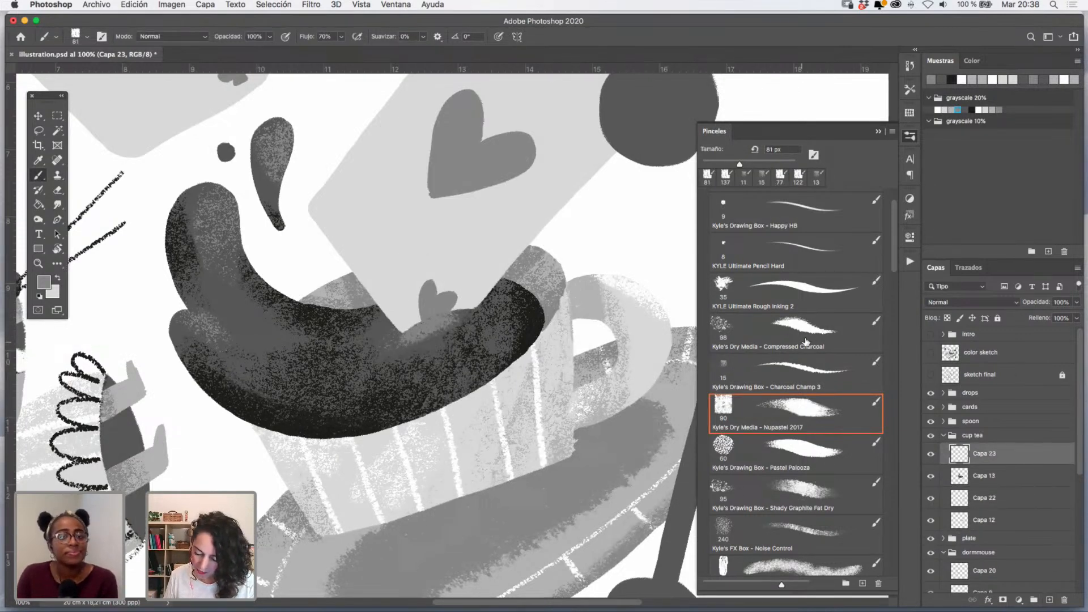
left_click(802, 375)
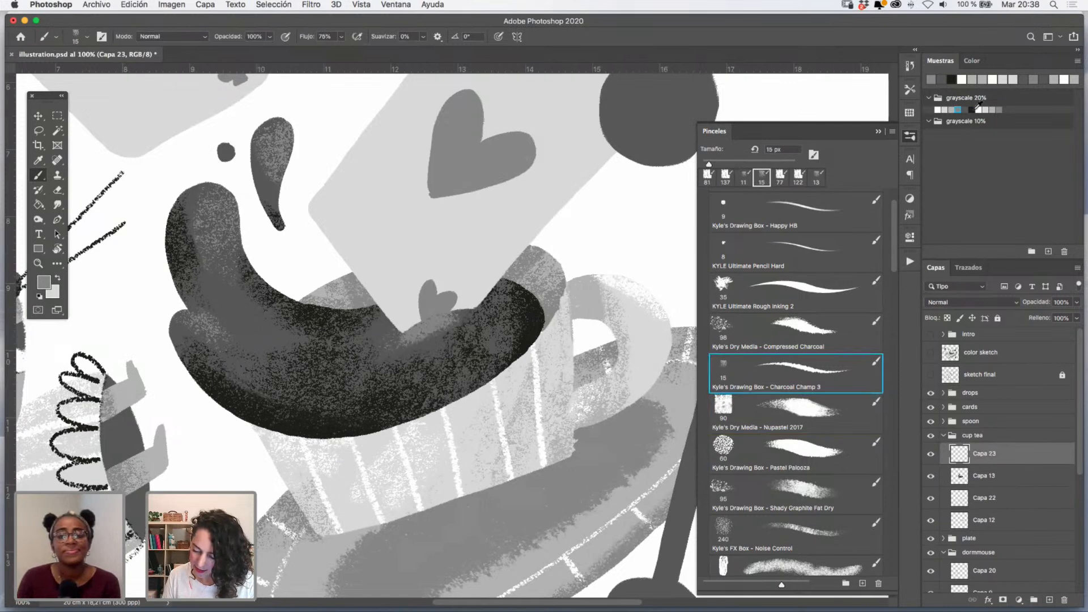
left_click(970, 110)
left_click_drag(560, 303, 502, 374)
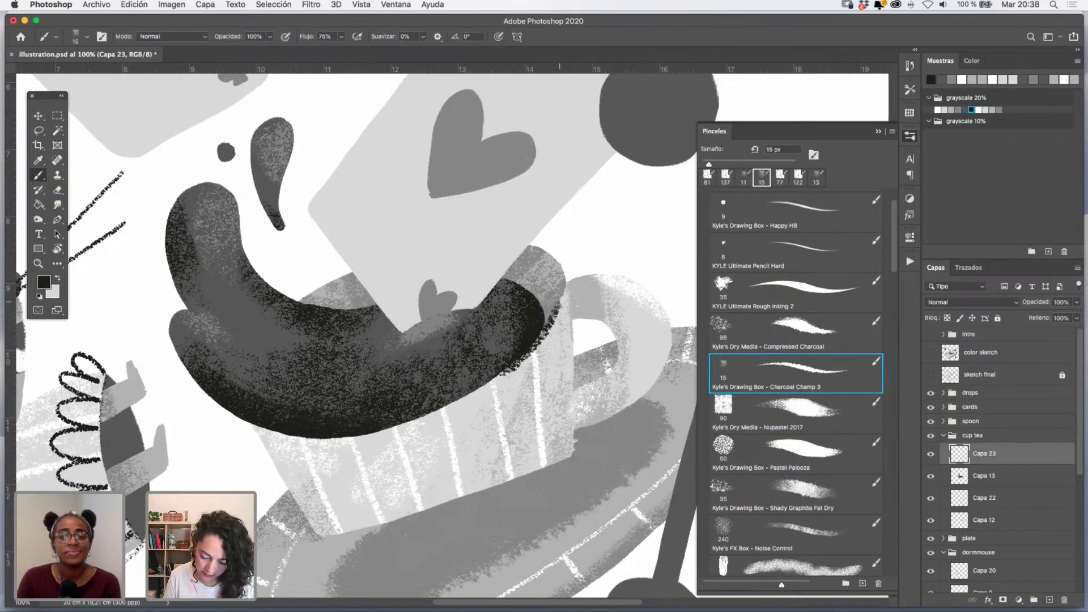
key("super+z")
left_click_drag(559, 310, 553, 309)
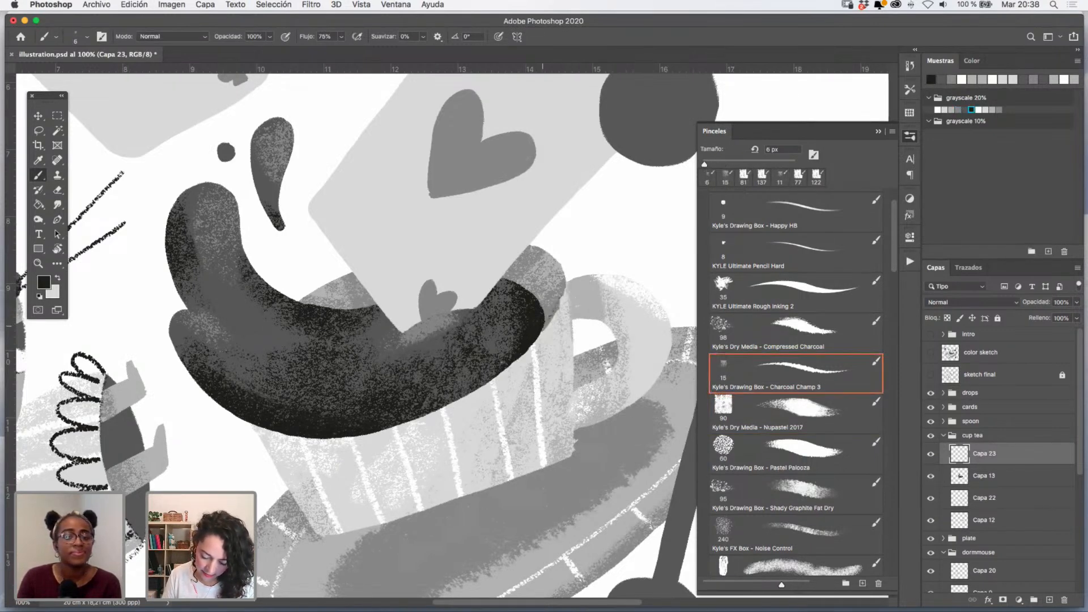
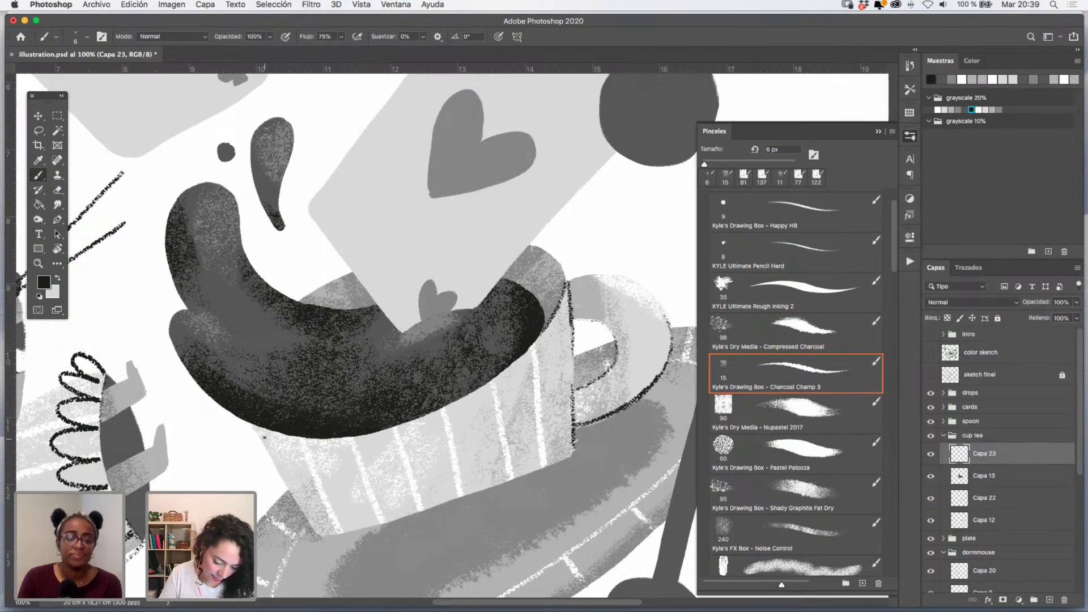
key("super+z")
left_click_drag(258, 431, 282, 474)
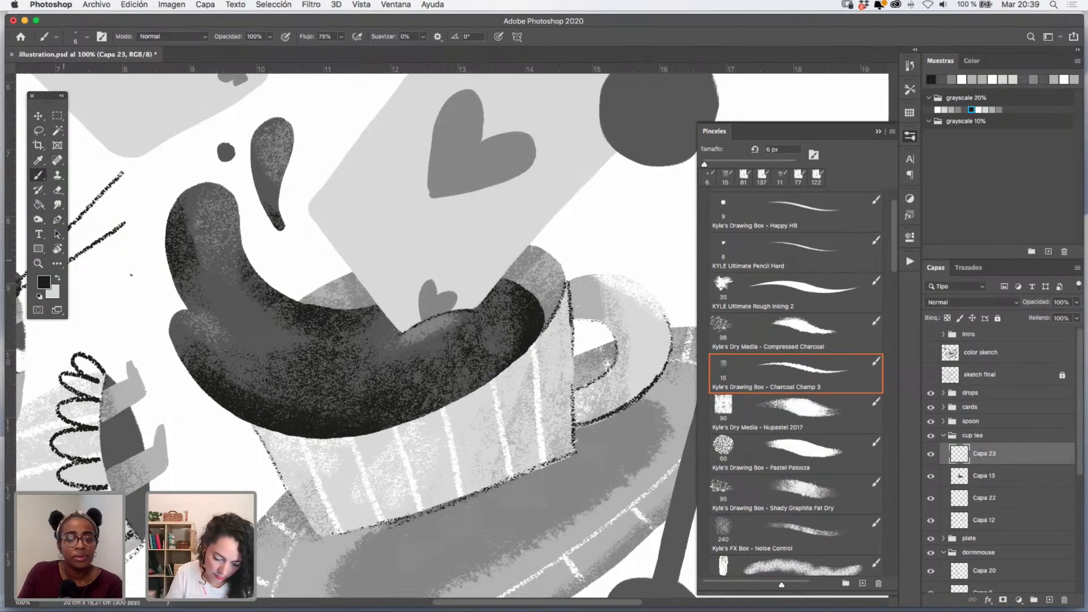
- Thicken the black charcoal line along the tea's surface edge below the heart card with the Charcoal Champ 3 brush at 18 px
key("z")
left_click(451, 298)
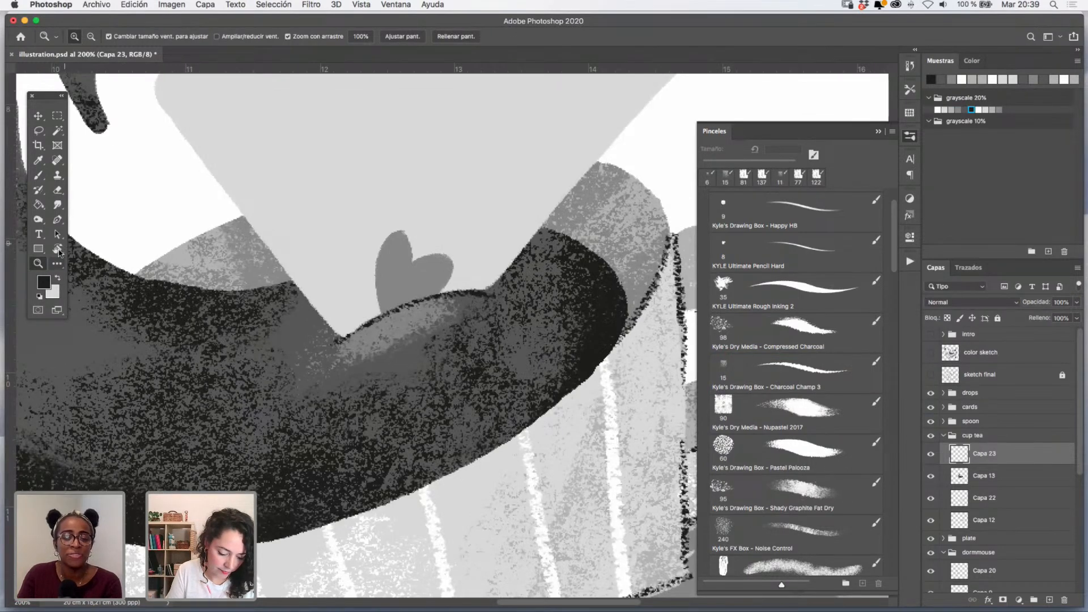
key("b")
mouse_move(353, 330)
left_mouse_down()
mouse_move(329, 341)
mouse_move(442, 290)
mouse_move(488, 294)
left_mouse_up()
left_click_drag(487, 294, 322, 343)
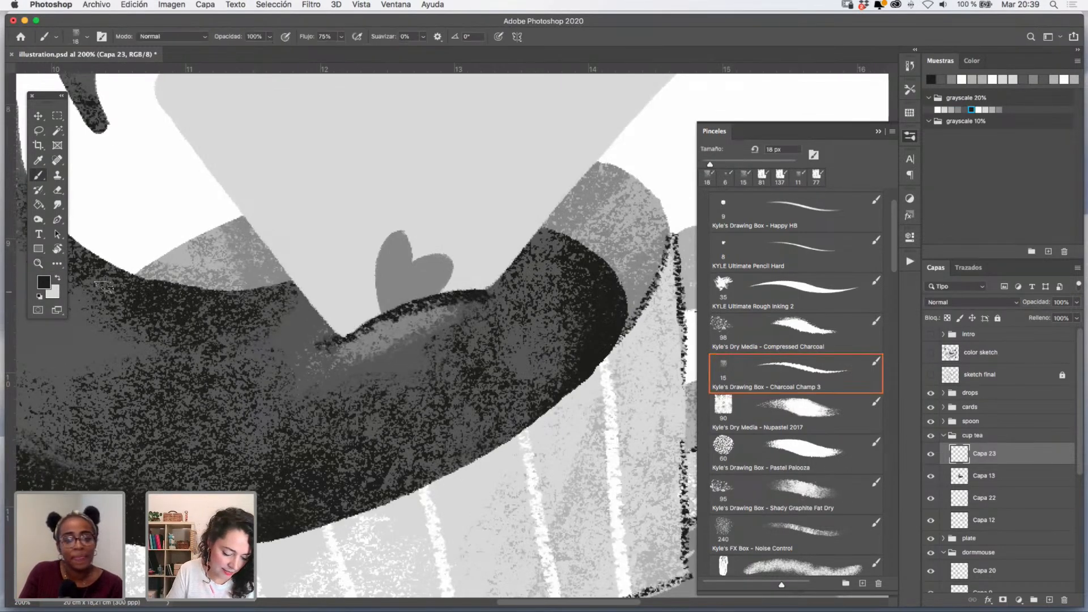
key("z")
left_click_drag(245, 253, 142, 252)
left_click_drag(449, 323, 594, 371)
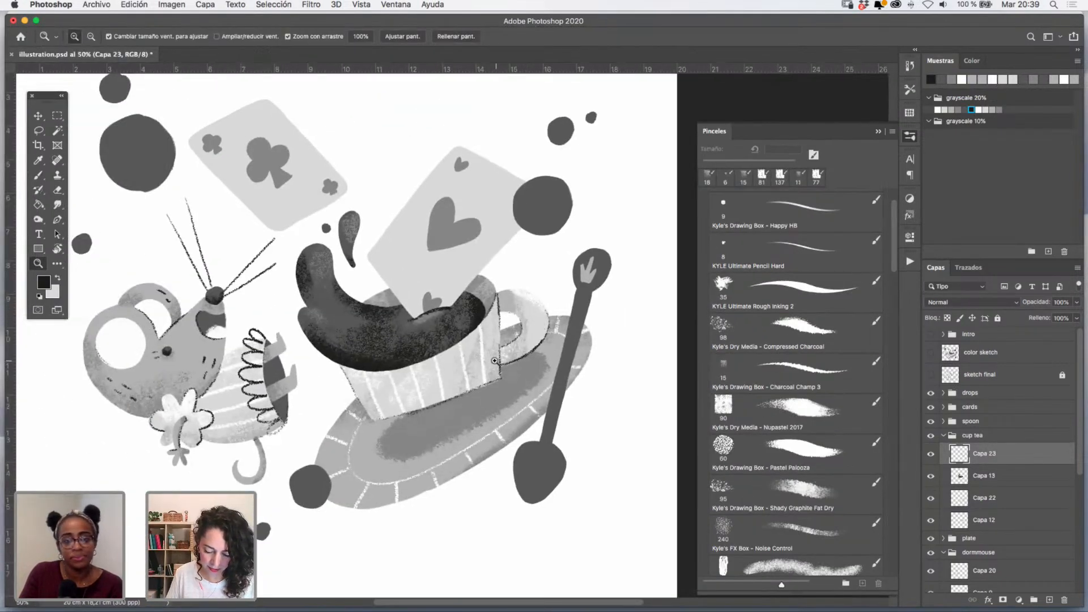
- Merge the spoon layers Capa 14 and Capa 15
left_click(494, 360)
key("v")
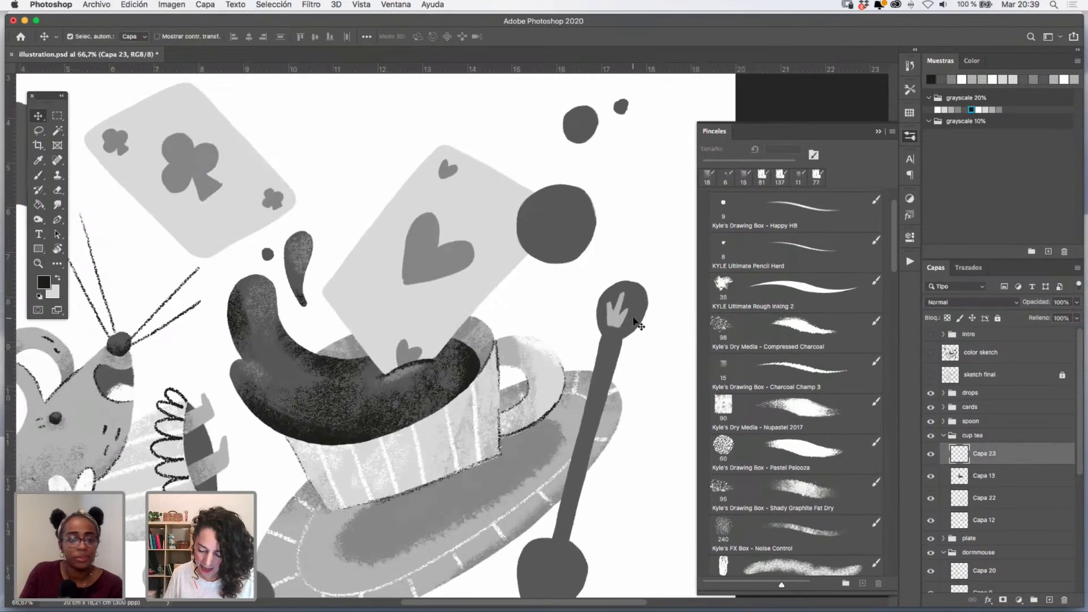
left_click(638, 326)
left_click(959, 461, "super")
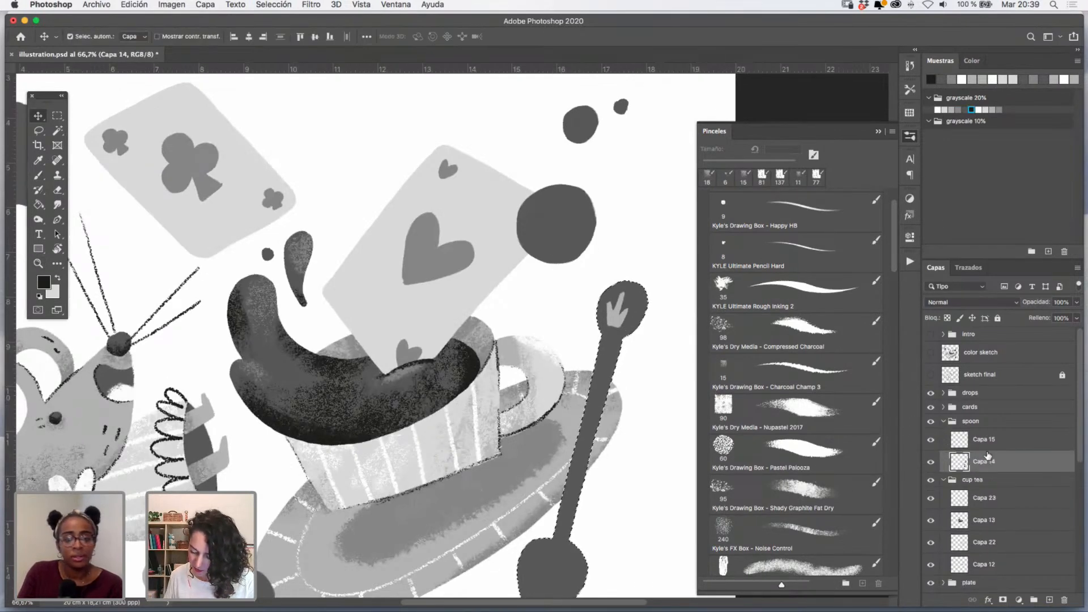
key("super+d")
left_click(1001, 448, "super")
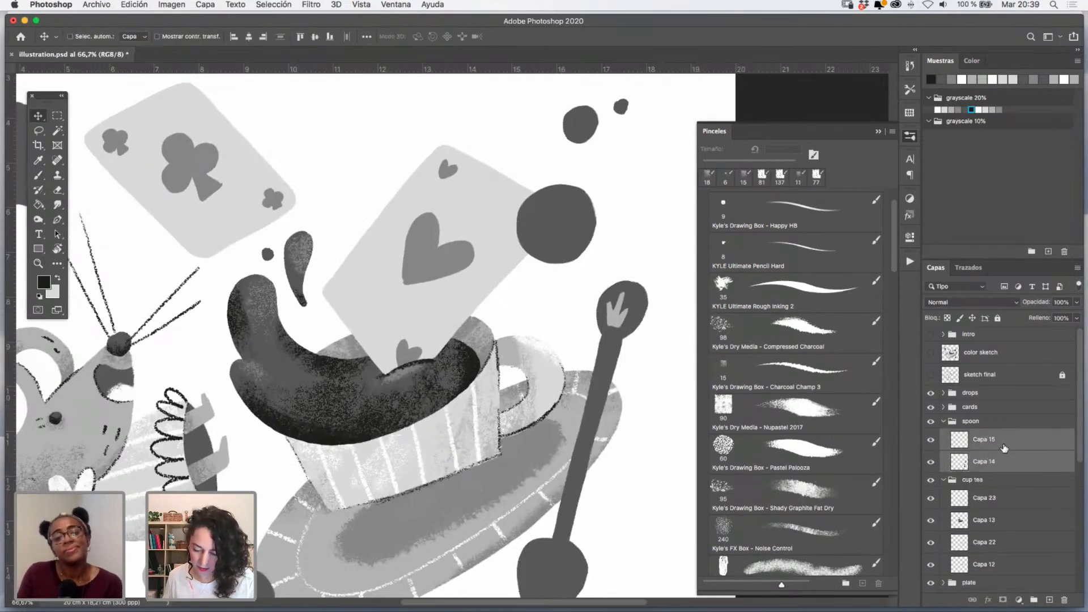
key("super+e")
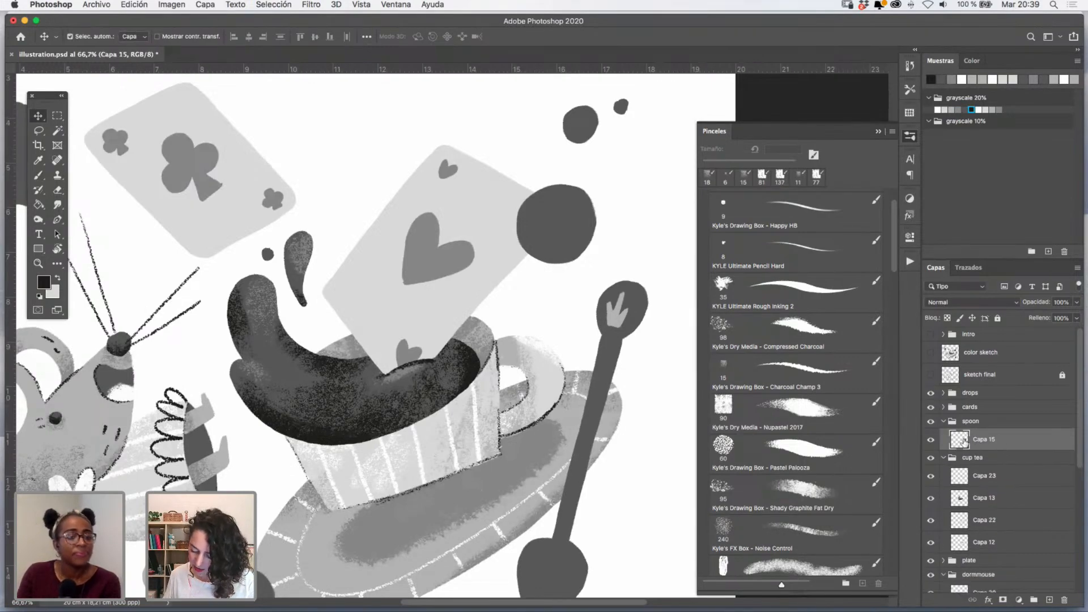
- Shade the spoon's right side black and its left side mid-gray within Capa 15's outline, using the Nupastel 2017 brush at 90 px
left_click(38, 263)
left_click(605, 399)
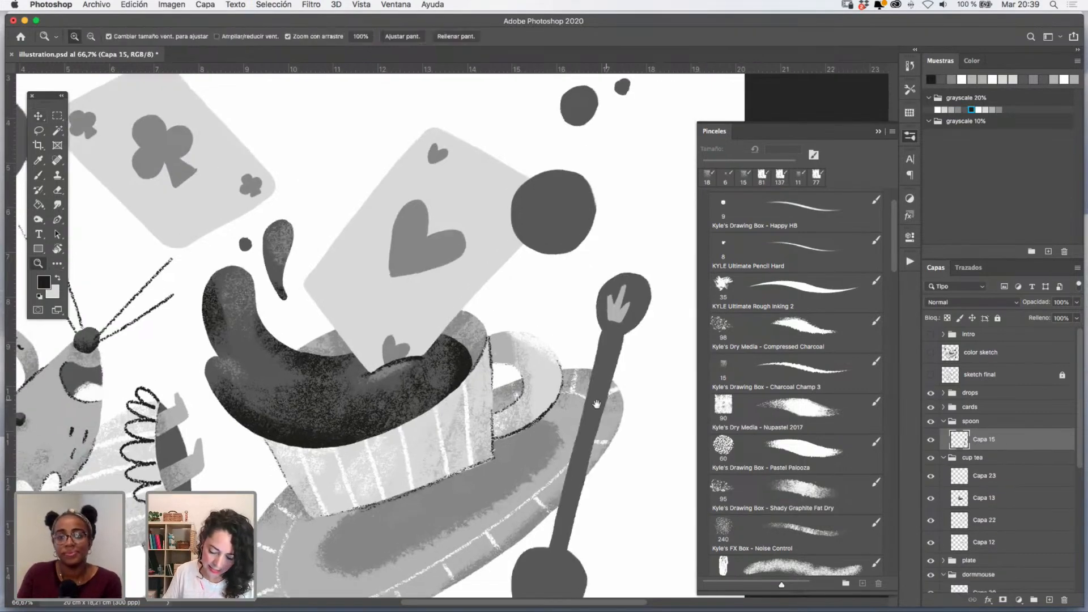
left_click_drag(510, 327, 375, 209)
left_click(38, 175)
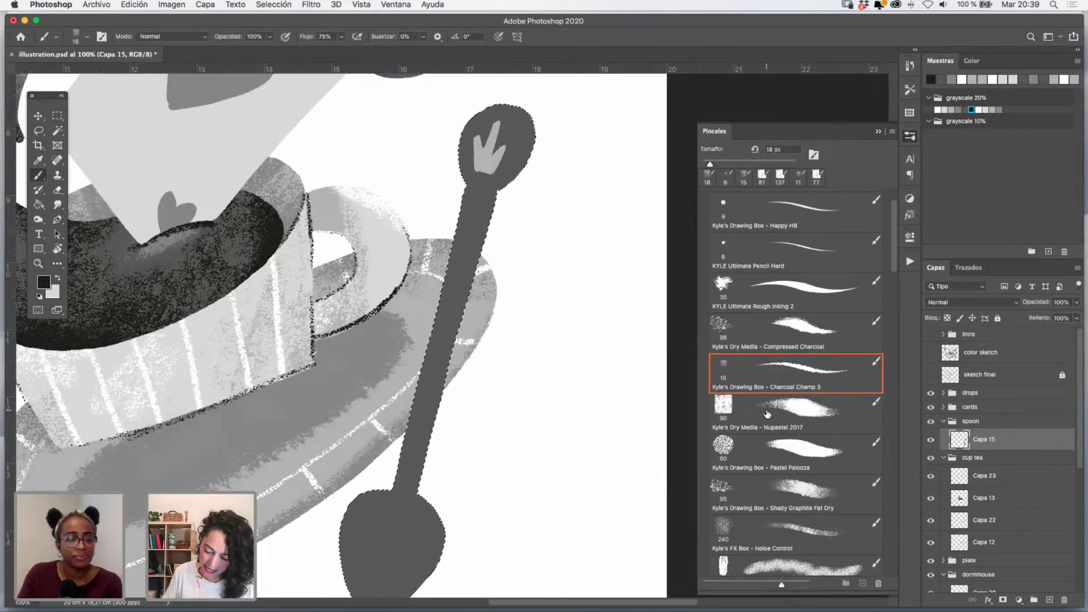
left_click(767, 413)
mouse_move(539, 109)
left_mouse_down()
mouse_move(539, 127)
mouse_move(534, 97)
mouse_move(500, 199)
mouse_move(495, 187)
left_mouse_up()
mouse_move(474, 288)
left_mouse_down()
mouse_move(447, 354)
mouse_move(484, 218)
left_mouse_up()
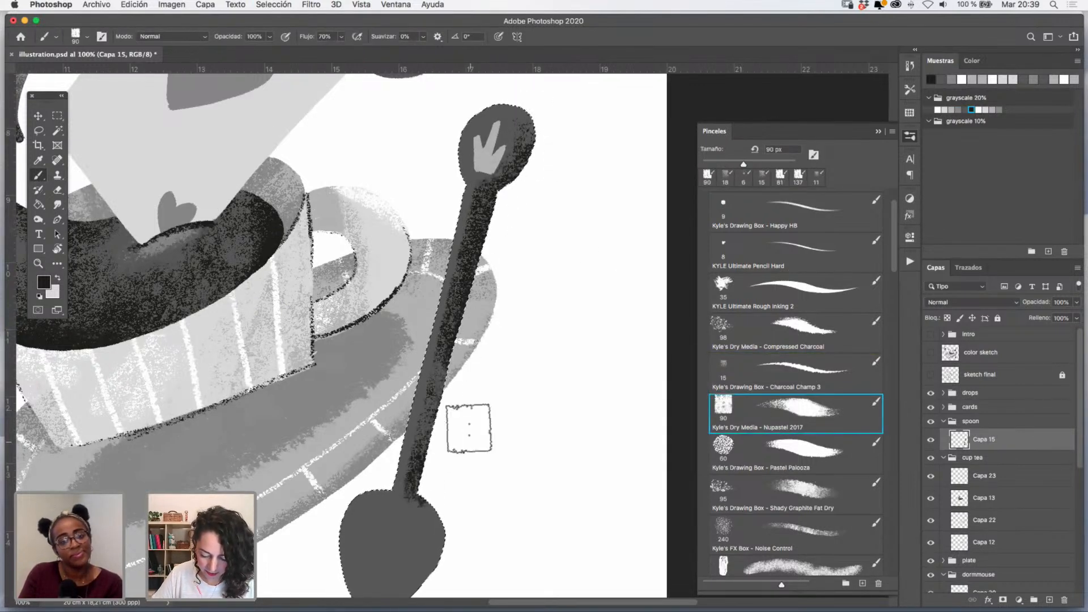
left_click_drag(469, 452, 493, 284)
mouse_move(465, 373)
left_mouse_down()
mouse_move(397, 447)
mouse_move(456, 330)
mouse_move(392, 430)
mouse_move(385, 398)
mouse_move(374, 403)
mouse_move(416, 458)
mouse_move(410, 360)
mouse_move(403, 373)
mouse_move(375, 367)
left_mouse_up()
left_click_drag(450, 391, 380, 609)
left_click_drag(397, 207, 490, 145)
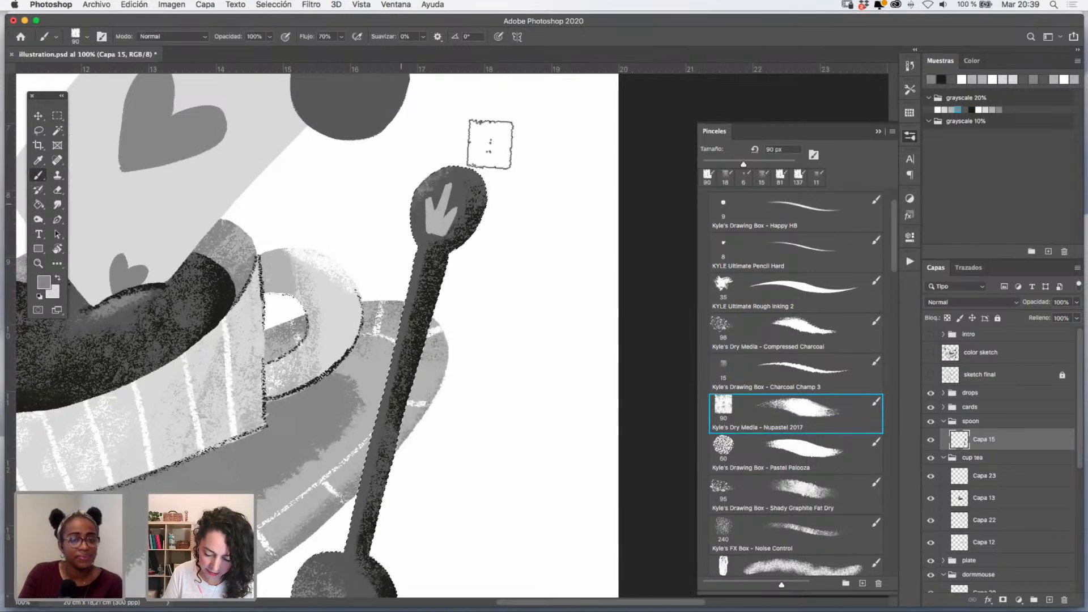
left_click_drag(477, 483, 556, 195)
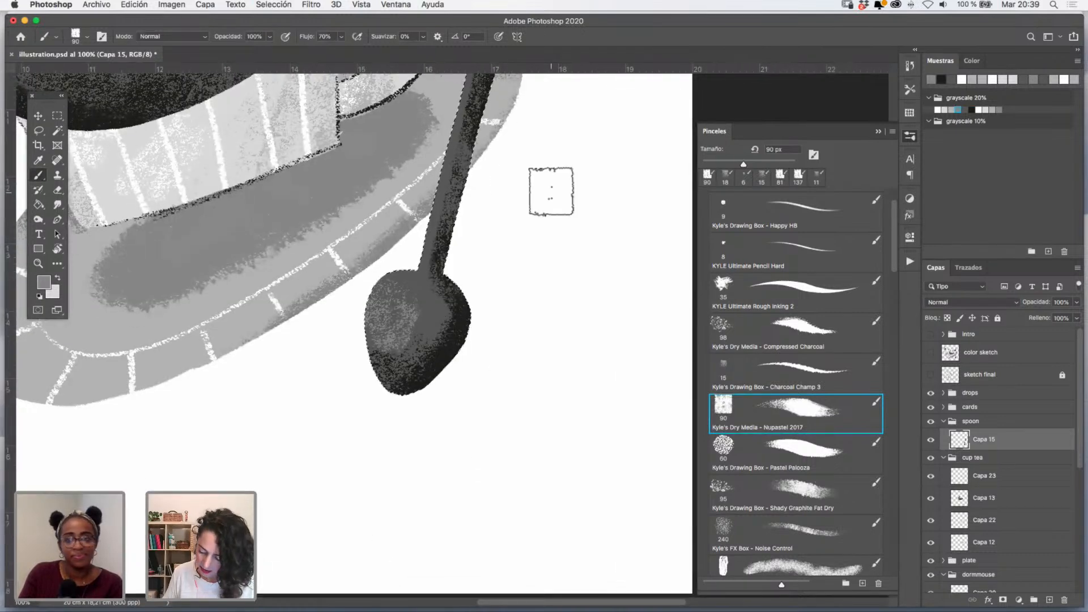
- Draw a light gray contour inside the spoon's bowl on a new layer above Capa 15, using the Charcoal Champ 3 brush at 15 px
left_click(1048, 600)
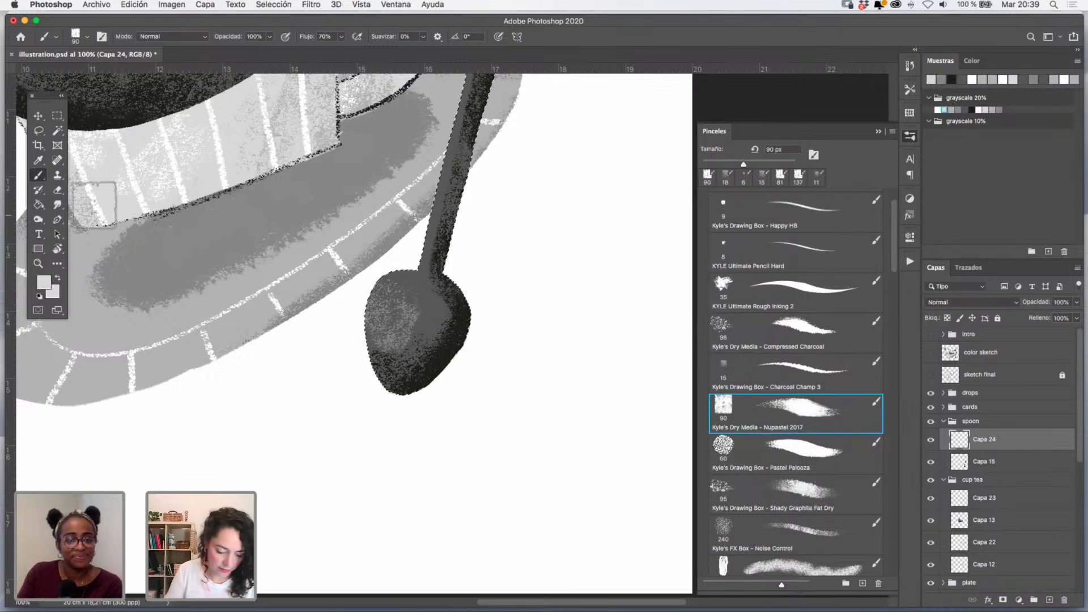
left_click(791, 371)
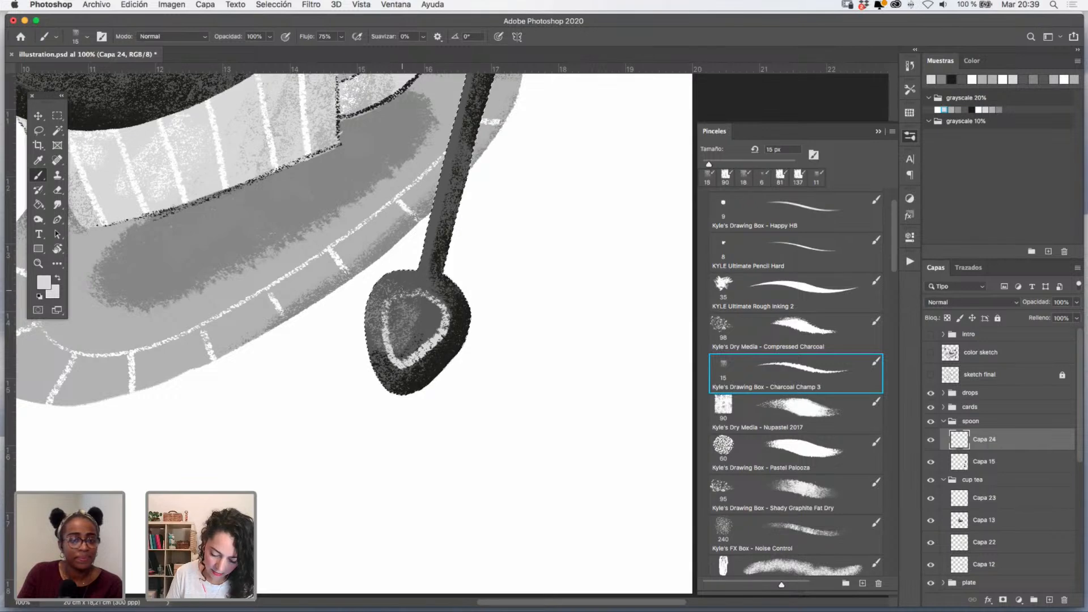
- Draw a light gray crown-shaped mark on the spoon's round handle end on Capa 24, finishing with the Charcoal Champ 3 brush at 11 px
left_click_drag(495, 262, 452, 511)
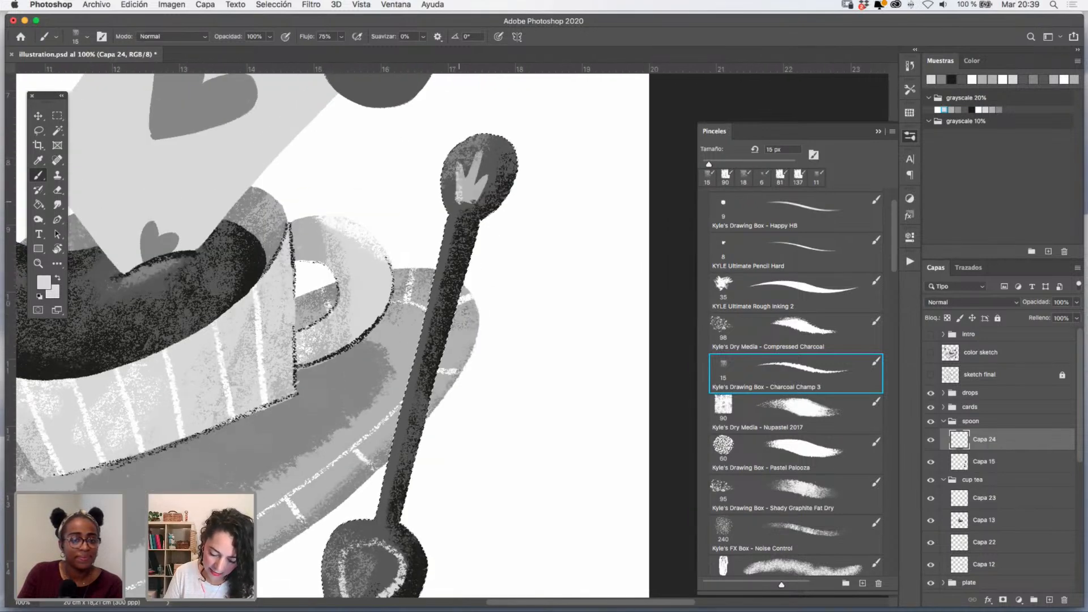
left_click_drag(487, 175, 483, 175)
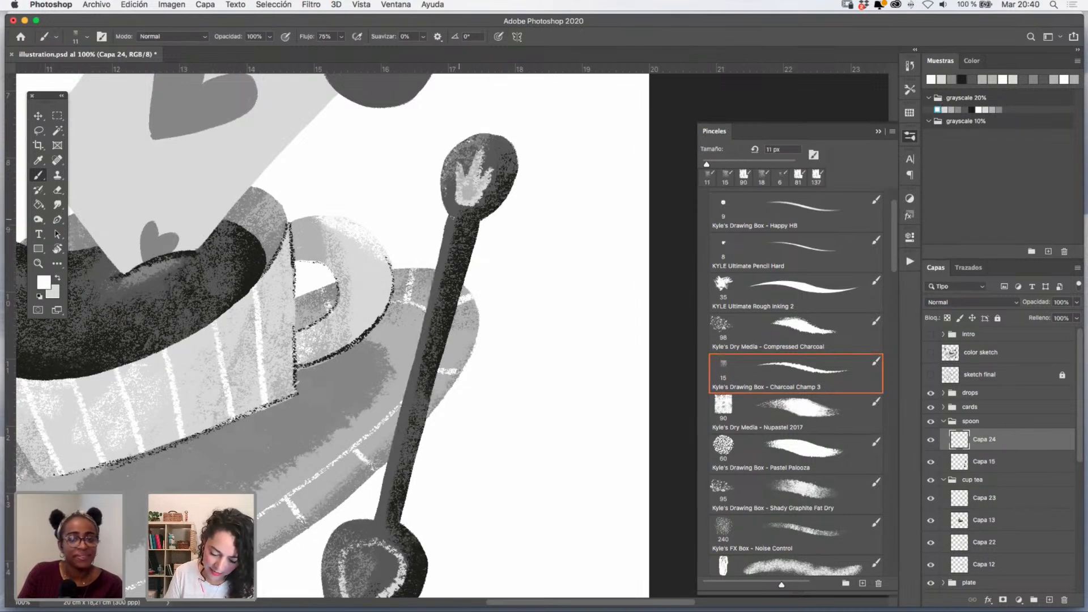
left_click_drag(467, 365, 515, 201)
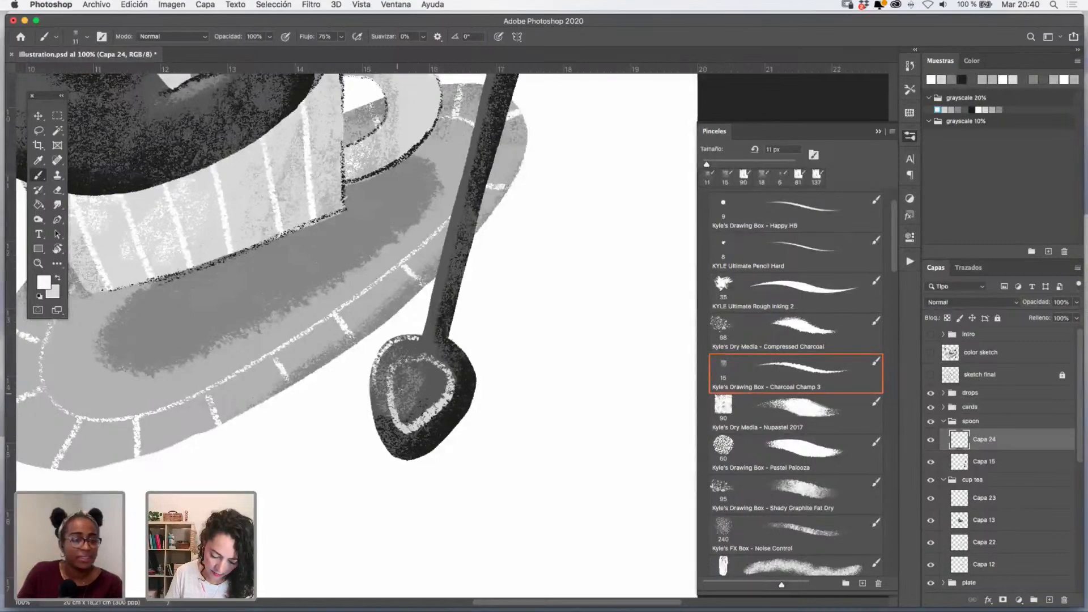
left_click(38, 262)
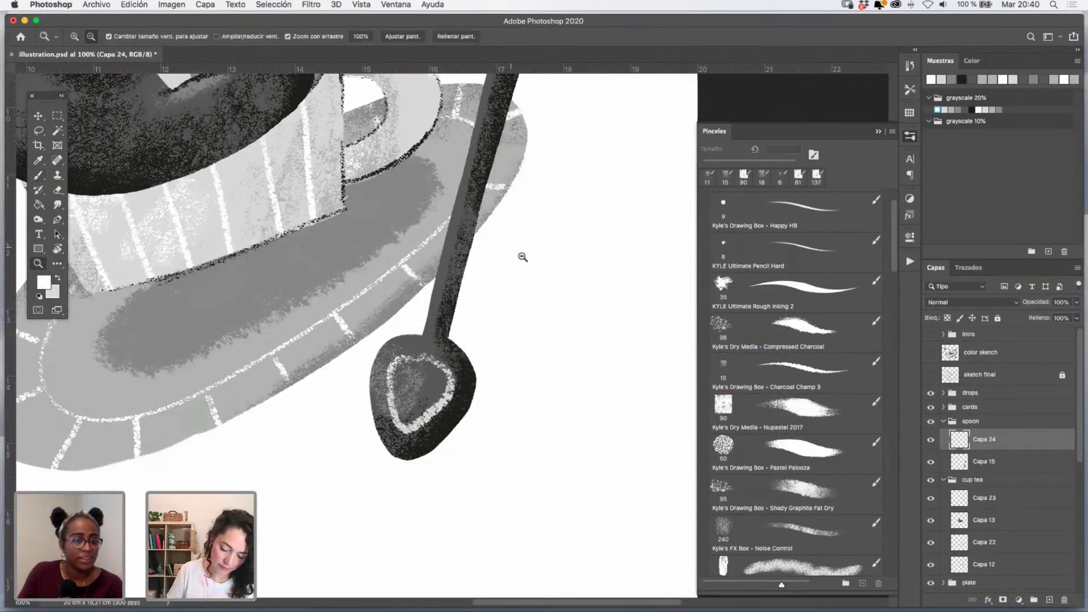
left_click(523, 258, "alt")
left_click(522, 257, "alt")
left_click_drag(583, 274, 582, 366)
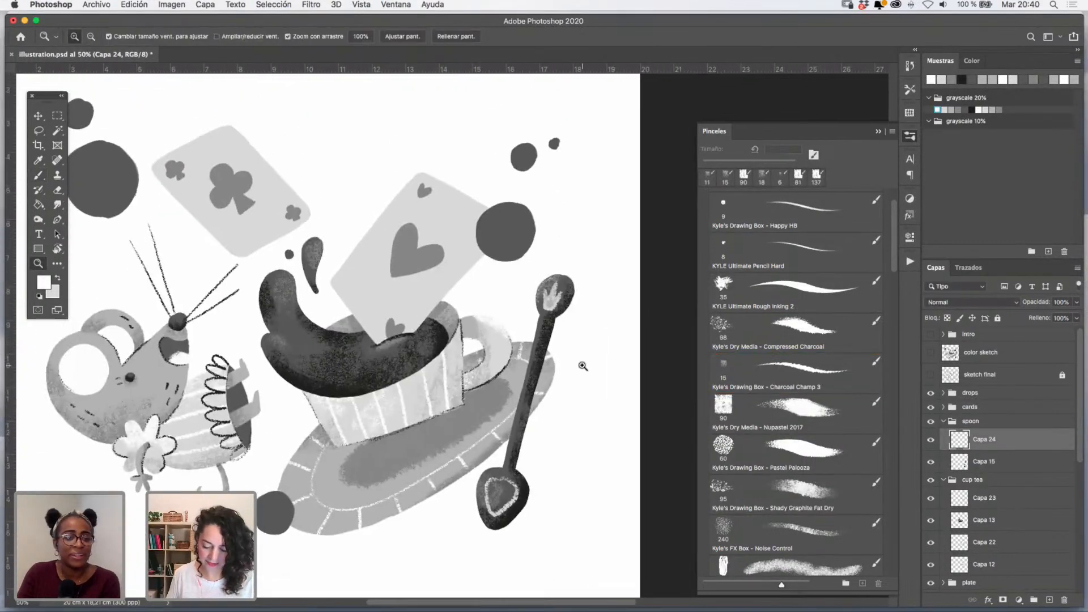
- Shade the lower parts of the drops beside the heart card black within Capa 18's outline, using the Nupastel 2017 brush at 136 px
left_click(461, 278)
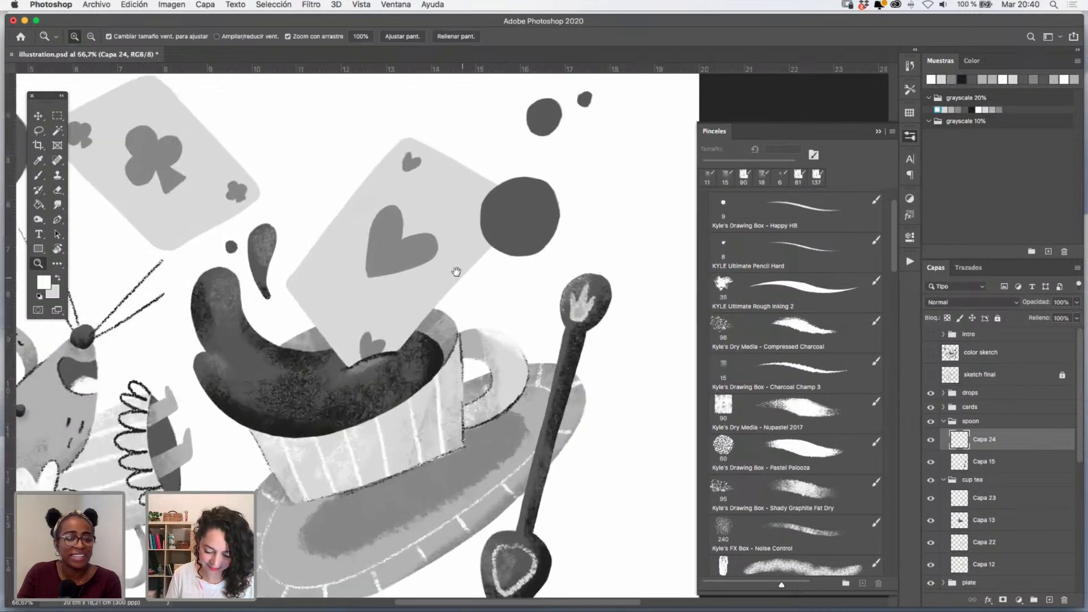
left_click_drag(522, 244, 547, 283)
key("v")
left_click(557, 276)
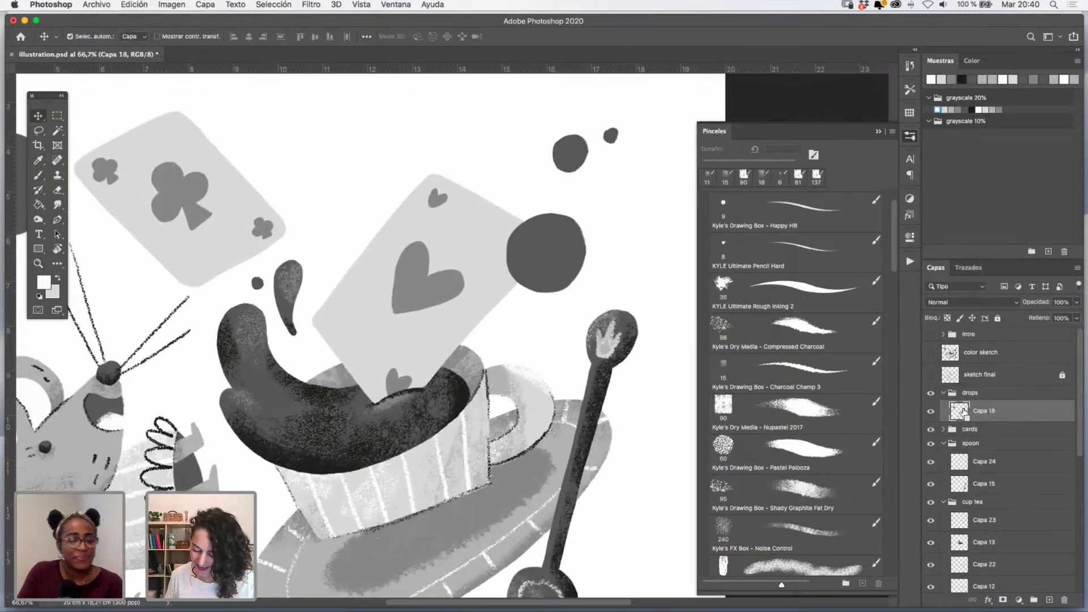
left_click(41, 161)
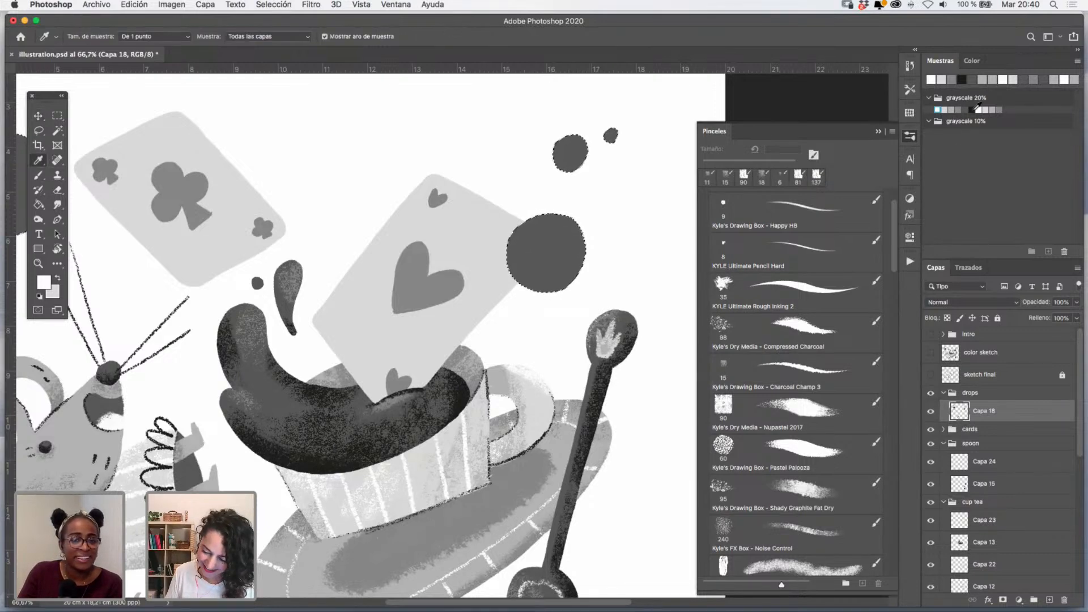
left_click(38, 176)
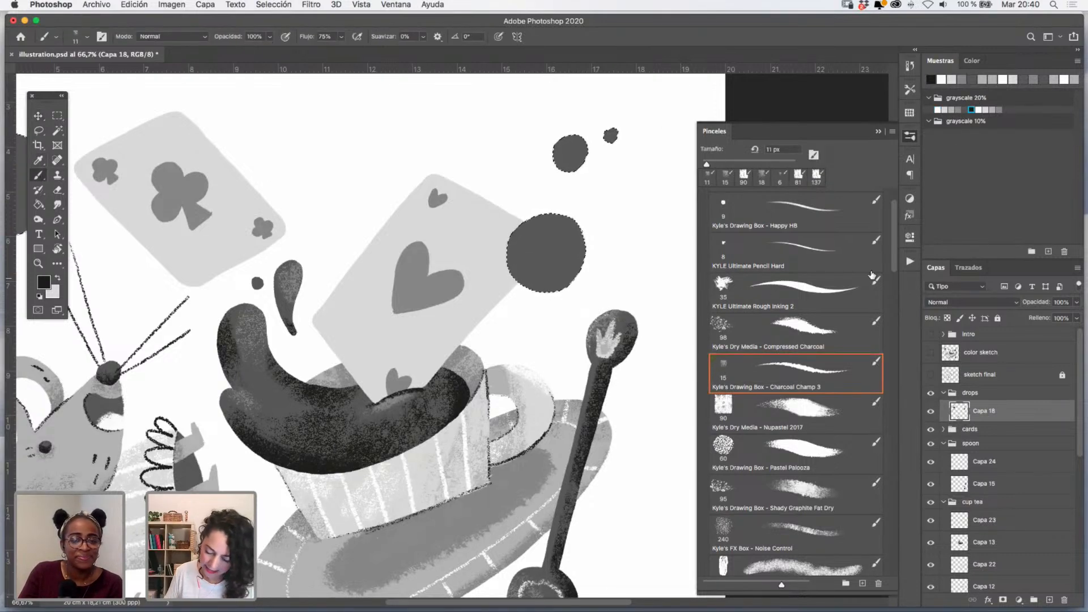
left_click(784, 408)
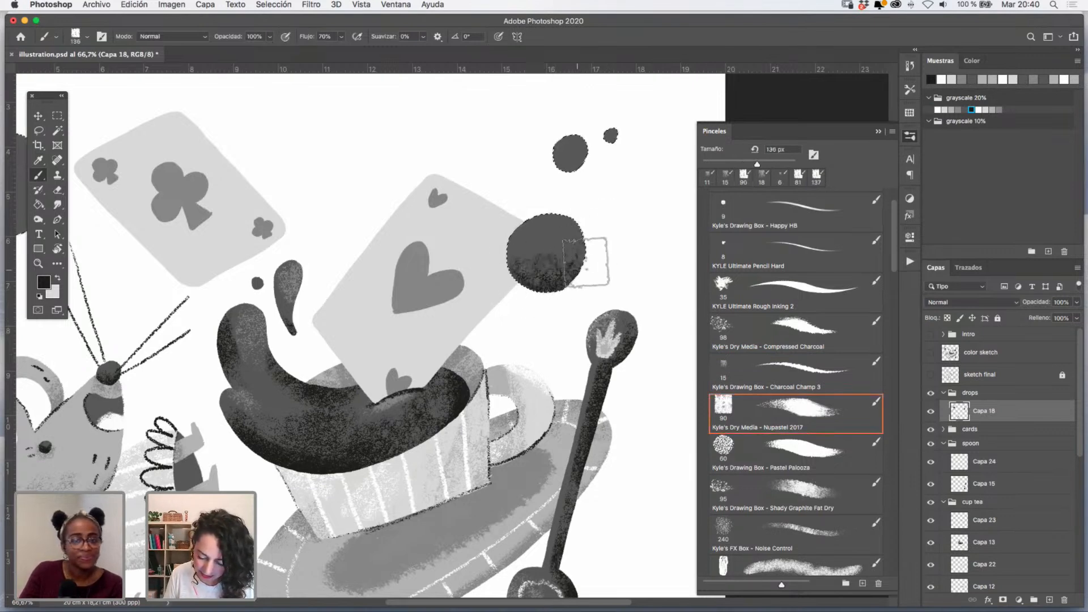
left_click_drag(568, 159, 567, 169)
scroll(618, 156, "left", 10)
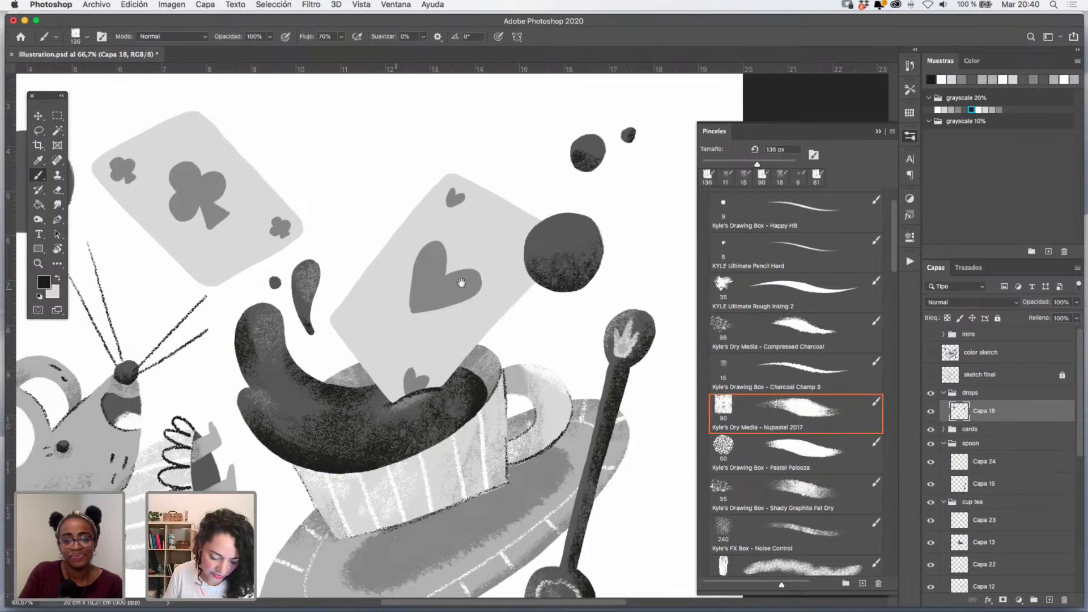
- Shade the lower parts of the drops left of the club card and the drops below the dormouse black with the same 136 px brush
mouse_move(193, 160)
left_mouse_down()
mouse_move(262, 198)
mouse_move(246, 212)
mouse_move(267, 222)
mouse_move(304, 177)
left_mouse_up()
scroll(154, 292, "up", 5)
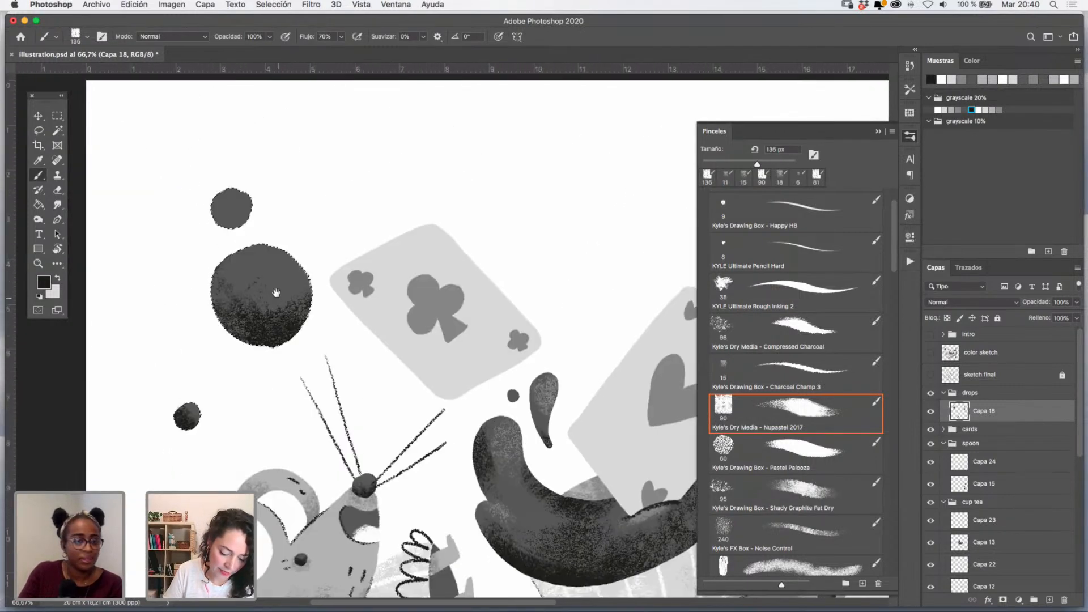
scroll(366, 310, "down", 17)
scroll(366, 310, "right", 4)
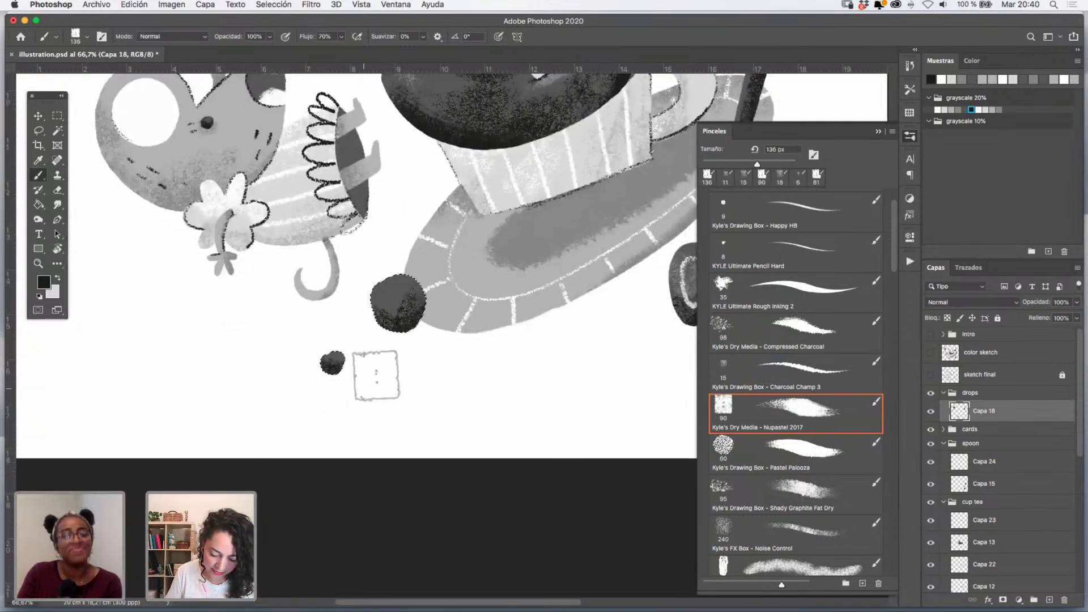
scroll(376, 369, "up", 5)
scroll(376, 369, "right", 2)
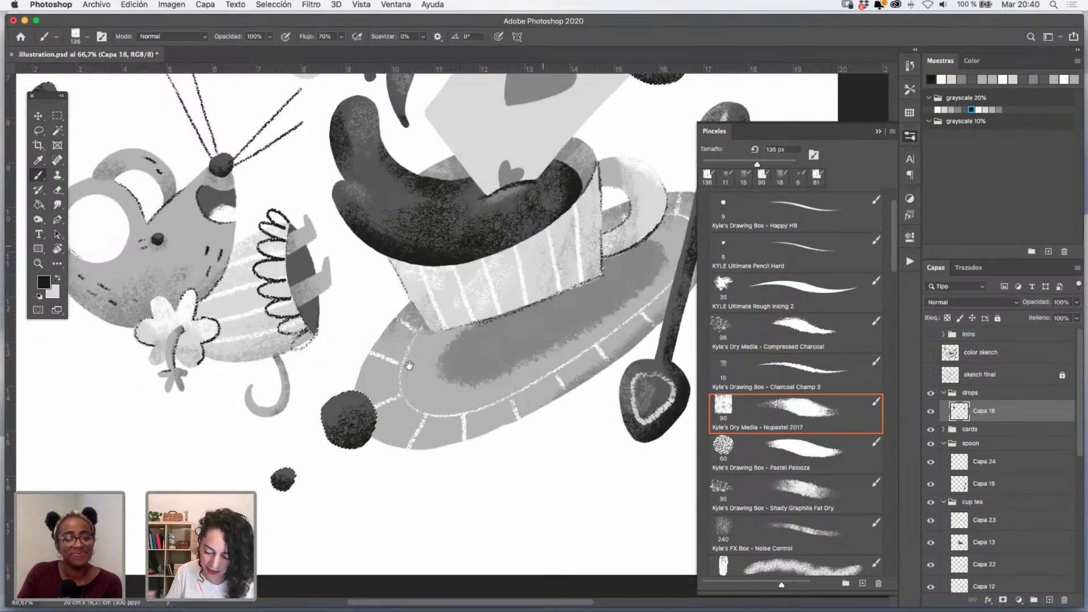
- Add mid-gray texture to the upper parts of the drops beside the heart card with the Nupastel 2017 brush at 136 px
scroll(409, 365, "up", 9)
scroll(409, 365, "right", 9)
left_click(38, 263)
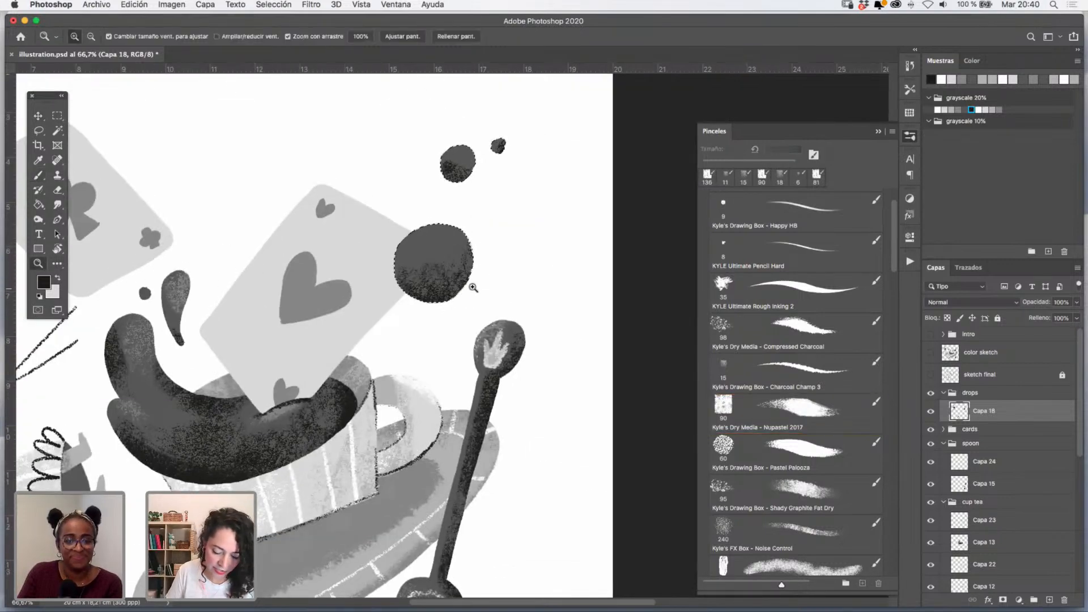
left_click(474, 286)
left_click_drag(481, 309, 491, 355)
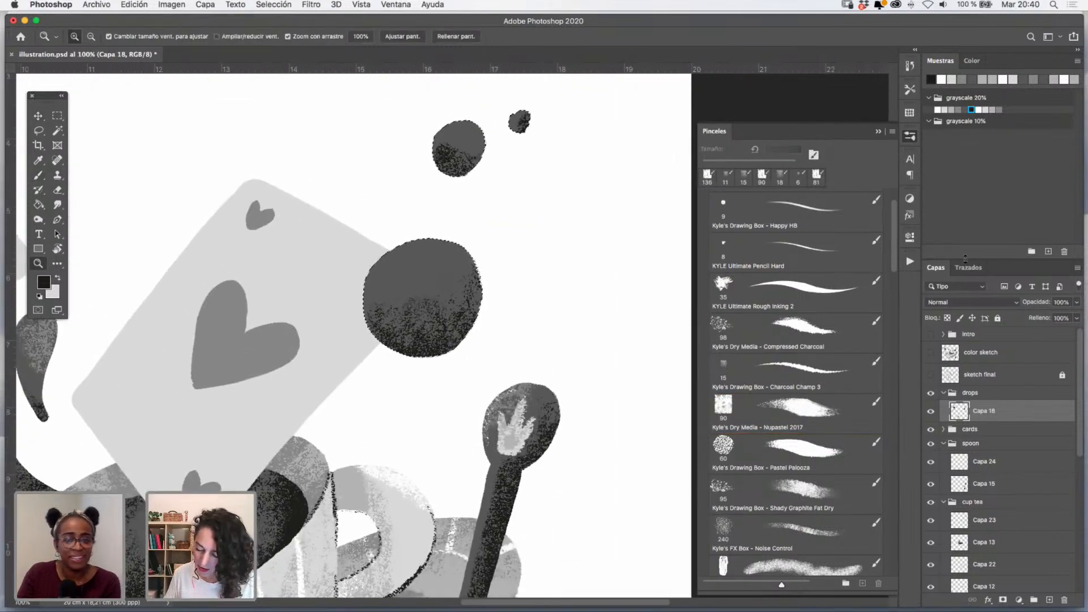
left_click(959, 109)
left_click(38, 175)
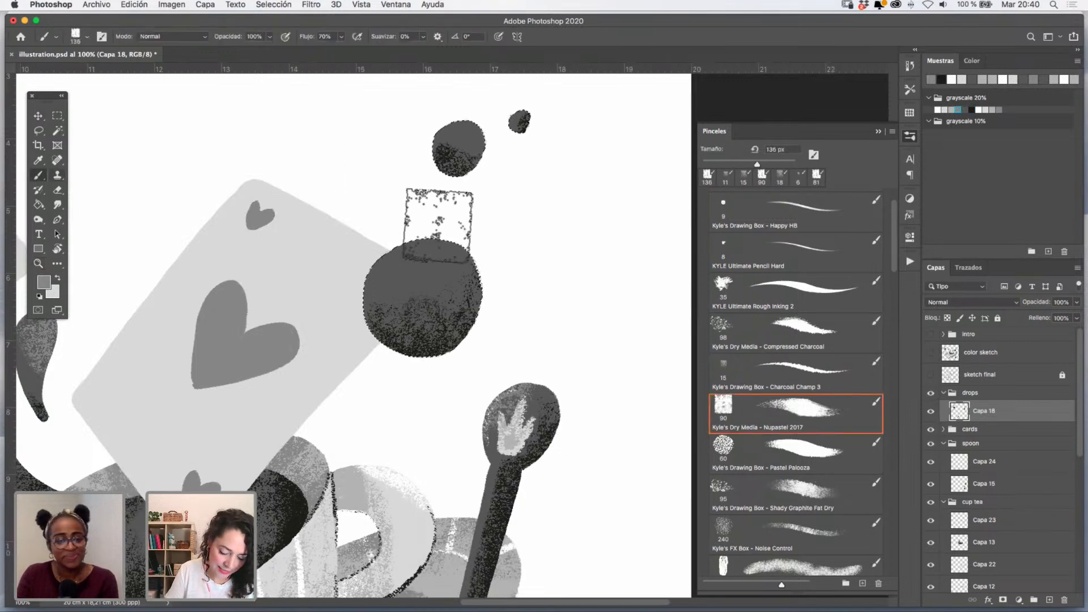
left_click_drag(425, 232, 404, 274)
left_click_drag(449, 113, 456, 122)
- Add mid-gray texture to the upper parts of the drops left of the club card and the drops near the plate's lower edge
scroll(448, 111, "left", 10)
scroll(449, 111, "up", 1)
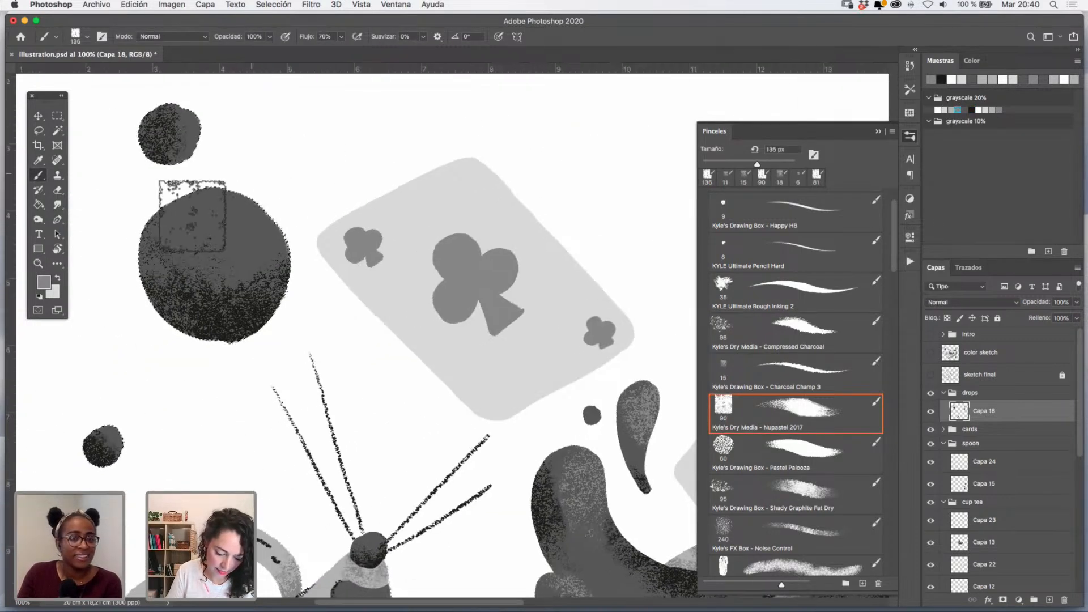
left_click_drag(218, 201, 243, 245)
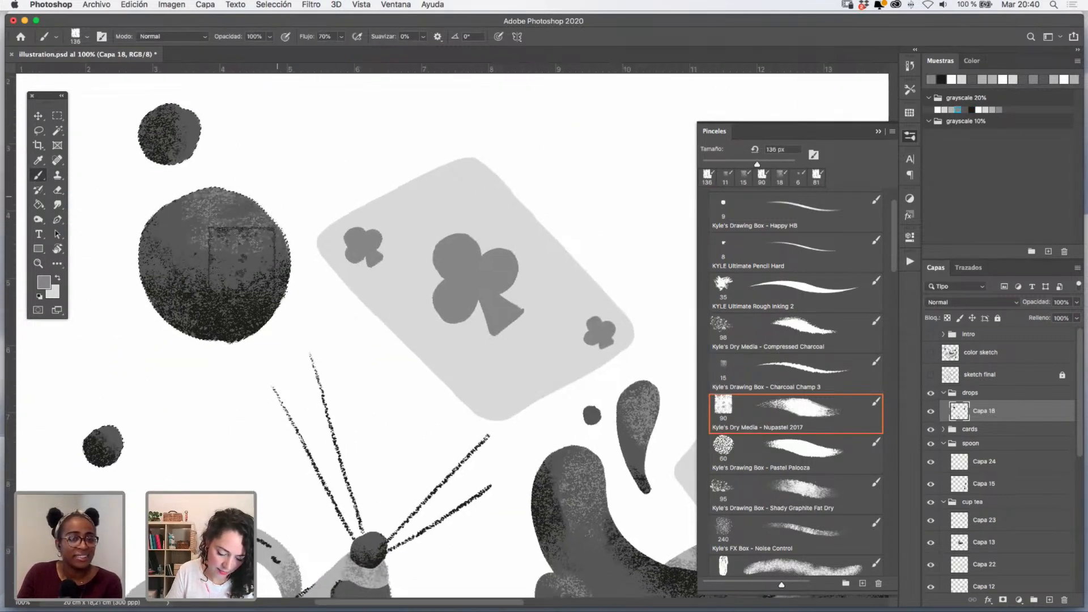
left_click_drag(202, 131, 214, 122)
left_click_drag(110, 404, 108, 422)
scroll(405, 283, "down", 15)
scroll(405, 284, "right", 3)
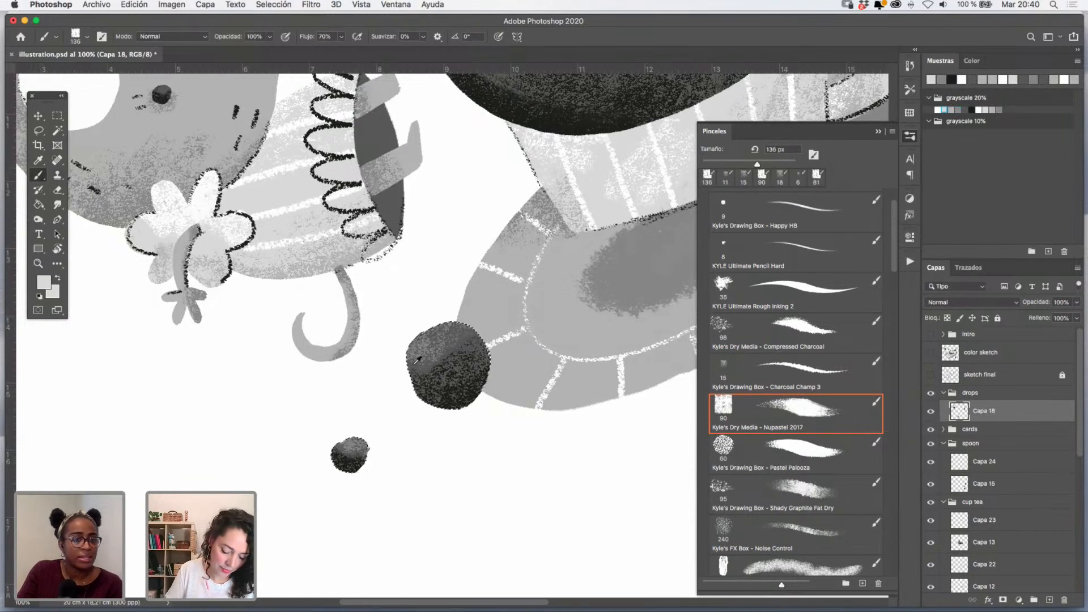
- Paint light gray highlights on the drop by the plate and the drops beside the heart card, using the Nupastel 2017 brush at 45 px
left_click_drag(437, 363, 431, 365)
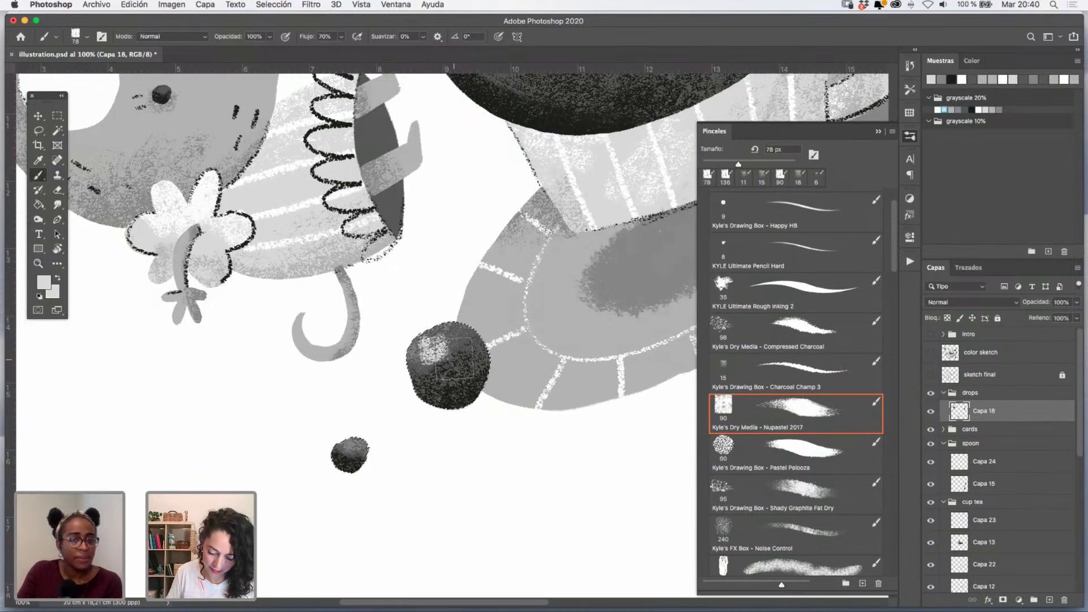
left_click_drag(447, 358, 438, 342)
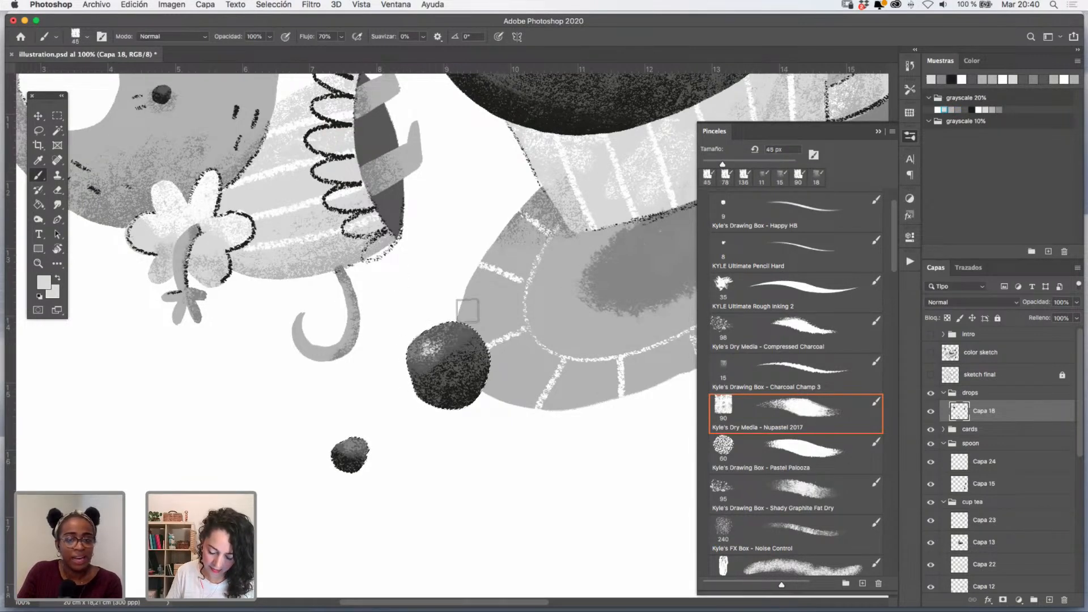
left_click_drag(539, 225, 448, 334)
left_click_drag(517, 244, 385, 450)
left_click_drag(589, 169, 385, 411)
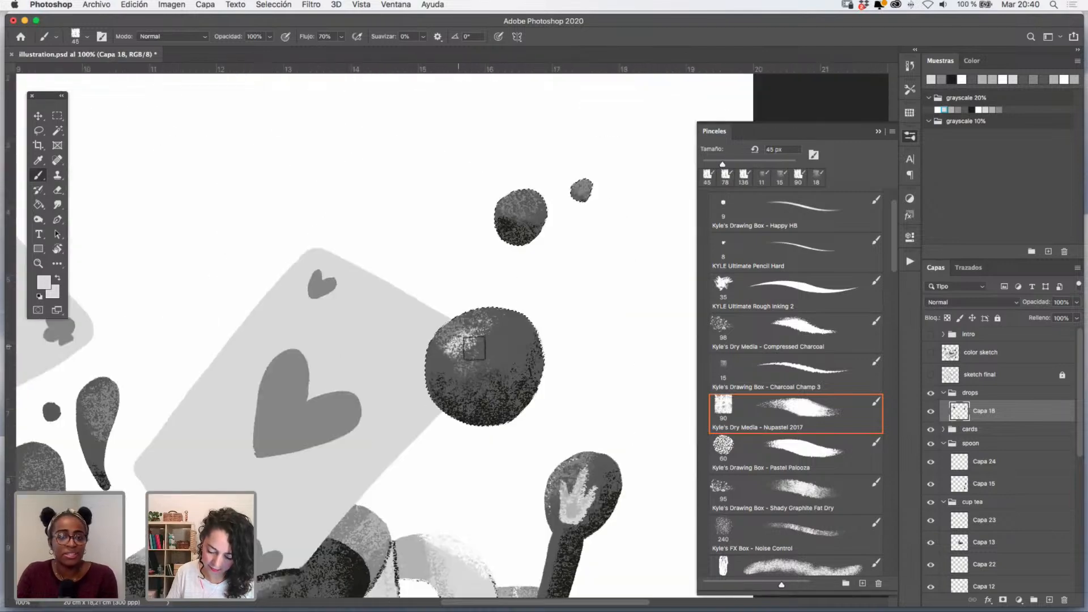
- Paint a light gray highlight on the large drop left of the club card at 45 px and clear the selection
scroll(597, 174, "left", 10)
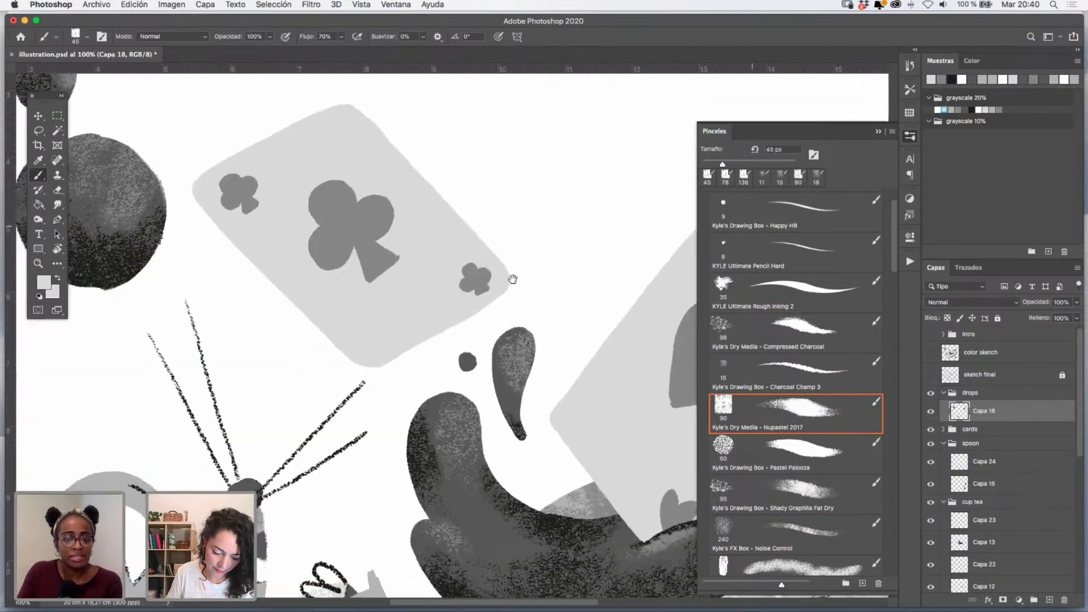
scroll(345, 148, "up", 2)
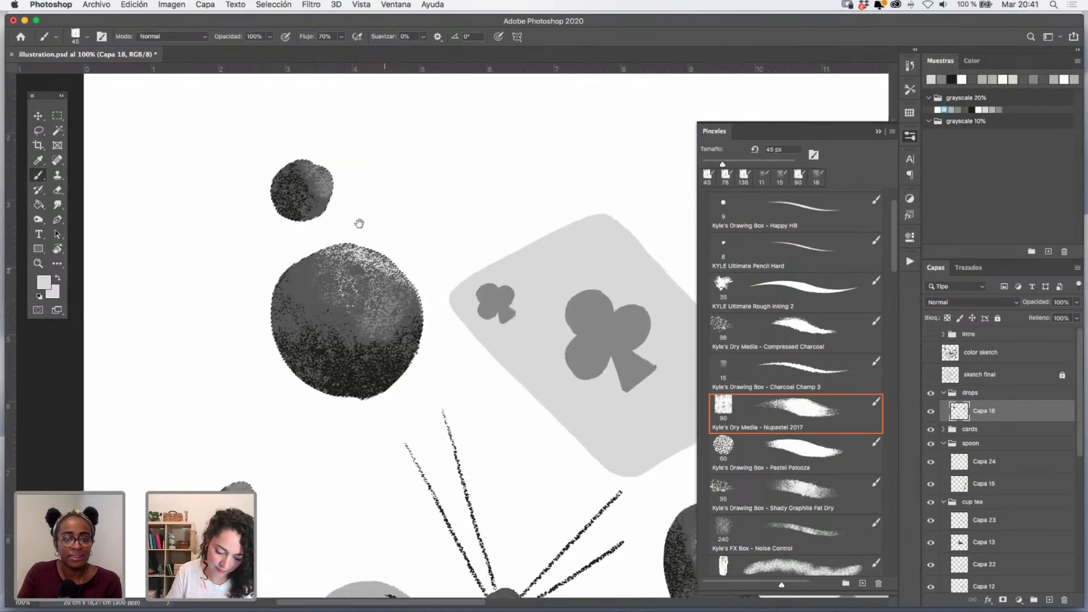
left_click(39, 263)
left_click(438, 352, "alt")
left_click(438, 352, "alt")
left_click(438, 351, "alt")
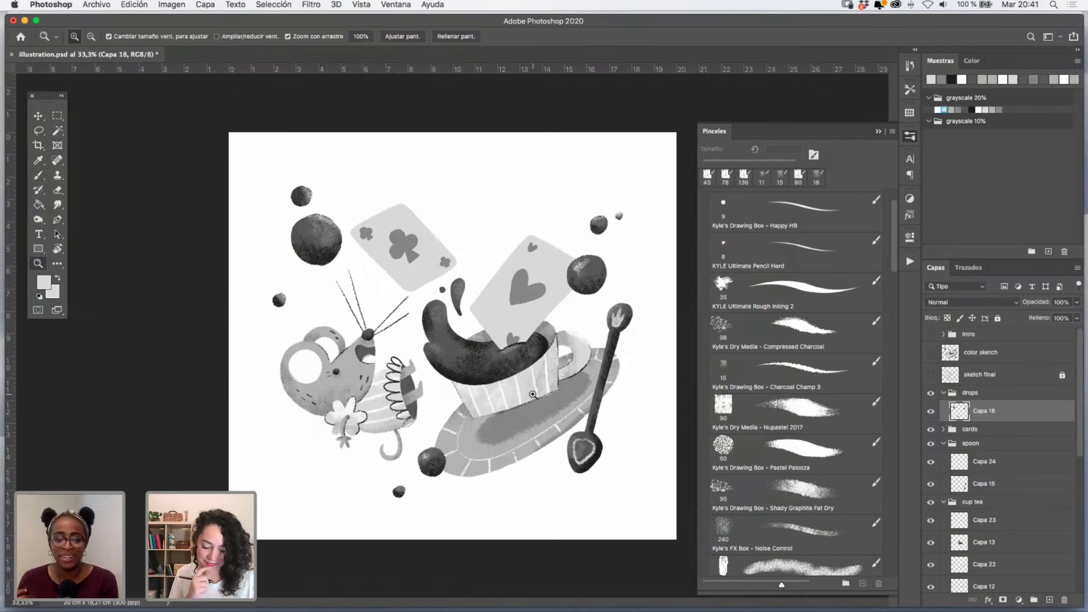
- Load the outline of the cards layer Capa 16 as a selection, add a new layer above Capa 17 and clear the selection
left_click(532, 331)
left_click(538, 323)
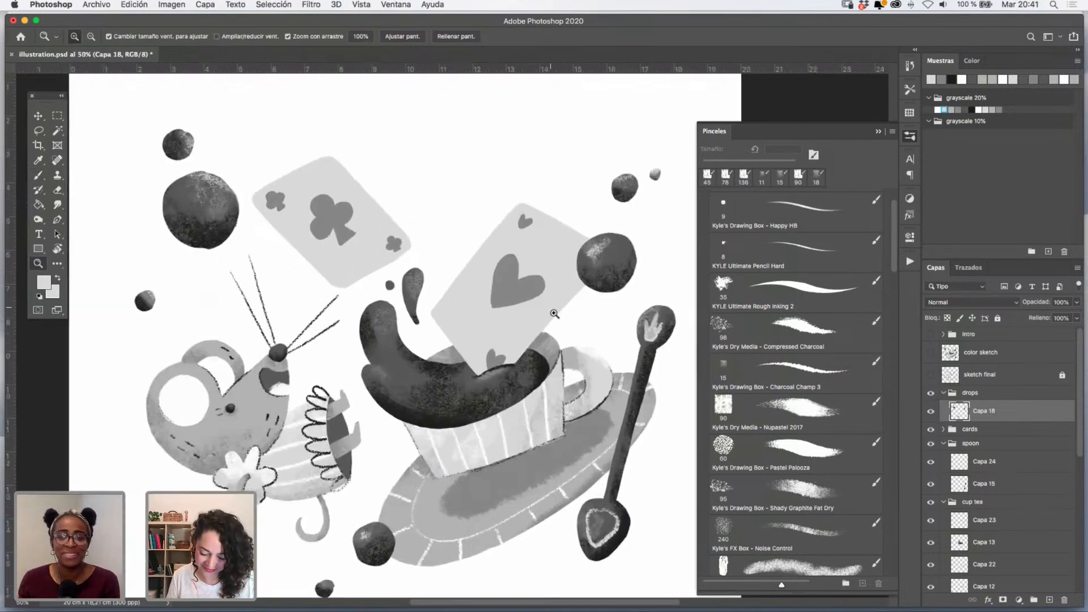
left_click(544, 309)
key("v")
left_click(539, 316)
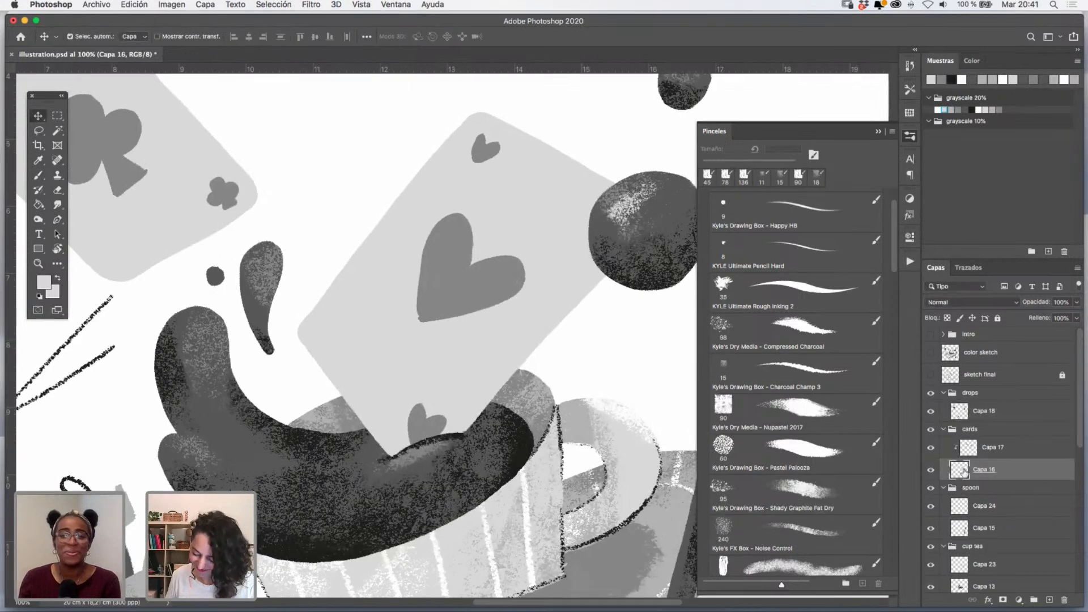
left_click(959, 469, "super")
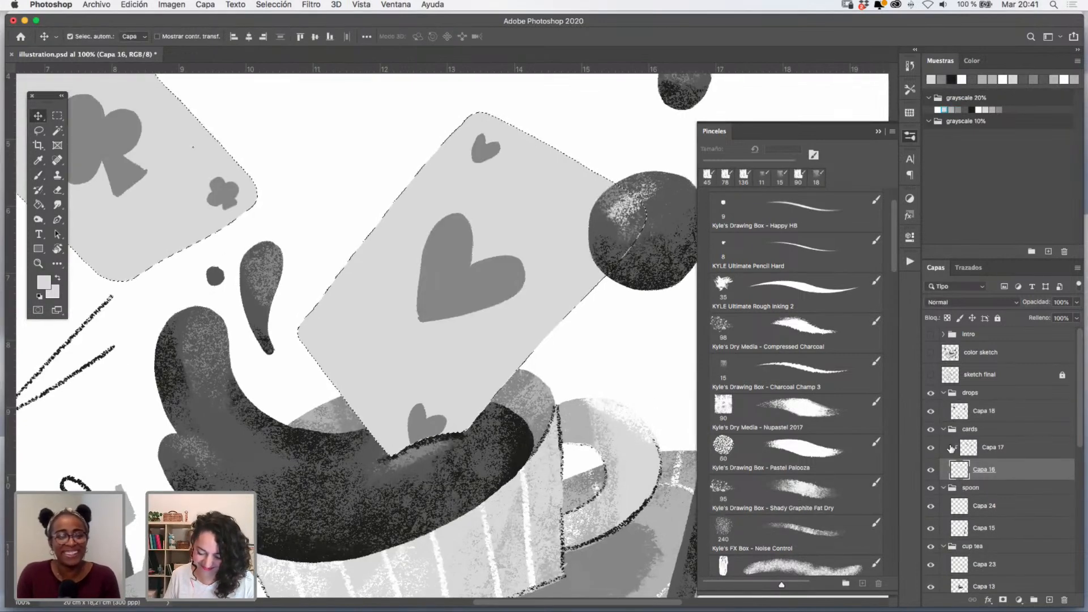
left_click(989, 448)
left_click(1049, 599)
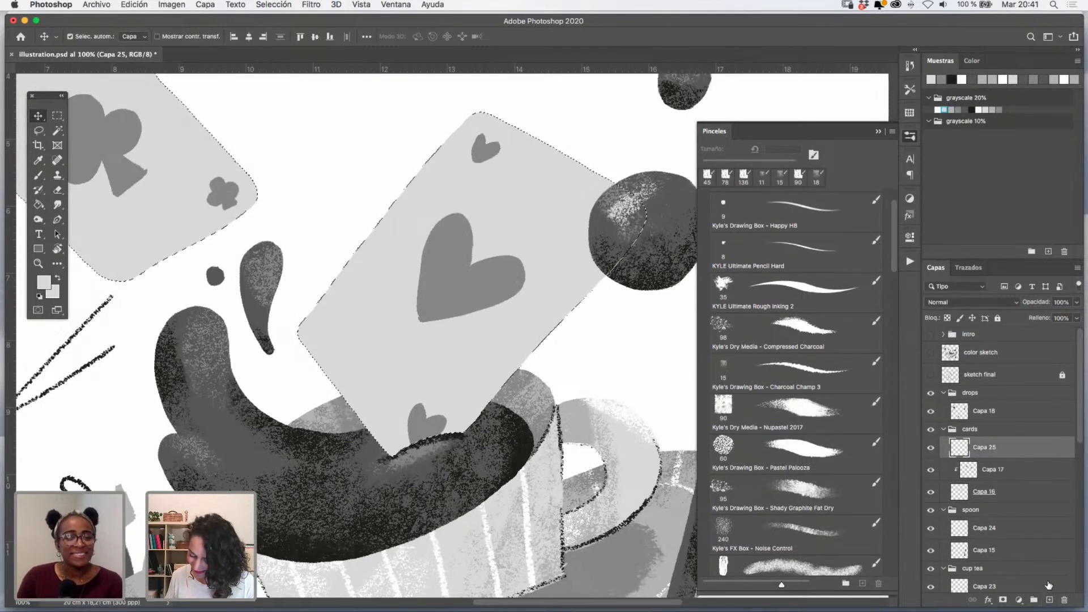
key("super+d")
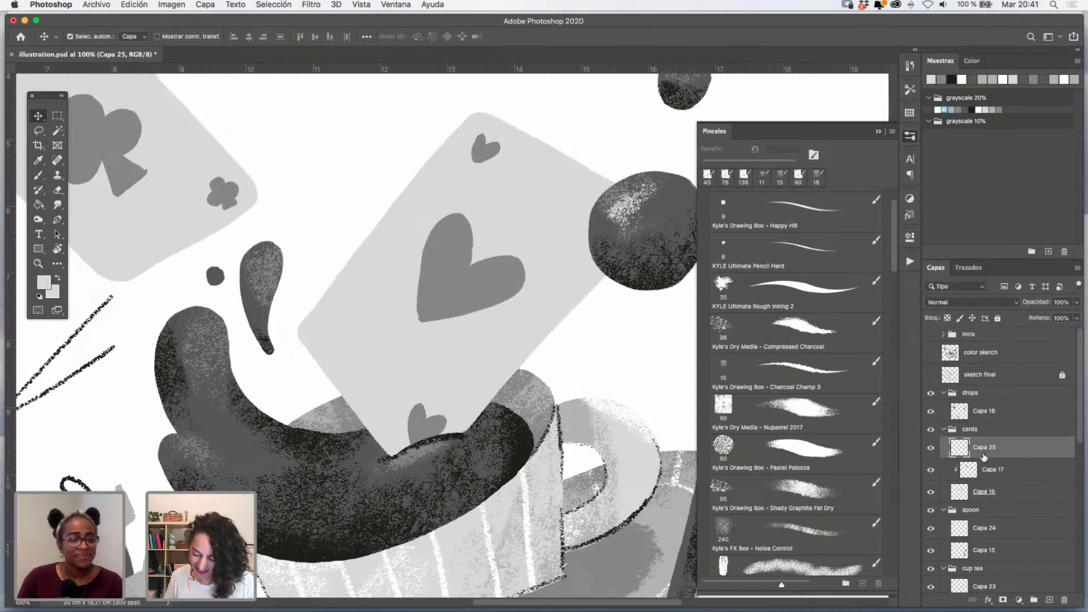
- Merge the card layers Capa 17 and Capa 16, and check the merged layer by toggling its visibility
left_click(1000, 473)
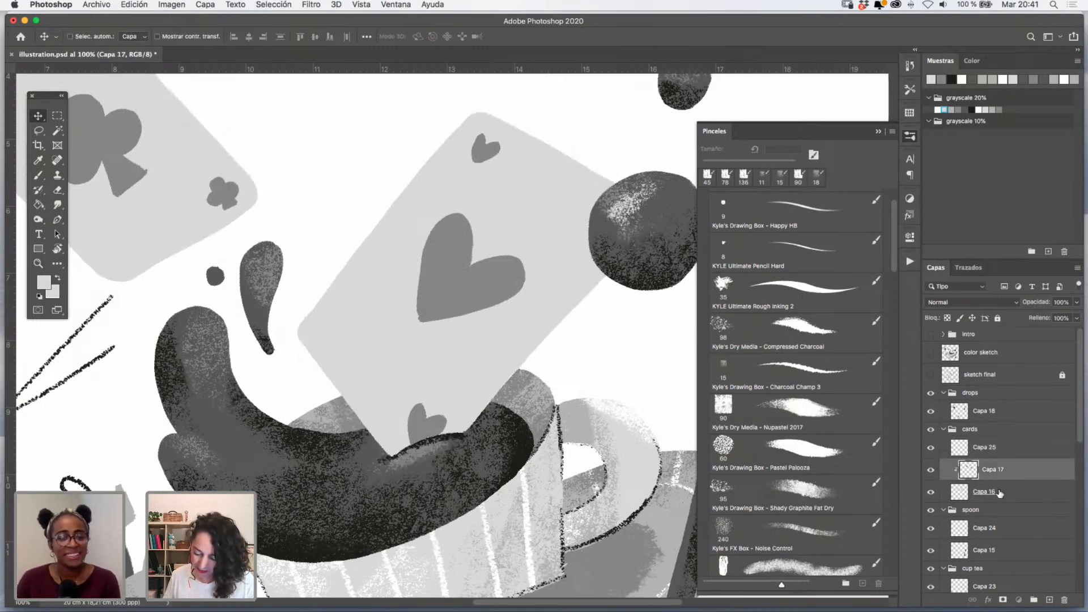
left_click(1000, 491, "shift")
key("super+e")
left_click(931, 472)
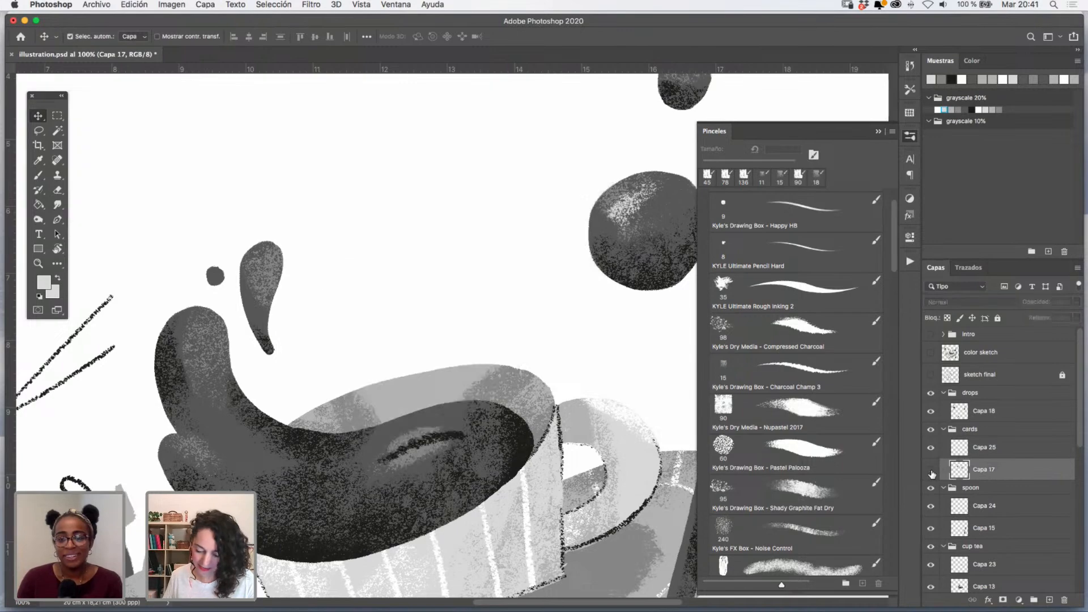
left_click(932, 473)
- Collapse the brush presets list and bring both playing cards into view
left_click(878, 131)
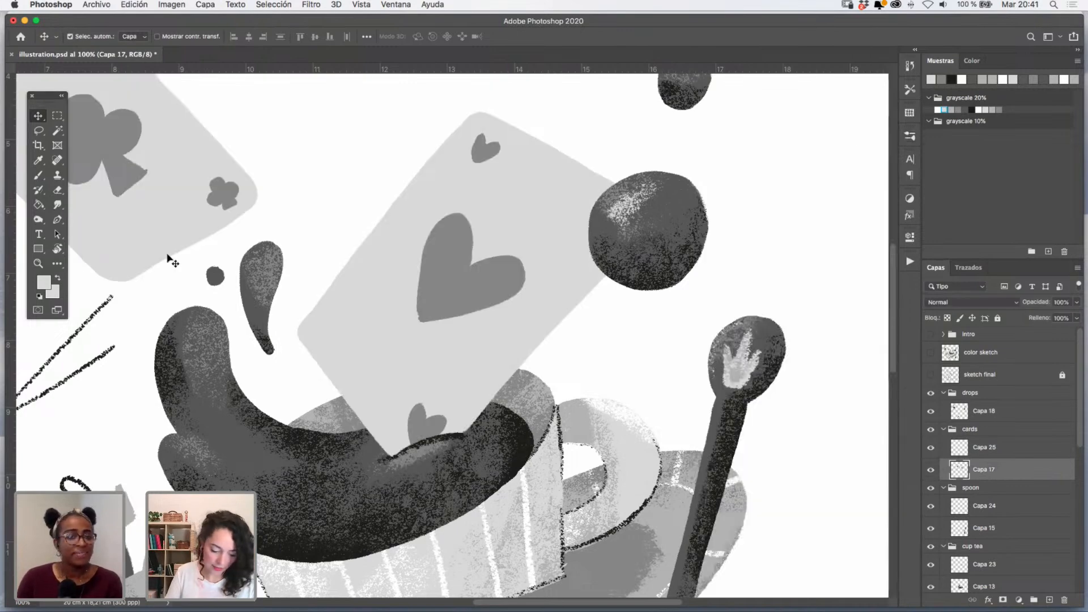
key("z")
left_click(462, 286, "alt")
left_click_drag(504, 326, 565, 359)
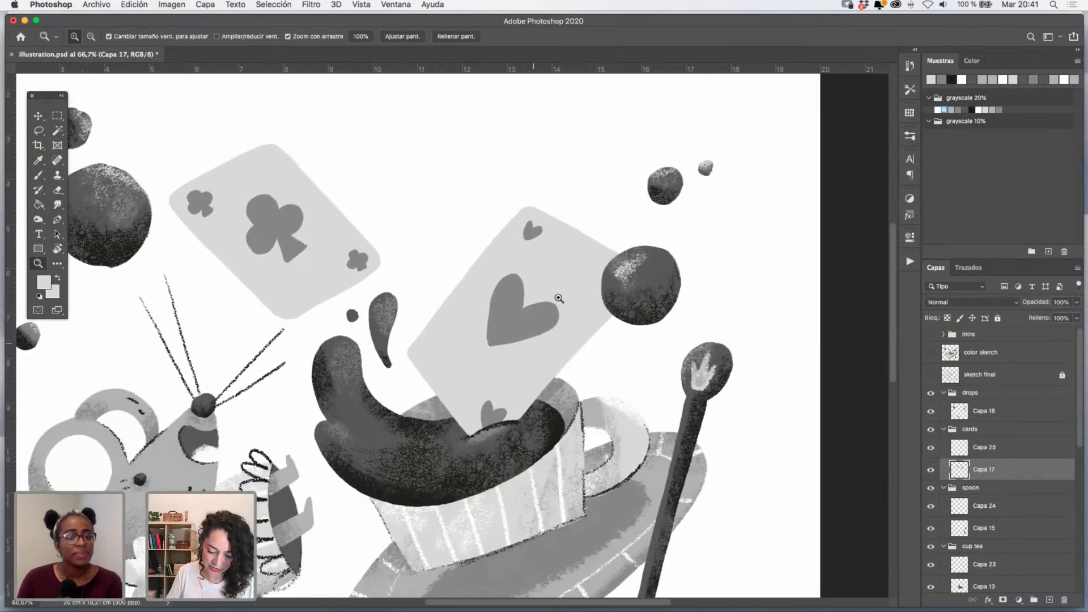
- Check layer Capa 17 by toggling its visibility, and load its outline as a selection with layer Capa 25 active
left_click(931, 472)
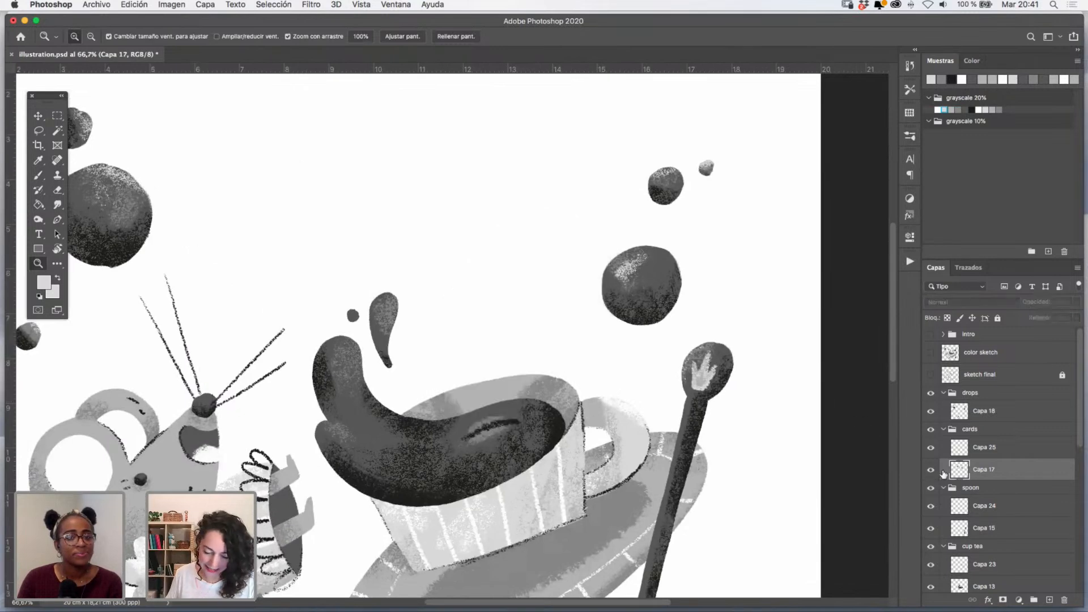
left_click(931, 472)
left_click(1000, 451)
left_click(958, 469, "super")
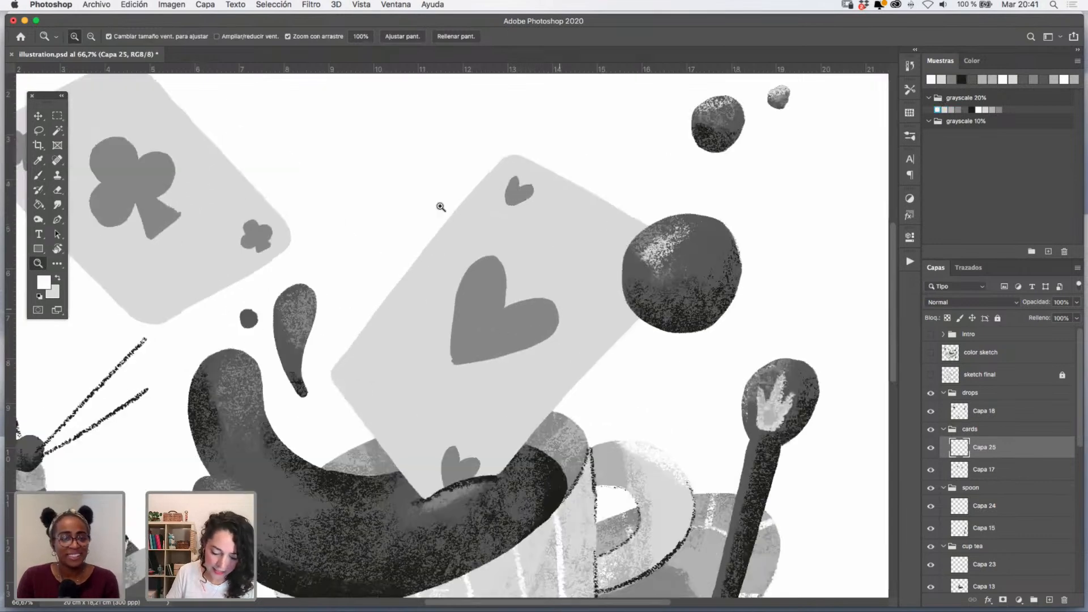
- Paint white pastel texture on the upper left and upper right areas of the heart card at 152 px
left_click(561, 306)
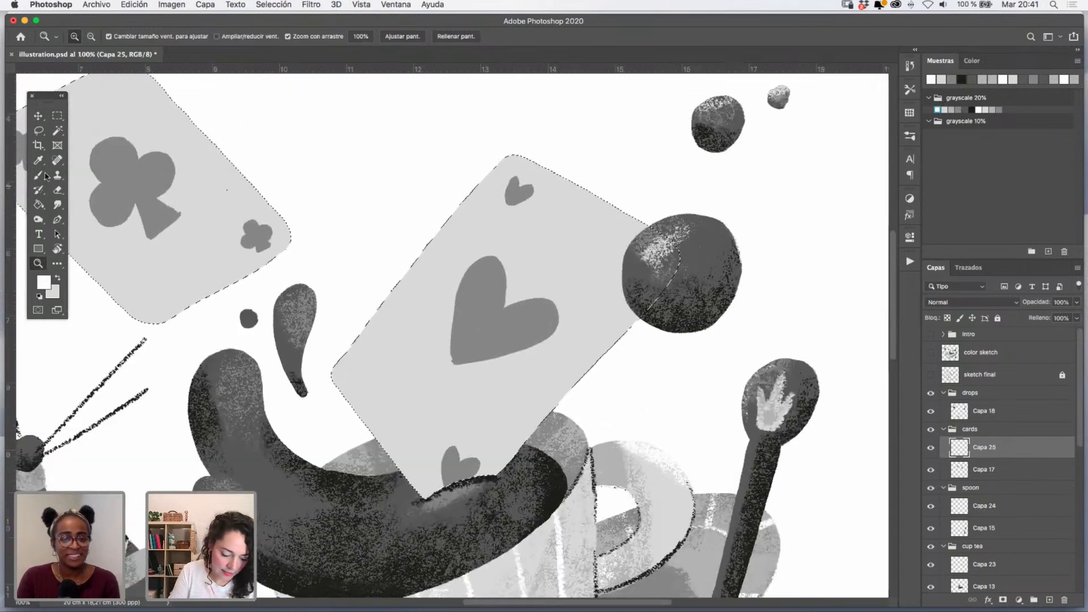
left_click(40, 175)
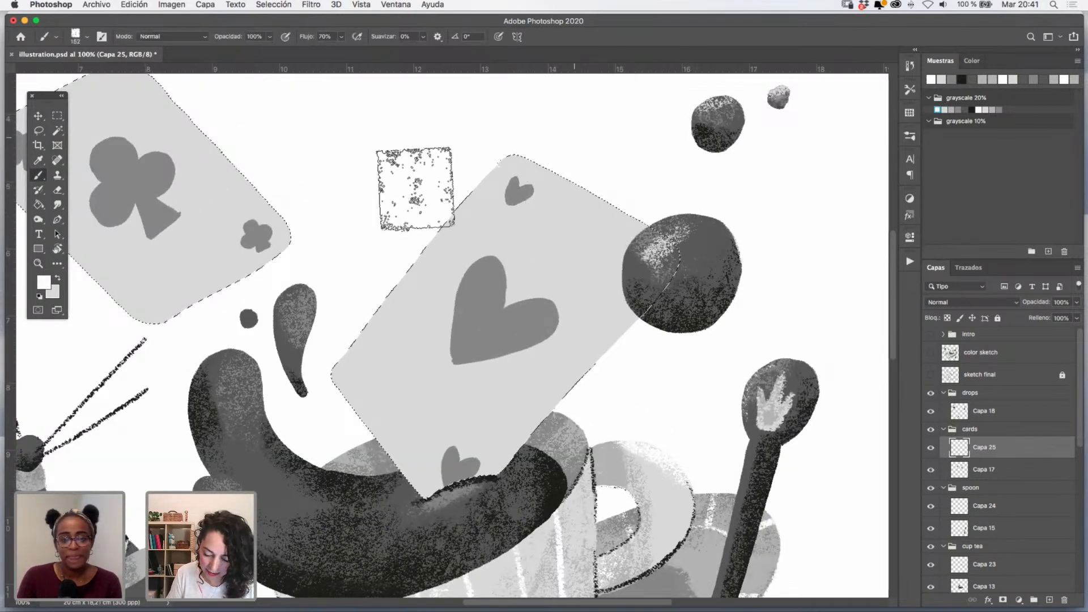
mouse_move(415, 189)
left_mouse_down()
mouse_move(444, 192)
mouse_move(464, 214)
mouse_move(352, 311)
mouse_move(442, 266)
mouse_move(359, 356)
left_mouse_up()
mouse_move(493, 235)
left_mouse_down()
mouse_move(601, 202)
mouse_move(546, 202)
mouse_move(612, 169)
mouse_move(478, 228)
mouse_move(550, 244)
mouse_move(453, 246)
mouse_move(394, 343)
mouse_move(380, 389)
mouse_move(363, 388)
mouse_move(407, 258)
left_mouse_up()
- Paint white pastel texture along the upper edges of the club card
key("space")
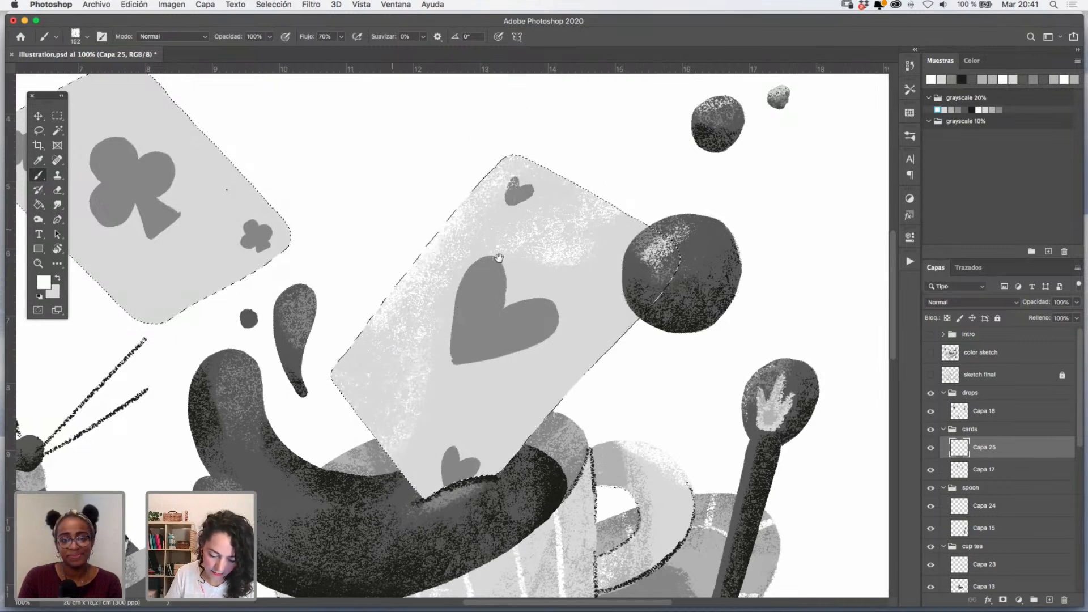
mouse_move(499, 258)
left_mouse_down()
mouse_move(688, 309)
mouse_move(699, 332)
left_mouse_up()
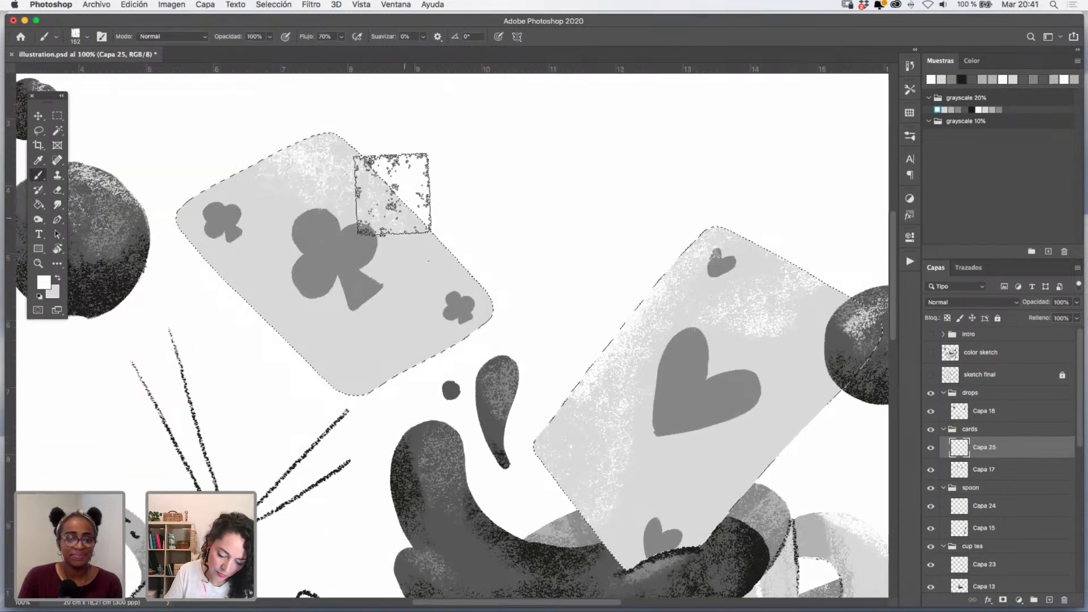
mouse_move(392, 194)
left_mouse_down()
mouse_move(324, 161)
mouse_move(404, 130)
mouse_move(347, 169)
mouse_move(265, 153)
mouse_move(240, 178)
left_mouse_up()
left_click_drag(401, 229, 413, 281)
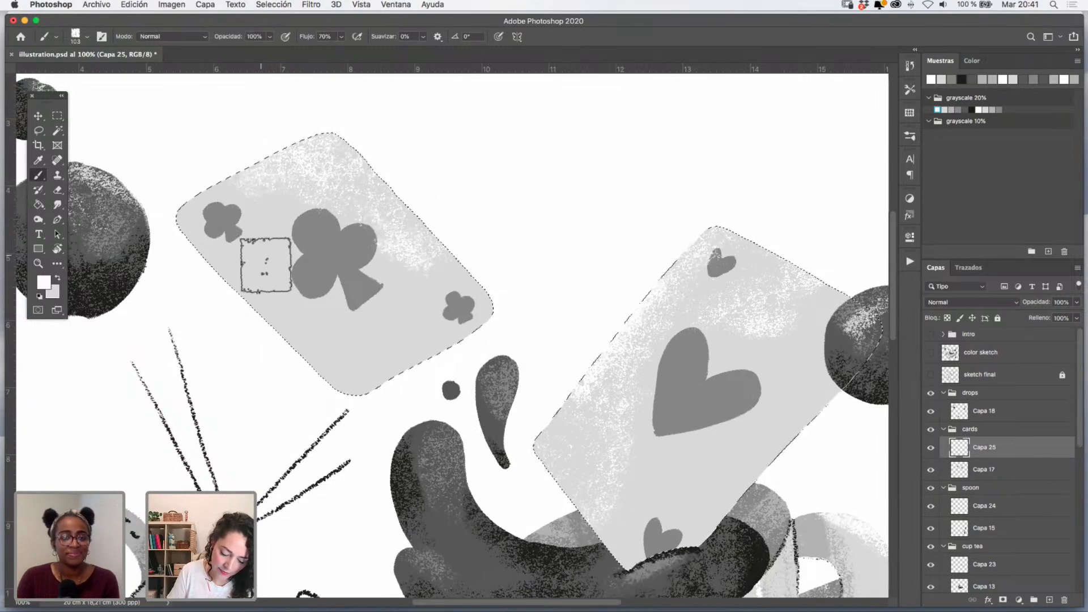
left_click_drag(476, 311, 417, 263)
- Shade the lower right edge of the heart card with medium-light gray pastel texture at 103 px
left_click(952, 110)
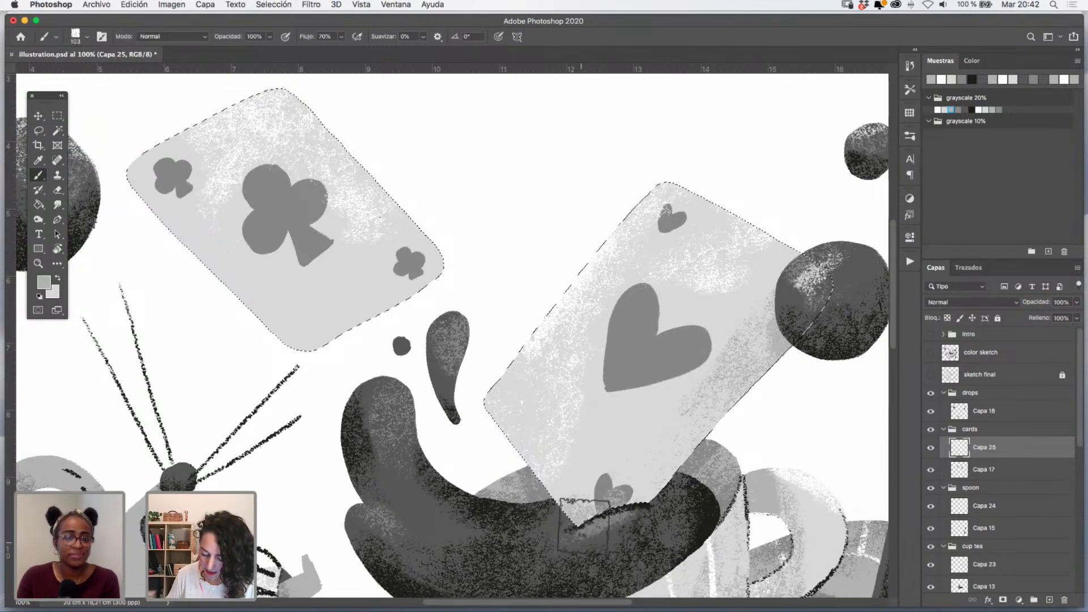
left_click_drag(489, 393, 540, 444)
left_click_drag(199, 282, 355, 401)
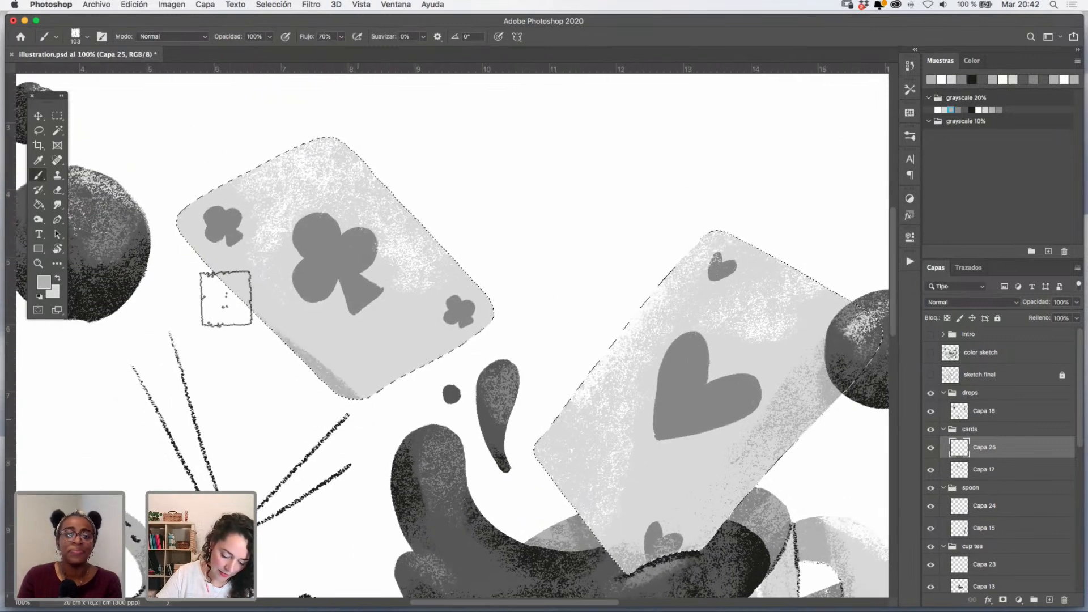
- Try several gray pastel shading strokes along the club card's lower left edge and undo them
left_click_drag(226, 299, 363, 403)
mouse_move(207, 273)
left_mouse_down()
mouse_move(389, 393)
mouse_move(413, 384)
mouse_move(342, 362)
mouse_move(530, 455)
left_mouse_up()
key("super+z")
left_click_drag(241, 300, 397, 398)
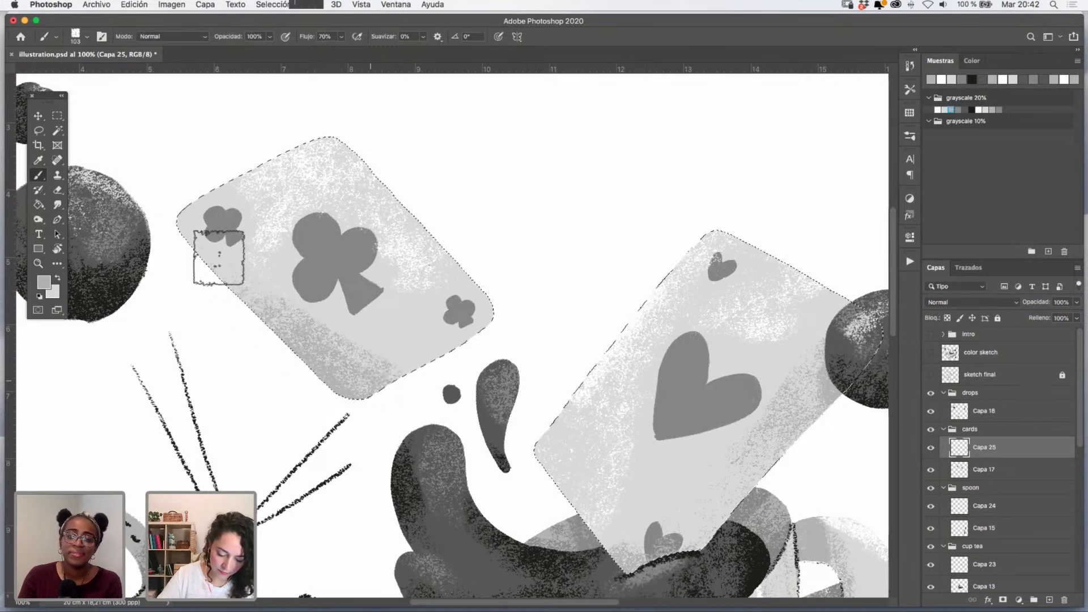
left_click_drag(219, 258, 458, 394)
key("super+z")
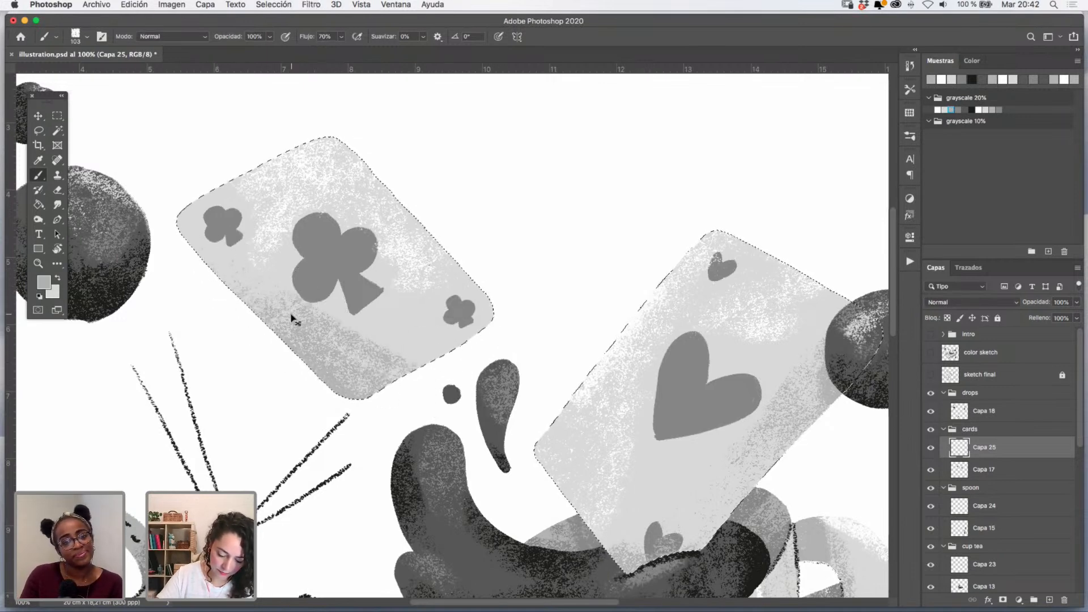
key("super+z")
key("super+z")
key("super+z")
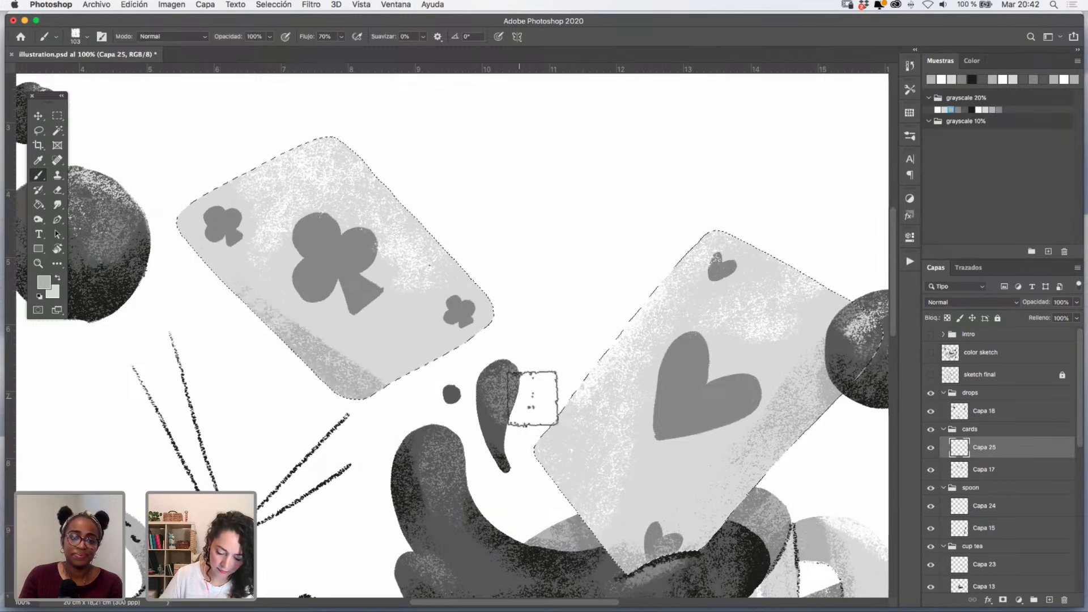
key("super+z")
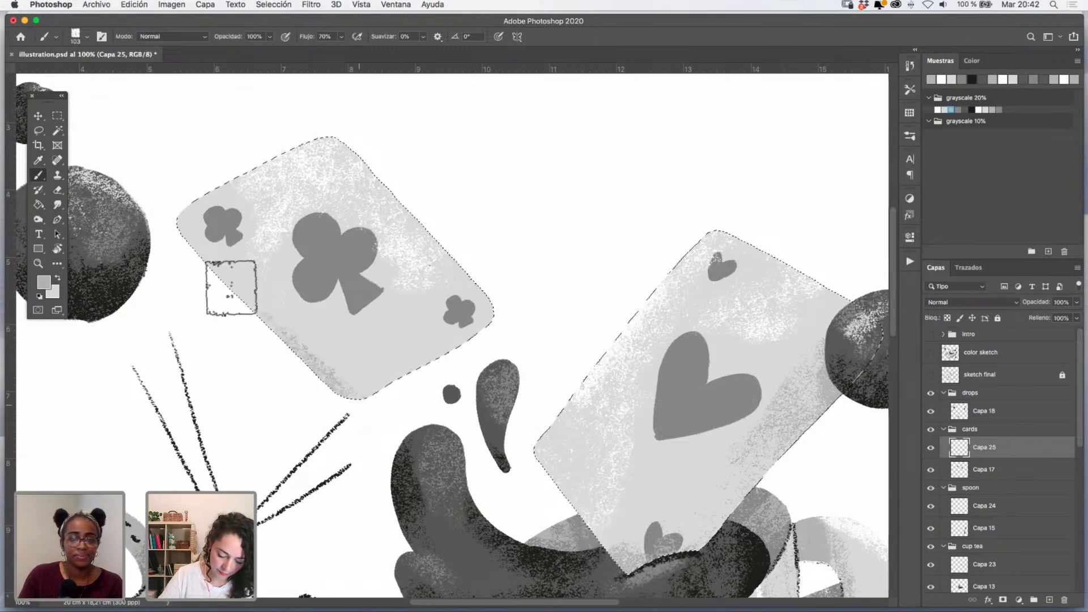
- Shade the club card's lower left edge with gray pastel texture at 103 px and clear the selection
left_click_drag(231, 288, 379, 374)
left_click(38, 264)
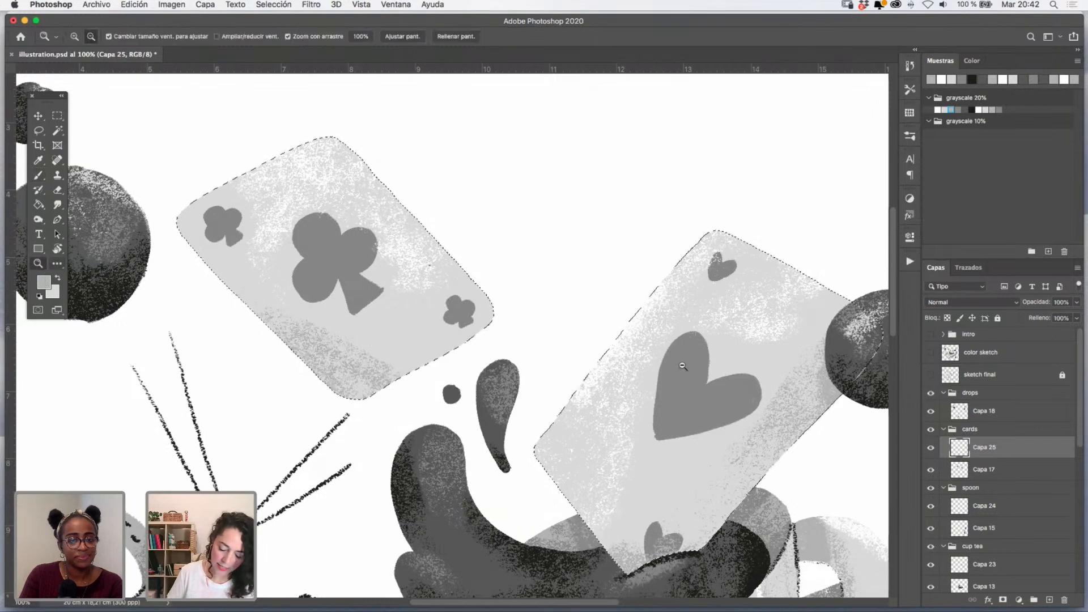
left_click(687, 365, "alt")
left_click(689, 365, "alt")
left_click_drag(695, 378, 625, 318)
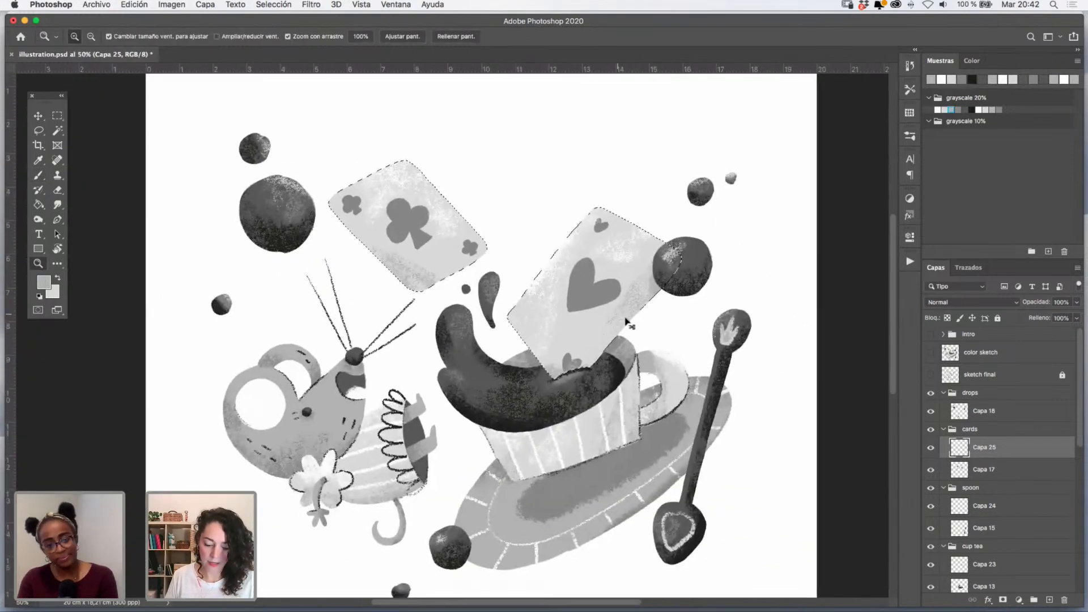
left_click(600, 310)
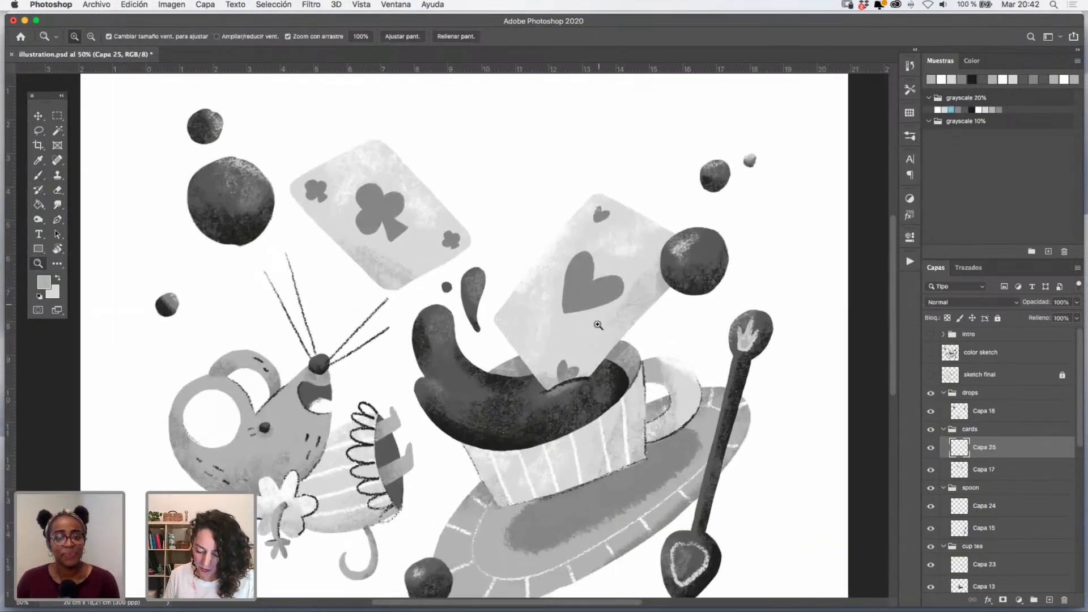
- Select the card layer Capa 17 directly from the heart card and check it by toggling its visibility
left_click(597, 306)
key("v")
left_click(604, 400)
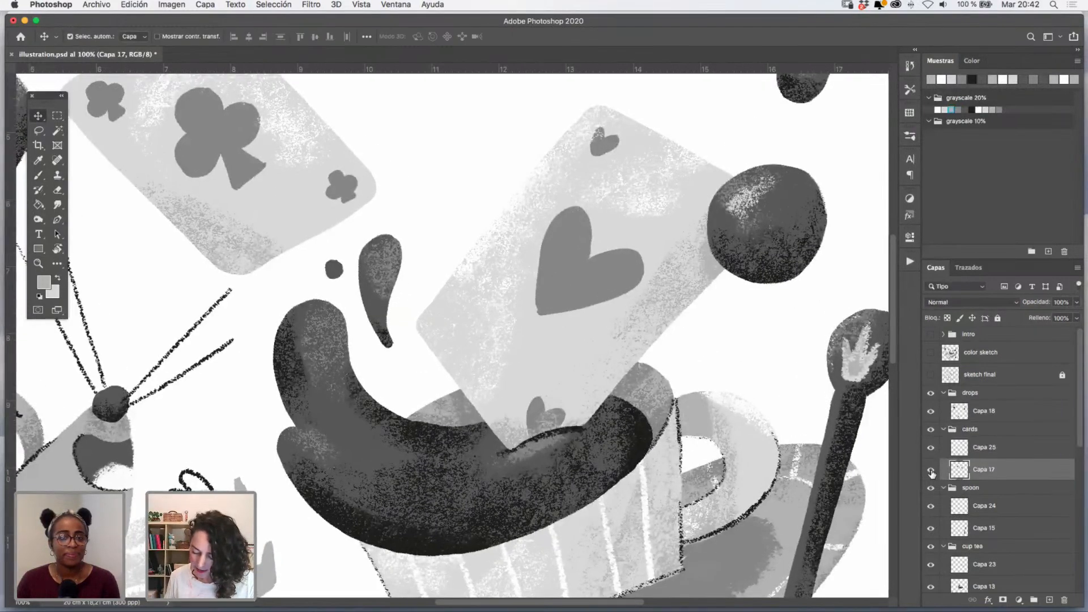
left_click(931, 470)
left_click(931, 470)
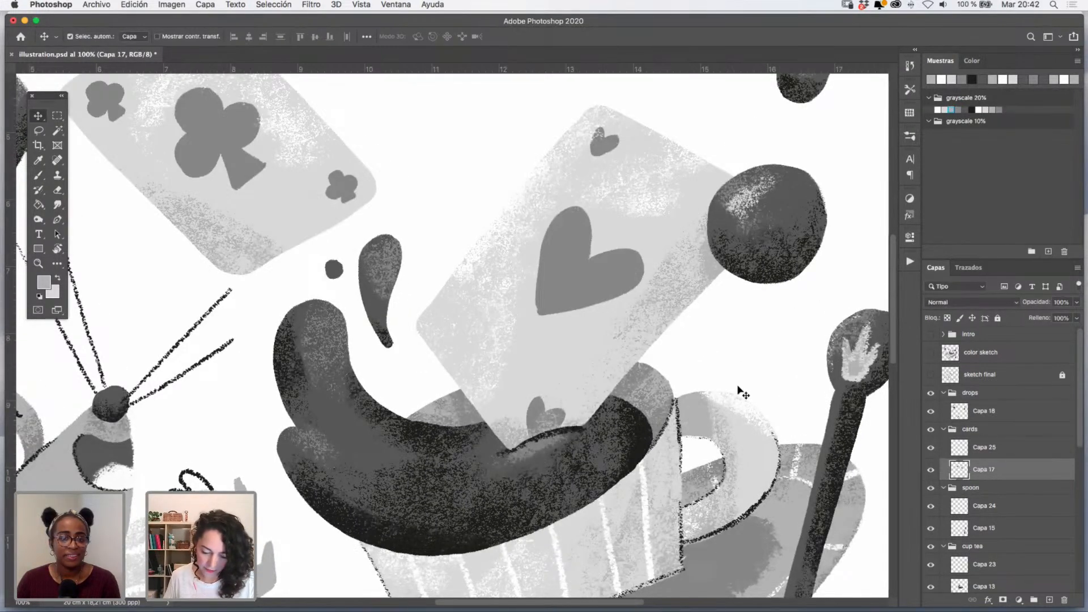
scroll(593, 328, "up", 2)
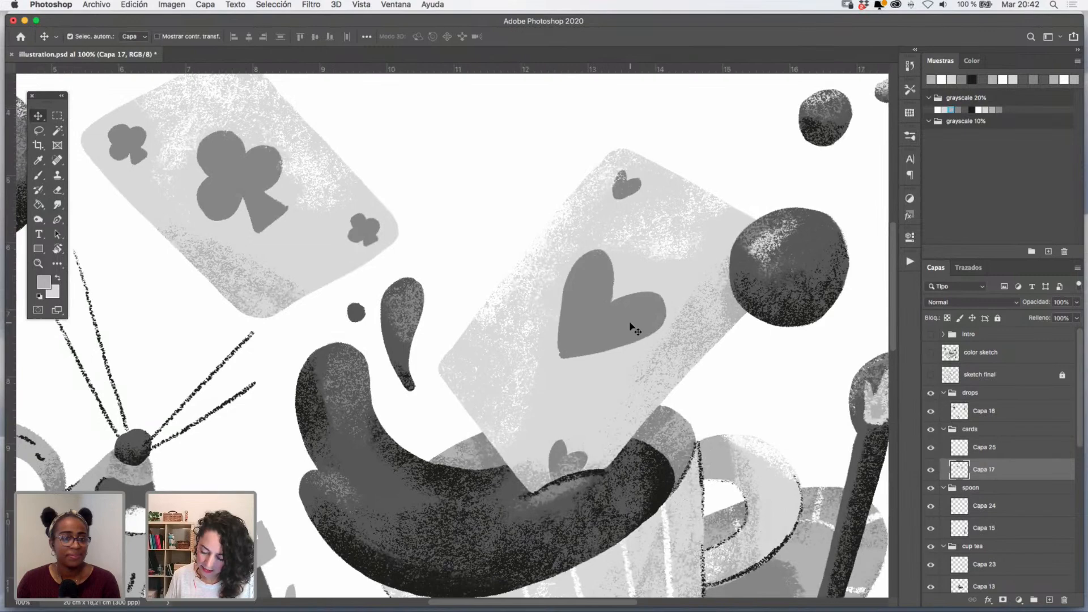
left_click(930, 469)
left_click(930, 470)
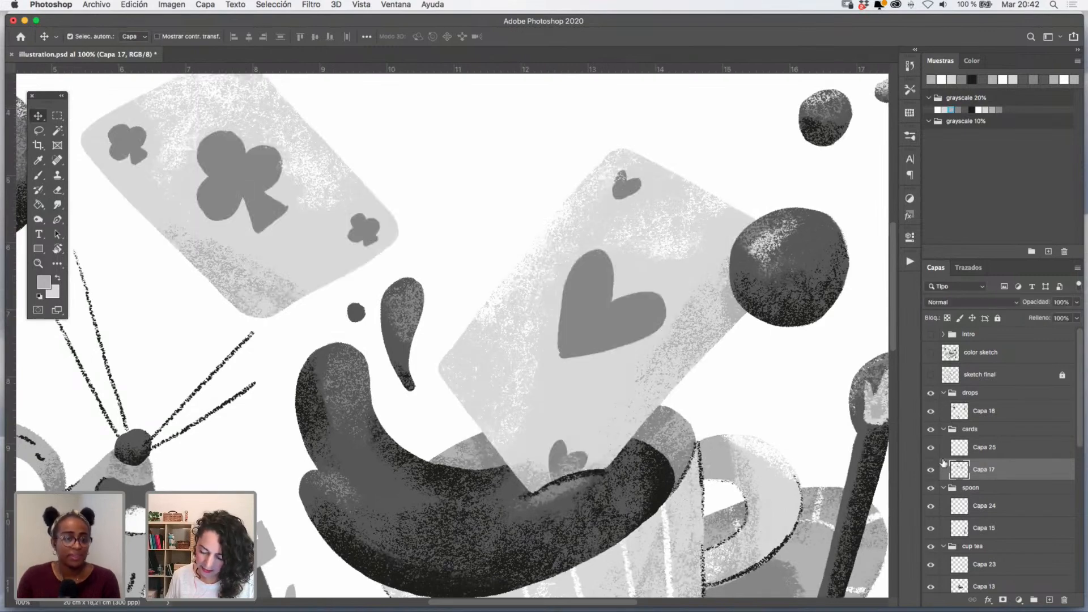
- Choose a mid-gray swatch from the grayscale 20% group and the brush preset Kyle's Drawing Box - Charcoal Champ 3
left_click(958, 110)
left_click(43, 173)
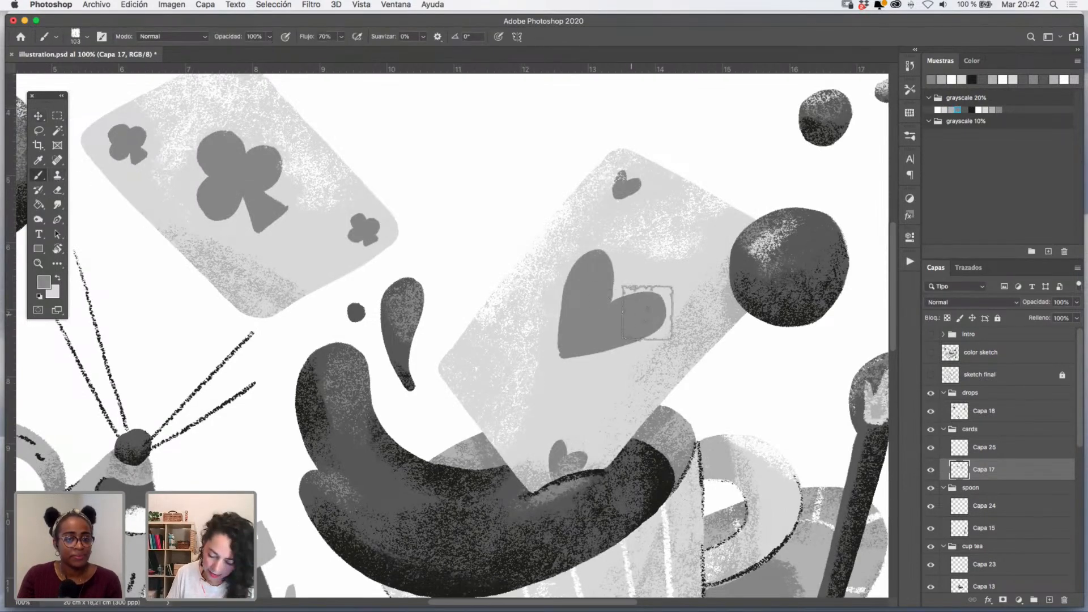
left_click(907, 140)
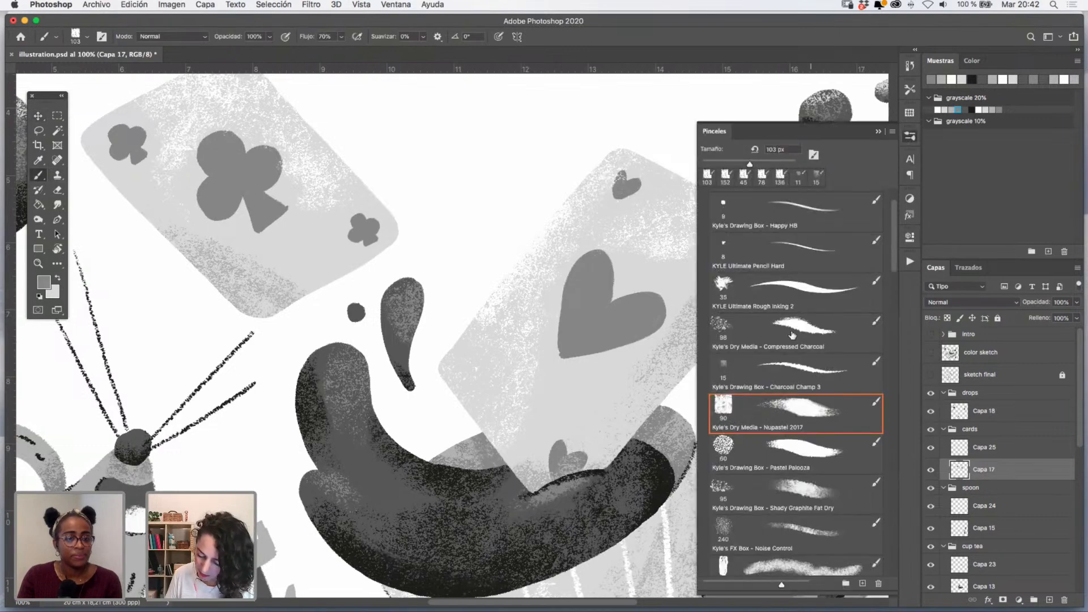
left_click(788, 372)
left_click(878, 131)
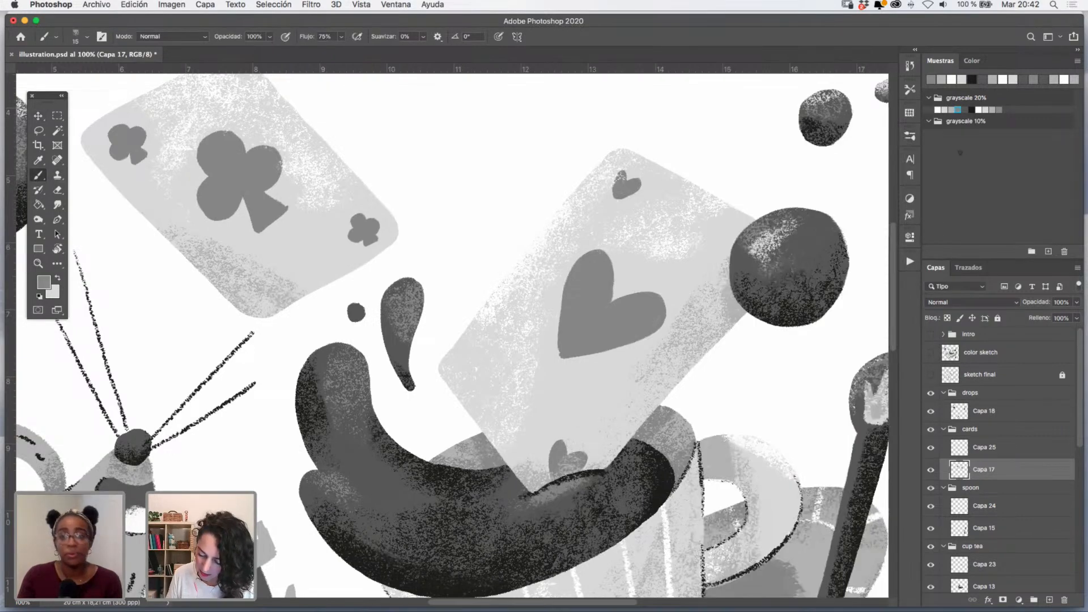
- Try a lighter gray charcoal stroke on the large heart and undo it
left_click(952, 109)
left_click_drag(592, 254, 578, 292)
key("super+z")
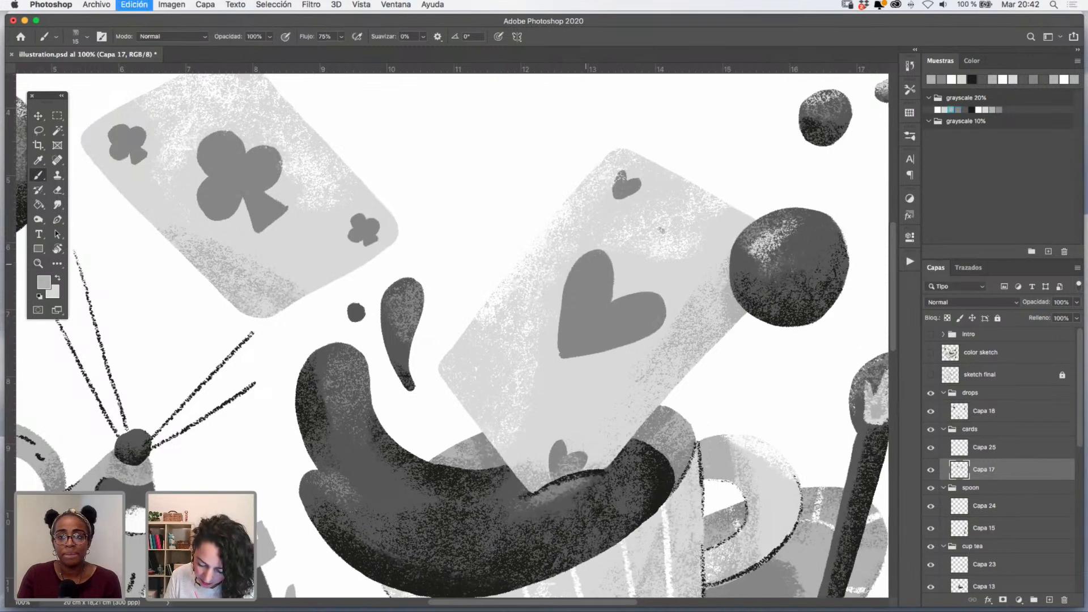
- Shade the lower edge of the large heart and the right side of the small heart below it with dark gray charcoal
left_click(957, 109)
left_click(965, 109)
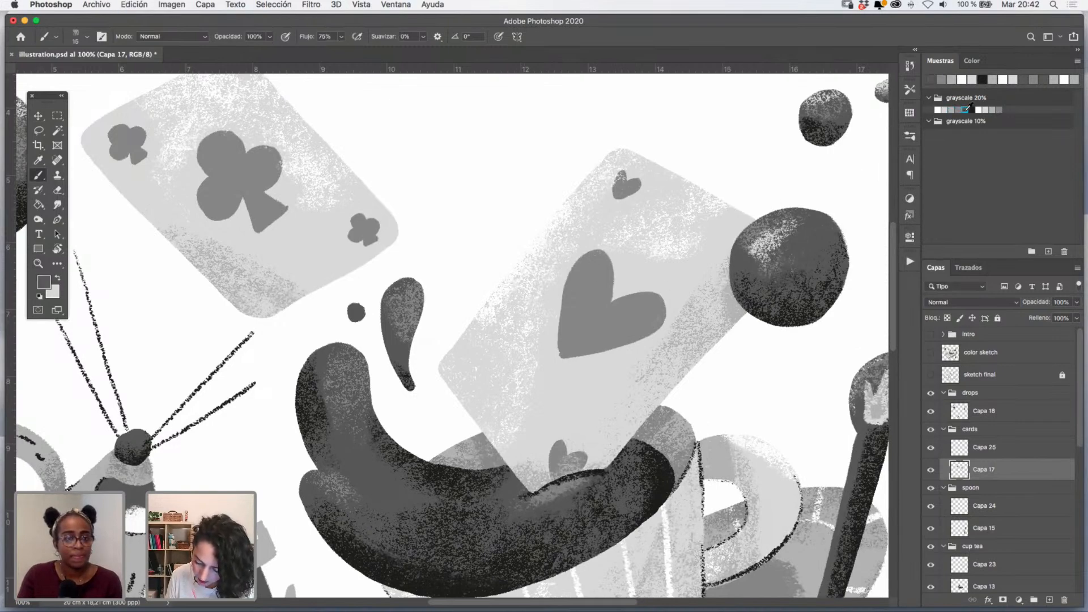
left_click(38, 263)
left_click_drag(637, 355, 648, 354)
left_click(648, 354)
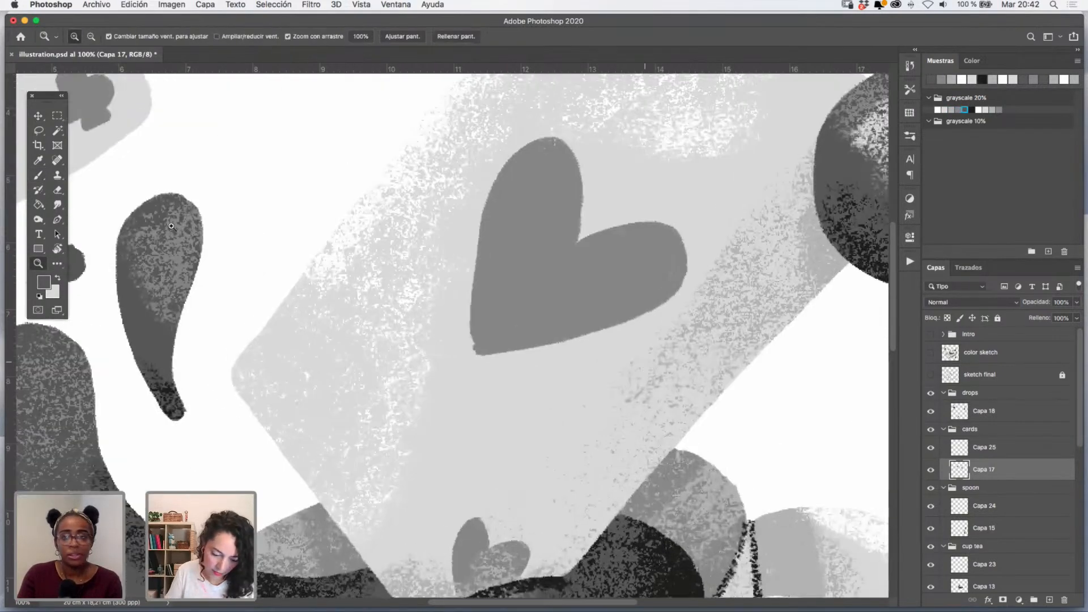
key("b")
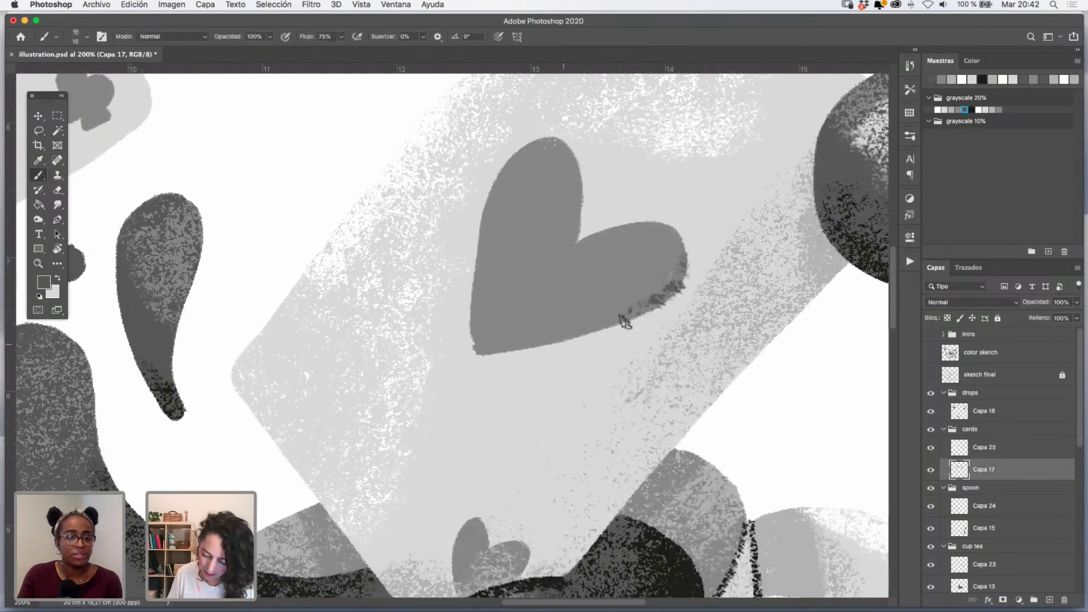
left_click(910, 136)
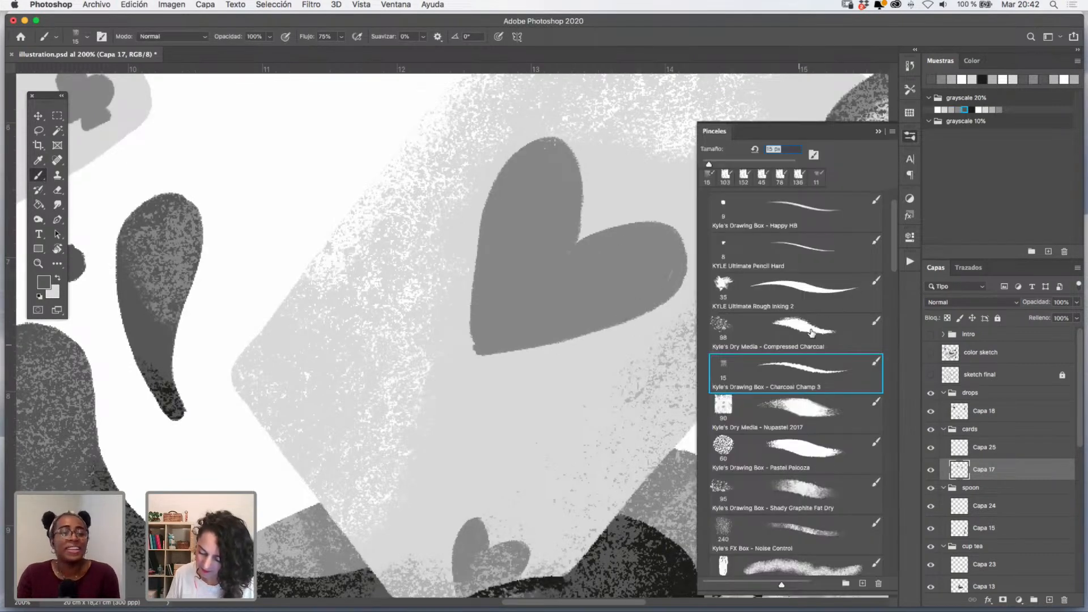
left_click(879, 131)
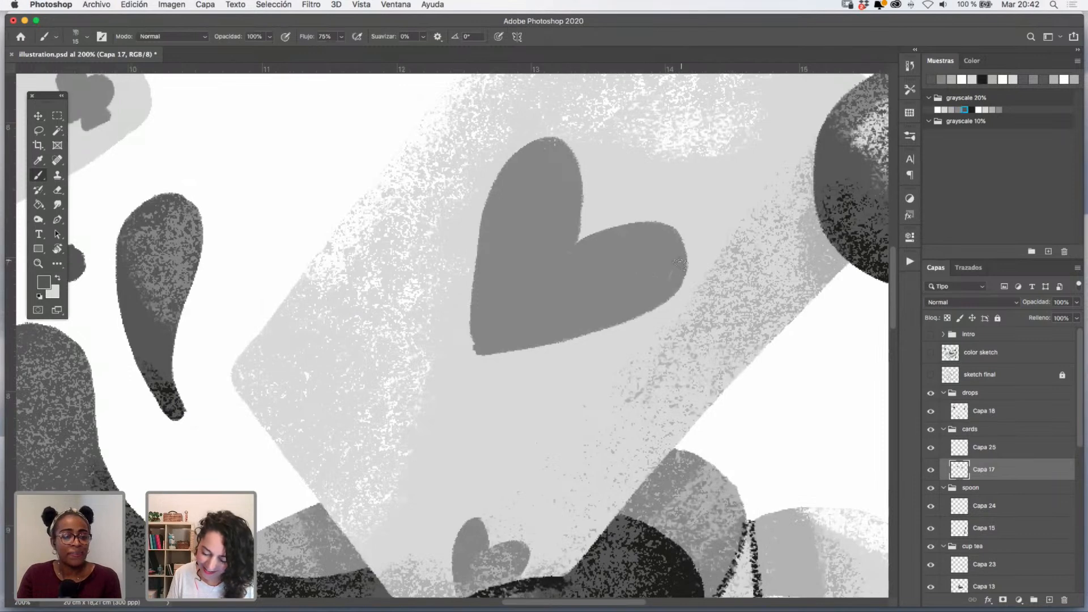
mouse_move(680, 264)
left_mouse_down()
mouse_move(644, 311)
mouse_move(488, 349)
mouse_move(622, 321)
mouse_move(572, 300)
left_mouse_up()
mouse_move(515, 538)
left_mouse_down()
mouse_move(512, 575)
mouse_move(525, 550)
left_mouse_up()
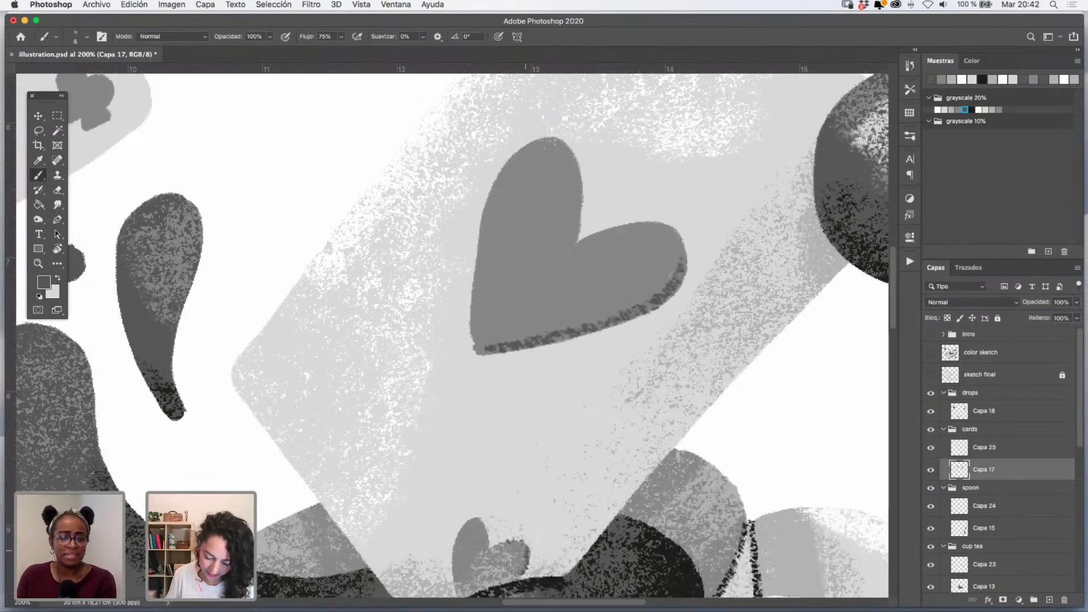
- Extend the dark gray charcoal lines around the large heart's tip, right lobe and left side
left_click_drag(488, 348, 470, 350)
mouse_move(590, 237)
left_mouse_down()
mouse_move(669, 224)
mouse_move(694, 262)
mouse_move(674, 296)
left_mouse_up()
mouse_move(475, 299)
left_mouse_down()
mouse_move(486, 221)
mouse_move(483, 262)
left_mouse_up()
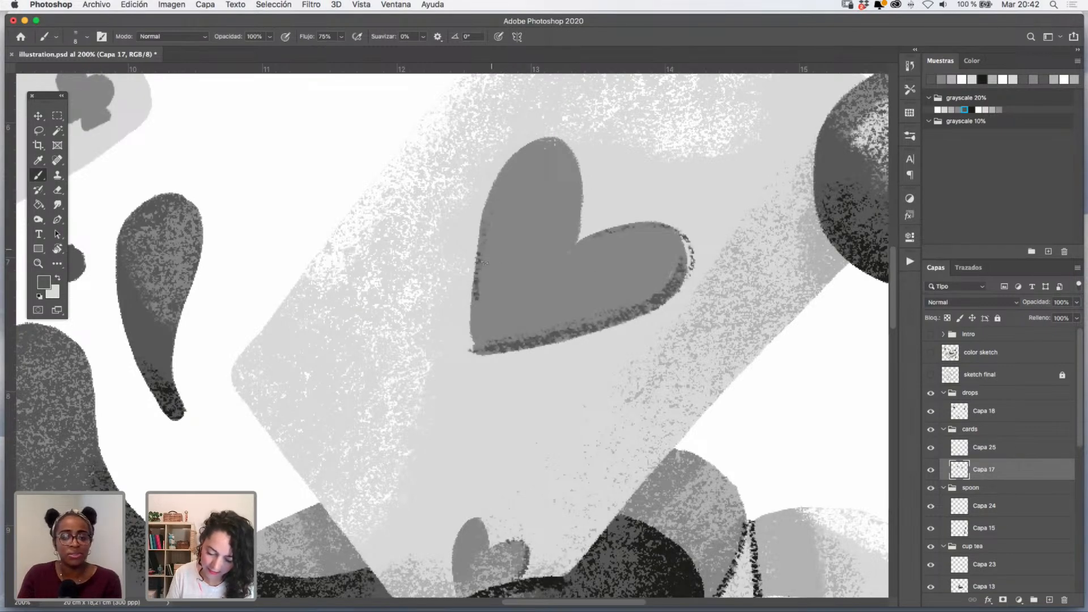
- Paint dark gray charcoal edges on the large club's left lobes and stem and on the small club near the card's lower right corner
left_click_drag(414, 197, 754, 383)
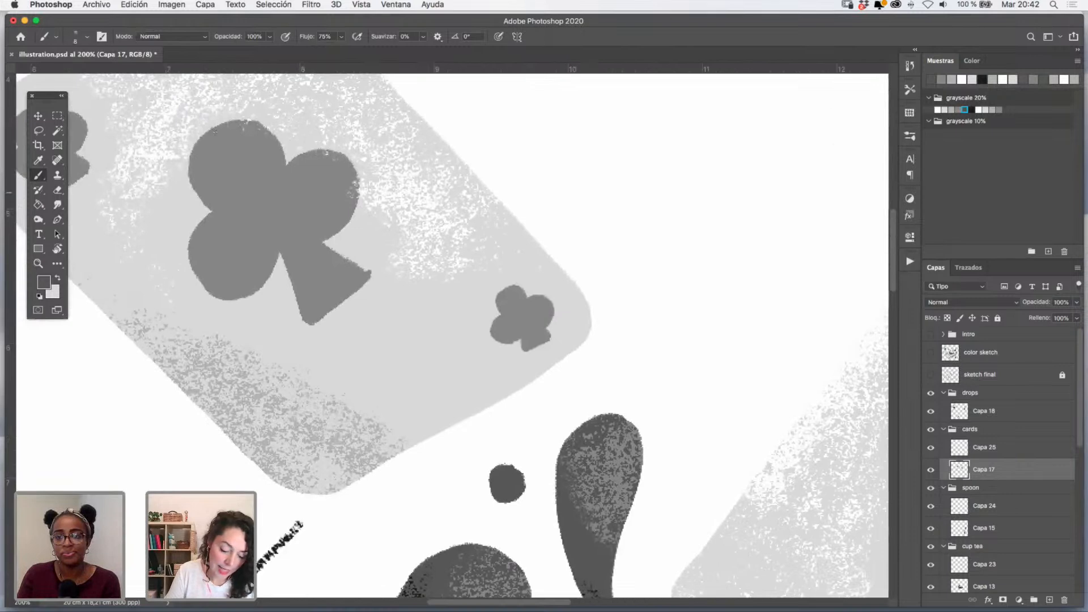
mouse_move(195, 190)
left_mouse_down()
mouse_move(214, 210)
mouse_move(189, 252)
mouse_move(204, 287)
mouse_move(229, 295)
left_mouse_up()
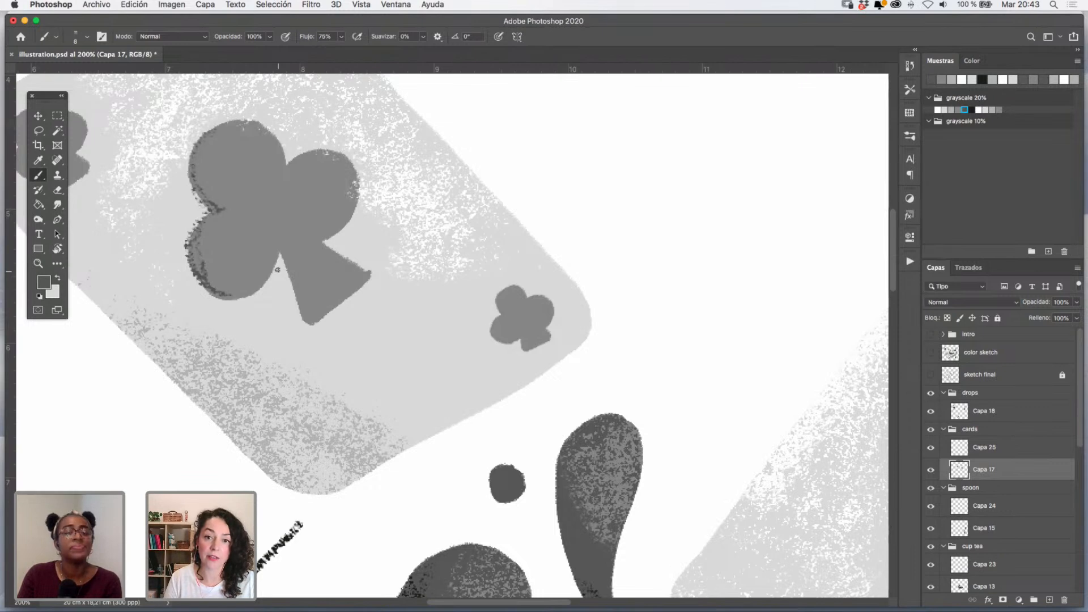
mouse_move(283, 252)
left_mouse_down()
mouse_move(305, 316)
mouse_move(357, 288)
left_mouse_up()
mouse_move(522, 286)
left_mouse_down()
mouse_move(487, 328)
mouse_move(518, 349)
mouse_move(549, 338)
left_mouse_up()
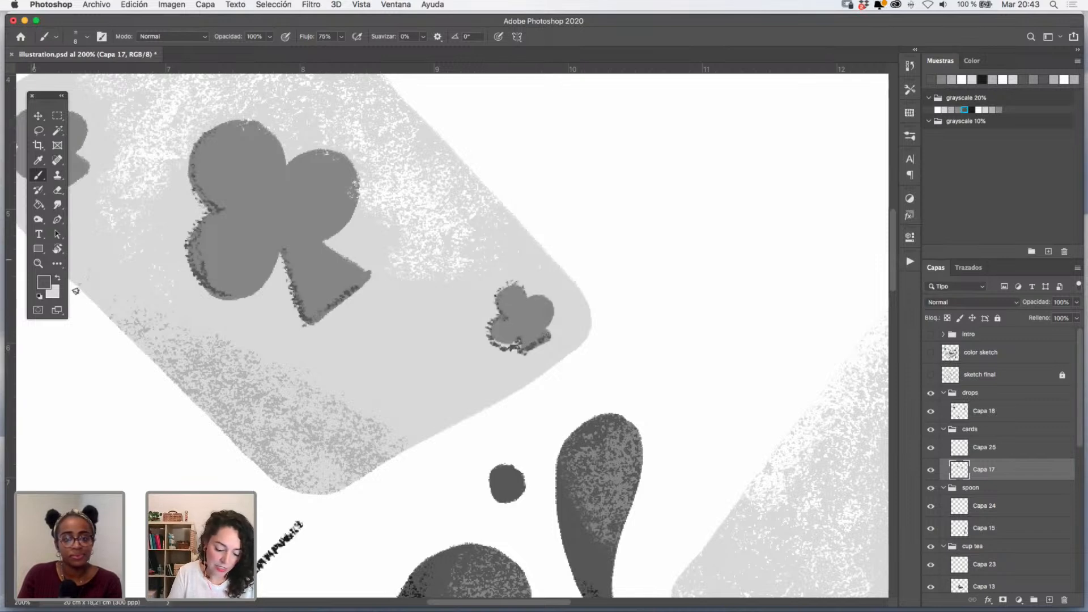
left_click(38, 263)
left_click(490, 327, "alt")
left_click(491, 326, "alt")
left_click(559, 354, "alt")
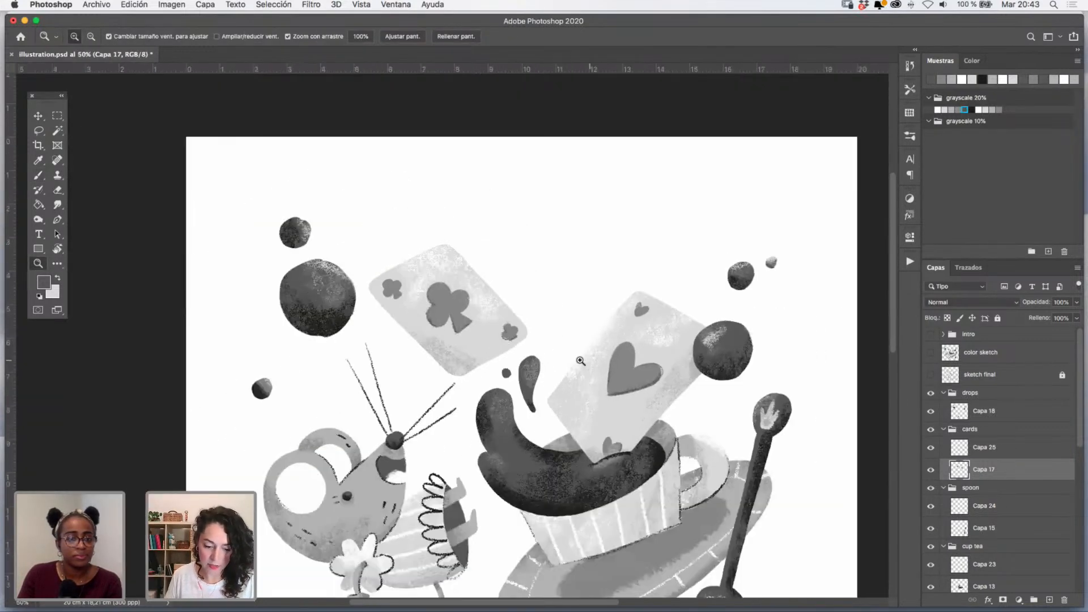
- Check the document's dimensions and resolution in the Image Size settings
key("super+i")
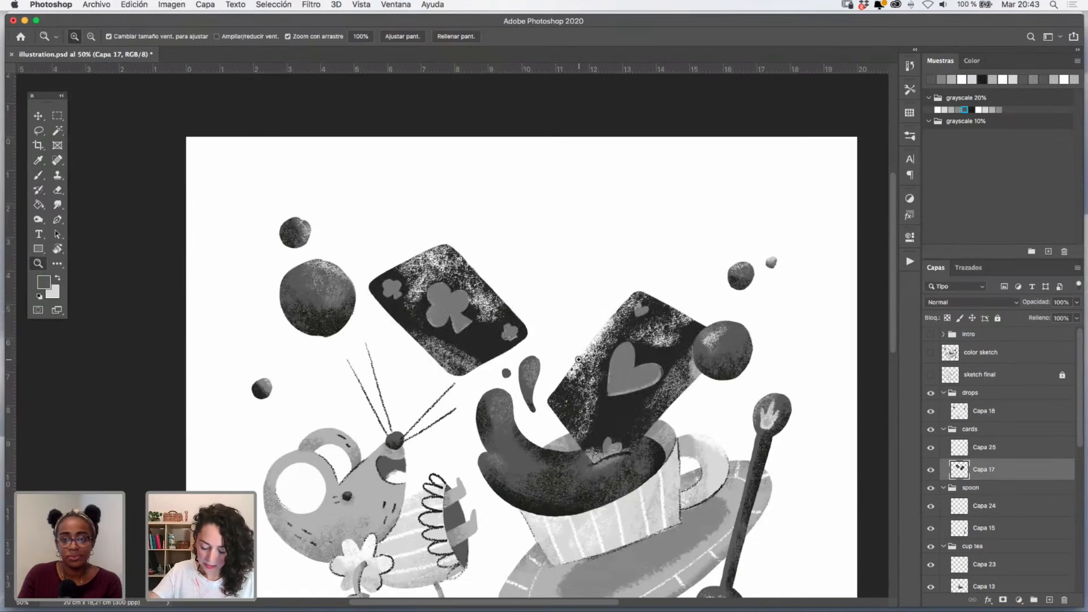
key("super+z")
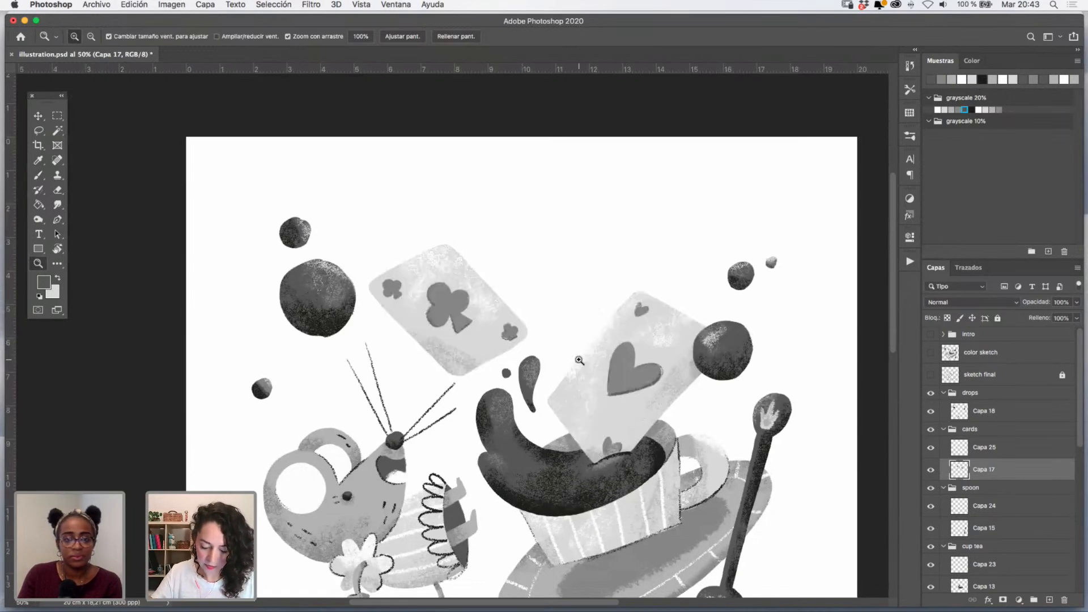
left_click(175, 5)
mouse_move(274, 28)
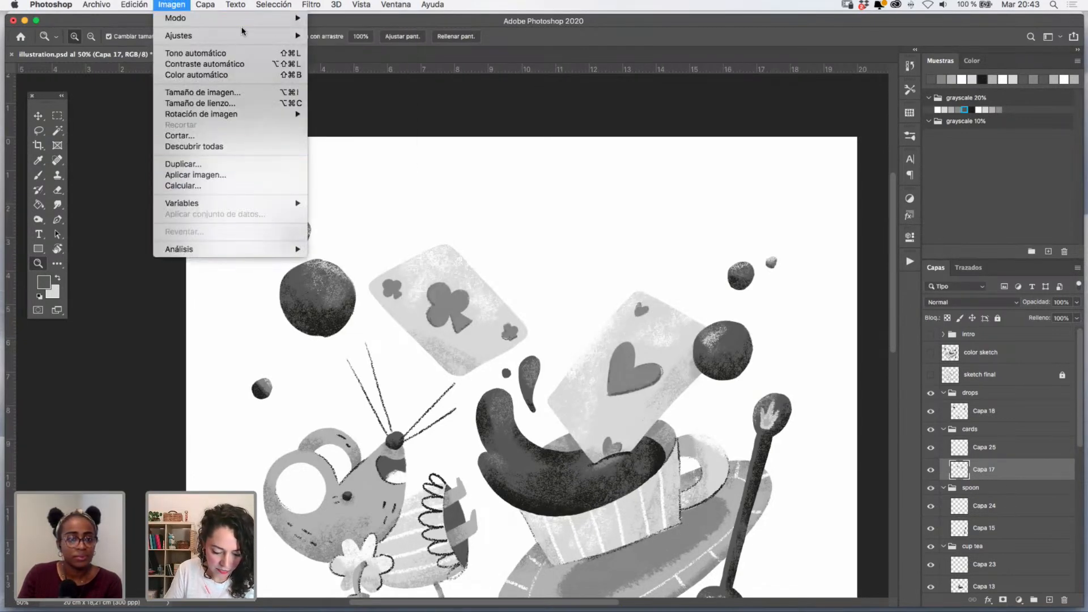
left_click(229, 91)
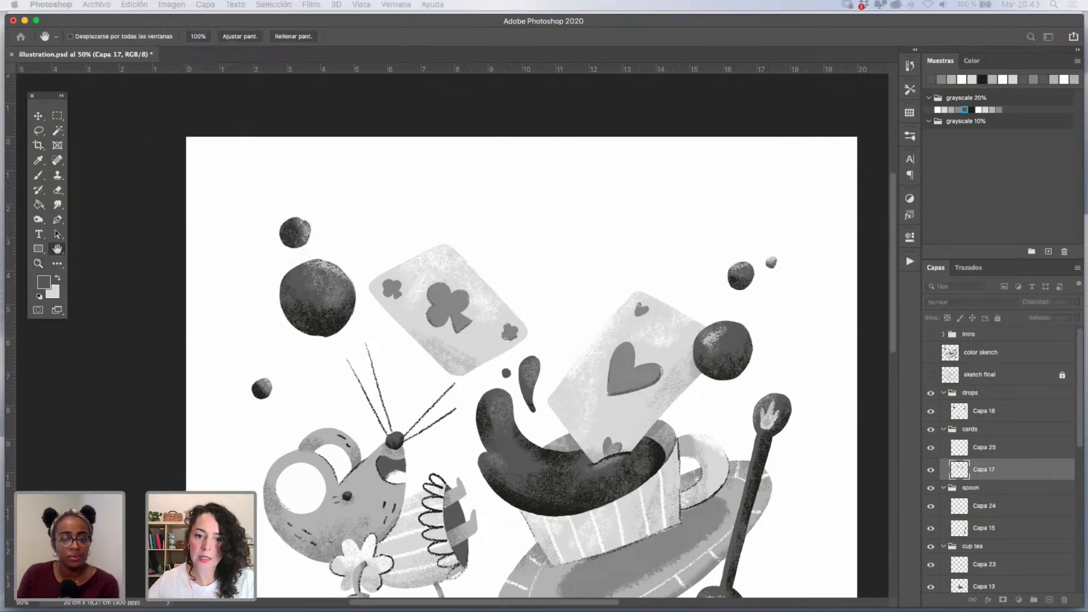
left_click_drag(541, 31, 570, 231)
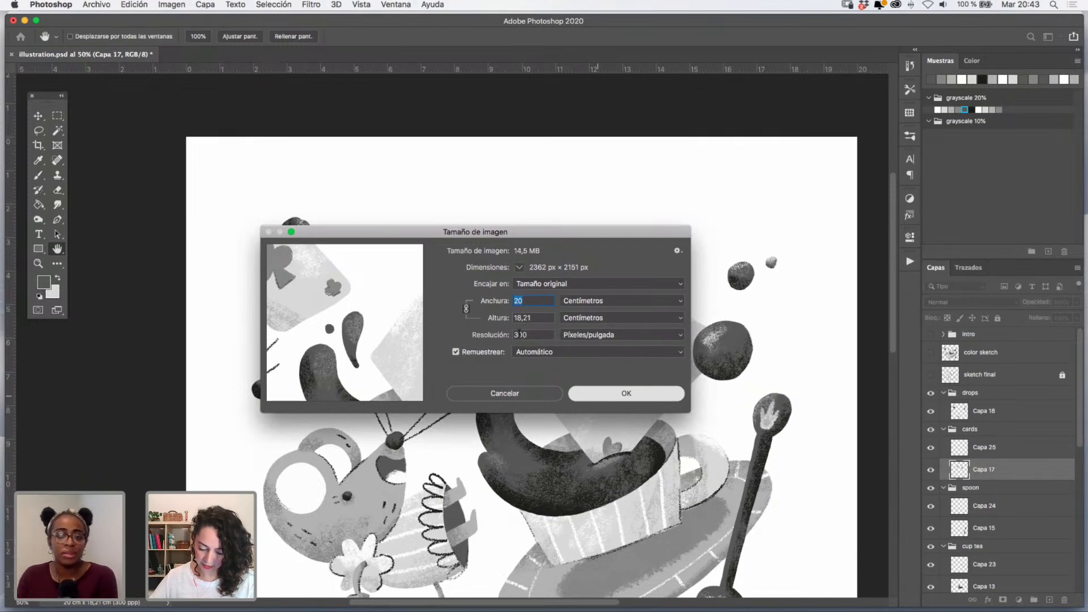
left_click(603, 399)
- Paint dark gray charcoal shading on the stems of the large club and the small club near the card's left corner
key("z")
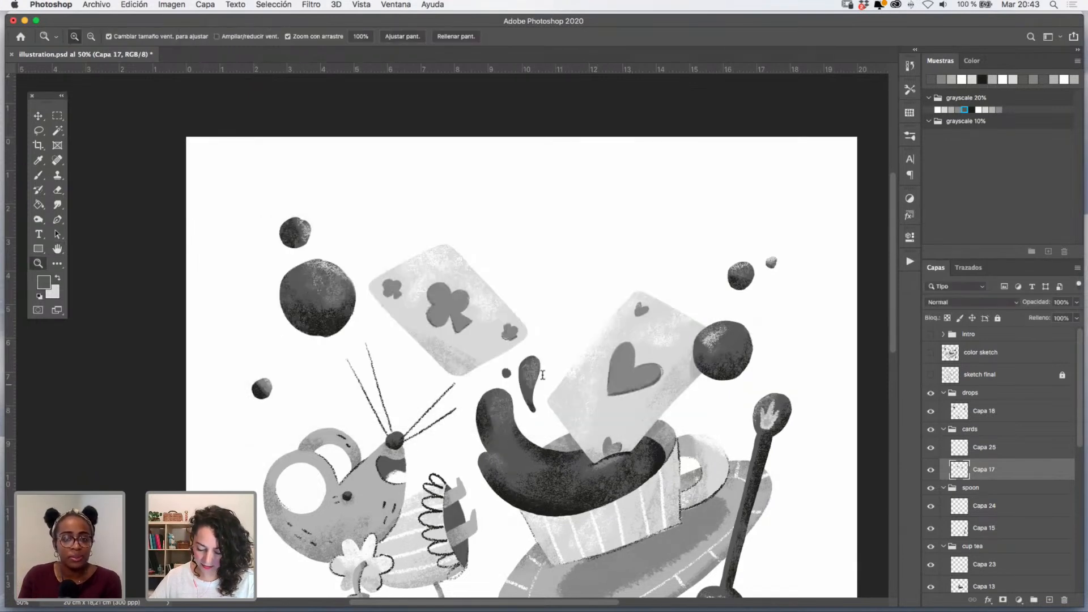
left_click(619, 374)
left_click(620, 373)
left_click(619, 374)
key("b")
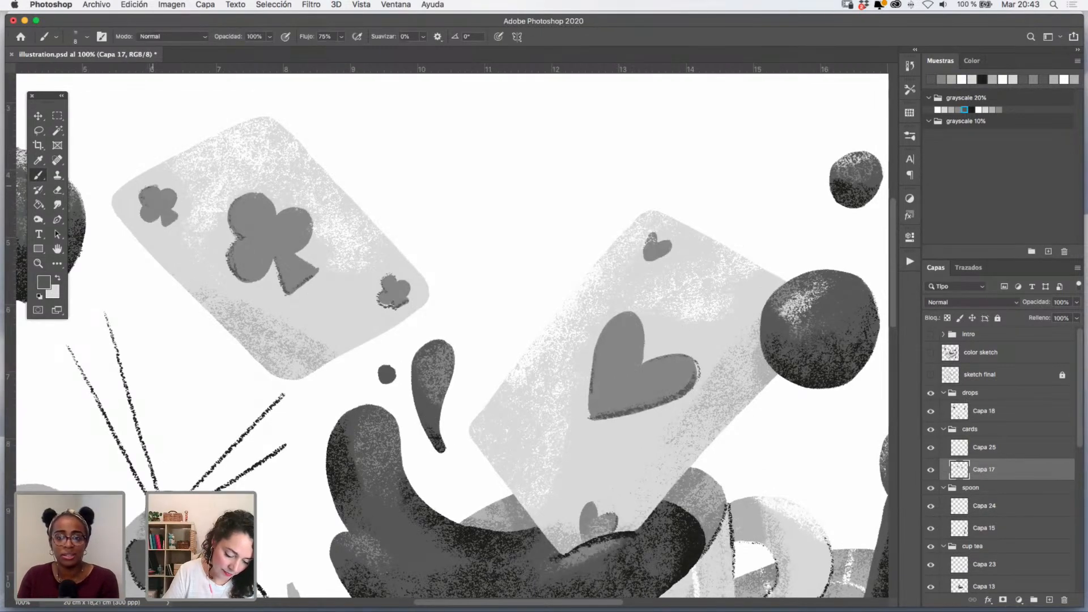
left_click_drag(179, 216, 164, 227)
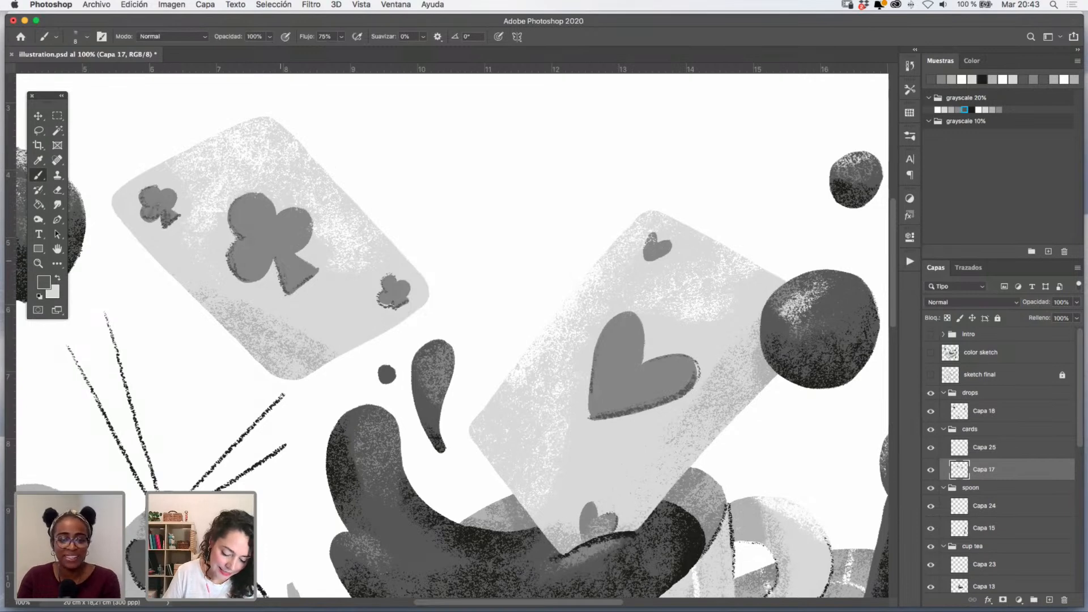
left_click_drag(281, 261, 291, 291)
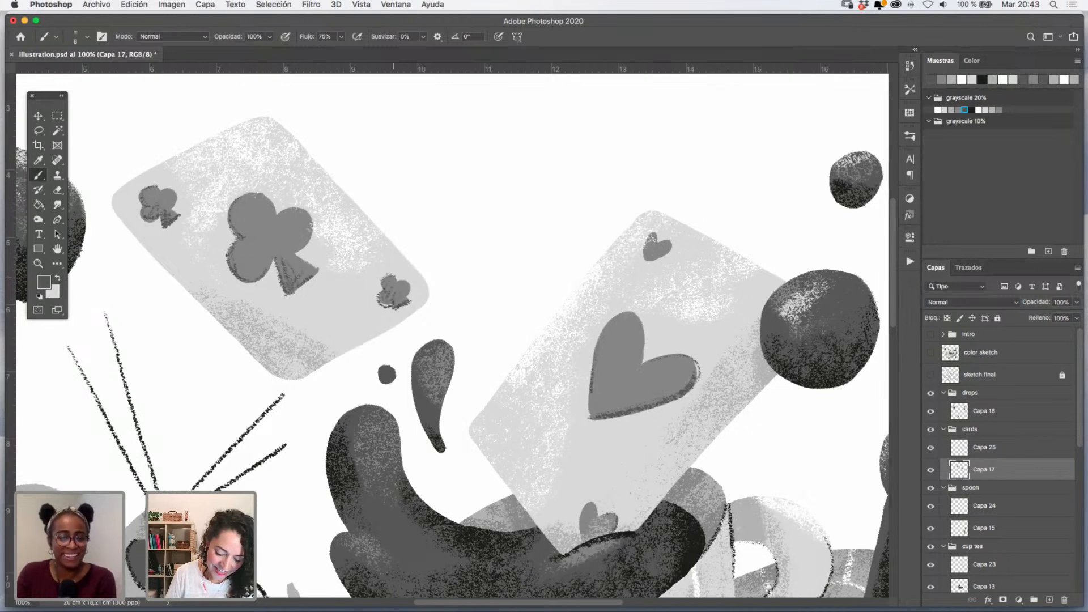
- Add a new layer above Capa 17 in the cards group and choose the near-black swatch from grayscale 20%
left_click_drag(680, 411, 633, 397)
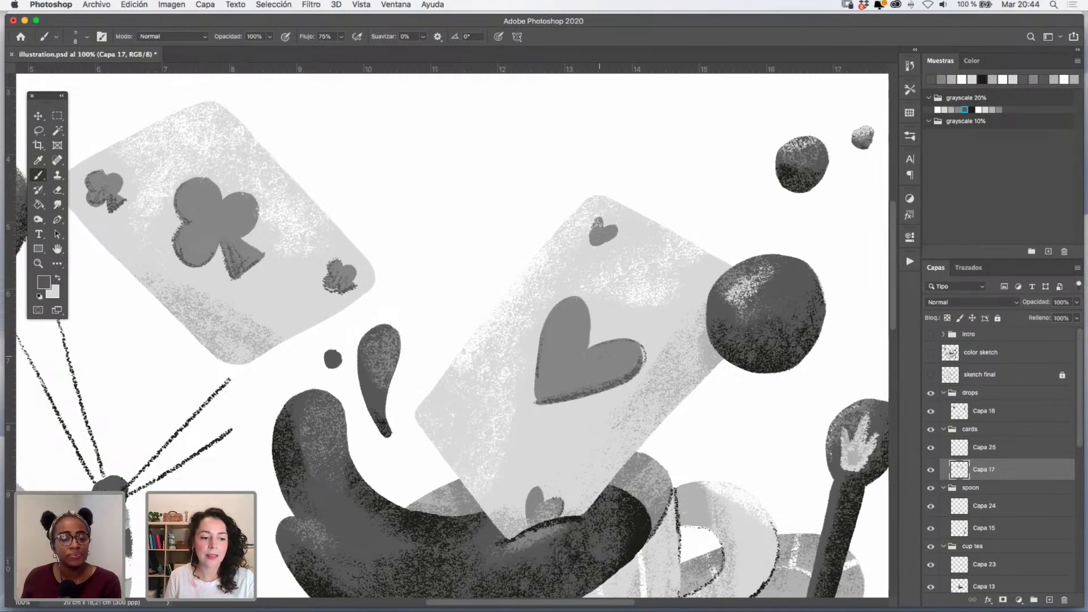
key("z")
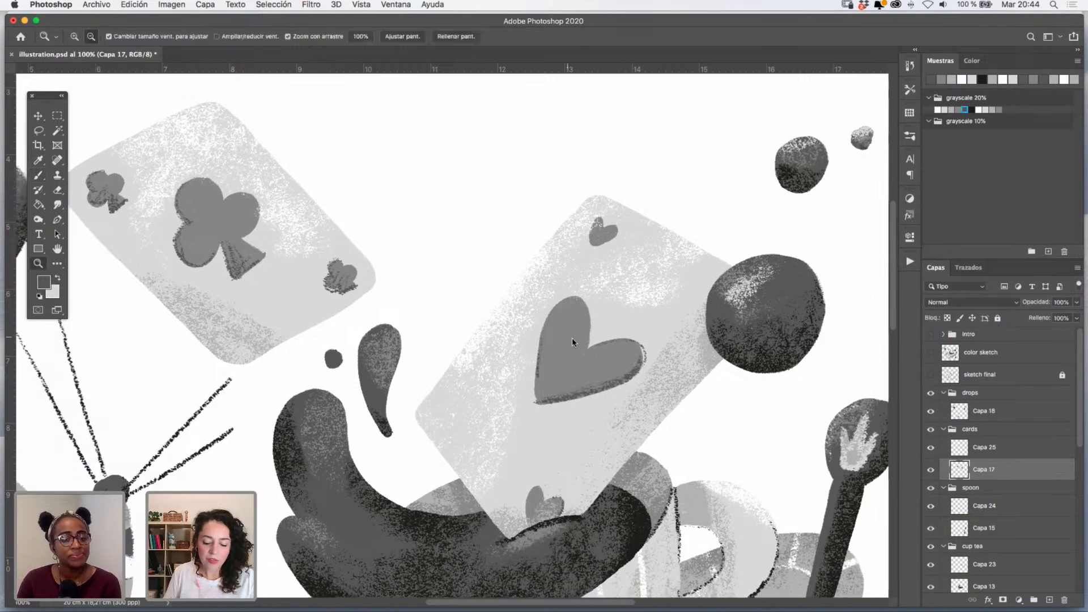
left_click(572, 338, "alt")
left_click(573, 338, "alt")
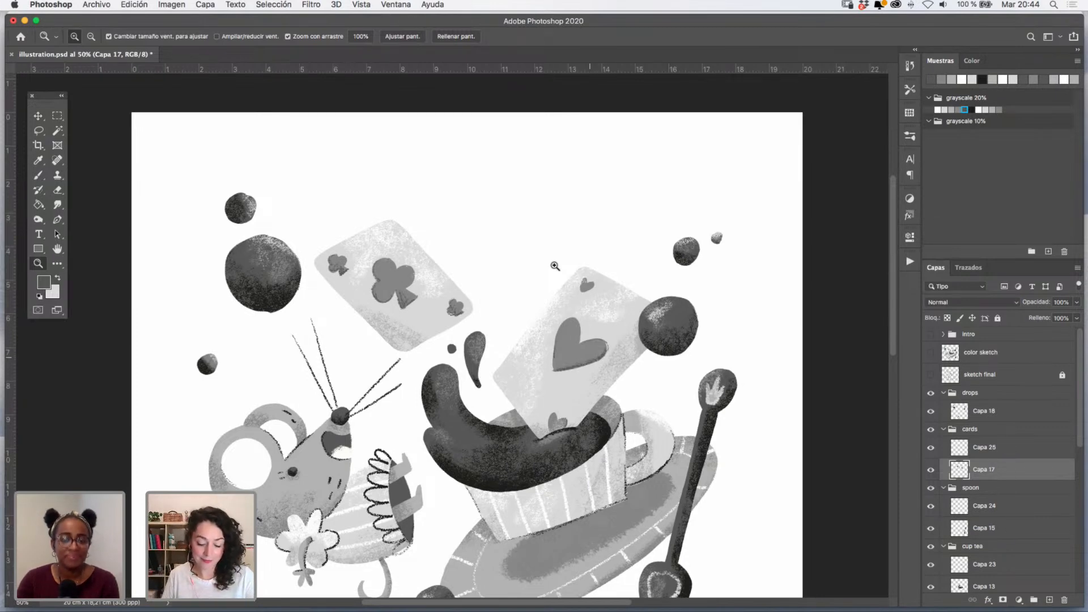
left_click(553, 351, "alt")
left_click(542, 320)
left_click(541, 321)
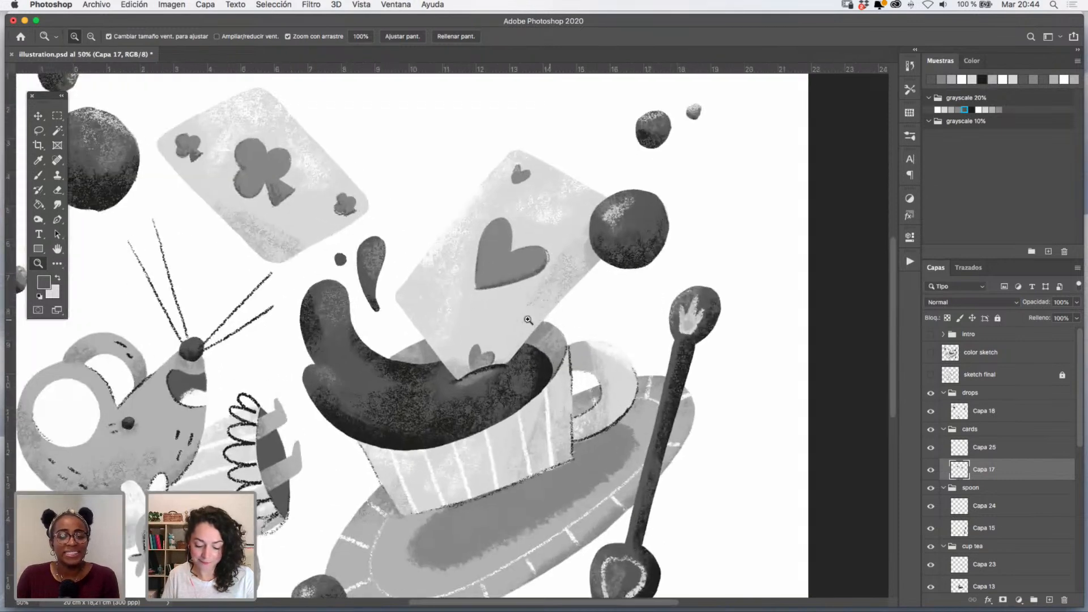
left_click(528, 320)
key("v")
left_click(1049, 600)
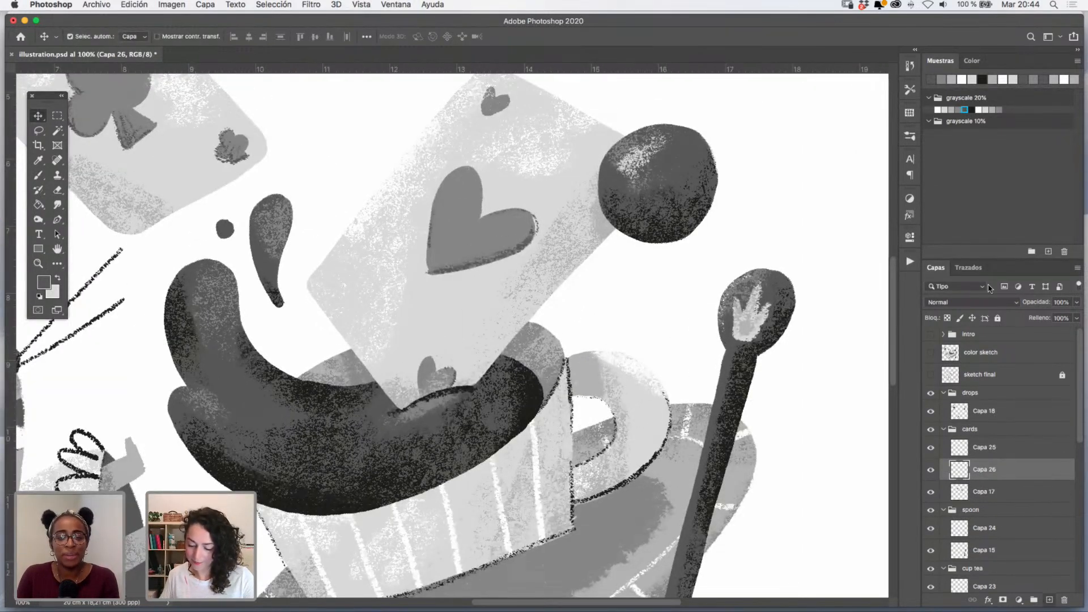
left_click(971, 109)
- Draw near-black charcoal lines along the heart card's lower right edge and its lower left edge beside the tea
key("b")
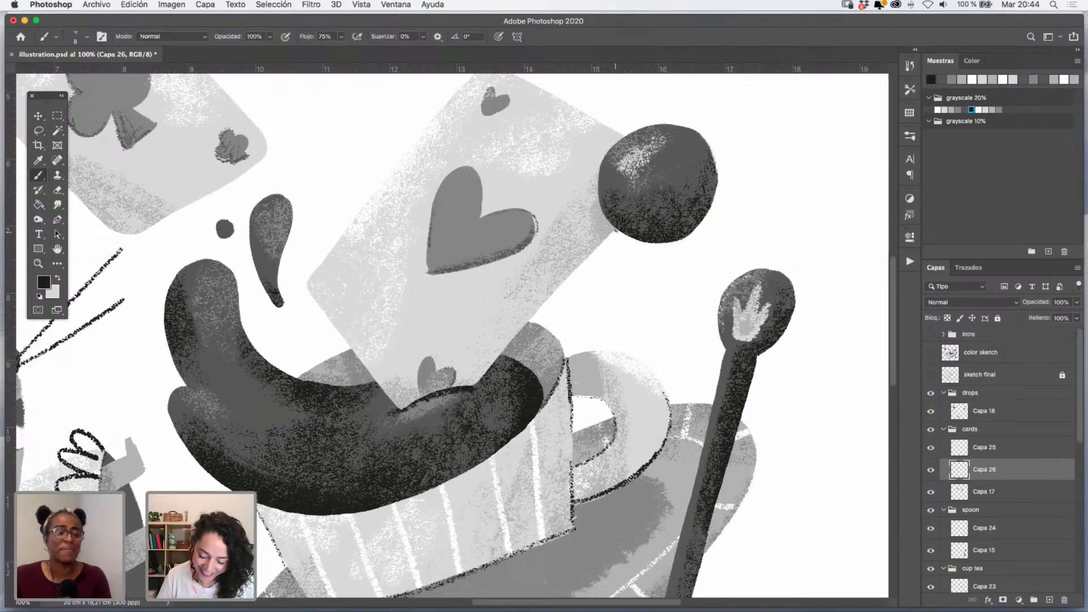
key("z")
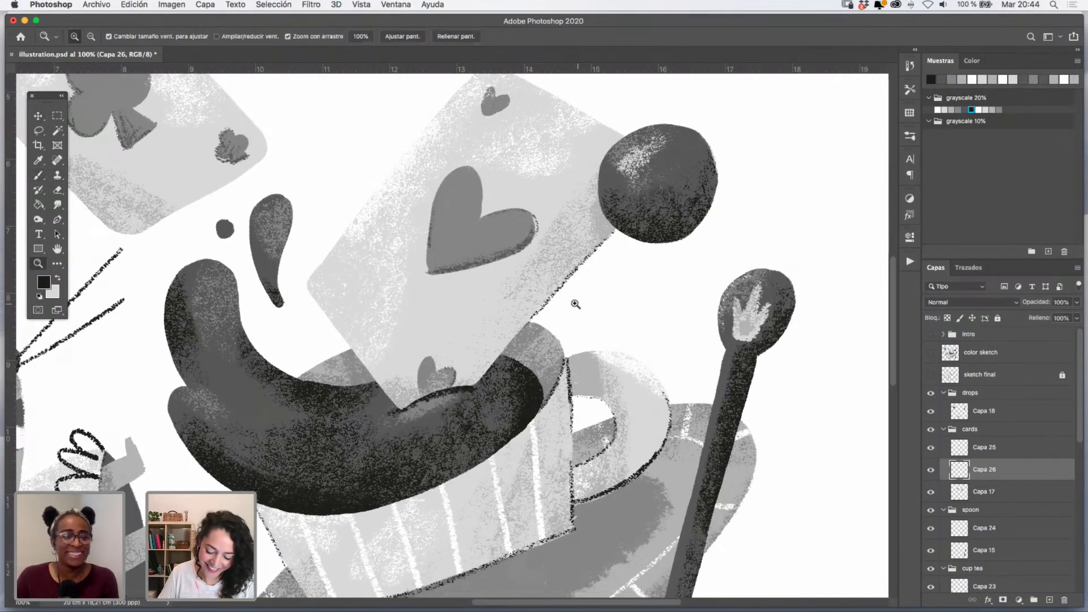
left_click(575, 304)
key("b")
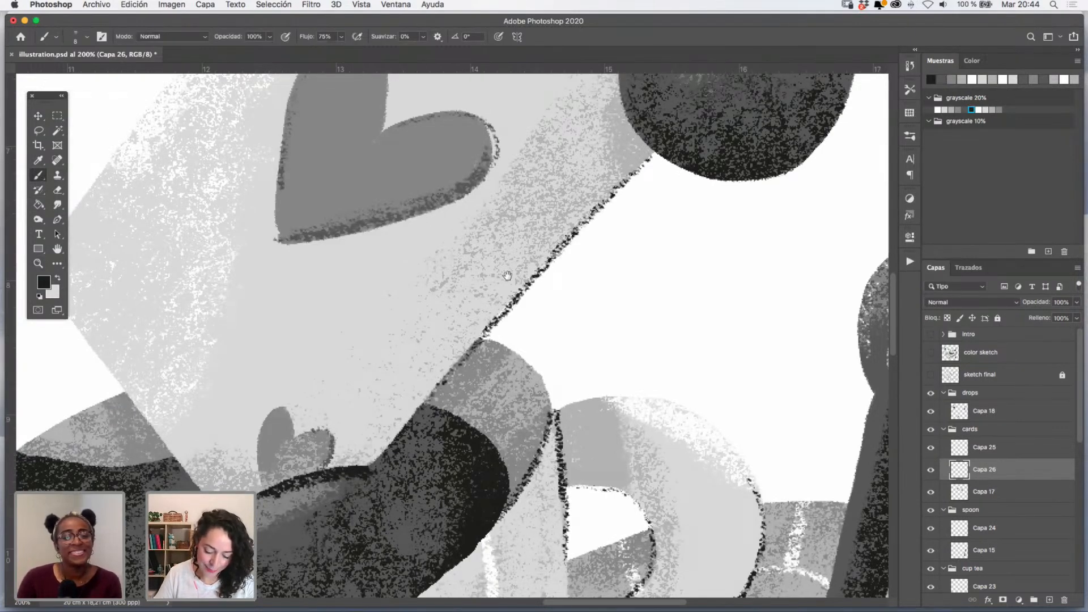
left_click_drag(507, 276, 578, 371)
left_click_drag(241, 394, 221, 250)
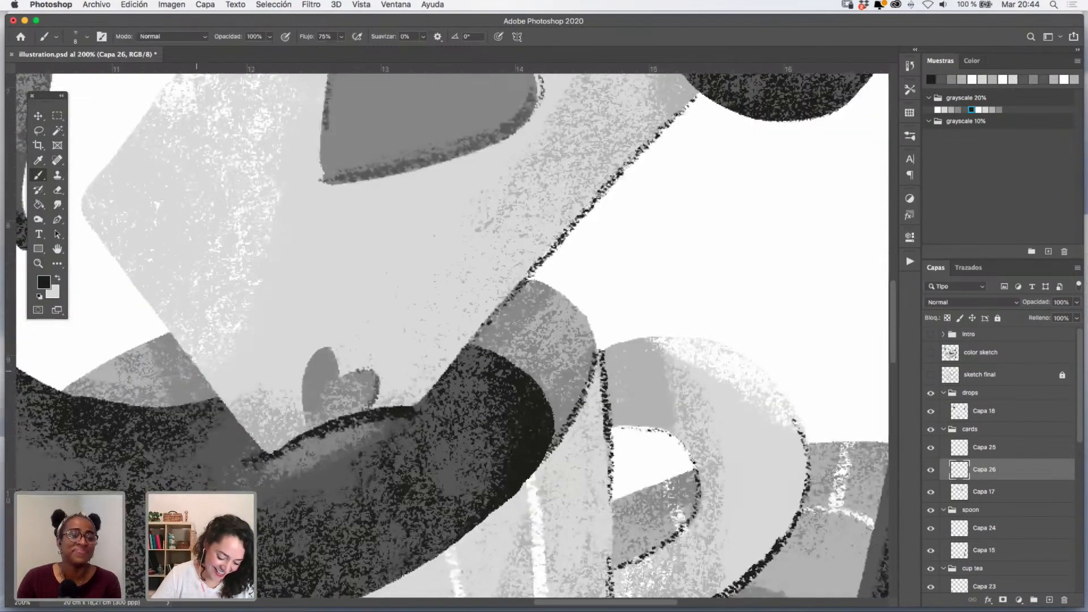
left_click_drag(197, 370, 263, 447)
- Add near-black charcoal lines on the heart card's upper right edge beside the ball and on the large heart's left side
left_click_drag(651, 96, 636, 296)
left_click_drag(612, 92, 583, 175)
left_click_drag(589, 142, 665, 193)
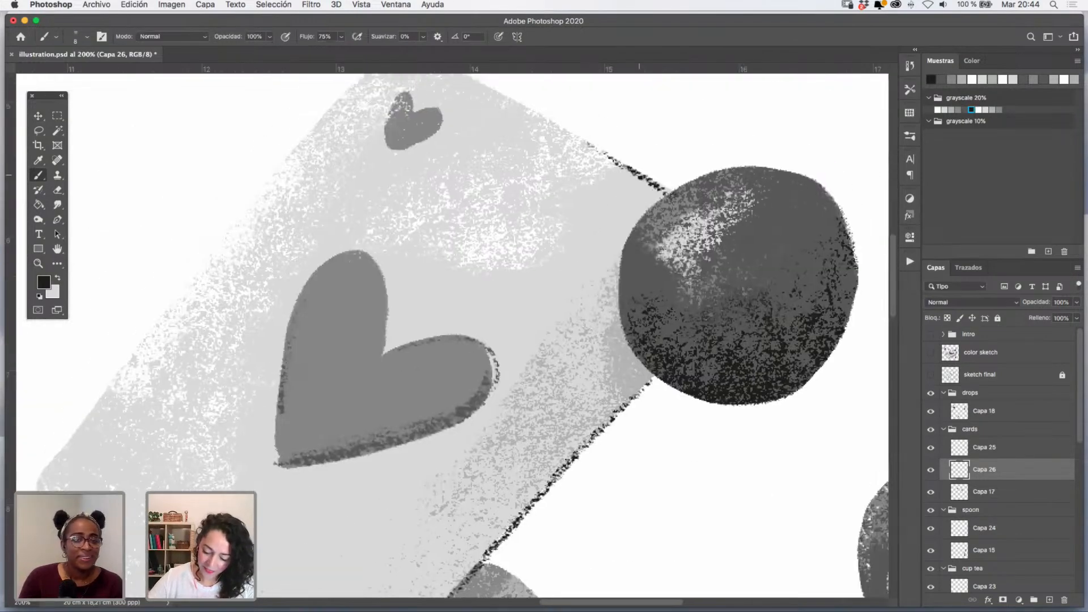
left_click_drag(278, 370, 275, 463)
- Draw near-black charcoal lines along the club card's lower left and lower right edges and around its top corner
left_click(39, 263)
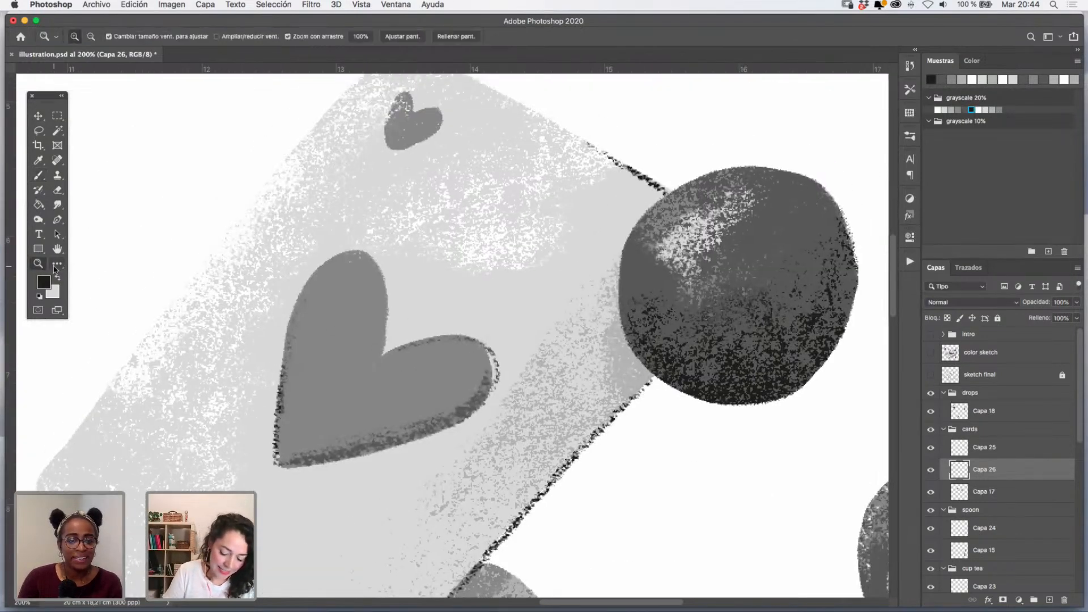
left_click(405, 327, "alt")
mouse_move(486, 415)
left_mouse_down()
mouse_move(492, 376)
mouse_move(580, 342)
left_mouse_up()
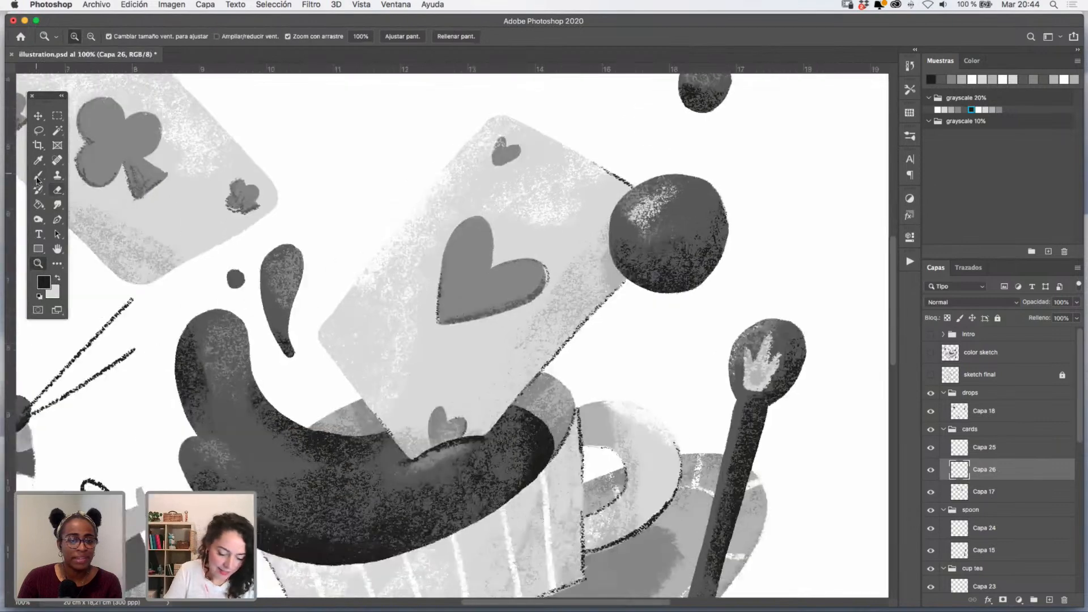
key("b")
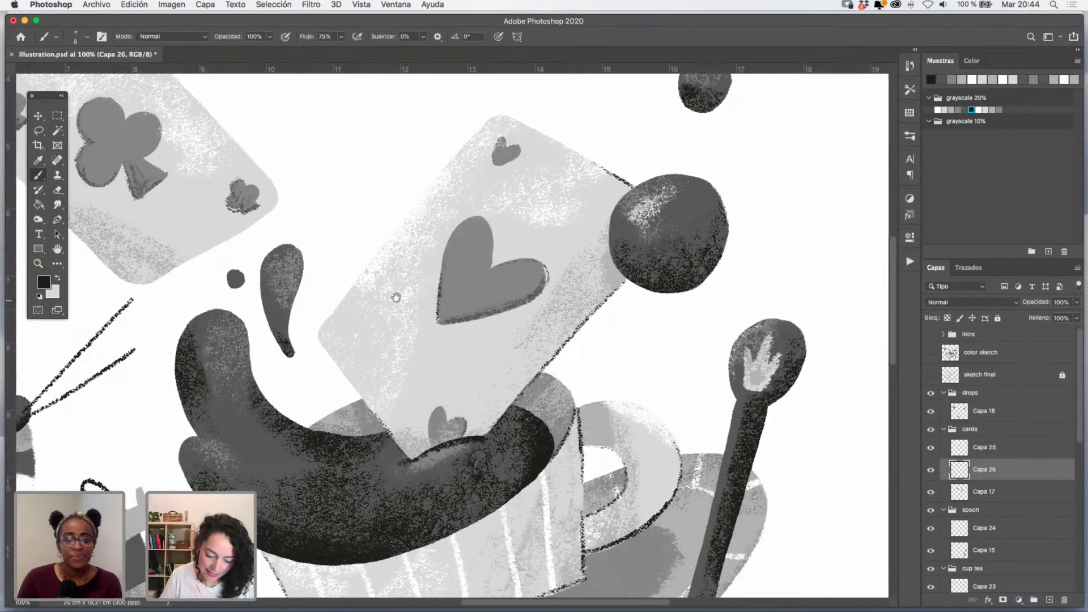
left_click_drag(395, 297, 531, 416)
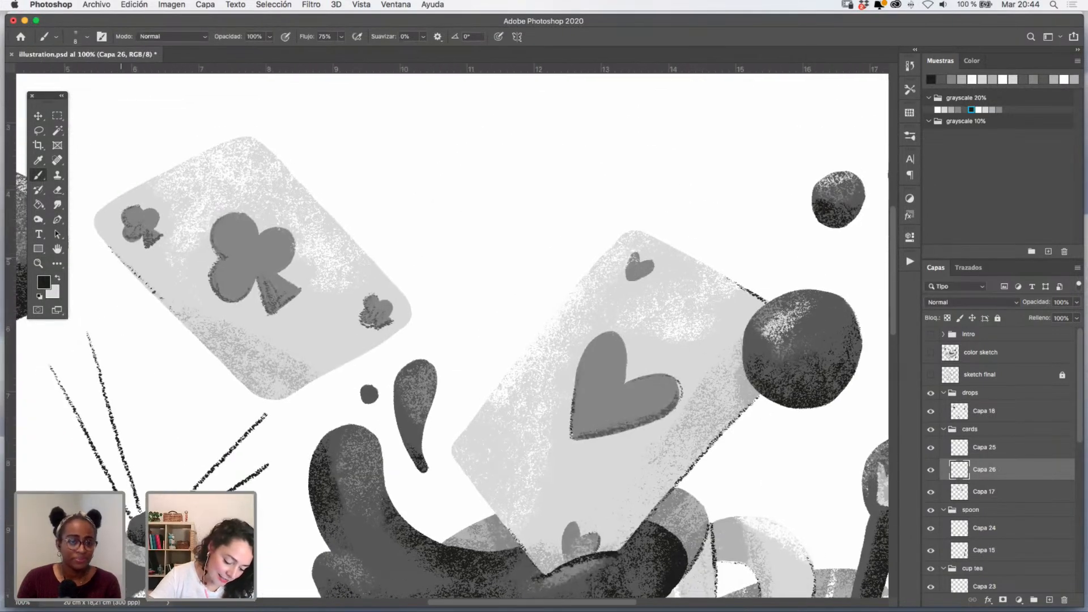
mouse_move(121, 254)
left_mouse_down()
mouse_move(276, 395)
mouse_move(362, 353)
left_mouse_up()
left_click_drag(200, 338, 258, 395)
left_click_drag(96, 222, 122, 261)
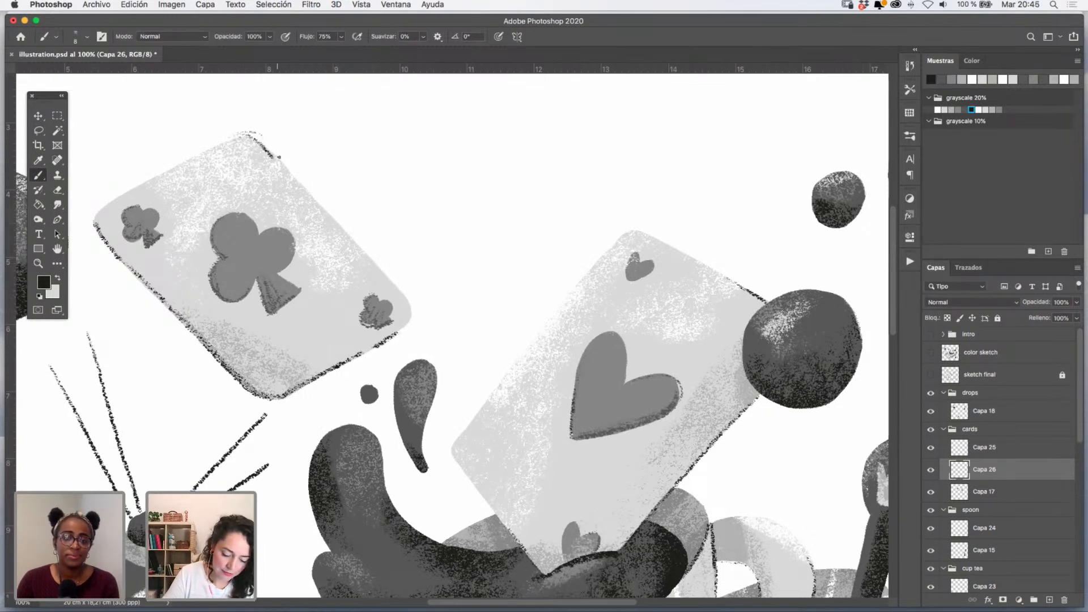
- Examine the charcoal card edges in the context of the whole illustration
key("z")
left_click(438, 242, "alt")
left_click(438, 242, "alt")
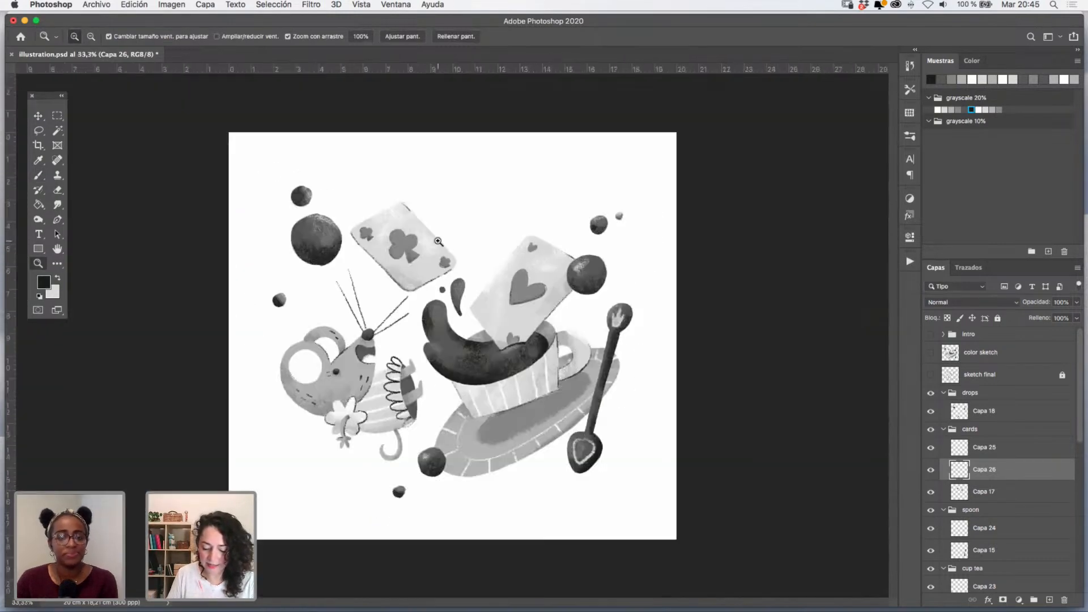
left_click_drag(562, 312, 569, 315)
left_click(569, 315, "alt")
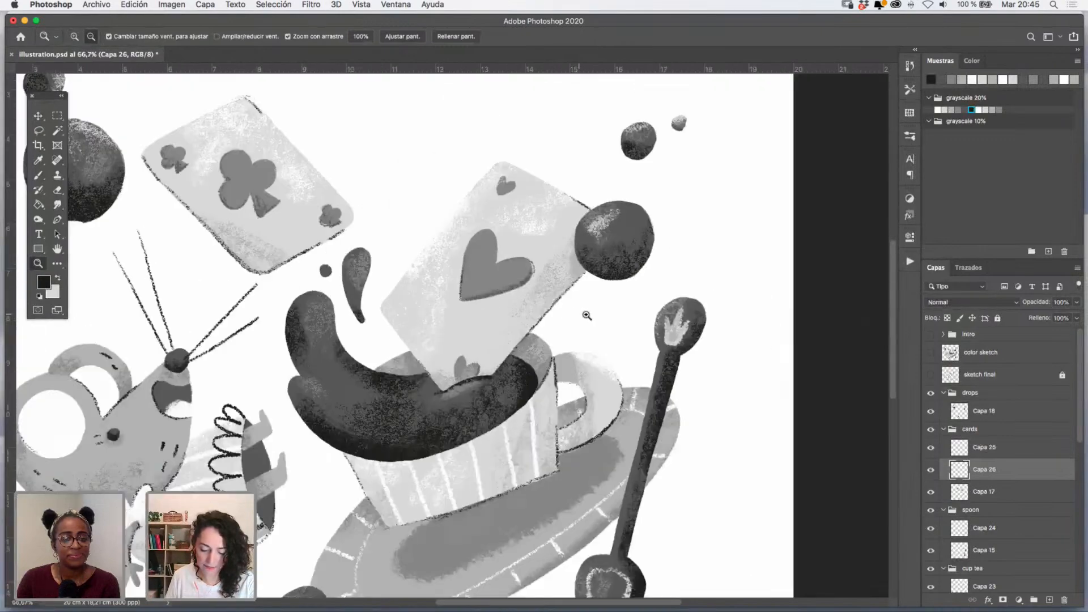
left_click(585, 315, "alt")
mouse_move(642, 418)
left_mouse_down()
mouse_move(677, 332)
mouse_move(682, 357)
mouse_move(654, 413)
left_mouse_up()
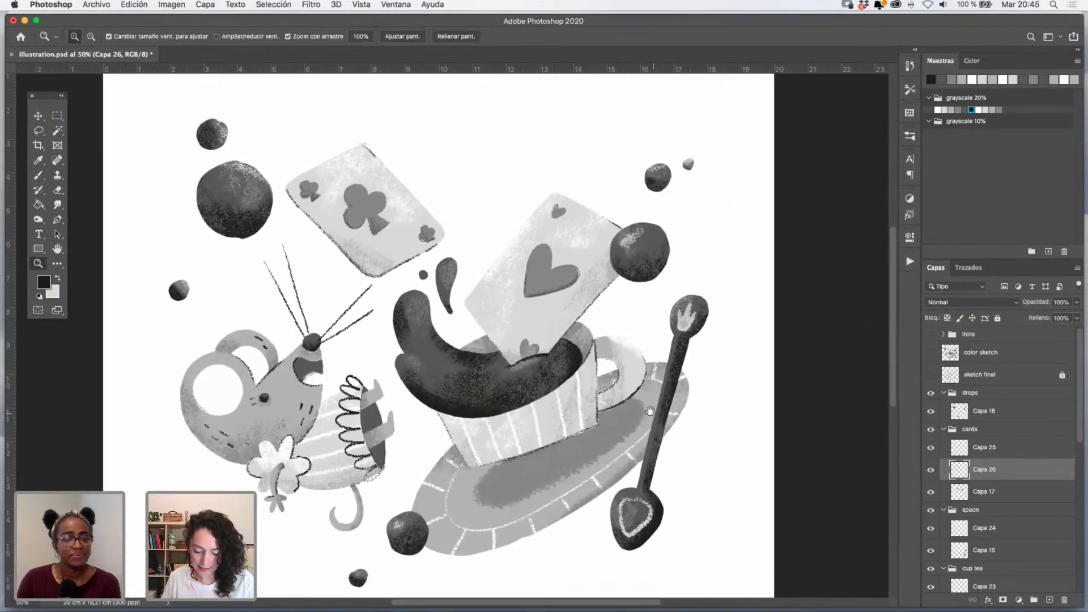
- Hatch the large heart and the small heart above it with thin diagonal near-black charcoal lines
left_click(577, 299)
left_click(577, 286)
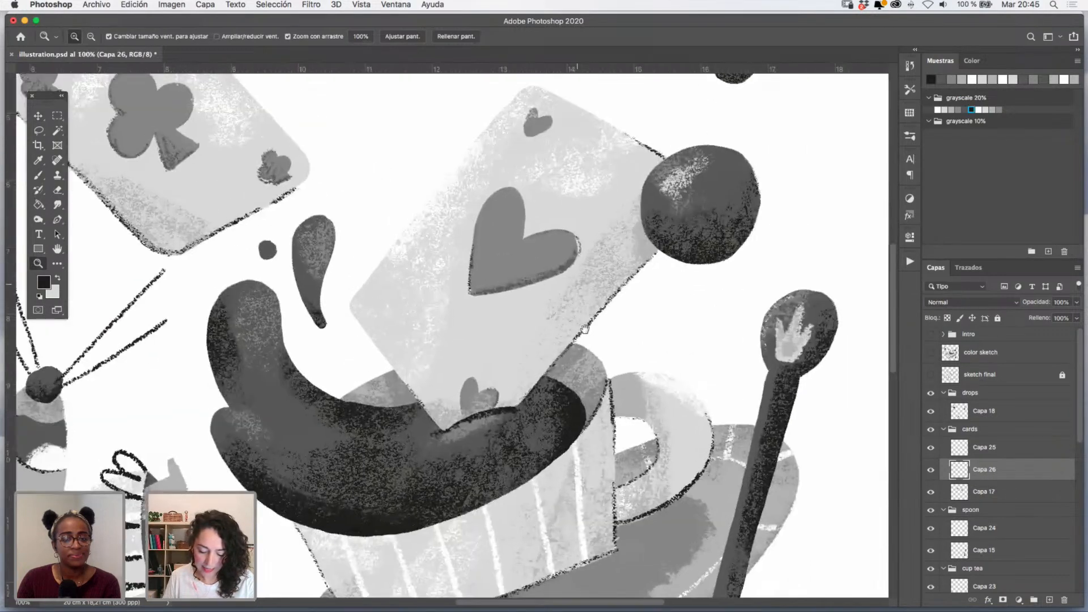
left_click(573, 294)
left_click(43, 176)
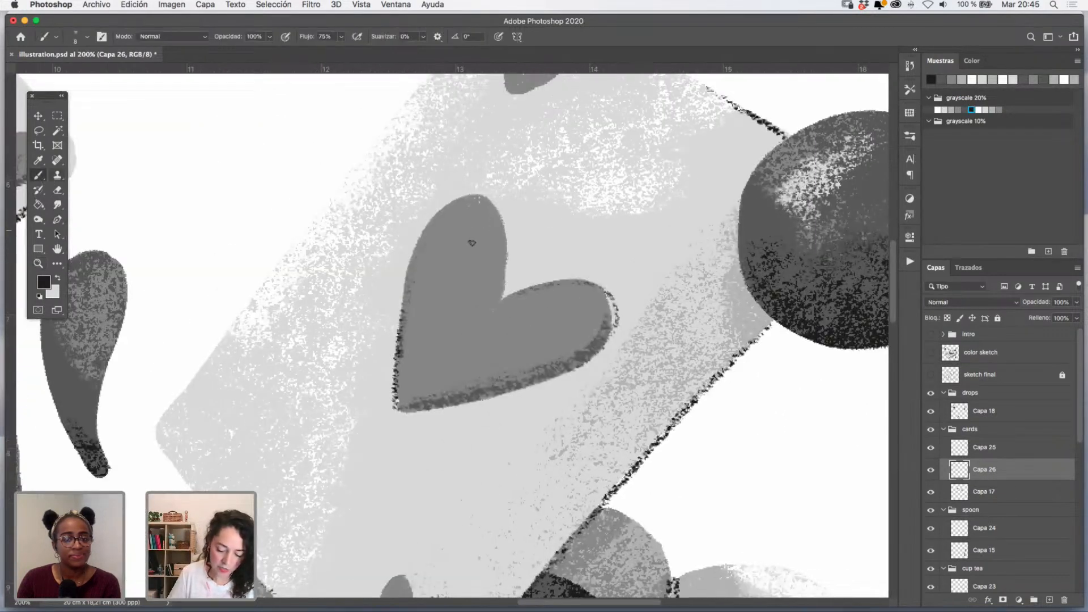
left_click_drag(422, 290, 501, 260)
left_click_drag(406, 313, 510, 280)
left_click_drag(387, 357, 587, 294)
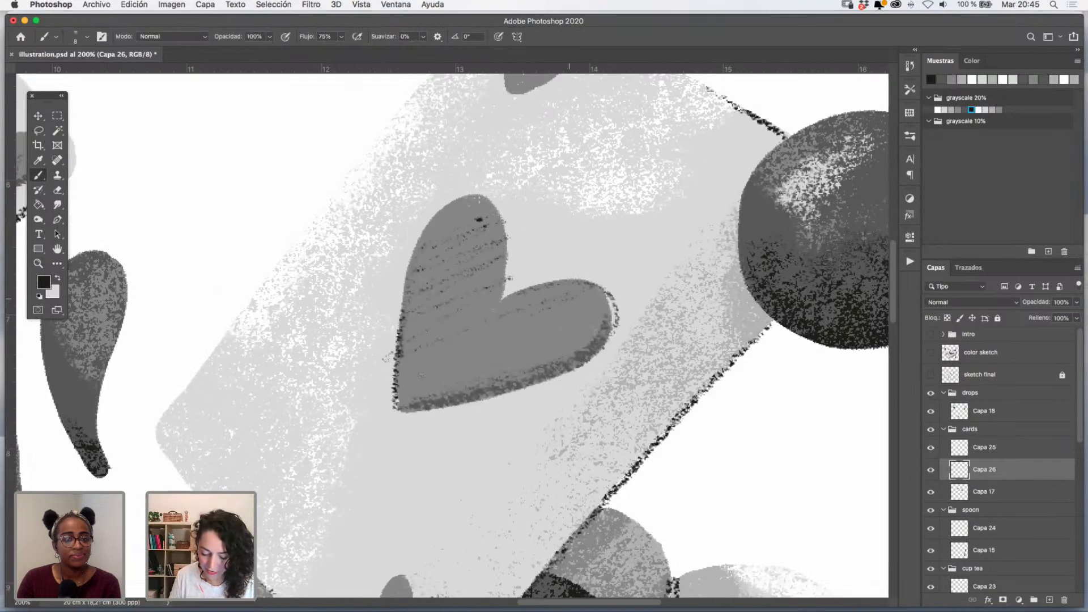
left_click_drag(411, 375, 597, 315)
key("space")
left_click_drag(539, 389, 454, 491)
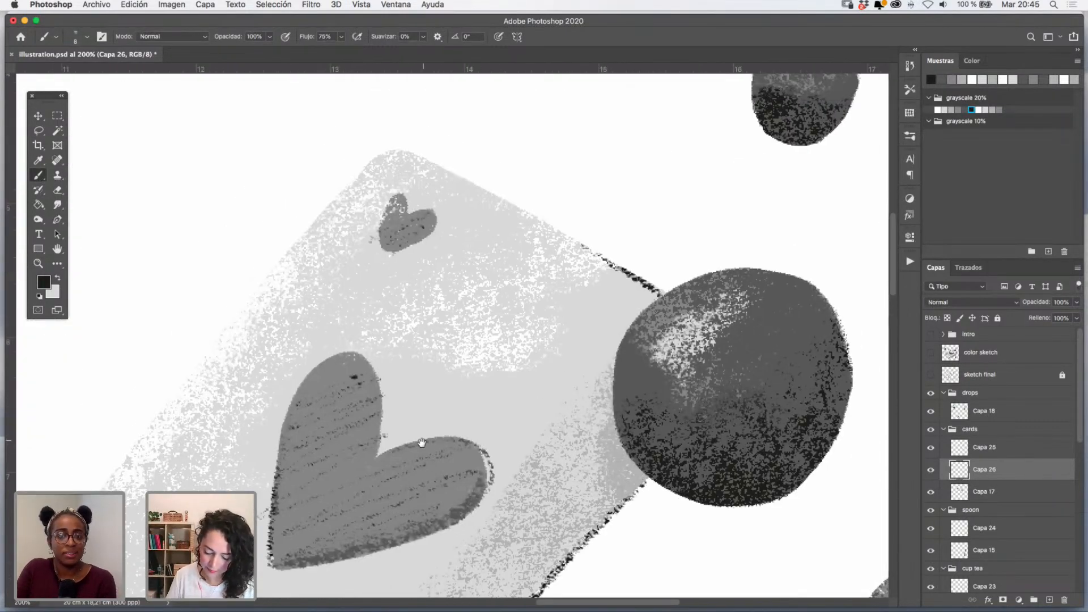
- Hatch the large club and the small clubs on its card with thin diagonal near-black charcoal lines
left_click_drag(242, 297, 478, 226)
left_click_drag(221, 497, 527, 502)
left_click_drag(128, 76, 235, 261)
left_click_drag(206, 286, 245, 251)
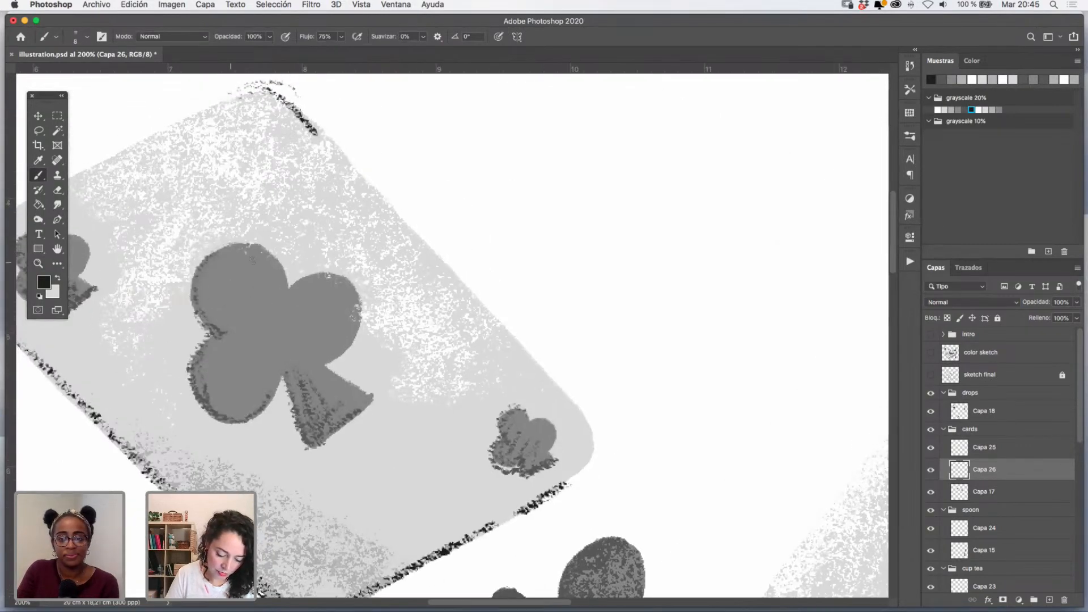
left_click_drag(218, 320, 286, 277)
left_click_drag(205, 390, 323, 279)
left_click_drag(221, 402, 316, 306)
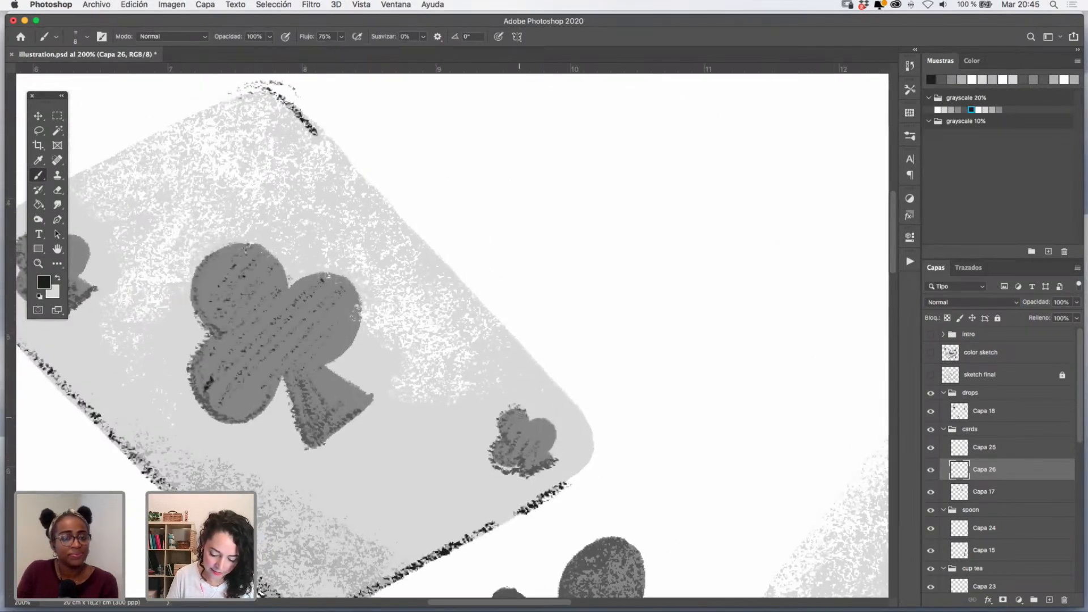
left_click_drag(408, 367, 617, 409)
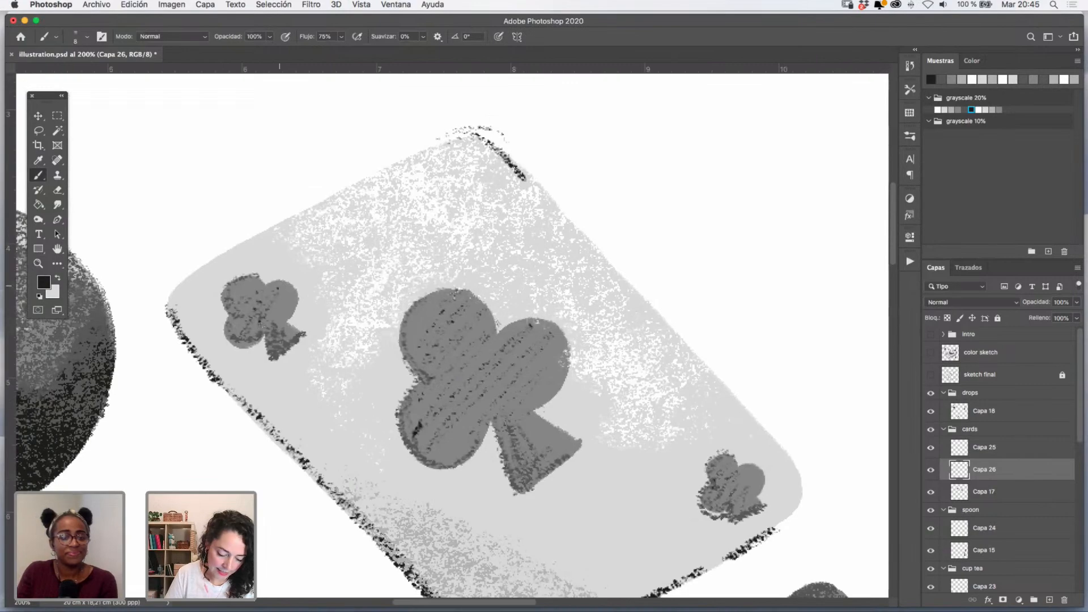
key("z")
left_click(624, 309, "alt")
left_click(626, 306, "alt")
left_click(626, 306, "alt")
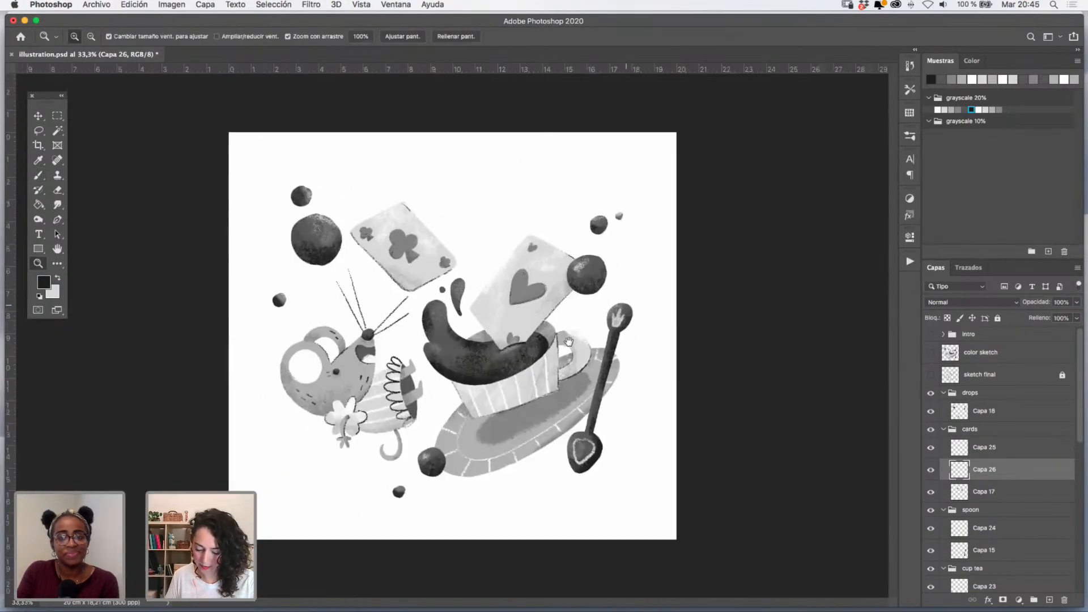
- Examine the diagonal hatching on the large heart up close and against the rest of the illustration
left_click(538, 306)
left_click(538, 304)
left_click(540, 290)
left_click(542, 292)
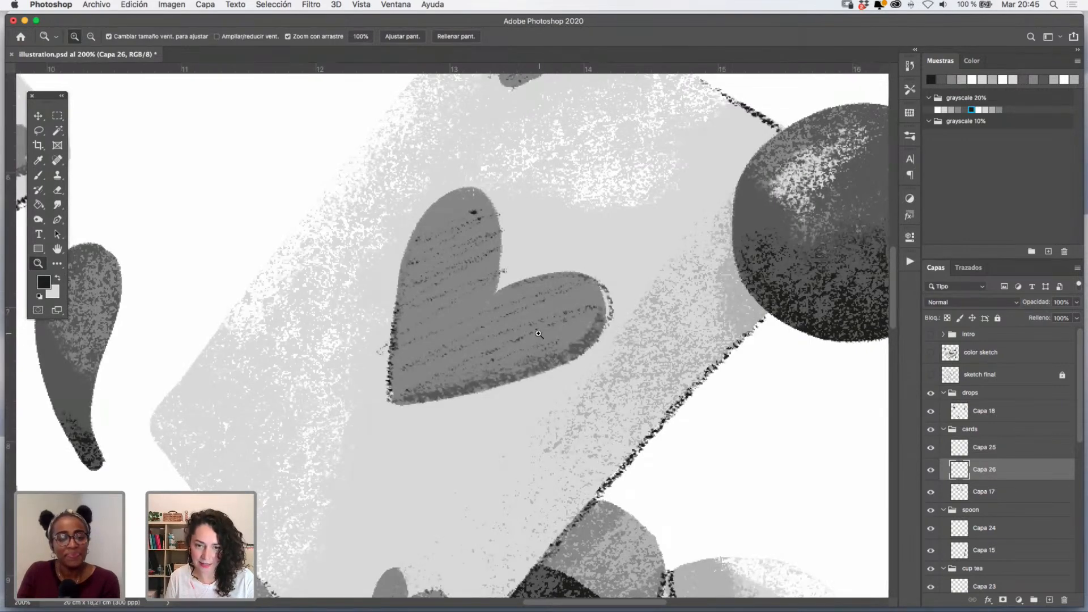
left_click(541, 339, "alt")
left_click(541, 338, "alt")
left_click(542, 339, "alt")
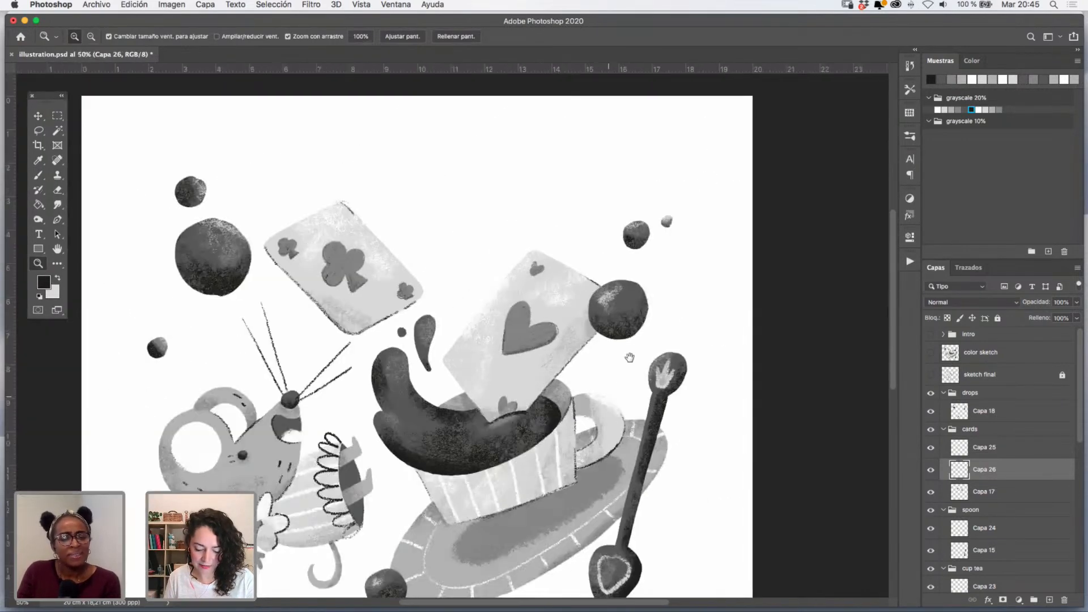
left_click(542, 339, "alt")
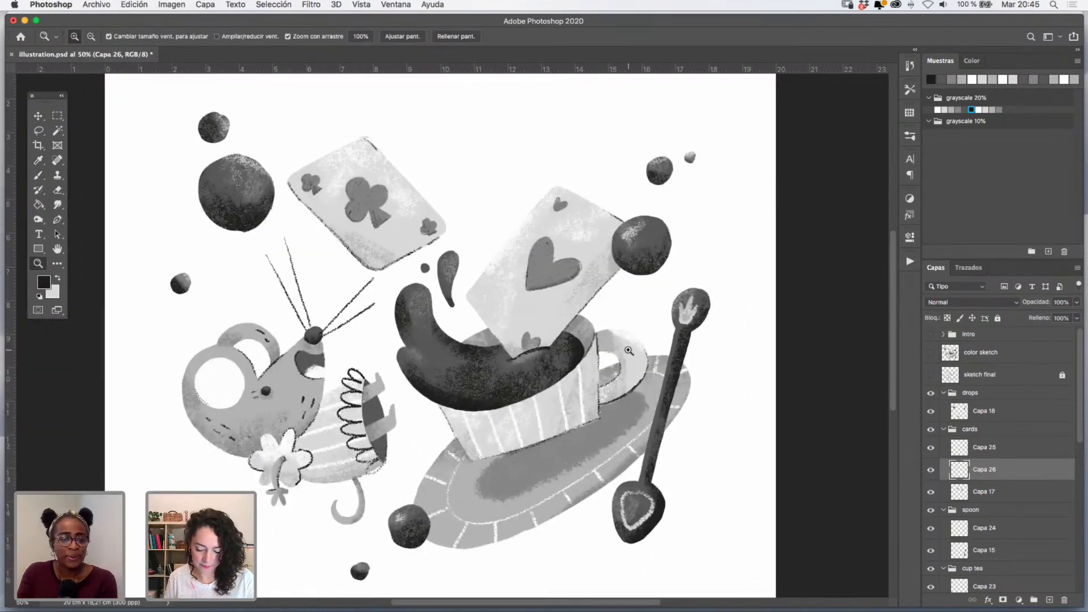
- Compare the playing cards with and without the charcoal lines on layer Capa 26
left_click(930, 470)
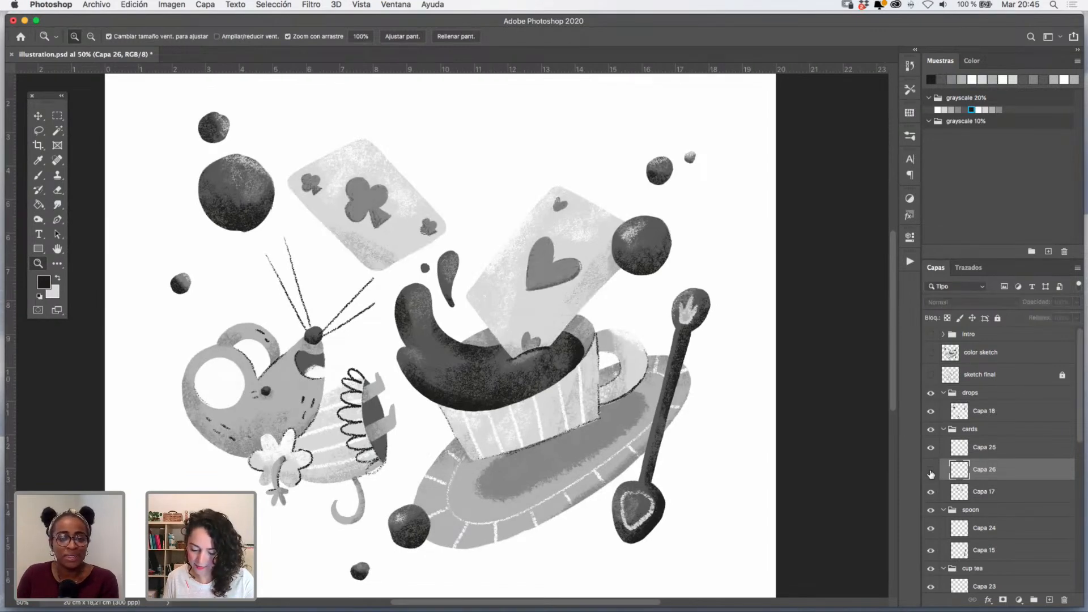
left_click(930, 470)
left_click(930, 470)
left_click(931, 469)
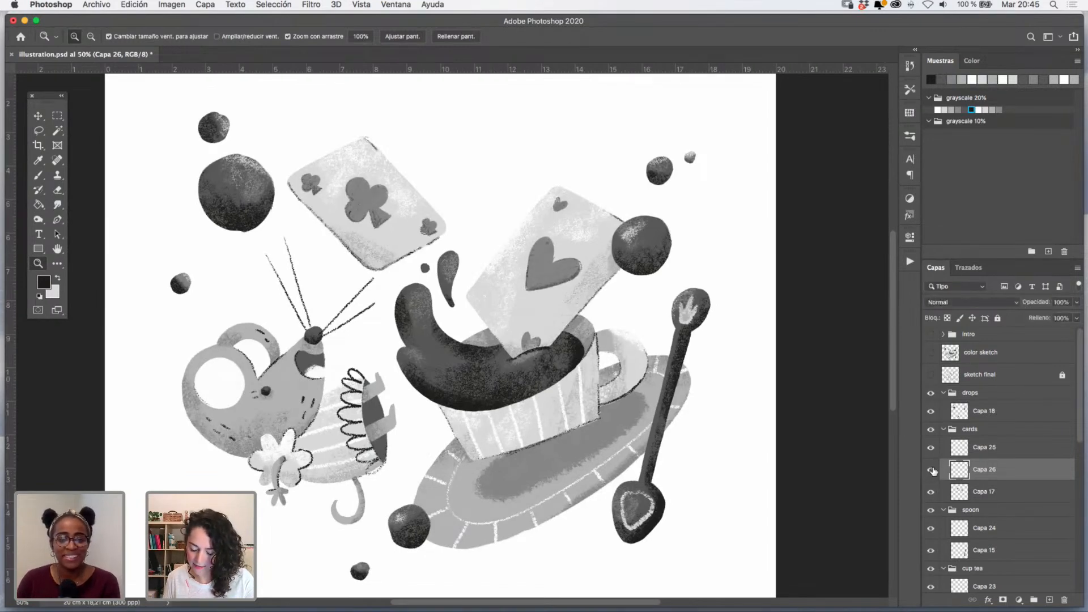
left_click(931, 470)
left_click(930, 470)
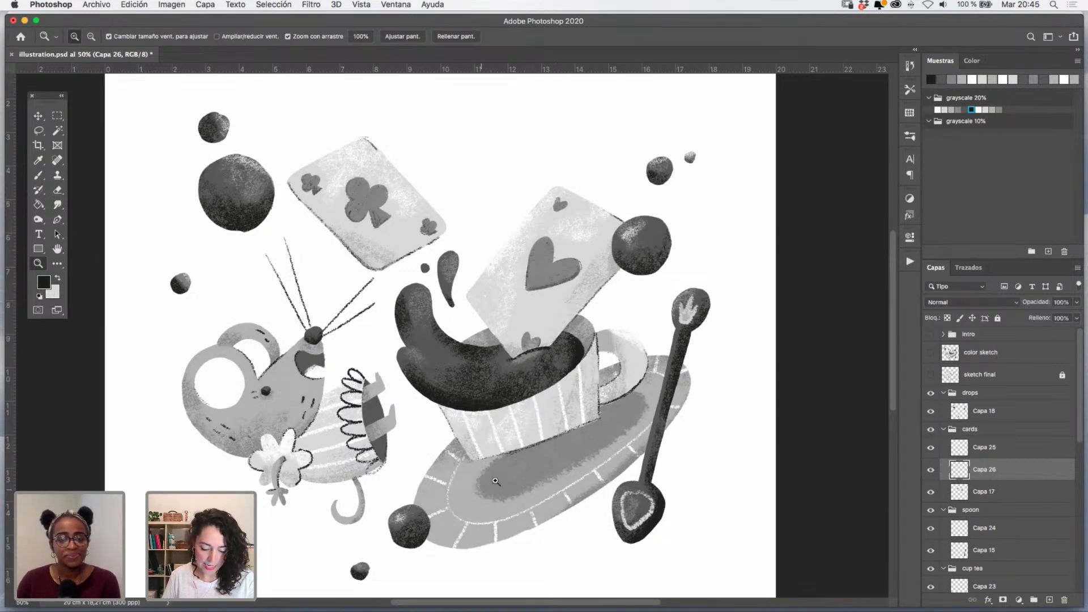
- Identify the plate's base layer, Capa 10, and add a new clipped layer directly above it in the plate group
left_click_drag(540, 468, 553, 453)
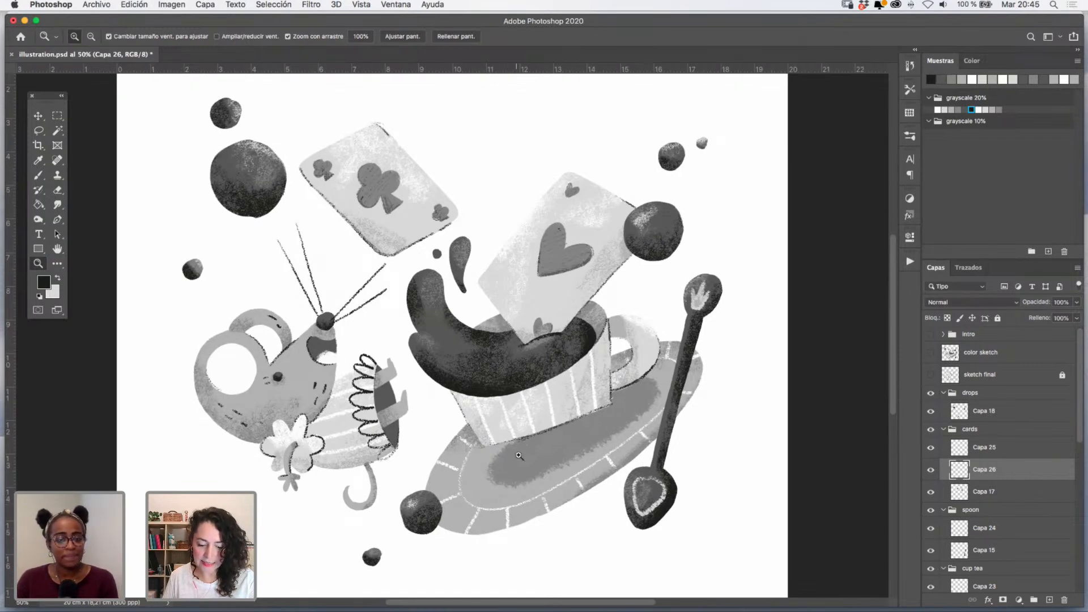
key("v")
left_click(508, 494)
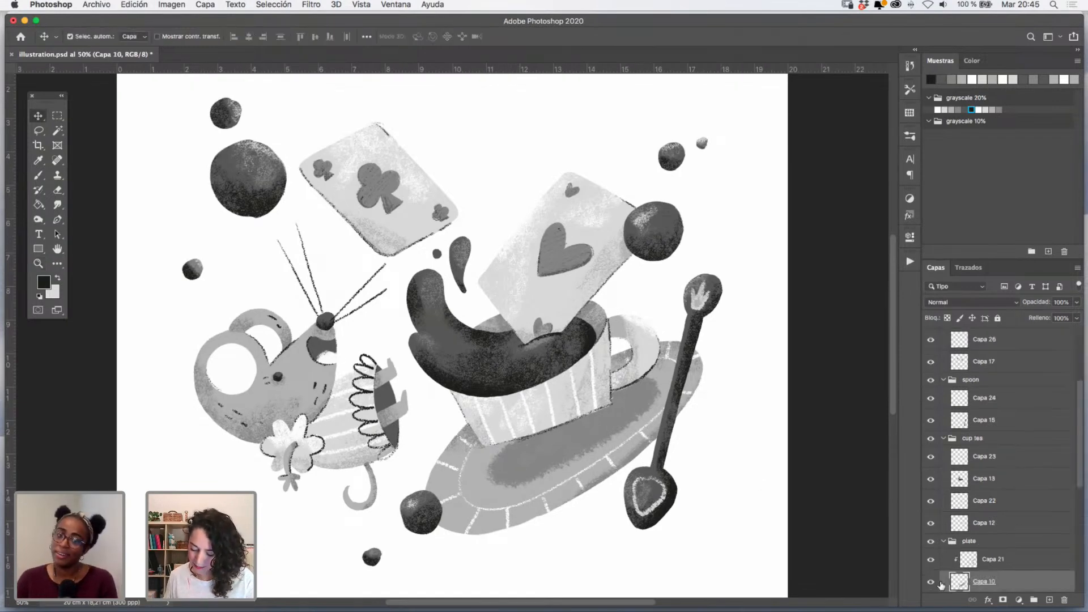
left_click(931, 582)
left_click(932, 583)
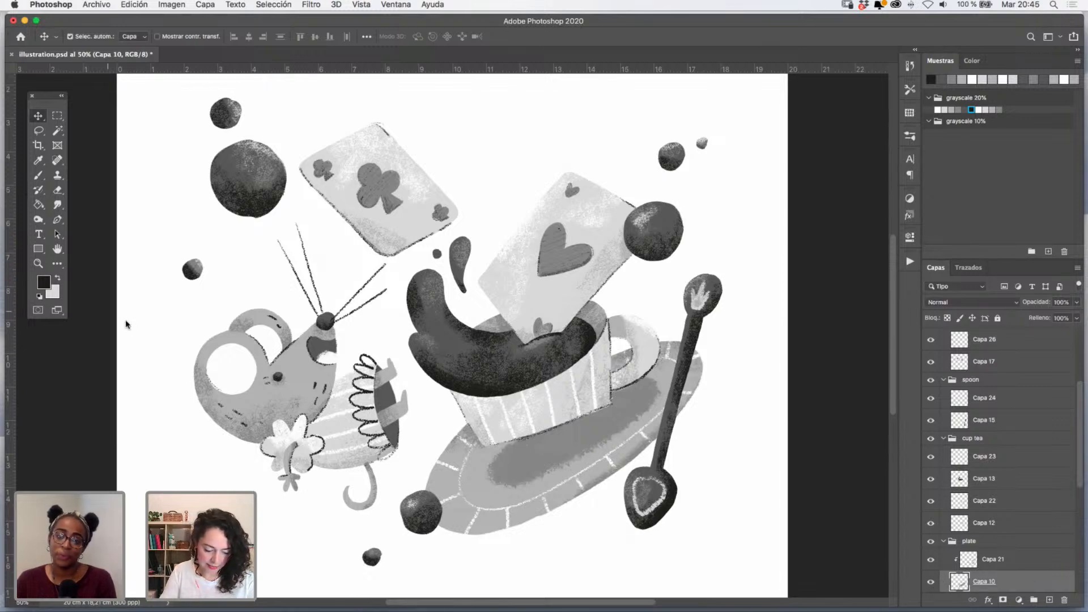
left_click(38, 264)
left_click(531, 492)
left_click(535, 498)
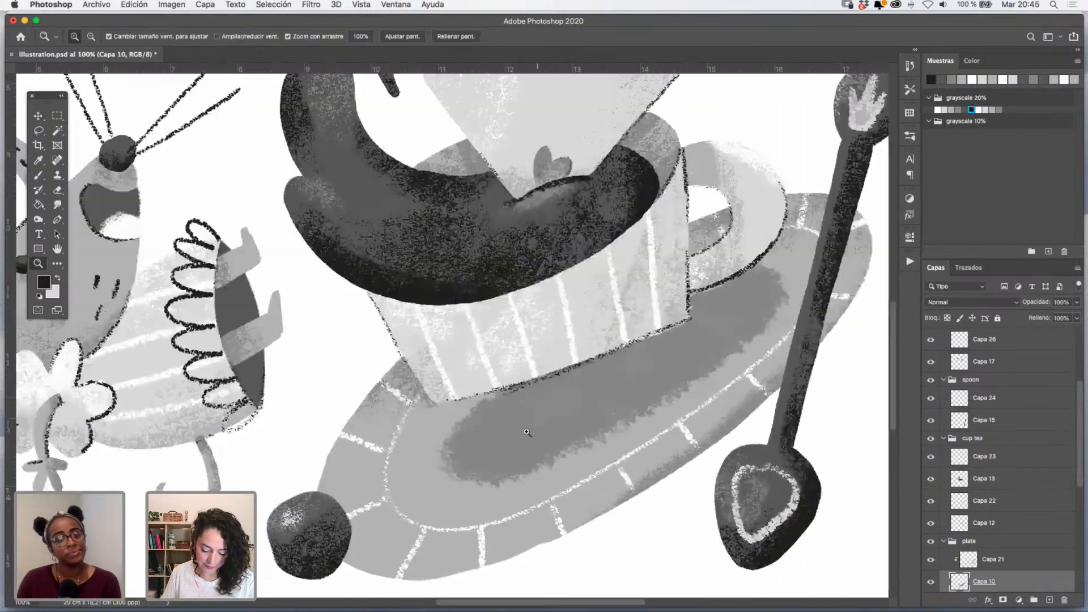
key("v")
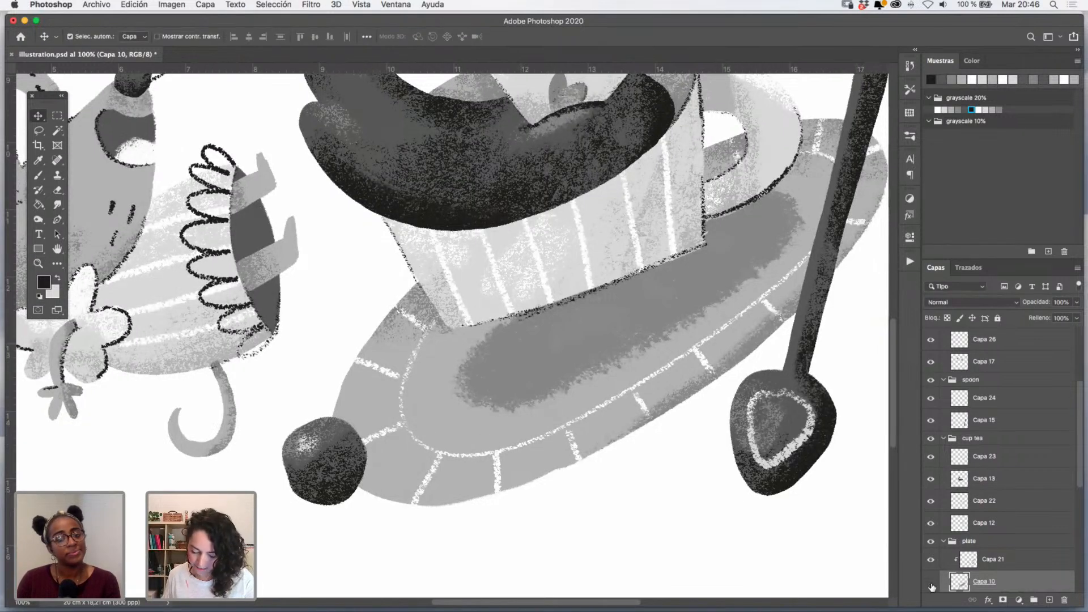
left_click(931, 584)
left_click(931, 583)
left_click(1050, 600)
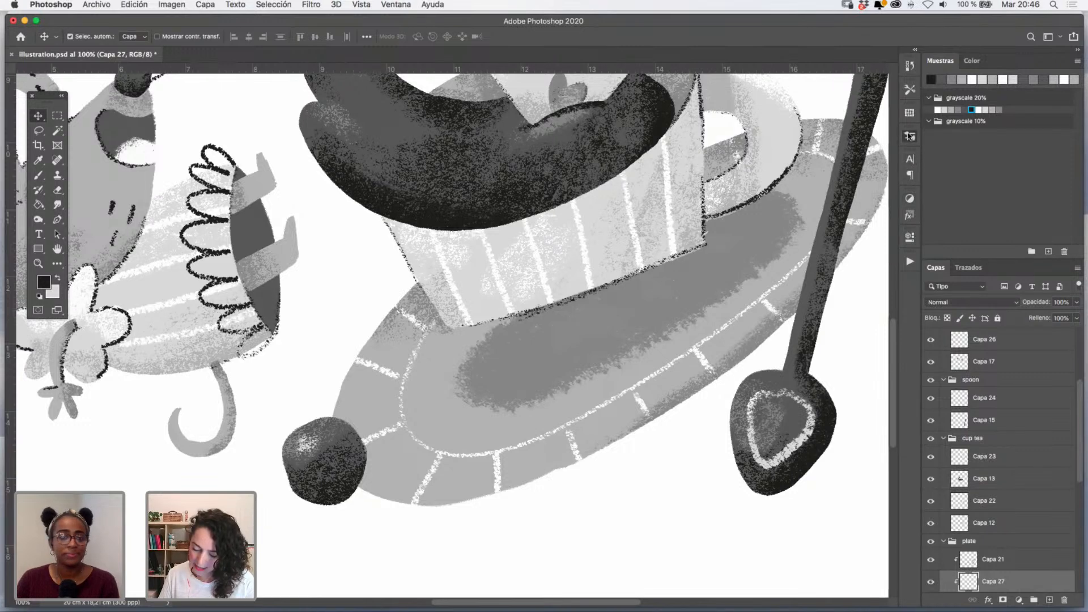
- Paint light gray pastel texture over the plate's rim with the 90 px Kyle's Dry Media - Nupastel 2017 brush
left_click(910, 136)
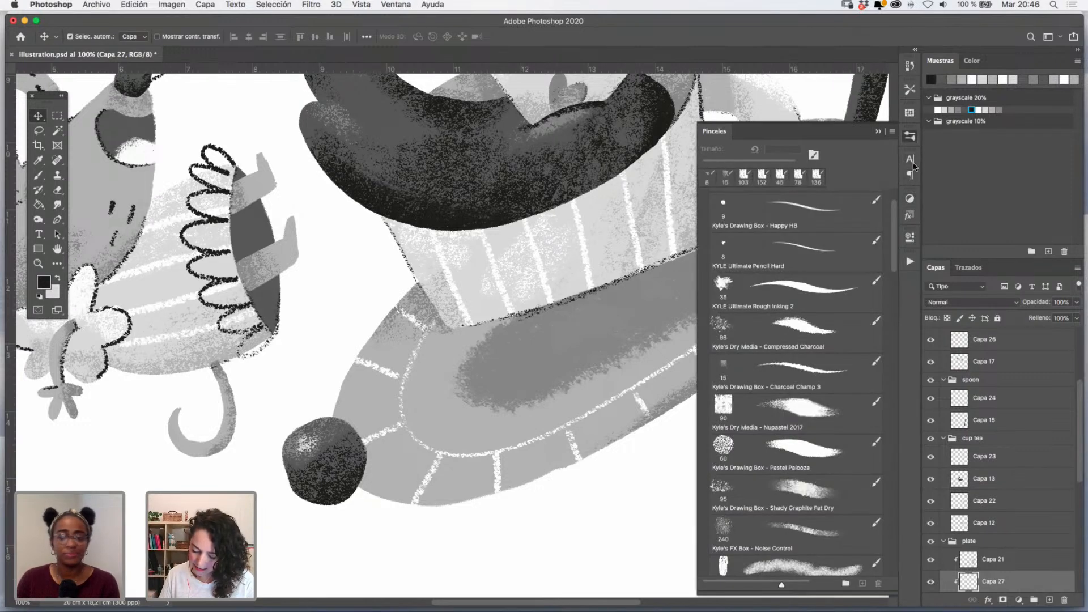
left_click(802, 415)
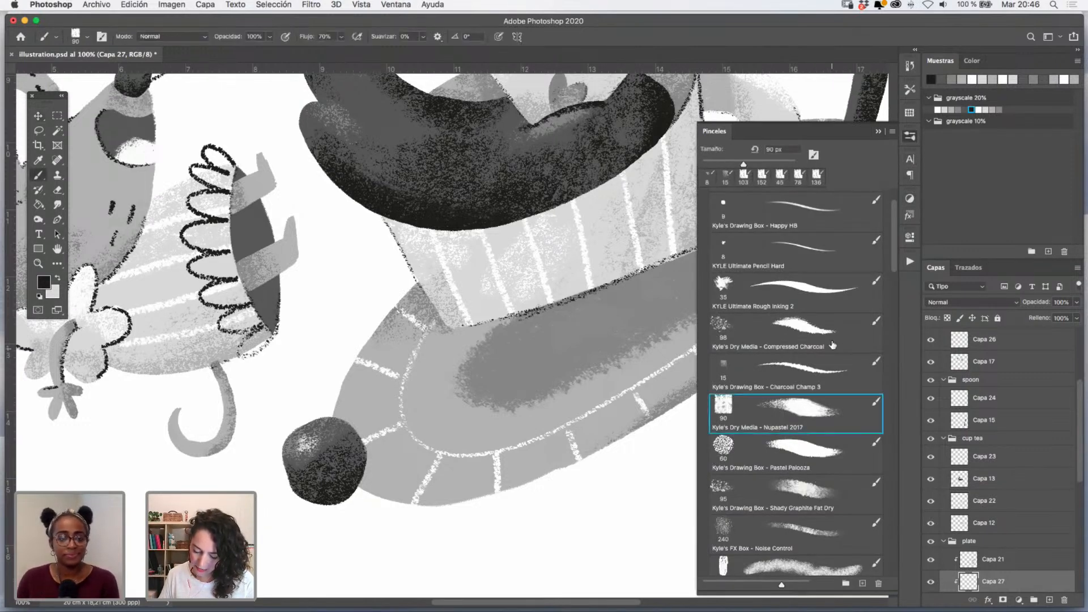
left_click(944, 109)
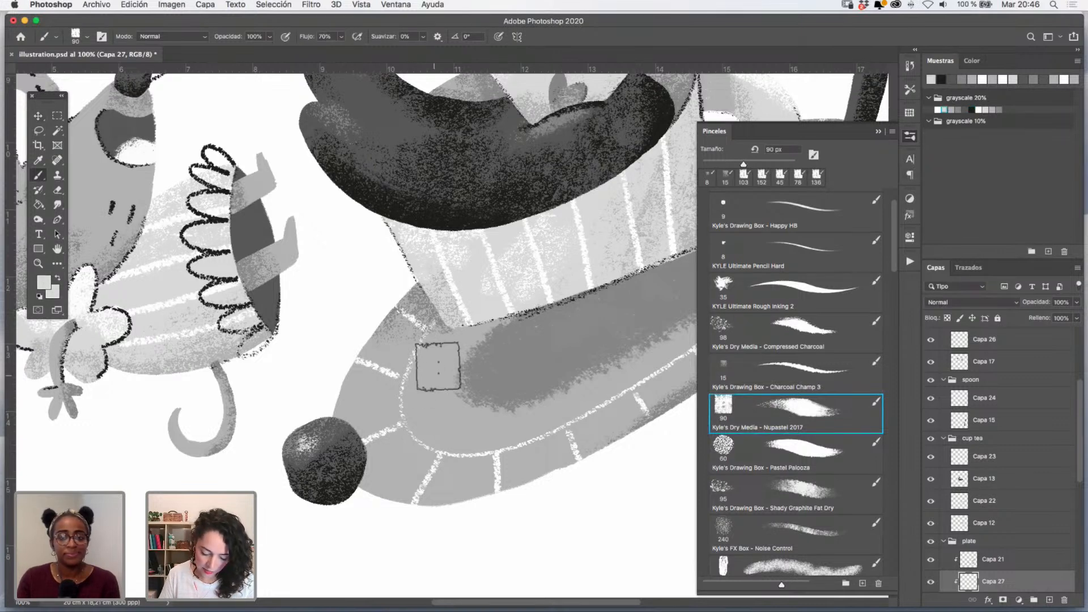
mouse_move(356, 421)
left_mouse_down()
mouse_move(390, 354)
mouse_move(416, 324)
mouse_move(382, 465)
mouse_move(427, 464)
mouse_move(438, 449)
mouse_move(414, 502)
left_mouse_up()
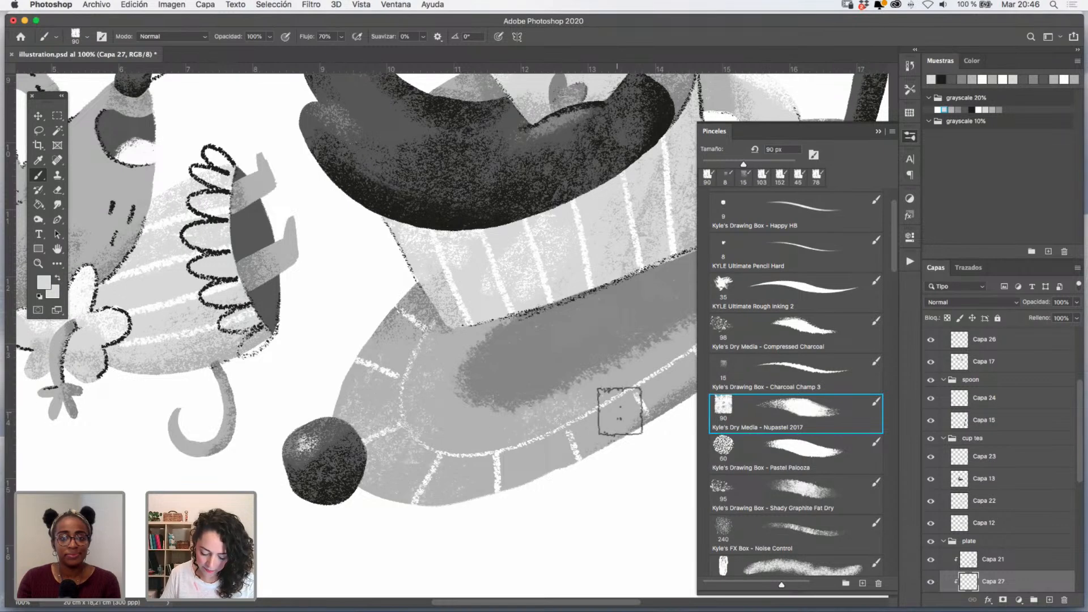
scroll(617, 413, "right", 10)
left_click_drag(535, 318, 431, 396)
mouse_move(348, 474)
left_mouse_down()
mouse_move(357, 471)
mouse_move(317, 505)
left_mouse_up()
left_click_drag(522, 372, 475, 447)
mouse_move(561, 265)
left_mouse_down()
mouse_move(541, 317)
mouse_move(683, 242)
left_mouse_up()
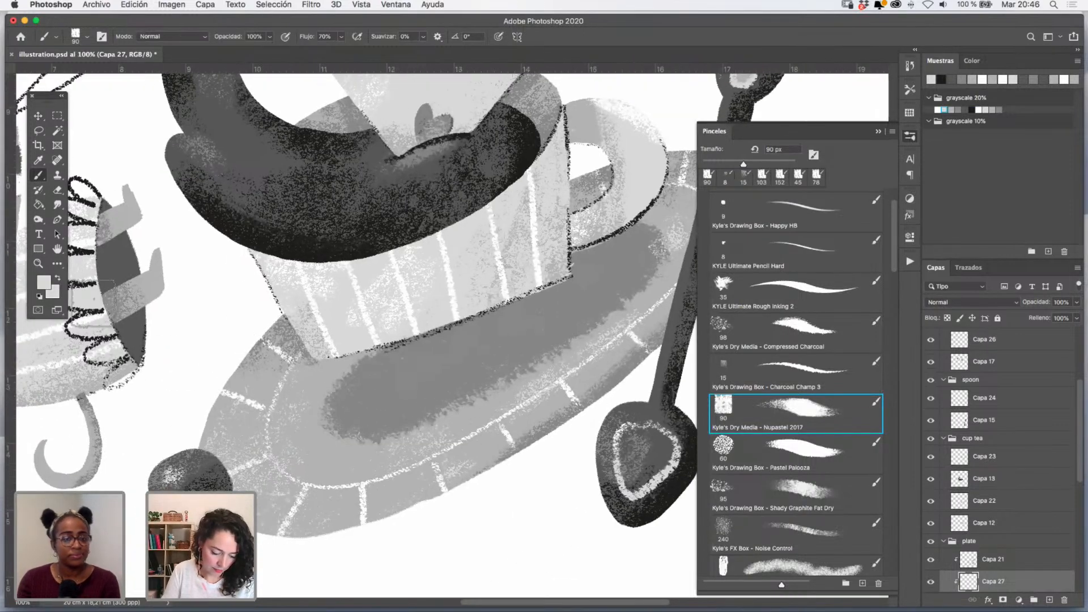
- Examine the plate's pastel texture in the context of the whole illustration
key("z")
left_click_drag(299, 398, 535, 315)
left_click(495, 363, "alt")
left_click(496, 362, "alt")
left_click(512, 362, "alt")
left_click(512, 363, "alt")
left_click(513, 374, "alt")
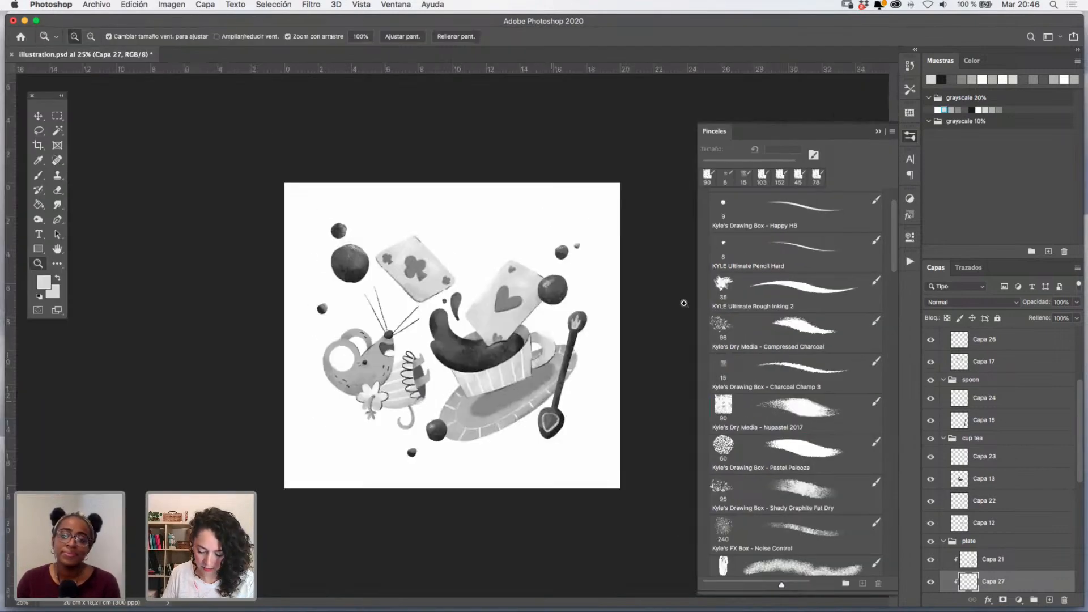
left_click(878, 133)
left_click(527, 363)
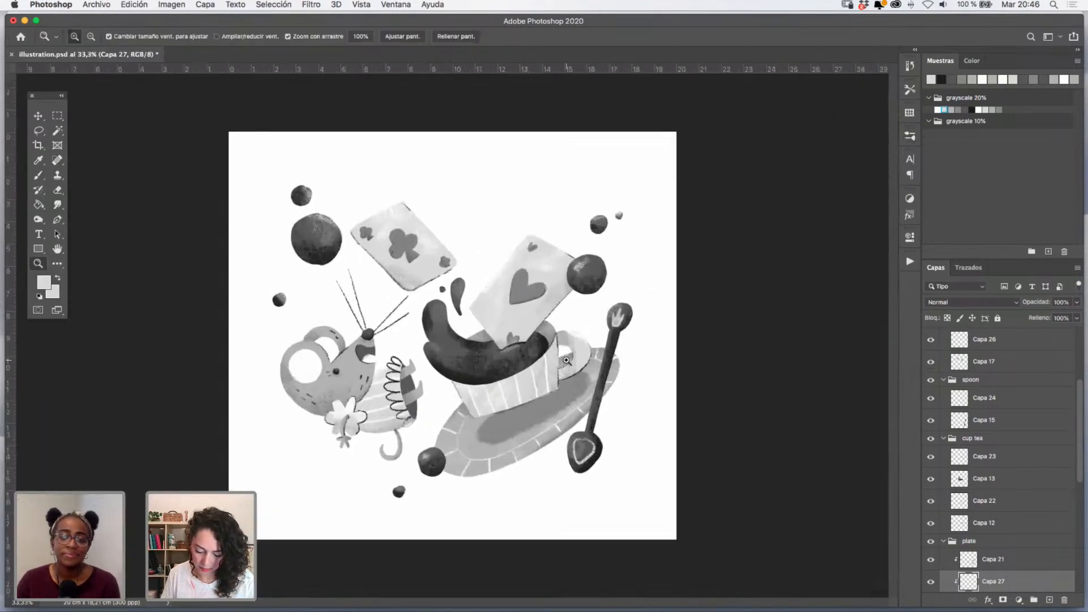
left_click(527, 362)
left_click(527, 363)
left_click(616, 379, "alt")
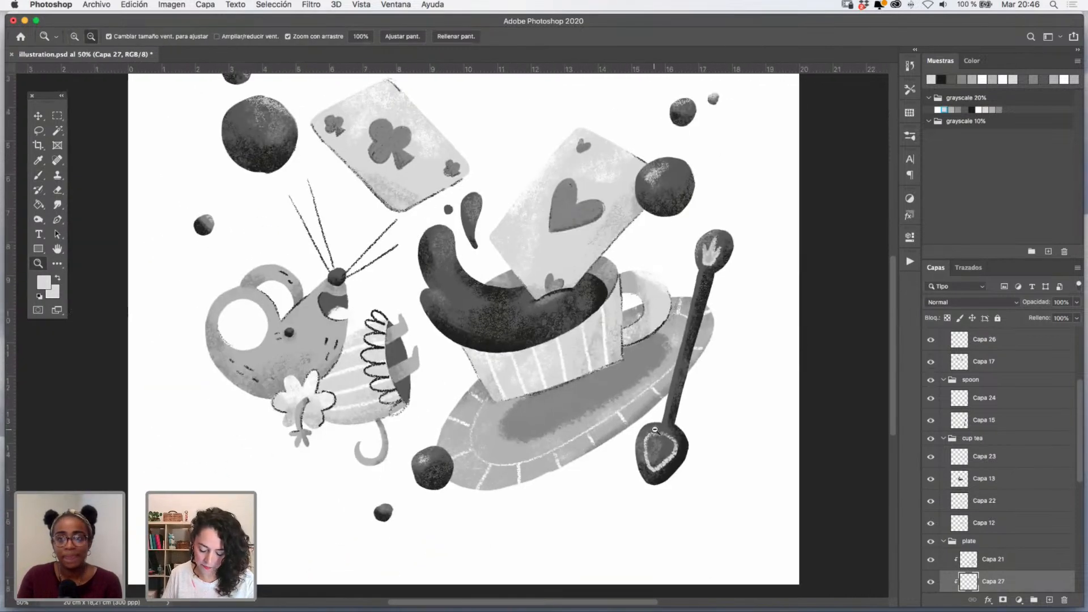
left_click(614, 383, "alt")
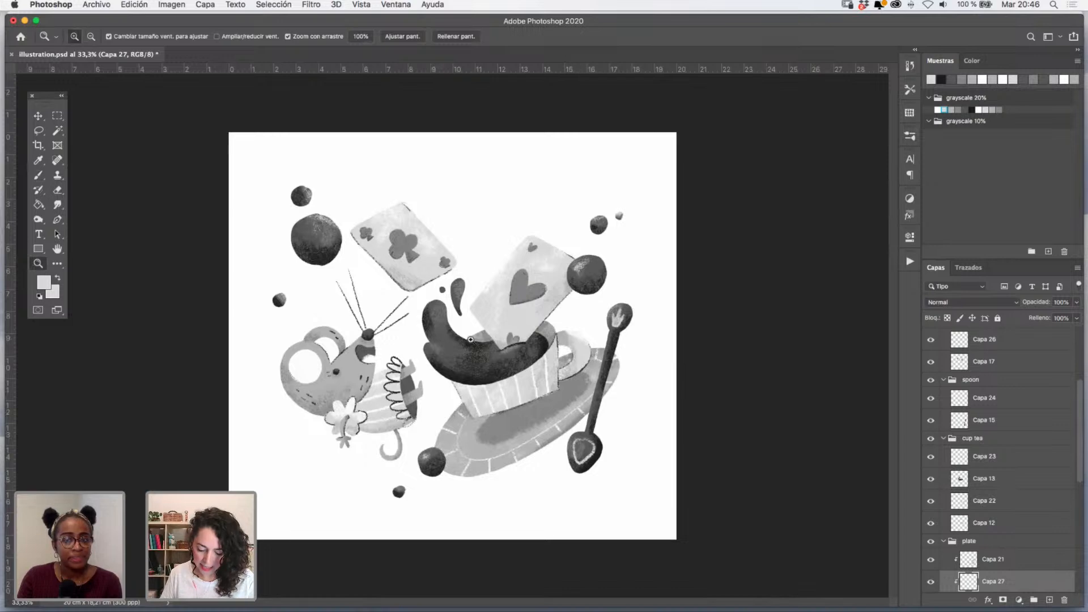
left_click(595, 442)
left_click_drag(485, 377, 543, 396)
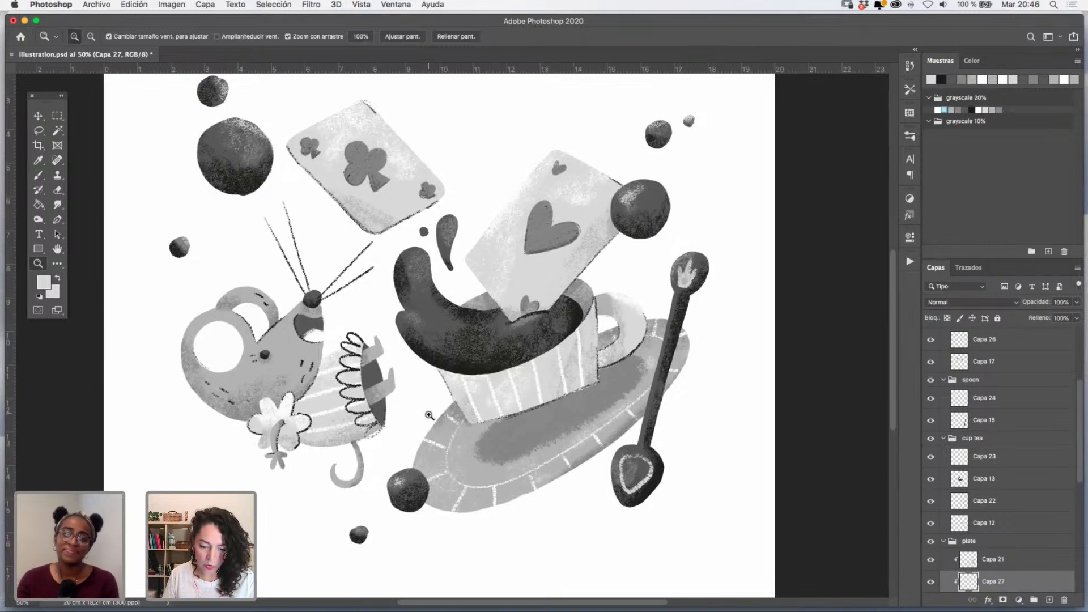
- Collapse the cards, spoon, cup tea, plate, dormmouse and drops layer groups
left_click_drag(1077, 416, 1078, 391)
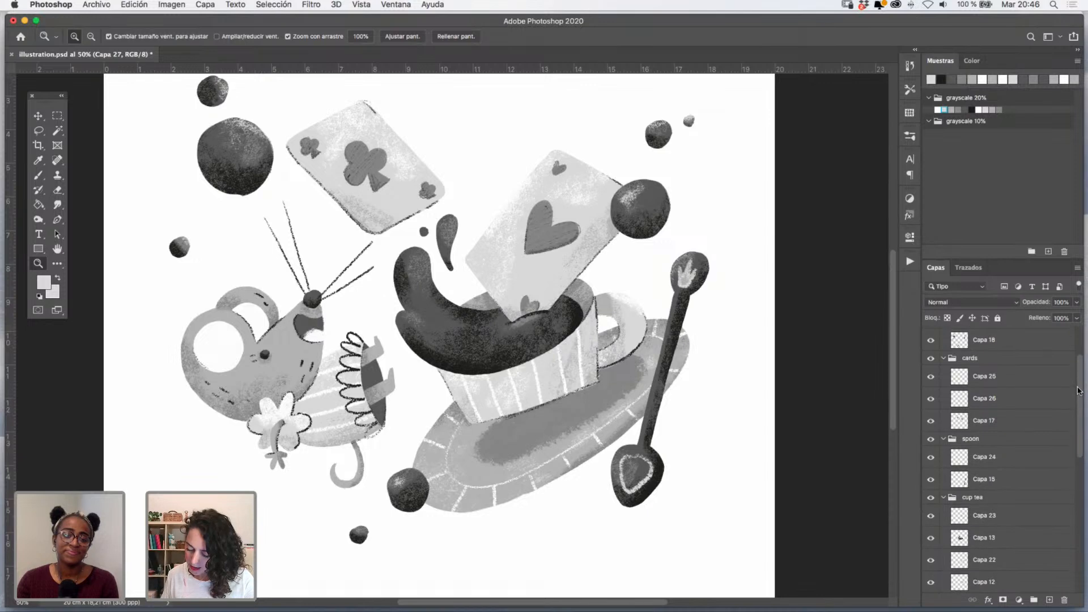
left_click(942, 440)
left_click(943, 358)
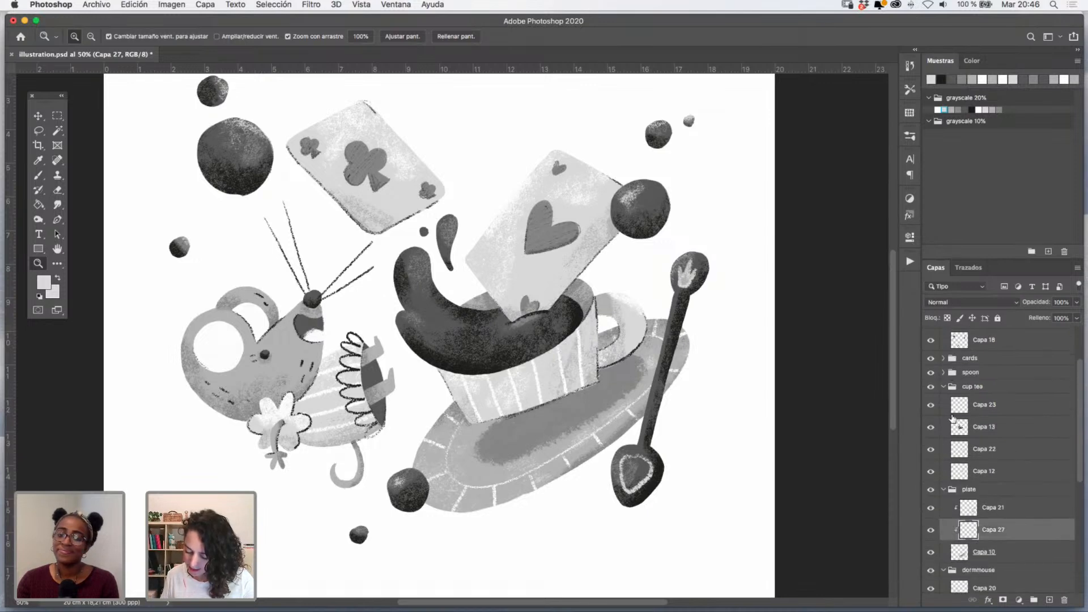
left_click(944, 387)
left_click(943, 402)
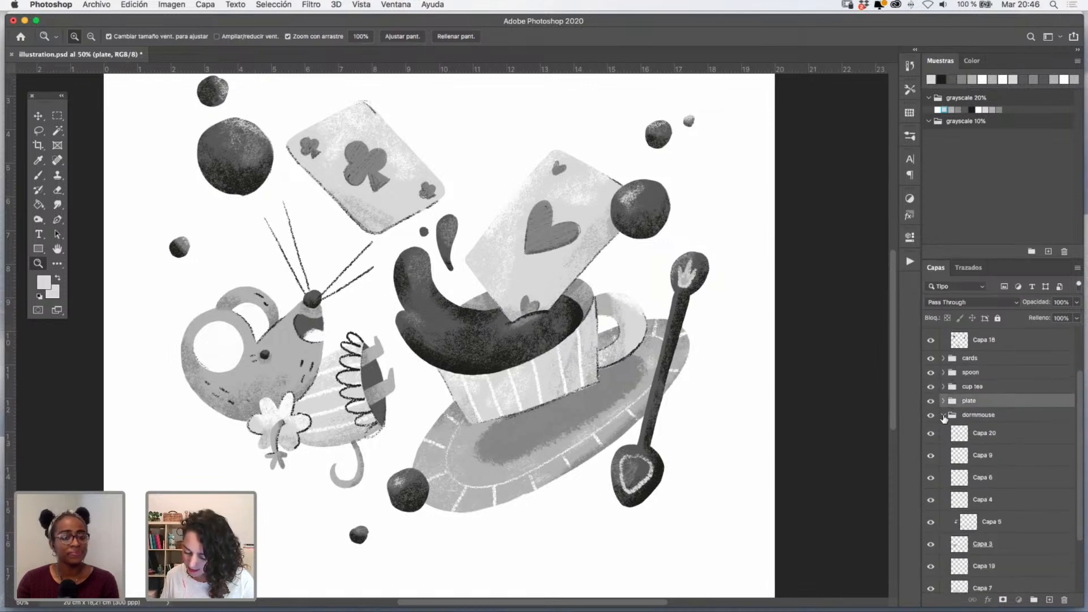
left_click(943, 417)
left_click(944, 395)
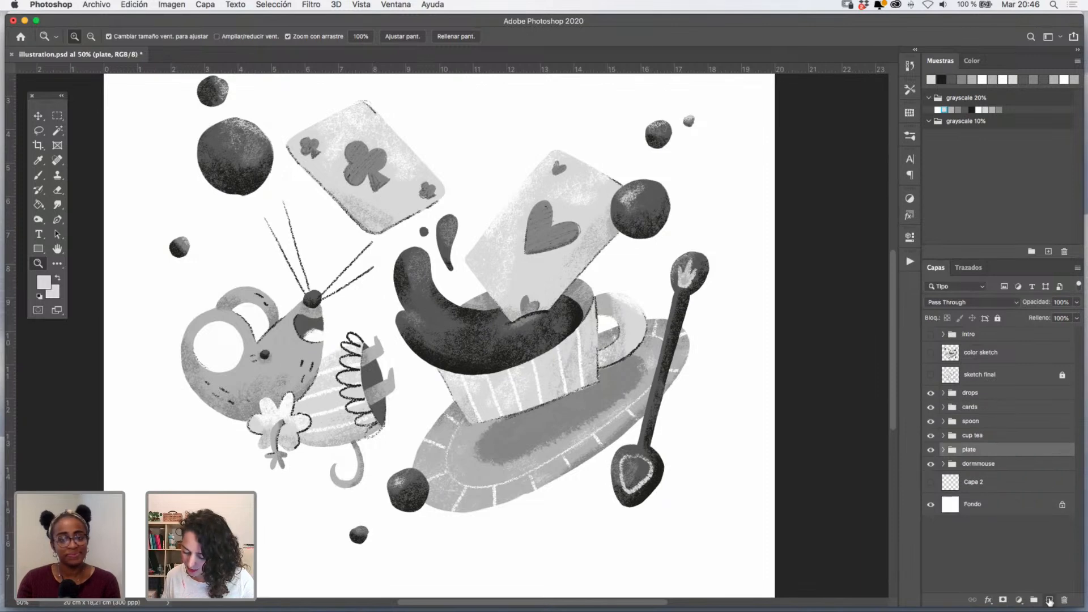
- Create a new layer above the drops group and set up the brush with white as the foreground color
left_click(1049, 599)
left_click_drag(984, 453, 991, 391)
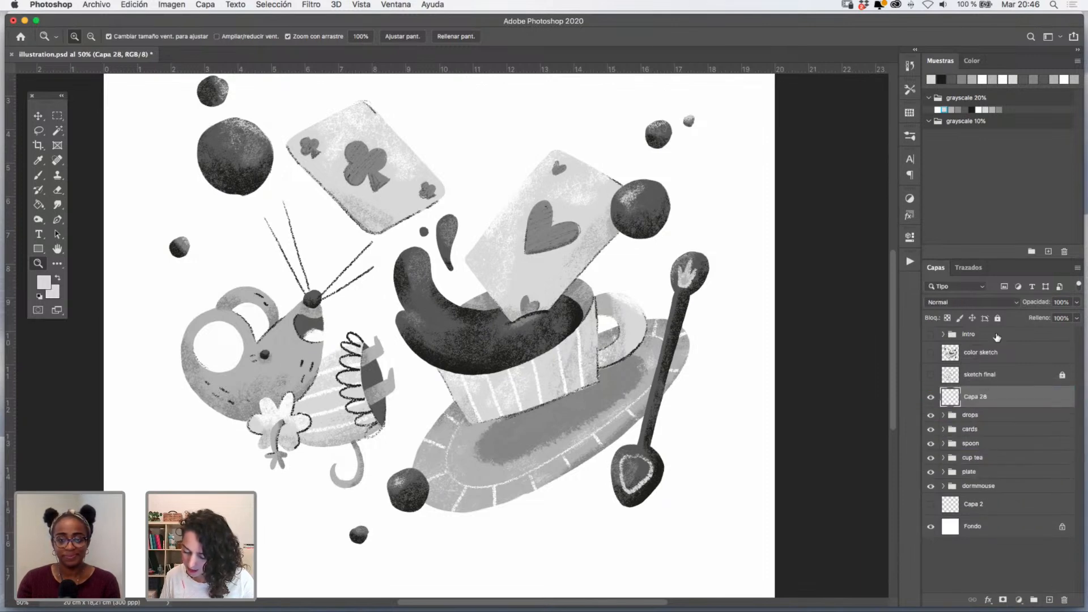
left_click(942, 110)
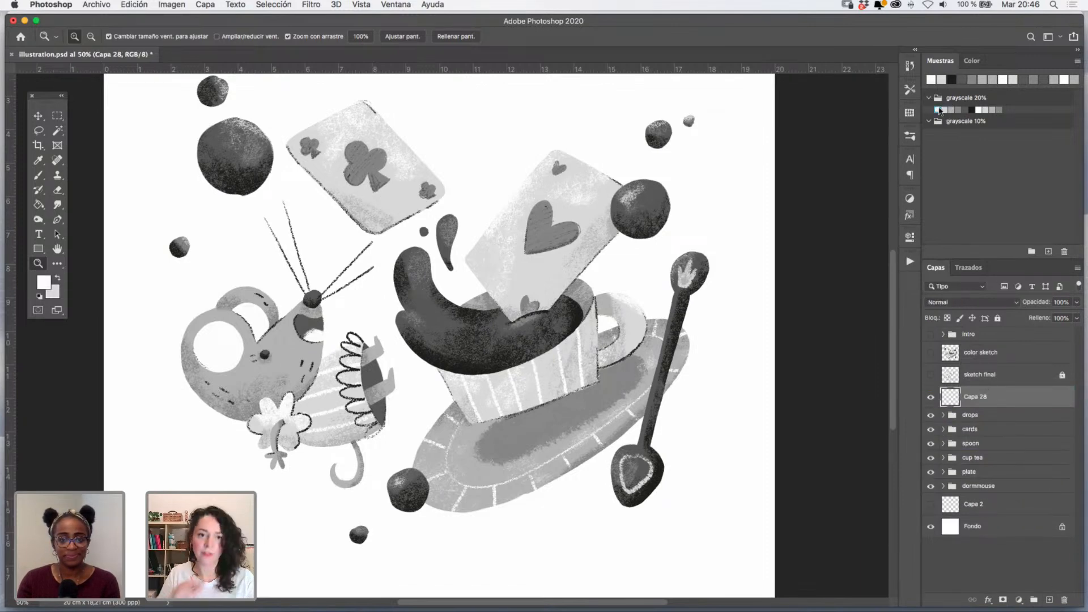
left_click(38, 175)
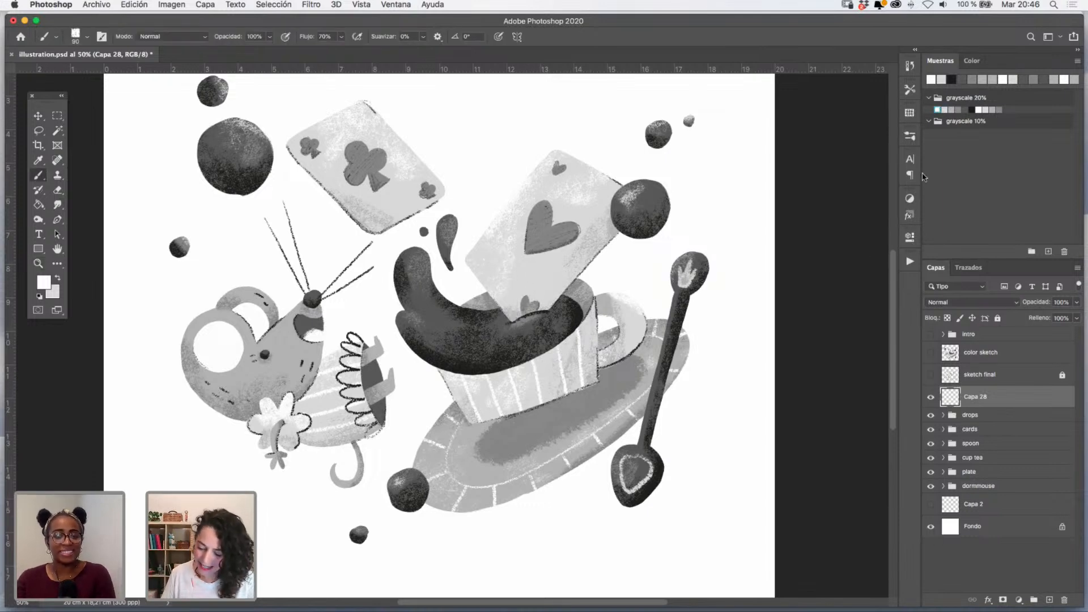
left_click(909, 136)
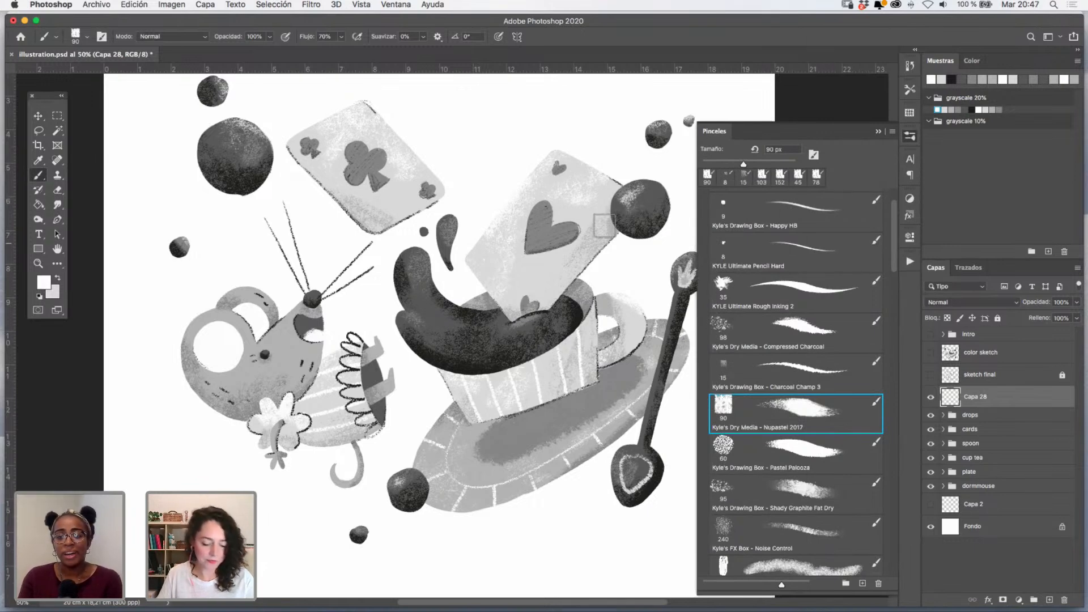
left_click(879, 131)
- Try drawing white charcoal highlight strokes along the tea's lower edge at the cup's rim
key("z")
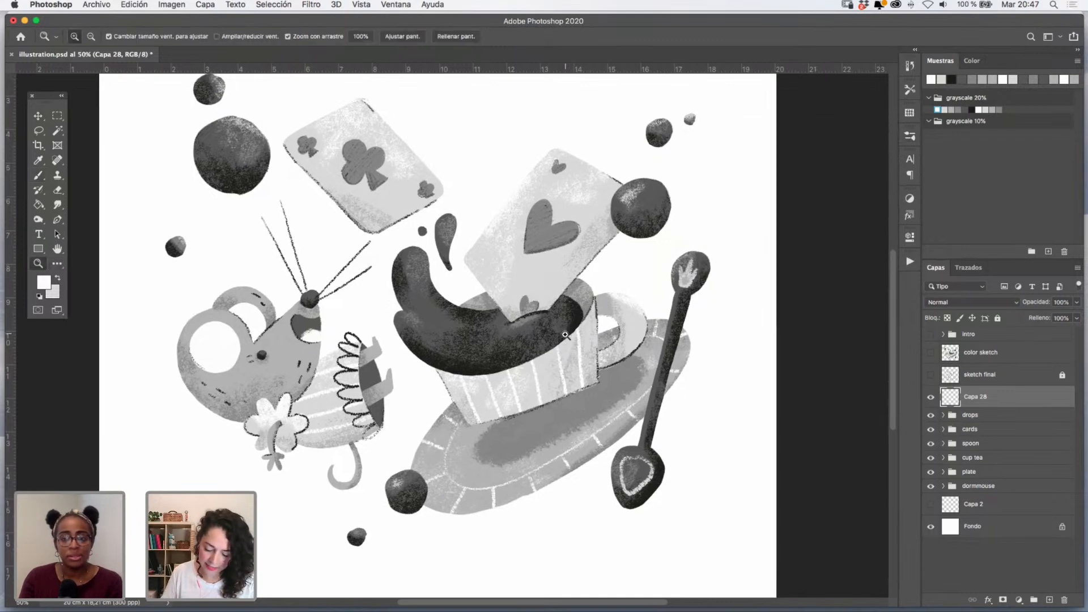
left_click(569, 337)
left_click(560, 333)
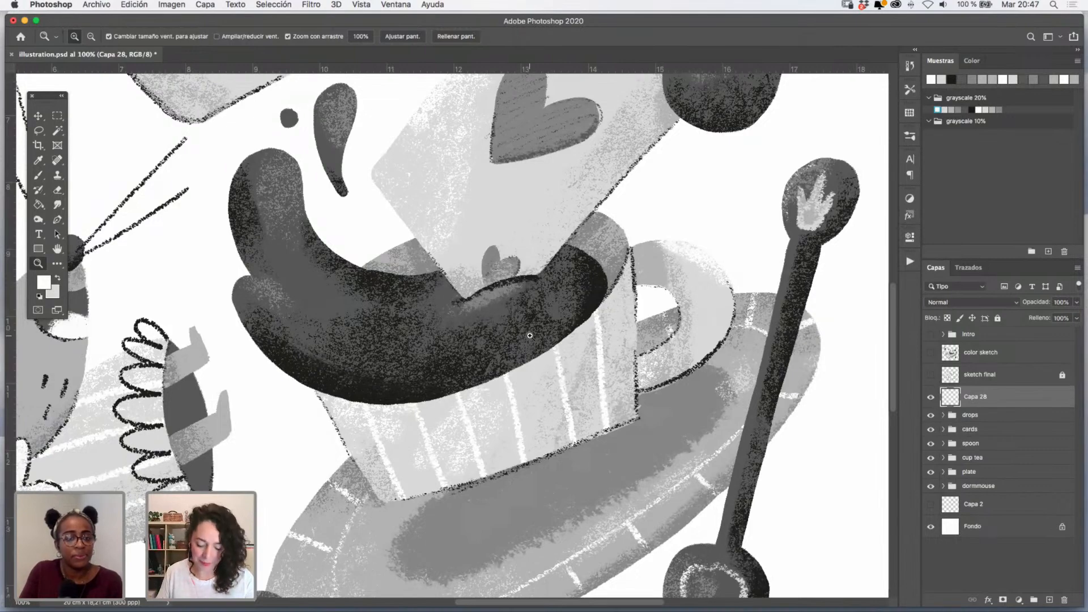
left_click(538, 369)
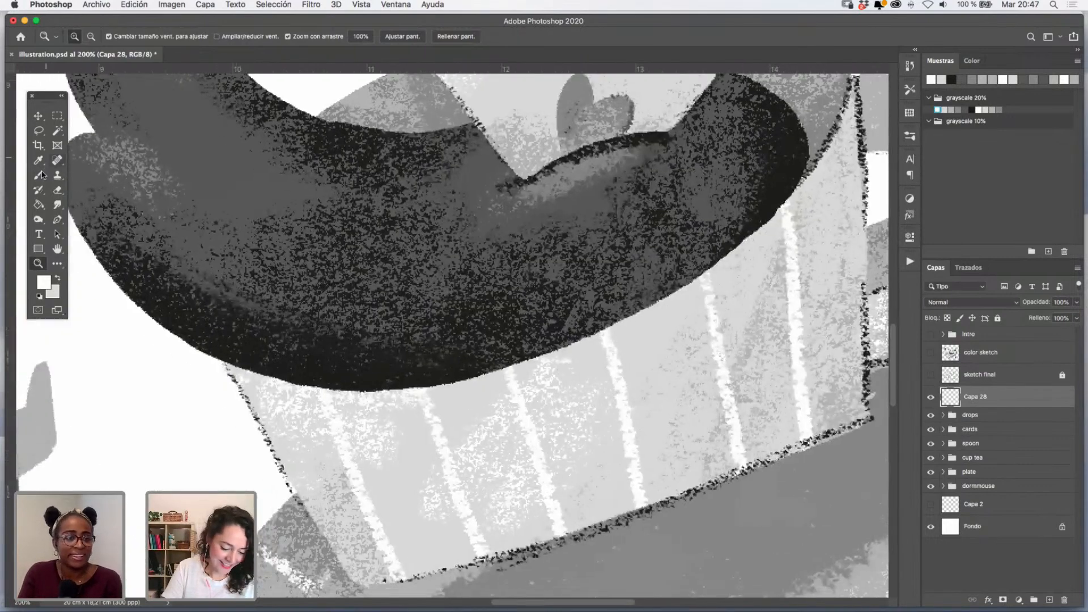
left_click(39, 176)
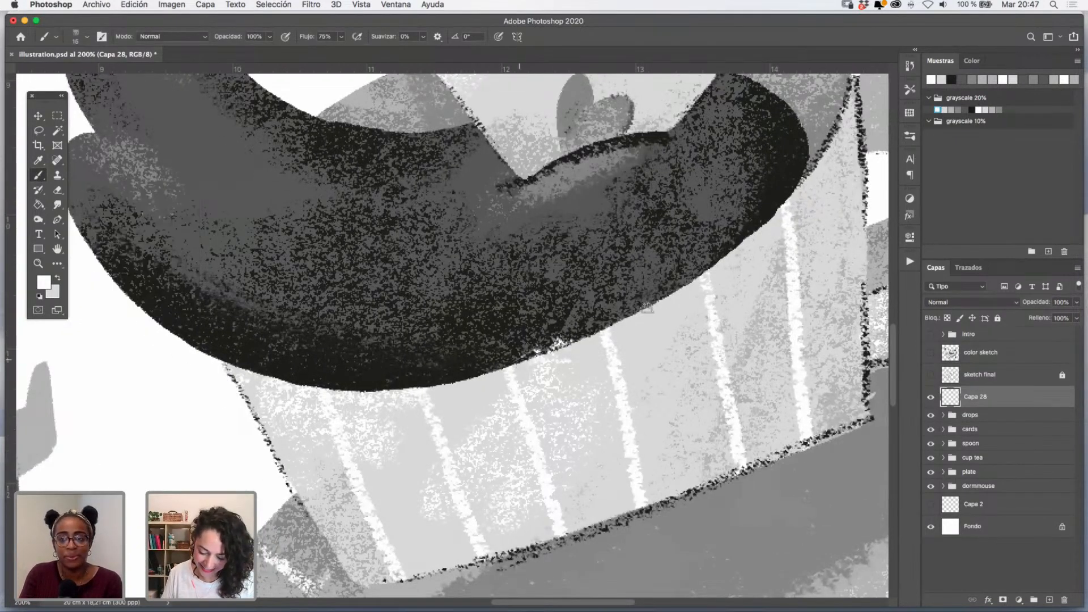
key("super+z")
left_click_drag(730, 247, 725, 246, "ctrl+alt")
mouse_move(759, 225)
left_mouse_down()
mouse_move(639, 304)
mouse_move(497, 367)
left_mouse_up()
key("super+z")
- Draw several thin white charcoal highlight strokes down the raised tip of the tea splash
mouse_move(451, 158)
left_mouse_down()
mouse_move(554, 258)
mouse_move(583, 316)
left_mouse_up()
left_click_drag(511, 279, 551, 354)
mouse_move(321, 156)
left_mouse_down()
mouse_move(334, 253)
mouse_move(357, 303)
left_mouse_up()
left_click_drag(315, 256, 357, 303)
left_click_drag(311, 218, 354, 300)
left_click_drag(332, 201, 354, 292)
left_click_drag(305, 227, 358, 306)
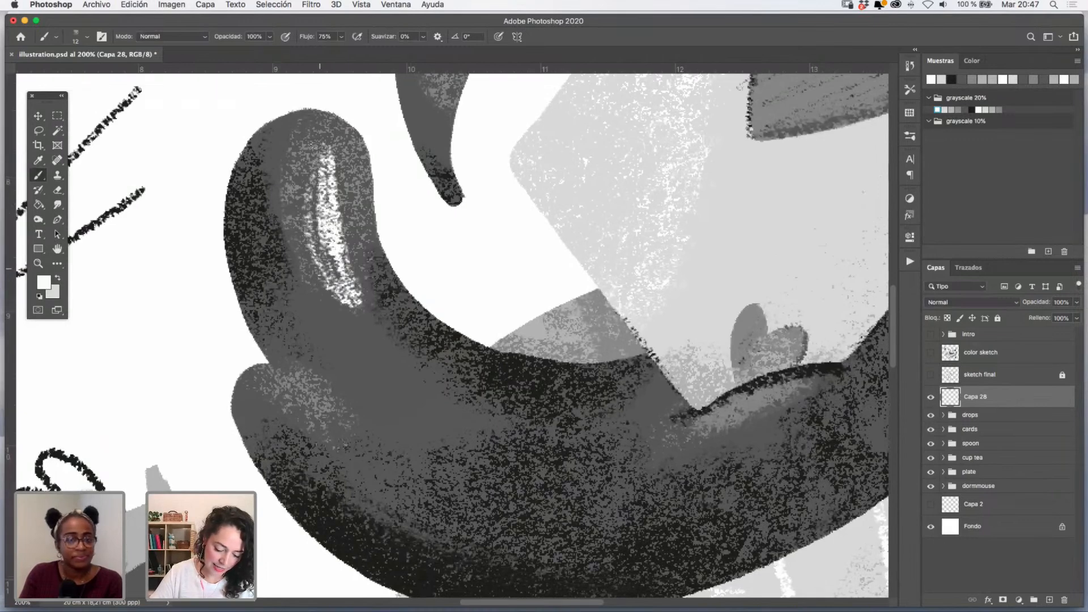
- Extend the white charcoal highlight on the raised tip of the tea splash and draw a small oval highlight below it
left_click_drag(317, 263, 362, 307)
left_click_drag(346, 232, 362, 289)
left_click_drag(322, 249, 400, 358)
mouse_move(384, 329)
left_mouse_down()
mouse_move(405, 359)
mouse_move(397, 349)
left_mouse_up()
left_click_drag(266, 367, 313, 383)
left_click_drag(284, 369, 320, 400)
- Add white charcoal highlight strokes to the teardrop above the splash and the large round drop beside the heart card
key("z")
left_click(501, 286, "alt")
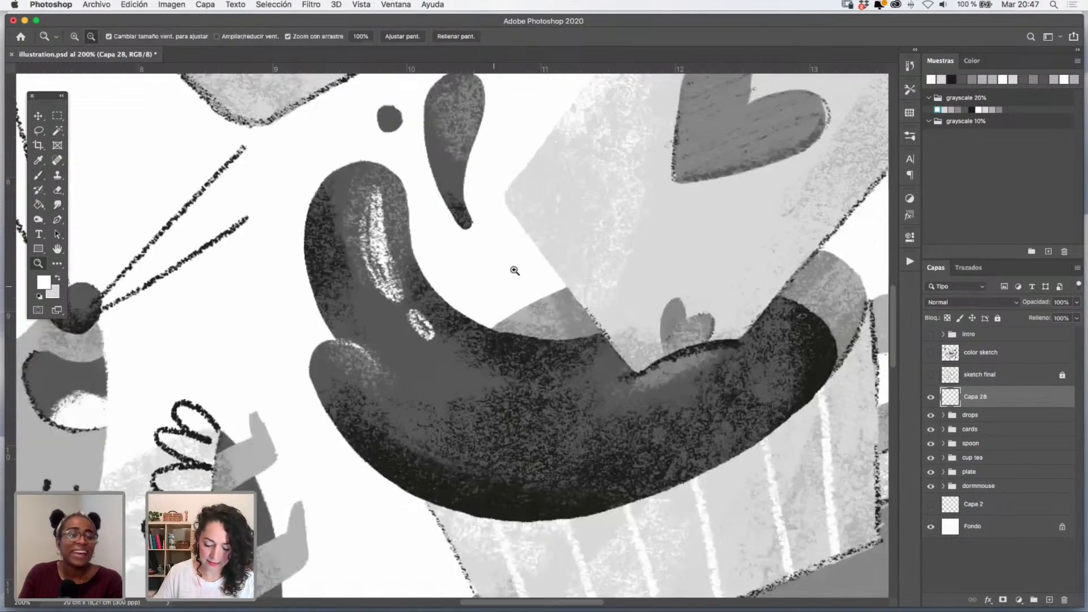
left_click(531, 274)
scroll(532, 274, "up", 3)
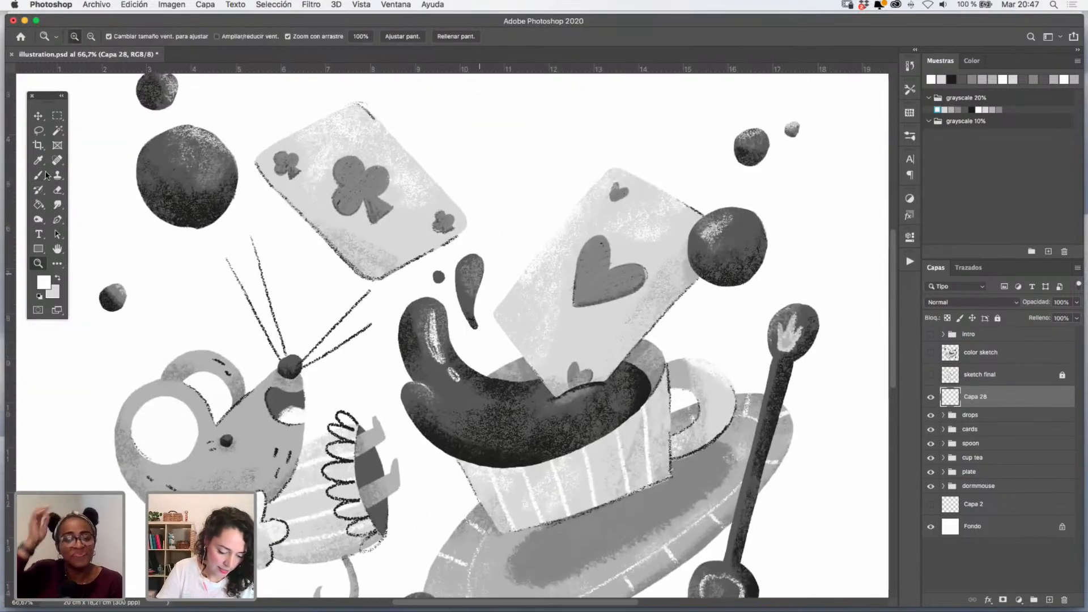
key("b")
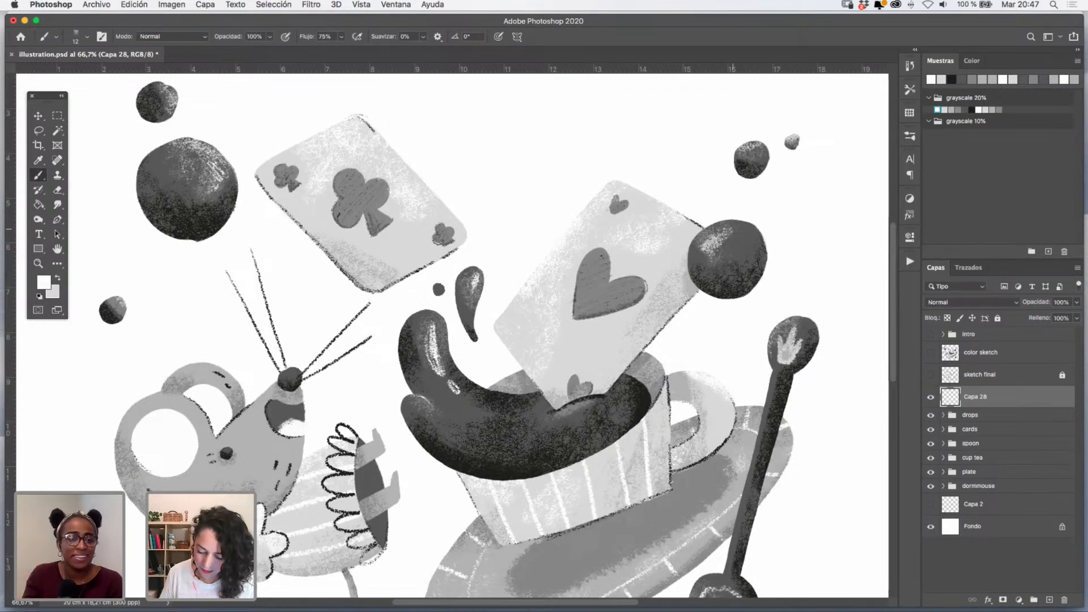
left_click_drag(737, 240, 724, 258)
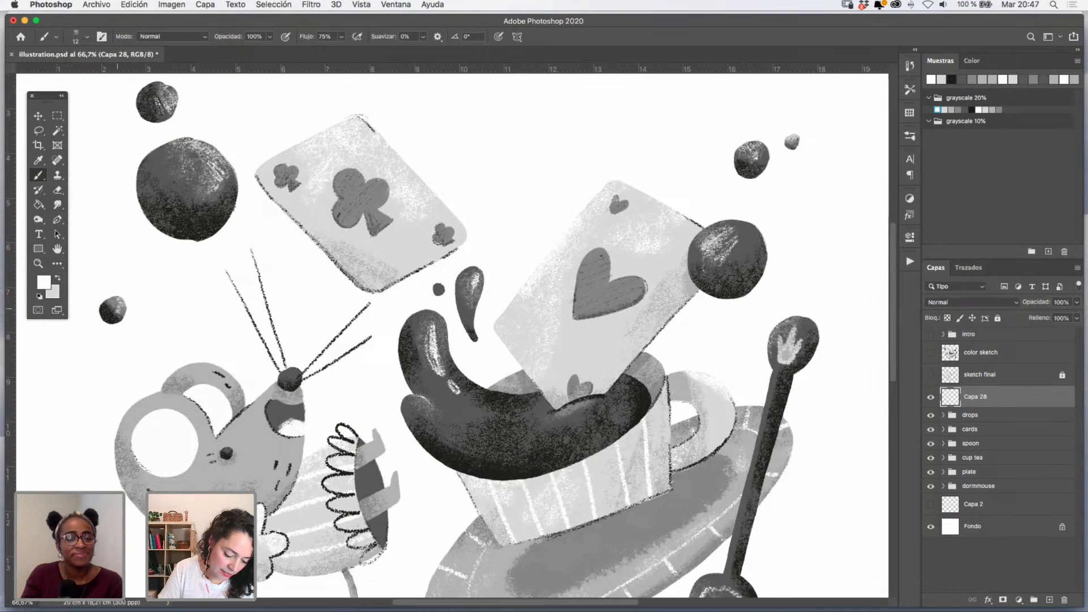
- Draw short white highlight strokes at the heart card's left corner and look over the illustration for other areas to highlight
left_click_drag(482, 430, 486, 226)
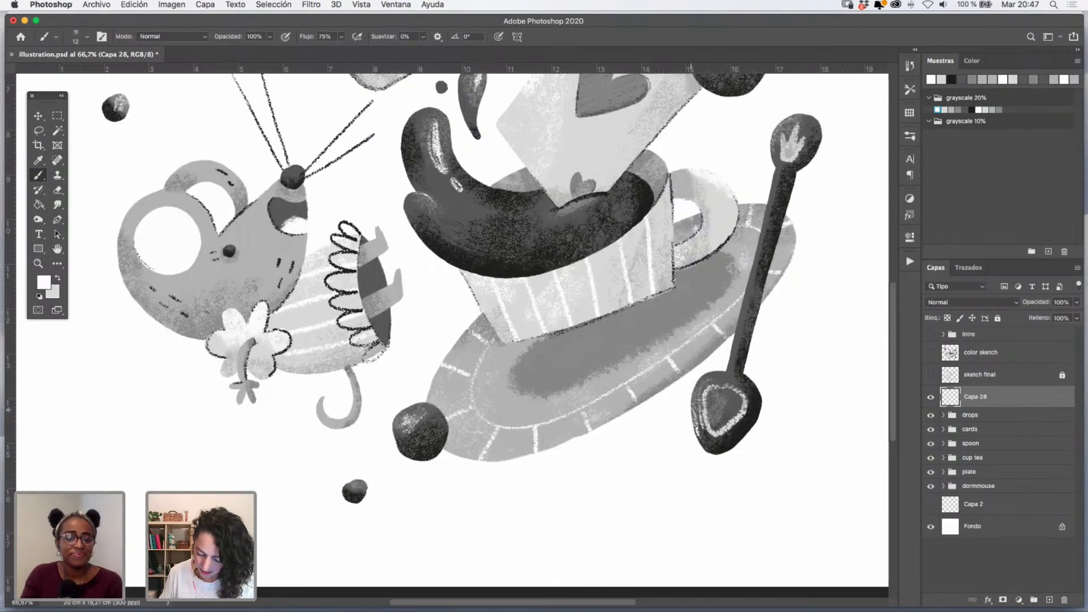
scroll(771, 221, "up", 5)
scroll(771, 221, "right", 2)
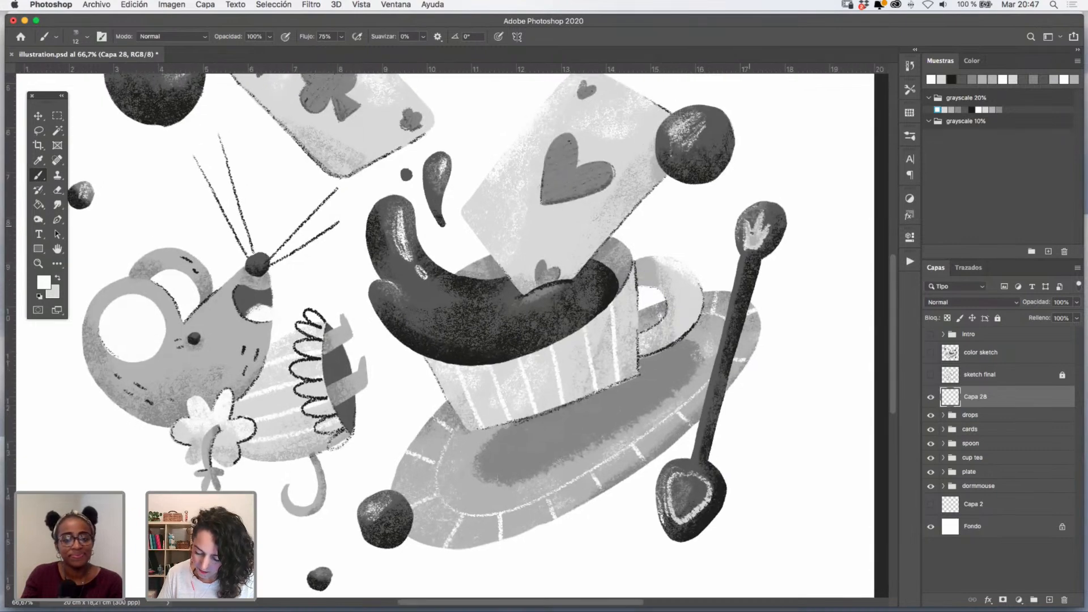
scroll(722, 160, "up", 3)
scroll(721, 160, "right", 1)
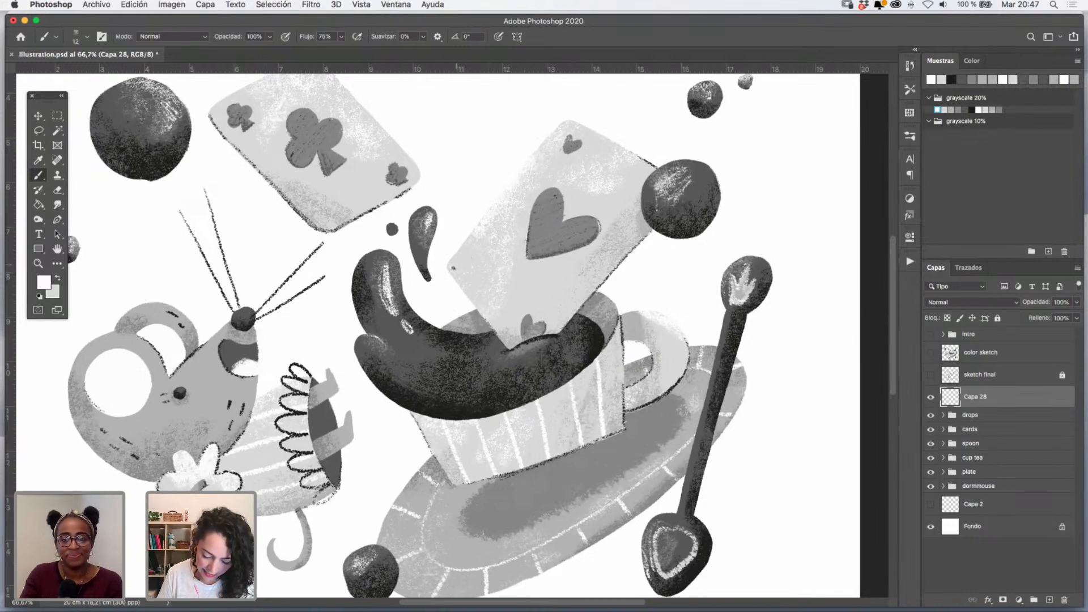
scroll(485, 249, "up", 3)
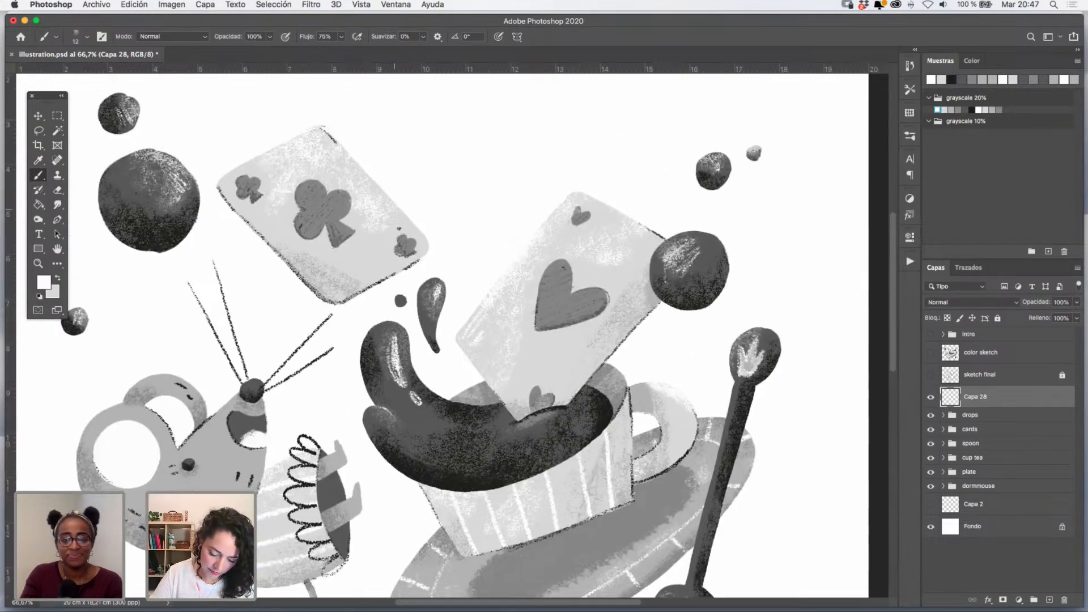
left_click_drag(342, 352, 478, 199)
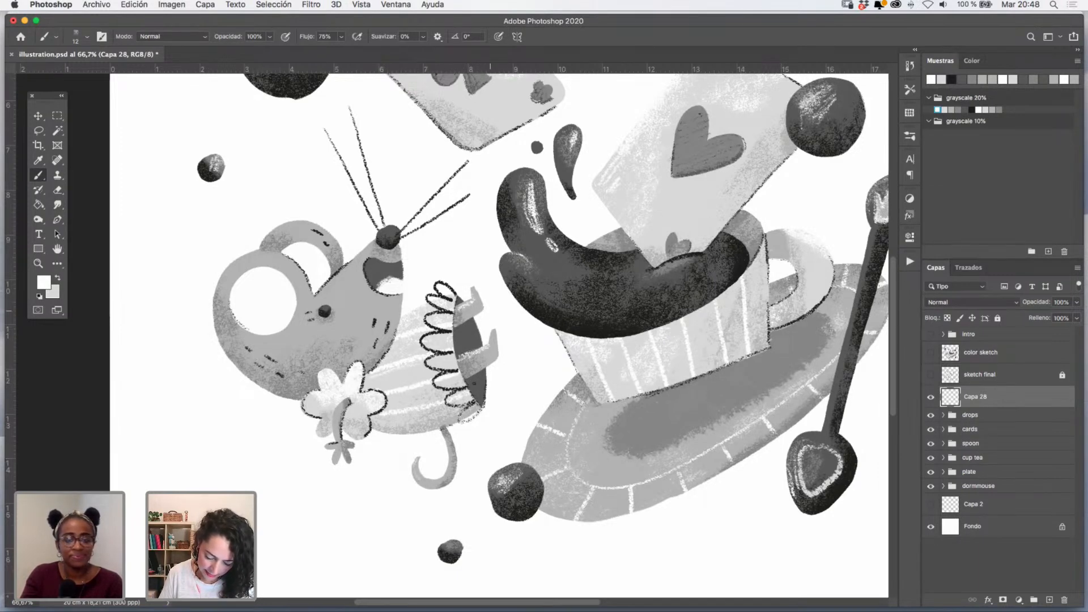
left_click_drag(490, 311, 470, 353)
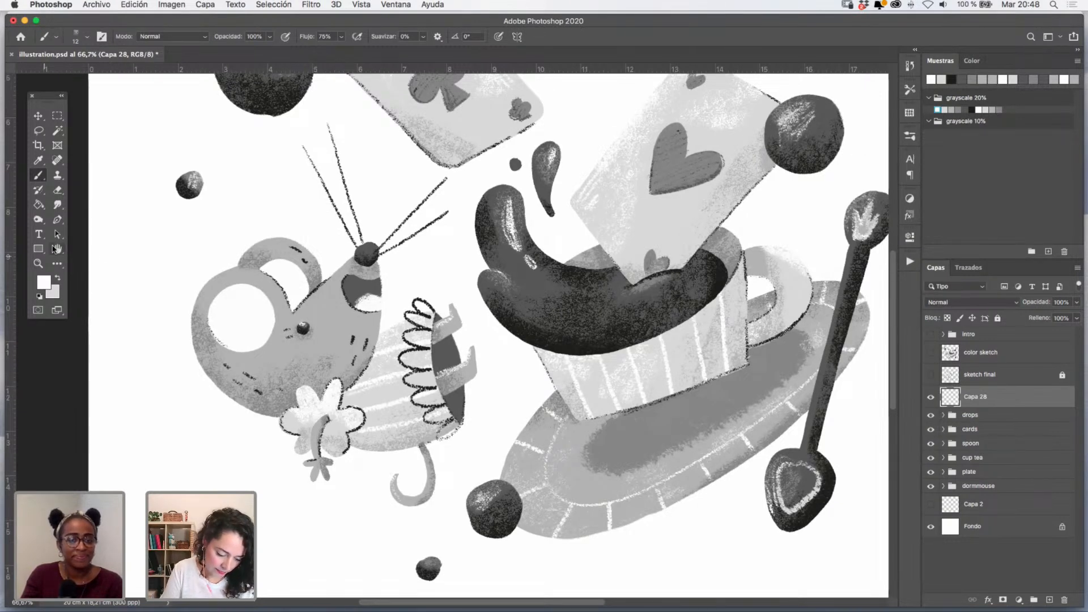
- Create a new layer at the top of the dormmouse group, above Capa 20
left_click(38, 264)
left_click(348, 357)
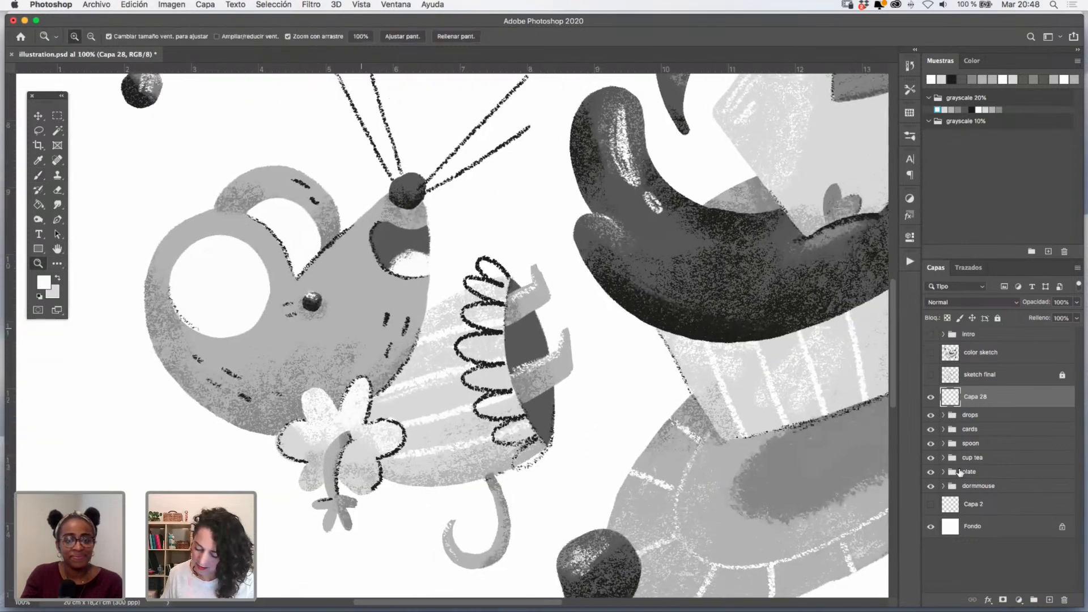
left_click(943, 486)
left_click(1005, 513)
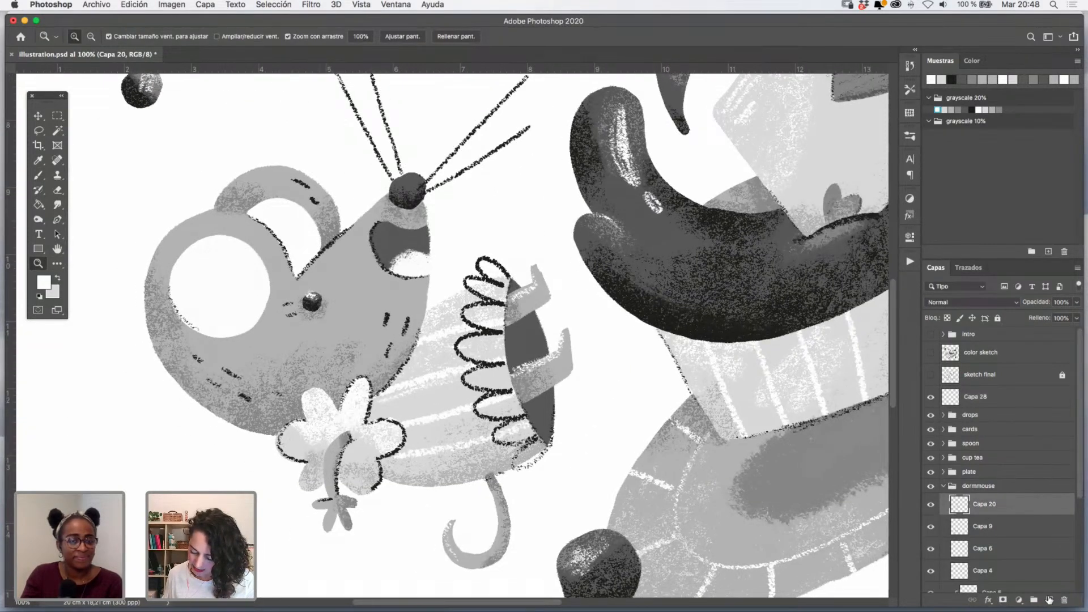
left_click(1050, 600)
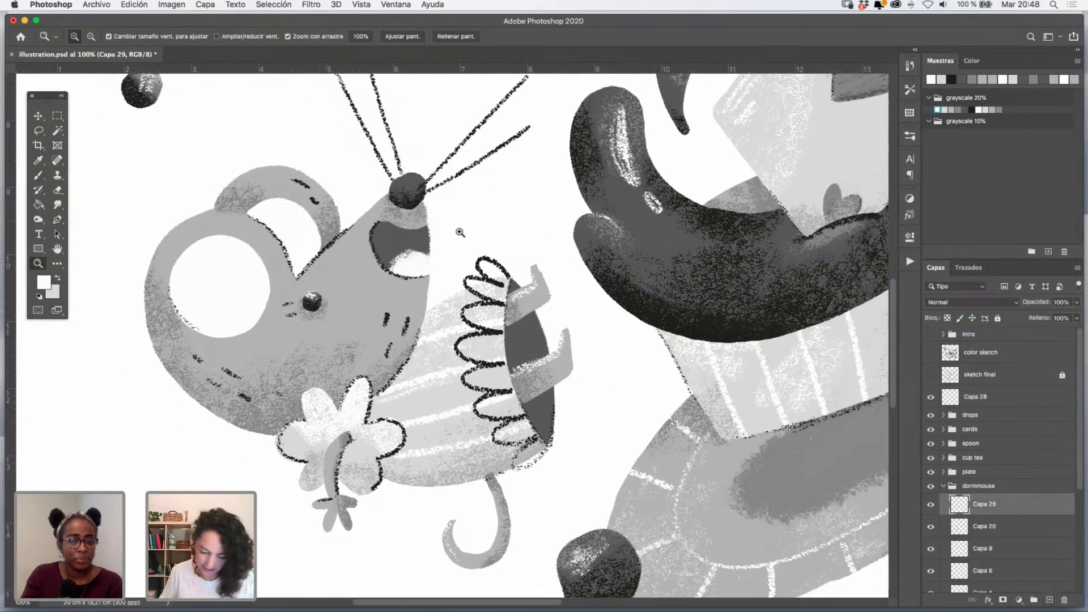
- Try painting the dormouse's cheek with a light gray from the grayscale 20% swatches
left_click(942, 110)
left_click_drag(311, 362, 314, 360)
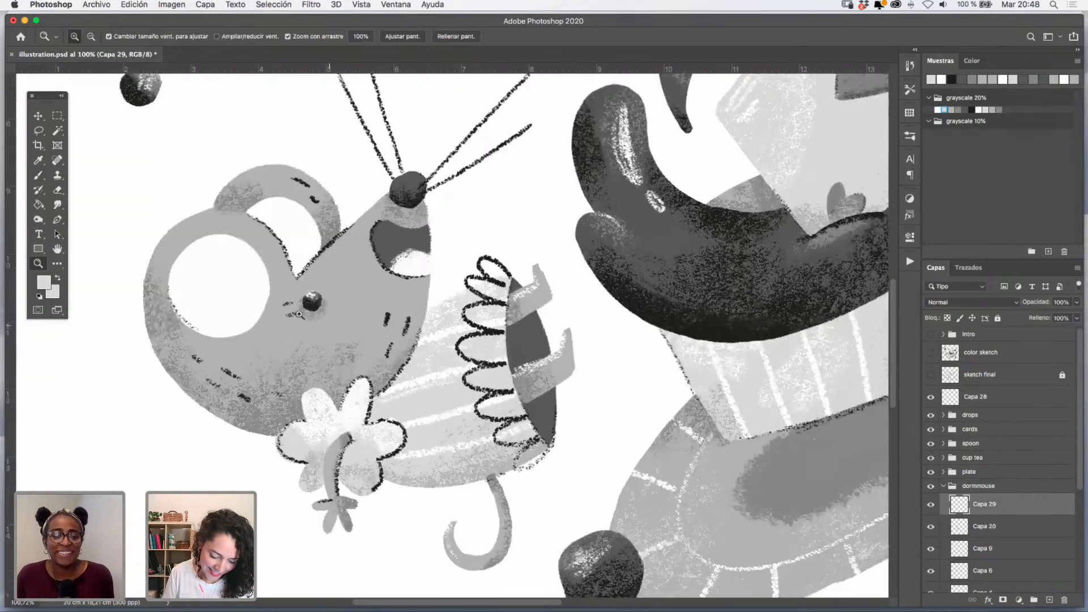
left_click(38, 176)
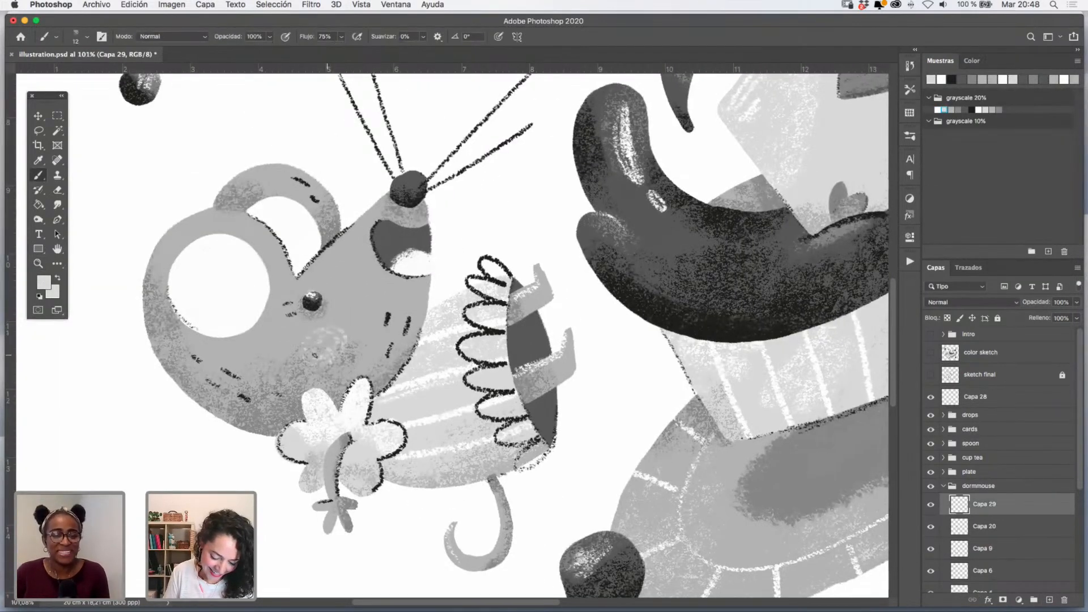
- Paint a round textured cheek below the dormouse's eye with a dark gray from the grayscale 20% swatches
left_click(964, 109)
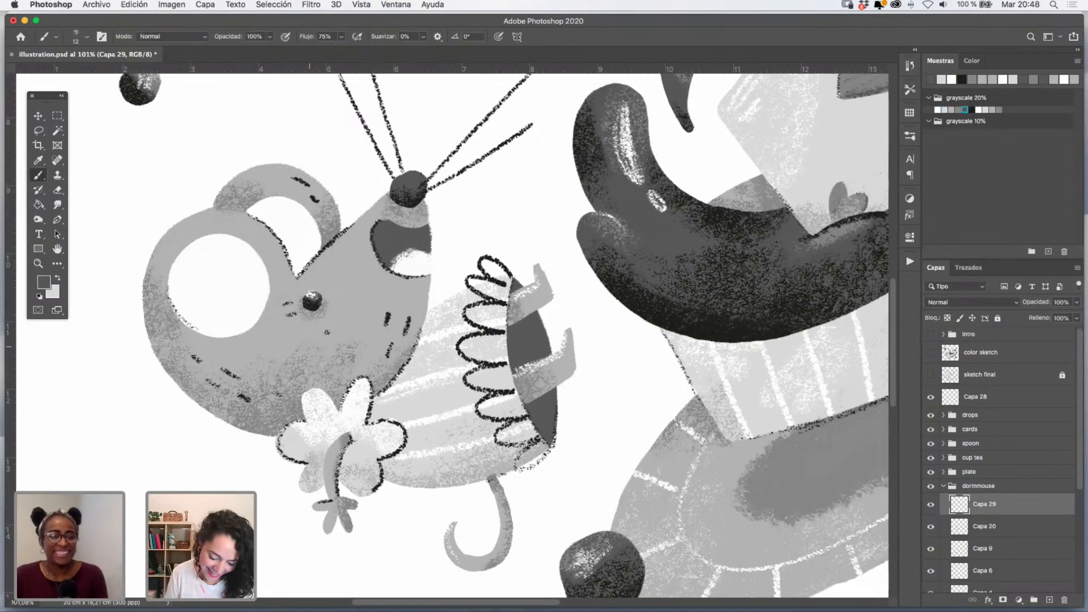
mouse_move(327, 333)
left_mouse_down()
mouse_move(329, 356)
mouse_move(312, 339)
mouse_move(327, 340)
mouse_move(318, 362)
mouse_move(314, 340)
mouse_move(335, 368)
left_mouse_up()
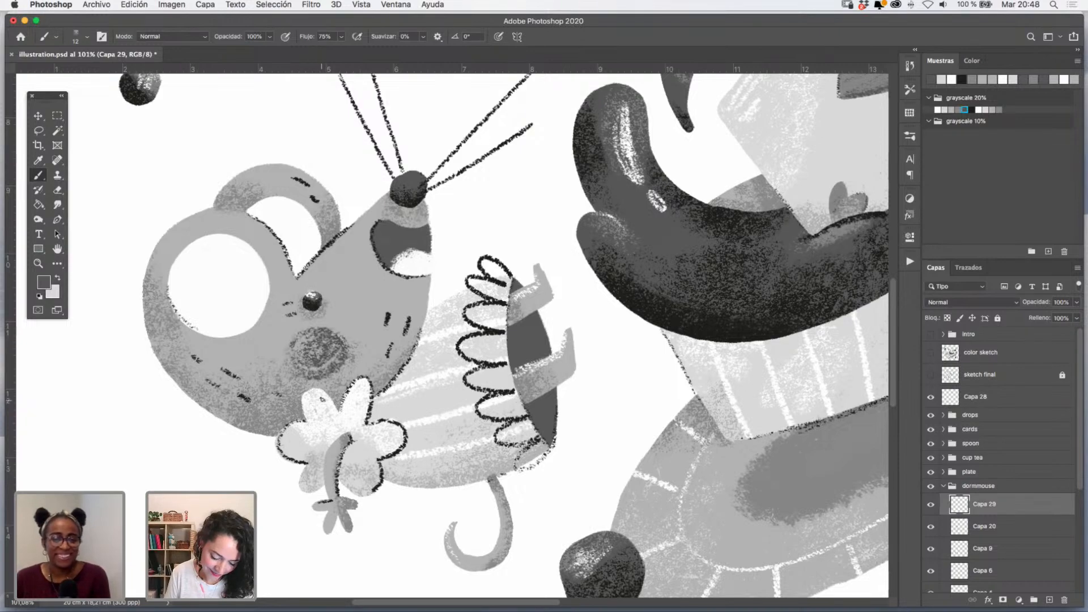
key("z")
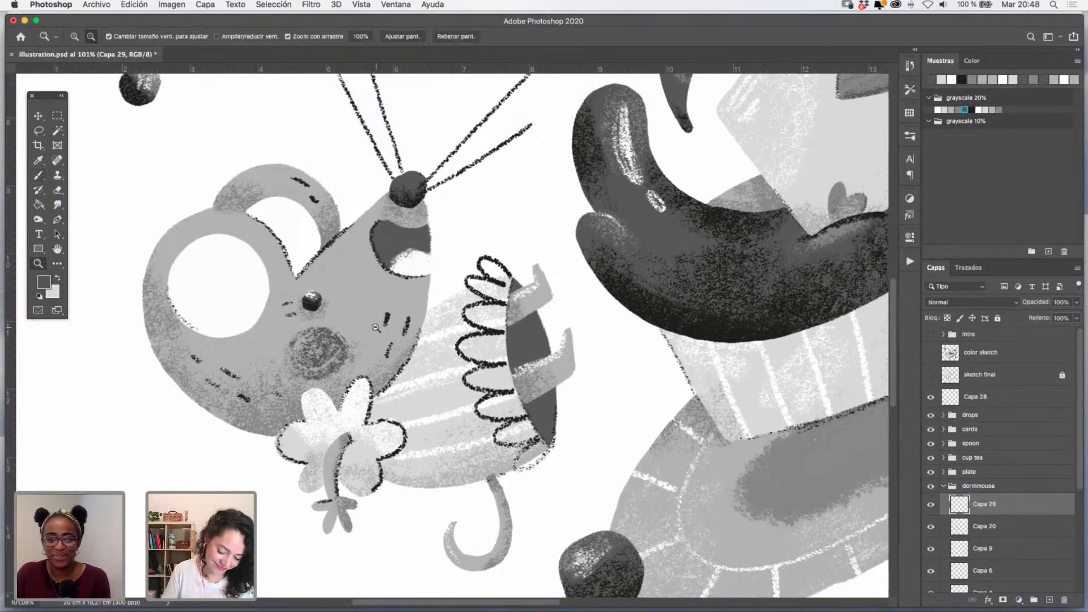
left_click(403, 335, "alt")
left_click(402, 335, "alt")
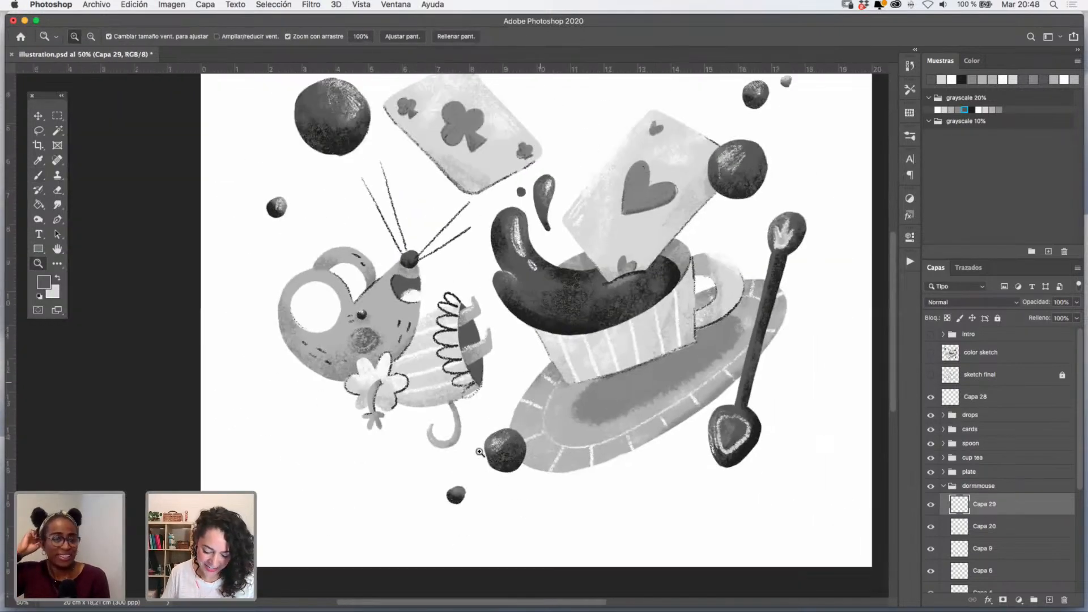
left_click(401, 399)
left_click_drag(530, 236, 502, 362)
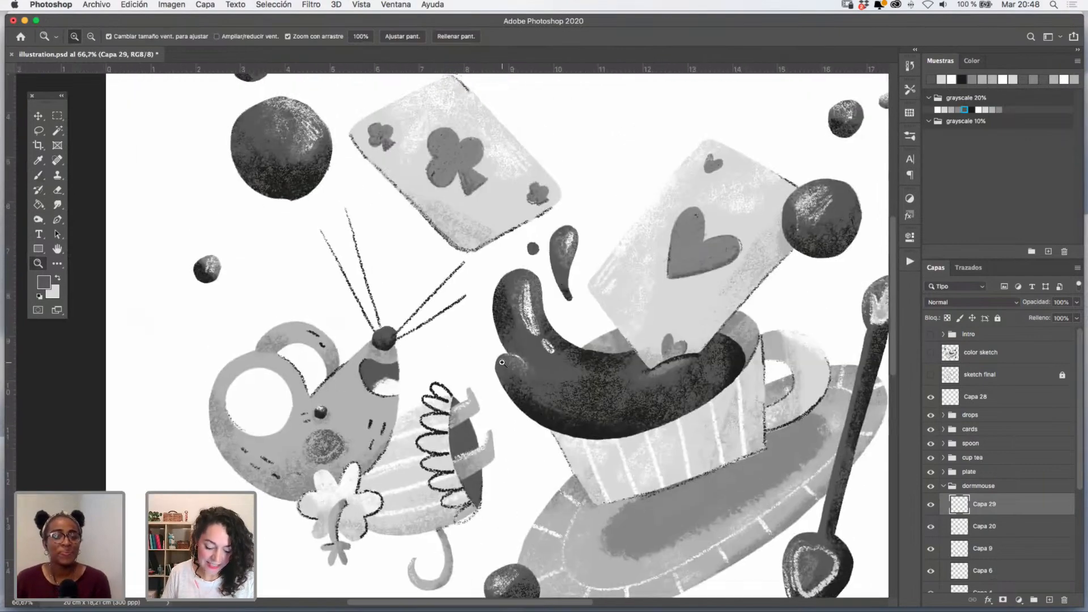
left_click(532, 355, "alt")
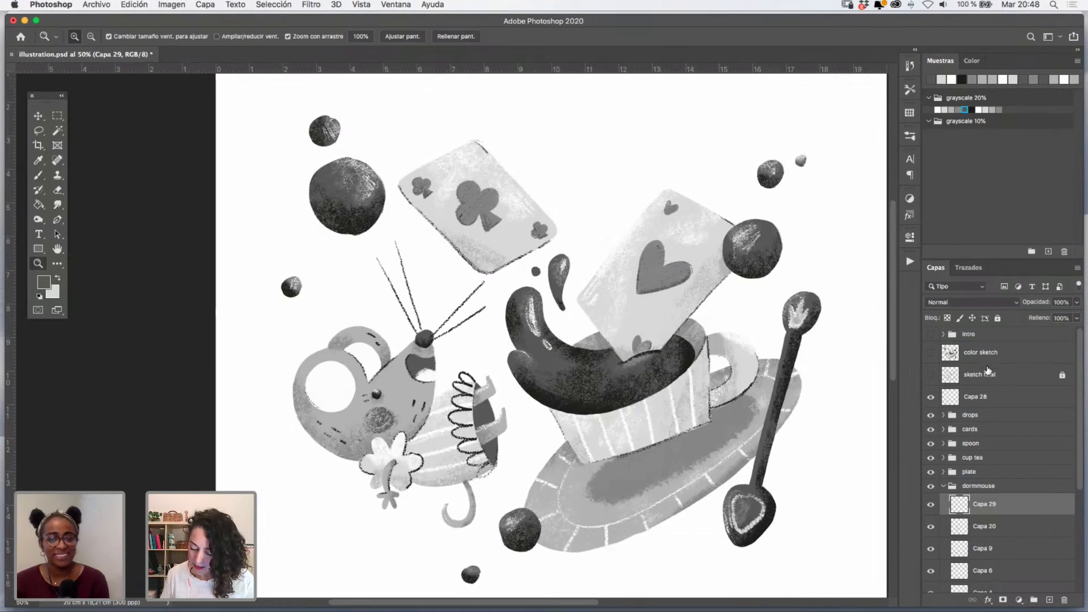
- Activate the highlights layer Capa 28 and set the foreground color to white
left_click(998, 399)
left_click(38, 159)
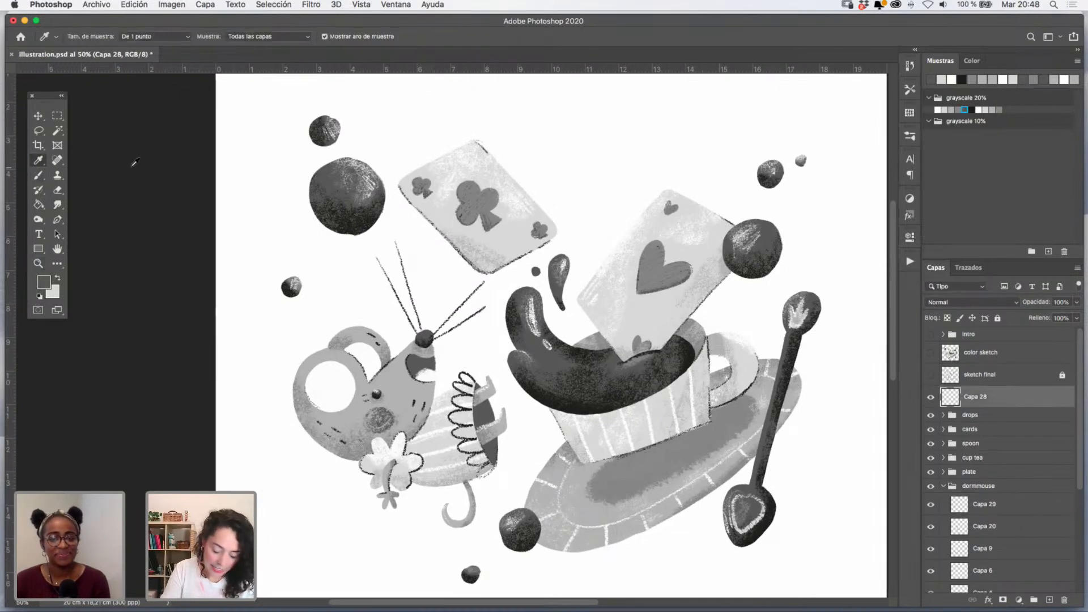
left_click(937, 110)
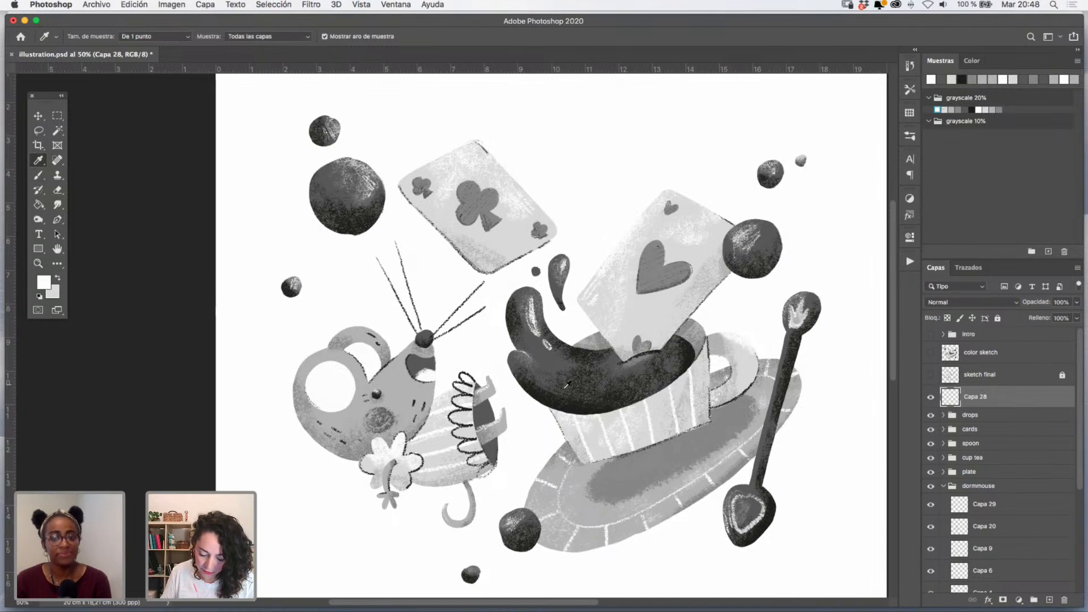
- Try drawing a white highlight line along the tea's lower edge above the striped cup
key("z")
left_click(611, 404)
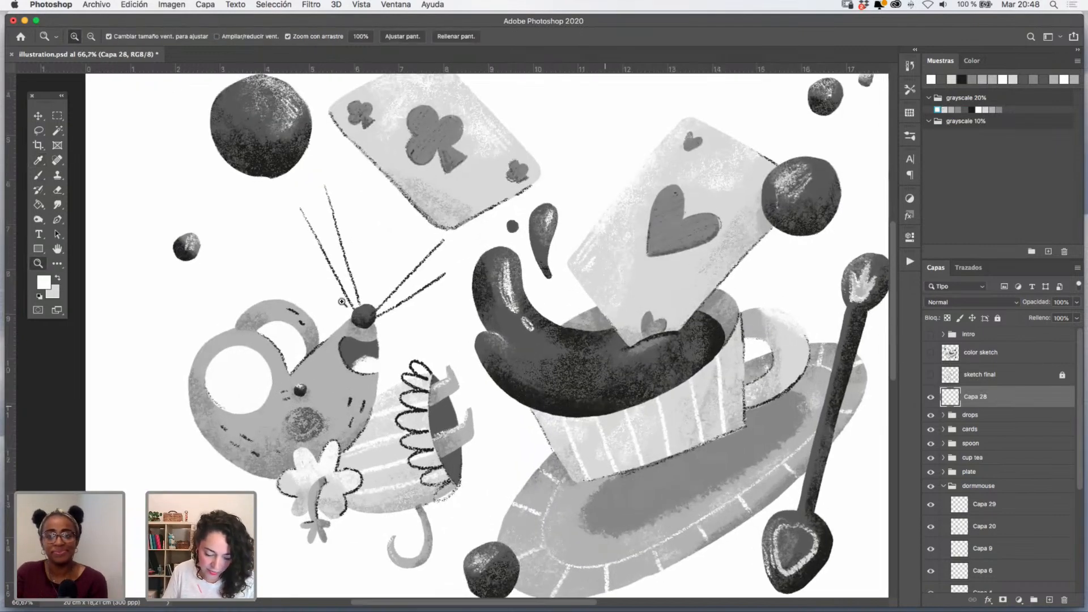
left_click(611, 404)
key("b")
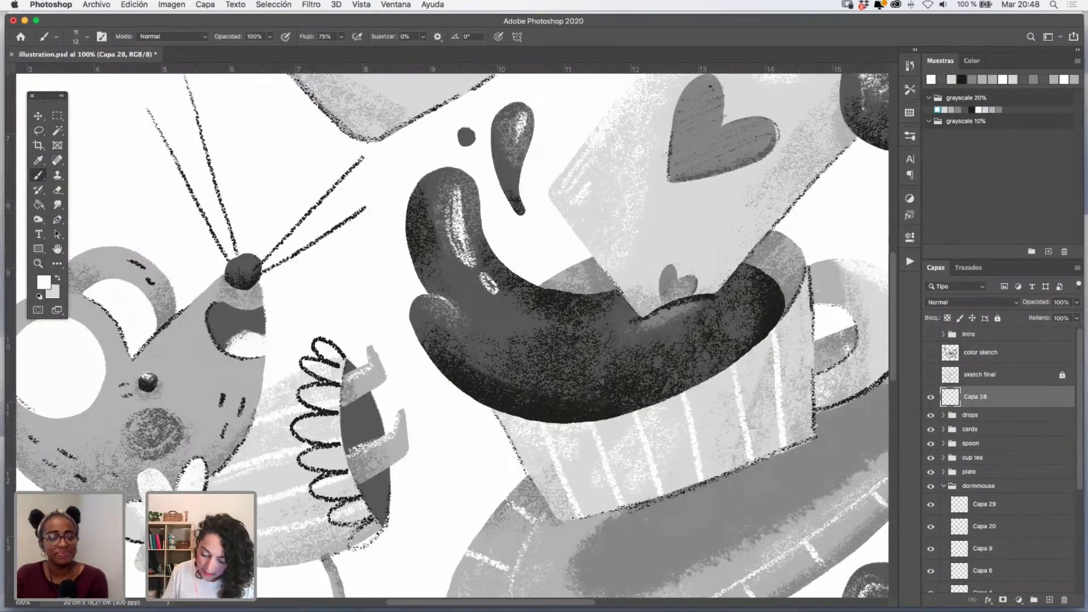
left_click_drag(486, 399, 575, 423)
key("super+z")
key("super+z")
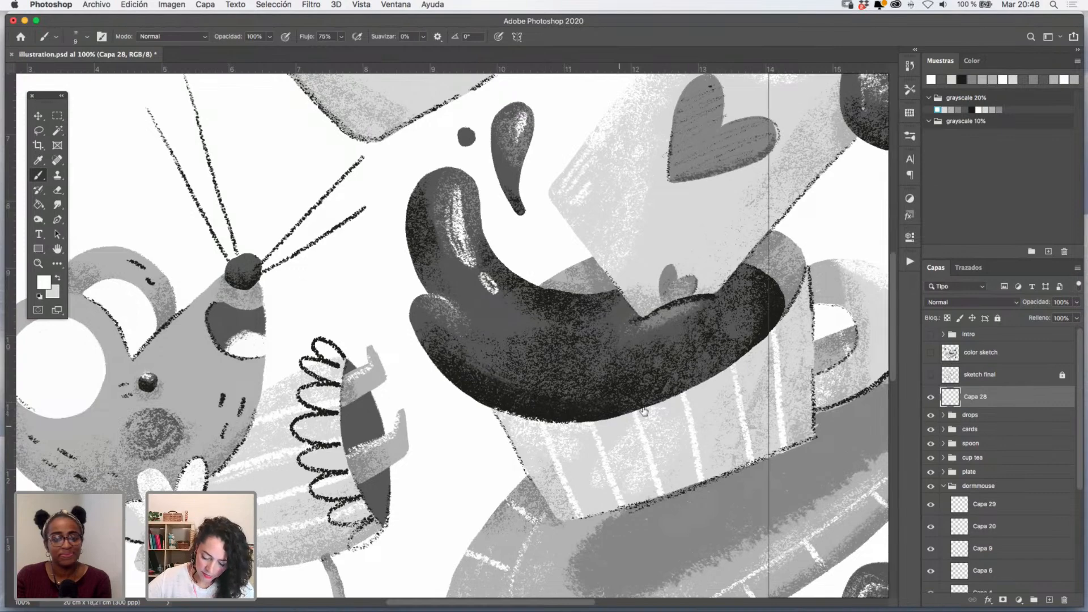
- Choose the Kyle's Drawing Box - Charcoal Champ 3 brush at 15 px
left_click_drag(712, 382, 580, 414)
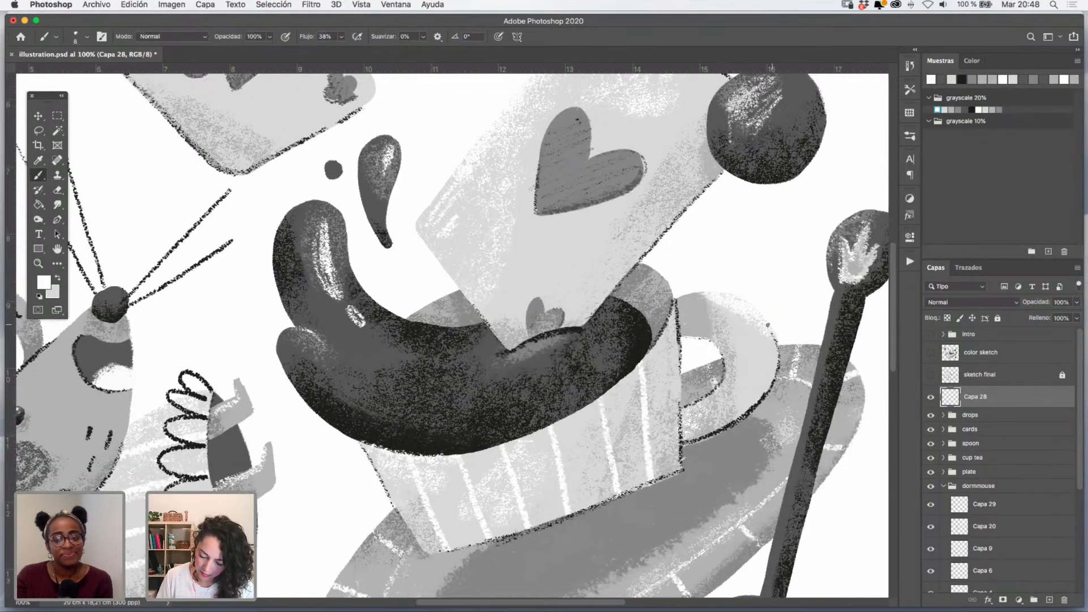
left_click_drag(814, 308, 735, 416)
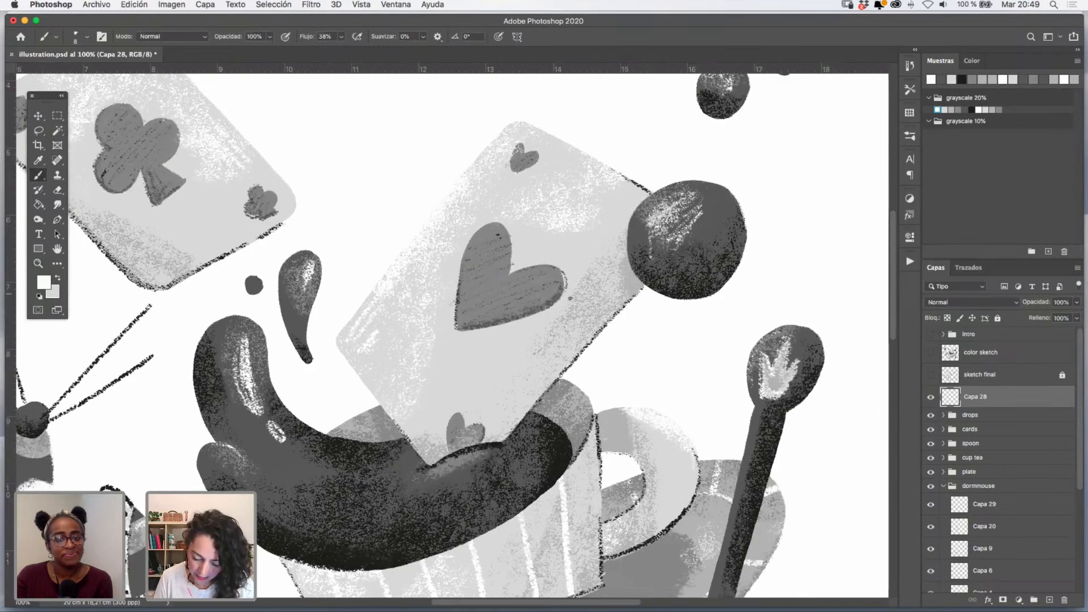
left_click_drag(610, 291, 677, 275)
left_click(910, 137)
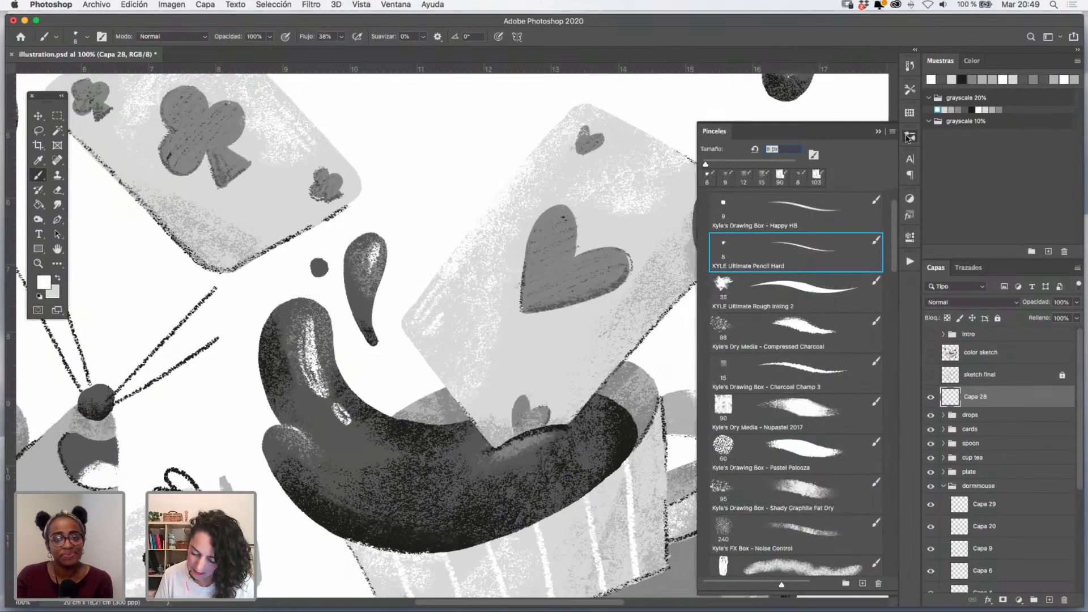
left_click(810, 369)
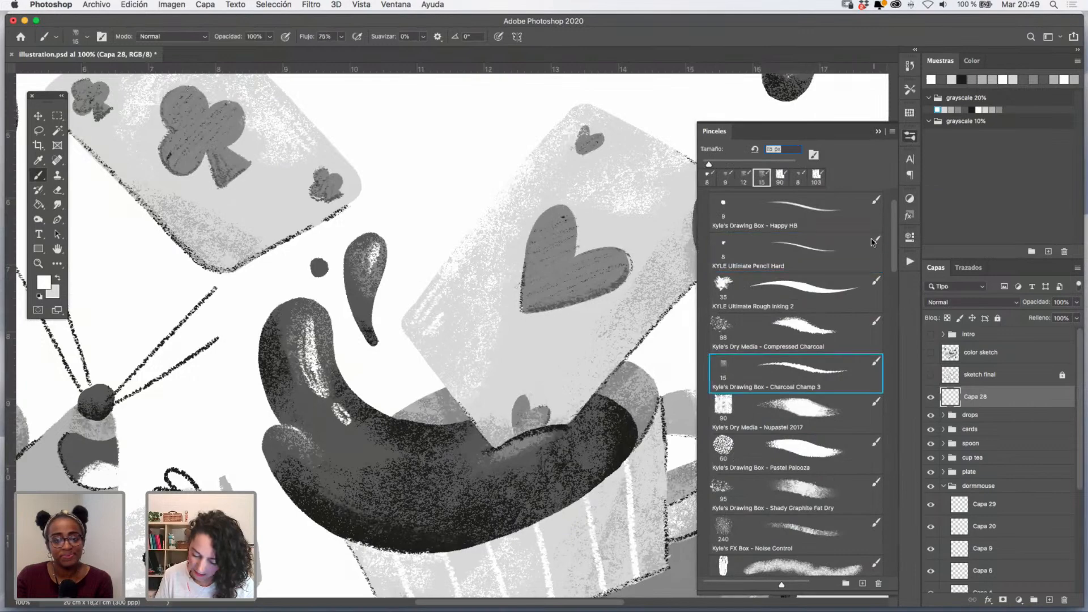
left_click(878, 133)
- Activate the plate's base layer Capa 10 and load its outline as a selection
key("z")
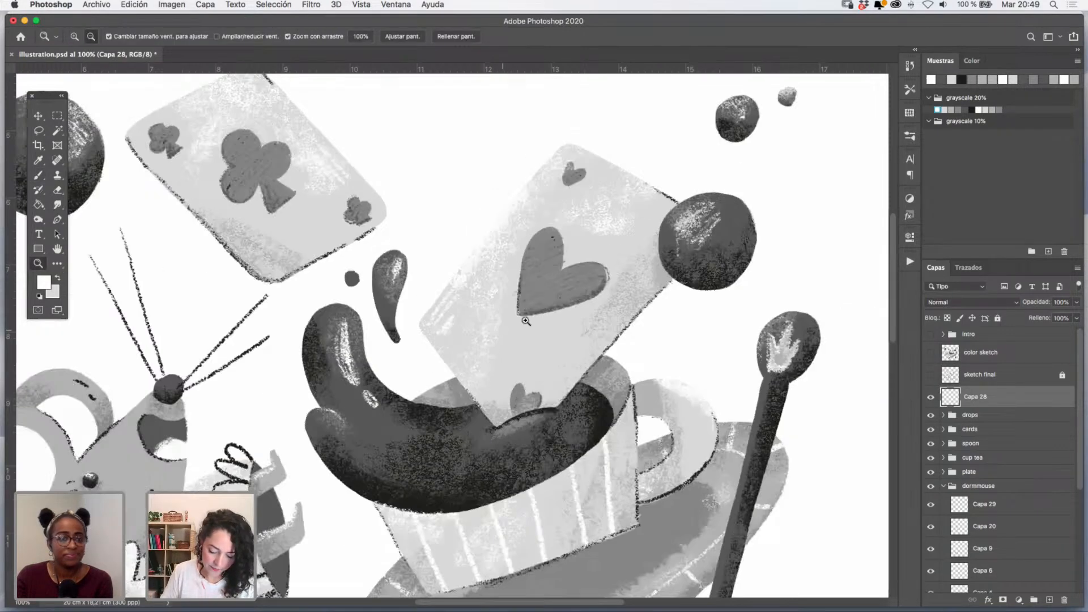
left_click(525, 321, "alt")
left_click(525, 320, "alt")
left_click(525, 321, "alt")
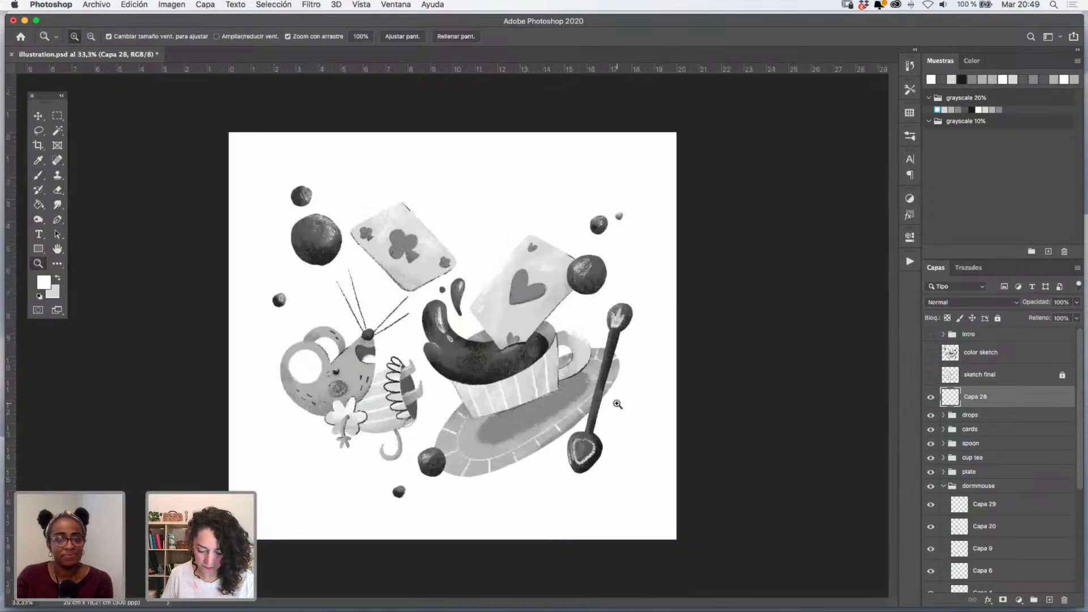
left_click(604, 446)
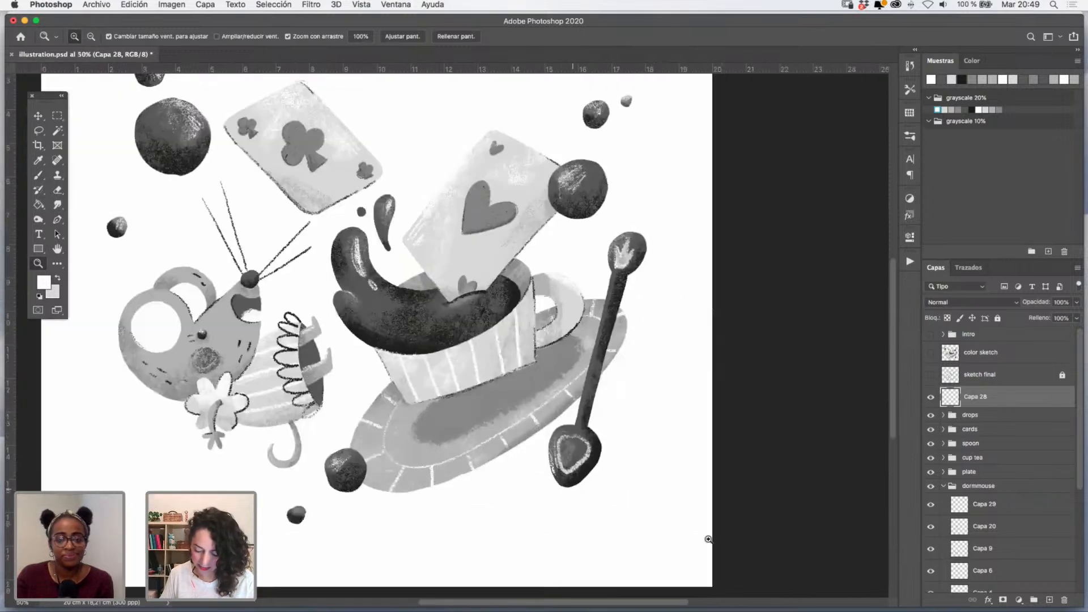
key("v")
left_click(520, 394, "super")
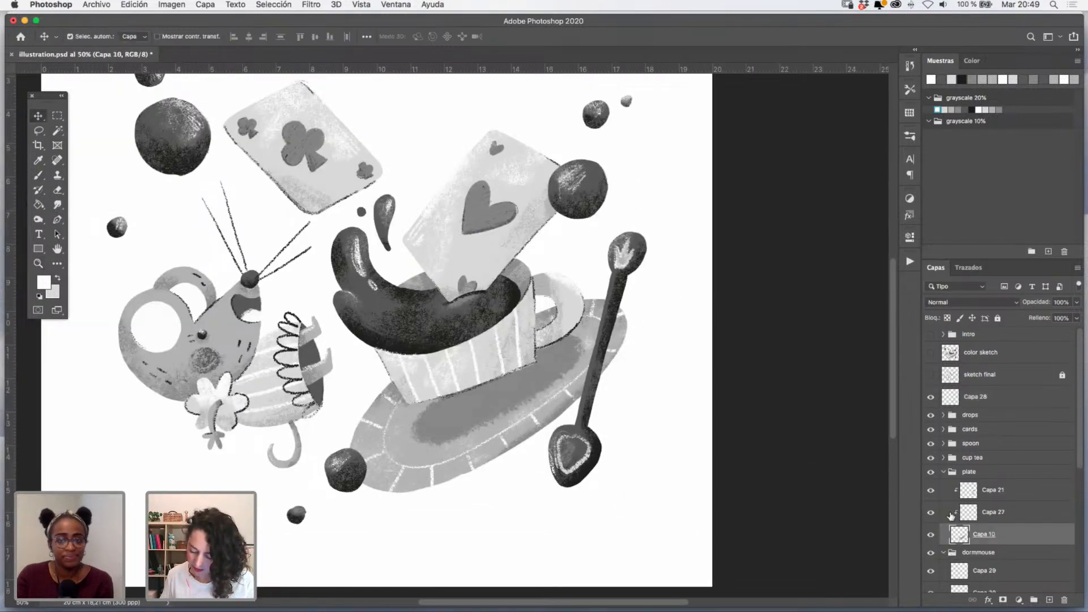
left_click(959, 539, "super")
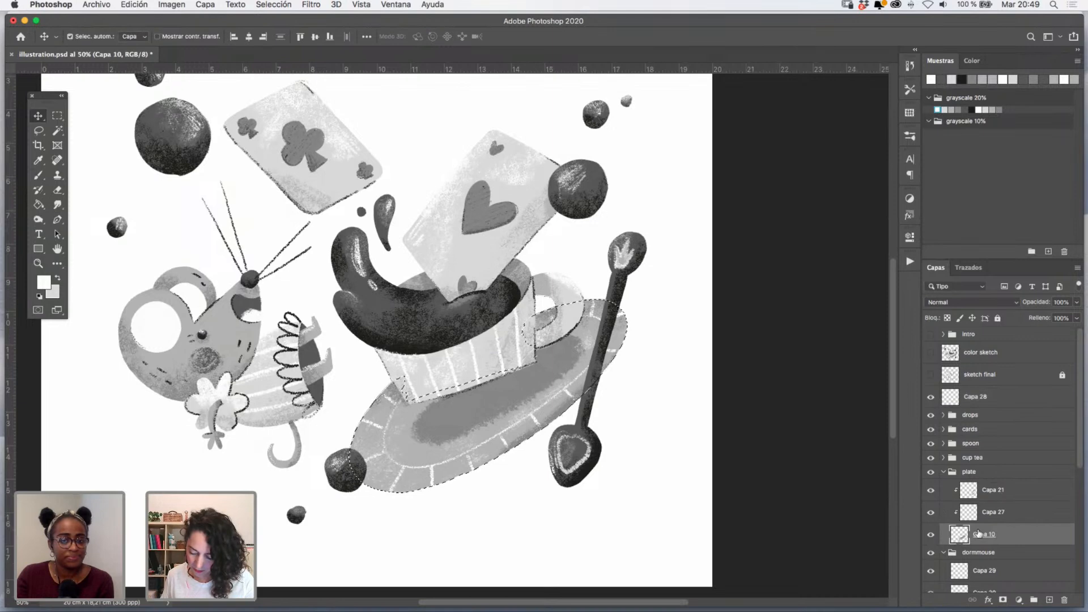
- Create a new layer clipped to the plate's base layer and pick a dark gray foreground color from the grayscale 20% swatches
left_click(1048, 599)
key("super+alt+g")
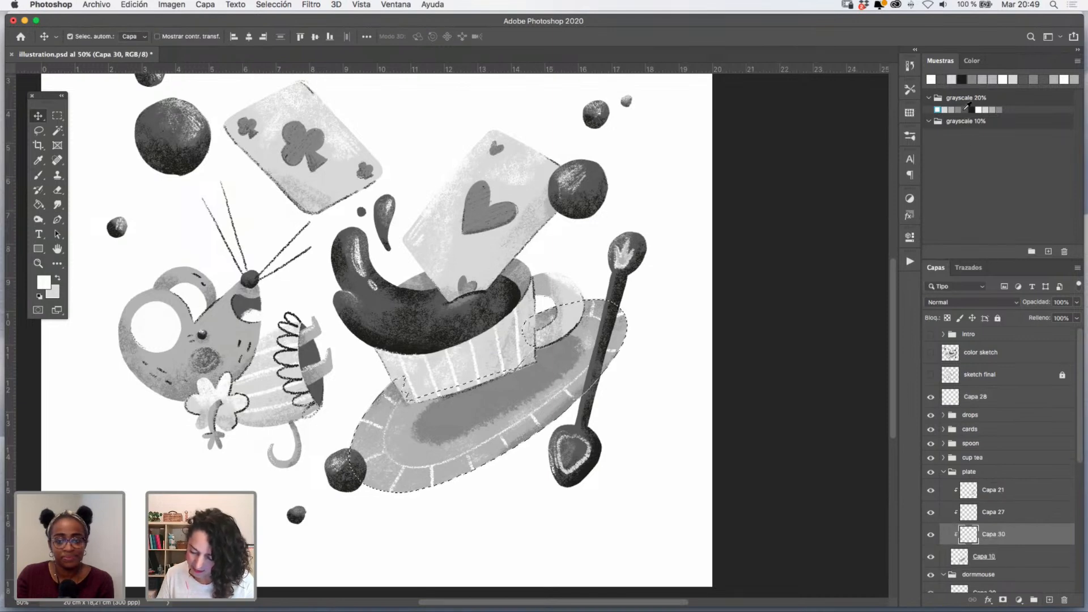
left_click(965, 109)
- Paint a textured shadow on the plate beneath the striped cup with the Kyle's Dry Media - Nupastel 2017 brush at 90 px, then deselect
left_click(39, 263)
left_click(445, 357)
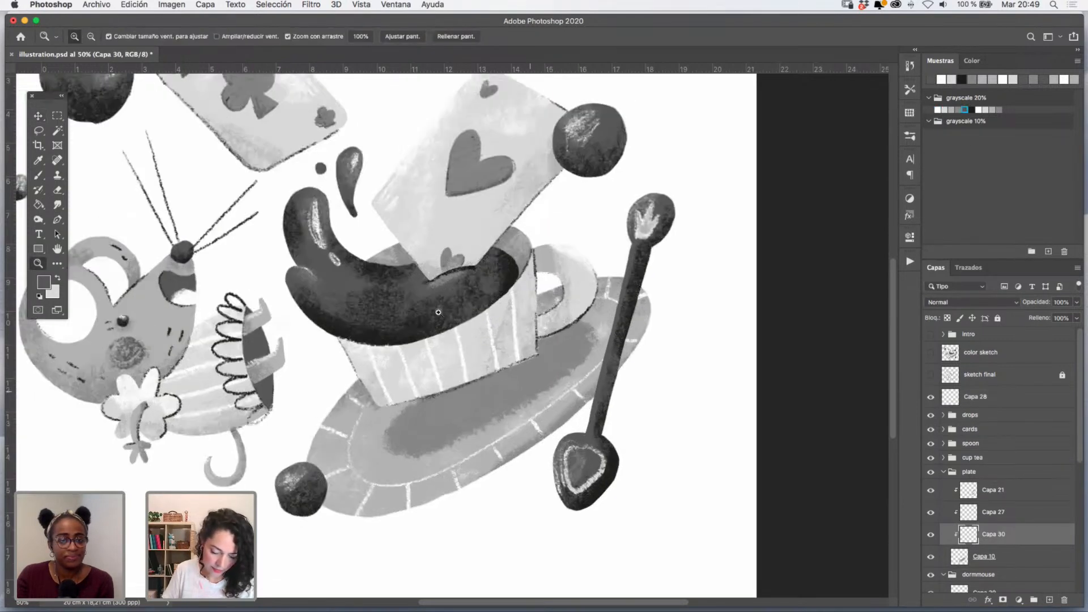
left_click(38, 175)
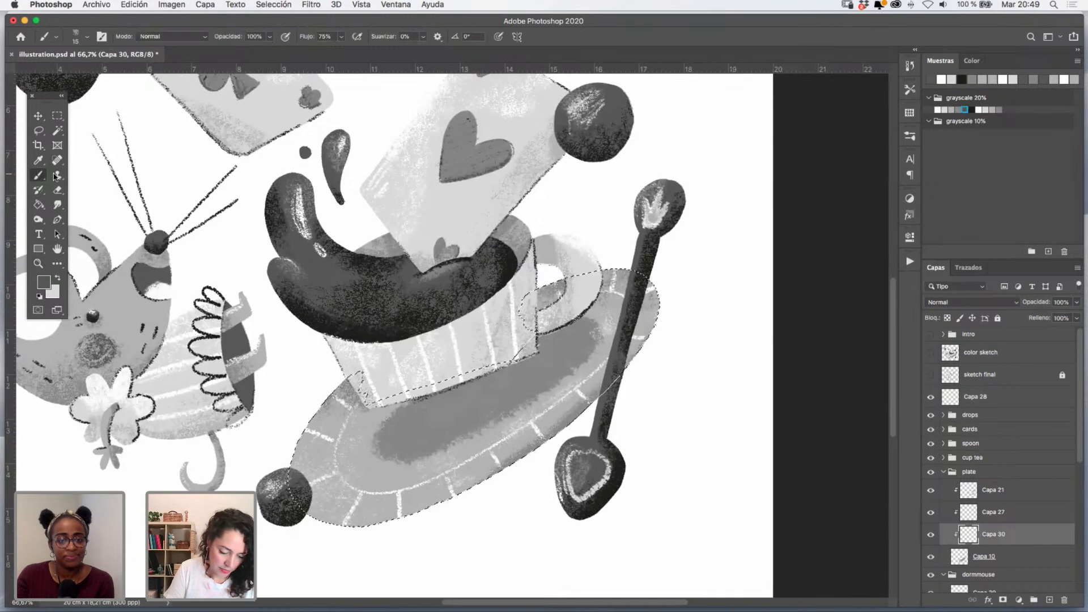
left_click(909, 136)
key("period")
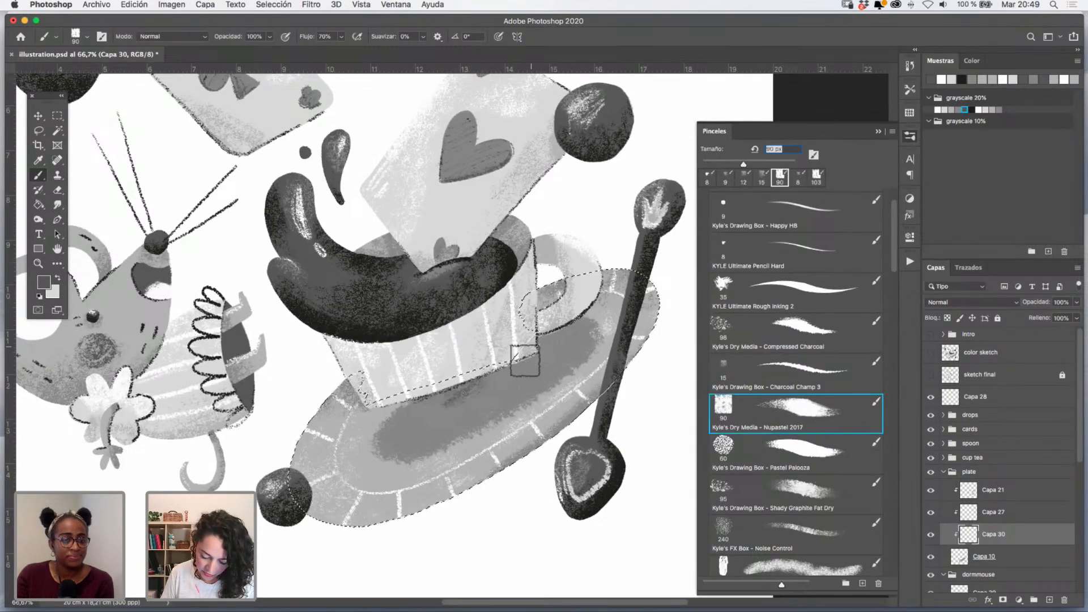
mouse_move(421, 415)
left_mouse_down()
mouse_move(565, 338)
mouse_move(440, 400)
mouse_move(550, 344)
mouse_move(351, 483)
mouse_move(451, 383)
mouse_move(480, 380)
left_mouse_up()
key("z")
left_click(505, 342, "alt")
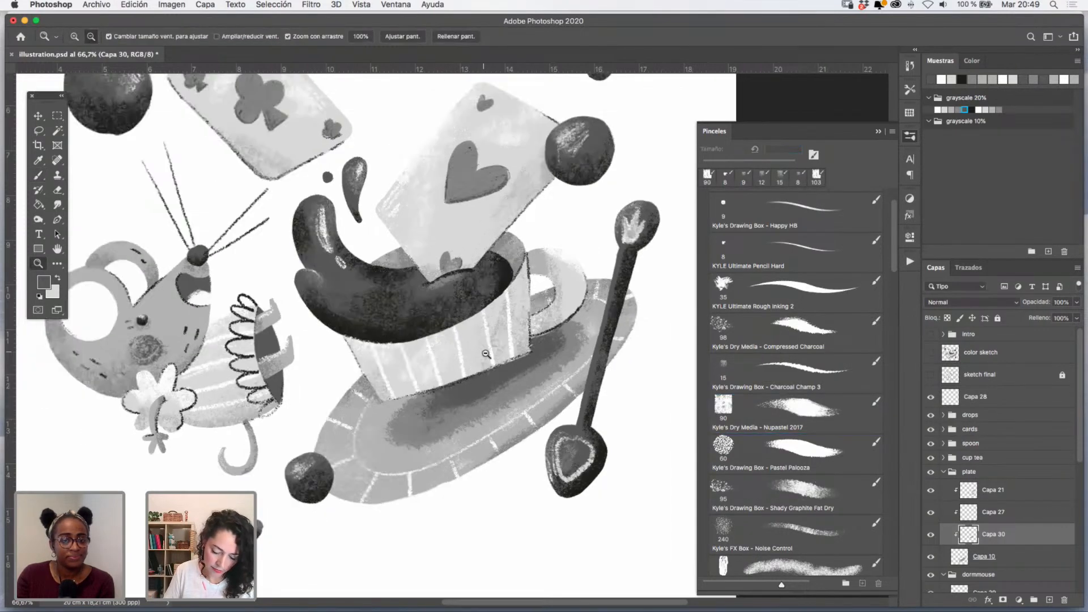
left_click(506, 340, "alt")
key("ctrl+d")
left_click(878, 131)
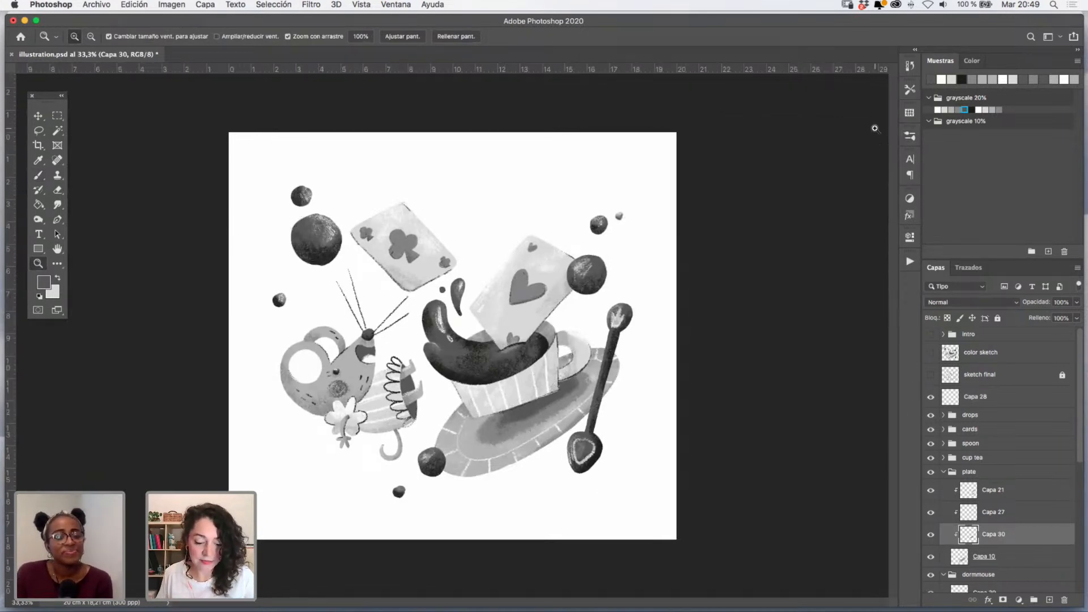
- Compare the plate with and without the new shadow layer by toggling its visibility
left_click(930, 535)
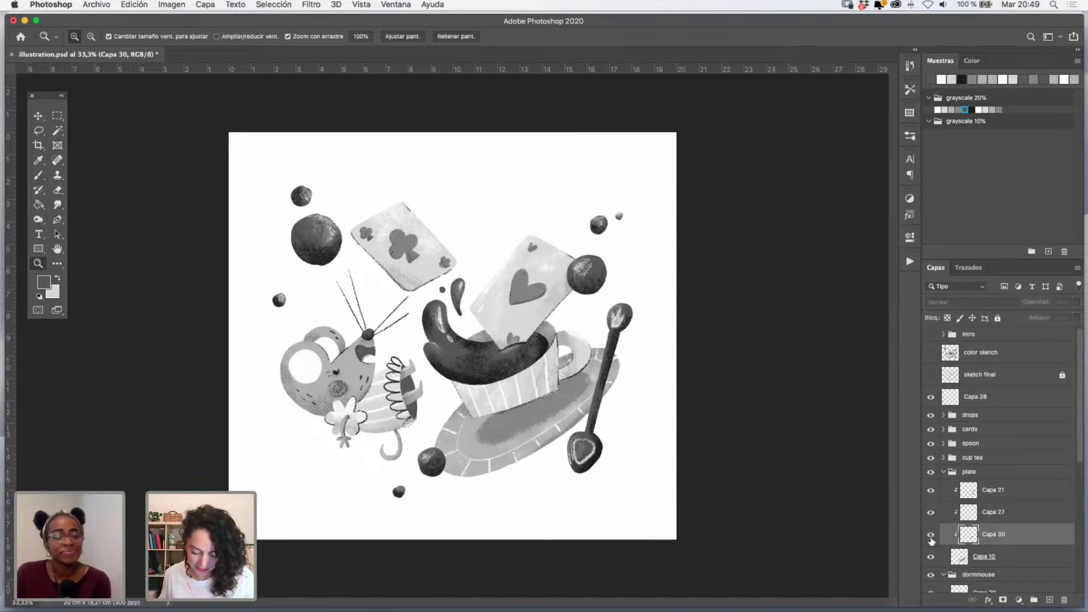
left_click(931, 534)
left_click(930, 534)
left_click(930, 535)
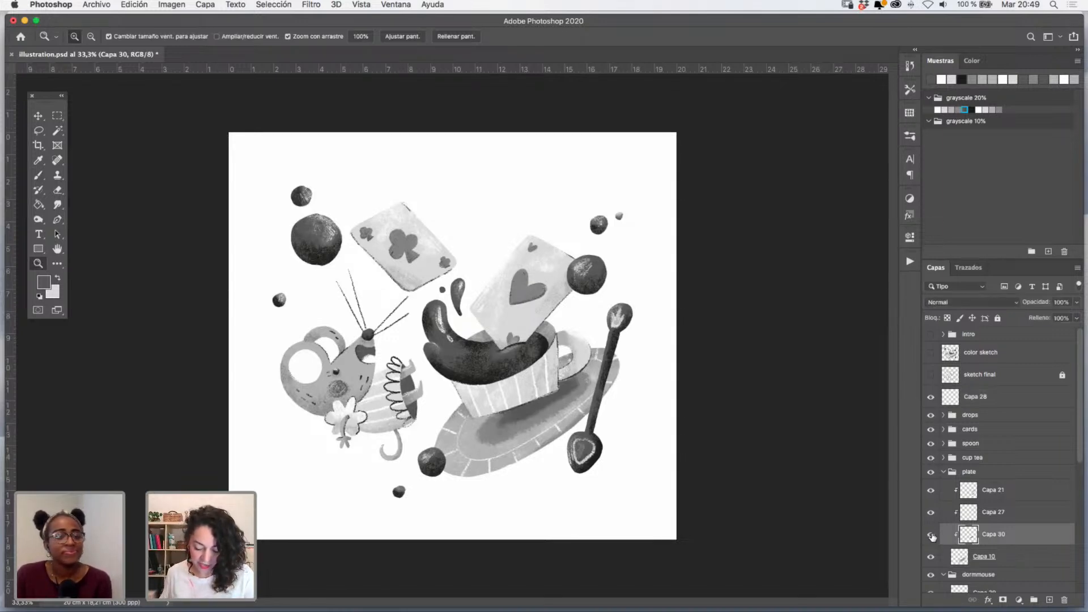
left_click(930, 534)
left_click(930, 534)
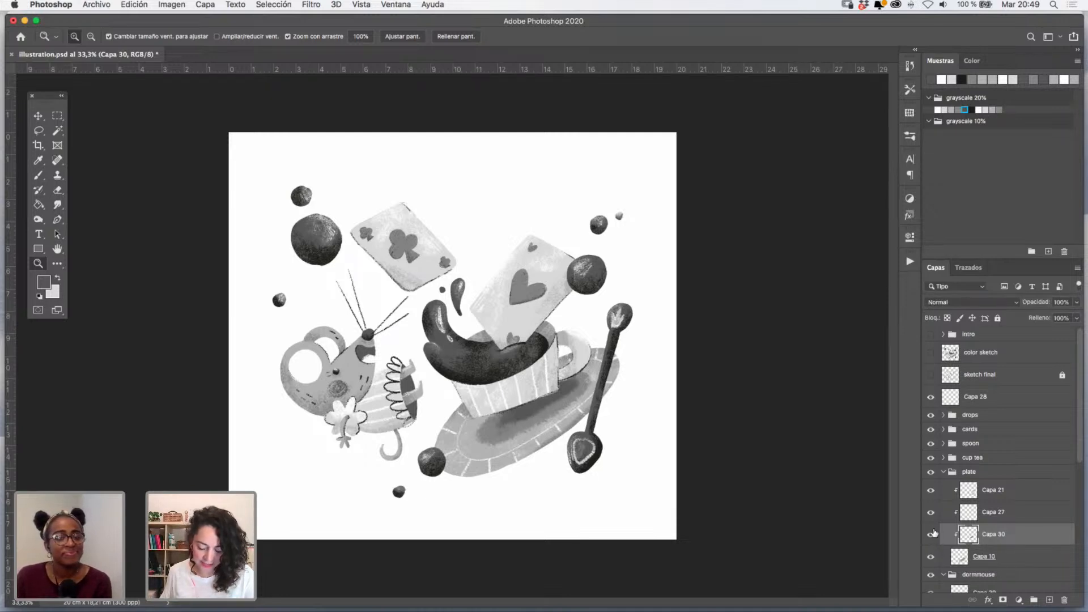
left_click(931, 534)
left_click(931, 534)
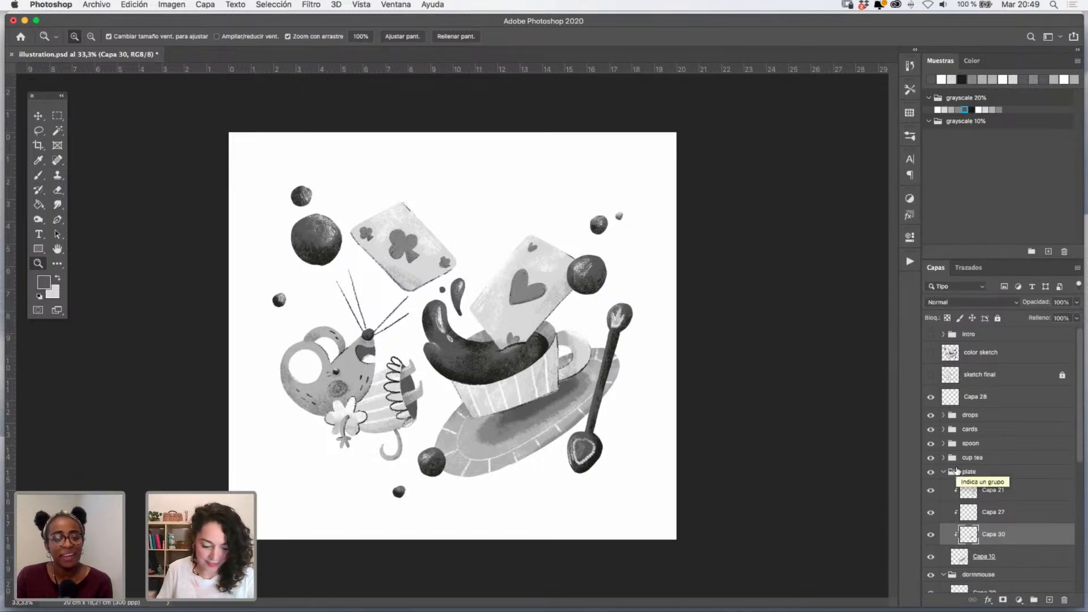
- Save the illustration.psd document with the finished plate shading
key("super+s")
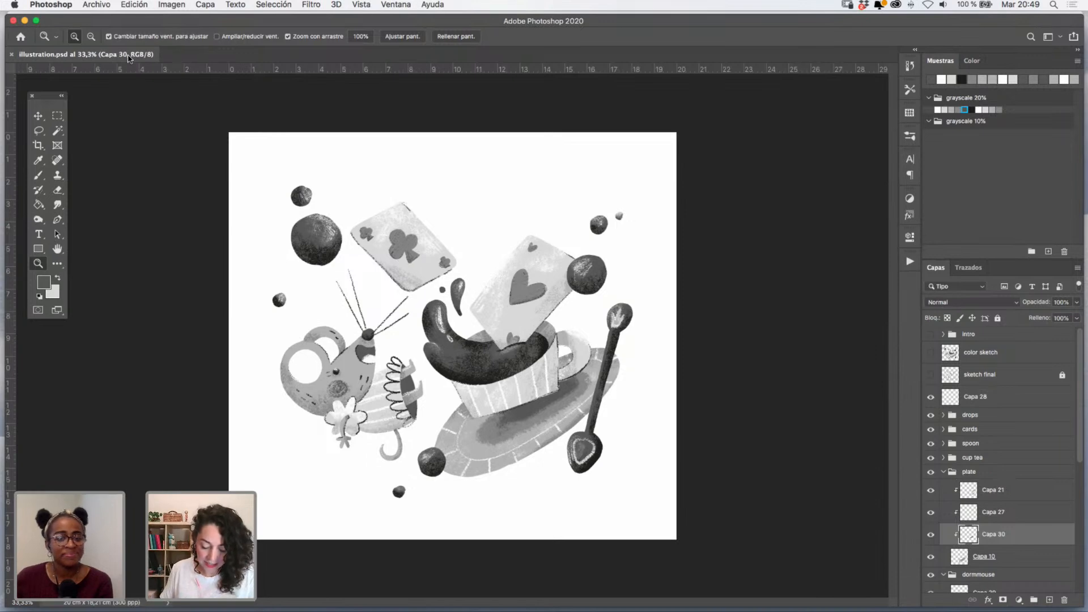
left_click(559, 387)
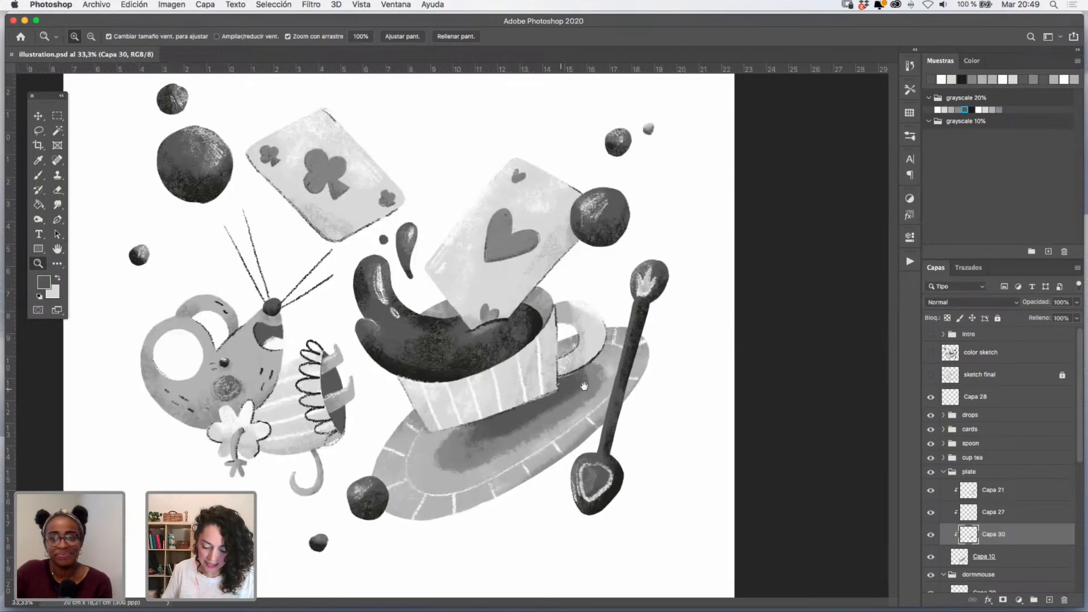
left_click_drag(625, 401, 658, 415)
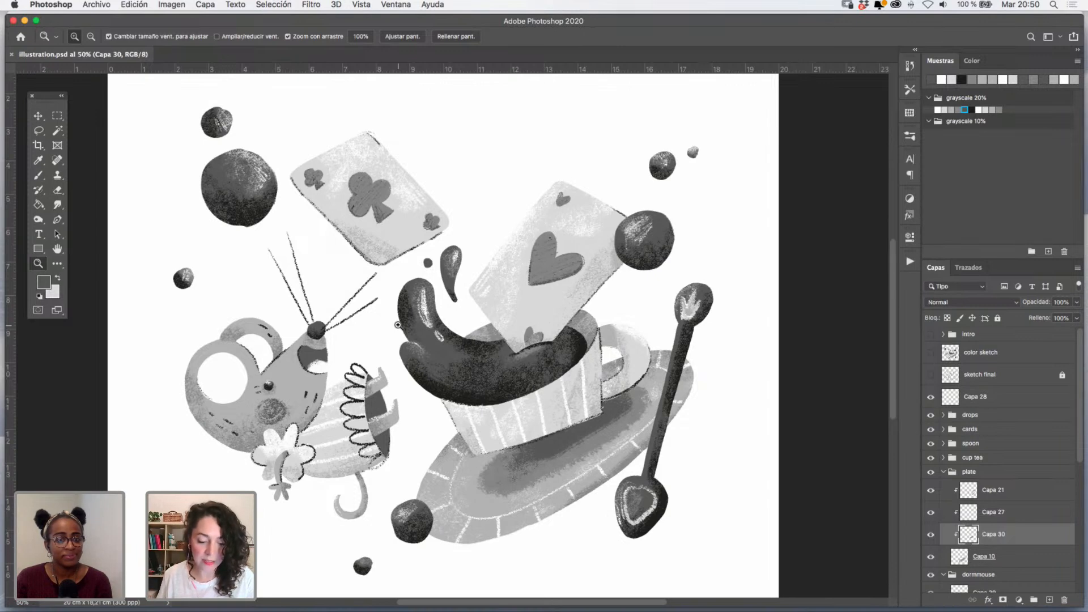
- Save a JPEG copy of the illustration as illustration_final.jpg in the adobelive folder, with maximum quality 12 and the standard baseline format
key("super+shift+s")
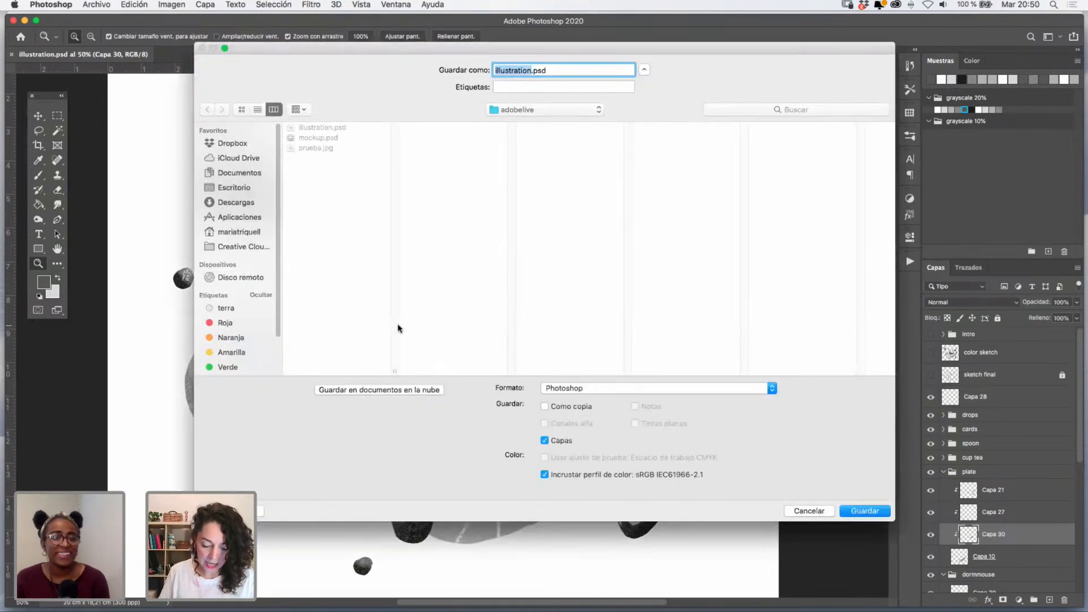
left_click(531, 69)
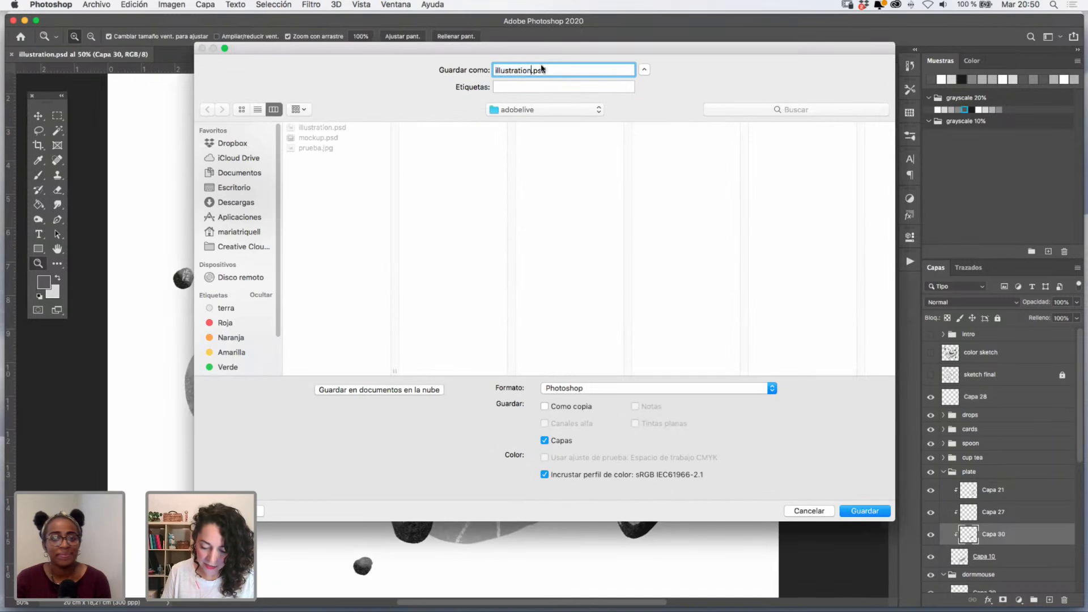
type("_final")
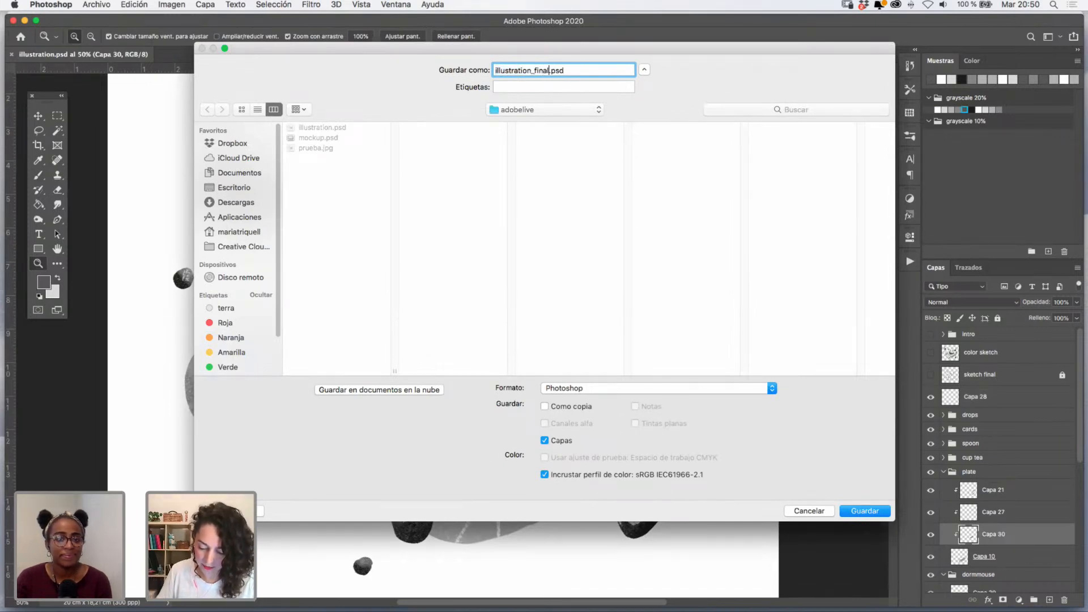
left_click(615, 390)
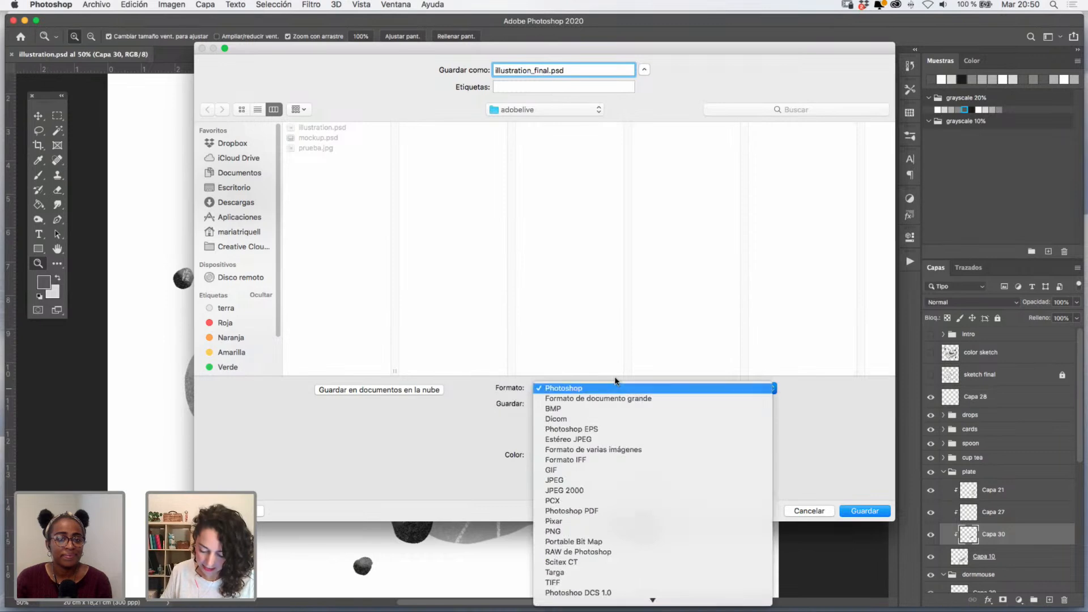
left_click(583, 483)
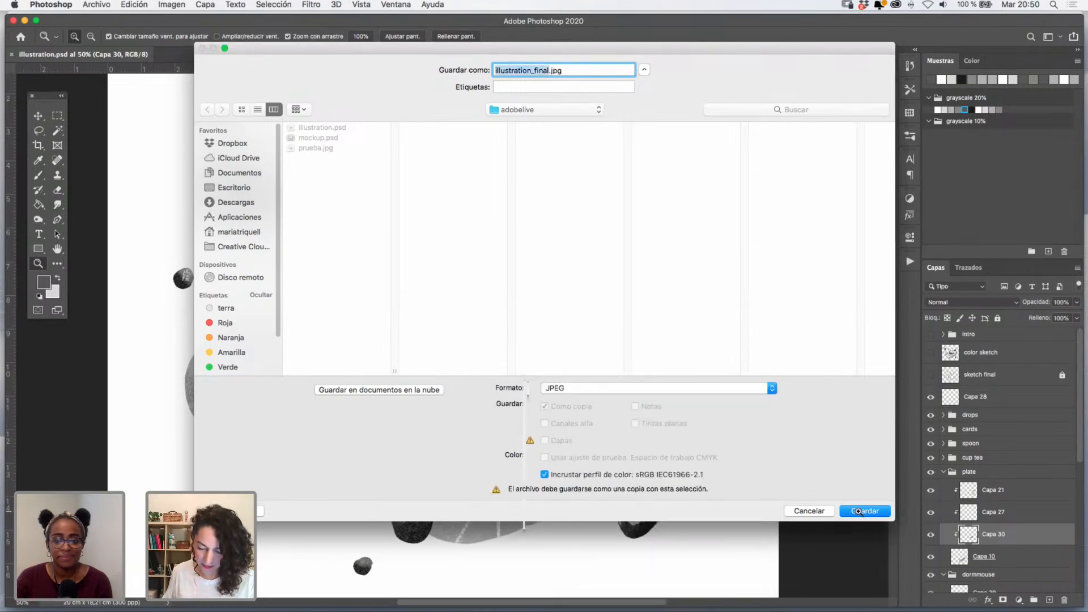
left_click(857, 512)
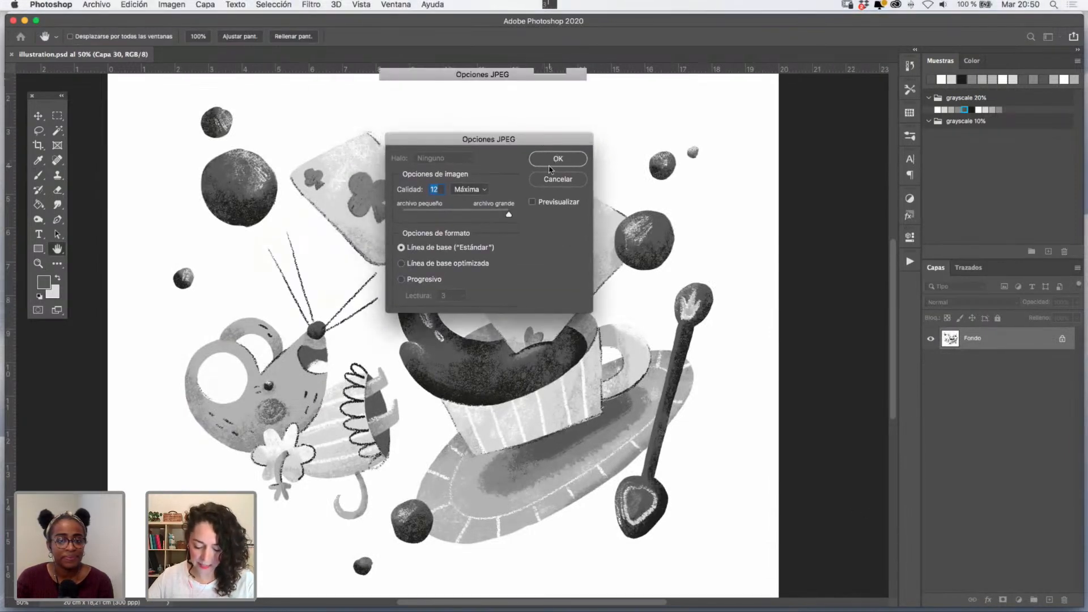
left_click(550, 160)
key("z")
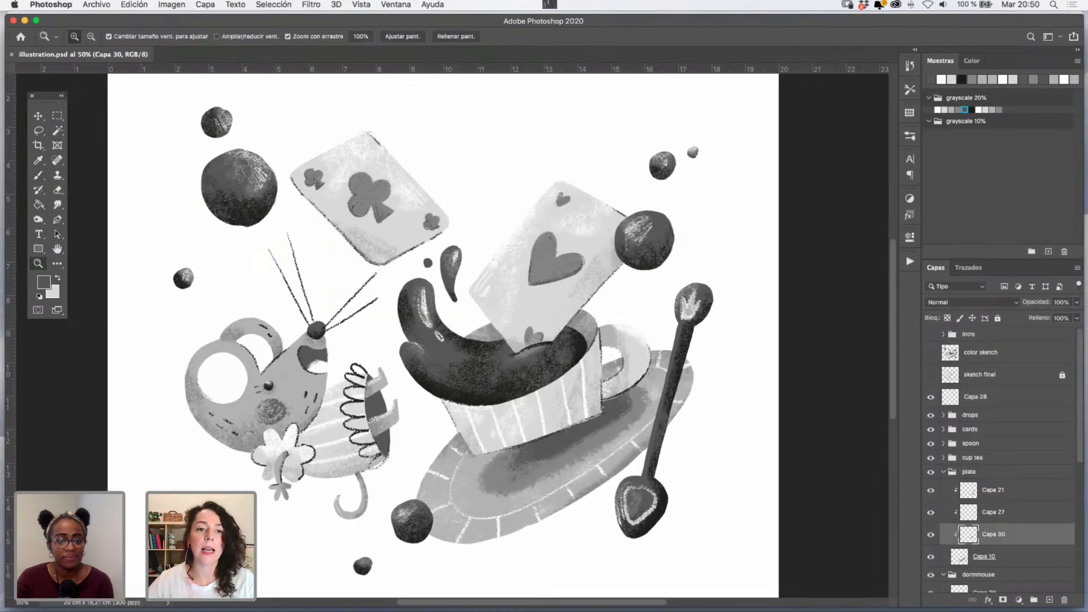
- Open the book mockup mockup.psd and the exported illustration_final.jpg in Photoshop from the file browser
key("super+Tab")
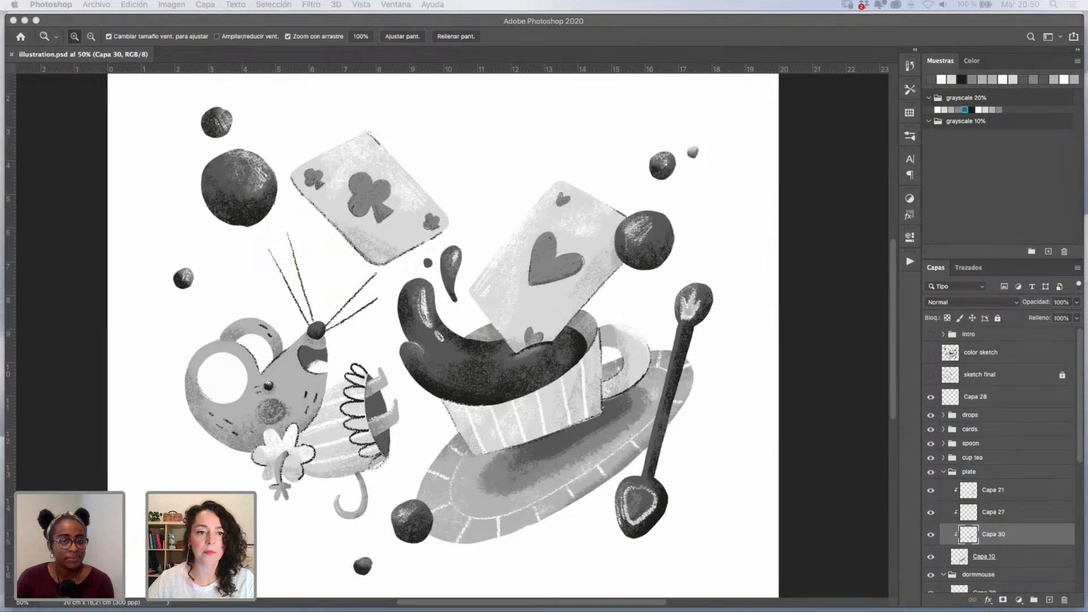
key("super+Tab")
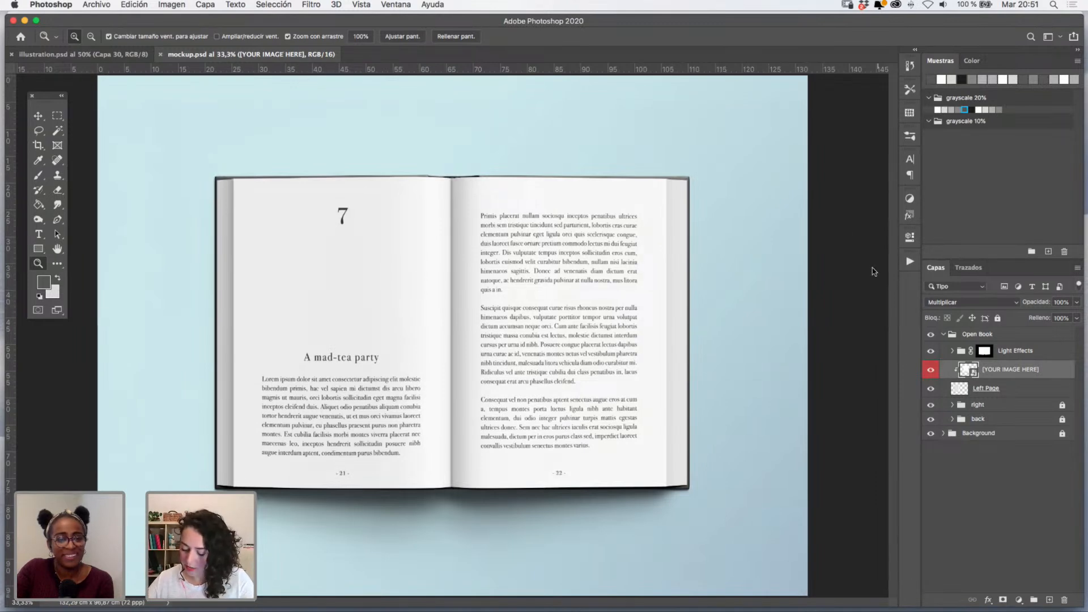
left_click(38, 116)
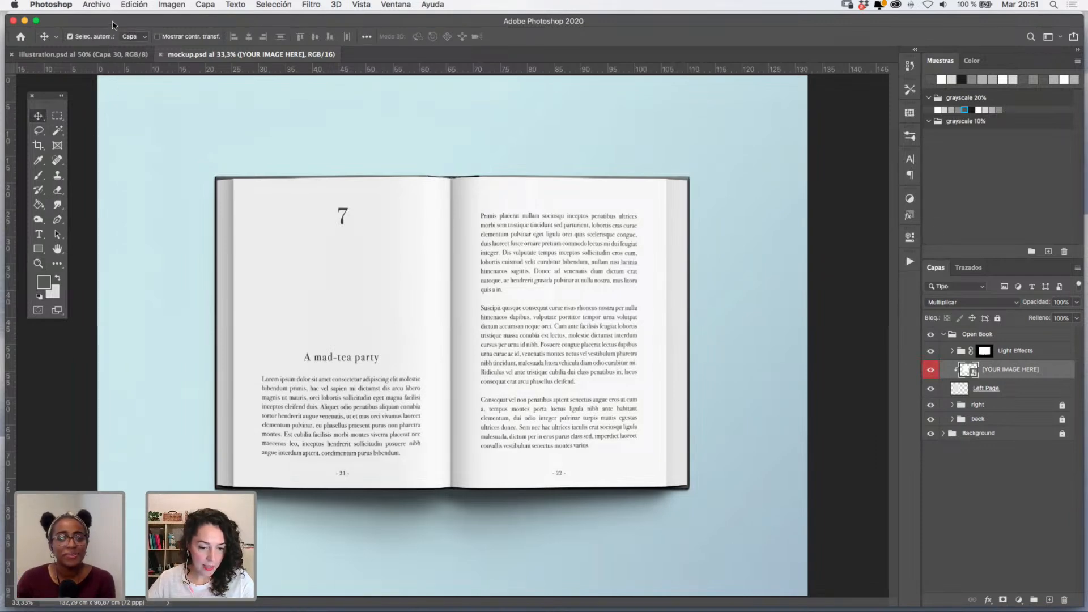
key("super+Tab")
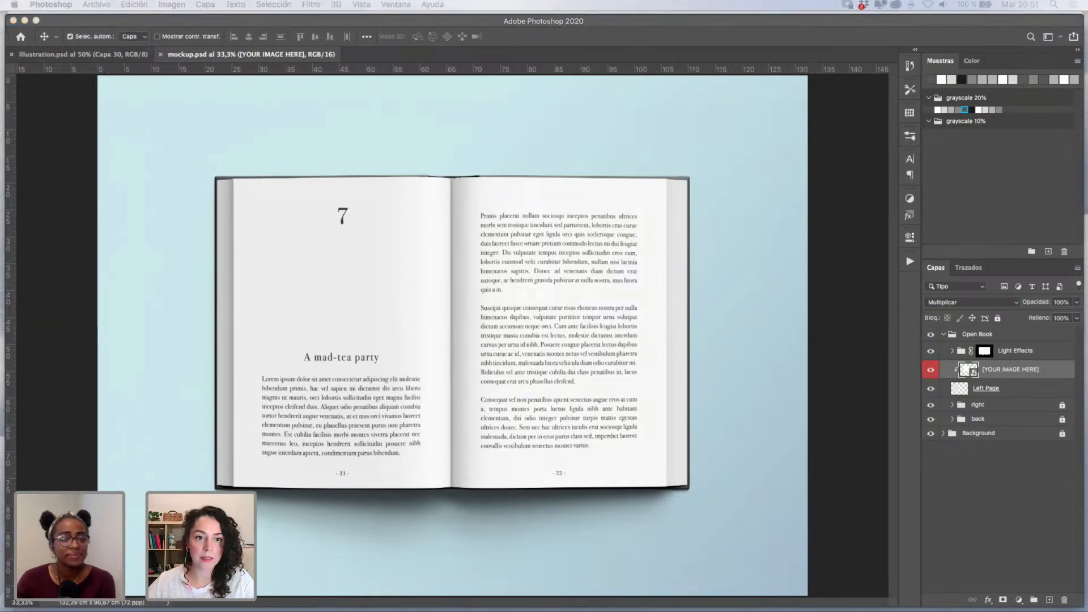
left_click_drag(277, 311, 401, 569)
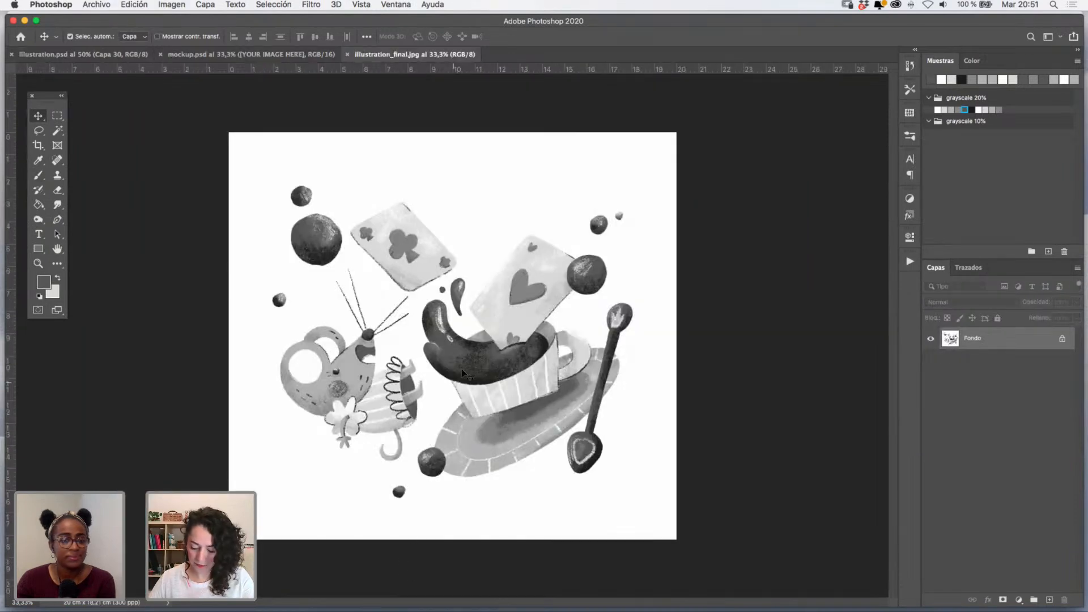
- Open the contents of the [YOUR IMAGE HERE] smart object in mockup.psd and copy the illustration_final.jpg image into it
left_click(292, 59)
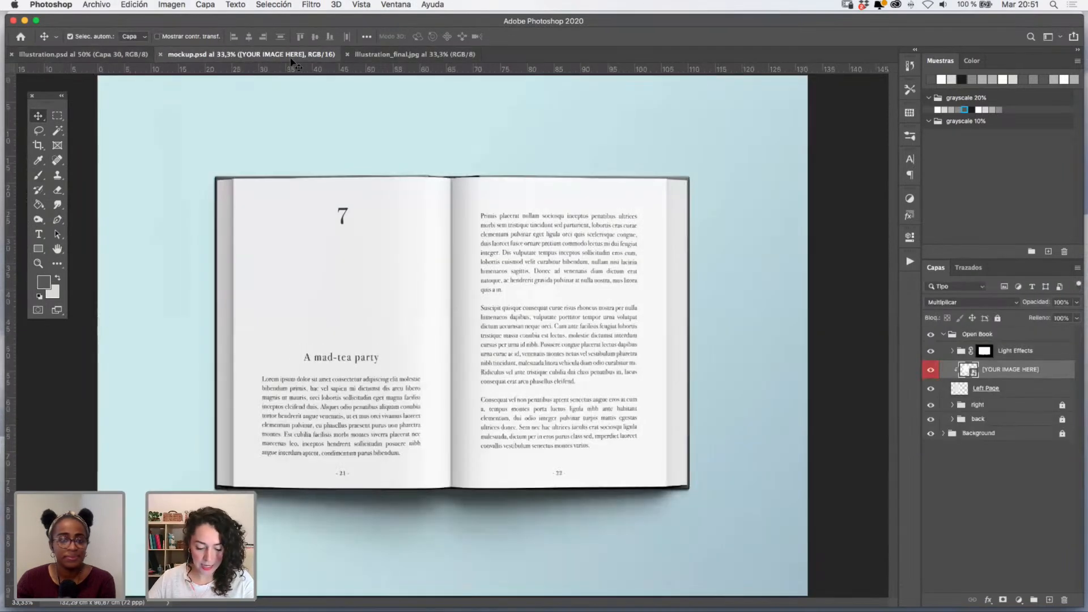
double_click(970, 371)
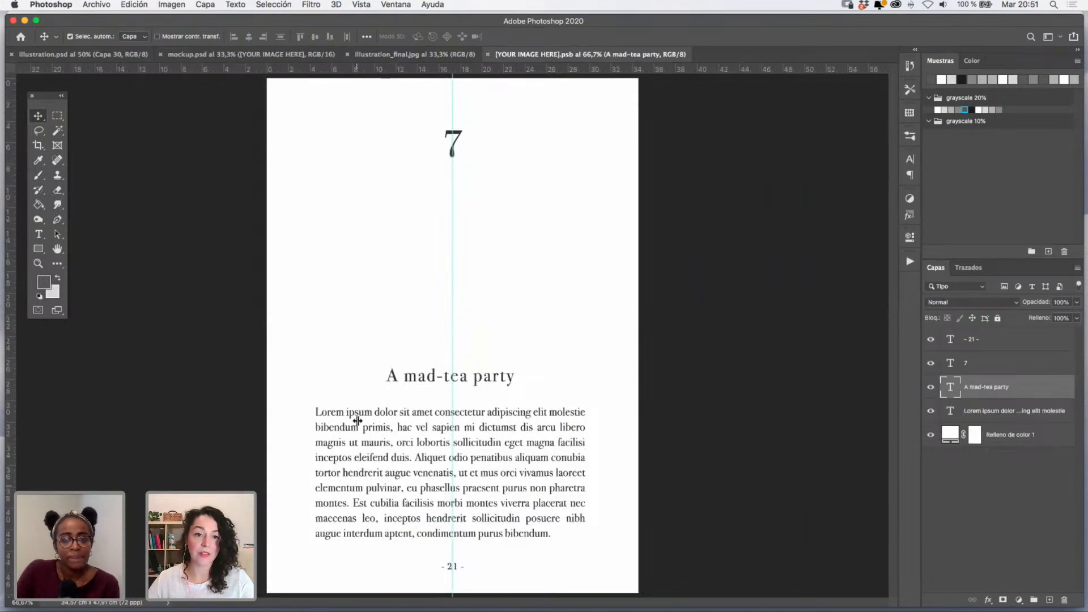
left_click(429, 55)
left_click_drag(956, 353, 418, 263)
- Scale the copied illustration to about 31.55% and place it centered above the body text
left_click(38, 264)
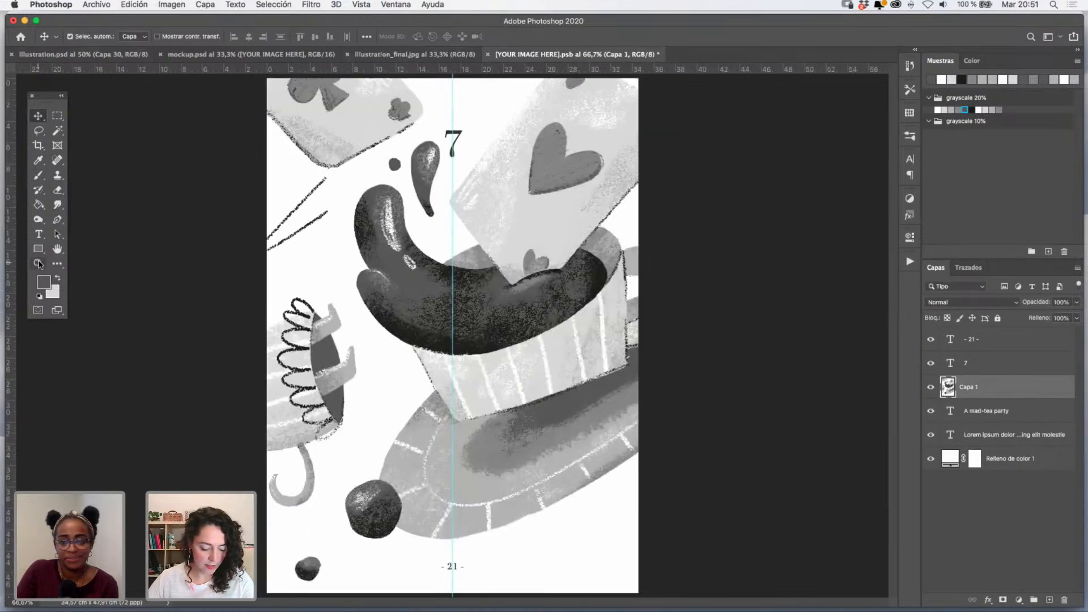
left_click(433, 275, "alt")
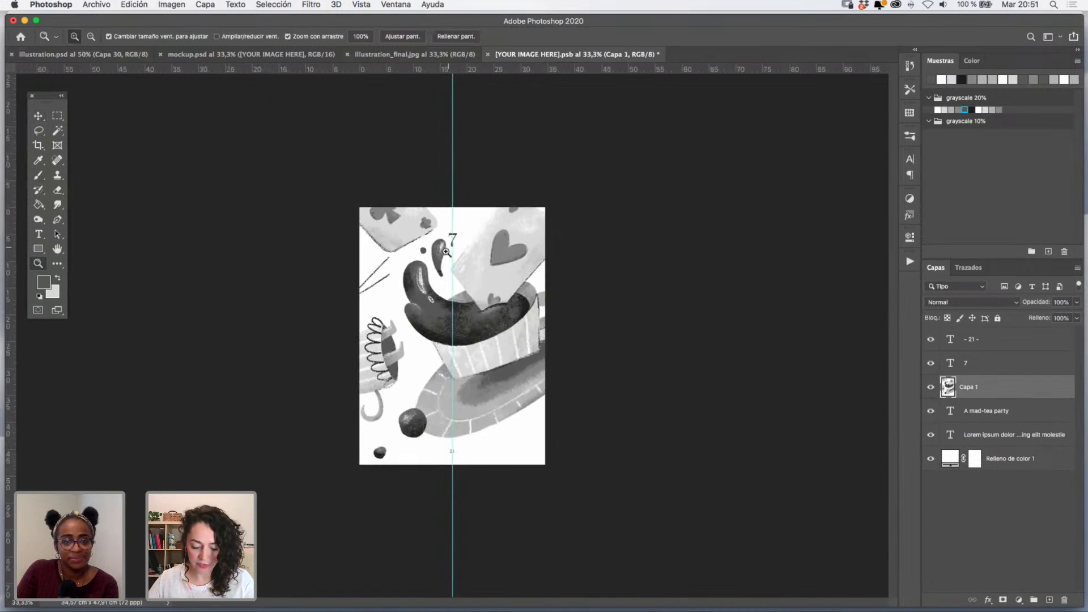
key("super+t")
left_click_drag(659, 94, 504, 247)
left_click_drag(484, 285, 501, 278)
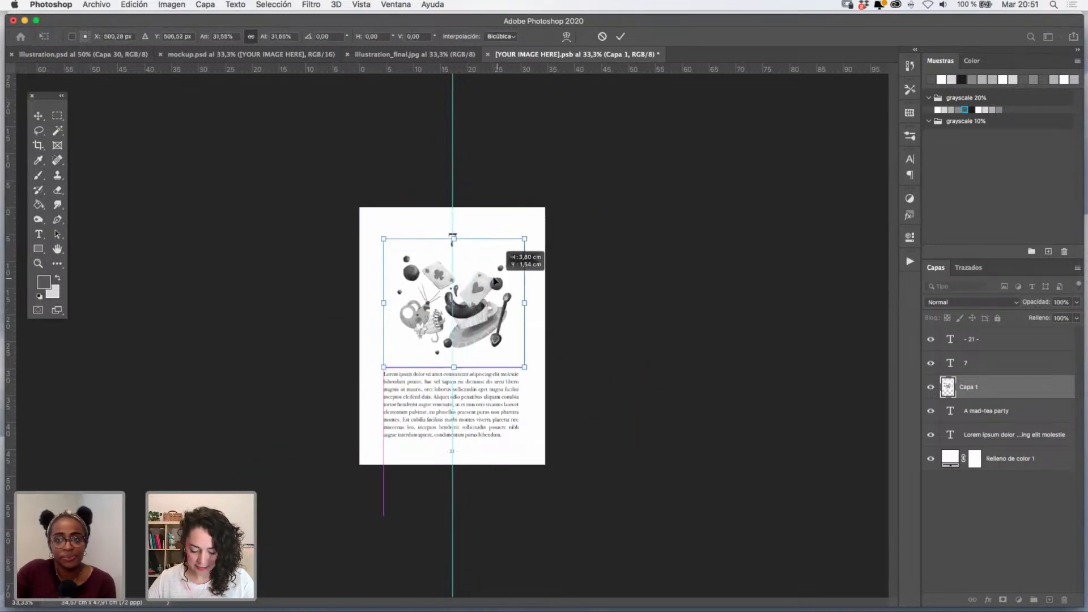
key("Return")
- Move the illustration layer beneath the text layers, directly above the white fill layer
key("z")
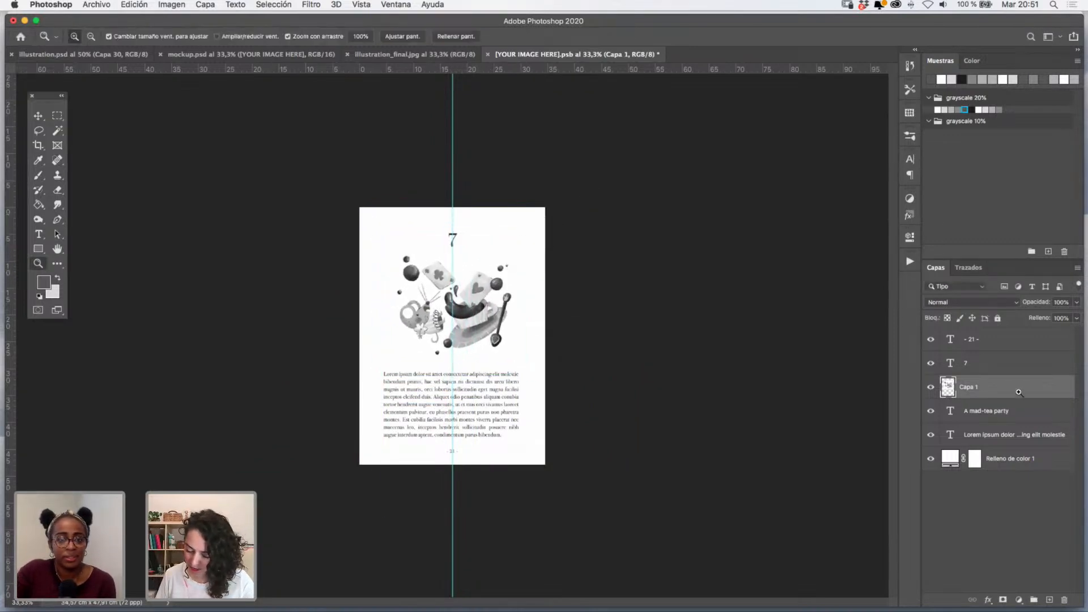
left_click_drag(1020, 388, 1022, 439)
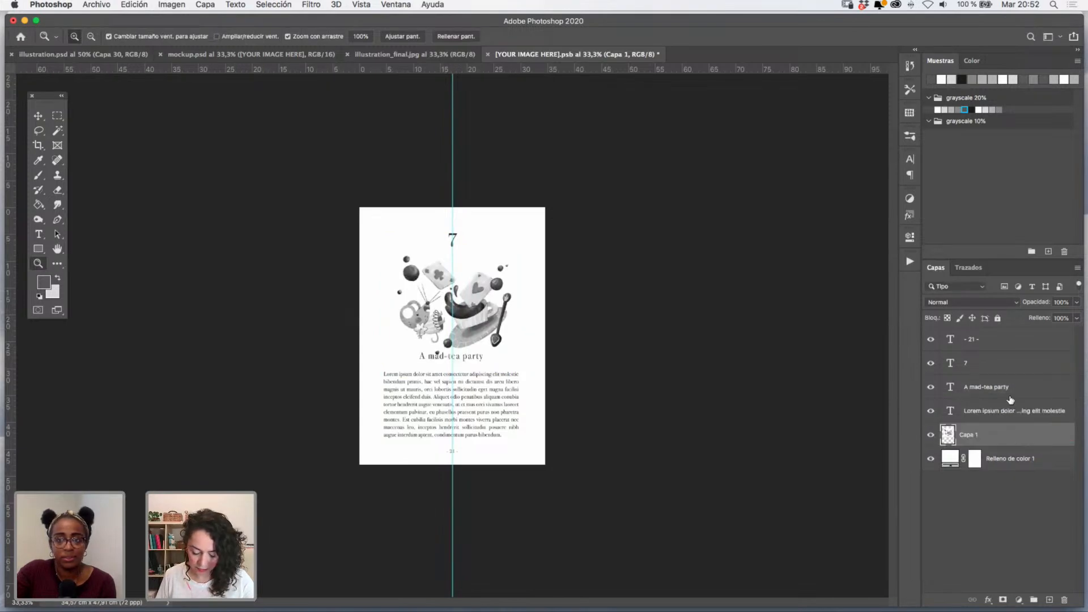
left_click(490, 315)
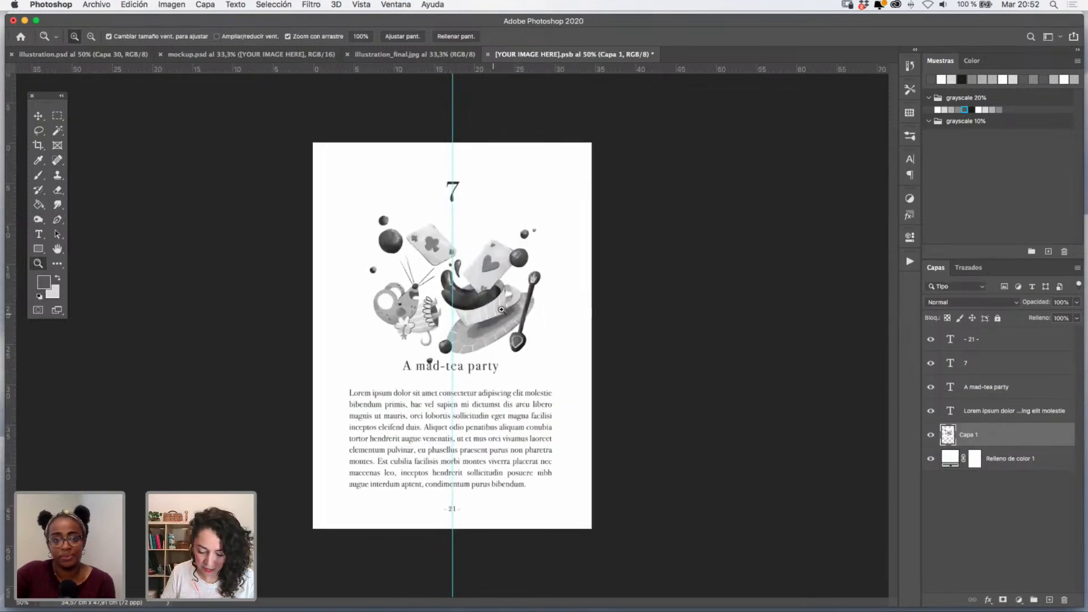
- Scale the illustration down slightly more and center it between the chapter number 7 and the title "A mad-tea party"
key("ctrl+t")
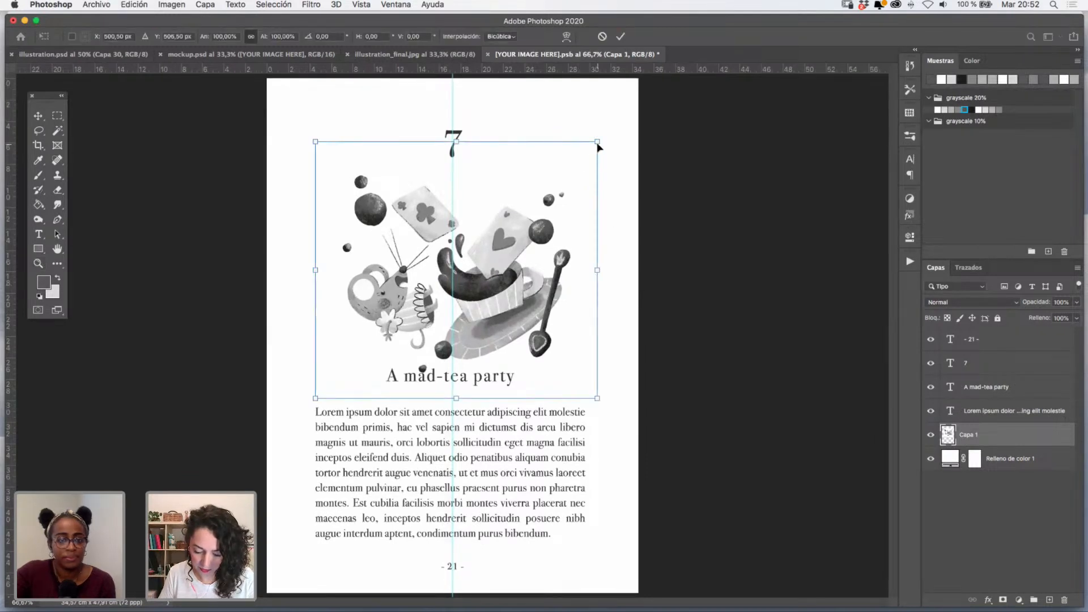
left_click_drag(597, 141, 584, 154)
left_click_drag(559, 221, 563, 203)
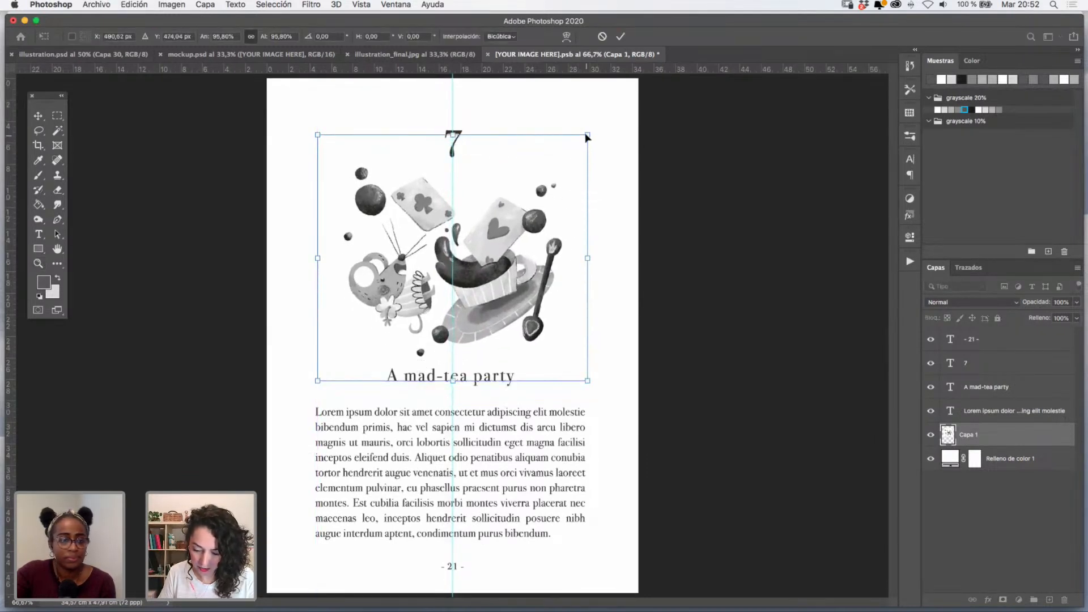
left_click_drag(588, 135, 576, 146)
left_click_drag(556, 188, 561, 180)
key("Return")
key("z")
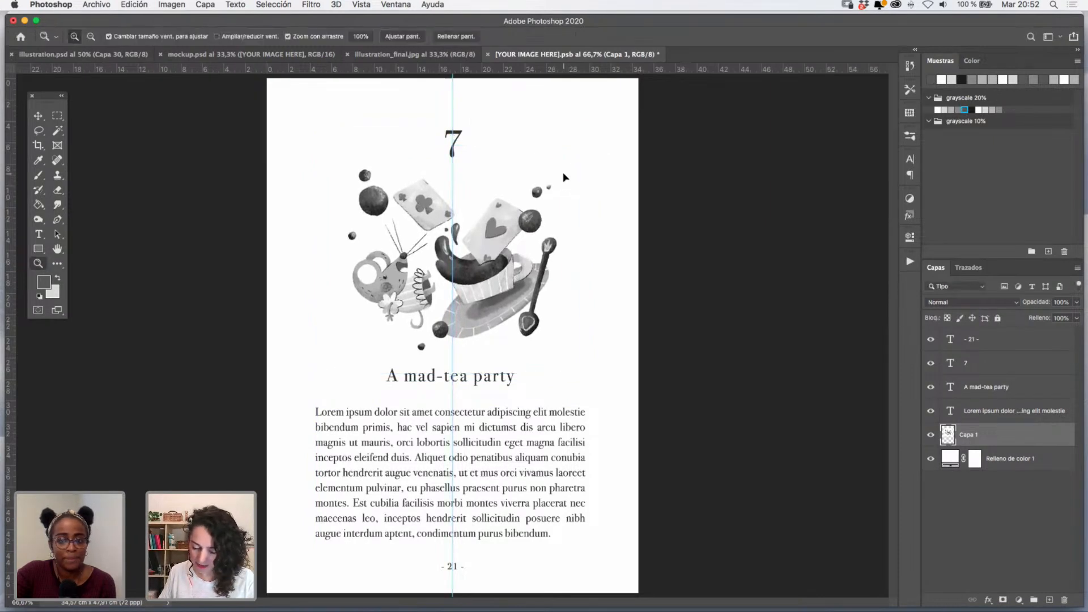
- Hide the guides and save the smart object to update the book mockup
left_click(565, 286, "alt")
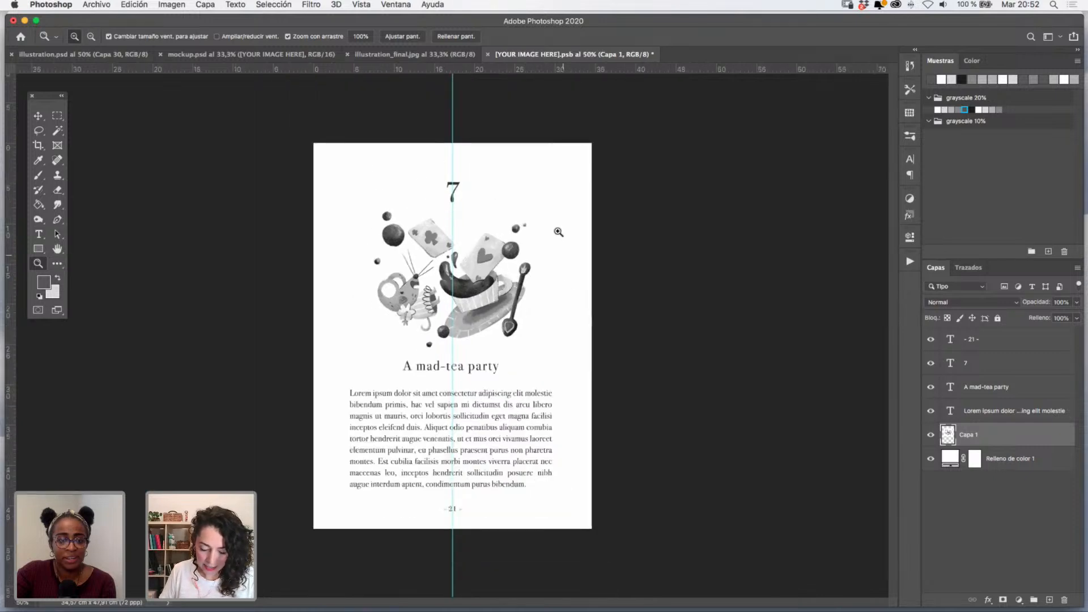
key("super+semicolon")
key("super+s")
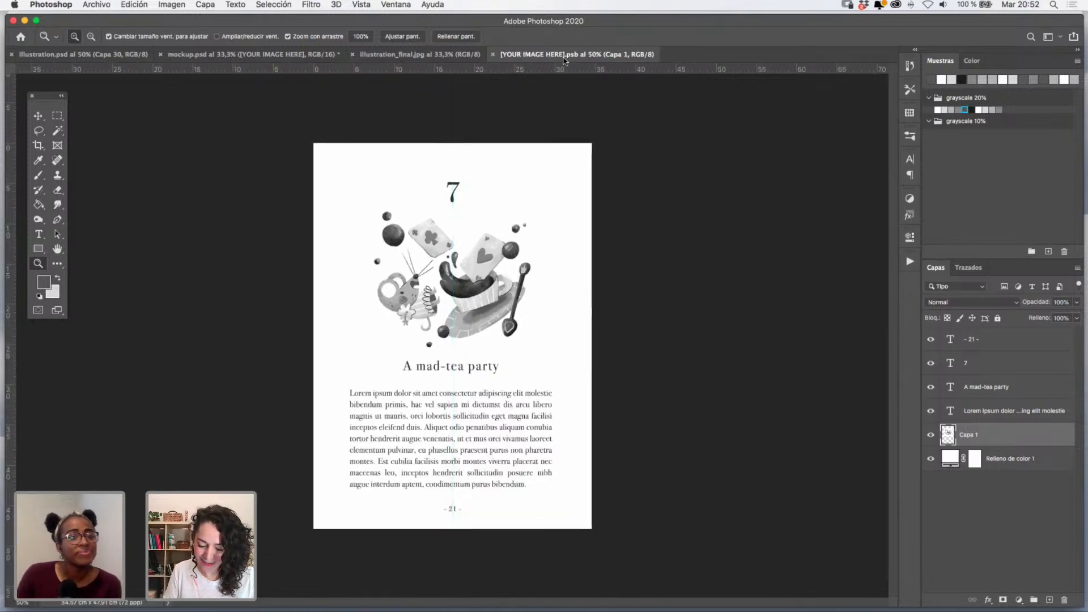
- Return to mockup.psd and examine the illustration on the book's left page up close
left_click(295, 55)
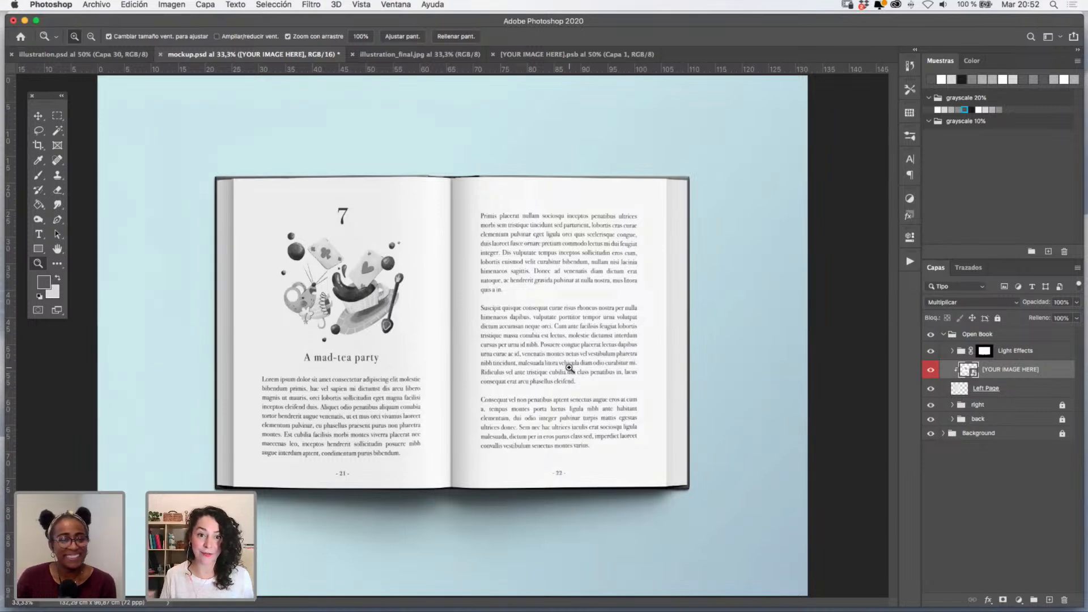
left_click(420, 363)
left_click_drag(425, 355, 499, 390)
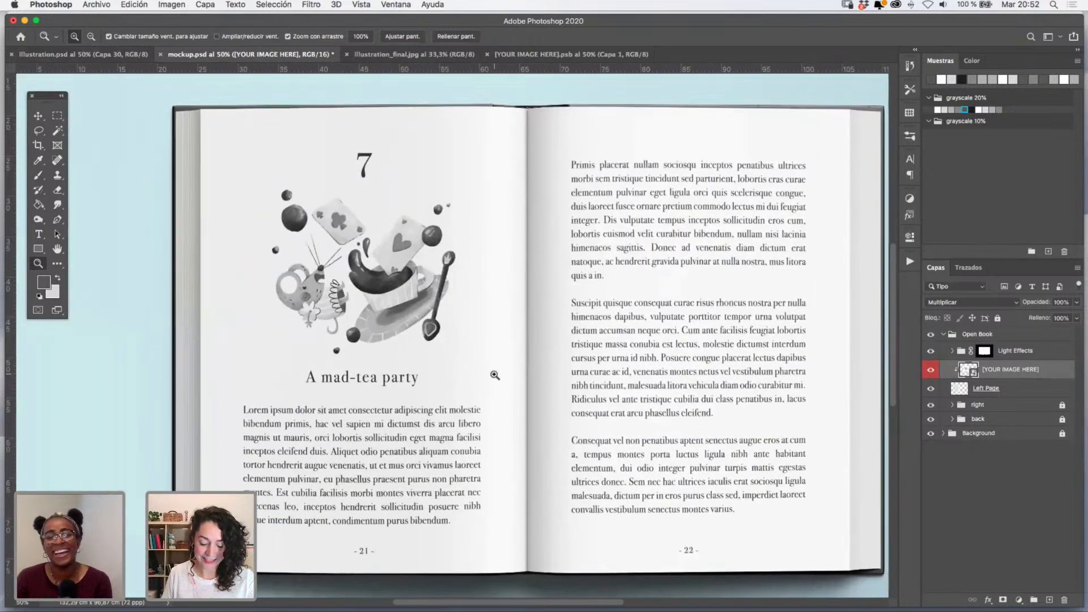